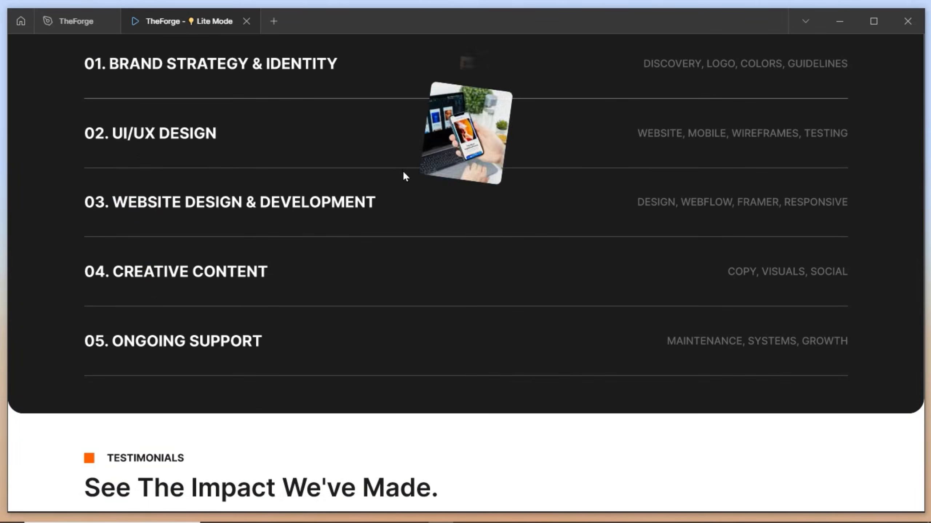
# Step: Review the prototype homepage's services, testimonials and footer, and test expanding the FAQ questions
pyautogui.scroll(-8, 408, 311)
pyautogui.scroll(-4, 408, 313)
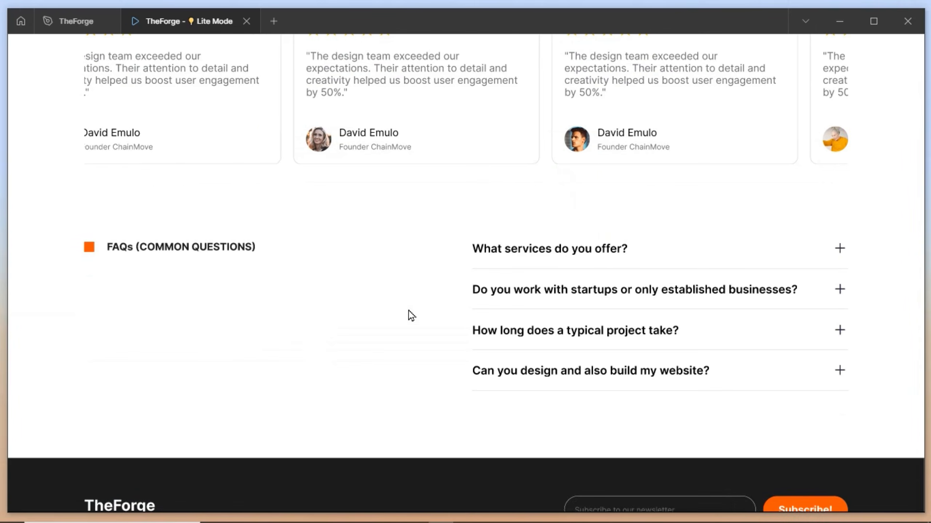
pyautogui.click(842, 249)
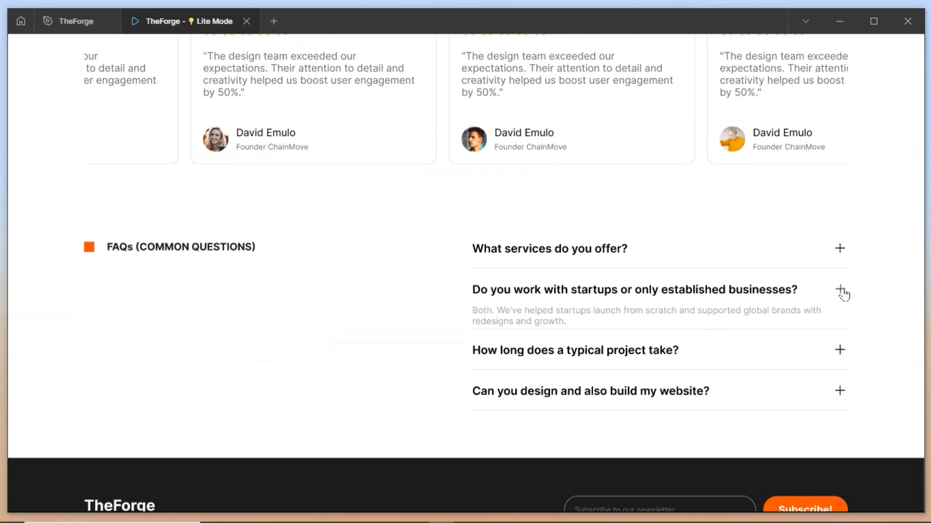
pyautogui.scroll(-4, 505, 347)
pyautogui.scroll(8, 505, 347)
pyautogui.scroll(20, 505, 345)
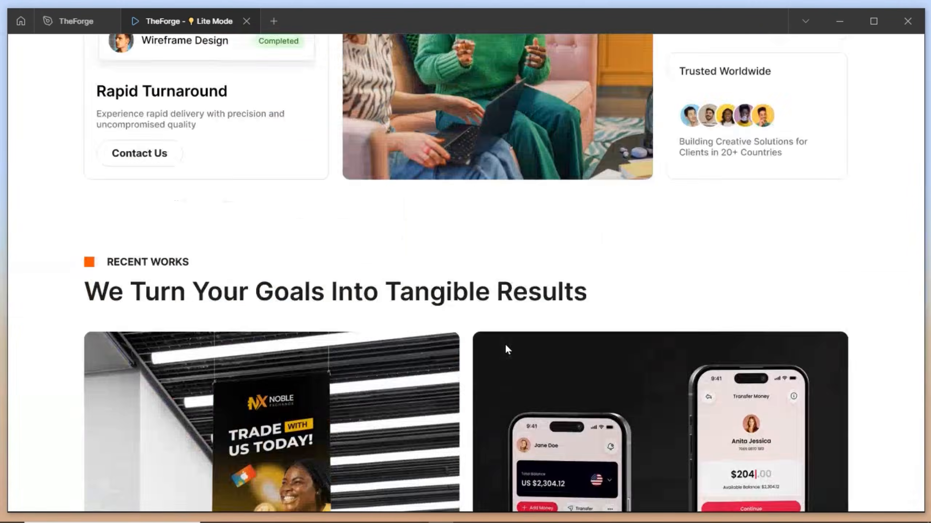
# Step: Go to the About page of the prototype and review its intro, values and team sections
pyautogui.click(389, 62)
pyautogui.scroll(-20, 368, 163)
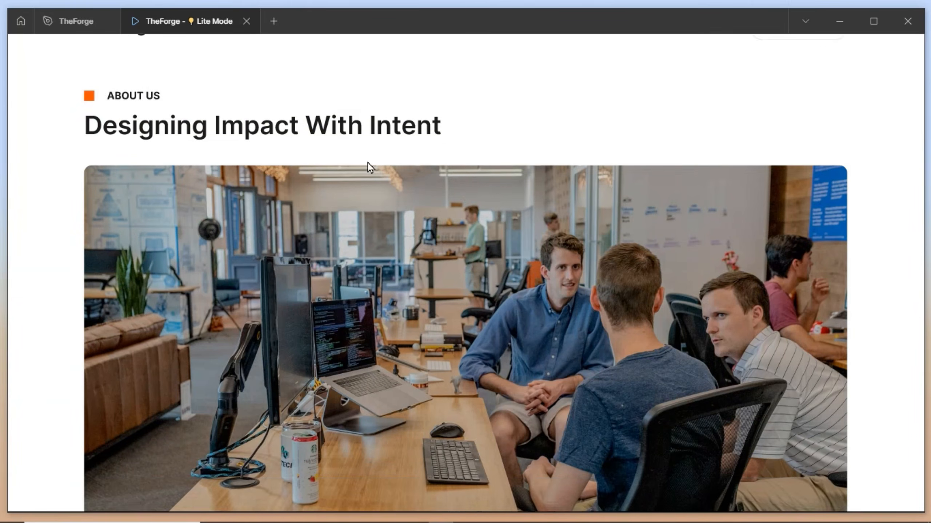
pyautogui.scroll(-12, 368, 163)
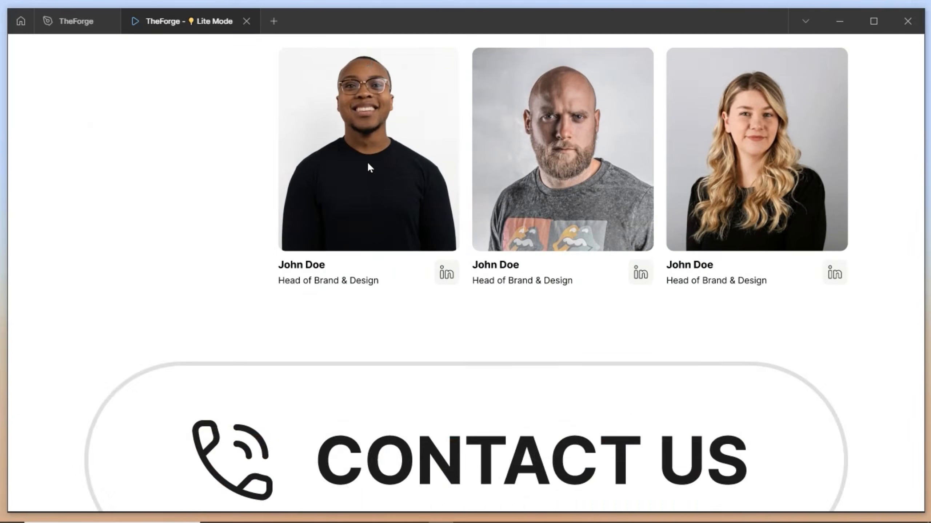
pyautogui.scroll(4, 388, 264)
pyautogui.scroll(15, 416, 363)
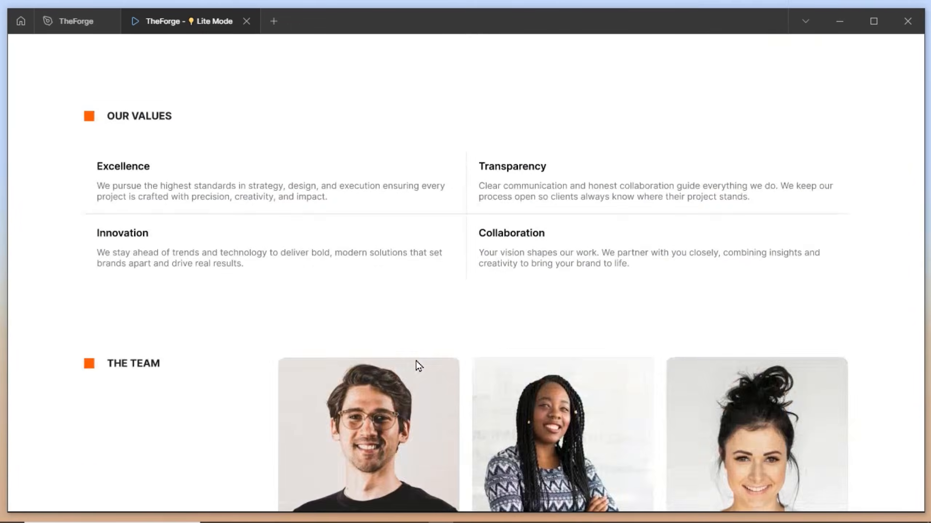
# Step: Go to the Works page of the prototype and look over its project cards
pyautogui.click(463, 63)
pyautogui.scroll(-20, 369, 218)
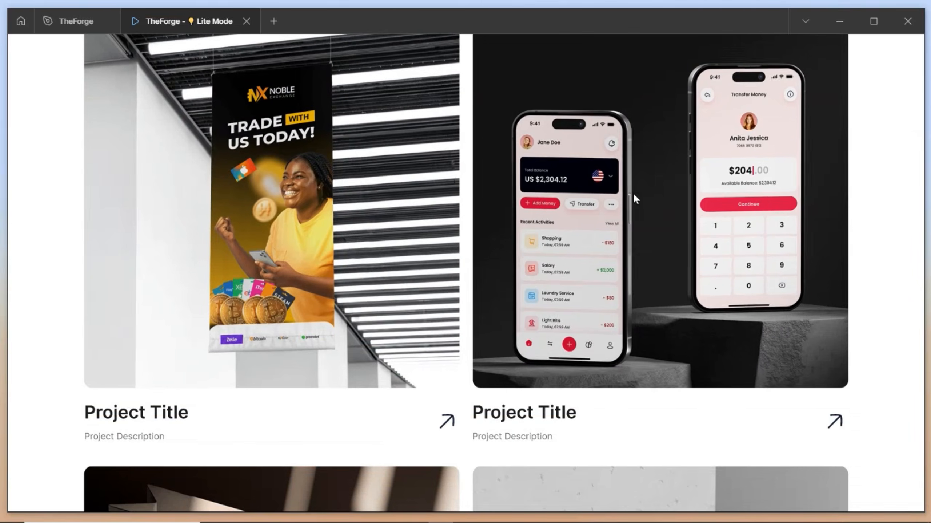
pyautogui.scroll(10, 349, 269)
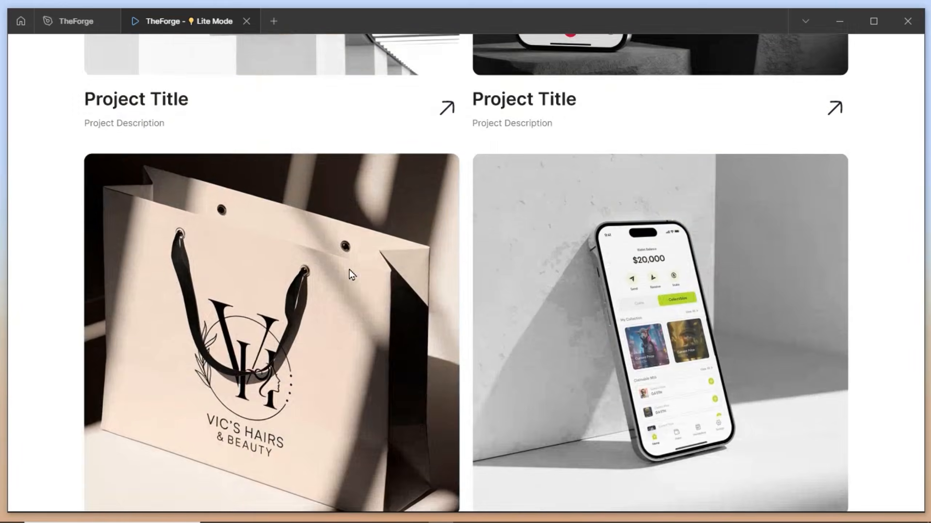
# Step: Open the Noble Exchange brand identity project and review its page down to the Explore Other Projects section
pyautogui.click(424, 220)
pyautogui.scroll(-3, 424, 220)
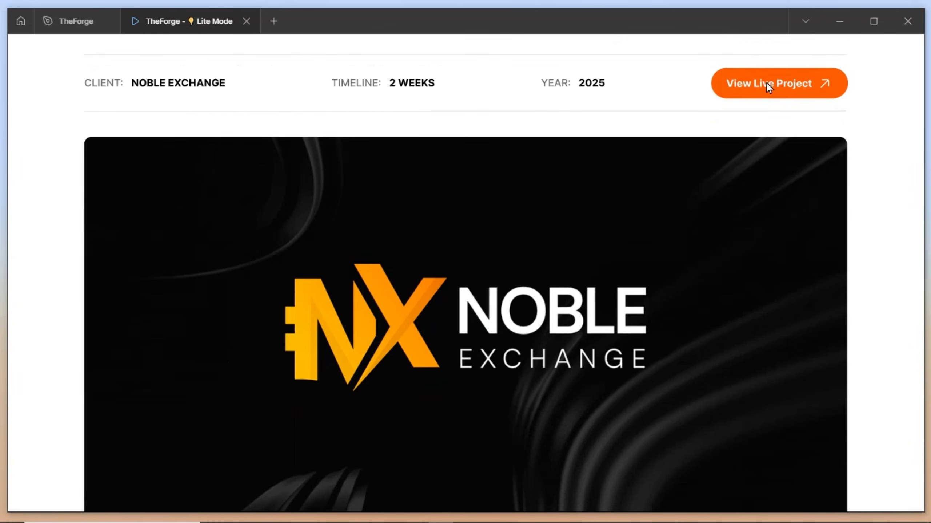
pyautogui.scroll(-10, 518, 193)
pyautogui.scroll(-10, 518, 193)
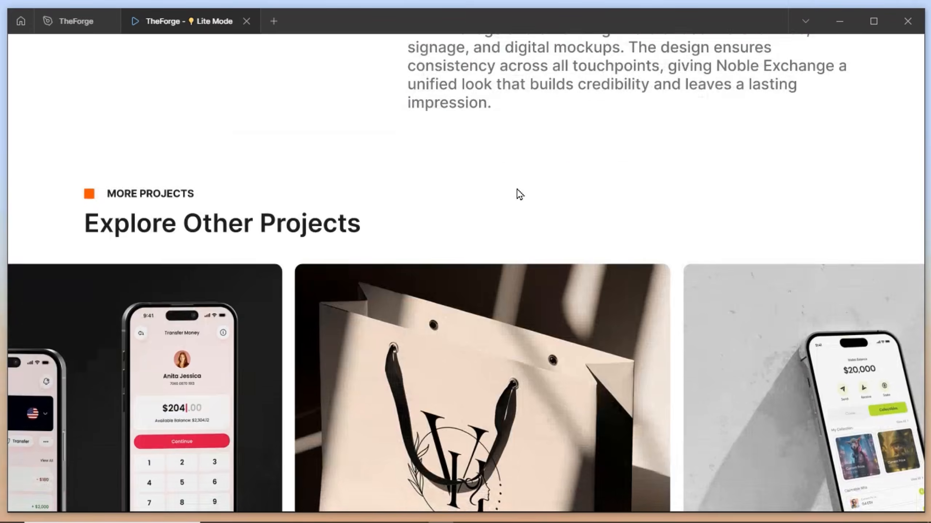
pyautogui.scroll(3, 518, 193)
pyautogui.scroll(-2, 516, 189)
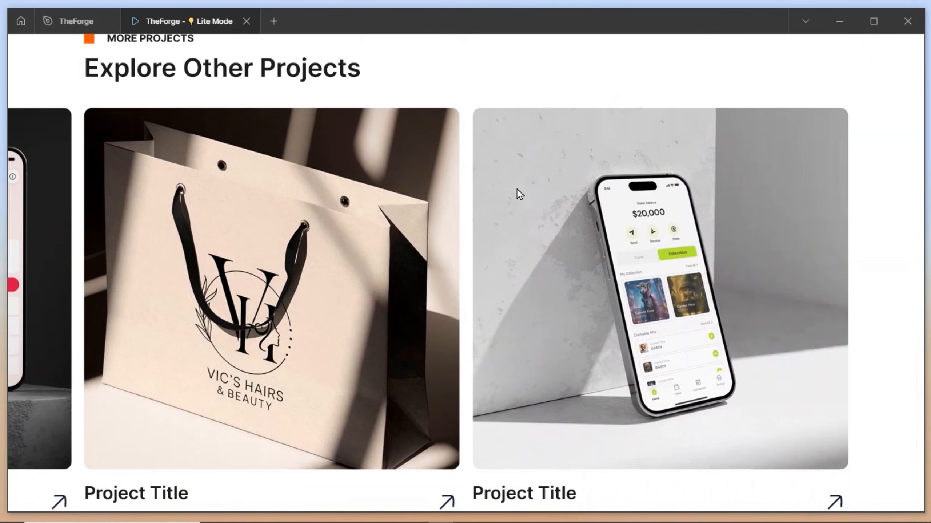
pyautogui.scroll(-5, 516, 189)
pyautogui.scroll(15, 516, 189)
pyautogui.scroll(10, 520, 194)
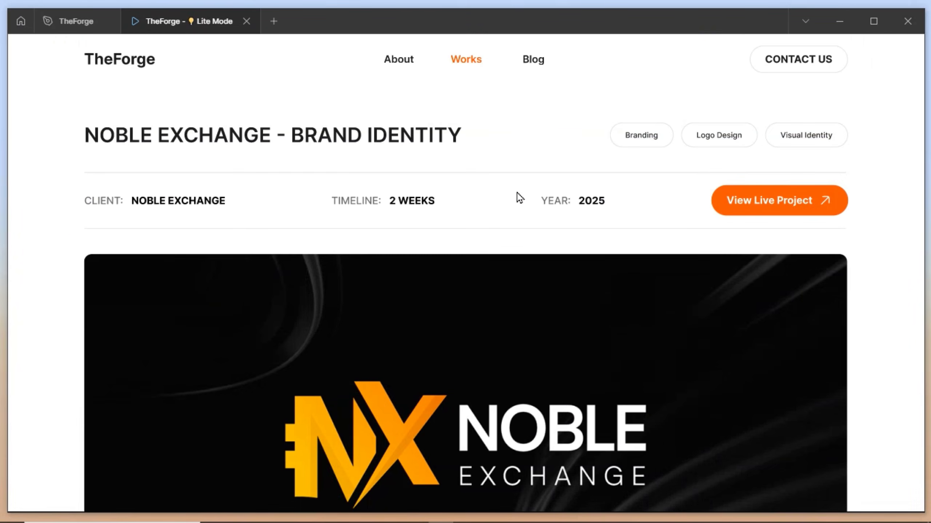
# Step: Go to the Blog page and review the article "Why Great Branding Is More Than Just A Logo"
pyautogui.click(532, 62)
pyautogui.click(265, 318)
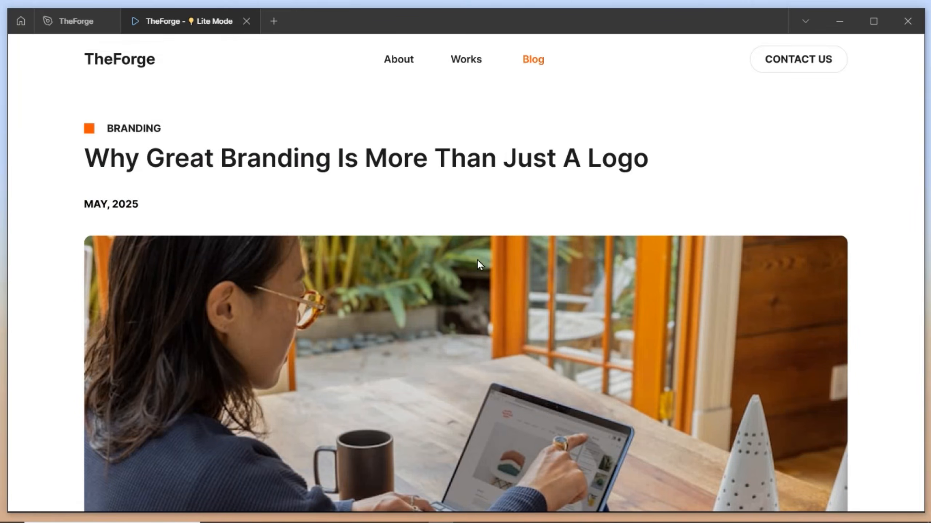
pyautogui.scroll(-15, 477, 260)
pyautogui.scroll(15, 477, 260)
# Step: Review the prototype's Contact page with its message form and contact details, and return to the homepage
pyautogui.click(774, 69)
pyautogui.scroll(-8, 482, 187)
pyautogui.scroll(8, 483, 187)
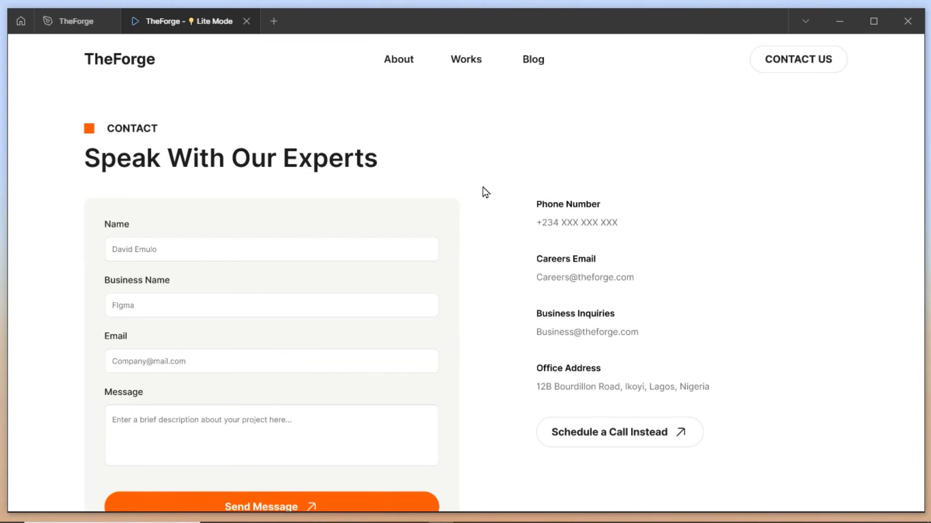
pyautogui.scroll(-8, 483, 187)
pyautogui.scroll(8, 483, 187)
pyautogui.tripleClick(123, 68)
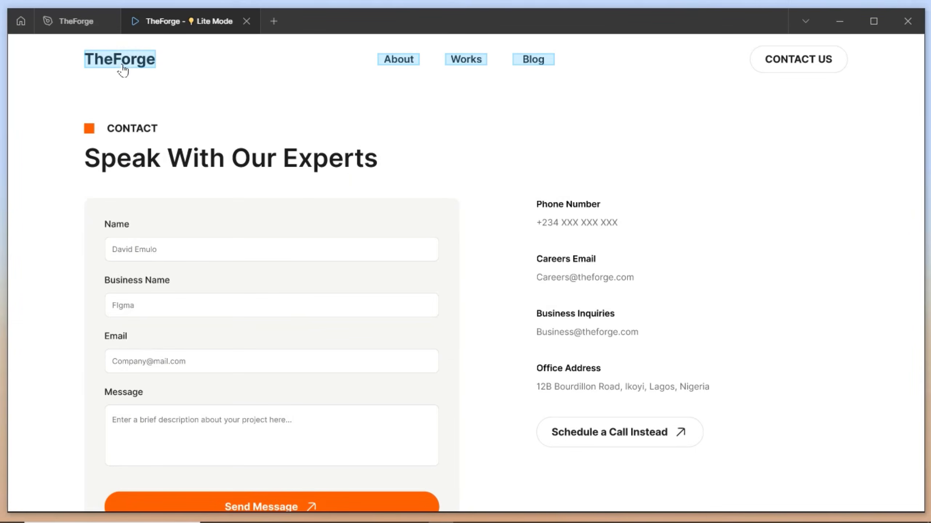
pyautogui.click(123, 69)
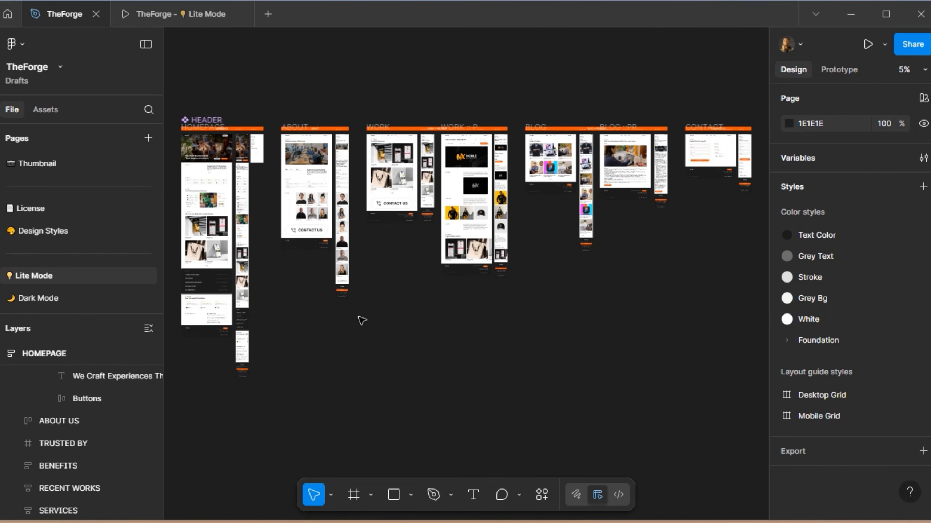
# Step: Survey the Lite Mode page frames in the design file, from HOMEPAGE across to CONTACT US
pyautogui.scroll(5, 363, 321)
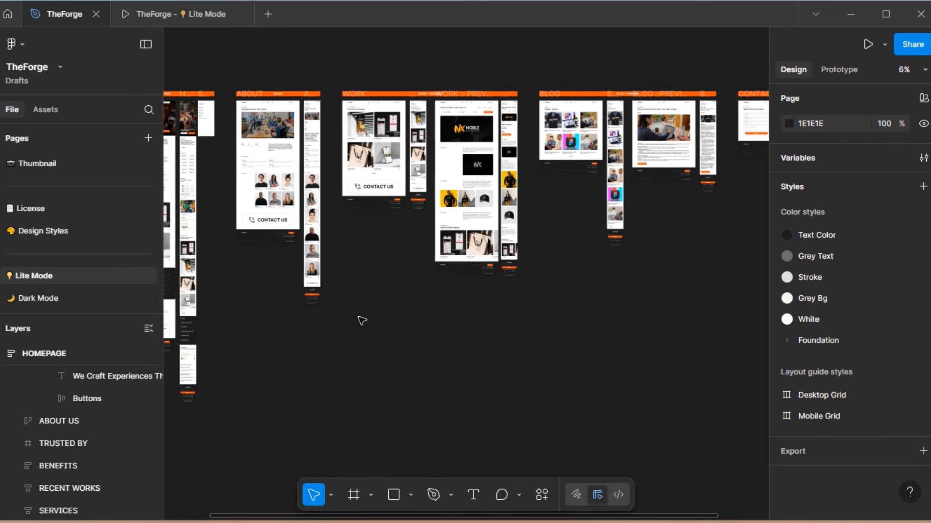
pyautogui.scroll(5, 362, 321)
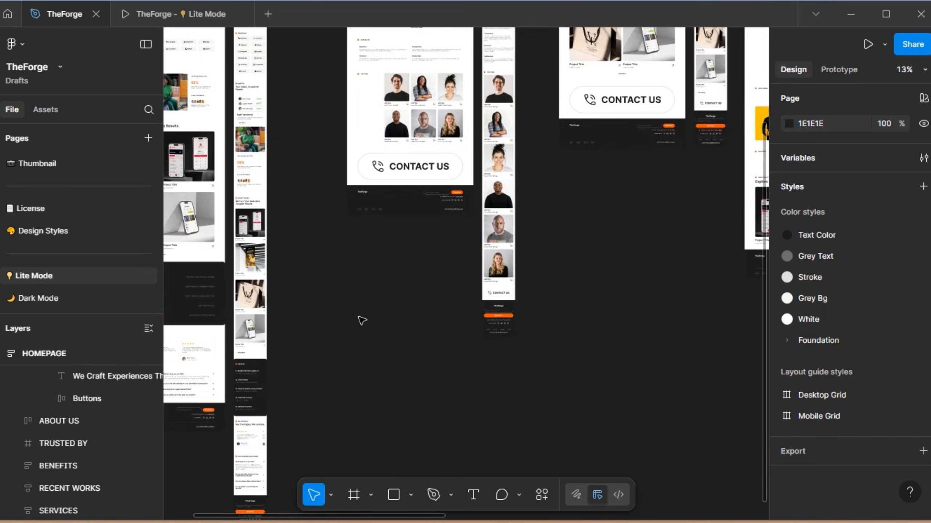
pyautogui.hscroll(-3, 362, 321)
pyautogui.scroll(-6, 362, 321)
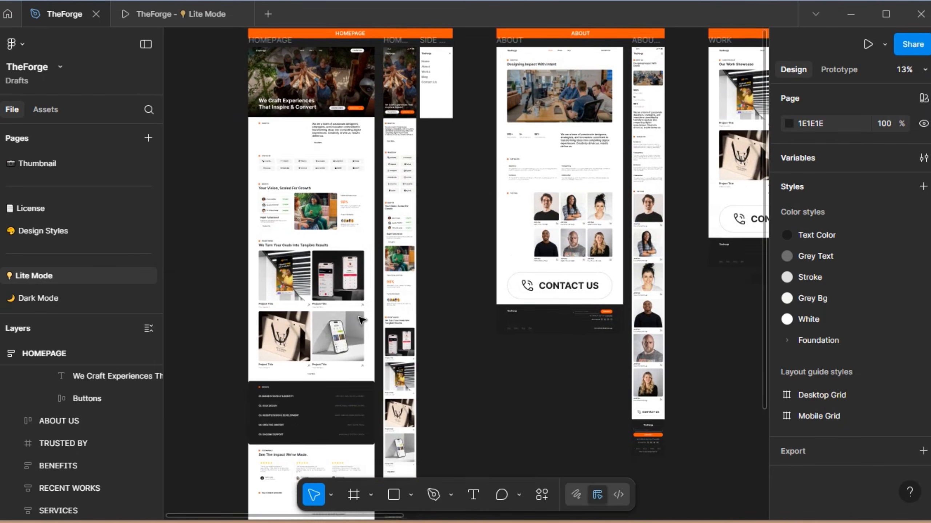
pyautogui.scroll(4, 362, 321)
pyautogui.scroll(5, 362, 320)
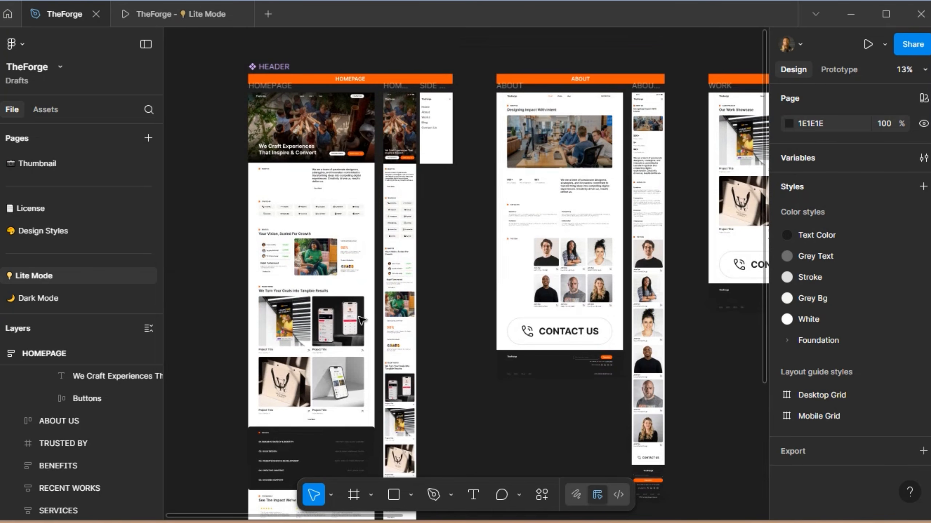
pyautogui.hscroll(15, 361, 320)
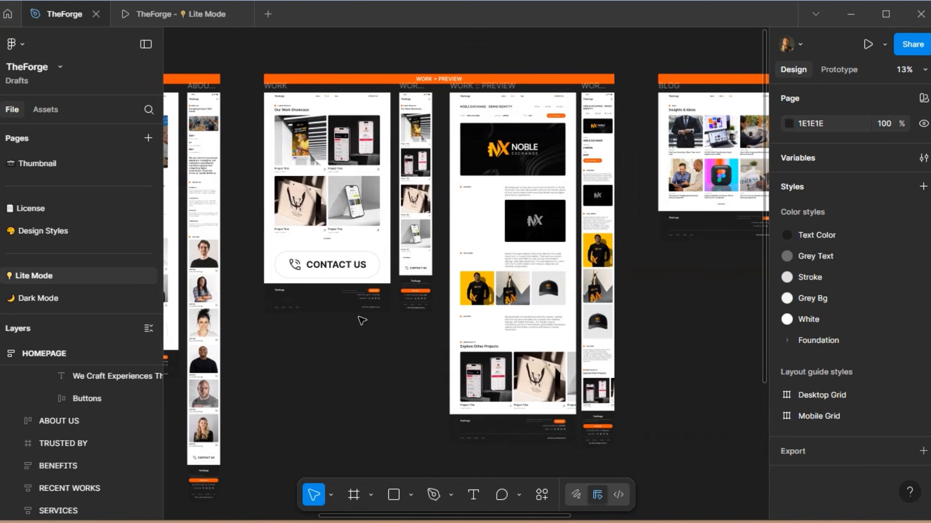
pyautogui.hscroll(11, 359, 317)
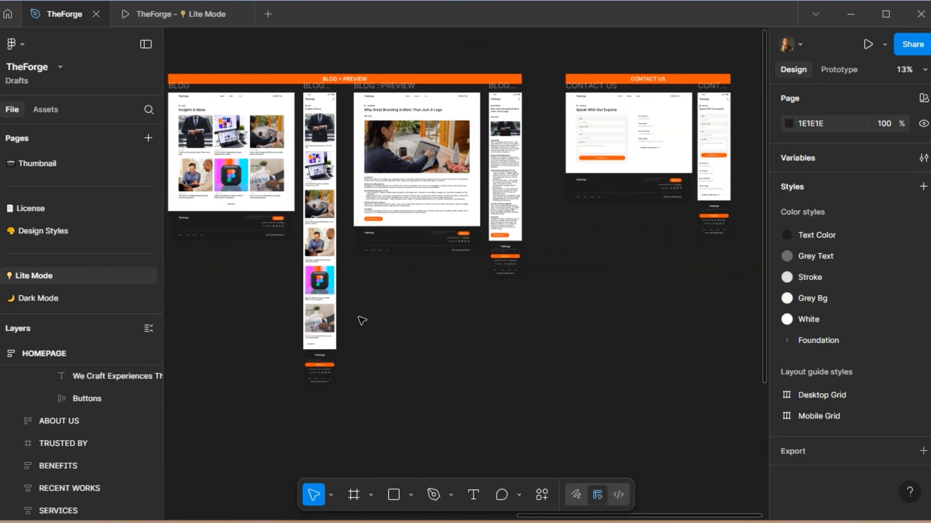
pyautogui.hscroll(4, 362, 320)
# Step: Inspect the desktop and mobile CONTACT US frames up close
pyautogui.keyDown('ctrl'); pyautogui.scroll(3, 362, 321); pyautogui.keyUp('ctrl')
pyautogui.scroll(6, 362, 321)
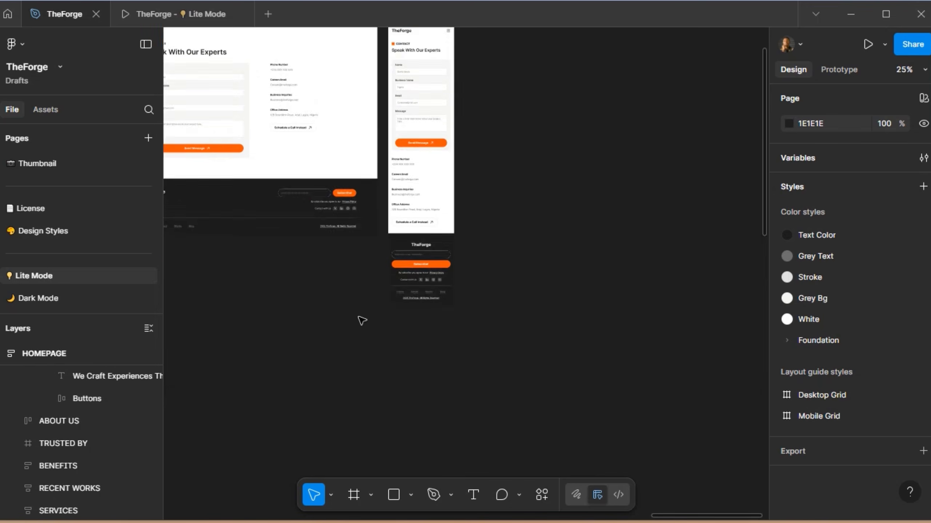
pyautogui.hscroll(-3, 361, 318)
pyautogui.keyDown('ctrl'); pyautogui.scroll(5, 362, 321); pyautogui.keyUp('ctrl')
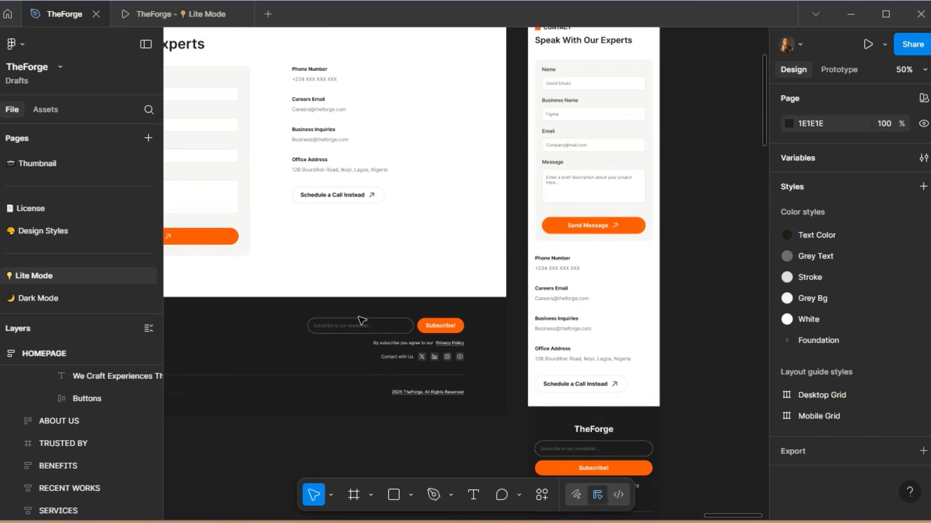
pyautogui.keyDown('ctrl'); pyautogui.scroll(-5, 362, 321); pyautogui.keyUp('ctrl')
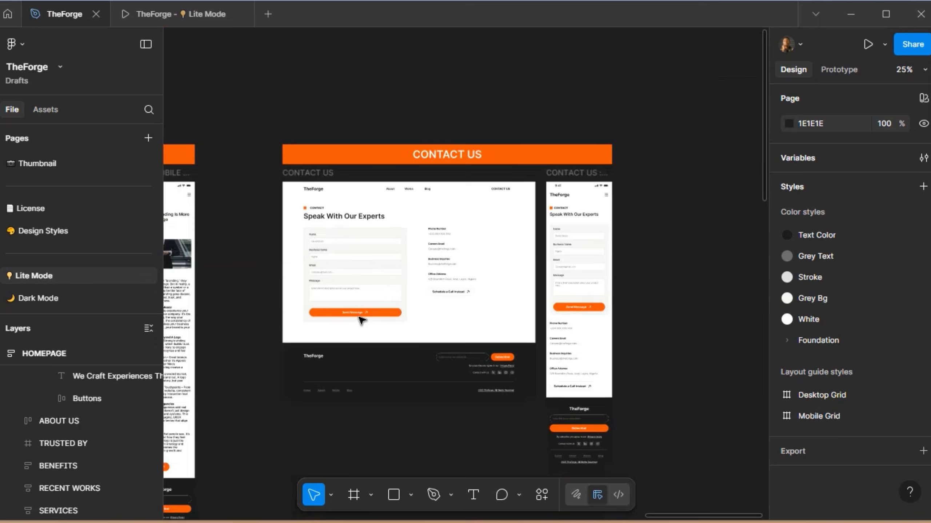
# Step: Examine the desktop and mobile frames of the BLOG + PREVIEW section
pyautogui.hscroll(-10, 362, 321)
pyautogui.scroll(-3, 362, 321)
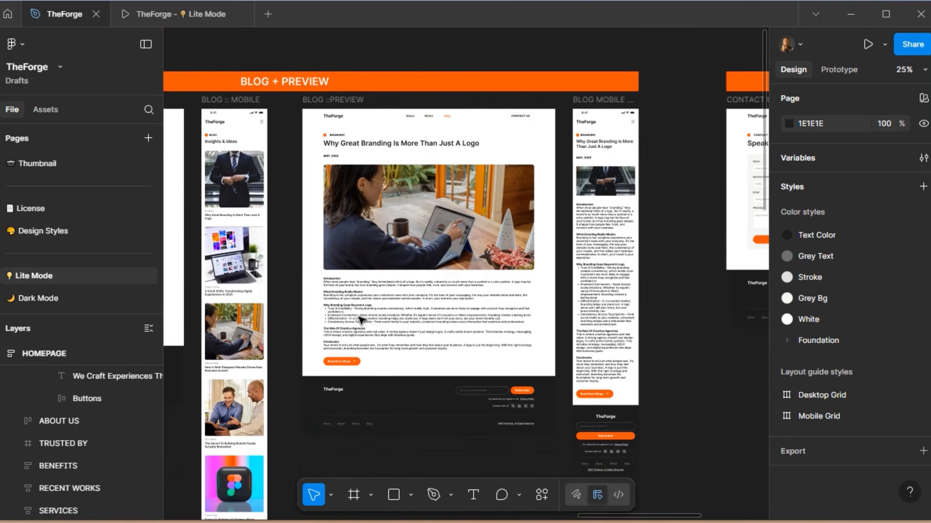
pyautogui.hscroll(-15, 361, 320)
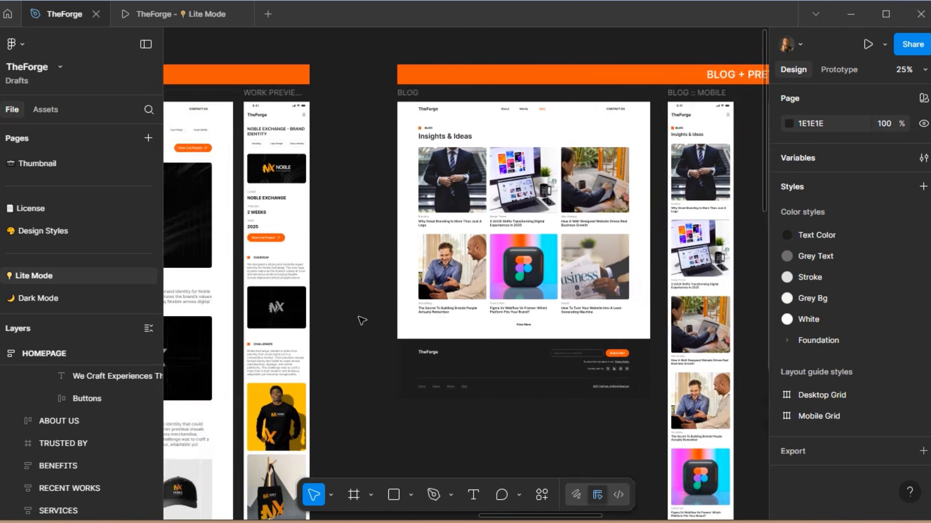
# Step: Examine the WORK + PREVIEW section, covering the Noble Exchange preview and the work showcase in desktop and mobile
pyautogui.hscroll(-5, 361, 320)
pyautogui.scroll(-10, 361, 320)
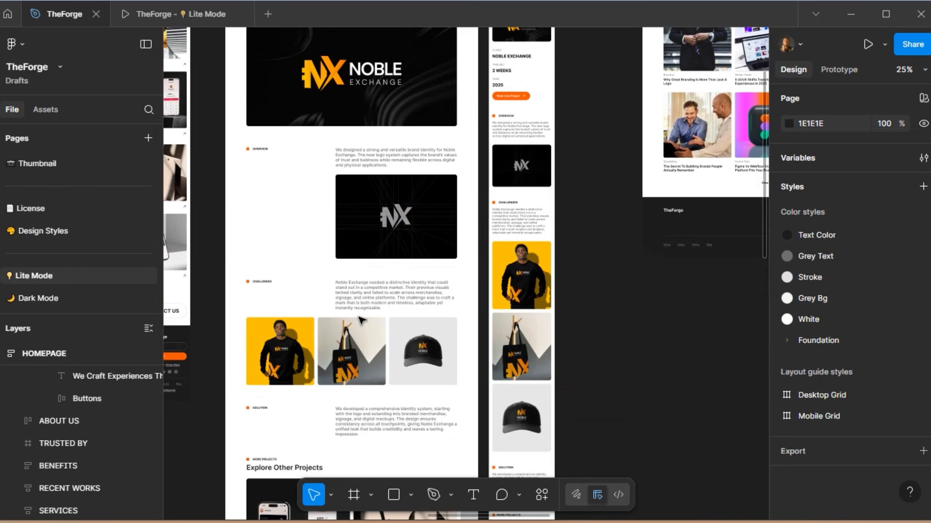
pyautogui.scroll(-3, 361, 320)
pyautogui.scroll(15, 361, 320)
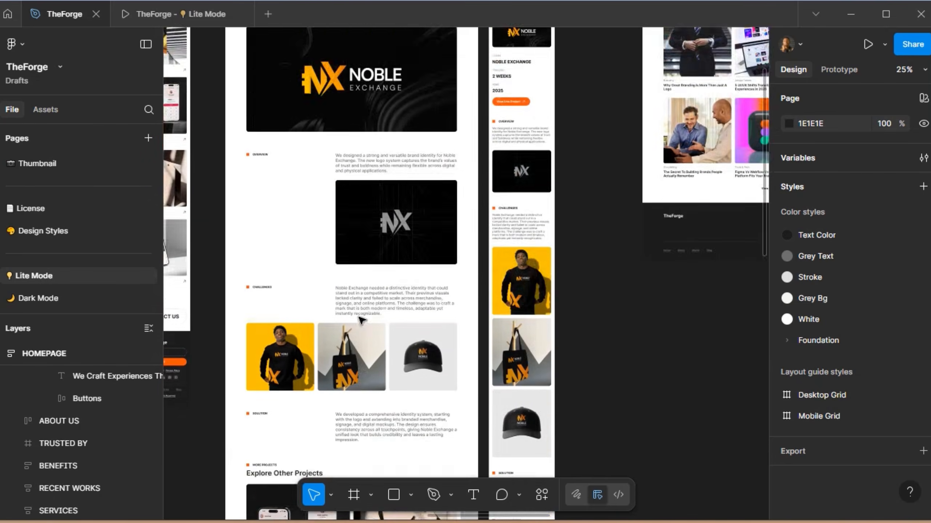
pyautogui.hscroll(-10, 362, 320)
pyautogui.hscroll(-9, 362, 320)
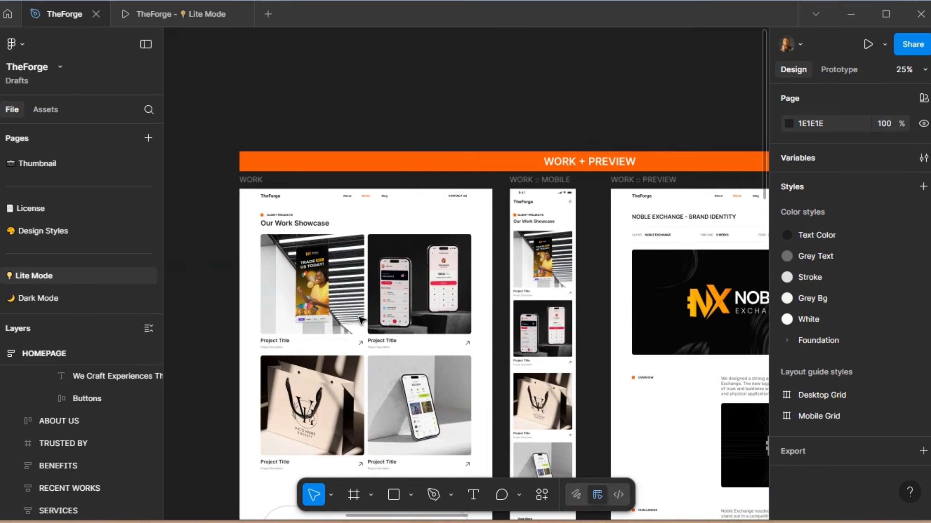
pyautogui.scroll(-8, 361, 320)
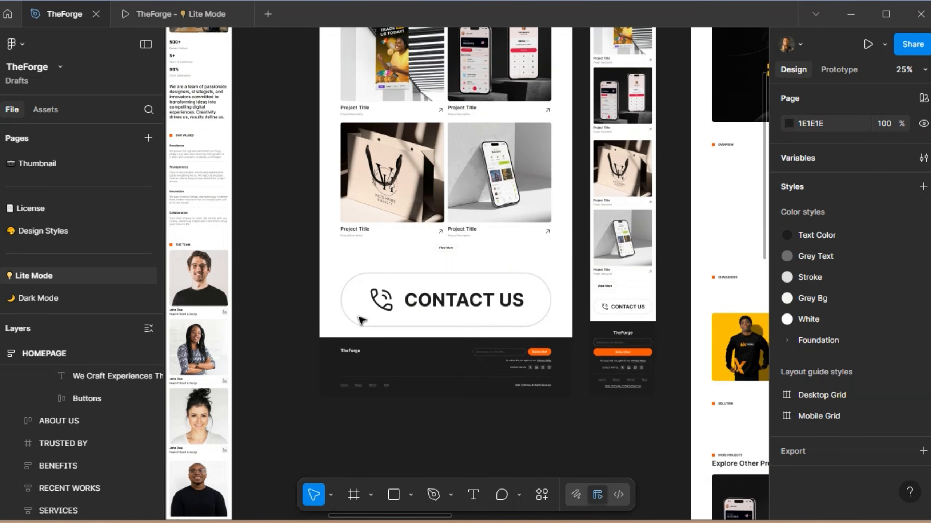
pyautogui.scroll(6, 362, 320)
# Step: Examine the desktop and mobile ABOUT frames from the intro down to the team section and footer
pyautogui.hscroll(-8, 362, 320)
pyautogui.hscroll(-9, 362, 320)
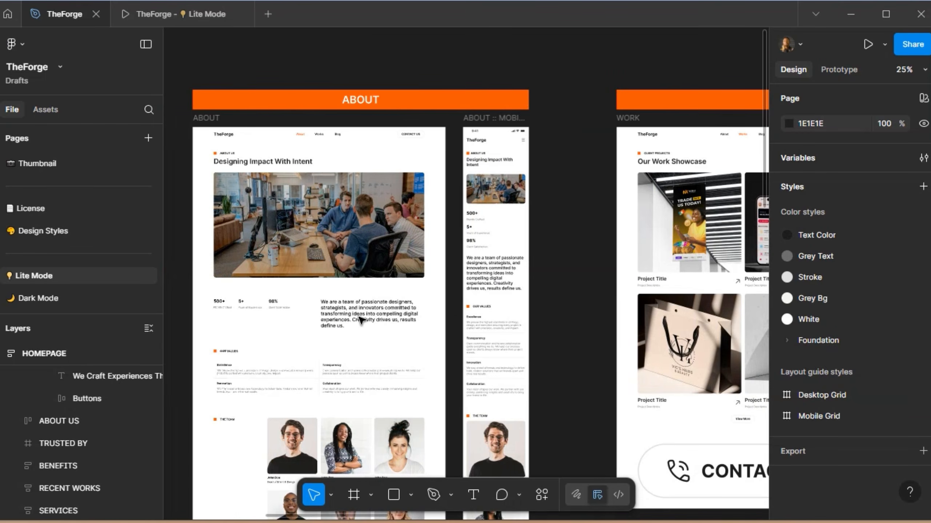
pyautogui.scroll(-9, 362, 320)
pyautogui.scroll(-7, 362, 320)
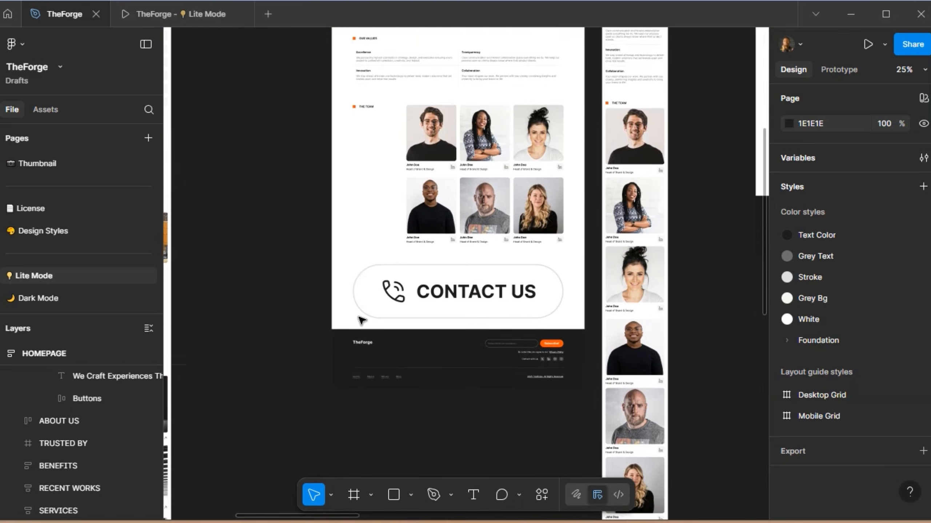
pyautogui.scroll(9, 362, 320)
pyautogui.scroll(8, 362, 320)
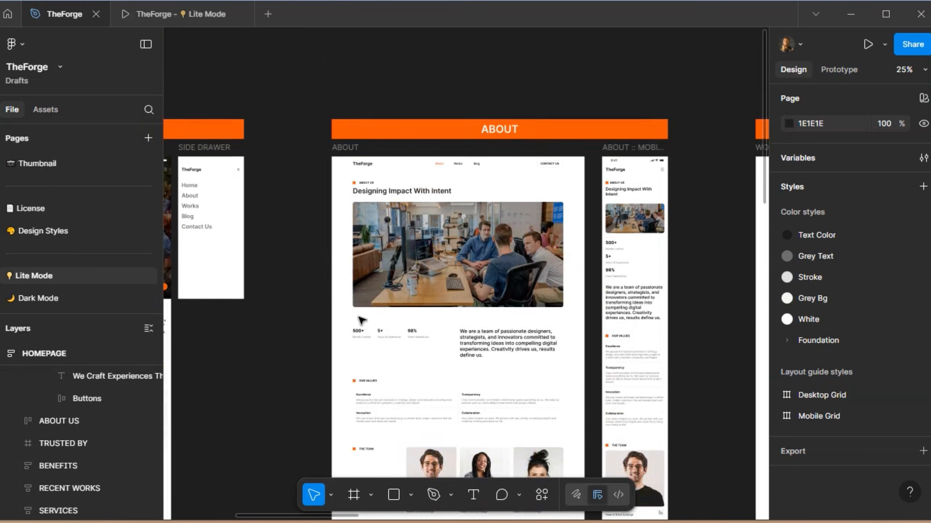
# Step: Examine the desktop and mobile HOMEPAGE frames from the hero down to the footer, including the side drawer
pyautogui.hscroll(-12, 361, 320)
pyautogui.hscroll(-3, 361, 320)
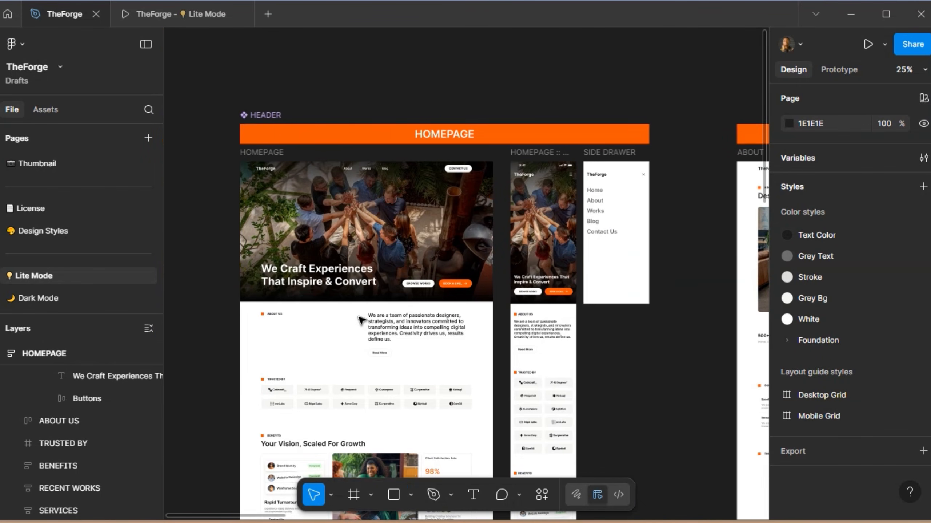
pyautogui.scroll(-16, 361, 320)
pyautogui.scroll(-11, 361, 320)
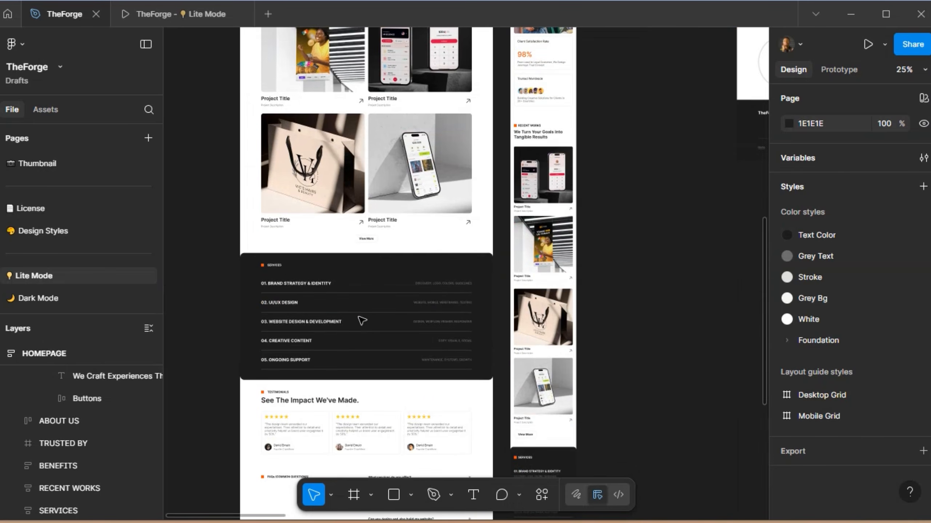
pyautogui.scroll(-5, 361, 322)
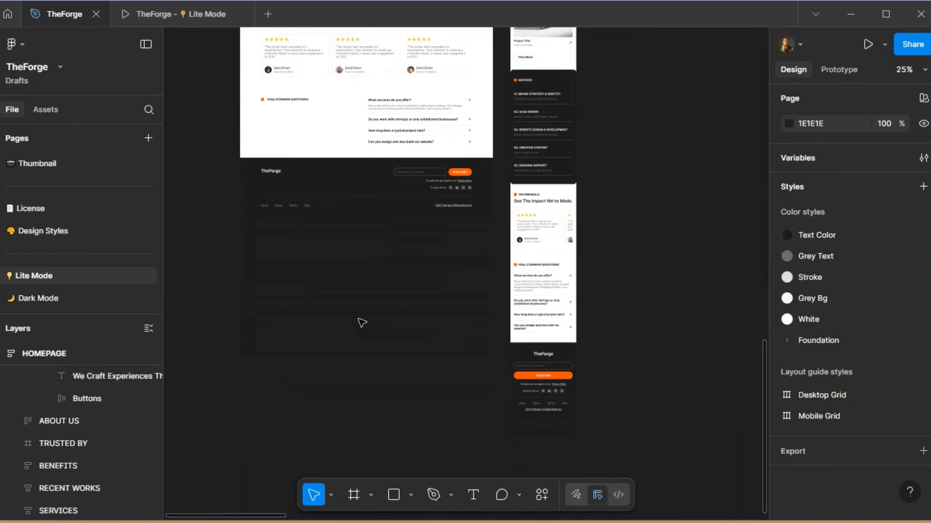
pyautogui.scroll(5, 362, 323)
pyautogui.scroll(17, 362, 322)
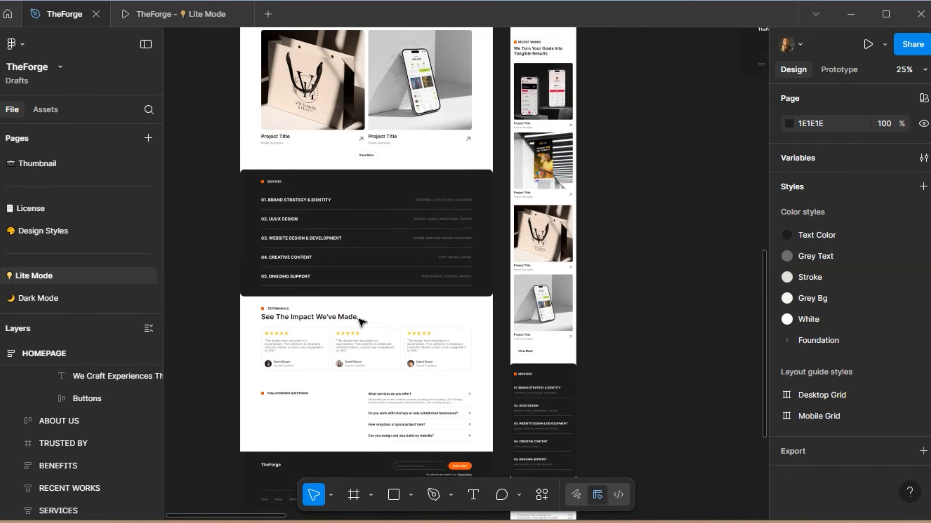
pyautogui.scroll(9, 361, 322)
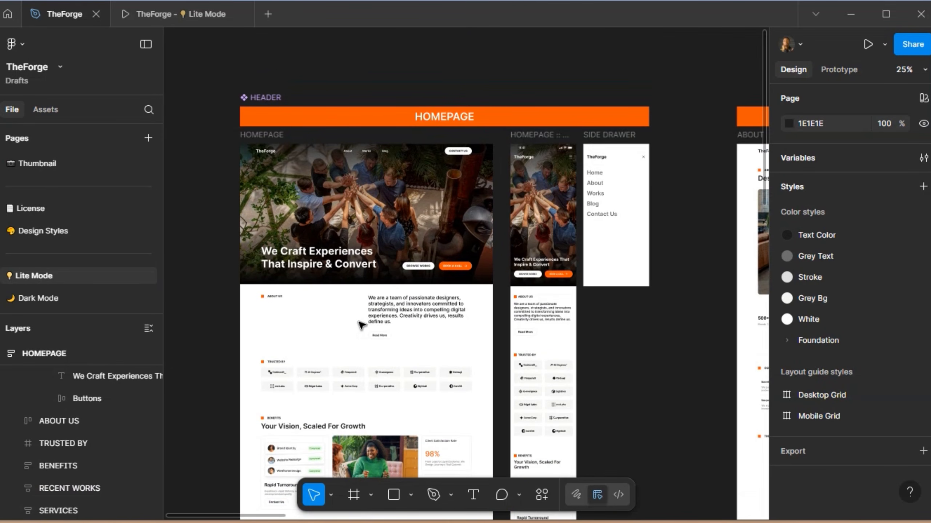
pyautogui.scroll(2, 361, 324)
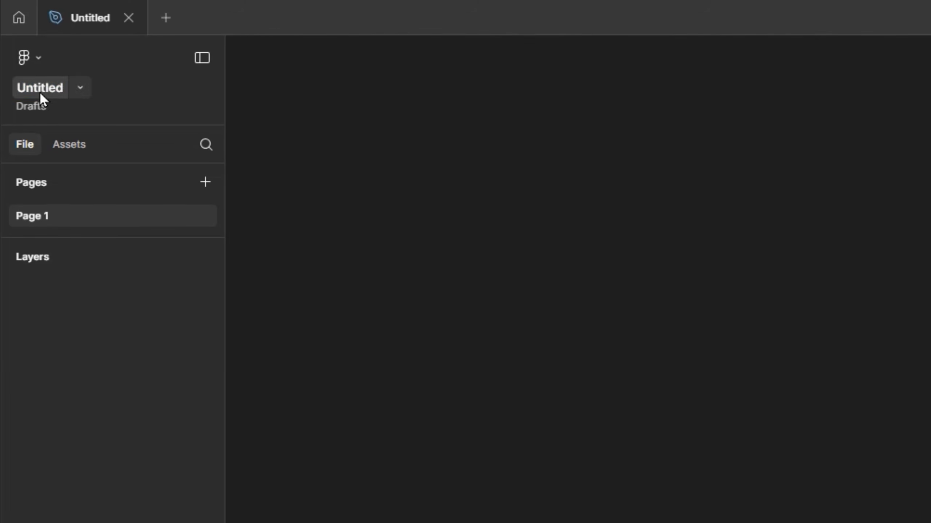
# Step: Rename the untitled design file as TheForge
pyautogui.click(42, 90)
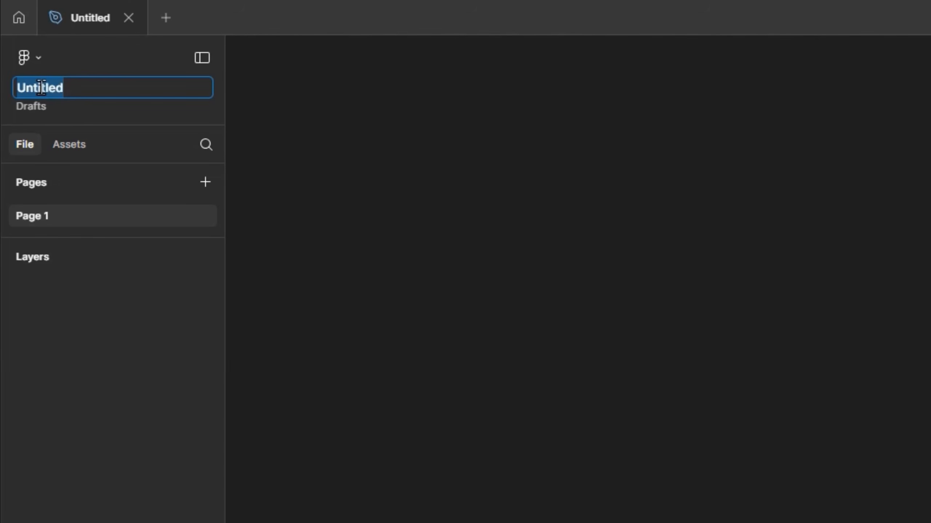
pyautogui.write('The Forge')
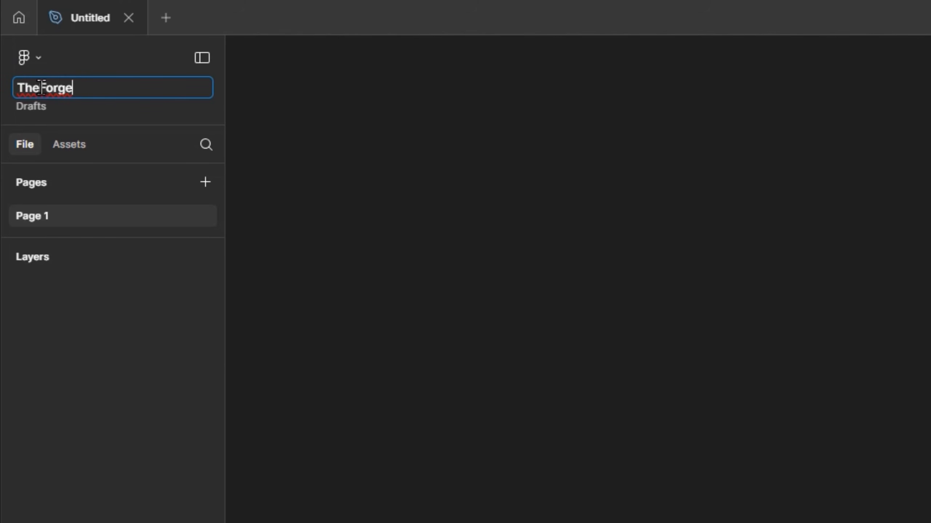
pyautogui.click(421, 148)
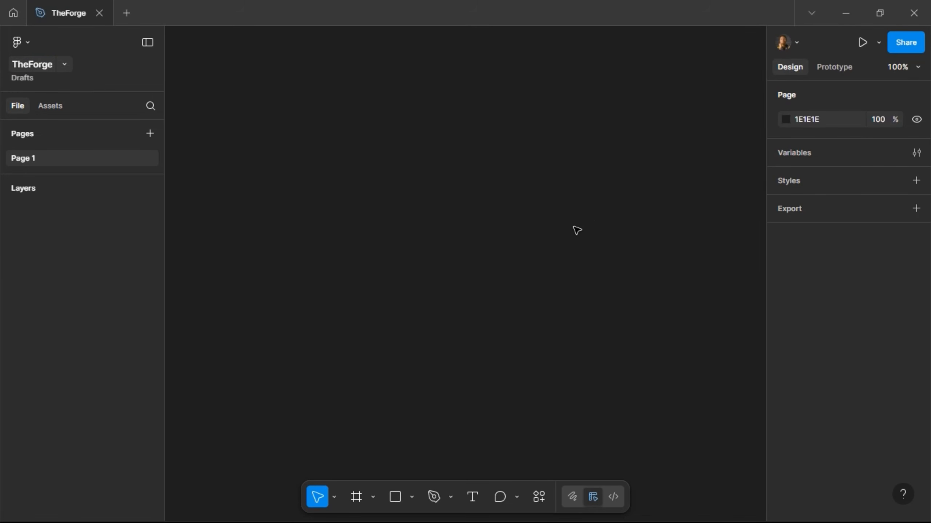
# Step: Create a color style named White with the hex value FFFFFF
pyautogui.click(917, 183)
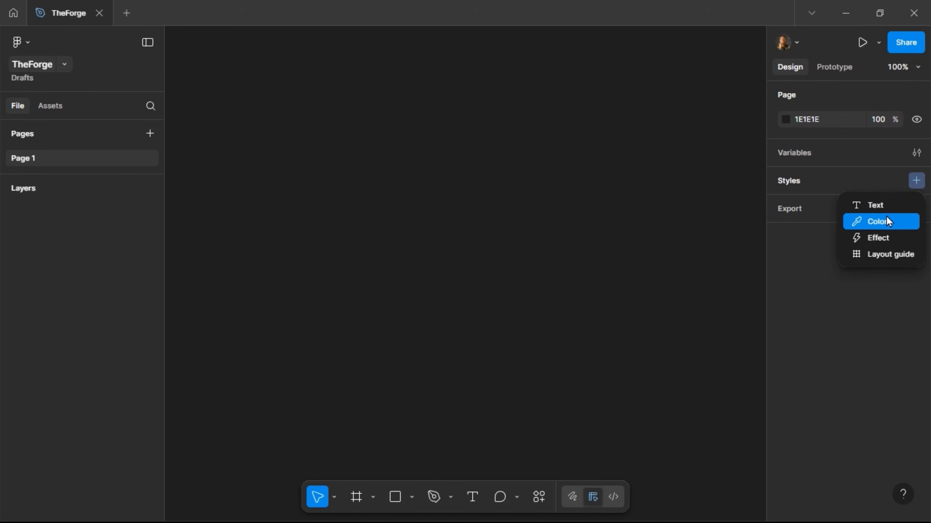
pyautogui.click(880, 224)
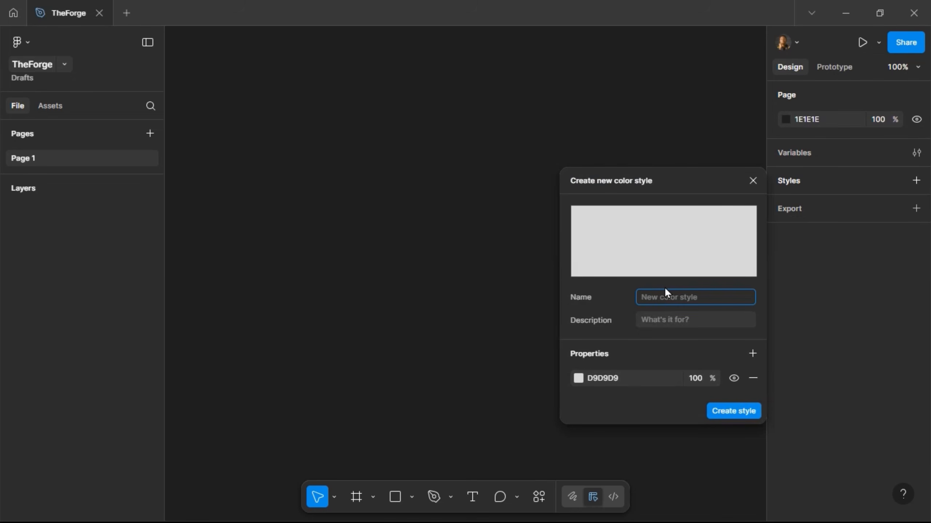
pyautogui.write('White')
pyautogui.click(629, 383)
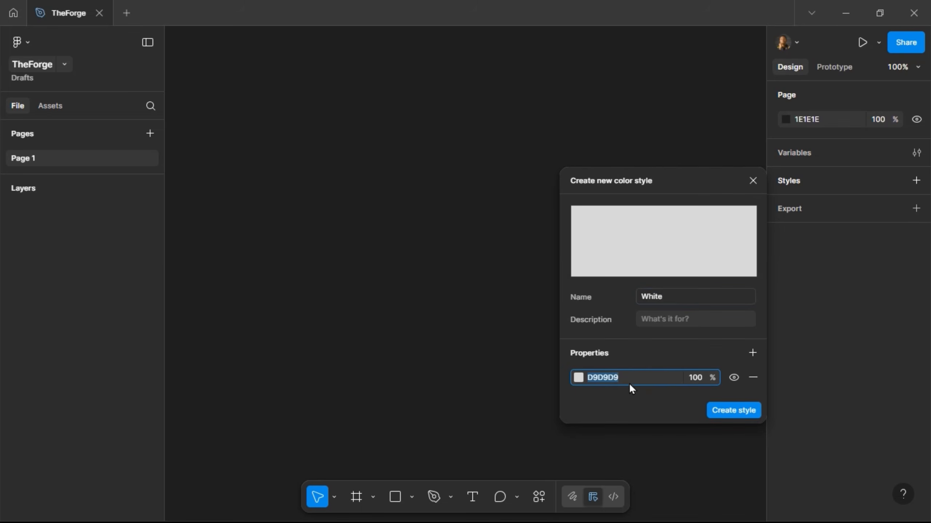
pyautogui.write('FFFFFFF')
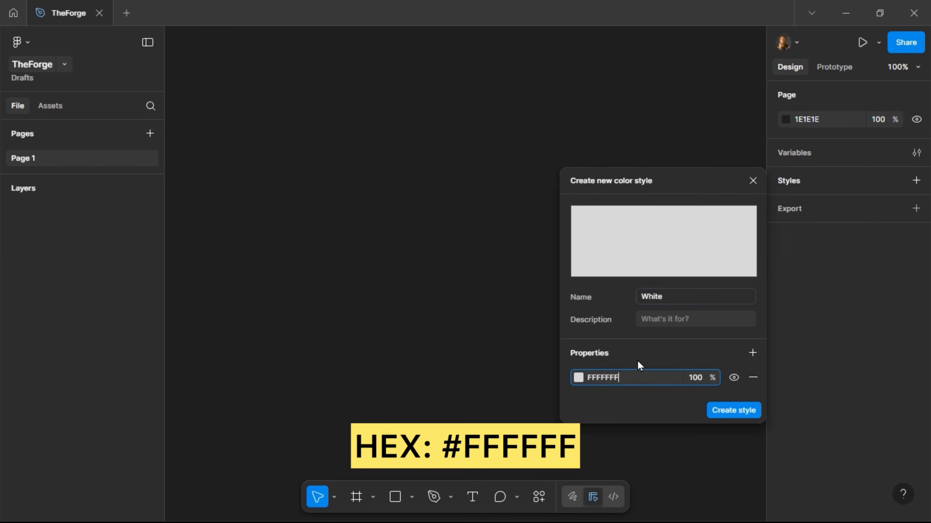
pyautogui.press('Return')
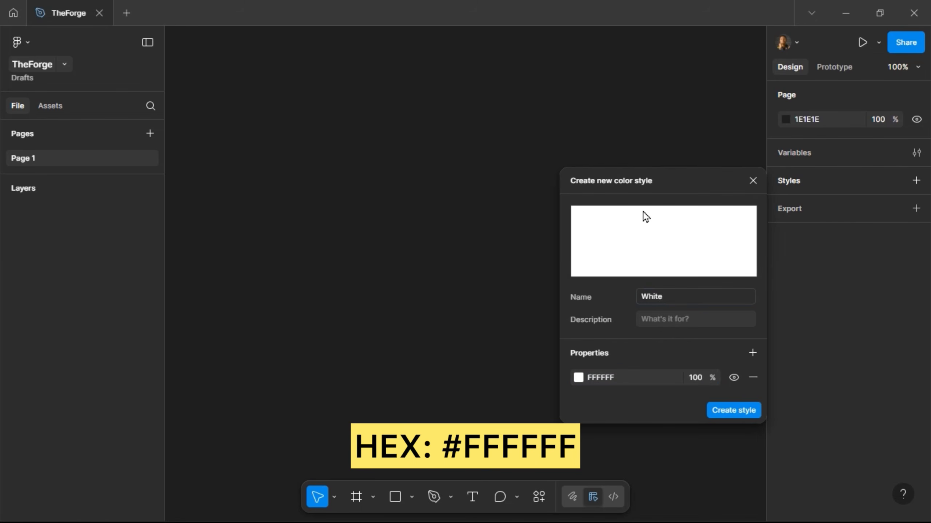
pyautogui.click(747, 410)
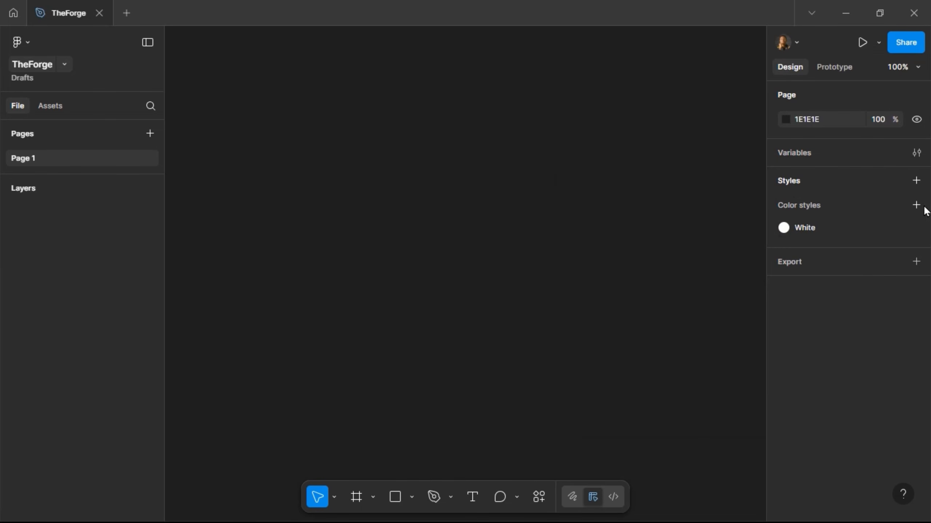
# Step: Create a color style named Text Color with the hex value 1C1C1C
pyautogui.click(917, 207)
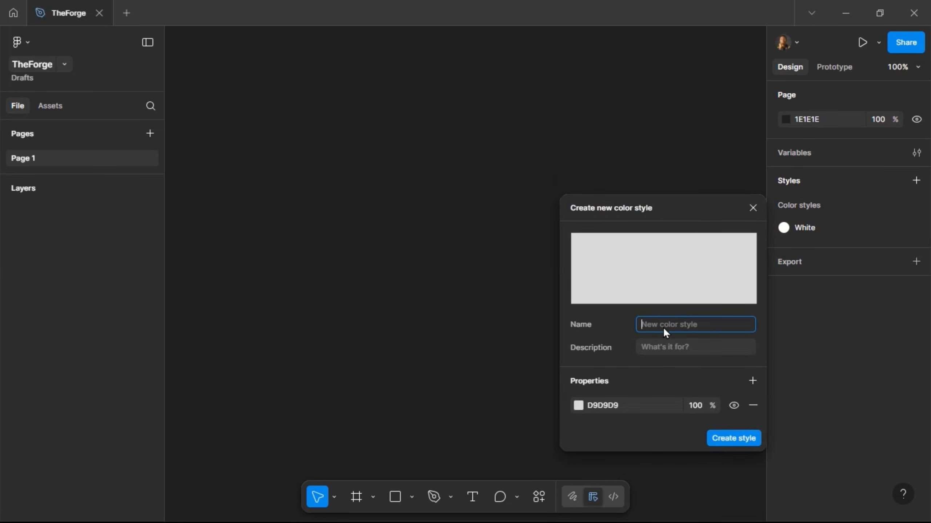
pyautogui.write('Text Color')
pyautogui.click(638, 409)
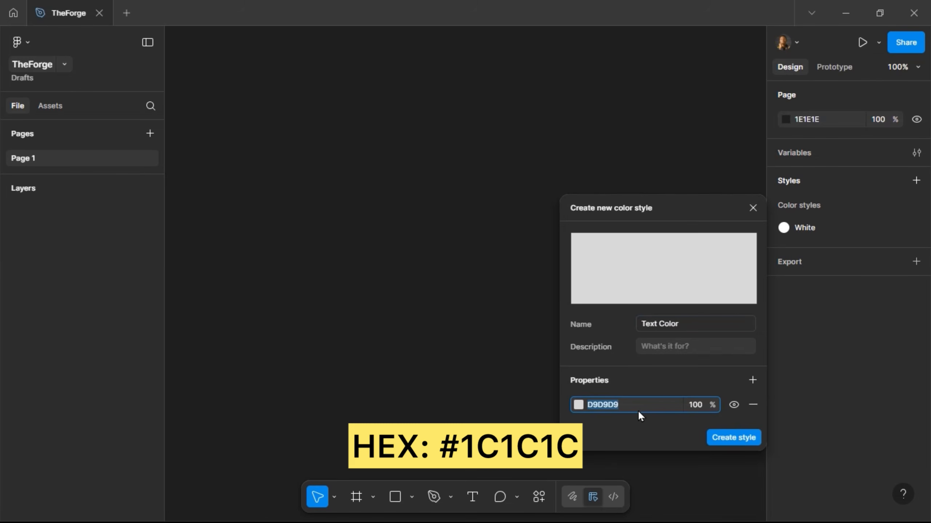
pyautogui.write('1C1C1C')
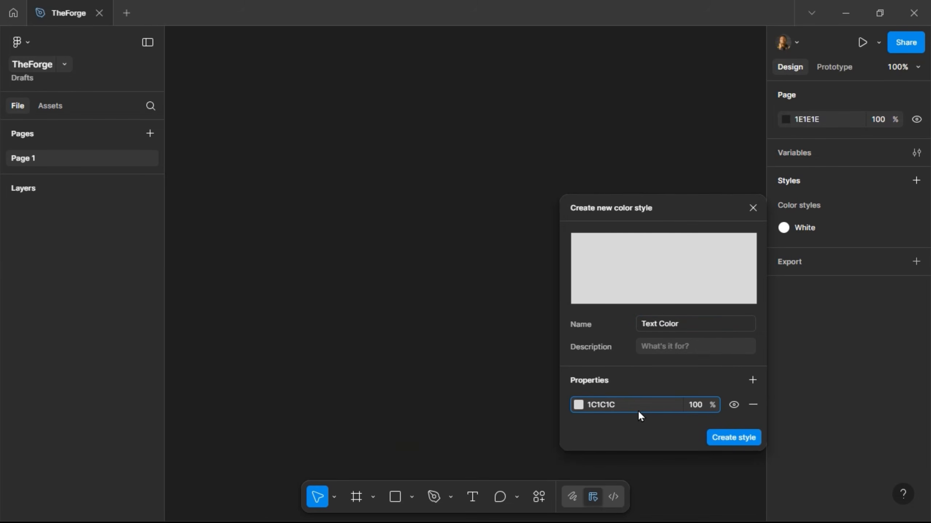
pyautogui.press('Return')
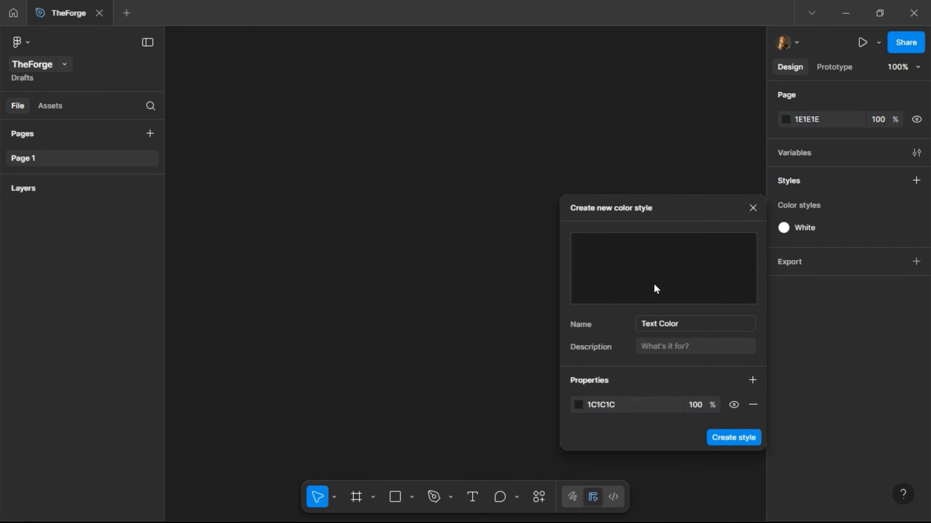
pyautogui.click(718, 437)
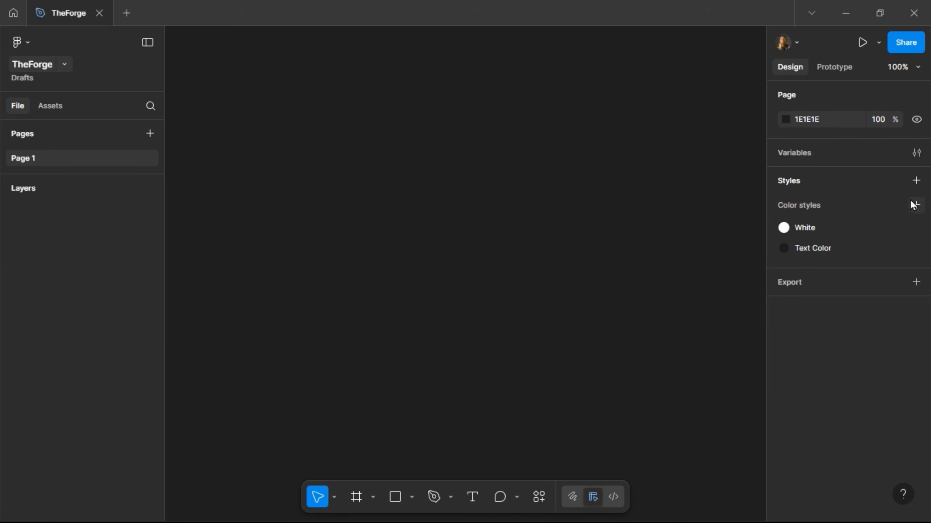
# Step: Create a color style named Grey Text with the hex value 6E6E6E
pyautogui.click(916, 206)
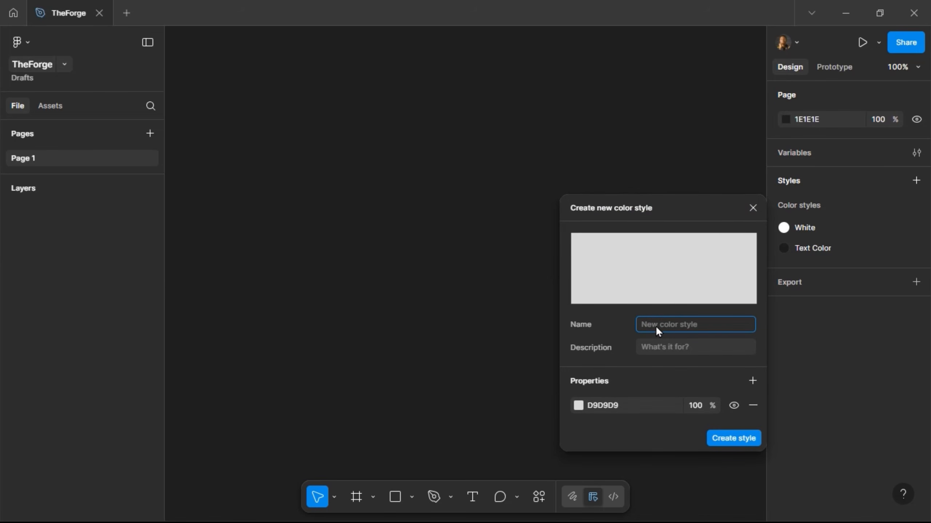
pyautogui.write('Grey Text')
pyautogui.click(627, 406)
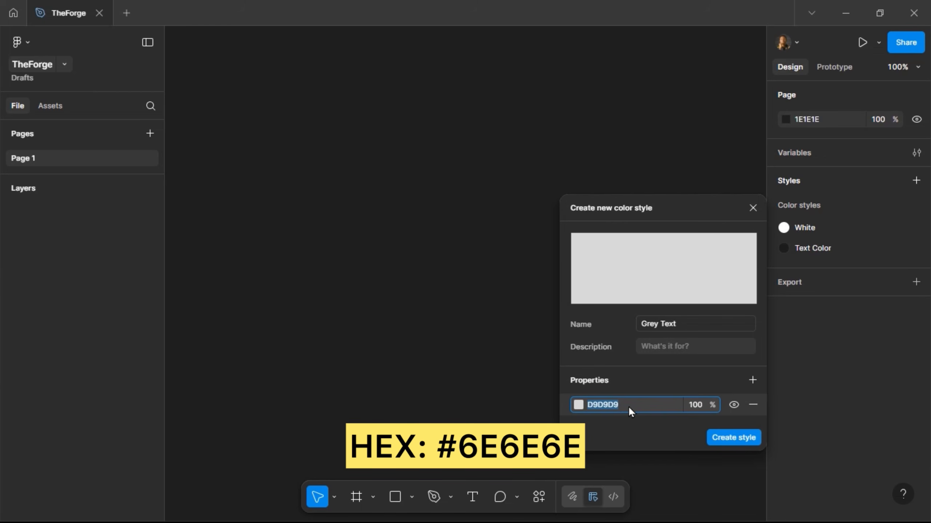
pyautogui.write('6E6E6E')
pyautogui.press('Return')
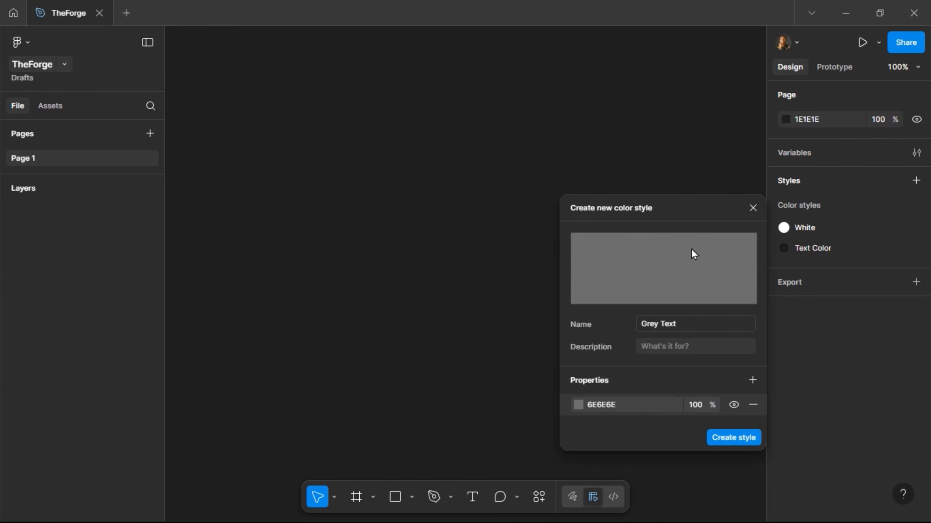
pyautogui.click(718, 437)
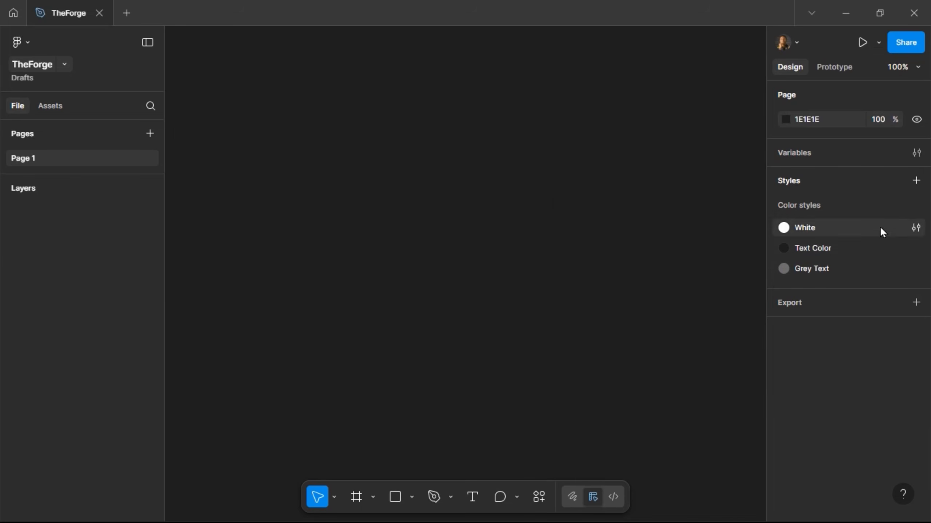
# Step: Create a color style named Stroke with the hex value E0E0E0
pyautogui.click(917, 206)
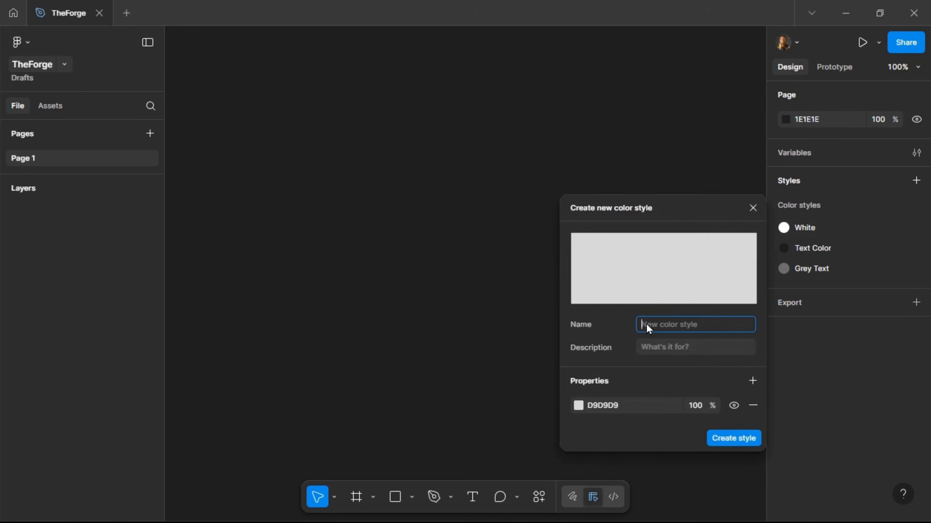
pyautogui.write('C')
pyautogui.hotkey('ctrl', 'a')
pyautogui.write('St')
pyautogui.click(626, 406)
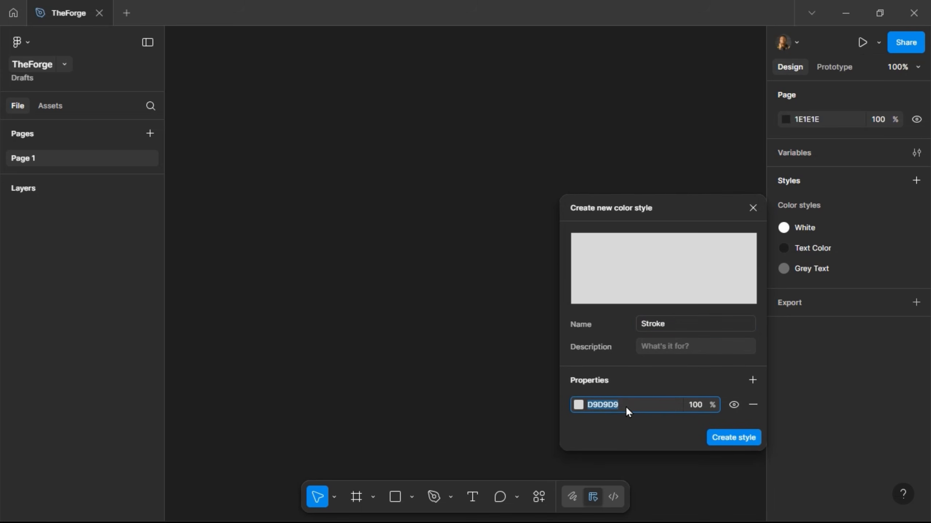
pyautogui.write('E0E0E0')
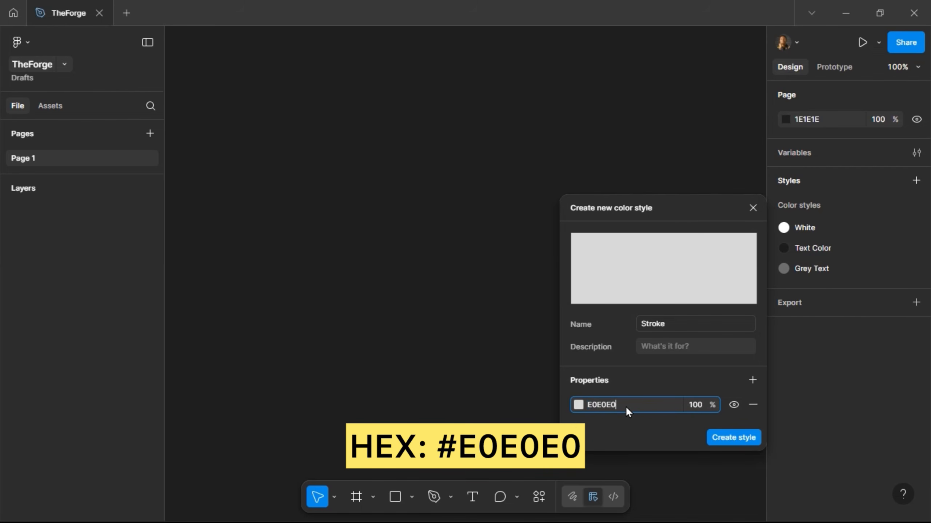
pyautogui.press('Return')
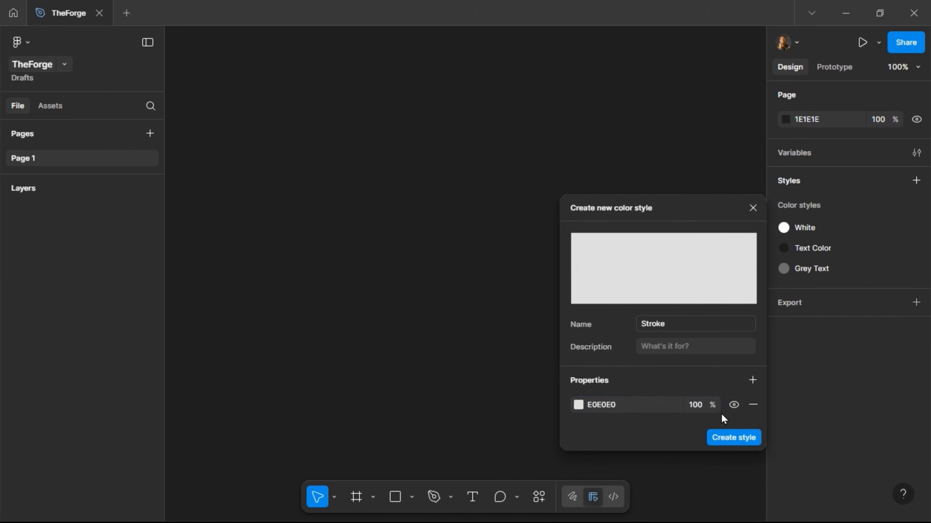
pyautogui.click(746, 437)
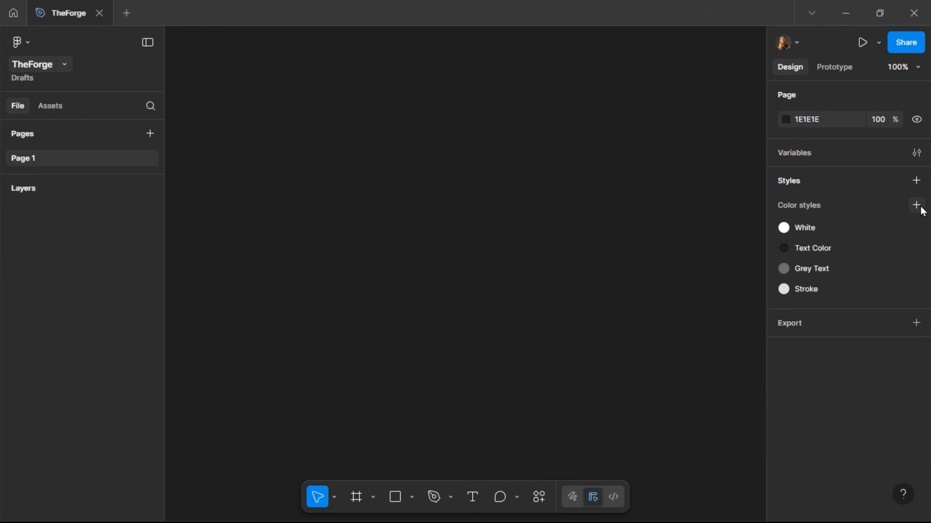
# Step: Create a color style named Grey Bg with the hex value F7F6F4
pyautogui.click(916, 206)
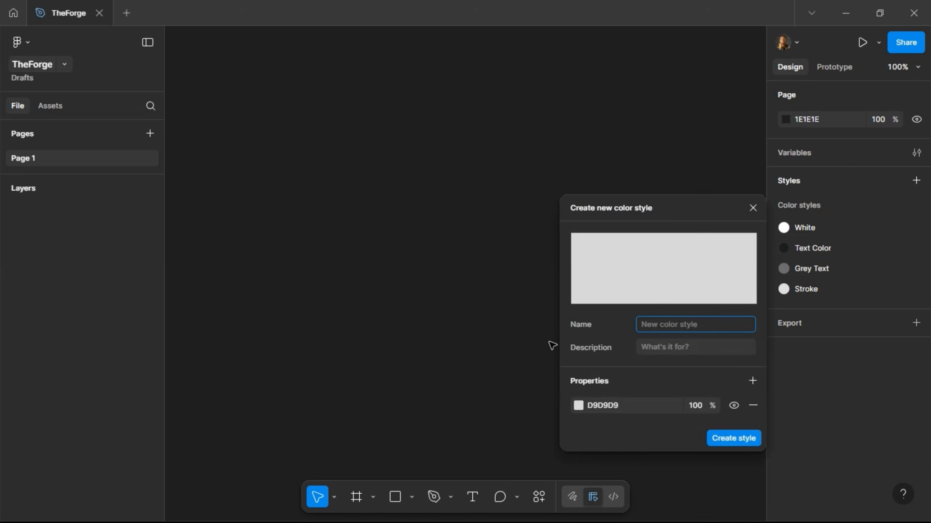
pyautogui.write('Grey Bg')
pyautogui.click(635, 406)
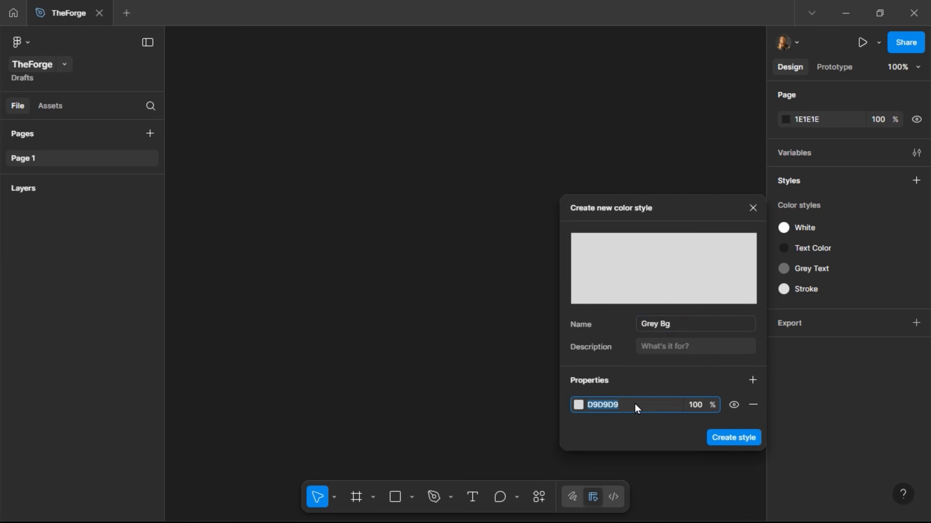
pyautogui.write('F7')
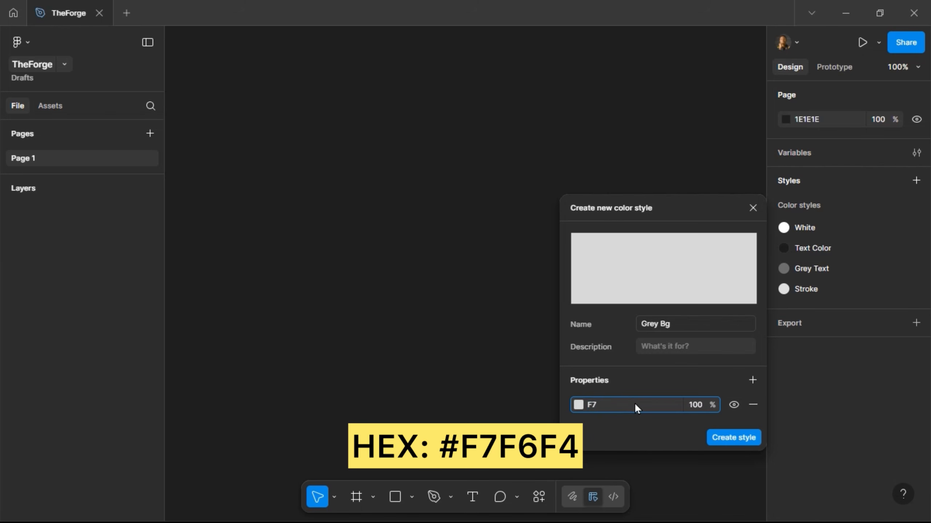
pyautogui.write('F6F4')
pyautogui.press('Return')
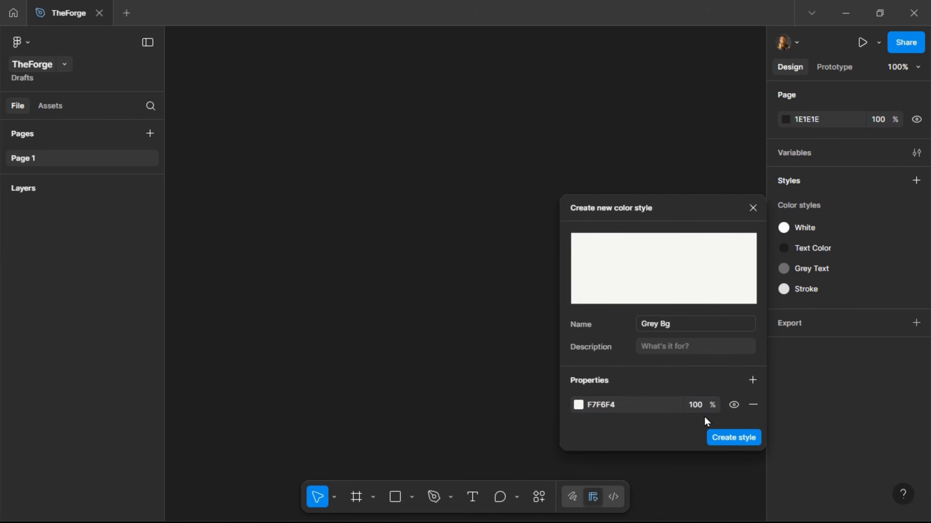
pyautogui.click(723, 441)
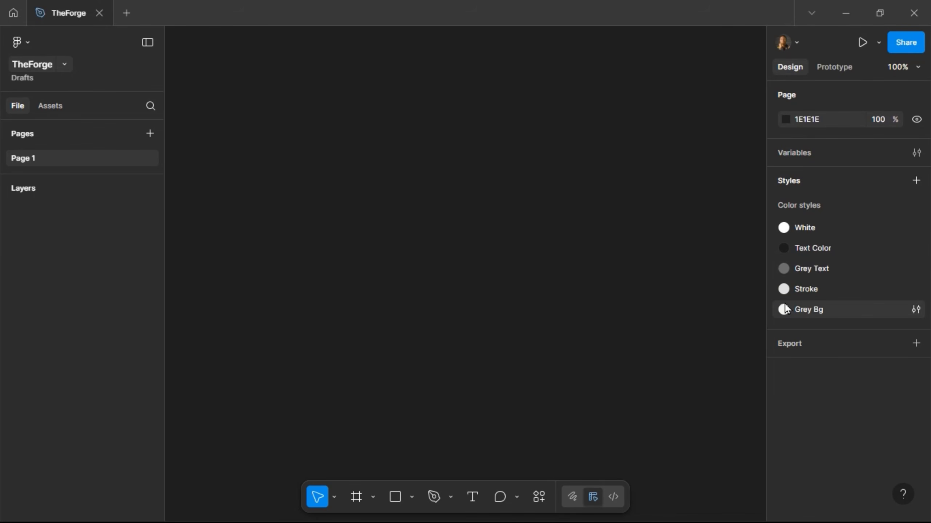
# Step: Reorder the color styles to Text Color, Grey Text, Stroke, Grey Bg and White
pyautogui.moveTo(794, 249); pyautogui.dragTo(791, 215)
pyautogui.moveTo(800, 268); pyautogui.dragTo(800, 244)
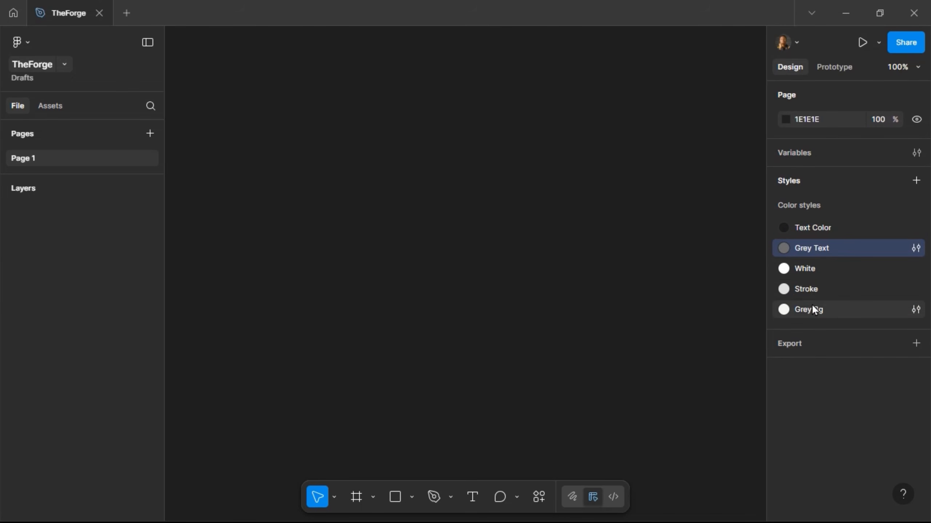
pyautogui.moveTo(814, 288); pyautogui.dragTo(805, 257)
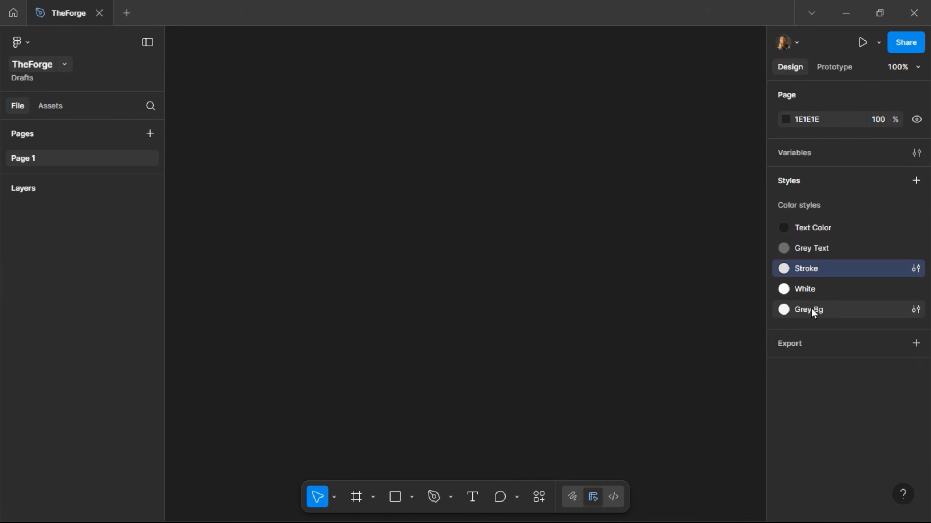
pyautogui.moveTo(814, 311); pyautogui.dragTo(807, 285)
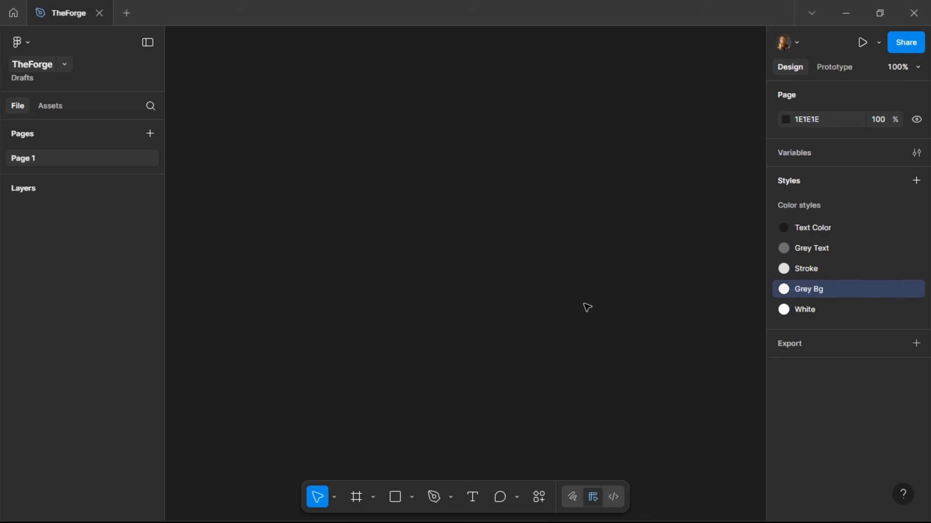
# Step: Run the saved Foundation: Color Generator plugin and choose the Material profile
pyautogui.rightClick(585, 306)
pyautogui.moveTo(639, 419)
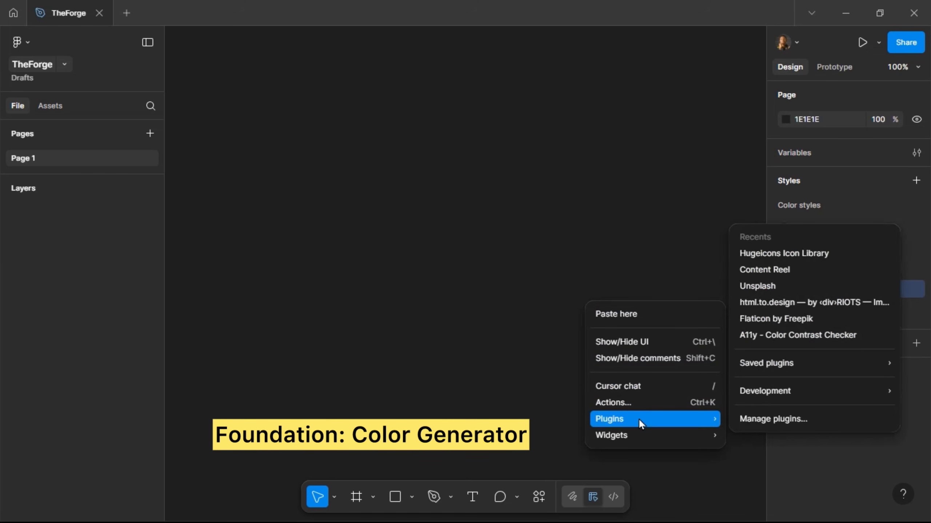
pyautogui.moveTo(779, 355)
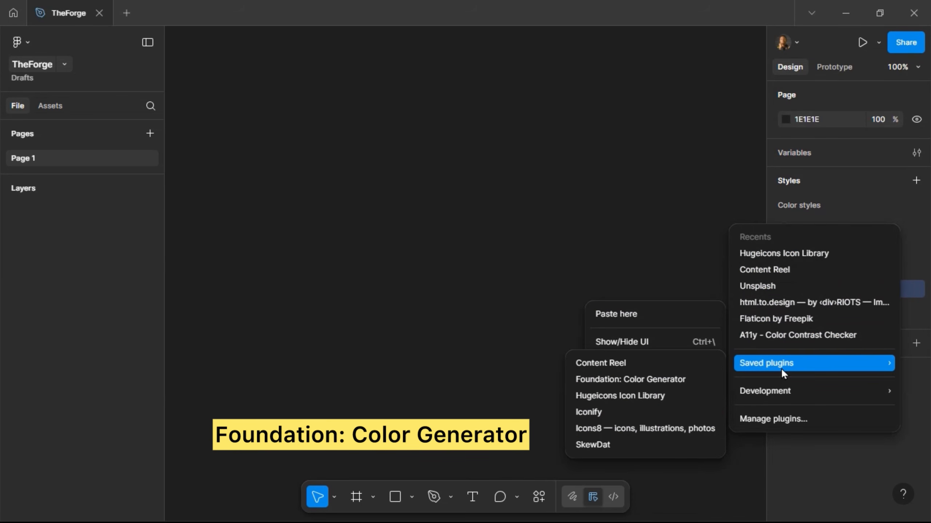
pyautogui.click(654, 381)
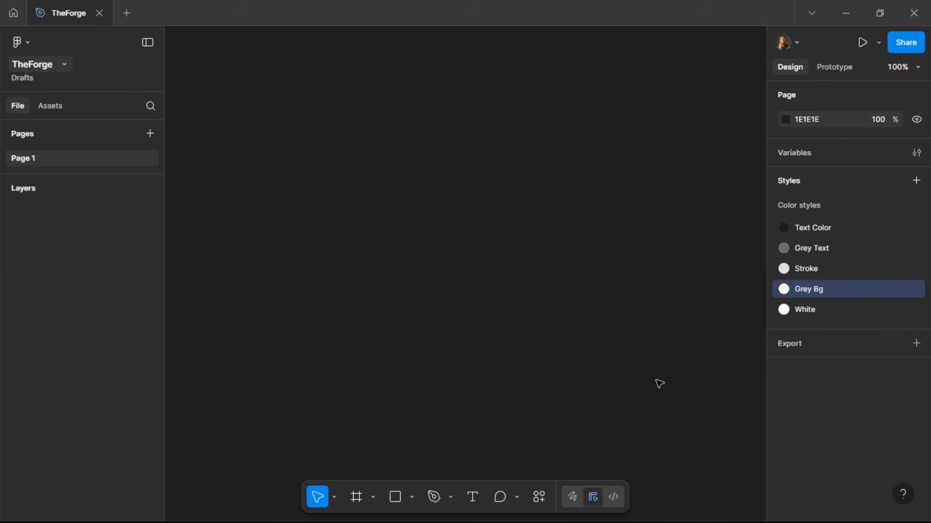
pyautogui.click(194, 118)
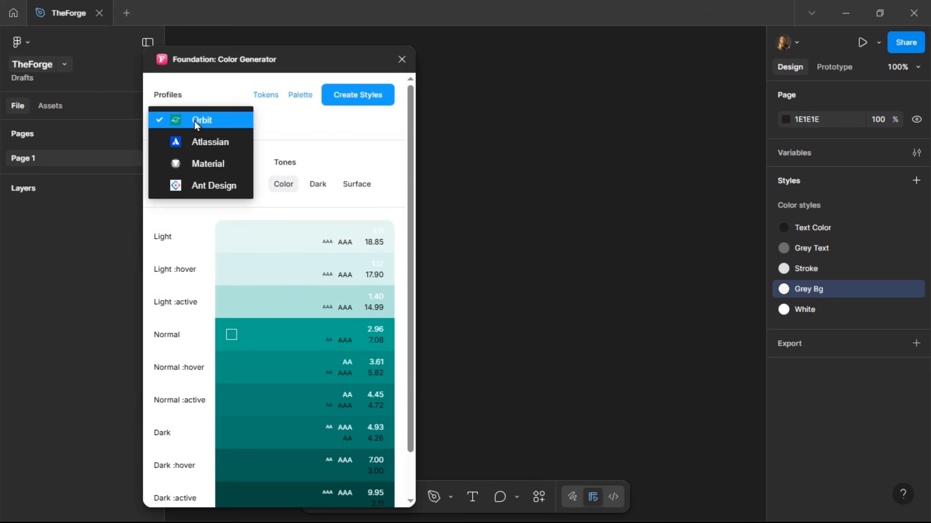
pyautogui.click(207, 165)
# Step: Name the generated palette Primary and set its base color to FF5506
pyautogui.click(184, 188)
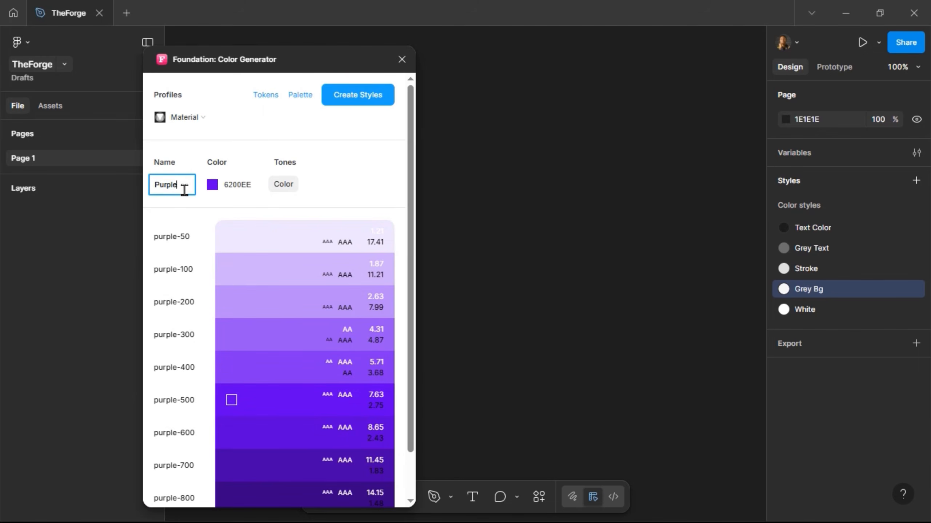
pyautogui.write('PRIMARY')
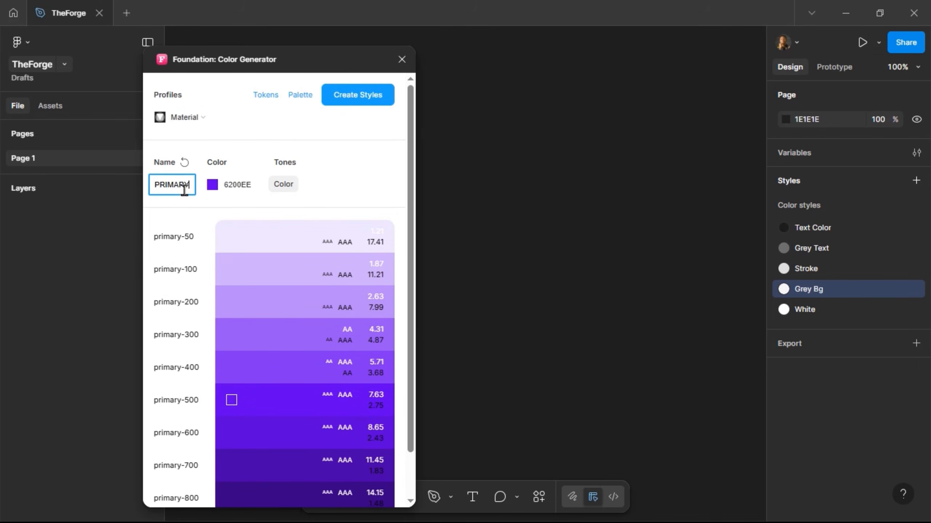
pyautogui.doubleClick(184, 189)
pyautogui.write('Primary')
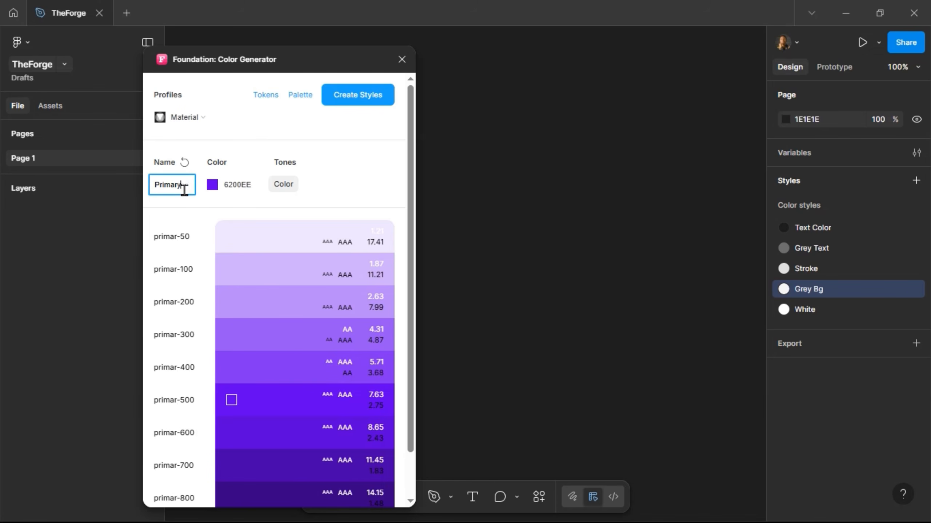
pyautogui.click(244, 182)
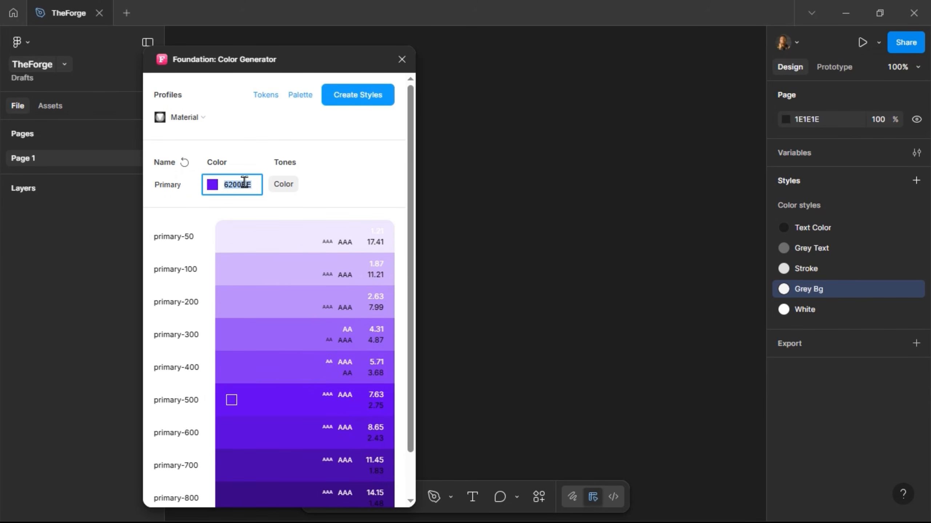
pyautogui.write('FF')
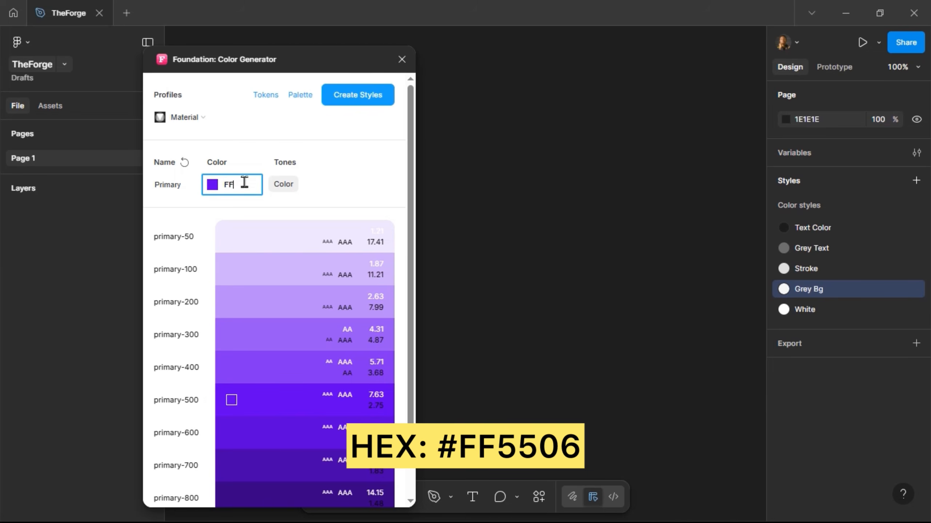
pyautogui.write('5506')
pyautogui.press('Return')
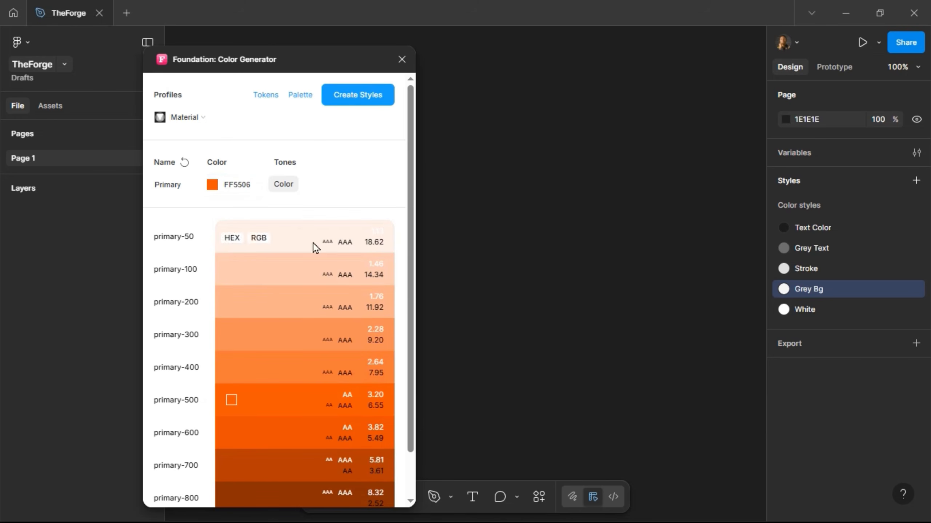
# Step: Create color styles from the Primary palette, collapse the Foundation style group and close the plugin
pyautogui.click(354, 95)
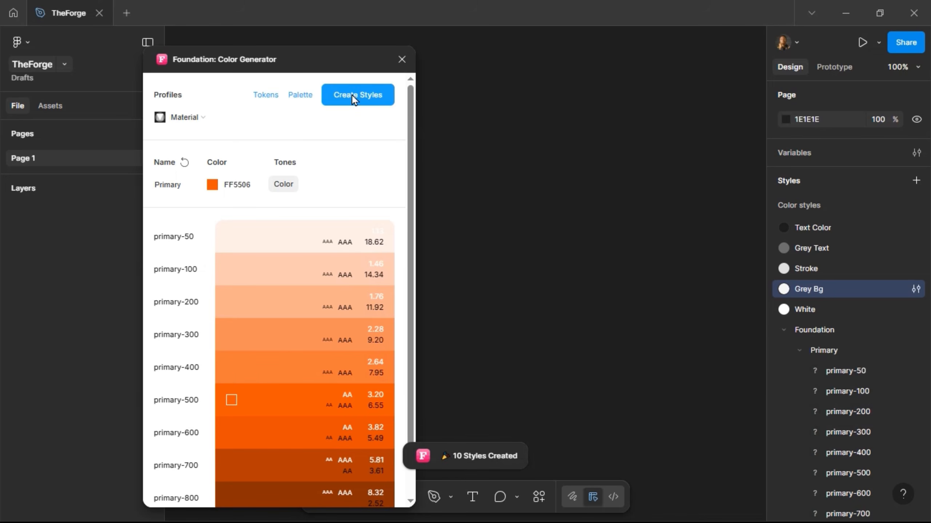
pyautogui.click(781, 332)
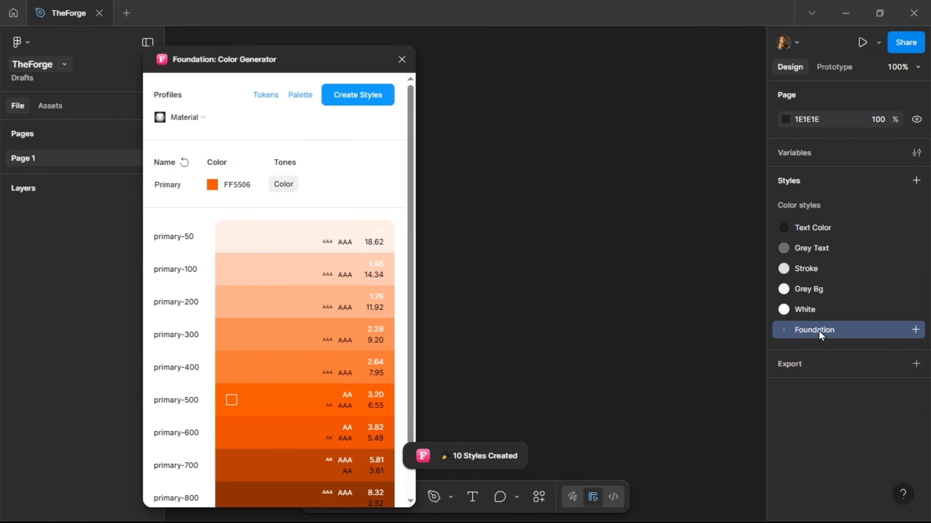
pyautogui.click(785, 331)
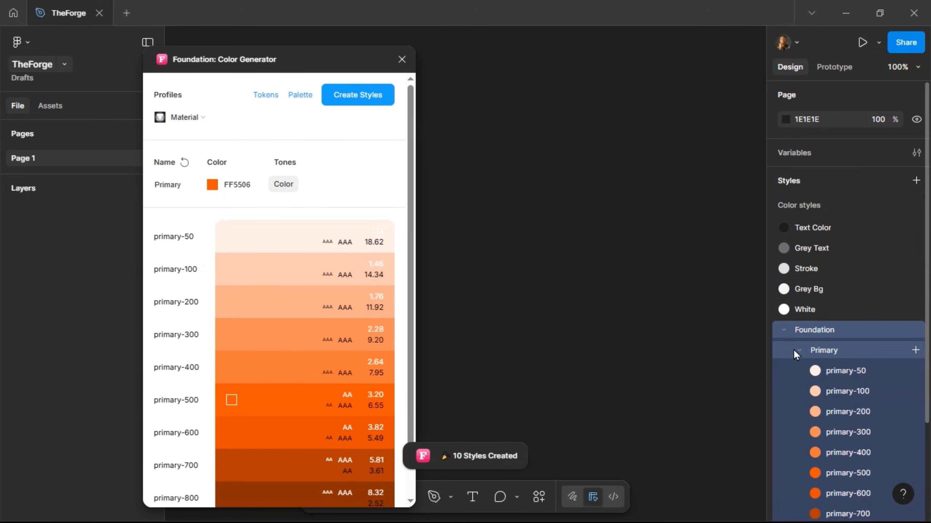
pyautogui.click(799, 350)
pyautogui.click(783, 331)
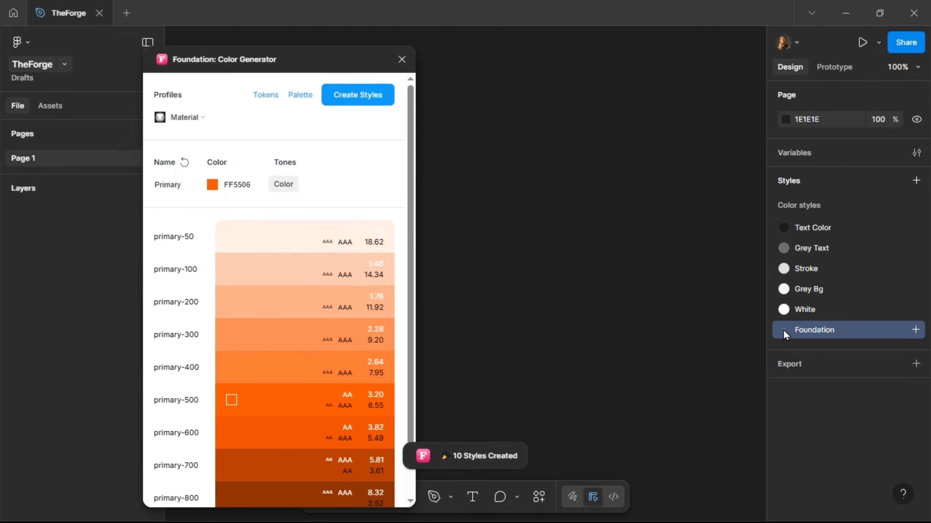
pyautogui.click(403, 68)
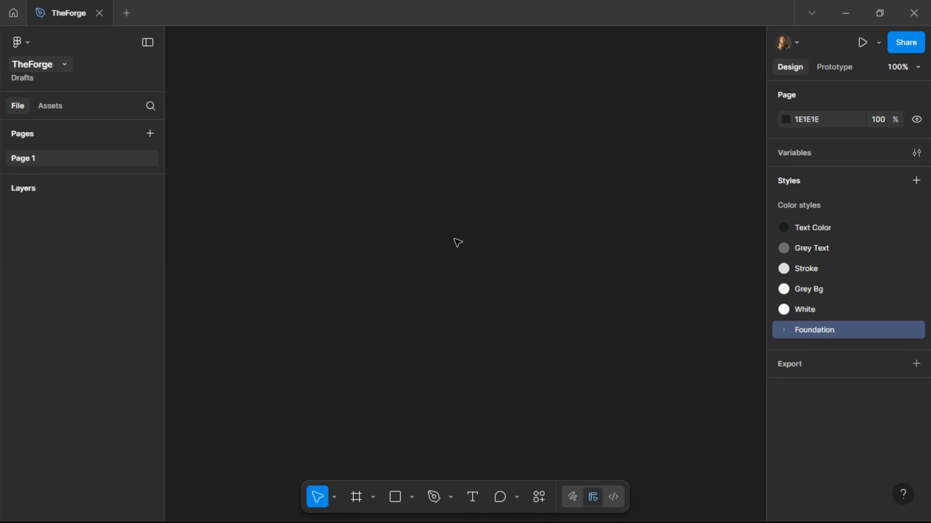
# Step: Add a frame with the 1440 × 1024 Desktop preset and rename it Home
pyautogui.click(356, 495)
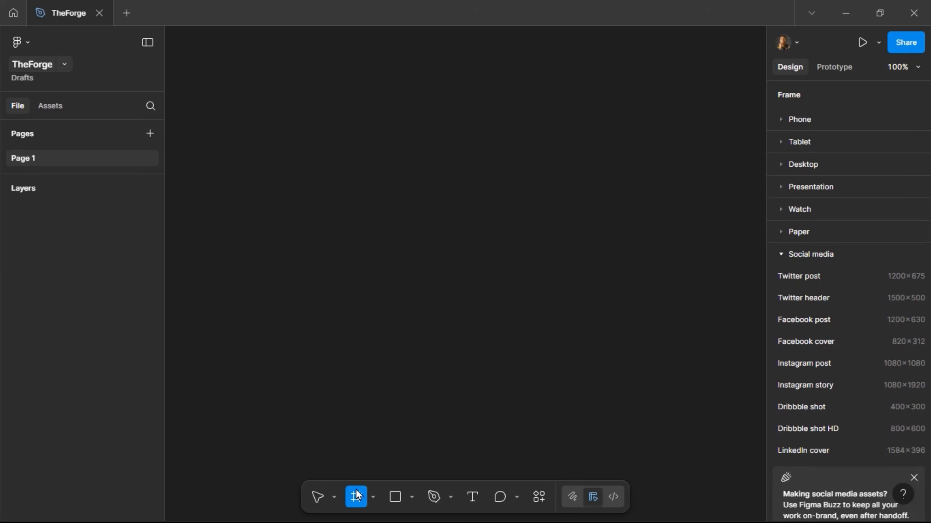
pyautogui.click(779, 256)
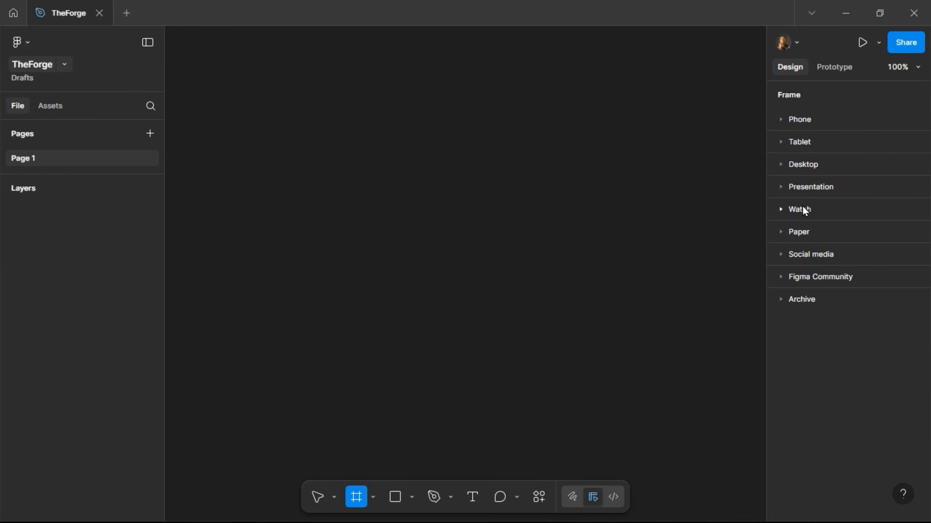
pyautogui.click(783, 164)
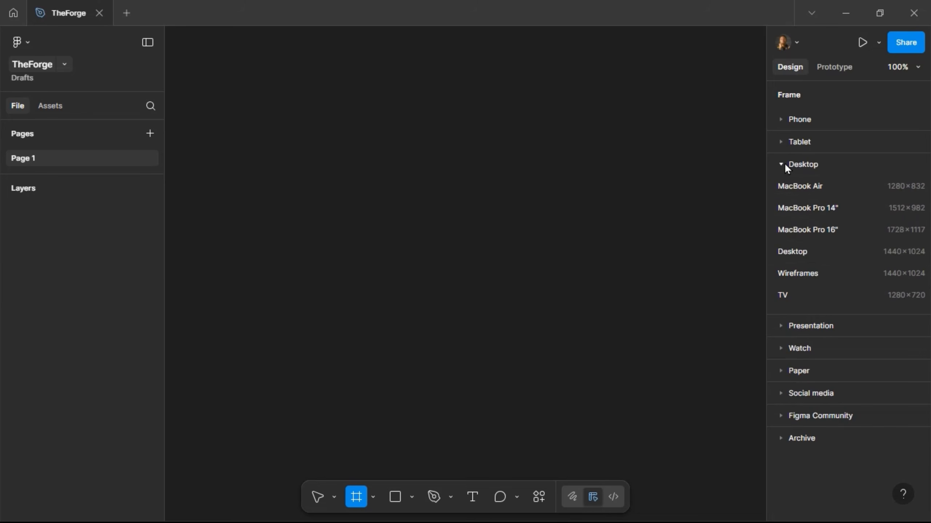
pyautogui.click(809, 251)
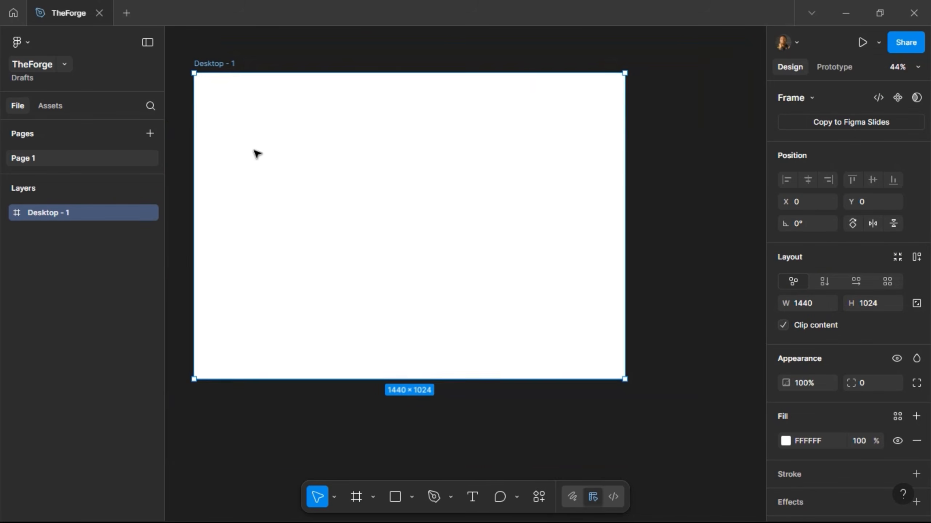
pyautogui.doubleClick(218, 64)
pyautogui.write('Home')
pyautogui.press('Return')
# Step: Add a column layout guide to the Home frame with a count of 12 and a margin of 120
pyautogui.scroll(-3, 827, 397)
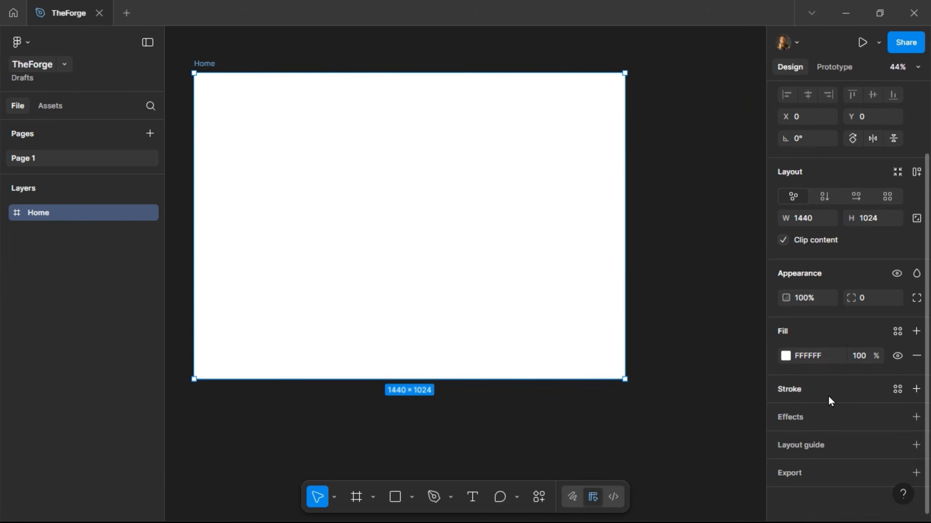
pyautogui.click(825, 447)
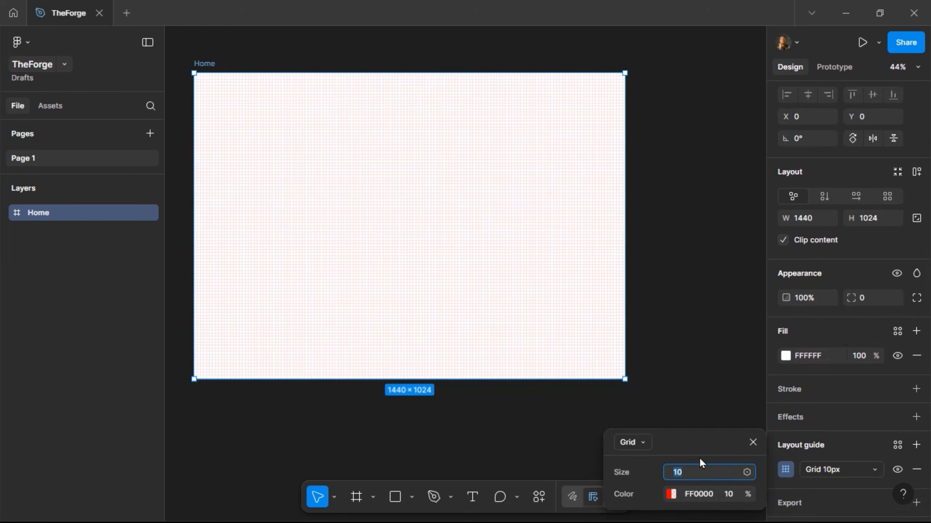
pyautogui.moveTo(703, 433); pyautogui.dragTo(686, 223)
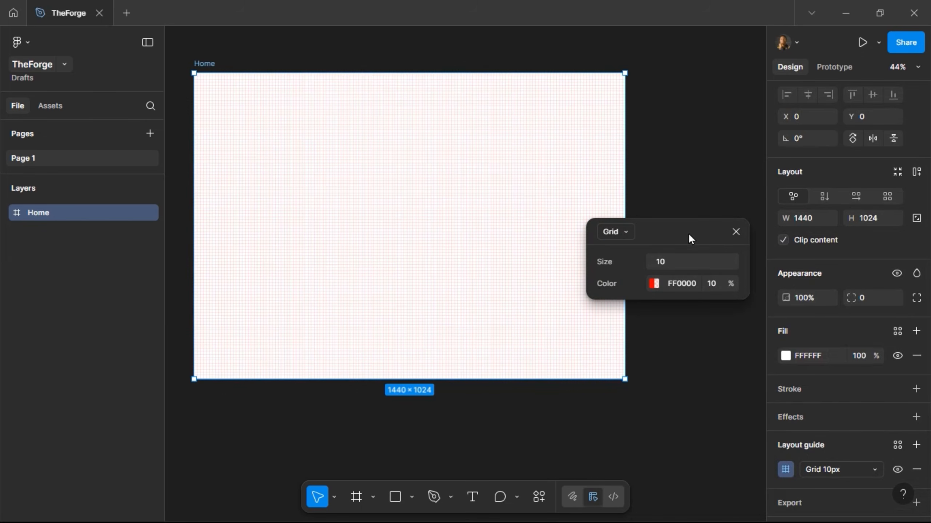
pyautogui.click(626, 237)
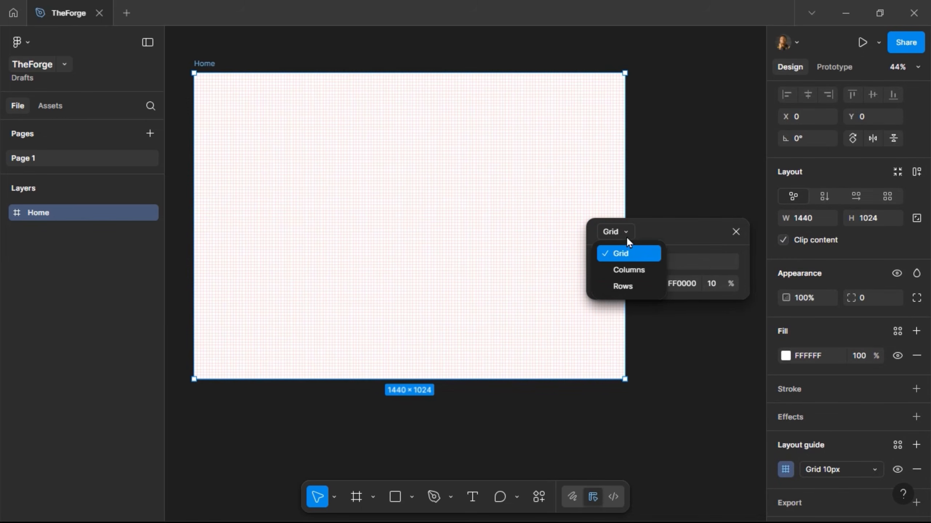
pyautogui.click(627, 265)
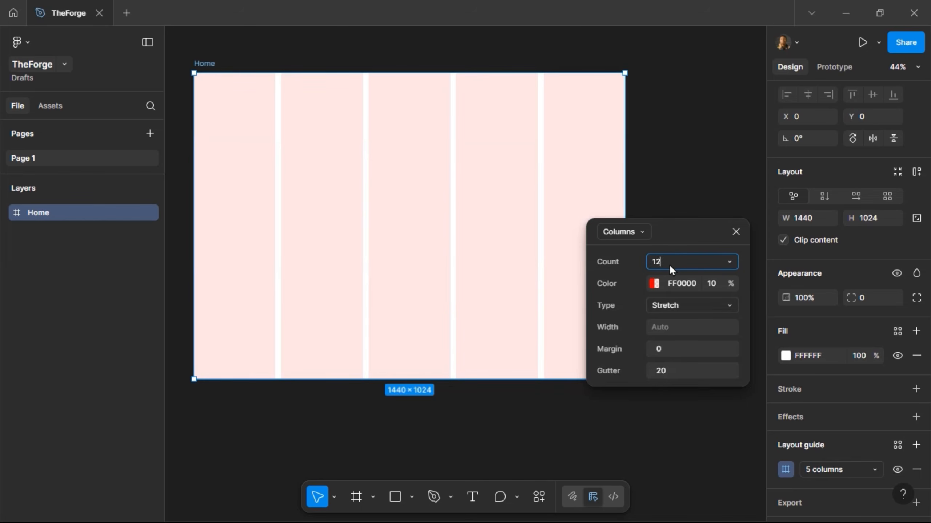
pyautogui.press('Return')
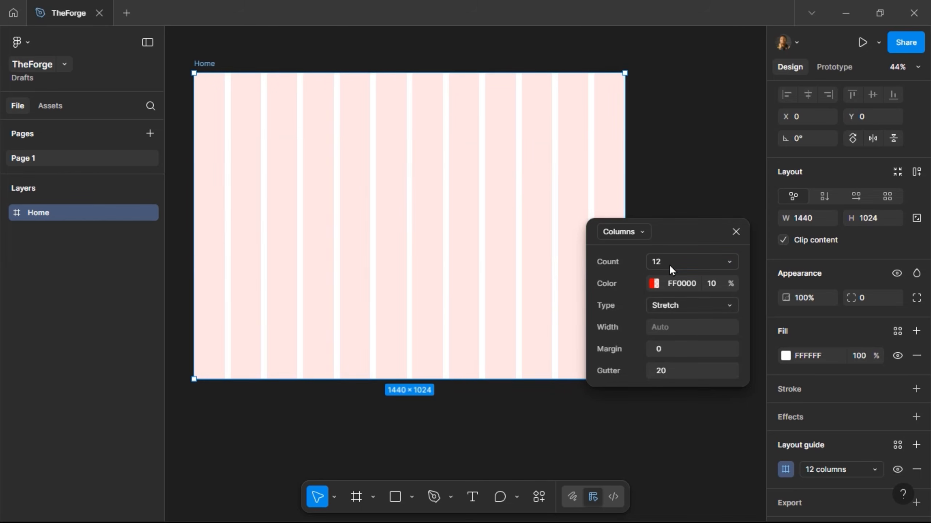
pyautogui.click(682, 349)
pyautogui.press('Return')
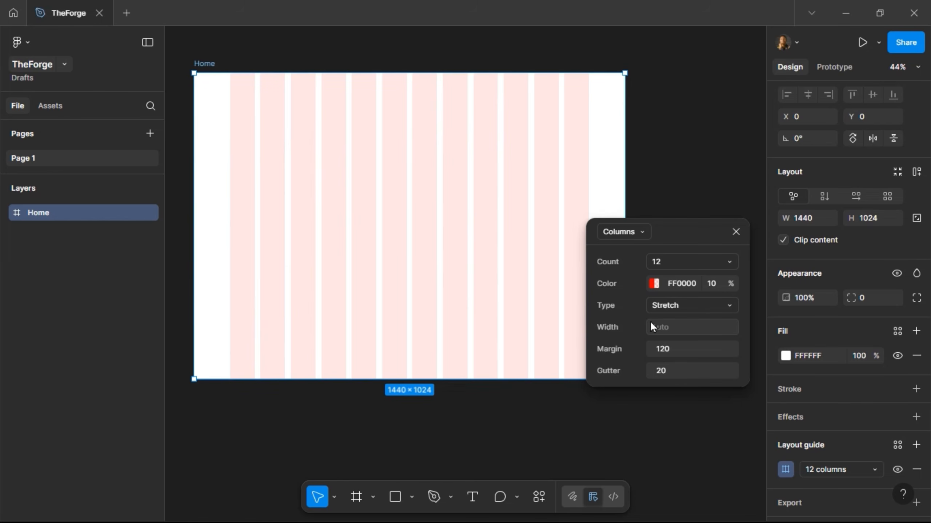
pyautogui.click(735, 231)
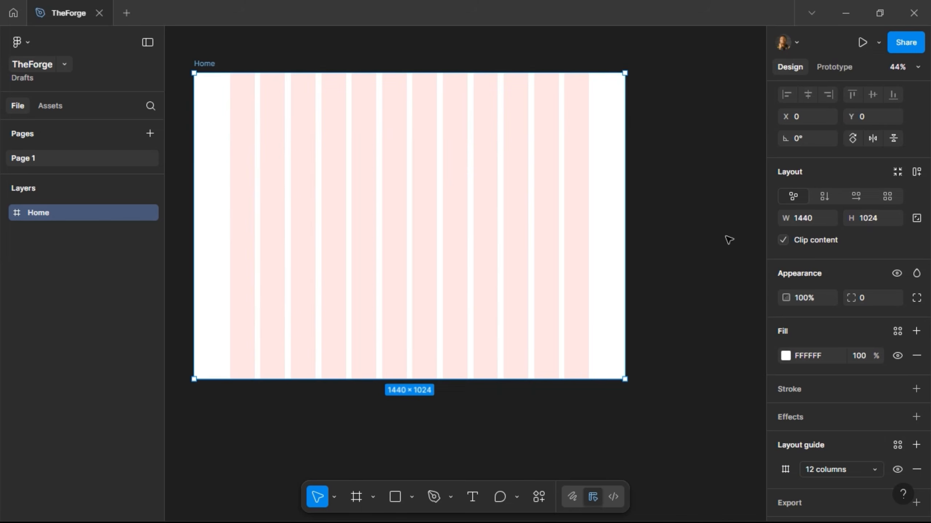
# Step: Save the Home frame's column guide as a layout guide style named Desktop Grid, and deselect the frame
pyautogui.scroll(-1, 733, 306)
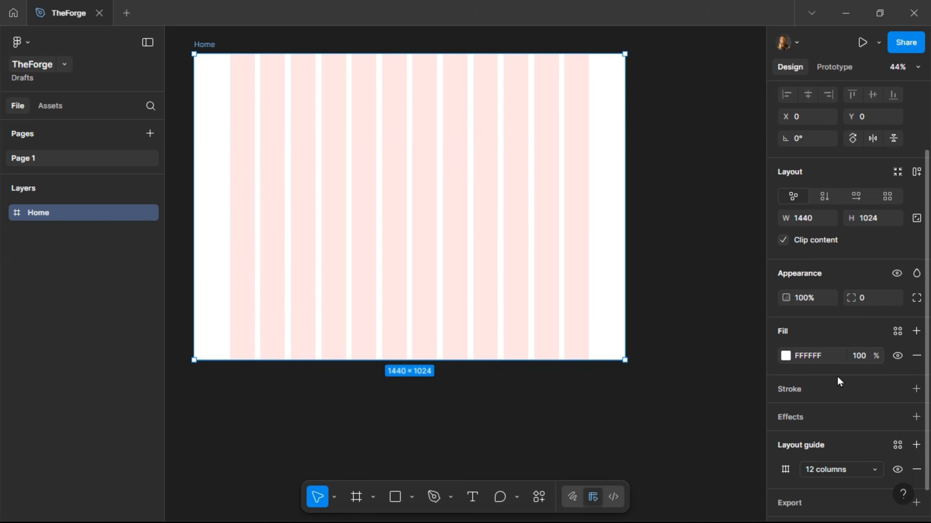
pyautogui.click(898, 448)
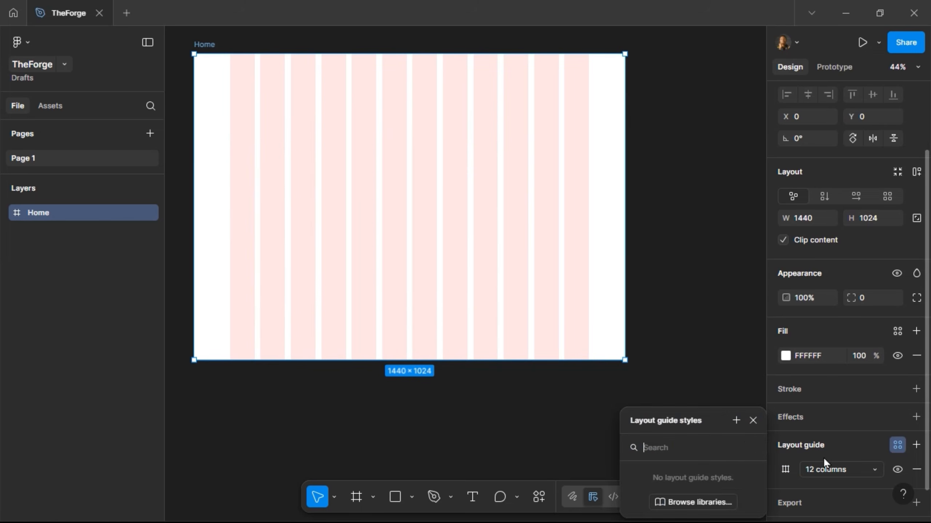
pyautogui.click(736, 421)
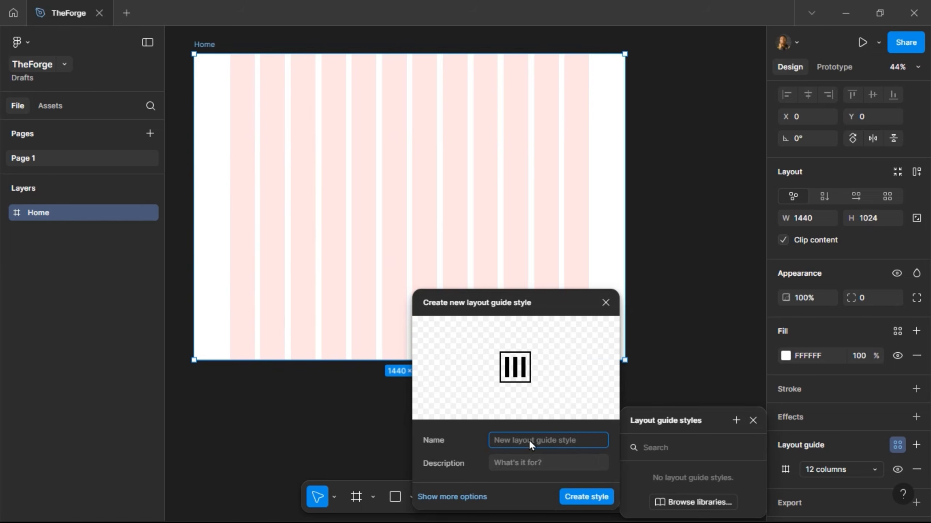
pyautogui.write('Desktop Grid')
pyautogui.press('Return')
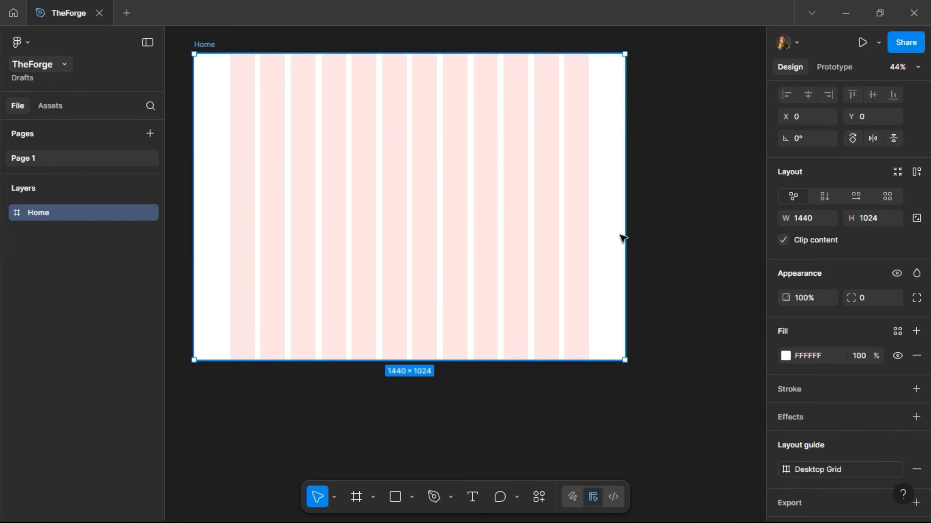
pyautogui.click(669, 191)
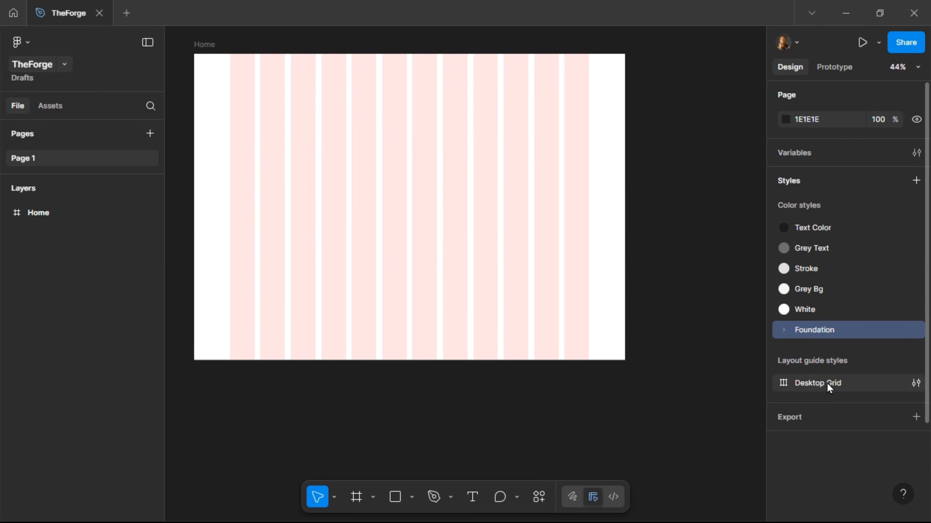
# Step: Check the Desktop Grid layout guide style's settings and move the Home frame to about X 68, Y 89
pyautogui.click(915, 385)
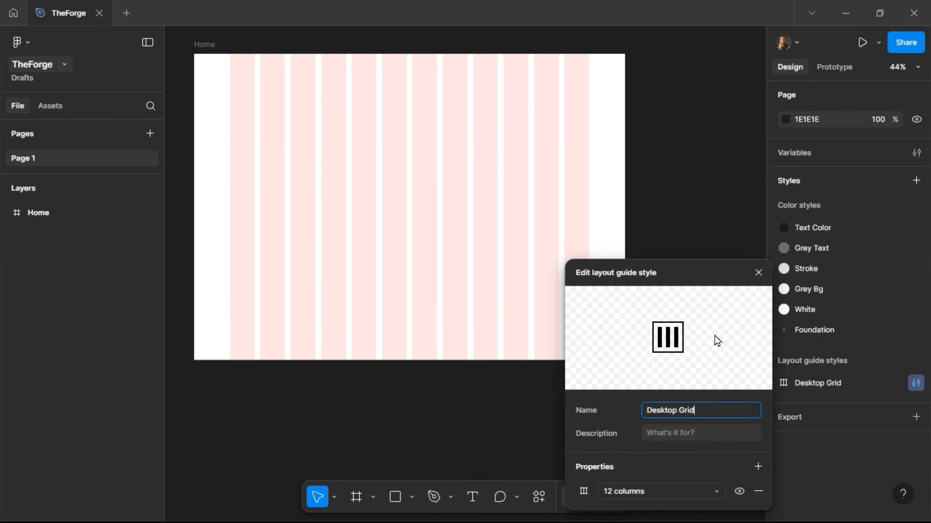
pyautogui.click(758, 273)
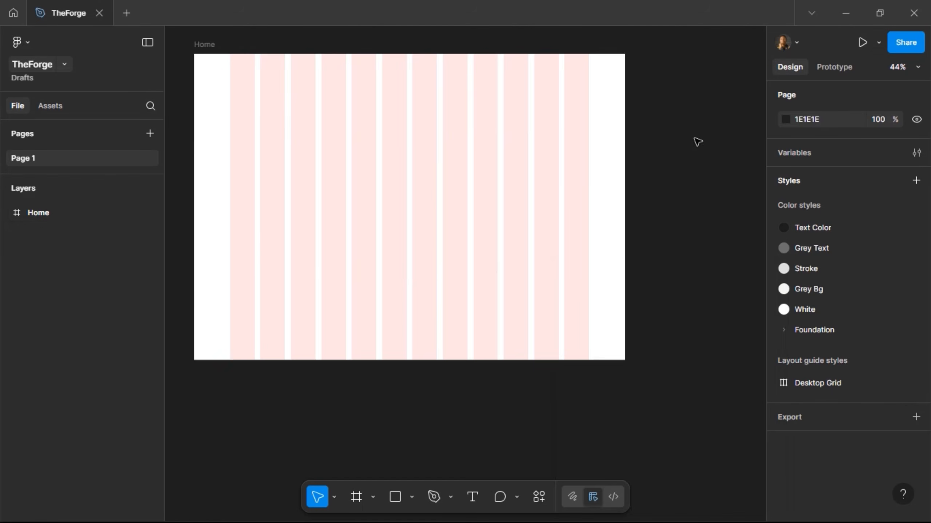
pyautogui.moveTo(195, 43); pyautogui.dragTo(219, 71)
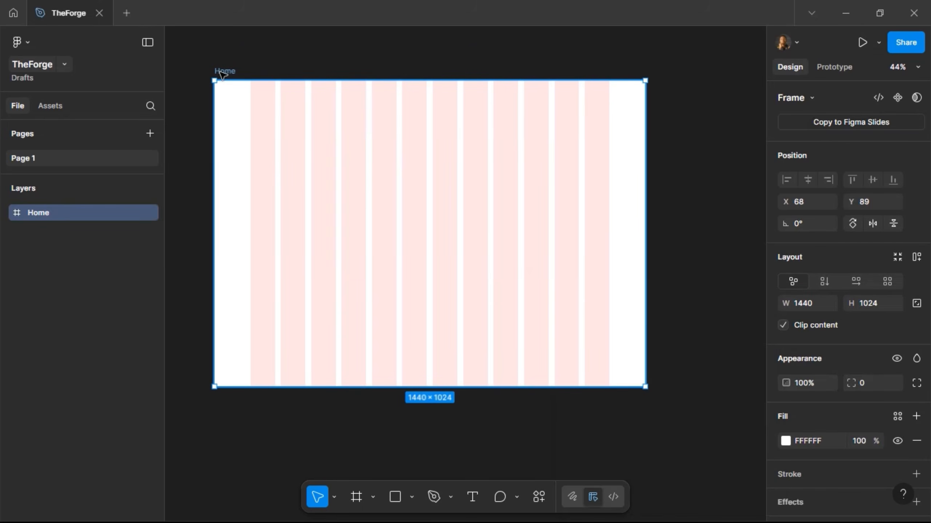
# Step: Draw a frame inside Home spanning its full 1440 width and extend it to Home's upper edge, about 749 high
pyautogui.click(356, 497)
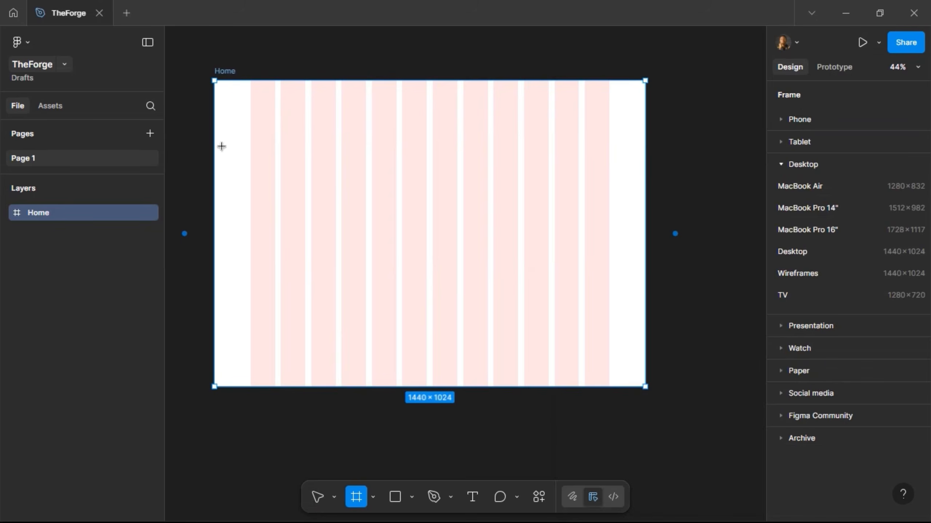
pyautogui.moveTo(214, 99); pyautogui.dragTo(463, 281)
pyautogui.moveTo(633, 303); pyautogui.dragTo(645, 304)
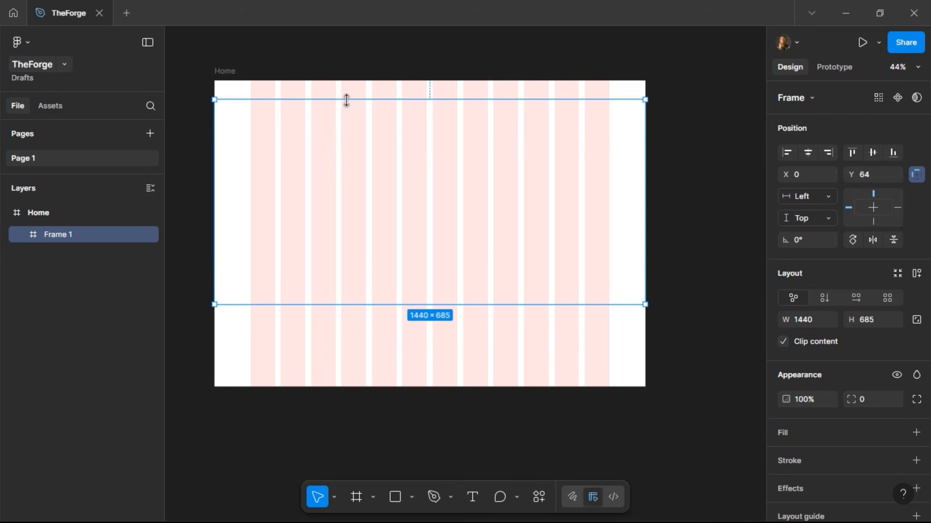
pyautogui.moveTo(344, 98); pyautogui.dragTo(349, 81)
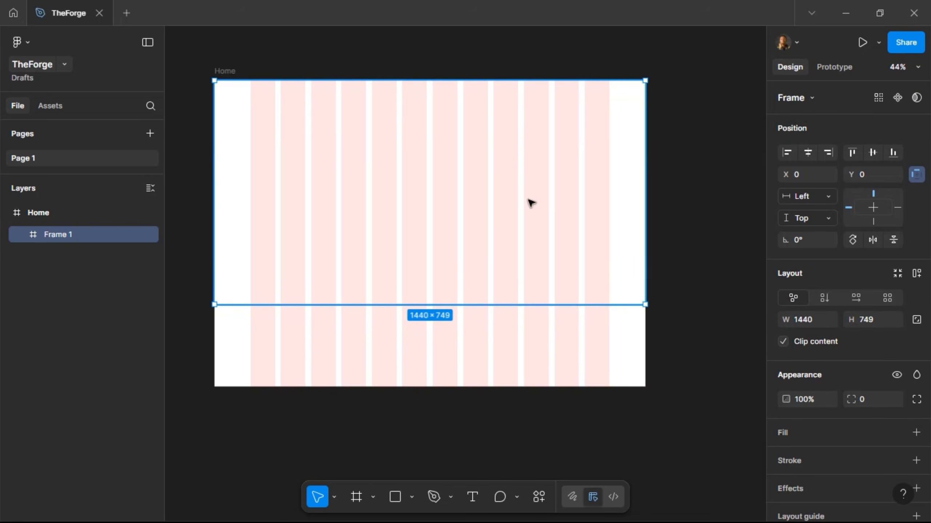
# Step: Set the height of the new frame inside Home to 800
pyautogui.click(869, 320)
pyautogui.write('8')
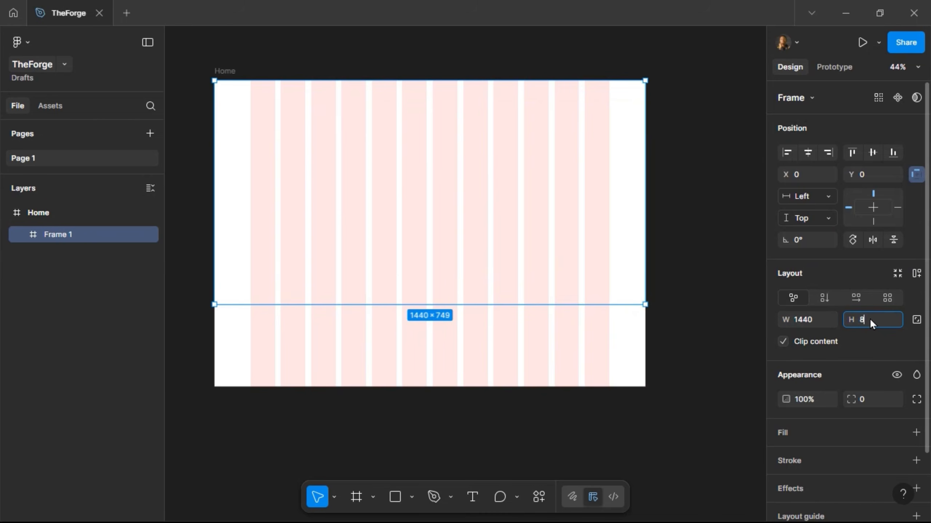
pyautogui.write('00')
pyautogui.press('Return')
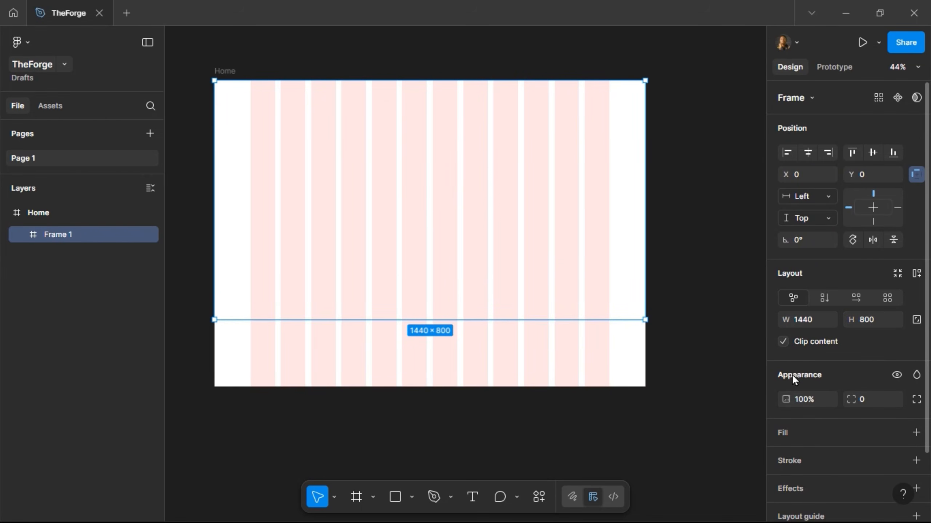
# Step: Add a D9D9D9 fill to the 1440 × 800 frame
pyautogui.scroll(-2, 813, 432)
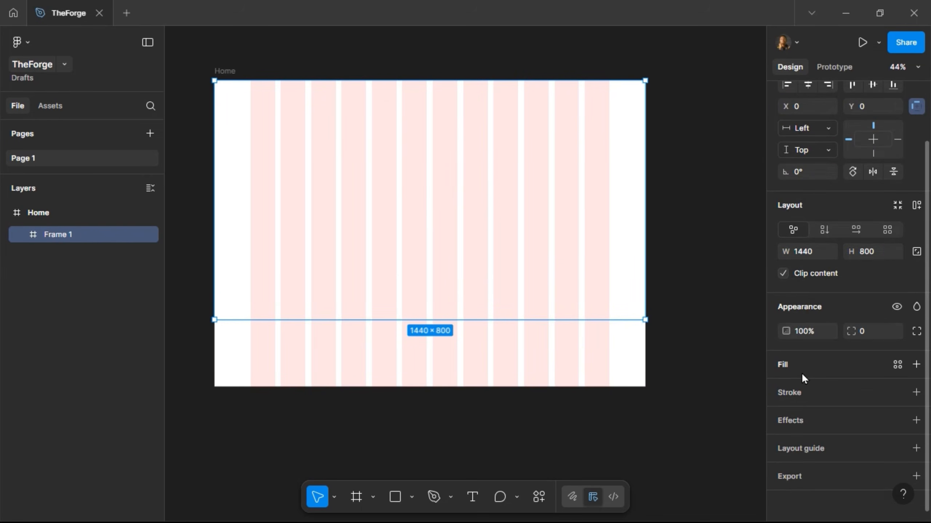
pyautogui.click(810, 384)
pyautogui.click(811, 388)
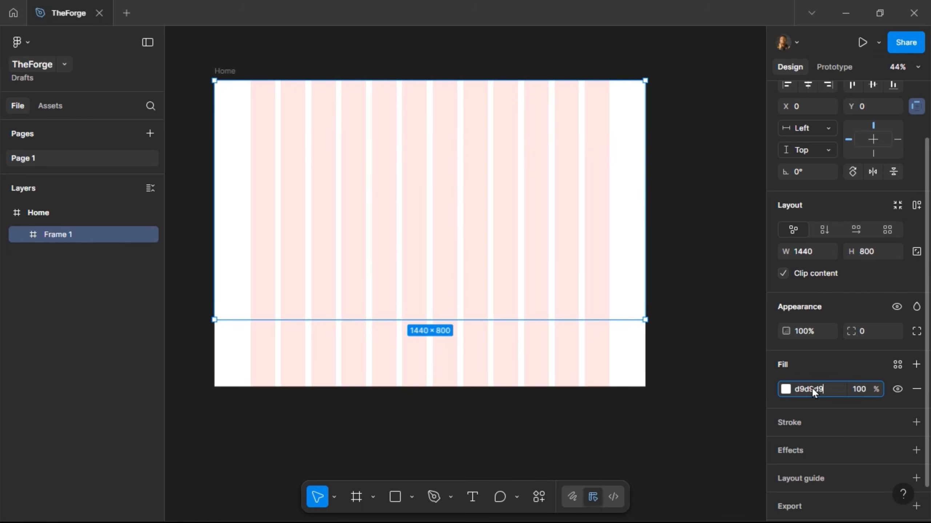
pyautogui.press('Return')
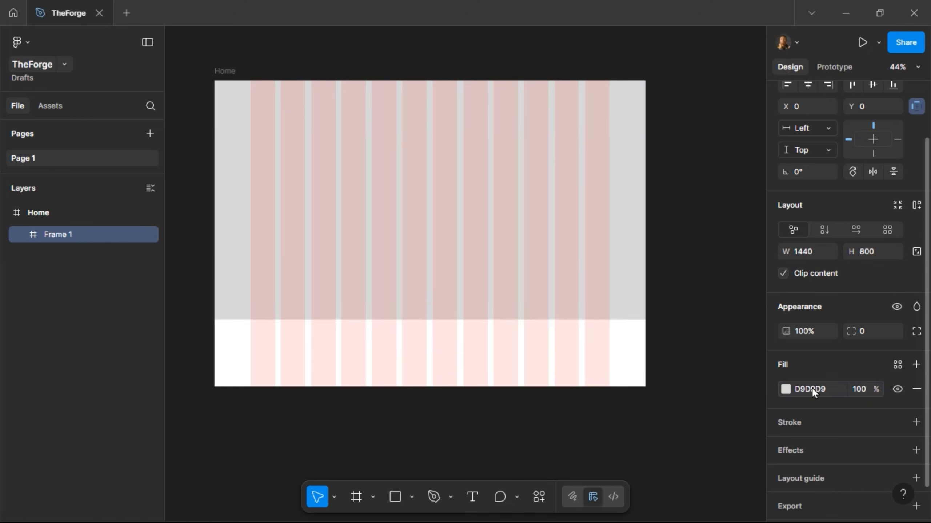
# Step: Rename the grey frame inside Home as Herosection
pyautogui.doubleClick(54, 236)
pyautogui.write('Heros')
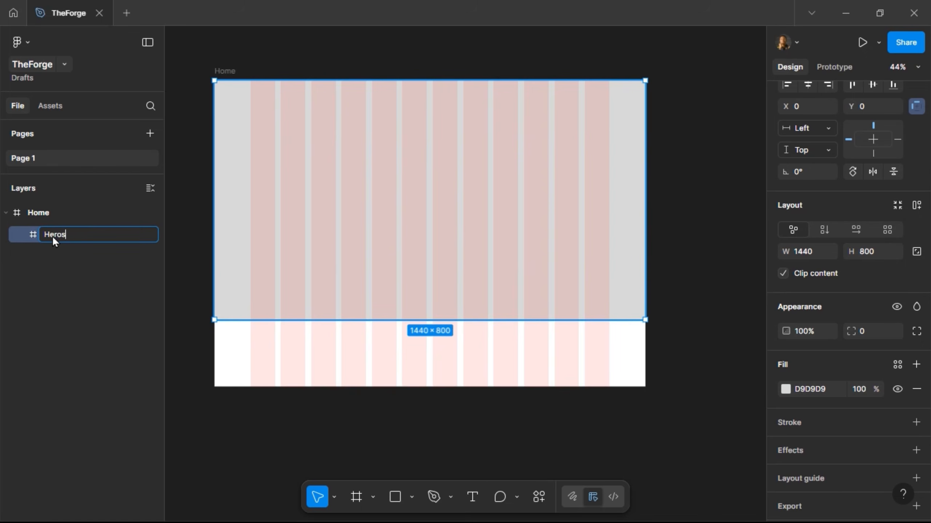
pyautogui.write('ection')
pyautogui.press('Return')
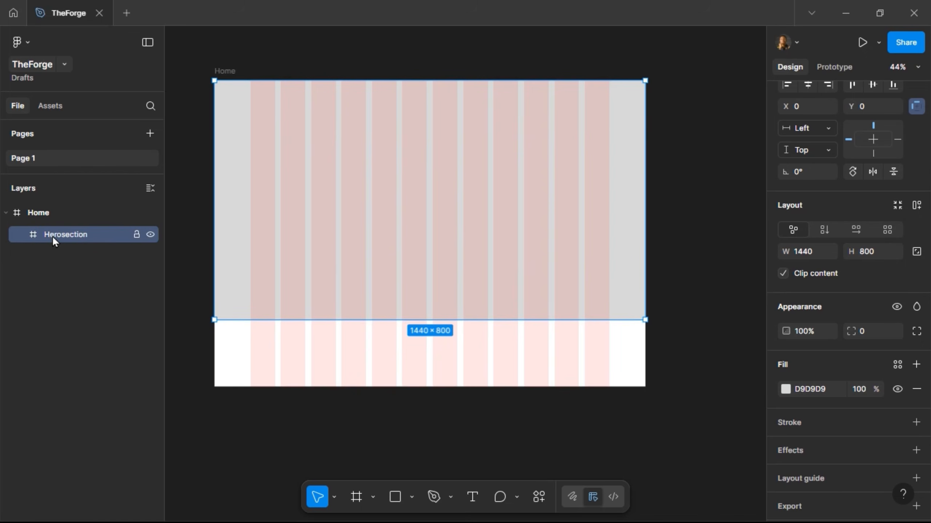
# Step: Rename the Home frame as Homepage
pyautogui.click(224, 72)
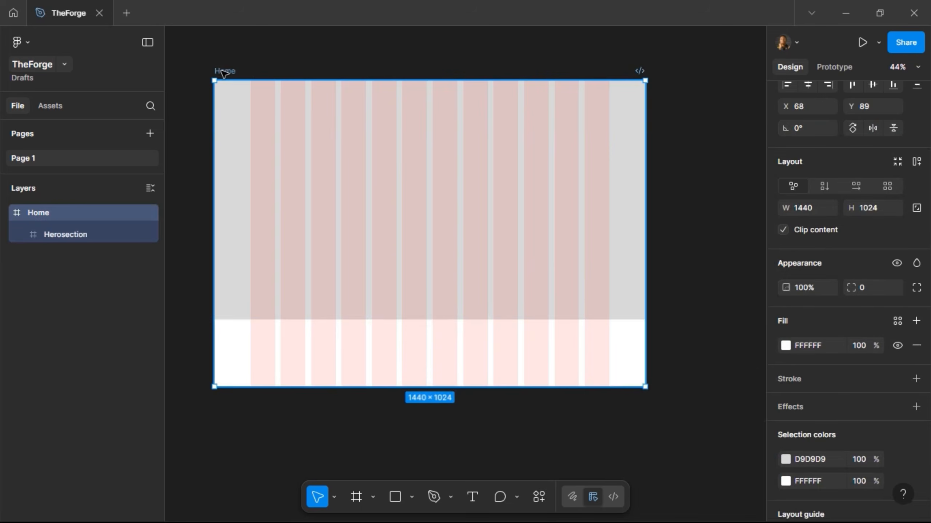
pyautogui.doubleClick(41, 214)
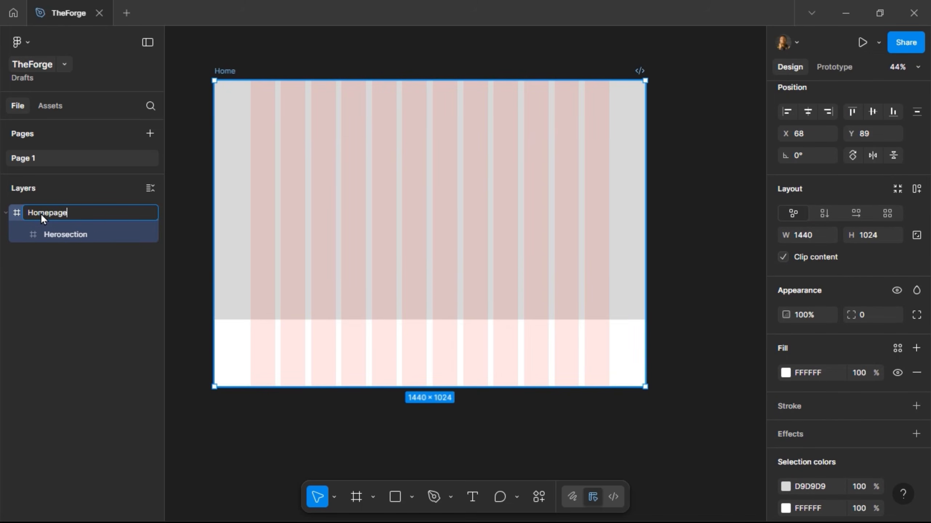
pyautogui.write('Homepage')
pyautogui.press('Return')
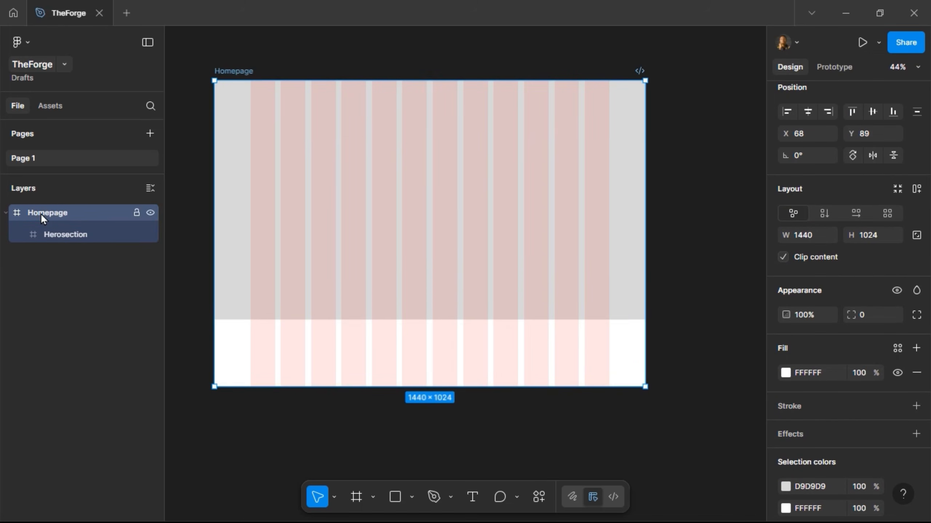
# Step: Preview the Homepage frame as a prototype with the interface hidden, cycle its scaling, and return to the design file
pyautogui.click(861, 42)
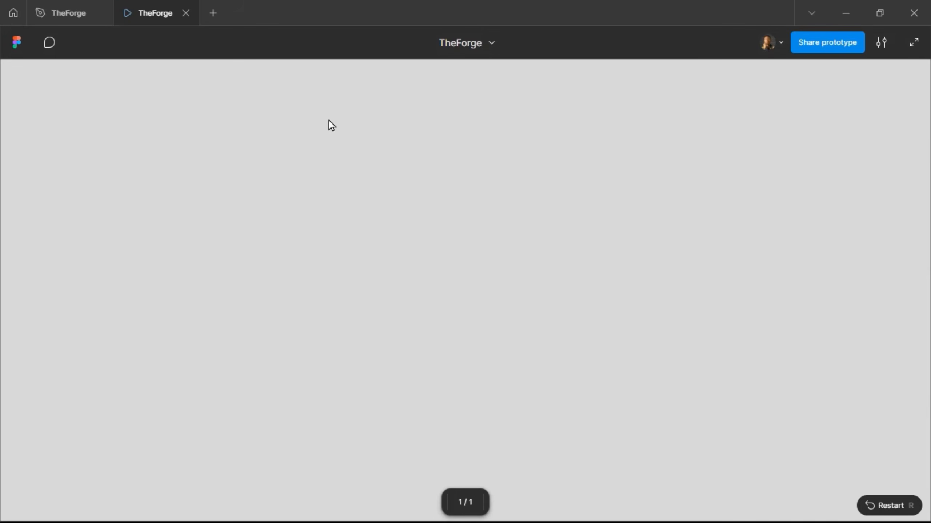
pyautogui.hotkey('ctrl', '\\')
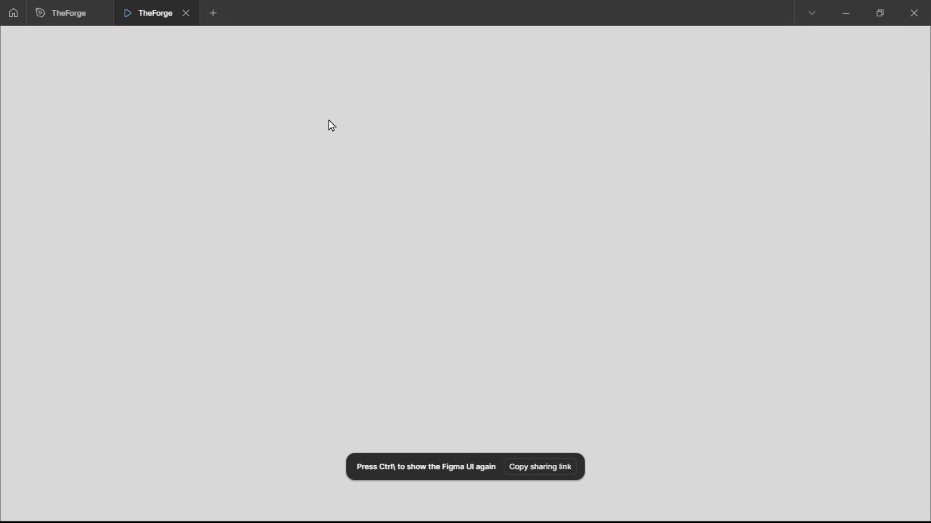
pyautogui.press('z')
pyautogui.press('z')
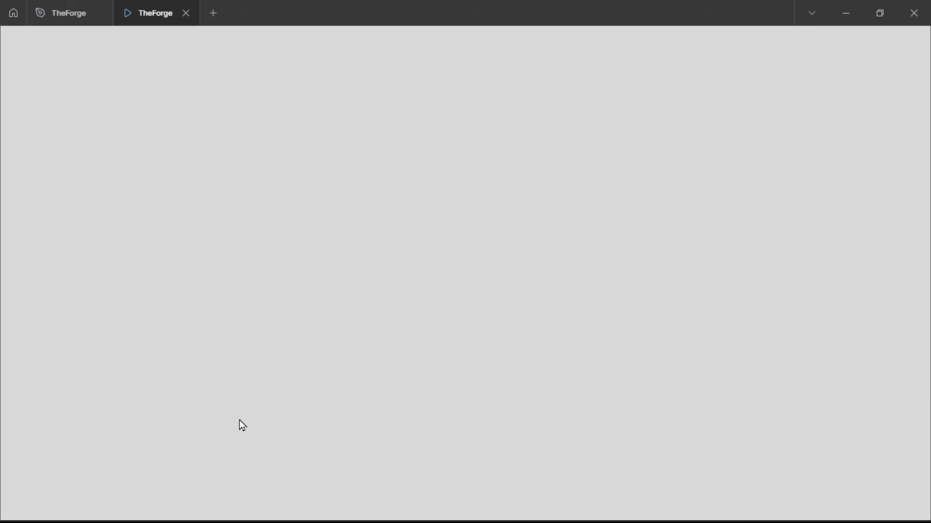
pyautogui.click(68, 13)
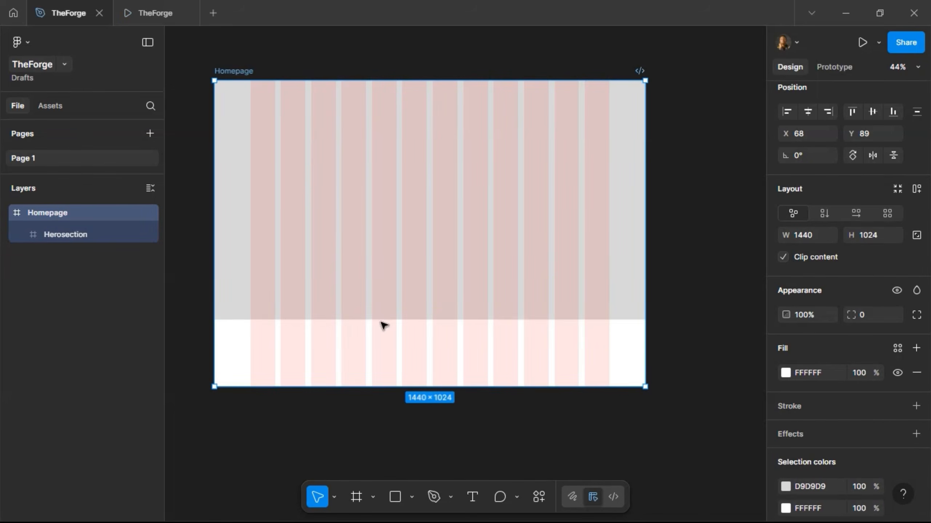
# Step: Run the Unsplash plugin on the Herosection frame and search its photos for "team"
pyautogui.click(334, 218)
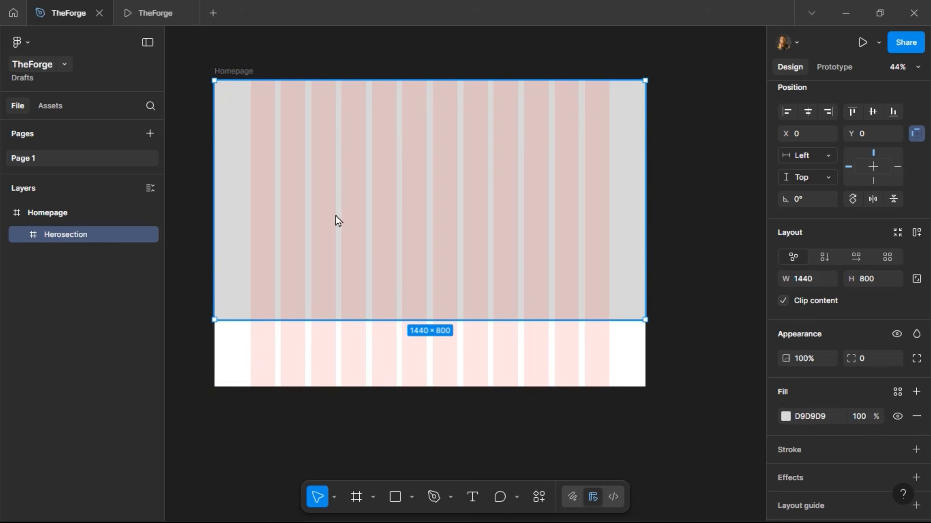
pyautogui.rightClick(336, 216)
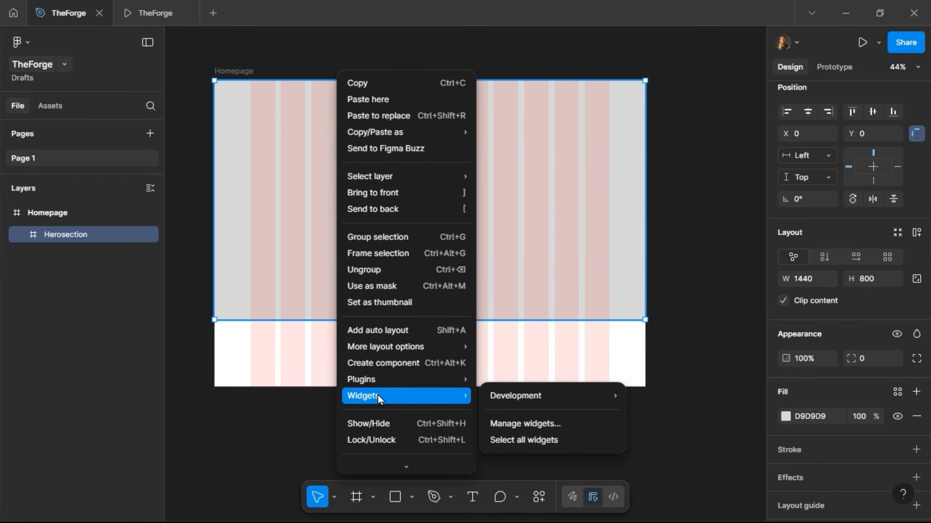
pyautogui.moveTo(388, 382)
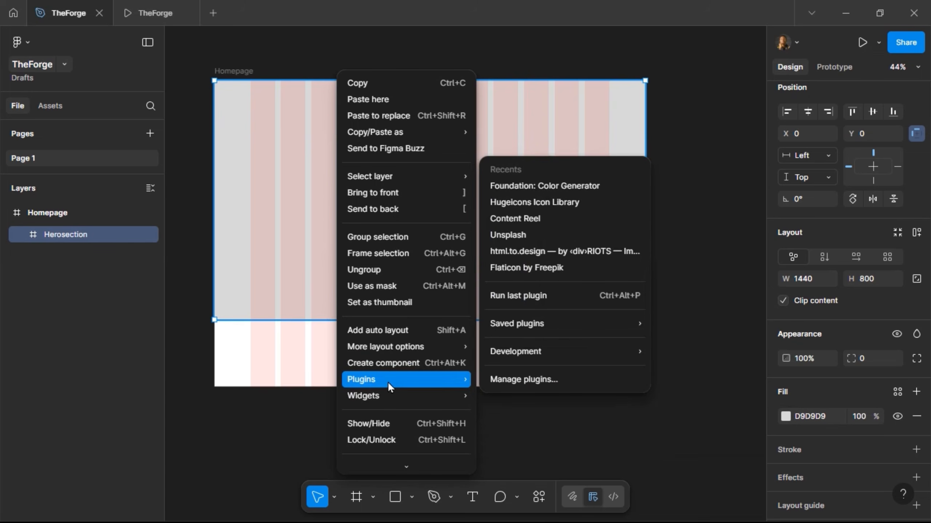
pyautogui.click(562, 237)
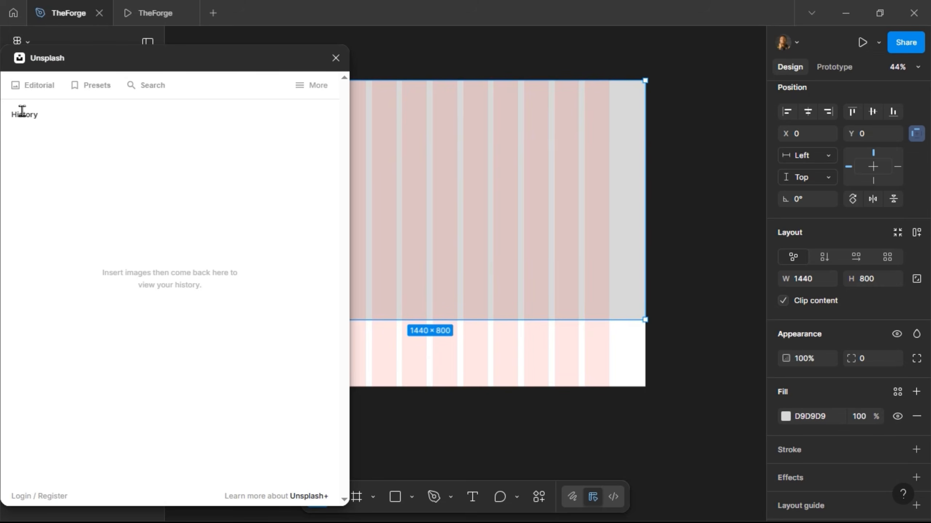
pyautogui.click(130, 86)
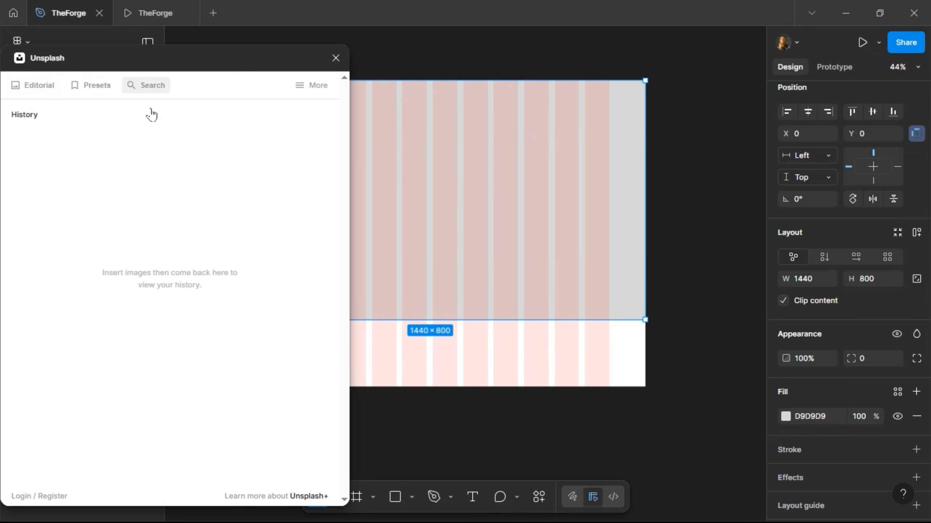
pyautogui.click(141, 126)
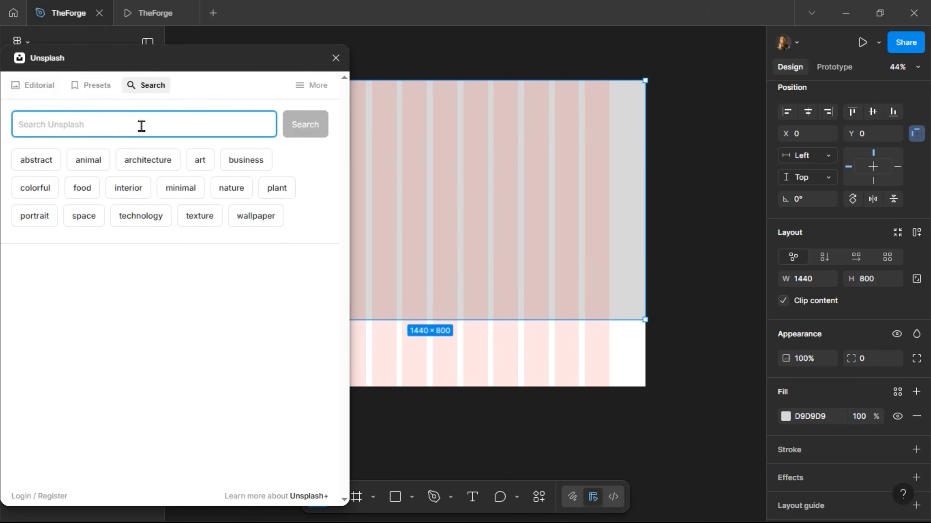
pyautogui.write('team')
pyautogui.press('Return')
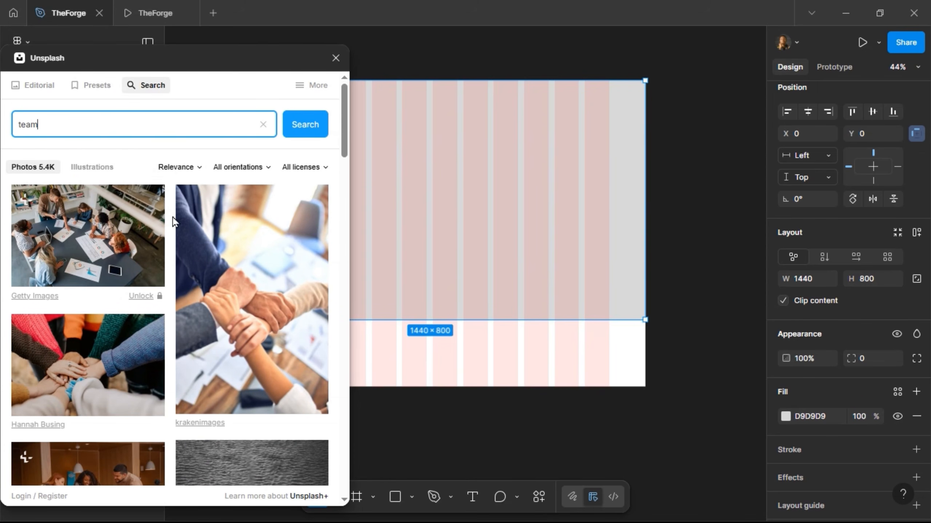
# Step: Browse the team photos and fill the Herosection frame with Parabol's photo of a group joining hands outdoors, closing the plugin
pyautogui.scroll(-2, 175, 230)
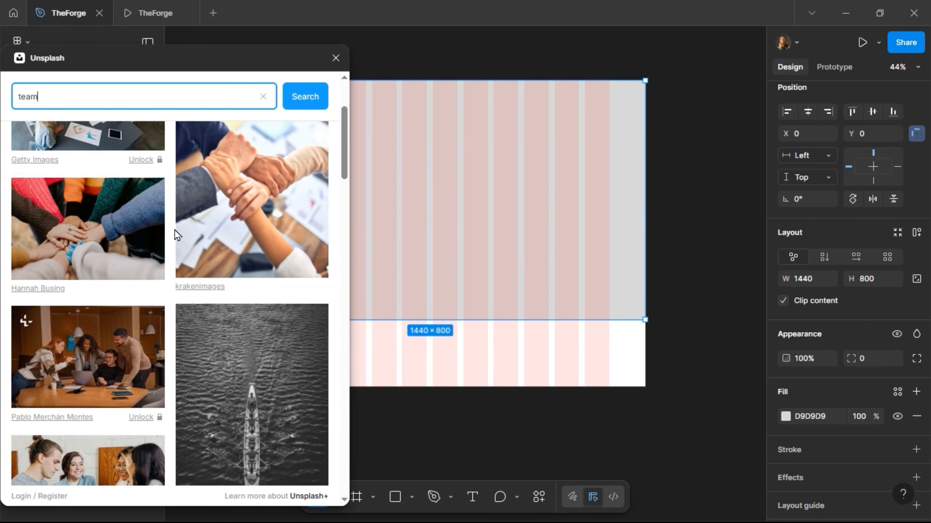
pyautogui.scroll(-5, 174, 230)
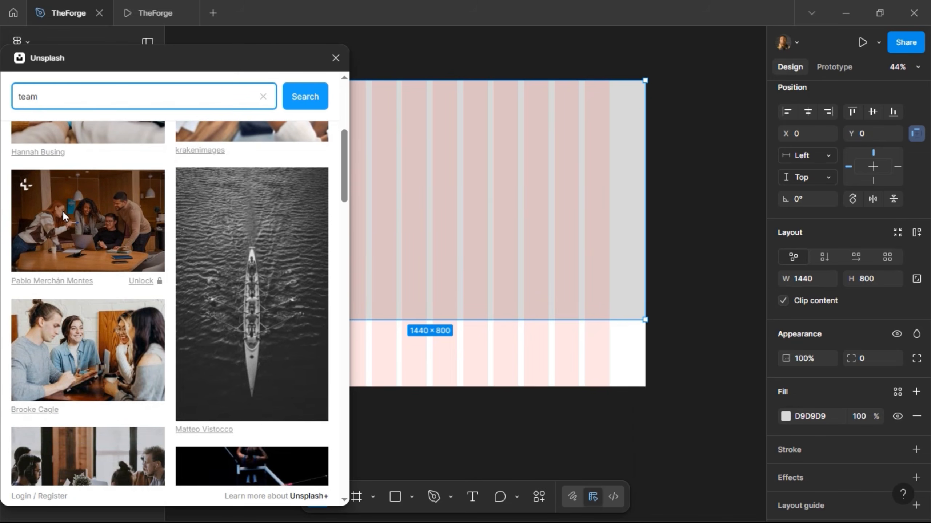
pyautogui.scroll(-10, 78, 224)
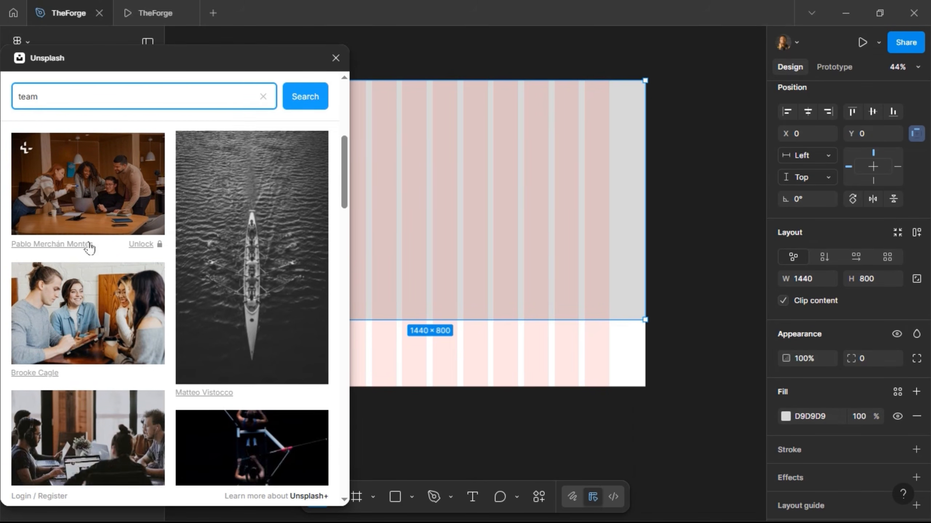
pyautogui.scroll(-7, 98, 257)
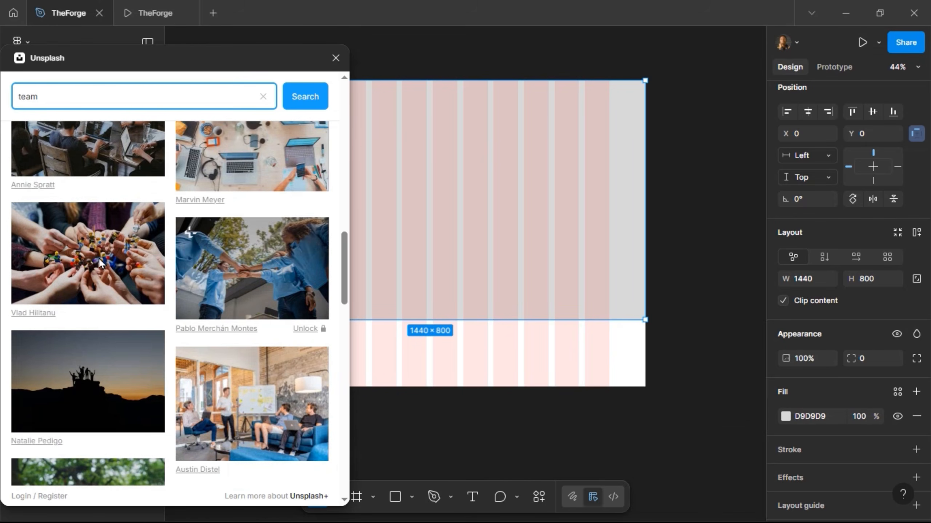
pyautogui.scroll(-8, 99, 257)
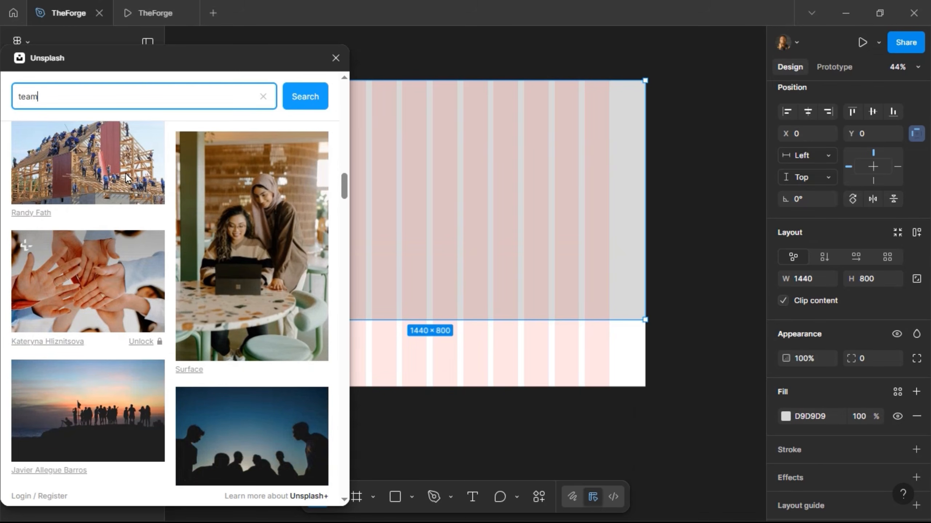
pyautogui.scroll(2, 89, 201)
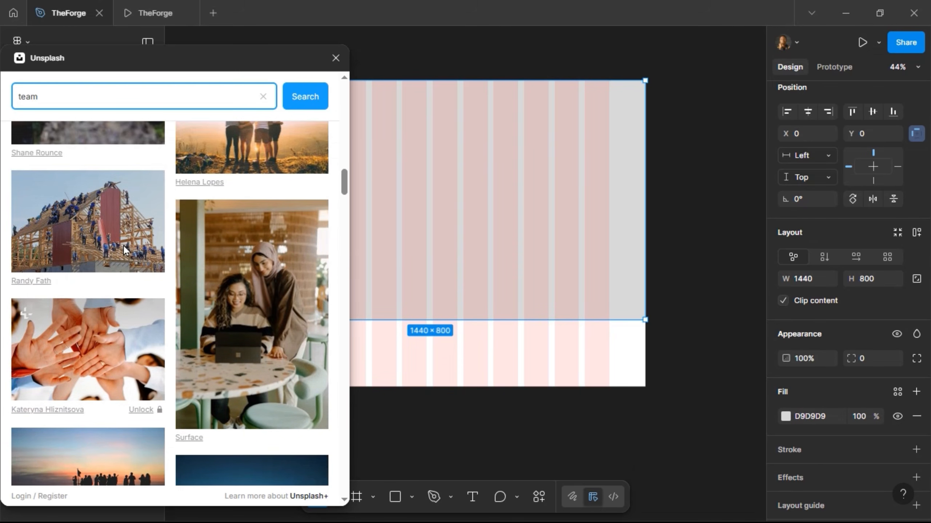
pyautogui.scroll(-11, 124, 245)
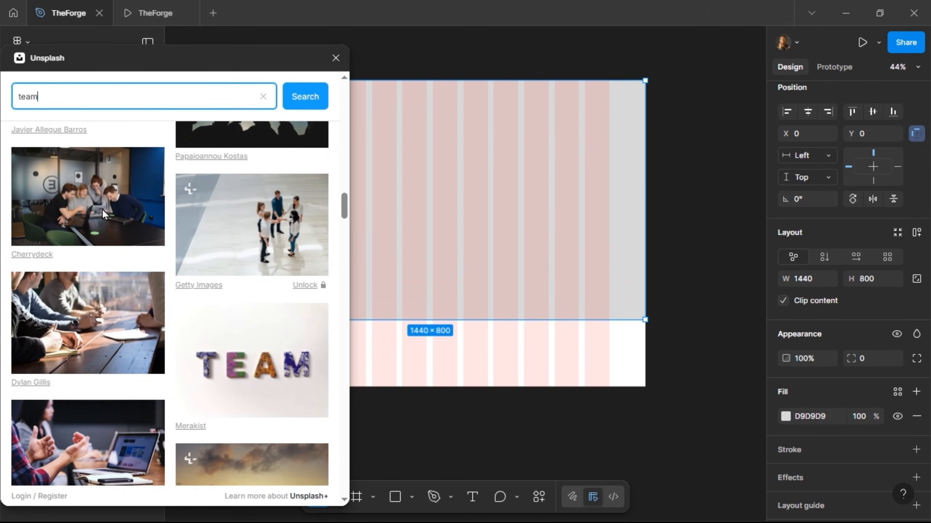
pyautogui.scroll(-8, 102, 216)
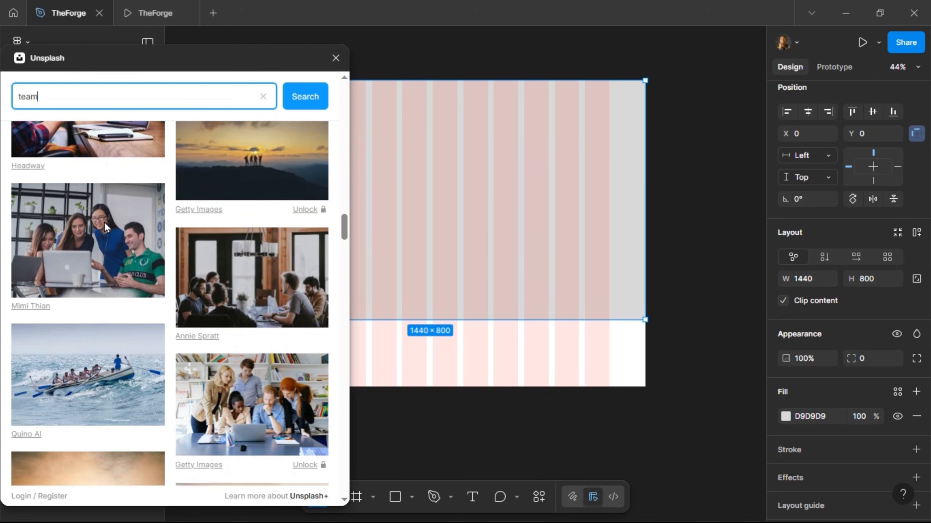
pyautogui.scroll(-8, 105, 226)
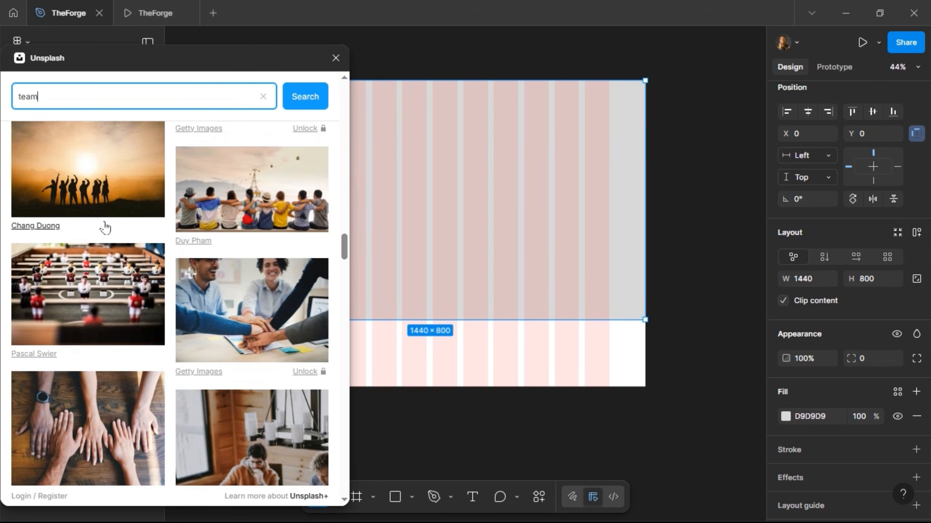
pyautogui.scroll(-3, 105, 226)
pyautogui.scroll(-8, 106, 233)
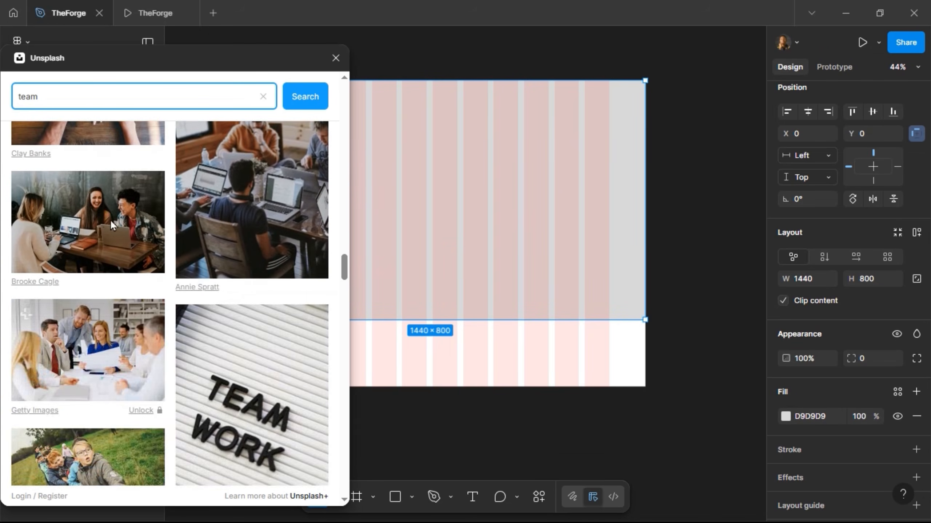
pyautogui.scroll(-1, 151, 336)
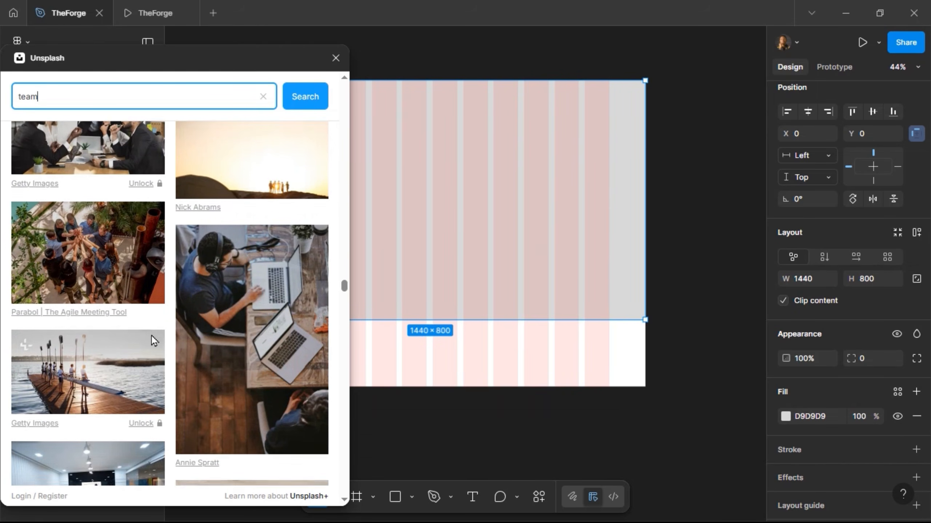
pyautogui.scroll(1, 151, 334)
pyautogui.click(106, 248)
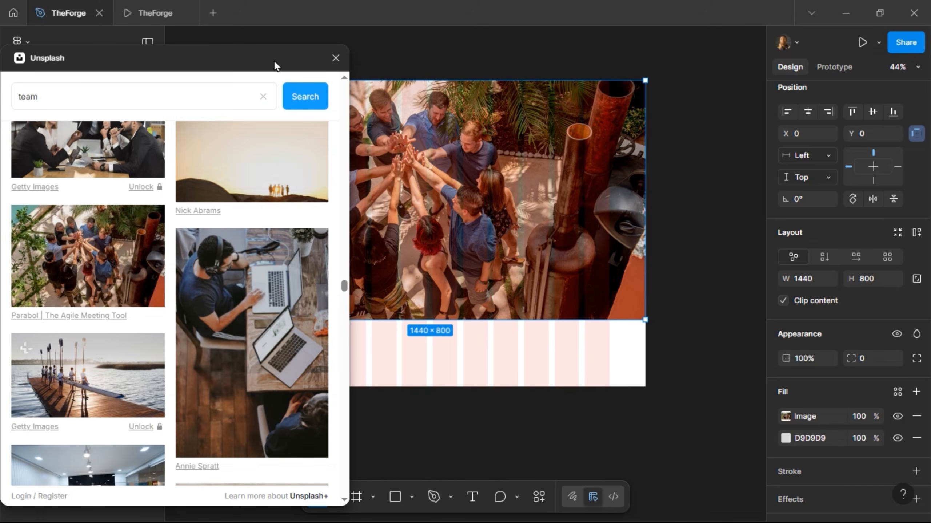
pyautogui.click(334, 57)
# Step: Check the hero photo in the prototype preview and return to the design file
pyautogui.click(141, 13)
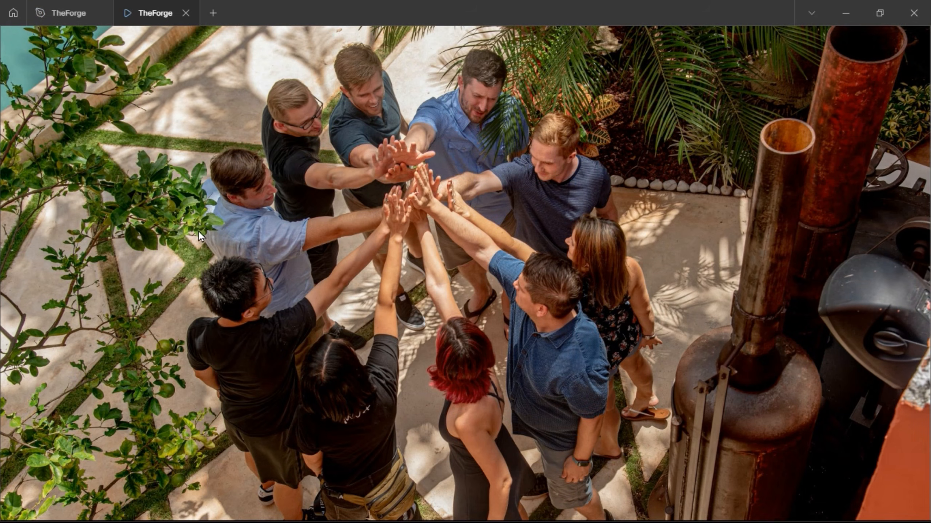
pyautogui.scroll(-4, 199, 231)
pyautogui.scroll(4, 197, 233)
pyautogui.click(51, 10)
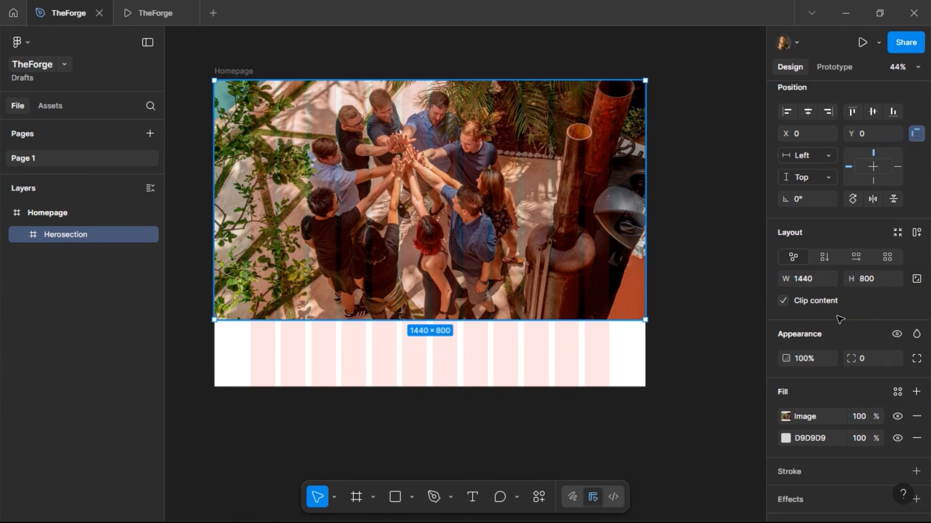
# Step: Remove the grey D9D9D9 fill from Herosection and add a 000000 overlay fill at 20% above the photo
pyautogui.click(916, 438)
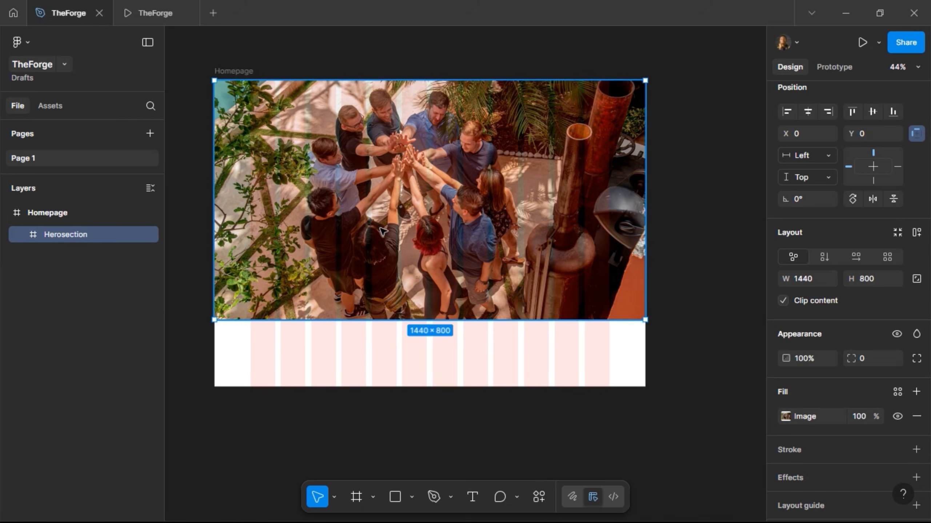
pyautogui.click(916, 392)
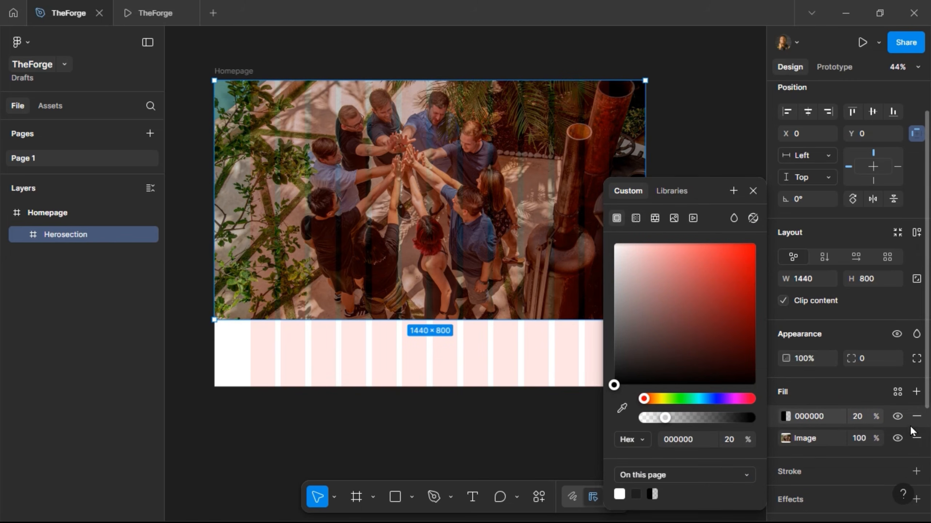
pyautogui.click(915, 418)
pyautogui.click(917, 416)
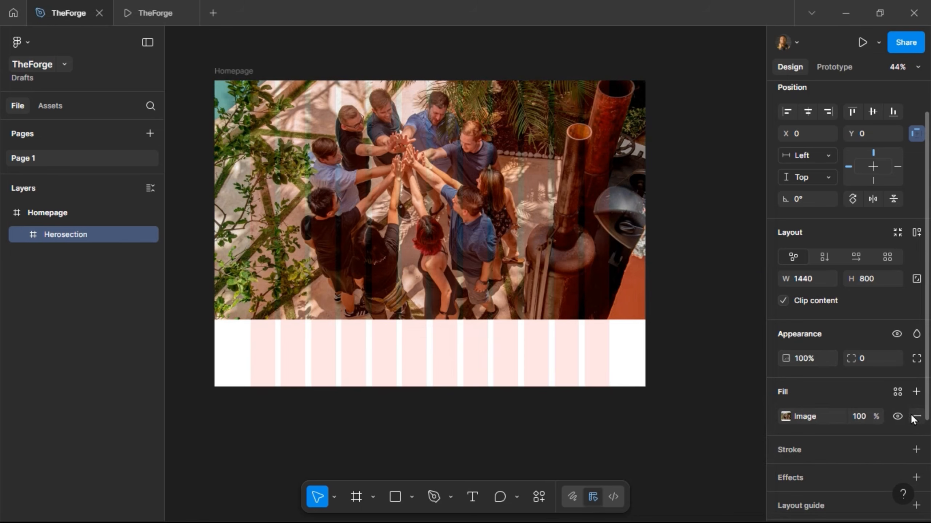
pyautogui.click(916, 392)
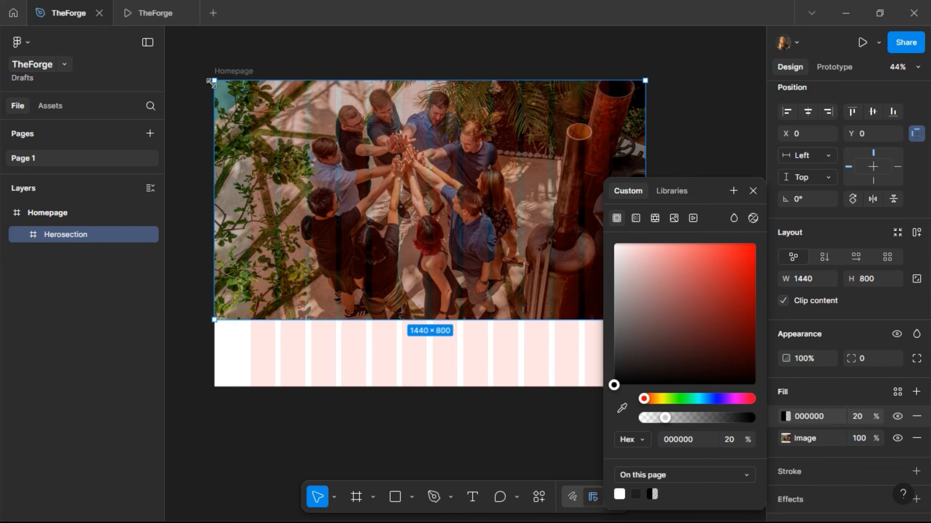
# Step: Remove the Desktop Grid layout guide from the Homepage frame
pyautogui.click(245, 73)
pyautogui.scroll(-4, 886, 483)
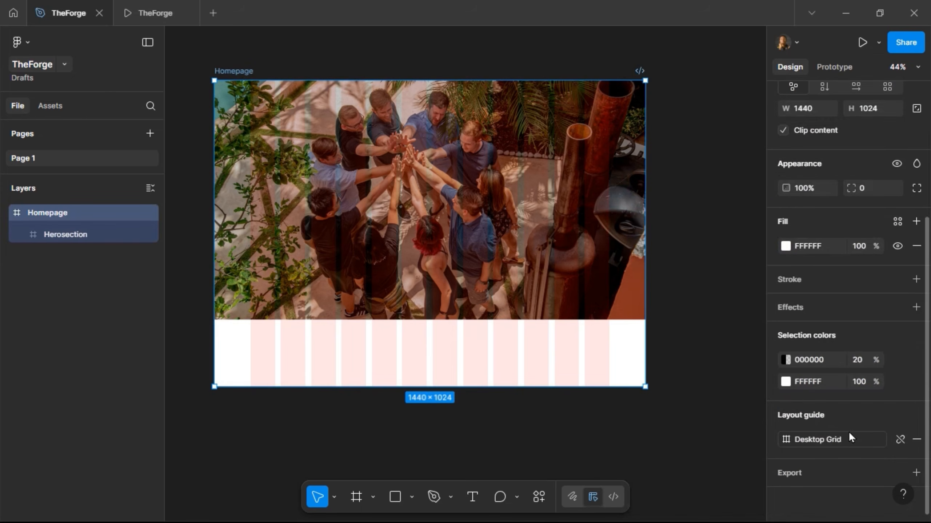
pyautogui.click(916, 440)
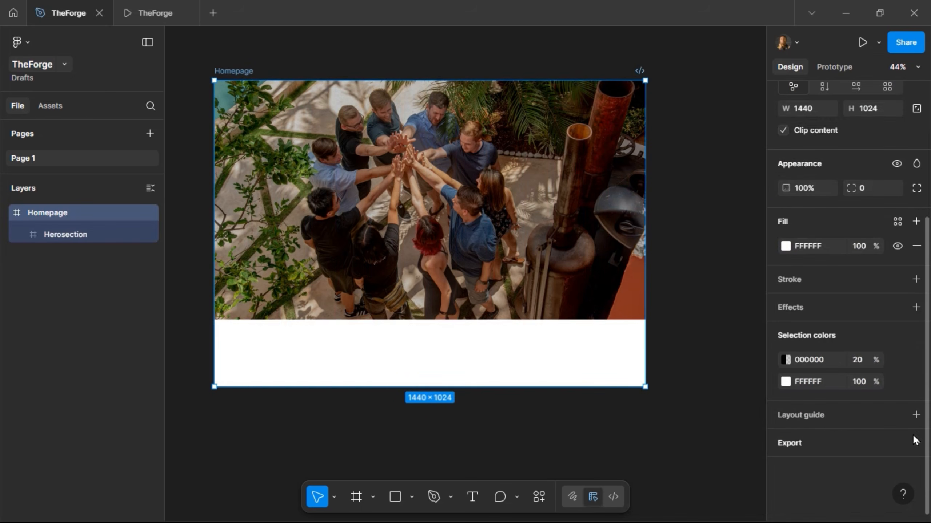
# Step: Replace Herosection's solid black overlay with a linear gradient fill running from opaque black at the frame's upper edge to transparent at its lower edge
pyautogui.click(253, 110)
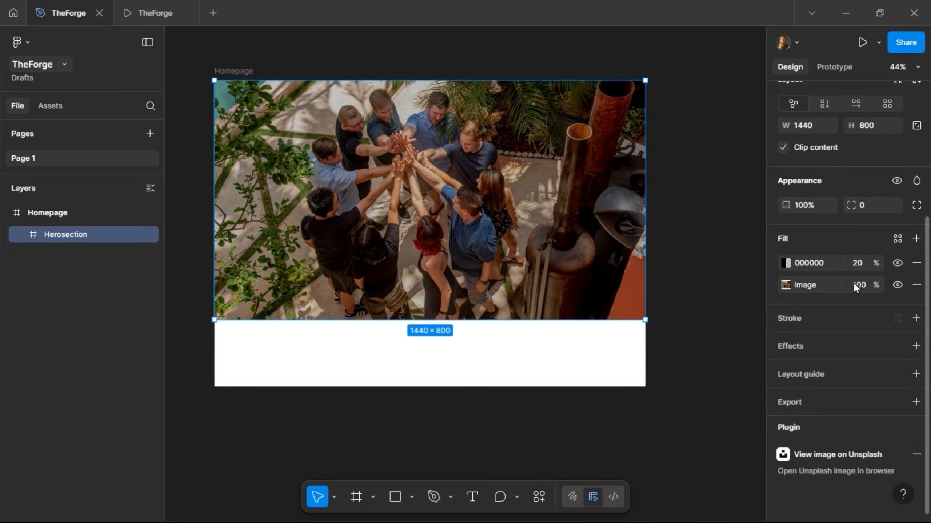
pyautogui.click(915, 263)
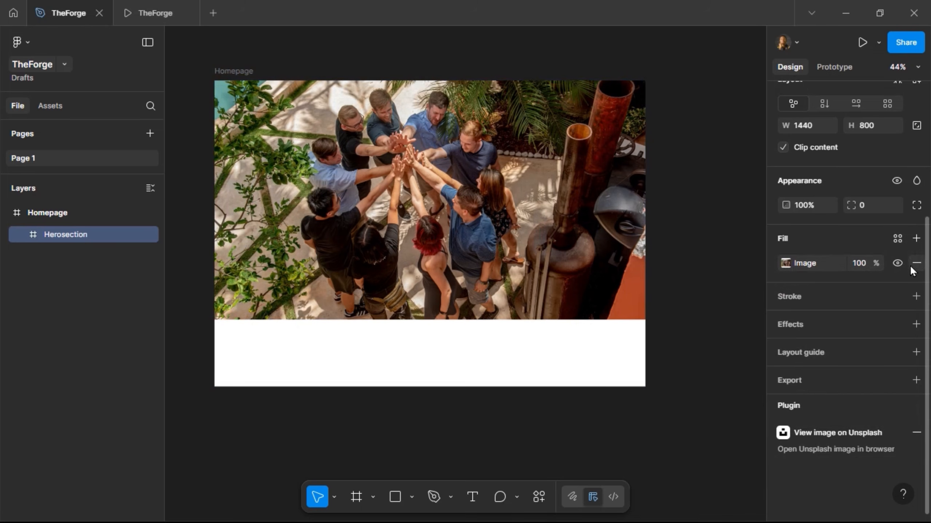
pyautogui.click(915, 241)
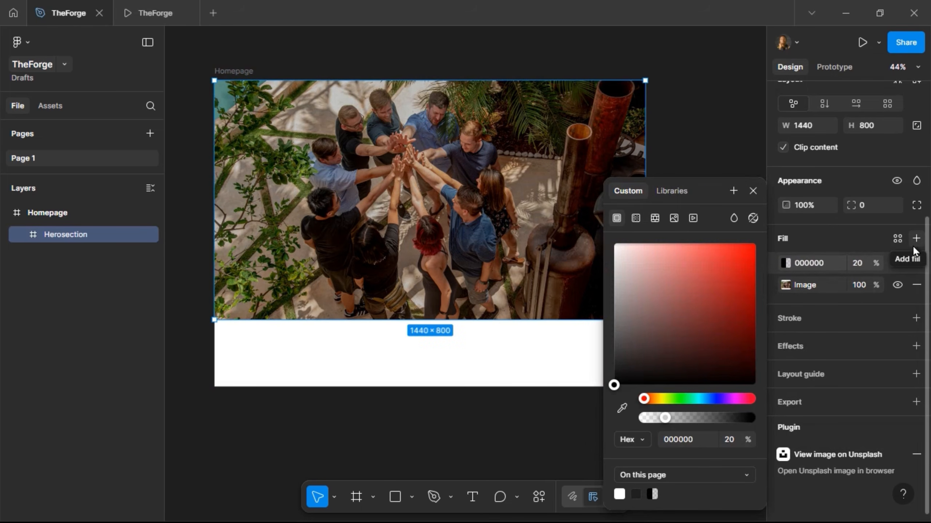
pyautogui.click(635, 219)
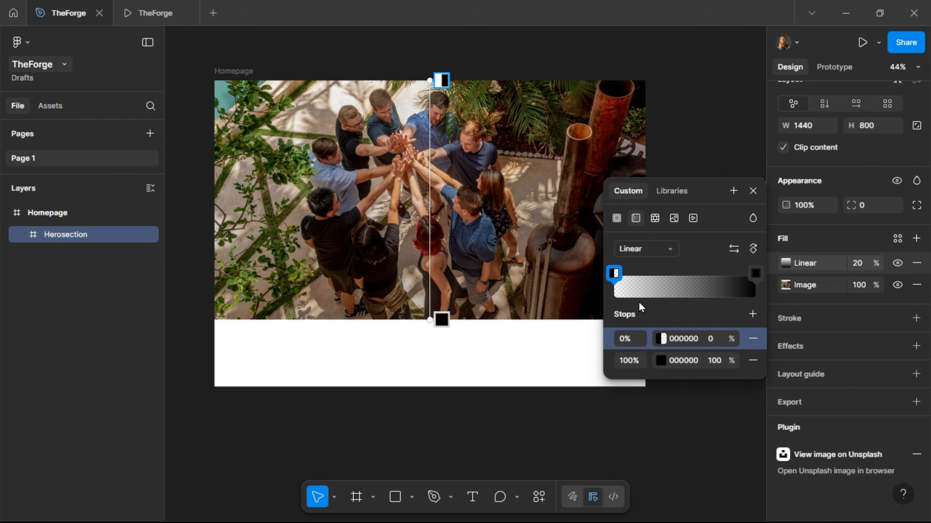
pyautogui.click(735, 248)
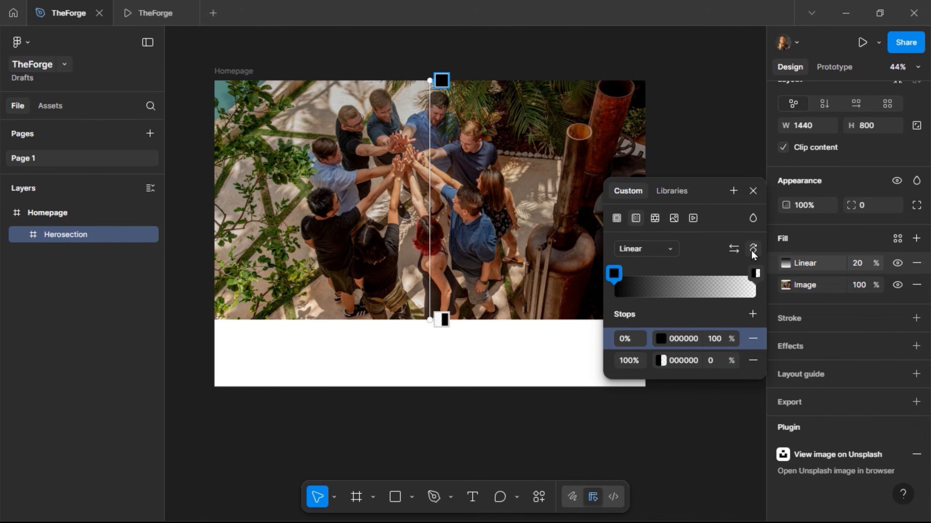
# Step: Try the overlay gradient in its other rotations and with its direction flipped, returning to black at the frame's upper edge
pyautogui.click(752, 251)
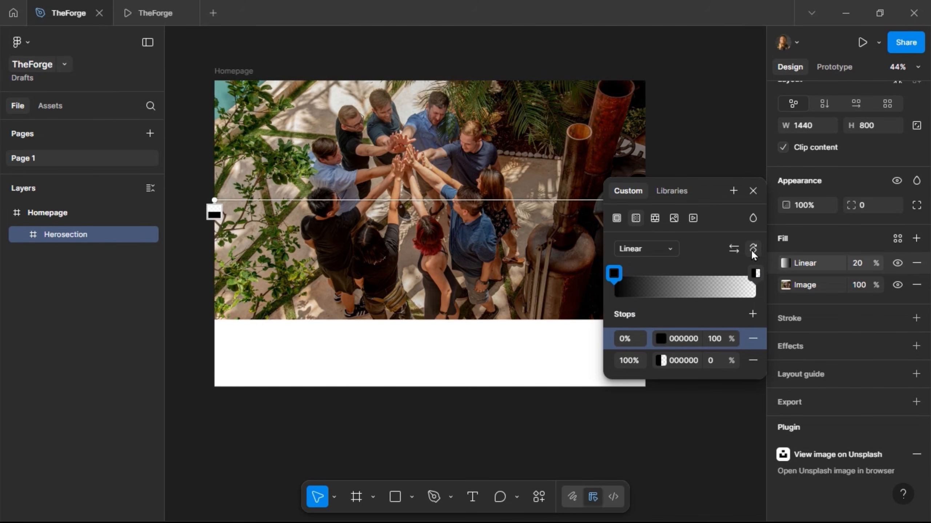
pyautogui.click(751, 250)
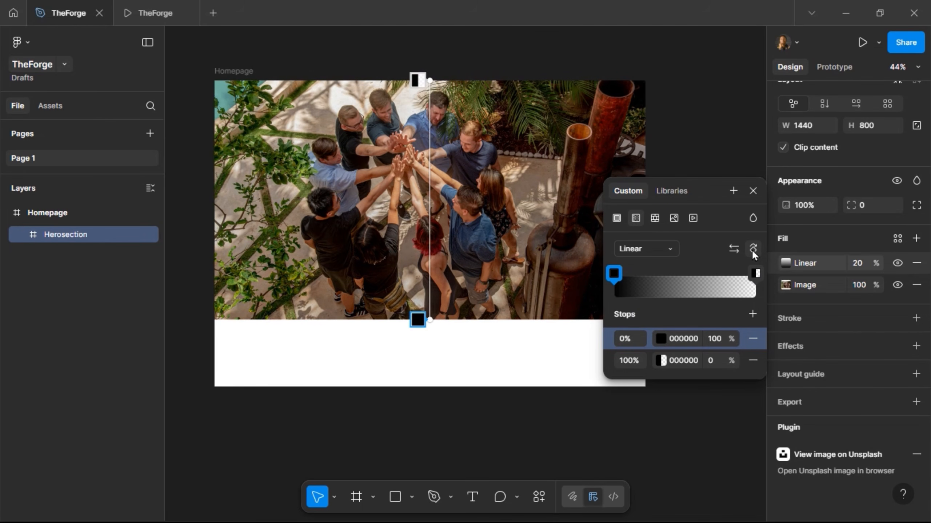
pyautogui.click(752, 250)
pyautogui.click(752, 250)
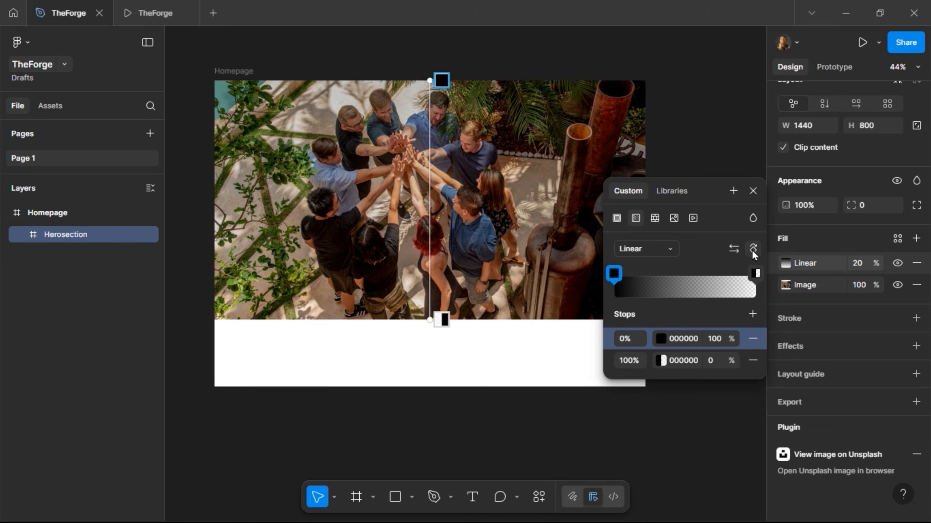
pyautogui.click(734, 249)
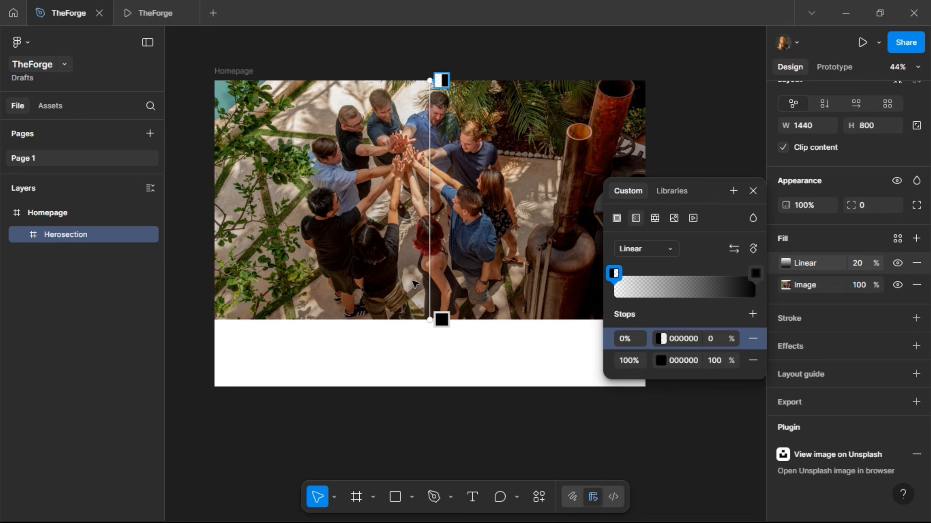
pyautogui.click(735, 248)
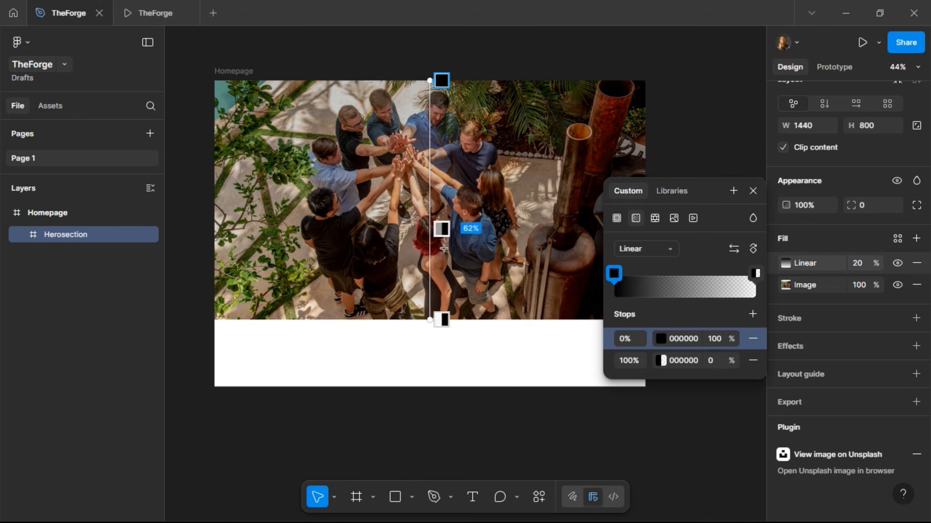
# Step: Shorten the overlay gradient so its transparent end sits at the middle of Herosection's height, and check it in the prototype preview
pyautogui.moveTo(430, 318); pyautogui.dragTo(439, 201)
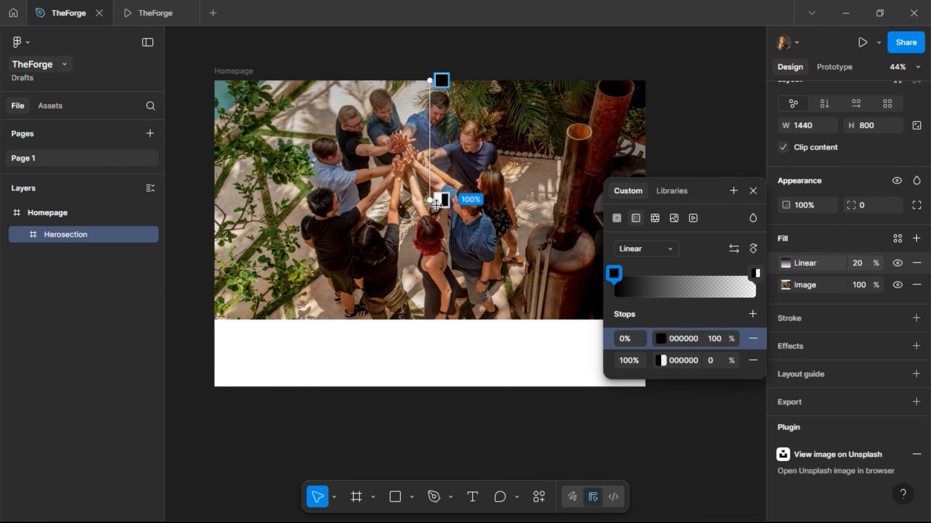
pyautogui.click(753, 191)
pyautogui.click(144, 24)
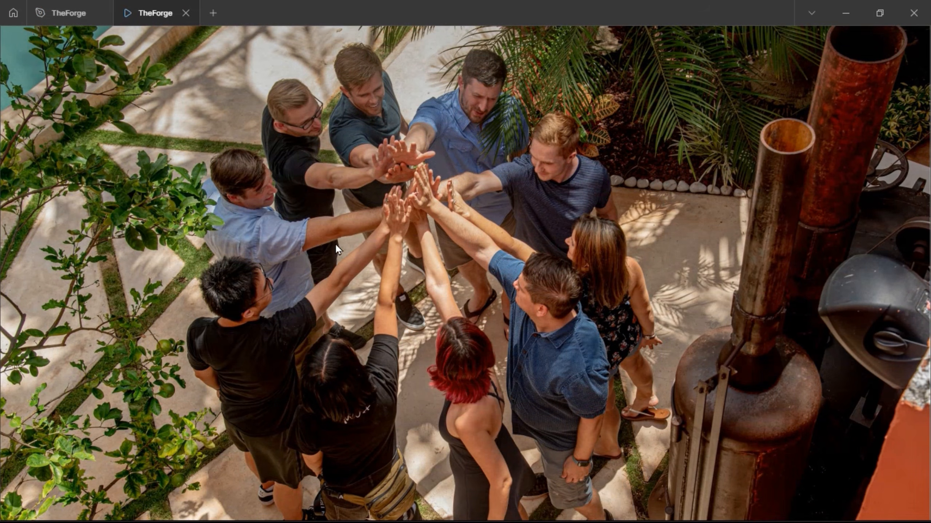
pyautogui.click(59, 13)
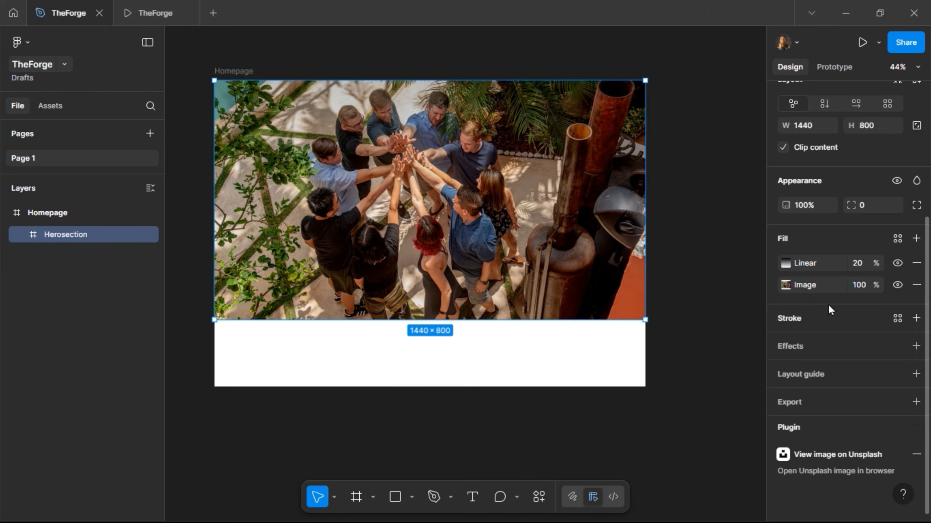
# Step: Set the opacity of Herosection's linear gradient fill to 80%
pyautogui.click(866, 264)
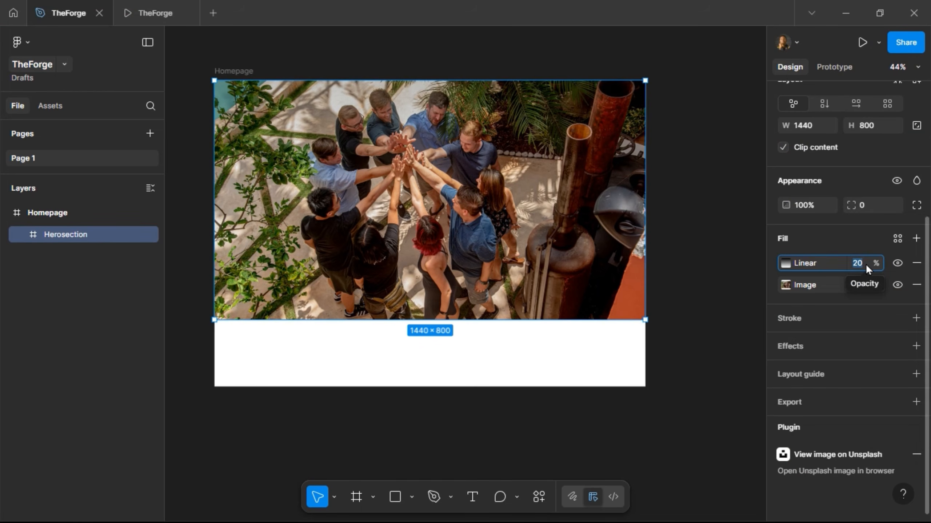
pyautogui.write('80')
pyautogui.press('Return')
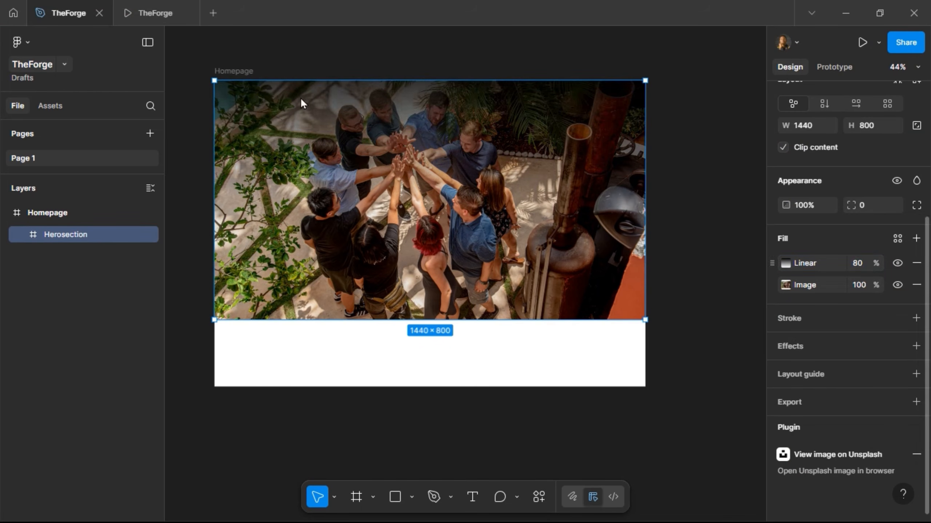
# Step: Check the hero photo with its gradient overlay in the prototype preview
pyautogui.click(154, 13)
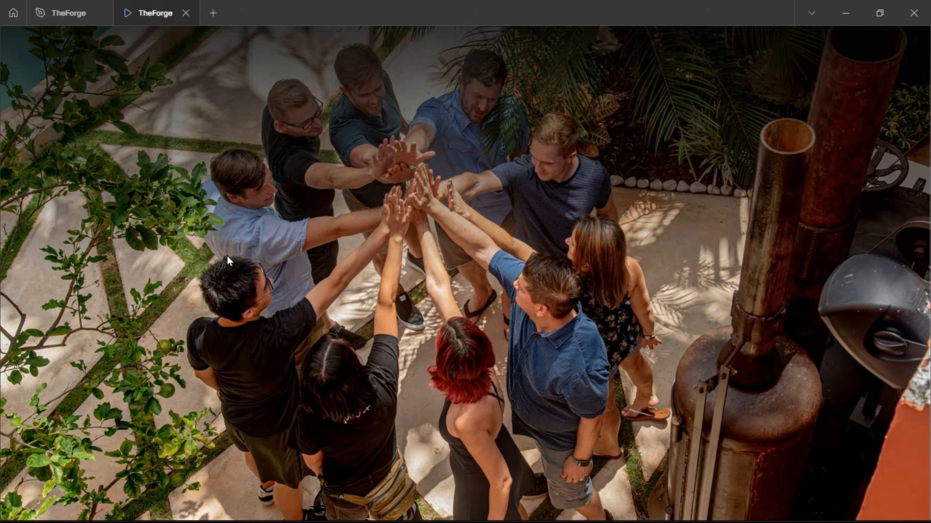
pyautogui.click(65, 18)
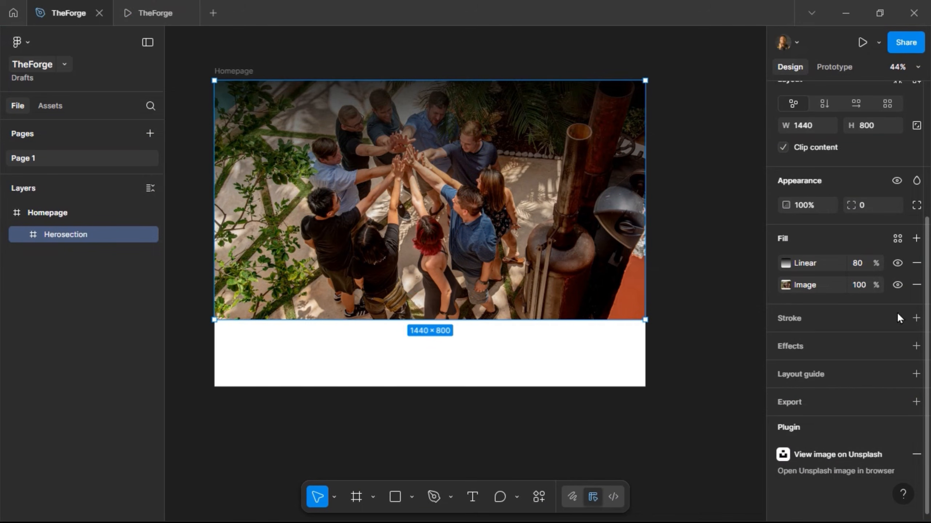
pyautogui.click(915, 239)
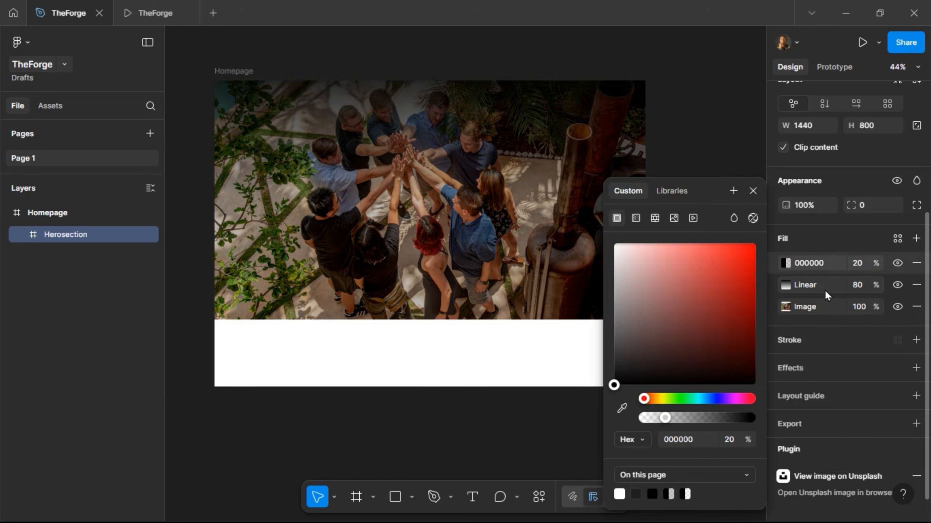
pyautogui.click(916, 263)
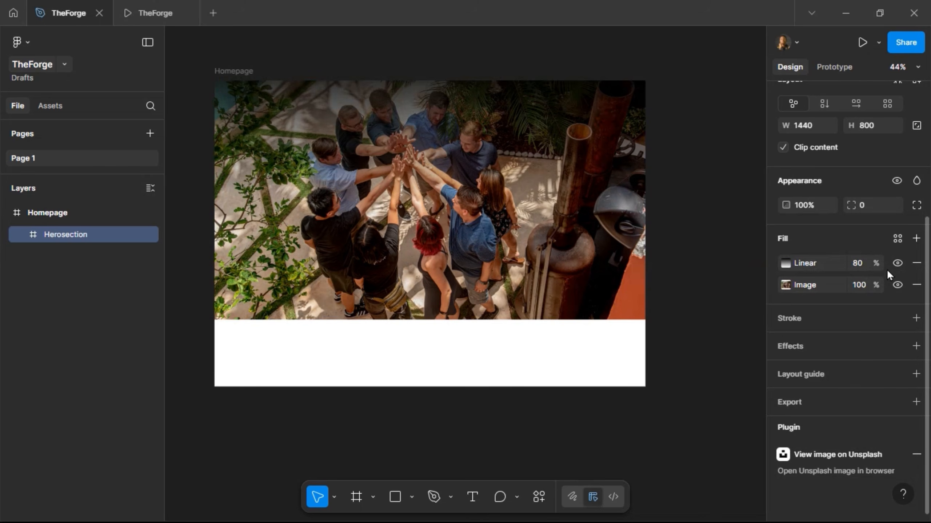
pyautogui.click(888, 266)
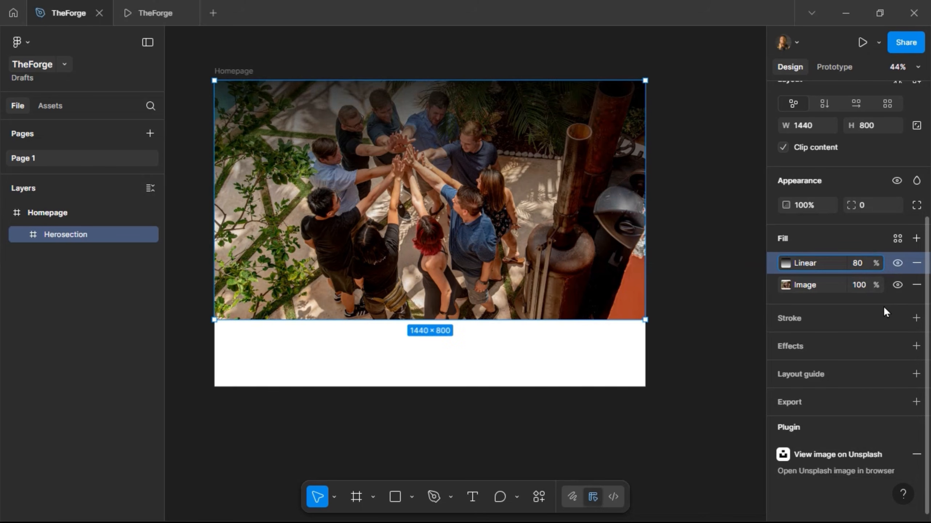
pyautogui.hotkey('ctrl', 'd')
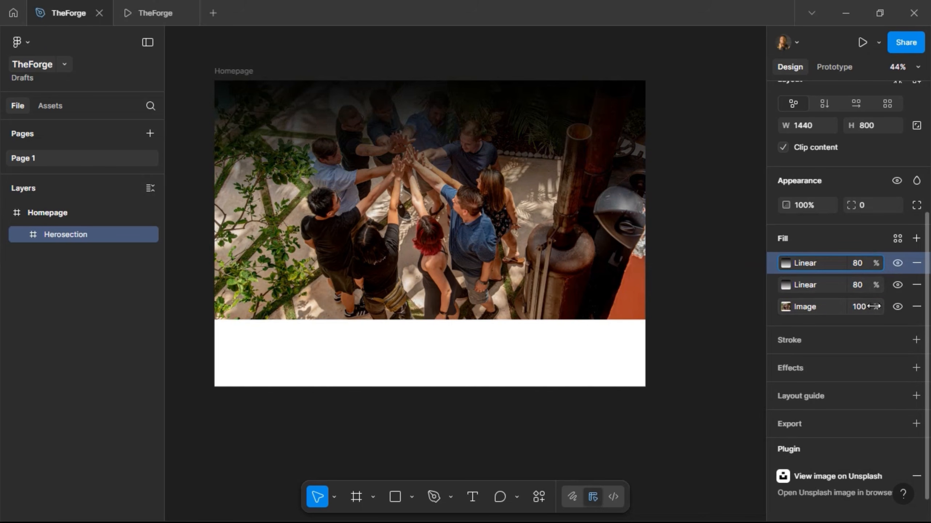
pyautogui.click(789, 265)
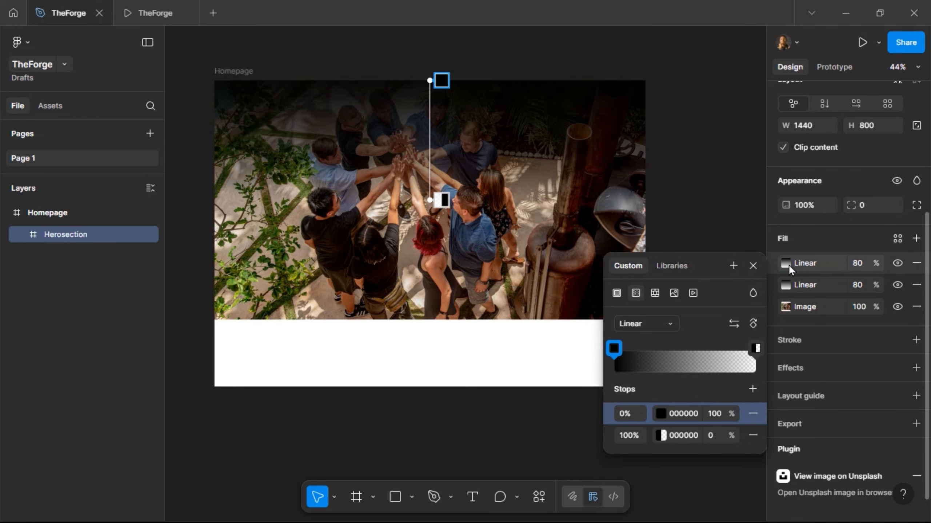
pyautogui.click(739, 324)
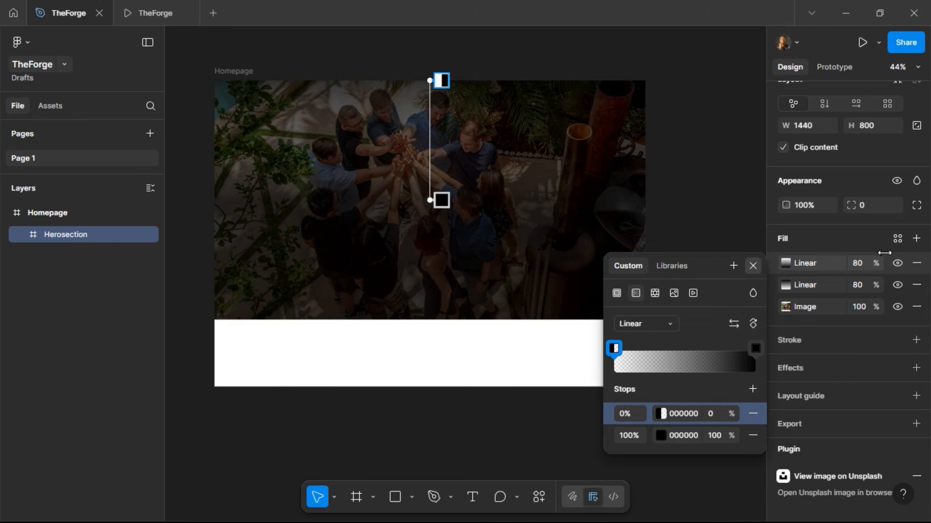
pyautogui.press('Escape')
pyautogui.click(916, 263)
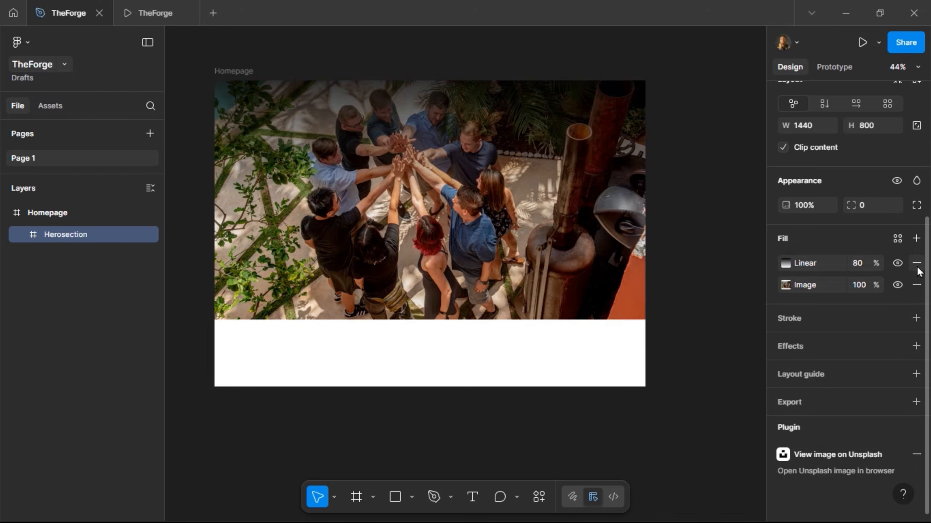
# Step: Add a second linear gradient fill to Herosection, running from transparent at mid-height to opaque black at the frame's lower edge
pyautogui.click(918, 242)
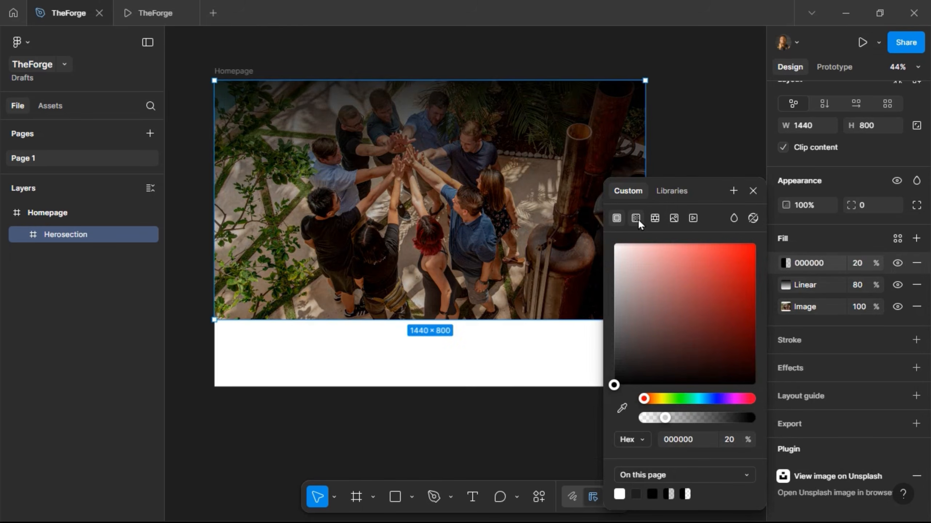
pyautogui.click(636, 218)
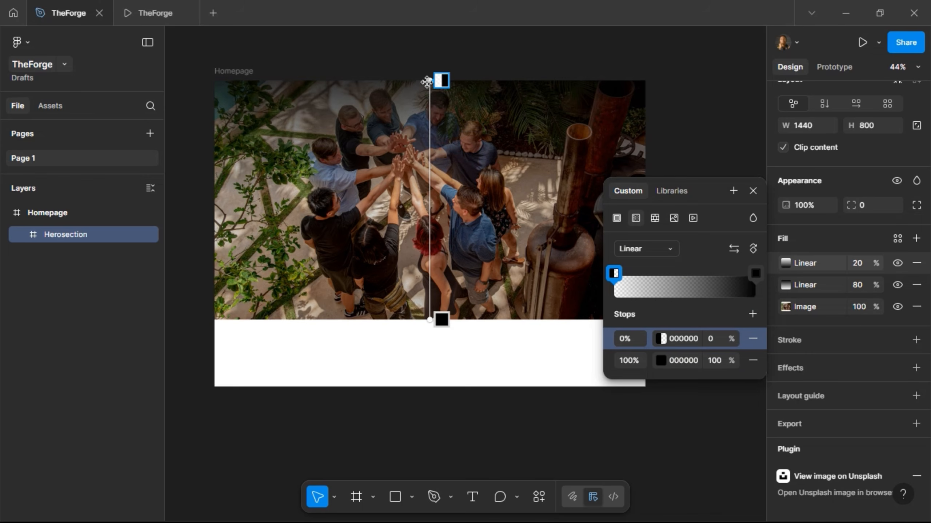
pyautogui.moveTo(426, 82); pyautogui.dragTo(424, 200)
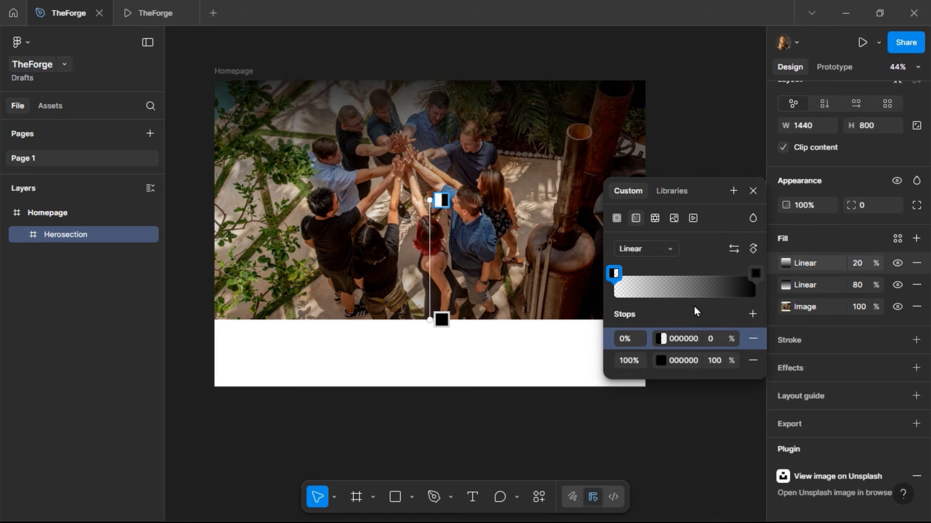
# Step: Set the opacity of Herosection's new lower gradient fill to 100%
pyautogui.click(859, 262)
pyautogui.doubleClick(859, 263)
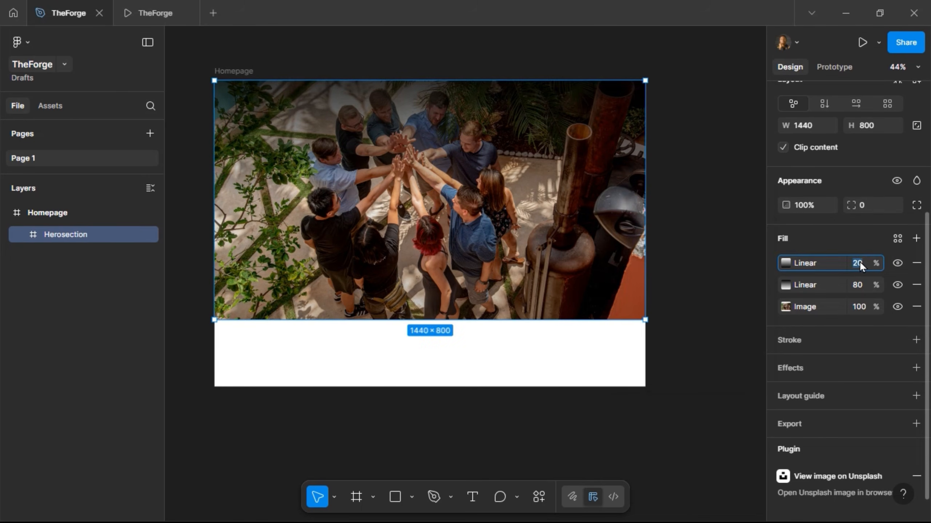
pyautogui.press('Return')
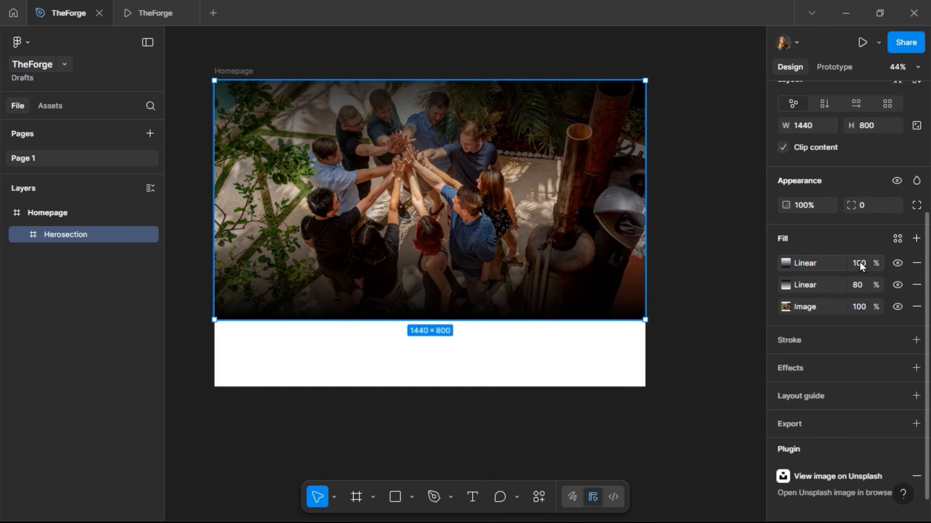
pyautogui.click(673, 175)
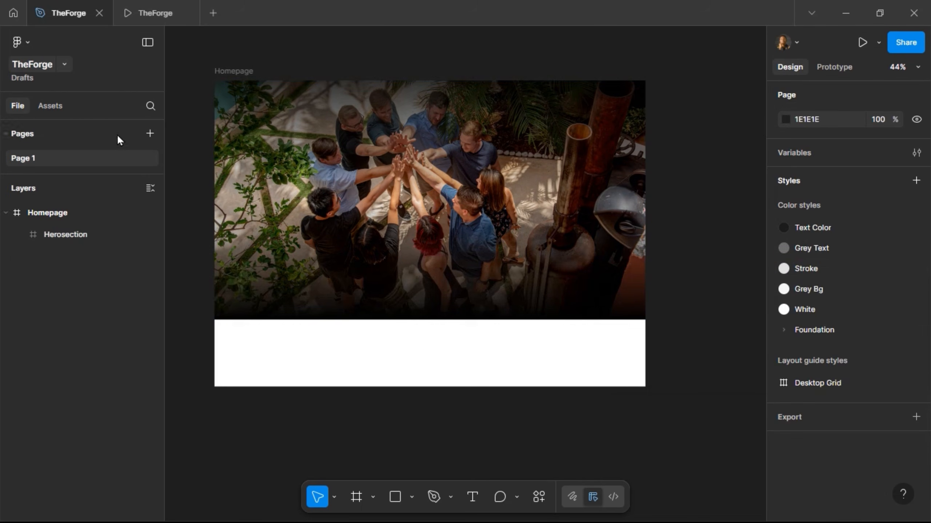
# Step: Examine the hero section's upper and lower dark gradients in the prototype preview, including its lower edge
pyautogui.click(149, 13)
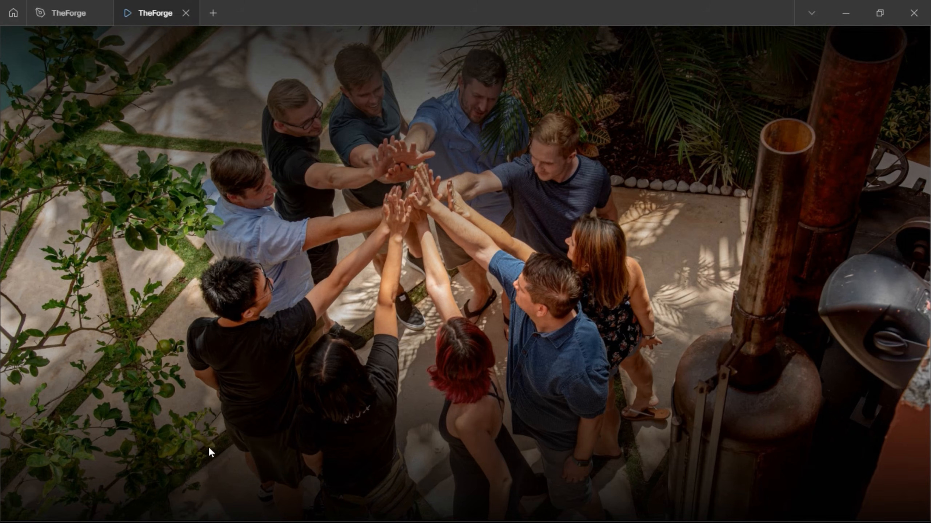
pyautogui.scroll(-2, 238, 411)
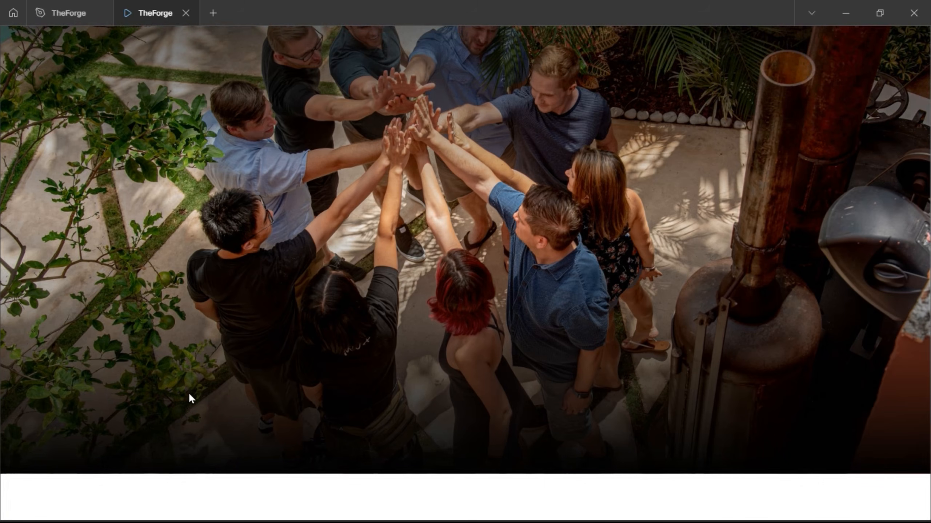
pyautogui.scroll(2, 189, 399)
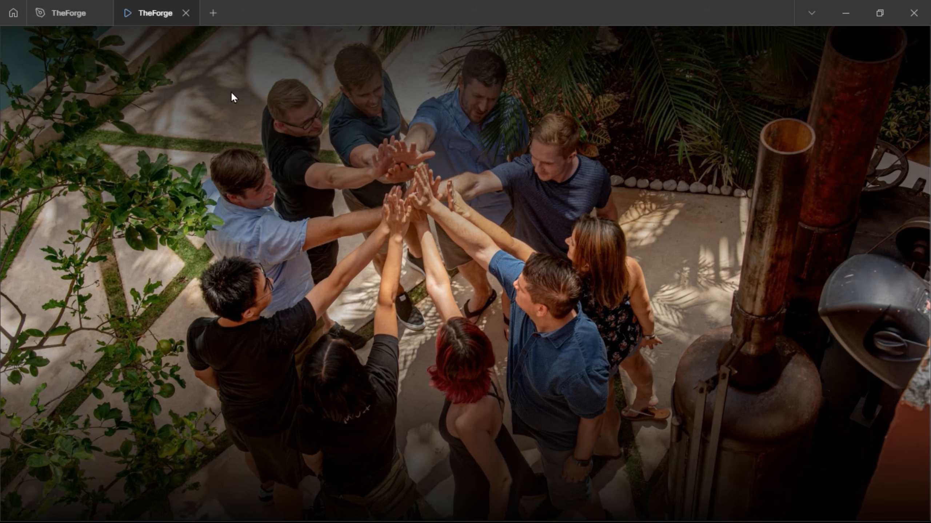
pyautogui.moveTo(65, 15)
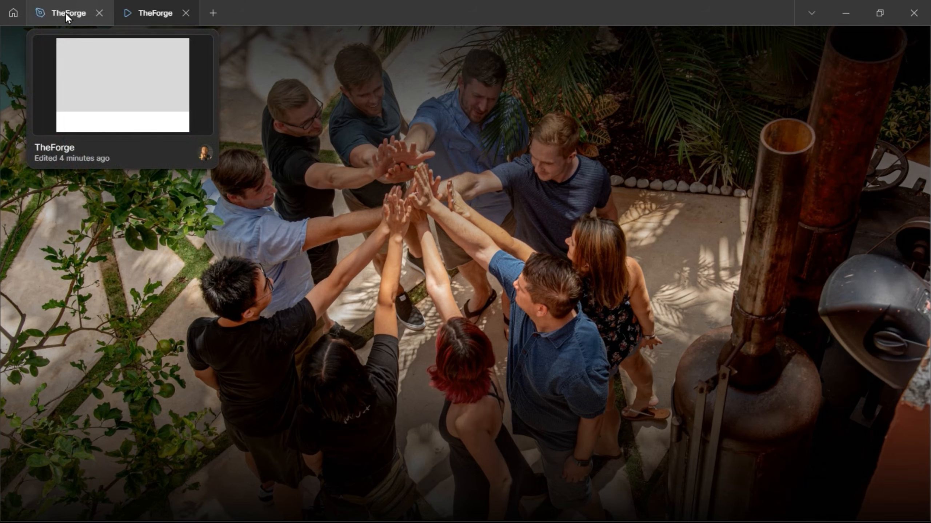
pyautogui.click(65, 15)
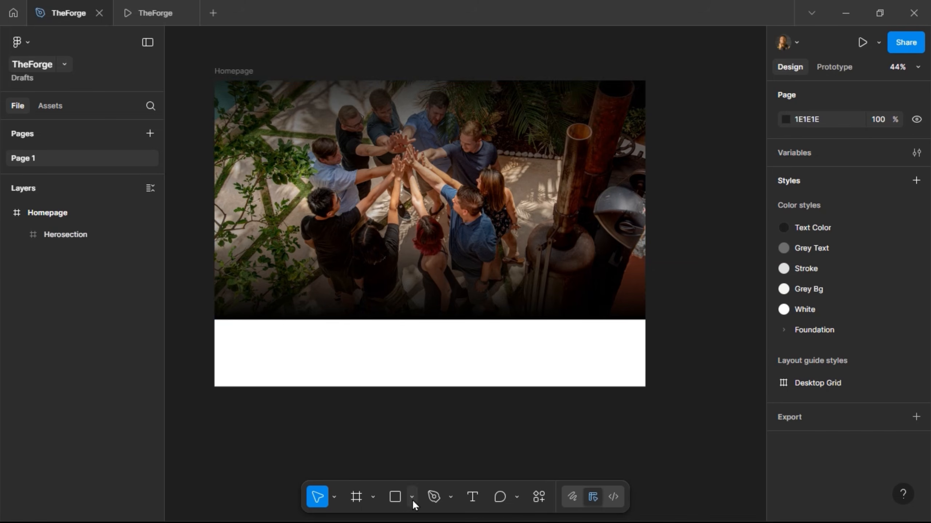
# Step: Add the heading text "We Craft Experiences That Inspire & Convert" in the lower part of Herosection
pyautogui.click(475, 498)
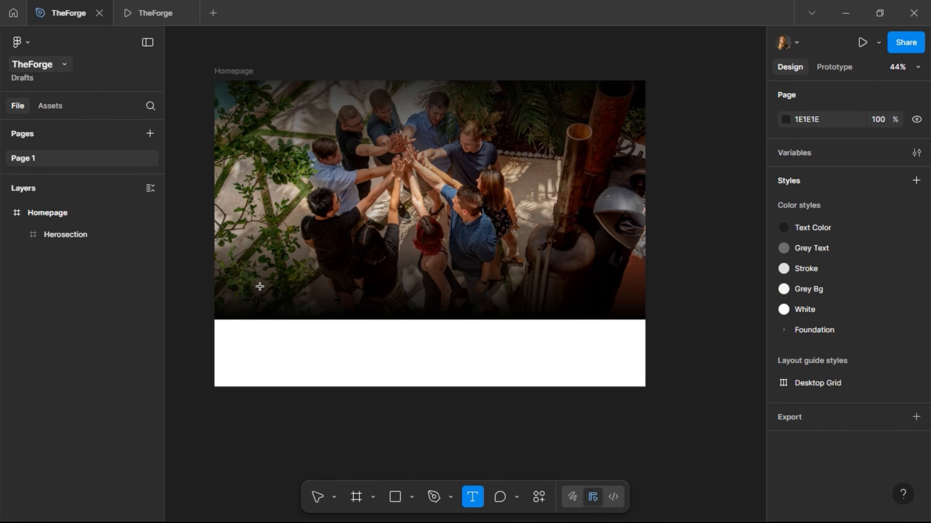
pyautogui.click(253, 270)
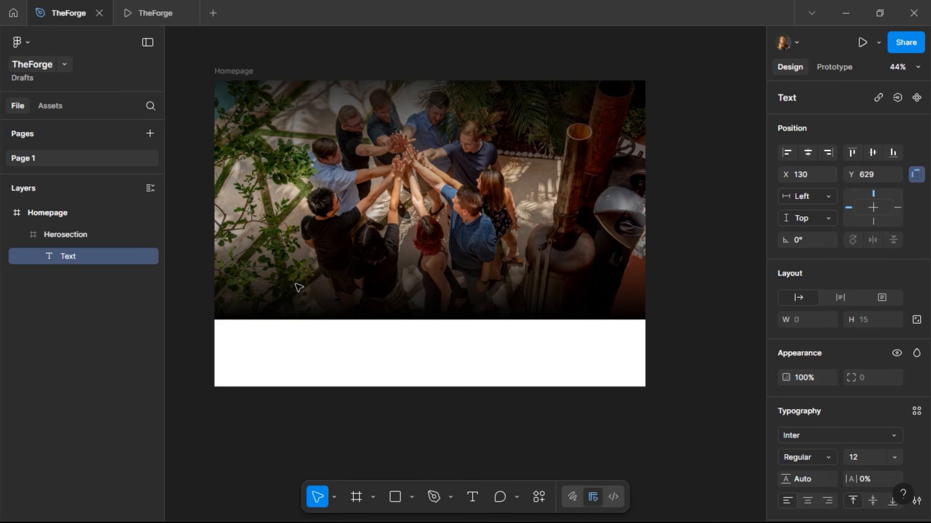
pyautogui.write('We Craft Experiences That Inspire & Convert')
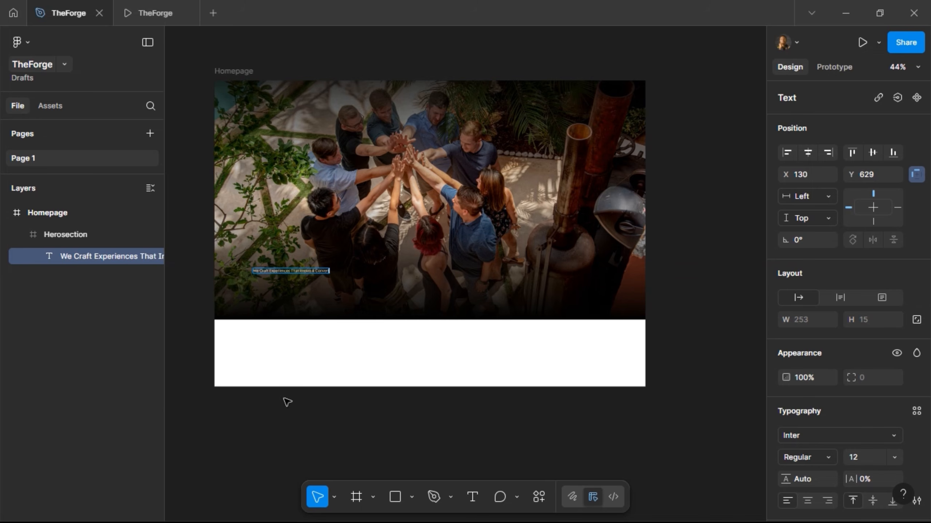
pyautogui.click(286, 405)
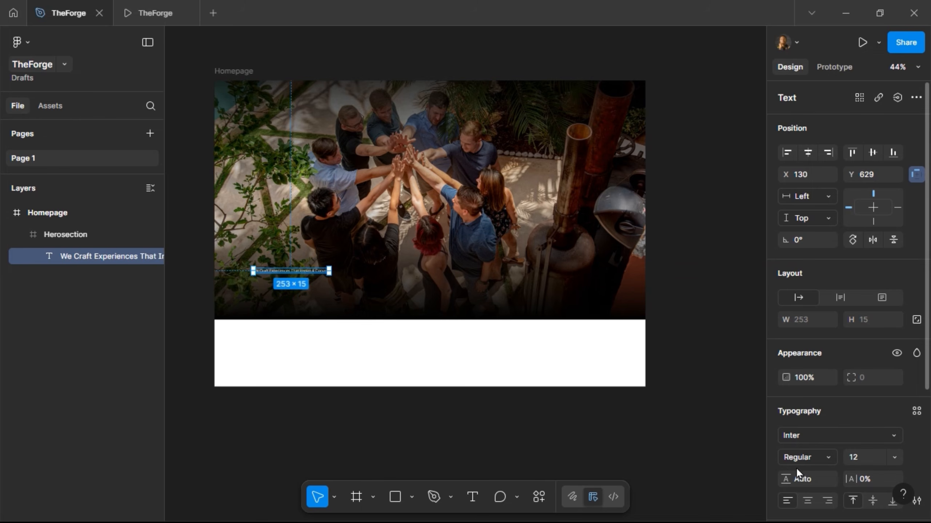
# Step: Set the hero heading's font size to 80 and its weight to Semi Bold
pyautogui.click(864, 457)
pyautogui.write('80')
pyautogui.press('Return')
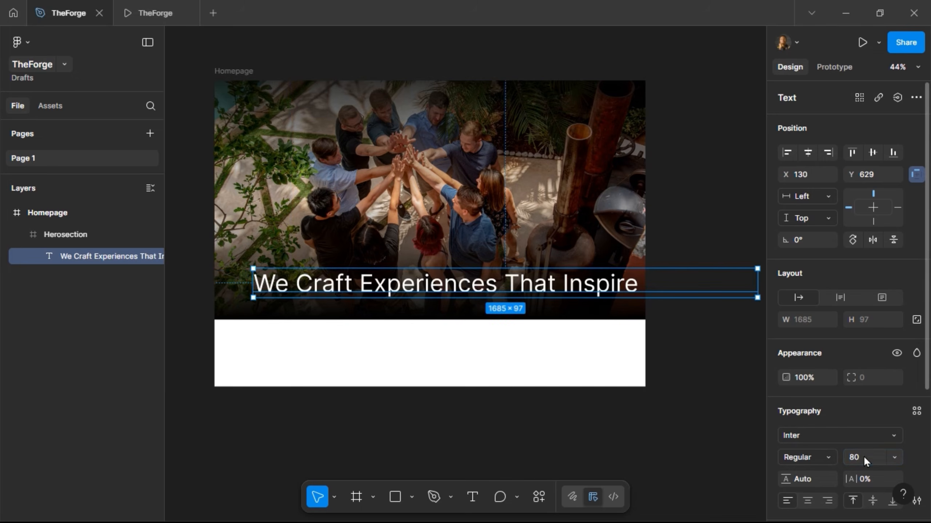
pyautogui.click(827, 461)
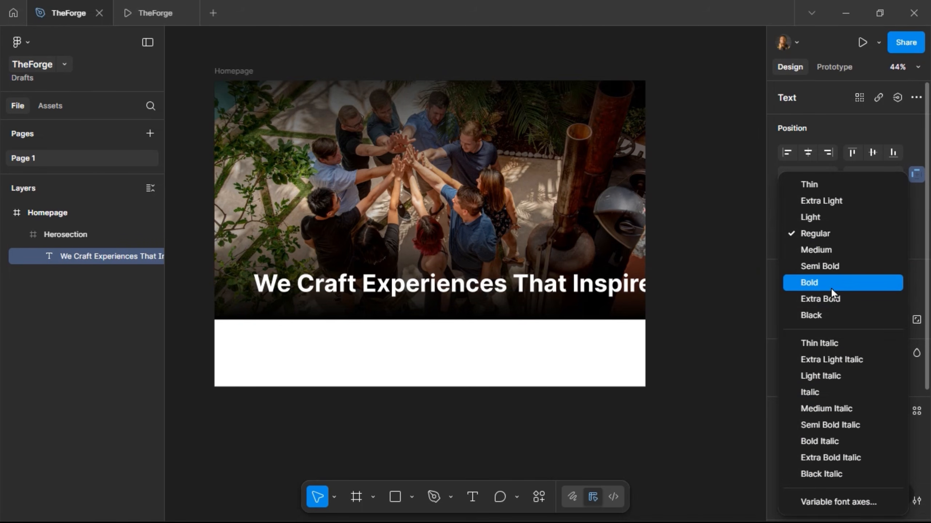
pyautogui.click(833, 263)
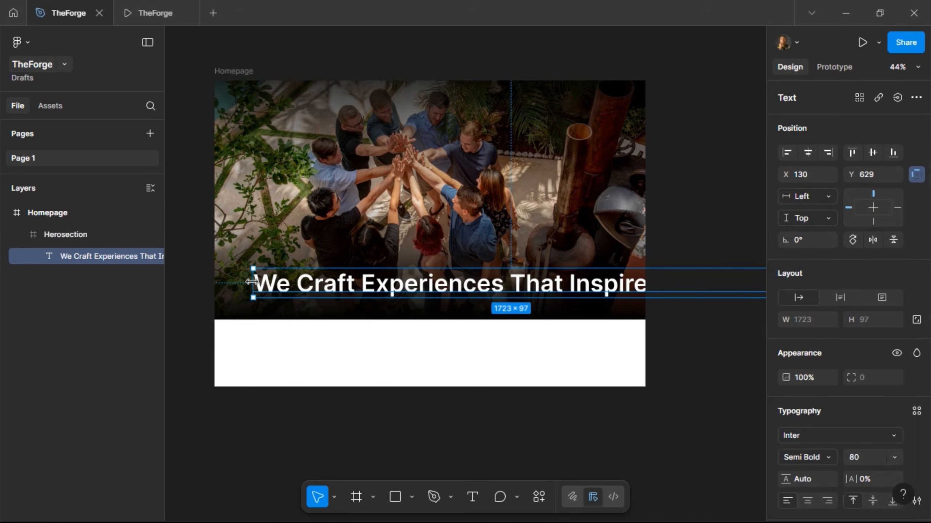
# Step: Move the heading to about X 53, Y 528 and wrap it onto two lines in a box about 897 px wide
pyautogui.moveTo(261, 288); pyautogui.dragTo(264, 267)
pyautogui.moveTo(448, 268); pyautogui.dragTo(498, 256)
# Step: Reduce the heading's font size to 60 and narrow its text box to about 679 px so it wraps after "Experiences"
pyautogui.click(861, 461)
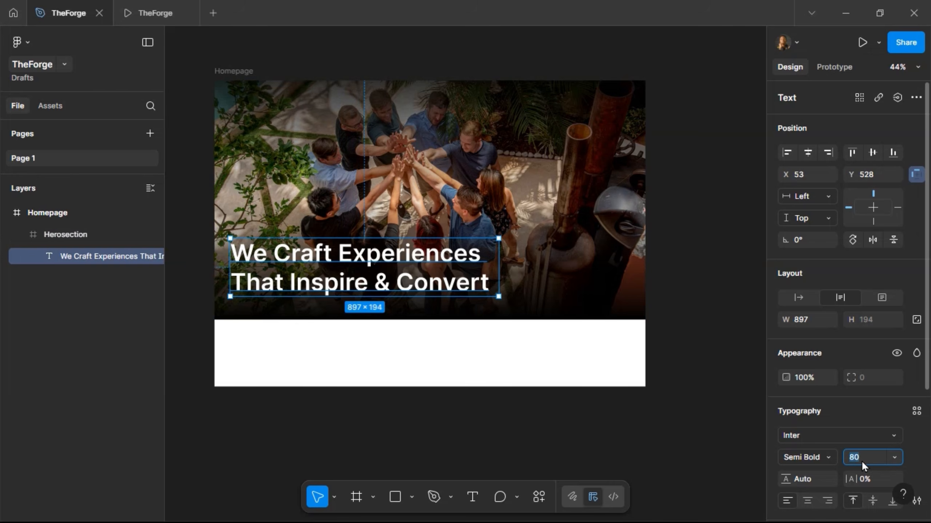
pyautogui.write('60')
pyautogui.press('Return')
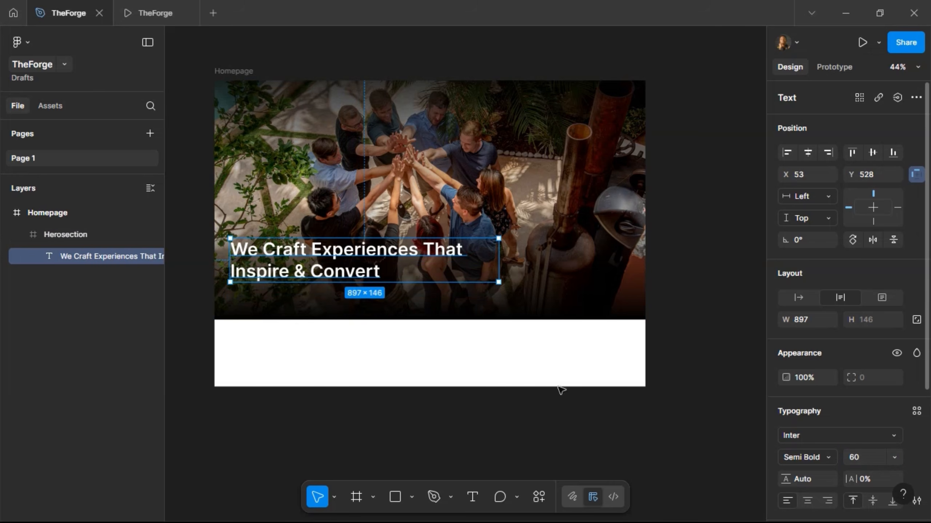
pyautogui.moveTo(499, 255); pyautogui.dragTo(434, 256)
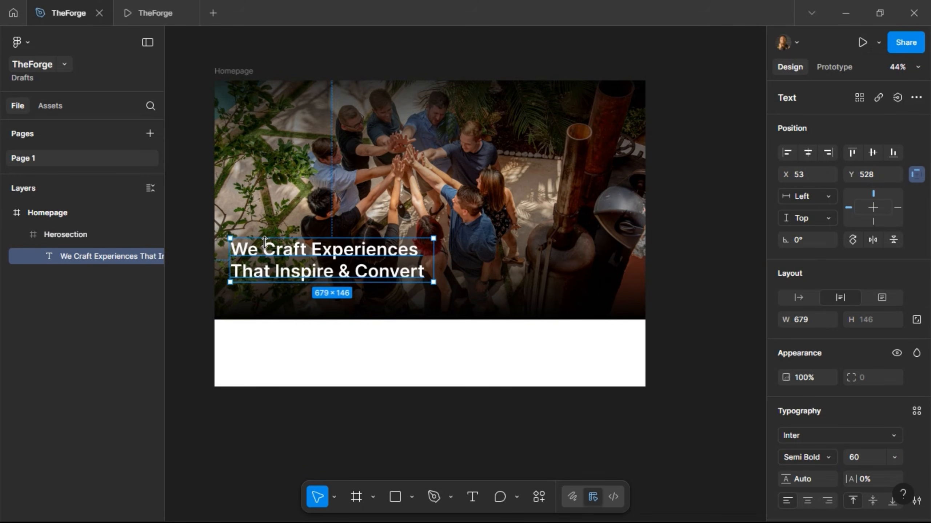
# Step: Apply the Desktop Grid layout guide style to the Homepage frame
pyautogui.click(242, 73)
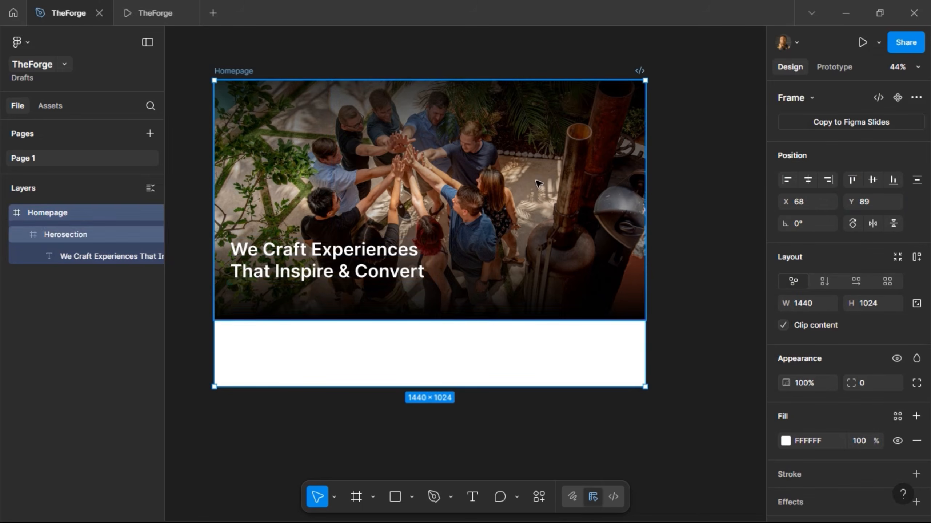
pyautogui.scroll(-5, 866, 421)
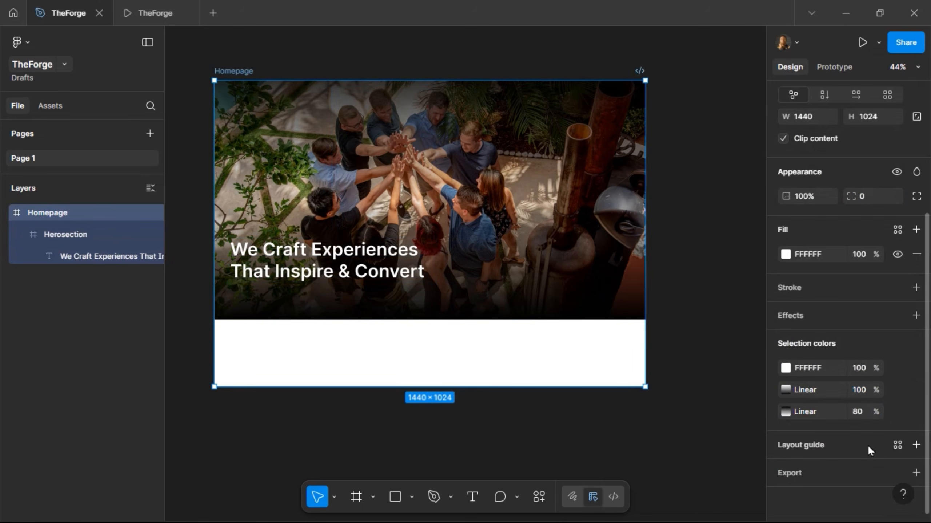
pyautogui.click(896, 445)
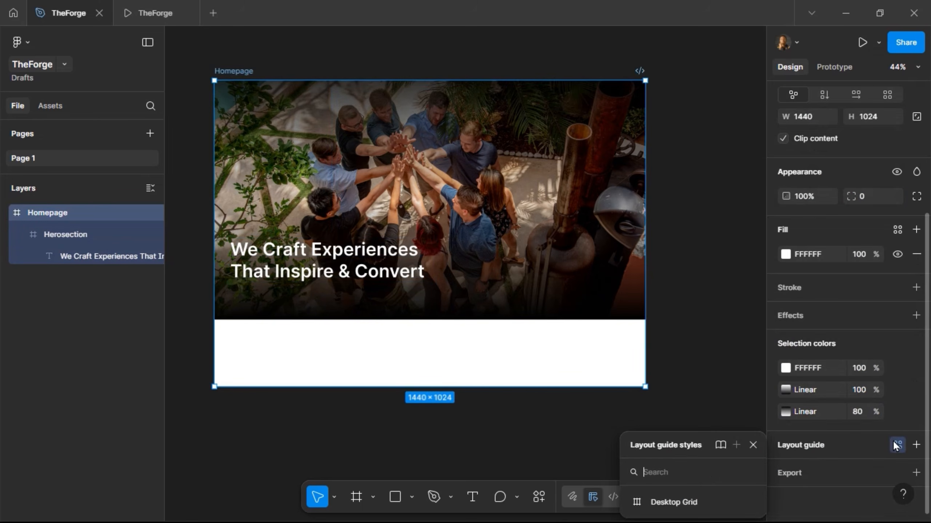
pyautogui.click(658, 500)
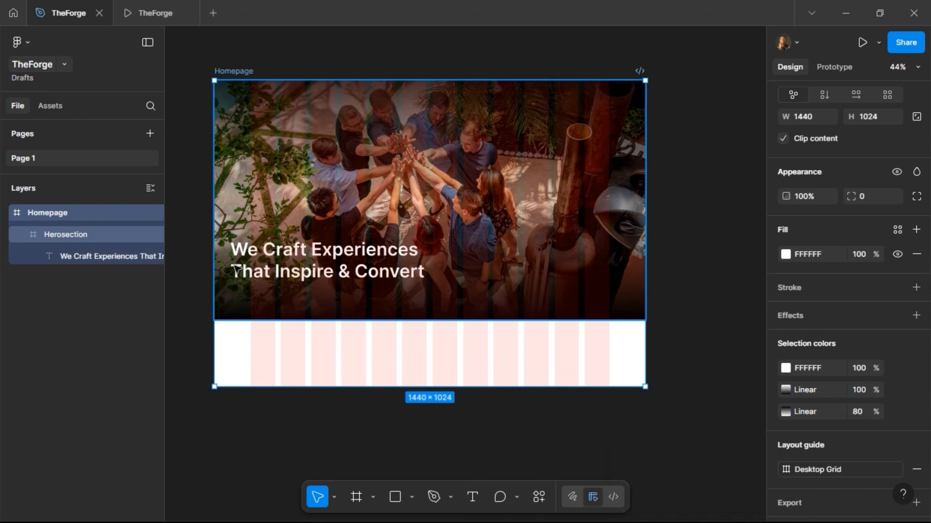
# Step: Nudge the hero heading left until it sits 50 px from the hero section's left edge
pyautogui.click(254, 261)
pyautogui.click(256, 257)
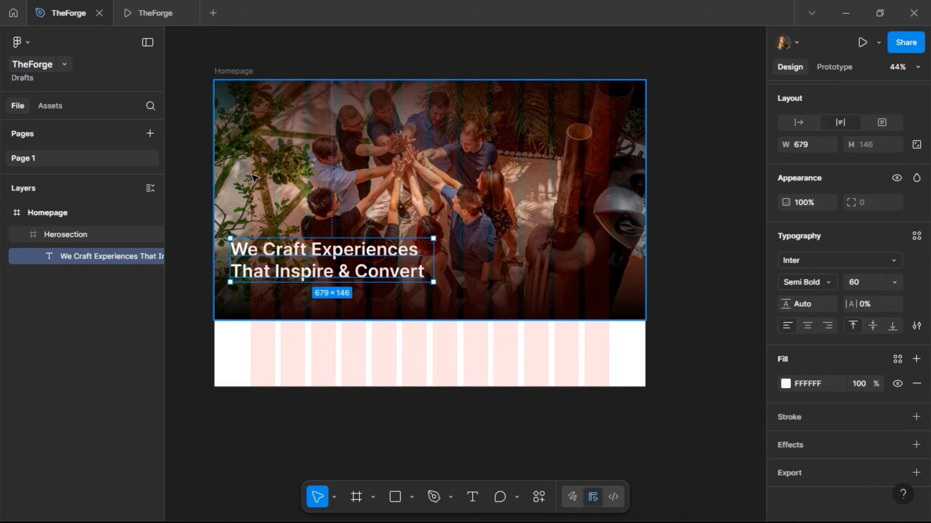
pyautogui.press('alt')
pyautogui.press('Left')
pyautogui.press('alt')
pyautogui.press('Left')
pyautogui.press('alt')
pyautogui.press('Left')
pyautogui.press('alt')
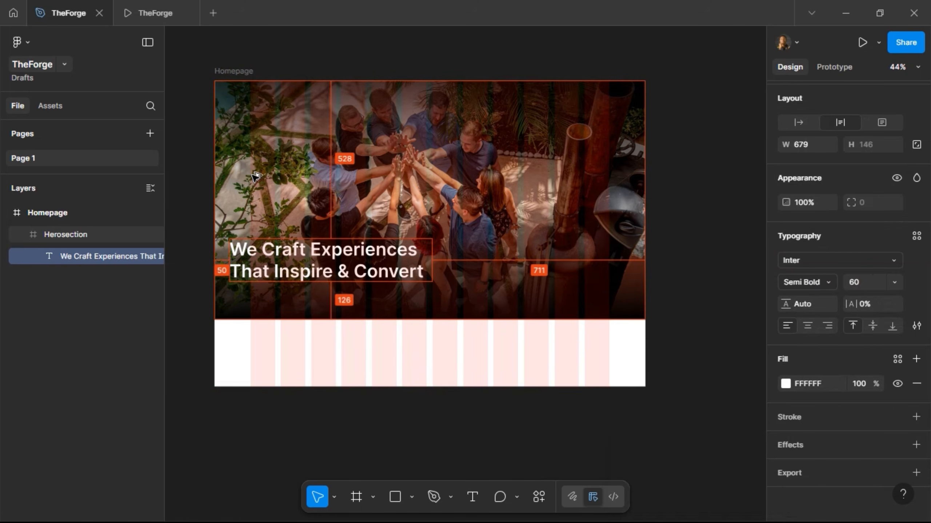
pyautogui.scroll(5, 220, 227)
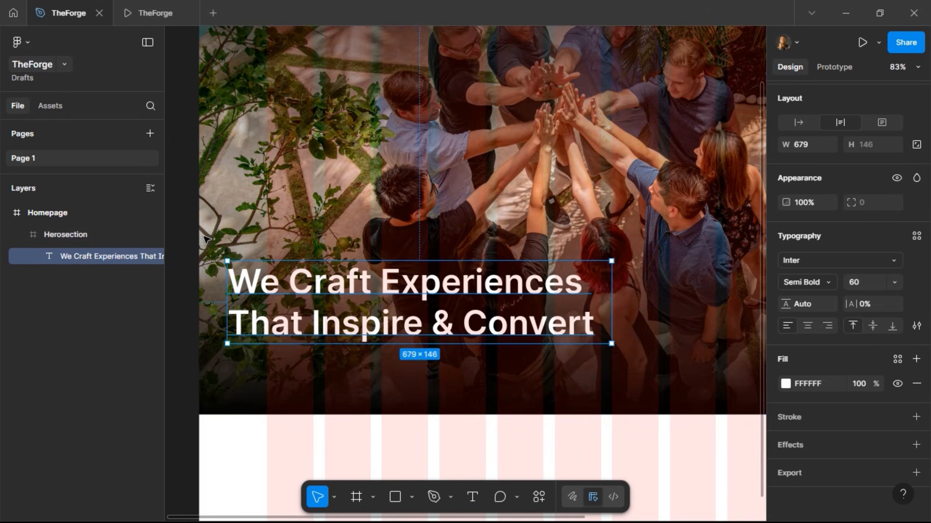
# Step: Move the hero heading right to 120 px from the hero section's left edge, aligned with the first grid column
pyautogui.press('alt')
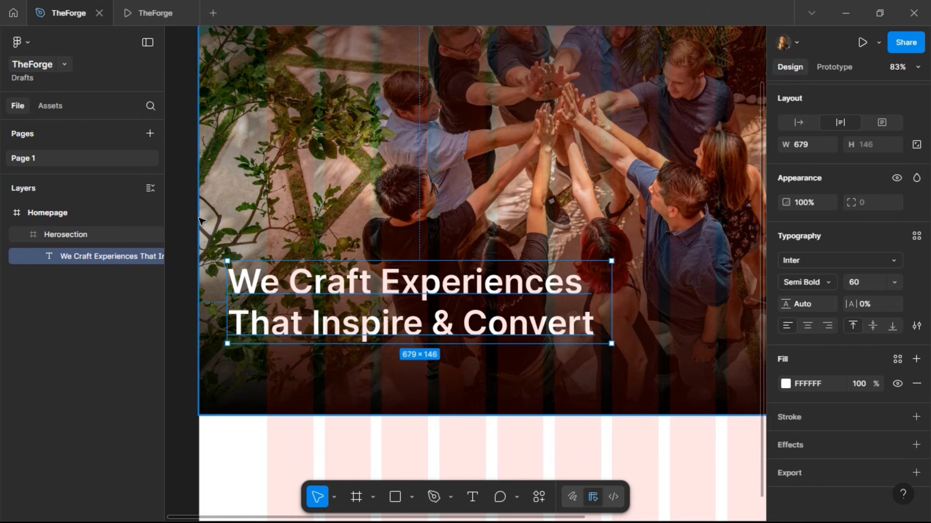
pyautogui.press('alt')
pyautogui.press('alt')
pyautogui.hotkey('shift', 'Right')
pyautogui.hotkey('shift', 'Right')
pyautogui.press('alt')
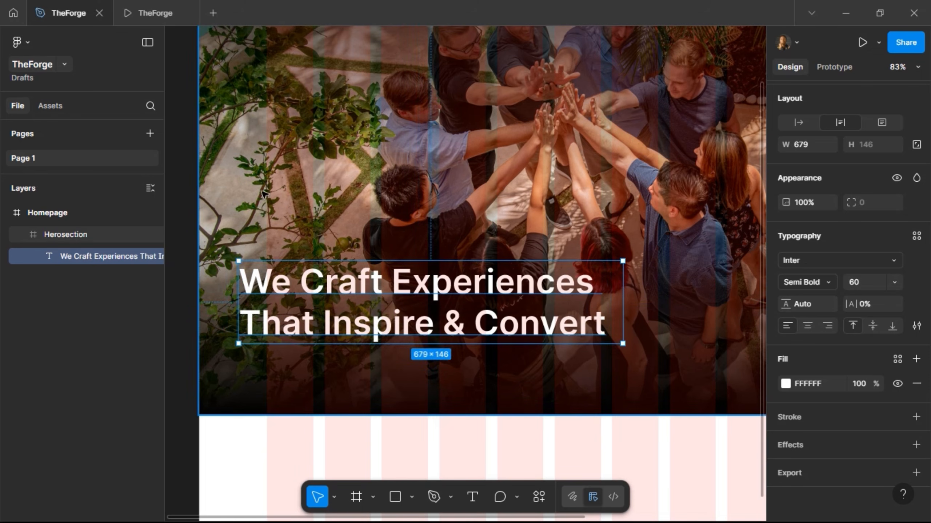
pyautogui.press('alt')
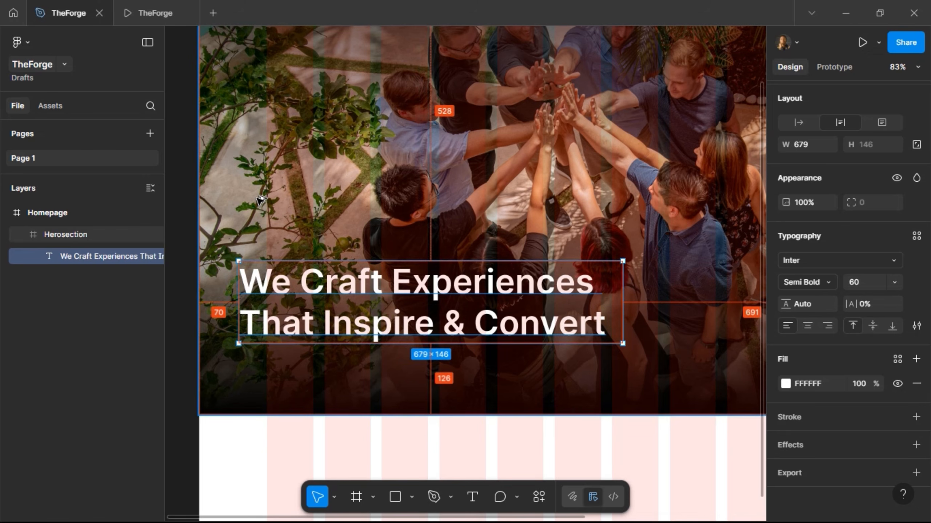
pyautogui.hotkey('shift', 'Right')
pyautogui.hotkey('shift', 'Right')
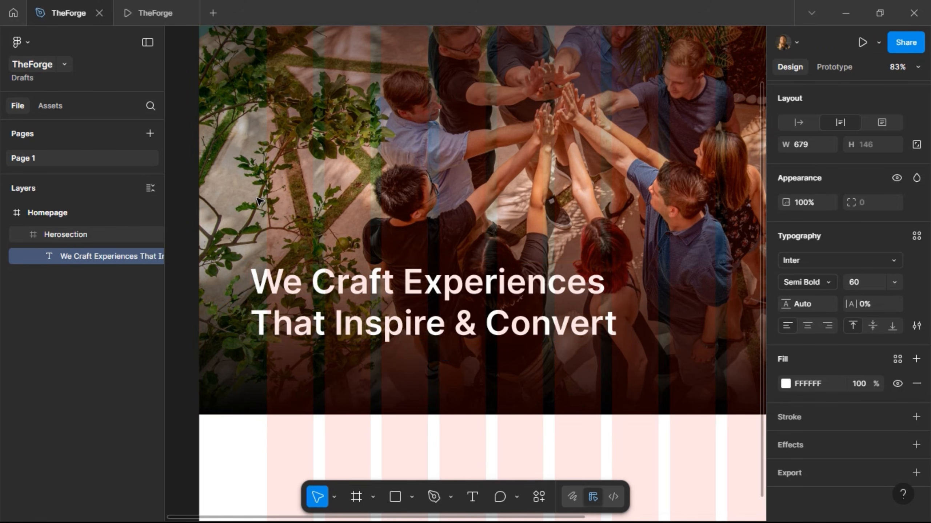
pyautogui.hotkey('shift', 'Right')
pyautogui.hotkey('shift', 'Right')
pyautogui.hotkey('shift', 'Right')
pyautogui.press('alt')
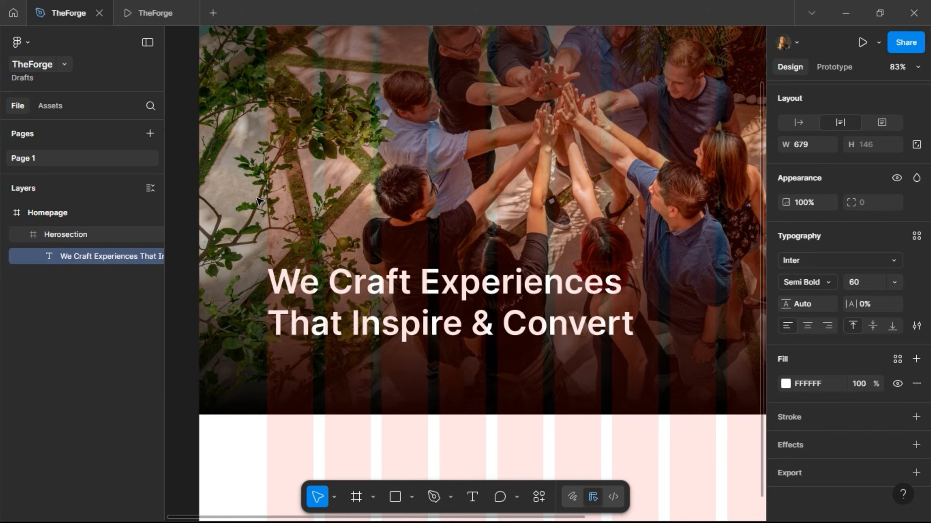
# Step: Lower the hero heading to about 80 px above the hero section's bottom edge
pyautogui.press('Down')
pyautogui.press('Down')
pyautogui.press('Down')
pyautogui.press('Down')
pyautogui.press('Down')
pyautogui.press('Down')
pyautogui.press('Down')
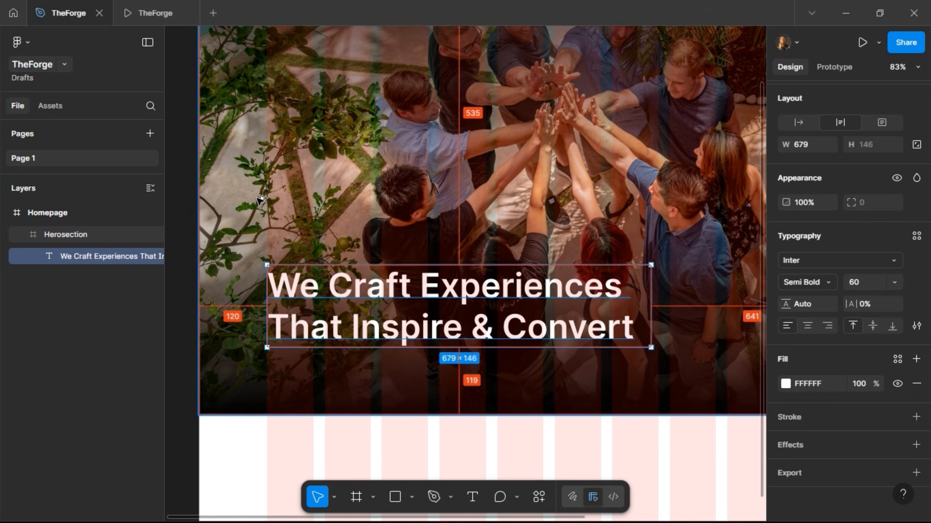
pyautogui.press('Up')
pyautogui.hotkey('shift', 'Down')
pyautogui.hotkey('shift', 'Down')
pyautogui.hotkey('shift', 'Down')
pyautogui.hotkey('shift', 'Down')
pyautogui.hotkey('shift', 'Down')
pyautogui.hotkey('shift', 'Down')
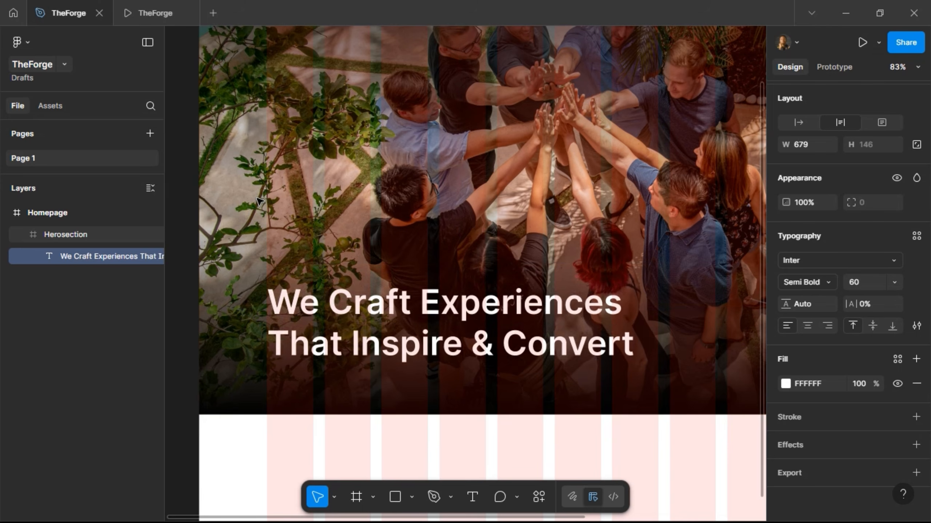
pyautogui.hotkey('shift', 'Up')
pyautogui.hotkey('shift', 'Up')
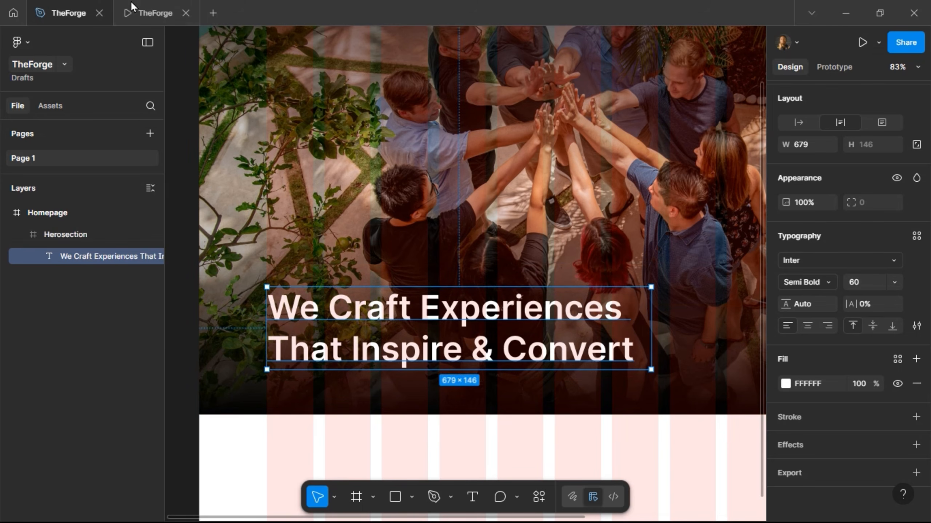
# Step: Check the heading's placement over the team photo in the prototype preview, and return to the design file
pyautogui.click(146, 12)
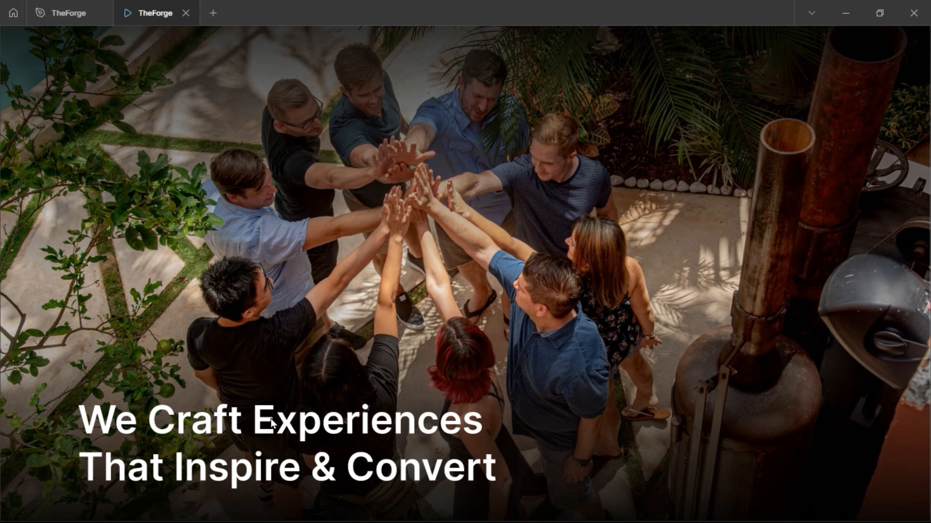
pyautogui.scroll(-3, 303, 438)
pyautogui.scroll(3, 302, 437)
pyautogui.click(69, 22)
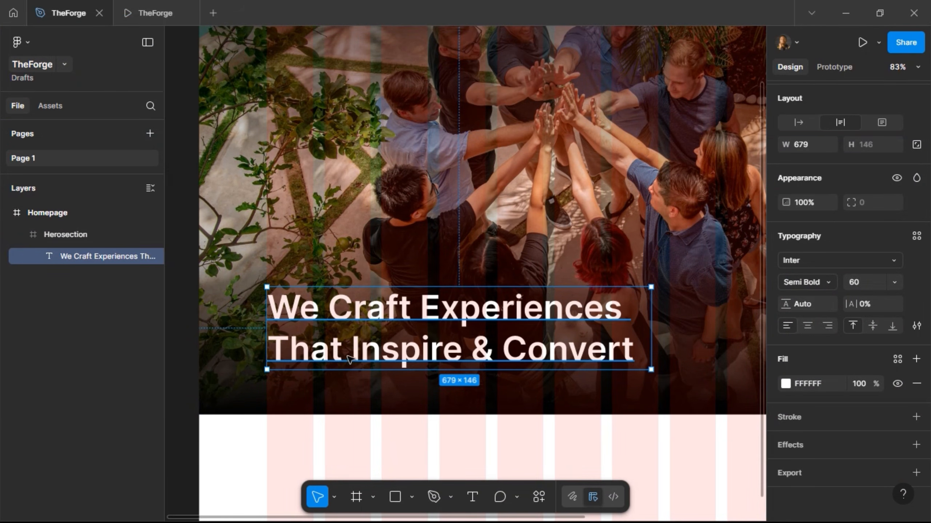
# Step: Move the hero heading down to 60 px above the hero section's bottom edge
pyautogui.scroll(-2, 294, 367)
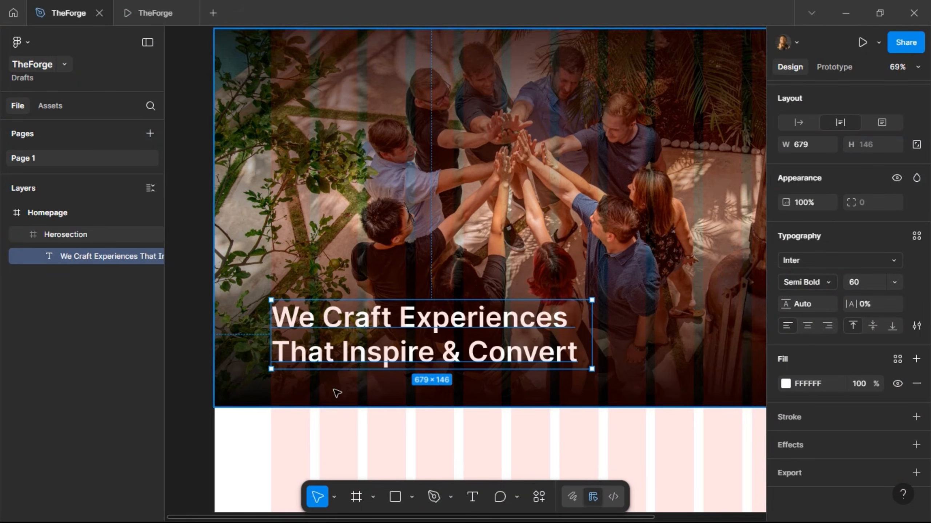
pyautogui.hotkey('shift', 'Down')
pyautogui.hotkey('shift', 'Down')
pyautogui.press('alt')
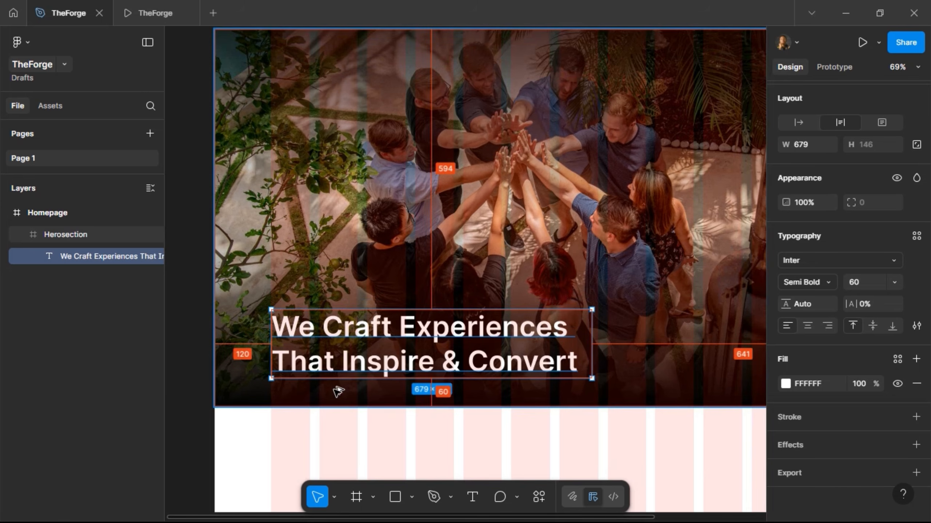
# Step: Review the lowered heading in the prototype preview and go back to the design file
pyautogui.click(131, 19)
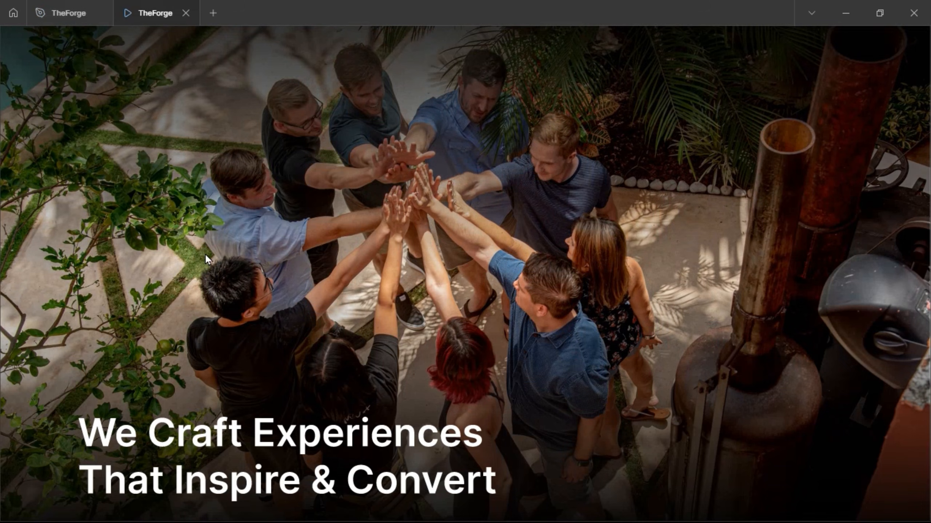
pyautogui.moveTo(60, 20)
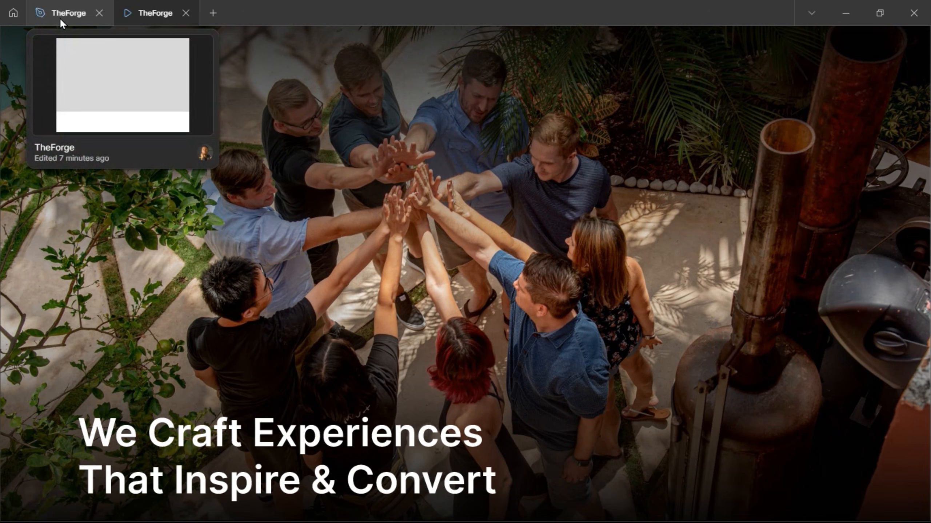
pyautogui.click(60, 18)
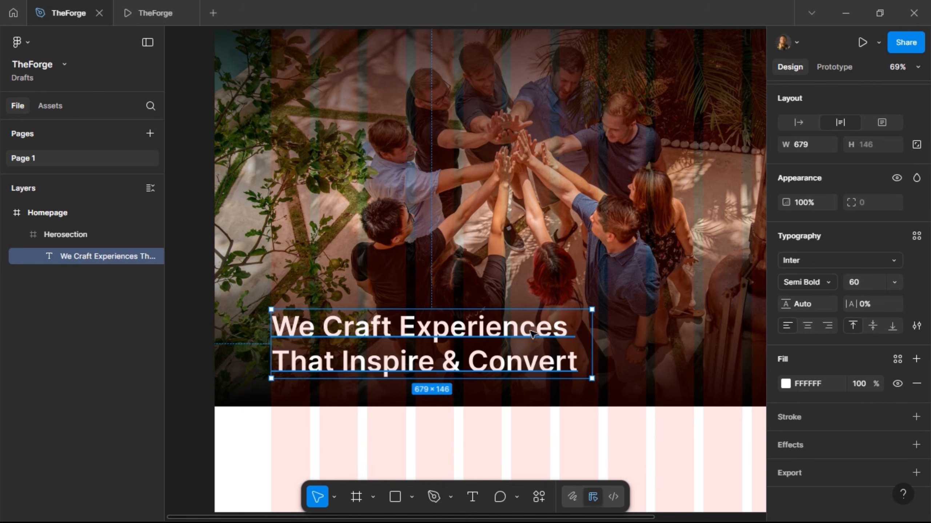
# Step: Add a text layer reading "BOOK A CALL" on the empty canvas left of the Homepage frame
pyautogui.scroll(-1, 347, 410)
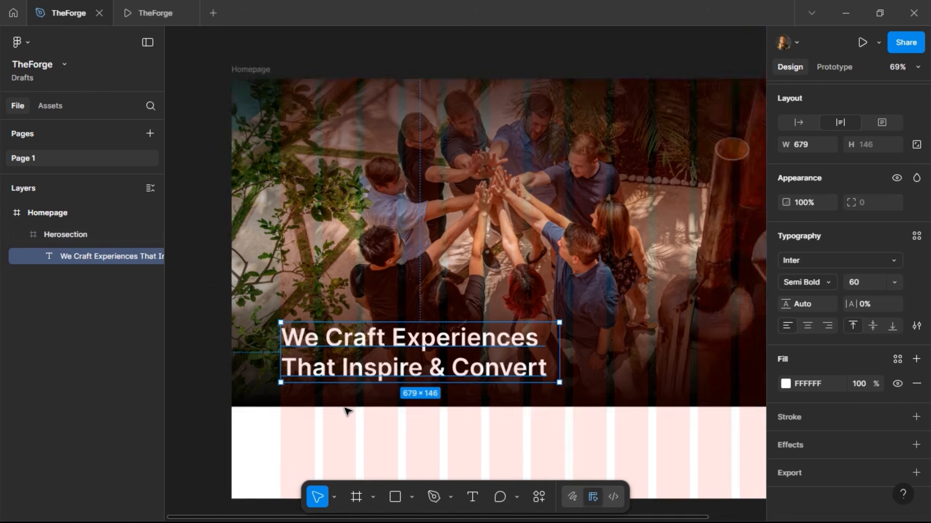
pyautogui.scroll(-2, 348, 411)
pyautogui.click(373, 141)
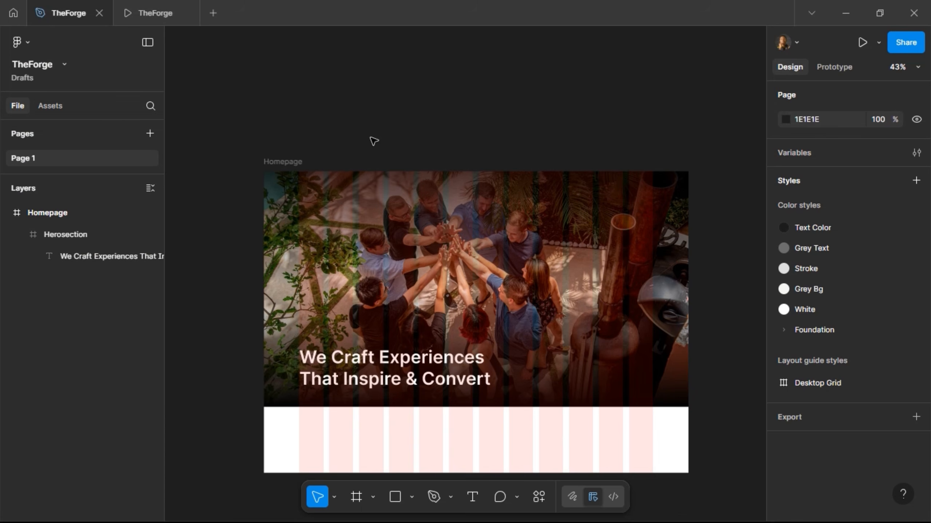
pyautogui.hscroll(-5, 373, 141)
pyautogui.scroll(-1, 318, 220)
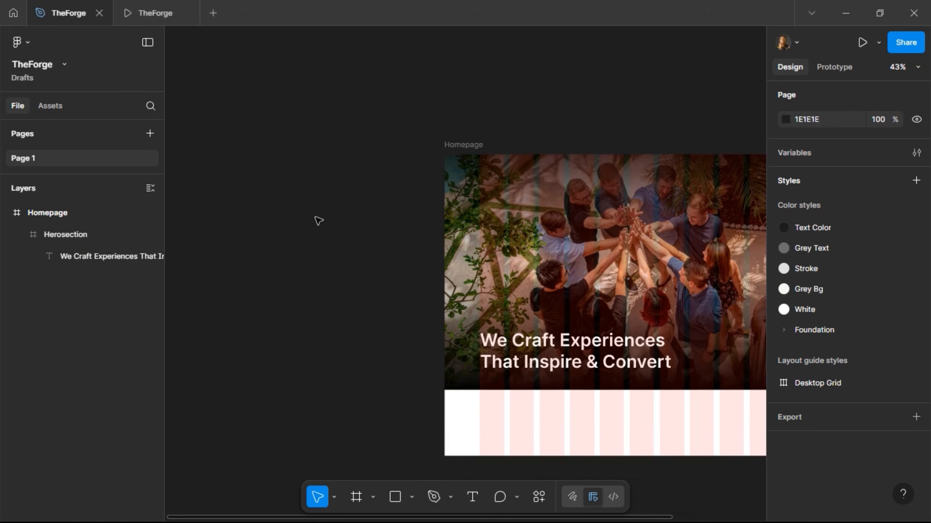
pyautogui.scroll(-5, 318, 221)
pyautogui.press('t')
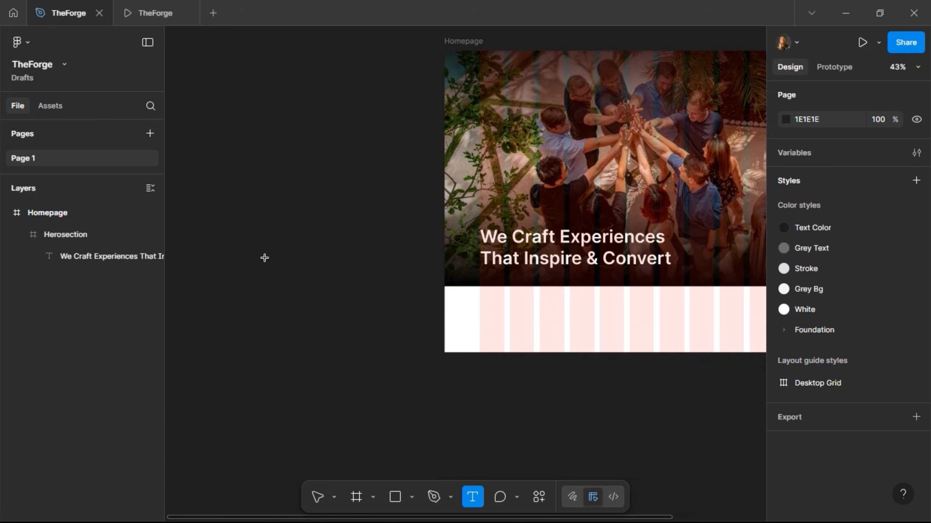
pyautogui.click(264, 258)
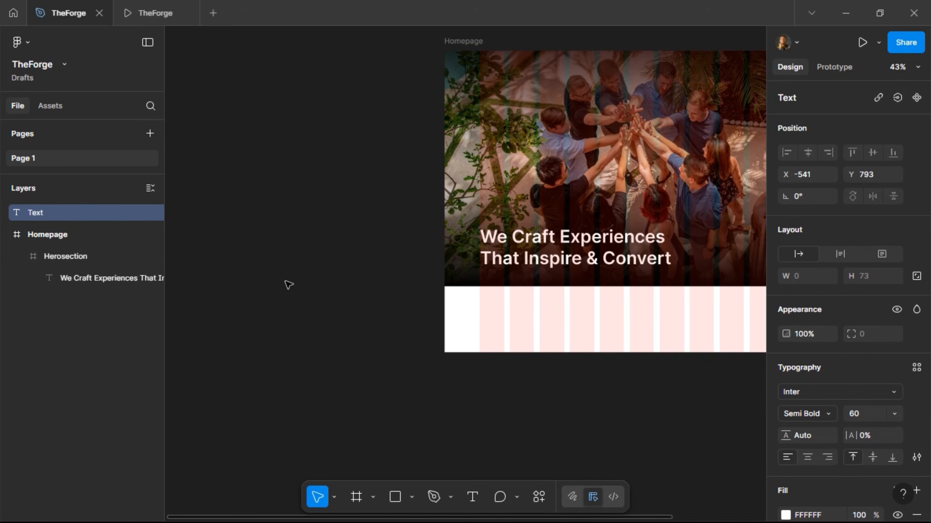
pyautogui.write('BOO')
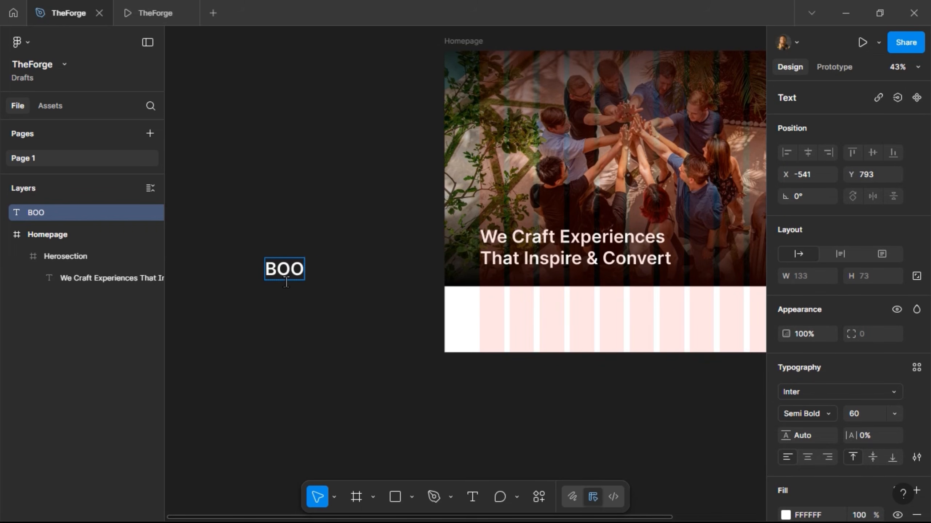
pyautogui.write('K A CALL')
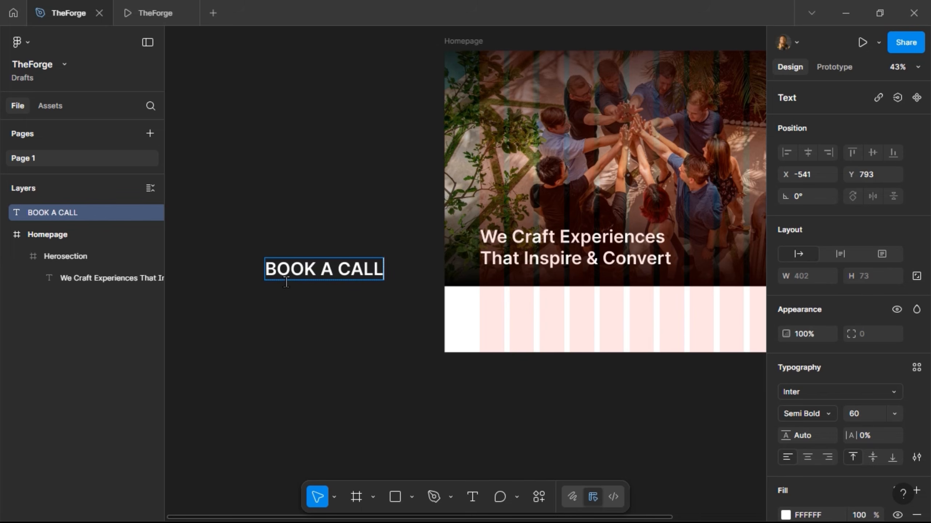
pyautogui.press('Escape')
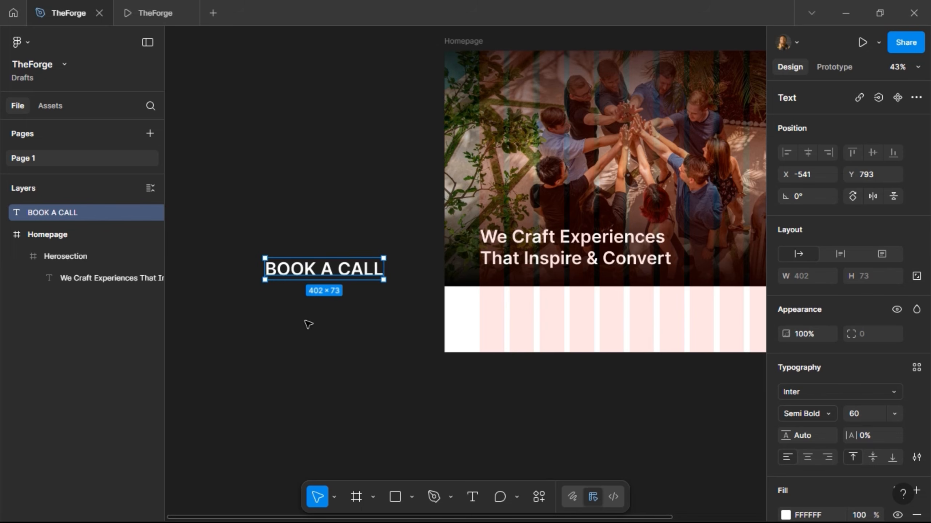
# Step: Set the "BOOK A CALL" text's font size to 16
pyautogui.click(867, 418)
pyautogui.write('16')
pyautogui.press('Return')
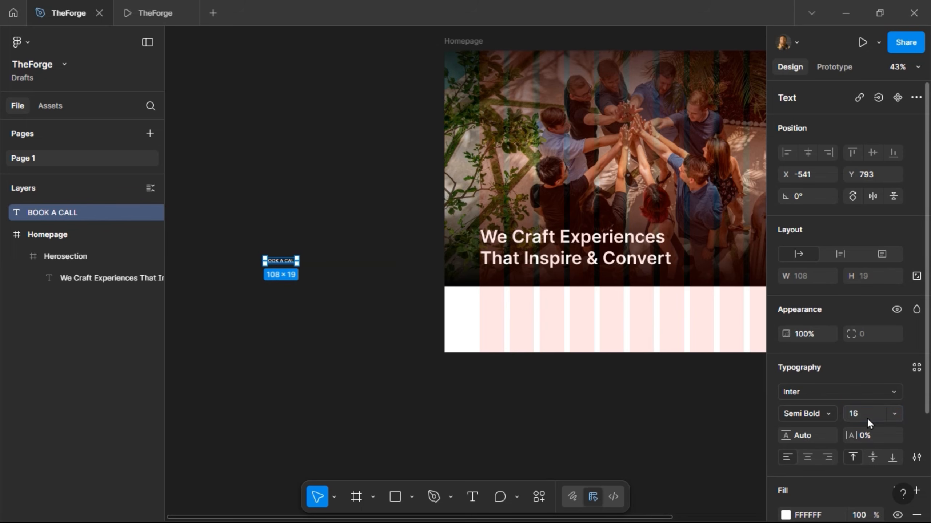
# Step: Wrap the "BOOK A CALL" text in an auto layout frame and rename the frame CTA
pyautogui.scroll(6, 253, 262)
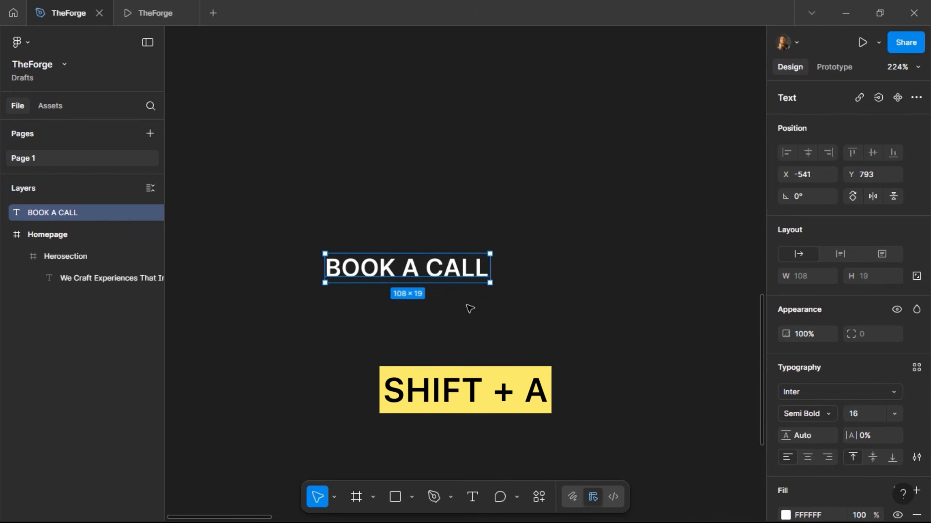
pyautogui.hotkey('shift', 'a')
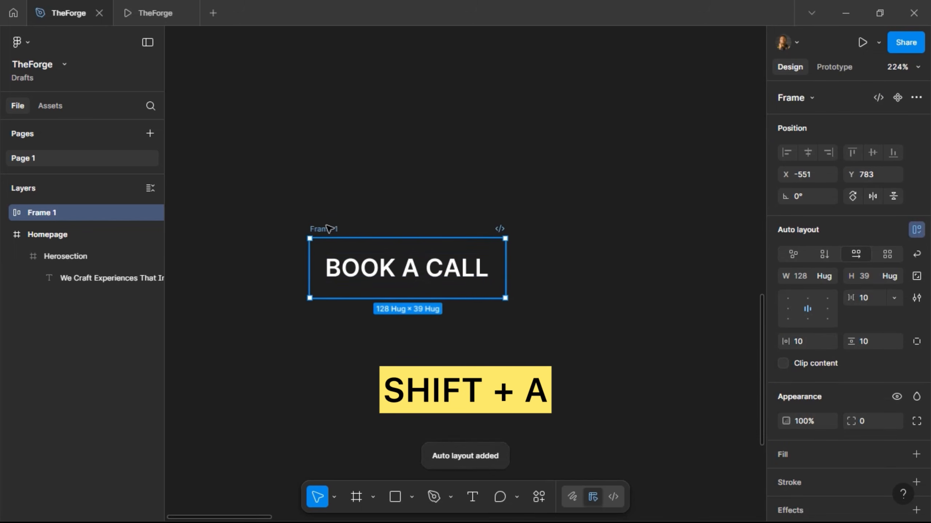
pyautogui.doubleClick(325, 230)
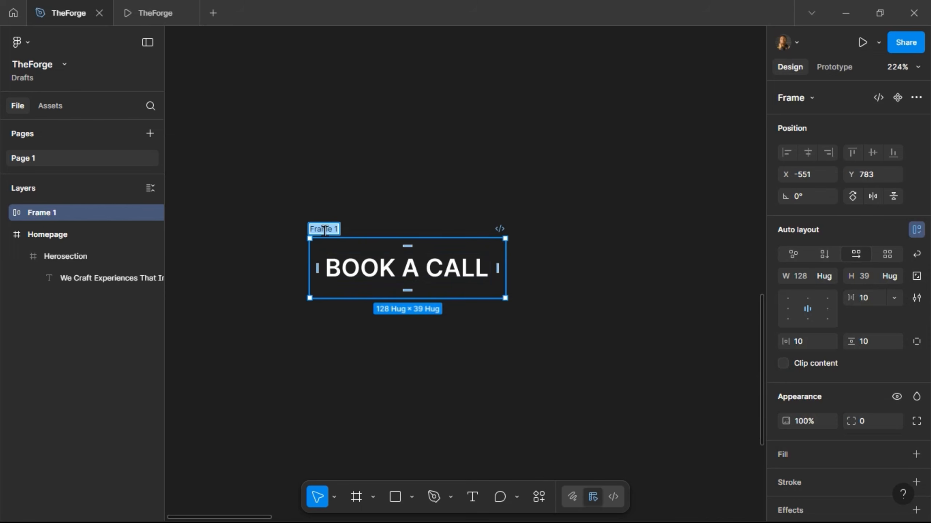
pyautogui.write('CTA')
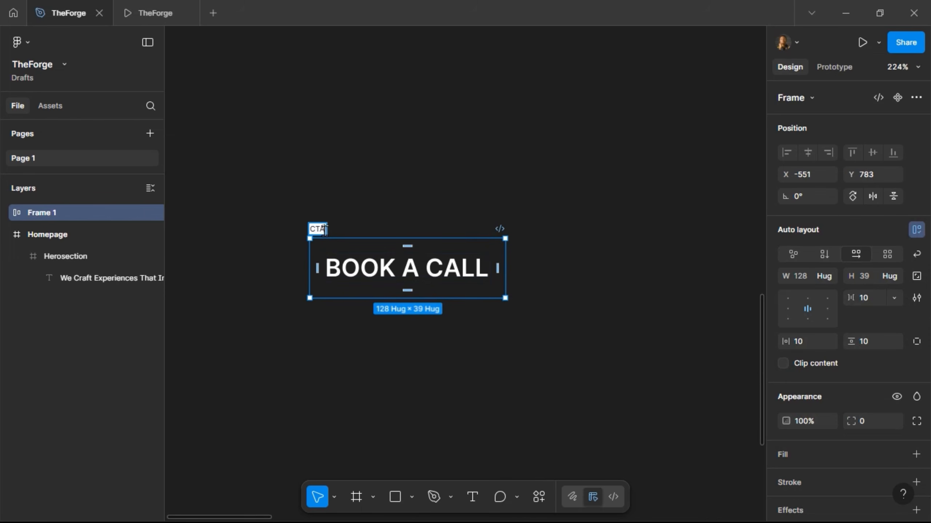
pyautogui.press('Return')
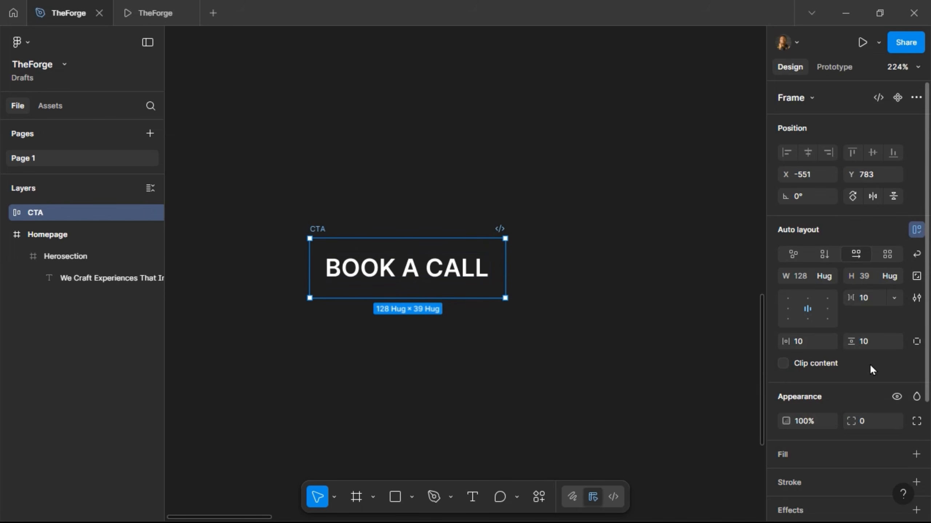
# Step: Fill the CTA frame with the primary-500 orange color style
pyautogui.scroll(-3, 870, 365)
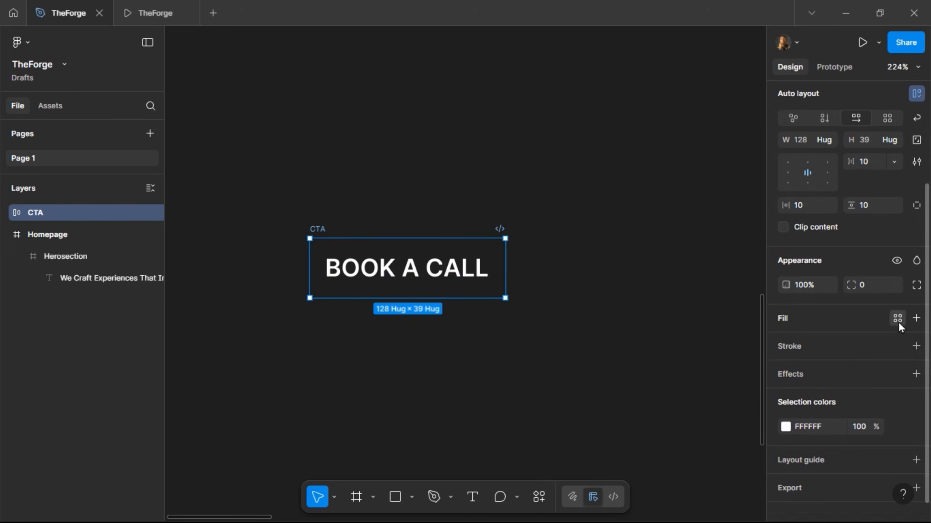
pyautogui.click(897, 319)
pyautogui.scroll(-3, 643, 437)
pyautogui.scroll(-1, 641, 445)
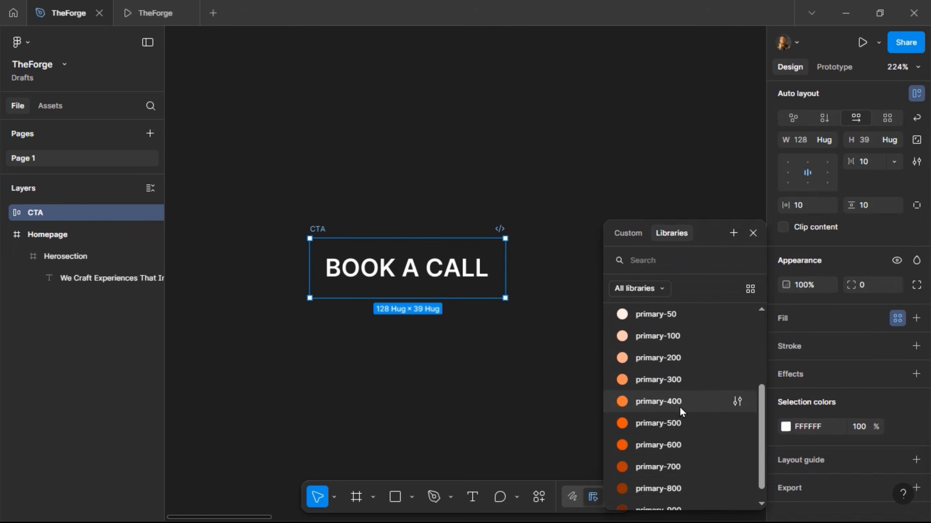
pyautogui.click(674, 426)
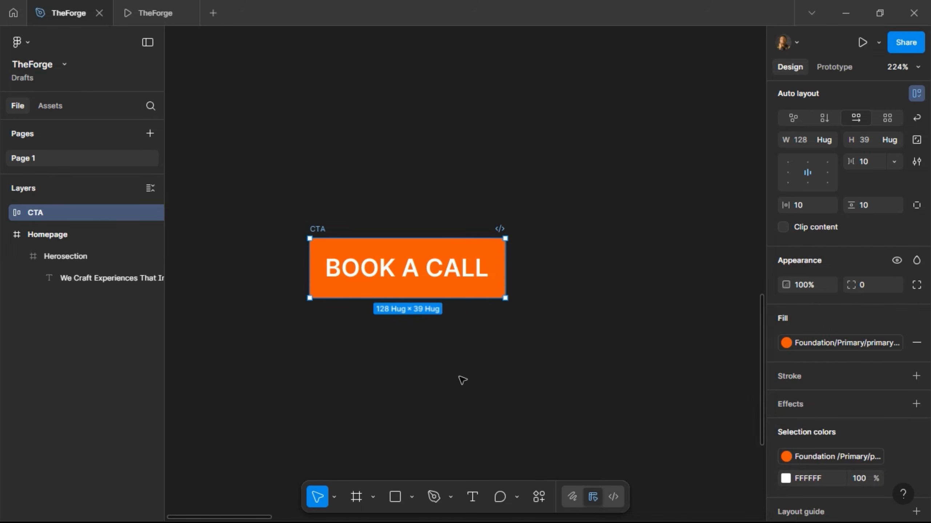
# Step: Set the CTA button's corner radius to 100 and its padding to 24 horizontal and 12 vertical
pyautogui.click(869, 288)
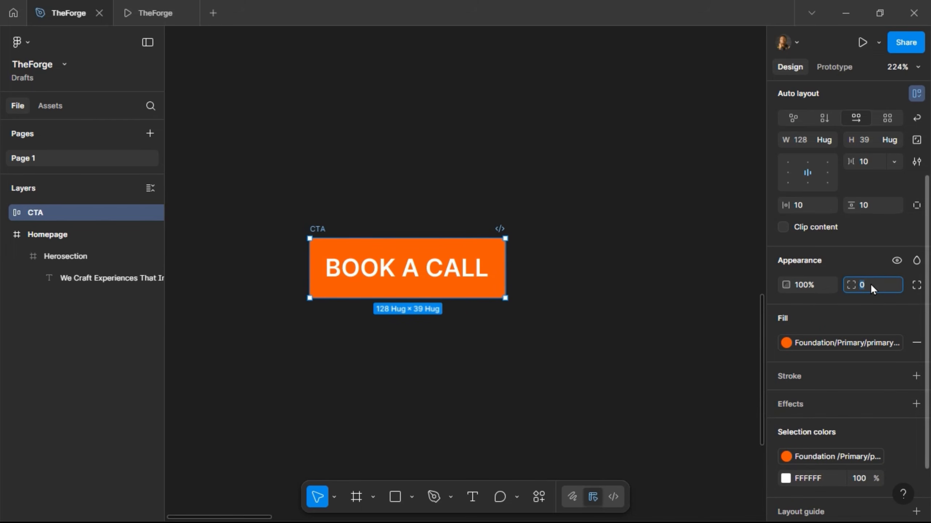
pyautogui.write('100')
pyautogui.press('Return')
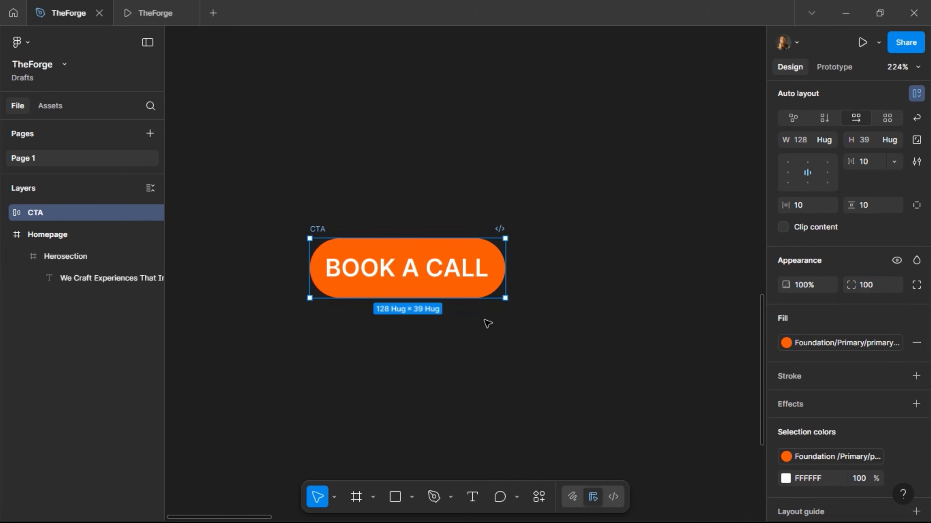
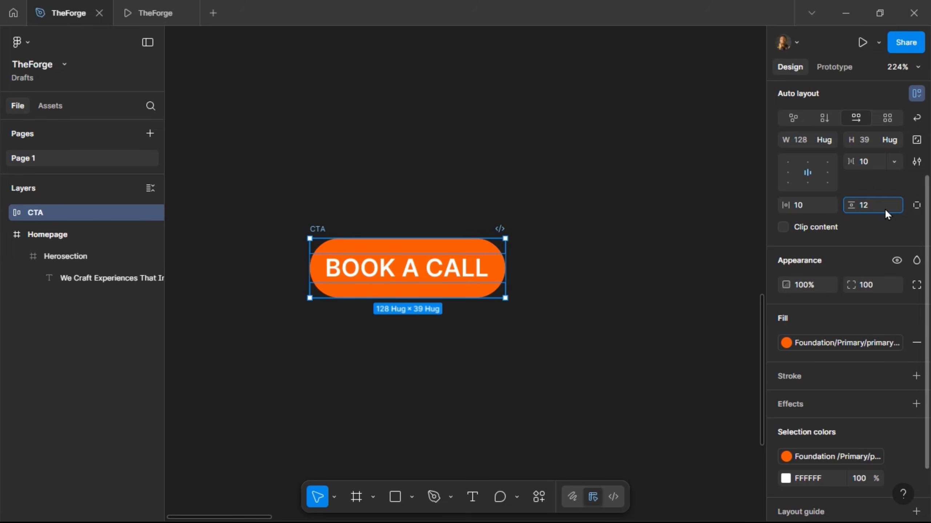
pyautogui.press('Return')
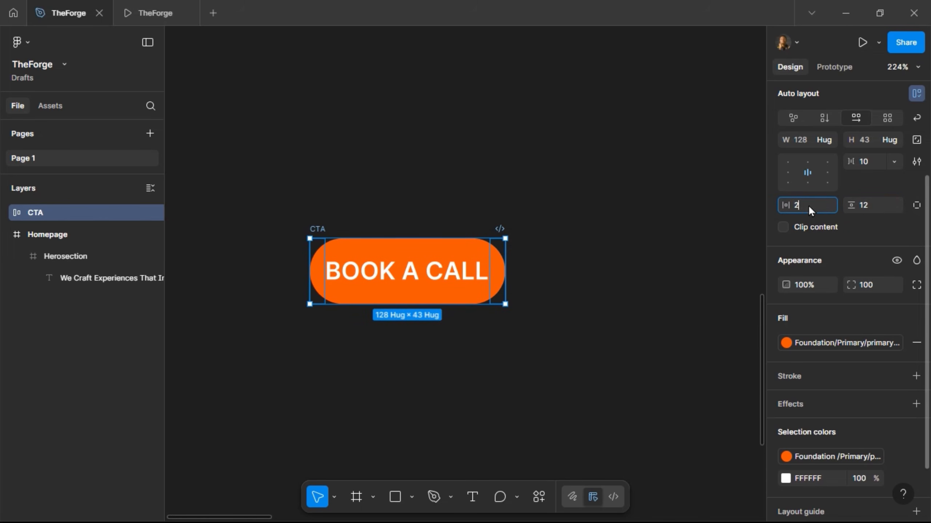
pyautogui.press('Return')
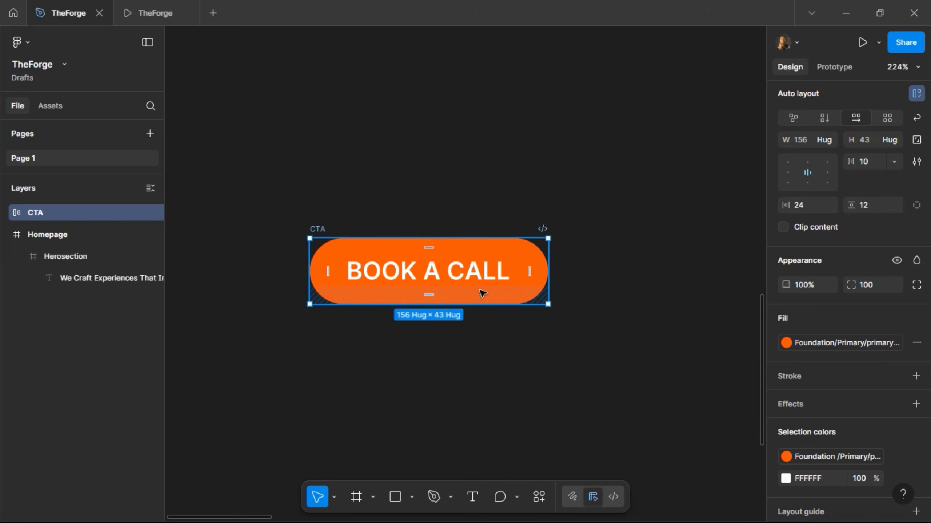
# Step: Run the Hugeicons Icon Library plugin, choose the free Stroke (Rounded) variant and search for RIGHT
pyautogui.rightClick(502, 274)
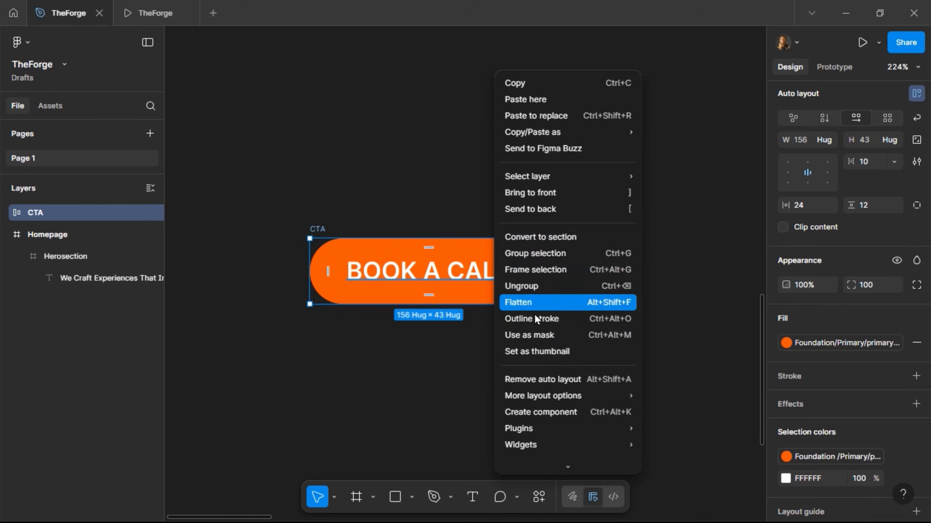
pyautogui.moveTo(551, 427)
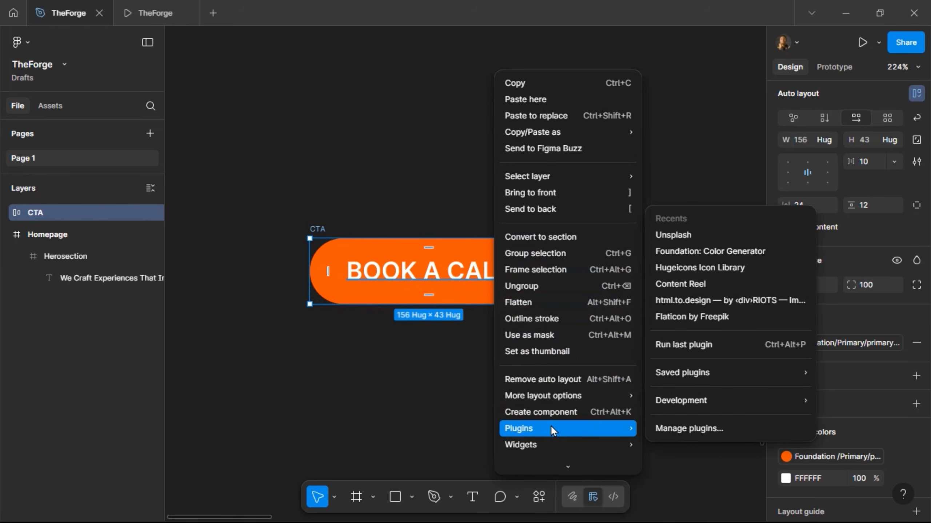
pyautogui.click(703, 267)
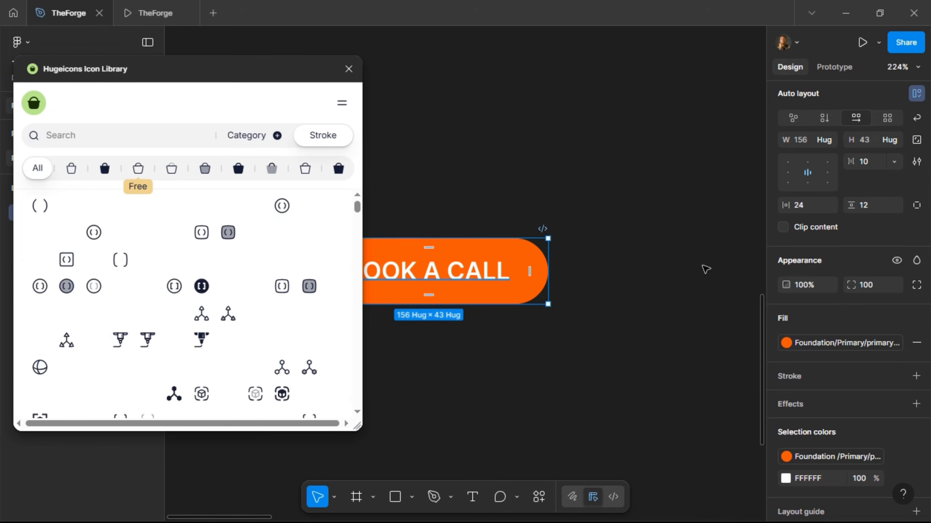
pyautogui.click(138, 169)
pyautogui.click(144, 135)
pyautogui.write('RIGHT')
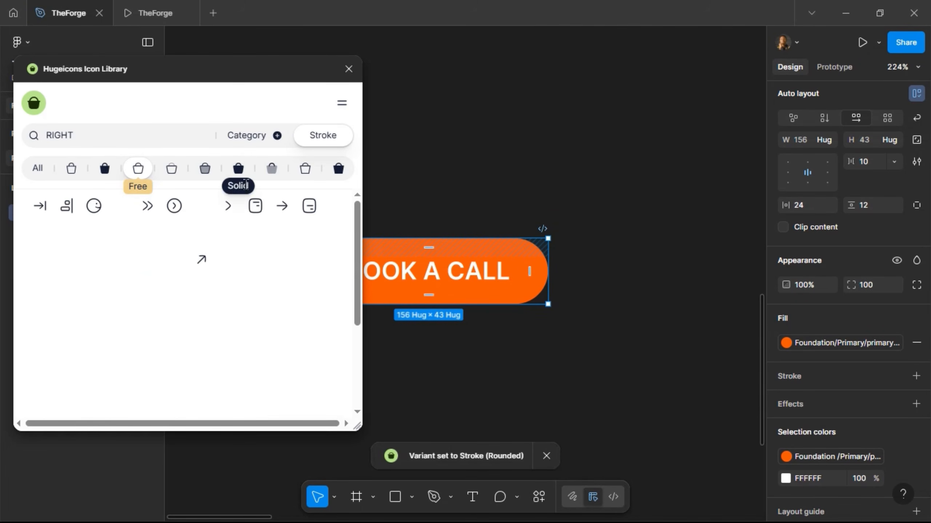
# Step: Draw a frame of about 203 × 257 around the CTA button and rename it BUTTONS
pyautogui.click(470, 154)
pyautogui.hscroll(-5, 472, 161)
pyautogui.scroll(-5, 470, 162)
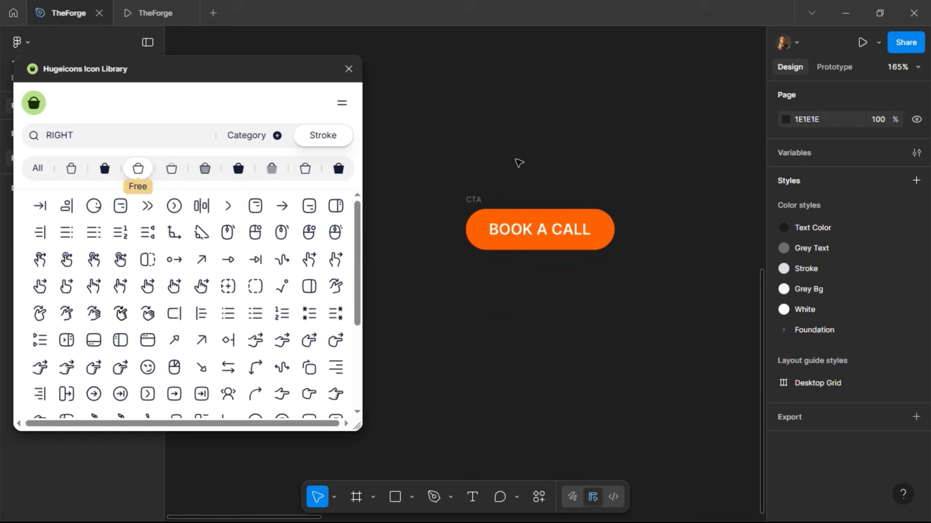
pyautogui.click(355, 497)
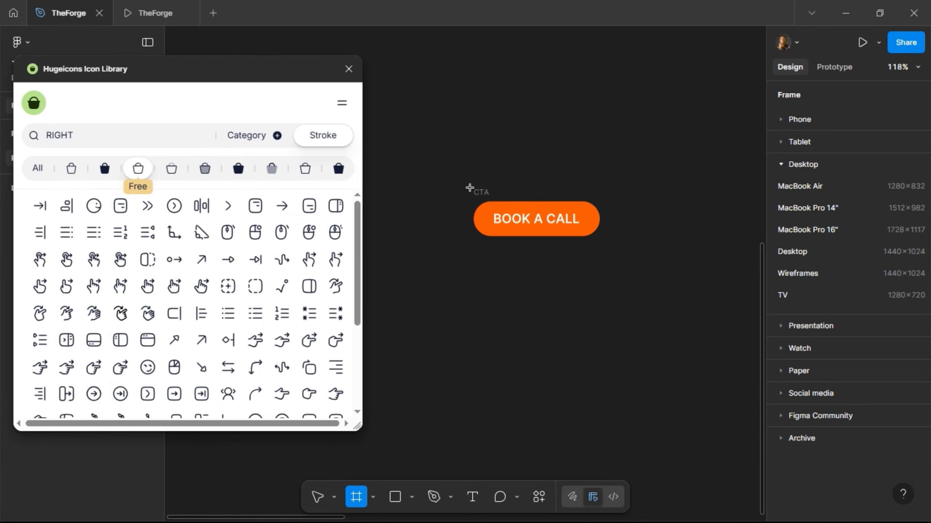
pyautogui.moveTo(456, 169); pyautogui.dragTo(619, 377)
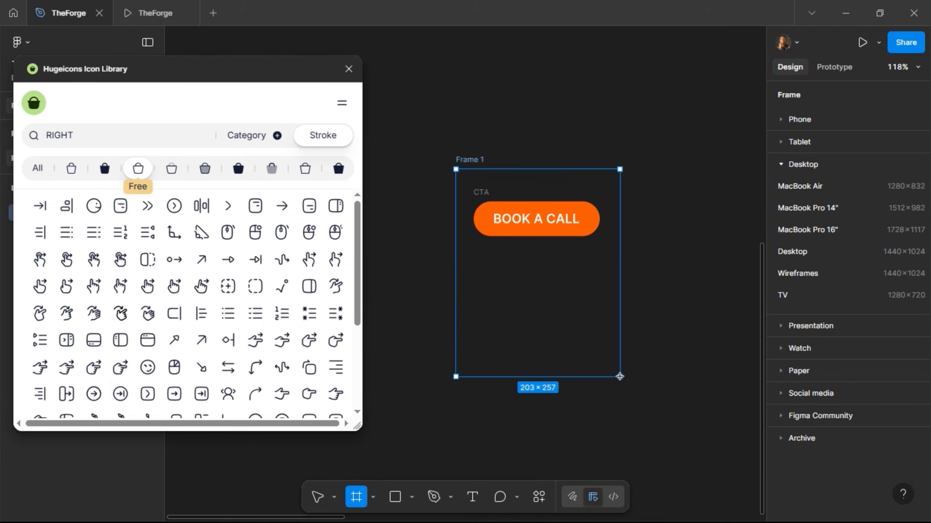
pyautogui.doubleClick(475, 159)
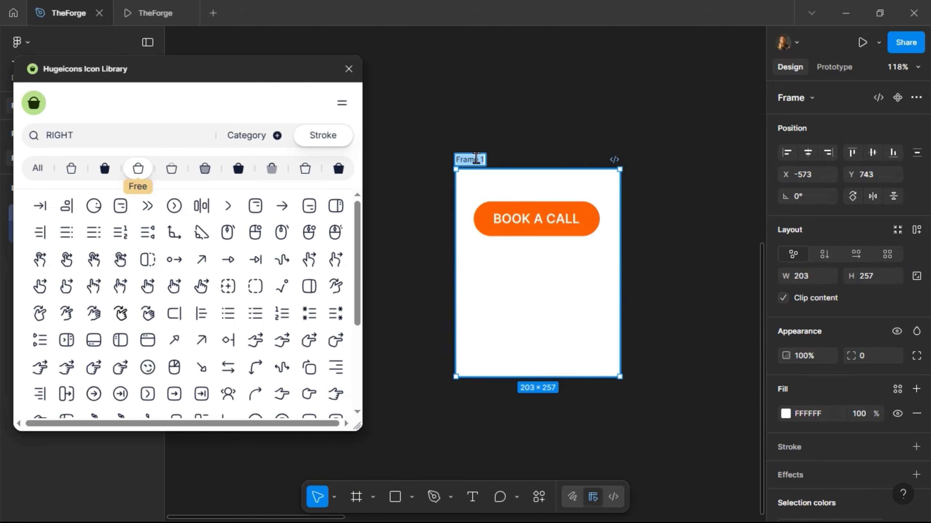
pyautogui.write('bUTTONS')
pyautogui.press('Return')
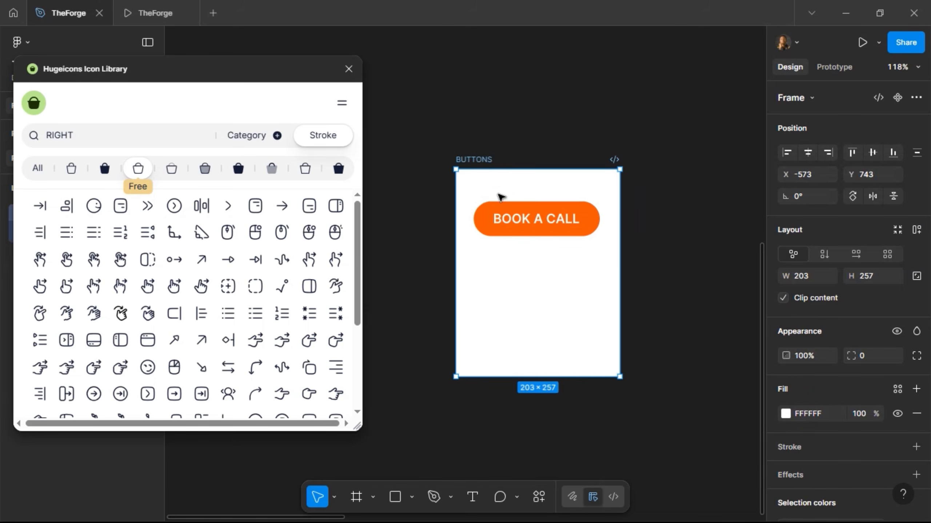
# Step: Place the CTA button at X 20, Y 20 inside the BUTTONS frame and narrow the frame to 196 wide
pyautogui.press('Return')
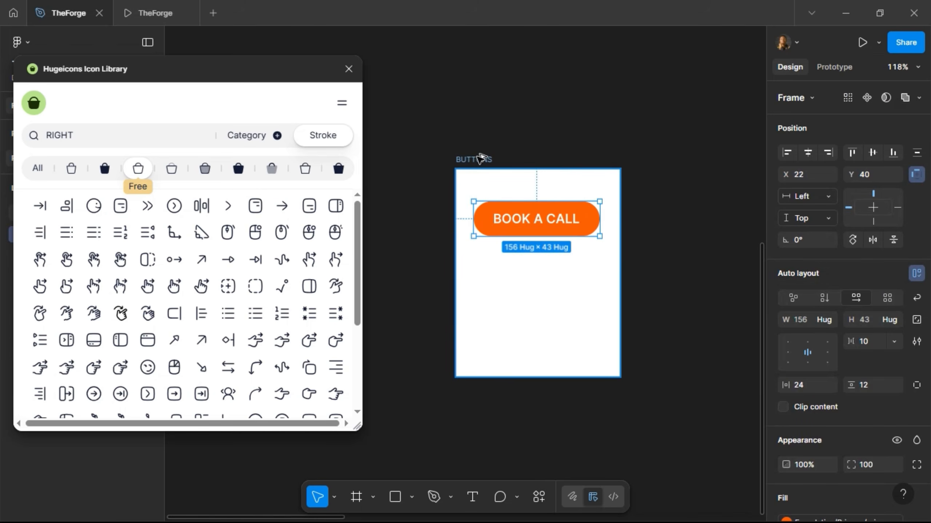
pyautogui.hotkey('shift', 'Up')
pyautogui.hotkey('shift', 'Up')
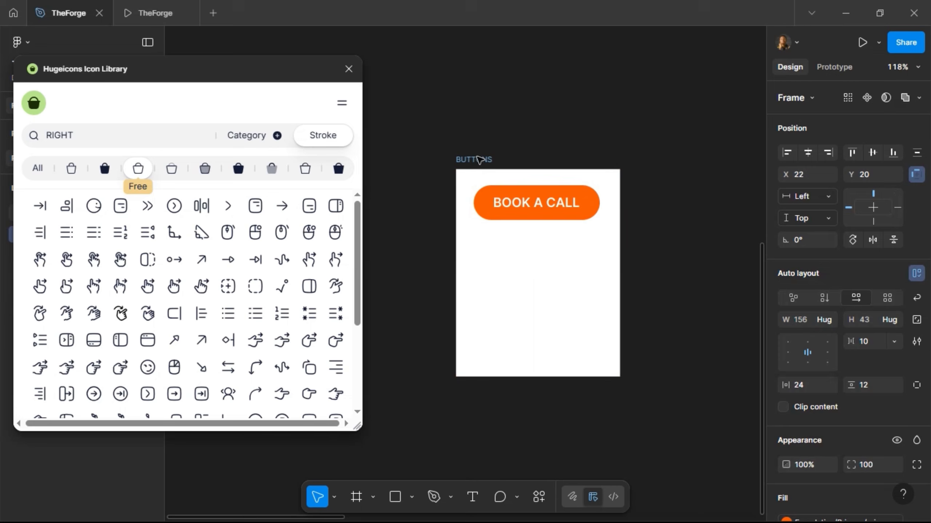
pyautogui.press('Left')
pyautogui.press('Left')
pyautogui.click(478, 158)
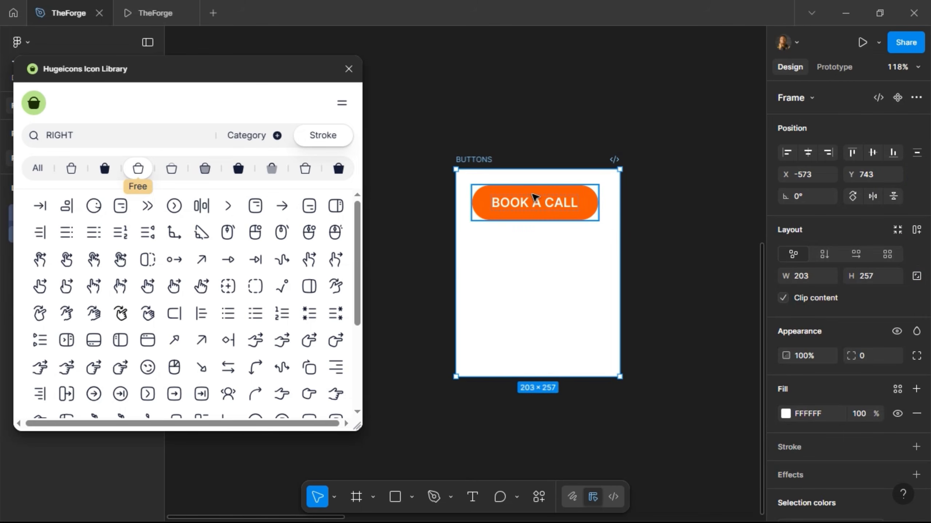
pyautogui.moveTo(619, 208); pyautogui.dragTo(614, 208)
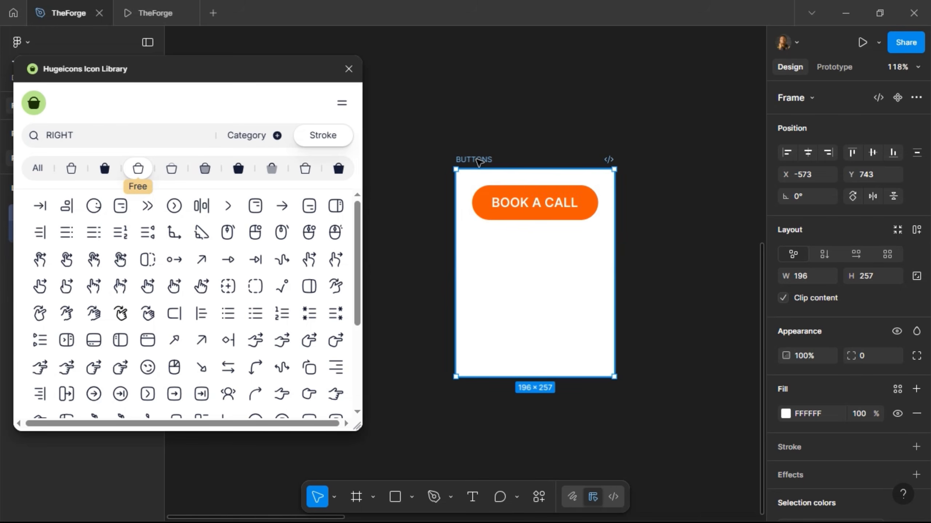
# Step: Duplicate the BUTTONS frame, rename the copy ICONS and delete the CTA button inside it
pyautogui.hotkey('ctrl', 'd')
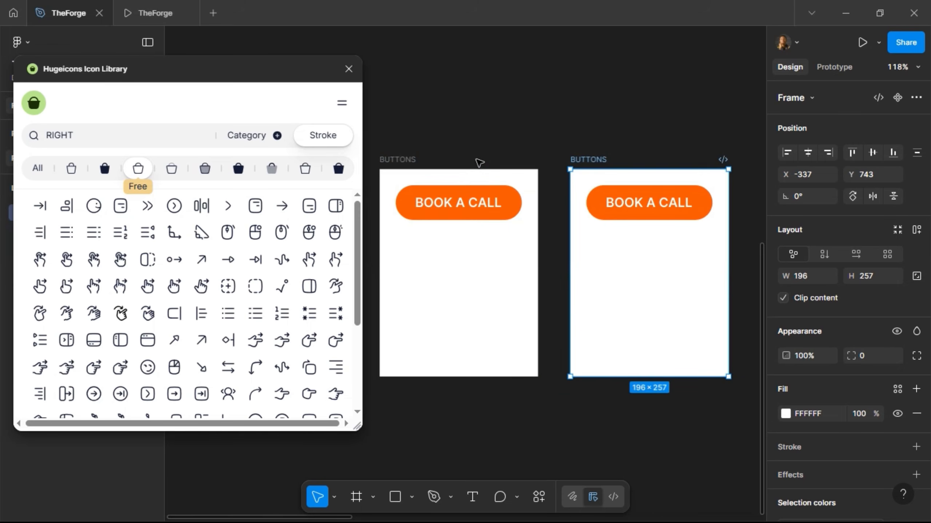
pyautogui.doubleClick(586, 159)
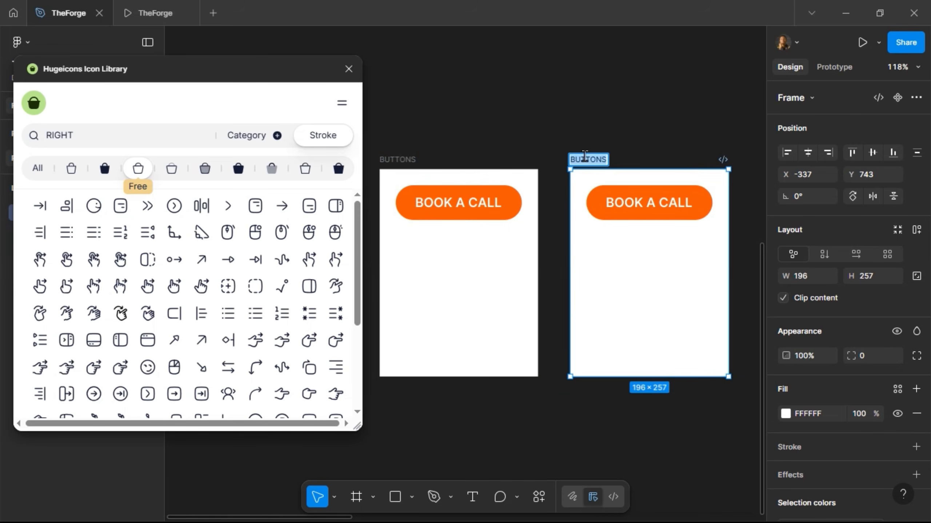
pyautogui.write('ICONS')
pyautogui.press('Return')
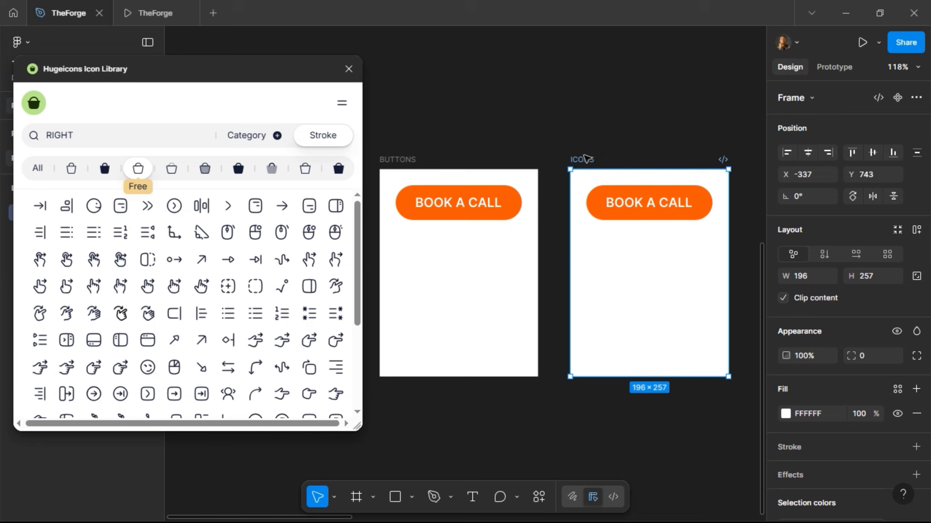
pyautogui.click(599, 201)
pyautogui.press('Delete')
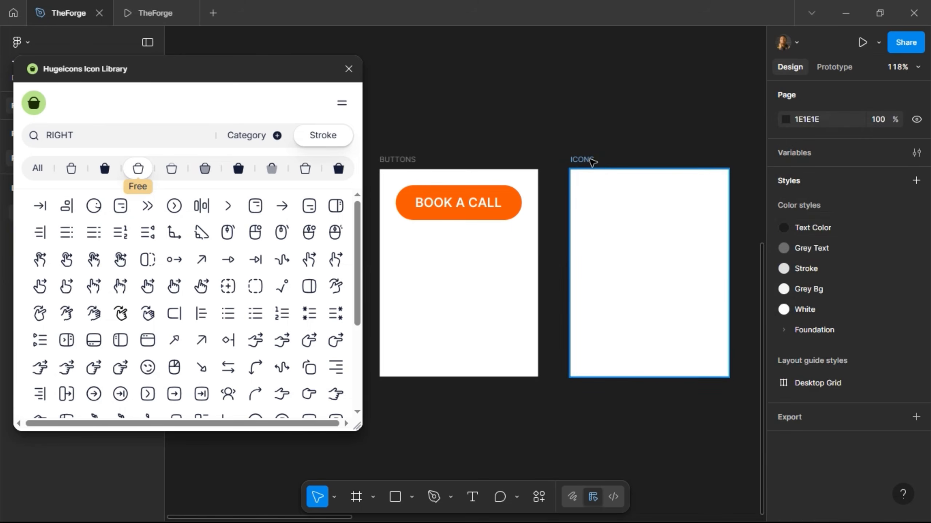
# Step: Move the ICONS frame 20 px closer to the BUTTONS frame, to X -357
pyautogui.click(585, 160)
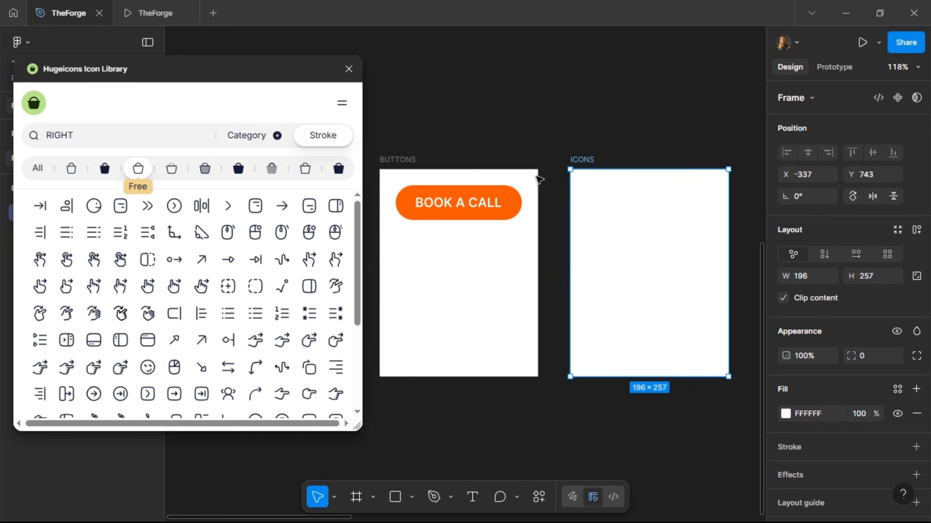
pyautogui.hotkey('shift', 'Left')
pyautogui.hotkey('shift', 'Left')
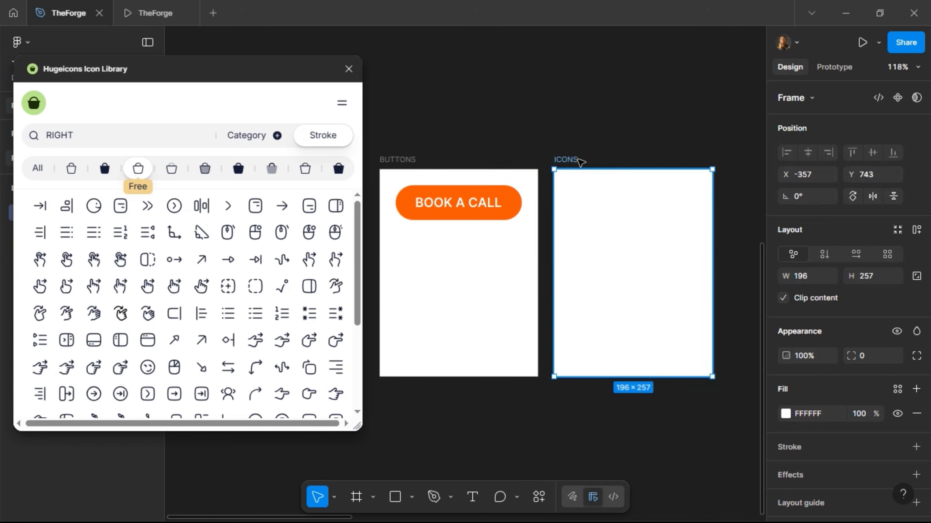
# Step: Insert the arrow-right-02 icon into the ICONS frame and position it at X 20, Y 20
pyautogui.click(283, 208)
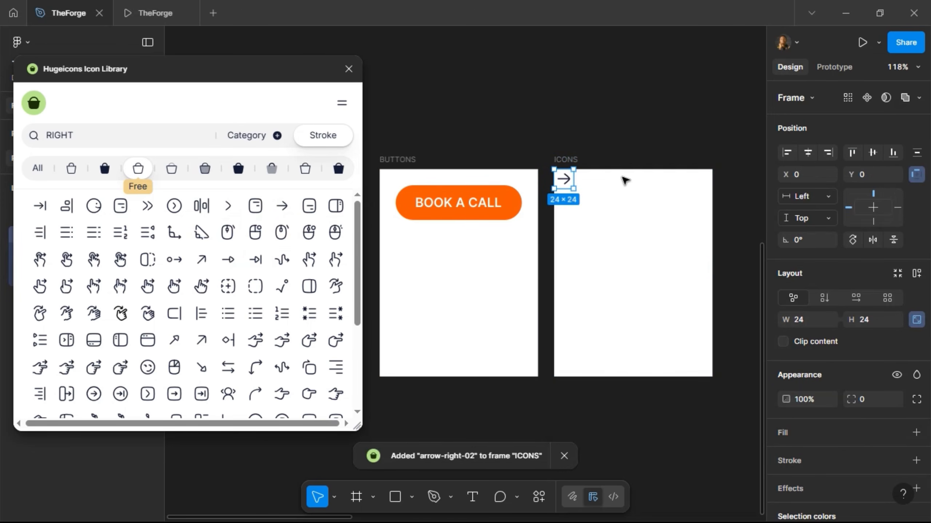
pyautogui.click(603, 187)
pyautogui.click(569, 183)
pyautogui.hotkey('shift', 'Down')
pyautogui.hotkey('shift', 'Down')
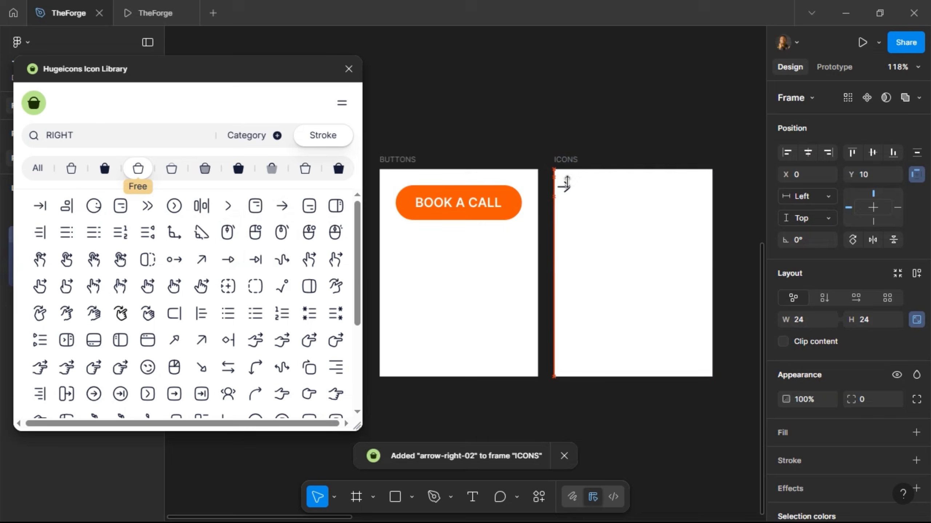
pyautogui.hotkey('shift', 'Right')
pyautogui.hotkey('shift', 'Right')
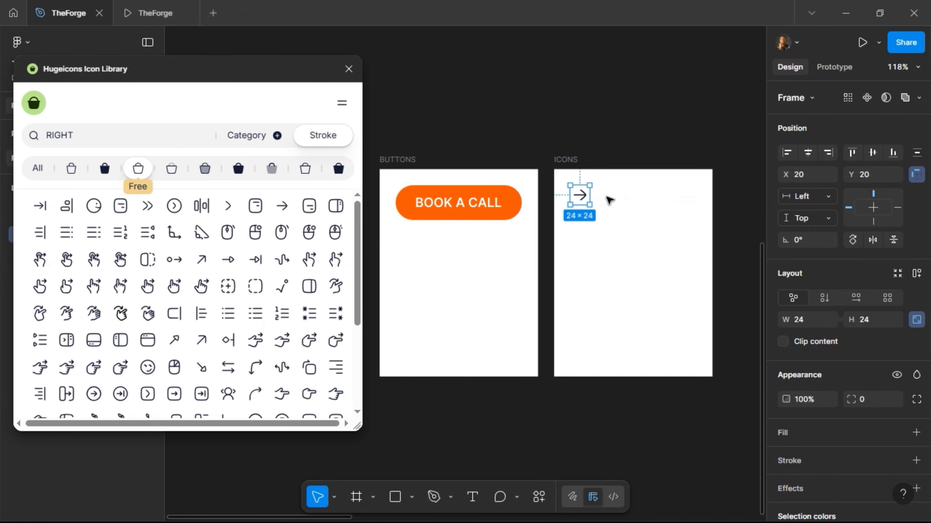
# Step: Duplicate the arrow icon to X 64 and repeat the copy twice at the same spacing to form a row of four
pyautogui.hotkey('shift', 'Right')
pyautogui.hotkey('shift', 'Right')
pyautogui.hotkey('shift', 'Right')
pyautogui.hotkey('shift', 'Right')
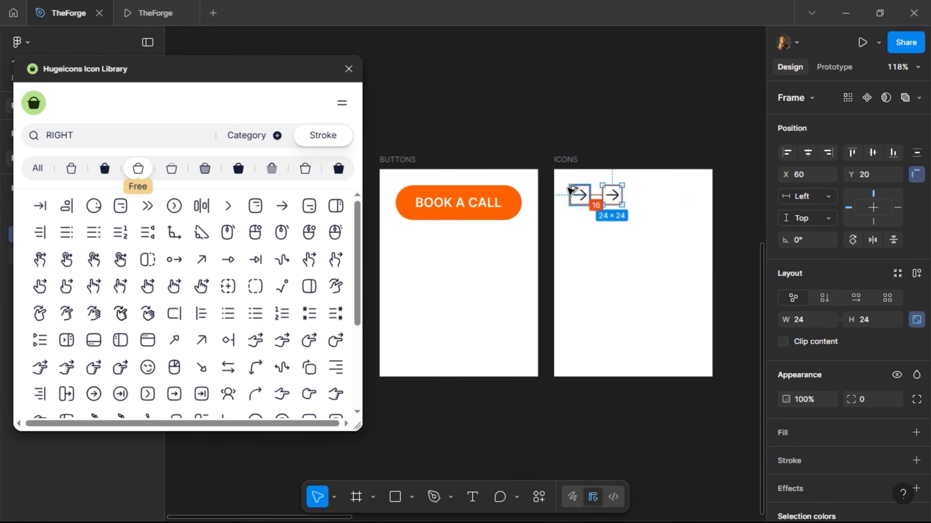
pyautogui.press('Right')
pyautogui.press('Right')
pyautogui.press('Right')
pyautogui.press('Right')
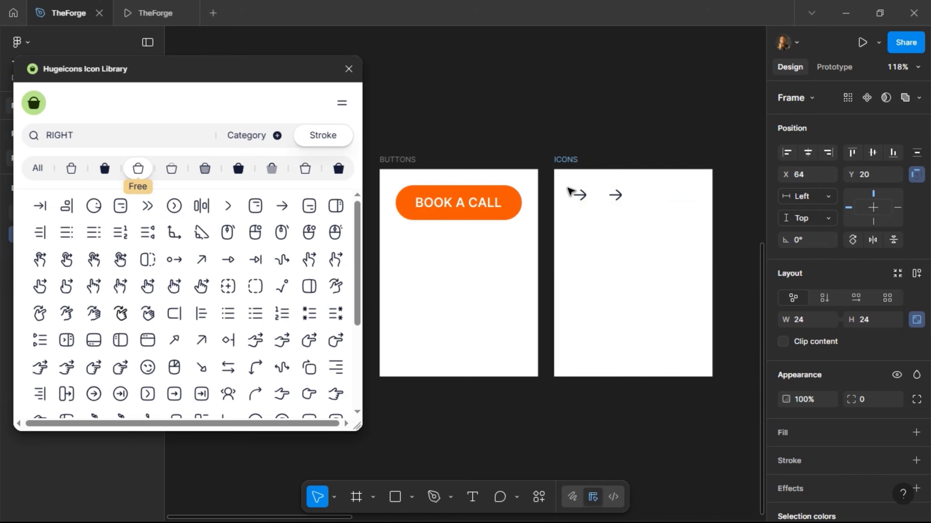
pyautogui.hotkey('ctrl', 'd')
pyautogui.hotkey('ctrl', 'd')
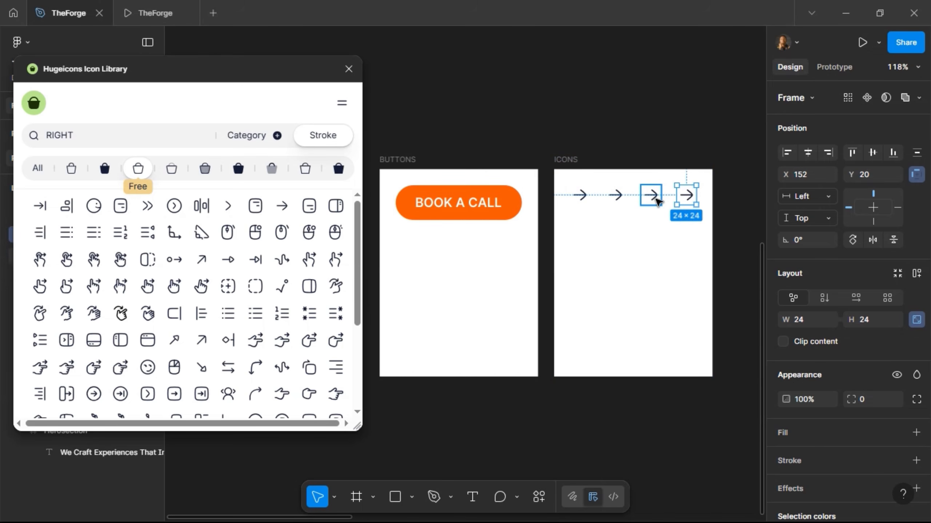
# Step: Swap the second arrow icon in the ICONS frame for arrow-right-01
pyautogui.click(615, 195)
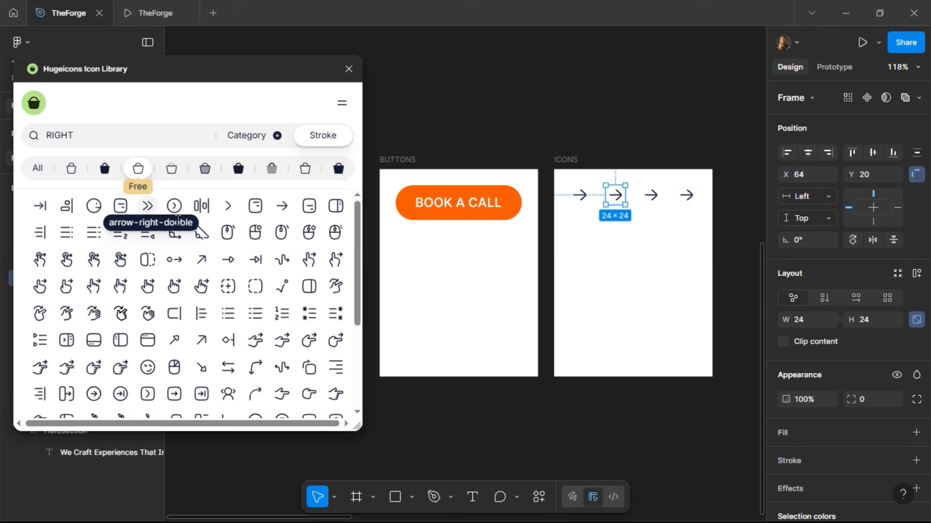
pyautogui.click(228, 208)
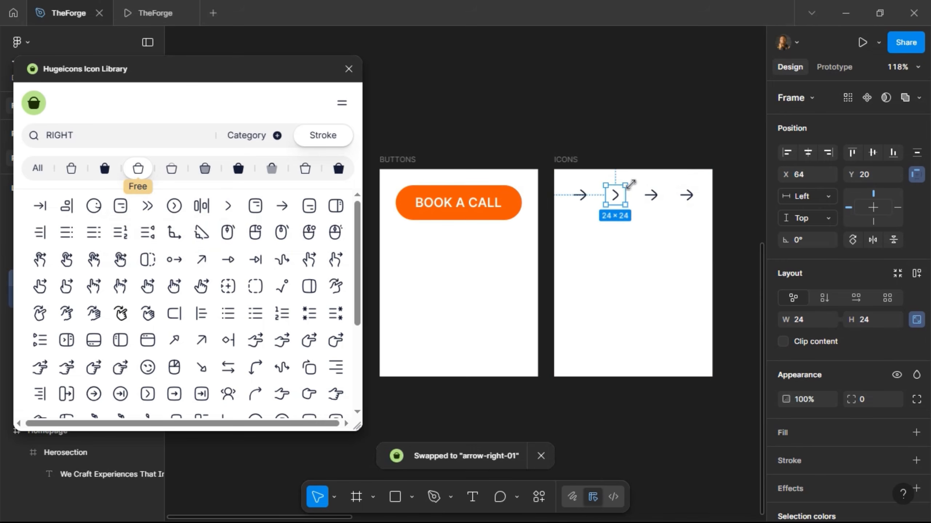
# Step: Search the icon library for LEFT and swap the third arrow in the ICONS frame for arrow-left-01
pyautogui.press('Tab')
pyautogui.click(120, 139)
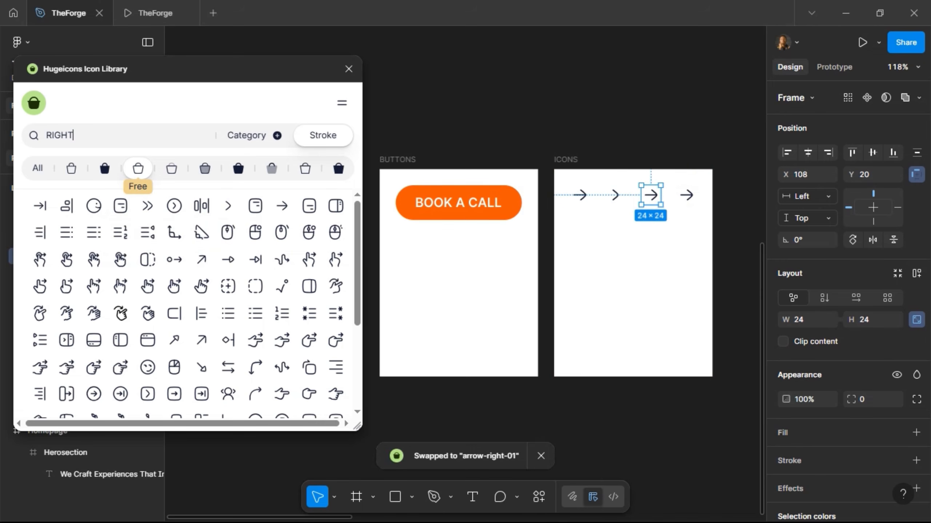
pyautogui.hotkey('ctrl', 'a')
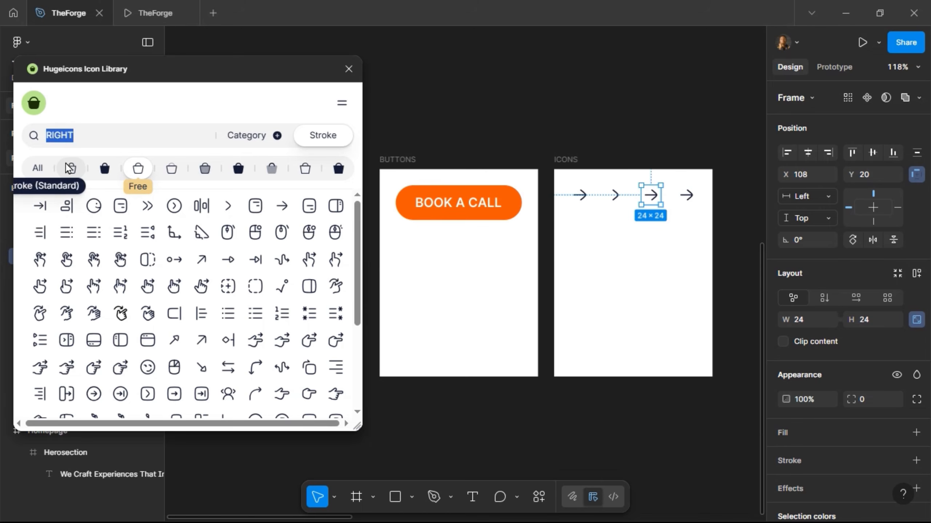
pyautogui.write('LEFT')
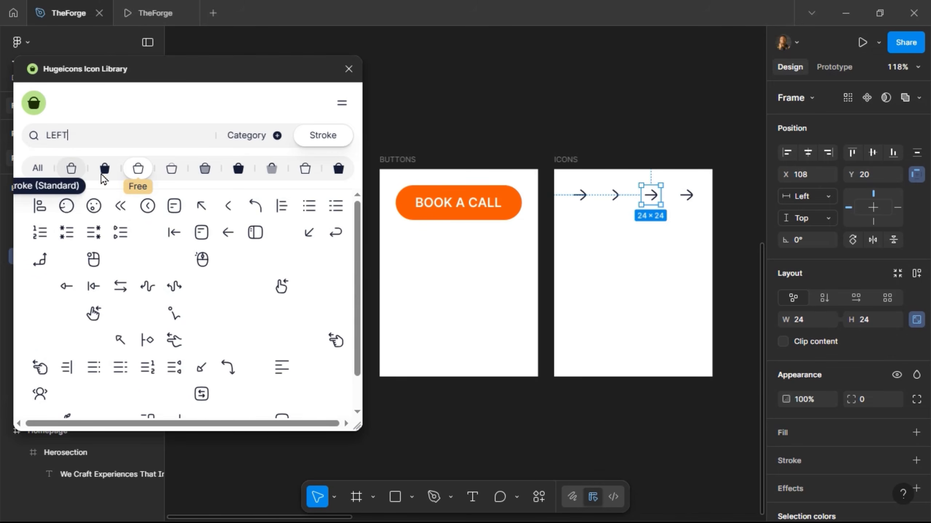
pyautogui.click(228, 206)
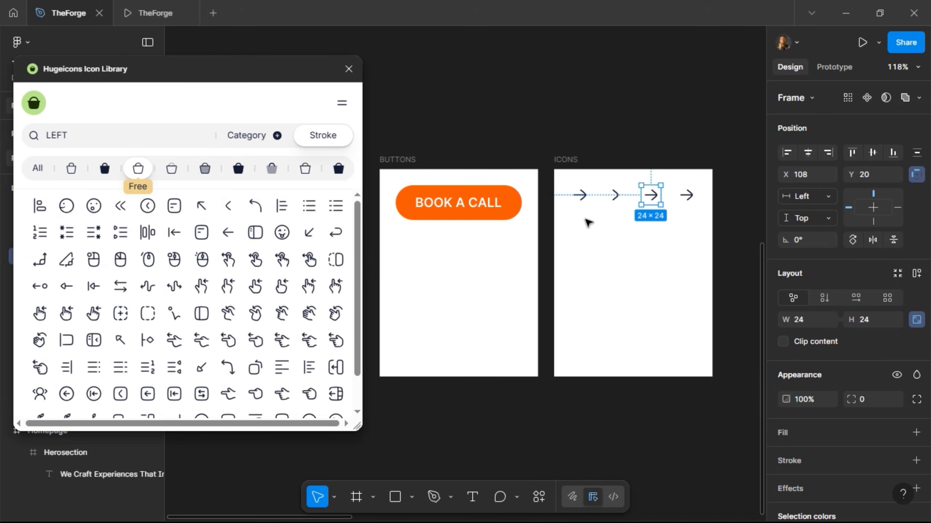
# Step: Swap the fourth arrow in the ICONS frame for arrow-left-02 and close the icon library plugin
pyautogui.click(686, 195)
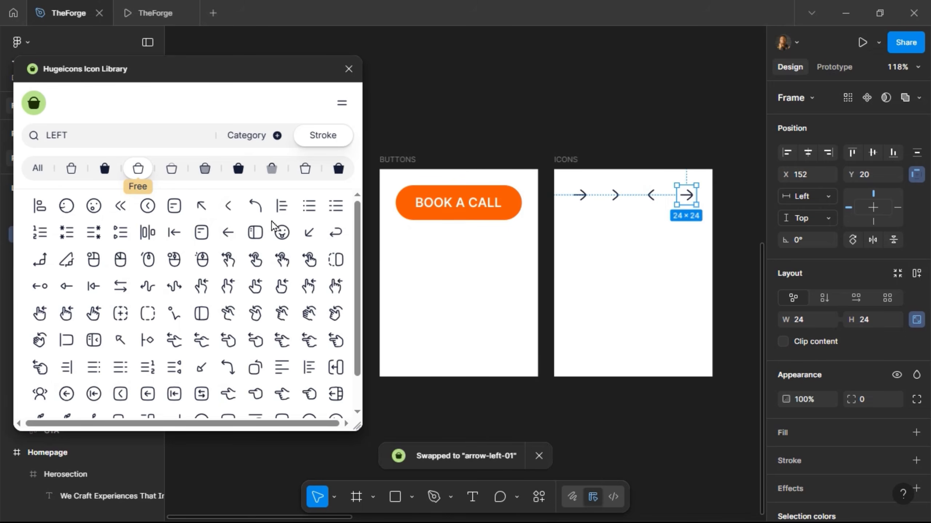
pyautogui.click(227, 233)
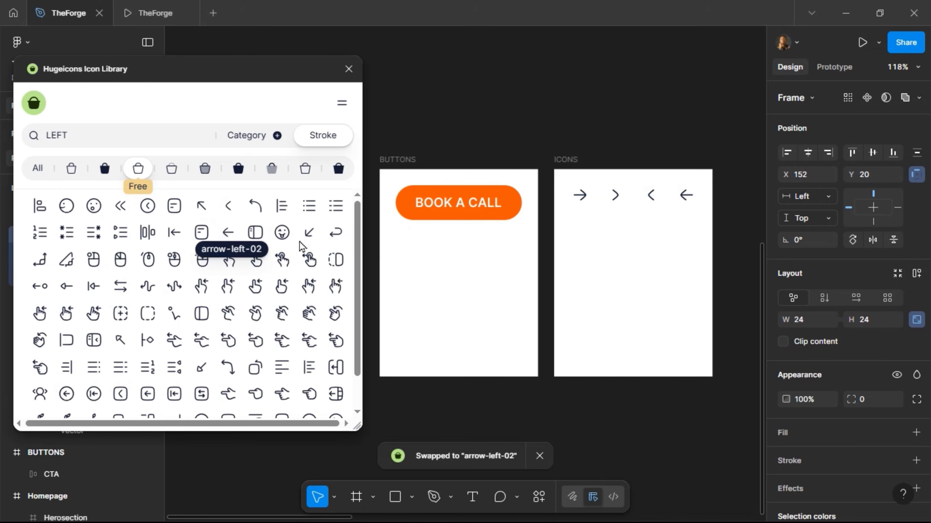
pyautogui.click(350, 71)
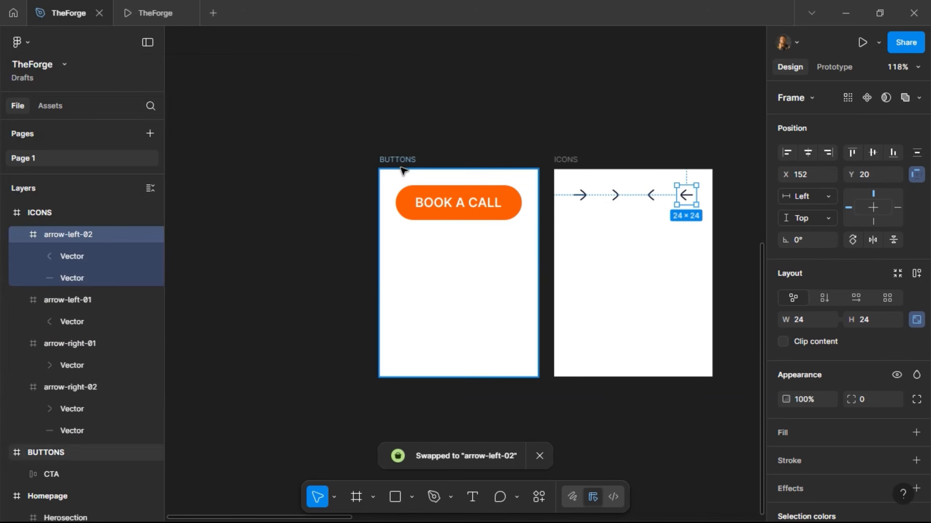
# Step: Turn the four arrow icons in the ICONS frame into separate individual components
pyautogui.click(580, 194)
pyautogui.click(615, 195)
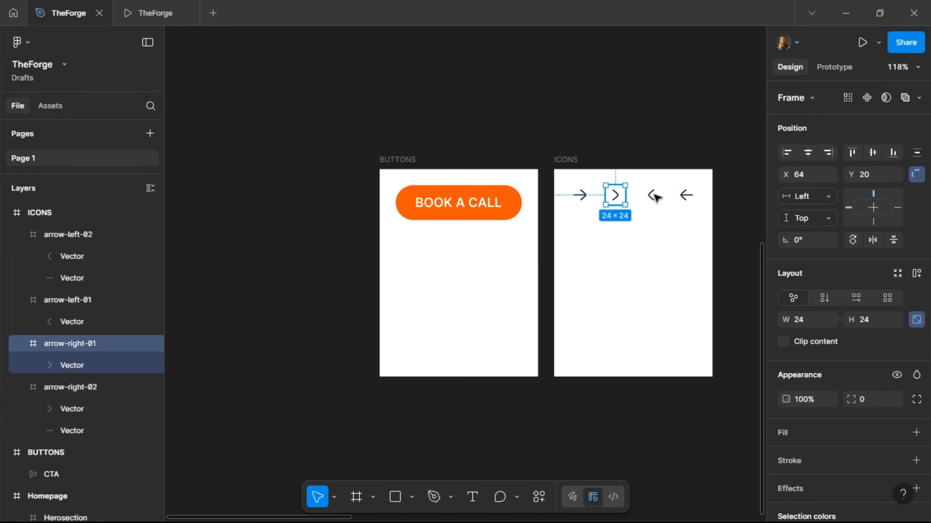
pyautogui.click(653, 195)
pyautogui.click(693, 197)
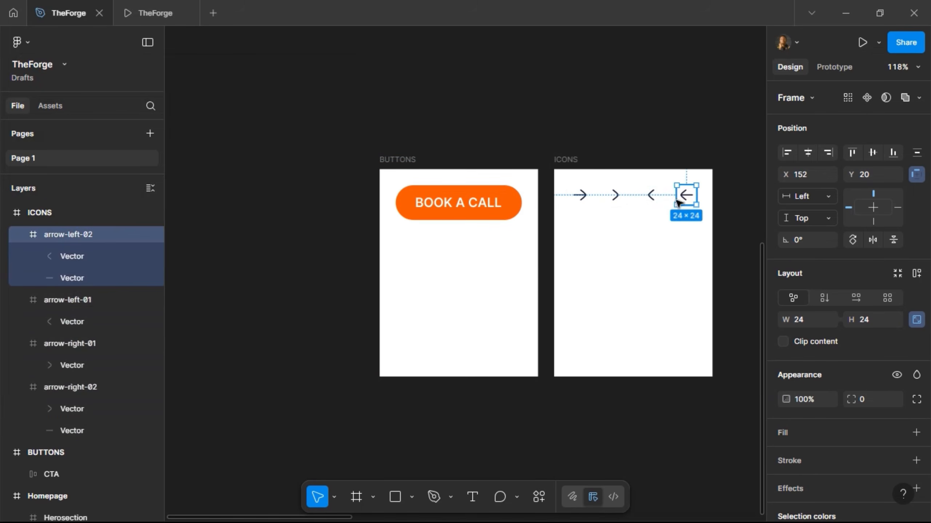
pyautogui.keyDown('shift'); pyautogui.click(650, 194); pyautogui.keyUp('shift')
pyautogui.keyDown('shift'); pyautogui.click(615, 194); pyautogui.keyUp('shift')
pyautogui.keyDown('shift'); pyautogui.click(588, 199); pyautogui.keyUp('shift')
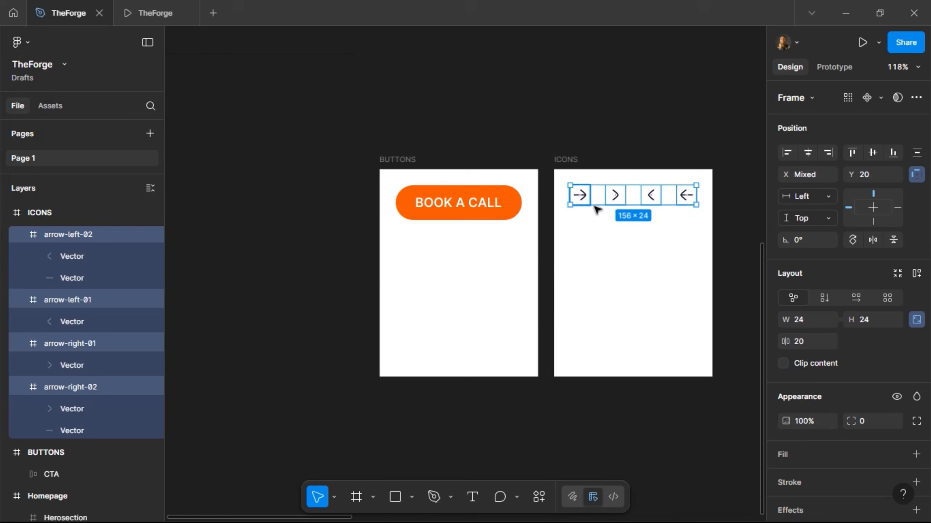
pyautogui.click(881, 97)
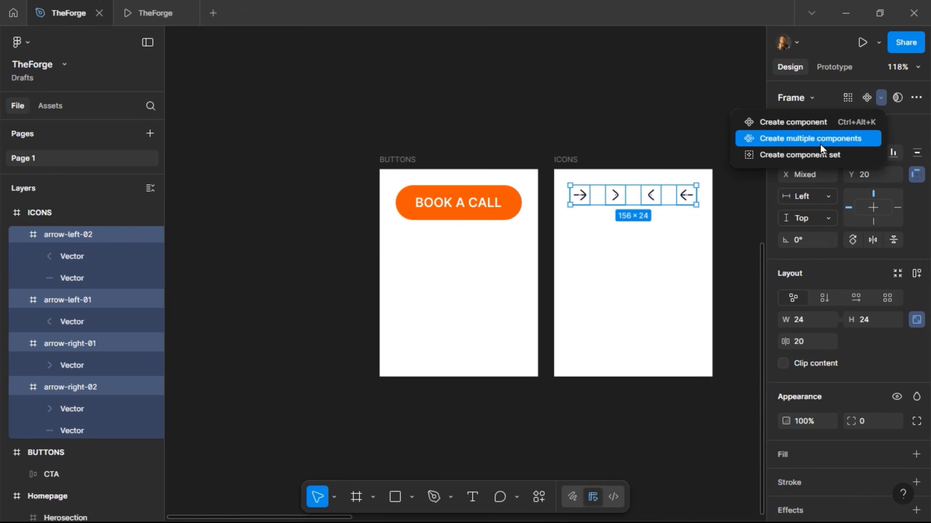
pyautogui.click(820, 142)
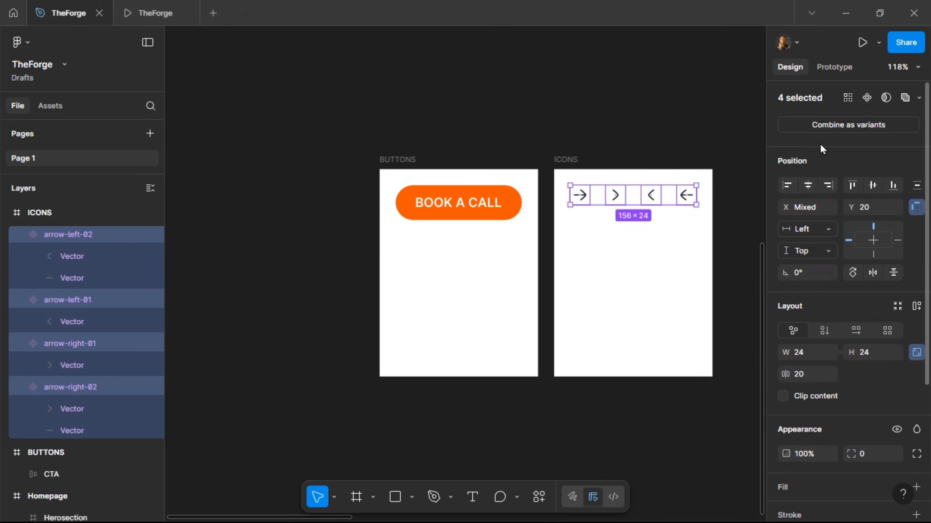
# Step: Place an arrow-right-02 instance after the BOOK A CALL text in the CTA and move the BUTTONS frame to X -641
pyautogui.click(588, 198)
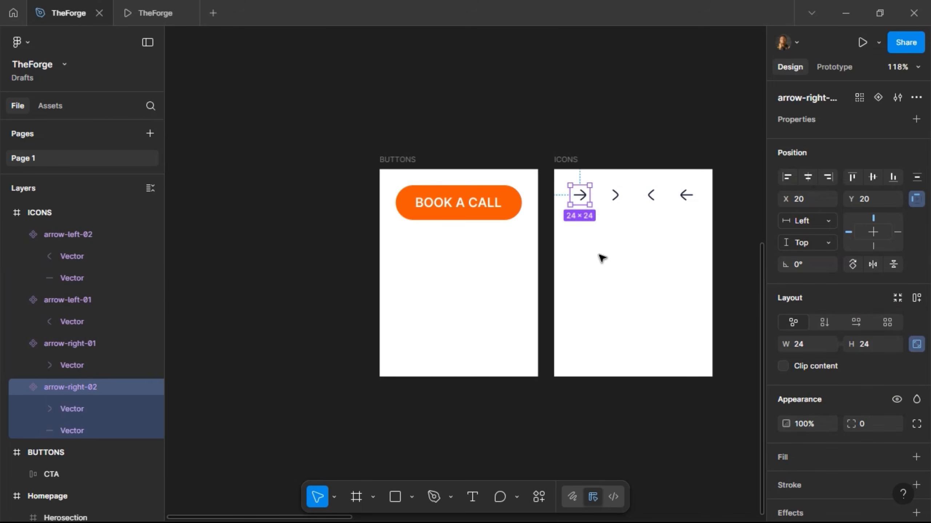
pyautogui.click(499, 212)
pyautogui.hotkey('ctrl', 'v')
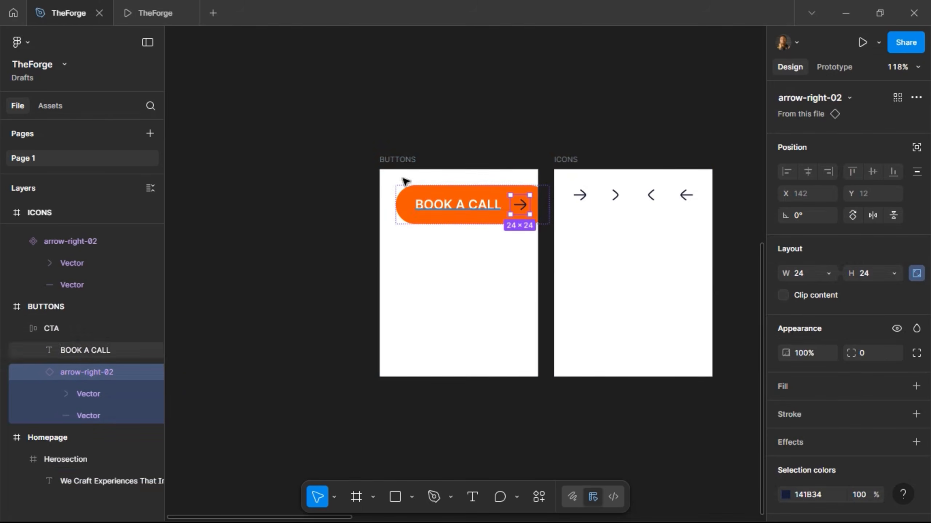
pyautogui.click(392, 159)
pyautogui.moveTo(392, 160); pyautogui.dragTo(338, 158)
# Step: Duplicate the arrow inside the CTA and move the copy in front of the BOOK A CALL text
pyautogui.doubleClick(465, 204)
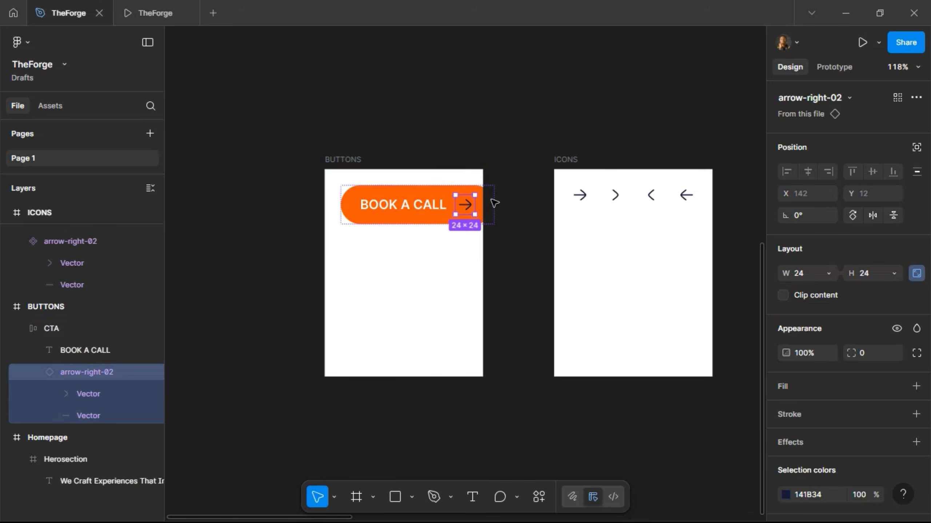
pyautogui.hotkey('ctrl', 'd')
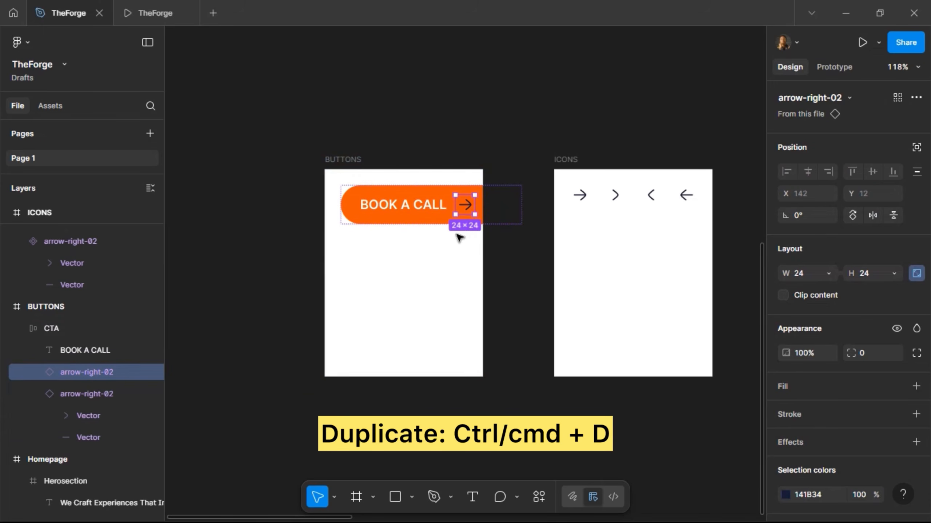
pyautogui.press('Left')
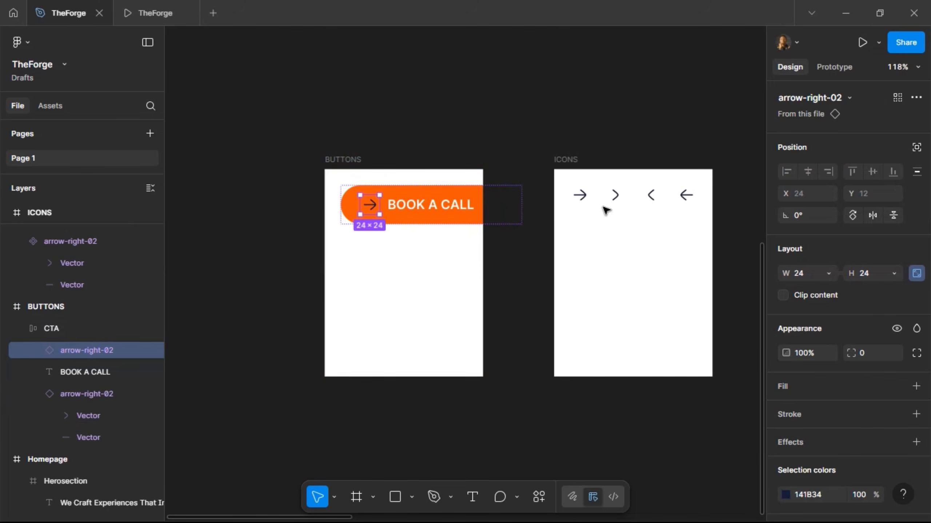
# Step: Replace the CTA's leading arrow with a copy of arrow-left-02 and widen the BUTTONS frame to 264
pyautogui.click(685, 194)
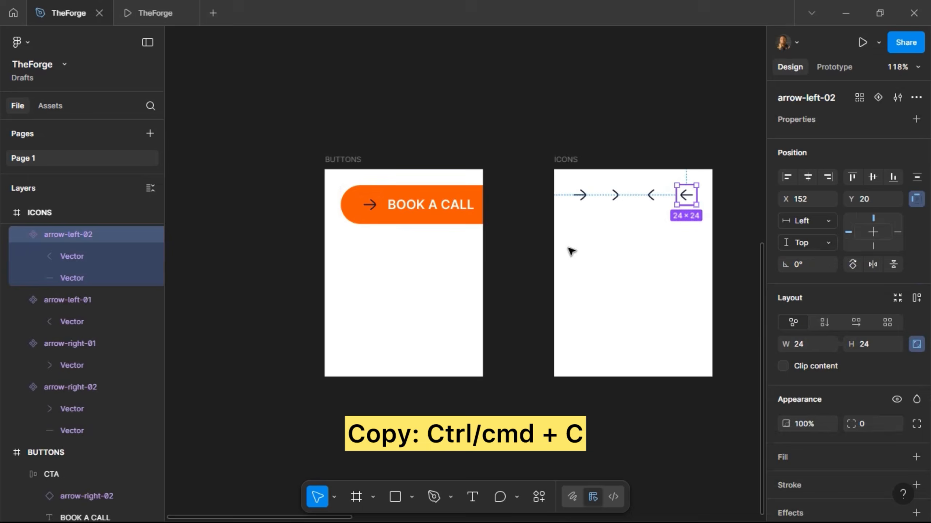
pyautogui.keyDown('ctrl'); pyautogui.click(368, 205); pyautogui.keyUp('ctrl')
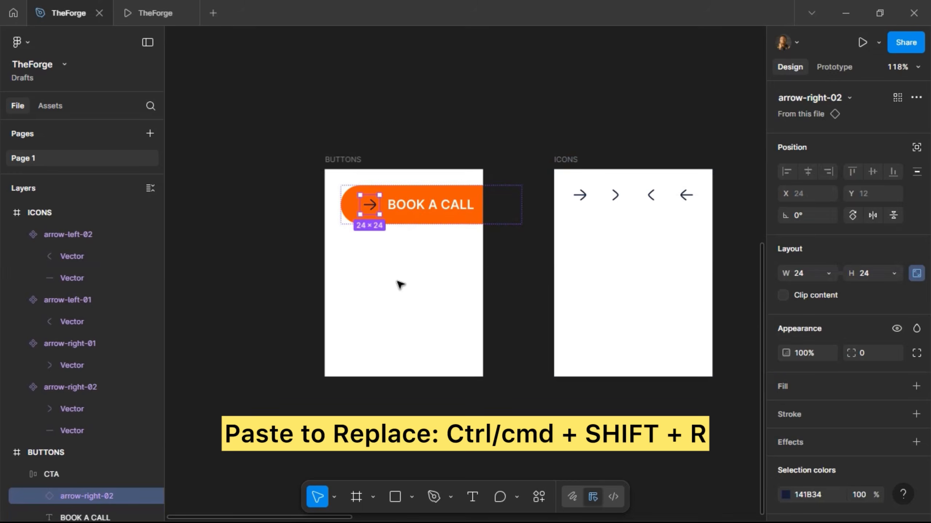
pyautogui.hotkey('ctrl', 'shift', 'r')
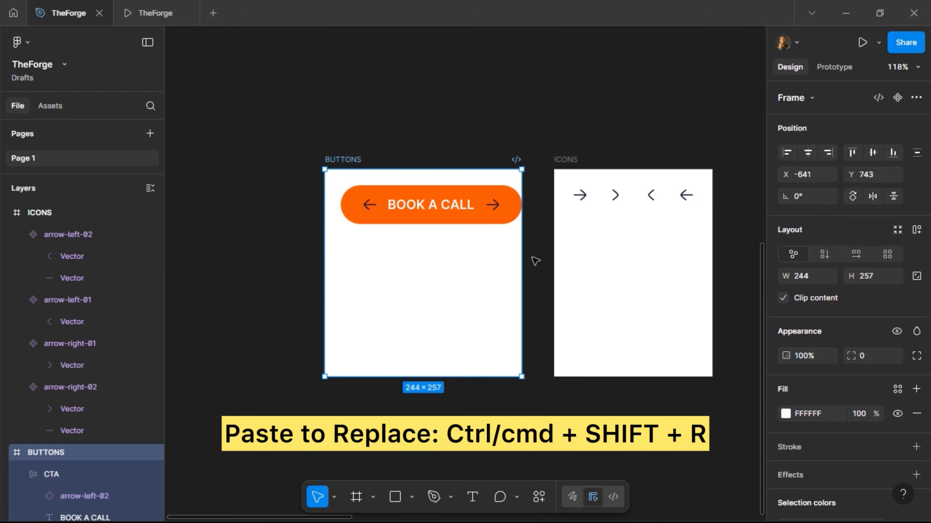
pyautogui.moveTo(525, 255); pyautogui.dragTo(539, 257)
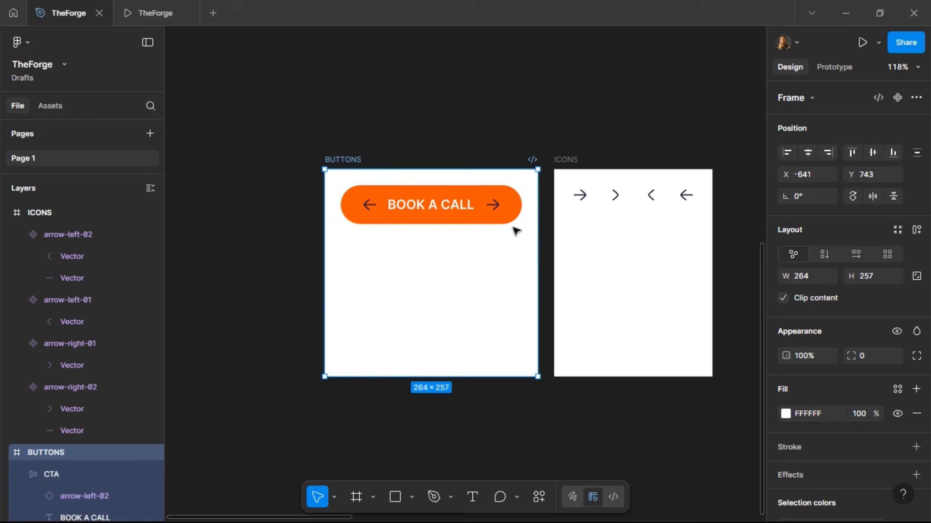
# Step: Apply the White library colour to the CTA's 141B34 arrows and its FFFFFF text
pyautogui.click(495, 207)
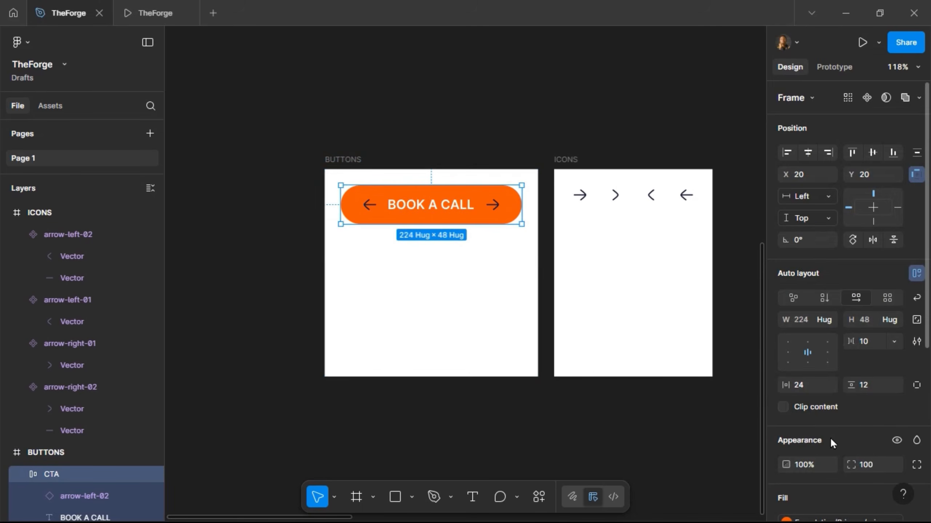
pyautogui.scroll(-5, 830, 438)
pyautogui.scroll(-2, 906, 397)
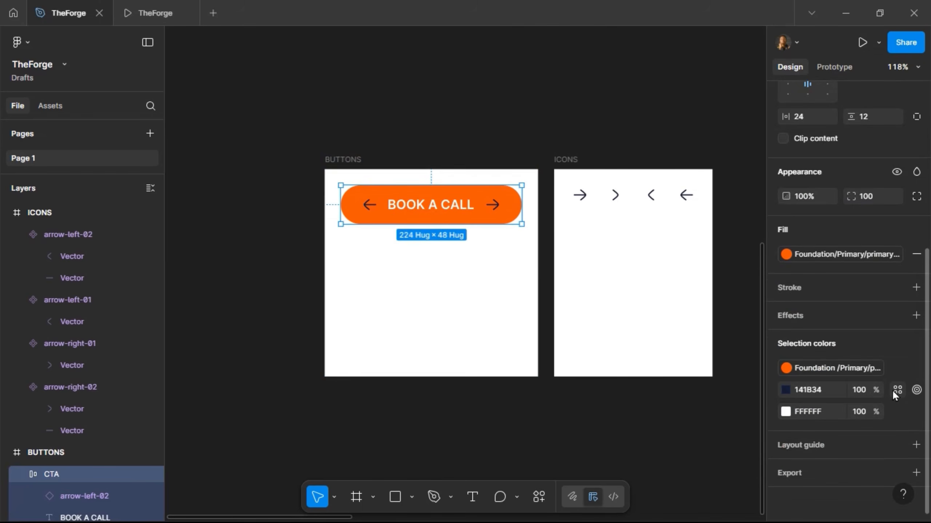
pyautogui.click(896, 390)
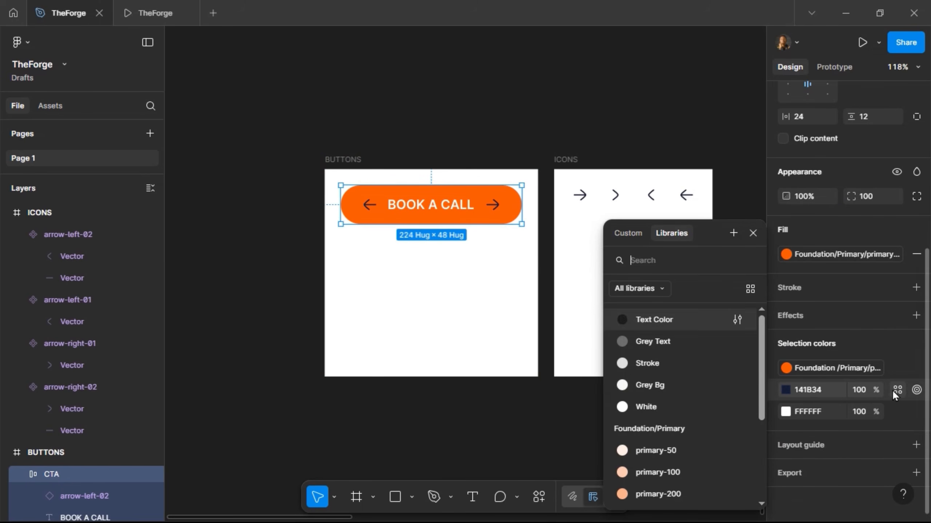
pyautogui.click(690, 403)
pyautogui.click(894, 411)
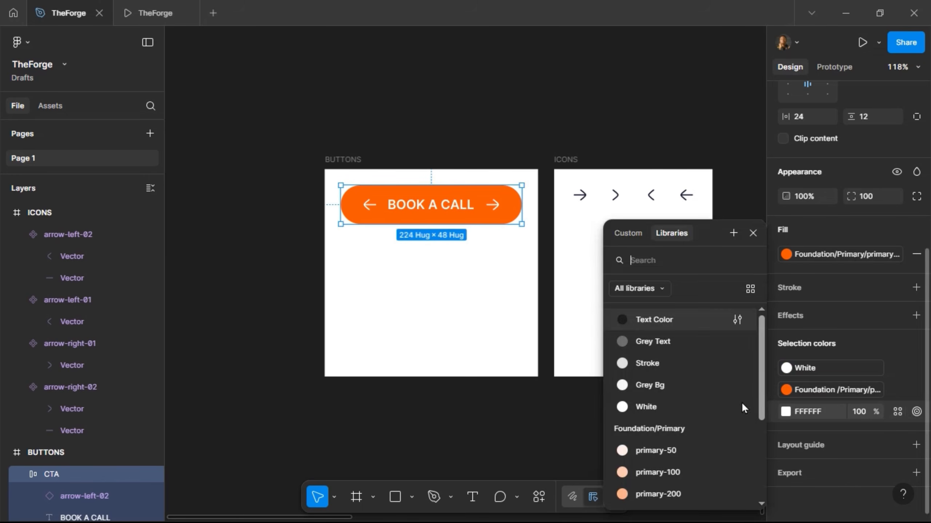
pyautogui.click(650, 405)
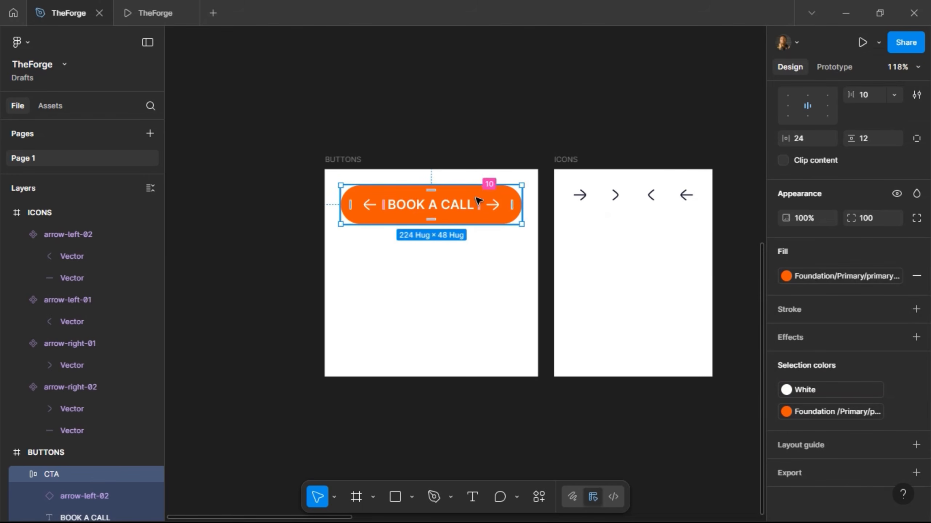
# Step: Set the CTA's auto layout gap to 8 and convert the CTA into a component
pyautogui.scroll(4, 824, 233)
pyautogui.click(868, 238)
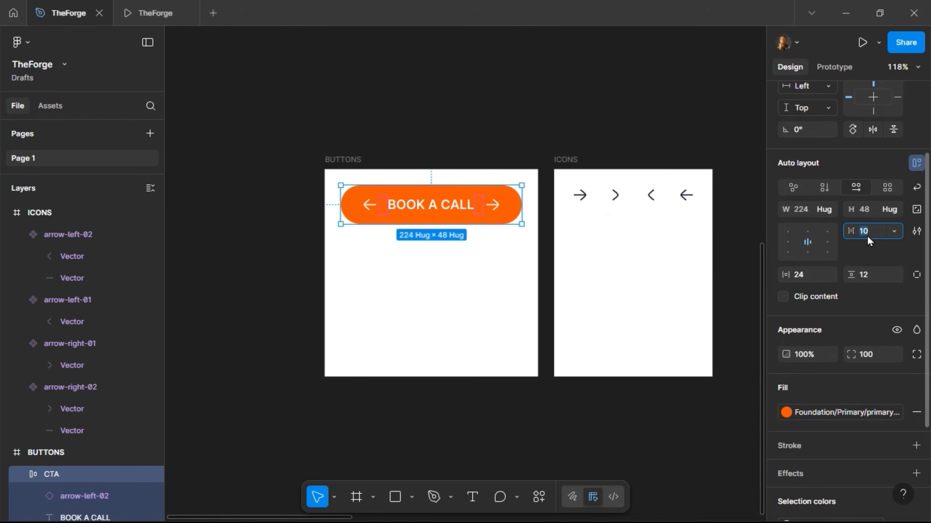
pyautogui.write('8')
pyautogui.press('Return')
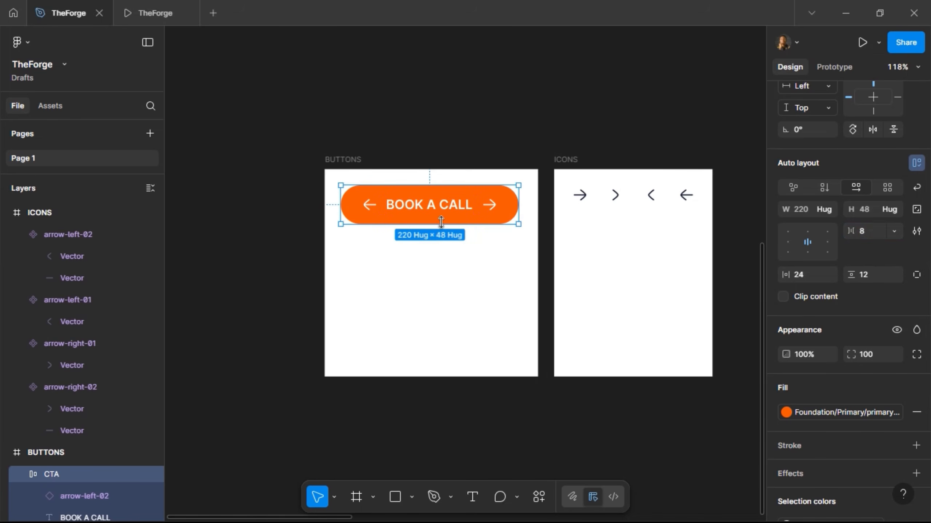
pyautogui.scroll(4, 840, 156)
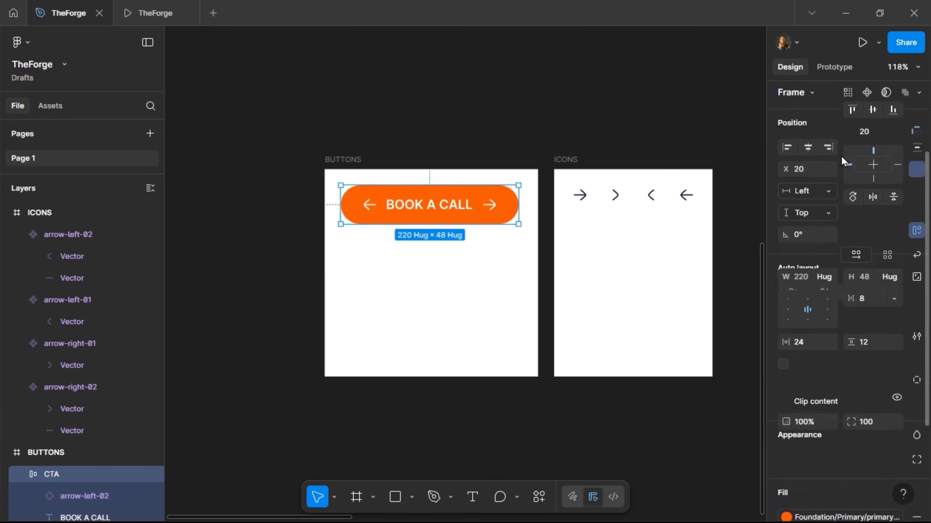
pyautogui.click(867, 97)
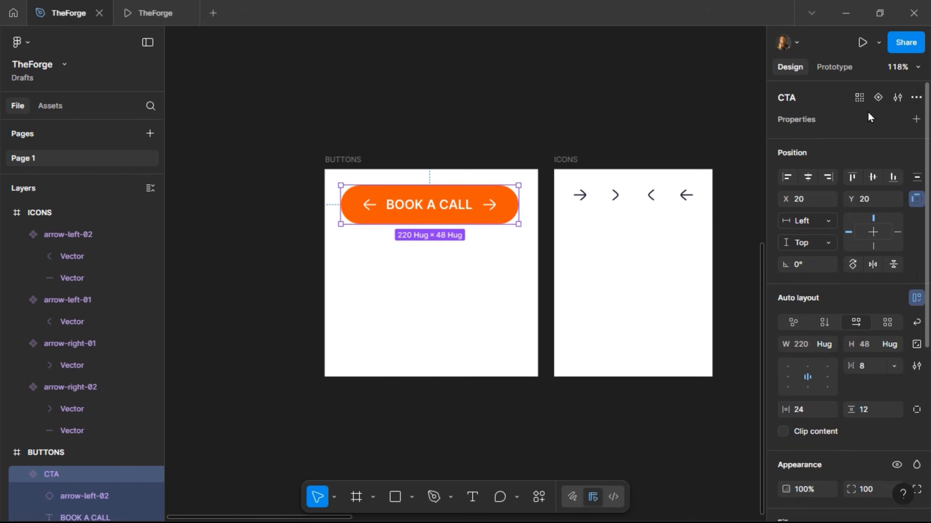
# Step: Create an instance swap property named "Right Icon" for the arrow-right-02 icon in the CTA component
pyautogui.doubleClick(490, 209)
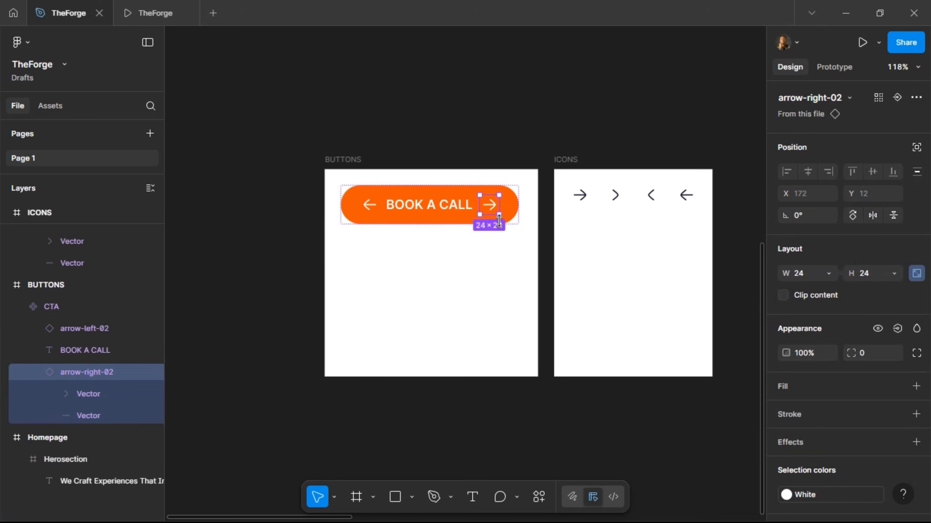
pyautogui.click(897, 101)
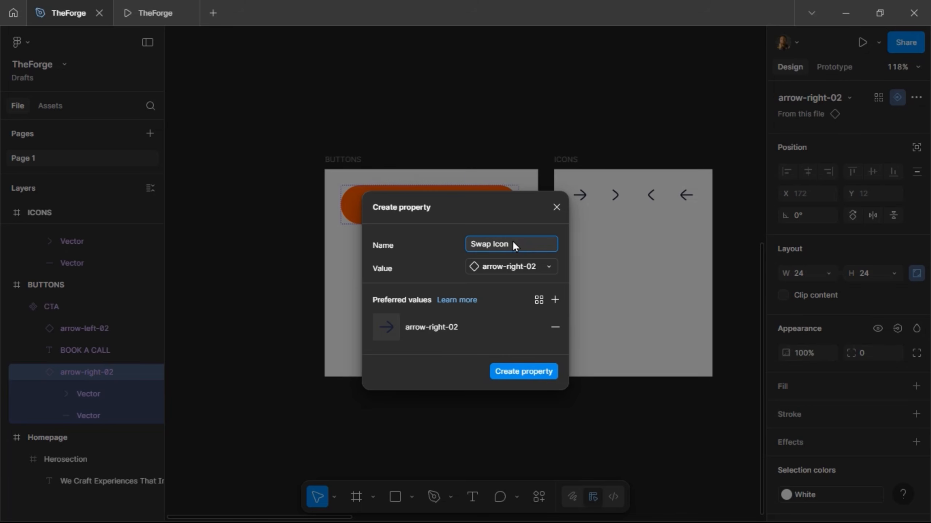
pyautogui.moveTo(512, 246); pyautogui.dragTo(397, 255)
pyautogui.write('Right Icon')
pyautogui.press('Return')
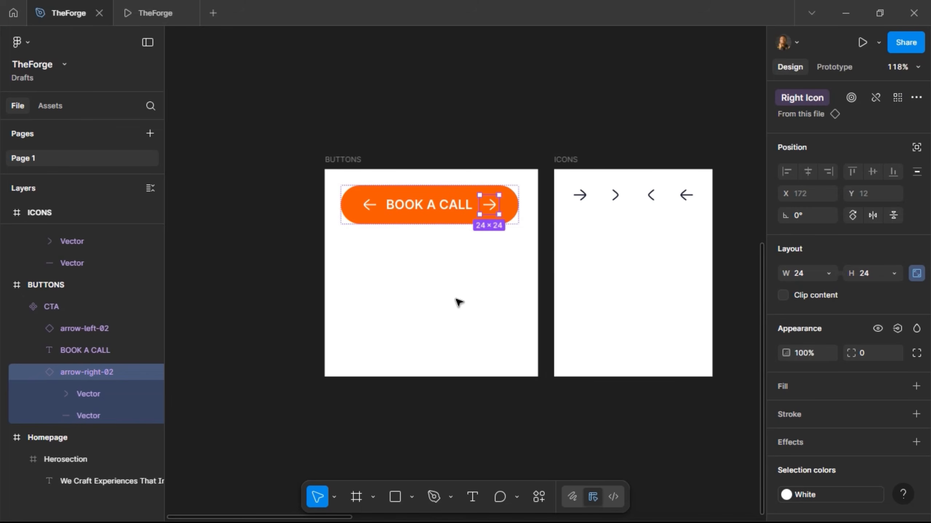
# Step: Create an instance swap property named "Left Icon" for the arrow-left-02 icon in the CTA component
pyautogui.click(371, 208)
pyautogui.click(894, 96)
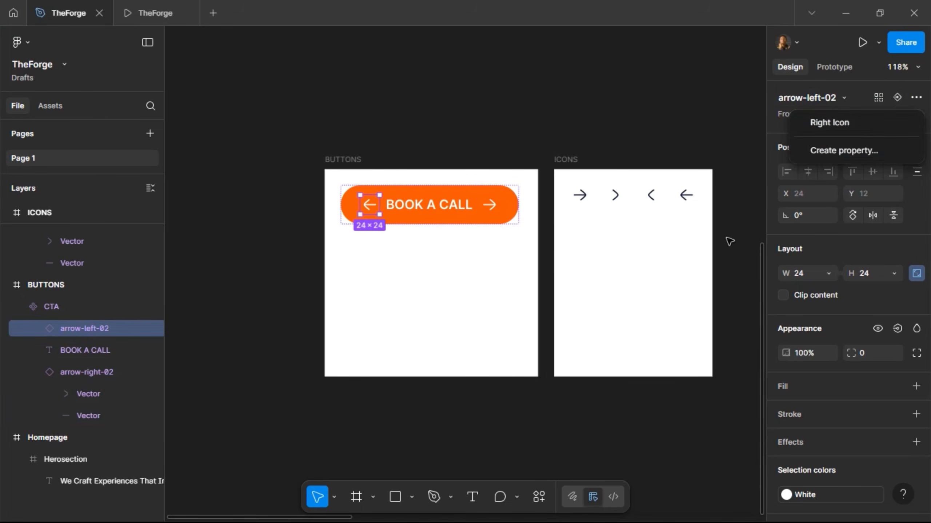
pyautogui.click(867, 145)
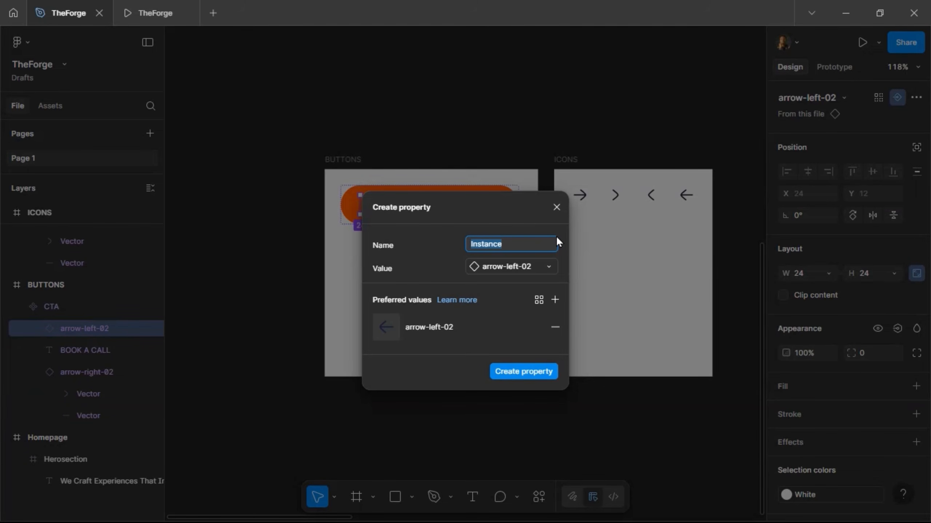
pyautogui.write('Left Icon')
pyautogui.press('Return')
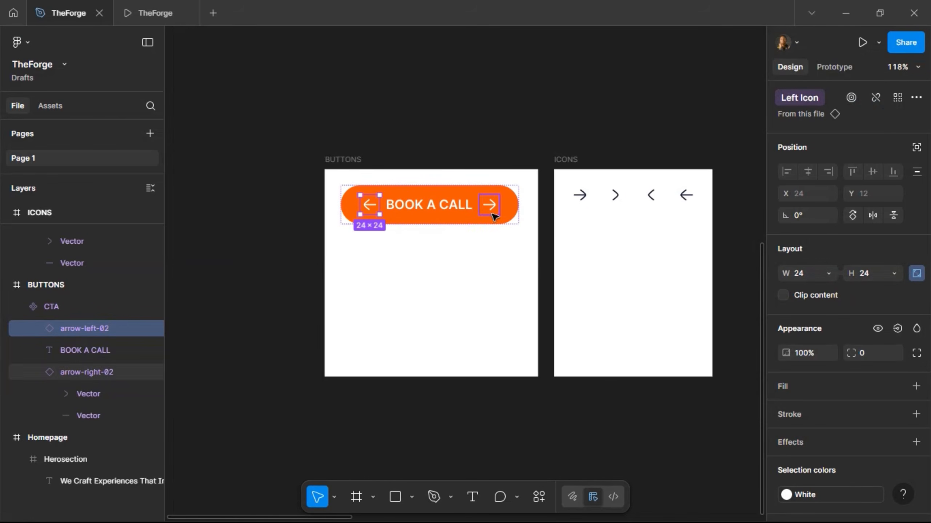
# Step: Create a visibility property named "Show Left Icon" with value True for the CTA's arrow-left-02 icon
pyautogui.scroll(-2, 853, 390)
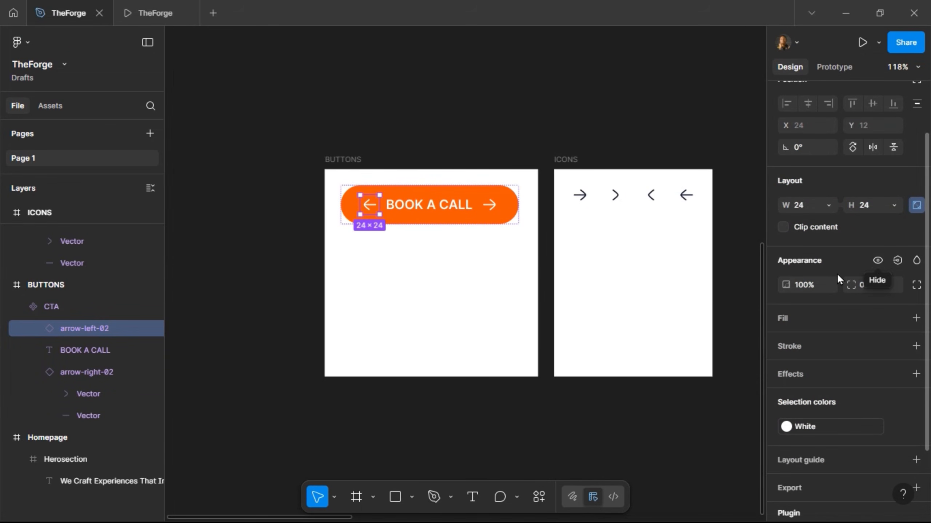
pyautogui.click(896, 259)
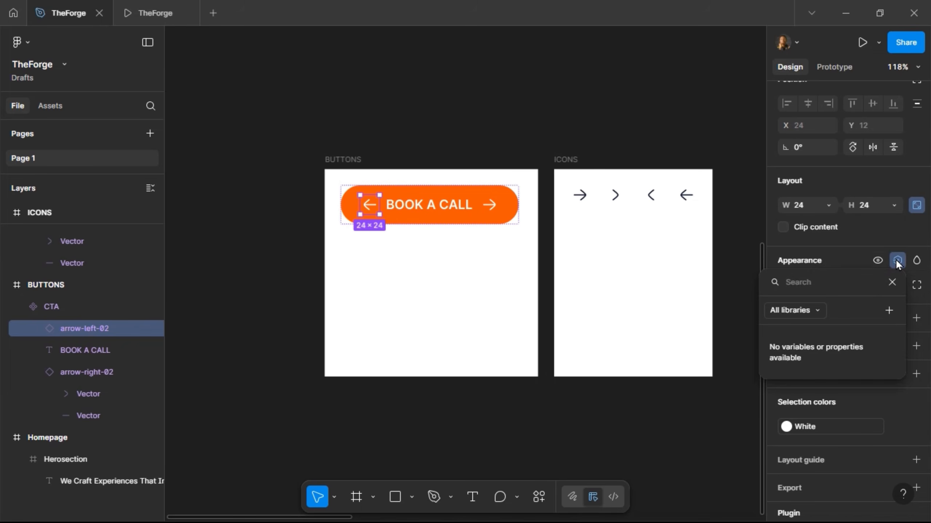
pyautogui.click(890, 310)
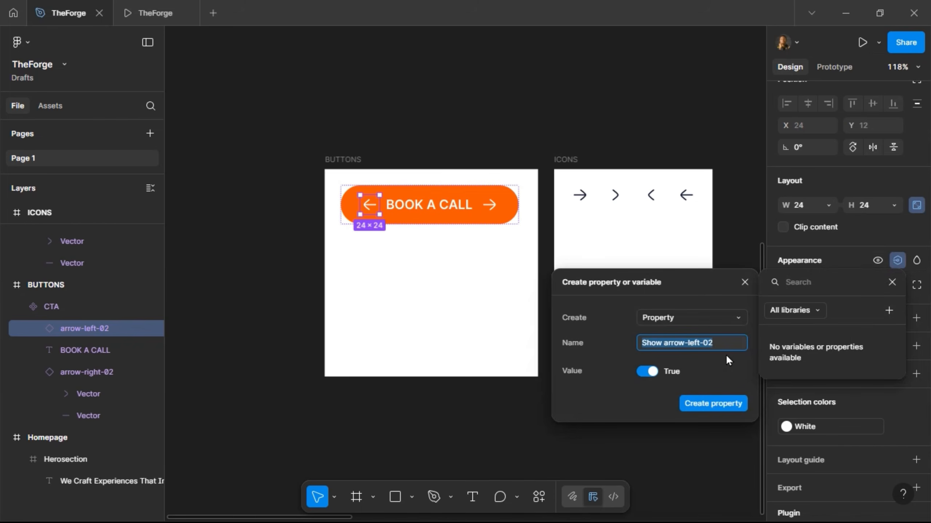
pyautogui.click(720, 345)
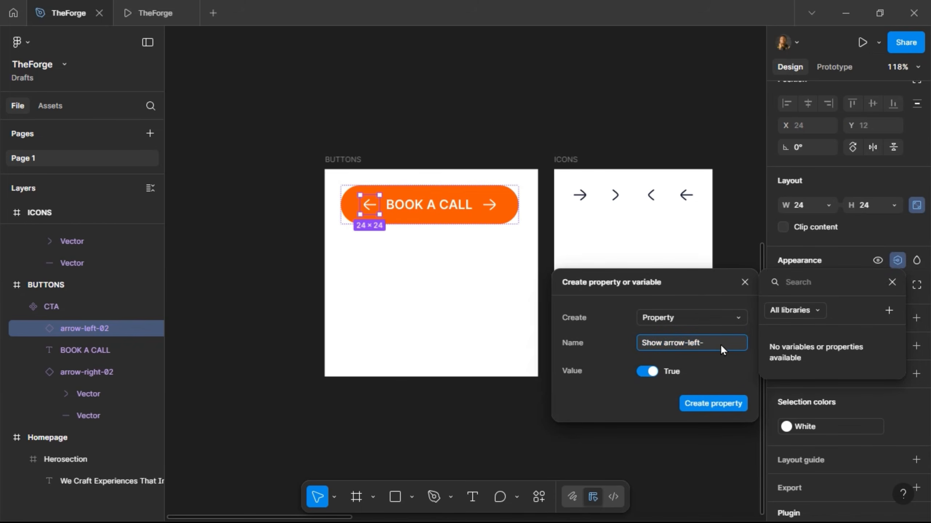
pyautogui.press('BackSpace')
pyautogui.press('BackSpace')
pyautogui.press('BackSpace')
pyautogui.press('BackSpace')
pyautogui.press('BackSpace')
pyautogui.press('BackSpace')
pyautogui.press('BackSpace')
pyautogui.press('BackSpace')
pyautogui.press('BackSpace')
pyautogui.press('BackSpace')
pyautogui.press('BackSpace')
pyautogui.write('Left Icon')
pyautogui.click(703, 403)
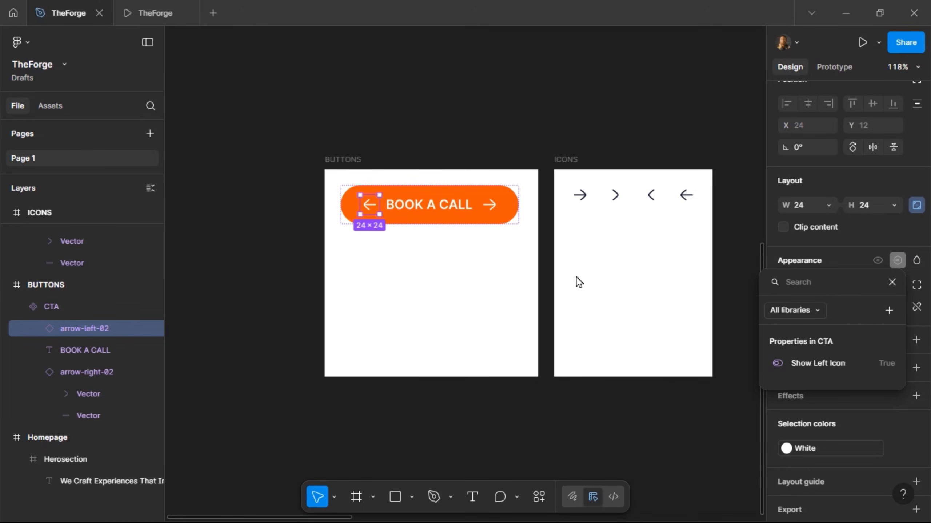
# Step: Create a visibility property named "Show Right" with value True for the CTA's arrow-right-02 icon
pyautogui.click(490, 210)
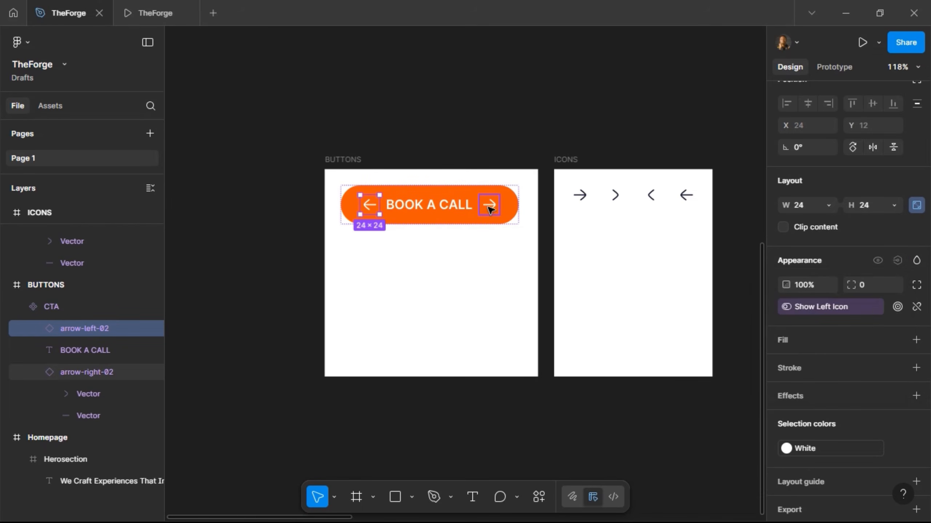
pyautogui.click(489, 210)
pyautogui.click(897, 261)
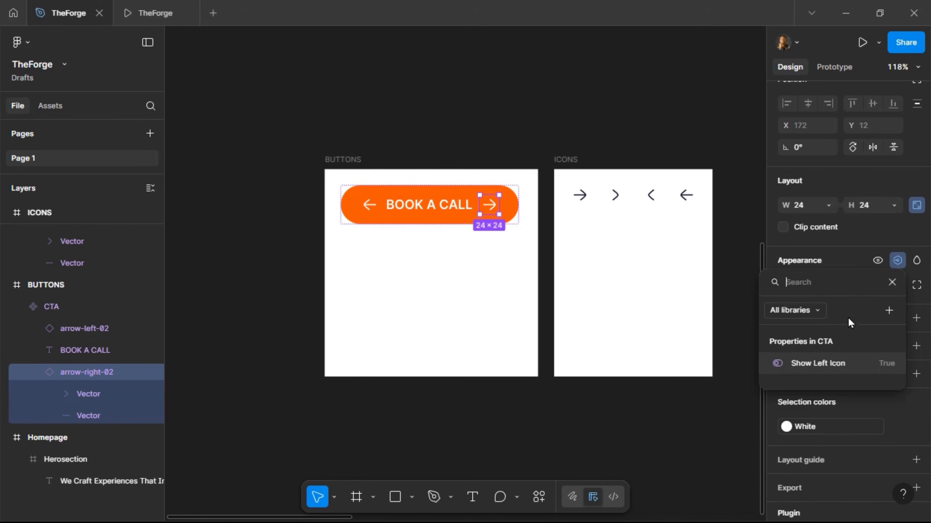
pyautogui.click(888, 310)
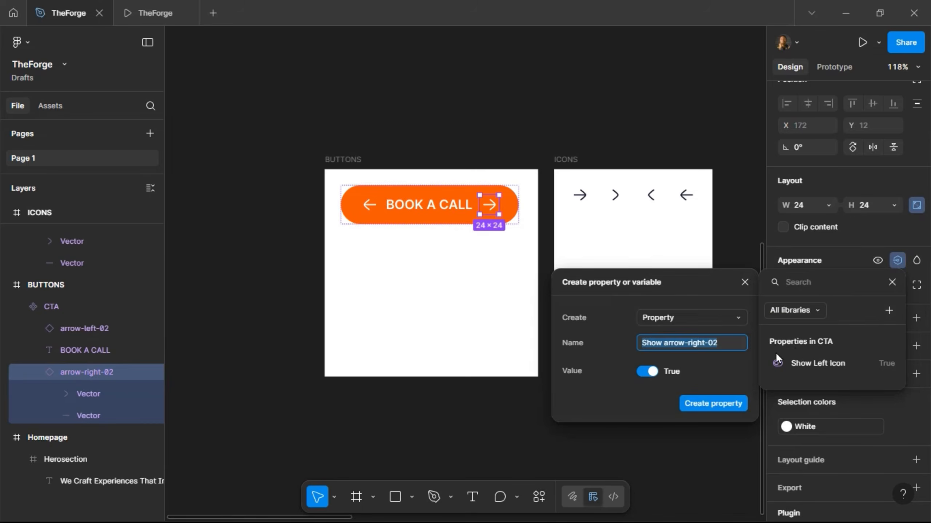
pyautogui.press('Right')
pyautogui.press('BackSpace')
pyautogui.press('BackSpace')
pyautogui.press('BackSpace')
pyautogui.press('BackSpace')
pyautogui.press('BackSpace')
pyautogui.press('BackSpace')
pyautogui.press('BackSpace')
pyautogui.press('BackSpace')
pyautogui.press('BackSpace')
pyautogui.press('BackSpace')
pyautogui.press('BackSpace')
pyautogui.press('BackSpace')
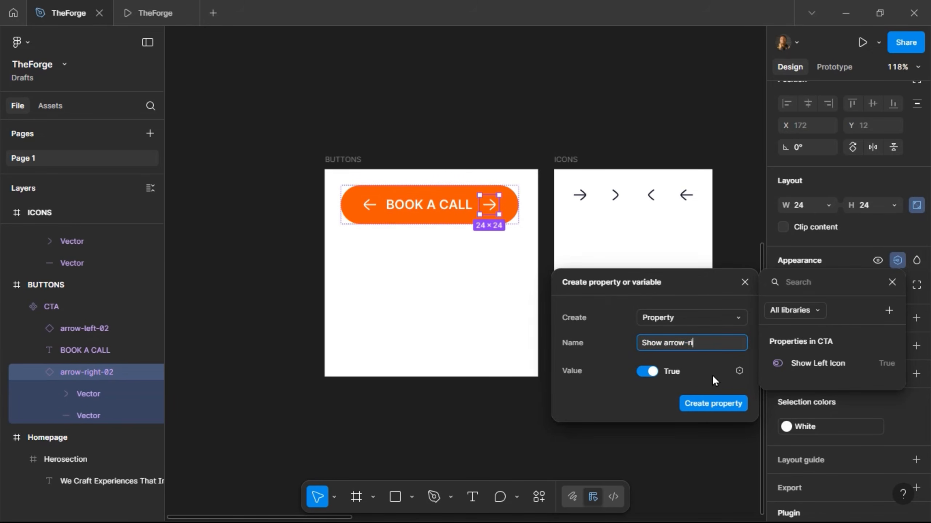
pyautogui.press('BackSpace')
pyautogui.press('BackSpace')
pyautogui.write('Right')
pyautogui.press('Return')
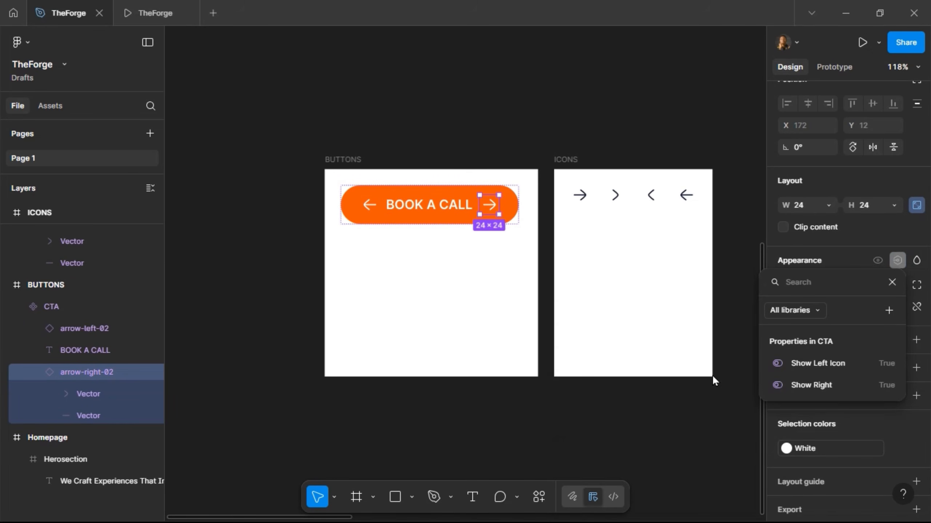
# Step: Create a text property named "Text" with value BOOK A CALL for the CTA's label
pyautogui.click(430, 208)
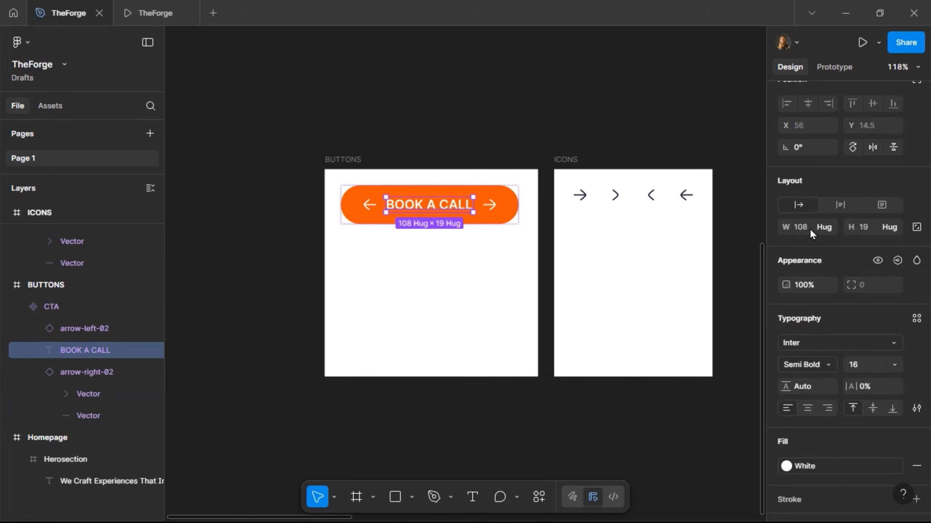
pyautogui.scroll(4, 810, 228)
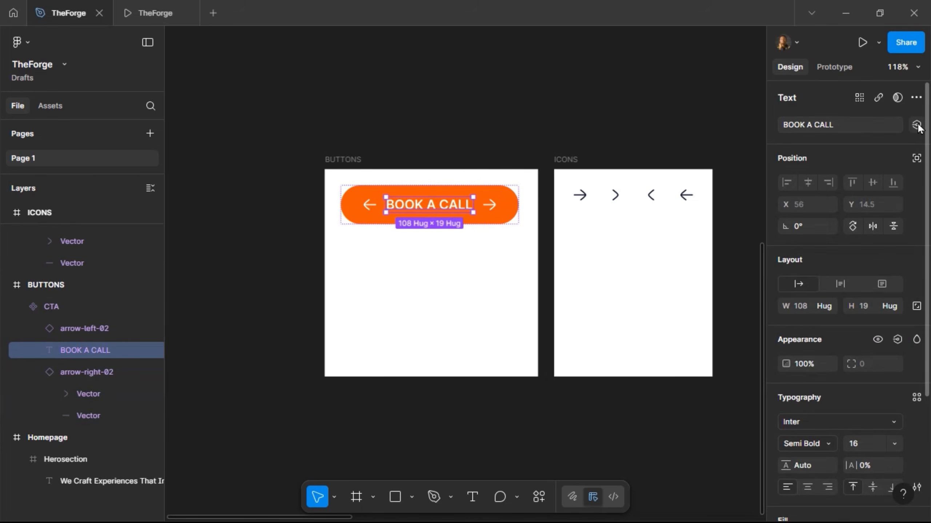
pyautogui.click(916, 125)
pyautogui.click(909, 176)
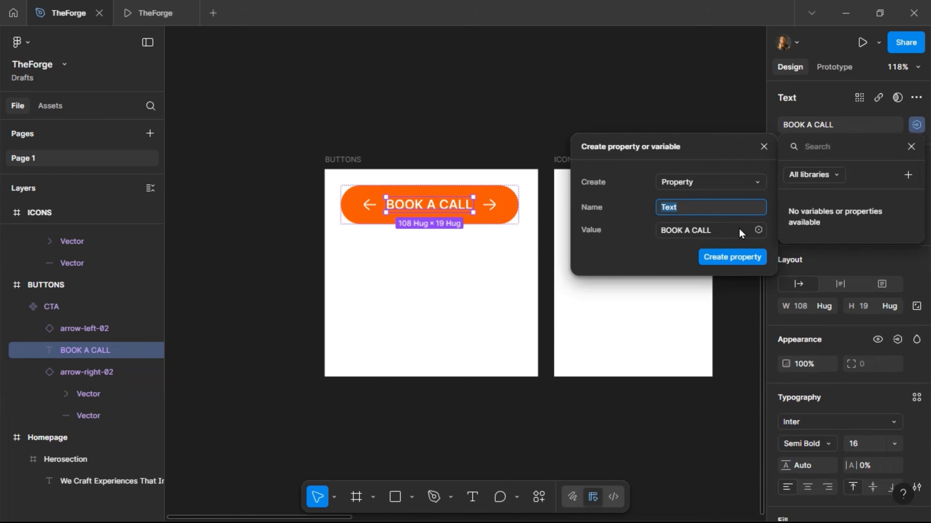
pyautogui.click(731, 258)
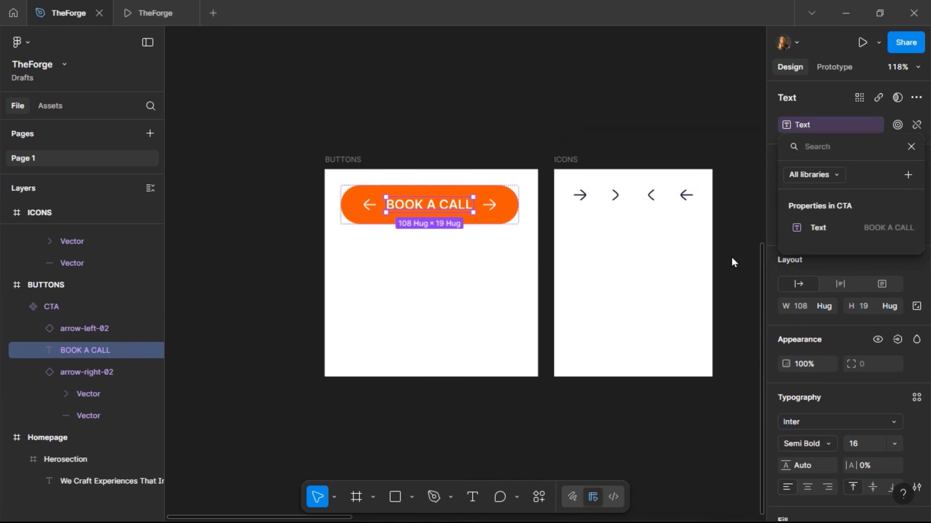
pyautogui.click(695, 163)
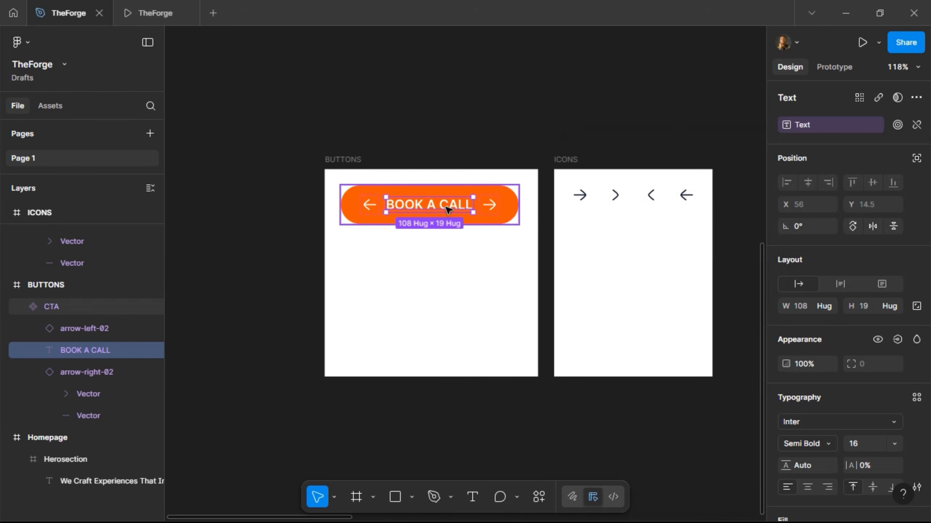
# Step: Place a CTA instance above the BUTTONS frame and switch its Show Left Icon and Show Right properties off and on again
pyautogui.click(437, 220)
pyautogui.moveTo(433, 200); pyautogui.dragTo(434, 98)
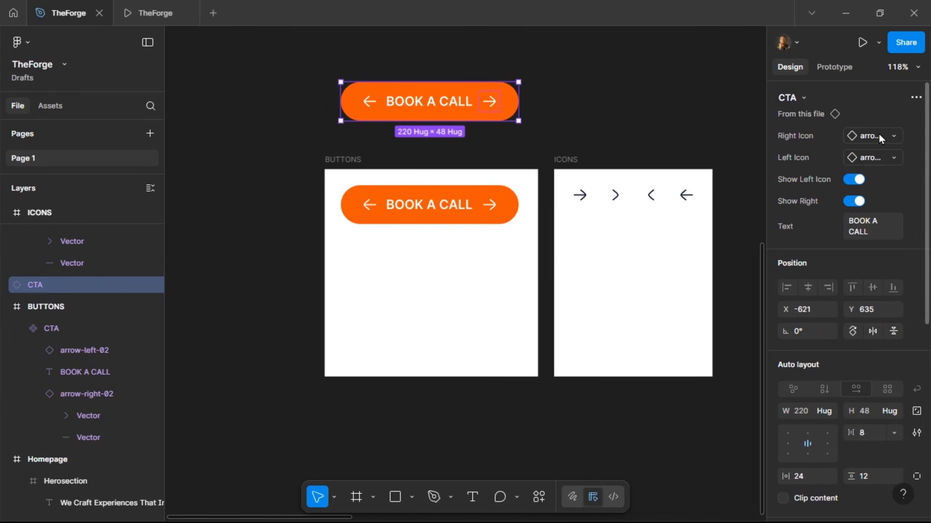
pyautogui.click(855, 181)
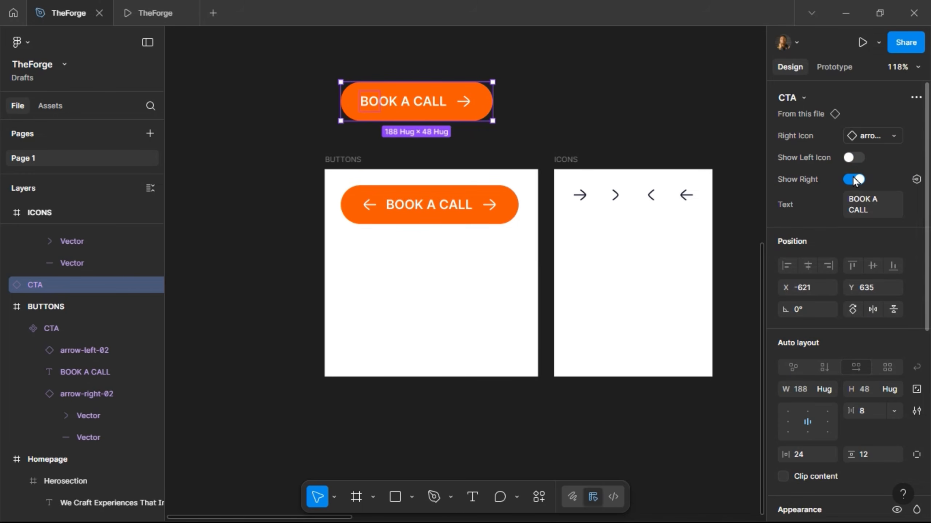
pyautogui.click(857, 179)
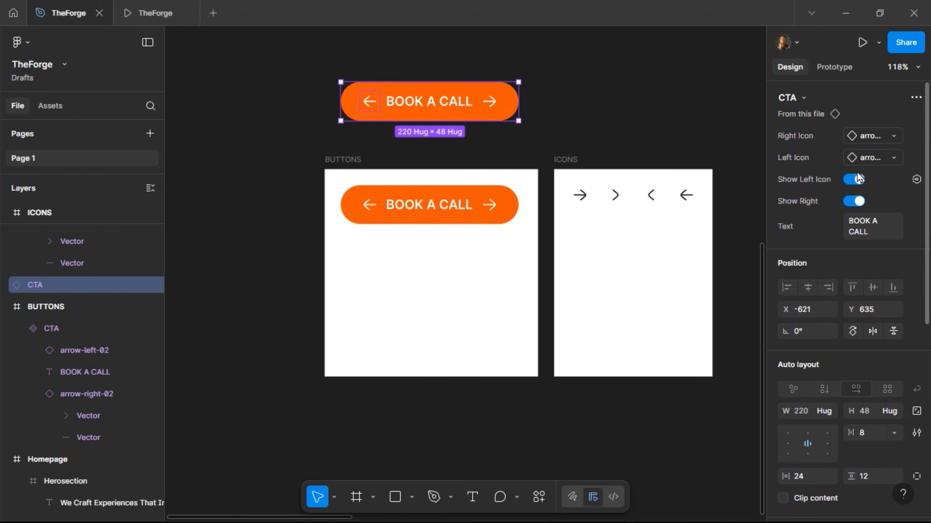
pyautogui.click(857, 202)
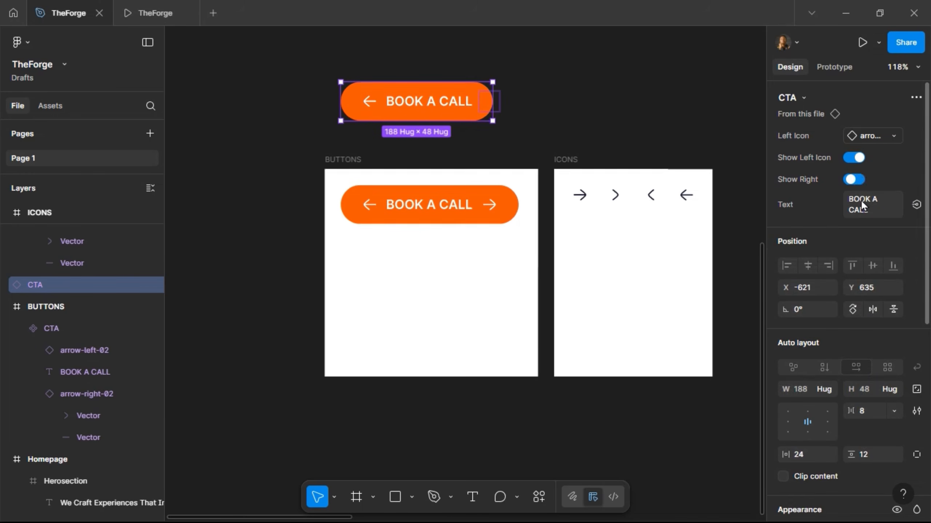
pyautogui.click(853, 180)
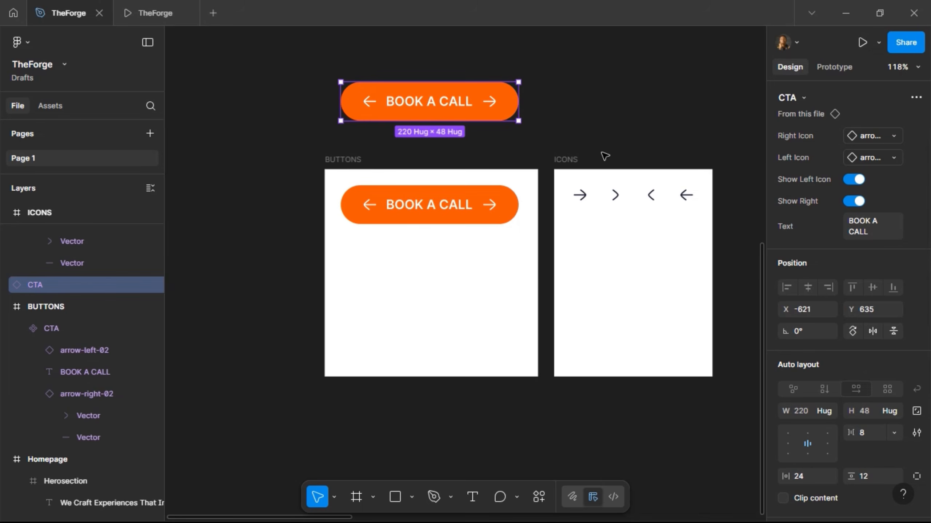
# Step: Reorder the CTA component's properties to Show Left Icon, Left Icon, Show Right, Right Icon, Text
pyautogui.moveTo(521, 183); pyautogui.dragTo(490, 239)
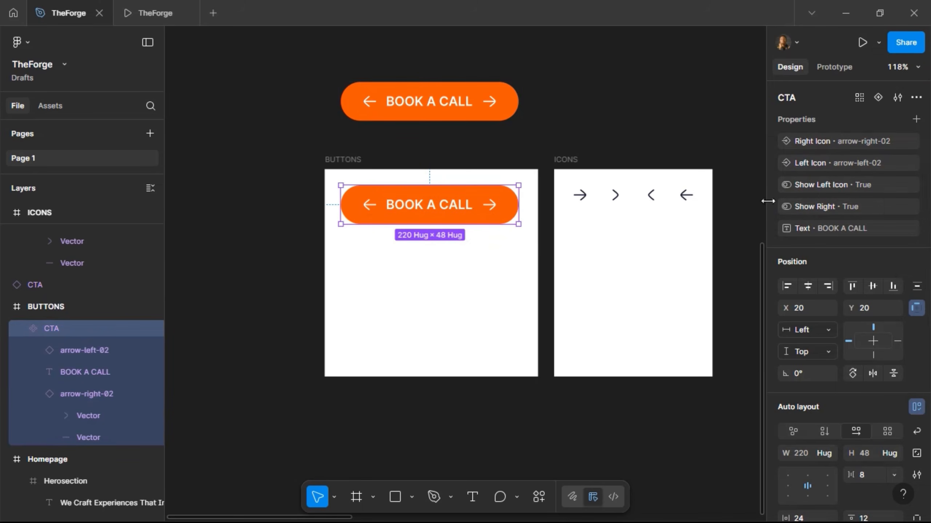
pyautogui.moveTo(772, 187); pyautogui.dragTo(772, 133)
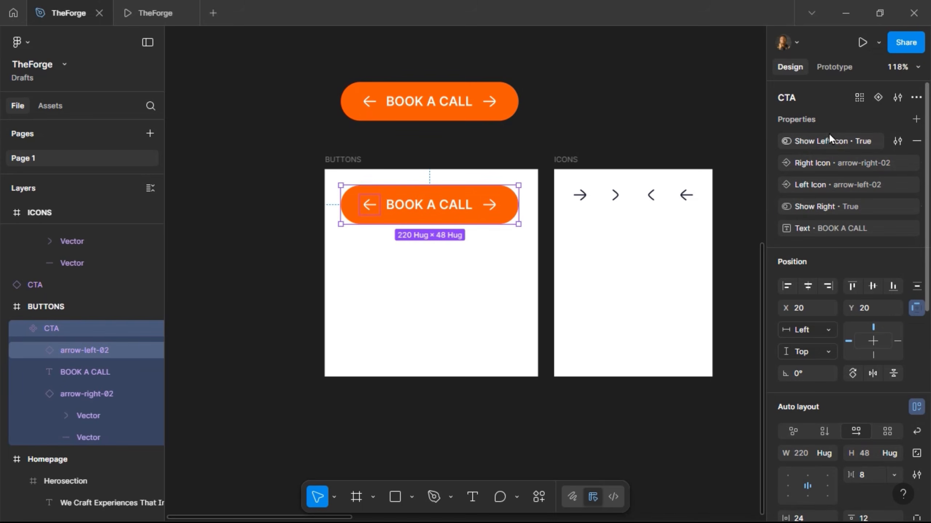
pyautogui.moveTo(771, 185); pyautogui.dragTo(775, 153)
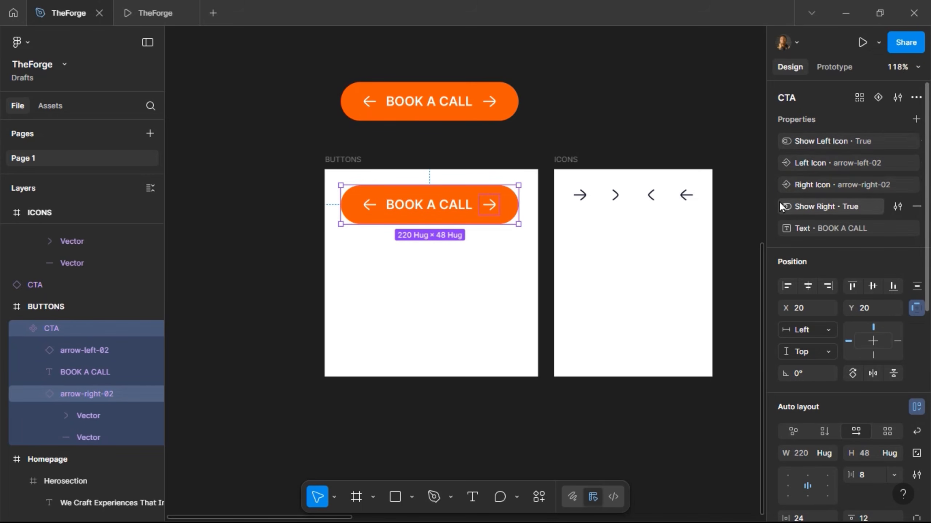
pyautogui.moveTo(780, 207); pyautogui.dragTo(773, 183)
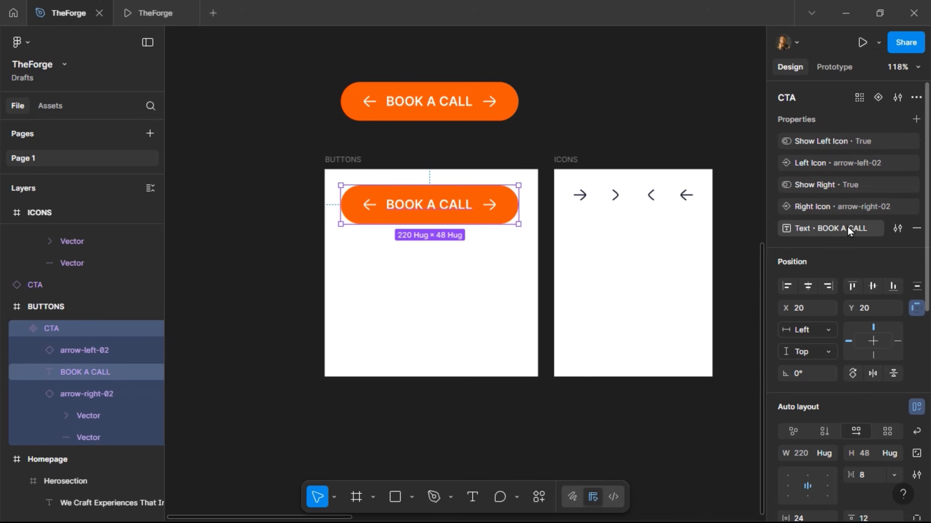
# Step: Delete the CTA instance above the BUTTONS frame and add a second variant to the CTA component
pyautogui.click(451, 109)
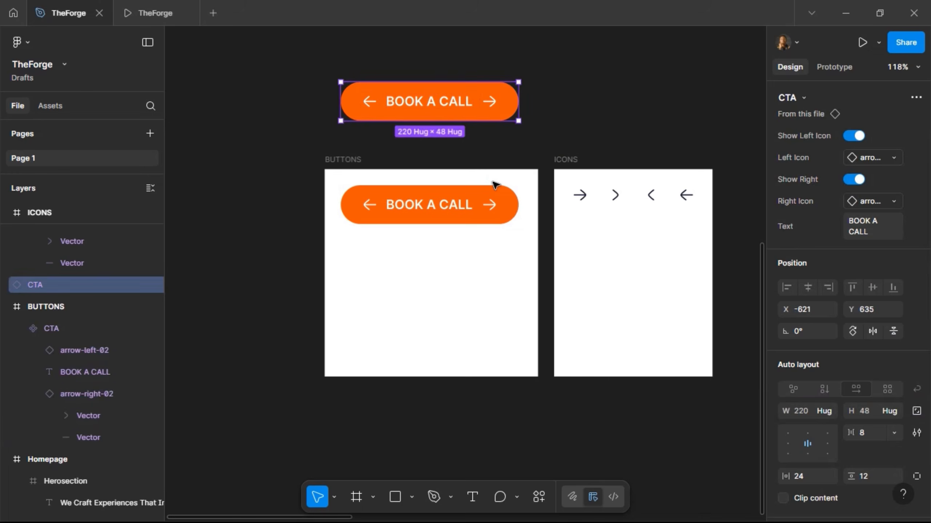
pyautogui.press('Delete')
pyautogui.click(458, 217)
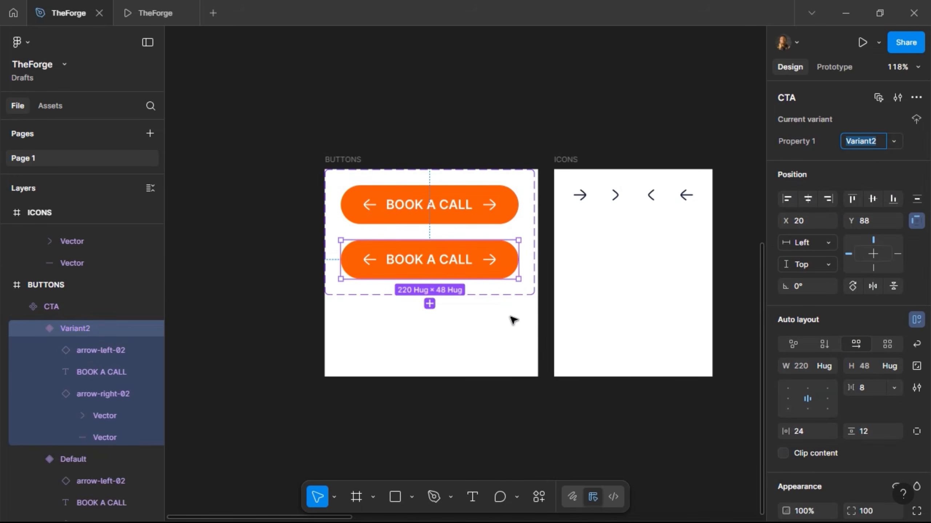
# Step: Try removing the primary-500 fill from the CTA's second variant, and undo the removal
pyautogui.scroll(-4, 875, 319)
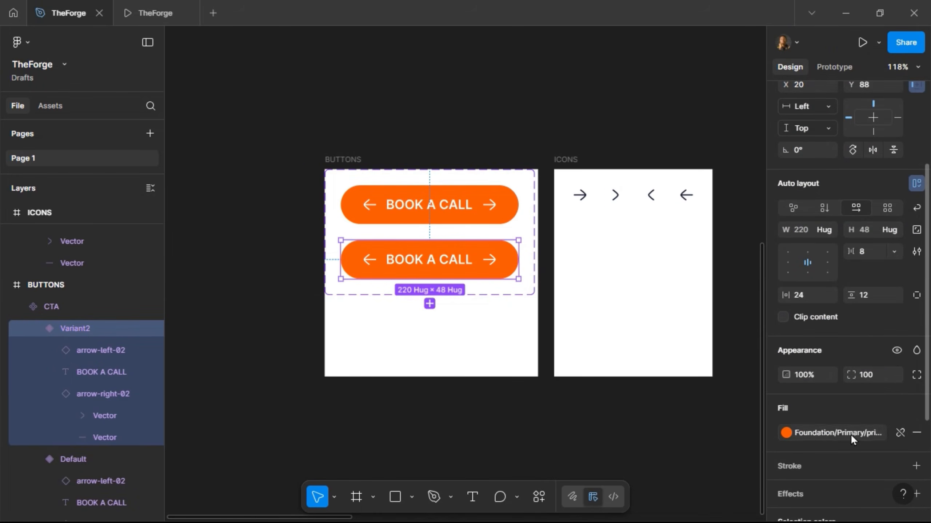
pyautogui.click(850, 434)
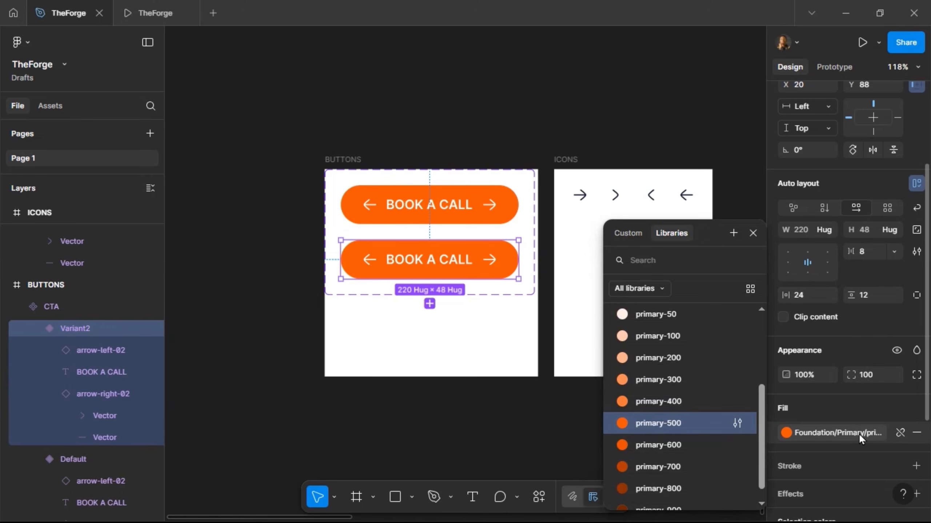
pyautogui.click(915, 435)
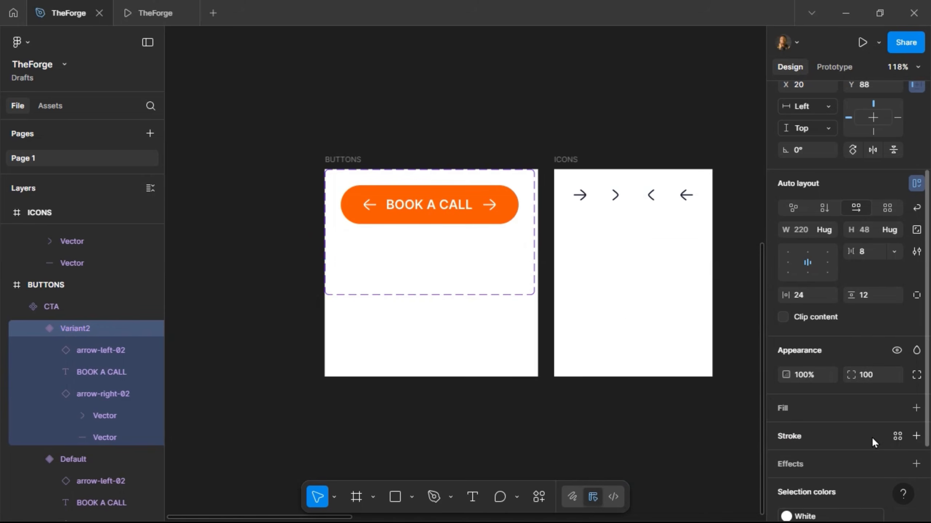
pyautogui.scroll(-3, 869, 435)
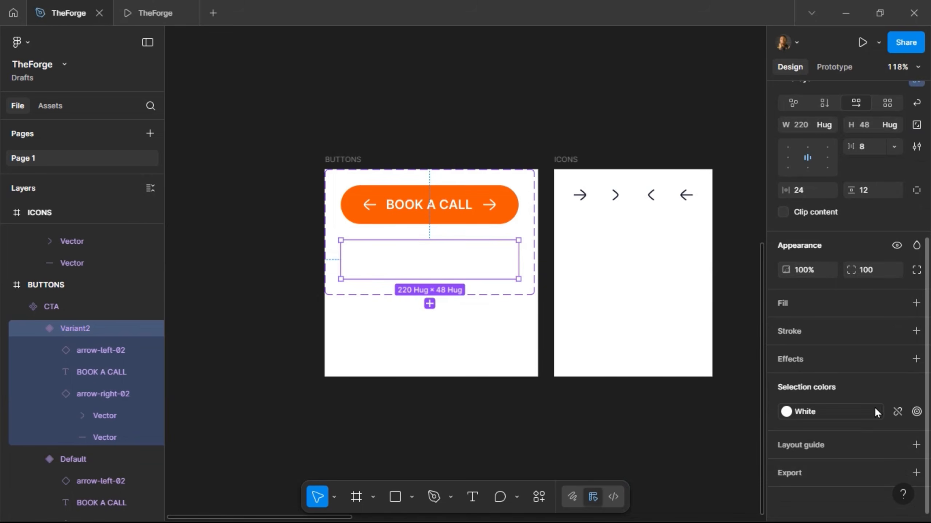
pyautogui.hotkey('ctrl', 'z')
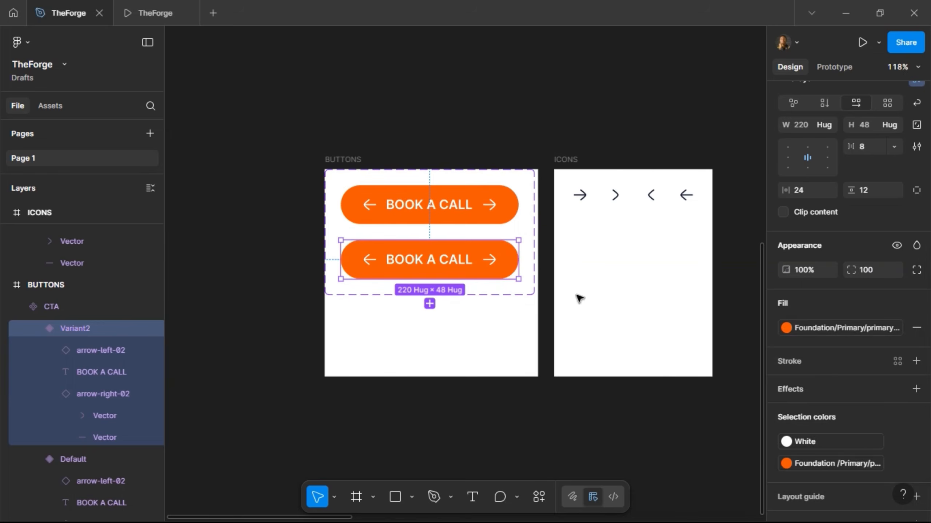
# Step: Restyle the CTA's second variant as an outline button with Text Color label and arrows, a Stroke-style border and no fill
pyautogui.click(858, 439)
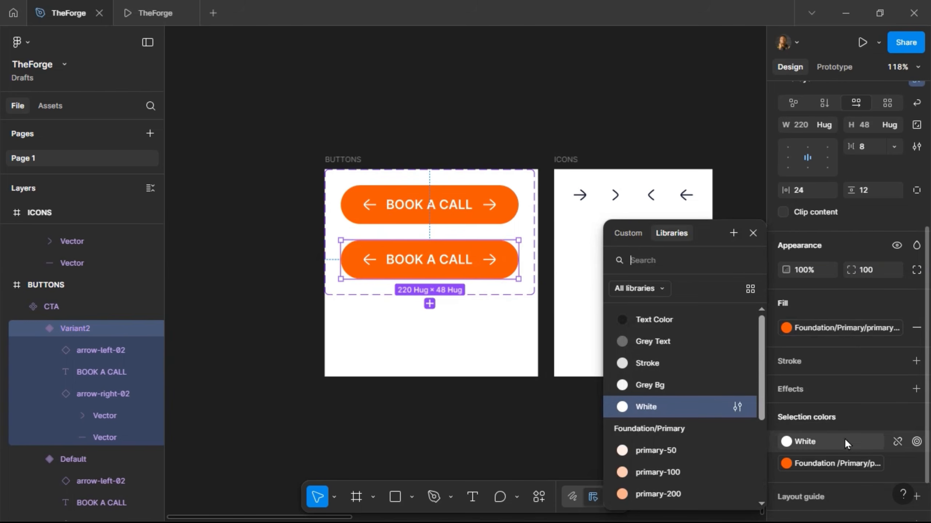
pyautogui.click(683, 325)
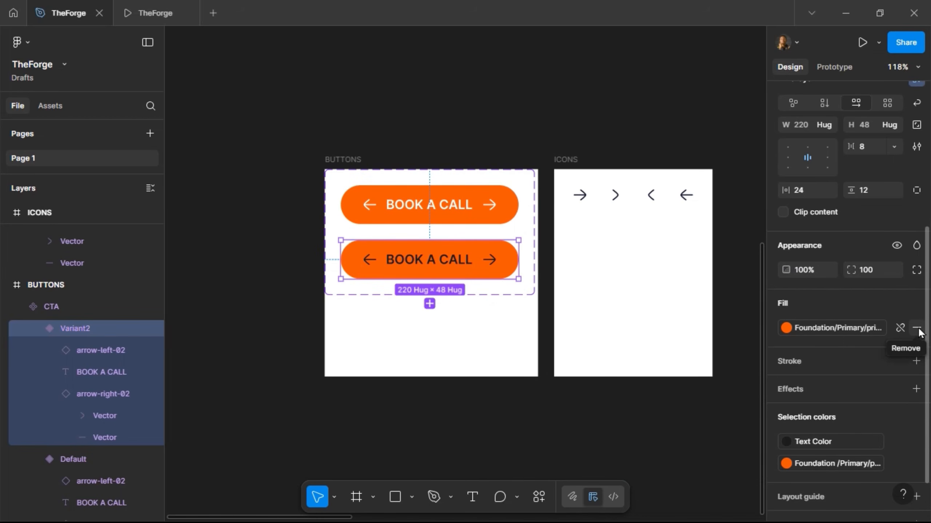
pyautogui.click(898, 362)
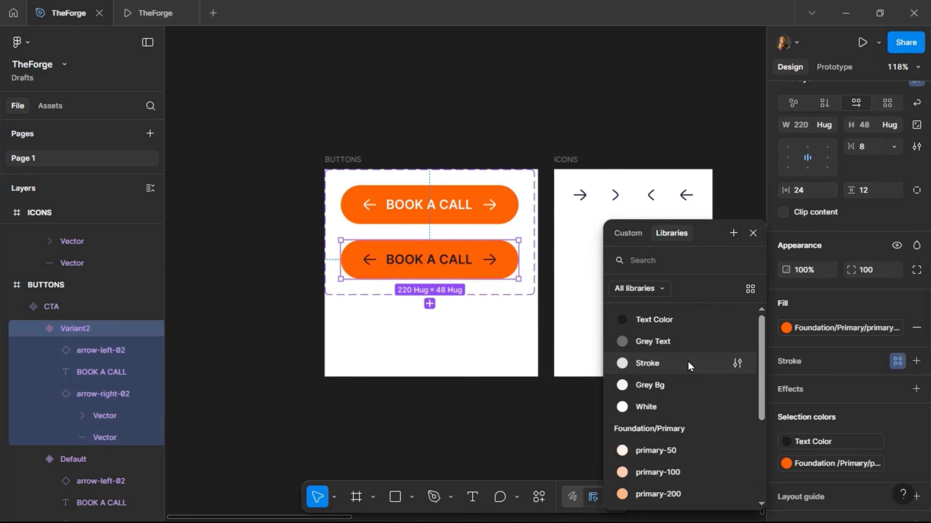
pyautogui.click(686, 371)
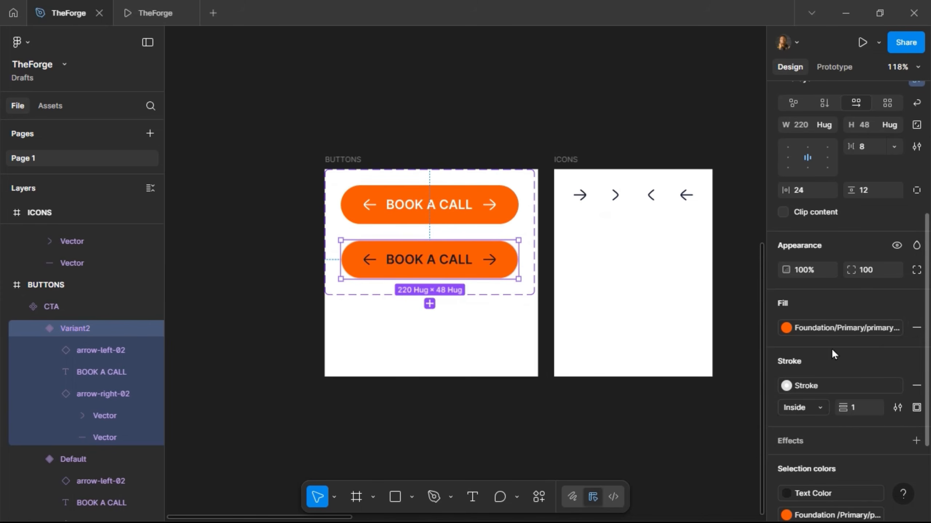
pyautogui.click(918, 330)
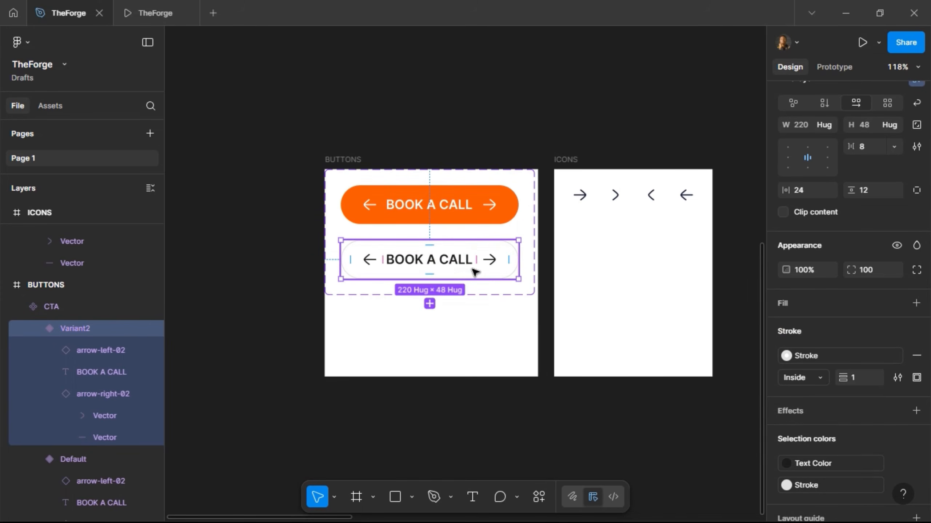
# Step: Narrow the BUTTONS frame to a width of 260 so its right edge meets the CTA component set
pyautogui.click(339, 160)
pyautogui.moveTo(543, 298); pyautogui.dragTo(534, 299)
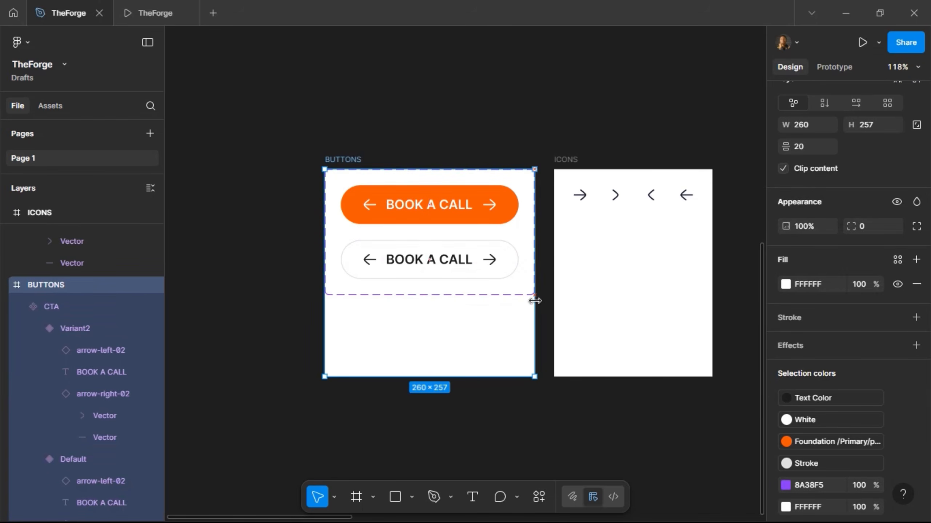
pyautogui.click(264, 204)
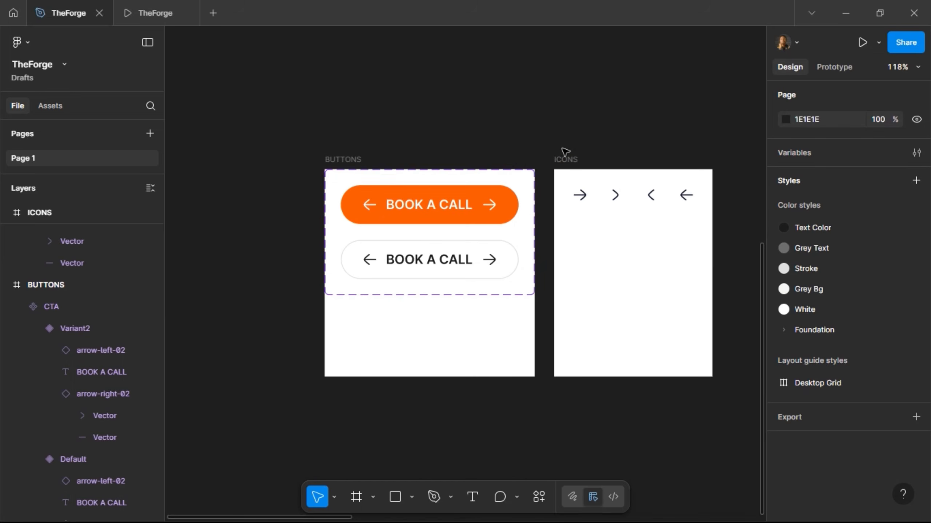
# Step: Copy the orange default CTA and paste an instance of it into the homepage's Herosection frame
pyautogui.hscroll(1, 564, 152)
pyautogui.click(574, 195)
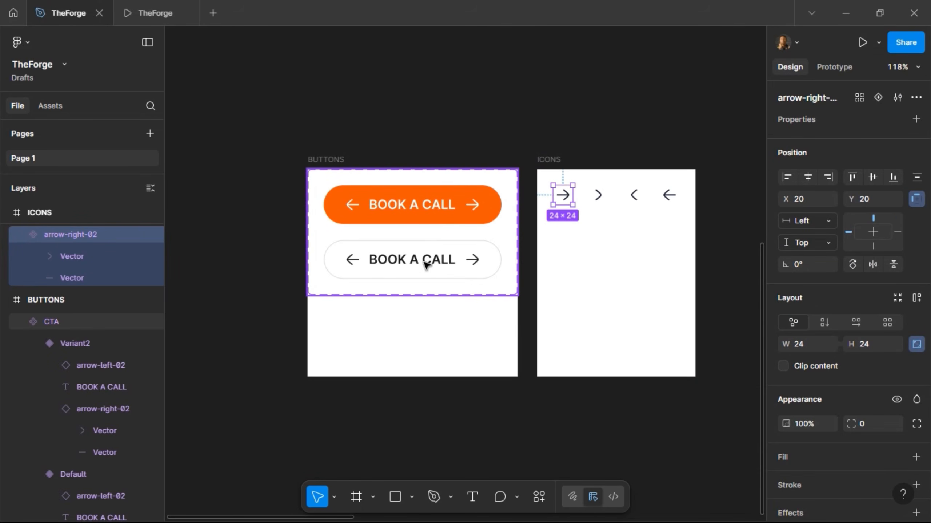
pyautogui.click(428, 217)
pyautogui.click(428, 216)
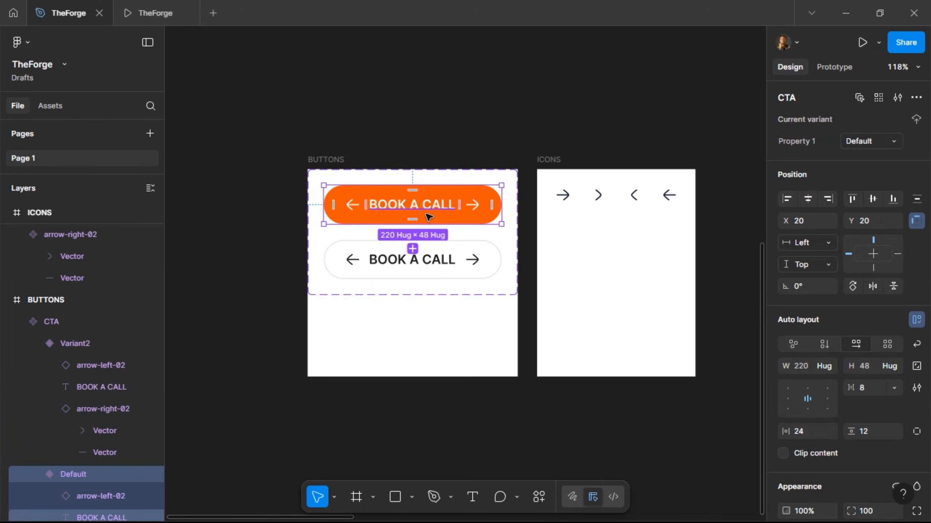
pyautogui.click(458, 143)
pyautogui.hscroll(15, 458, 142)
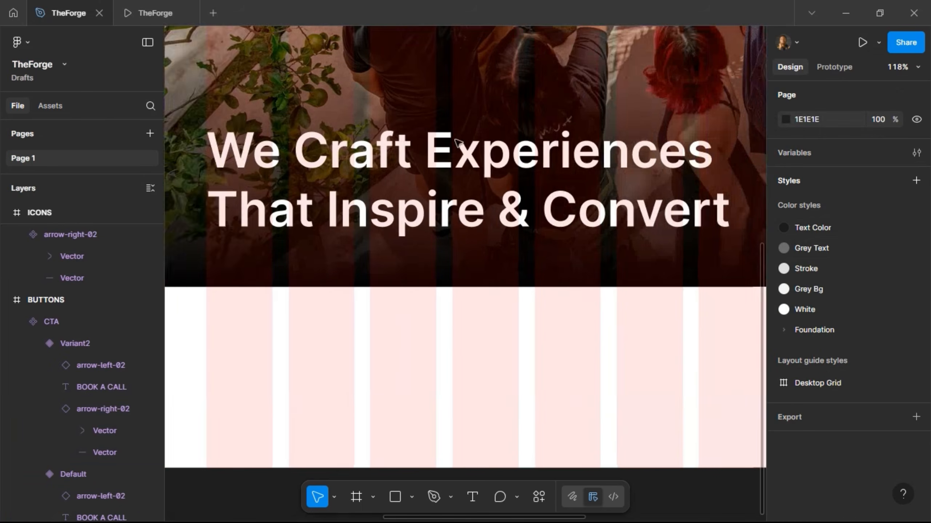
pyautogui.scroll(-8, 456, 141)
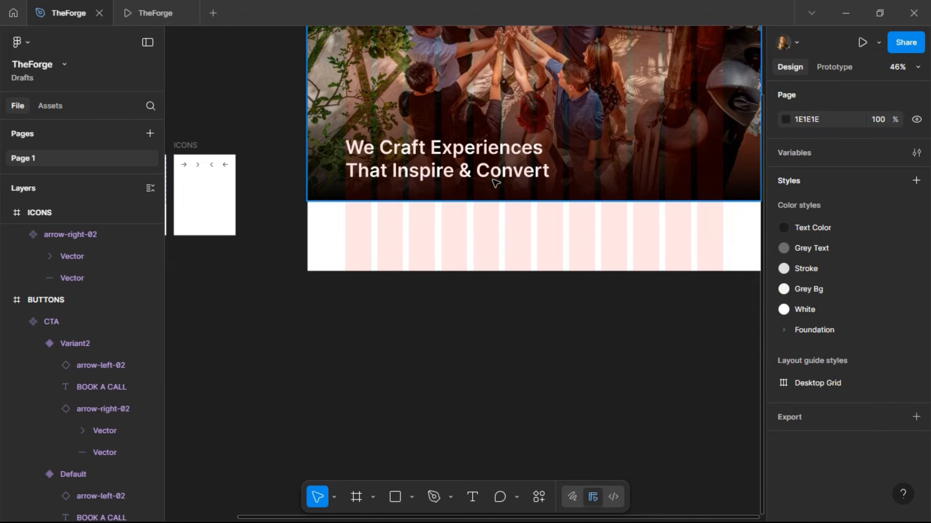
pyautogui.hscroll(5, 495, 183)
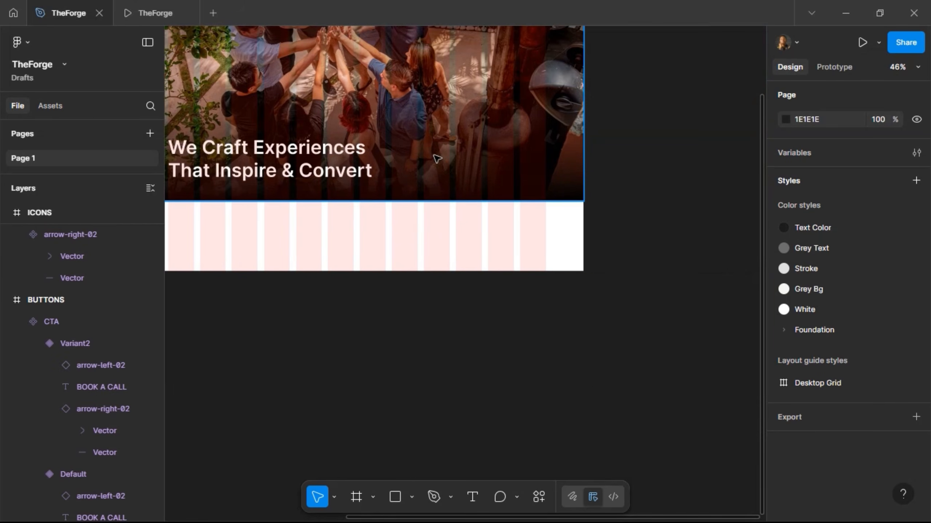
pyautogui.click(456, 164)
pyautogui.hotkey('ctrl', 'v')
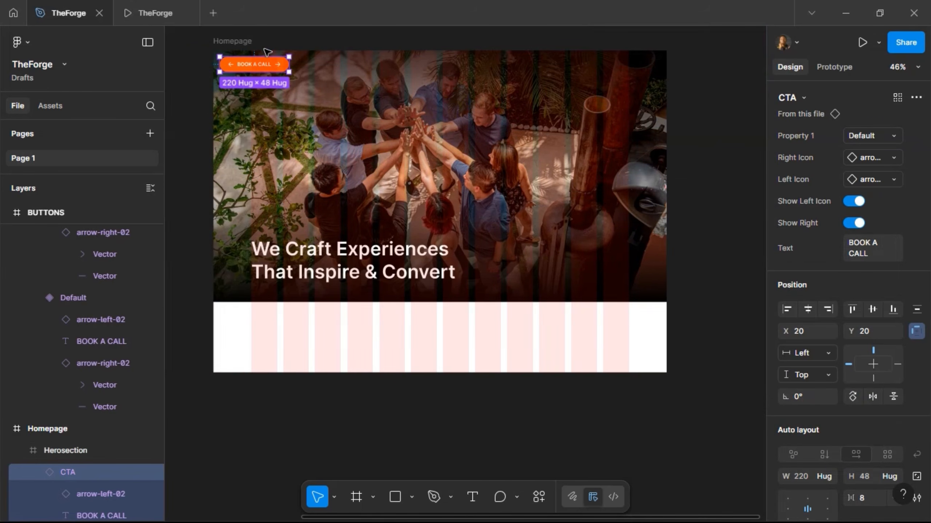
# Step: Place the CTA instance at the hero's lower right, level with the headline at X 1100, Y 677, and duplicate it to its left at X 854
pyautogui.scroll(2, 254, 51)
pyautogui.moveTo(252, 65); pyautogui.dragTo(545, 235)
pyautogui.moveTo(592, 279); pyautogui.dragTo(576, 316)
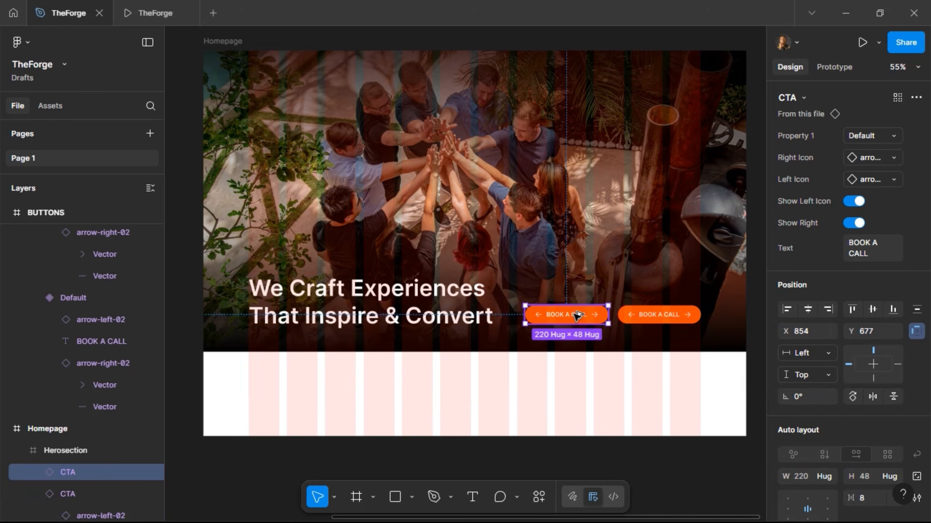
# Step: Fill the CTA component's second variant with the White color style
pyautogui.hscroll(-10, 483, 305)
pyautogui.hscroll(-3, 483, 305)
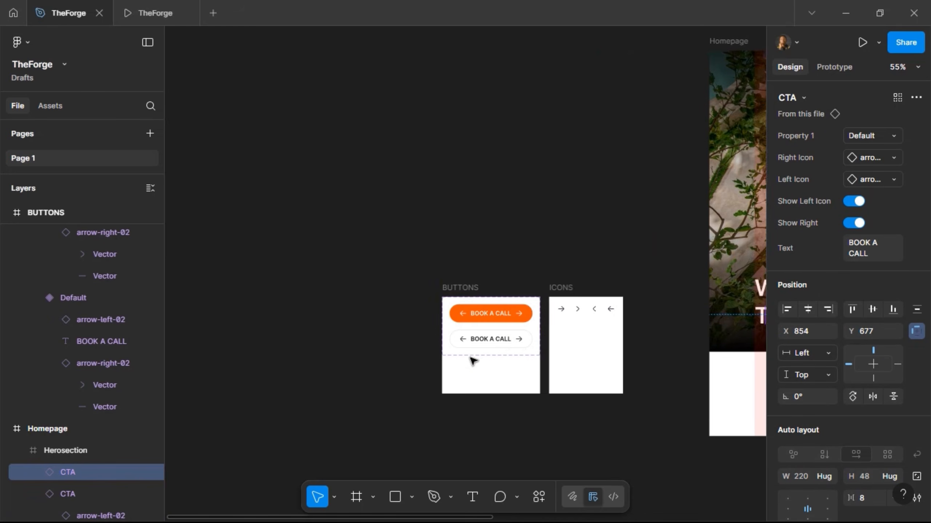
pyautogui.click(480, 340)
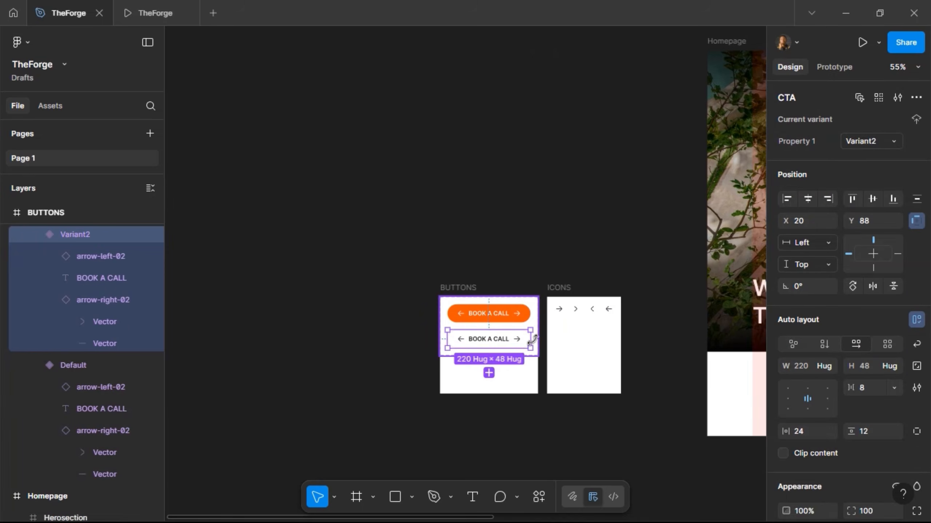
pyautogui.scroll(-5, 831, 420)
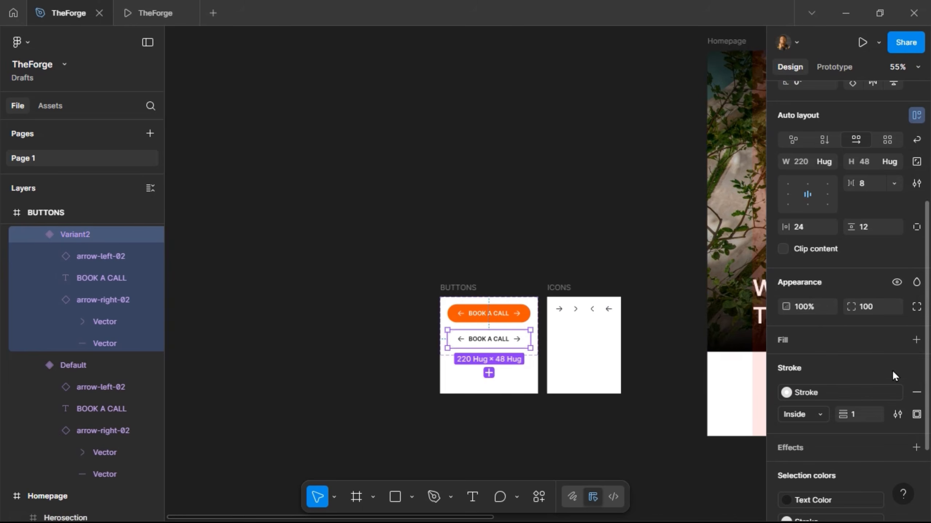
pyautogui.click(895, 339)
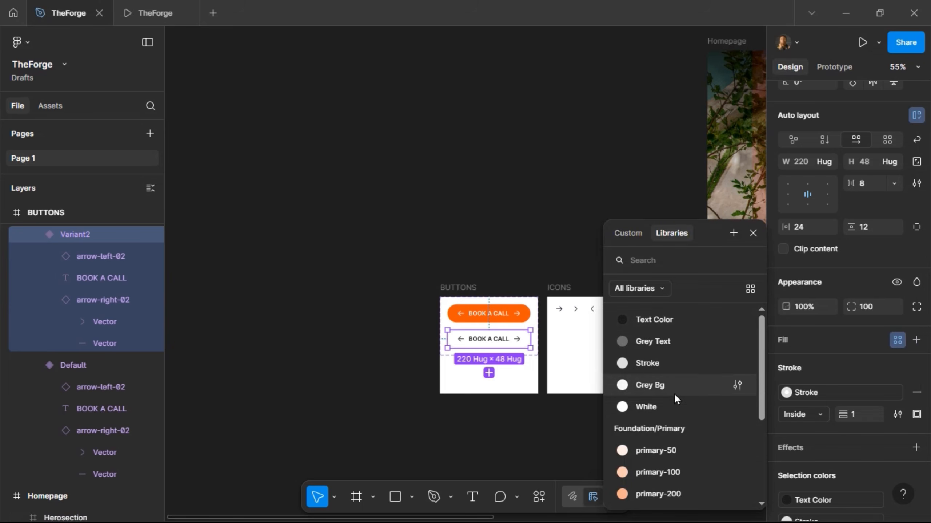
pyautogui.click(668, 406)
pyautogui.click(537, 245)
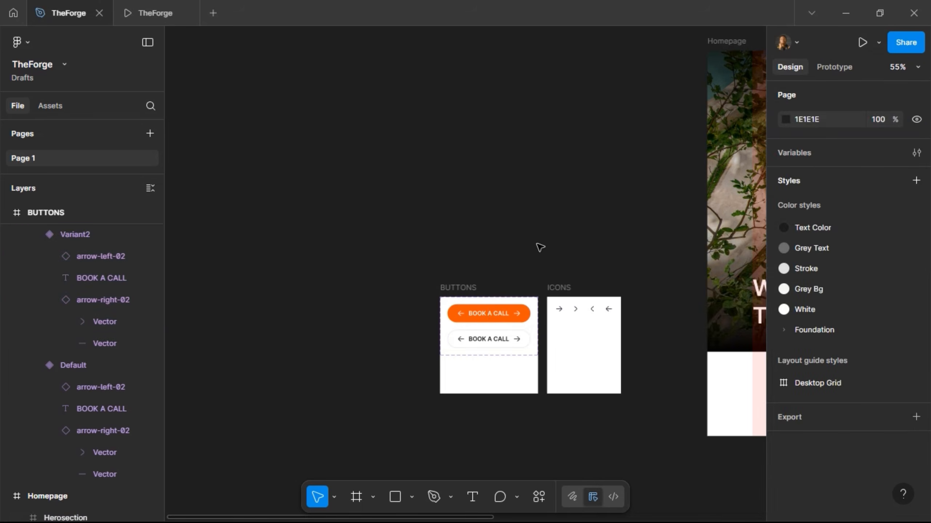
# Step: Switch the left CTA instance in the hero section to Variant2
pyautogui.hscroll(15, 539, 246)
pyautogui.hscroll(-5, 541, 247)
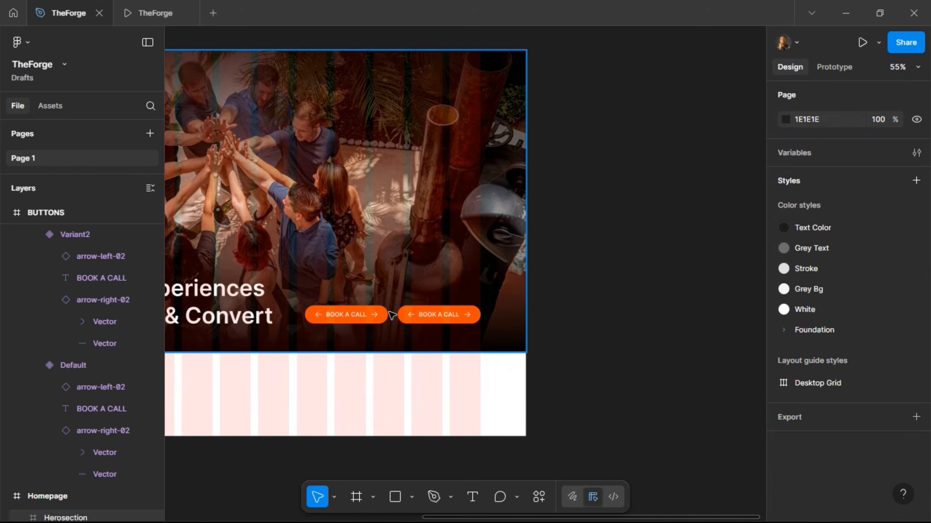
pyautogui.click(377, 322)
pyautogui.click(377, 322)
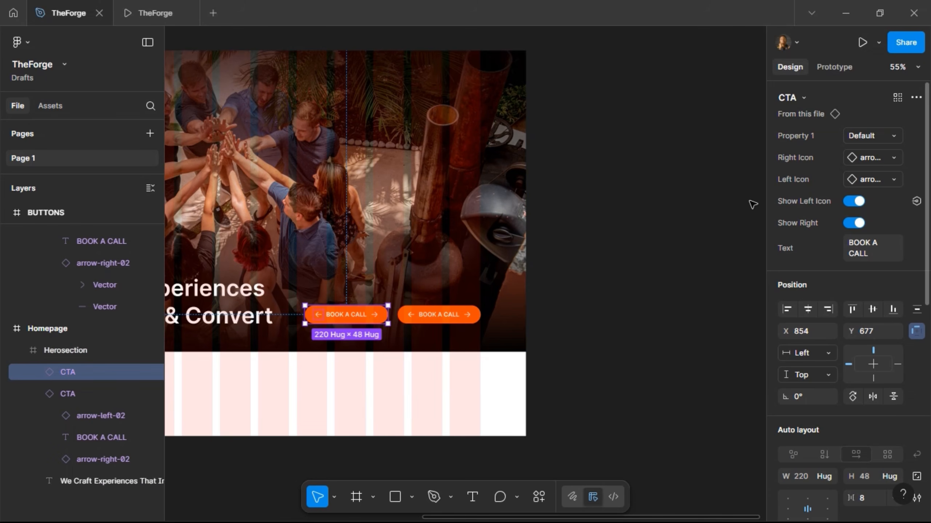
pyautogui.hscroll(-4, 752, 202)
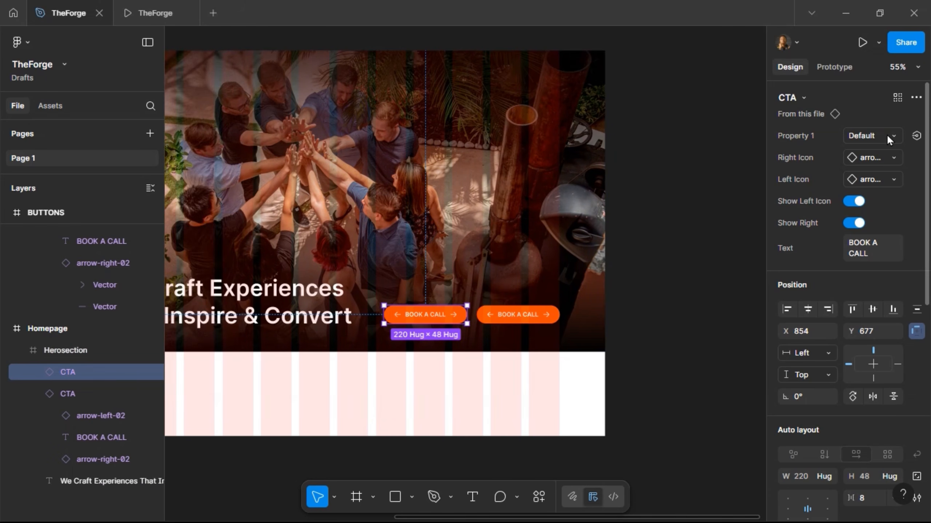
pyautogui.click(886, 134)
pyautogui.click(881, 152)
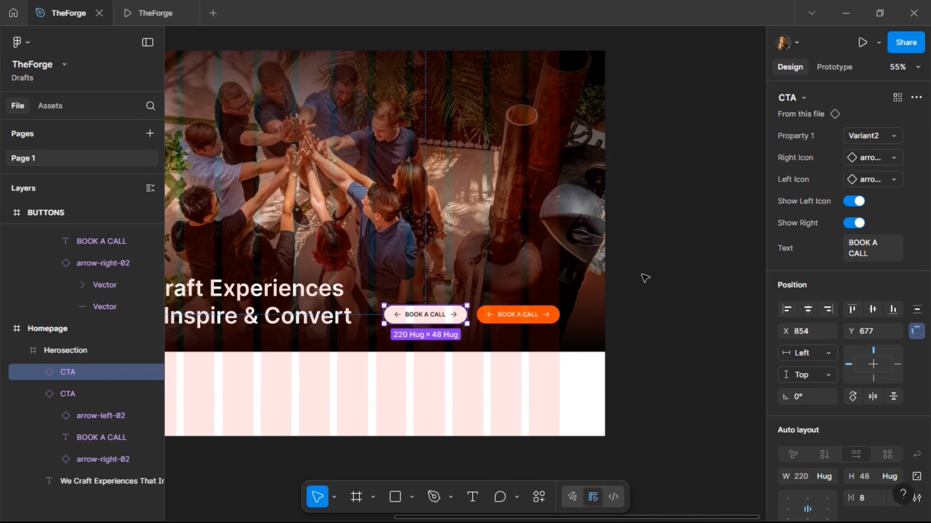
# Step: Rename the orange CTA variant's Property 1 value to Primary
pyautogui.hscroll(-20, 644, 276)
pyautogui.hscroll(-2, 458, 328)
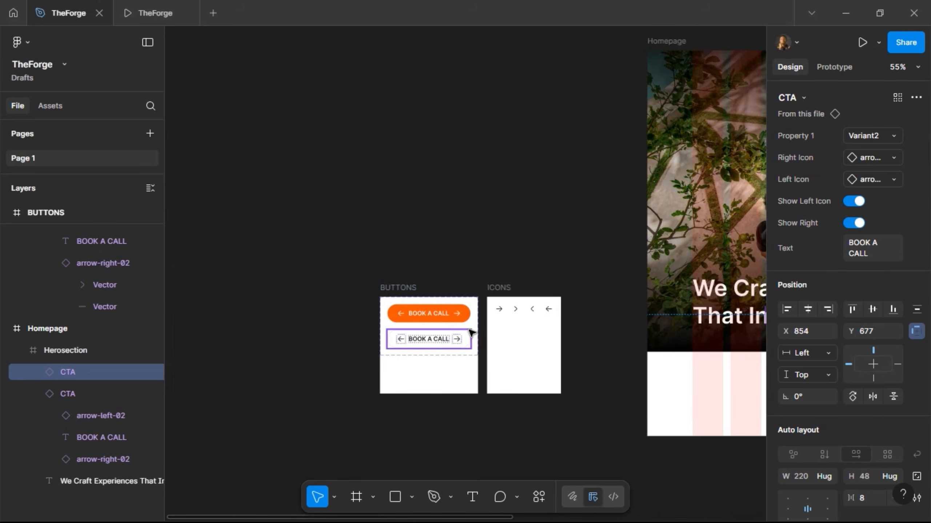
pyautogui.scroll(5, 467, 329)
pyautogui.click(417, 310)
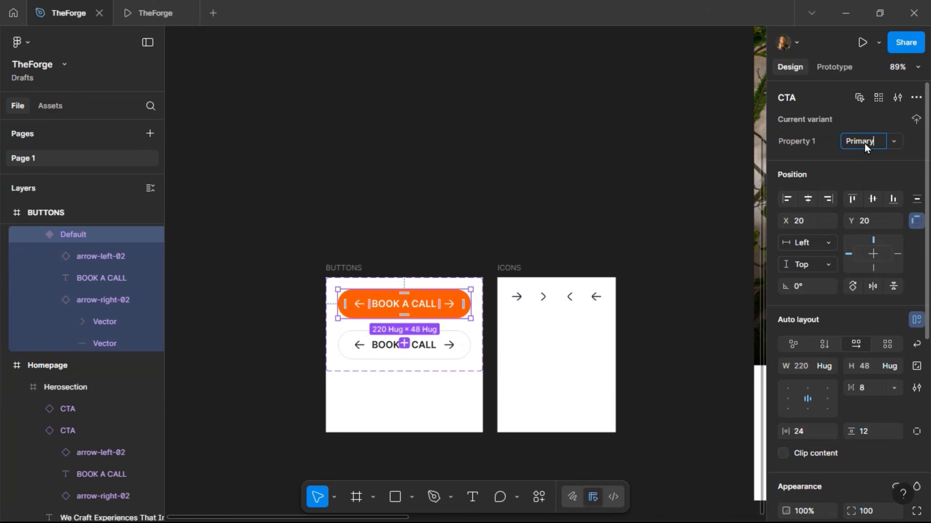
pyautogui.press('Return')
# Step: Rename the CTA's variant property to State and set the white variant's value to Outline
pyautogui.doubleClick(812, 145)
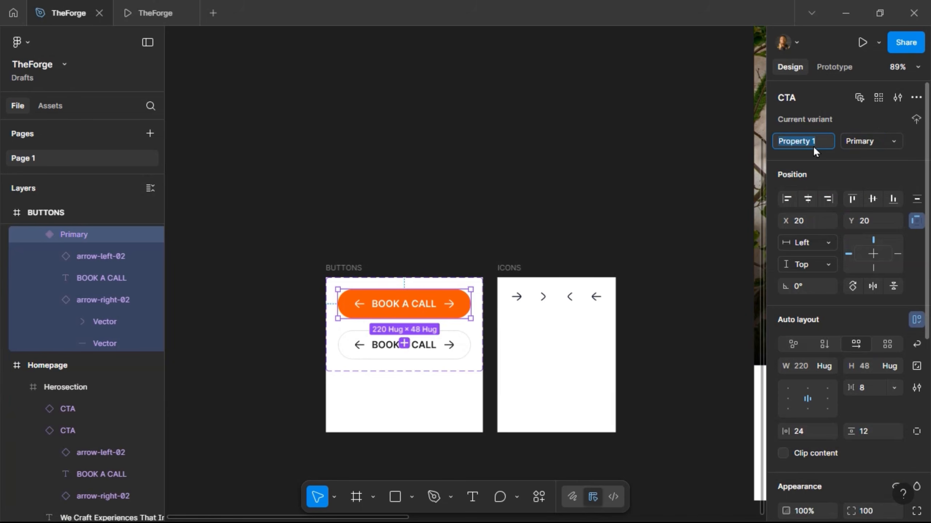
pyautogui.write('State')
pyautogui.press('Return')
pyautogui.click(421, 345)
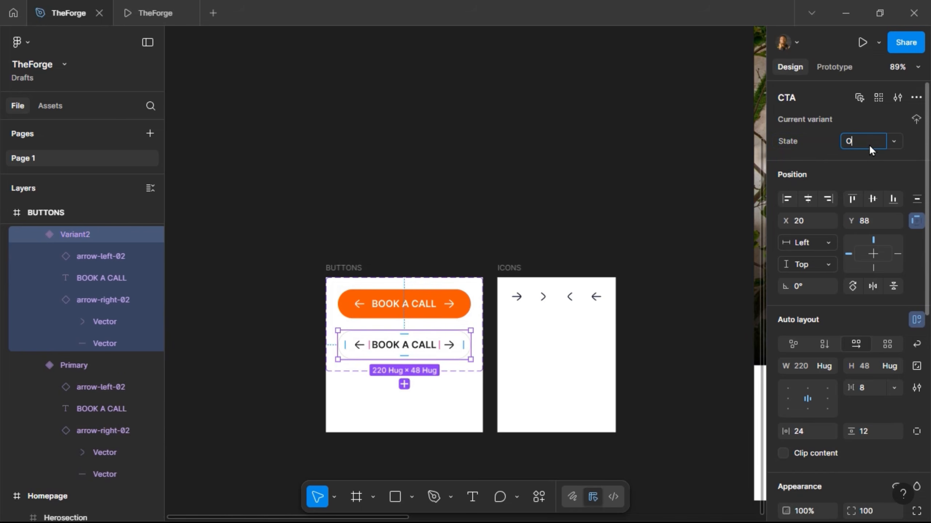
pyautogui.press('Return')
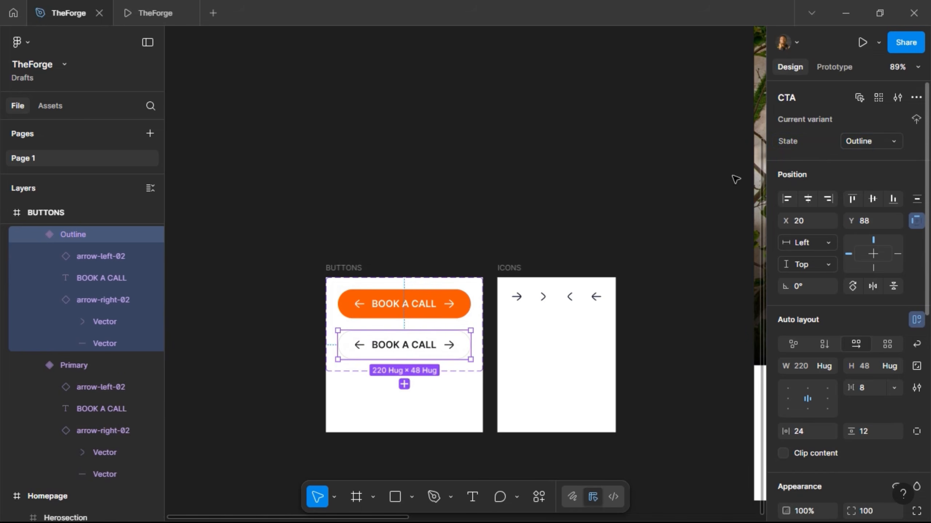
# Step: Wrap the hero section's Outline and Primary CTA instances together in a horizontal auto layout frame
pyautogui.hscroll(7, 548, 183)
pyautogui.hscroll(8, 548, 185)
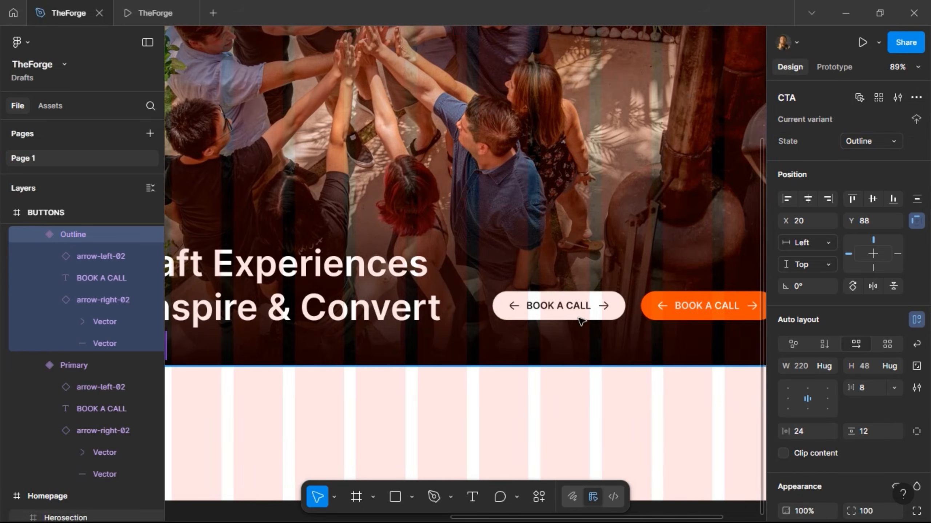
pyautogui.click(563, 312)
pyautogui.click(563, 313)
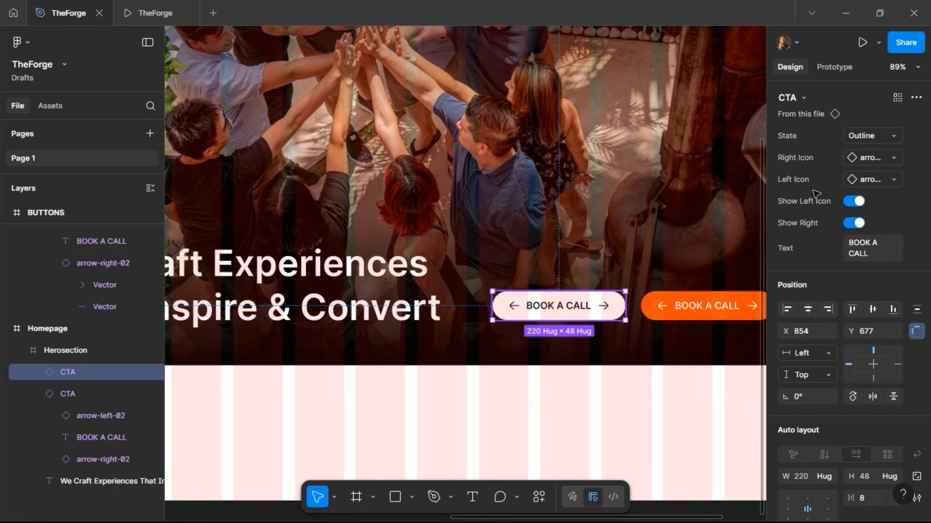
pyautogui.click(702, 314)
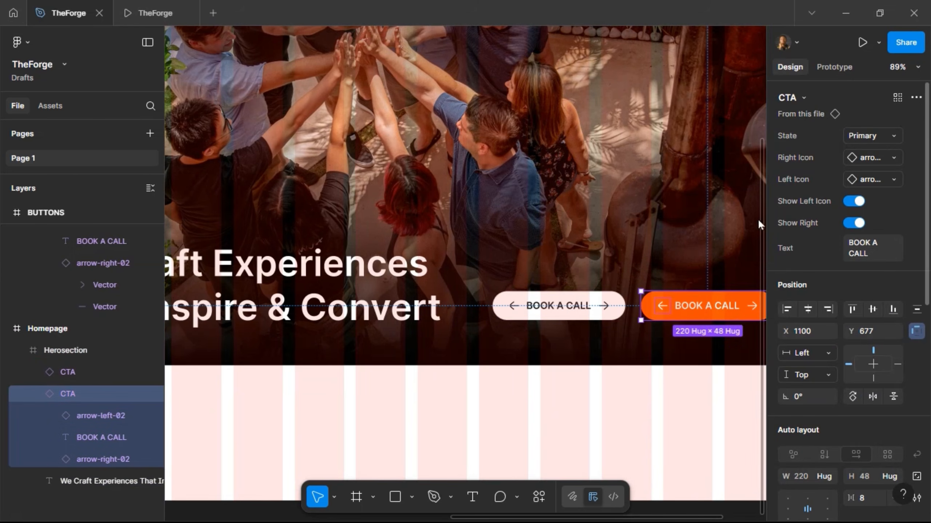
pyautogui.keyDown('shift'); pyautogui.click(601, 320); pyautogui.keyUp('shift')
pyautogui.hscroll(3, 559, 353)
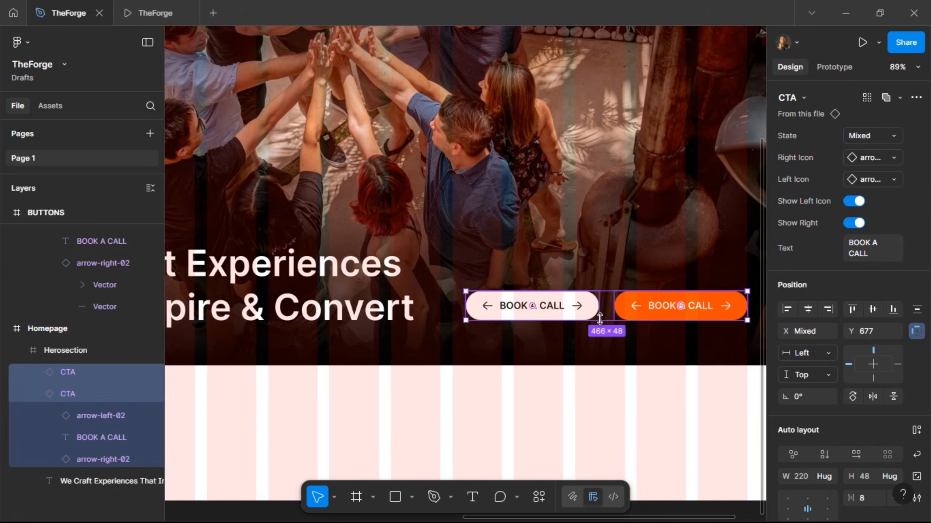
pyautogui.scroll(-2, 555, 352)
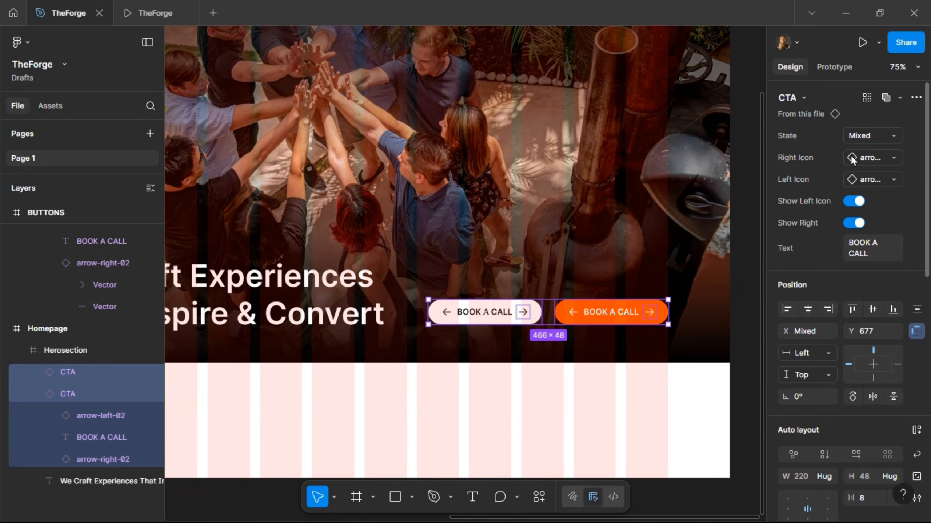
pyautogui.click(915, 428)
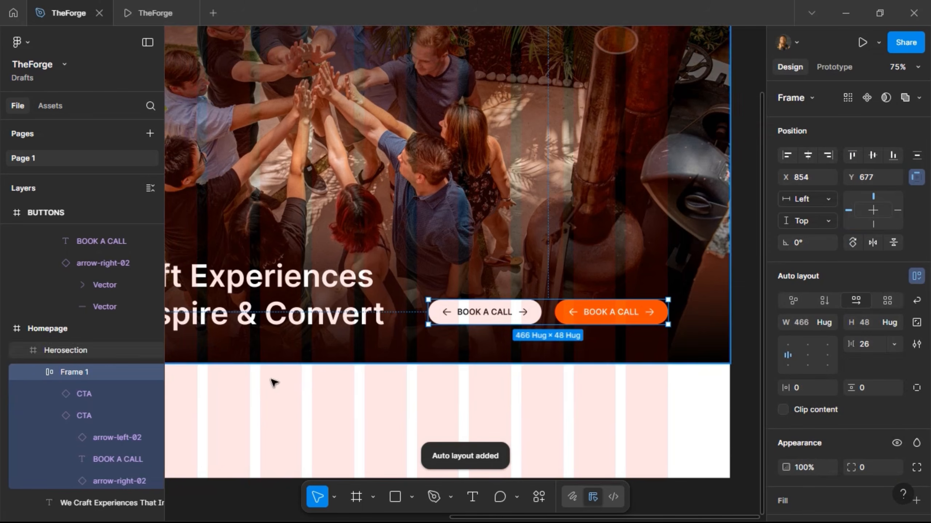
# Step: Rename the hero section's new auto layout frame as Buttons and collapse its layer
pyautogui.doubleClick(69, 378)
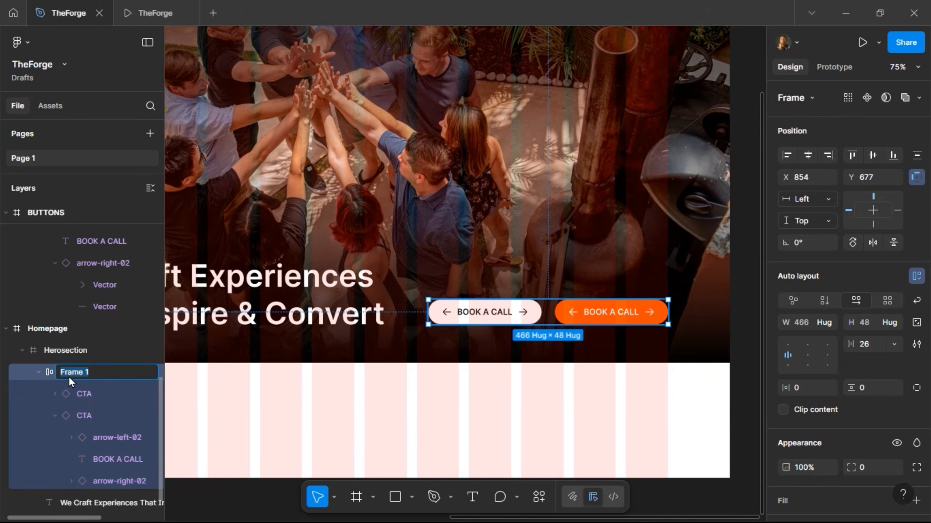
pyautogui.write('Buttons')
pyautogui.press('Return')
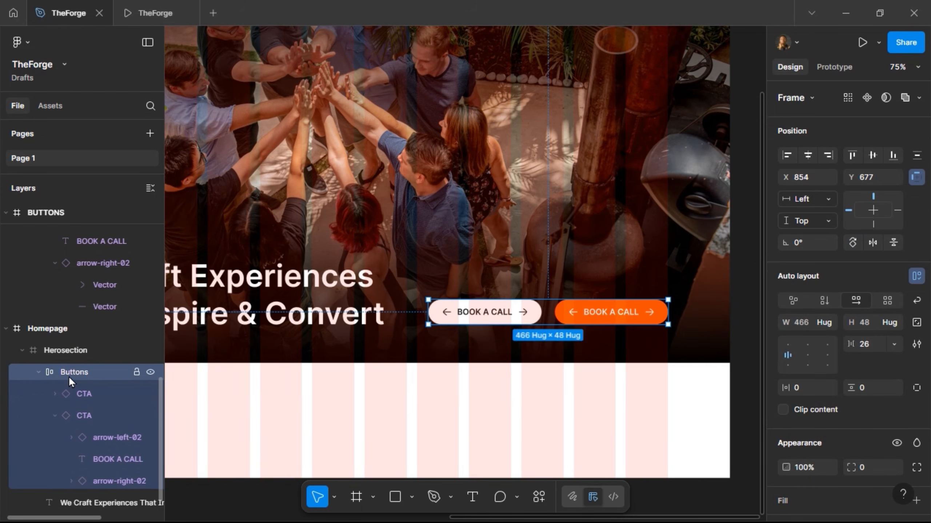
pyautogui.click(38, 373)
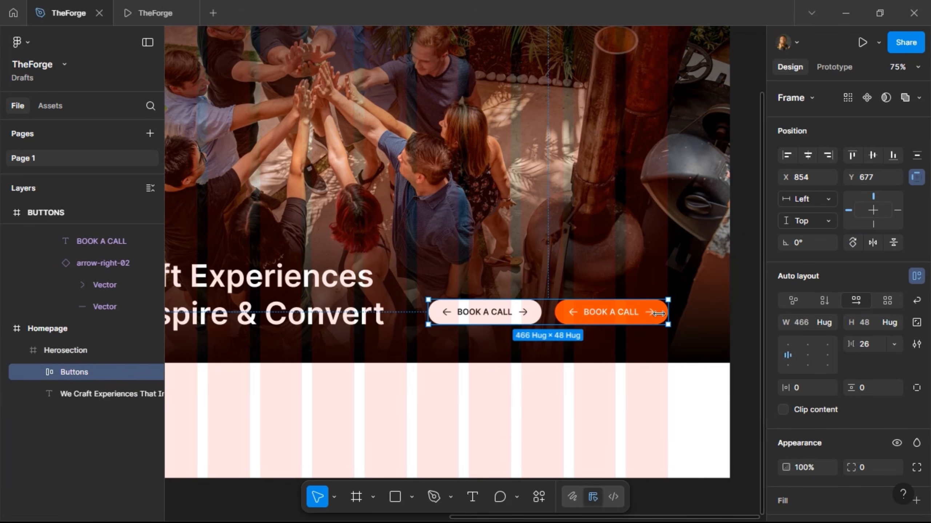
# Step: Hide the left icon of the orange Primary CTA instance in the hero section
pyautogui.click(596, 314)
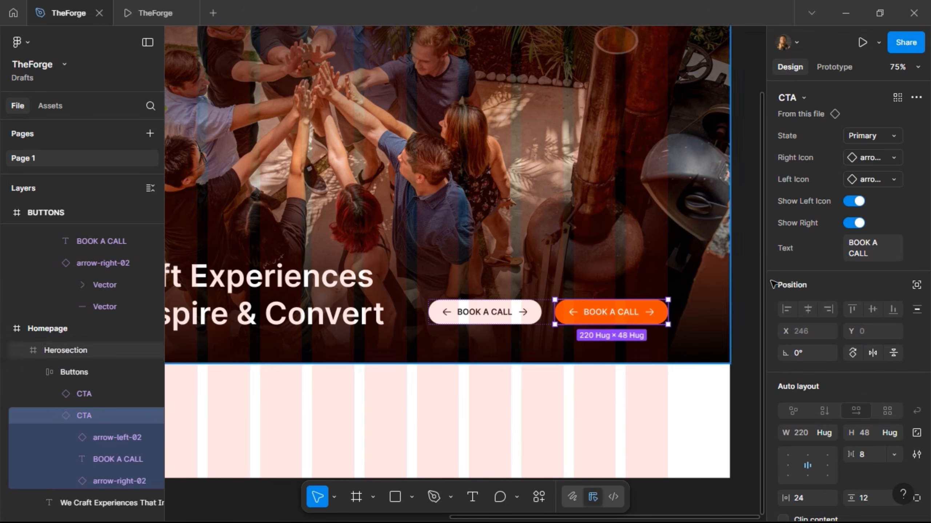
pyautogui.click(853, 202)
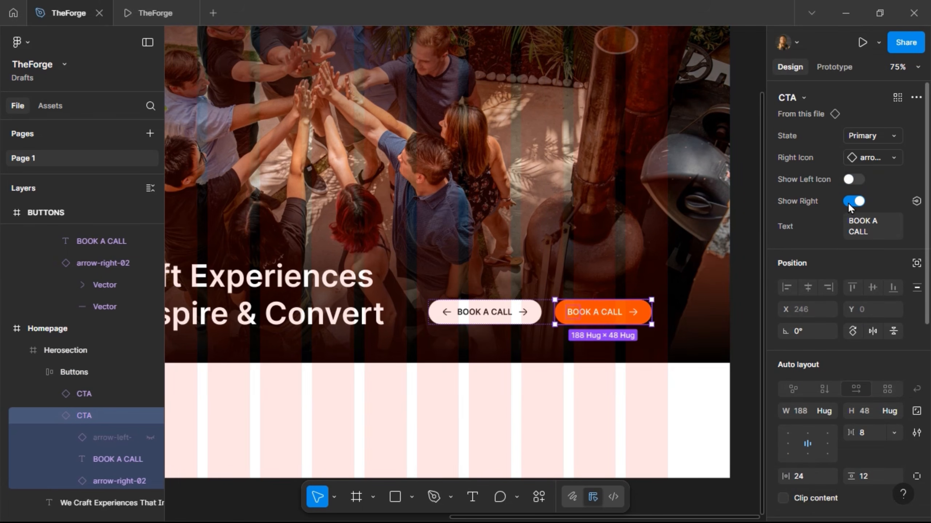
# Step: Set the hero section's Outline CTA text to BROWSE WORKS and hide both its left and right icons
pyautogui.click(449, 315)
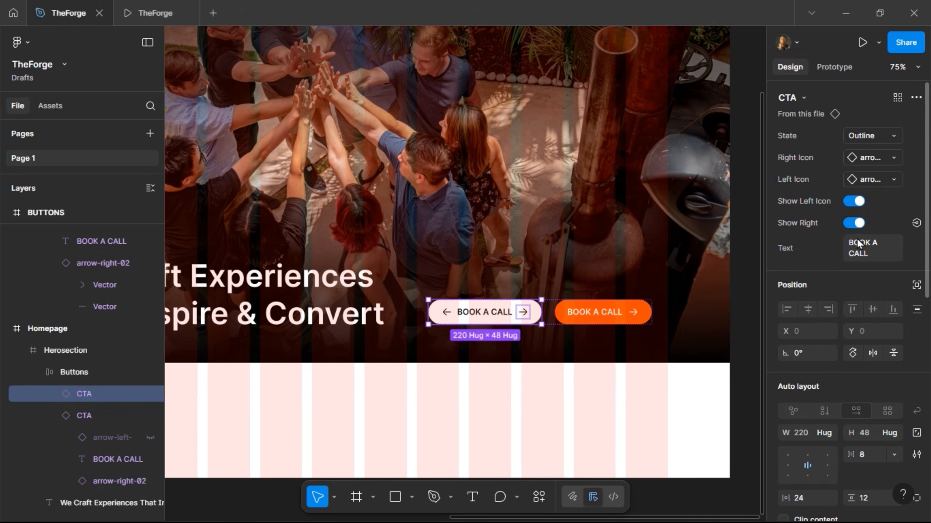
pyautogui.click(865, 253)
pyautogui.write('BROW')
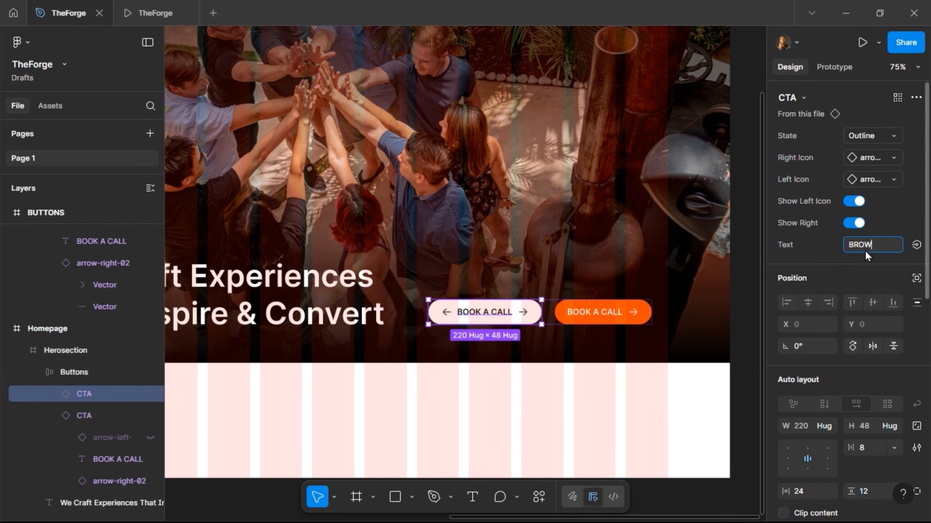
pyautogui.write('SE WORKS')
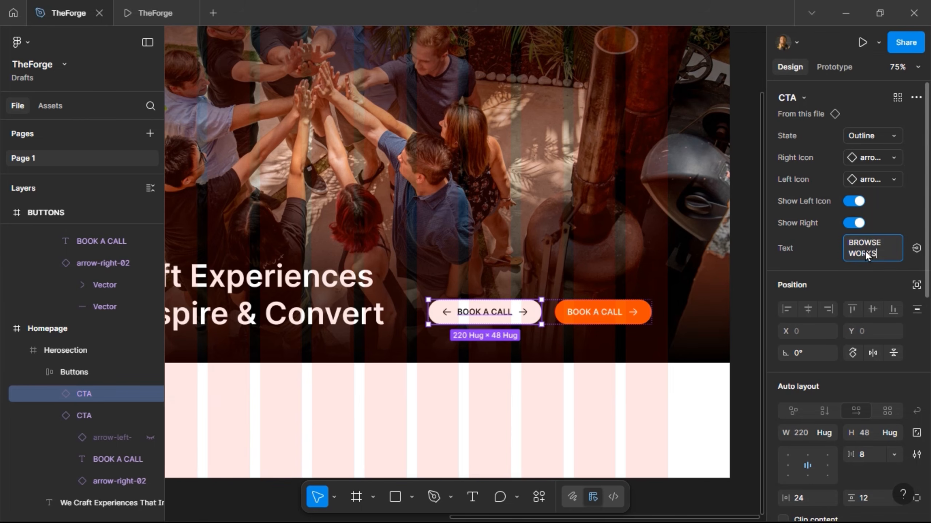
pyautogui.press('Return')
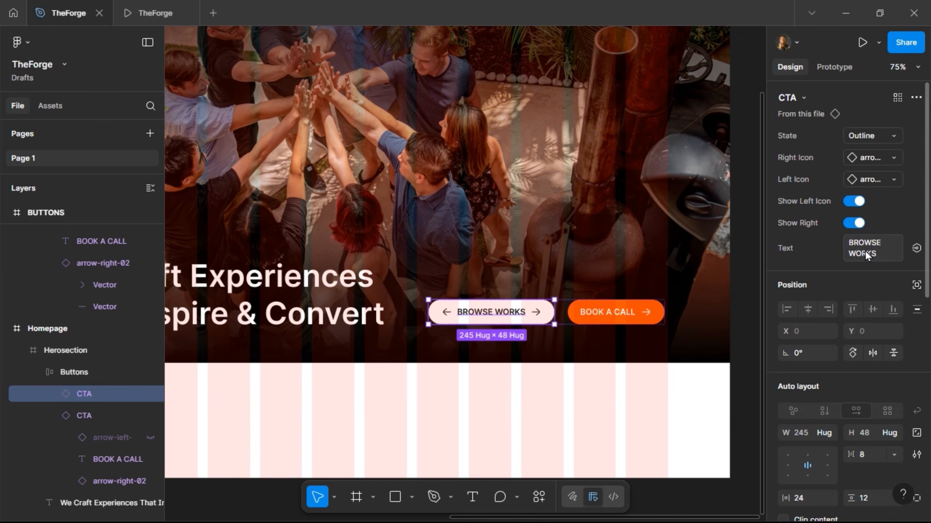
pyautogui.click(858, 223)
pyautogui.click(855, 180)
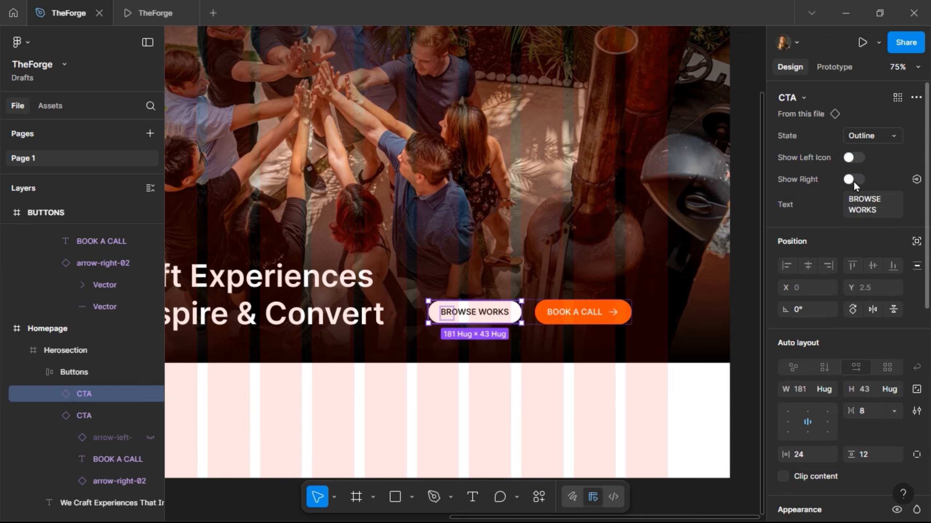
# Step: Select the Buttons frame and measure its distances to the hero section's edges
pyautogui.click(532, 316)
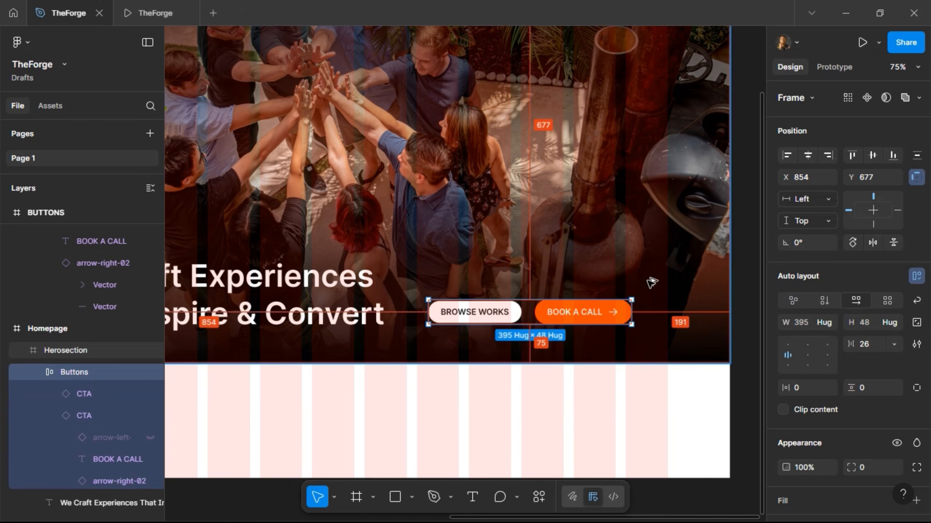
# Step: Move the Buttons group in the hero section horizontally to X 925
pyautogui.hotkey('shift', 'Right')
pyautogui.hotkey('shift', 'Right')
pyautogui.hotkey('shift', 'Right')
pyautogui.hotkey('shift', 'Right')
pyautogui.hotkey('shift', 'Right')
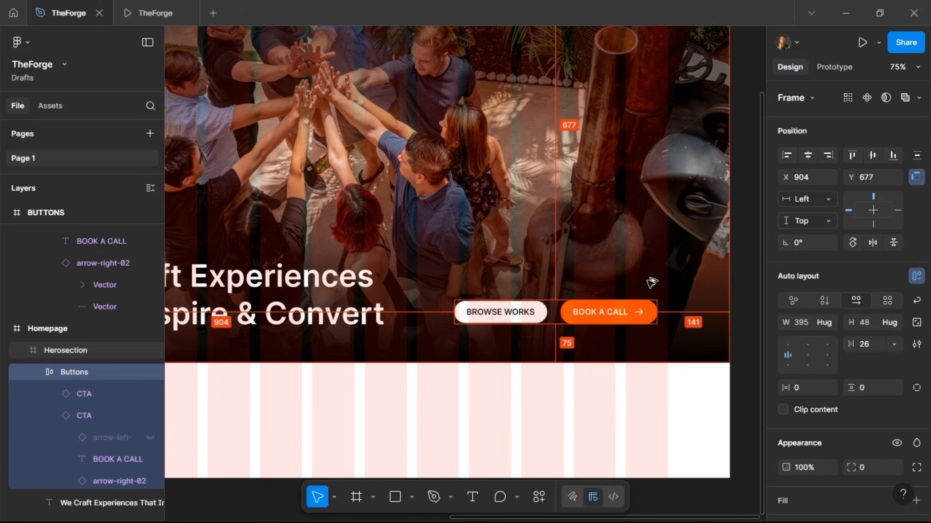
pyautogui.press('Right')
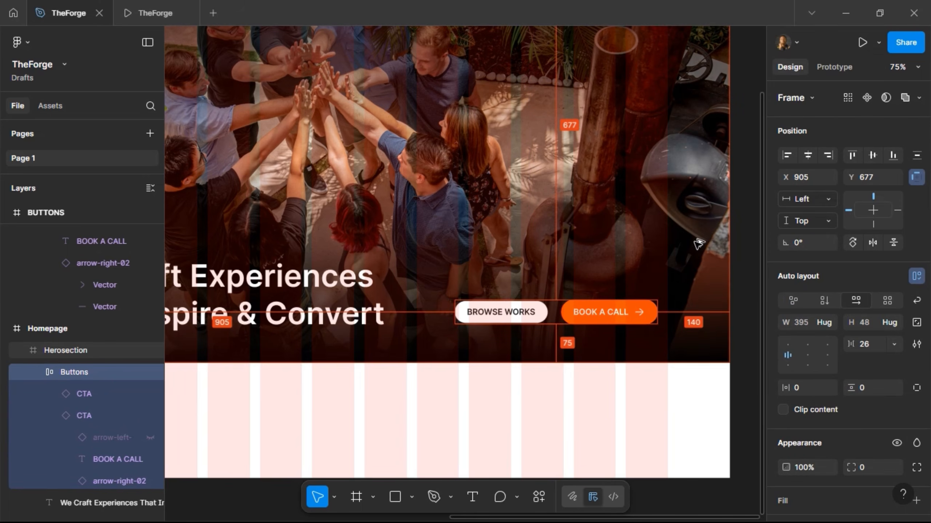
pyautogui.hotkey('shift', 'Right')
pyautogui.hotkey('shift', 'Right')
# Step: Combine the hero heading and the Buttons group in one horizontal auto layout frame
pyautogui.scroll(-5, 610, 262)
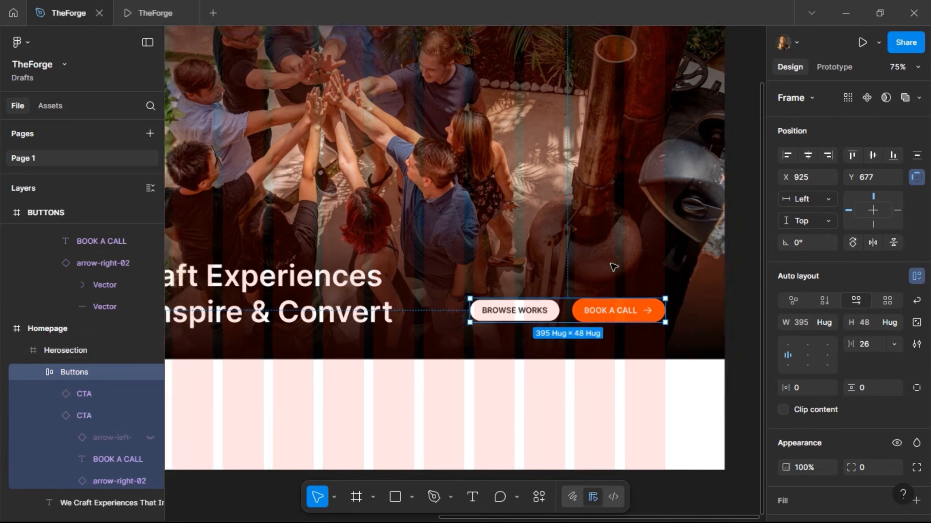
pyautogui.keyDown('shift'); pyautogui.click(383, 295); pyautogui.keyUp('shift')
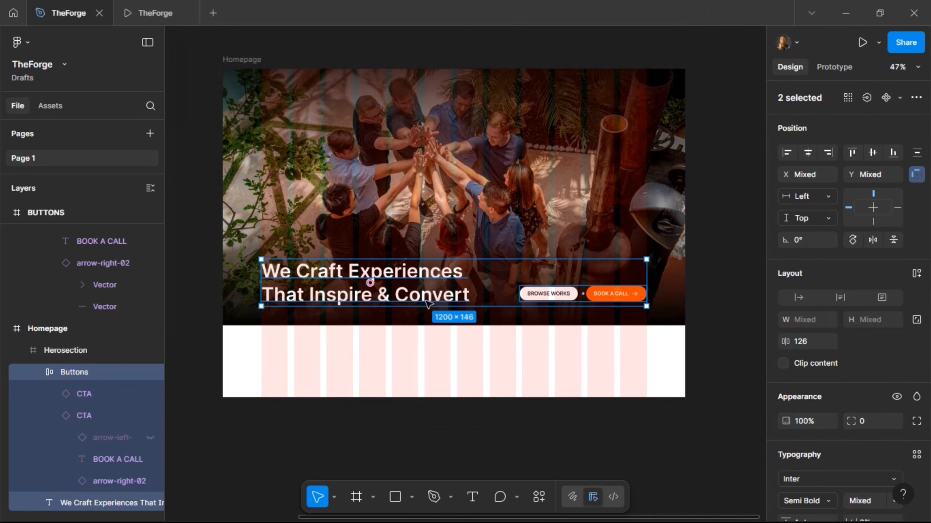
pyautogui.click(917, 274)
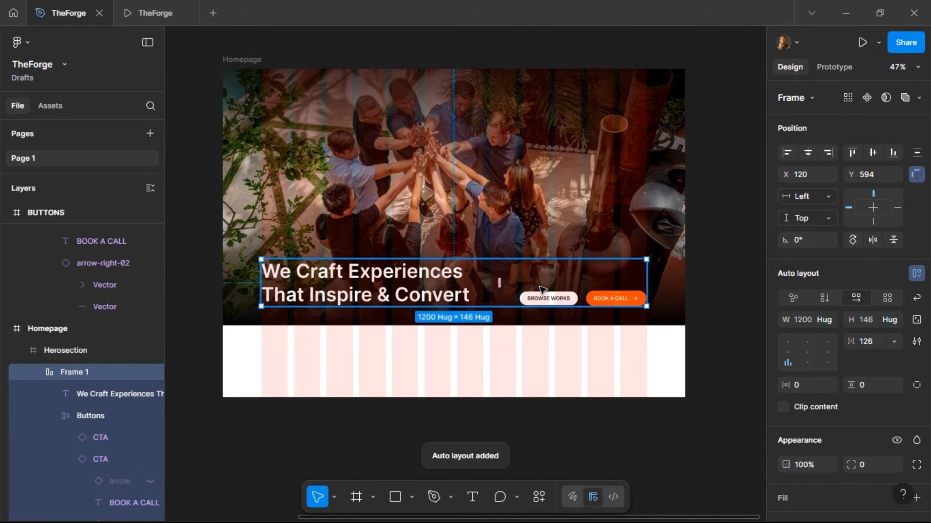
# Step: Check the hero section in the prototype preview, and move the heading and buttons frame up to Y 574
pyautogui.click(146, 10)
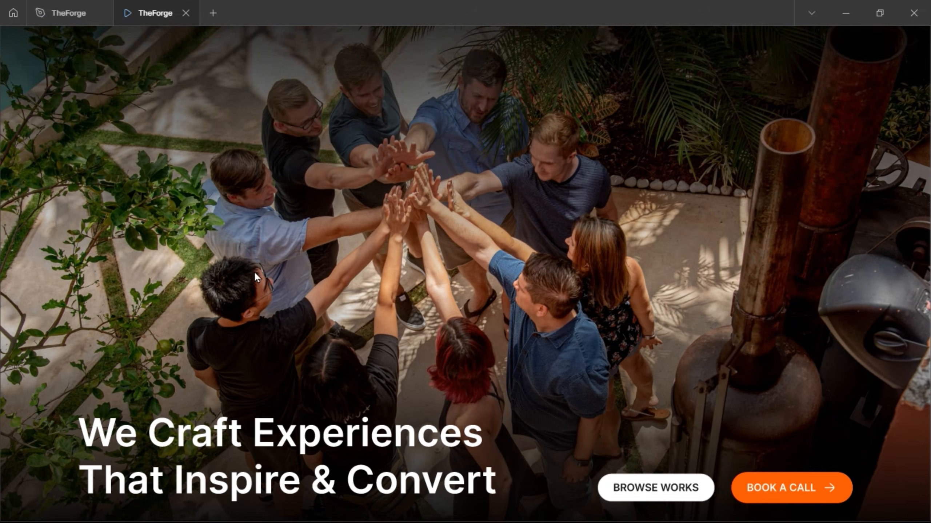
pyautogui.click(59, 19)
pyautogui.press('alt')
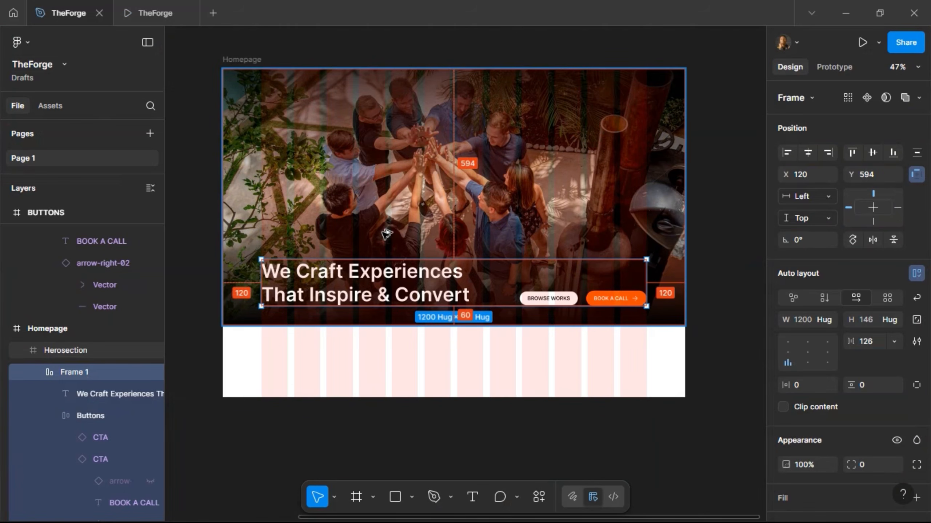
pyautogui.hotkey('shift', 'Up')
pyautogui.hotkey('shift', 'Up')
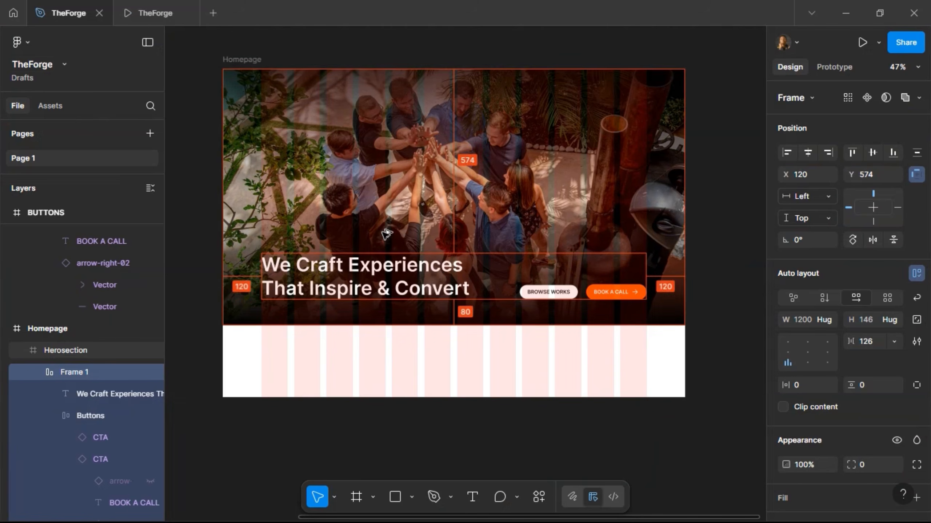
# Step: Set the font weight of the "We Craft Experiences That Inspire & Convert" heading to Bold
pyautogui.click(357, 285)
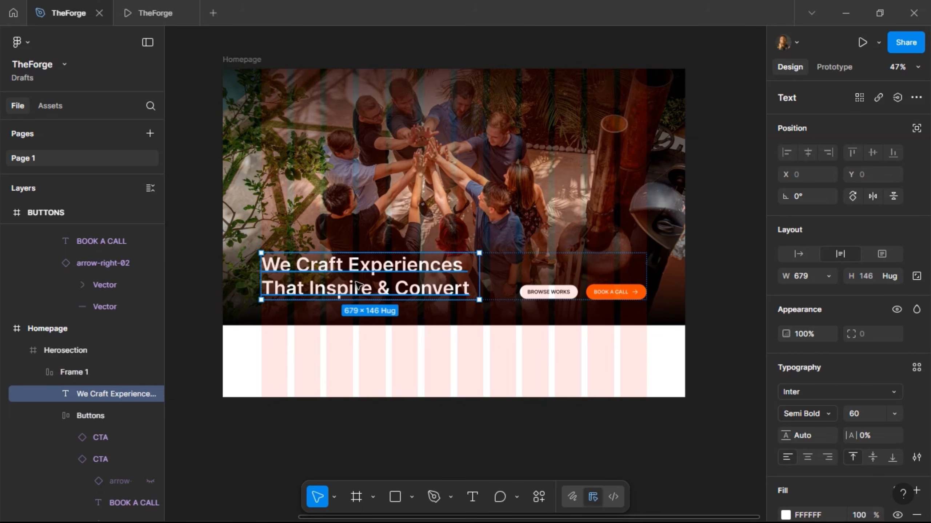
pyautogui.click(865, 417)
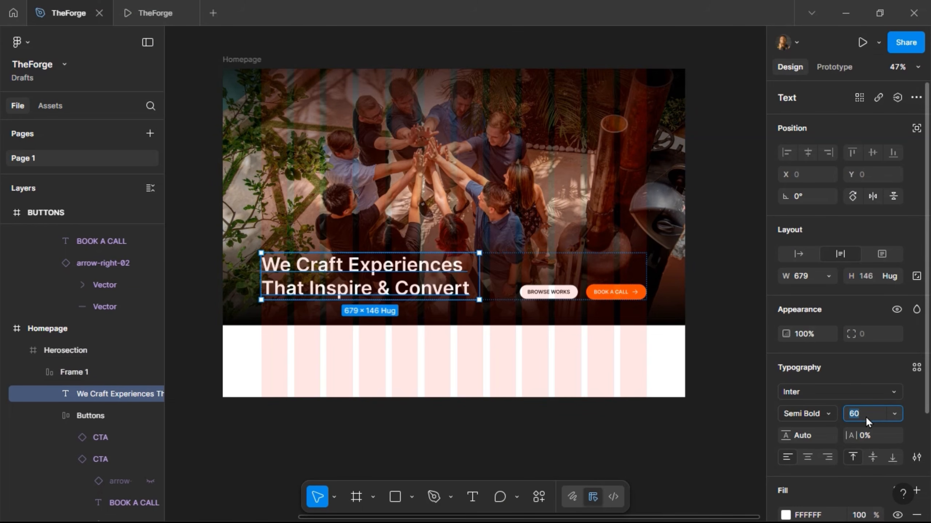
pyautogui.click(822, 410)
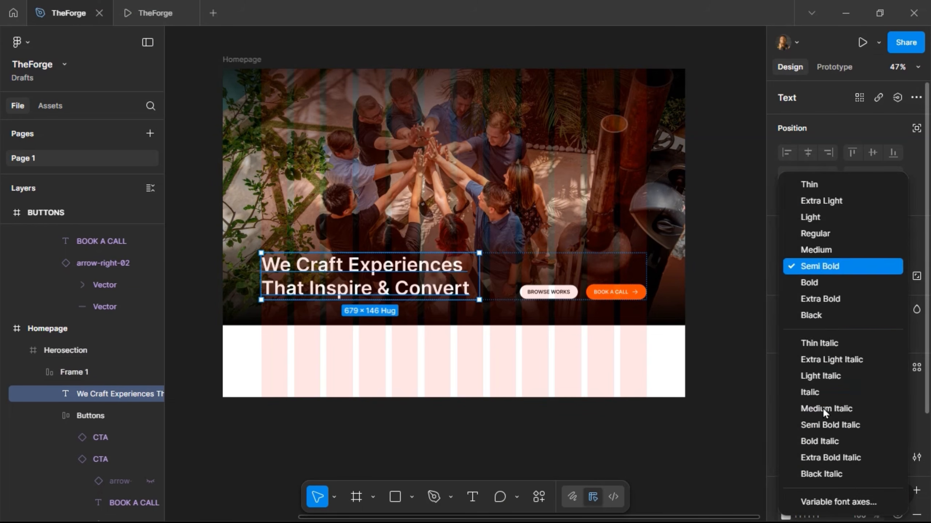
pyautogui.click(816, 285)
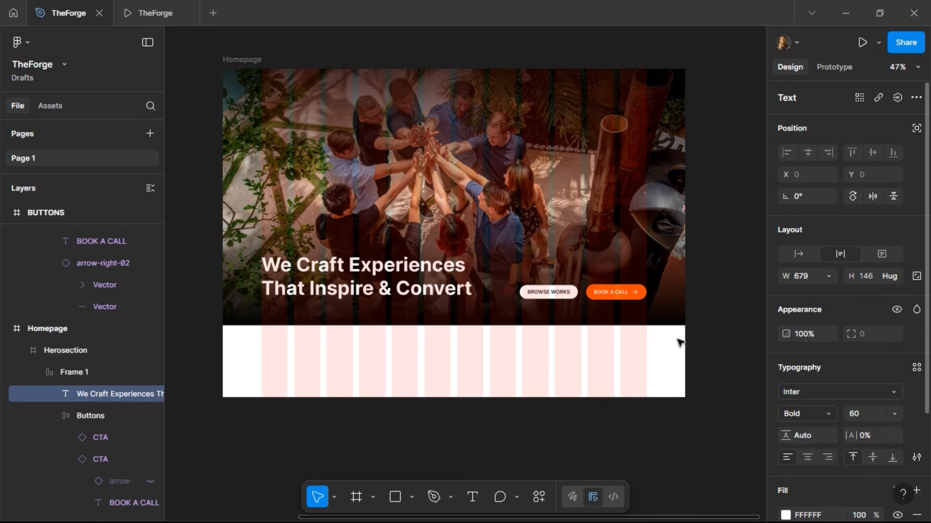
# Step: Examine the hero section's heading, buttons and scrolling behaviour in the prototype preview
pyautogui.click(129, 11)
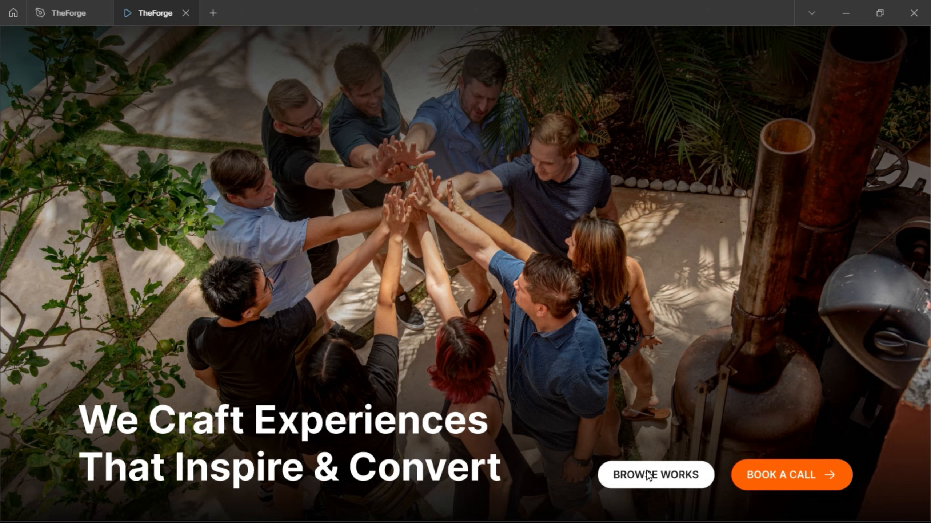
pyautogui.scroll(-3, 648, 478)
pyautogui.scroll(3, 647, 482)
pyautogui.scroll(-2, 647, 485)
pyautogui.scroll(-1, 648, 486)
pyautogui.scroll(3, 649, 486)
pyautogui.scroll(-3, 651, 495)
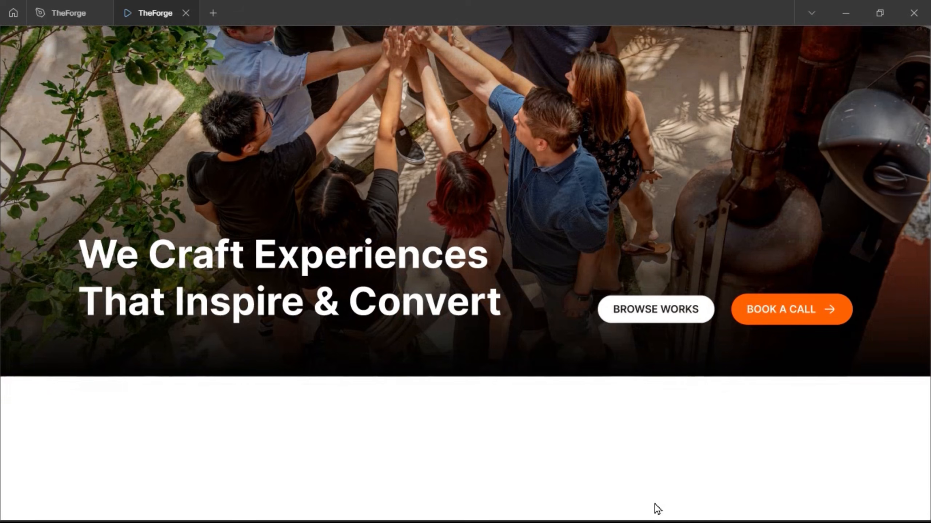
pyautogui.scroll(3, 652, 493)
pyautogui.scroll(-3, 651, 488)
pyautogui.scroll(3, 651, 489)
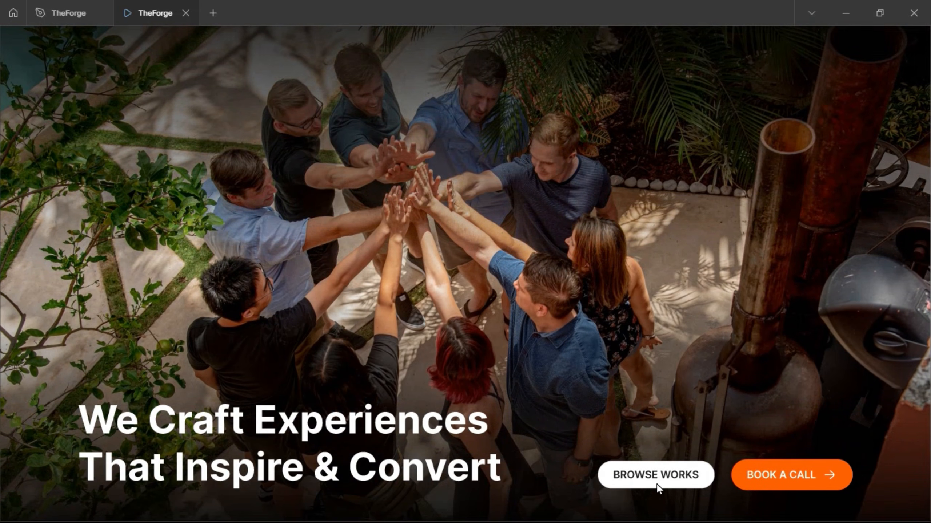
pyautogui.scroll(-3, 643, 469)
pyautogui.scroll(3, 645, 470)
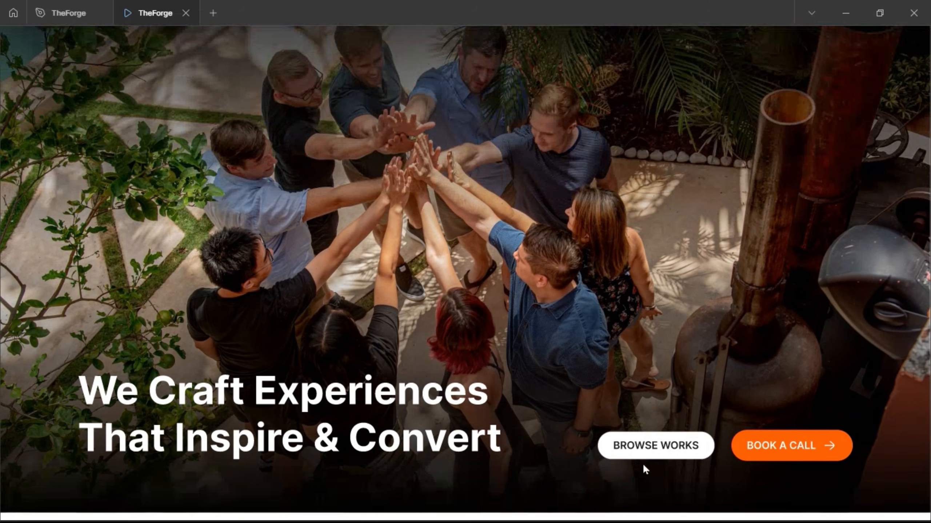
pyautogui.scroll(1, 643, 464)
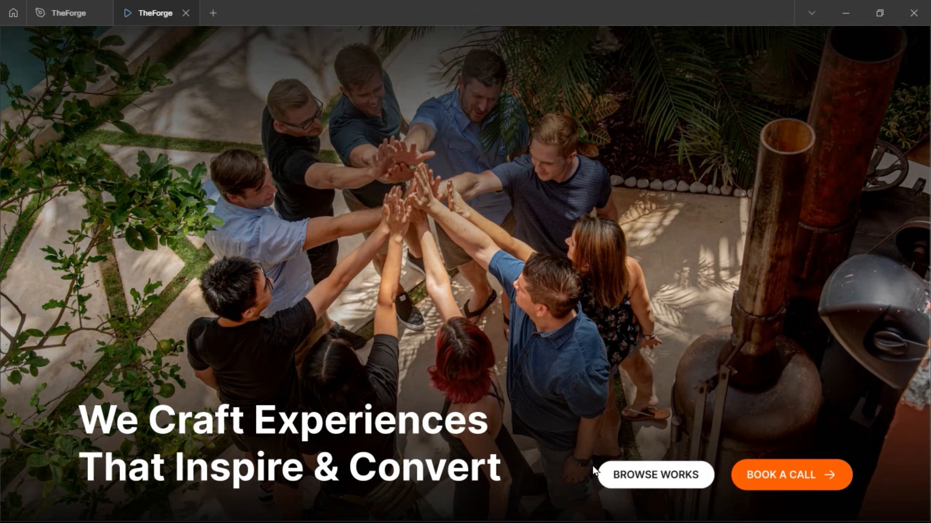
# Step: Set the BOOK A CALL labels of both CTA button variants in the BUTTONS frame to Bold
pyautogui.click(68, 20)
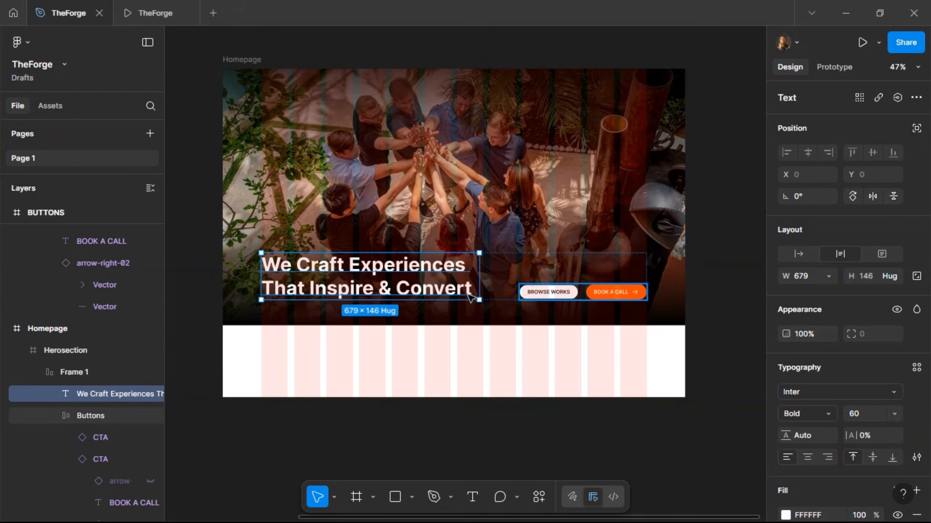
pyautogui.hscroll(-6, 467, 298)
pyautogui.scroll(5, 324, 304)
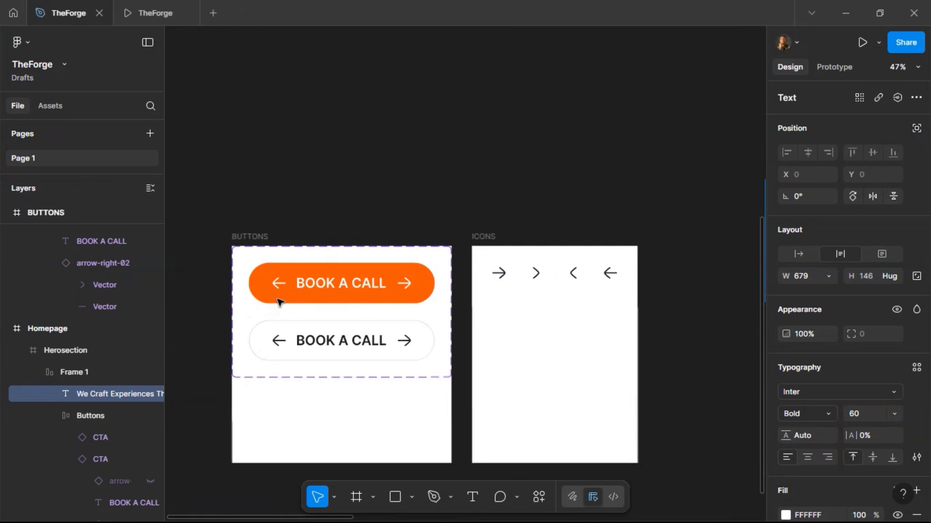
pyautogui.click(311, 282)
pyautogui.doubleClick(312, 281)
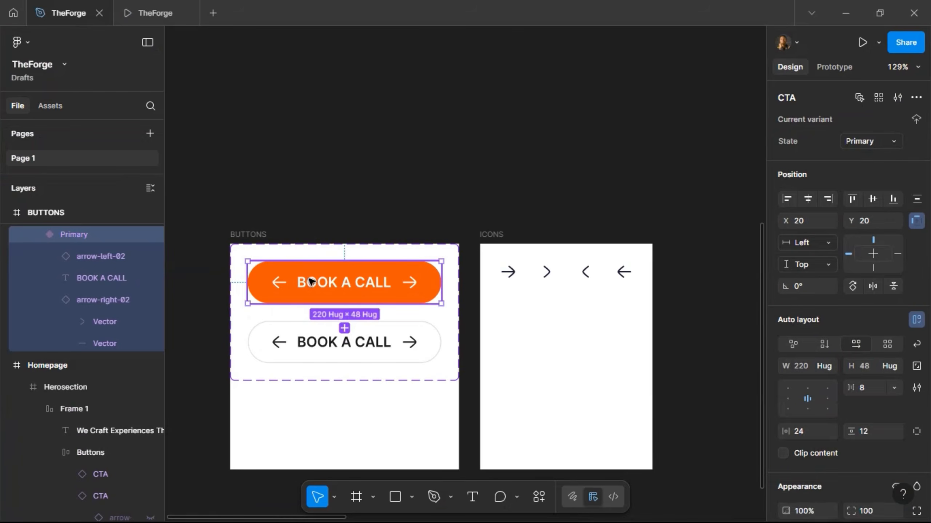
pyautogui.doubleClick(311, 281)
pyautogui.keyDown('shift'); pyautogui.click(324, 343); pyautogui.keyUp('shift')
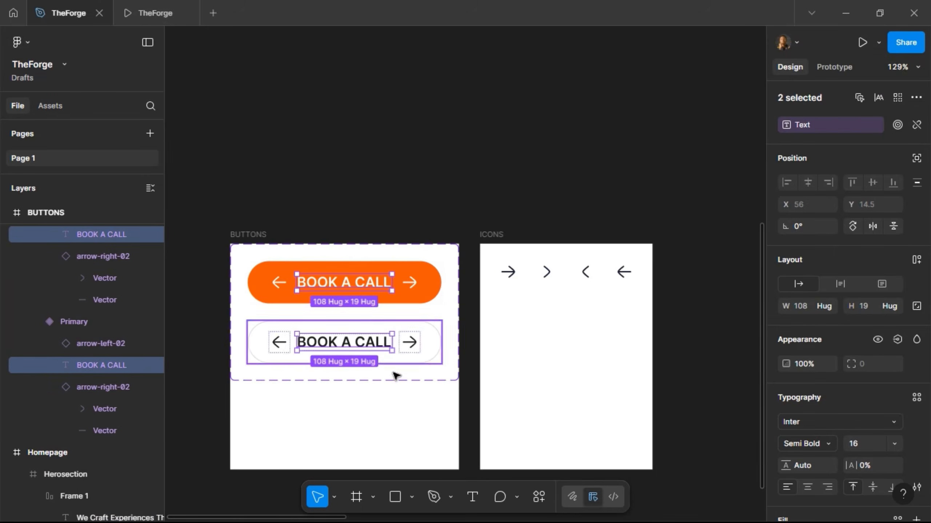
pyautogui.click(824, 444)
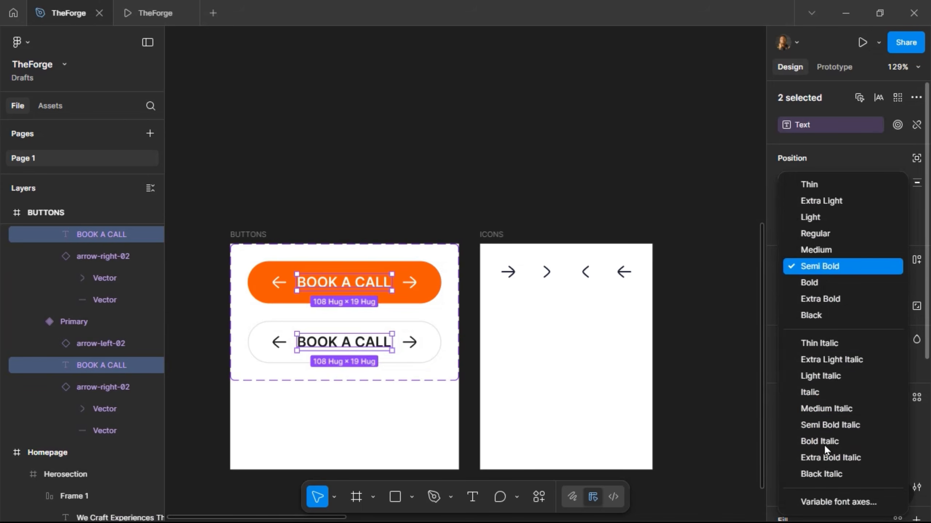
pyautogui.click(804, 287)
# Step: Rename the auto layout frame holding the hero heading and buttons as "Header + Buttons"
pyautogui.scroll(-3, 295, 187)
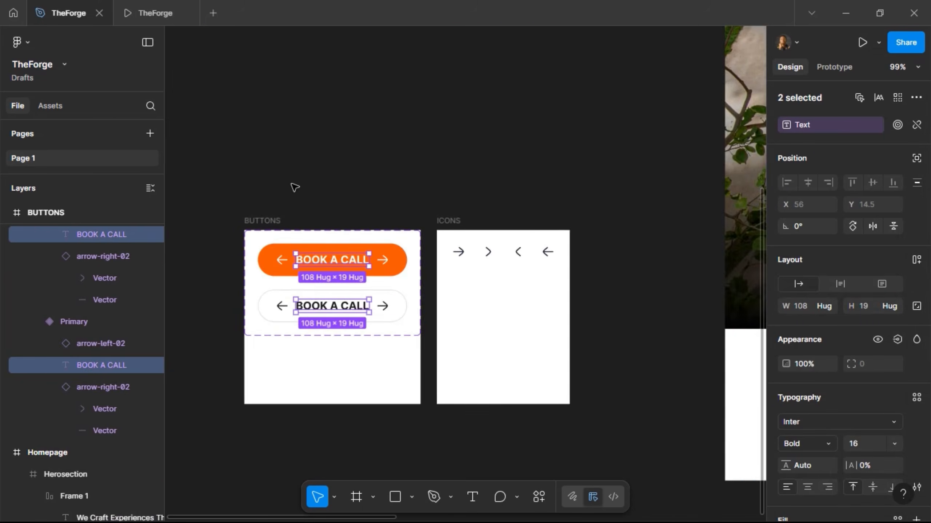
pyautogui.scroll(-10, 295, 188)
pyautogui.hscroll(8, 298, 188)
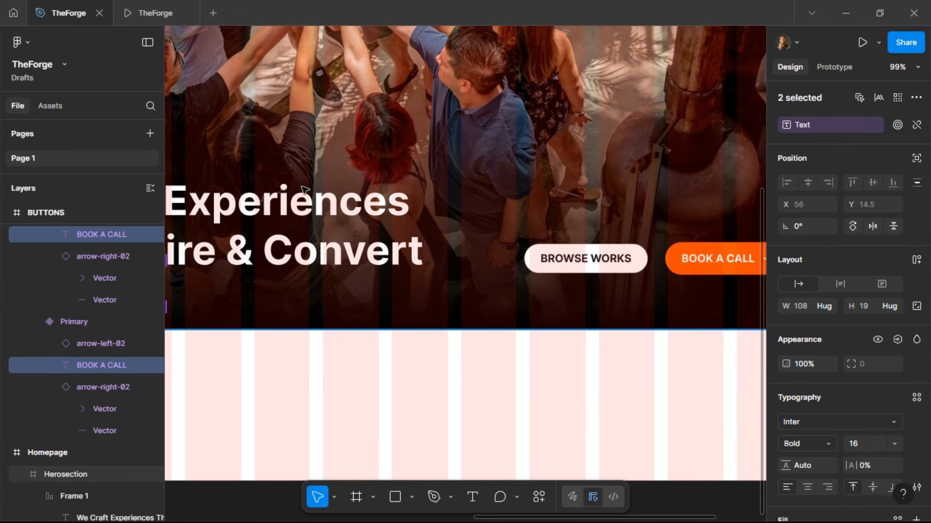
pyautogui.scroll(-5, 301, 189)
pyautogui.click(674, 184)
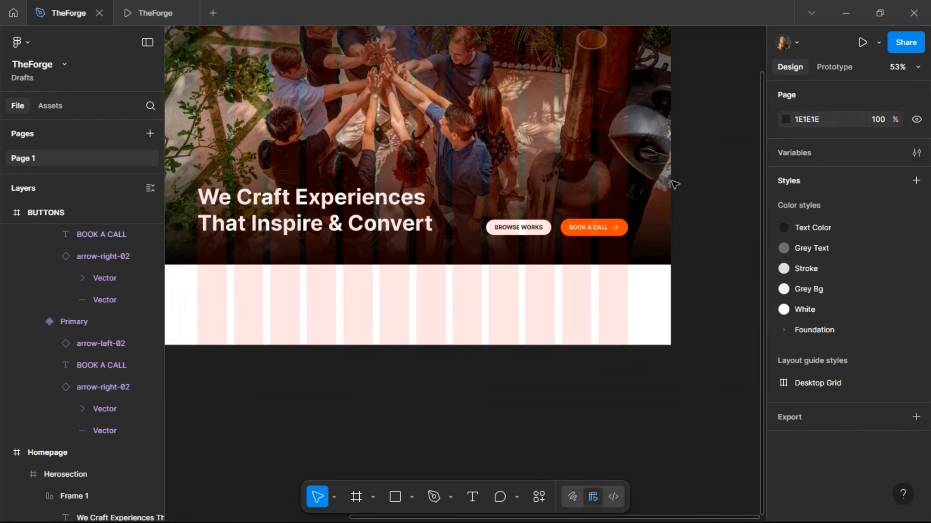
pyautogui.hscroll(-3, 501, 223)
pyautogui.scroll(-3, 245, 242)
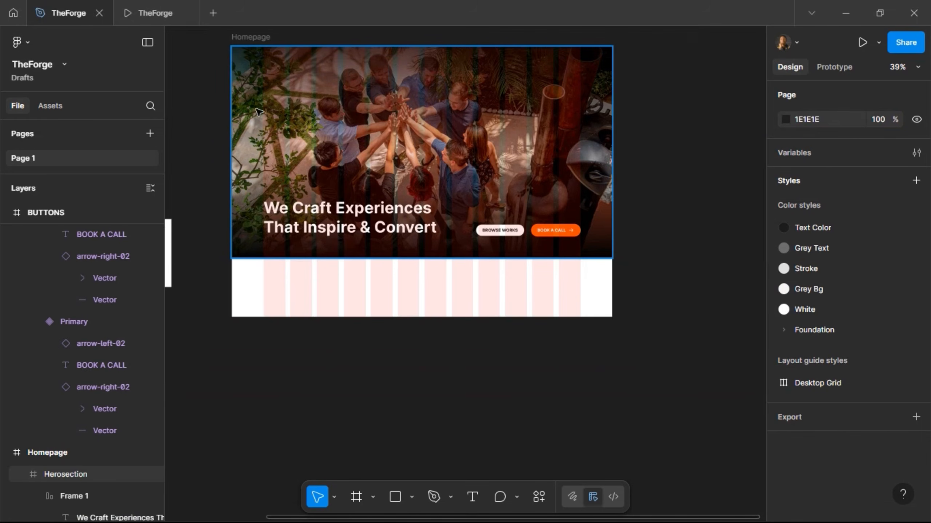
pyautogui.doubleClick(287, 217)
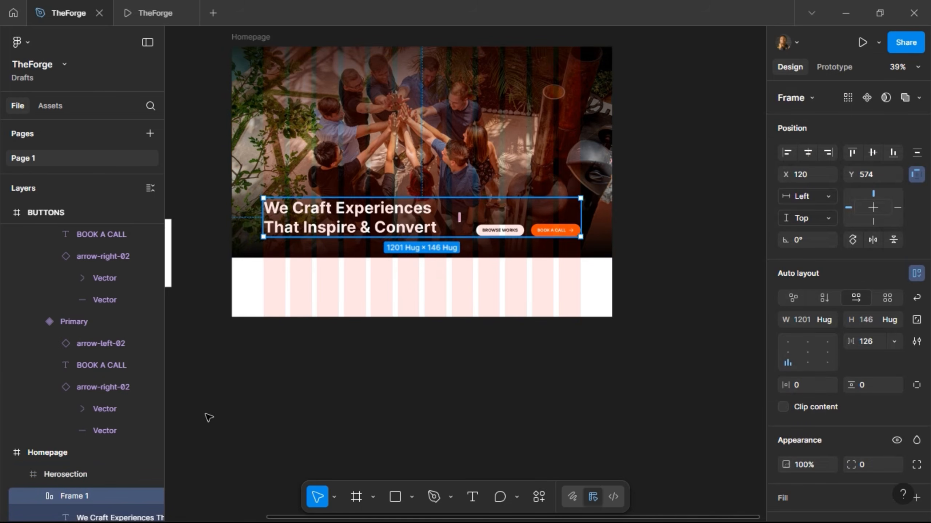
pyautogui.scroll(-2, 90, 431)
pyautogui.doubleClick(76, 427)
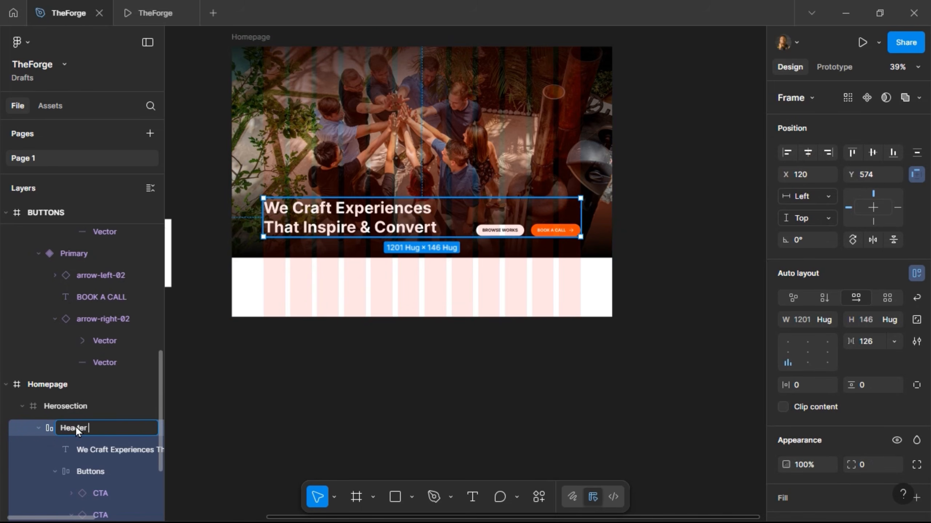
pyautogui.write('Header + Buttons')
pyautogui.press('Return')
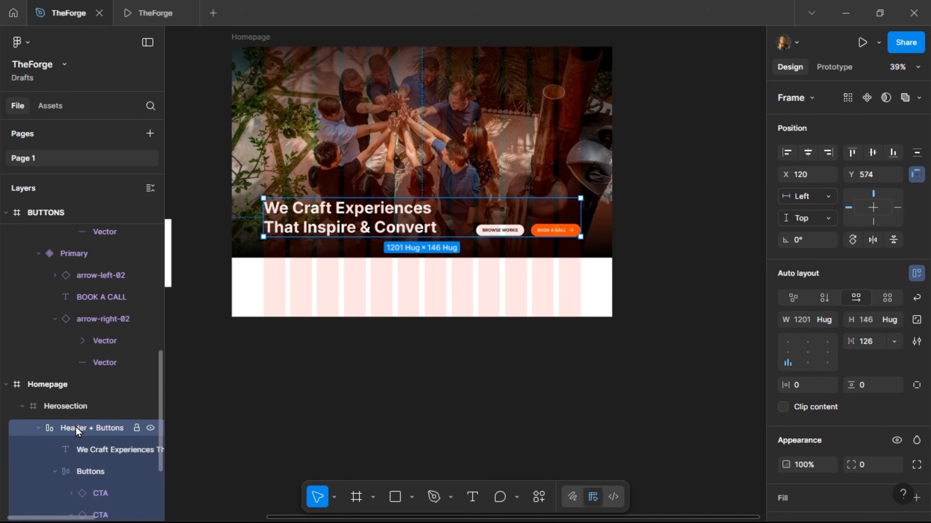
# Step: Collapse the Buttons, Header + Buttons and Herosection layers in the layer tree
pyautogui.click(55, 471)
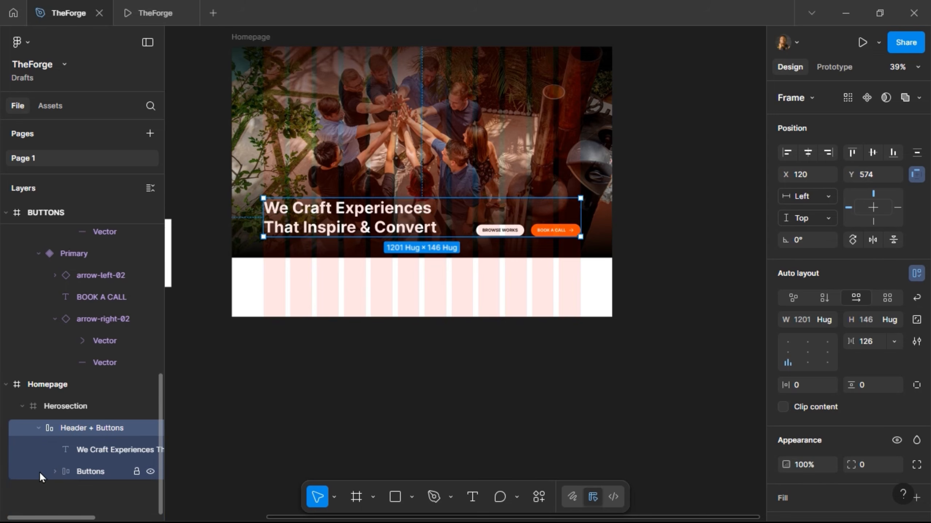
pyautogui.click(38, 428)
pyautogui.click(22, 406)
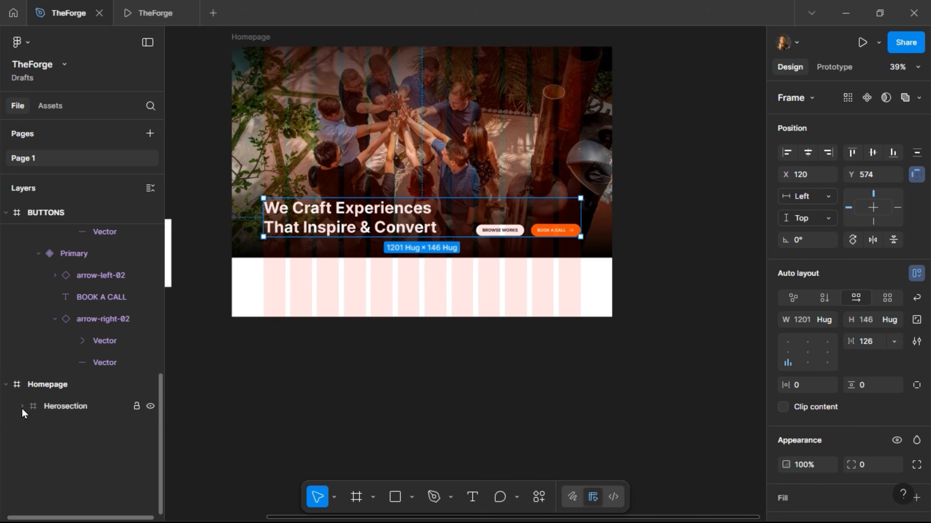
# Step: Extend the Homepage frame downward to a height of about 2338
pyautogui.click(296, 247)
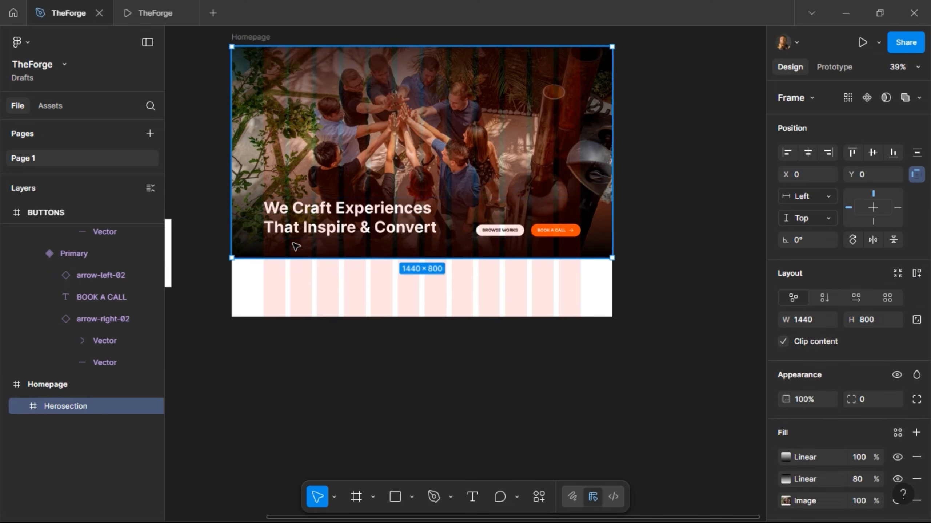
pyautogui.click(253, 38)
pyautogui.moveTo(374, 316); pyautogui.dragTo(391, 463)
# Step: Draw a full-width frame about 1440 × 359 below the hero section at about Y 841 on the Homepage
pyautogui.scroll(2, 341, 104)
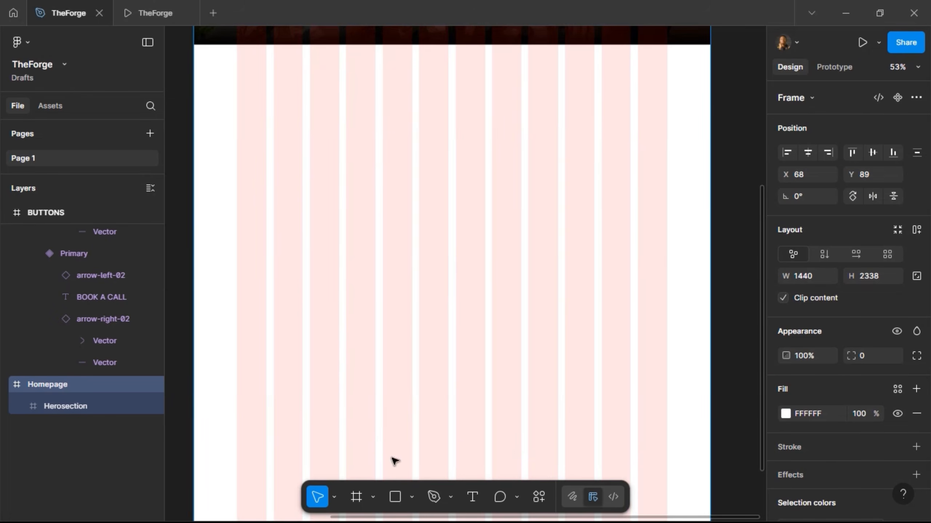
pyautogui.click(357, 498)
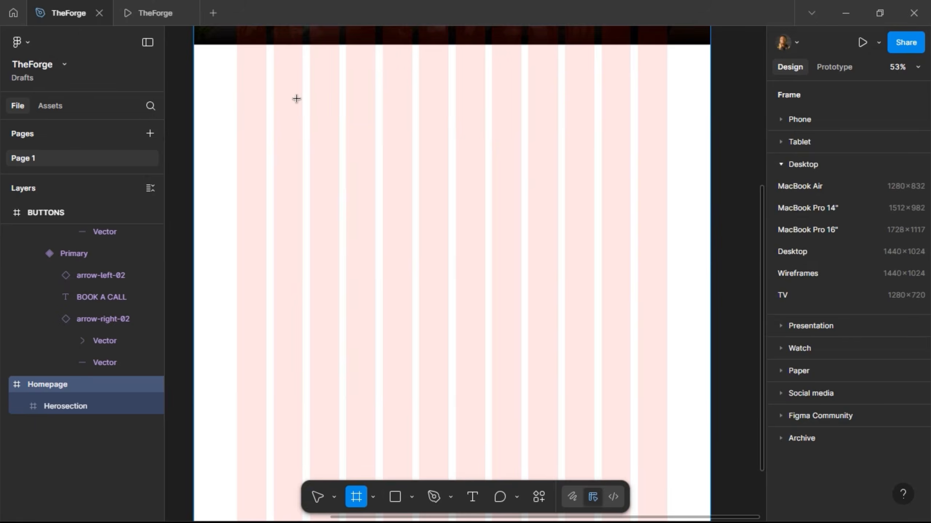
pyautogui.scroll(1, 244, 107)
pyautogui.moveTo(194, 78); pyautogui.dragTo(709, 207)
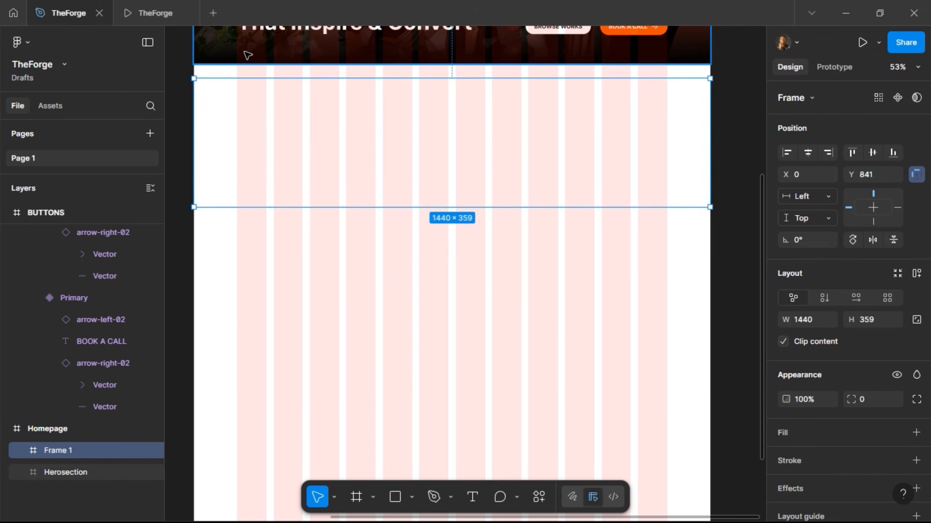
# Step: Move the new empty frame up to Y 800 so it sits flush against the hero section's lower edge
pyautogui.press('Up')
pyautogui.hotkey('shift', 'Up')
pyautogui.hotkey('shift', 'Up')
pyautogui.hotkey('shift', 'Up')
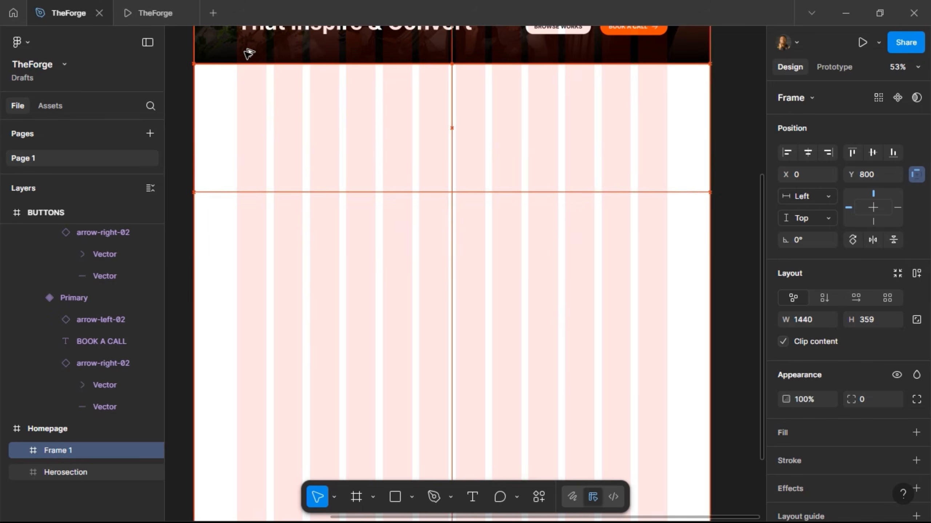
pyautogui.hotkey('shift', 'Up')
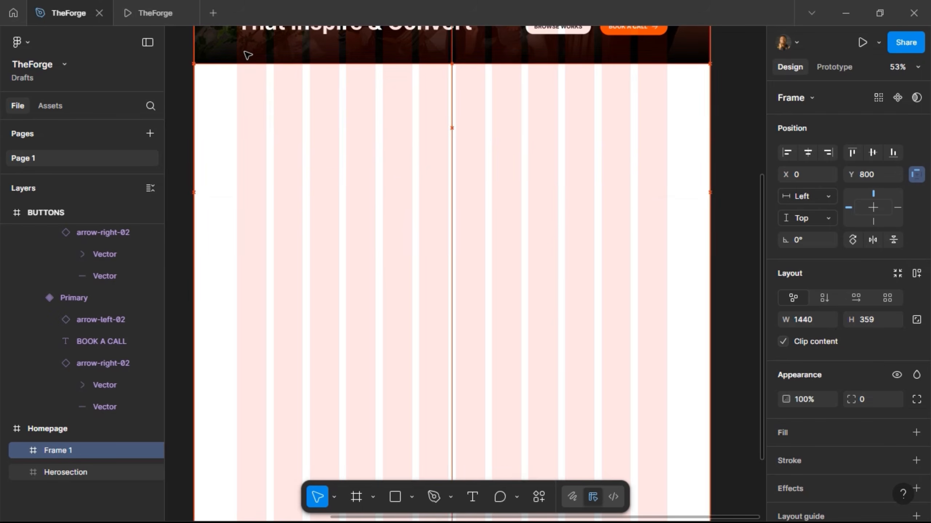
# Step: Extend the new frame below the hero section downward to a height of about 644
pyautogui.moveTo(319, 191); pyautogui.dragTo(322, 294)
pyautogui.scroll(3, 350, 317)
pyautogui.scroll(5, 352, 318)
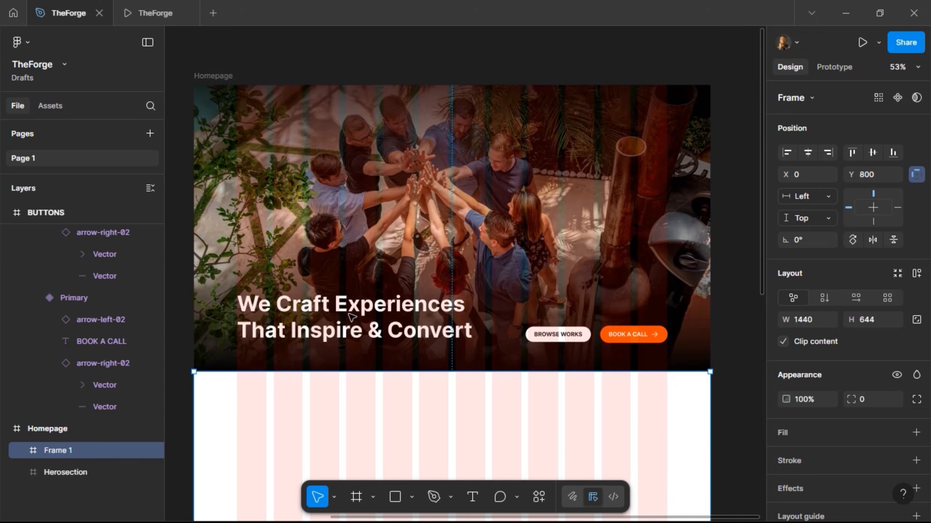
pyautogui.scroll(-1, 351, 317)
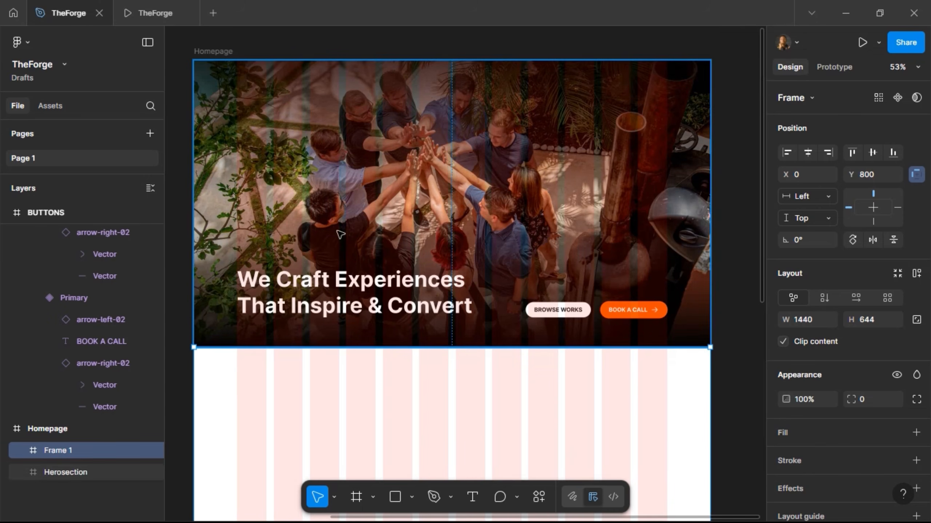
pyautogui.click(214, 52)
pyautogui.scroll(-4, 405, 245)
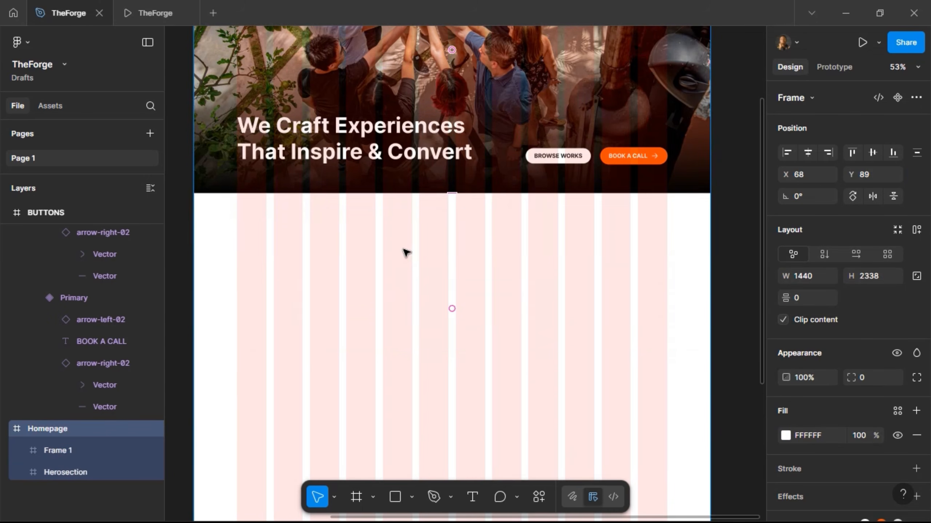
# Step: Draw a square about 39 × 39 in the new frame at the first grid column, about X 120, Y 73
pyautogui.click(370, 314)
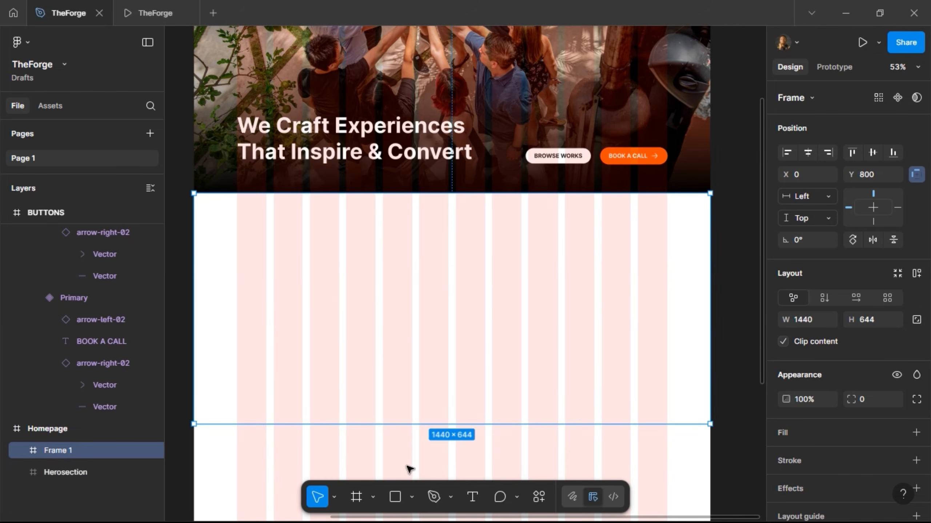
pyautogui.click(394, 497)
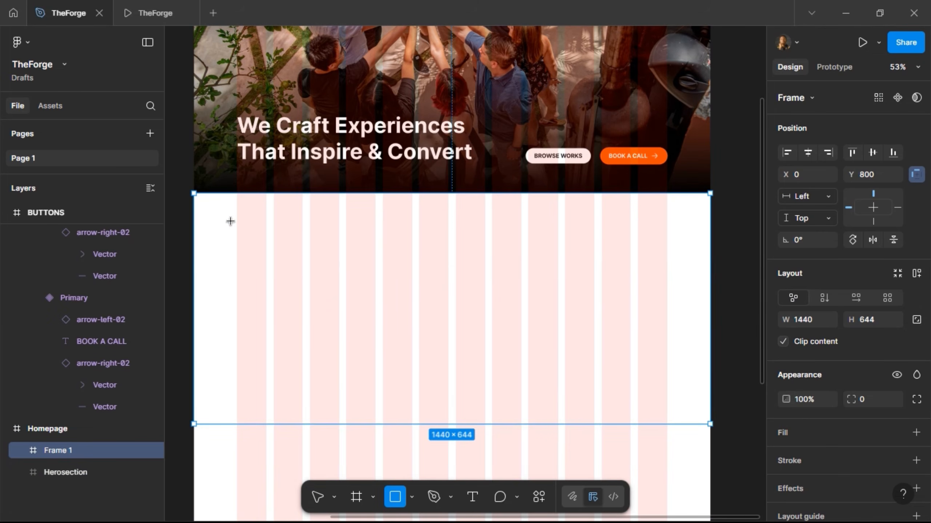
pyautogui.scroll(3, 233, 221)
pyautogui.moveTo(239, 218); pyautogui.dragTo(259, 238)
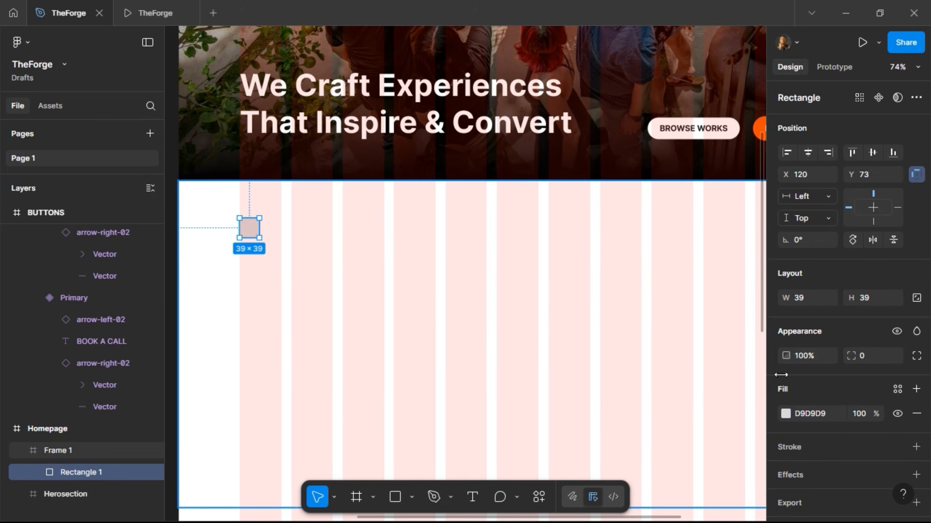
# Step: Lock the square's aspect ratio and resize it to 24 × 24
pyautogui.click(916, 298)
pyautogui.click(874, 306)
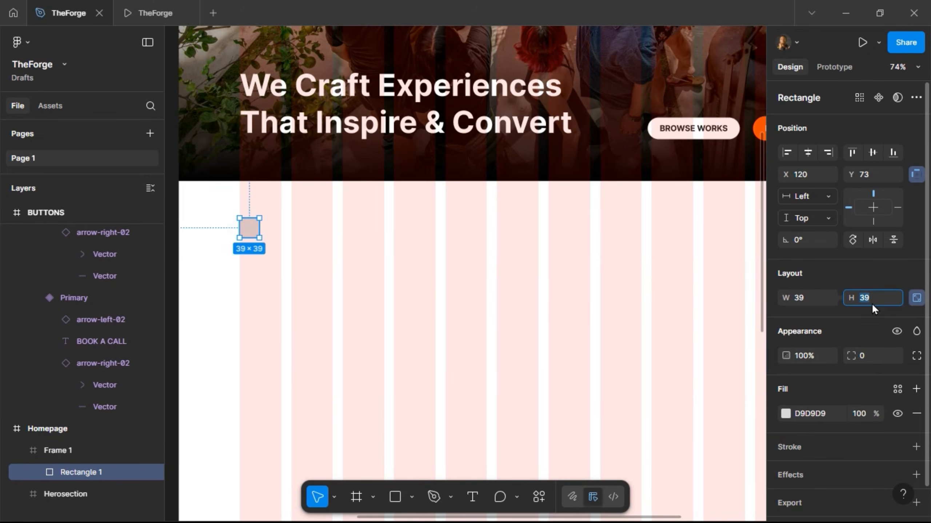
pyautogui.write('24')
pyautogui.press('Return')
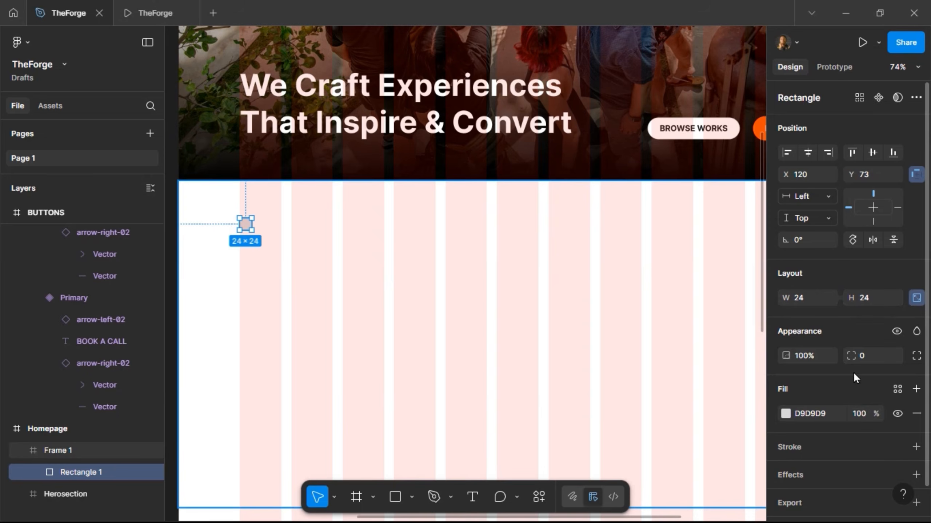
# Step: Apply the primary-500 library color as the square's fill
pyautogui.click(898, 389)
pyautogui.scroll(-3, 655, 470)
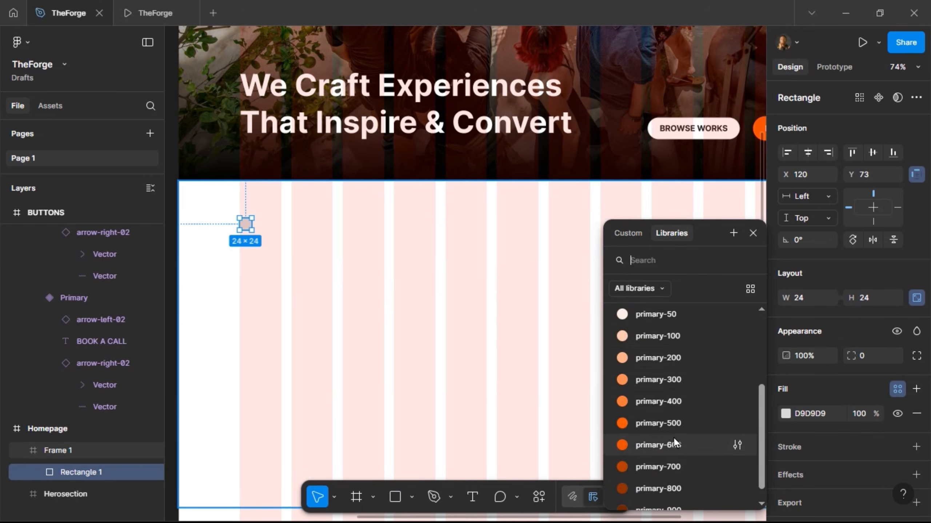
pyautogui.click(678, 424)
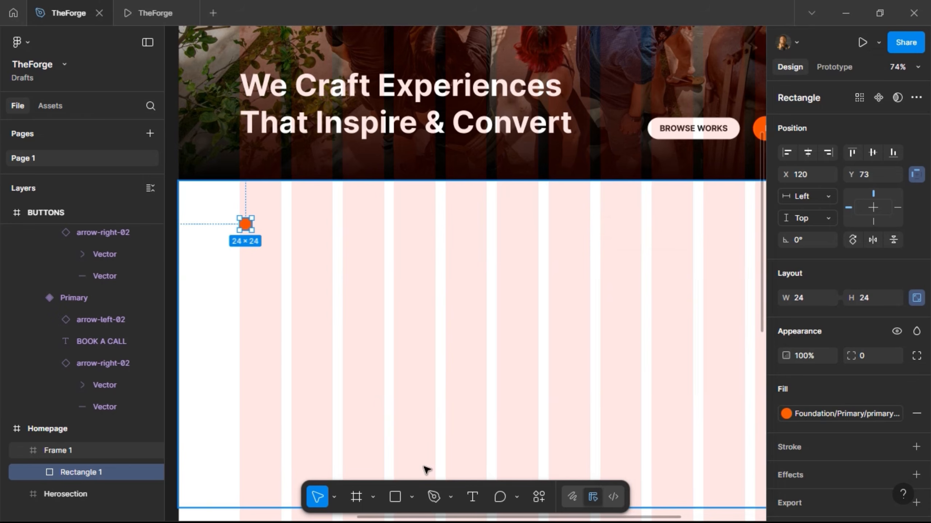
# Step: Add the text "ABOUT US" beside the orange square, at about X 182, Y 90
pyautogui.click(472, 496)
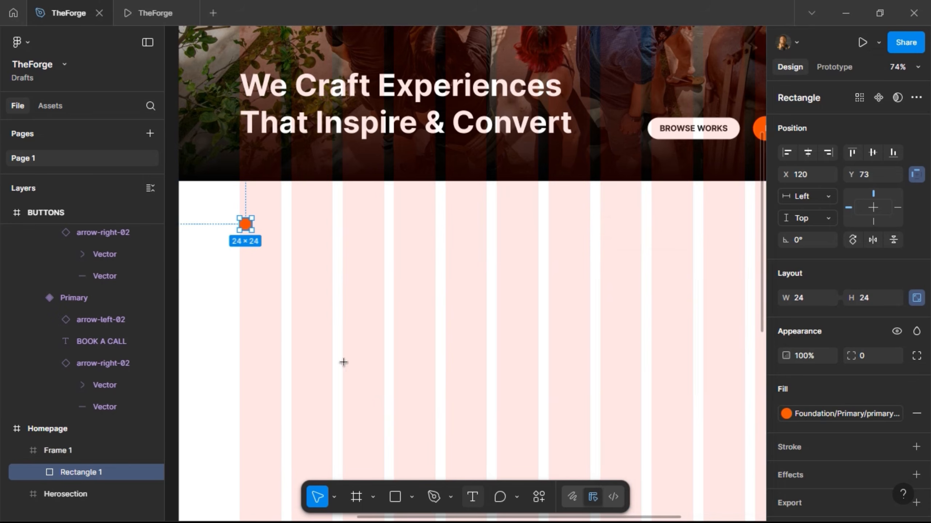
pyautogui.click(270, 225)
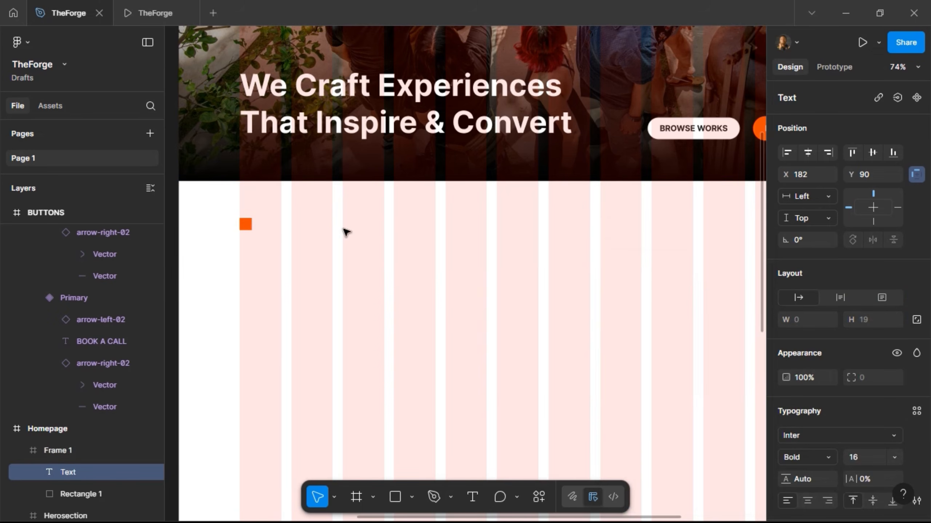
pyautogui.write('ABOUT US')
pyautogui.press('Escape')
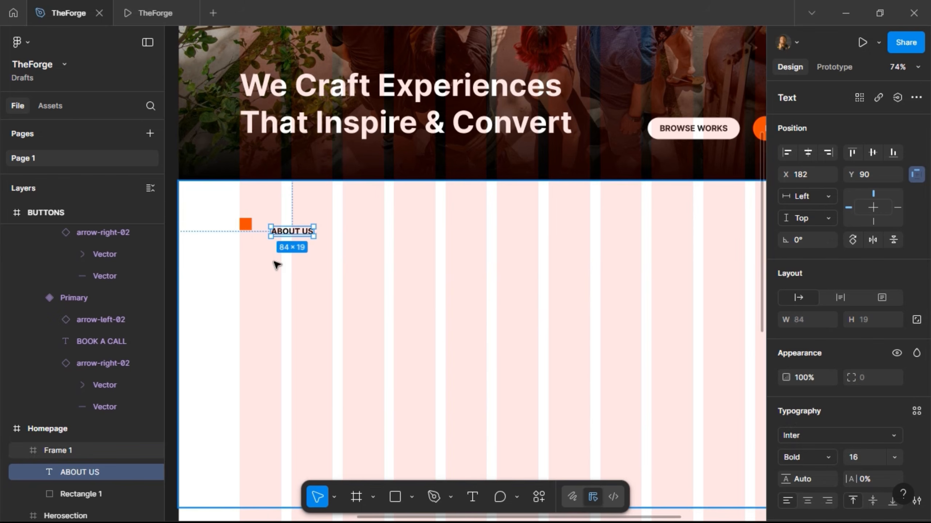
# Step: Wrap the orange square and the ABOUT US text in a horizontal auto layout with a gap of 20
pyautogui.keyDown('shift'); pyautogui.click(249, 227); pyautogui.keyUp('shift')
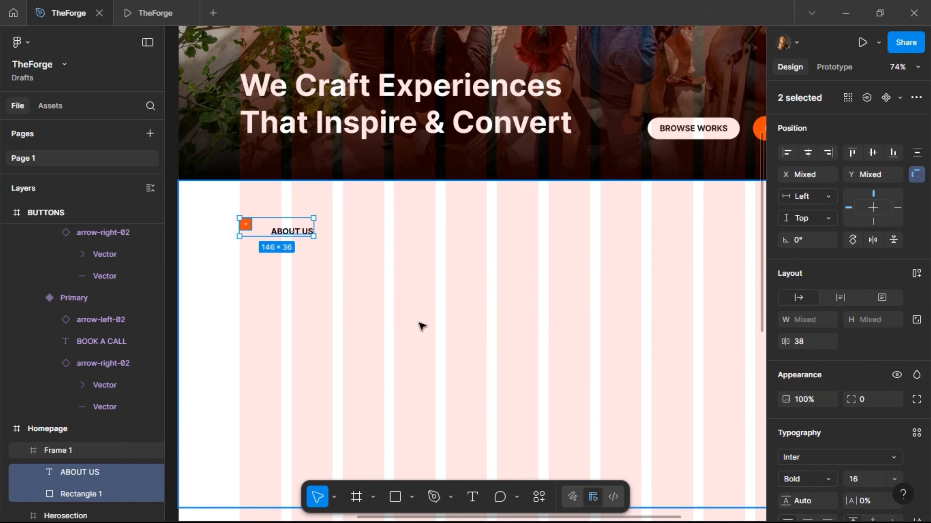
pyautogui.click(916, 273)
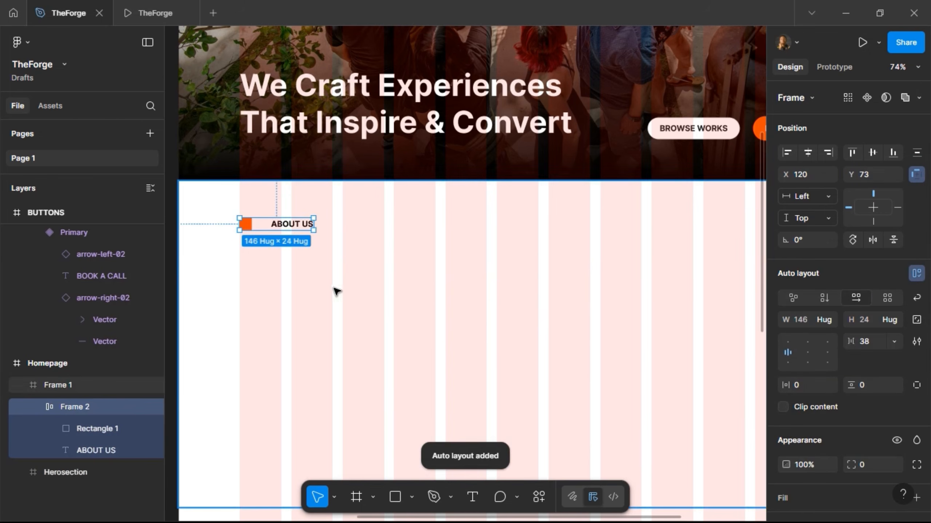
pyautogui.click(879, 343)
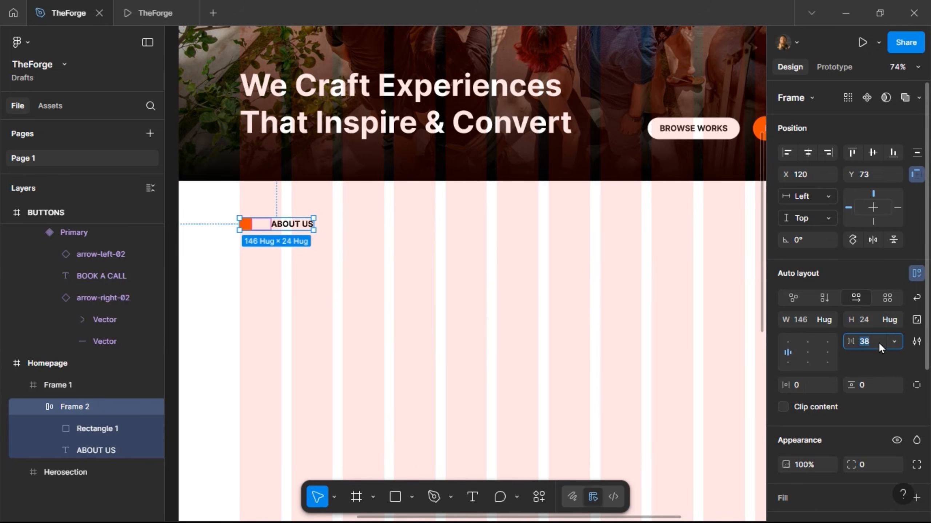
pyautogui.write('20')
pyautogui.press('Return')
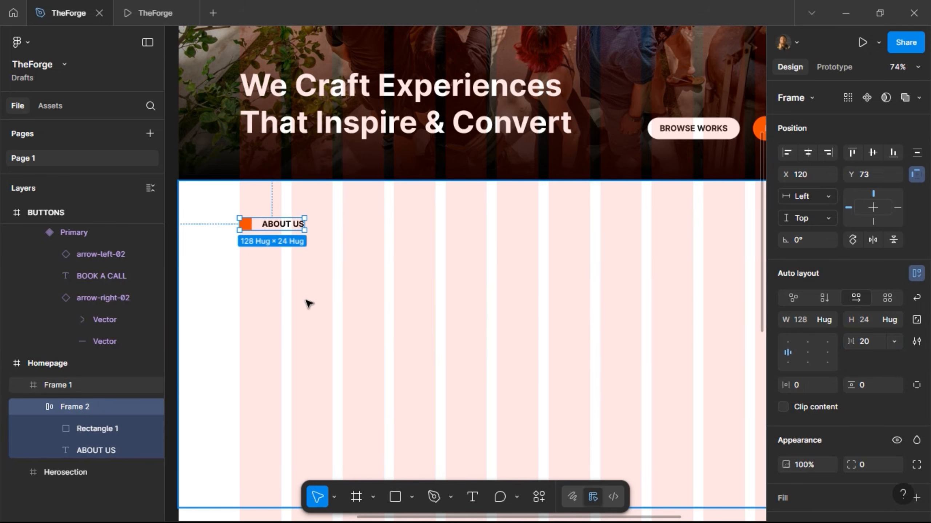
# Step: Set the ABOUT US text's font size to 24
pyautogui.scroll(-1, 287, 327)
pyautogui.scroll(-2, 287, 327)
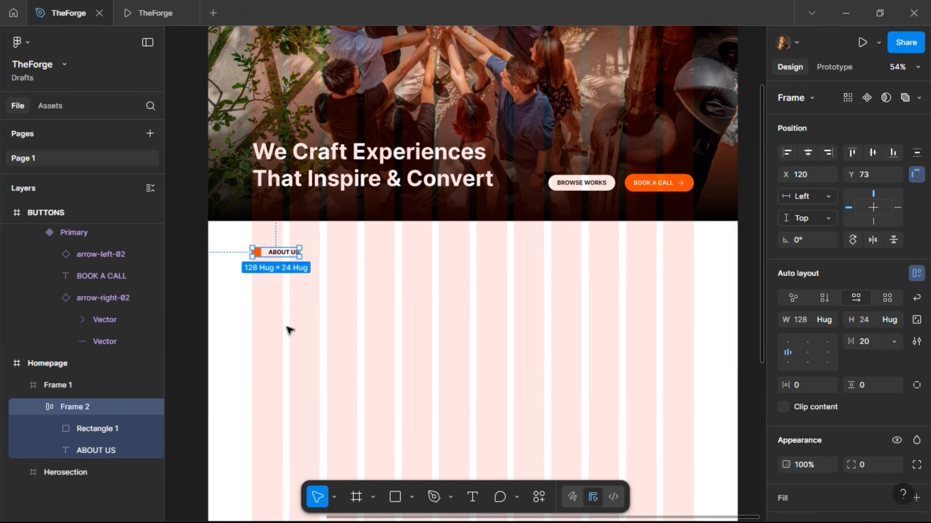
pyautogui.click(280, 256)
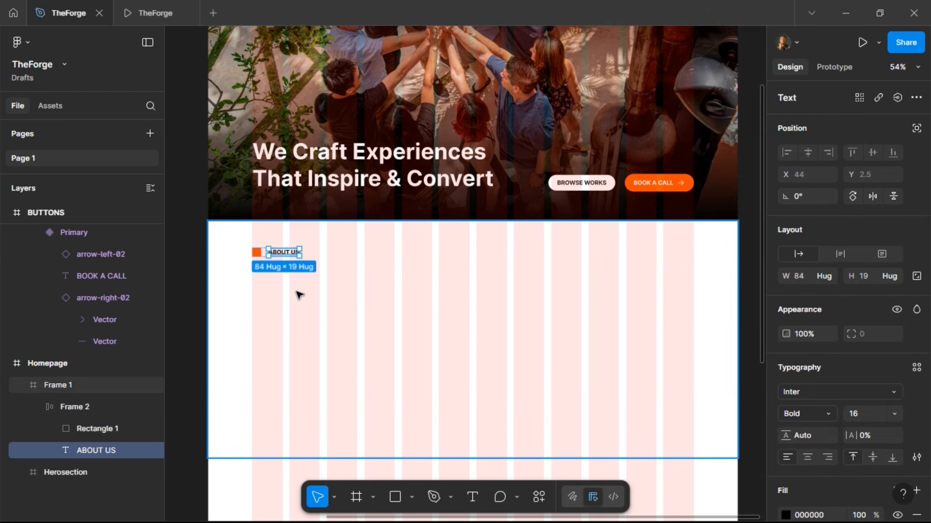
pyautogui.click(862, 413)
pyautogui.write('24')
pyautogui.press('Return')
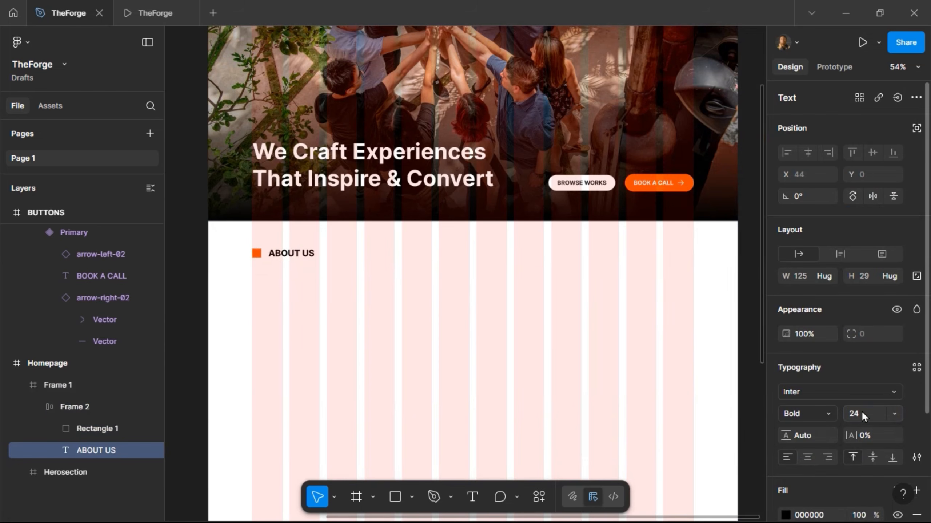
# Step: Examine the ABOUT US label below the hero section in the prototype preview
pyautogui.click(141, 8)
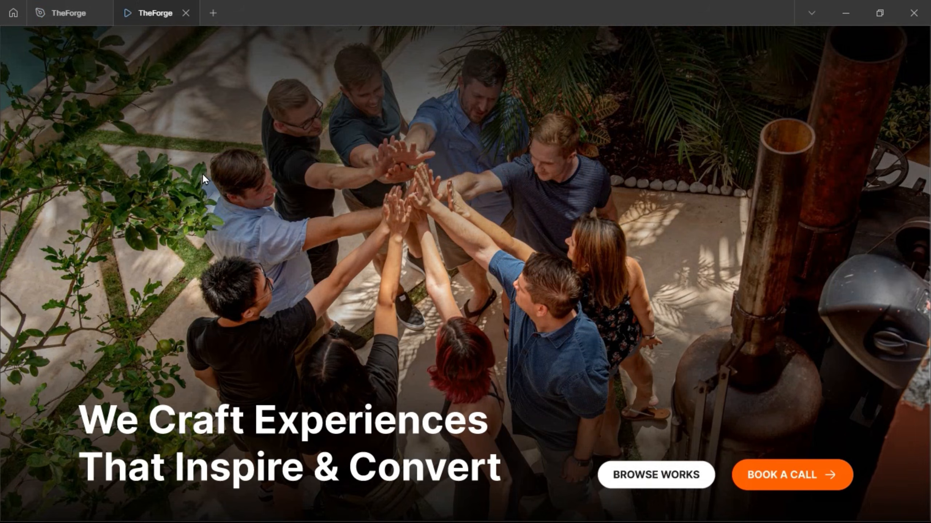
pyautogui.scroll(-5, 205, 178)
pyautogui.scroll(5, 204, 177)
pyautogui.scroll(-5, 204, 178)
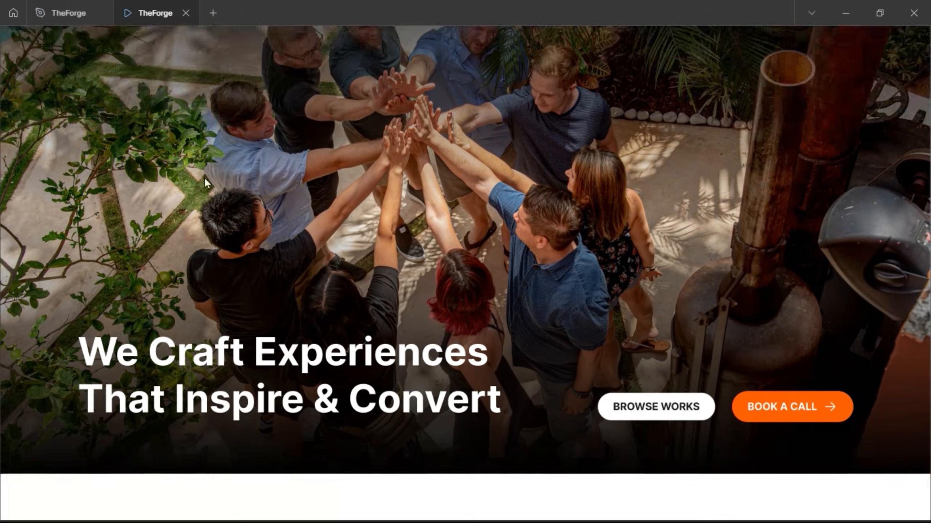
pyautogui.scroll(-2, 204, 178)
pyautogui.scroll(10, 204, 177)
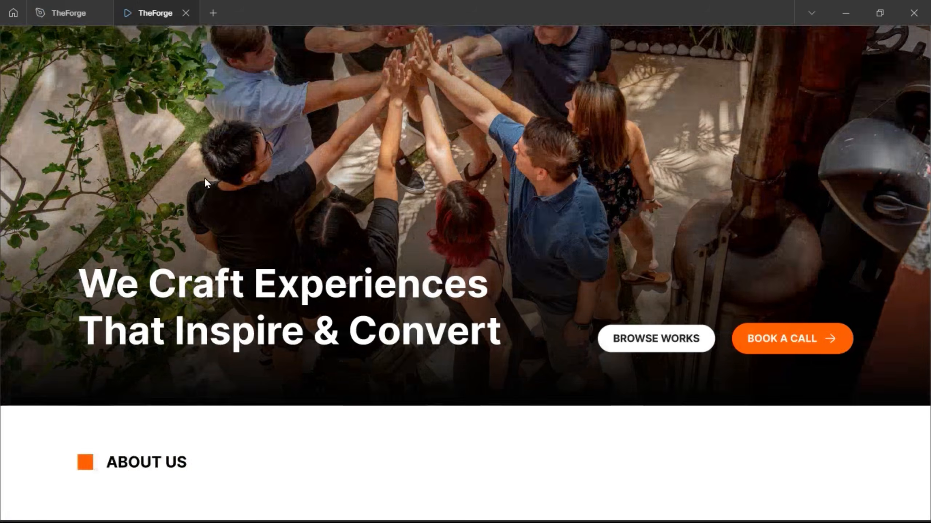
pyautogui.scroll(-5, 204, 177)
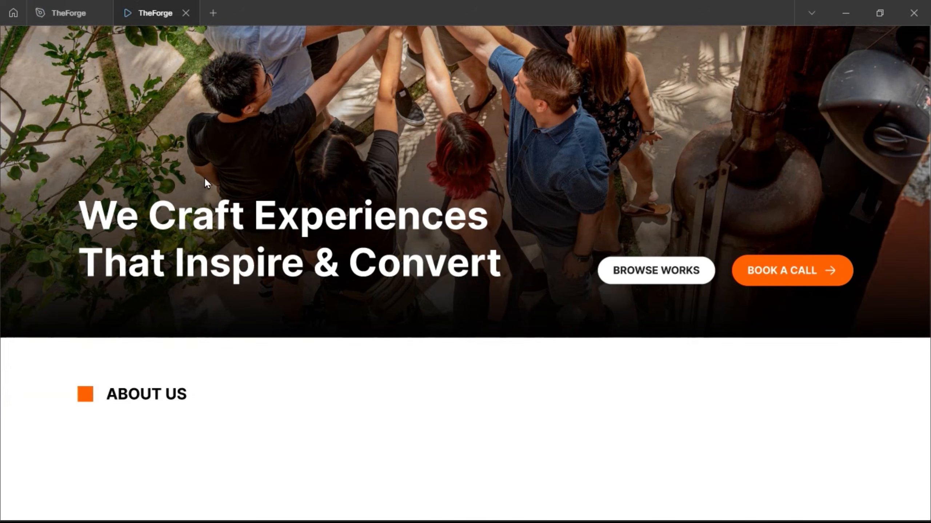
# Step: Set the ABOUT US text's font size to 16 in the design file and check it in the prototype preview
pyautogui.click(73, 18)
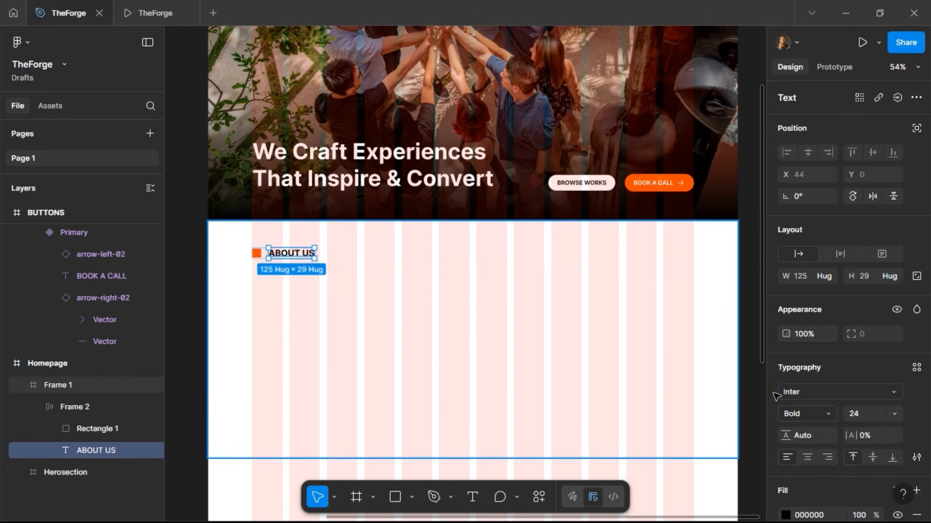
pyautogui.click(864, 421)
pyautogui.write('16')
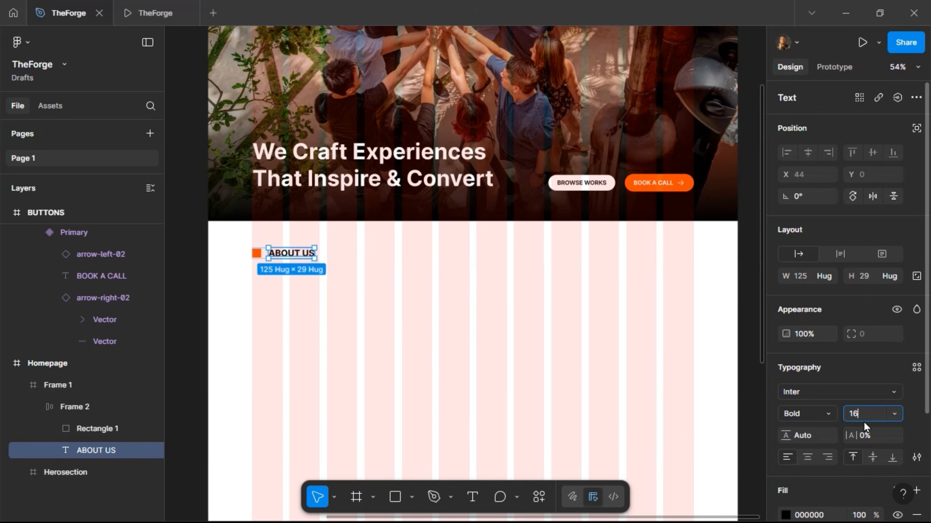
pyautogui.press('Return')
pyautogui.click(147, 8)
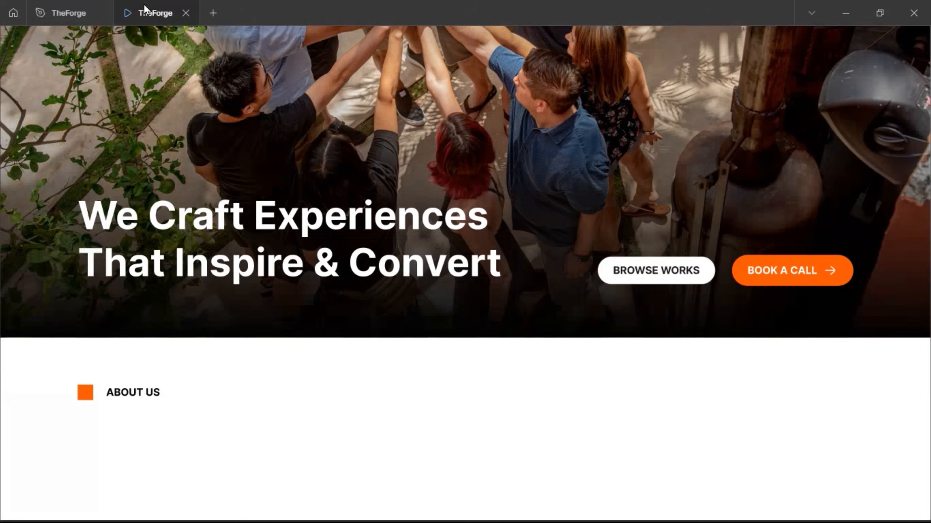
# Step: Return to the design file and resize the orange square beside ABOUT US to 16 × 16
pyautogui.click(67, 16)
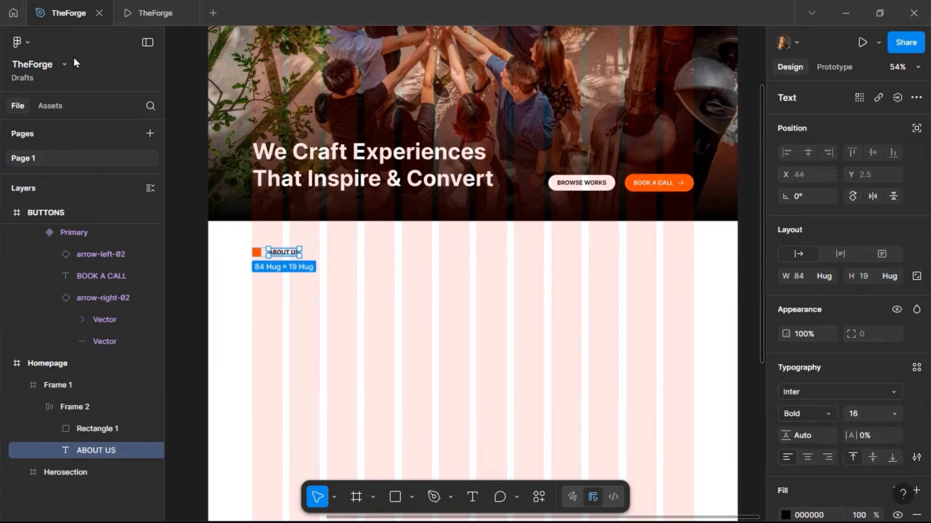
pyautogui.click(255, 252)
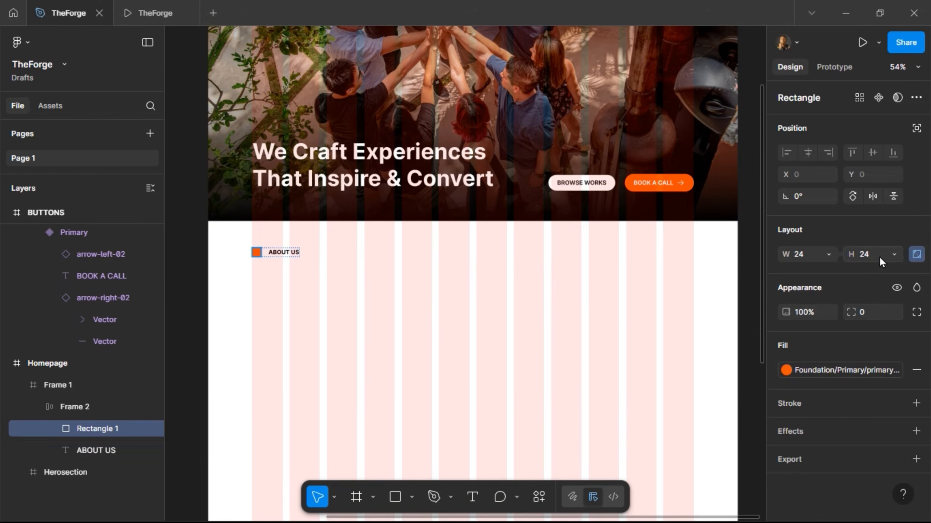
pyautogui.press('Return')
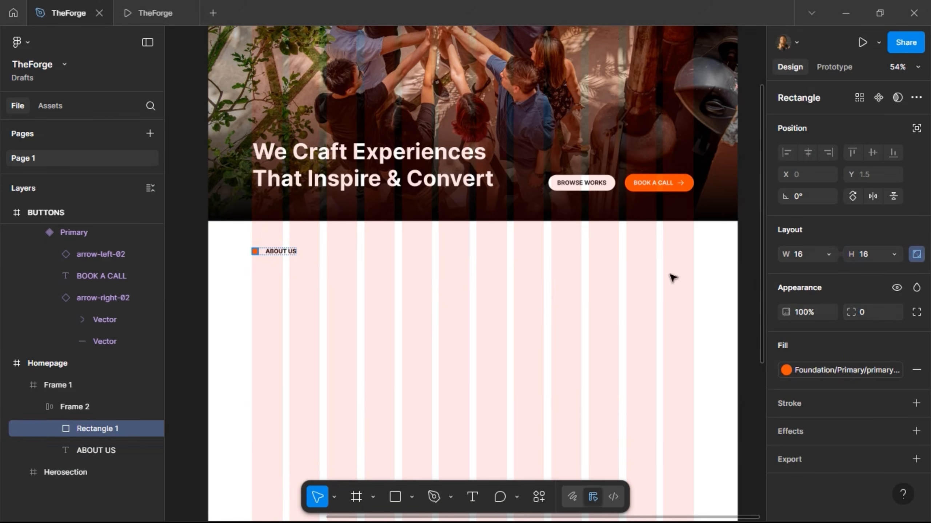
# Step: Review the whole page from the hero section down to the resized ABOUT US label in the prototype preview
pyautogui.click(139, 7)
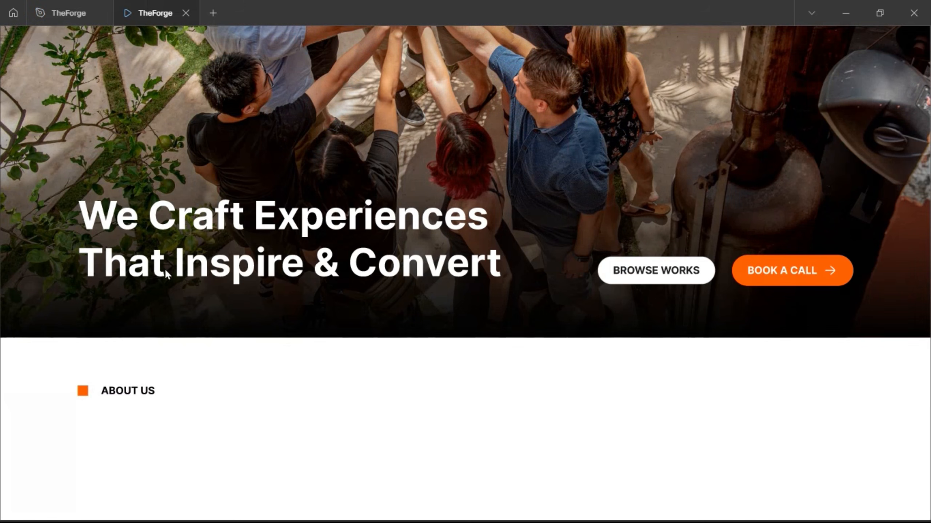
pyautogui.scroll(5, 165, 269)
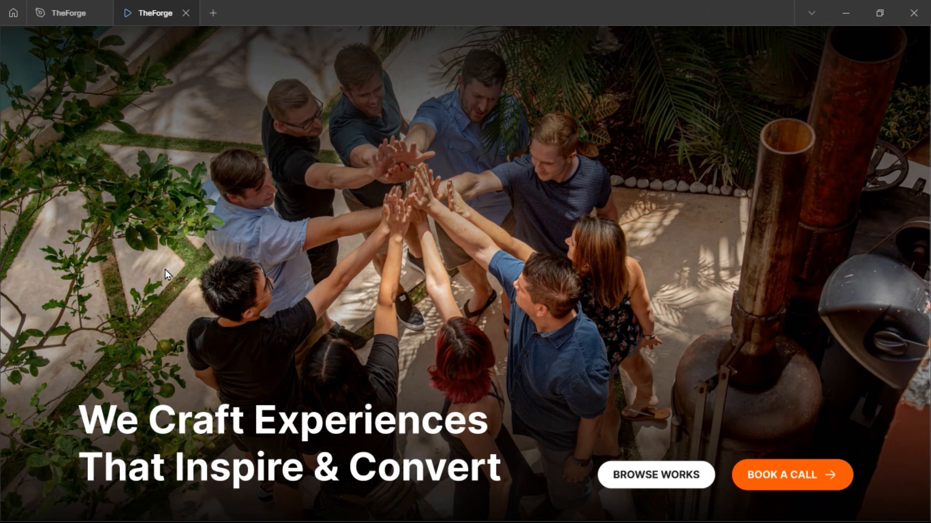
pyautogui.scroll(-8, 165, 271)
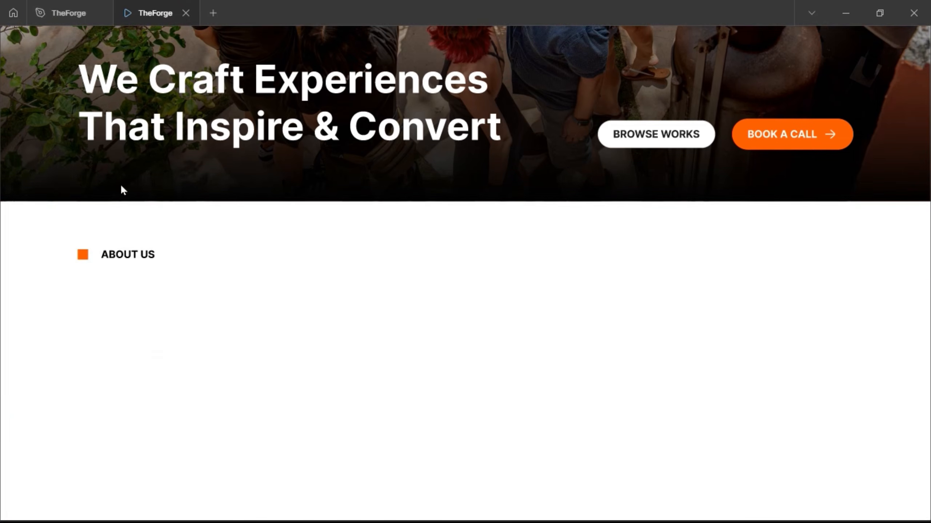
# Step: Return to the design file, duplicate the BUTTONS frame to its left, widen the copy to about 614 and delete its contents
pyautogui.click(71, 6)
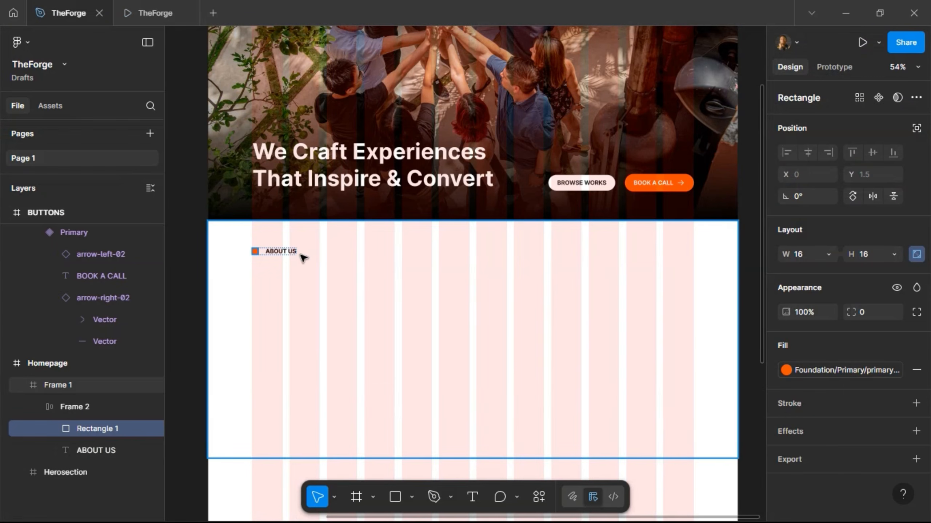
pyautogui.click(302, 270)
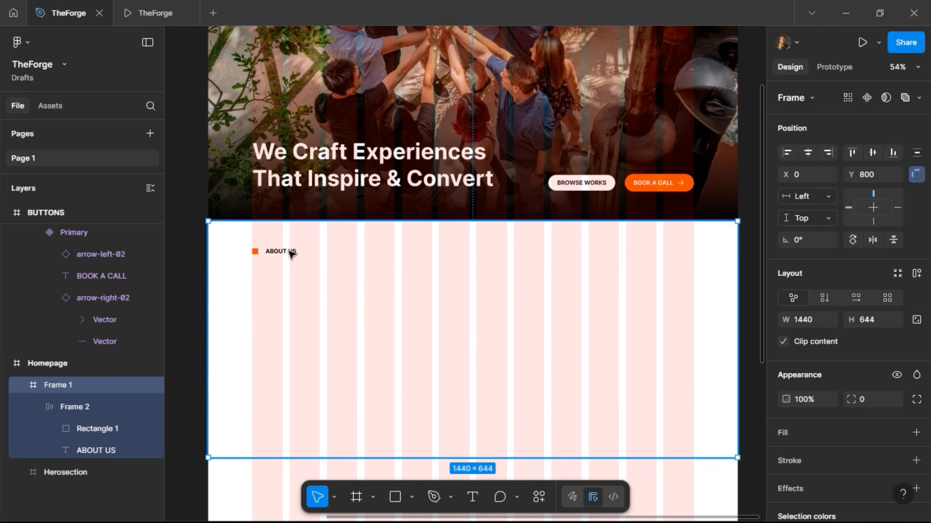
pyautogui.hscroll(-6, 291, 253)
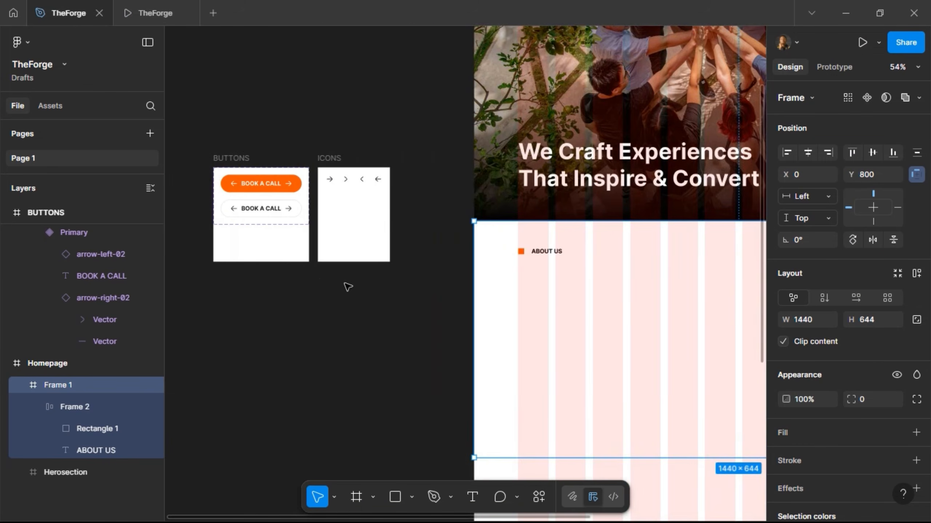
pyautogui.hscroll(-4, 378, 291)
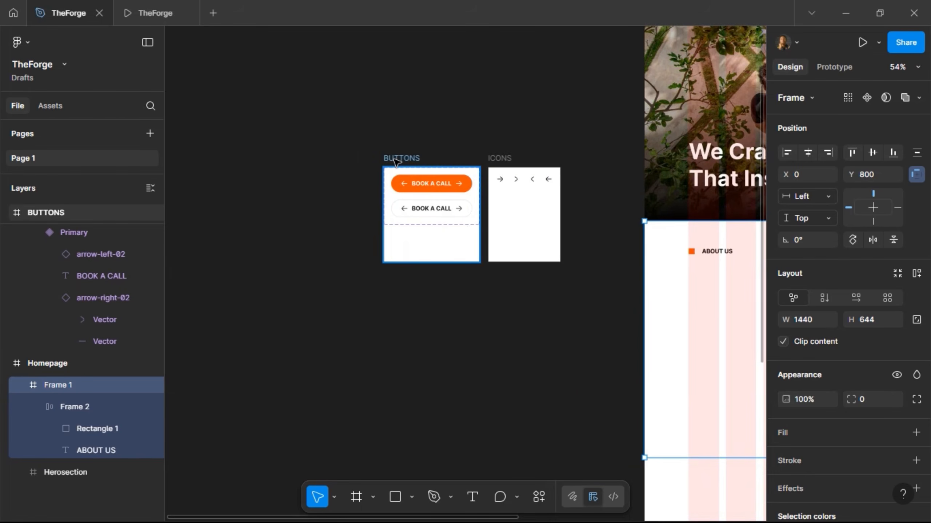
pyautogui.moveTo(396, 162); pyautogui.dragTo(291, 159)
pyautogui.moveTo(279, 191); pyautogui.dragTo(172, 190)
pyautogui.click(252, 189)
pyautogui.press('Delete')
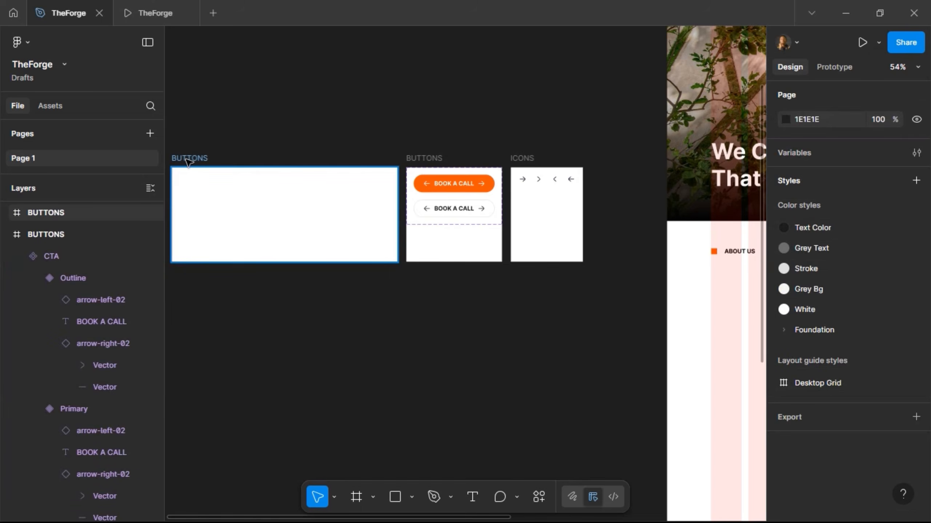
# Step: Rename the empty duplicate frame OTHERS and extend it leftward to a width of about 891
pyautogui.click(241, 205)
pyautogui.hscroll(-5, 245, 200)
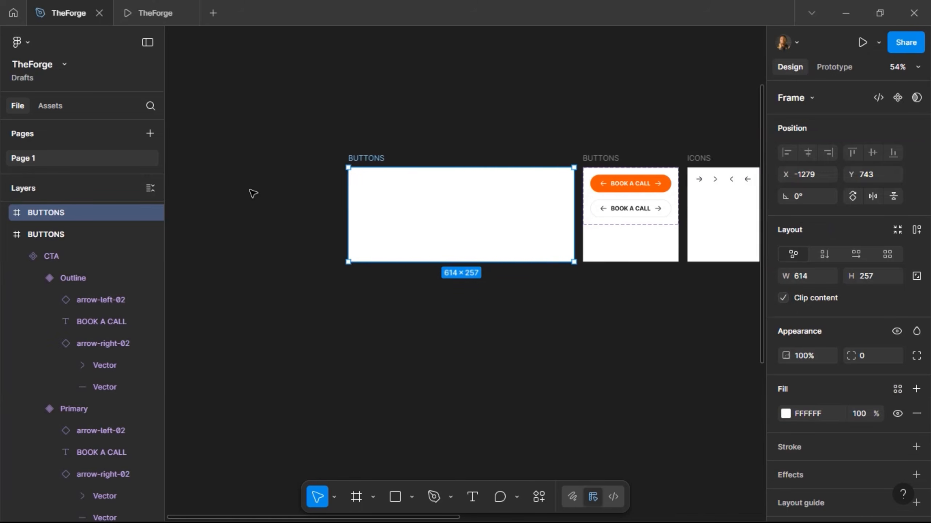
pyautogui.doubleClick(368, 155)
pyautogui.write('OTHER')
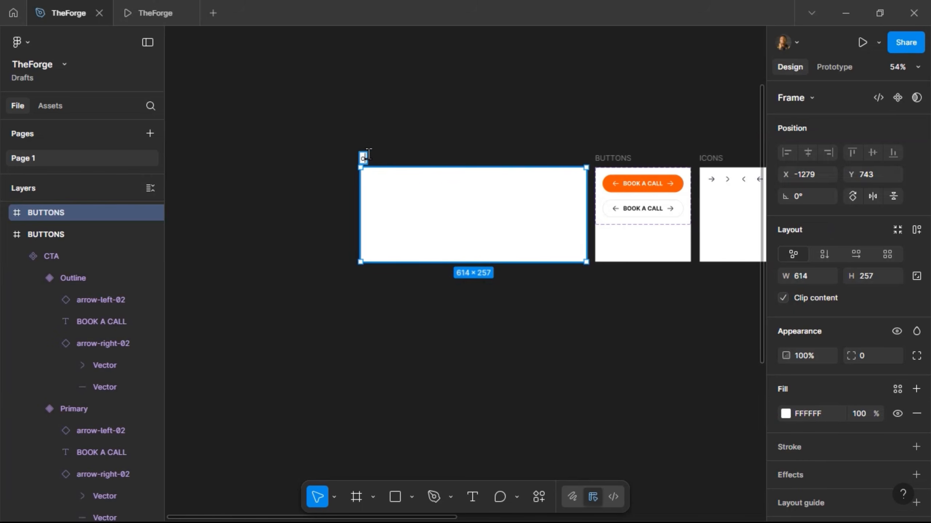
pyautogui.write('S')
pyautogui.press('Return')
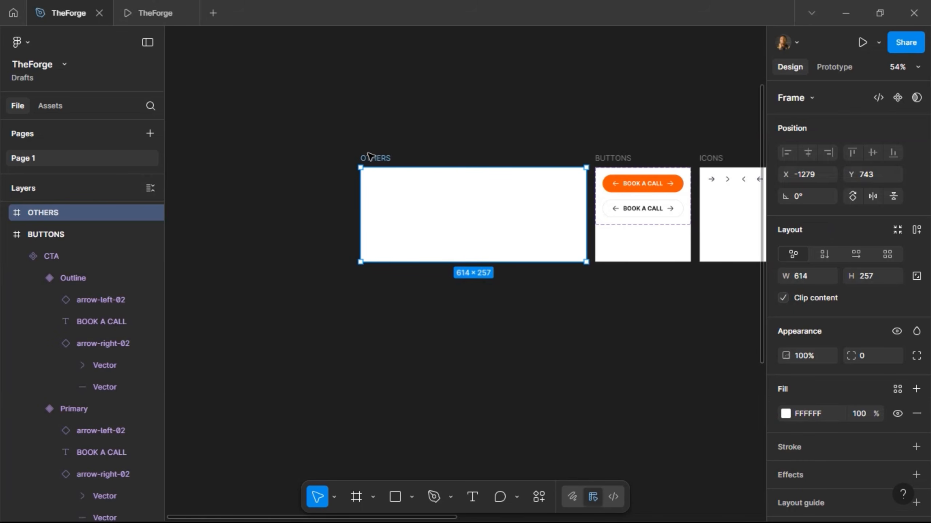
pyautogui.moveTo(361, 212); pyautogui.dragTo(259, 217)
# Step: Move the ABOUT US label with its orange square from the homepage section into the OTHERS frame, near its upper-left corner
pyautogui.hscroll(10, 561, 129)
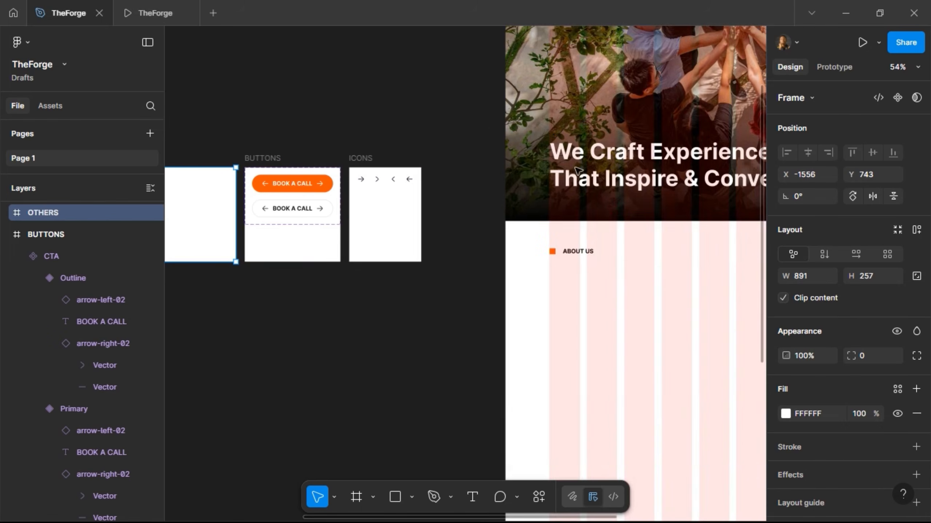
pyautogui.click(576, 256)
pyautogui.moveTo(575, 253); pyautogui.dragTo(371, 191)
pyautogui.scroll(1, 399, 197)
pyautogui.scroll(3, 399, 197)
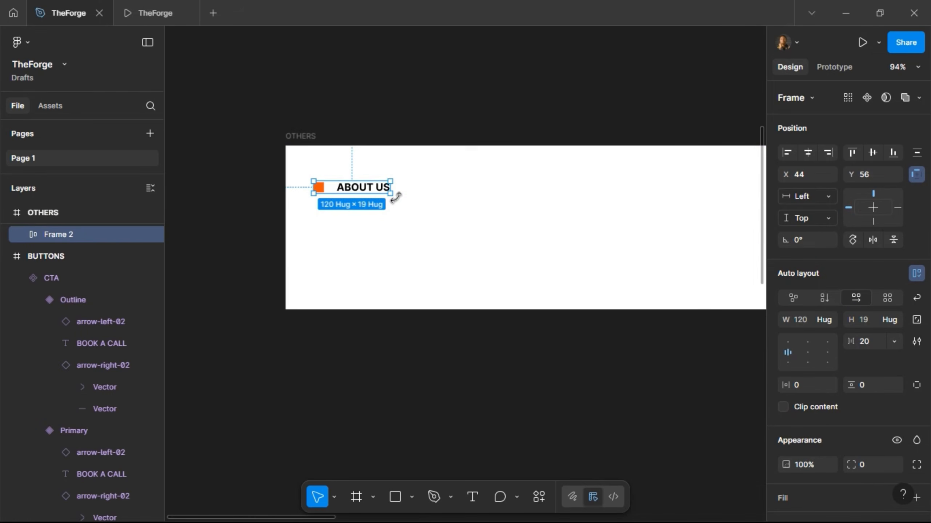
# Step: Add the text "Section Details" just below the ABOUT US label in the OTHERS frame
pyautogui.click(473, 497)
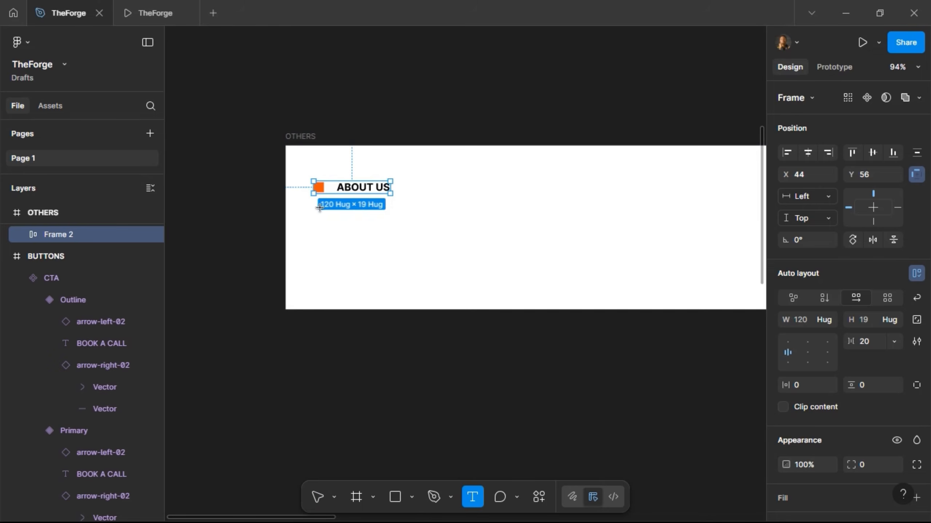
pyautogui.click(319, 210)
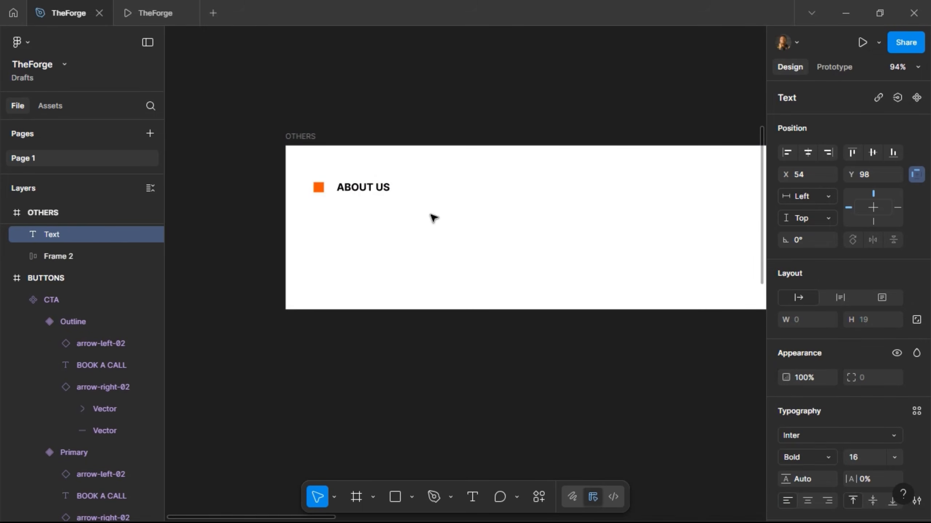
pyautogui.write('Section Details')
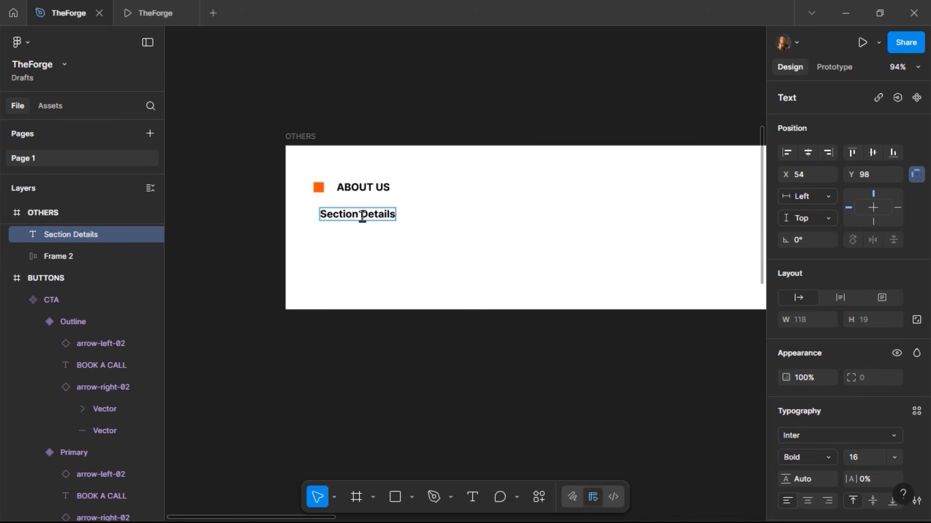
# Step: Replace the wording of the text below ABOUT US with "Short Description"
pyautogui.click(377, 214)
pyautogui.hotkey('shift', 'End')
pyautogui.hotkey('ctrl', 'a')
pyautogui.write('Shor')
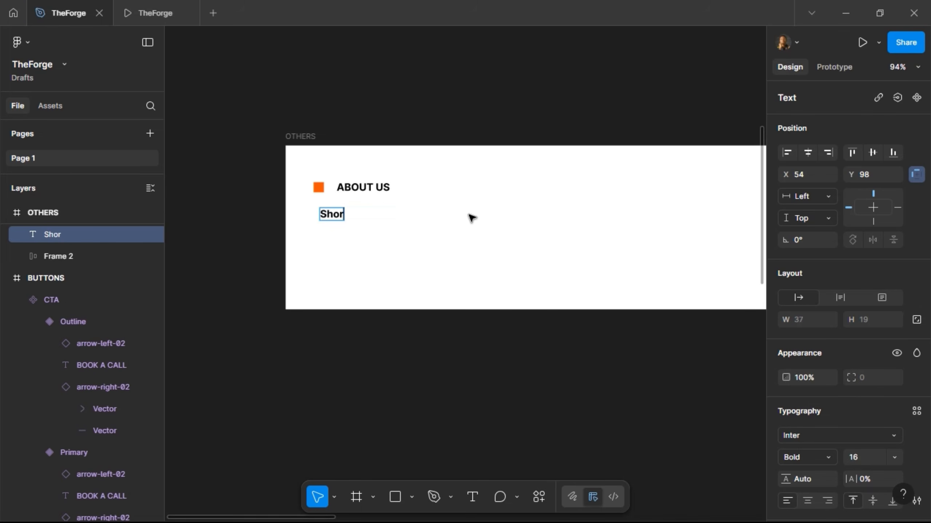
pyautogui.write('t Des')
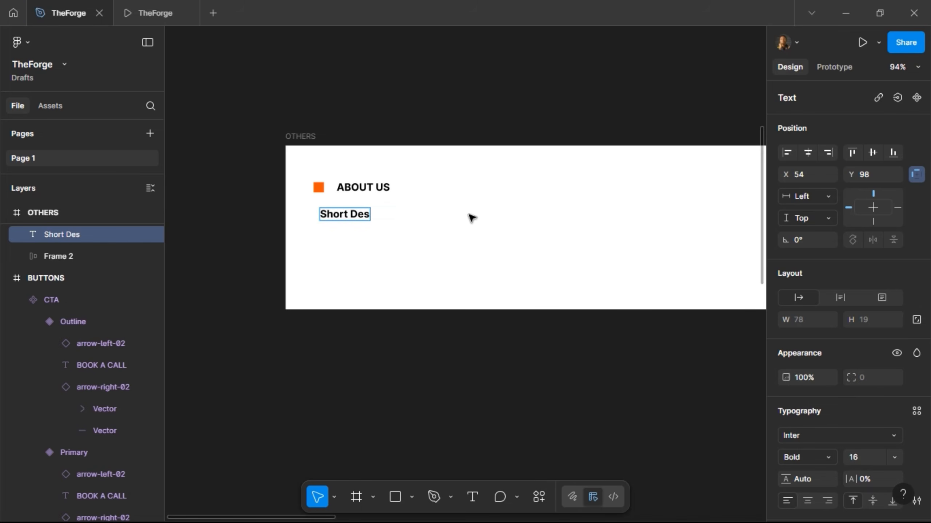
pyautogui.write('cription')
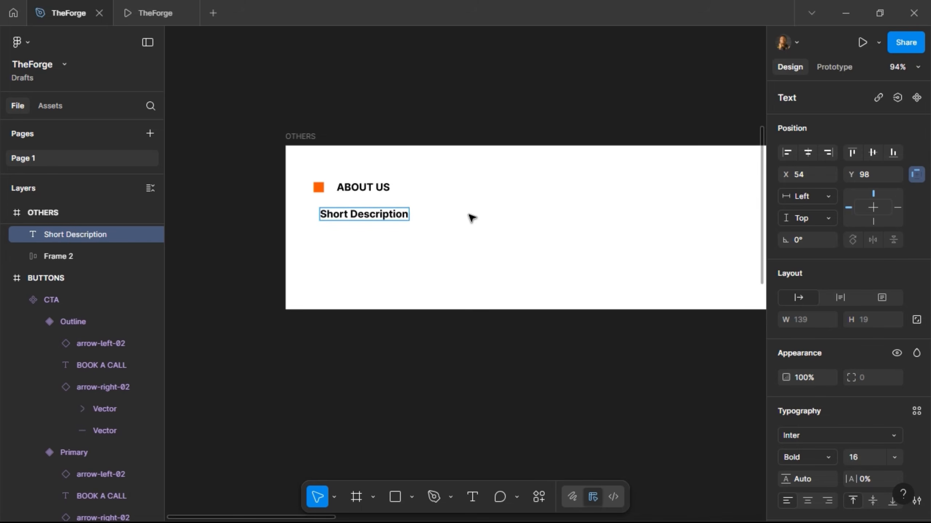
pyautogui.press('Escape')
# Step: Set the Short Description text to font size 40 and Semi Bold weight
pyautogui.click(858, 459)
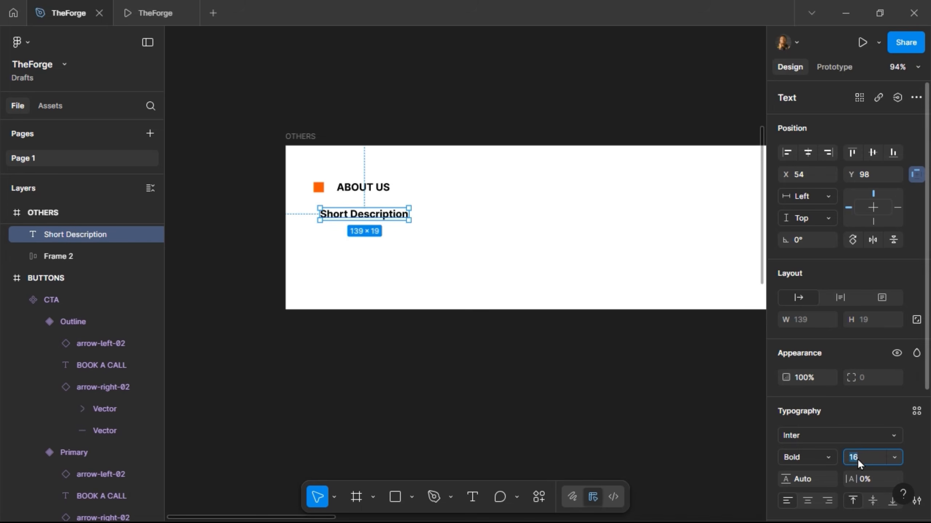
pyautogui.write('40')
pyautogui.press('Return')
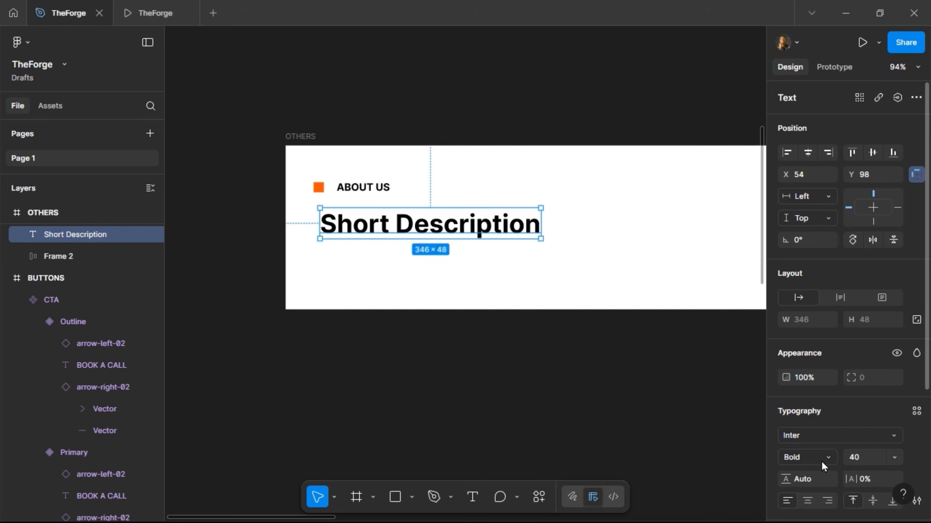
pyautogui.click(830, 458)
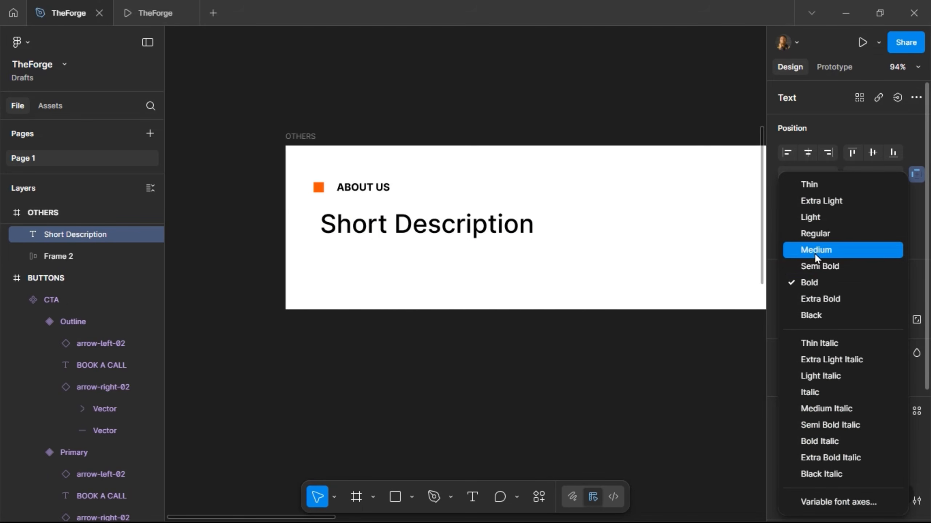
pyautogui.click(820, 267)
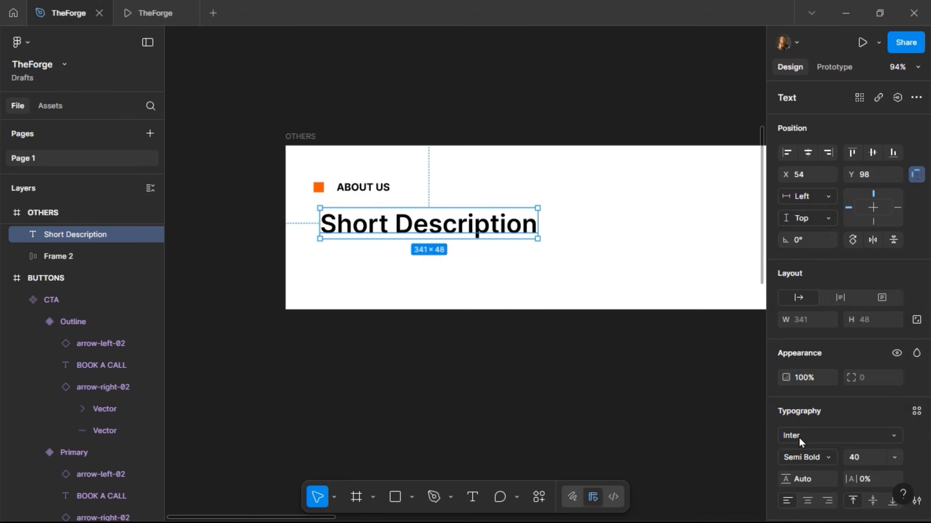
# Step: Apply the Text Color style to both the Short Description text and the ABOUT US text
pyautogui.scroll(-4, 800, 442)
pyautogui.click(898, 398)
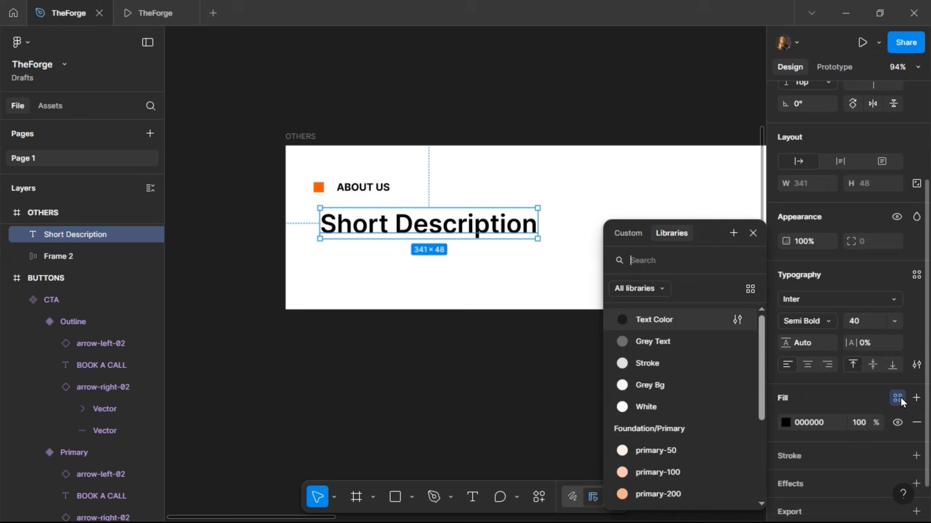
pyautogui.click(674, 322)
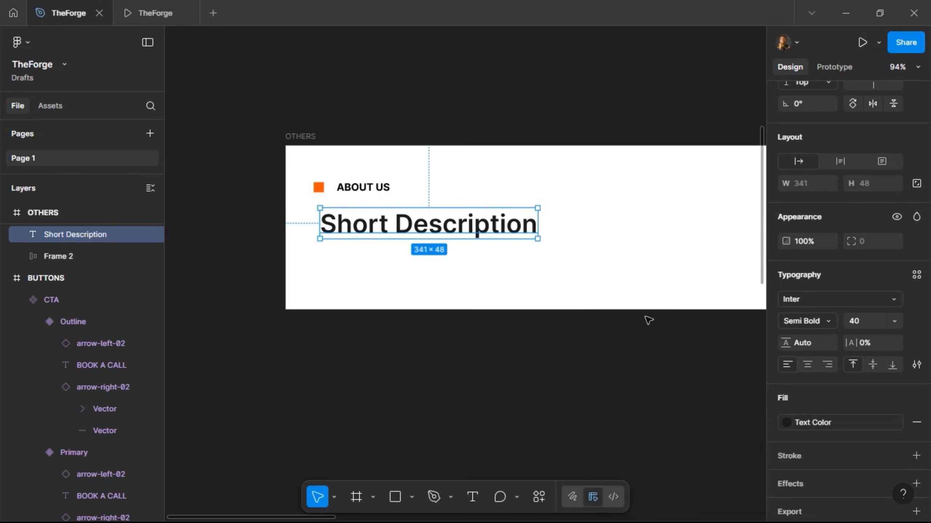
pyautogui.click(353, 193)
pyautogui.scroll(-2, 873, 459)
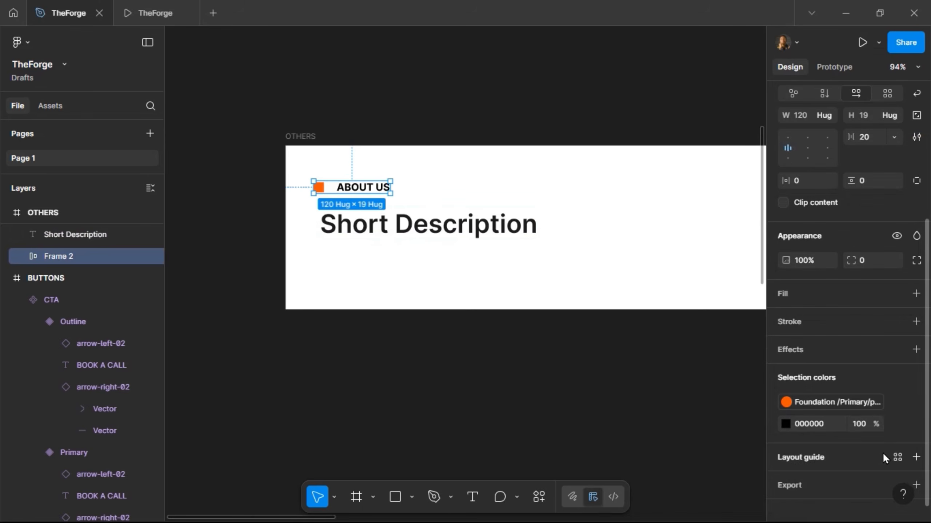
pyautogui.click(893, 424)
pyautogui.click(664, 320)
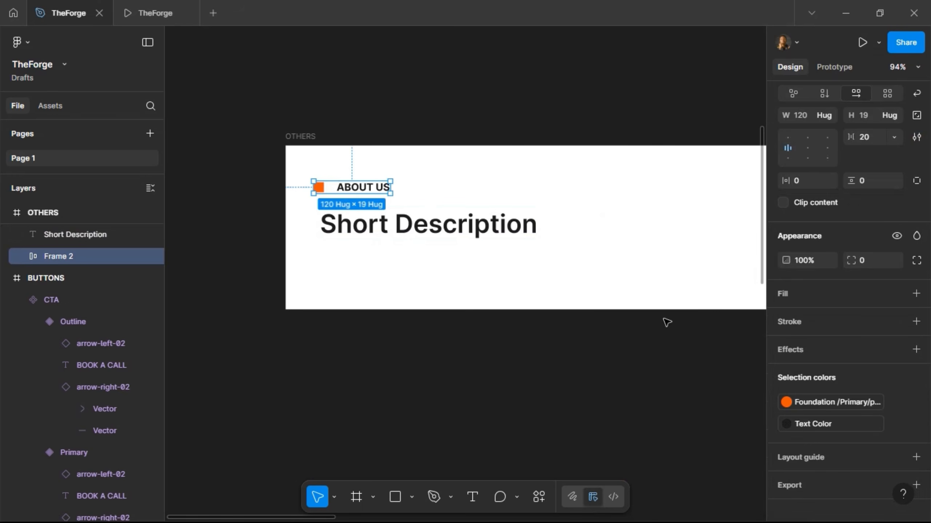
# Step: Align Short Description with the label's left edge and wrap both in a vertical auto layout with a gap of 12
pyautogui.moveTo(384, 233); pyautogui.dragTo(364, 214)
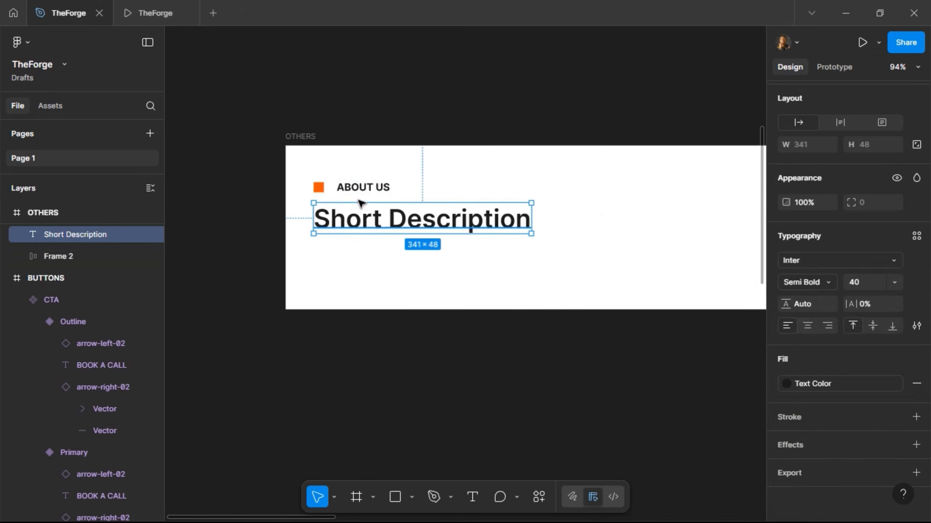
pyautogui.keyDown('shift'); pyautogui.click(357, 188); pyautogui.keyUp('shift')
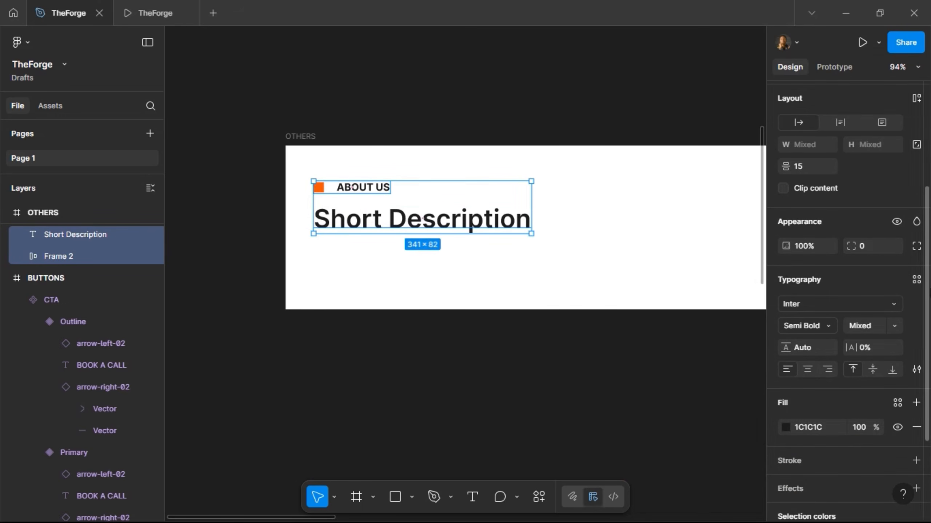
pyautogui.click(916, 98)
pyautogui.click(864, 167)
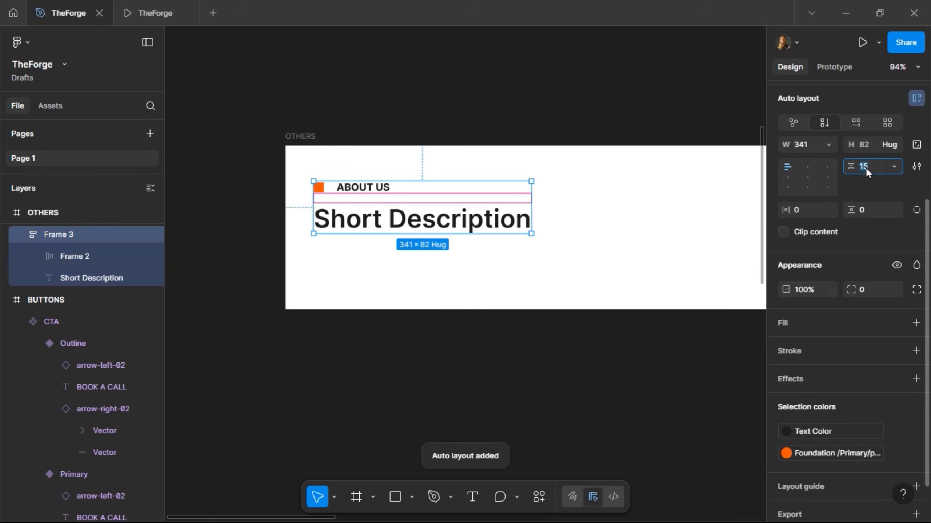
pyautogui.write('12')
pyautogui.press('Return')
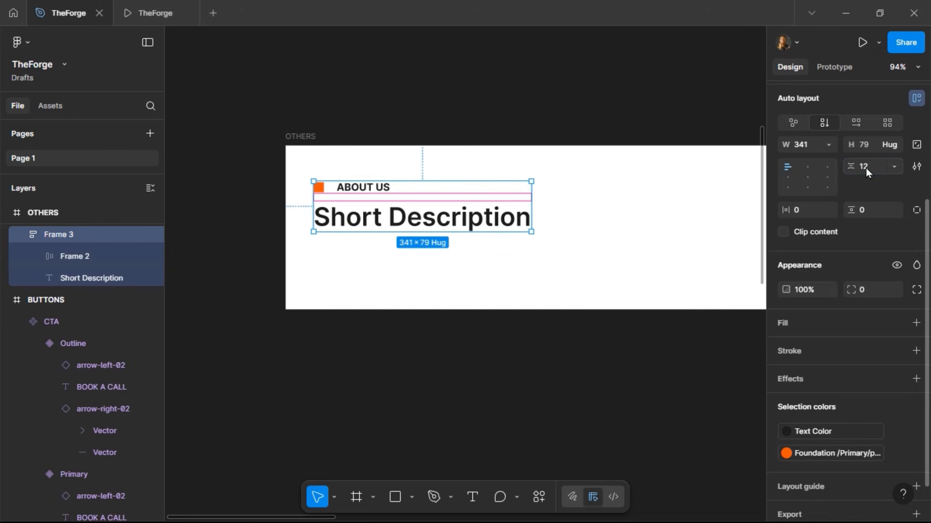
# Step: Rename the inner frame holding the orange square and ABOUT US text as "Indicator + Title"
pyautogui.click(417, 222)
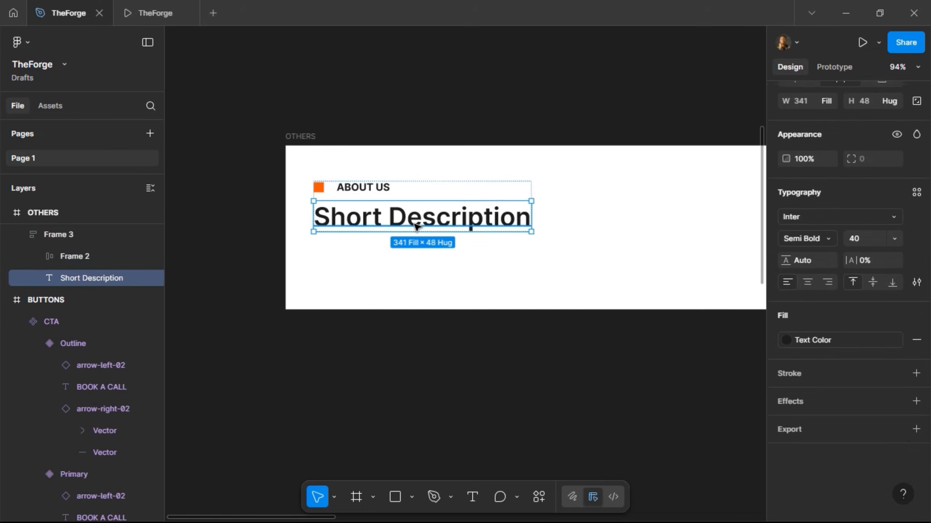
pyautogui.click(67, 257)
pyautogui.doubleClick(67, 257)
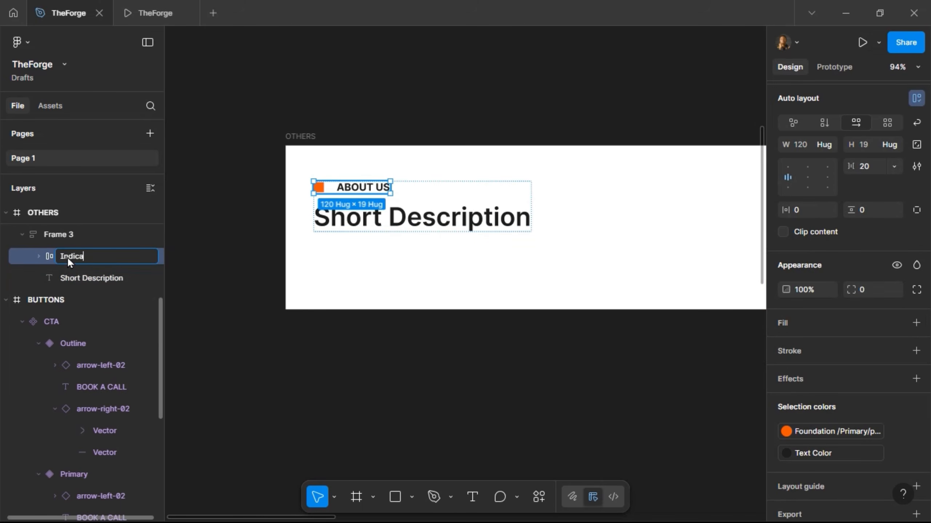
pyautogui.write('Indicator + Section He')
pyautogui.press('BackSpace')
pyautogui.press('BackSpace')
pyautogui.press('BackSpace')
pyautogui.press('BackSpace')
pyautogui.press('BackSpace')
pyautogui.press('BackSpace')
pyautogui.press('BackSpace')
pyautogui.press('BackSpace')
pyautogui.press('BackSpace')
pyautogui.press('BackSpace')
pyautogui.write('Title')
pyautogui.press('Return')
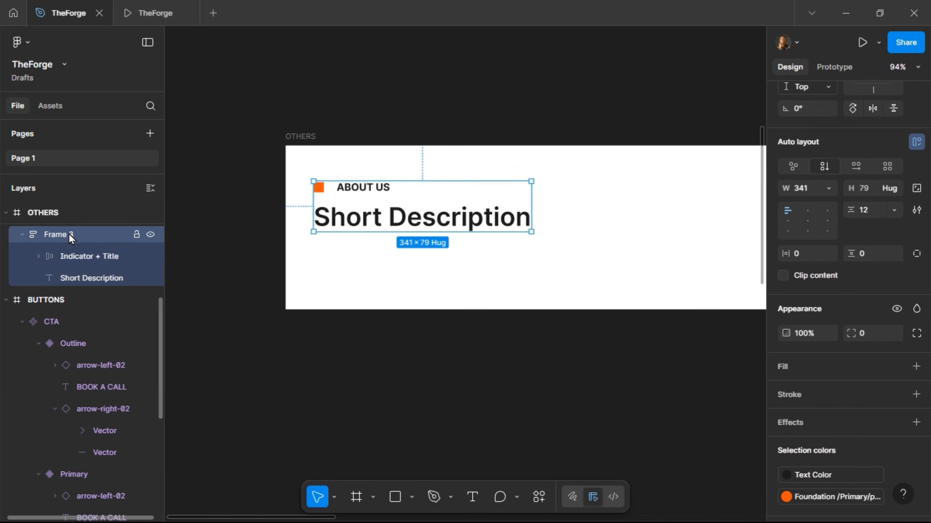
# Step: Rename the outer auto layout frame "Section Title" and turn it into a component
pyautogui.click(68, 234)
pyautogui.doubleClick(68, 234)
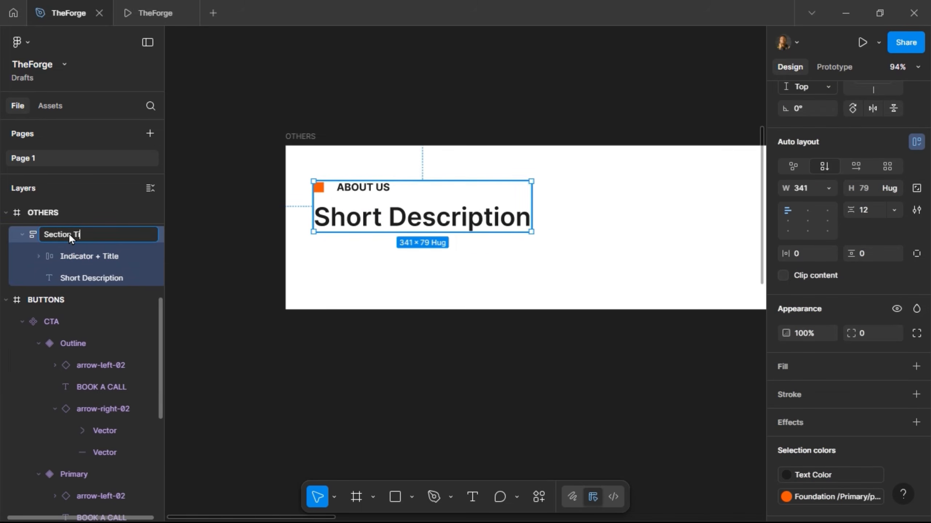
pyautogui.write('Section Title')
pyautogui.press('Return')
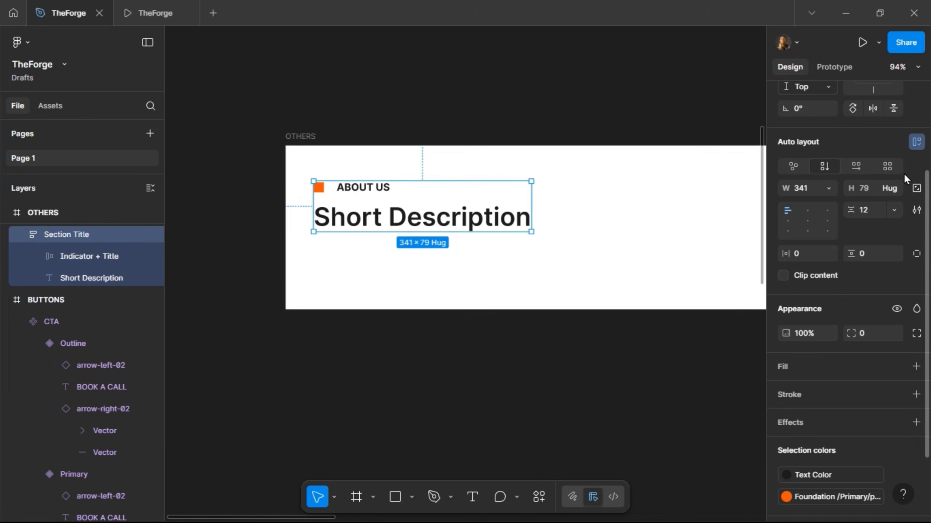
pyautogui.scroll(4, 903, 173)
pyautogui.click(867, 97)
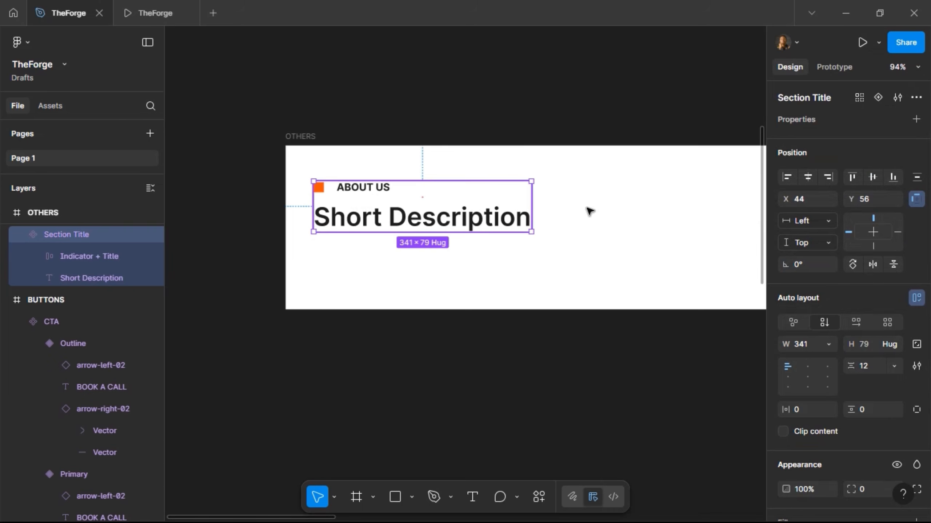
# Step: Create a text property named "Section Title" from the ABOUT US text in the Section Title component
pyautogui.click(378, 191)
pyautogui.doubleClick(377, 192)
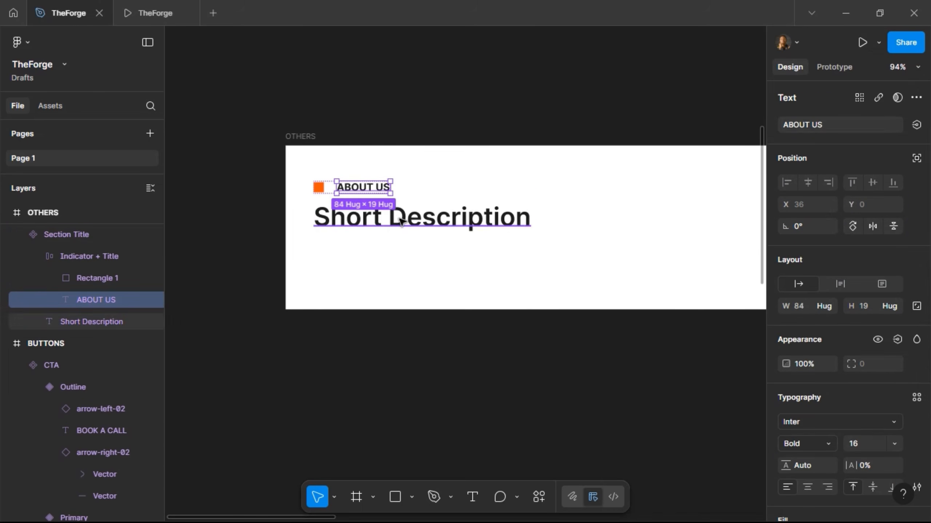
pyautogui.click(917, 125)
pyautogui.click(908, 175)
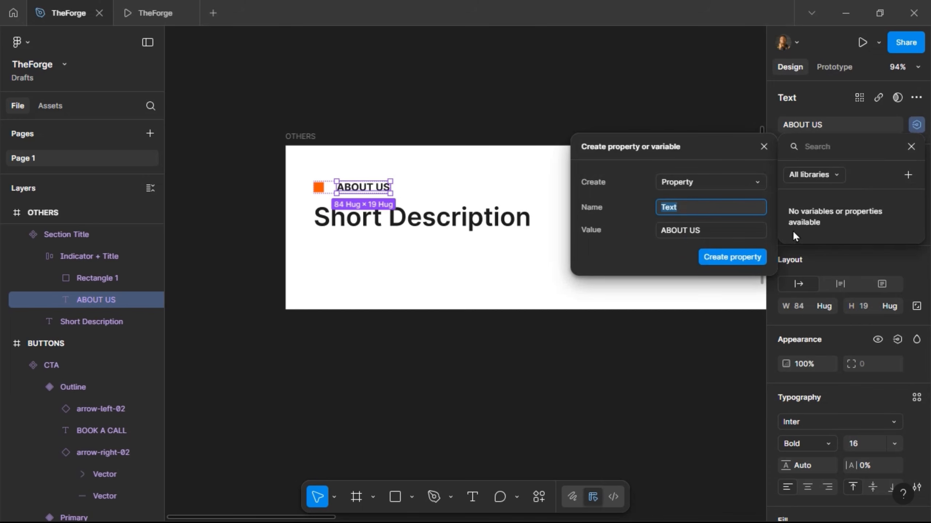
pyautogui.write('Tit')
pyautogui.hotkey('ctrl', 'a')
pyautogui.write('Sectio')
pyautogui.press('Return')
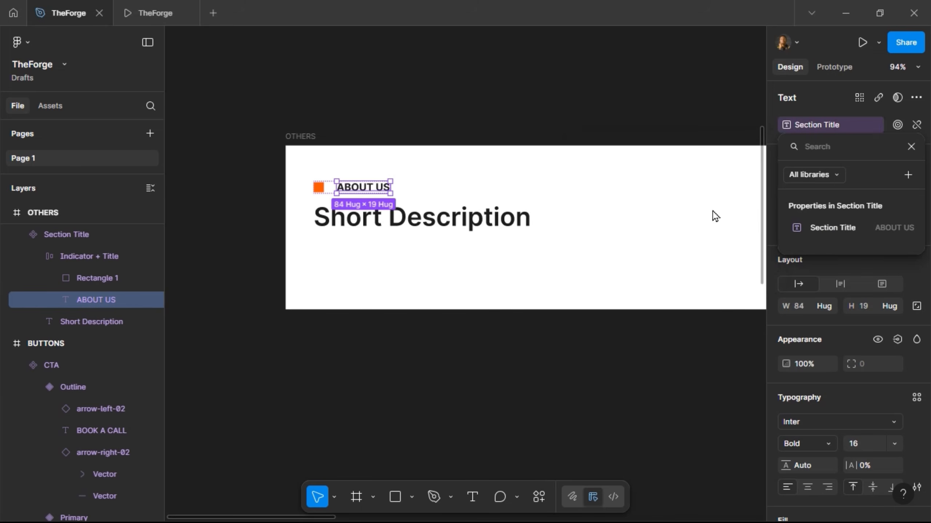
# Step: Create a text property named "Description" from the component's Short Description text
pyautogui.click(372, 227)
pyautogui.click(409, 220)
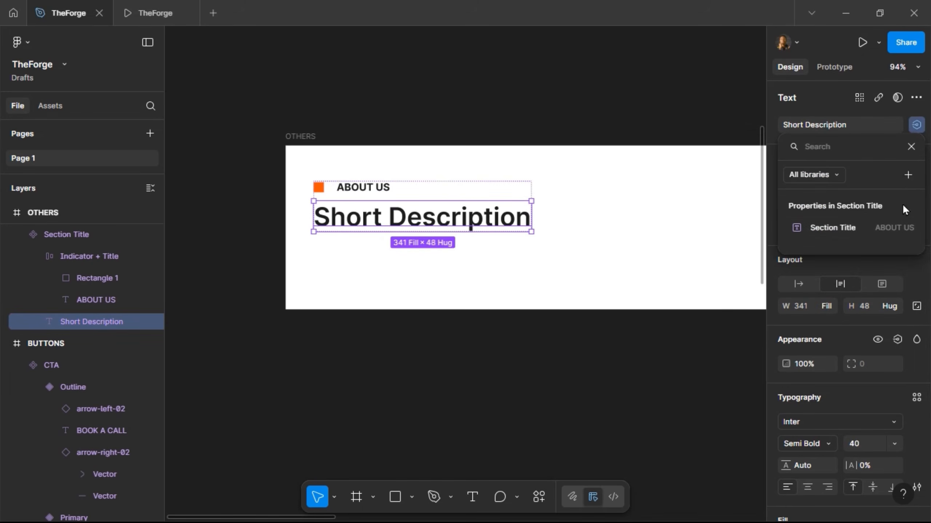
pyautogui.click(908, 174)
pyautogui.write('De')
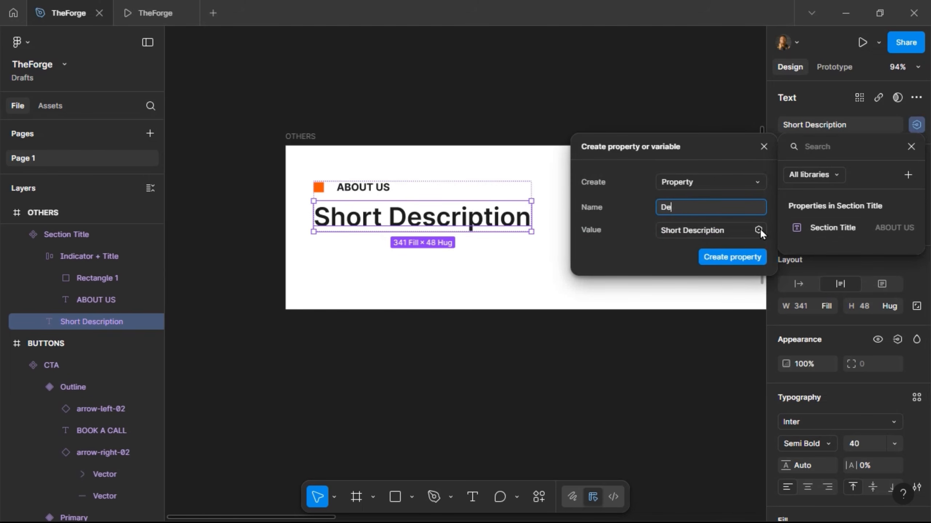
pyautogui.write('scription')
pyautogui.press('Return')
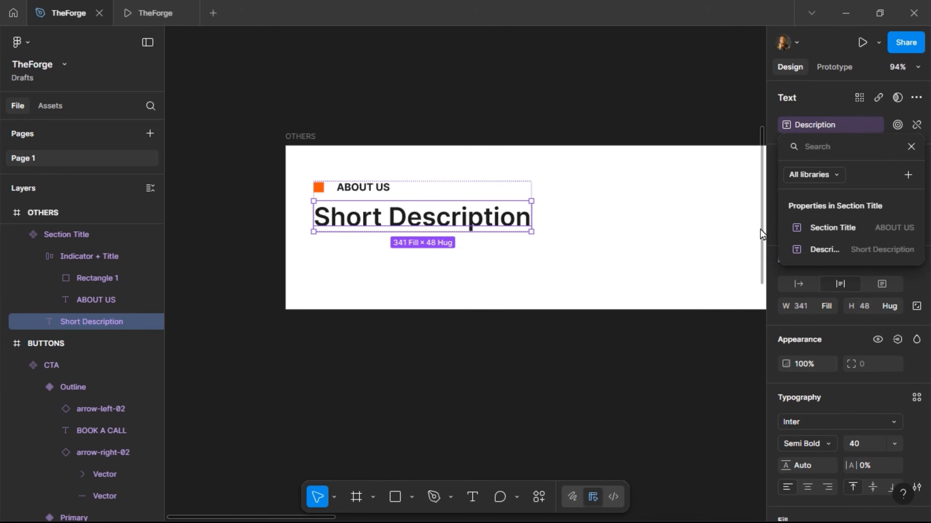
pyautogui.click(911, 147)
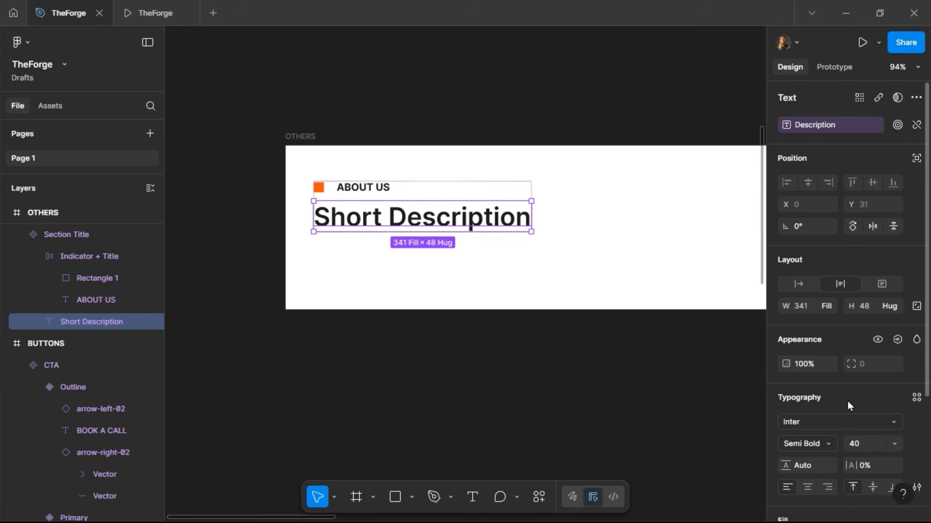
# Step: Add a visibility property named "Show Description" with the value True to the Short Description text
pyautogui.scroll(-3, 836, 424)
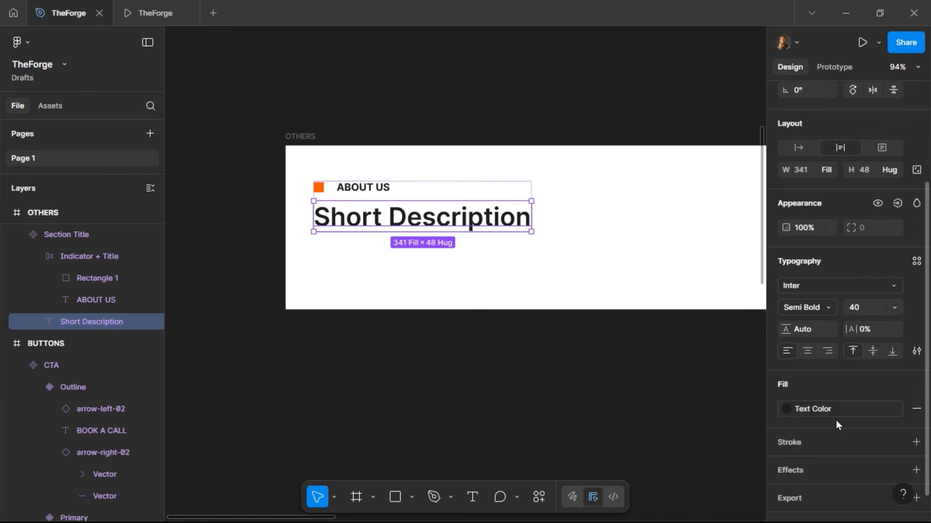
pyautogui.click(898, 204)
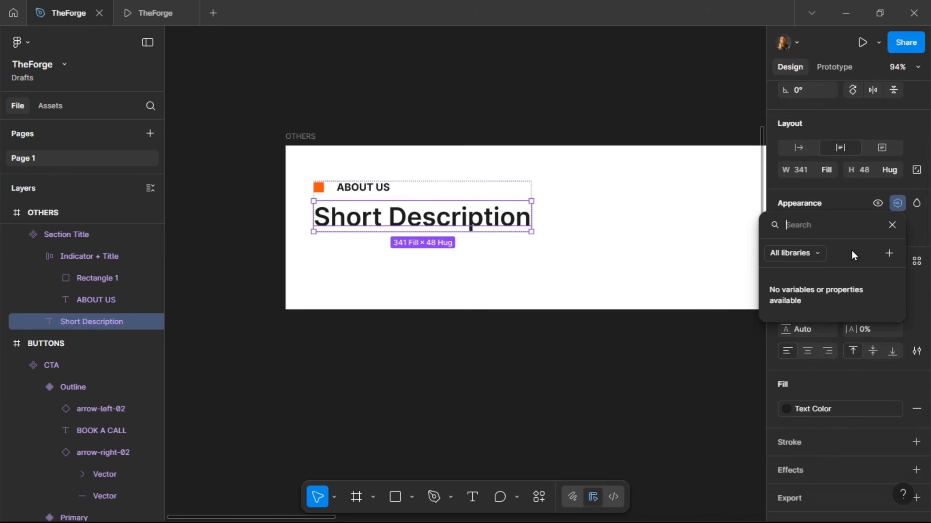
pyautogui.click(888, 254)
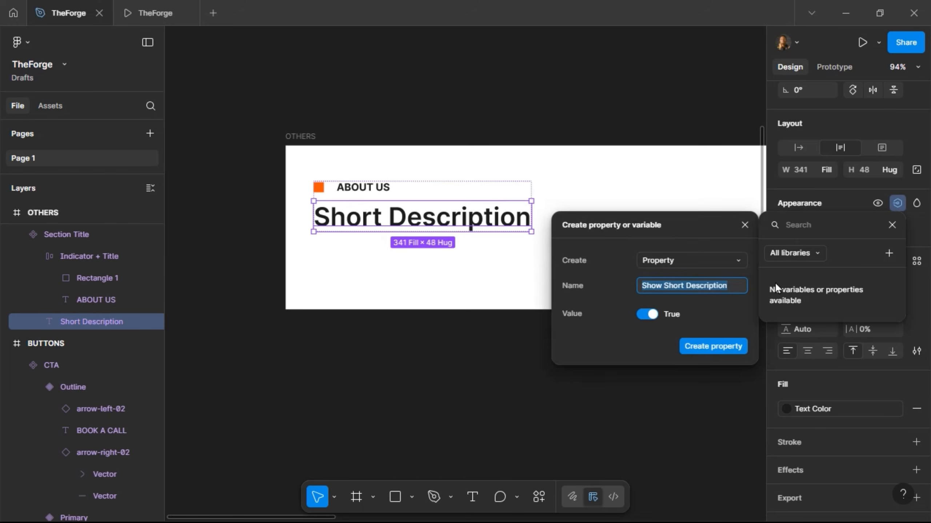
pyautogui.click(728, 282)
pyautogui.press('BackSpace')
pyautogui.press('BackSpace')
pyautogui.press('BackSpace')
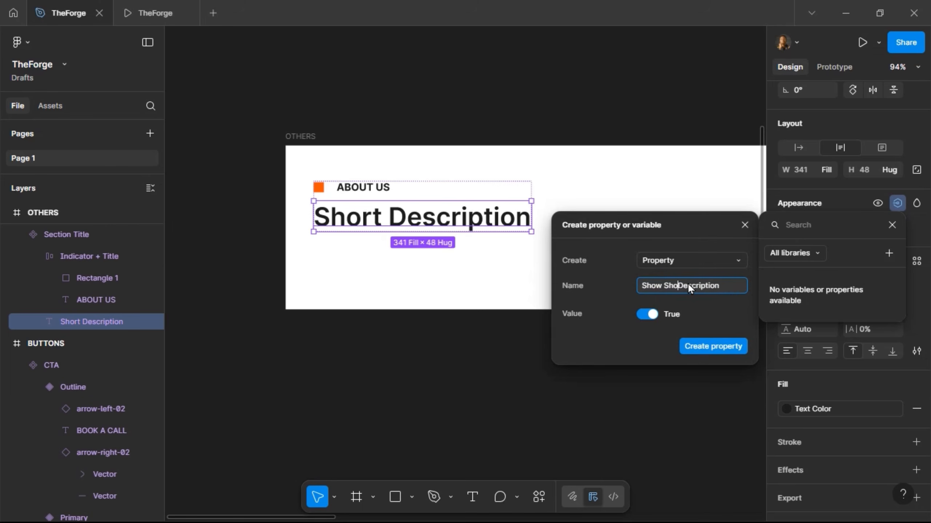
pyautogui.click(700, 346)
pyautogui.press('Escape')
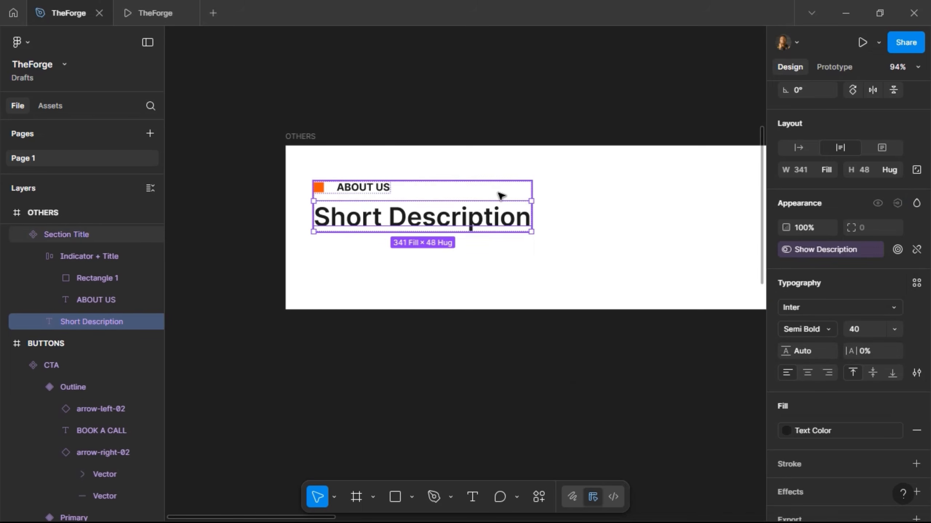
# Step: Copy the Section Title component and replace the ABOUT US label frame below the homepage hero with it
pyautogui.click(433, 193)
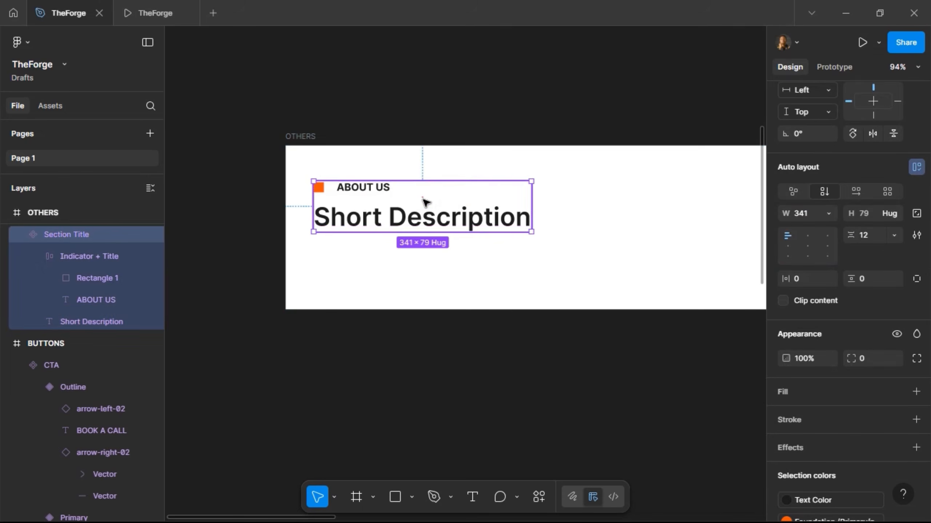
pyautogui.scroll(-5, 234, 289)
pyautogui.hscroll(5, 440, 258)
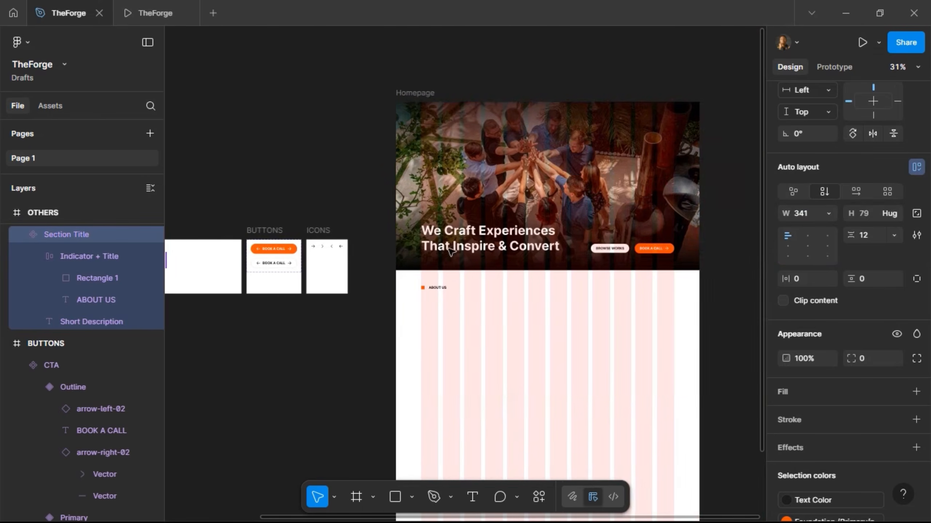
pyautogui.scroll(4, 447, 293)
pyautogui.click(402, 285)
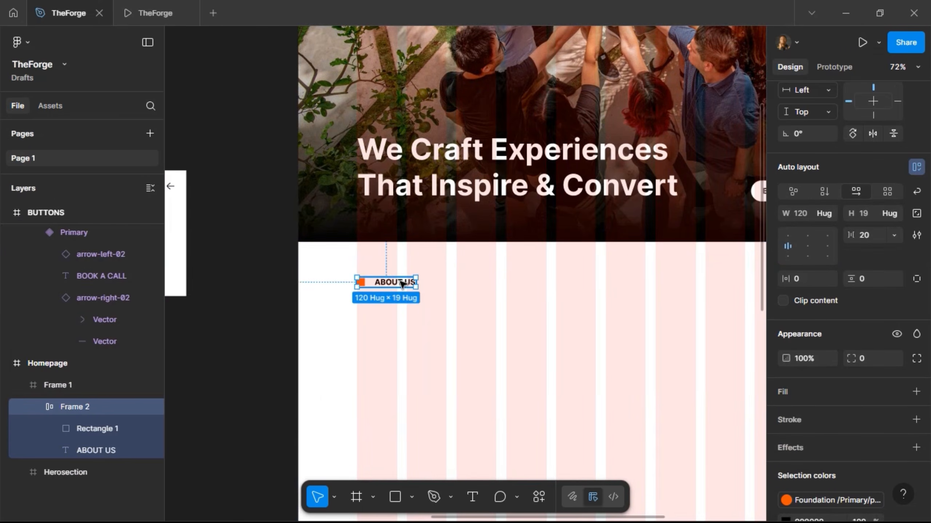
pyautogui.hotkey('ctrl', 'shift', 'r')
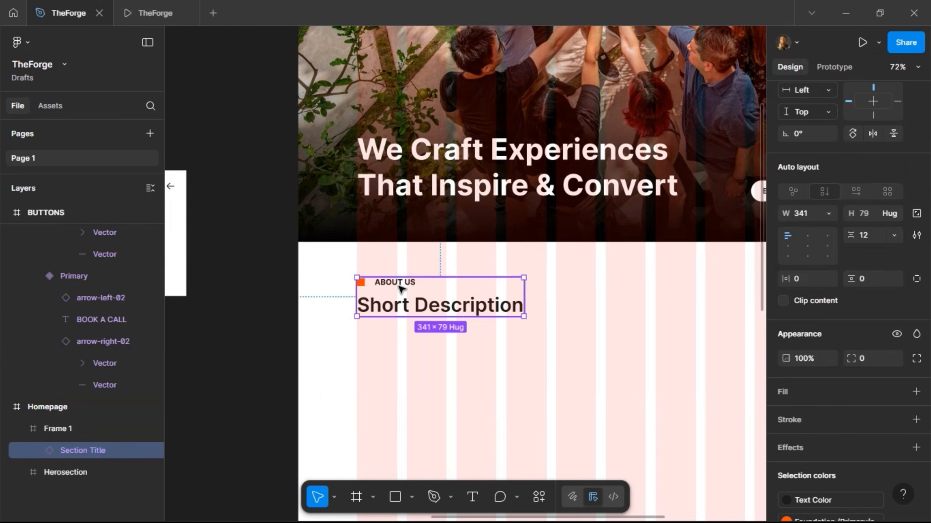
# Step: Rename the frame containing the Section Title instance on the homepage as "ABOUT US"
pyautogui.hotkey('shift', 'Return')
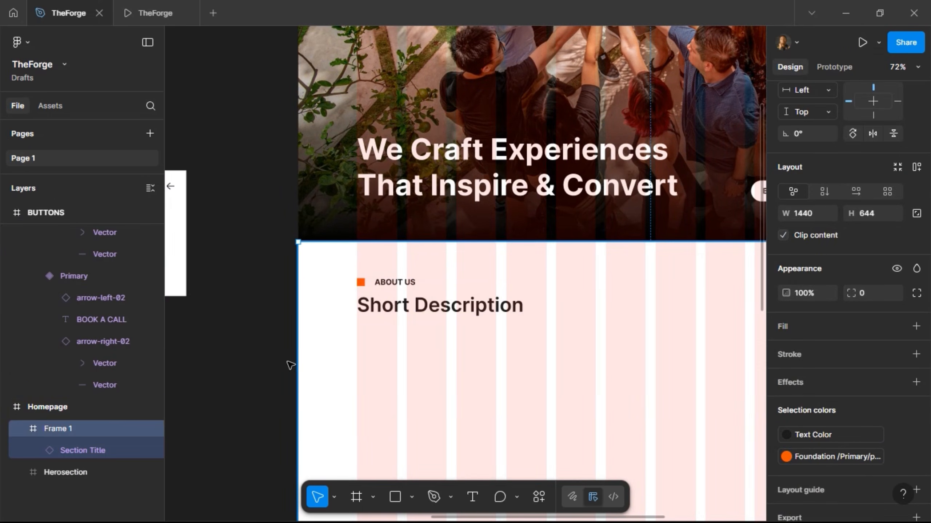
pyautogui.doubleClick(62, 429)
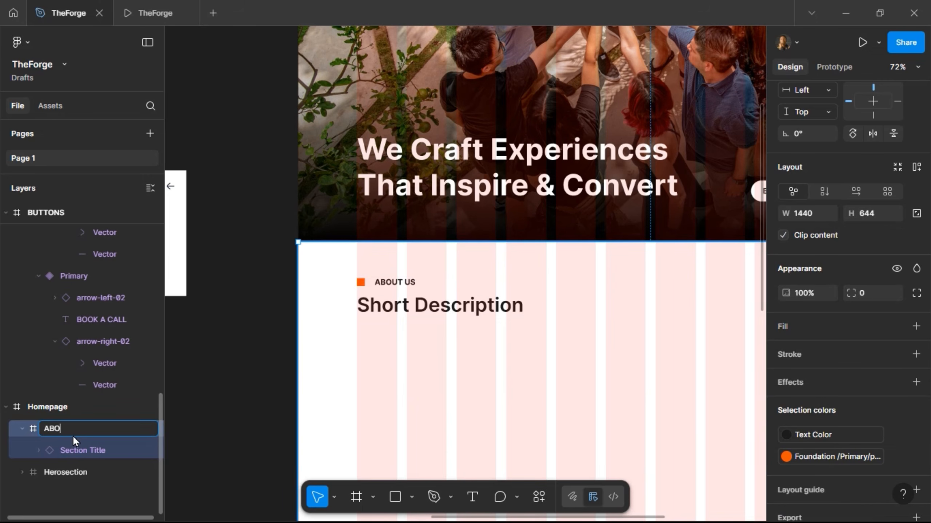
pyautogui.write('ABOUT US')
pyautogui.press('Return')
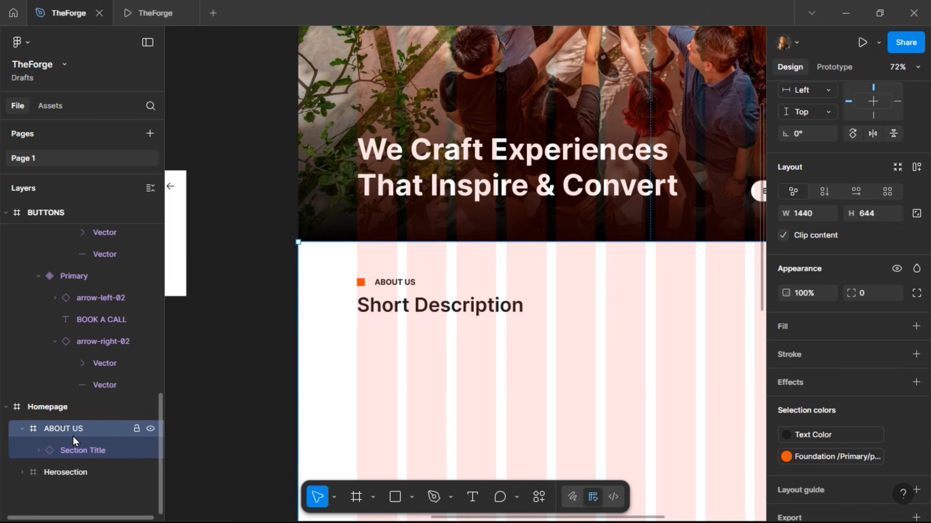
# Step: Rename the hero frame as "HEROSECTION" and move it above ABOUT US in the layer order
pyautogui.doubleClick(63, 473)
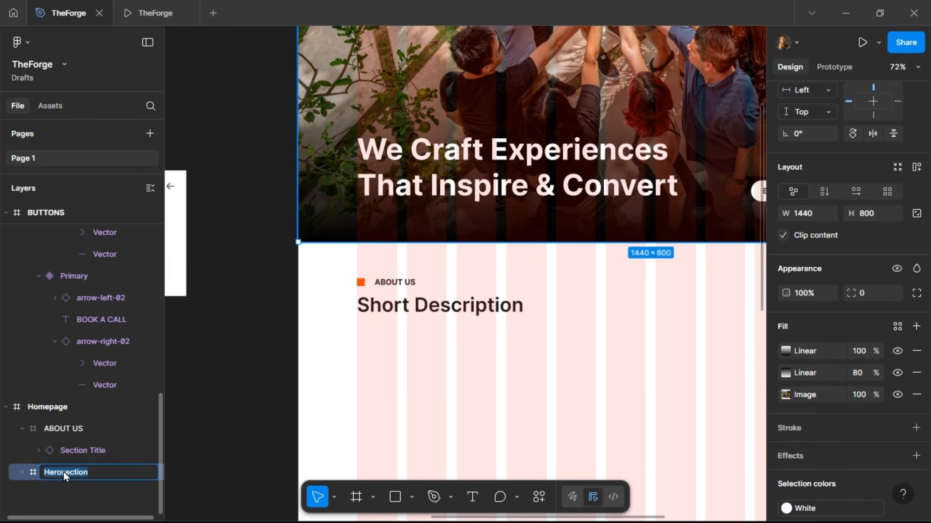
pyautogui.write('HEROSECTION')
pyautogui.press('Return')
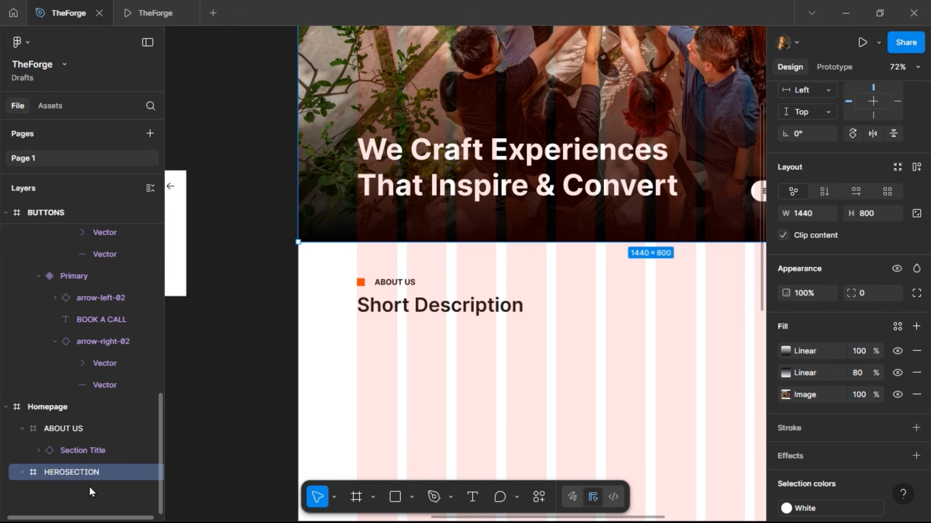
pyautogui.moveTo(84, 472); pyautogui.dragTo(78, 422)
pyautogui.click(63, 448)
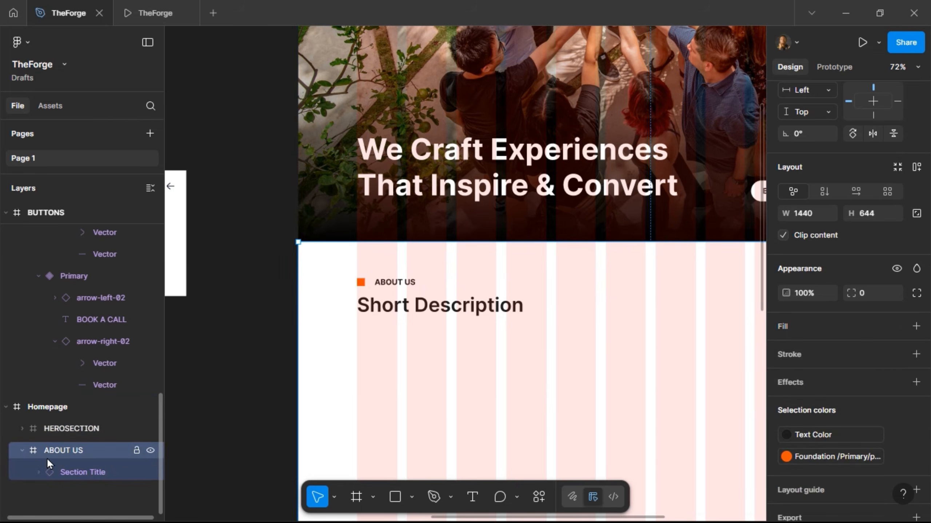
# Step: Turn off Show Description on the Section Title instance in the ABOUT US section
pyautogui.scroll(-5, 262, 347)
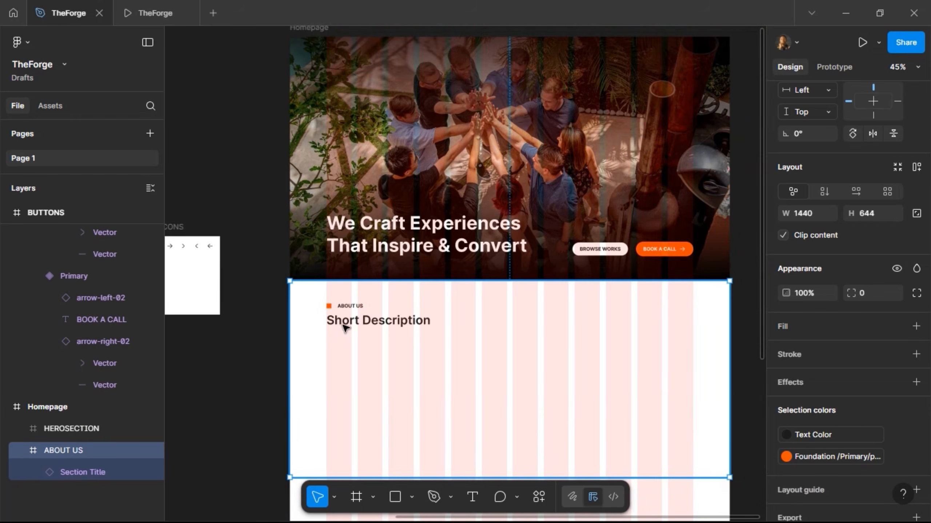
pyautogui.click(353, 321)
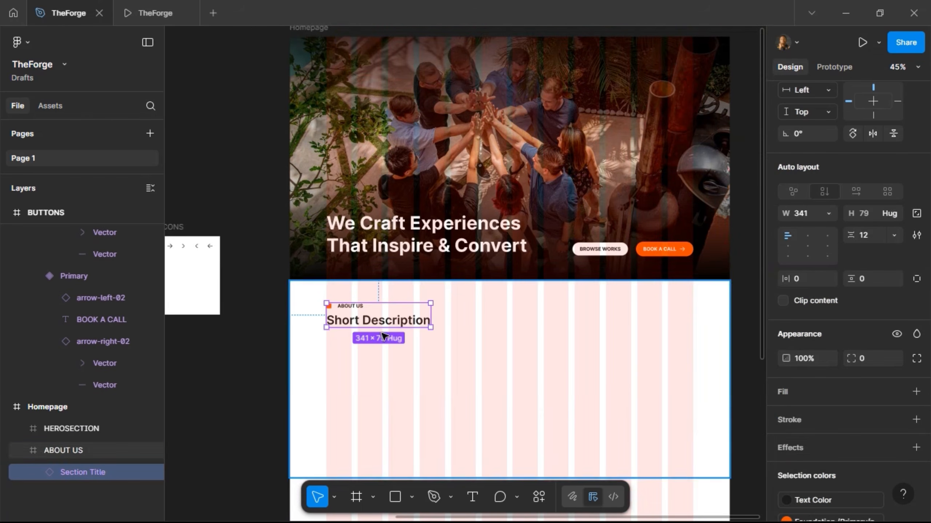
pyautogui.scroll(5, 887, 243)
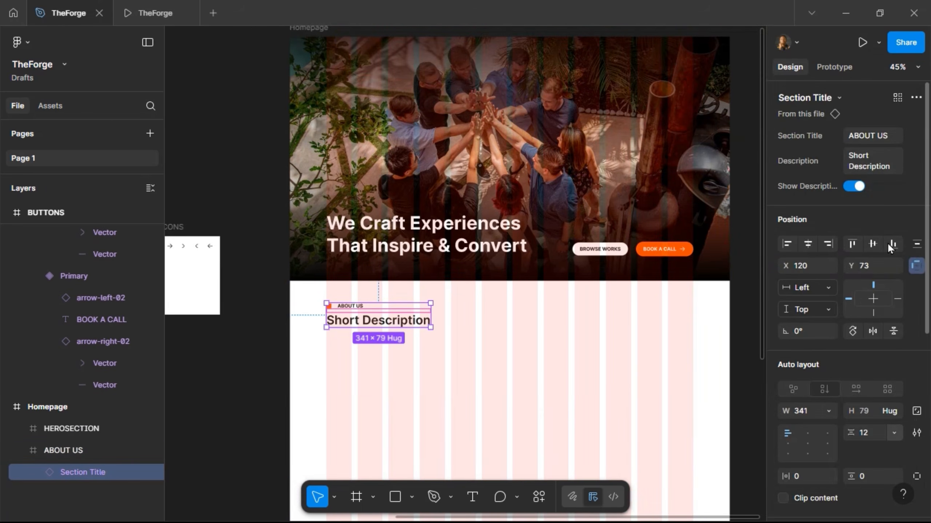
pyautogui.click(854, 186)
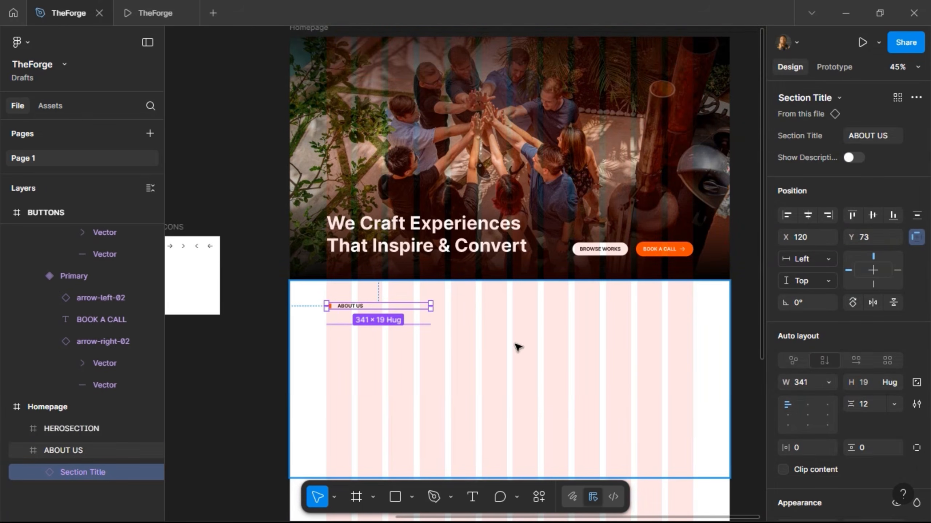
pyautogui.hscroll(4, 511, 357)
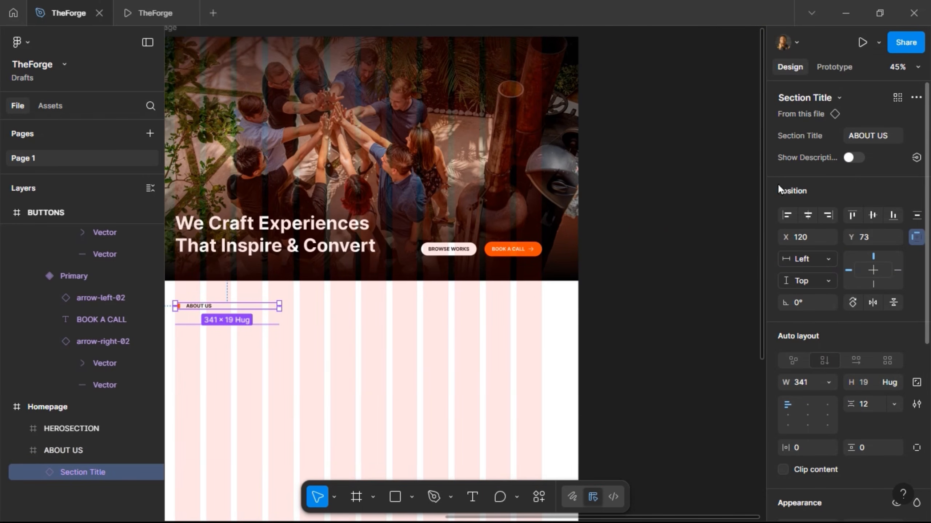
pyautogui.hscroll(-2, 249, 334)
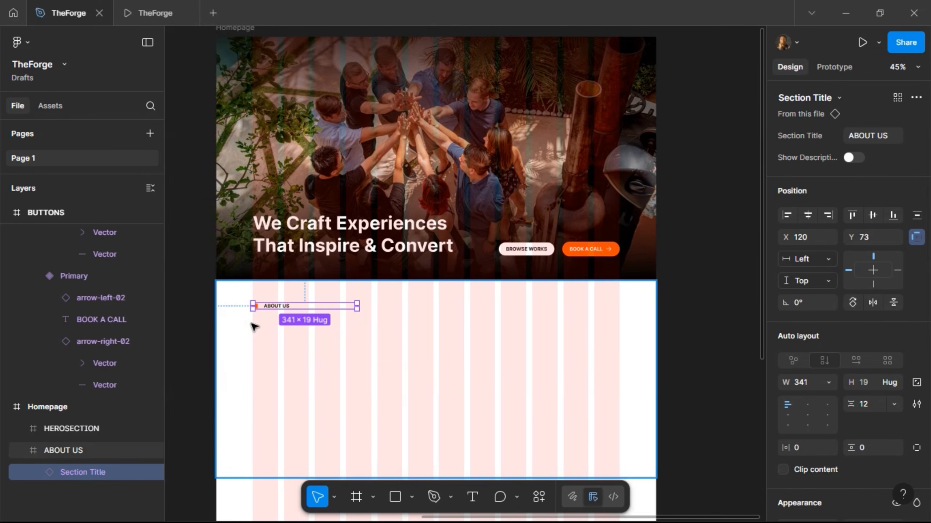
pyautogui.scroll(3, 266, 333)
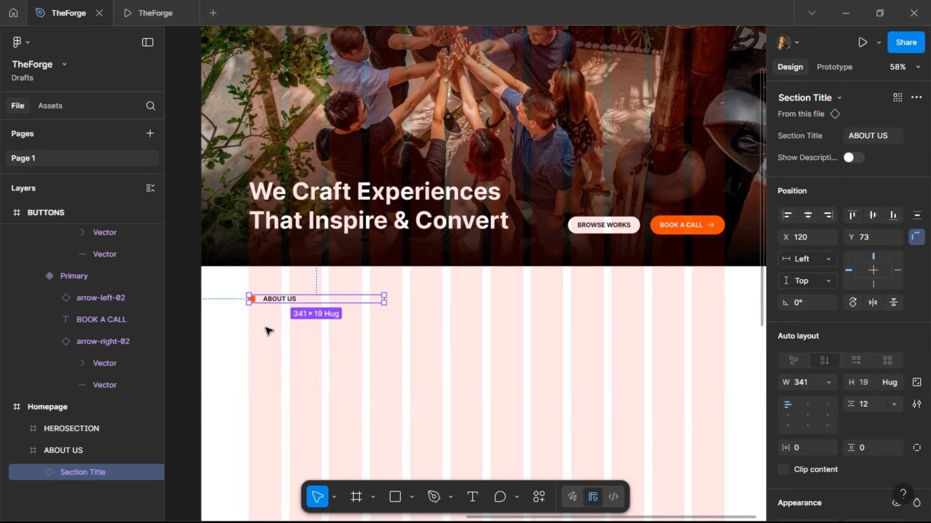
pyautogui.scroll(-2, 330, 366)
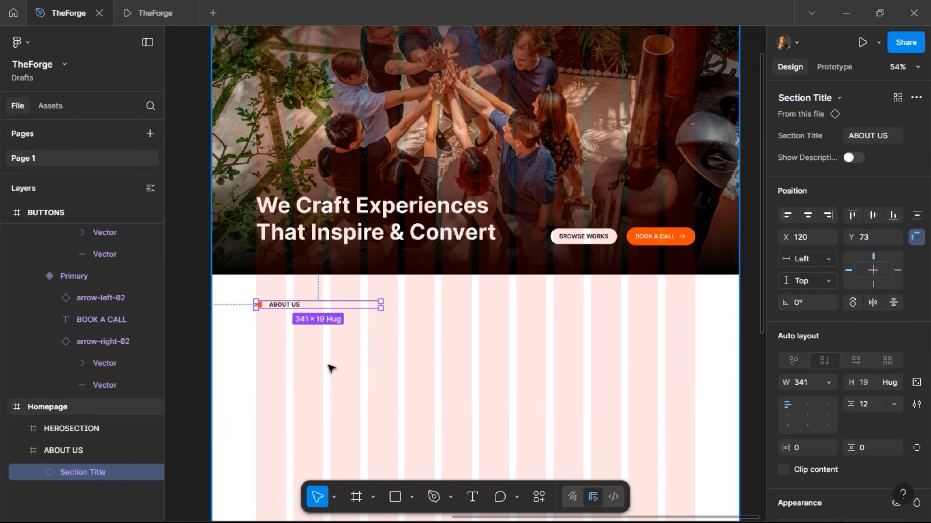
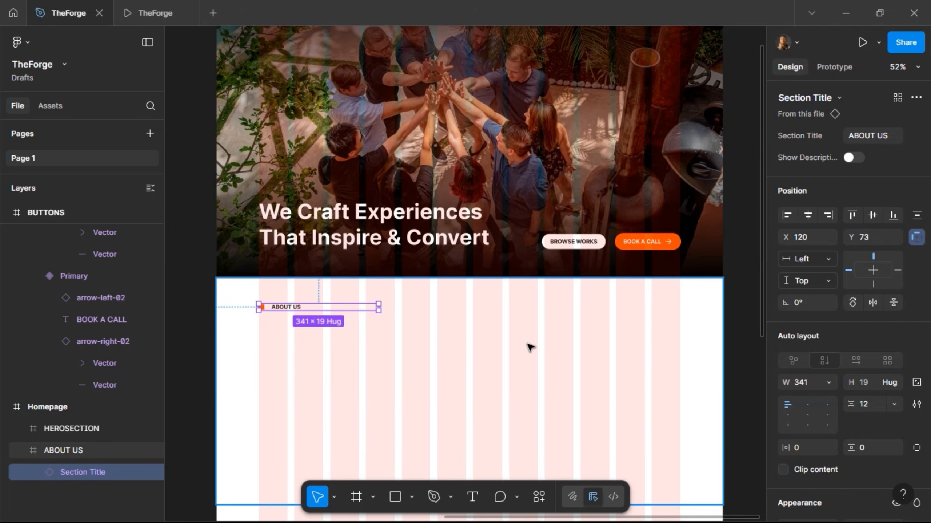
# Step: Switch to the sticky note with the site copy and copy the paragraph under Homepage's About US heading
pyautogui.click(845, 13)
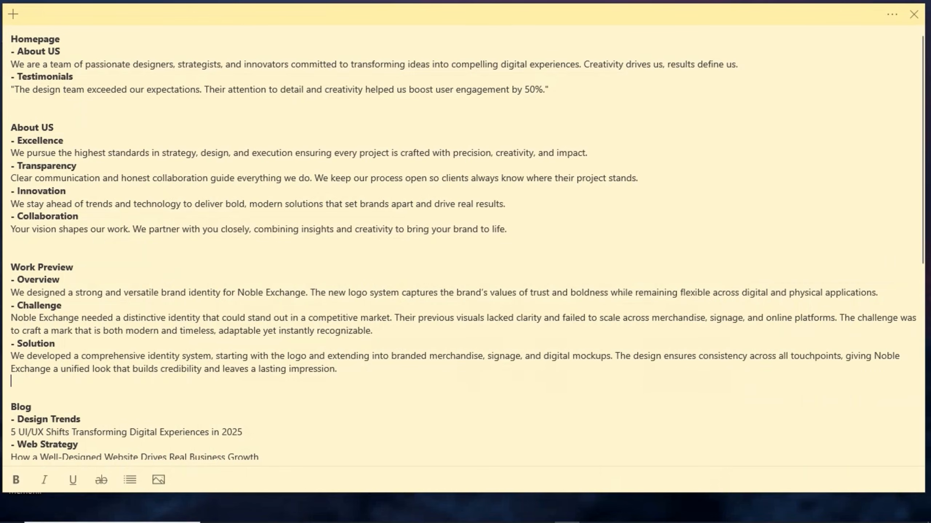
pyautogui.click(15, 65)
pyautogui.moveTo(15, 65); pyautogui.dragTo(753, 56)
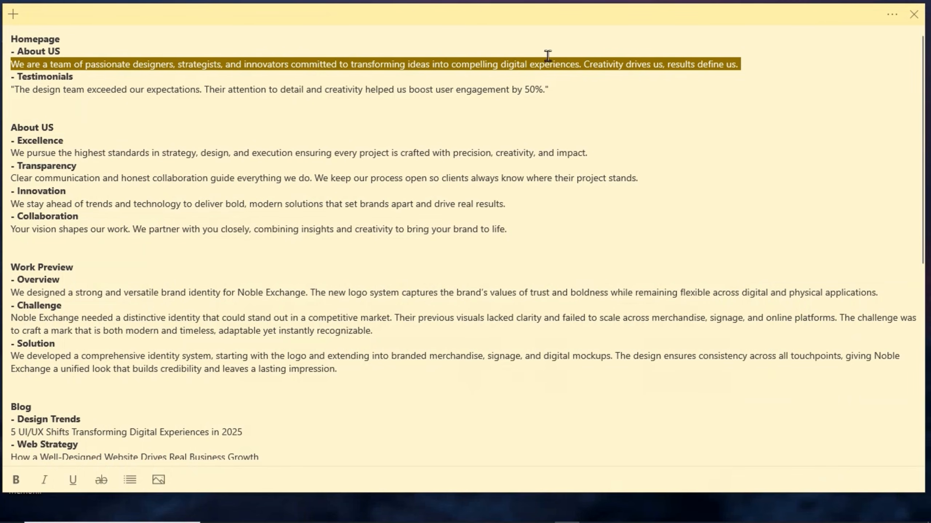
# Step: Switch back to the Figma design and paste the copied paragraph as new text inside the ABOUT US frame, opposite the section title
pyautogui.click(448, 518)
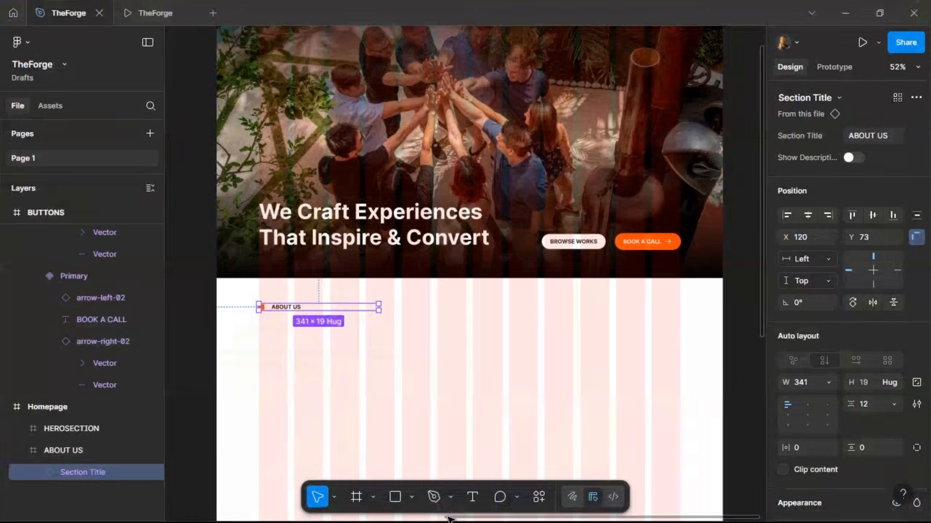
pyautogui.click(452, 409)
pyautogui.click(475, 498)
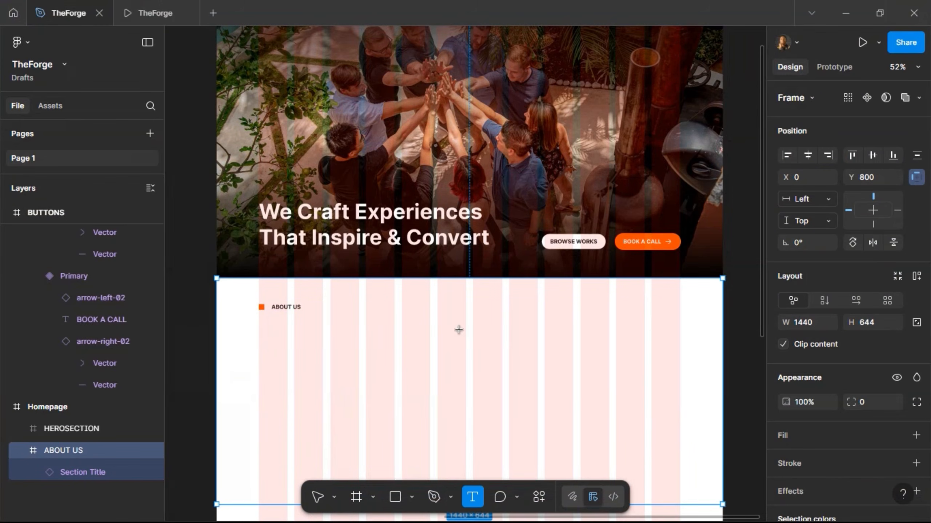
pyautogui.click(474, 312)
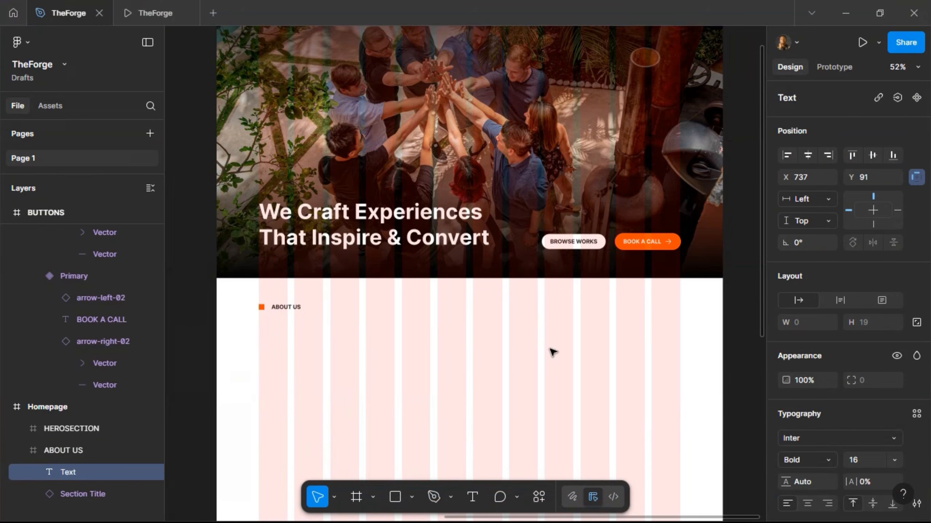
pyautogui.hotkey('ctrl', 'v')
pyautogui.press('BackSpace')
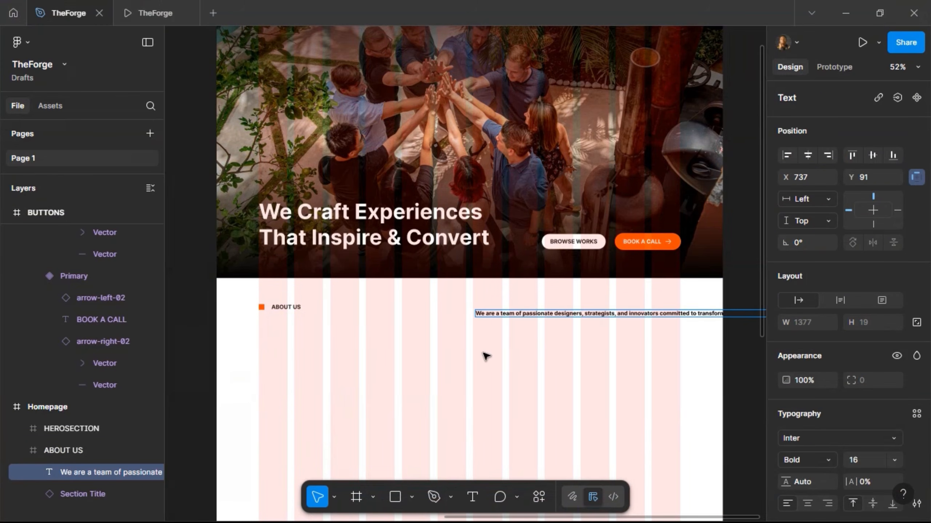
pyautogui.press('Escape')
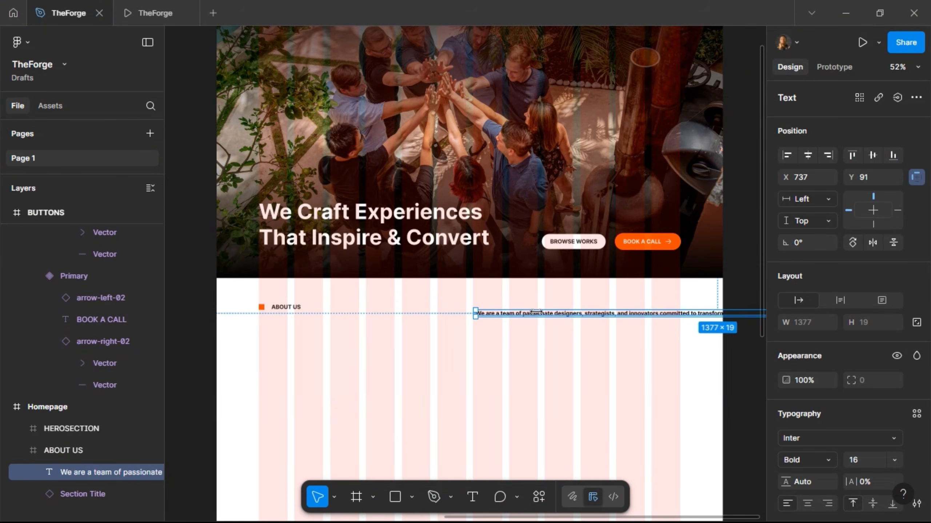
# Step: Set the About Us paragraph's width to 400 and move it to X 920, Y 53, against the last grid column
pyautogui.moveTo(475, 313)
pyautogui.mouseDown()
pyautogui.moveTo(636, 317)
pyautogui.moveTo(457, 317)
pyautogui.mouseUp()
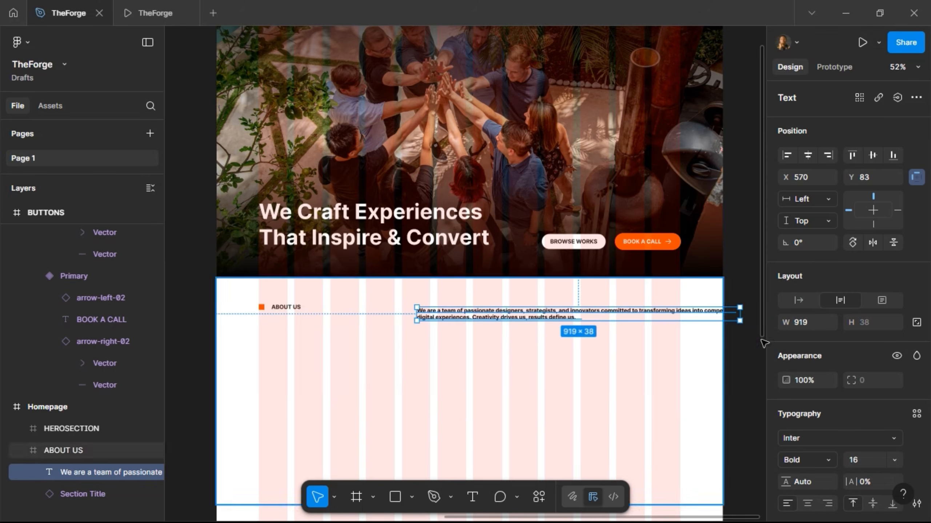
pyautogui.click(815, 323)
pyautogui.write('400')
pyautogui.press('Return')
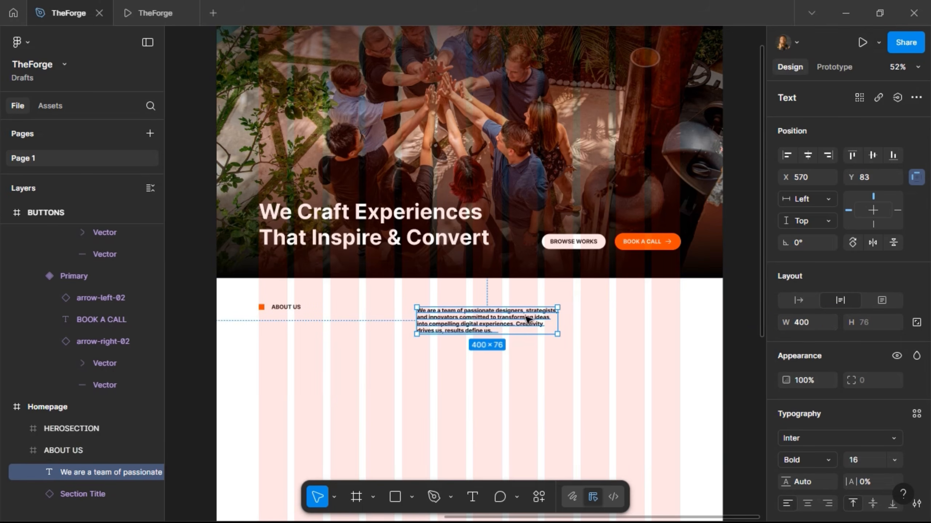
pyautogui.moveTo(581, 324); pyautogui.dragTo(719, 313)
pyautogui.press('Right')
pyautogui.press('Right')
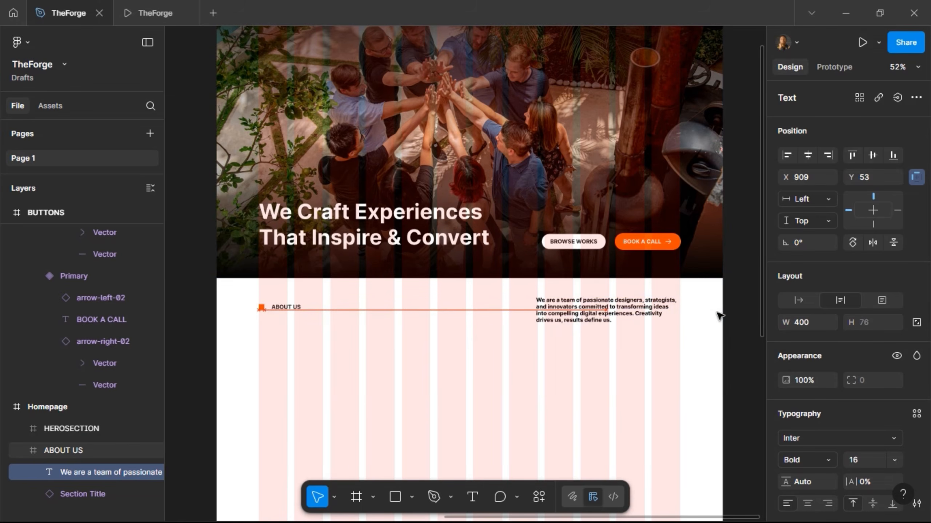
pyautogui.press('Right')
pyautogui.press('Right')
pyautogui.hotkey('shift', 'Right')
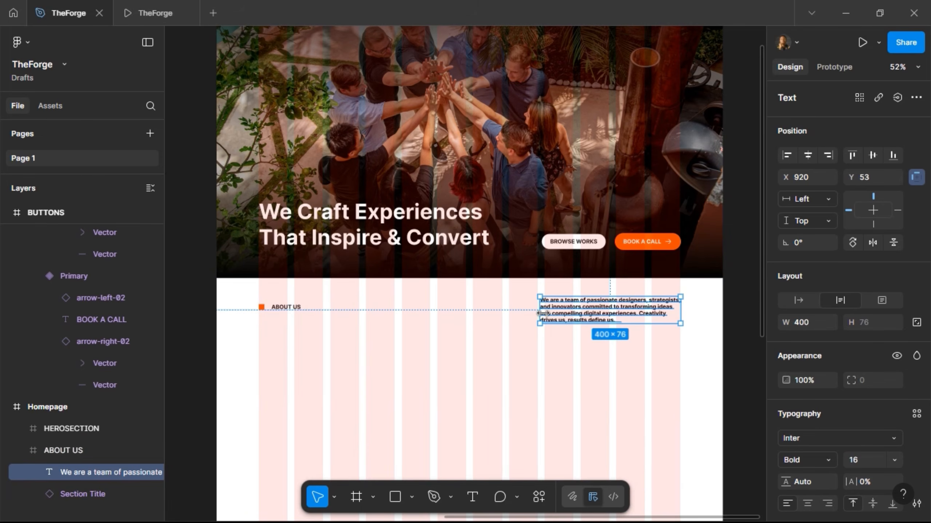
# Step: Extend the paragraph's left edge to the start of a grid column at X 730, making it 590 wide
pyautogui.moveTo(542, 313); pyautogui.dragTo(475, 316)
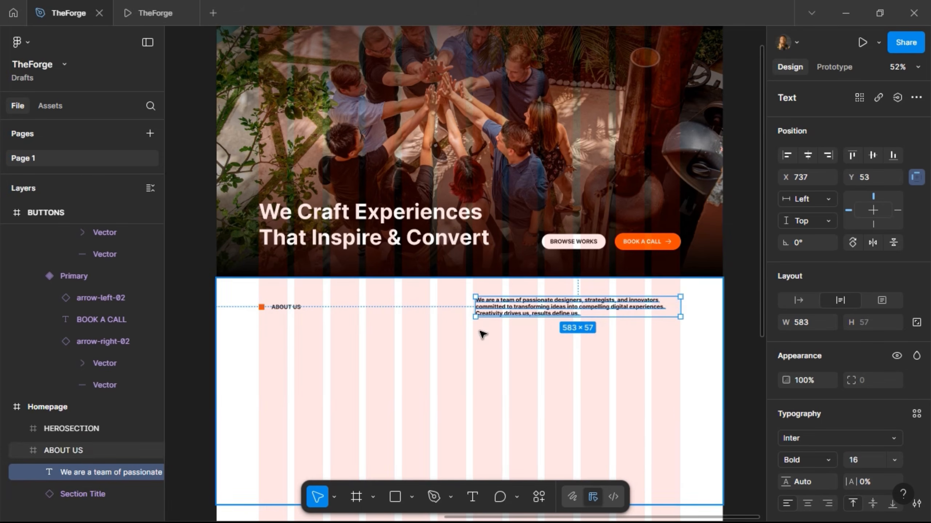
pyautogui.scroll(10, 480, 313)
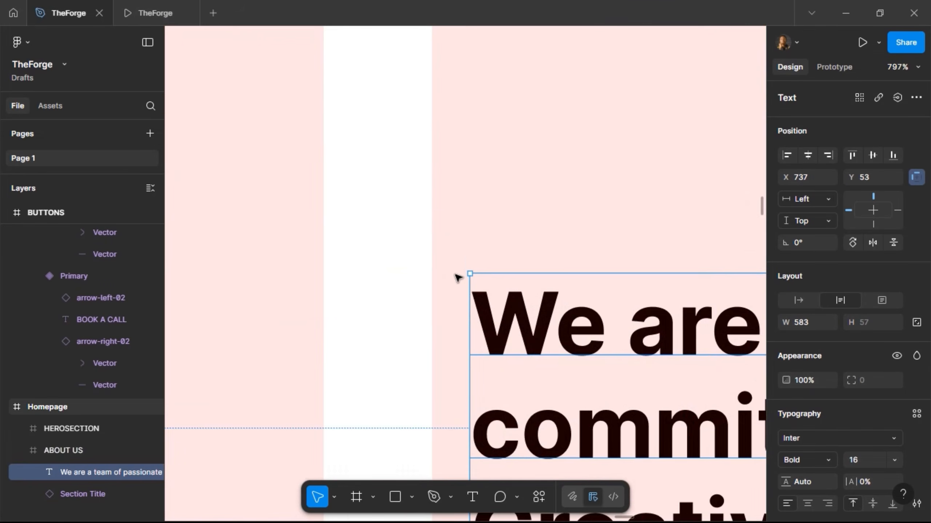
pyautogui.scroll(5, 457, 277)
pyautogui.moveTo(439, 299); pyautogui.dragTo(364, 299)
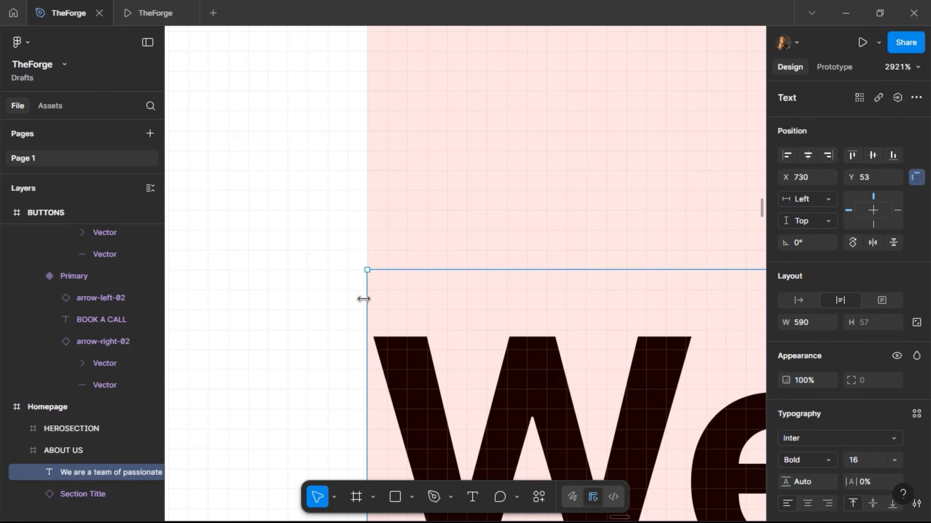
pyautogui.scroll(-15, 432, 198)
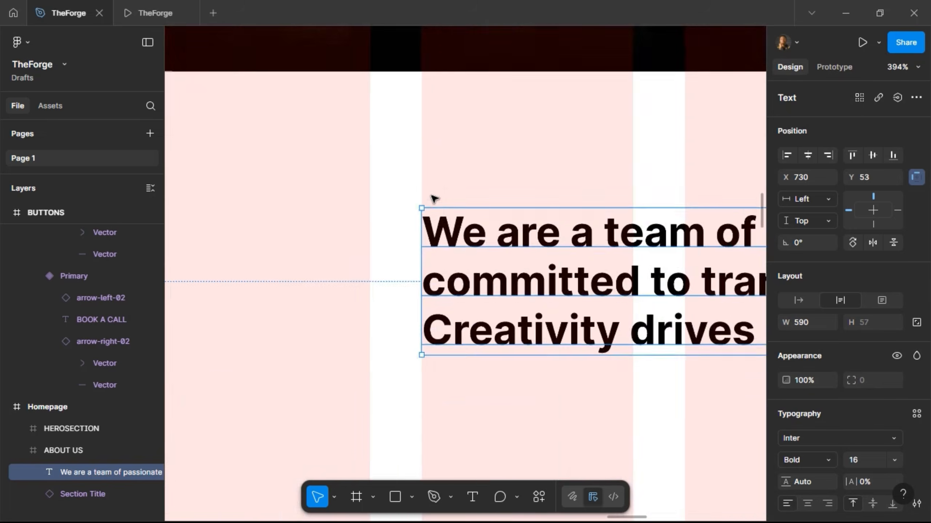
pyautogui.scroll(-5, 431, 200)
pyautogui.scroll(3, 430, 201)
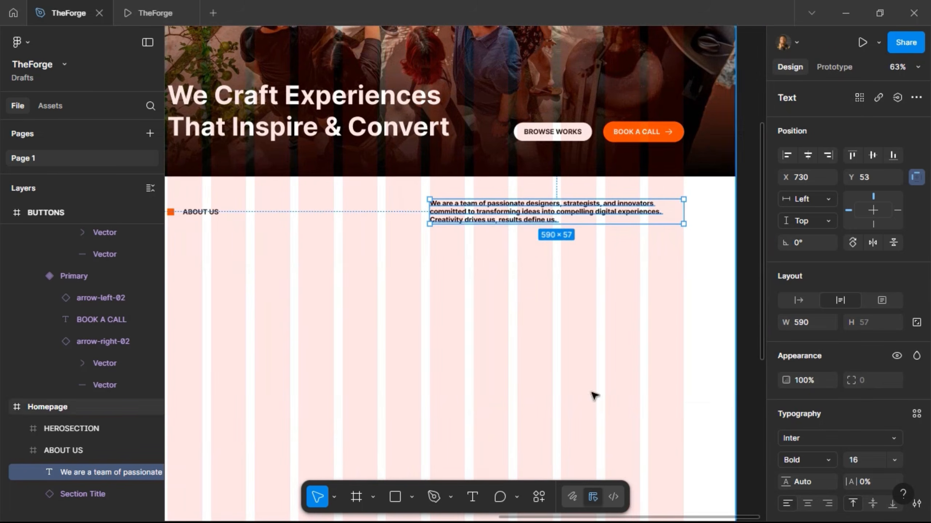
# Step: Set the About Us paragraph's font size to 24
pyautogui.click(860, 458)
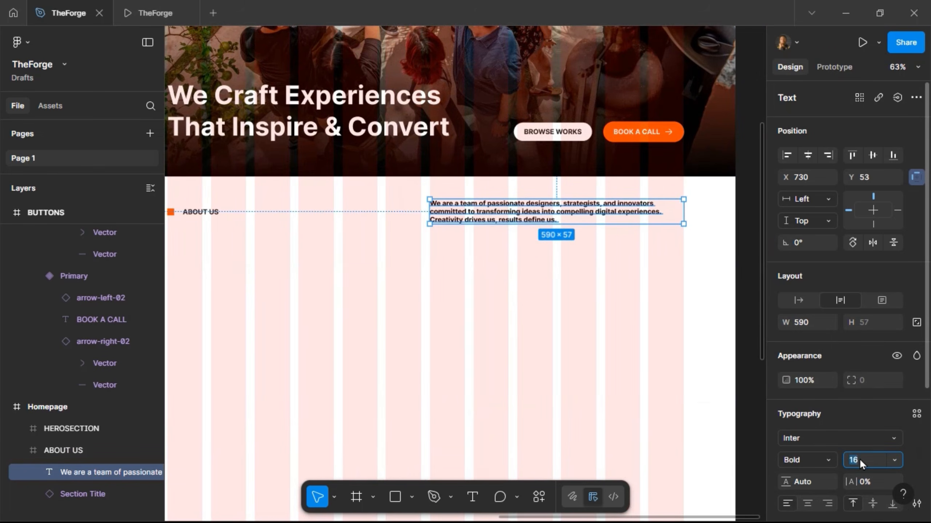
pyautogui.write('24')
pyautogui.press('Return')
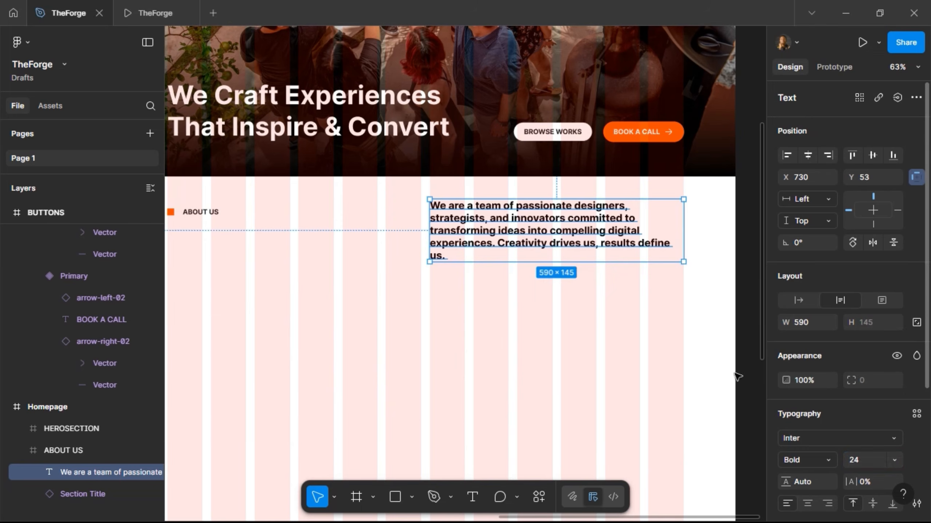
# Step: Try narrowing the paragraph to 488 wide by moving its left edge to the next grid column at X 832
pyautogui.moveTo(428, 225); pyautogui.dragTo(473, 224)
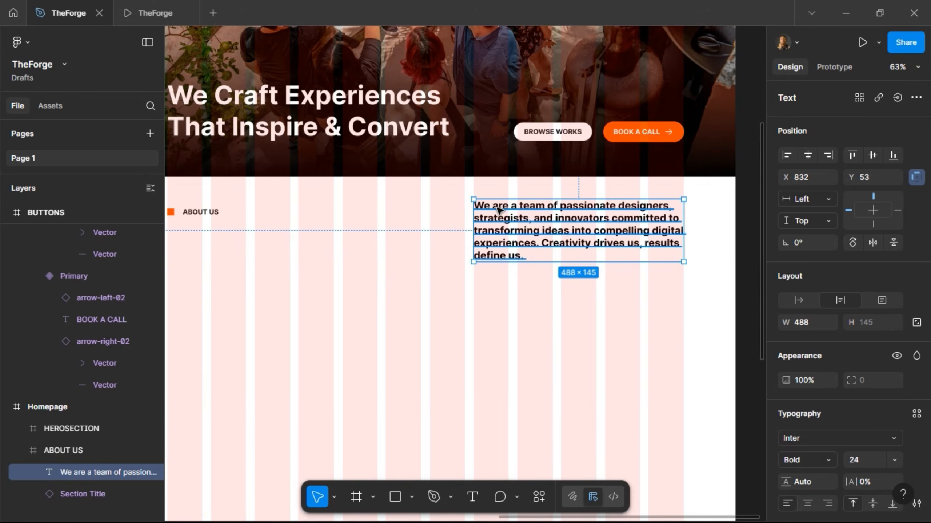
pyautogui.scroll(10, 498, 209)
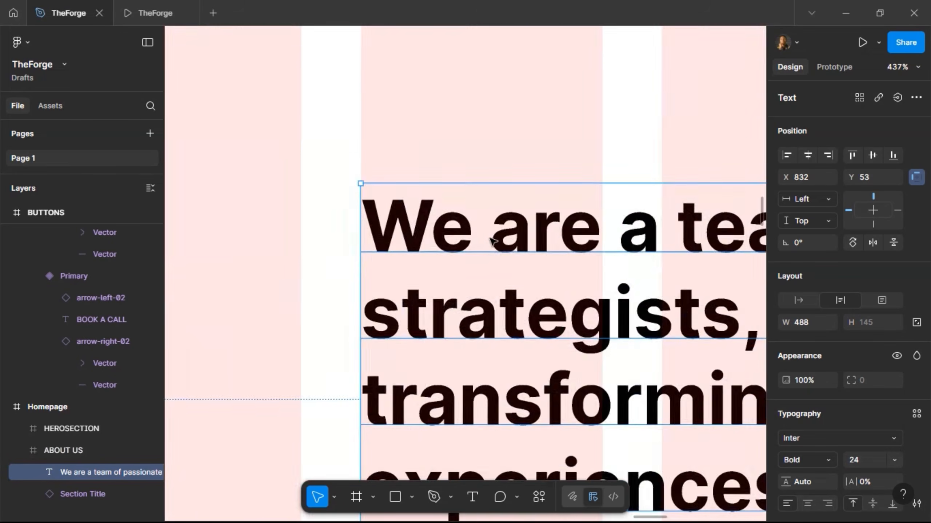
pyautogui.scroll(3, 491, 240)
pyautogui.scroll(8, 235, 208)
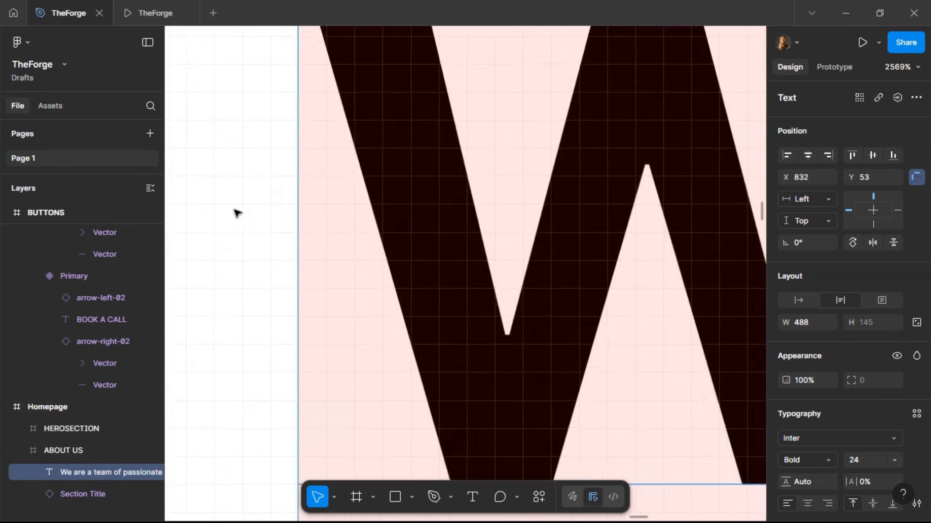
pyautogui.scroll(-15, 236, 213)
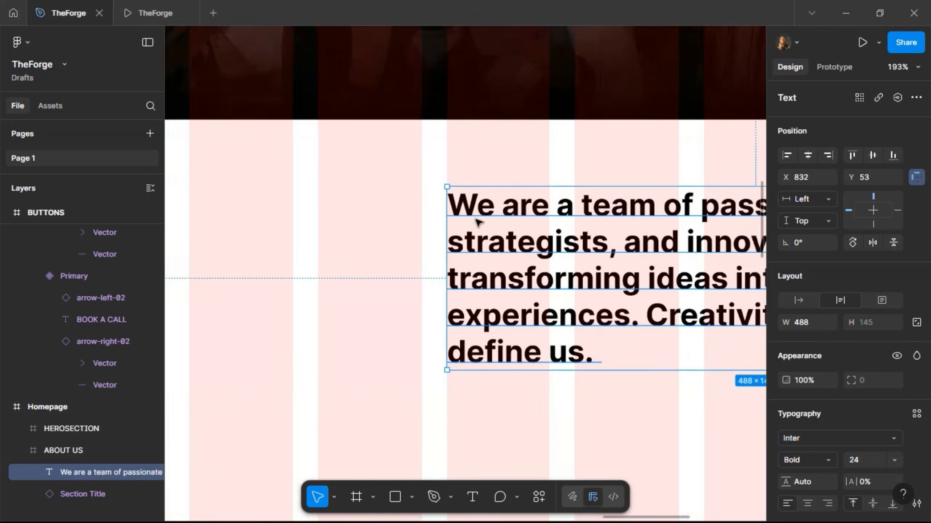
pyautogui.scroll(-6, 476, 222)
# Step: Check the About Us section in the TheForge prototype preview and return to the design file
pyautogui.click(119, 7)
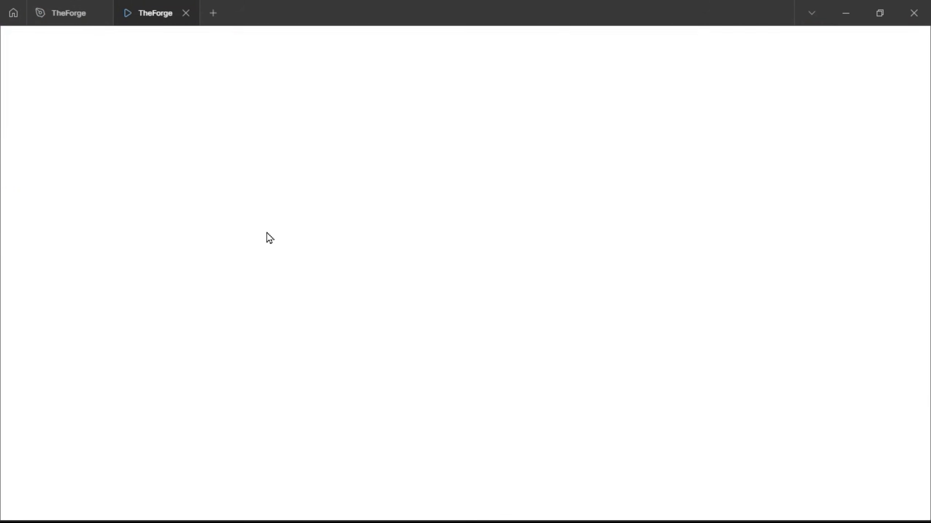
pyautogui.scroll(-5, 267, 234)
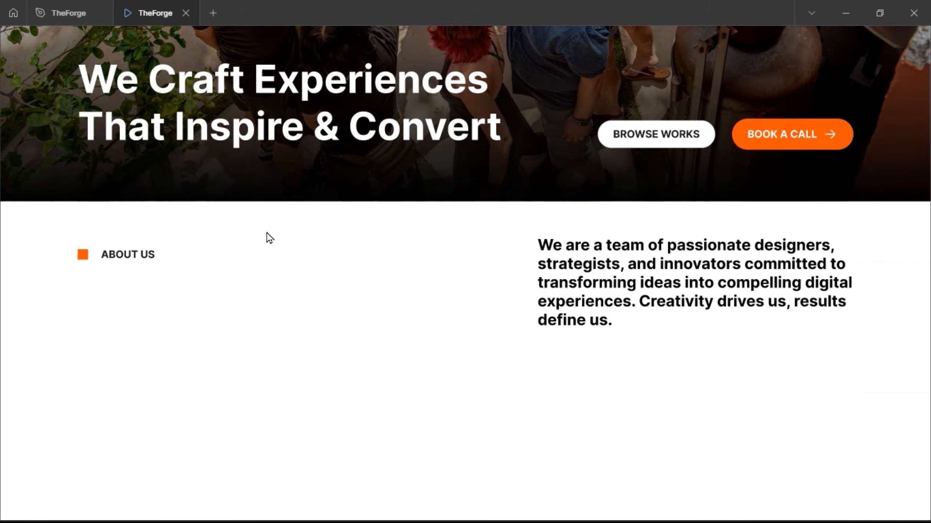
pyautogui.click(55, 14)
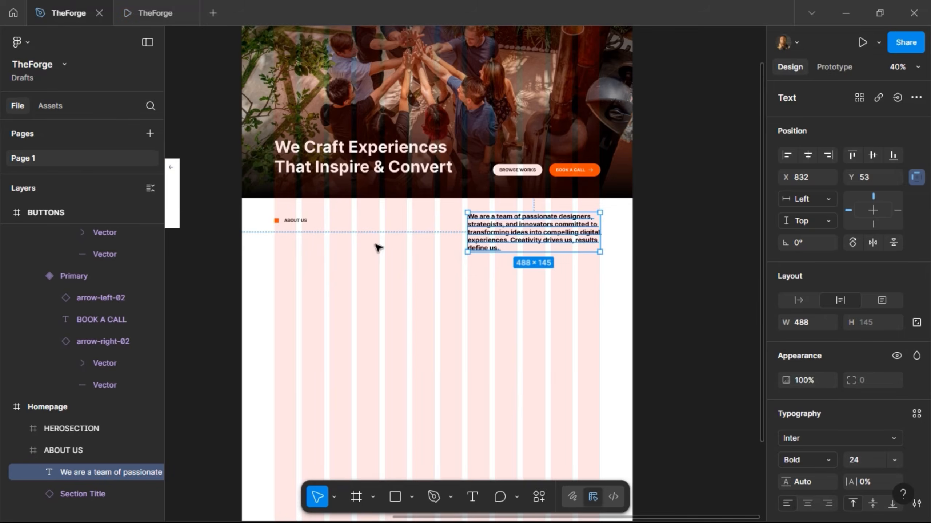
# Step: Try font size 32 on the About Us paragraph, settle on 28, and set its weight to Medium
pyautogui.click(872, 461)
pyautogui.write('32')
pyautogui.press('Return')
pyautogui.write('2')
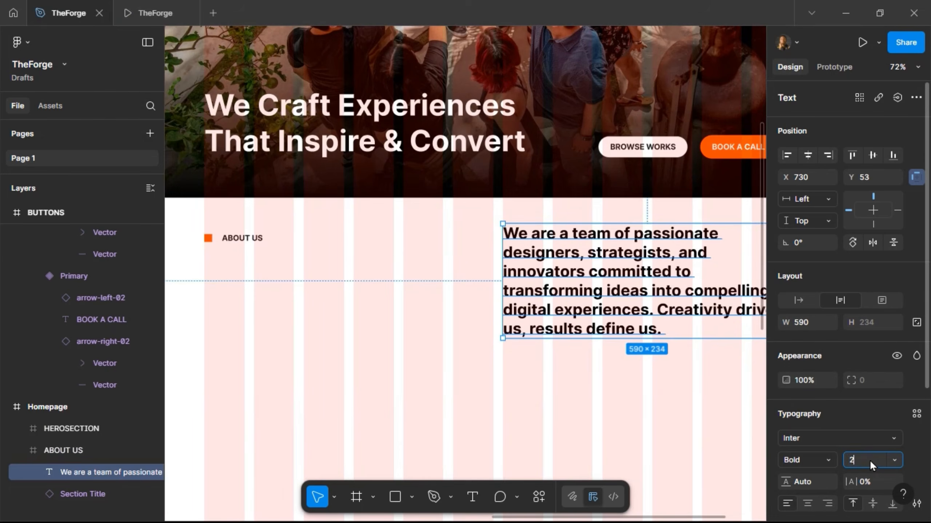
pyautogui.write('8')
pyautogui.press('Return')
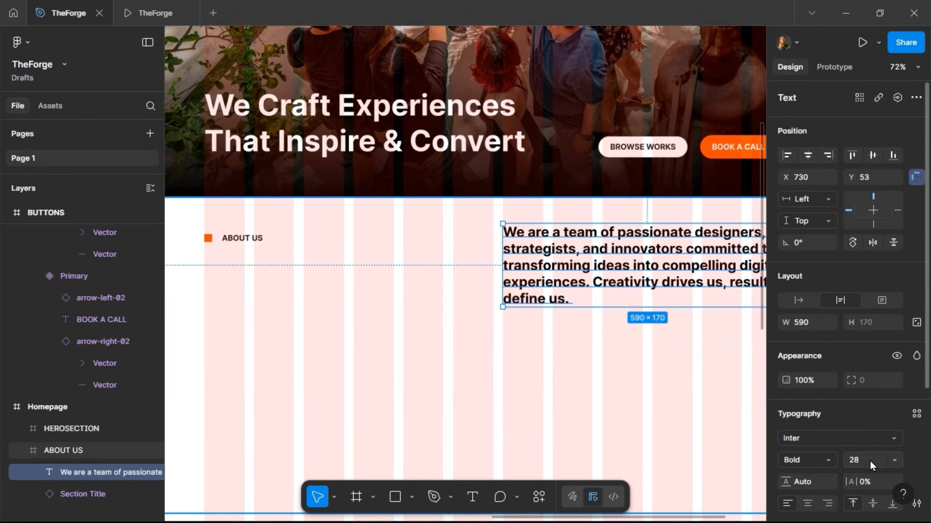
pyautogui.click(831, 460)
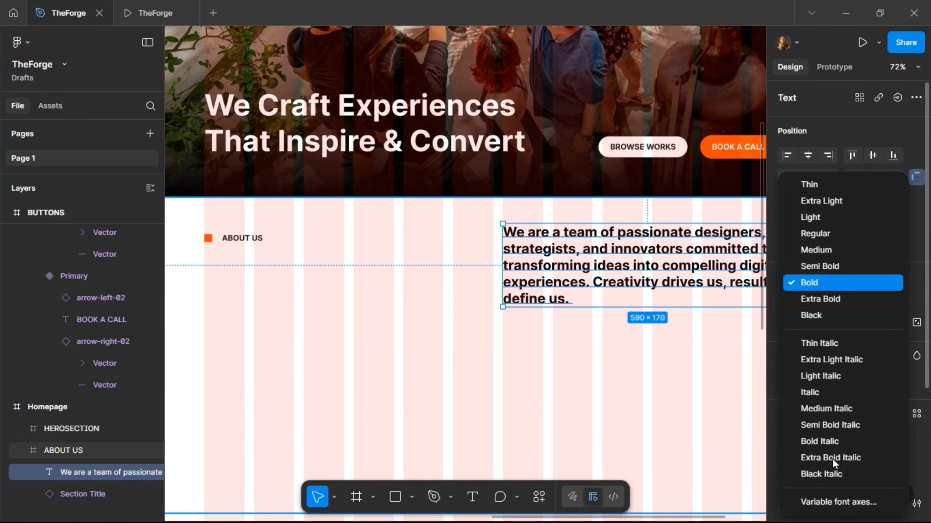
pyautogui.click(822, 256)
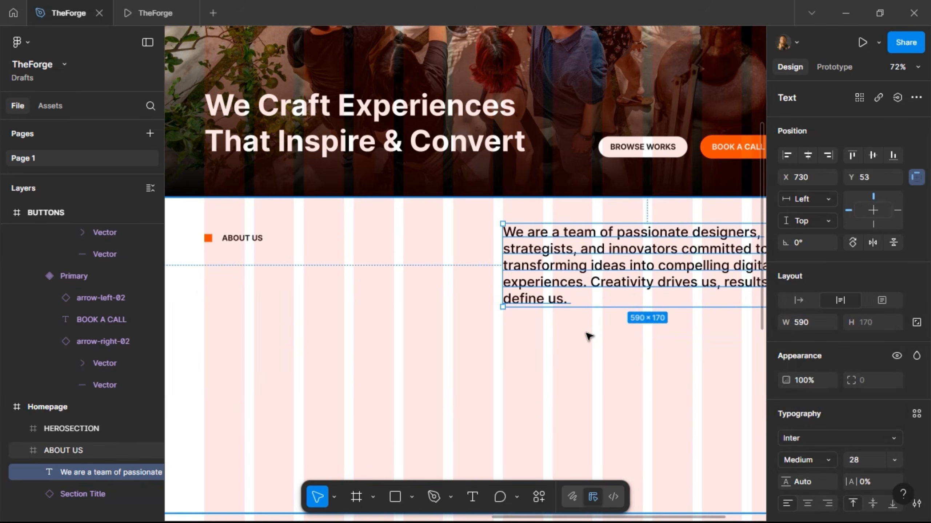
# Step: Copy the hero's BROWSE WORKS button into the ABOUT US frame and place it below the paragraph at X 720, Y 252
pyautogui.scroll(-3, 345, 347)
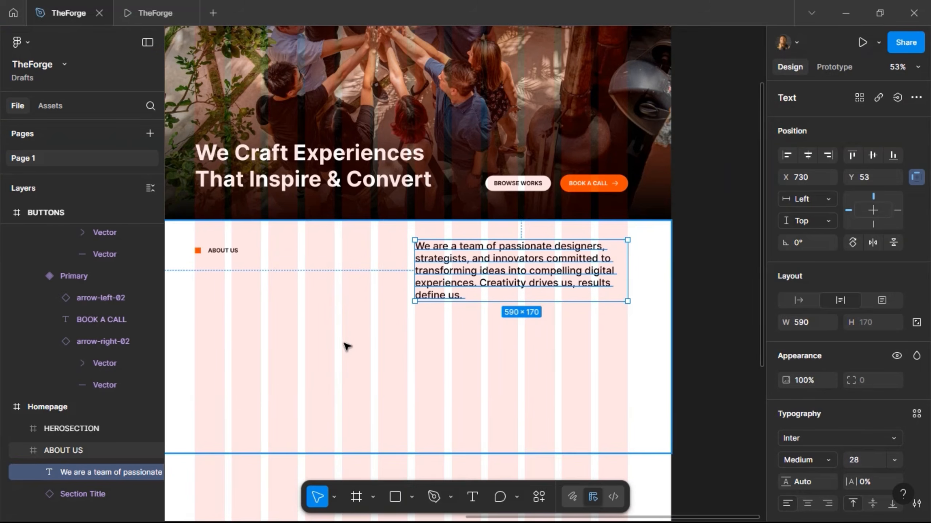
pyautogui.click(515, 186)
pyautogui.doubleClick(515, 186)
pyautogui.click(515, 187)
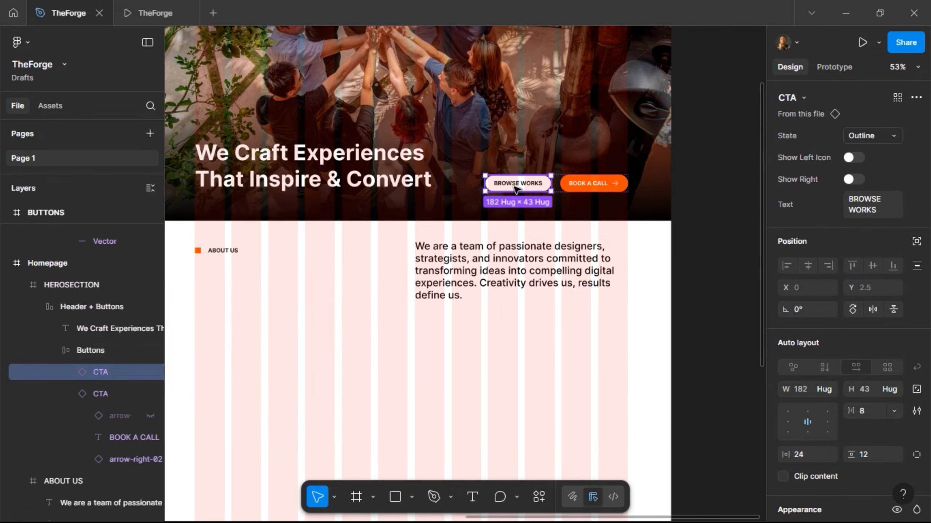
pyautogui.click(437, 305)
pyautogui.hotkey('ctrl', 'v')
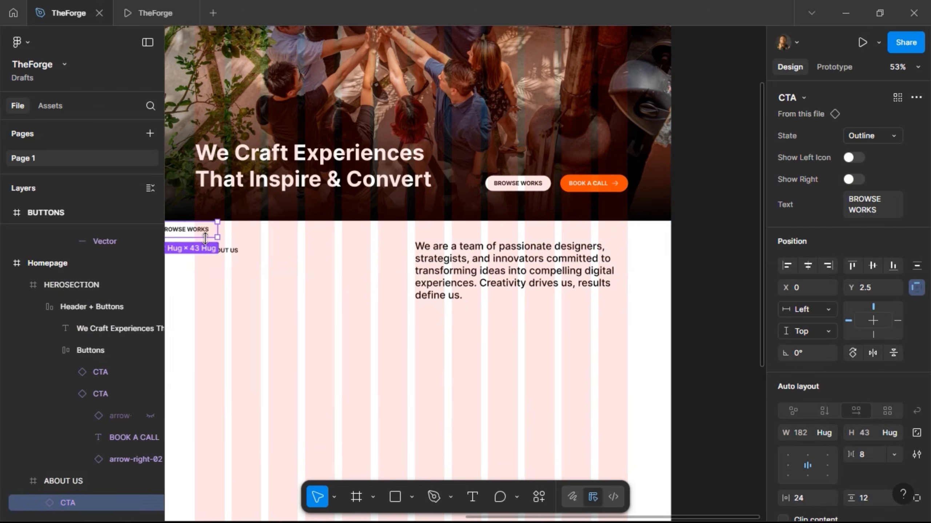
pyautogui.moveTo(189, 232); pyautogui.dragTo(449, 320)
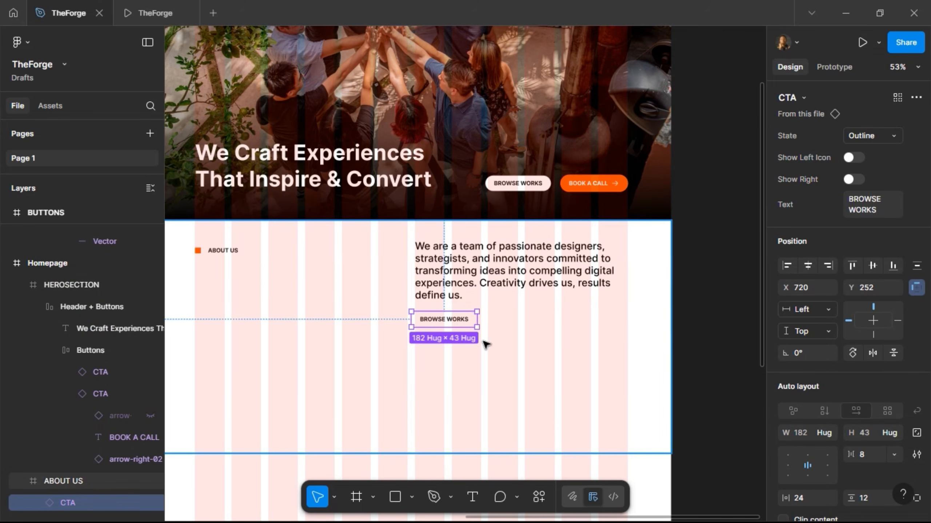
# Step: Change the copied button's text property to "Read More"
pyautogui.click(877, 213)
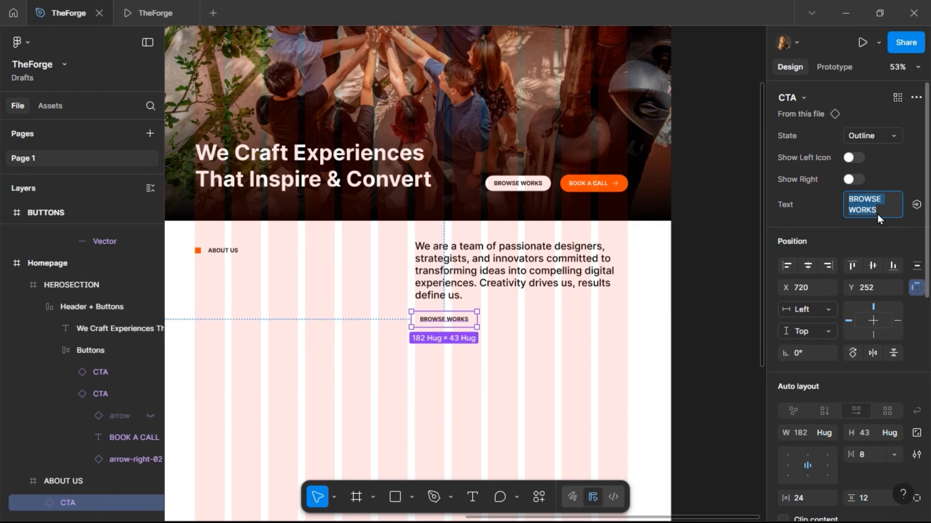
pyautogui.write('Read More')
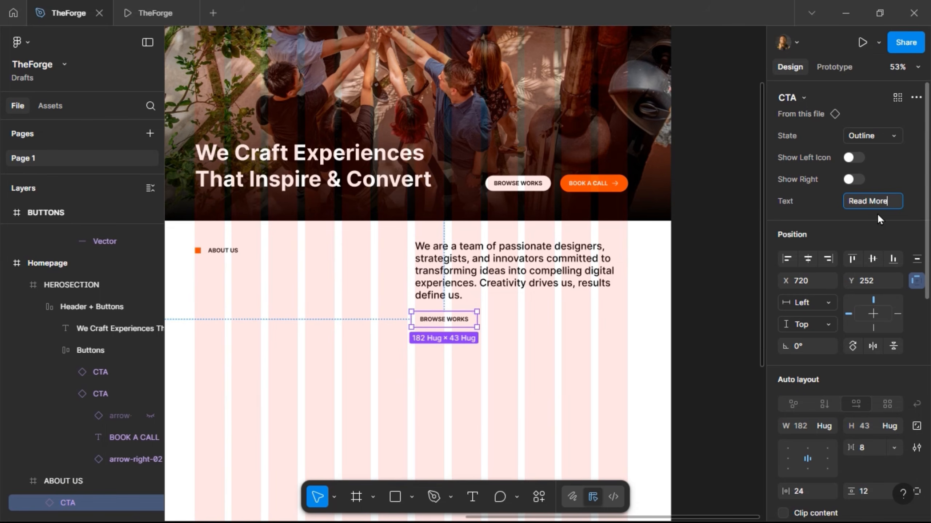
pyautogui.press('Return')
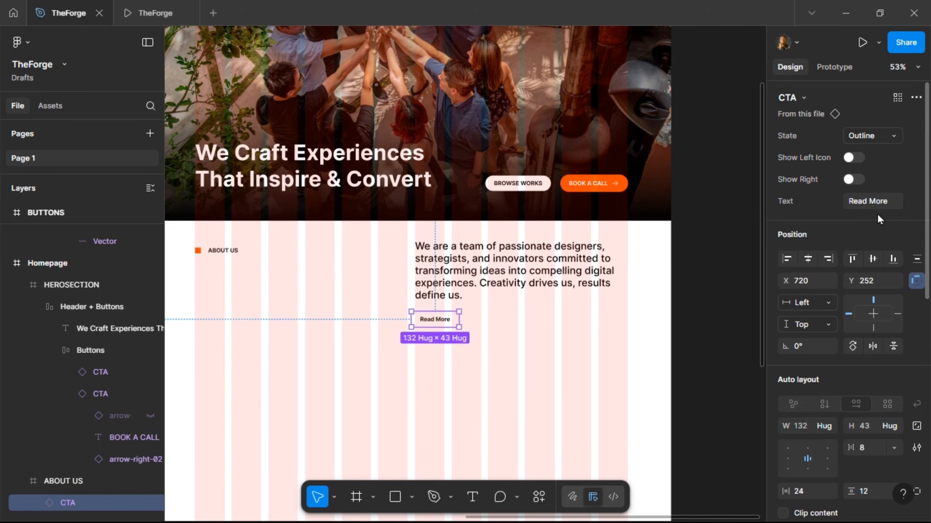
# Step: Wrap the About Us paragraph and the Read More button in a vertical auto layout with a gap of 40
pyautogui.keyDown('shift'); pyautogui.click(446, 270); pyautogui.keyUp('shift')
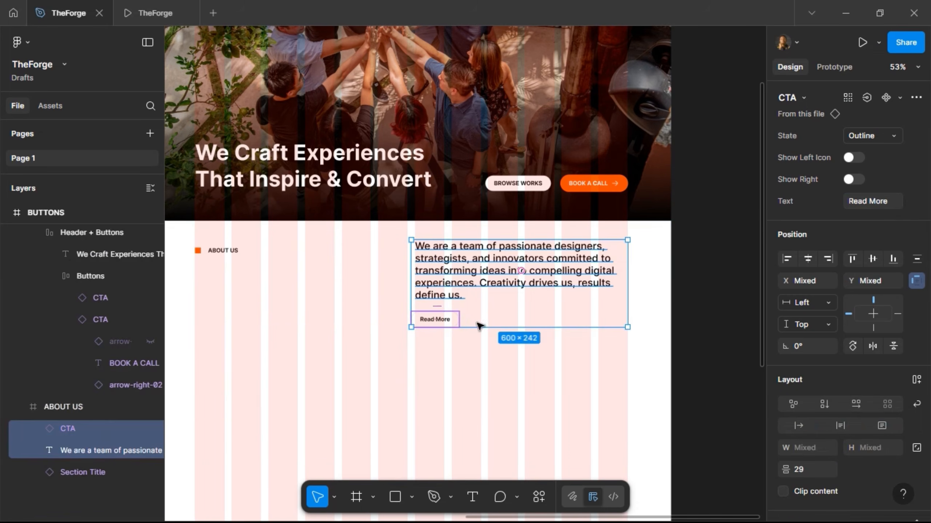
pyautogui.click(917, 380)
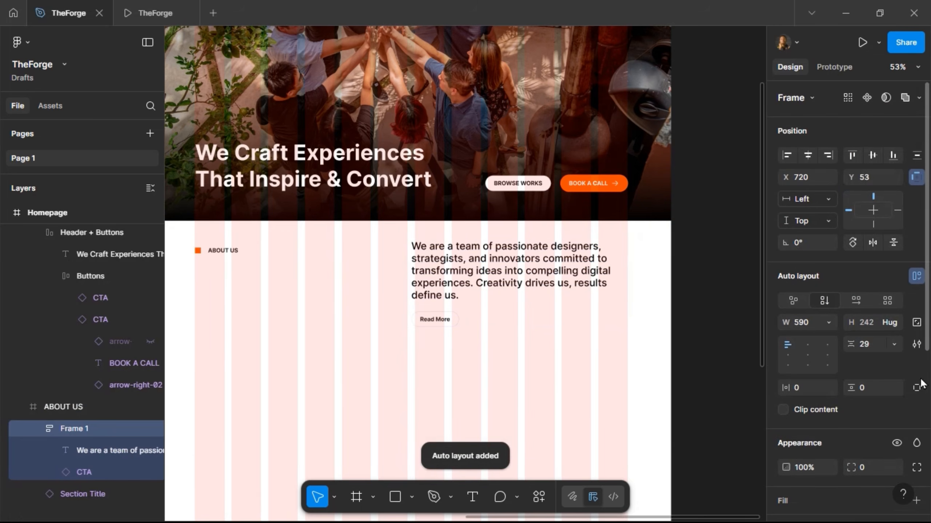
pyautogui.click(872, 346)
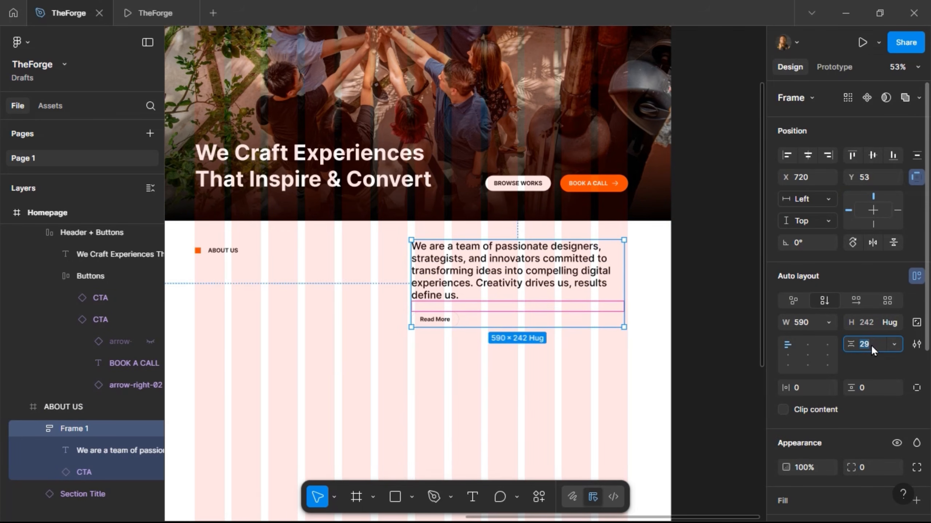
pyautogui.write('40')
pyautogui.press('Return')
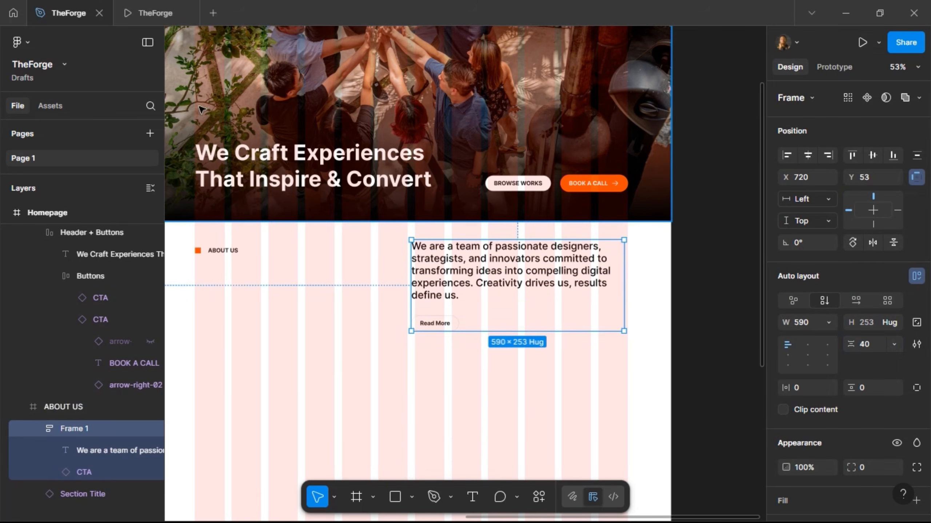
# Step: Check the spacing in the TheForge prototype preview, return to the design file and move the paragraph-and-button frame to X 730
pyautogui.click(135, 9)
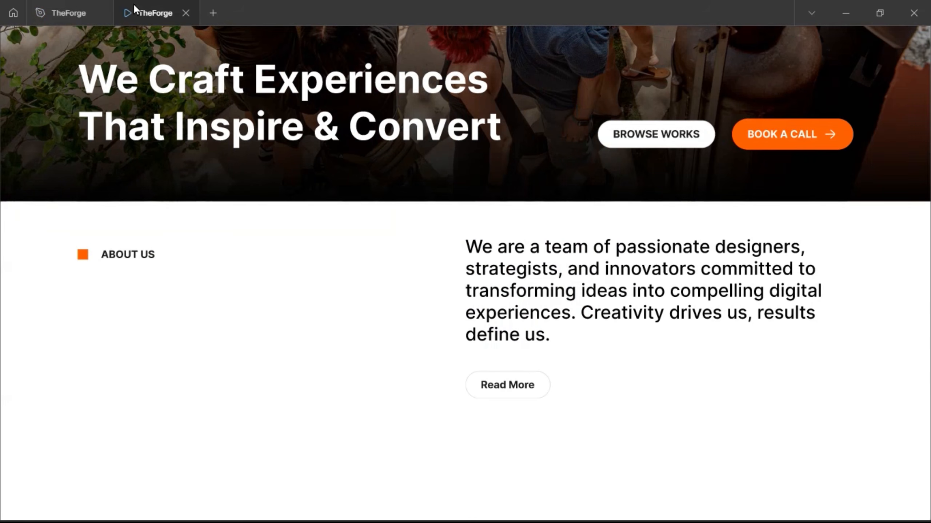
pyautogui.click(55, 11)
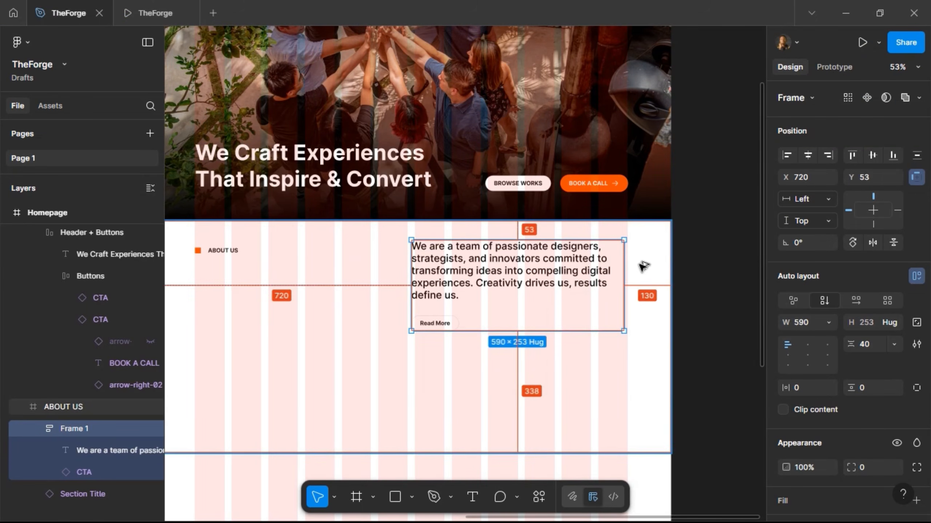
pyautogui.hotkey('shift', 'Right')
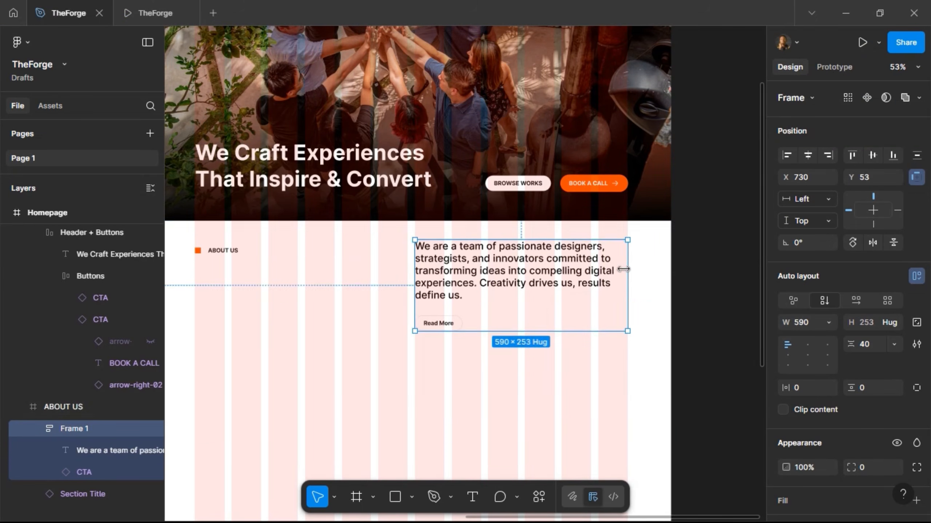
# Step: Add auto layout to the ABOUT US frame and set its vertical padding to 60
pyautogui.click(282, 305)
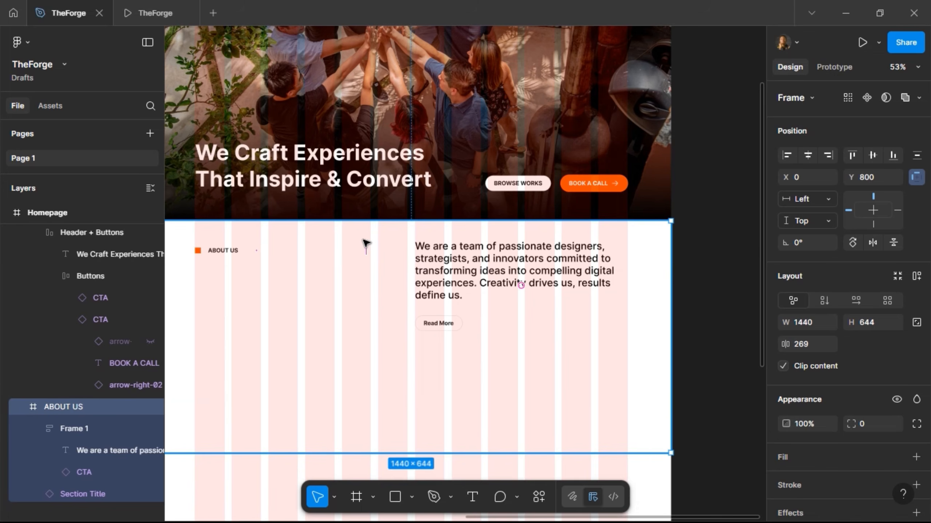
pyautogui.hscroll(-2, 366, 242)
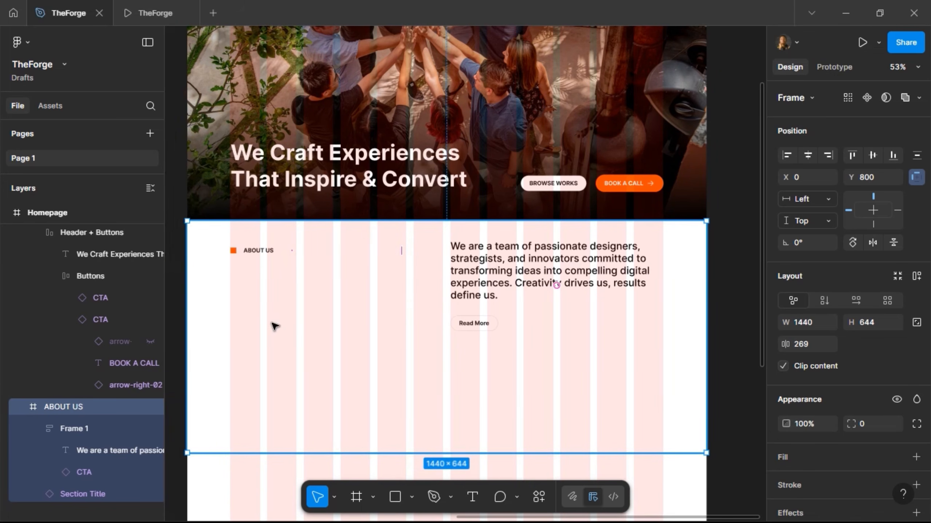
pyautogui.click(913, 279)
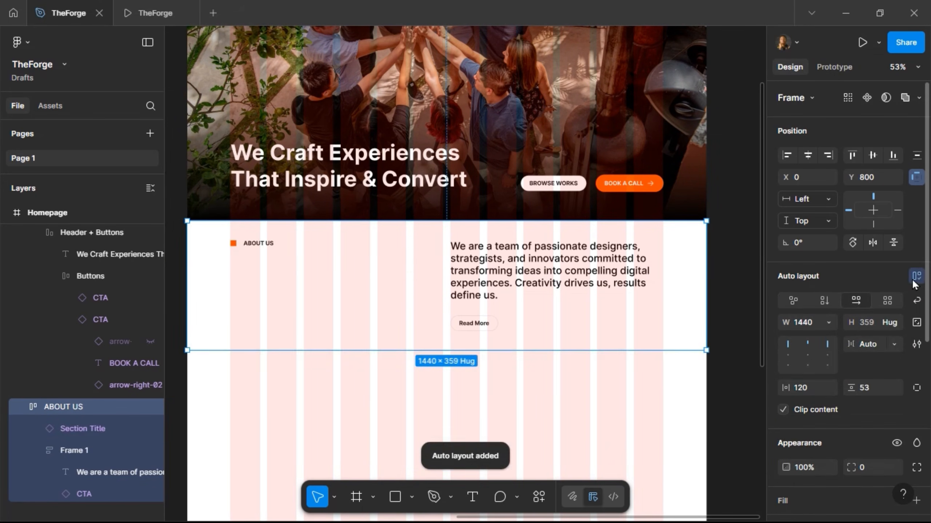
pyautogui.click(879, 386)
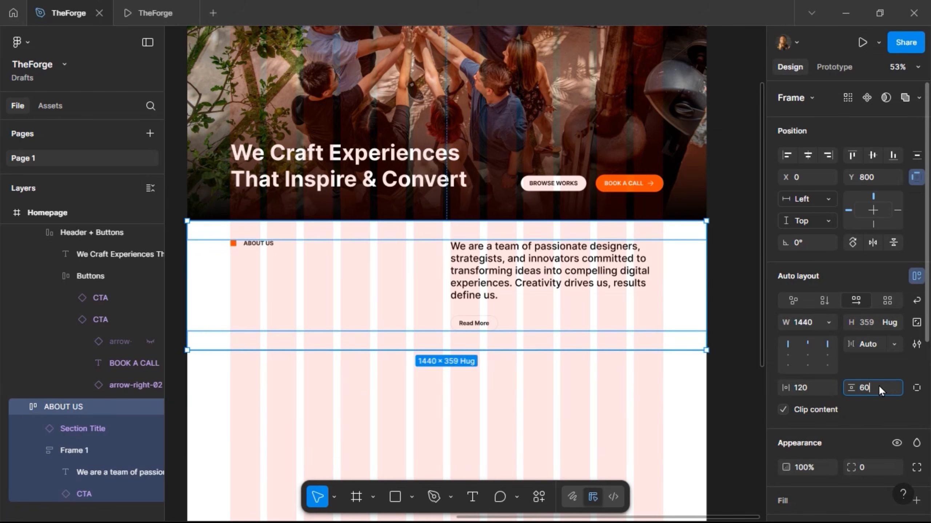
pyautogui.press('Return')
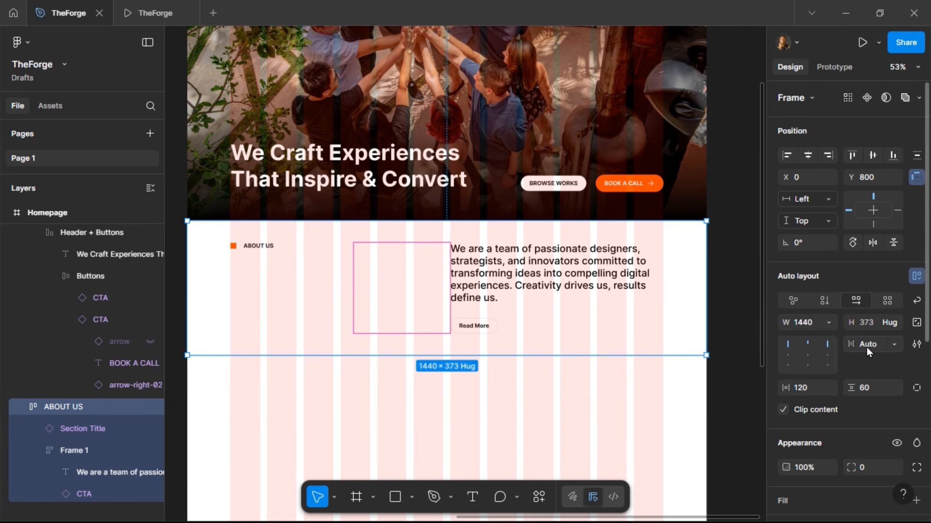
# Step: Review the hero and the re-spaced About Us section in the TheForge prototype preview and return to the design file
pyautogui.click(150, 18)
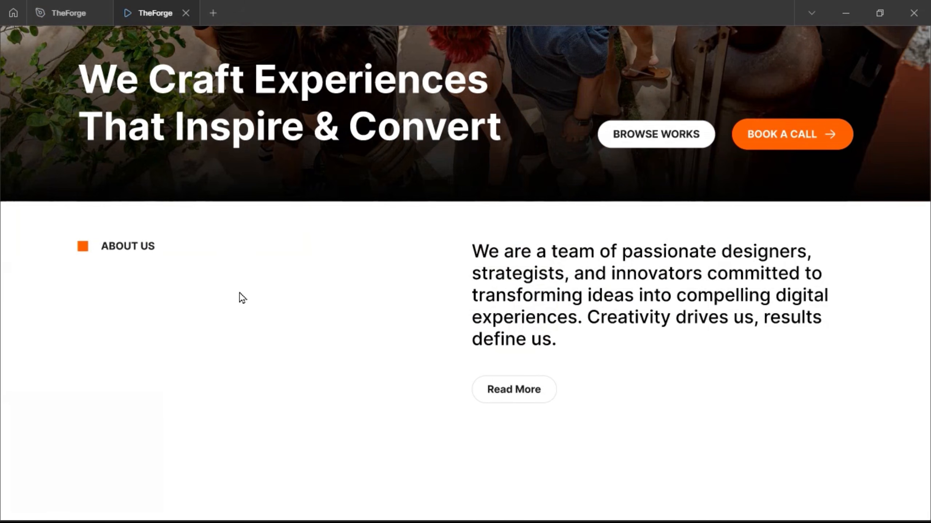
pyautogui.scroll(5, 239, 293)
pyautogui.scroll(-6, 237, 302)
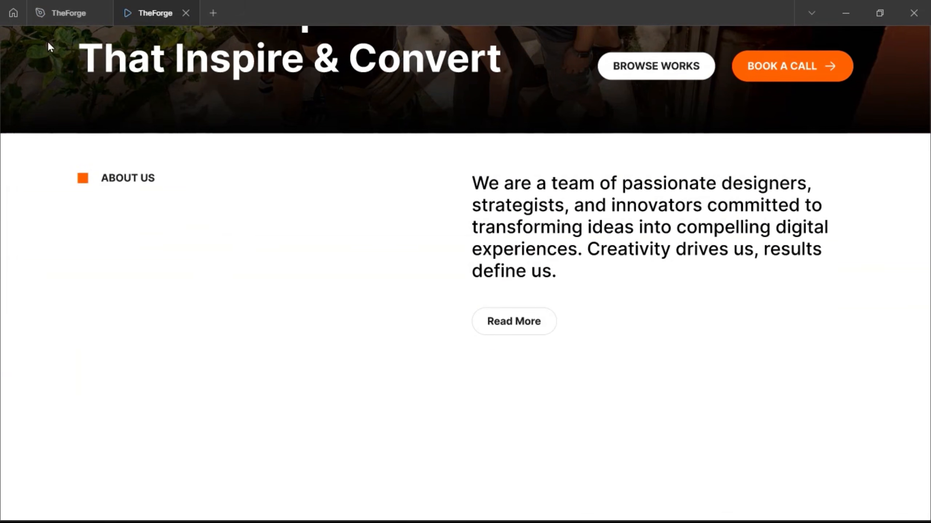
pyautogui.click(64, 13)
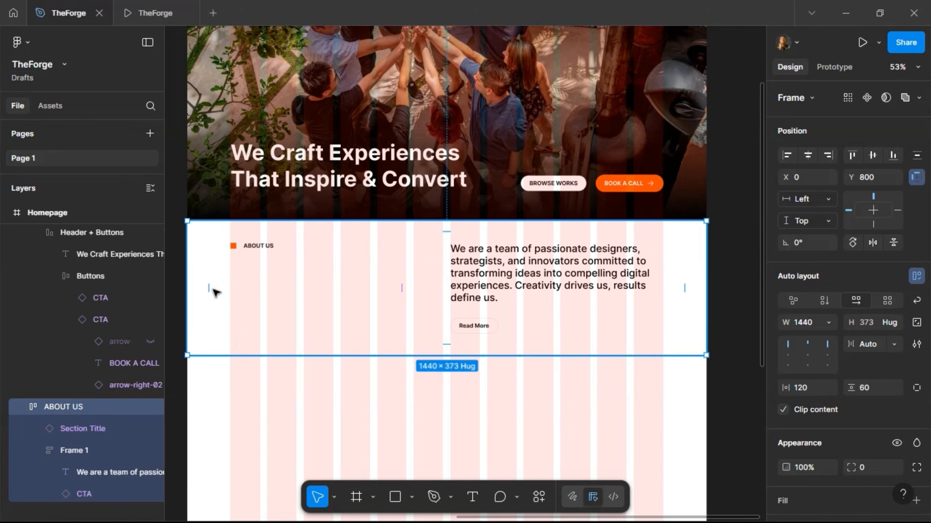
# Step: Rename Frame 1 inside ABOUT US as "Paragraph + Button" and collapse its layers
pyautogui.click(74, 448)
pyautogui.click(77, 428)
pyautogui.doubleClick(77, 450)
pyautogui.write('Paragraph +')
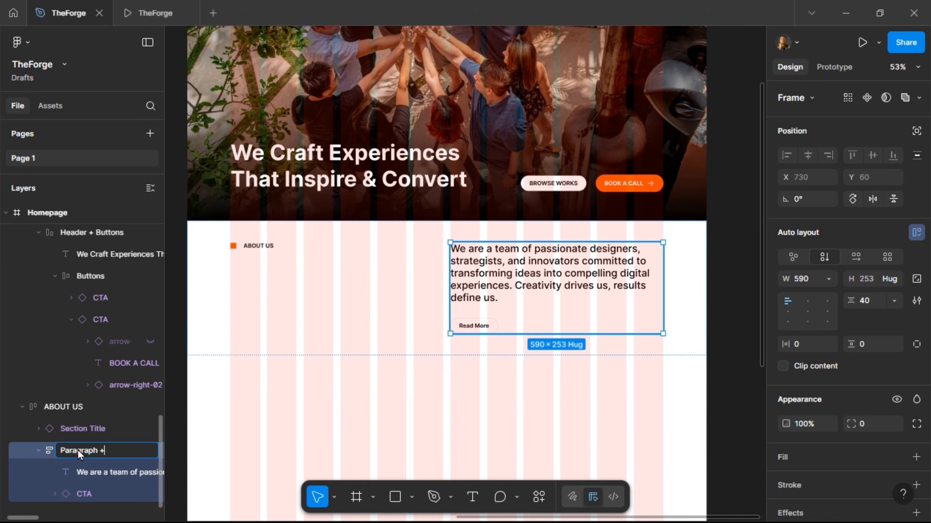
pyautogui.write(' Button')
pyautogui.press('Return')
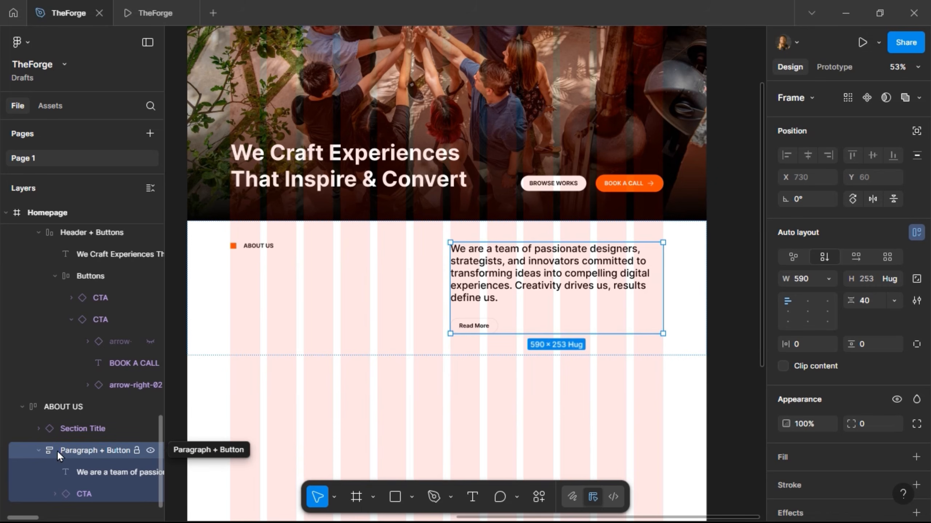
pyautogui.click(39, 452)
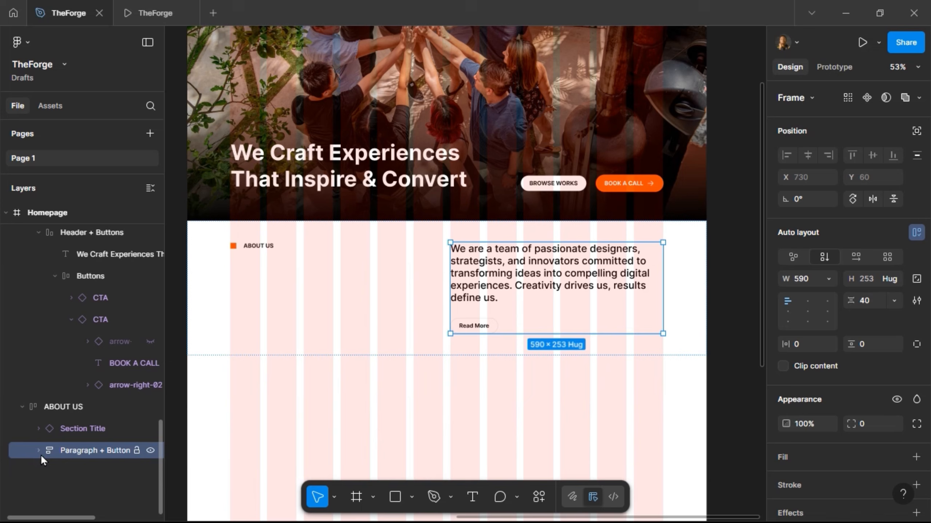
# Step: Draw a full-width frame of about 1440 × 371 below the ABOUT US section on the Homepage
pyautogui.click(64, 407)
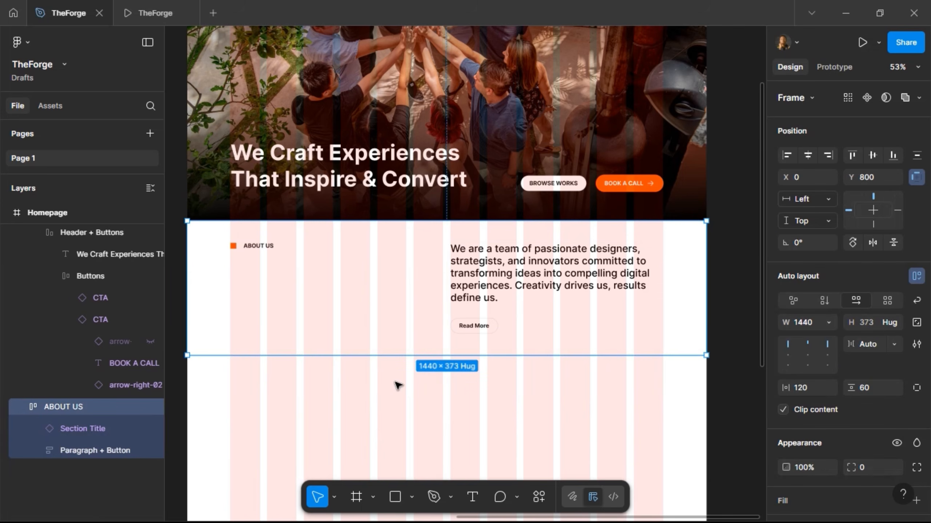
pyautogui.scroll(-5, 398, 385)
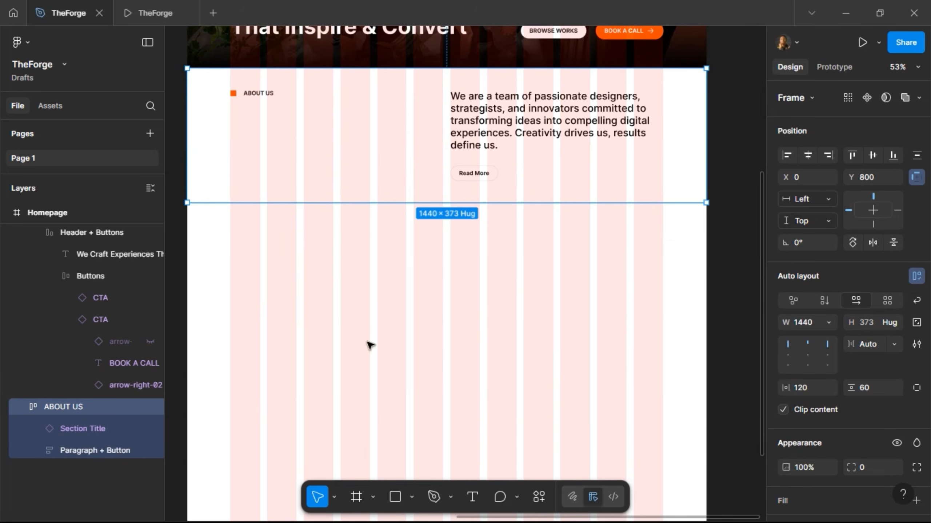
pyautogui.click(251, 95)
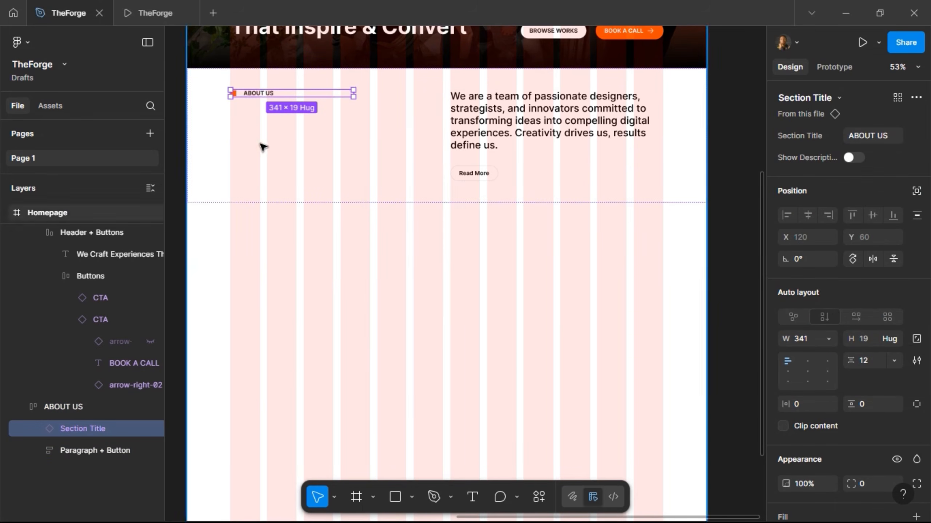
pyautogui.click(281, 178)
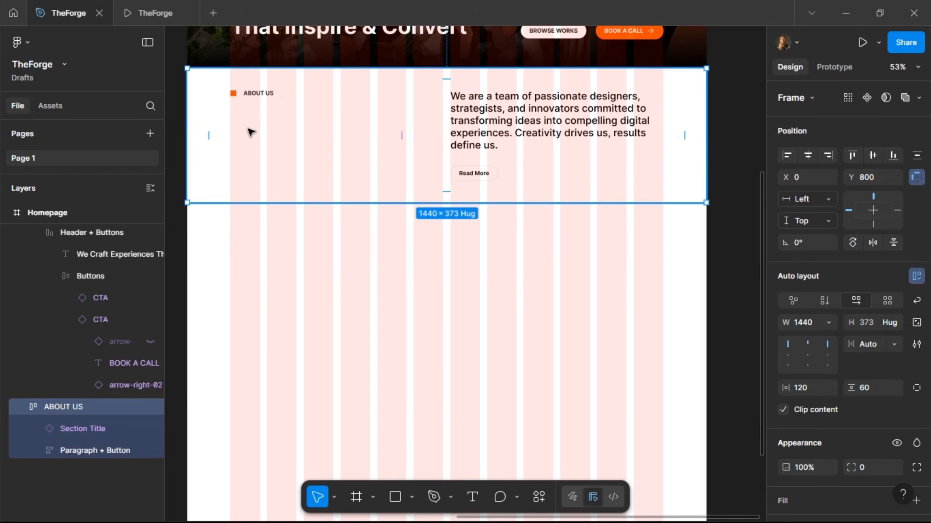
pyautogui.click(355, 498)
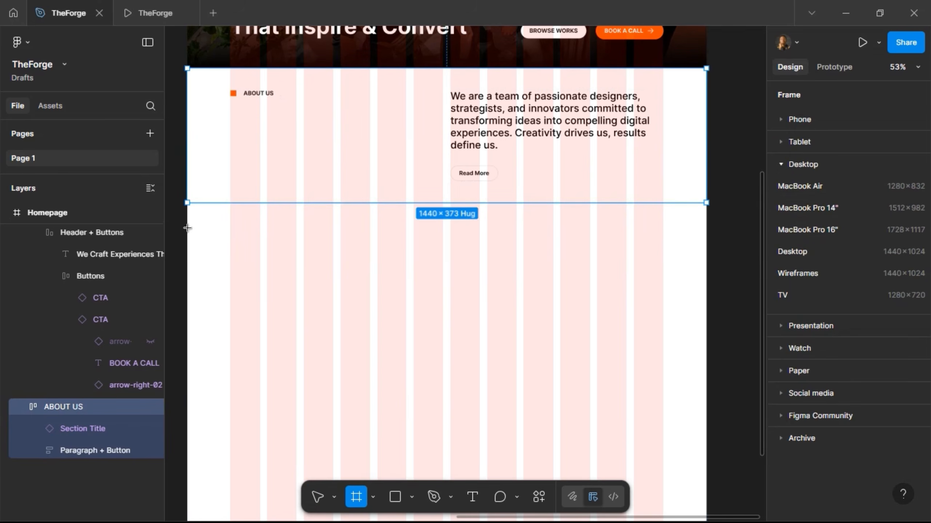
pyautogui.moveTo(187, 227); pyautogui.dragTo(707, 362)
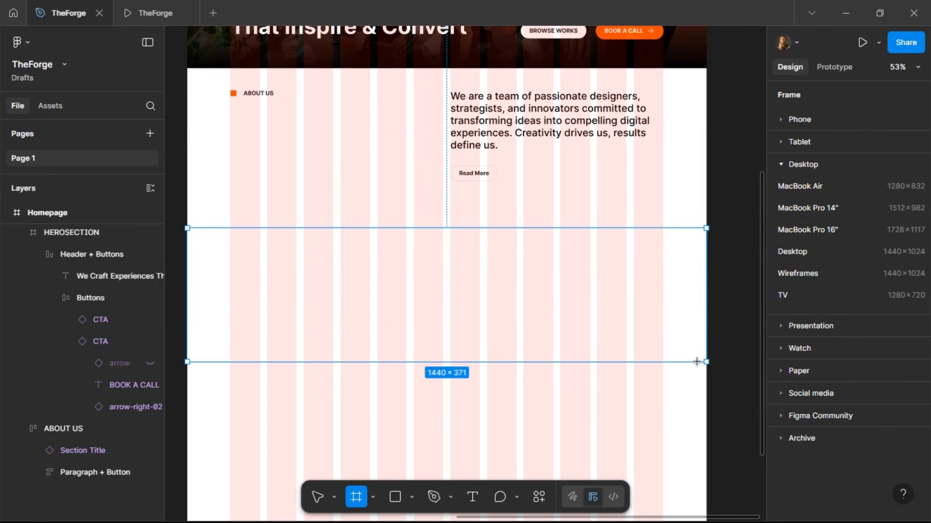
# Step: Nudge the new frame up to Y 1173 so it sits flush against the bottom edge of the ABOUT US section
pyautogui.press('alt')
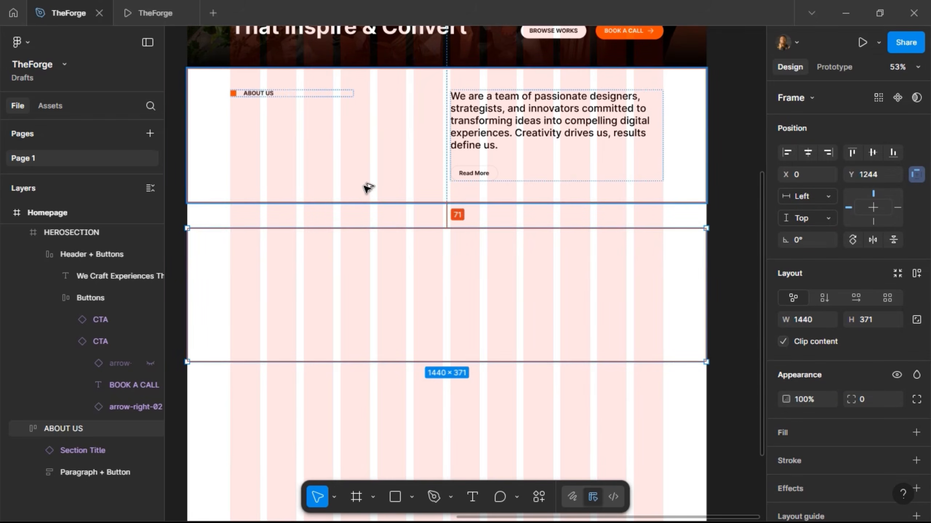
pyautogui.press('Up')
pyautogui.hotkey('shift', 'Up')
pyautogui.hotkey('shift', 'Up')
pyautogui.hotkey('shift', 'Up')
pyautogui.hotkey('shift', 'Up')
pyautogui.hotkey('shift', 'Up')
pyautogui.hotkey('shift', 'Up')
pyautogui.press('alt')
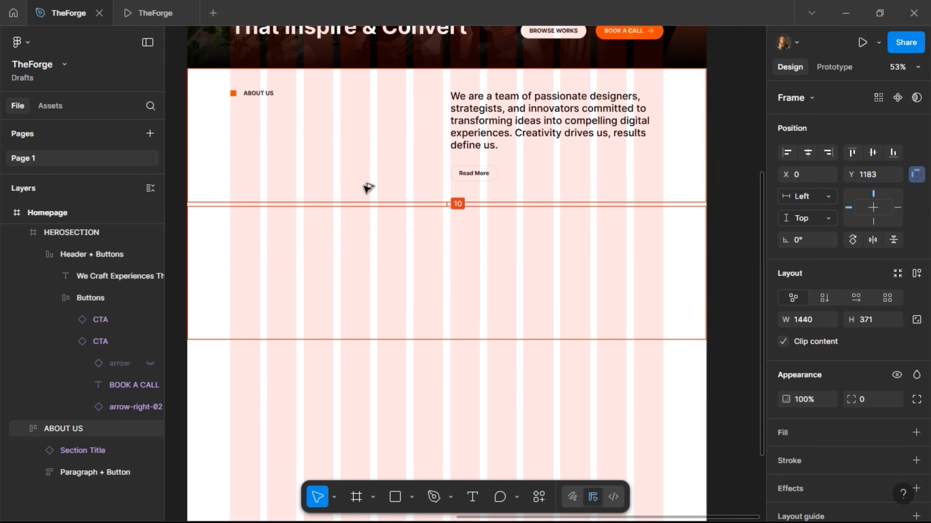
pyautogui.hotkey('shift', 'Up')
pyautogui.press('alt')
# Step: Add auto layout to the whole Homepage frame so its sections stack vertically
pyautogui.scroll(10, 331, 287)
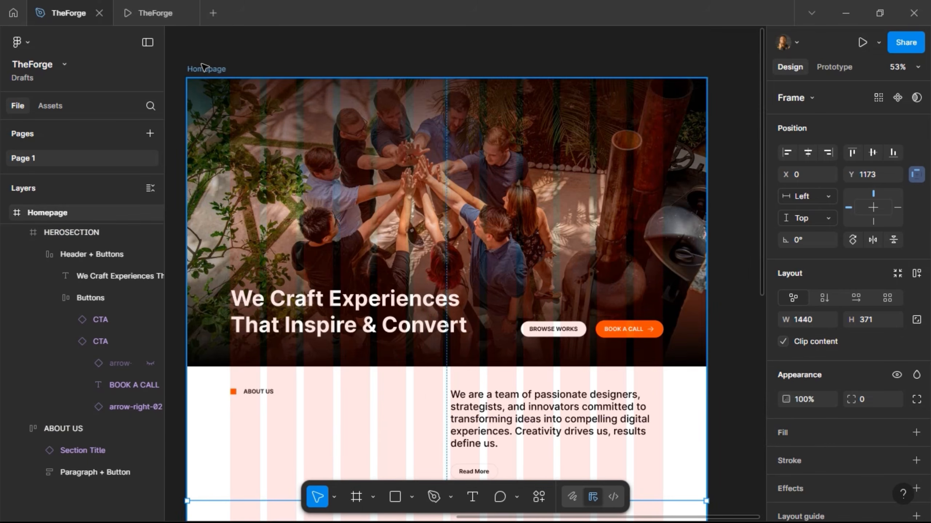
pyautogui.click(206, 68)
pyautogui.scroll(-4, 347, 238)
pyautogui.scroll(-3, 348, 238)
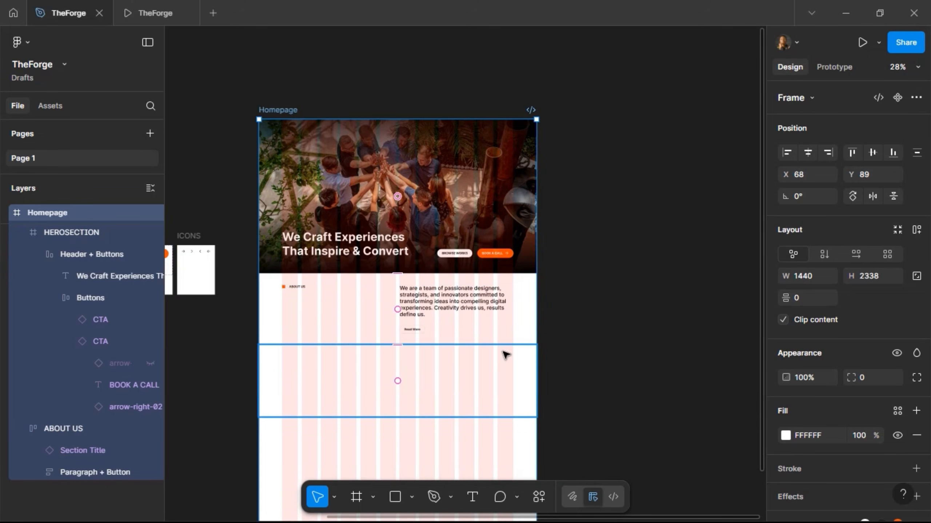
pyautogui.click(917, 229)
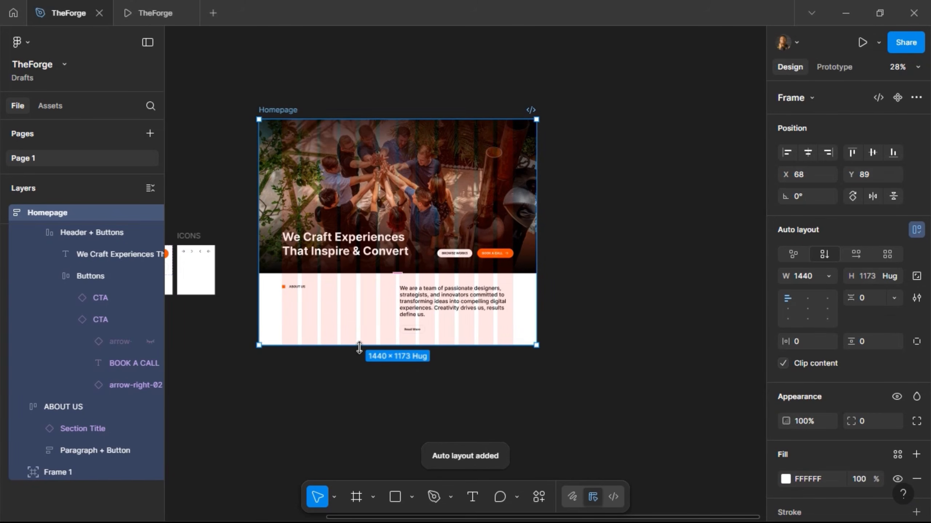
# Step: Collapse the ABOUT US and HEROSECTION layers and turn off Ignore auto layout for the new empty frame
pyautogui.click(56, 474)
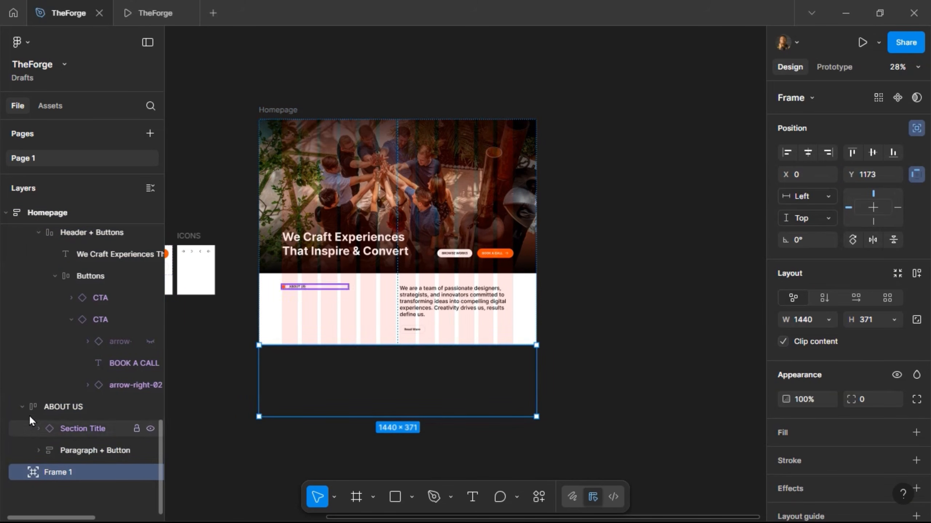
pyautogui.click(22, 406)
pyautogui.scroll(3, 28, 268)
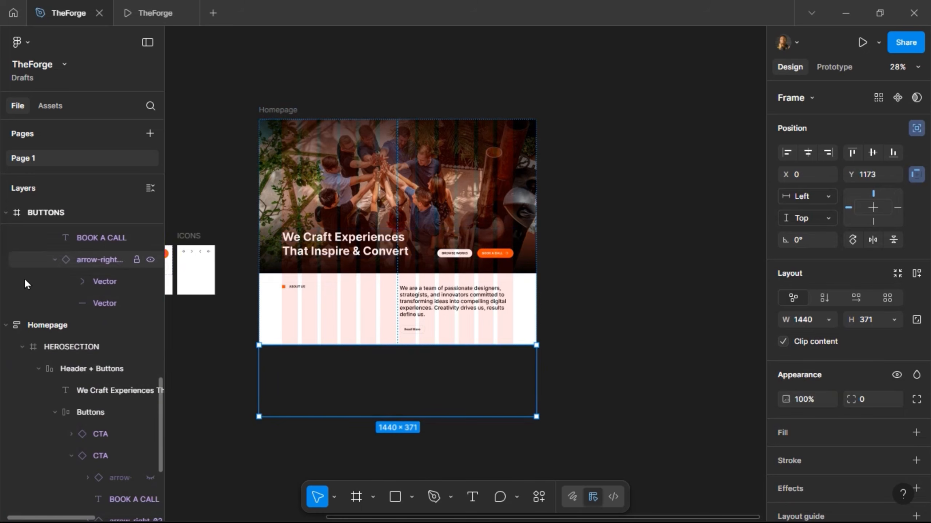
pyautogui.click(21, 346)
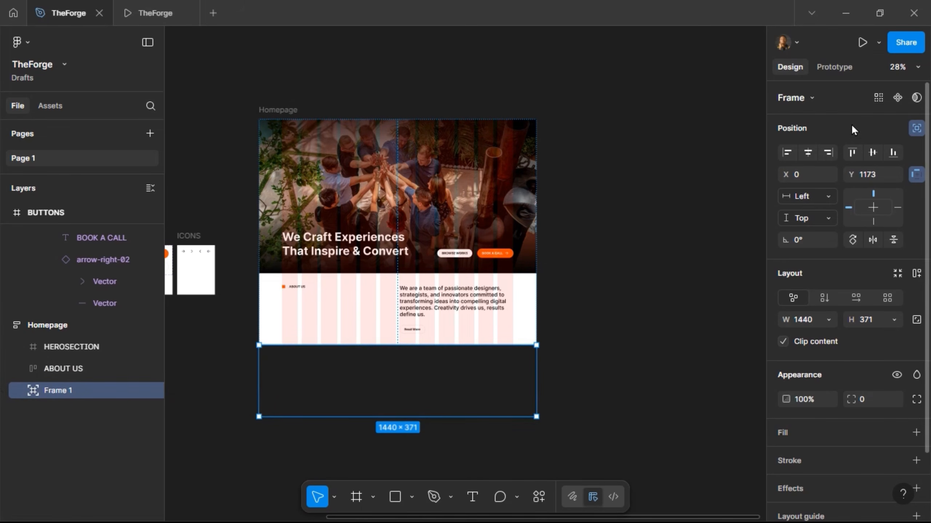
pyautogui.click(915, 130)
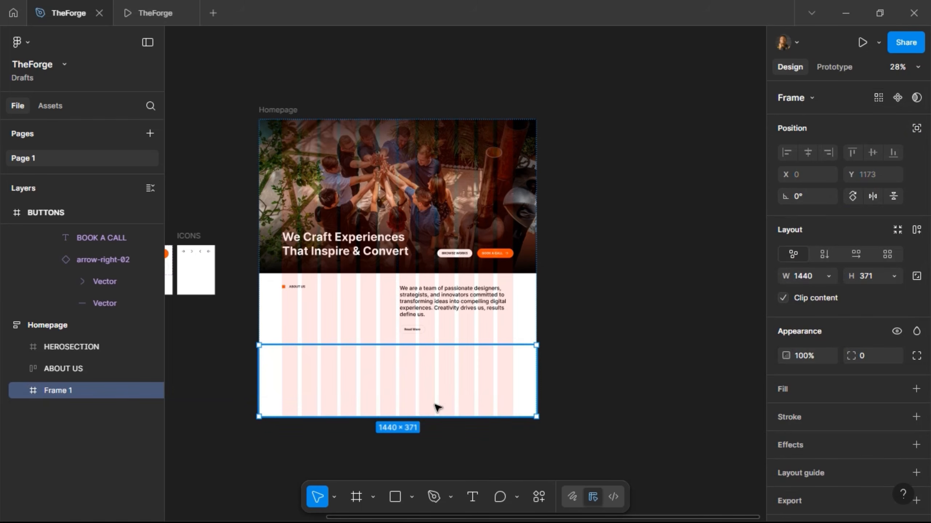
# Step: Rename the empty section frame below ABOUT US as "TRUSTED BY"
pyautogui.doubleClick(57, 390)
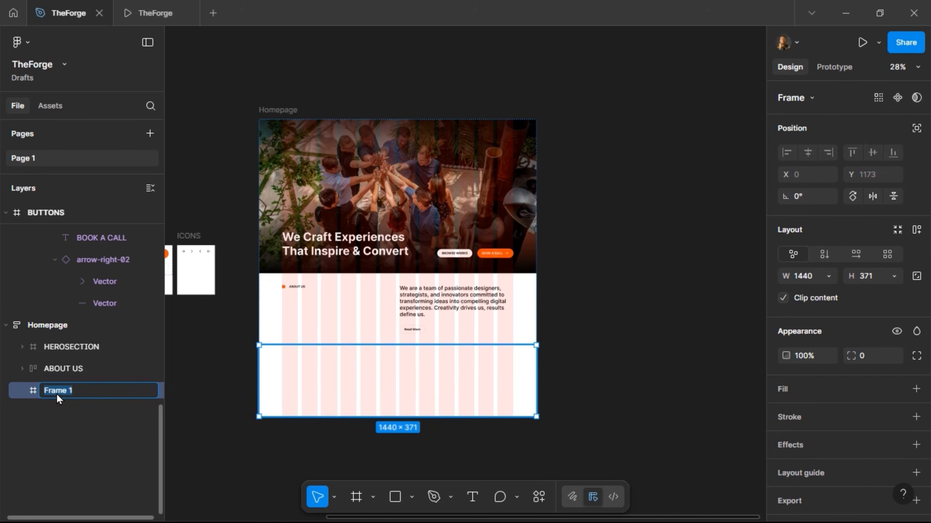
pyautogui.write('TRUSTED BY')
pyautogui.press('Return')
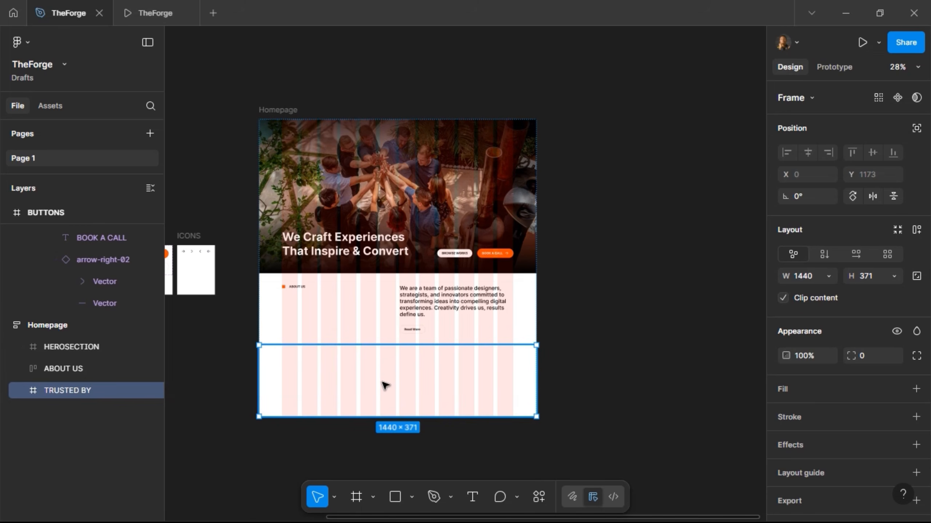
pyautogui.click(134, 10)
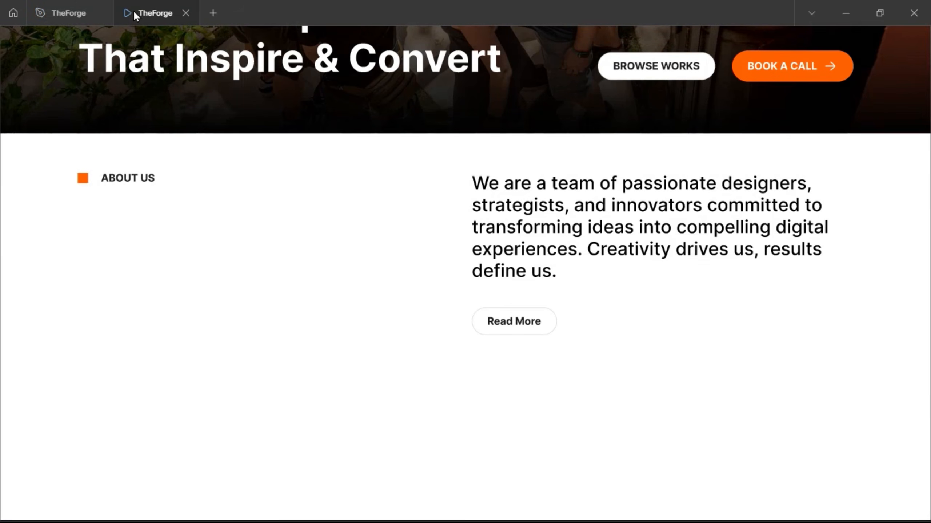
pyautogui.click(56, 17)
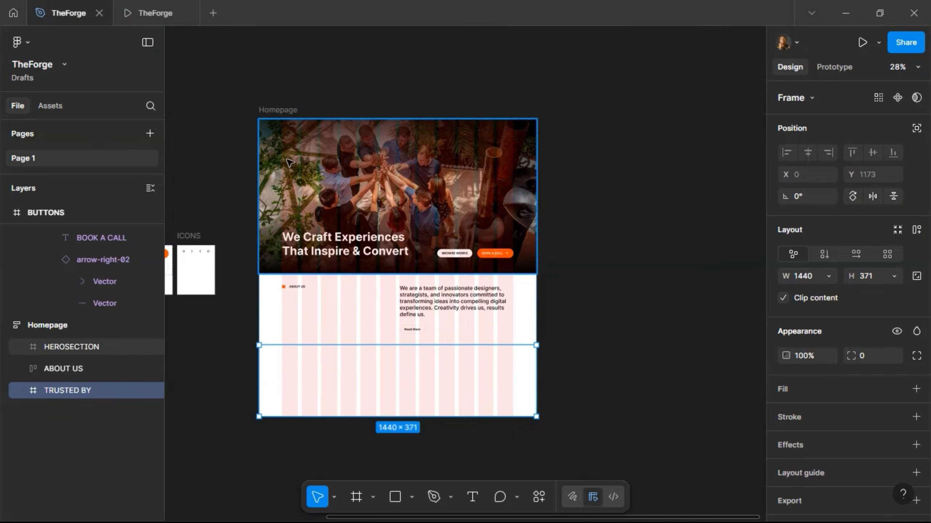
# Step: Open the Figma Community and search it for "180 PLACEHOLDER"
pyautogui.click(7, 6)
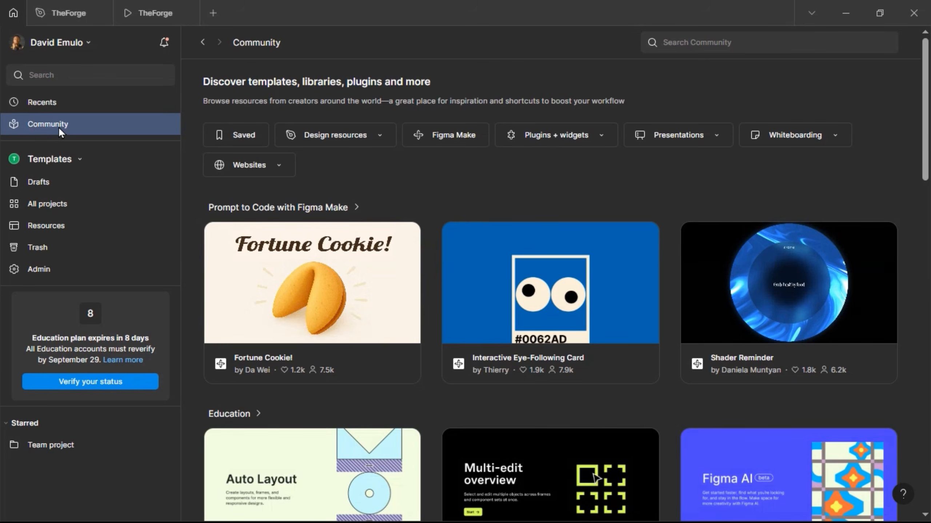
pyautogui.click(689, 44)
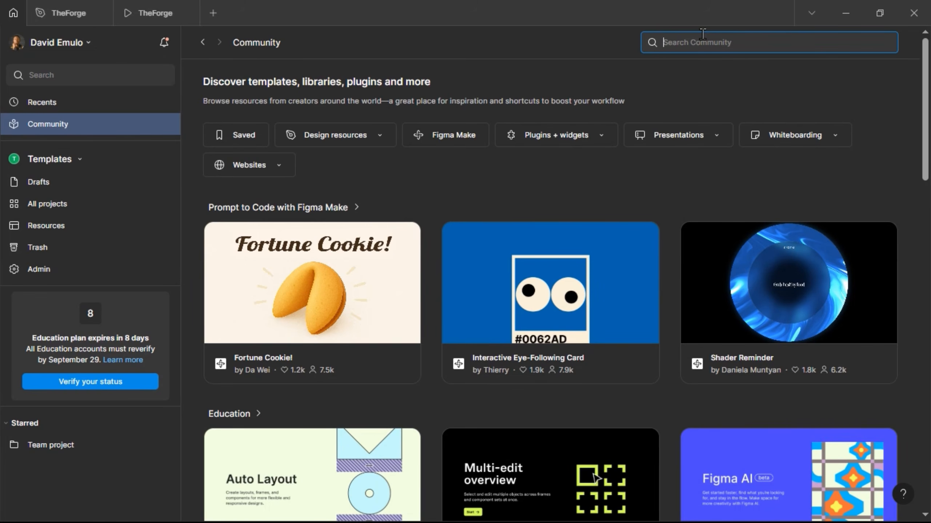
pyautogui.write('180 PLAC')
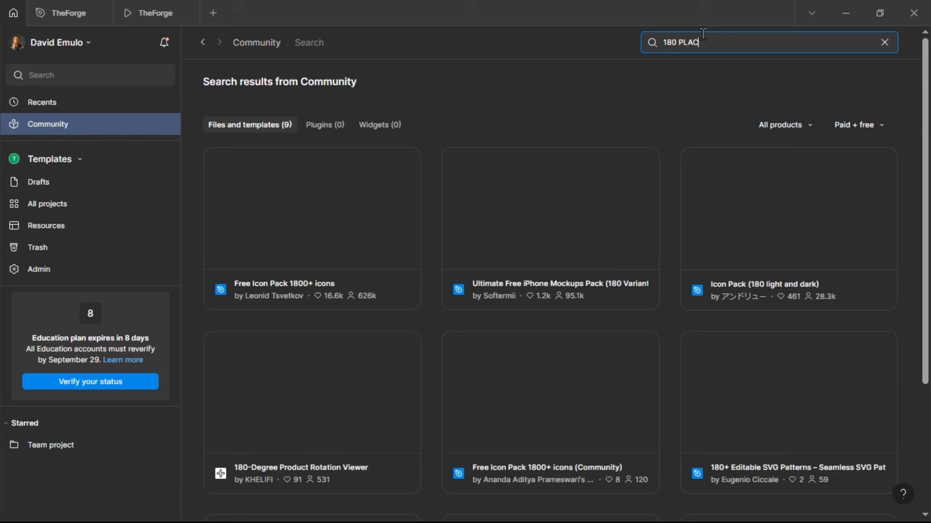
pyautogui.write('EHOLDER')
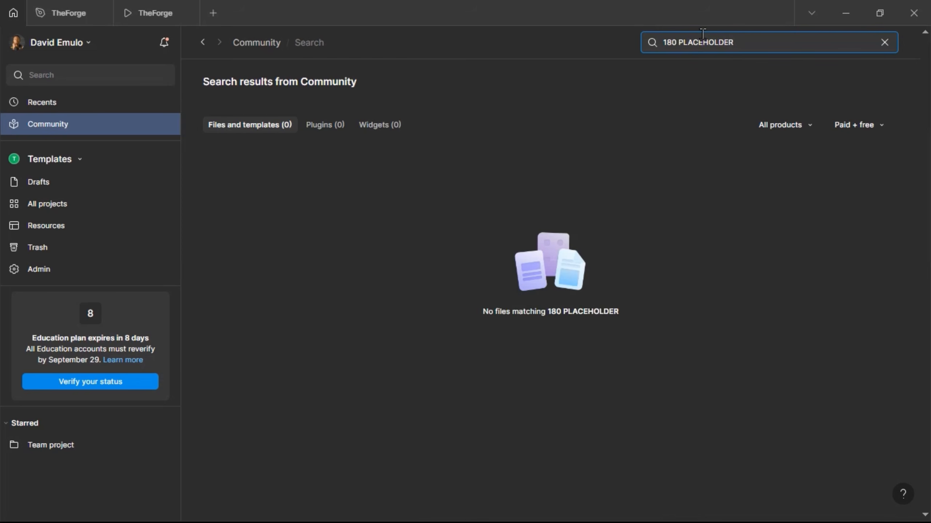
# Step: Search the Community for "FREE PLACEHOLDER LOGO" and open the "180+ FREE logos library – Untitled UI" file in Figma
pyautogui.hotkey('ctrl', 'a')
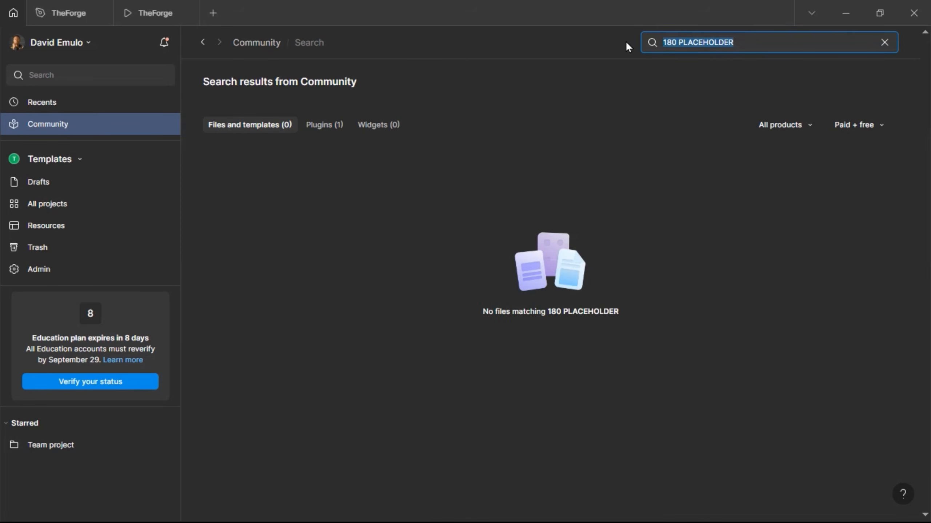
pyautogui.write('FREE PLAC')
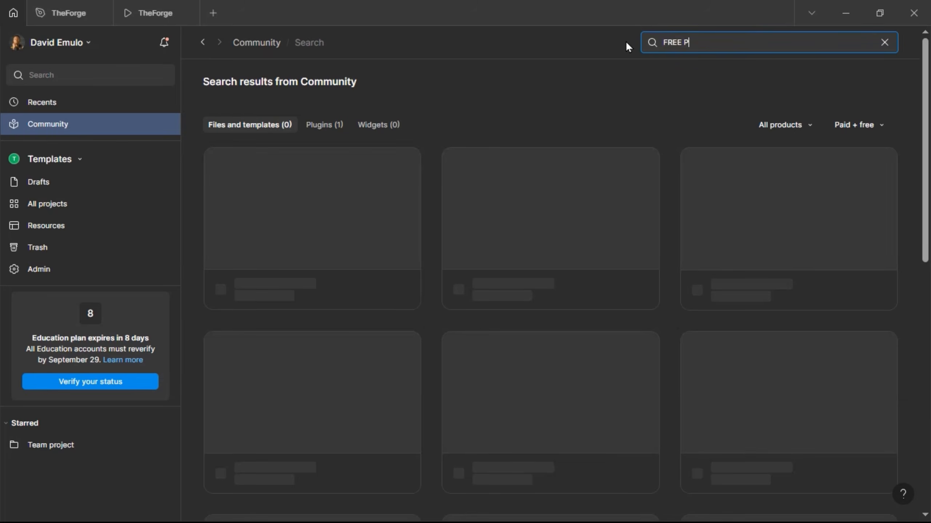
pyautogui.write('EHOLDER LOGO')
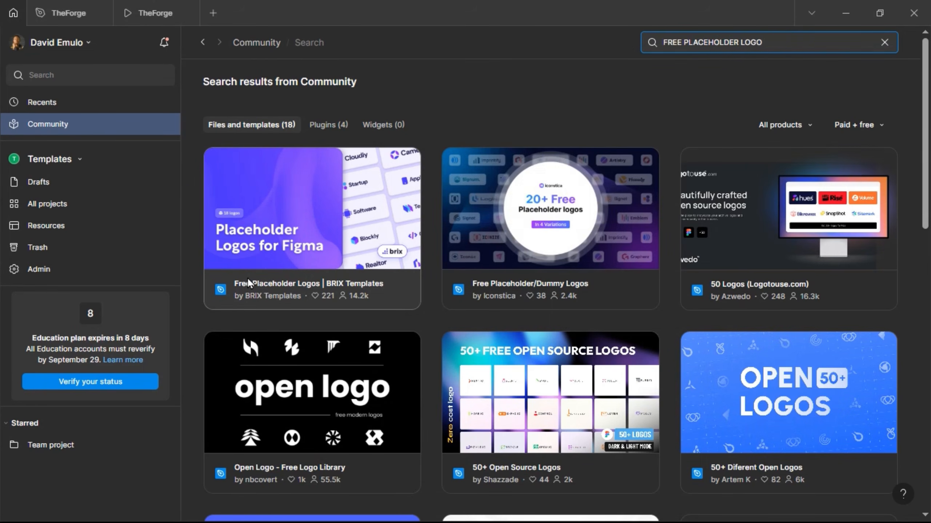
pyautogui.scroll(-3, 247, 278)
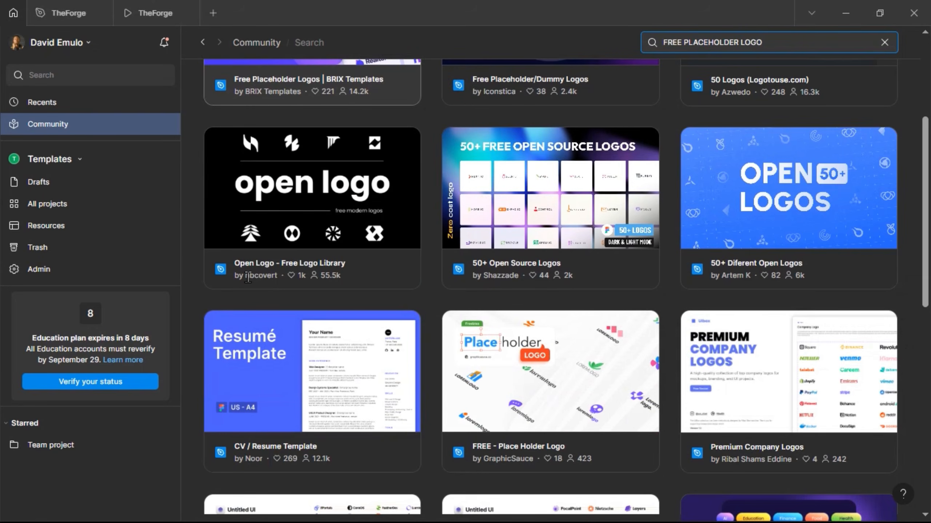
pyautogui.scroll(-6, 248, 278)
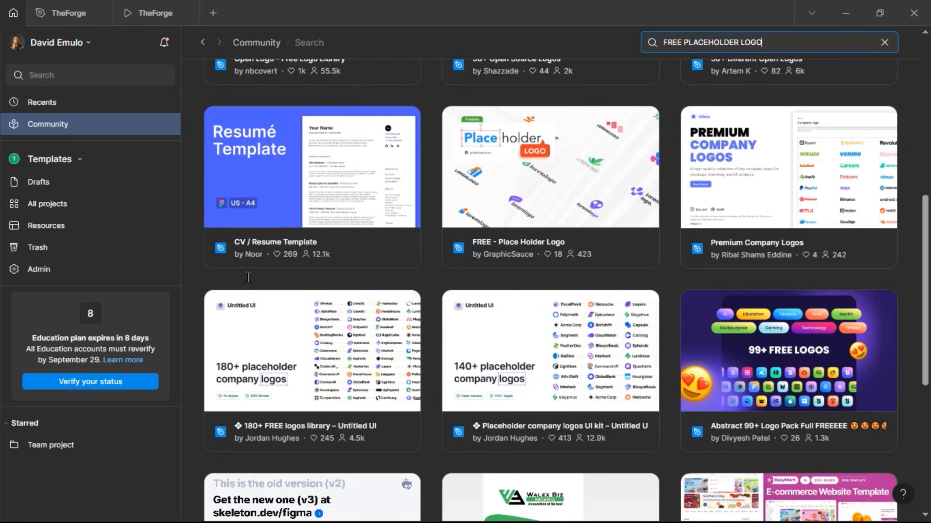
pyautogui.scroll(-2, 248, 280)
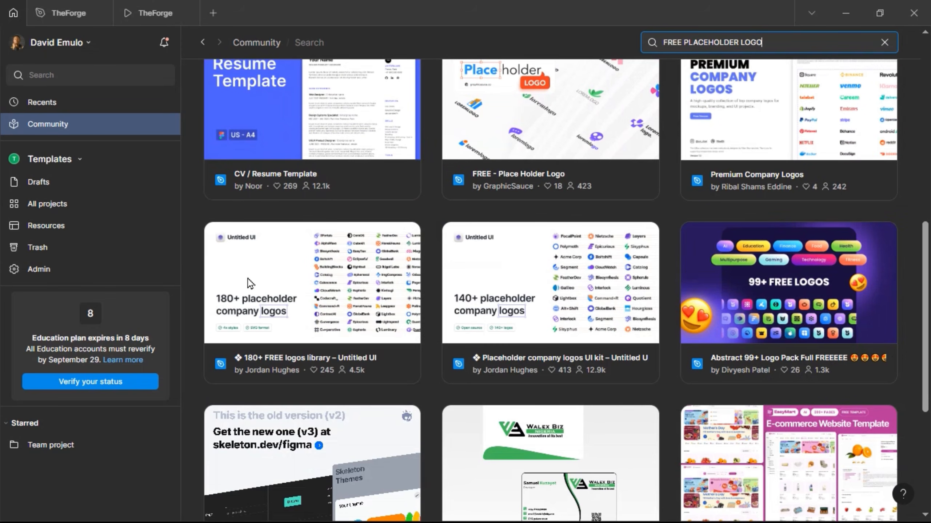
pyautogui.scroll(-2, 247, 283)
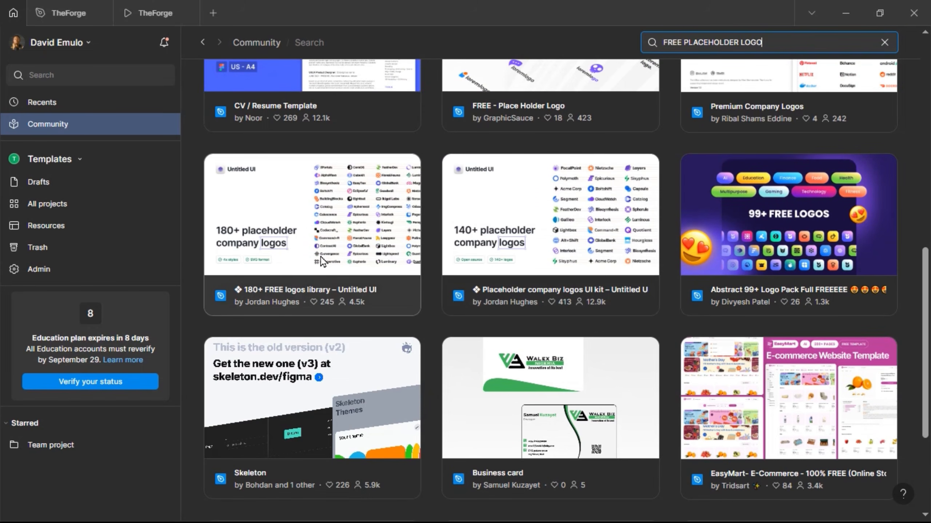
pyautogui.click(288, 237)
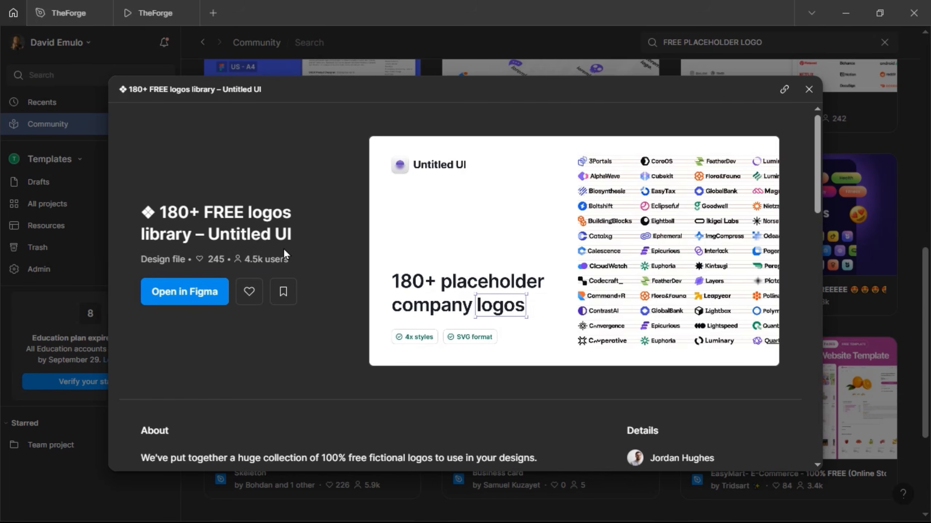
pyautogui.click(205, 293)
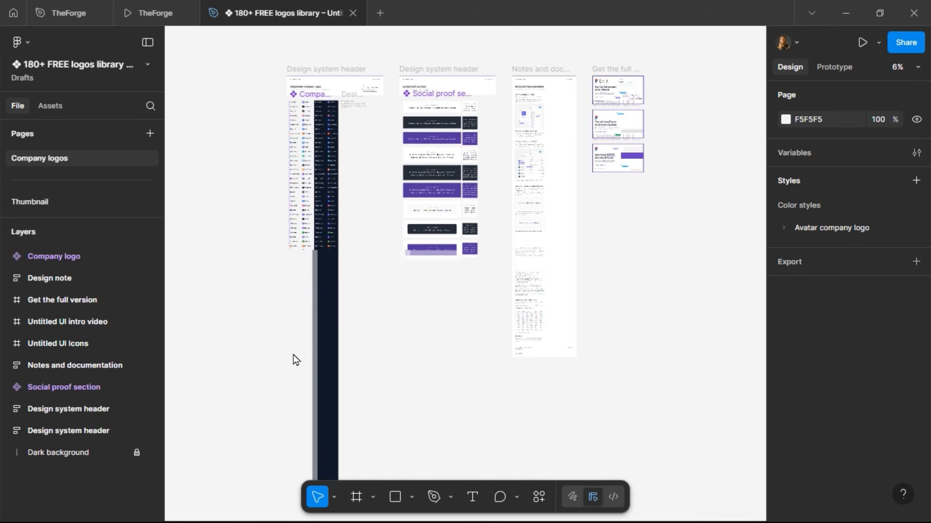
# Step: Examine the logo library's documentation, social proof sections and Company logo component set for usable placeholder logos
pyautogui.scroll(10, 555, 78)
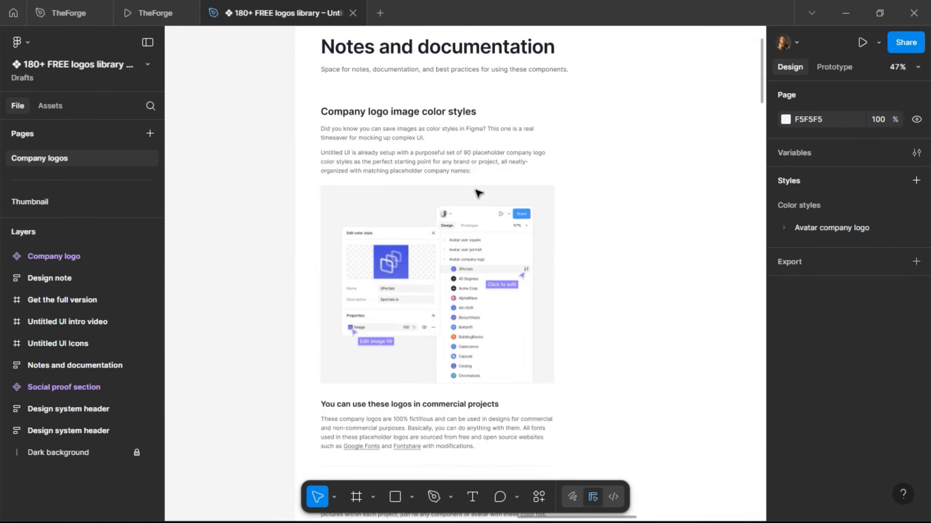
pyautogui.scroll(-5, 462, 195)
pyautogui.hscroll(-8, 450, 200)
pyautogui.scroll(-6, 450, 200)
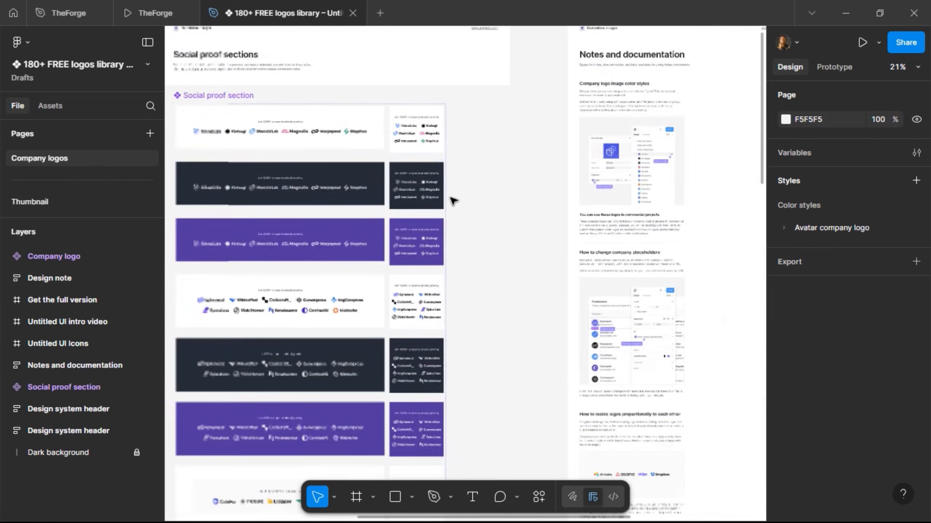
pyautogui.hscroll(3, 453, 200)
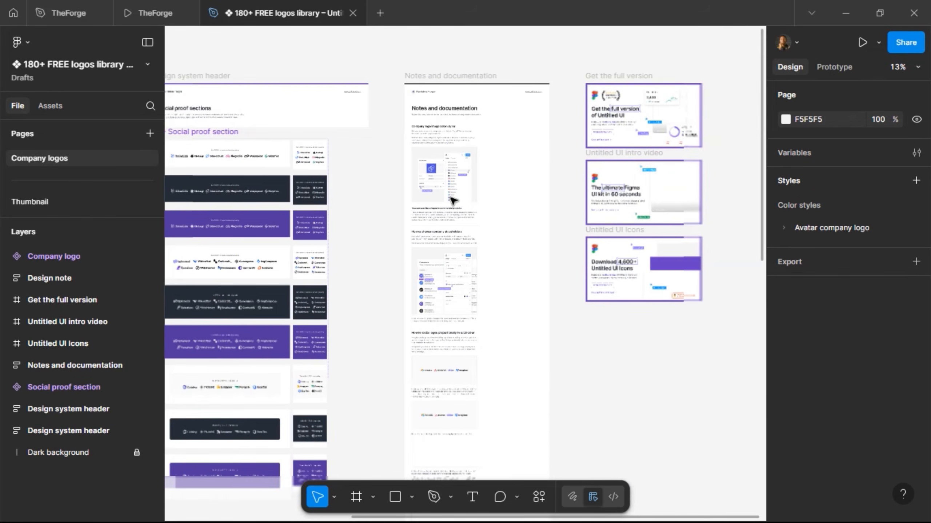
pyautogui.hscroll(-5, 453, 200)
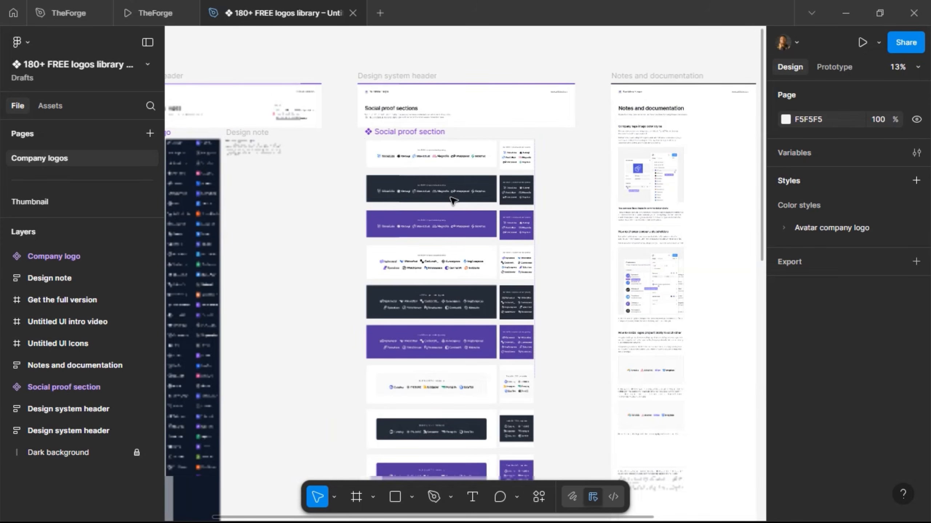
pyautogui.hscroll(-8, 453, 200)
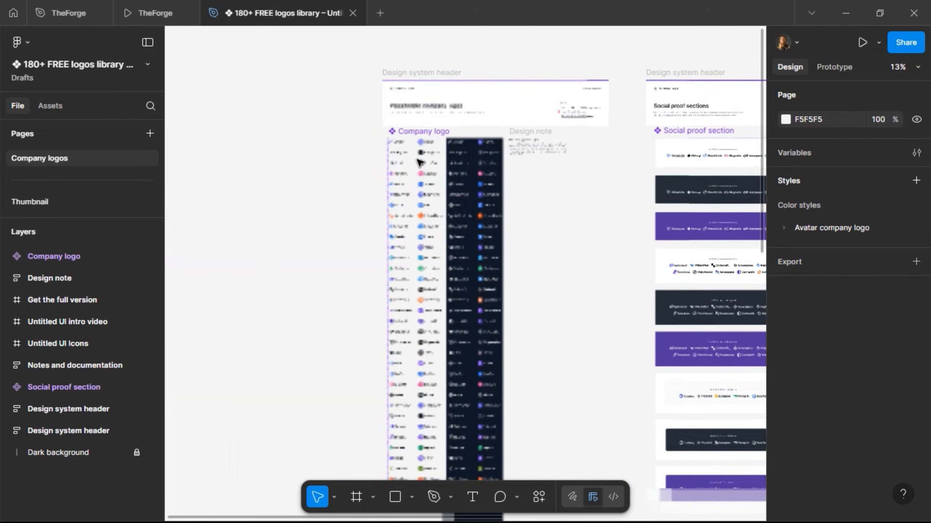
pyautogui.scroll(5, 420, 162)
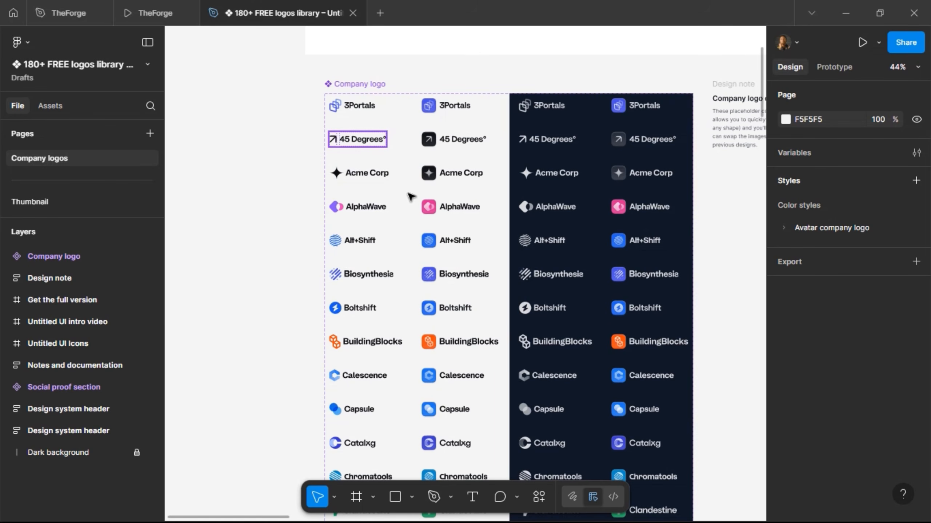
# Step: Select the light-background default 45 Degrees, Acme Corp, Codecraft_, Convergence and Cooperative logos together in the Company logo set
pyautogui.click(359, 139)
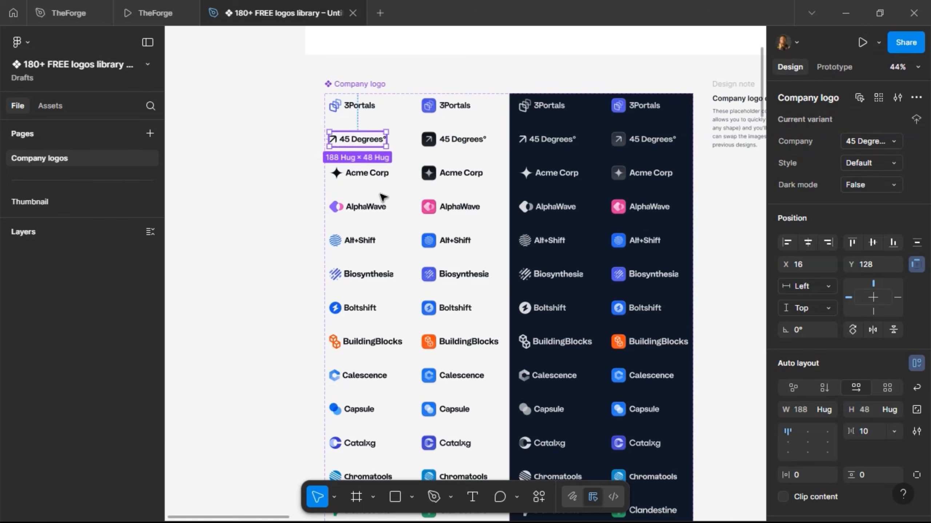
pyautogui.keyDown('shift'); pyautogui.click(385, 173); pyautogui.keyUp('shift')
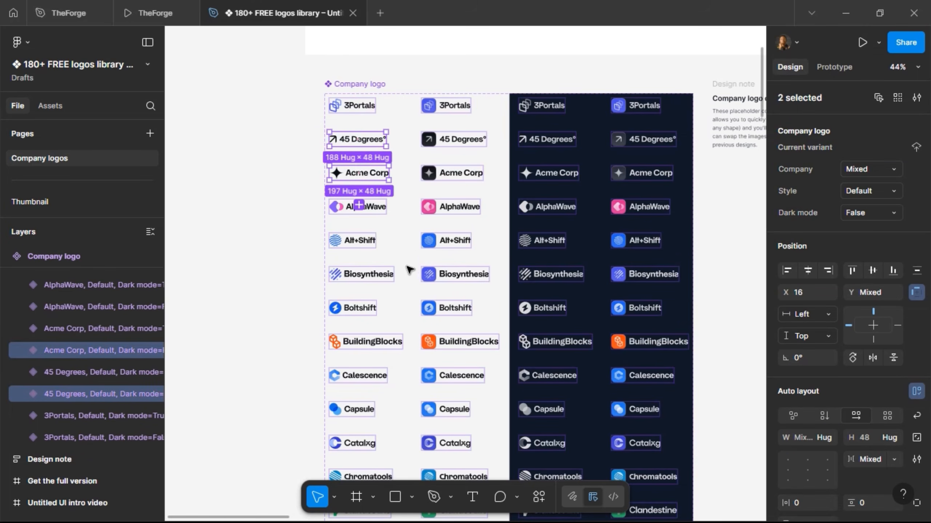
pyautogui.scroll(-6, 403, 282)
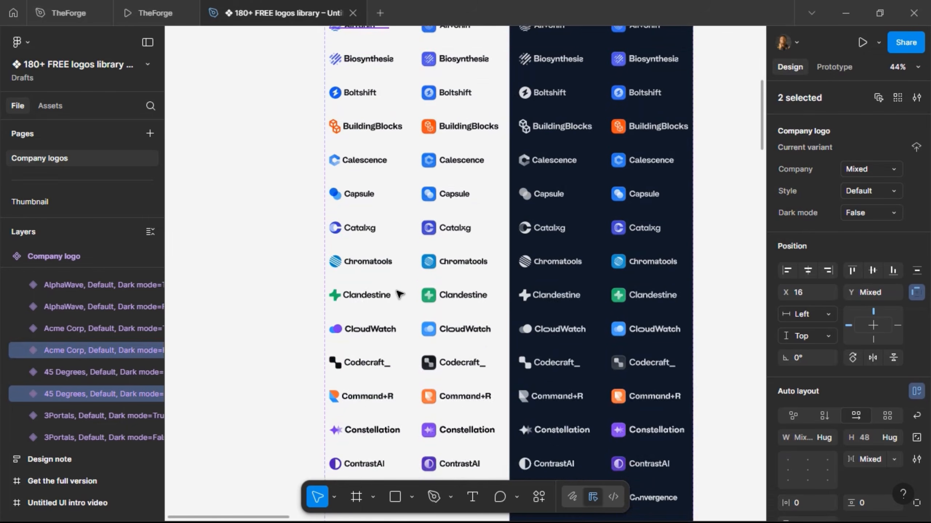
pyautogui.scroll(-1, 400, 294)
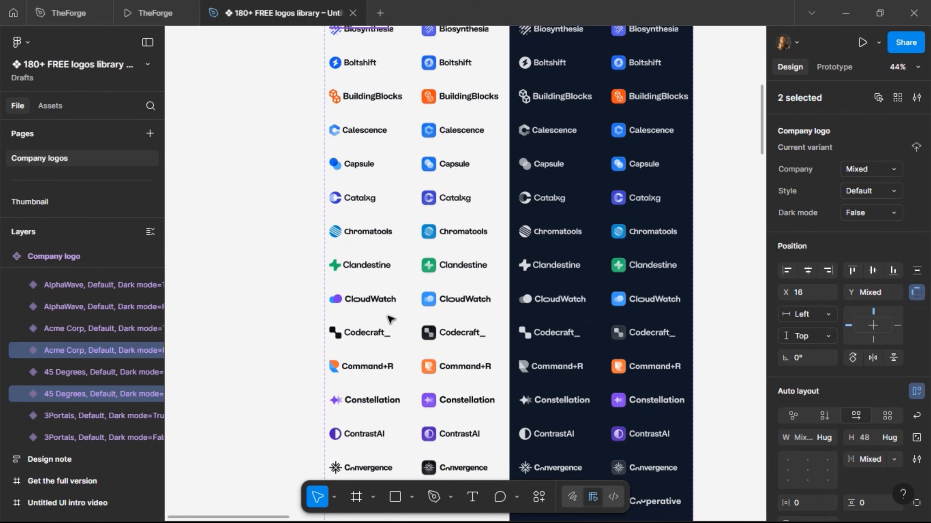
pyautogui.keyDown('shift'); pyautogui.click(370, 333); pyautogui.keyUp('shift')
pyautogui.scroll(5, 372, 261)
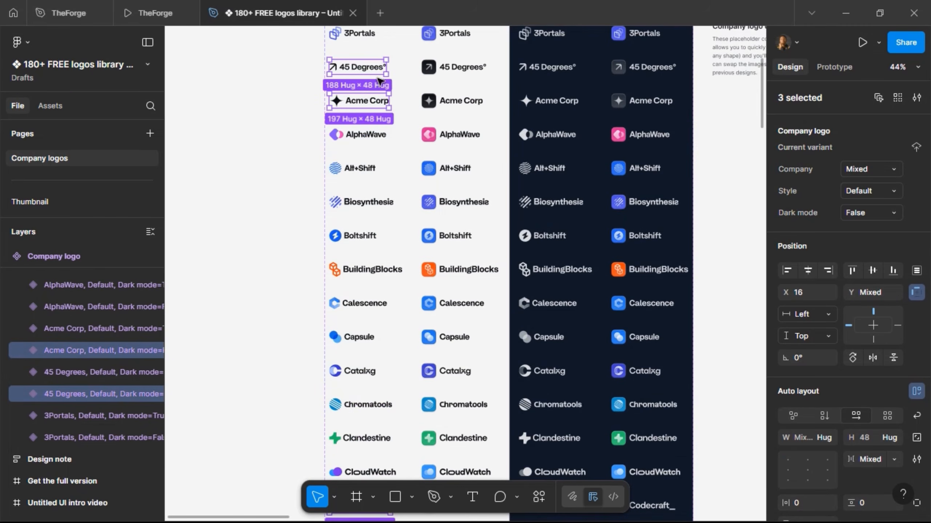
pyautogui.scroll(-5, 382, 272)
pyautogui.scroll(-3, 371, 304)
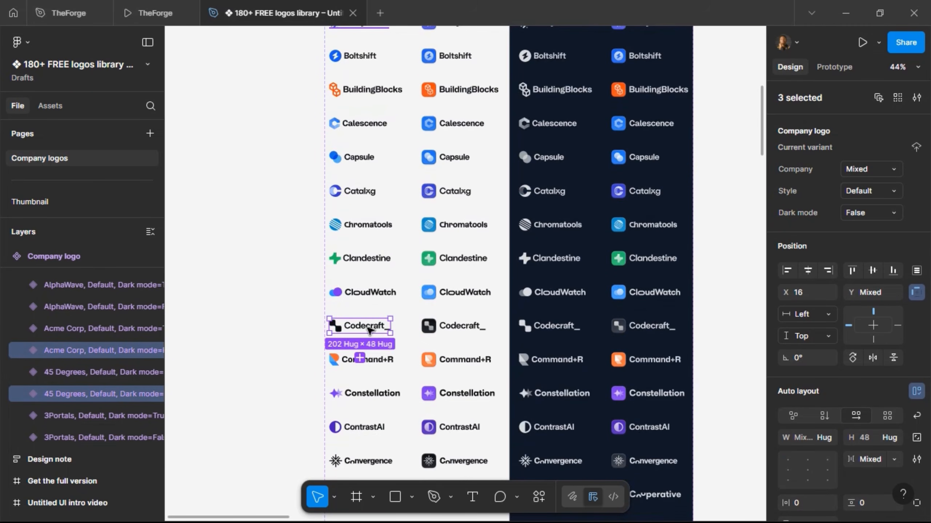
pyautogui.scroll(-1, 385, 311)
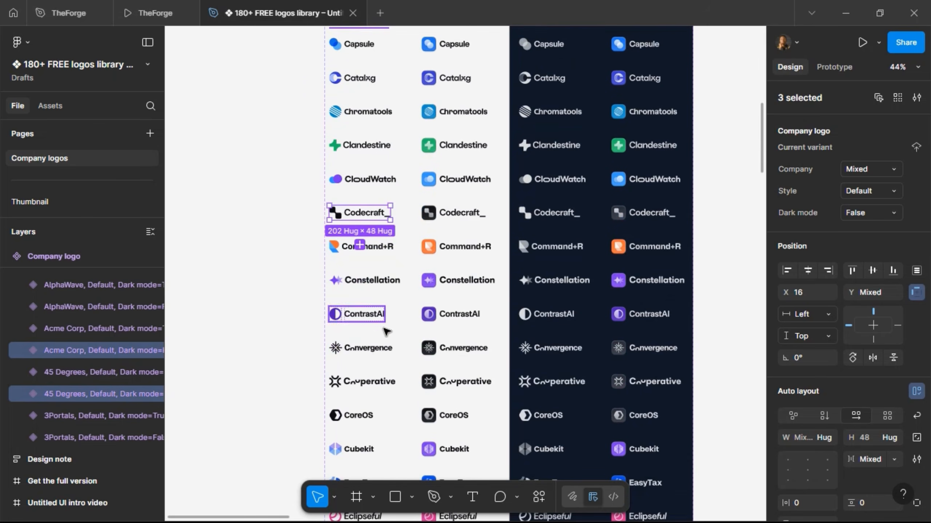
pyautogui.keyDown('shift'); pyautogui.click(371, 349); pyautogui.keyUp('shift')
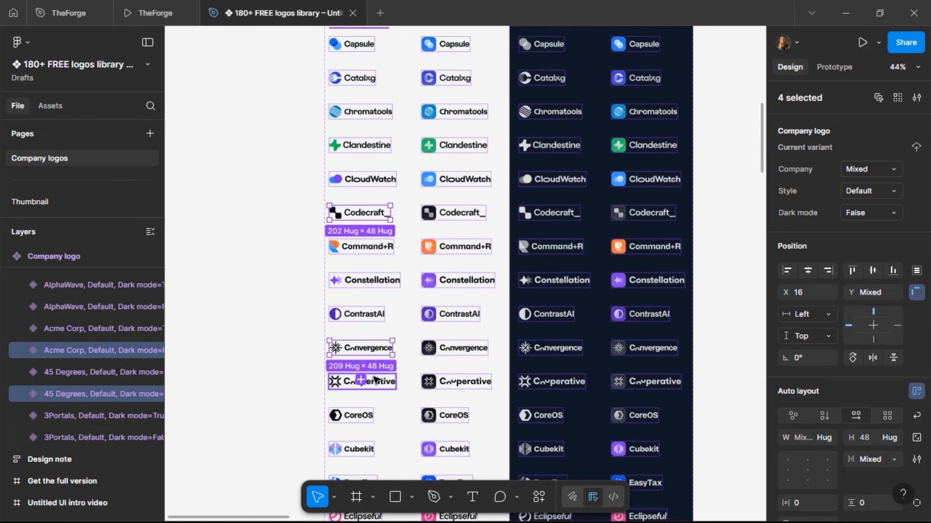
pyautogui.keyDown('shift'); pyautogui.click(374, 380); pyautogui.keyUp('shift')
# Step: Add the light-background default CoreOS, Eightball, ennLabs, Frequencii, Ikigai Labs, Kintsugi and Lightbox logos to the current selection
pyautogui.scroll(-6, 366, 366)
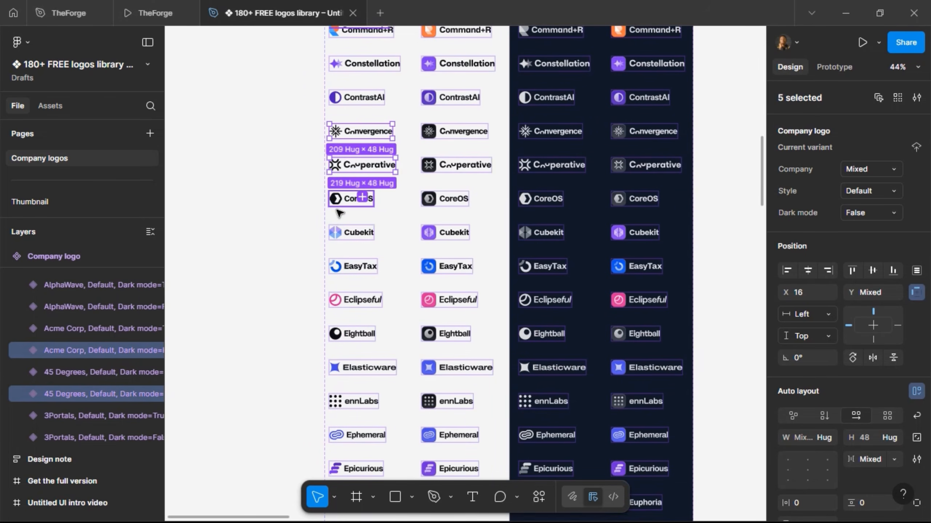
pyautogui.keyDown('shift'); pyautogui.click(352, 198); pyautogui.keyUp('shift')
pyautogui.keyDown('shift'); pyautogui.click(352, 334); pyautogui.keyUp('shift')
pyautogui.scroll(-4, 393, 261)
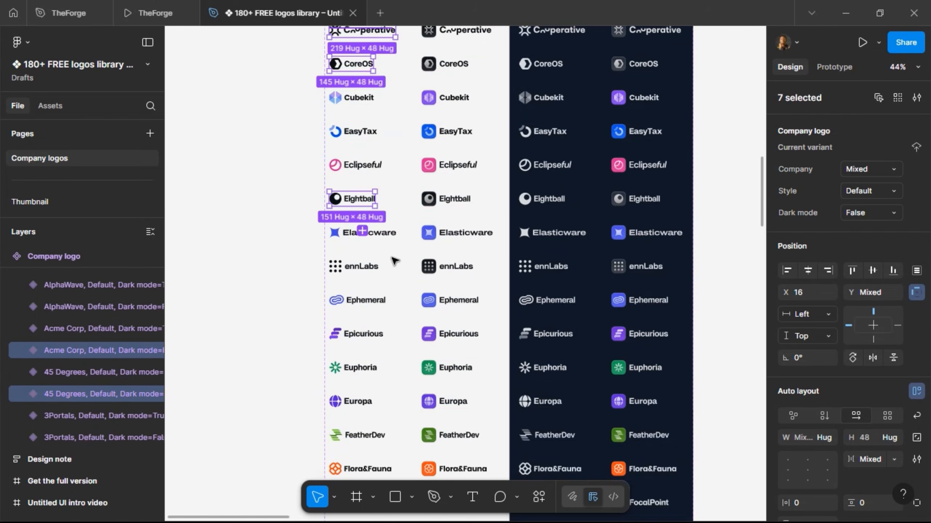
pyautogui.keyDown('shift'); pyautogui.click(360, 265); pyautogui.keyUp('shift')
pyautogui.scroll(-10, 392, 302)
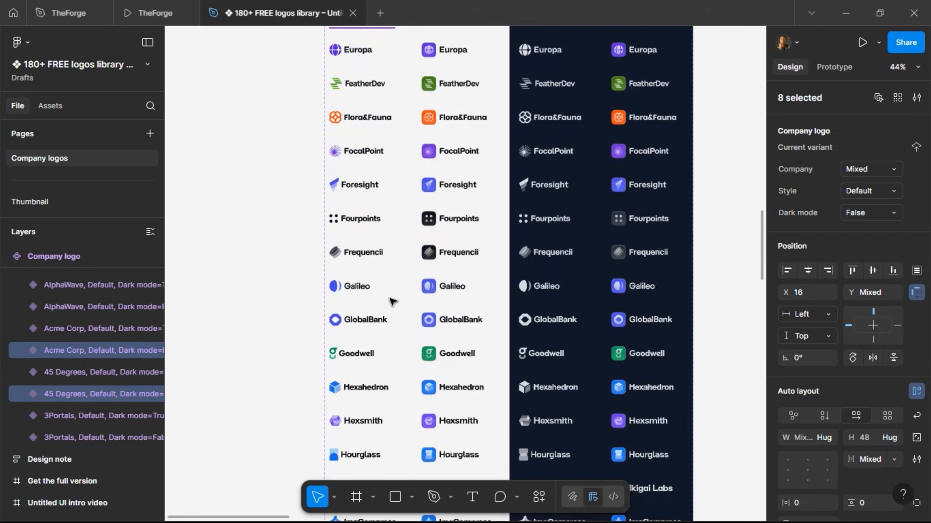
pyautogui.keyDown('shift'); pyautogui.click(377, 253); pyautogui.keyUp('shift')
pyautogui.scroll(-2, 386, 244)
pyautogui.scroll(-2, 387, 244)
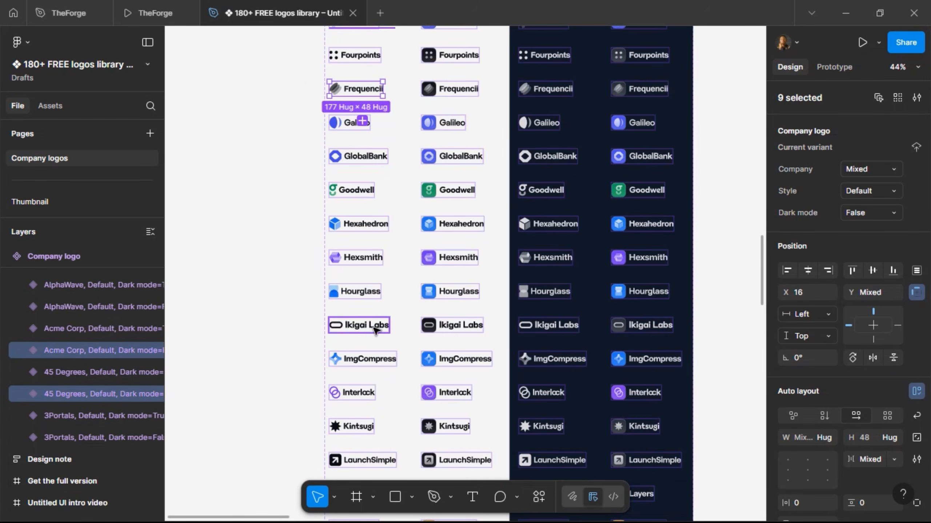
pyautogui.keyDown('shift'); pyautogui.click(376, 328); pyautogui.keyUp('shift')
pyautogui.keyDown('shift'); pyautogui.click(366, 427); pyautogui.keyUp('shift')
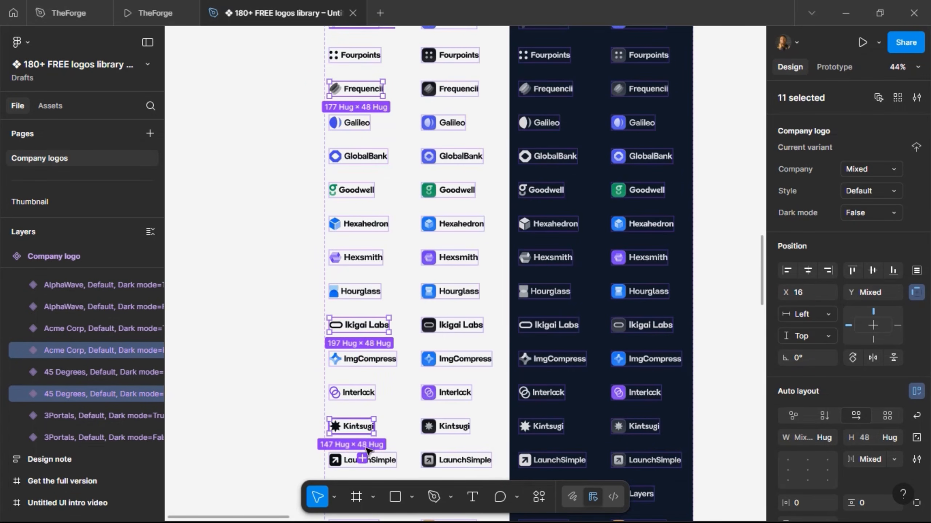
pyautogui.scroll(-5, 389, 366)
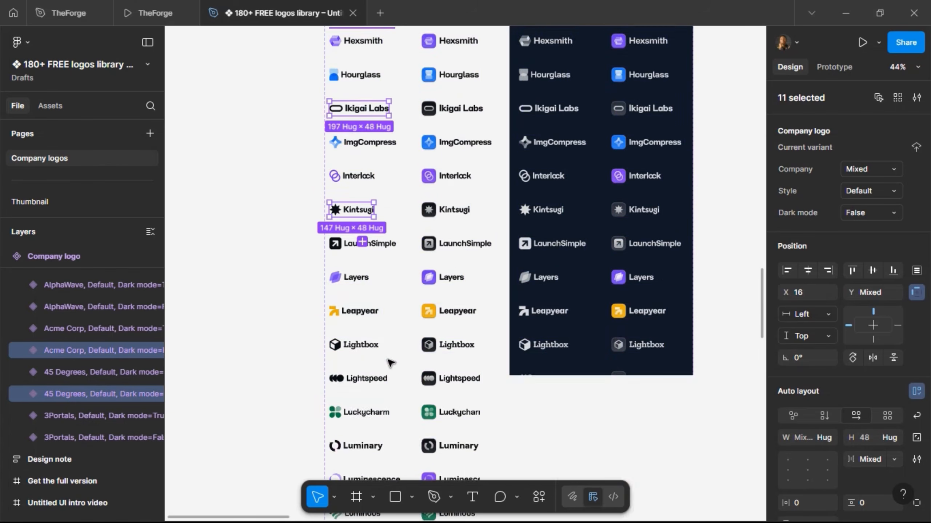
pyautogui.keyDown('shift'); pyautogui.click(367, 350); pyautogui.keyUp('shift')
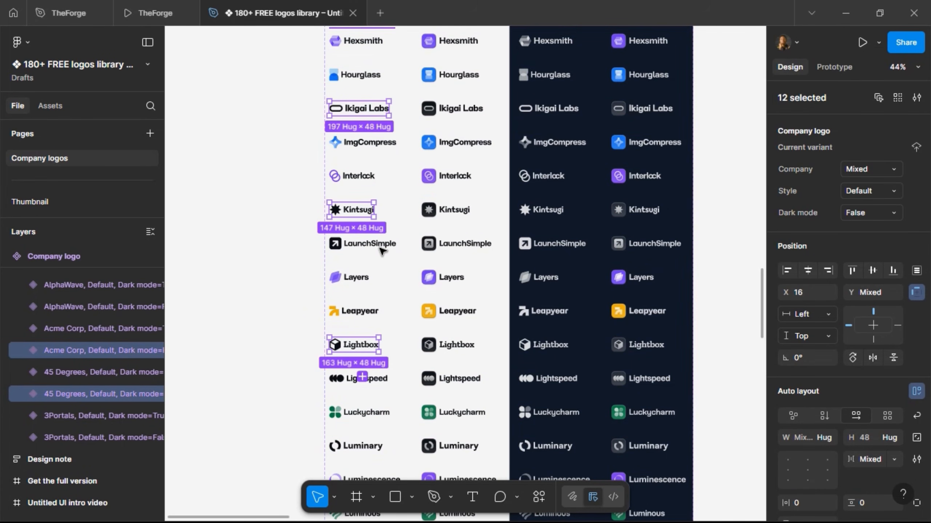
# Step: Switch to TheForge design file and place the twelve selected logos in the OTHERS frame, in three rows of four below the section title
pyautogui.click(54, 13)
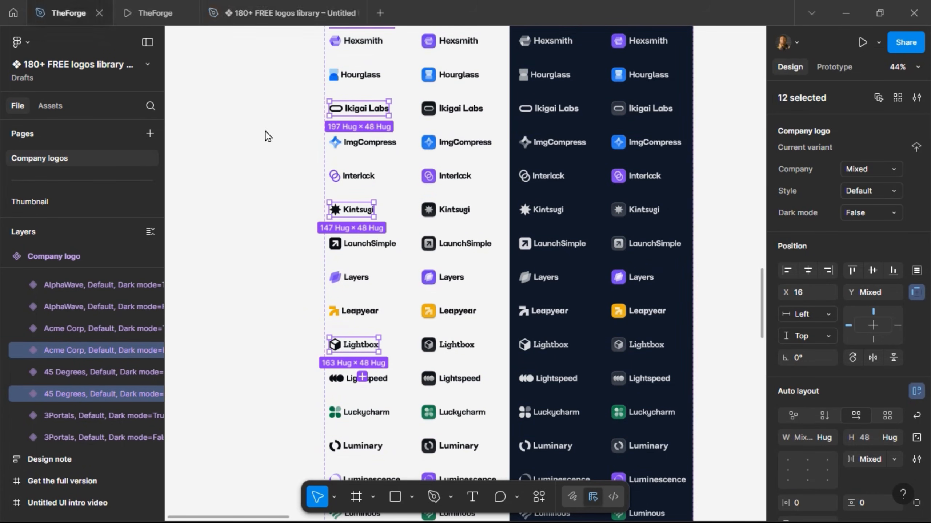
pyautogui.hscroll(-10, 388, 323)
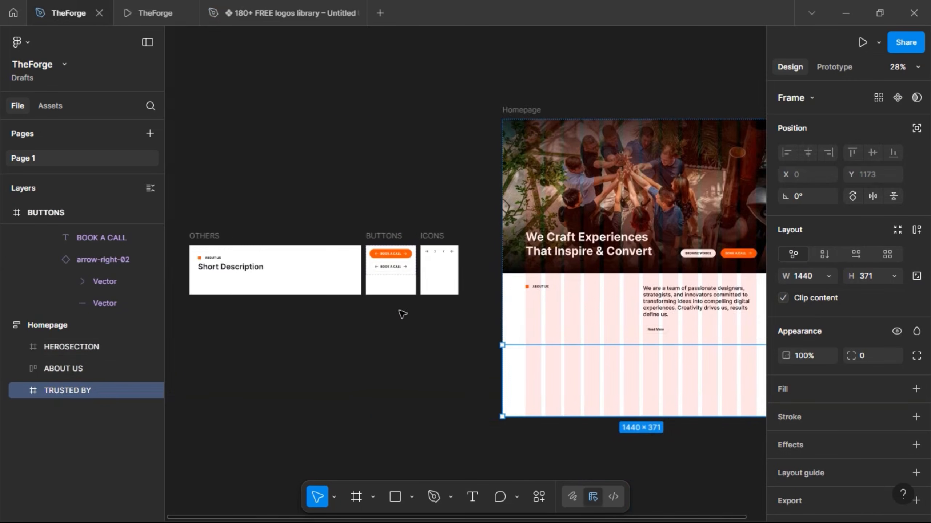
pyautogui.scroll(5, 270, 296)
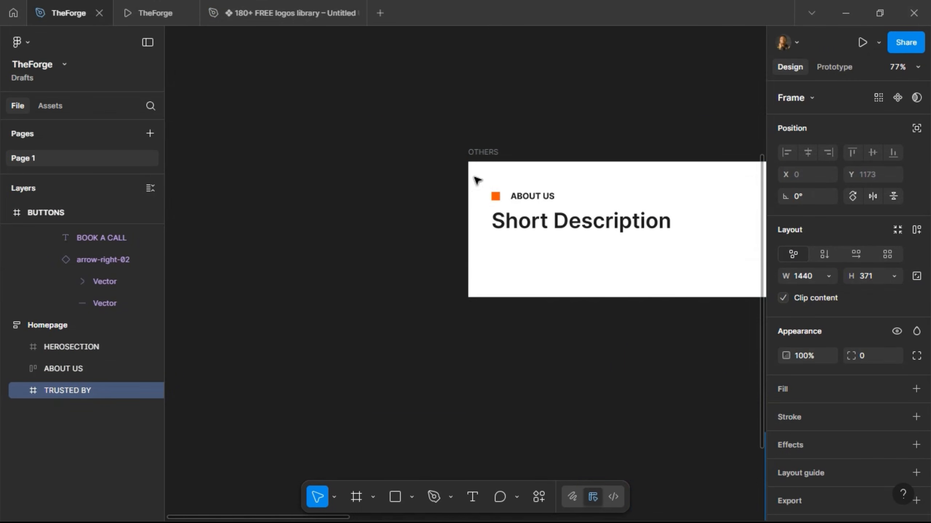
pyautogui.click(404, 347)
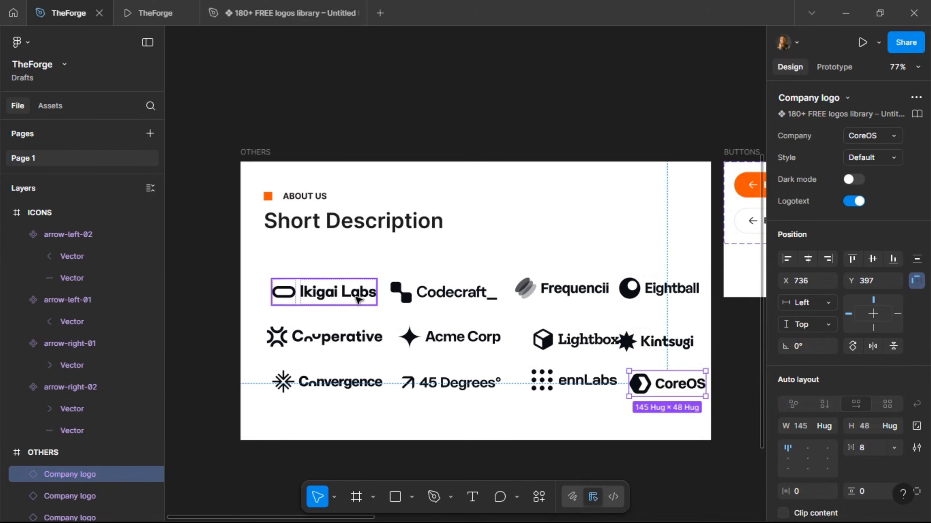
# Step: Scale the Ikigai Labs logo proportionally to a height of 24 using the Scale tool
pyautogui.click(358, 299)
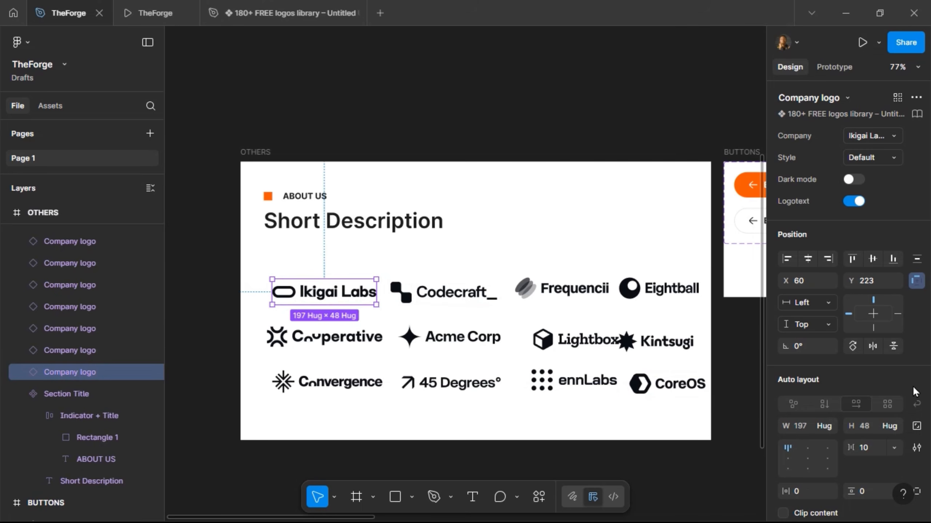
pyautogui.press('k')
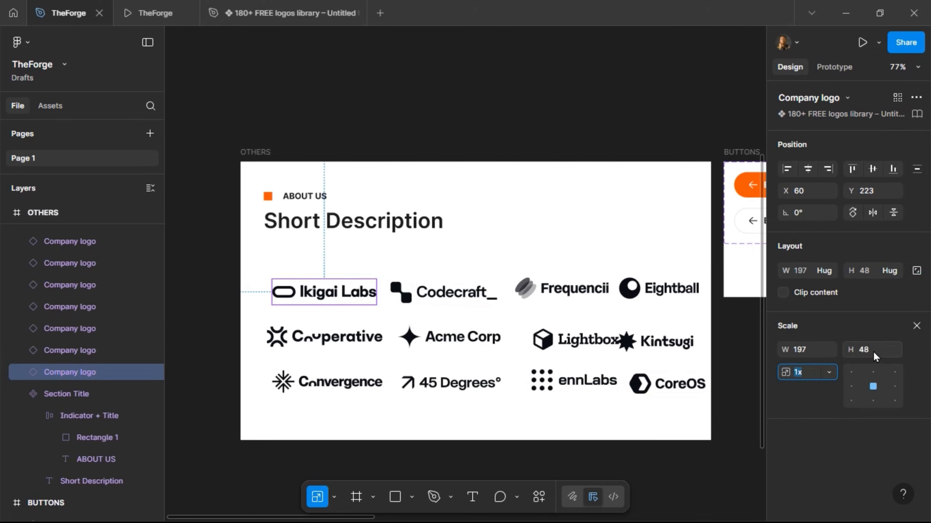
pyautogui.click(872, 350)
pyautogui.write('24')
pyautogui.press('Return')
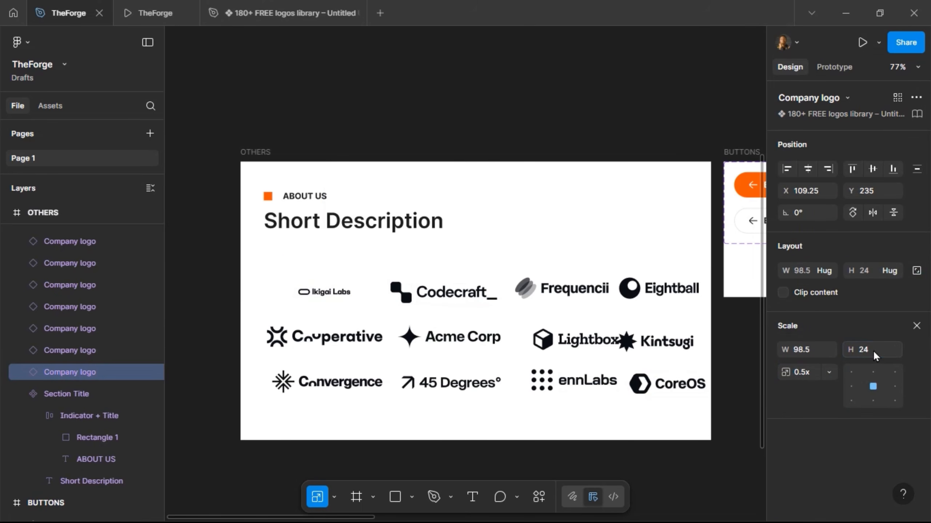
# Step: Select the Codecraft_, Frequencii and Eightball logos together and align their vertical centers
pyautogui.click(414, 292)
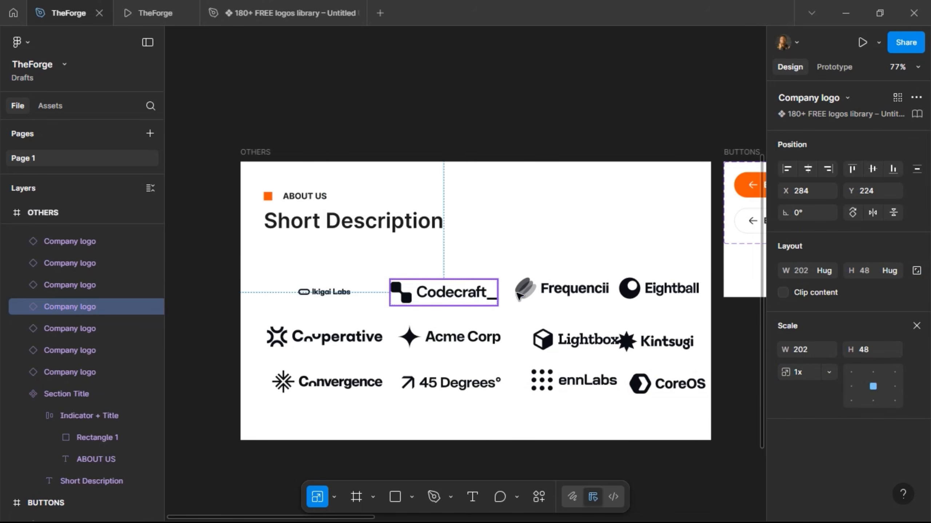
pyautogui.keyDown('shift'); pyautogui.click(568, 292); pyautogui.keyUp('shift')
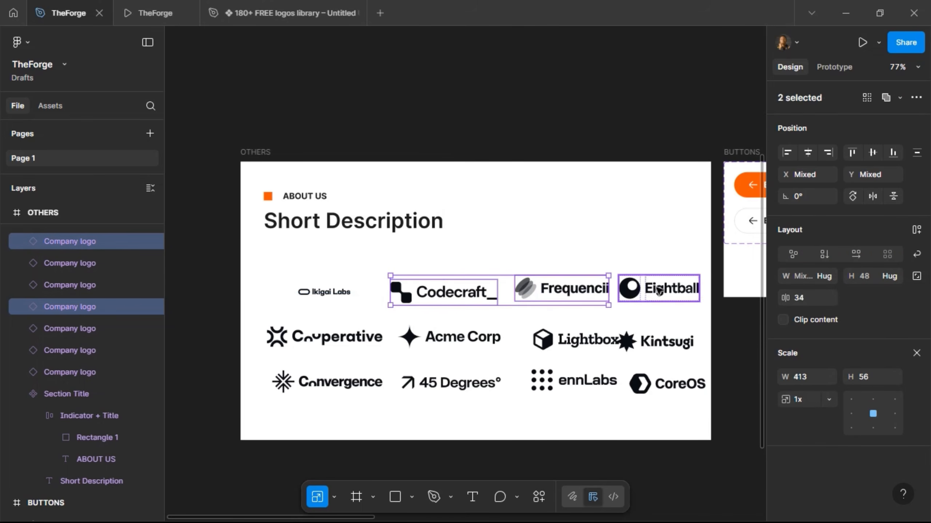
pyautogui.keyDown('shift'); pyautogui.click(660, 289); pyautogui.keyUp('shift')
pyautogui.click(876, 152)
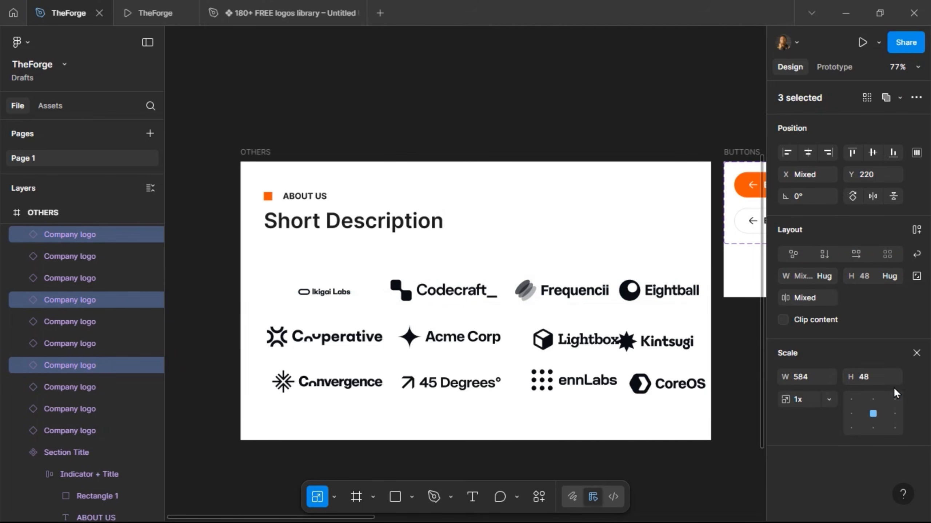
# Step: Scale the Codecraft_, Frequencii and Eightball logos to a height of 24 and move them beside the Ikigai Labs logo
pyautogui.press('BackSpace')
pyautogui.press('BackSpace')
pyautogui.write('24')
pyautogui.press('Return')
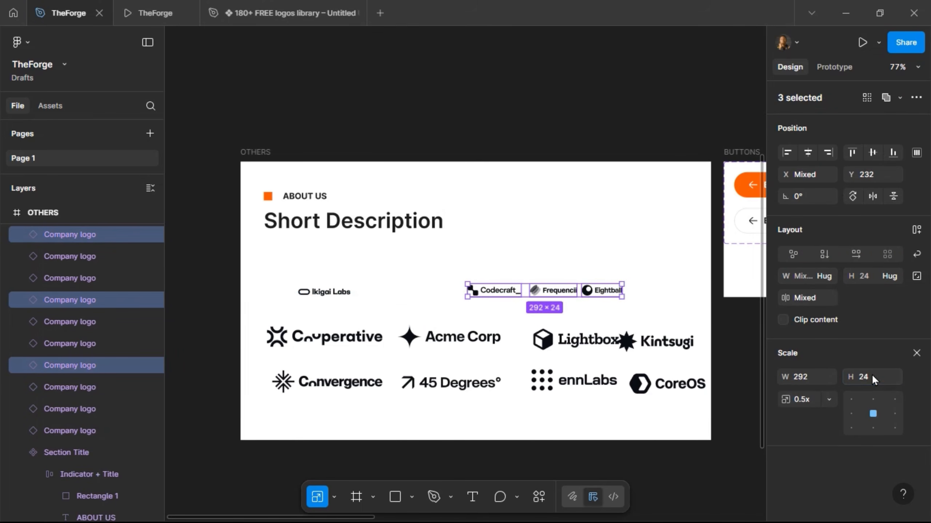
pyautogui.moveTo(489, 291); pyautogui.dragTo(384, 296)
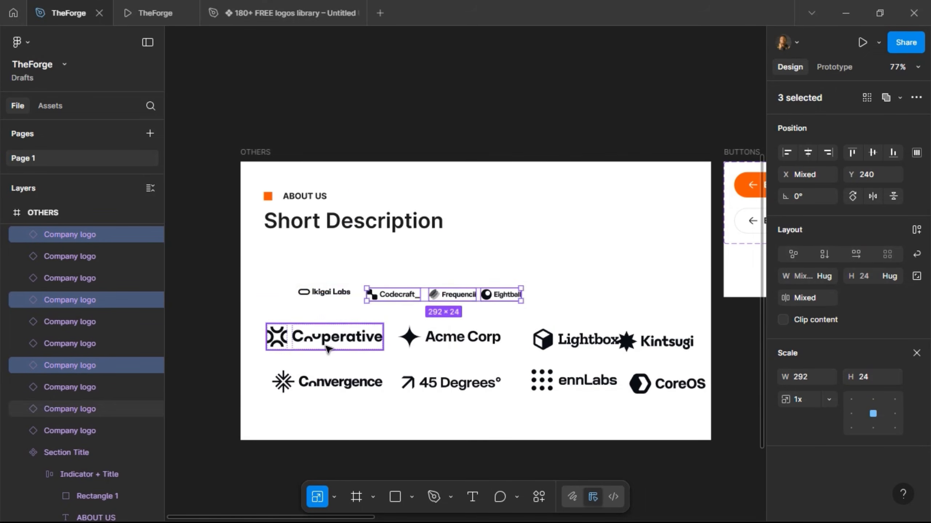
# Step: Select the Cooperative, Acme Corp, Lightbox and Kintsugi logos together and align their vertical centers
pyautogui.click(380, 345)
pyautogui.keyDown('shift'); pyautogui.click(492, 344); pyautogui.keyUp('shift')
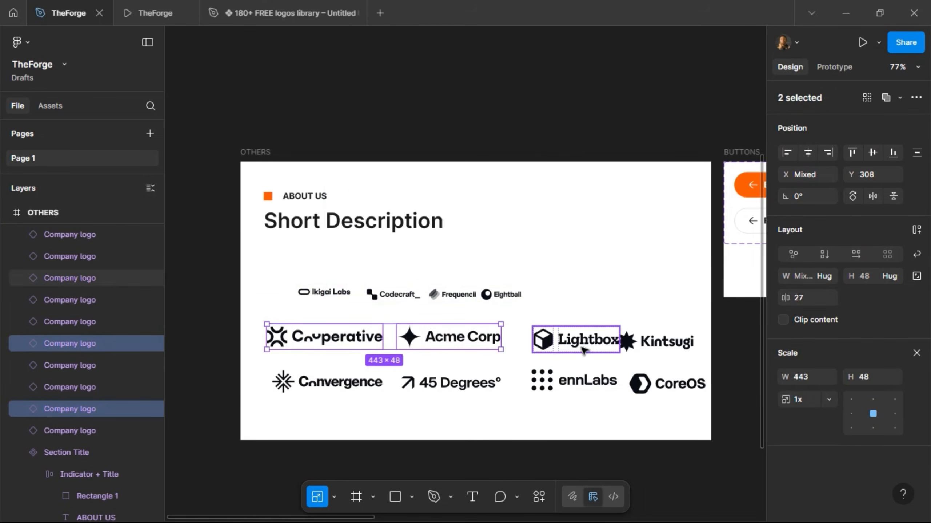
pyautogui.keyDown('shift'); pyautogui.click(590, 341); pyautogui.keyUp('shift')
pyautogui.keyDown('shift'); pyautogui.click(656, 342); pyautogui.keyUp('shift')
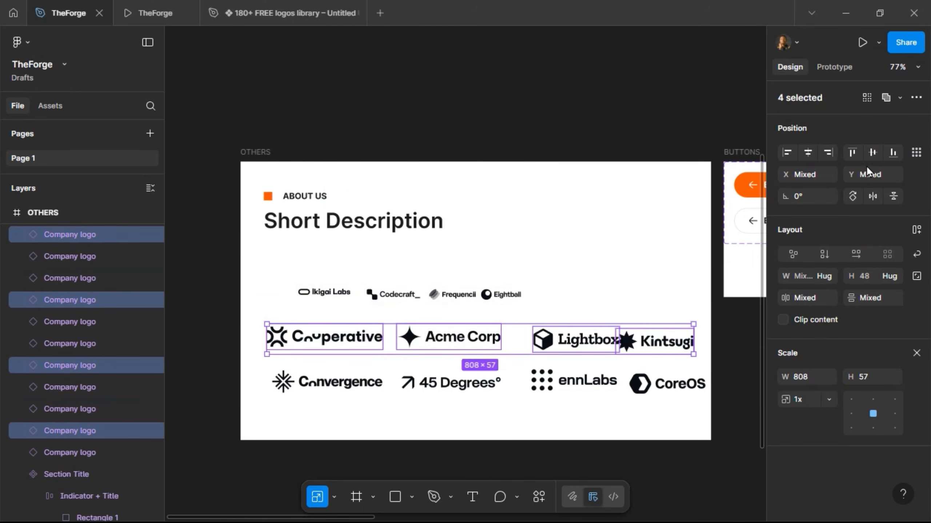
pyautogui.click(872, 153)
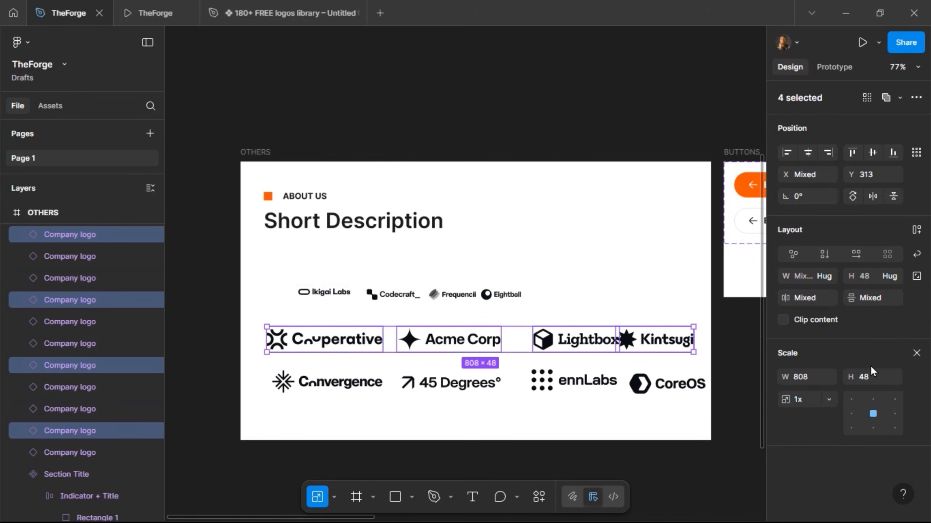
# Step: Scale the Cooperative, Acme Corp, Lightbox and Kintsugi logos to a height of 24 and move them just below the first logo row
pyautogui.click(876, 379)
pyautogui.write('24')
pyautogui.press('Return')
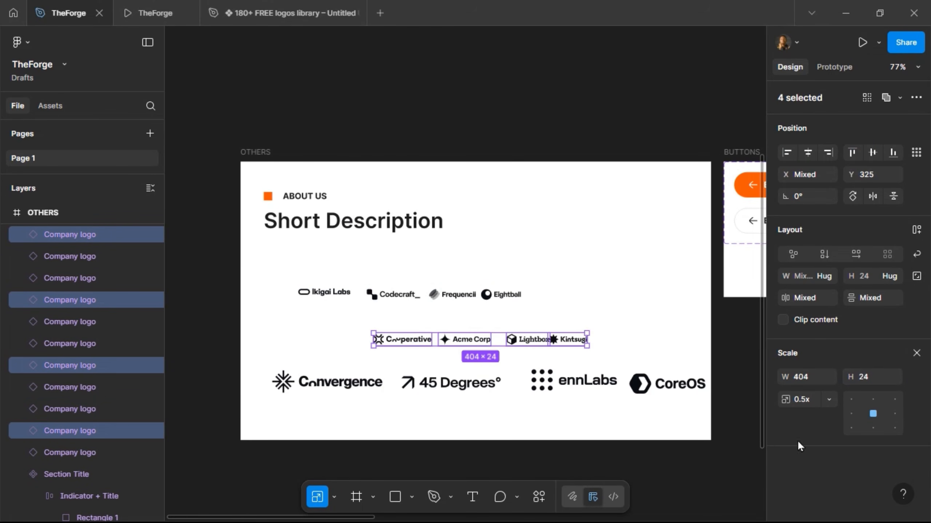
pyautogui.moveTo(460, 342); pyautogui.dragTo(389, 322)
# Step: Select the Convergence, 45 Degrees, ennLabs and CoreOS logos together and align their vertical centers
pyautogui.click(329, 382)
pyautogui.keyDown('shift'); pyautogui.click(451, 383); pyautogui.keyUp('shift')
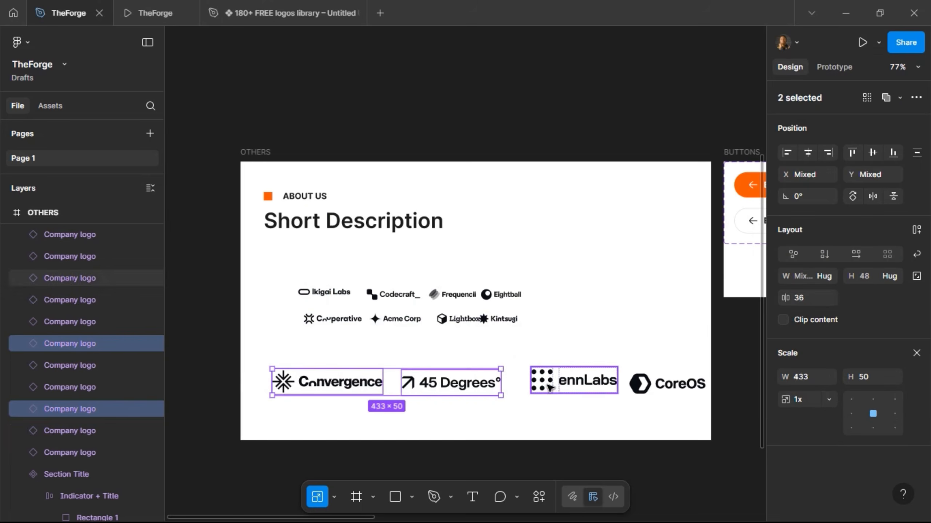
pyautogui.keyDown('shift'); pyautogui.click(548, 388); pyautogui.keyUp('shift')
pyautogui.keyDown('shift'); pyautogui.click(666, 384); pyautogui.keyUp('shift')
pyautogui.click(868, 156)
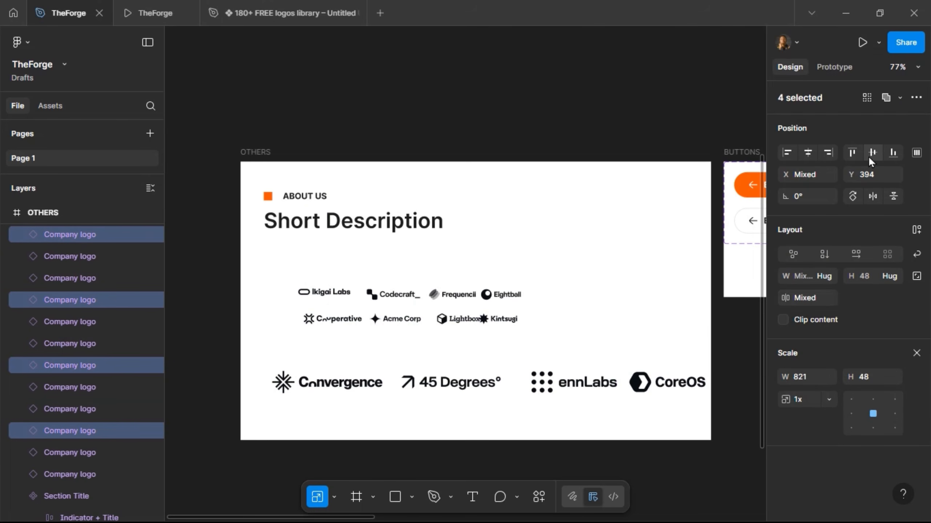
# Step: Scale the Convergence, 45 Degrees, ennLabs and CoreOS logos to a height of 24 and move them just below the second logo row
pyautogui.click(869, 379)
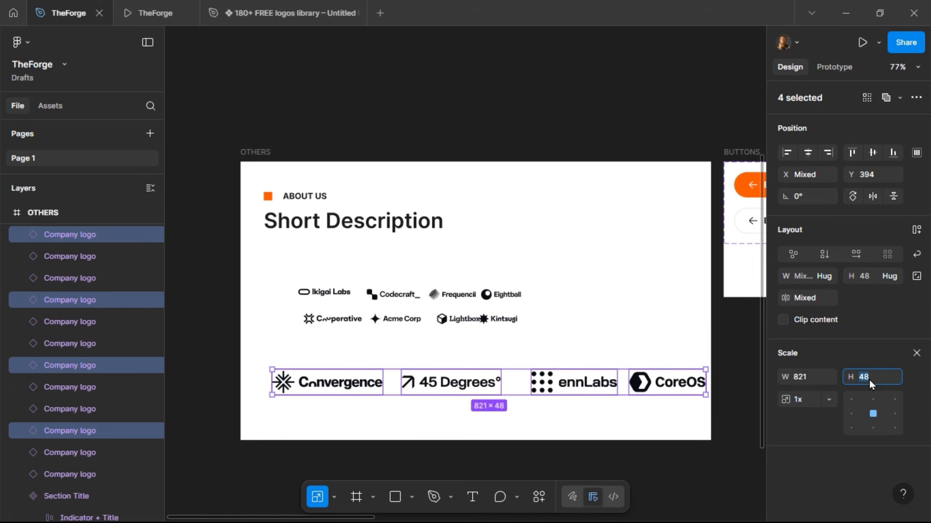
pyautogui.write('24')
pyautogui.press('Return')
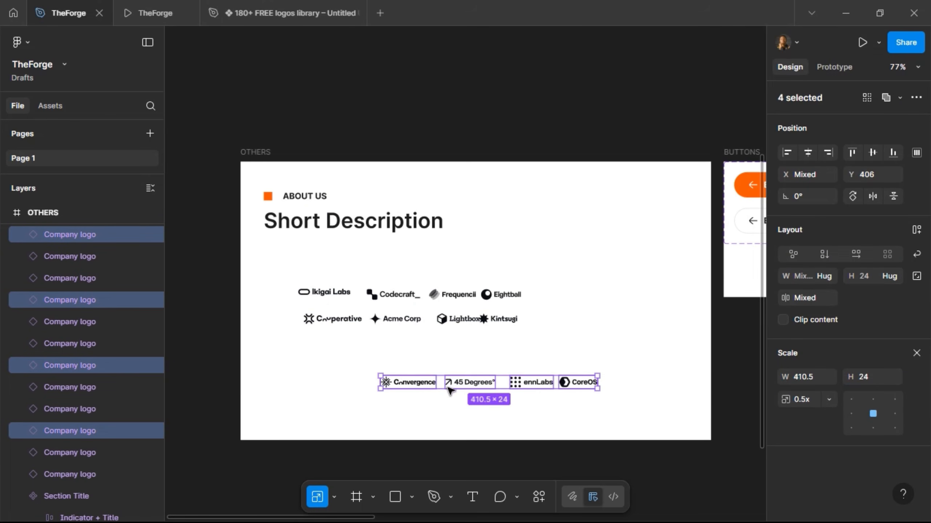
pyautogui.moveTo(457, 389); pyautogui.dragTo(382, 347)
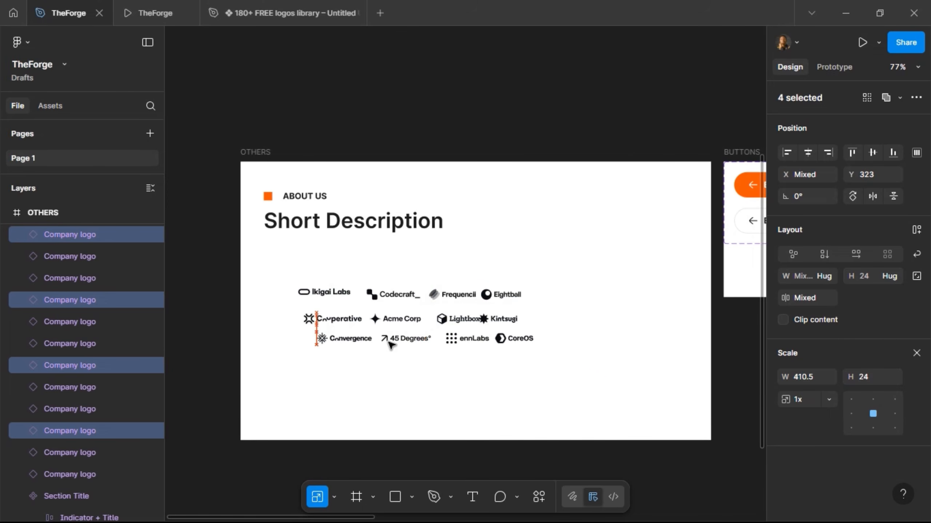
# Step: Align the vertical centers of the Ikigai Labs, Codecraft_, Frequencii and Eightball logos and move the row to about X 55, Y 223
pyautogui.scroll(3, 381, 349)
pyautogui.click(311, 271)
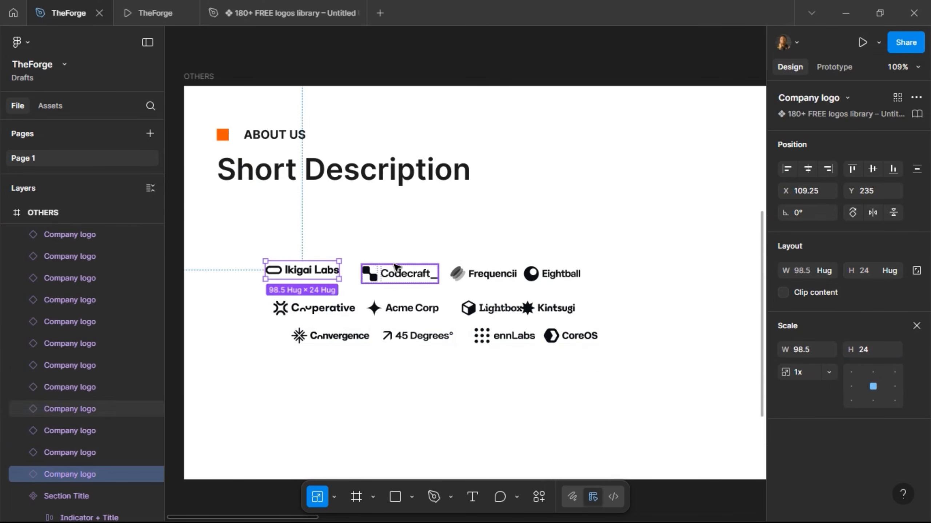
pyautogui.keyDown('shift'); pyautogui.click(396, 273); pyautogui.keyUp('shift')
pyautogui.keyDown('shift'); pyautogui.click(487, 273); pyautogui.keyUp('shift')
pyautogui.keyDown('shift'); pyautogui.click(563, 272); pyautogui.keyUp('shift')
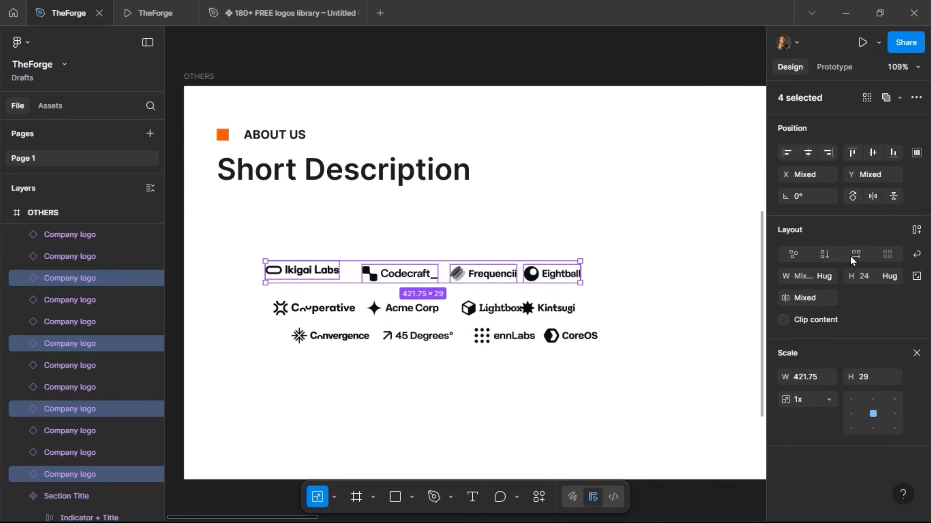
pyautogui.click(873, 153)
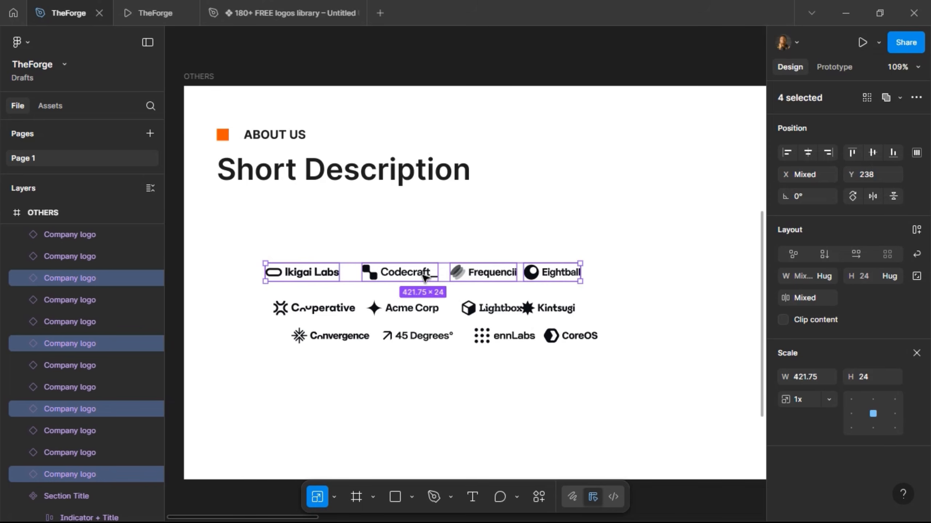
pyautogui.moveTo(424, 277); pyautogui.dragTo(383, 267)
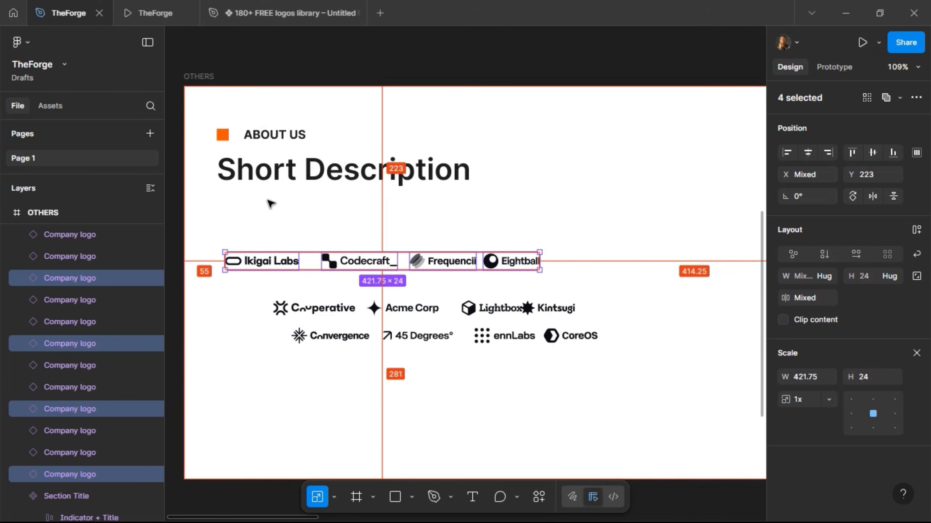
# Step: Move the Section Title component in the OTHERS frame to X 40, Y 50
pyautogui.click(249, 171)
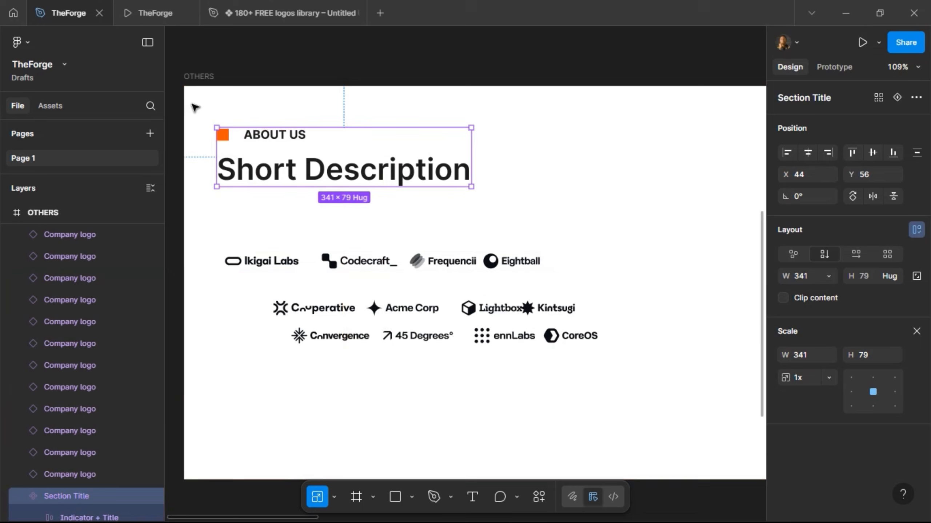
pyautogui.press('Left')
pyautogui.press('Left')
pyautogui.press('Left')
pyautogui.press('Left')
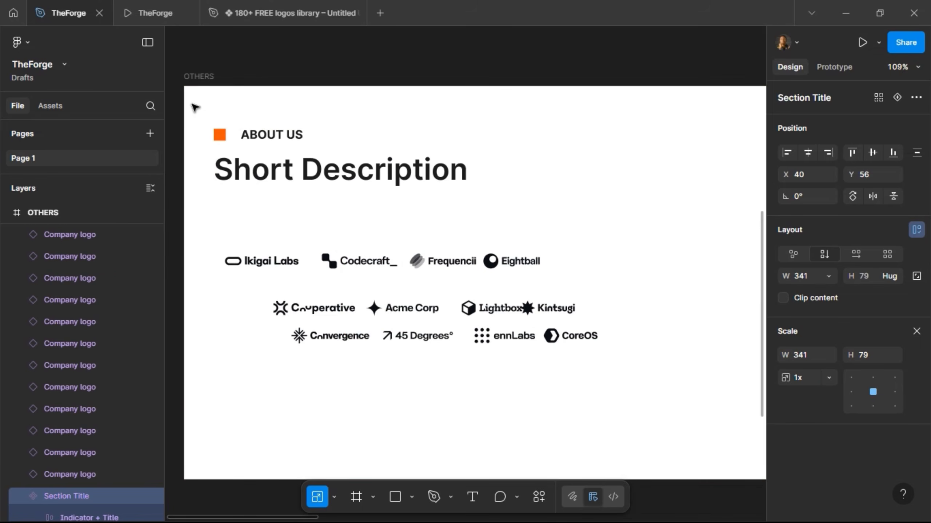
pyautogui.press('Up')
pyautogui.press('Up')
pyautogui.press('Up')
pyautogui.press('Up')
pyautogui.press('Up')
pyautogui.press('Up')
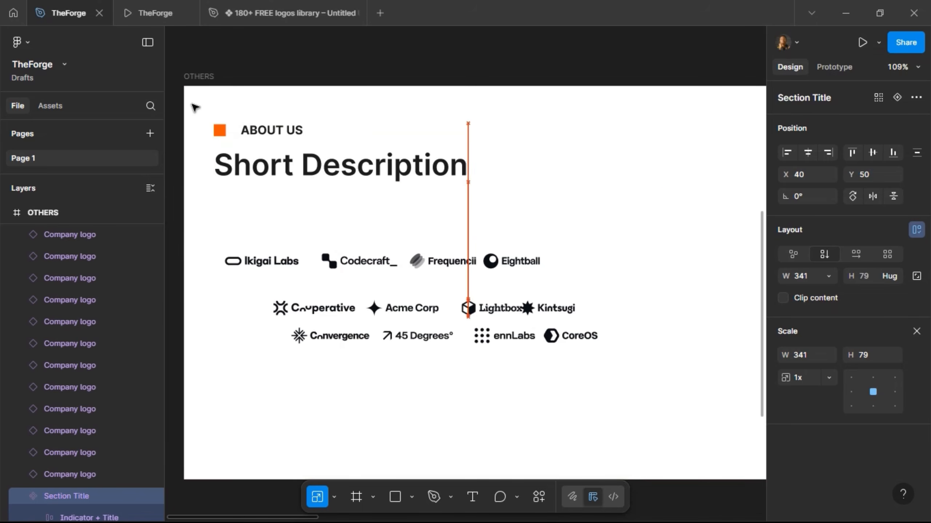
# Step: Move the Section Title to Y 40 and shift the Ikigai Labs, Codecraft_, Frequencii and Eightball row to X 40, Y 199
pyautogui.hotkey('shift', 'Up')
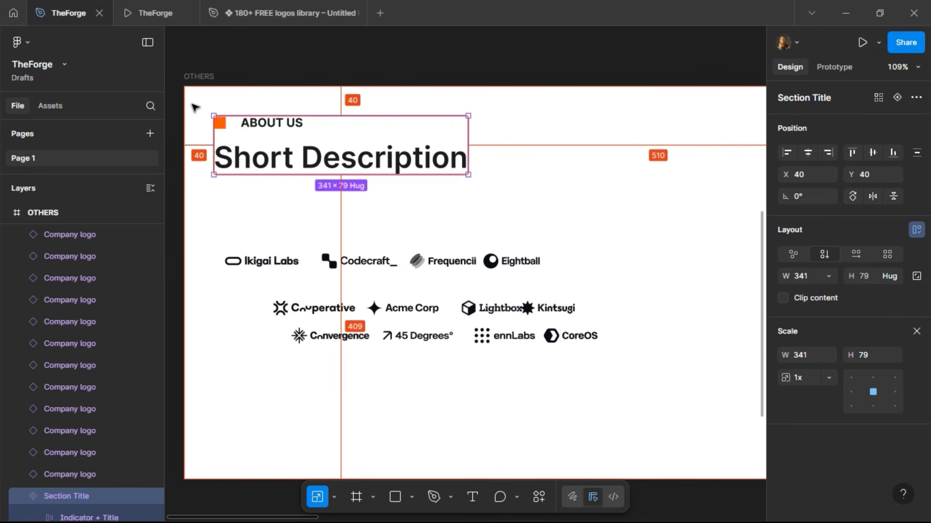
pyautogui.press('Escape')
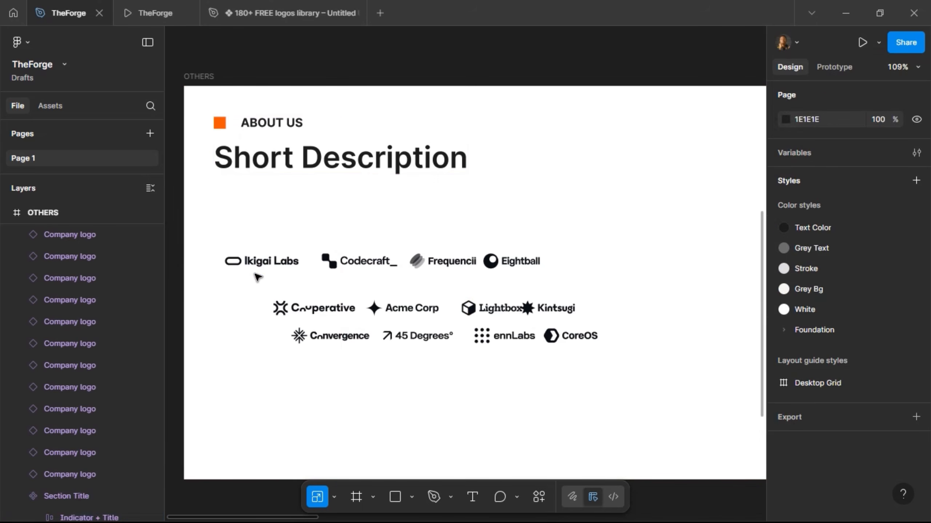
pyautogui.click(296, 265)
pyautogui.keyDown('shift'); pyautogui.click(353, 260); pyautogui.keyUp('shift')
pyautogui.keyDown('shift'); pyautogui.click(422, 264); pyautogui.keyUp('shift')
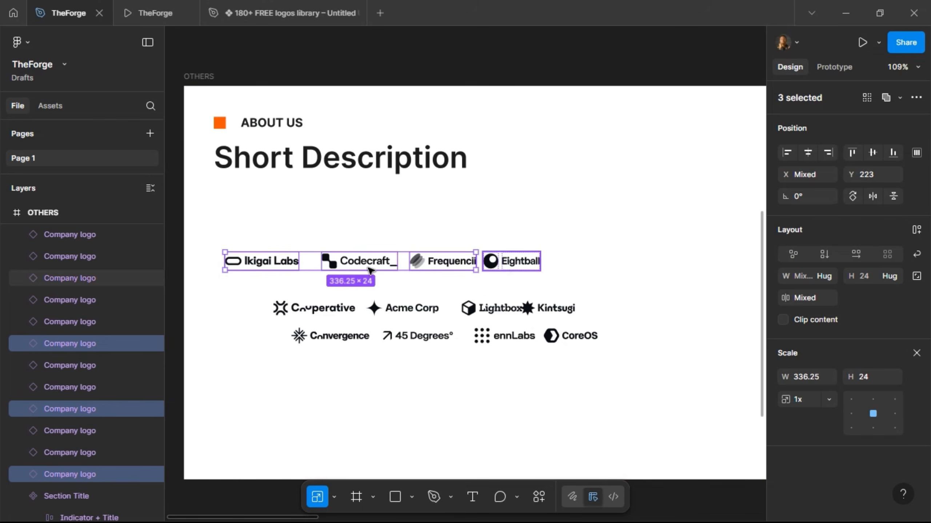
pyautogui.keyDown('shift'); pyautogui.click(521, 261); pyautogui.keyUp('shift')
pyautogui.moveTo(370, 271); pyautogui.dragTo(359, 231)
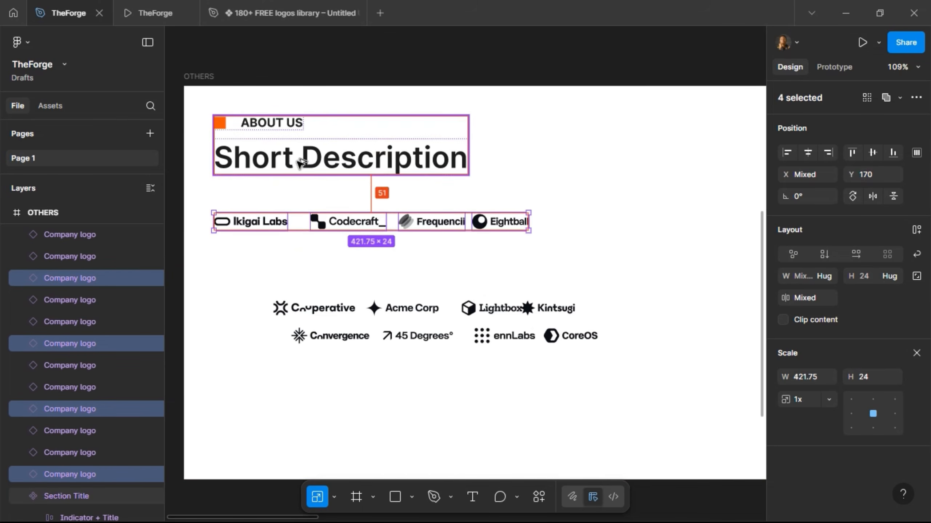
pyautogui.hotkey('shift', 'Down')
pyautogui.hotkey('shift', 'Down')
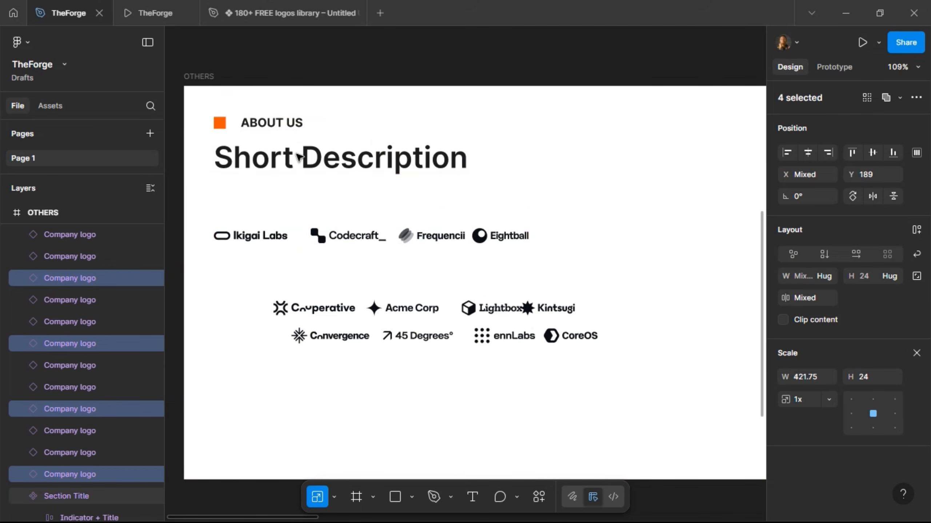
pyautogui.hotkey('shift', 'Down')
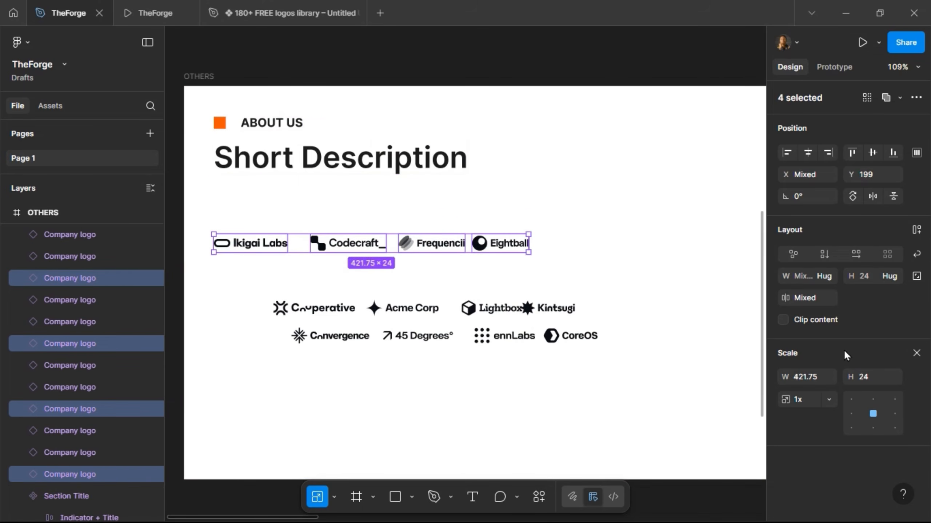
# Step: Set the horizontal spacing between the Ikigai Labs, Codecraft_, Frequencii and Eightball logos to 40
pyautogui.click(915, 353)
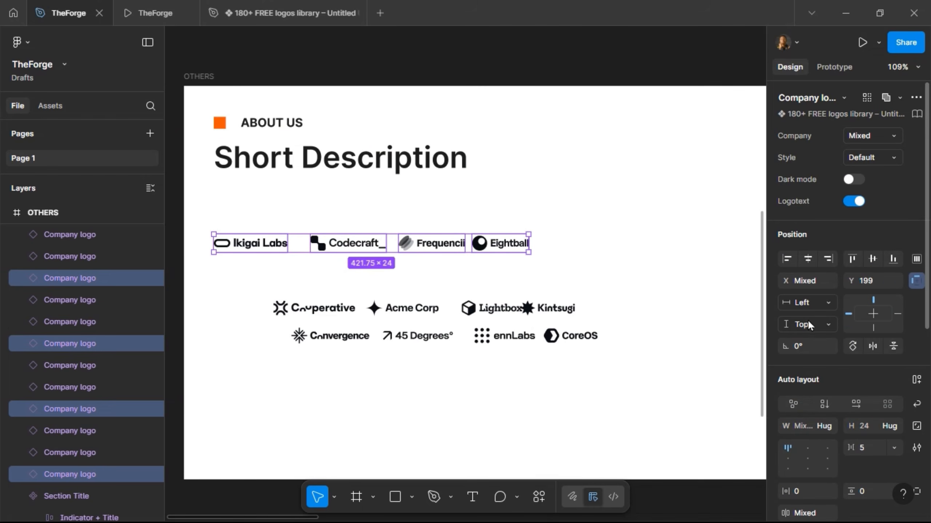
pyautogui.scroll(-4, 807, 326)
pyautogui.click(810, 376)
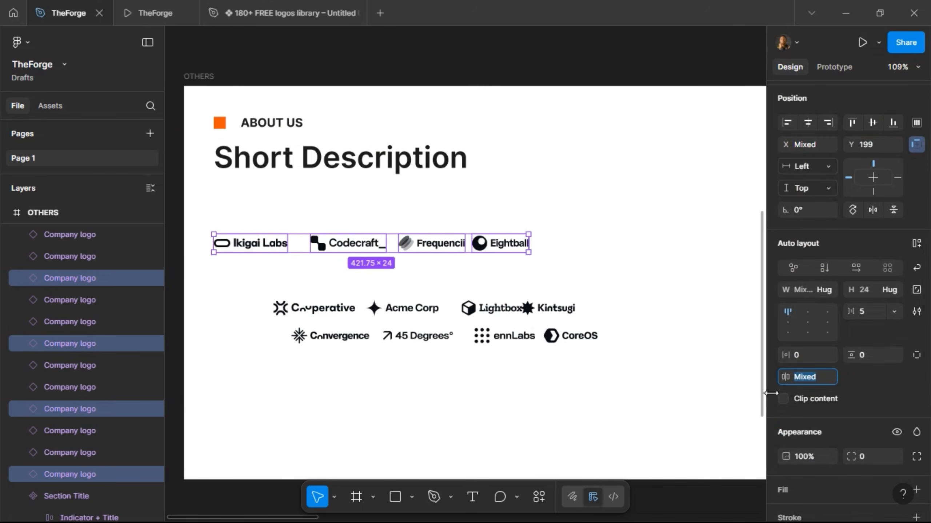
pyautogui.write('40')
pyautogui.press('Return')
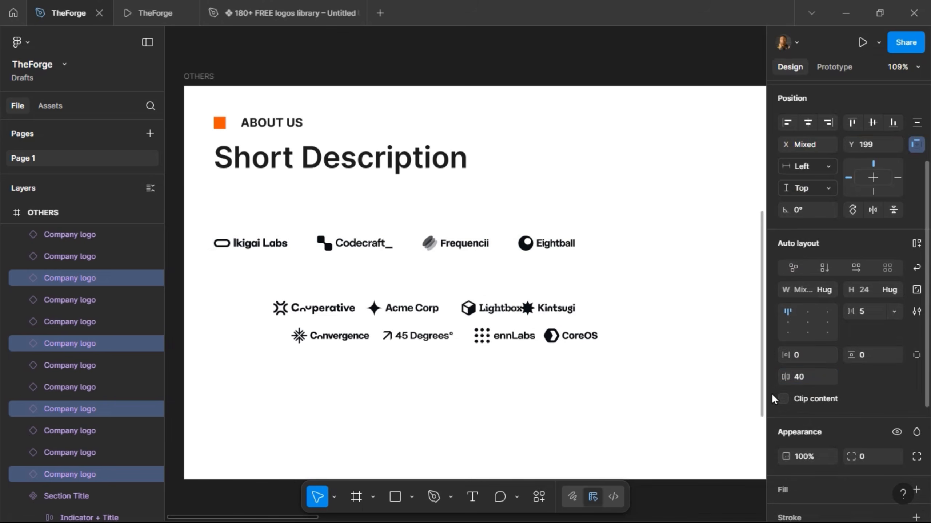
# Step: Move the Cooperative and Acme Corp logos to the end of the first logo row, after Eightball, at about Y 201
pyautogui.click(318, 311)
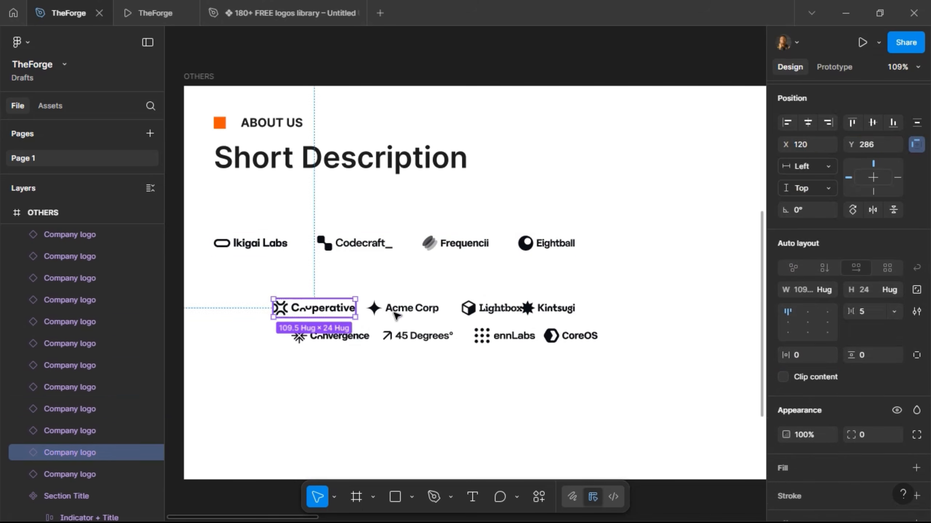
pyautogui.keyDown('shift'); pyautogui.click(404, 309); pyautogui.keyUp('shift')
pyautogui.moveTo(388, 313); pyautogui.dragTo(684, 258)
pyautogui.hscroll(3, 657, 274)
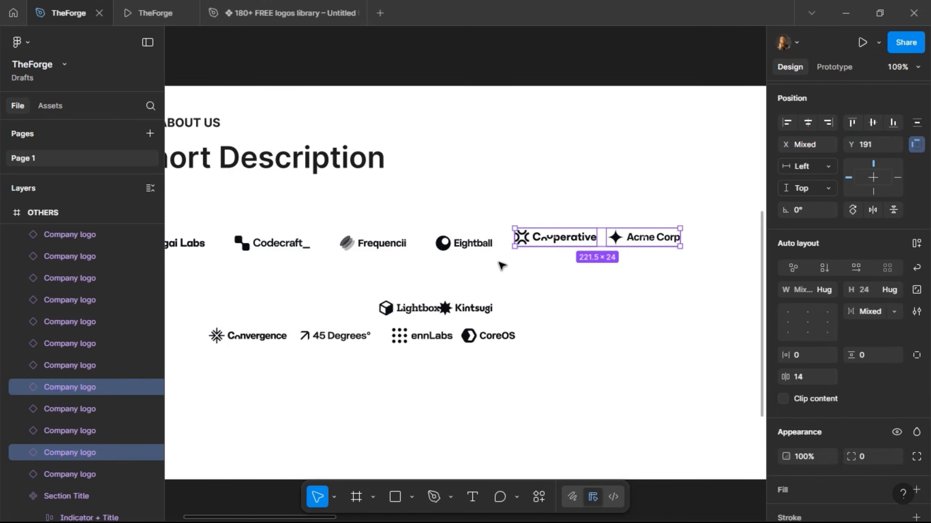
pyautogui.hotkey('shift', 'Right')
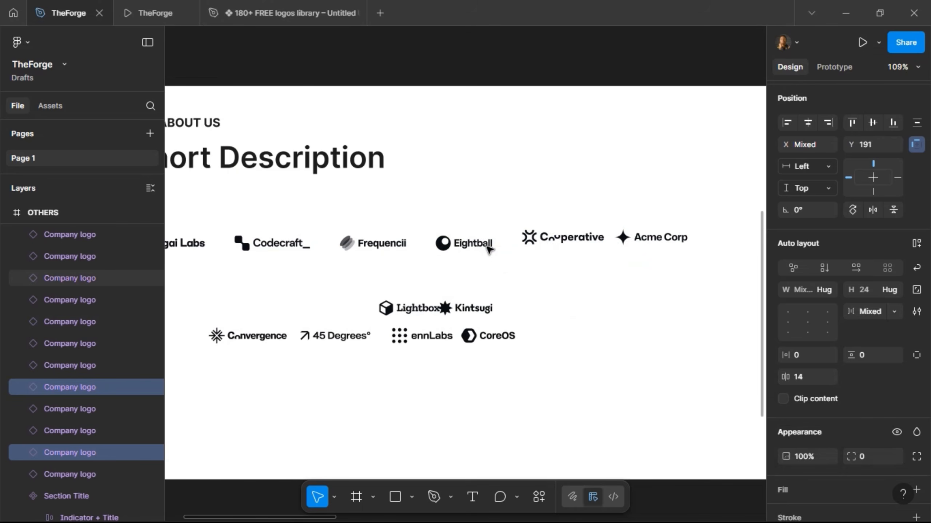
pyautogui.hotkey('shift', 'Down')
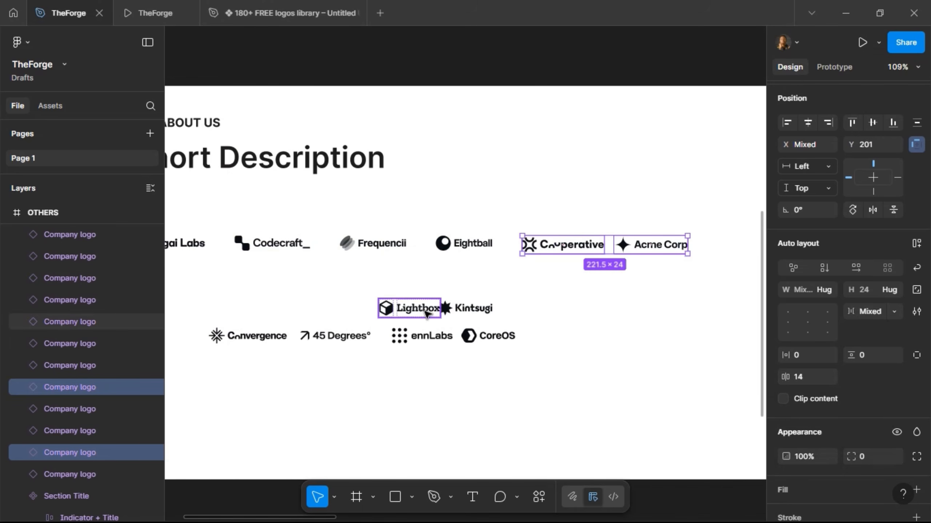
pyautogui.moveTo(422, 311); pyautogui.dragTo(485, 273)
# Step: Space the six first-row logos from Ikigai Labs to Acme Corp 40 apart and align their vertical centers
pyautogui.hscroll(-2, 630, 253)
pyautogui.click(614, 257)
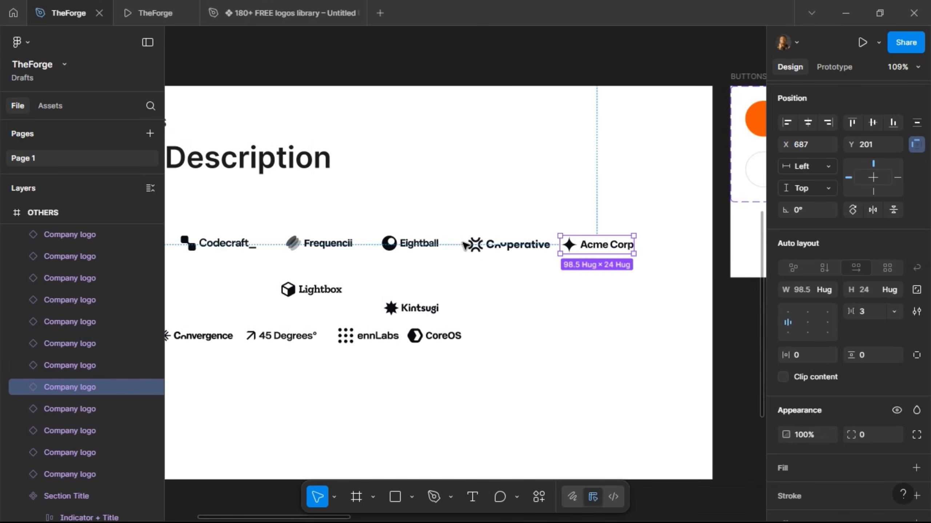
pyautogui.keyDown('shift'); pyautogui.click(476, 246); pyautogui.keyUp('shift')
pyautogui.keyDown('shift'); pyautogui.click(407, 246); pyautogui.keyUp('shift')
pyautogui.keyDown('shift'); pyautogui.click(304, 248); pyautogui.keyUp('shift')
pyautogui.keyDown('shift'); pyautogui.click(216, 249); pyautogui.keyUp('shift')
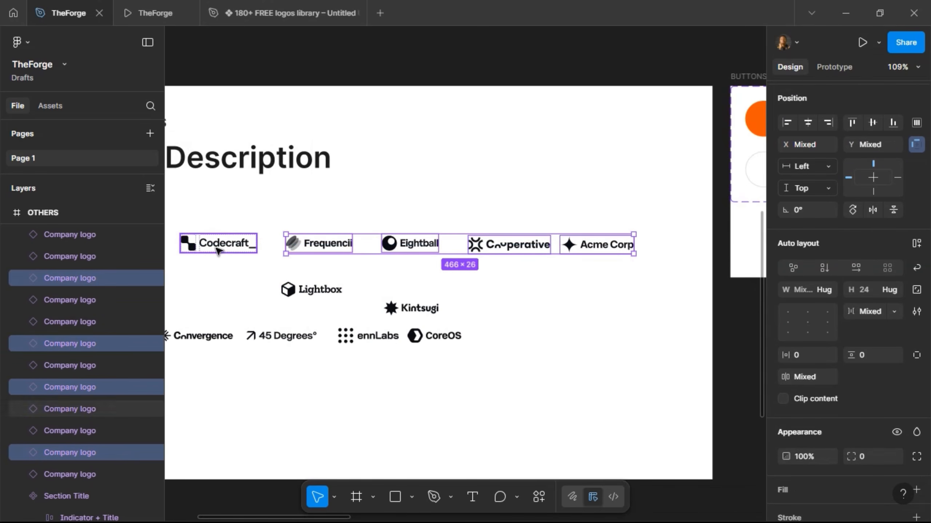
pyautogui.hscroll(-3, 315, 274)
pyautogui.keyDown('shift'); pyautogui.click(272, 249); pyautogui.keyUp('shift')
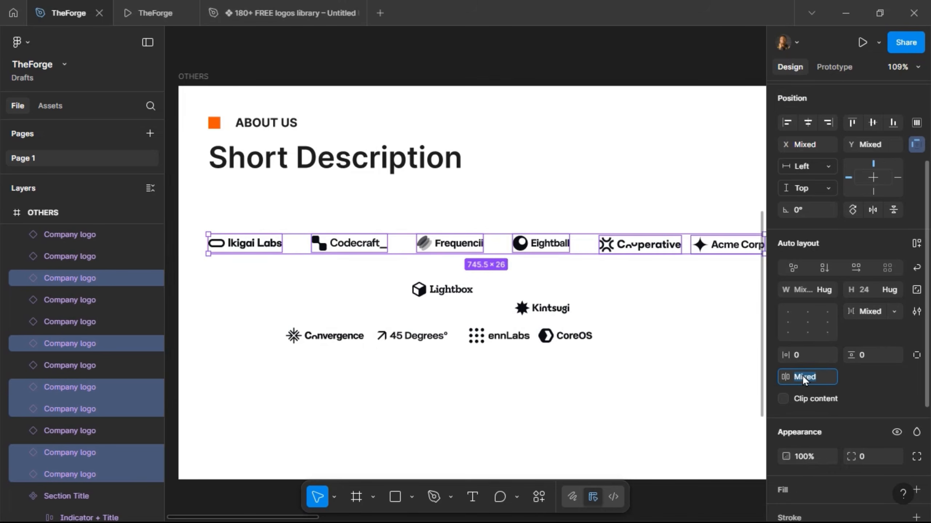
pyautogui.click(802, 376)
pyautogui.write('40')
pyautogui.press('Return')
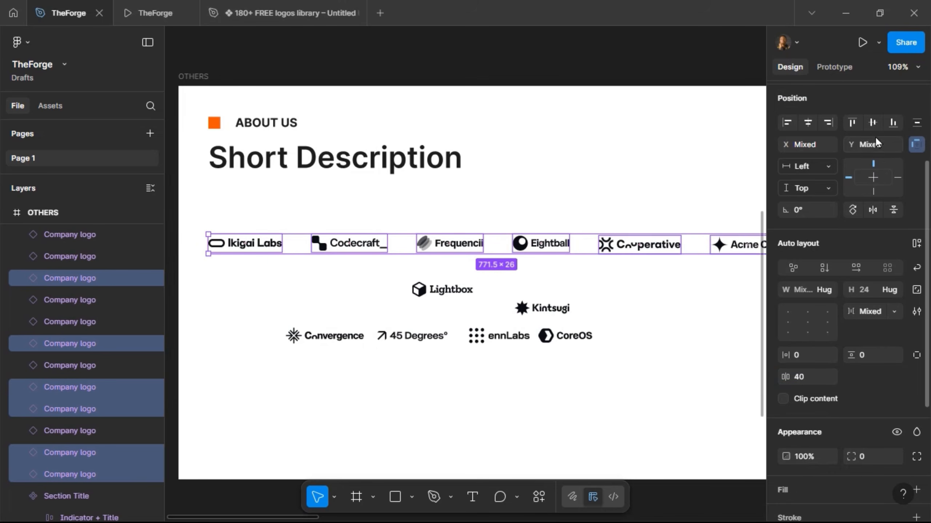
pyautogui.click(872, 123)
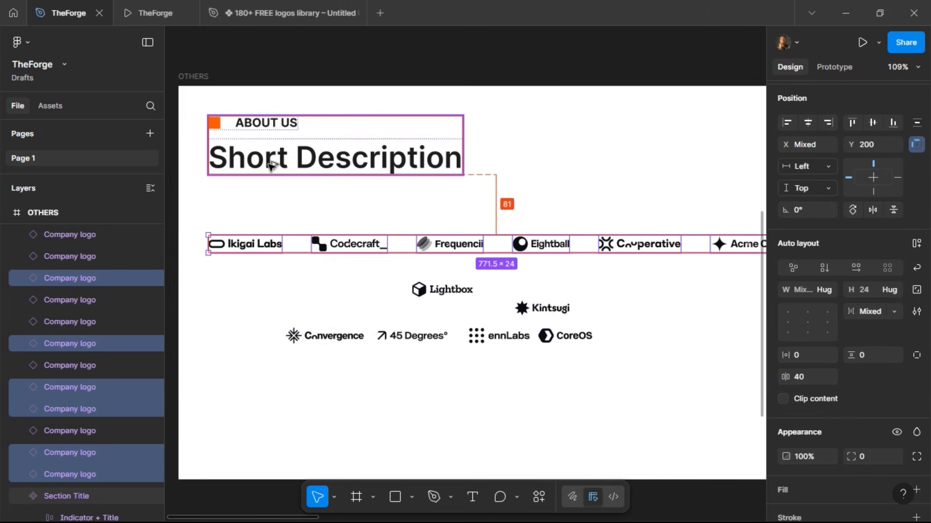
# Step: Arrange the Lightbox, Convergence, 45 Degrees, Kintsugi, ennLabs and CoreOS logos in a second row just below the first, starting at X 40
pyautogui.click(441, 291)
pyautogui.moveTo(391, 283); pyautogui.dragTo(239, 278)
pyautogui.moveTo(337, 344); pyautogui.dragTo(339, 284)
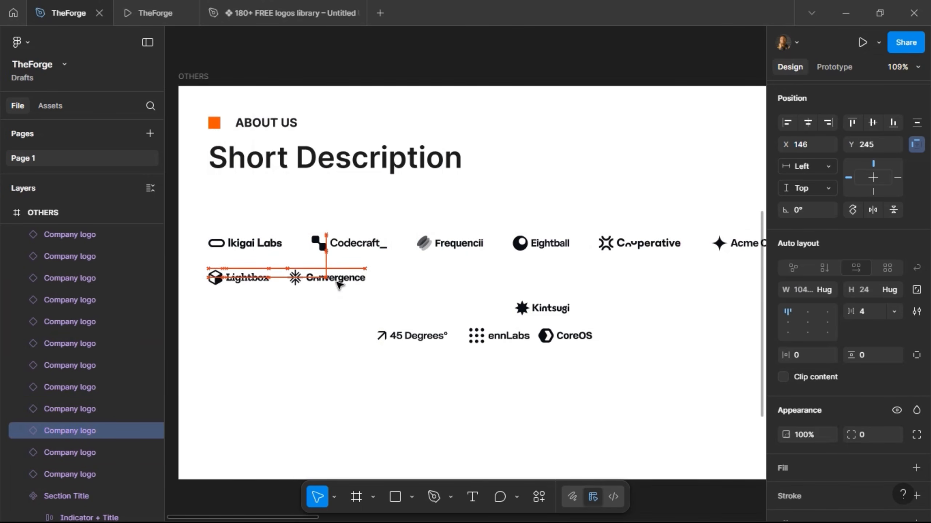
pyautogui.moveTo(412, 337); pyautogui.dragTo(423, 284)
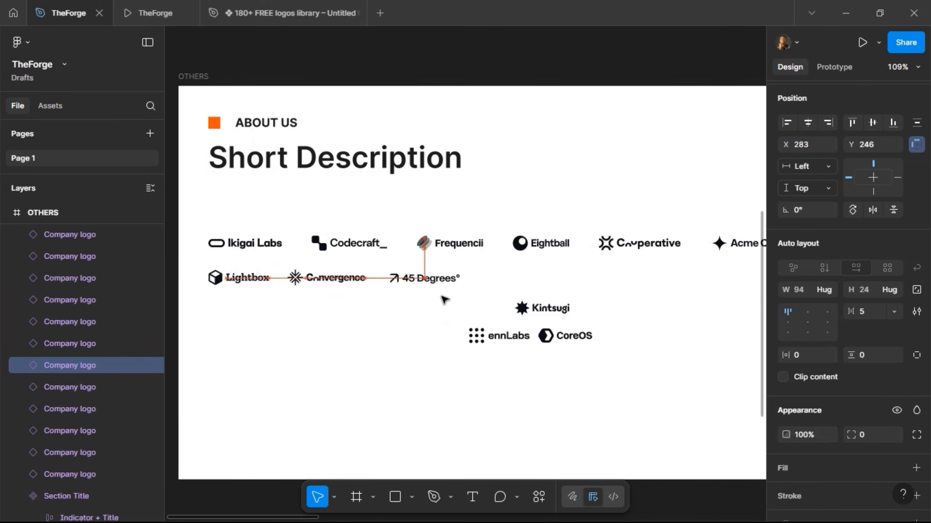
pyautogui.moveTo(542, 311); pyautogui.dragTo(518, 277)
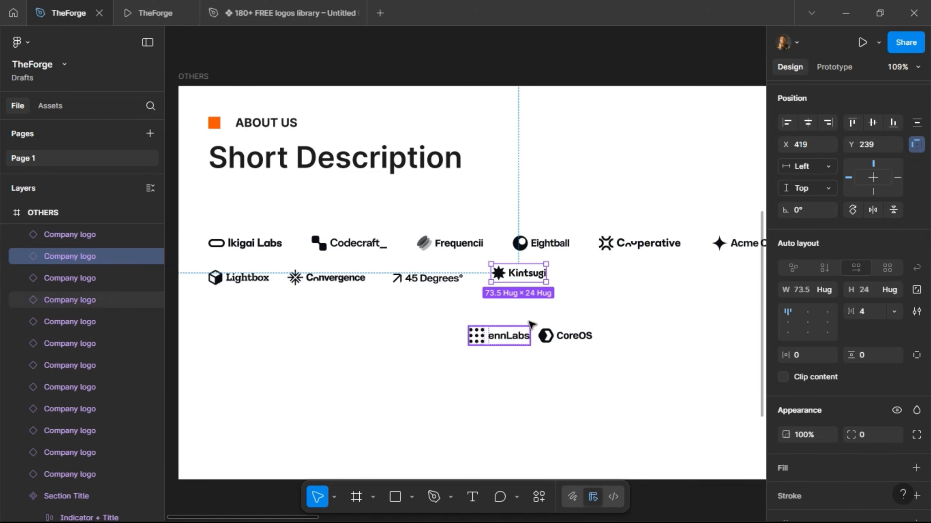
pyautogui.moveTo(519, 334); pyautogui.dragTo(608, 280)
pyautogui.moveTo(586, 336); pyautogui.dragTo(685, 277)
# Step: Align the vertical centers of the six second-row logos and set their horizontal spacing to 40
pyautogui.keyDown('shift'); pyautogui.click(593, 276); pyautogui.keyUp('shift')
pyautogui.keyDown('shift'); pyautogui.click(521, 278); pyautogui.keyUp('shift')
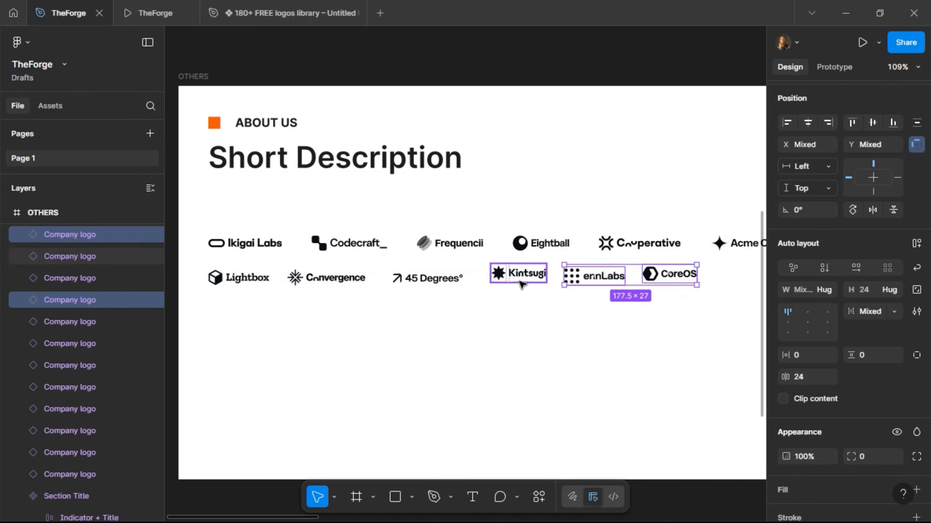
pyautogui.keyDown('shift'); pyautogui.click(439, 282); pyautogui.keyUp('shift')
pyautogui.keyDown('shift'); pyautogui.click(241, 277); pyautogui.keyUp('shift')
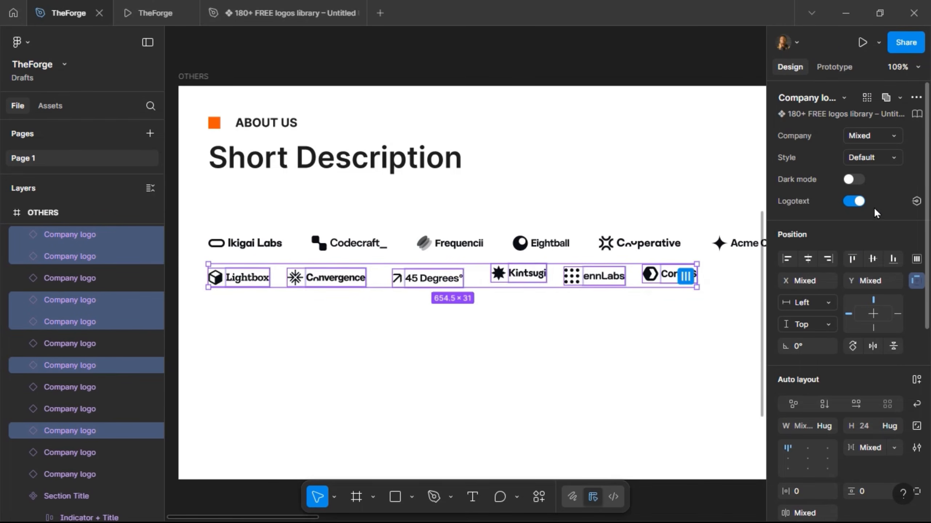
pyautogui.click(872, 260)
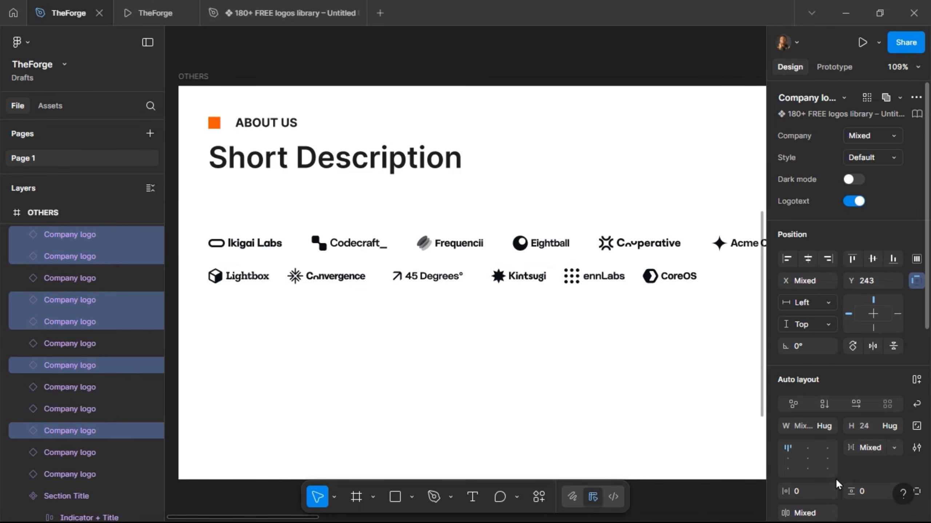
pyautogui.scroll(-4, 835, 479)
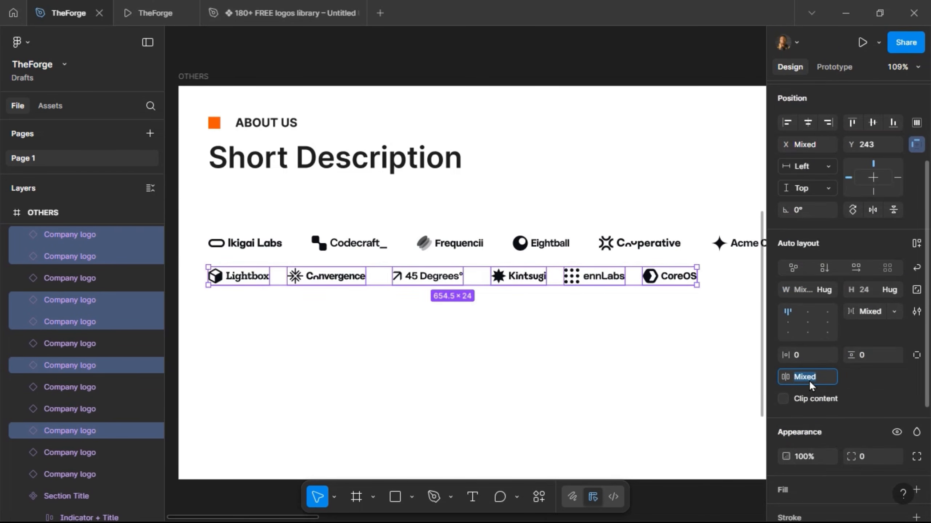
pyautogui.write('40')
pyautogui.press('Return')
pyautogui.press('alt')
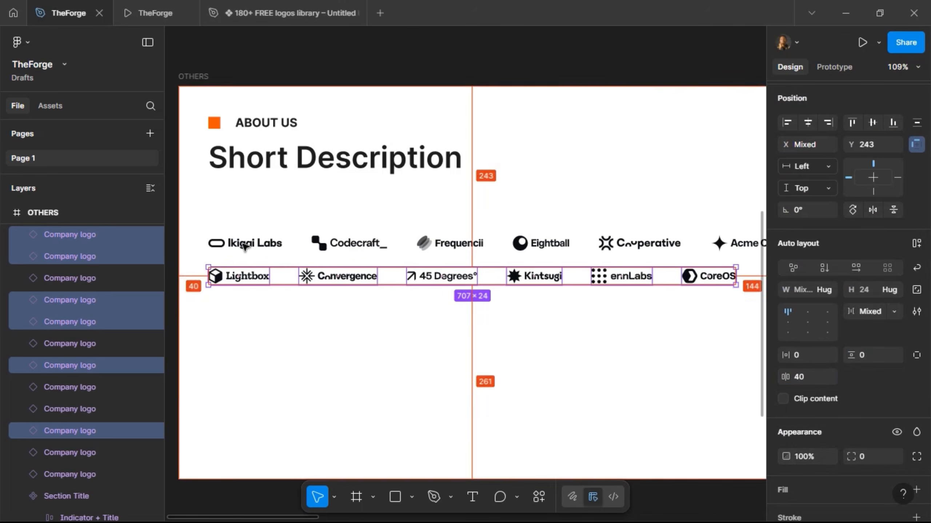
pyautogui.press('alt')
# Step: Shorten the OTHERS frame from its lower edge so it ends just below the second logo row
pyautogui.scroll(-5, 271, 244)
pyautogui.click(306, 144)
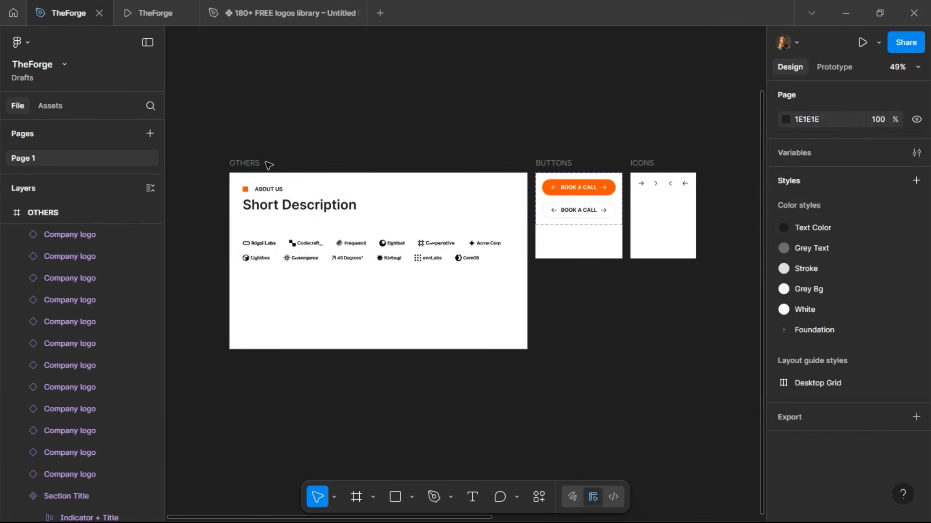
pyautogui.click(262, 238)
pyautogui.moveTo(293, 347); pyautogui.dragTo(294, 275)
pyautogui.click(324, 319)
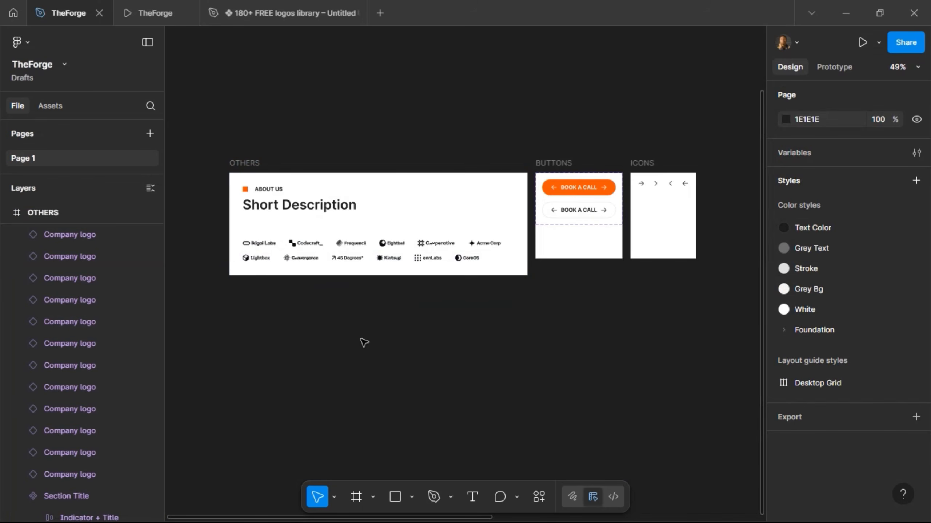
# Step: Copy the ABOUT US section title on the homepage into the TRUSTED BY frame at X 120, Y 60
pyautogui.hscroll(12, 364, 343)
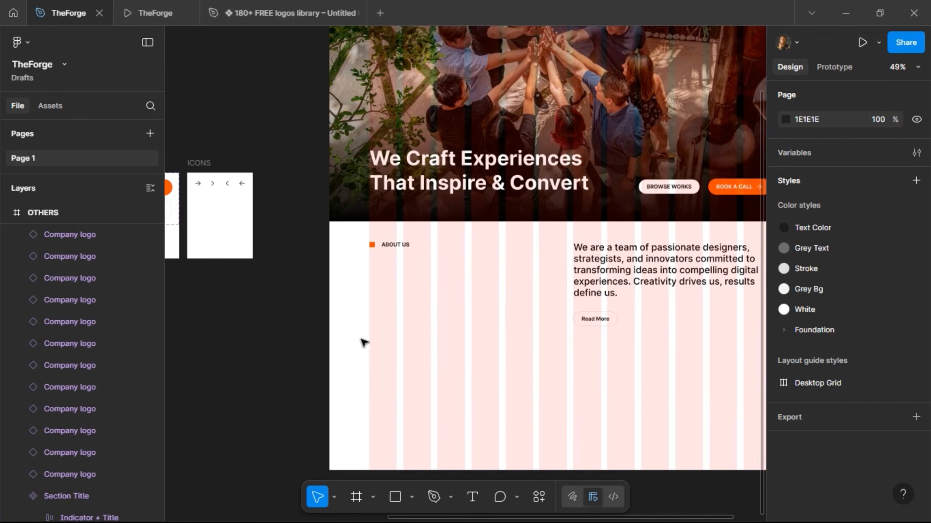
pyautogui.doubleClick(371, 249)
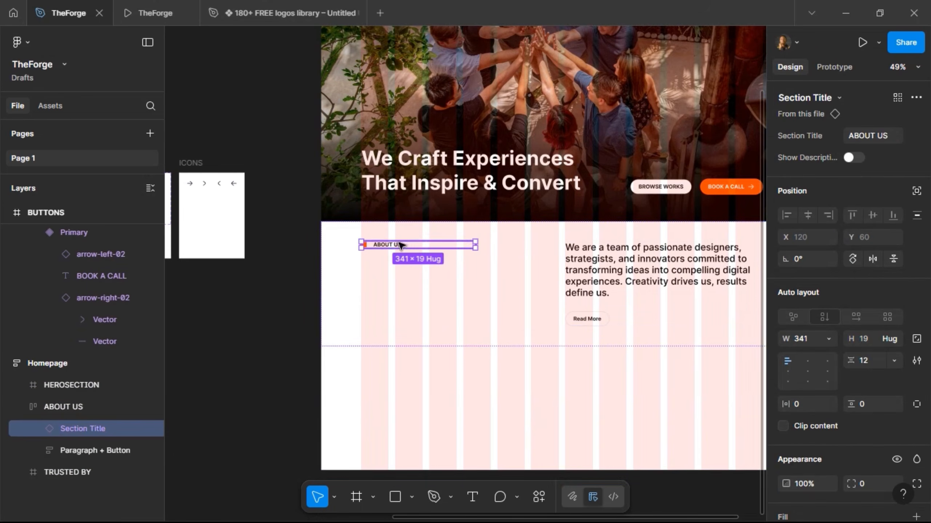
pyautogui.click(388, 370)
pyautogui.hotkey('ctrl', 'v')
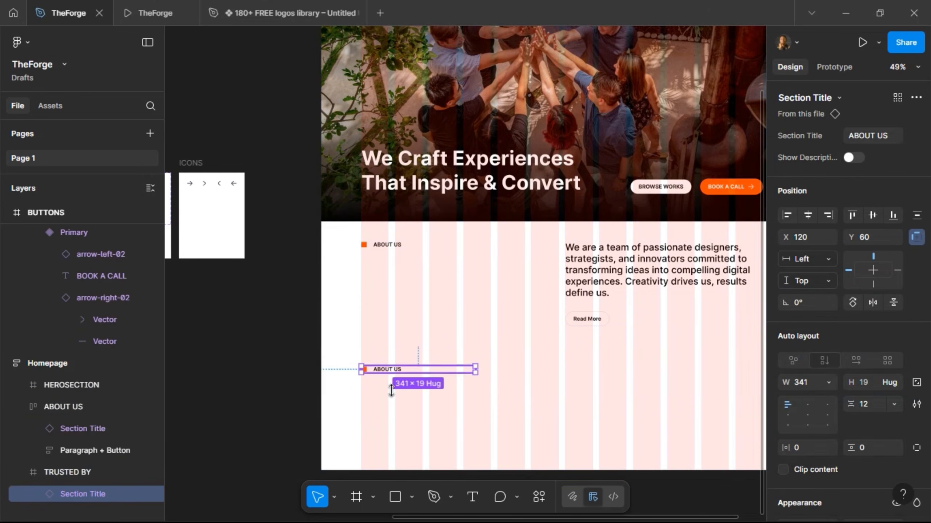
# Step: Change the text of the copied section title to TRUSTED BY
pyautogui.doubleClick(394, 370)
pyautogui.doubleClick(393, 369)
pyautogui.doubleClick(393, 368)
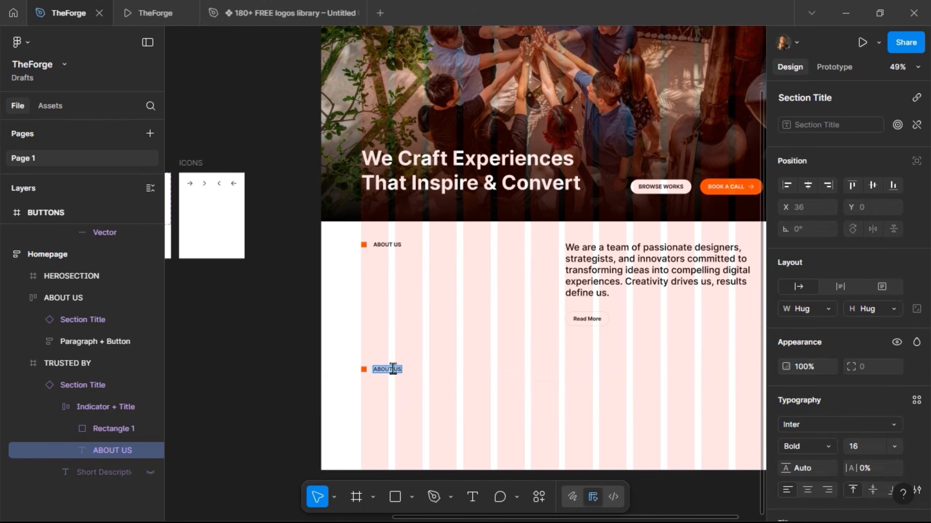
pyautogui.write('TRUSTED BY')
pyautogui.click(459, 370)
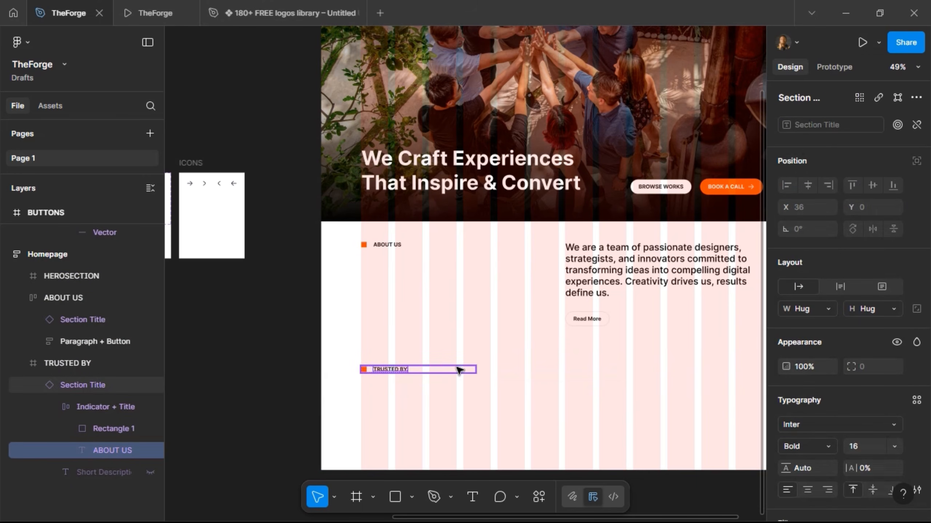
pyautogui.click(459, 371)
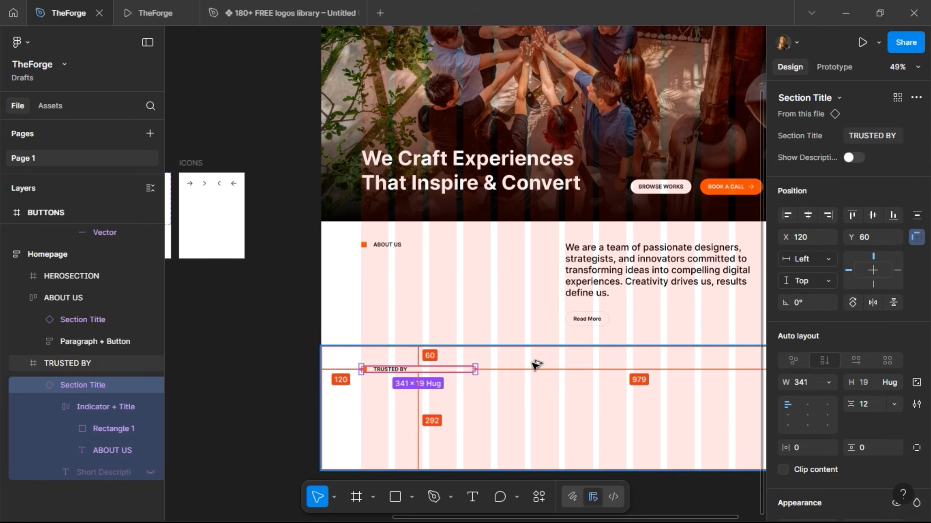
# Step: Draw a frame about 181 × 78 below the section title in the TRUSTED BY frame, at X 120, Y 108
pyautogui.click(458, 422)
pyautogui.scroll(-2, 436, 437)
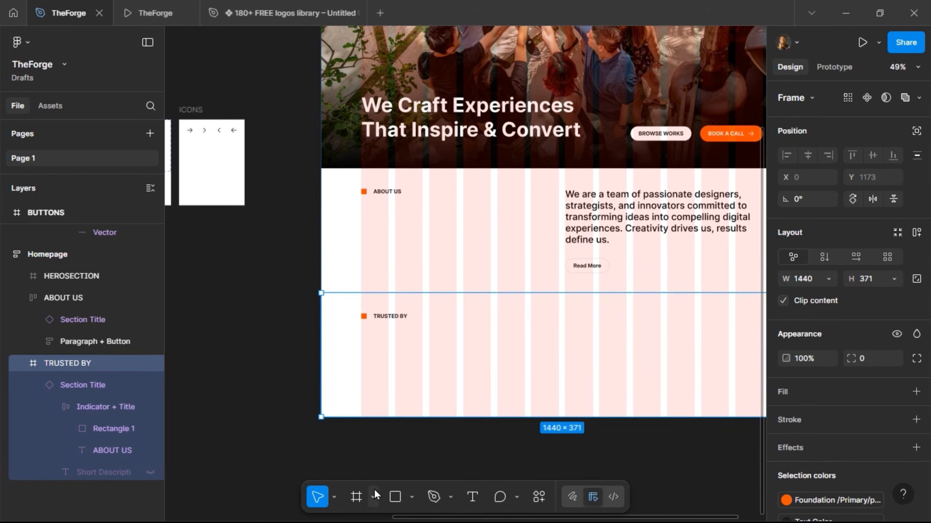
pyautogui.click(360, 496)
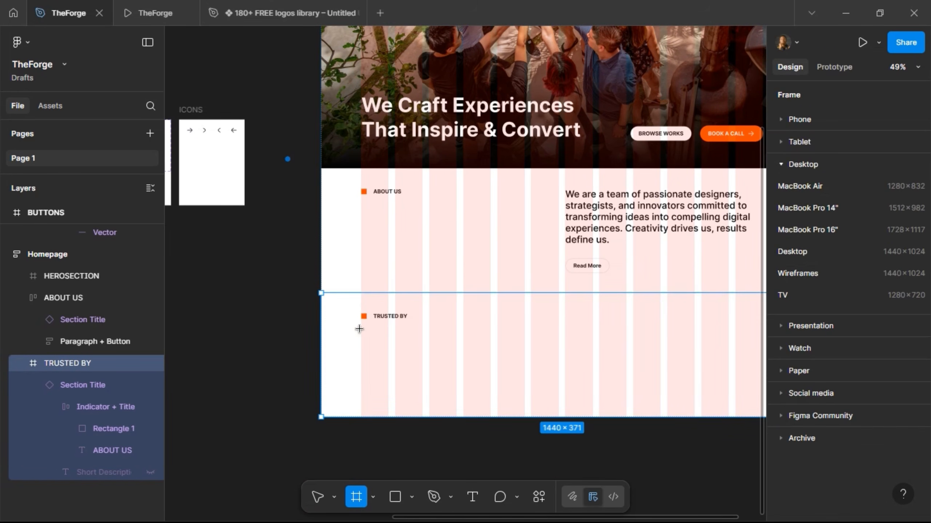
pyautogui.moveTo(361, 330); pyautogui.dragTo(421, 356)
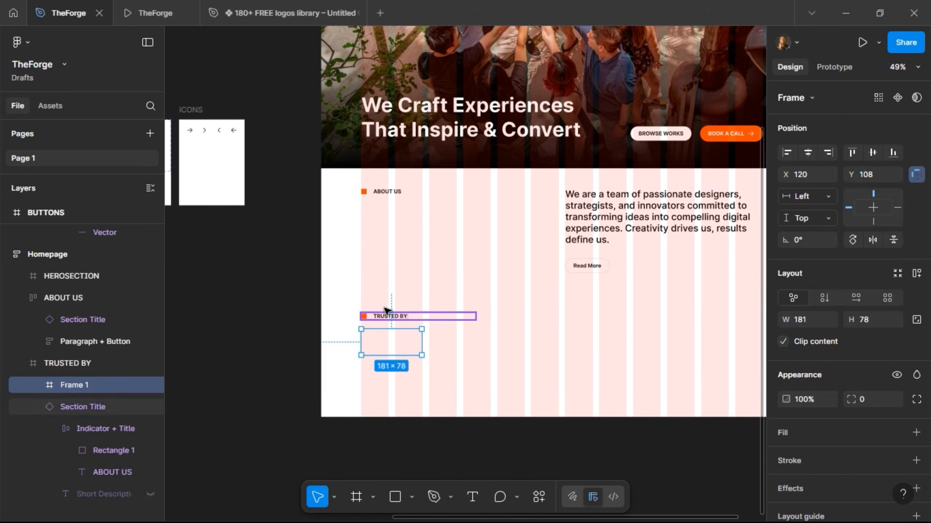
# Step: Copy the Acme Corp company logo from the OTHERS frame
pyautogui.hscroll(-5, 381, 332)
pyautogui.hscroll(-4, 306, 286)
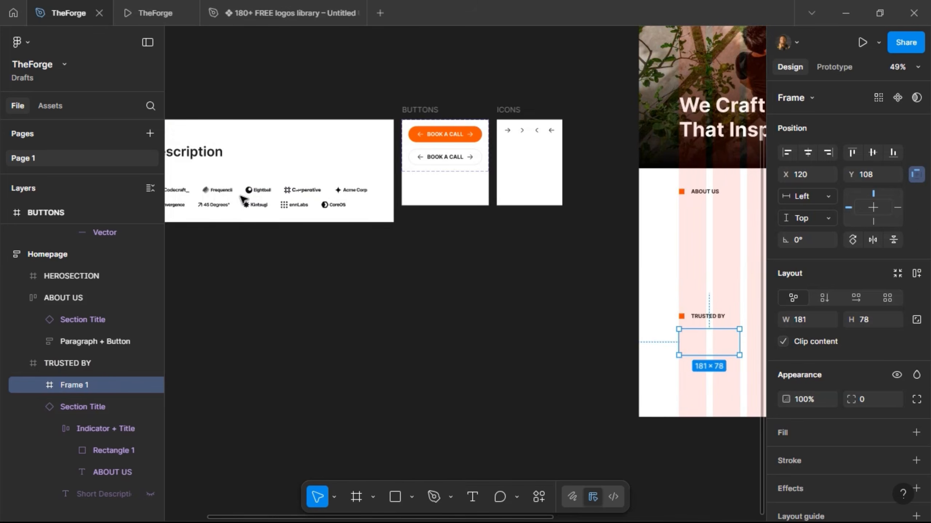
pyautogui.click(345, 188)
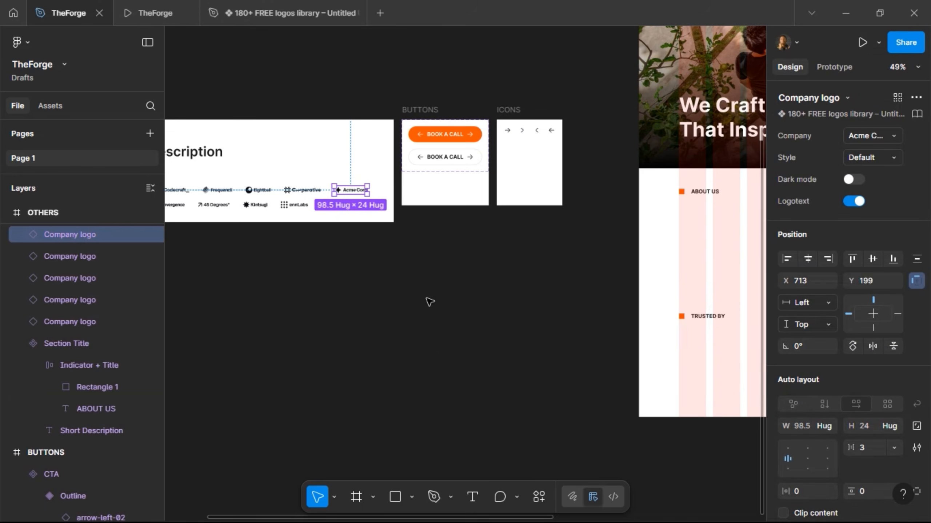
pyautogui.hscroll(6, 453, 359)
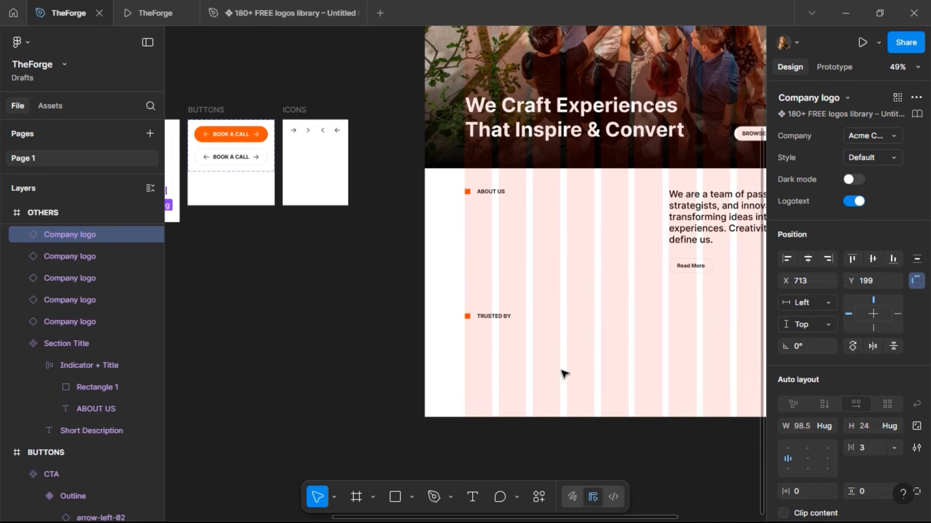
# Step: Fill the new frame under the TRUSTED BY title with the Grey Bg color style and check it in the prototype preview
pyautogui.click(496, 354)
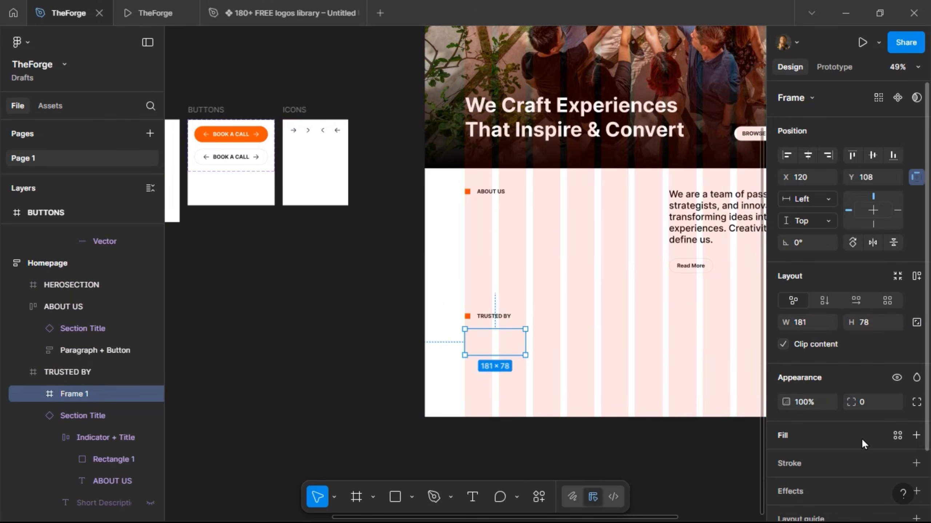
pyautogui.click(898, 436)
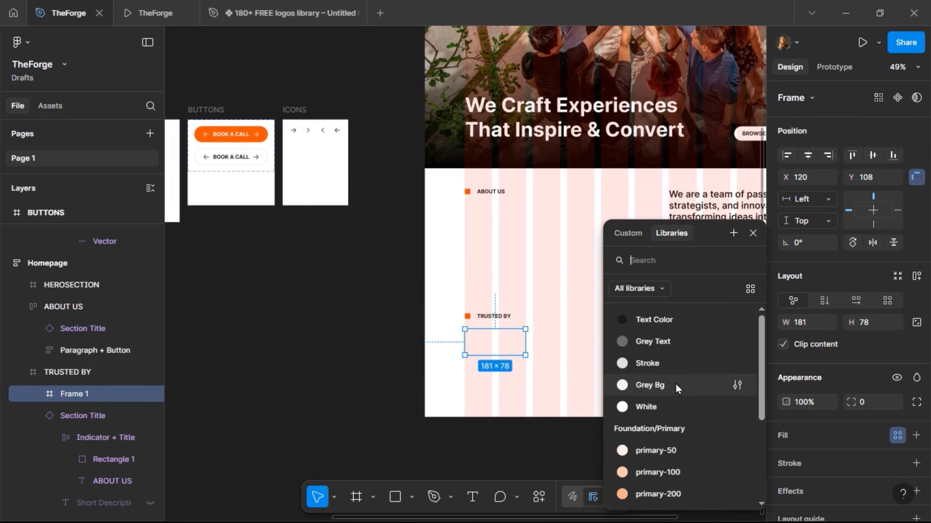
pyautogui.click(656, 385)
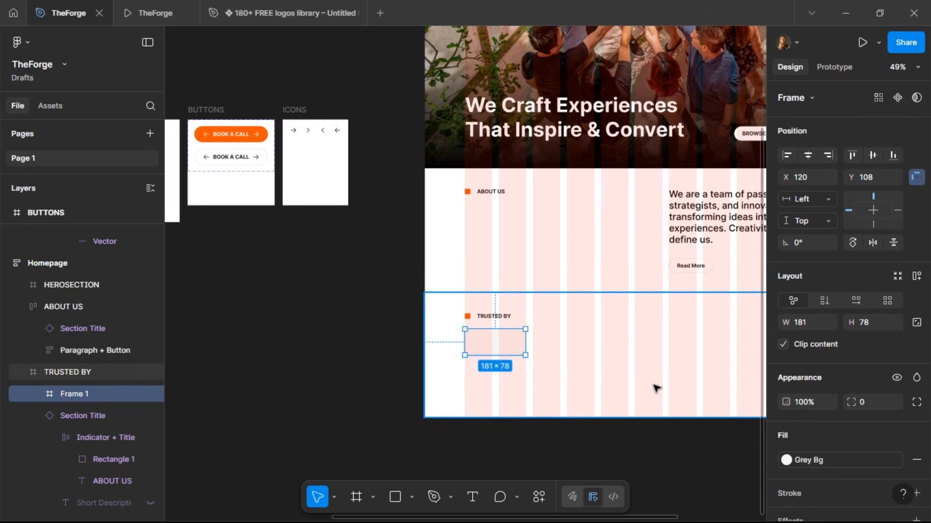
pyautogui.click(147, 4)
pyautogui.scroll(-2, 220, 205)
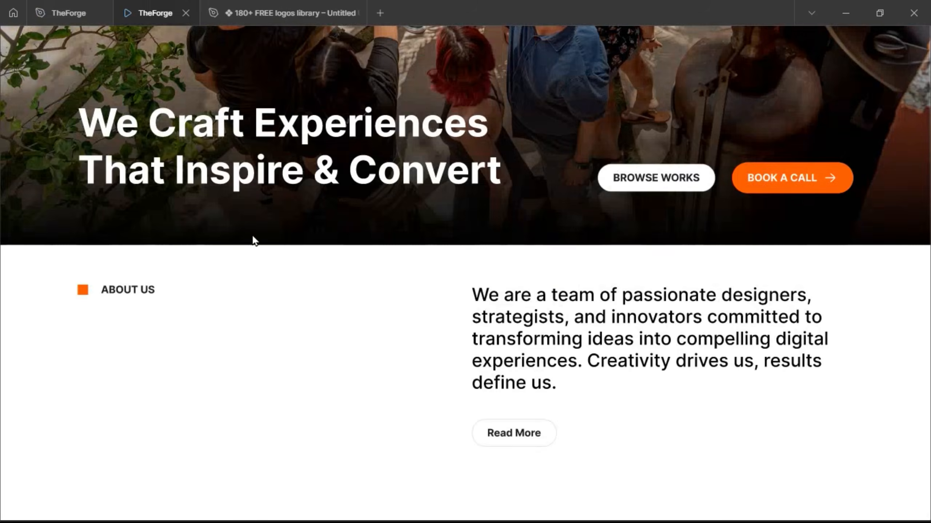
pyautogui.scroll(-5, 252, 236)
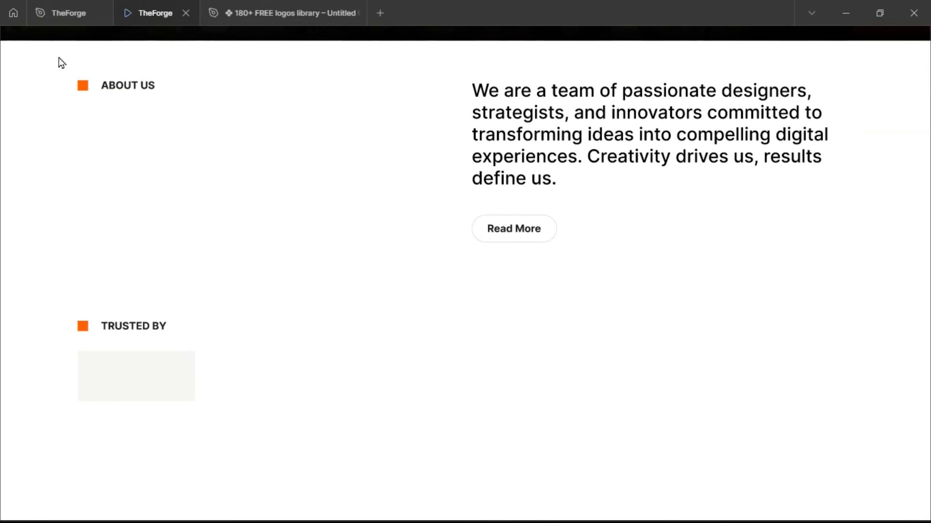
pyautogui.click(69, 12)
pyautogui.scroll(2, 591, 359)
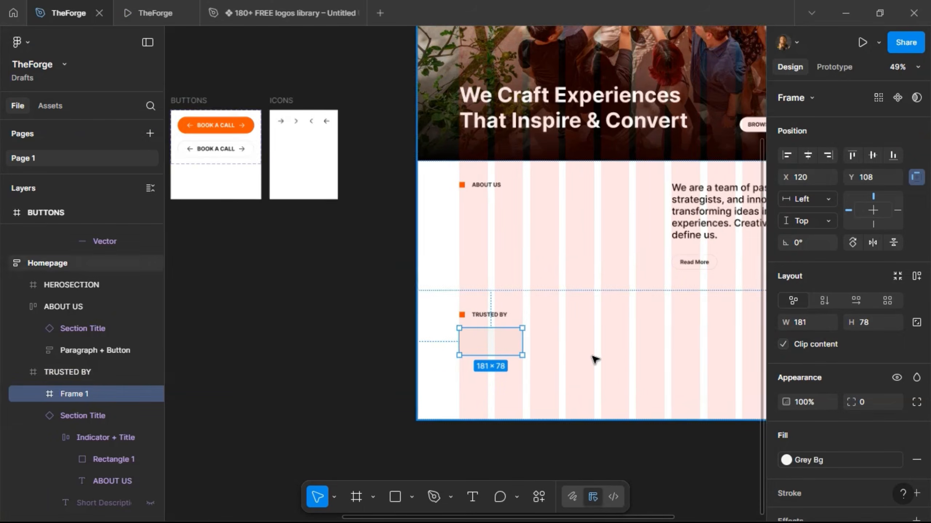
# Step: Set the grey frame's corner radius to 8 and check the rounding in the prototype preview
pyautogui.hscroll(4, 592, 358)
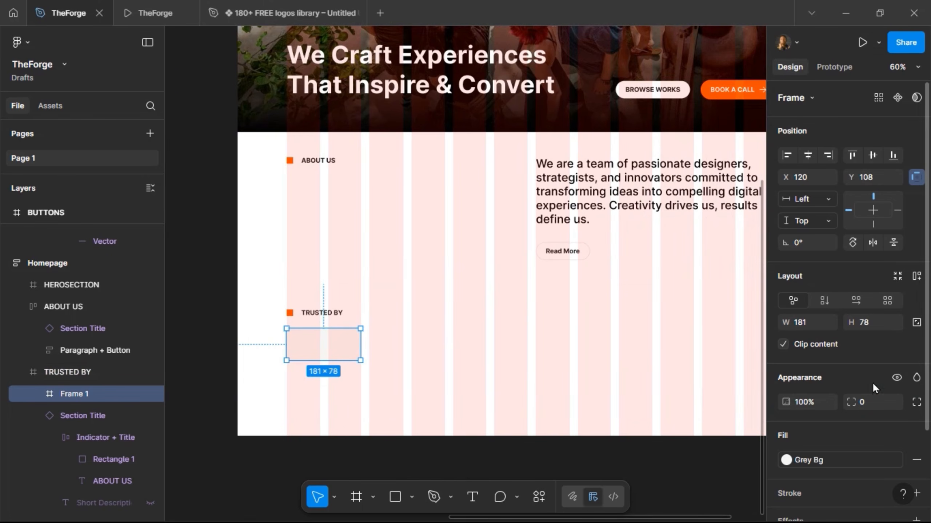
pyautogui.write('8')
pyautogui.press('Return')
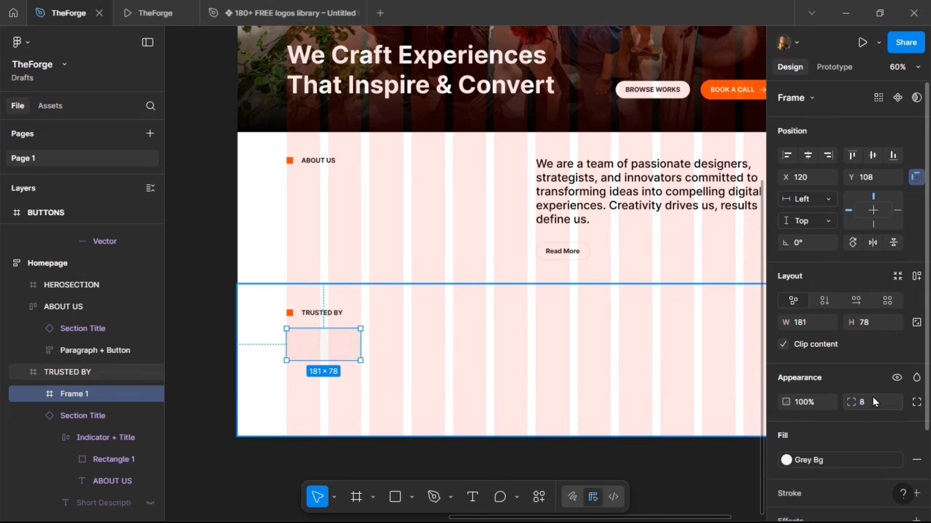
pyautogui.click(146, 5)
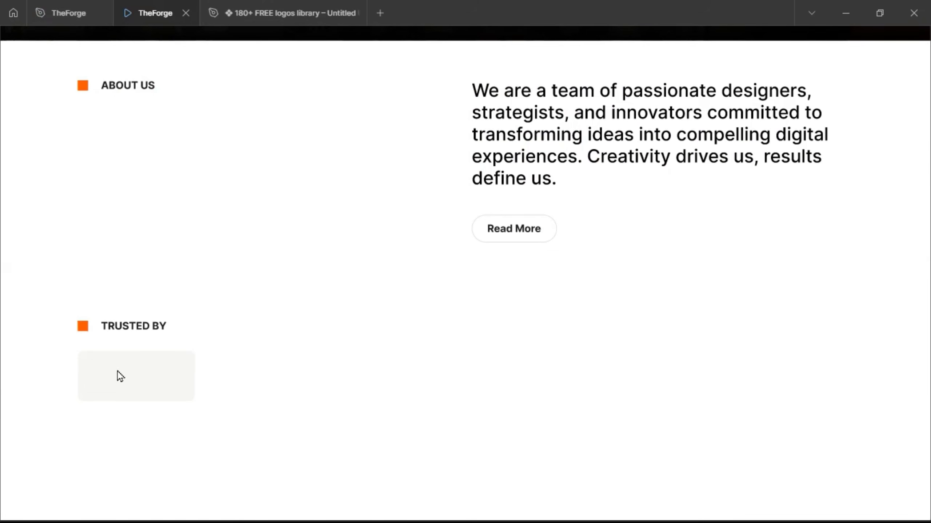
pyautogui.click(58, 13)
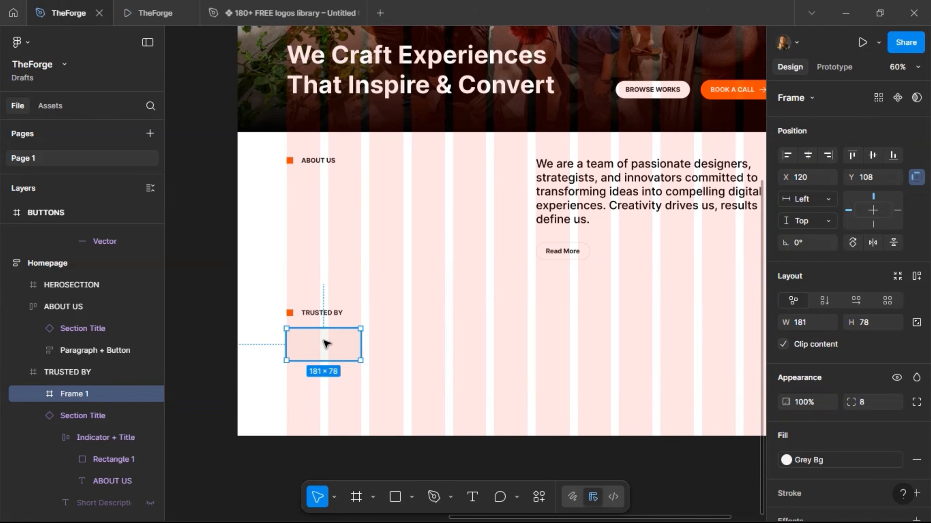
# Step: Rename the grey frame LOGO and paste the Acme Corp logo into it with horizontal and vertical center constraints
pyautogui.doubleClick(72, 395)
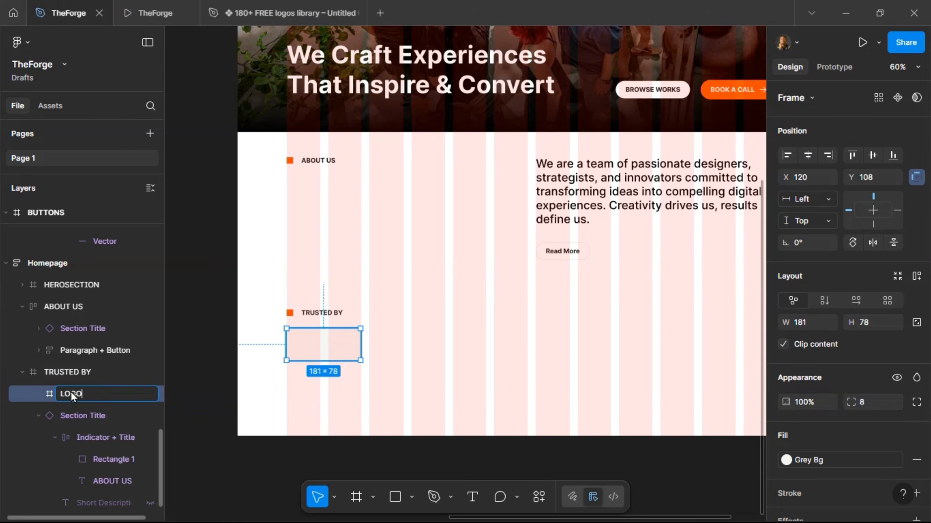
pyautogui.press('Return')
pyautogui.hotkey('ctrl', 'v')
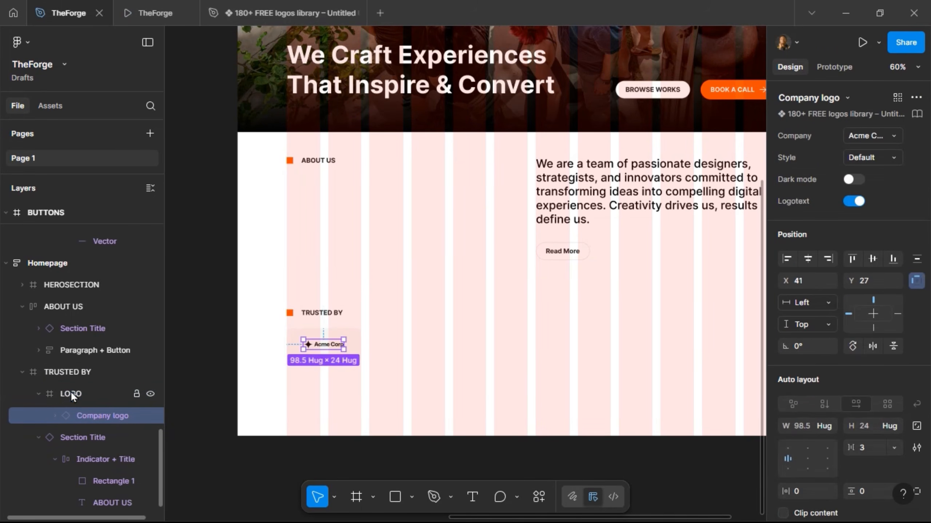
pyautogui.click(811, 261)
pyautogui.click(871, 259)
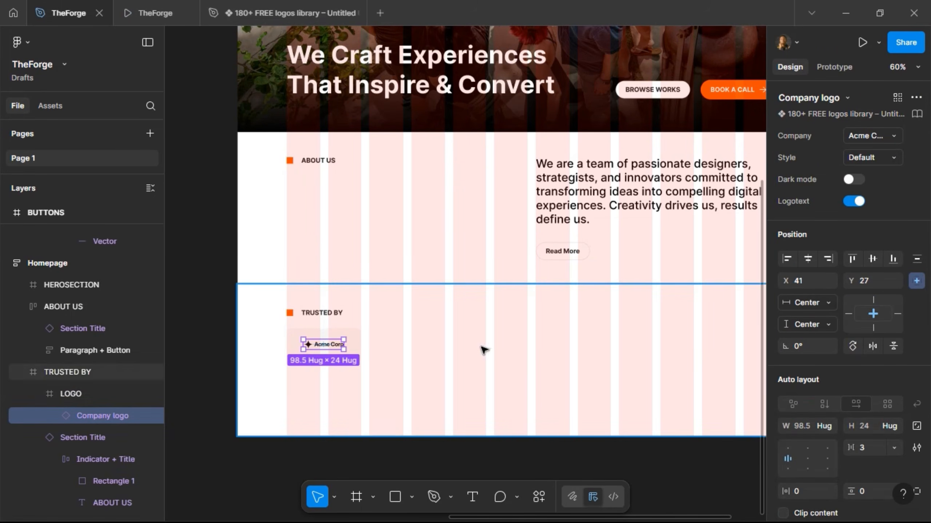
# Step: Add auto layout to the LOGO frame with a vertical padding of 16 and check it in the prototype preview
pyautogui.click(358, 356)
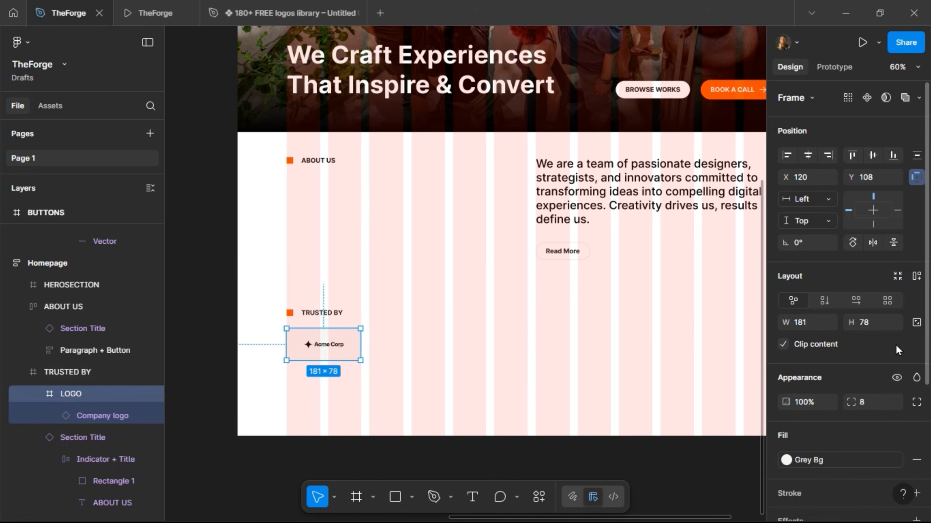
pyautogui.click(917, 276)
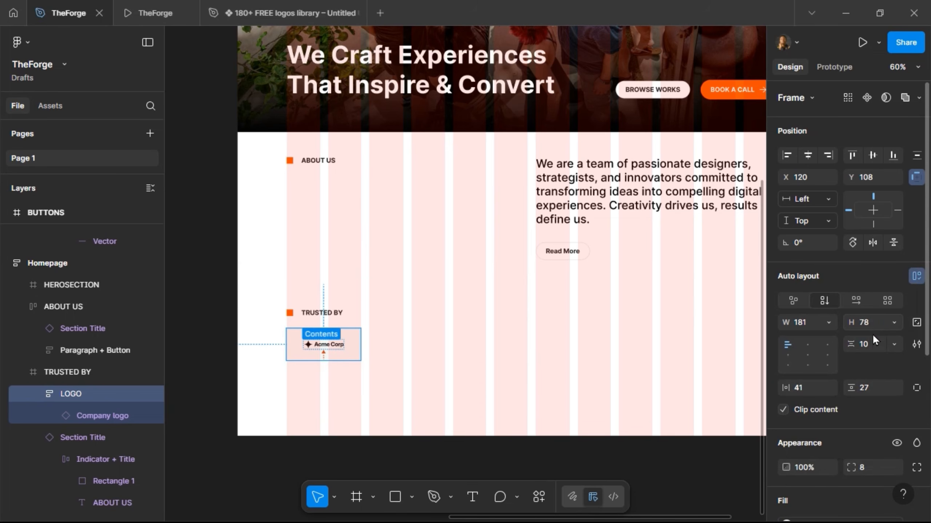
pyautogui.click(874, 389)
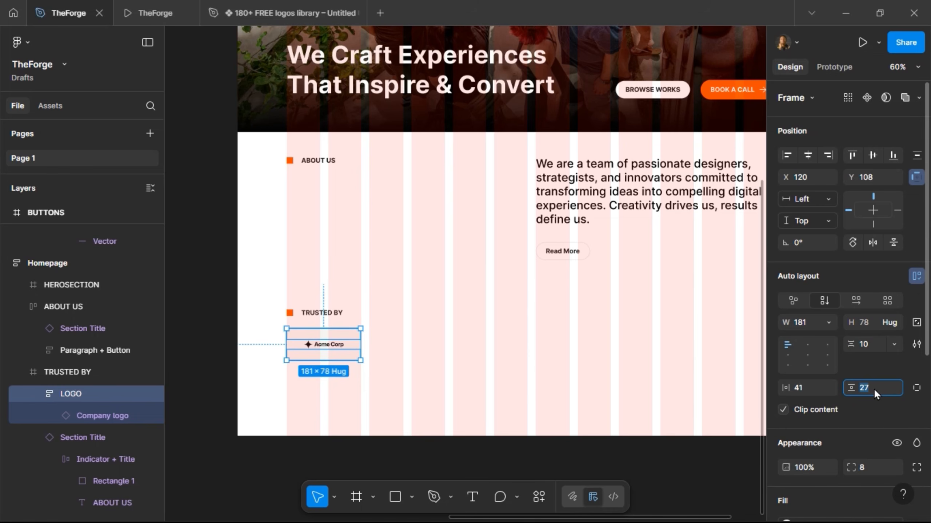
pyautogui.press('Return')
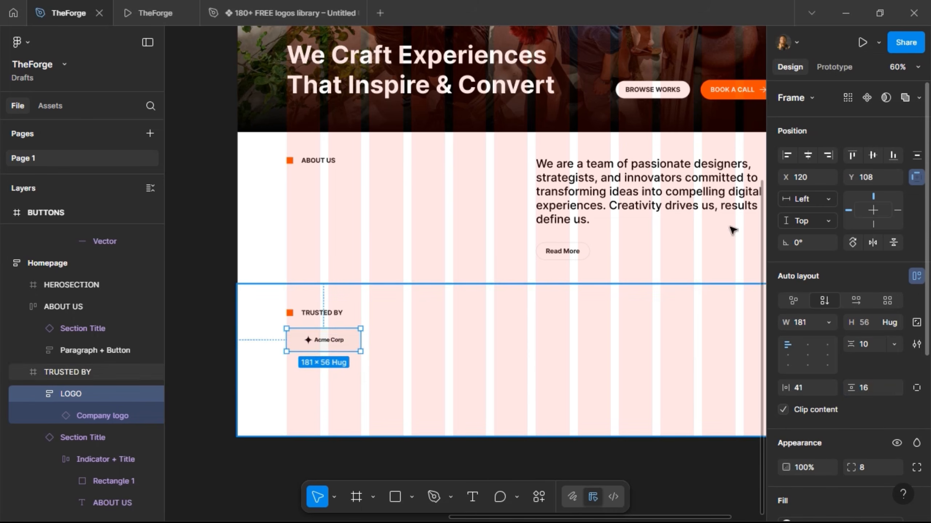
pyautogui.click(130, 14)
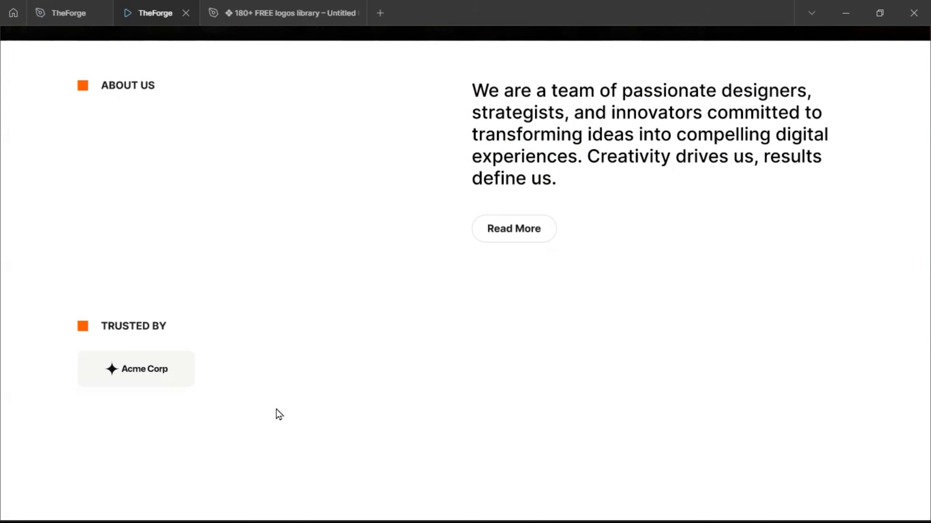
pyautogui.click(57, 14)
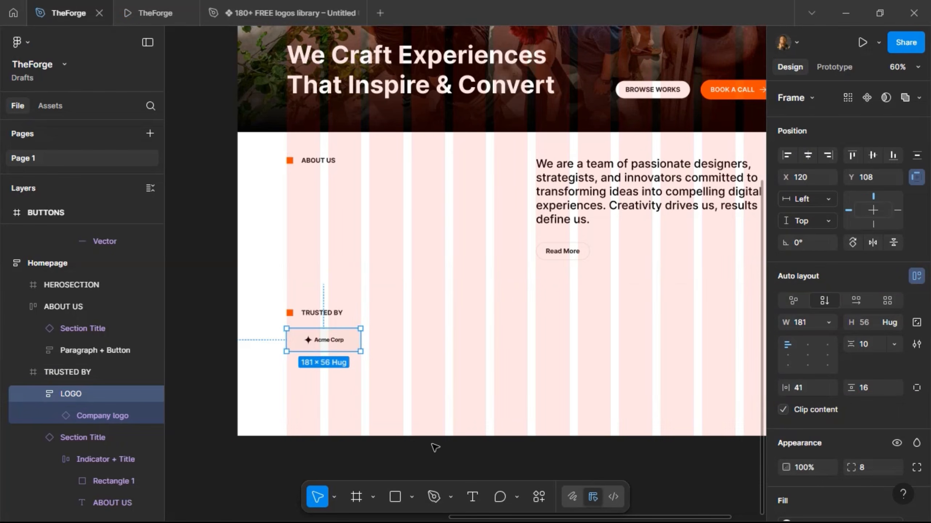
# Step: Turn the LOGO frame into a component and place a duplicate beside it at X 321, leaving a gap of 20
pyautogui.click(867, 97)
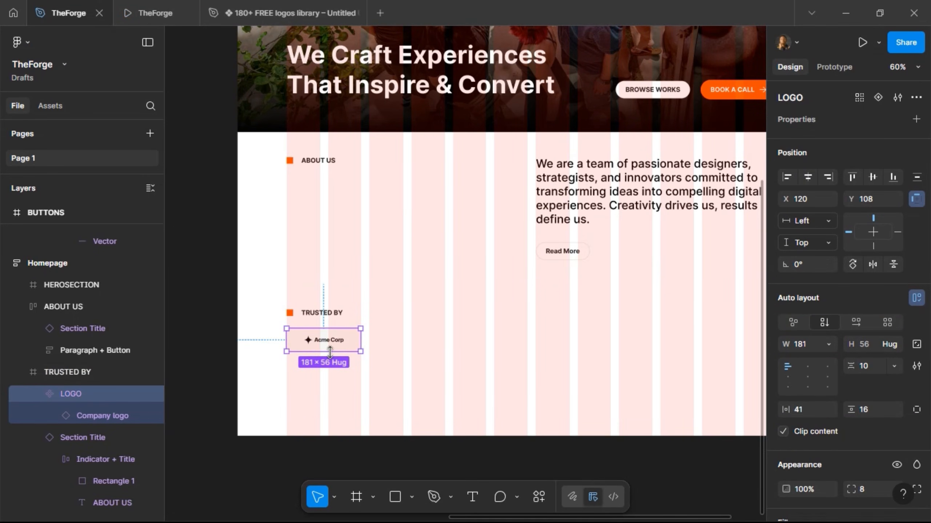
pyautogui.hscroll(-5, 330, 352)
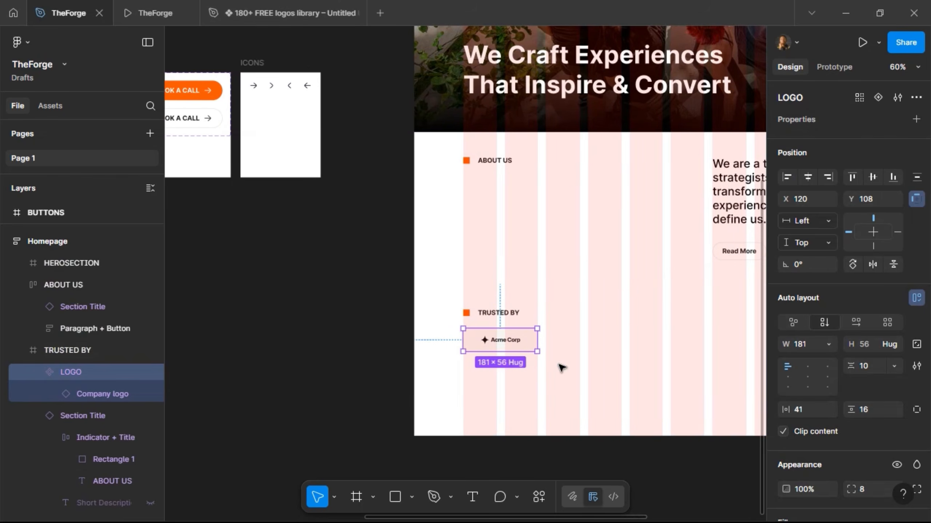
pyautogui.hotkey('ctrl', 'd')
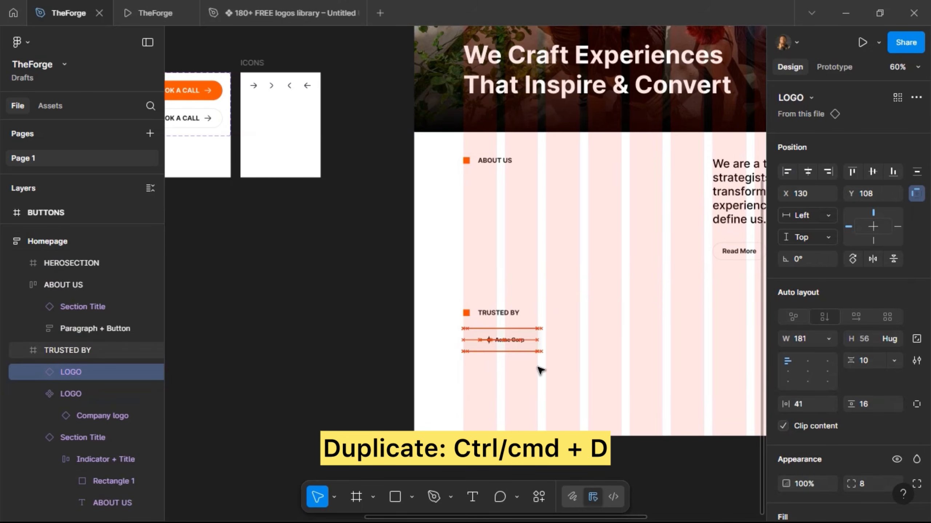
pyautogui.hotkey('shift', 'Right')
pyautogui.hotkey('shift', 'Right')
pyautogui.hotkey('shift', 'Right')
pyautogui.hotkey('shift', 'Right')
pyautogui.hotkey('shift', 'Right')
pyautogui.hotkey('shift', 'Right')
pyautogui.hotkey('shift', 'Right')
pyautogui.hotkey('shift', 'Right')
pyautogui.hotkey('shift', 'Right')
pyautogui.hotkey('shift', 'Right')
pyautogui.hotkey('shift', 'Right')
pyautogui.hotkey('shift', 'Right')
pyautogui.hotkey('shift', 'Right')
pyautogui.hotkey('shift', 'Right')
pyautogui.hotkey('shift', 'Right')
pyautogui.hotkey('shift', 'Right')
pyautogui.hotkey('shift', 'Right')
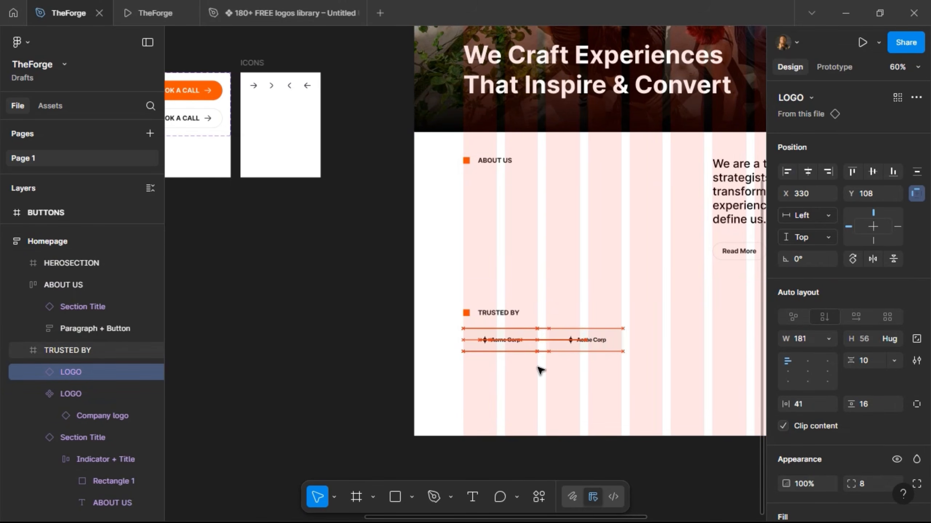
pyautogui.hotkey('shift', 'Left')
pyautogui.press('Right')
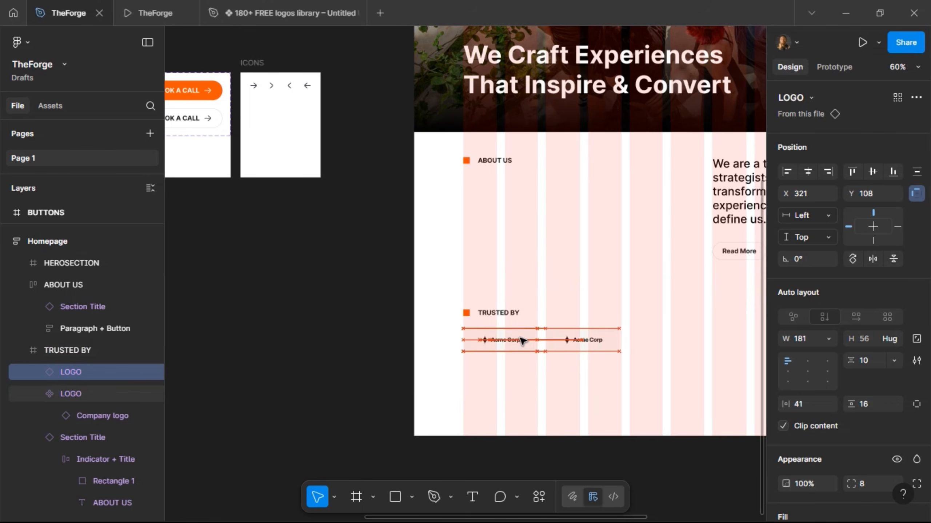
# Step: Wrap the two LOGO tiles in a horizontal auto layout and duplicate the second tile to make a row of six
pyautogui.keyDown('shift'); pyautogui.click(521, 340); pyautogui.keyUp('shift')
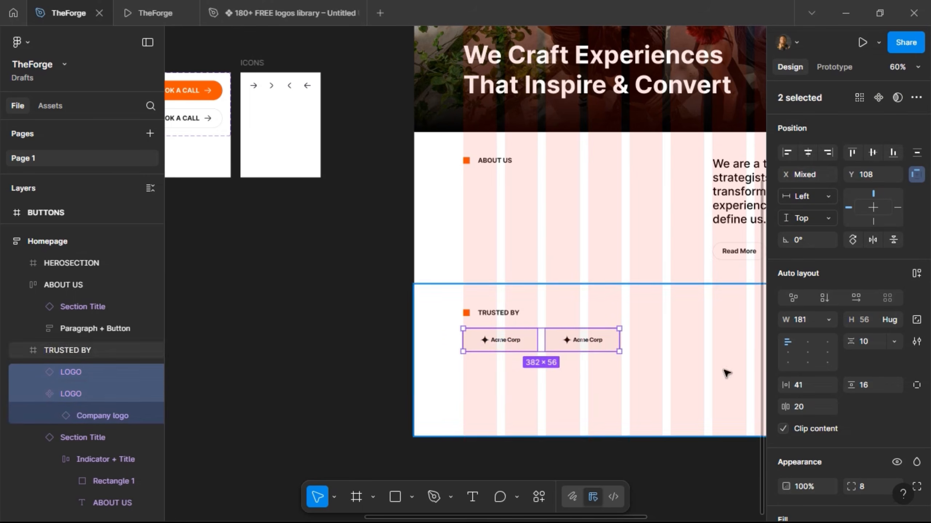
pyautogui.click(916, 273)
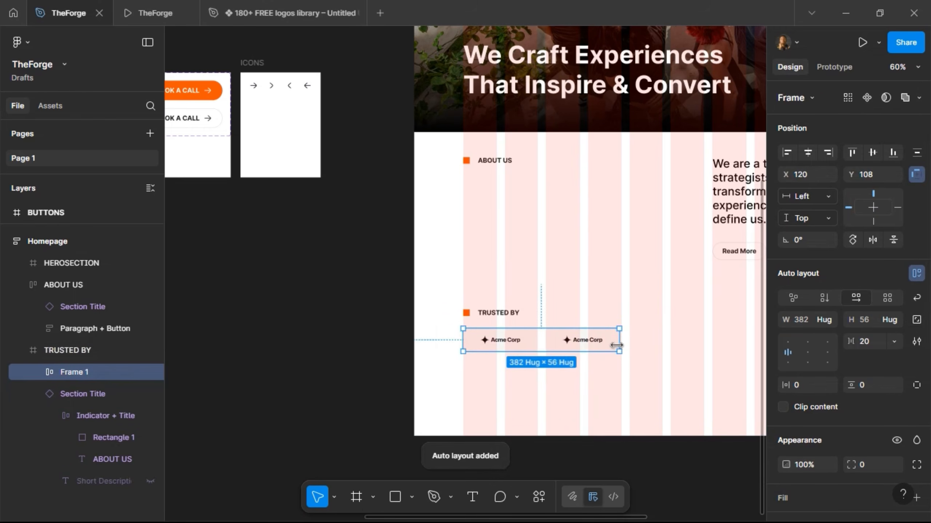
pyautogui.hscroll(-5, 550, 341)
pyautogui.click(422, 334)
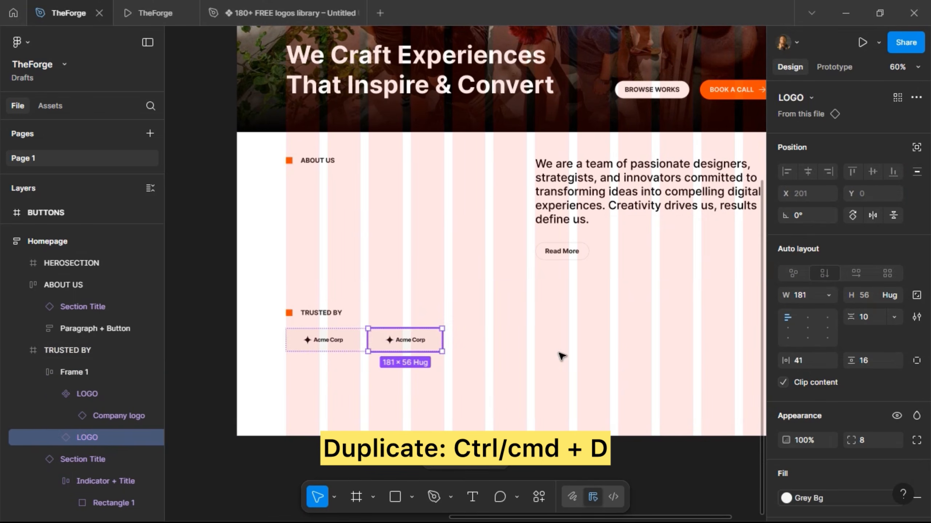
pyautogui.hotkey('ctrl', 'd')
pyautogui.hotkey('ctrl', 'd')
pyautogui.hotkey('ctrl', 'd')
pyautogui.hotkey('ctrl', 'd')
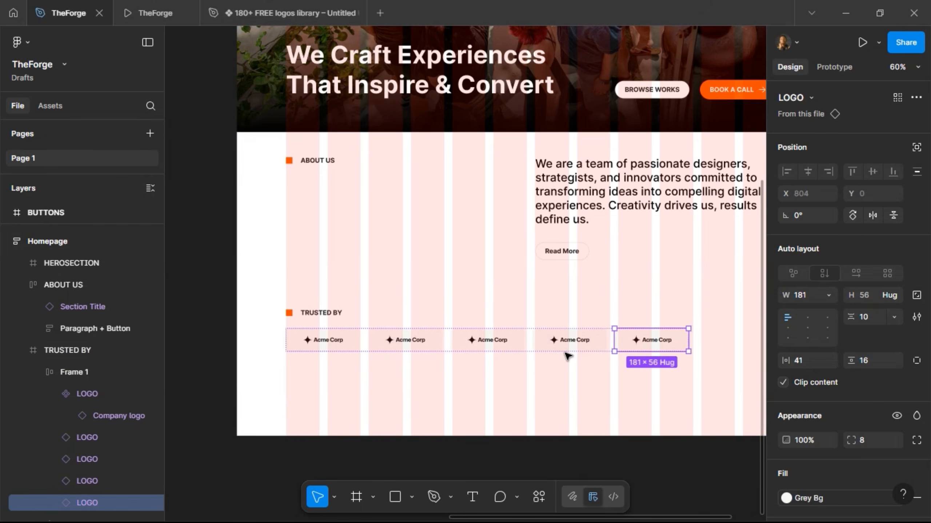
pyautogui.hscroll(3, 567, 354)
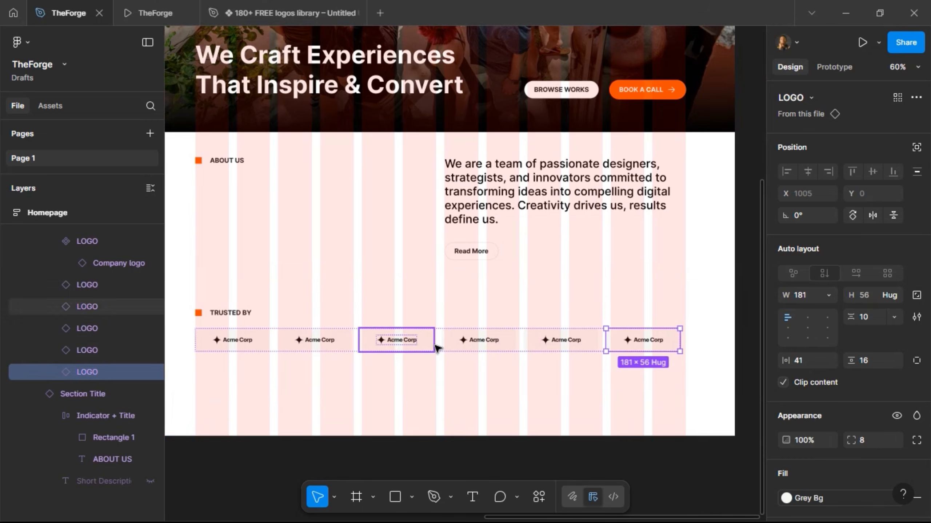
# Step: Widen the main LOGO component at the start of the TRUSTED BY row to 183 so it matches the layout grid columns
pyautogui.click(435, 342)
pyautogui.doubleClick(436, 343)
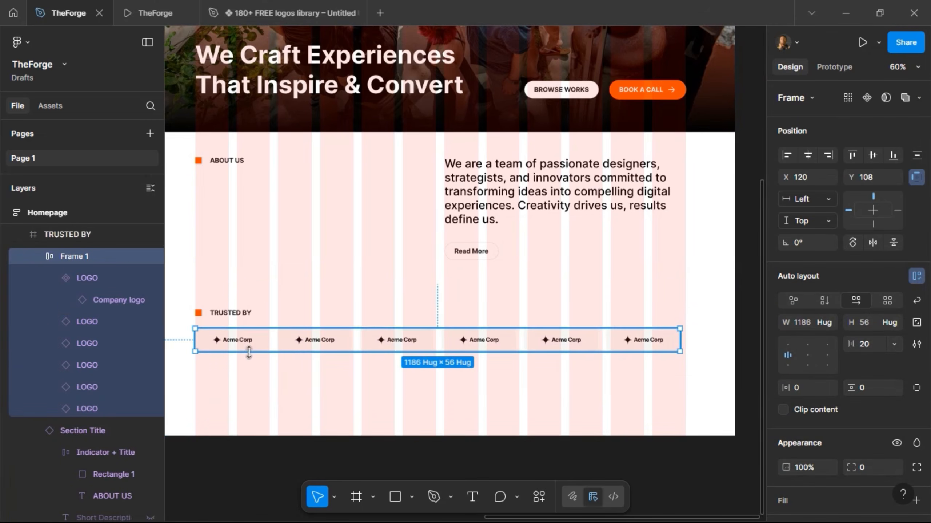
pyautogui.scroll(5, 227, 358)
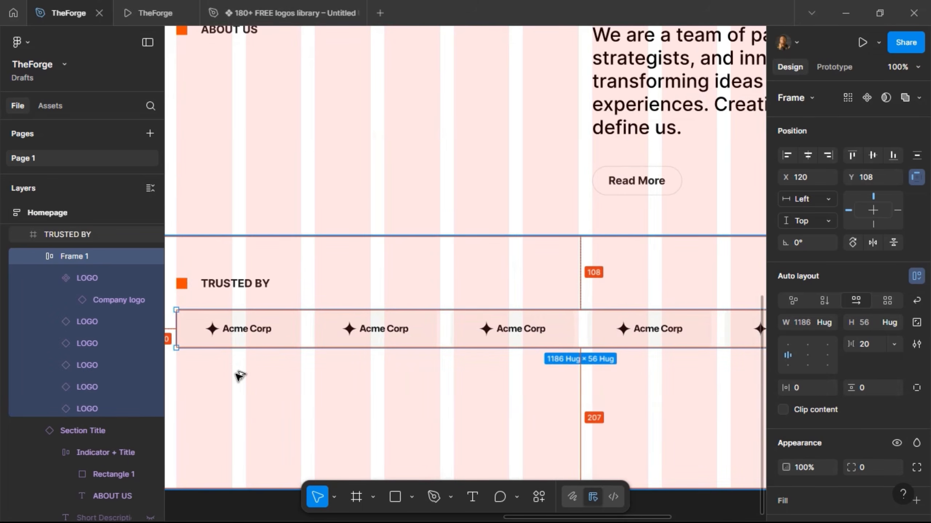
pyautogui.doubleClick(247, 337)
pyautogui.scroll(15, 300, 310)
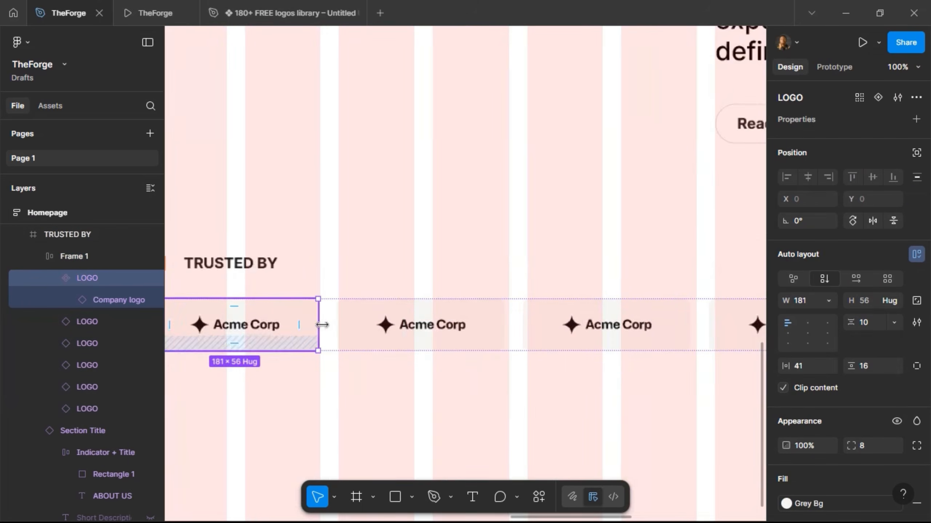
pyautogui.moveTo(326, 343); pyautogui.dragTo(344, 345)
pyautogui.scroll(-15, 436, 327)
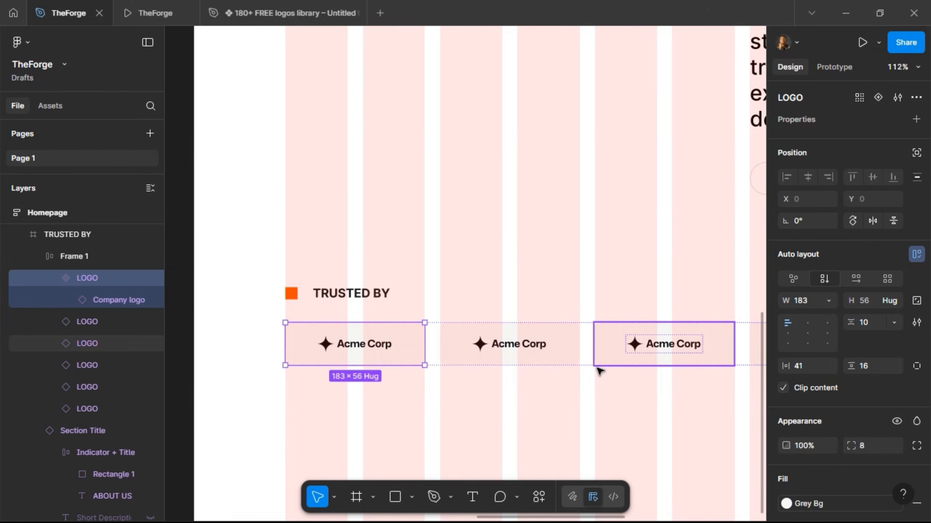
# Step: Select all six LOGO tiles in the TRUSTED BY row, set their width to 183, and check the last tile against the grid
pyautogui.press('Escape')
pyautogui.press('Return')
pyautogui.scroll(-5, 425, 395)
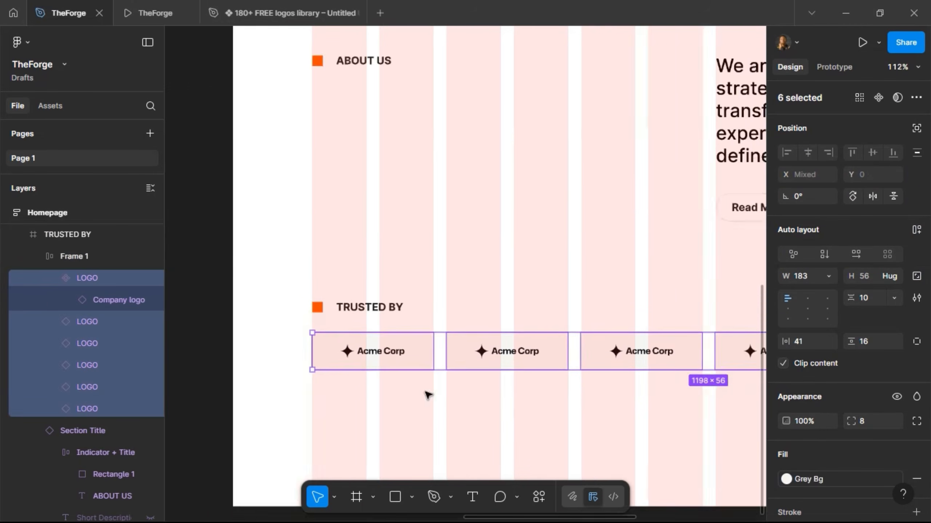
pyautogui.hscroll(4, 414, 396)
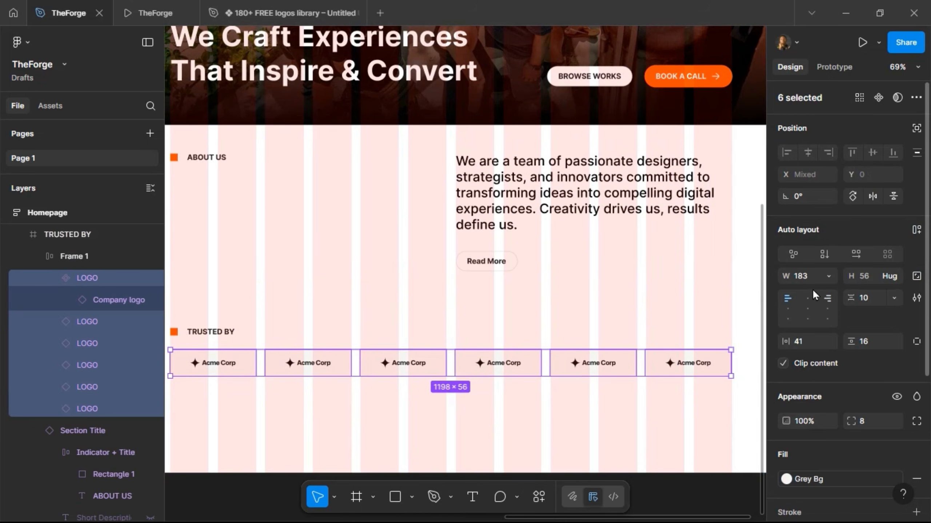
pyautogui.click(810, 275)
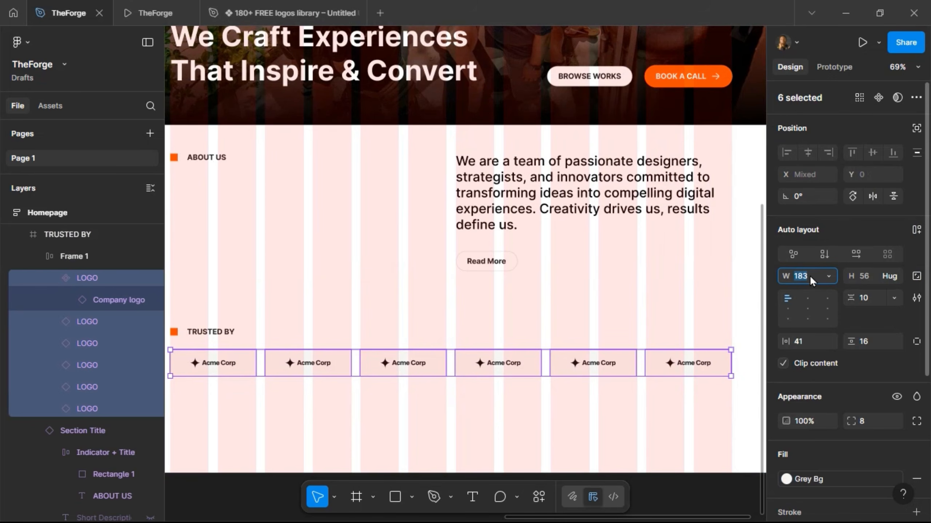
pyautogui.write('183')
pyautogui.press('Return')
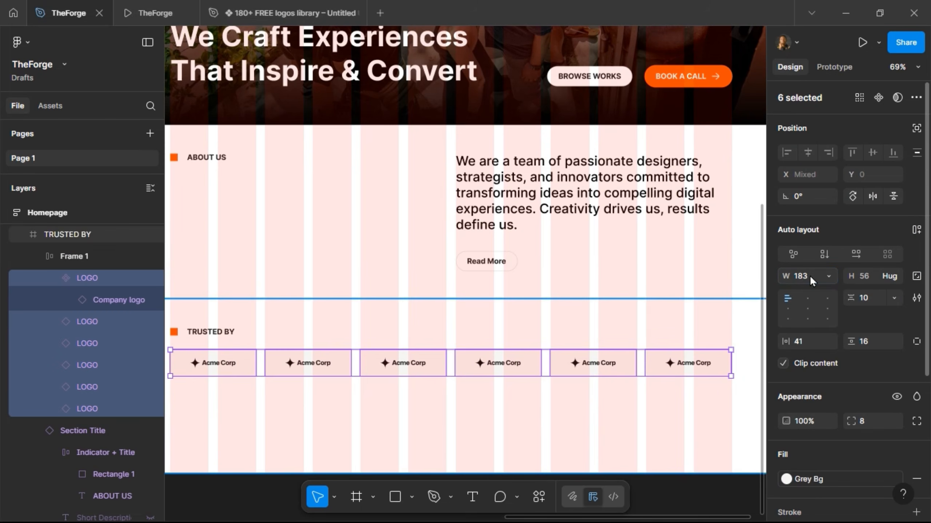
pyautogui.scroll(5, 757, 349)
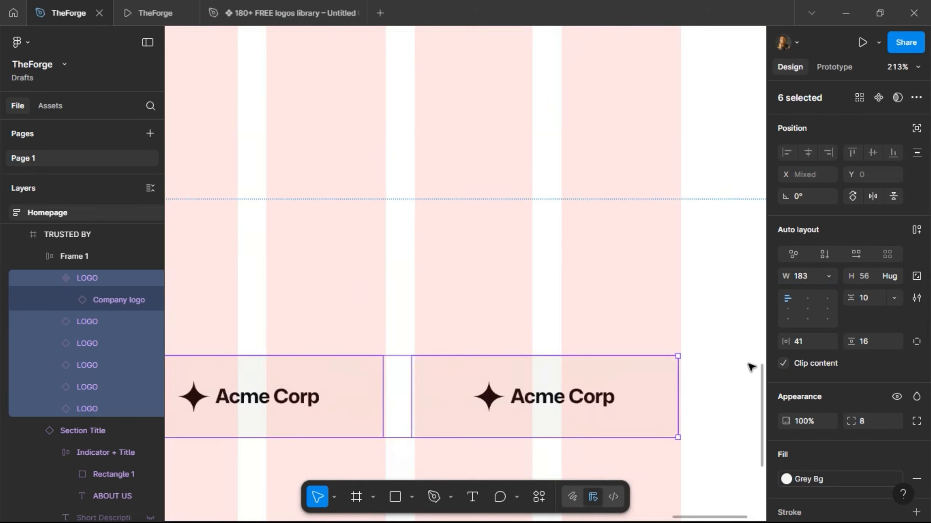
pyautogui.scroll(-5, 729, 380)
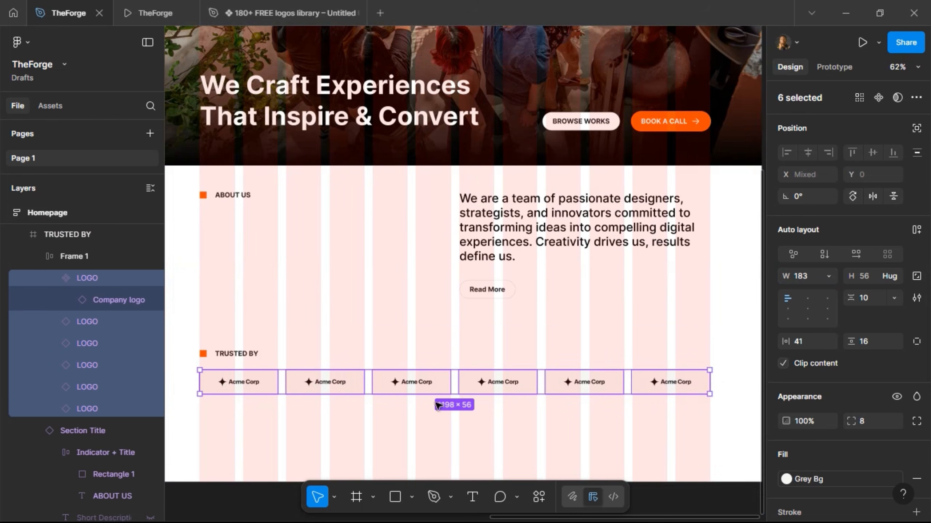
# Step: Rename the auto layout frame that holds the six logo tiles LOGOS
pyautogui.hscroll(-3, 284, 418)
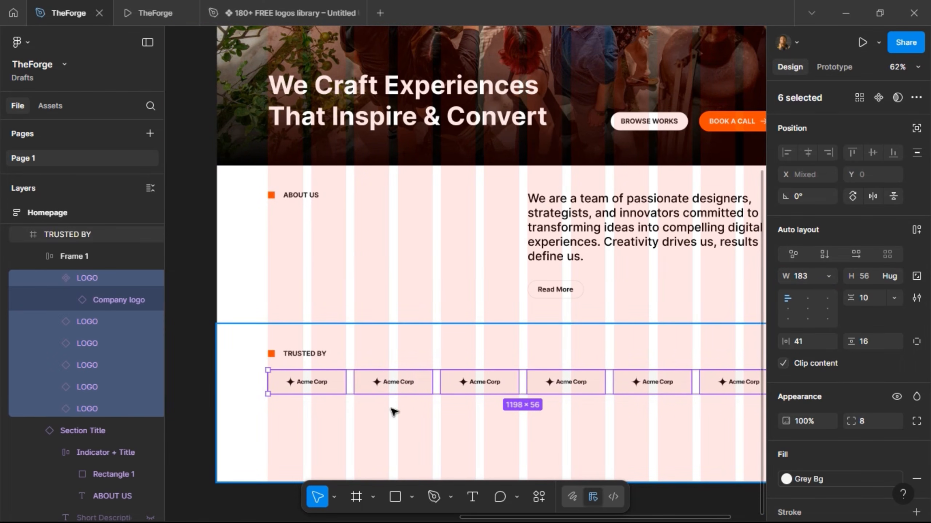
pyautogui.hscroll(7, 394, 413)
pyautogui.hscroll(-8, 393, 412)
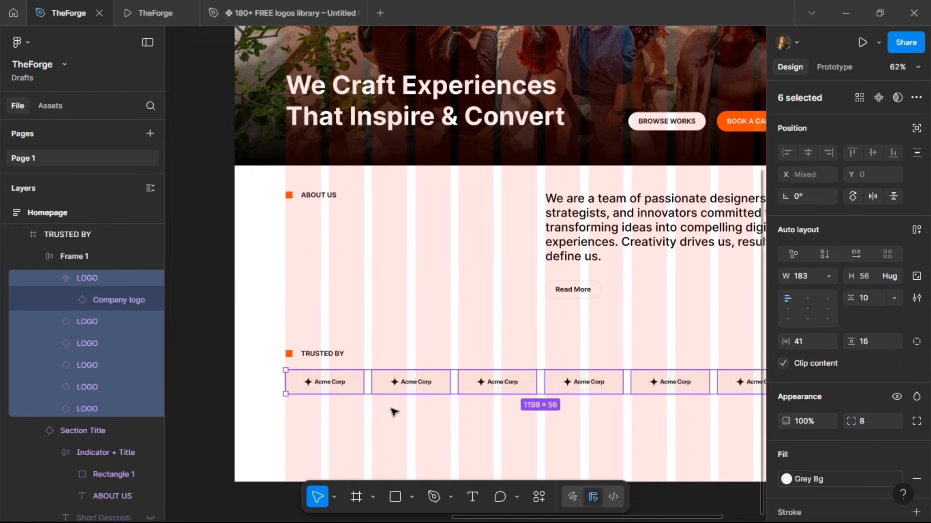
pyautogui.click(354, 359)
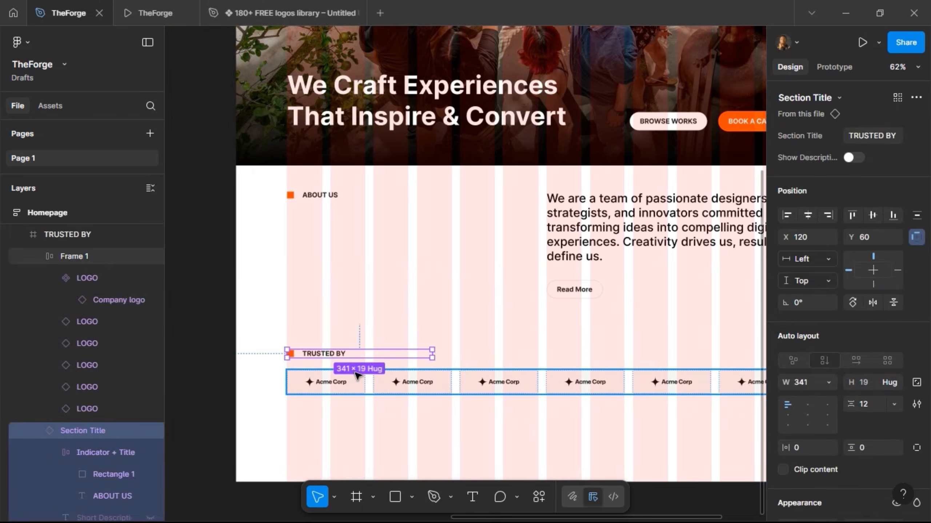
pyautogui.click(357, 377)
pyautogui.doubleClick(74, 258)
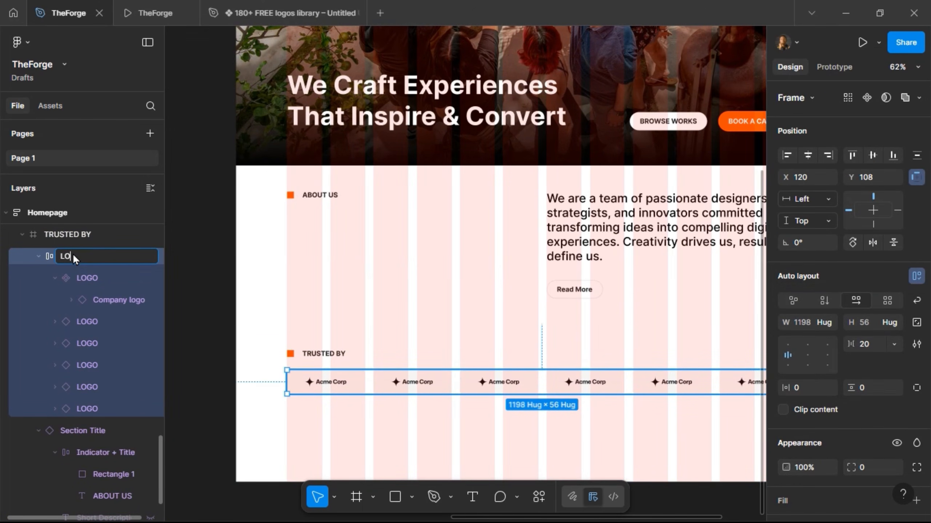
pyautogui.write('LOGOS')
pyautogui.press('Return')
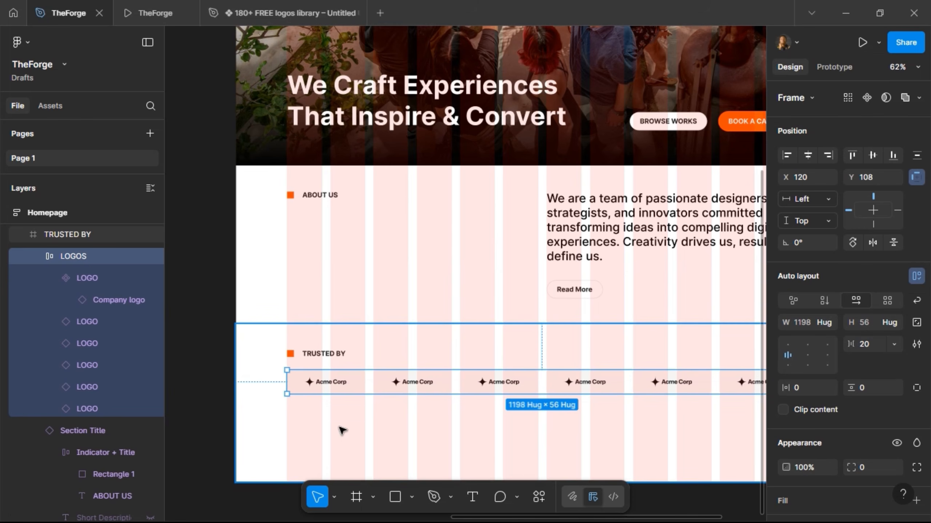
# Step: Check the logo row of the TRUSTED BY section in the prototype preview and return to the design file
pyautogui.hscroll(3, 482, 331)
pyautogui.hscroll(-2, 473, 365)
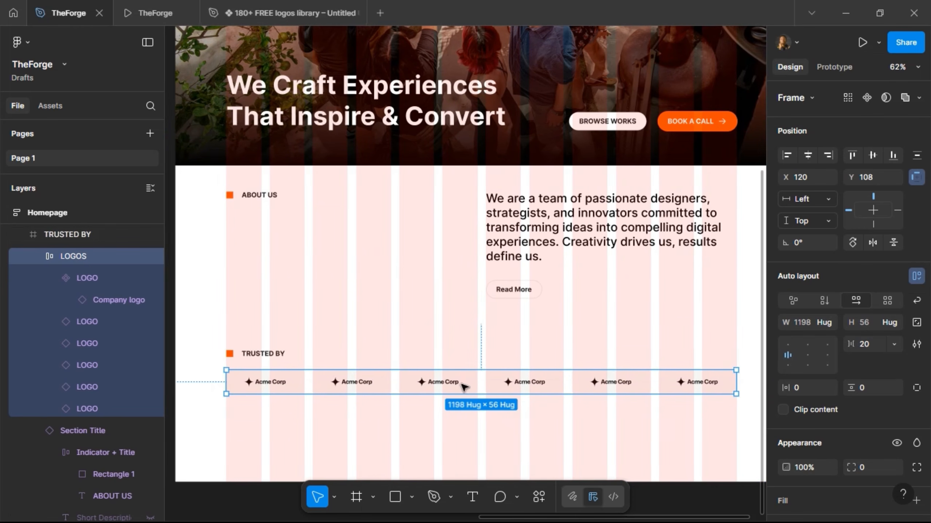
pyautogui.click(150, 12)
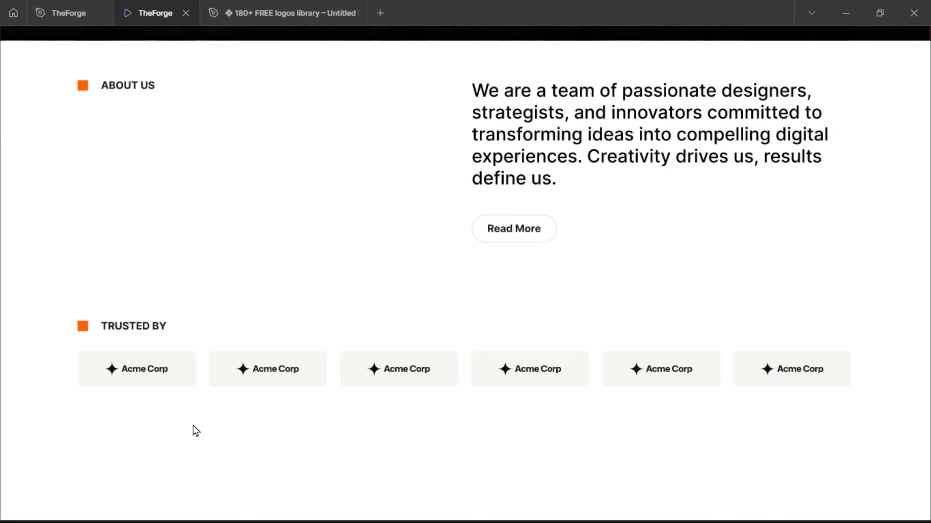
pyautogui.click(65, 20)
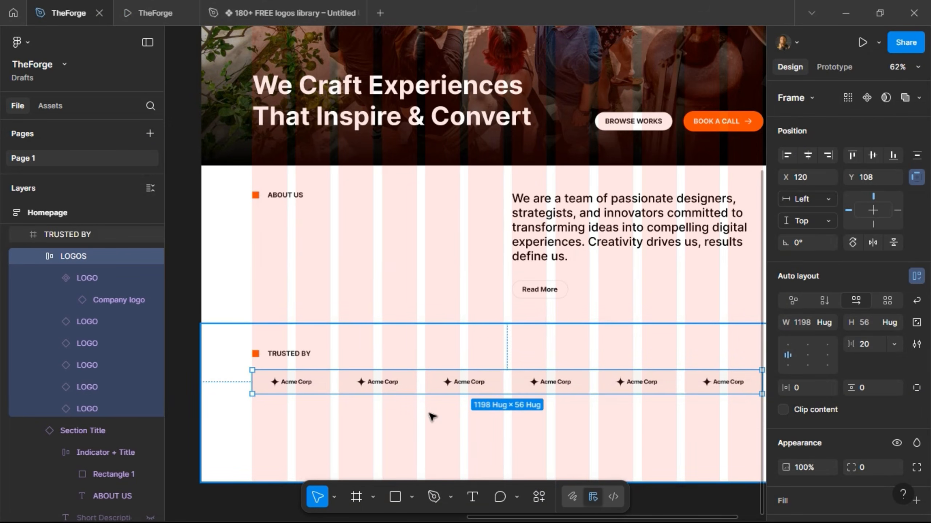
# Step: Move the LOGOS row out of the homepage and place it on the empty canvas just below the OTHERS frame
pyautogui.hscroll(-15, 431, 417)
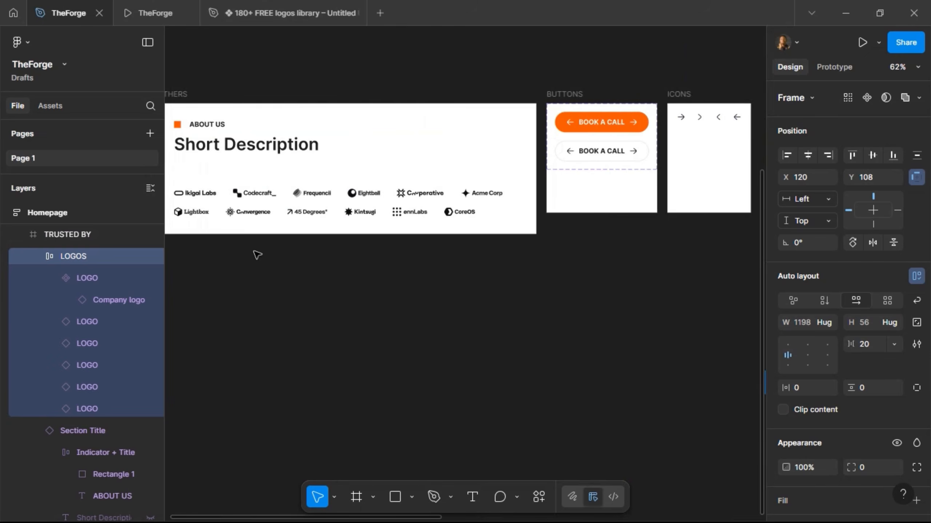
pyautogui.hscroll(-3, 242, 227)
pyautogui.hscroll(6, 476, 330)
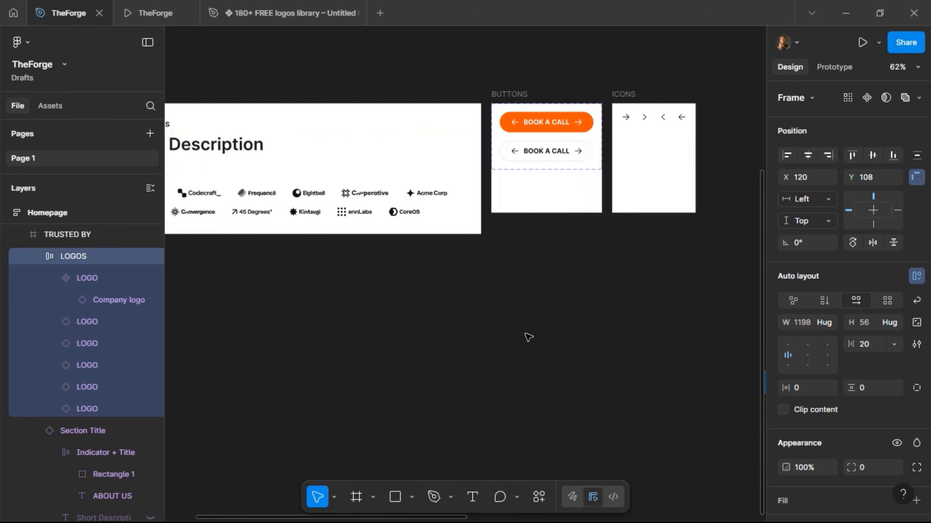
pyautogui.hscroll(15, 528, 337)
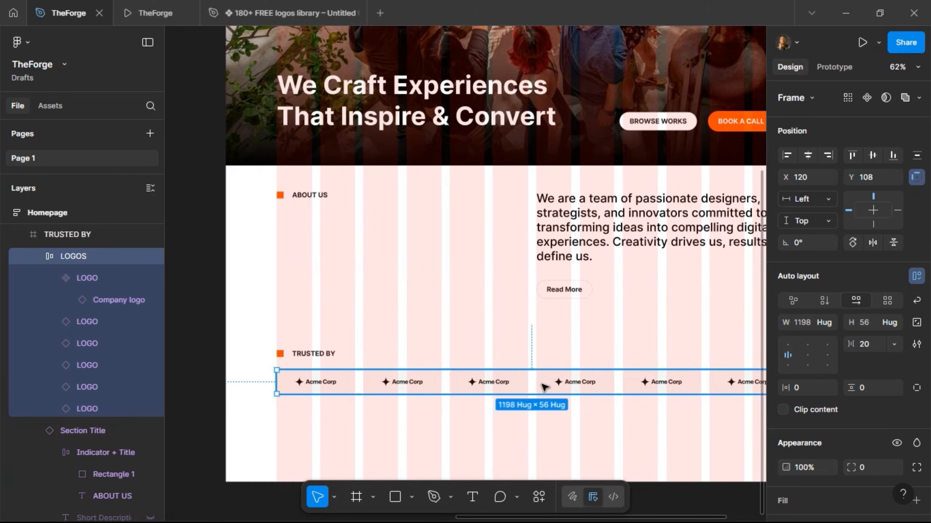
pyautogui.moveTo(548, 384); pyautogui.dragTo(297, 338)
pyautogui.moveTo(359, 300); pyautogui.dragTo(359, 294)
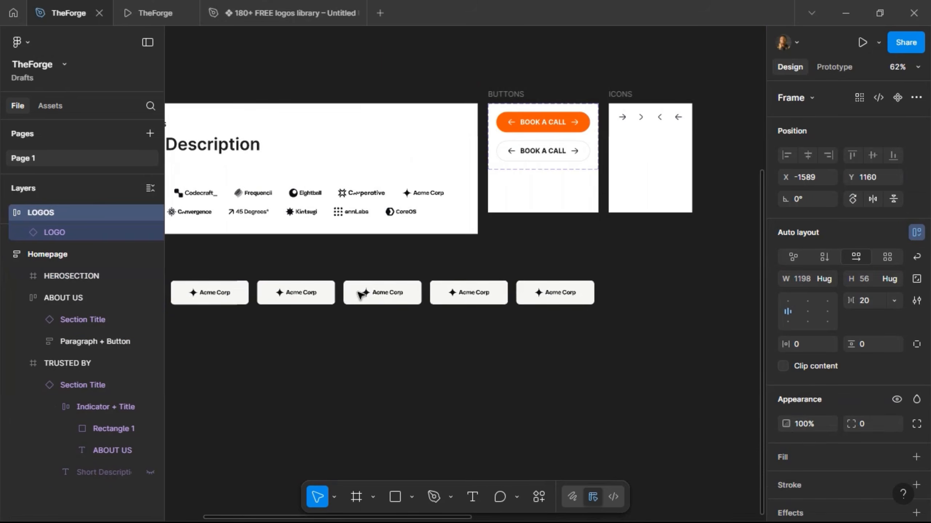
pyautogui.hscroll(-5, 427, 391)
pyautogui.hscroll(3, 433, 395)
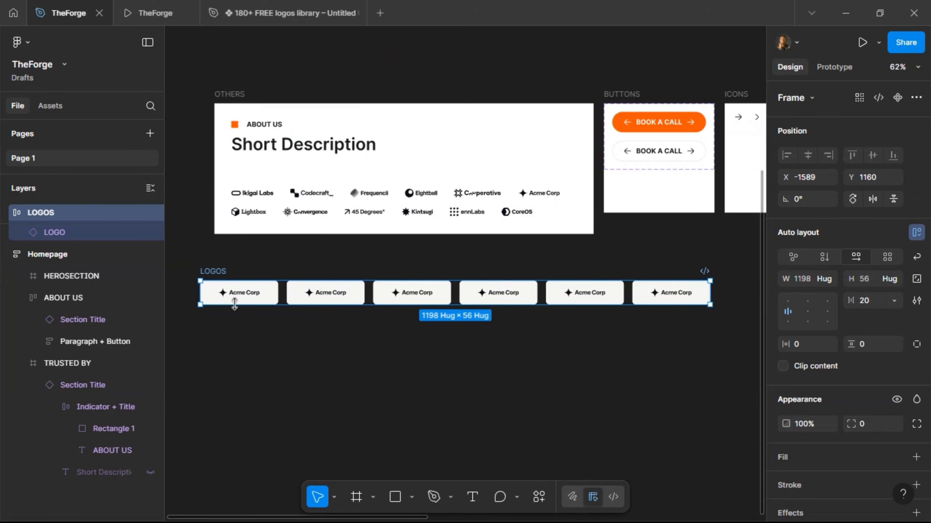
pyautogui.moveTo(219, 274); pyautogui.dragTo(232, 261)
pyautogui.hscroll(3, 264, 244)
# Step: Select all twelve company logos in the OTHERS frame and detach them from their library instances
pyautogui.click(464, 212)
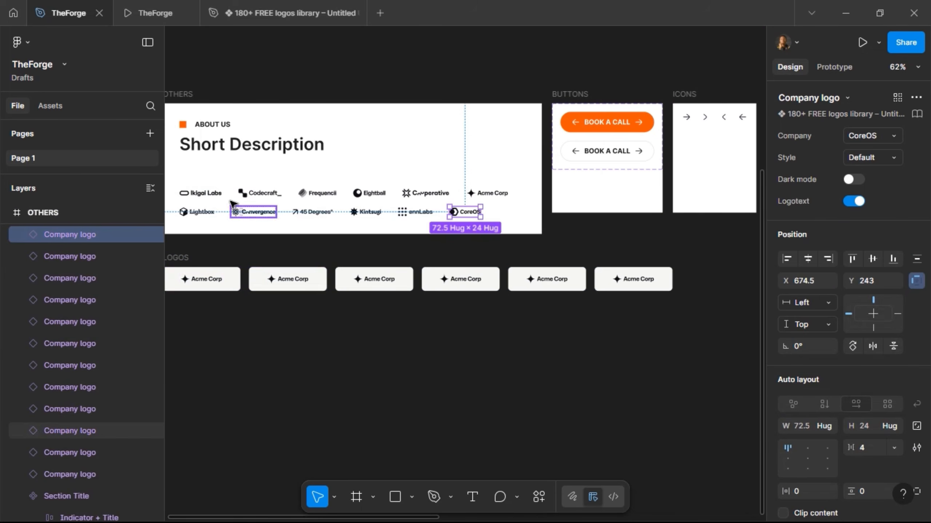
pyautogui.click(207, 196)
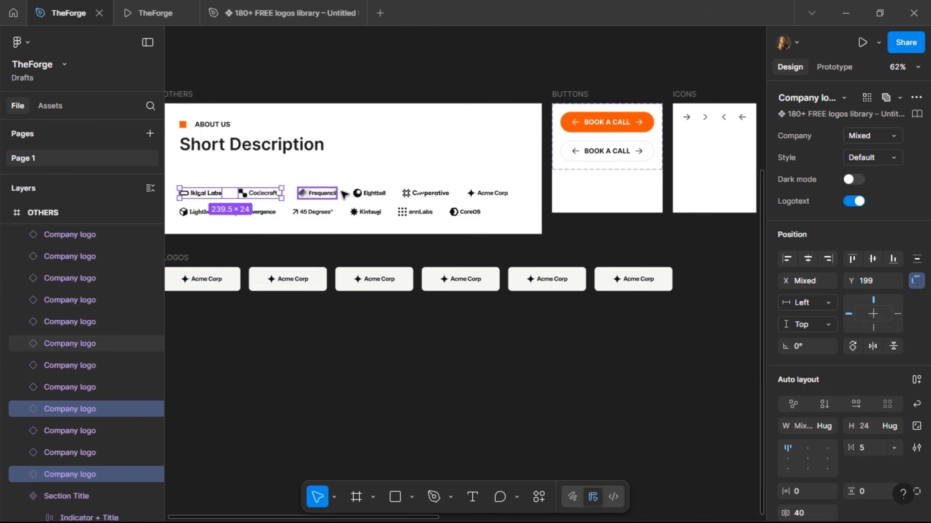
pyautogui.keyDown('shift'); pyautogui.click(317, 193); pyautogui.keyUp('shift')
pyautogui.keyDown('shift'); pyautogui.click(370, 193); pyautogui.keyUp('shift')
pyautogui.keyDown('shift'); pyautogui.click(427, 193); pyautogui.keyUp('shift')
pyautogui.keyDown('shift'); pyautogui.click(488, 193); pyautogui.keyUp('shift')
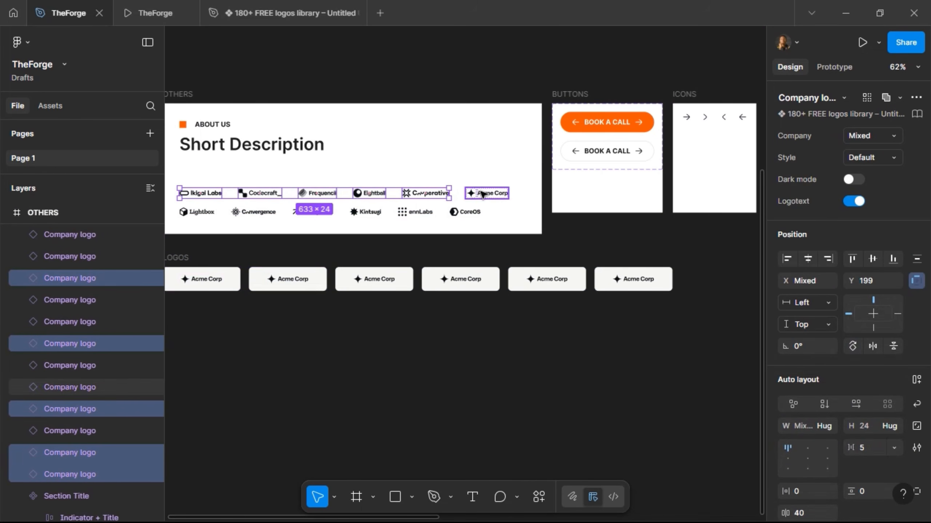
pyautogui.keyDown('shift'); pyautogui.click(464, 212); pyautogui.keyUp('shift')
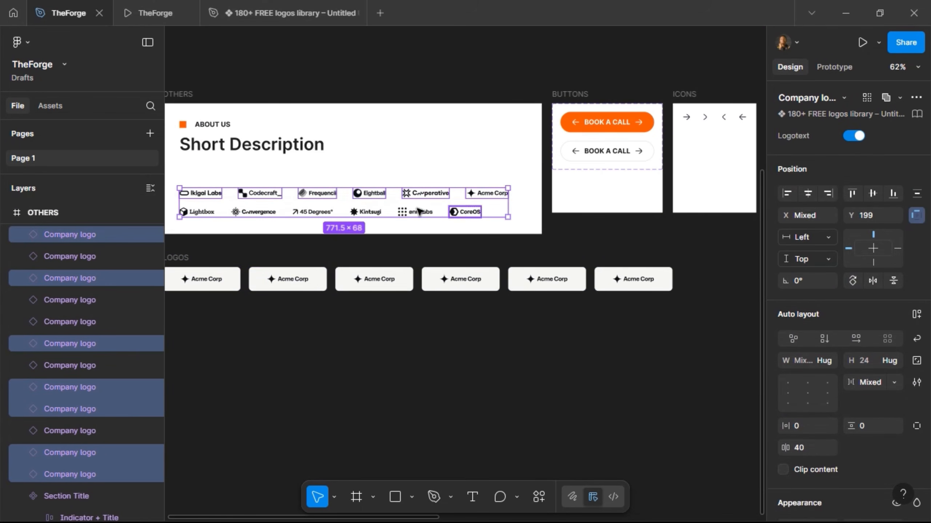
pyautogui.keyDown('shift'); pyautogui.click(368, 212); pyautogui.keyUp('shift')
pyautogui.keyDown('shift'); pyautogui.click(313, 212); pyautogui.keyUp('shift')
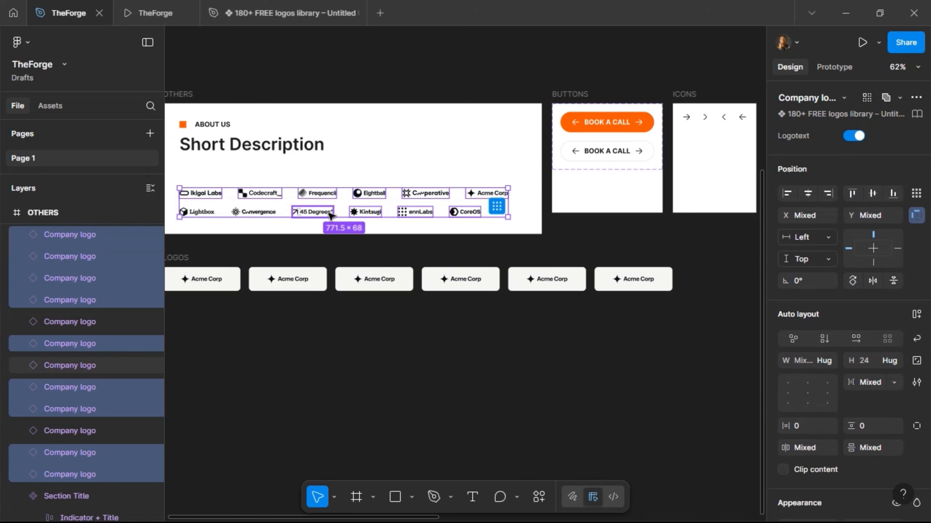
pyautogui.keyDown('shift'); pyautogui.click(245, 214); pyautogui.keyUp('shift')
pyautogui.keyDown('shift'); pyautogui.click(205, 212); pyautogui.keyUp('shift')
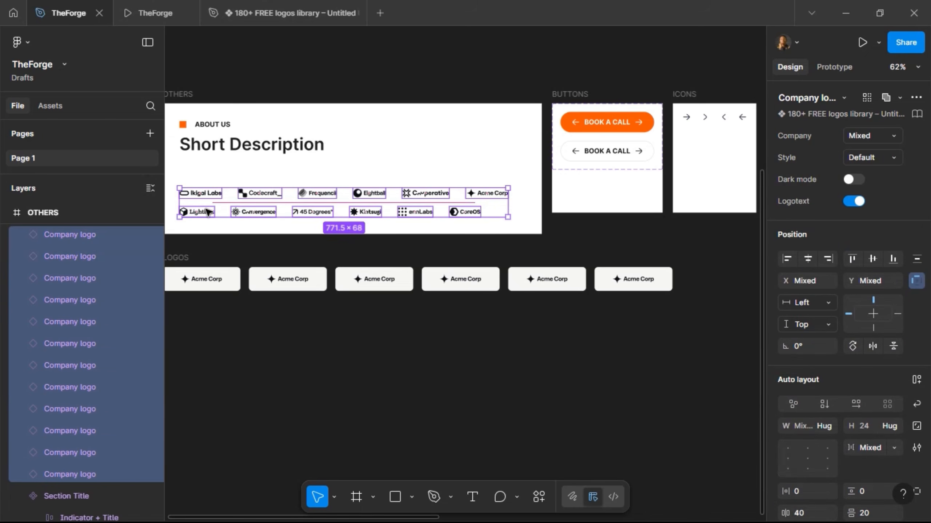
pyautogui.rightClick(207, 211)
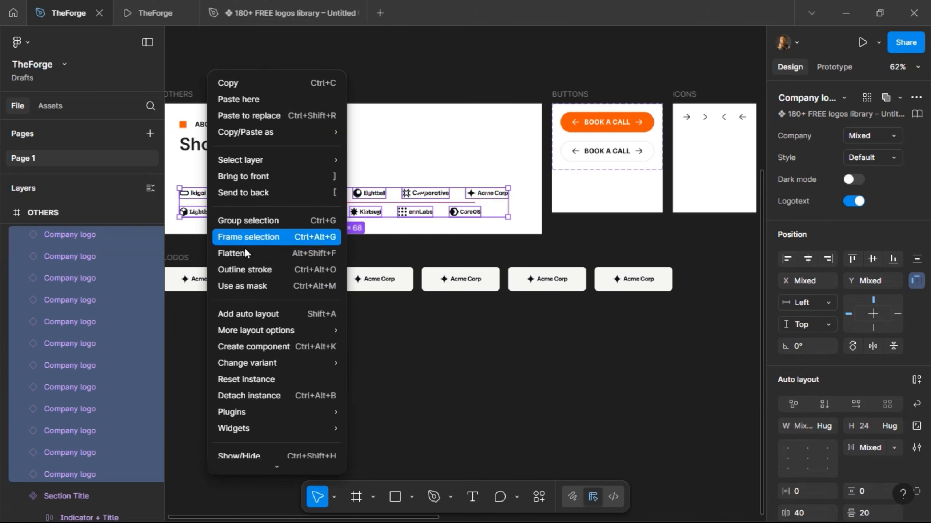
pyautogui.click(285, 392)
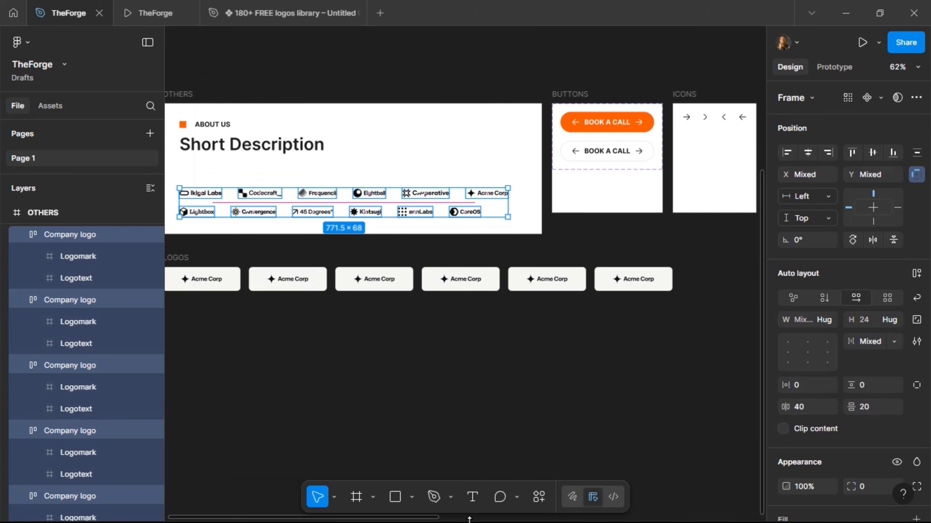
# Step: Turn the twelve detached logos into individual components and compare the Acme Corp one with the logo in the first tile
pyautogui.click(881, 98)
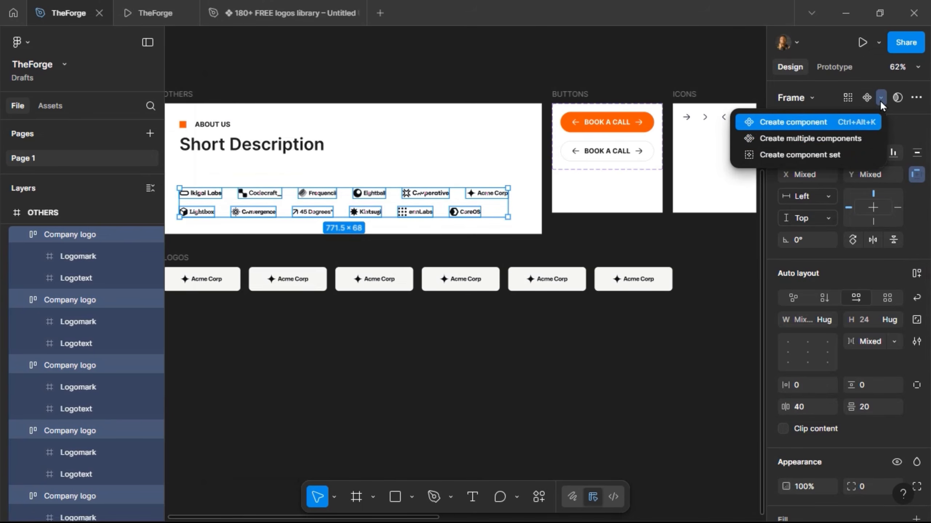
pyautogui.click(856, 137)
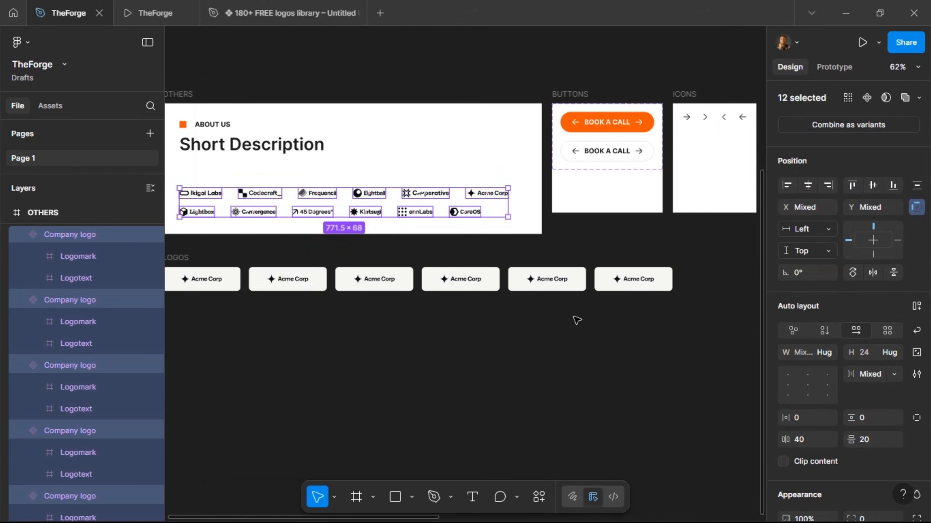
pyautogui.doubleClick(201, 282)
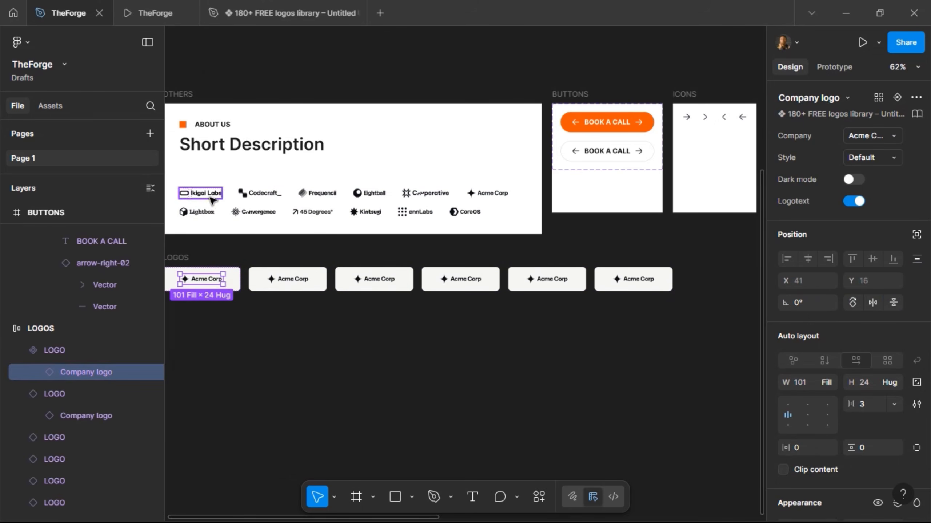
pyautogui.click(494, 195)
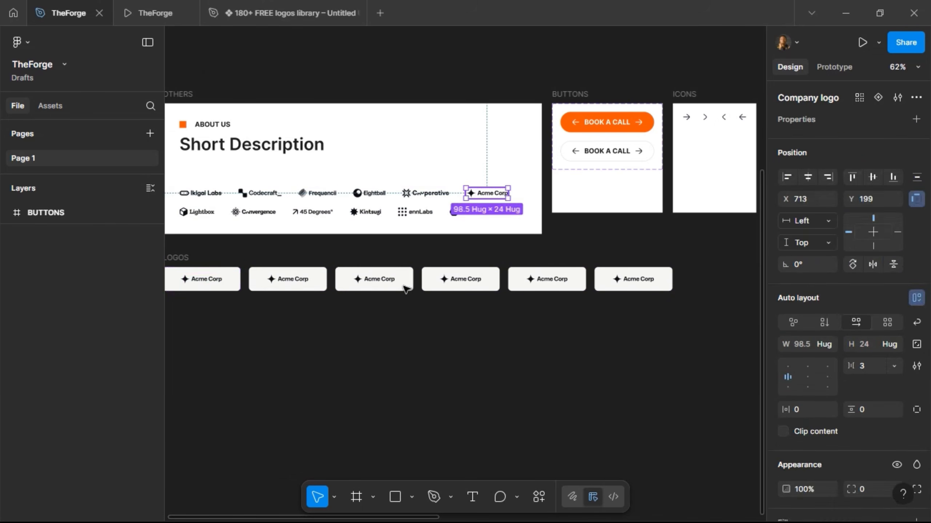
pyautogui.click(220, 282)
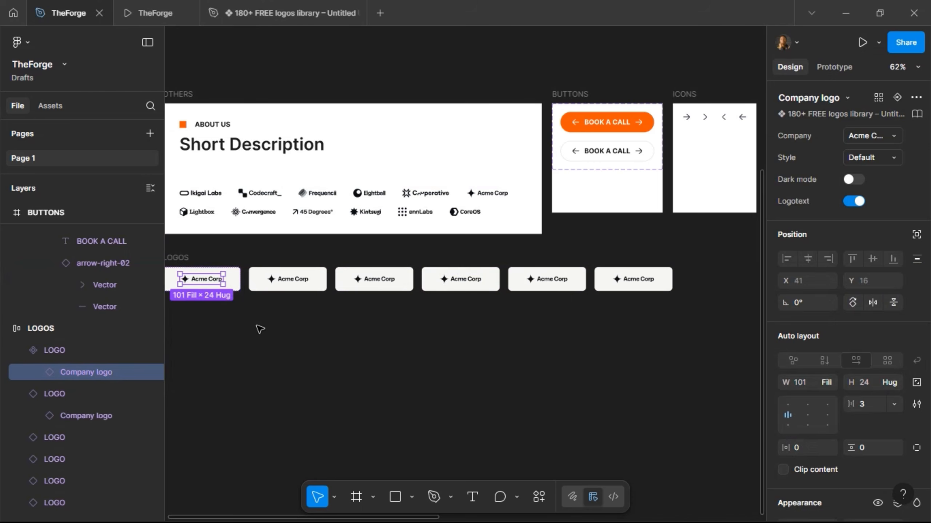
# Step: Move the main LOGO component into the OTHERS frame at X 479, Y 61 and add a sixth tile to the LOGOS row
pyautogui.click(235, 285)
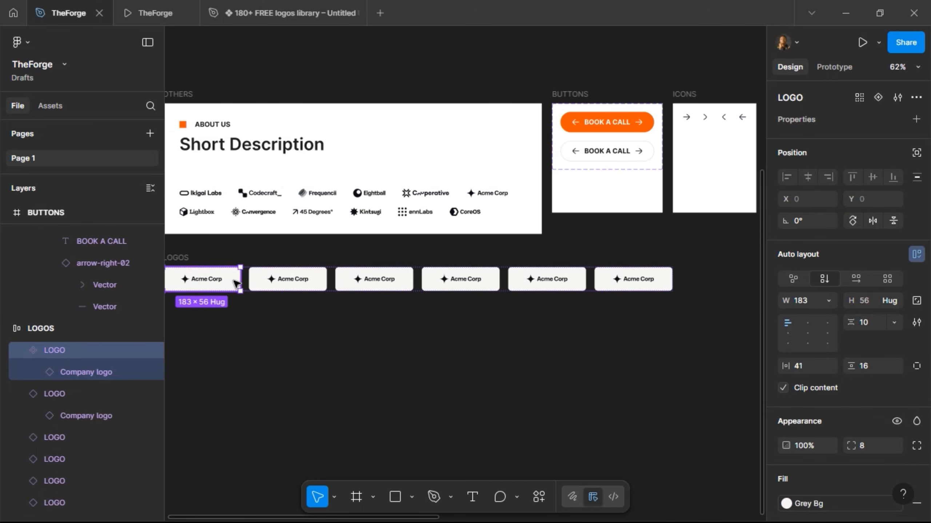
pyautogui.moveTo(218, 289); pyautogui.dragTo(417, 147)
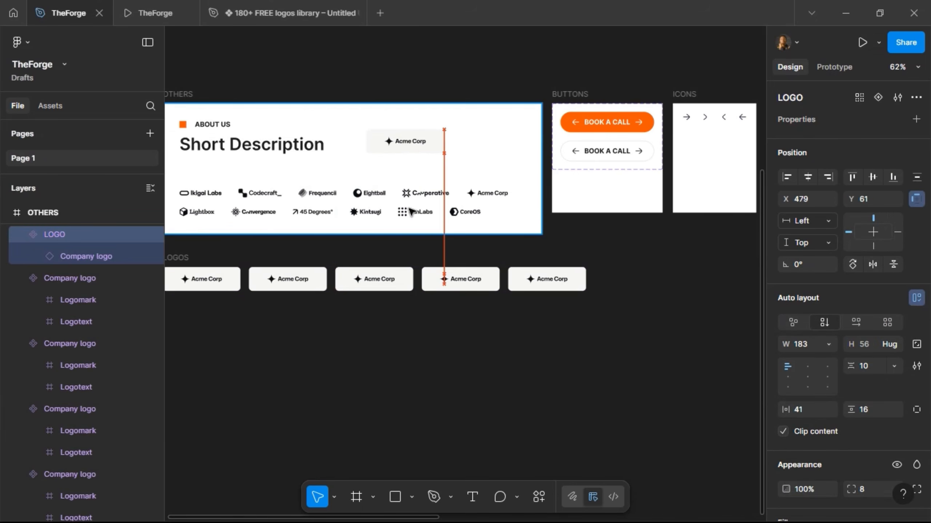
pyautogui.moveTo(410, 211); pyautogui.dragTo(587, 278)
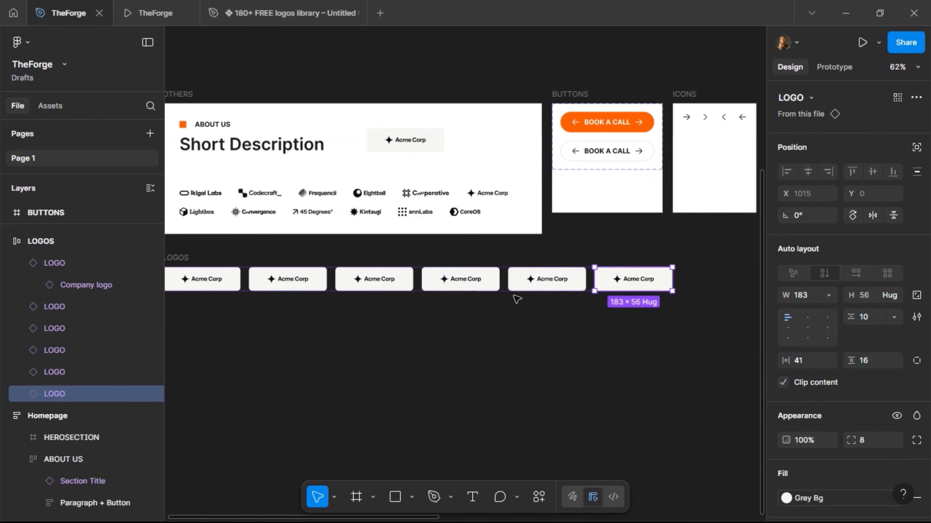
# Step: Apply the existing Instance swap property to the nested Company logo in the main LOGO component inside the OTHERS frame
pyautogui.hscroll(-2, 407, 322)
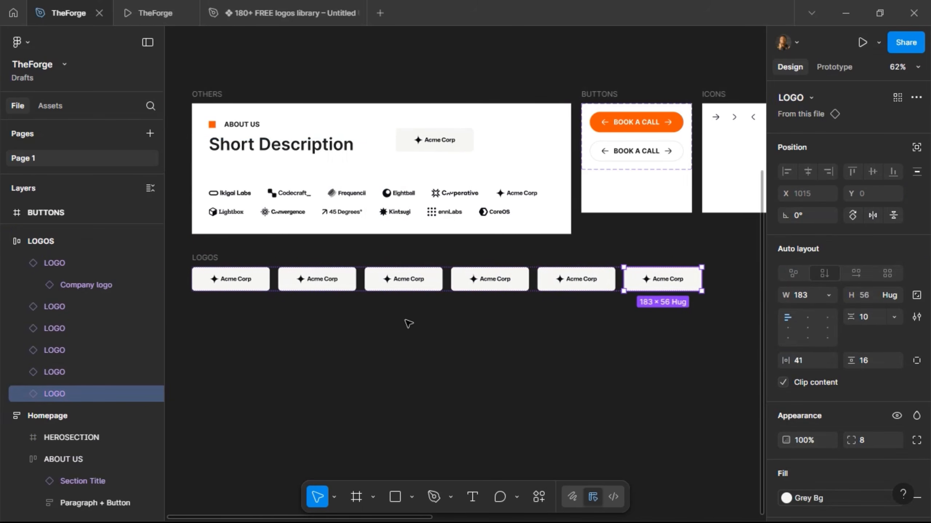
pyautogui.click(441, 143)
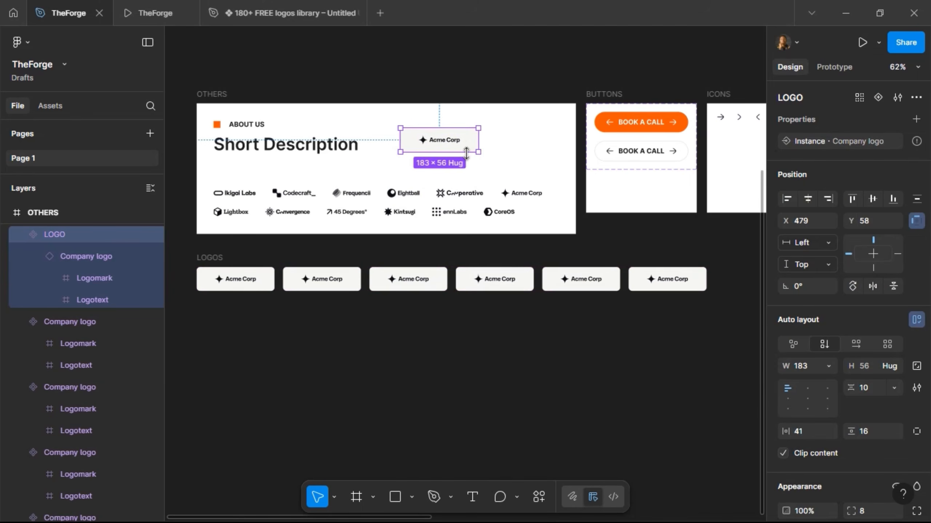
pyautogui.doubleClick(455, 145)
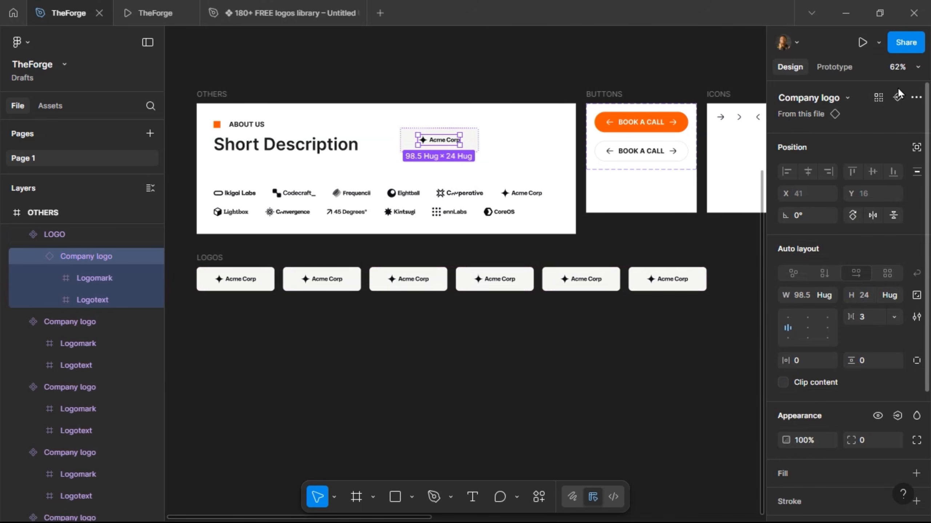
pyautogui.click(897, 98)
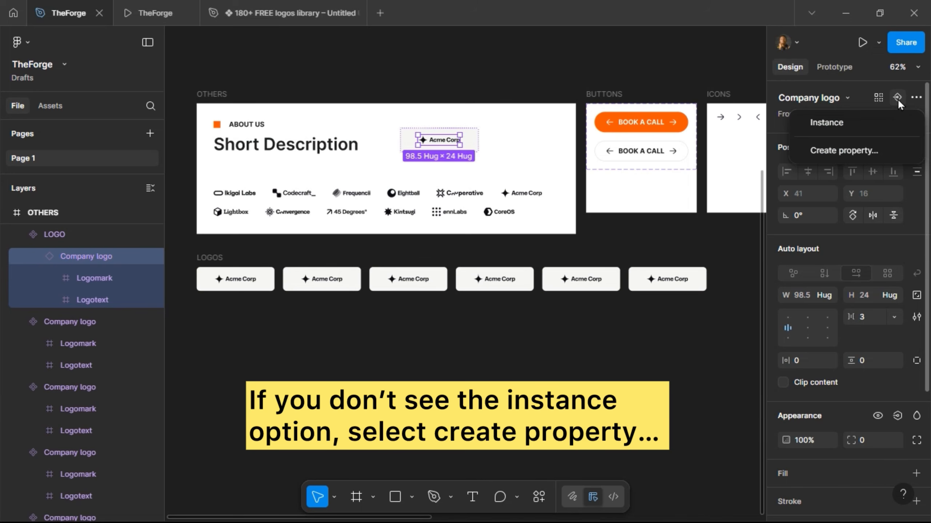
pyautogui.click(876, 122)
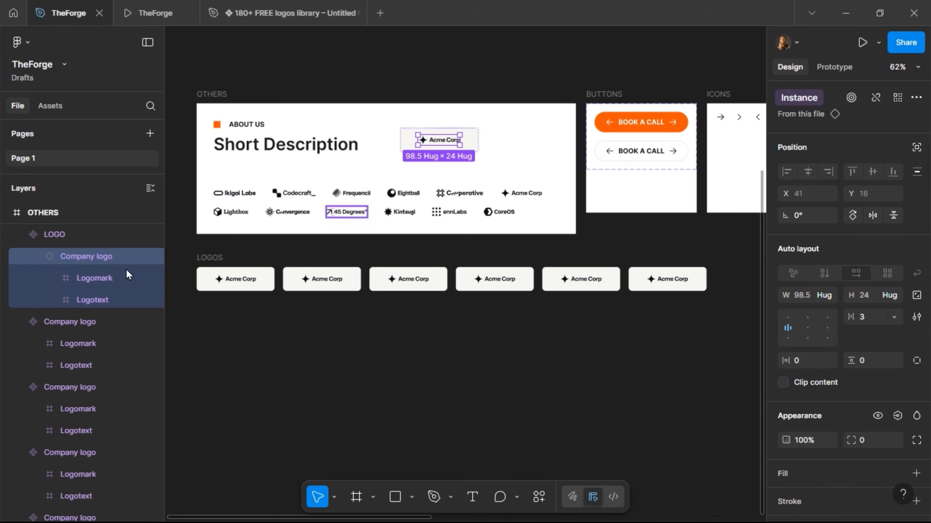
# Step: Swap the first two tiles in the LOGOS row to the Codecraft_ and 45 Degrees° logos
pyautogui.click(241, 279)
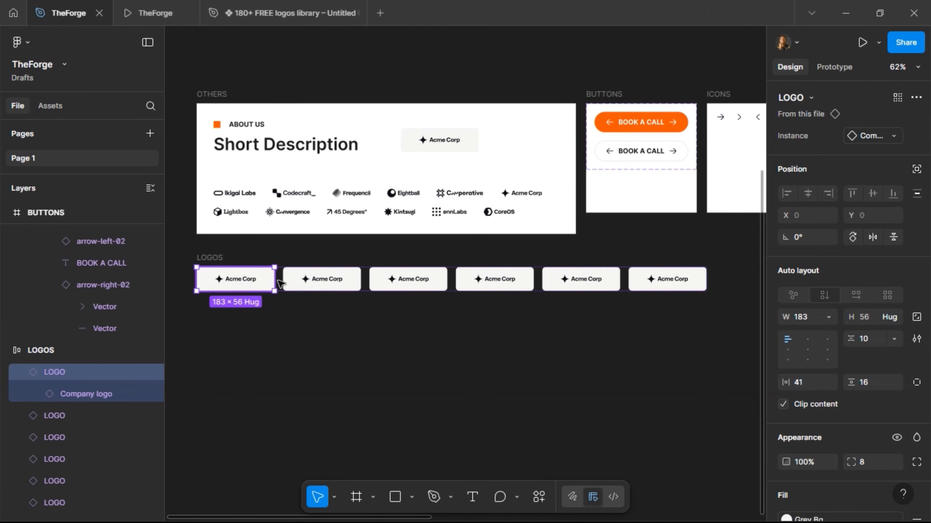
pyautogui.click(879, 136)
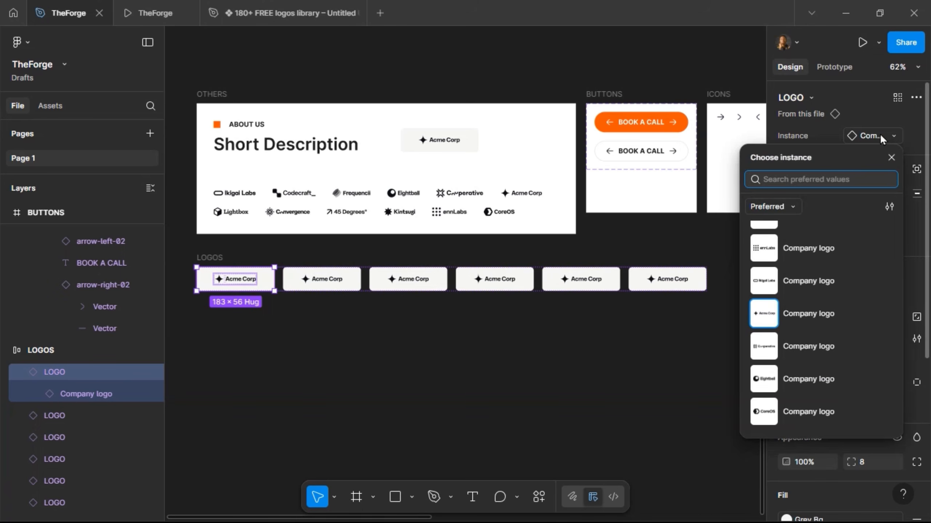
pyautogui.scroll(5, 823, 267)
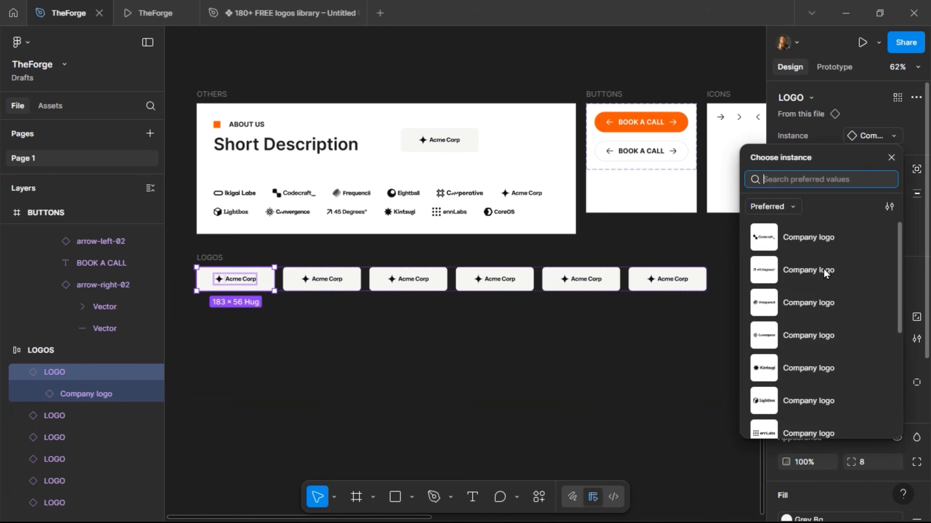
pyautogui.click(818, 247)
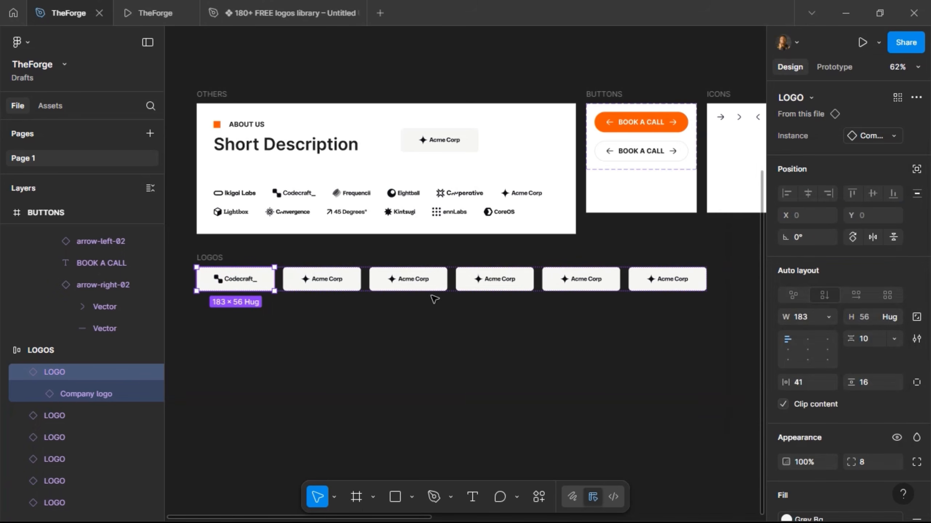
pyautogui.click(335, 283)
pyautogui.click(873, 131)
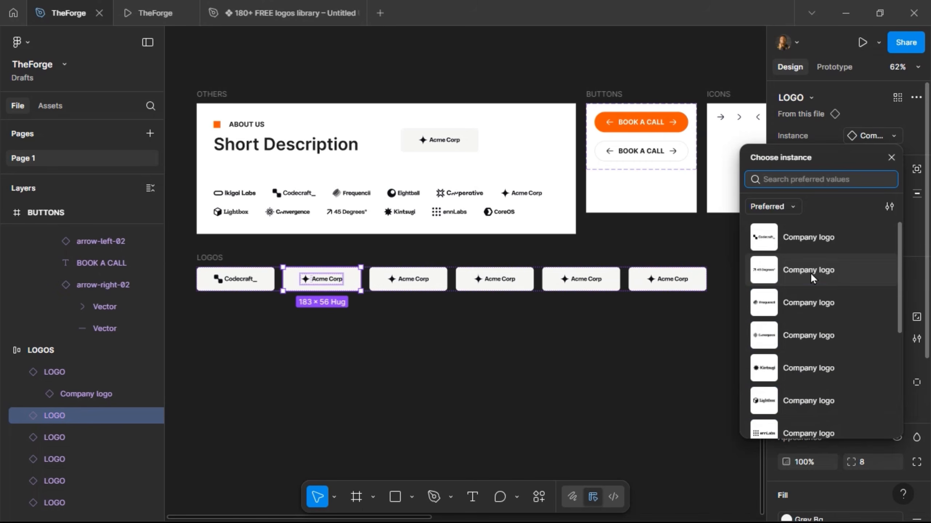
pyautogui.click(810, 272)
# Step: Swap the third and fourth tiles in the LOGOS row to the Frequencii and Convergence logos
pyautogui.click(438, 282)
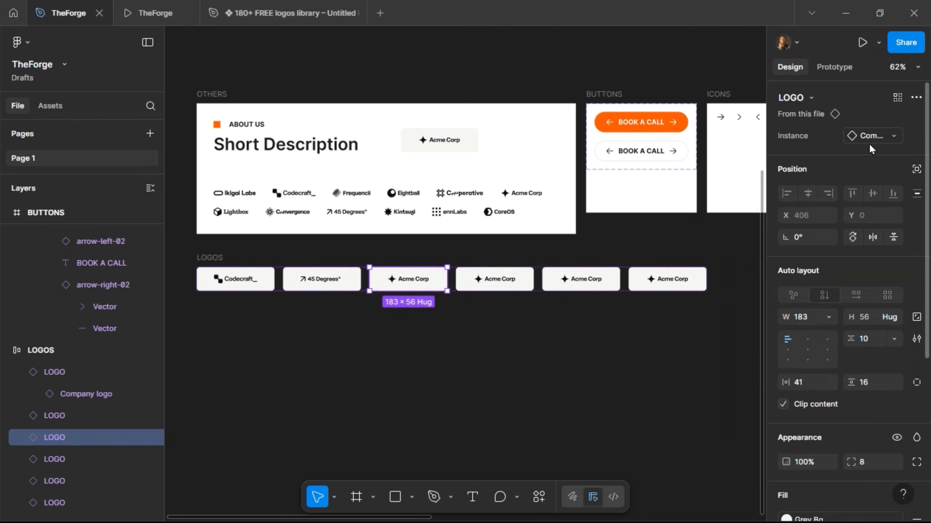
pyautogui.click(897, 134)
pyautogui.scroll(-1, 821, 256)
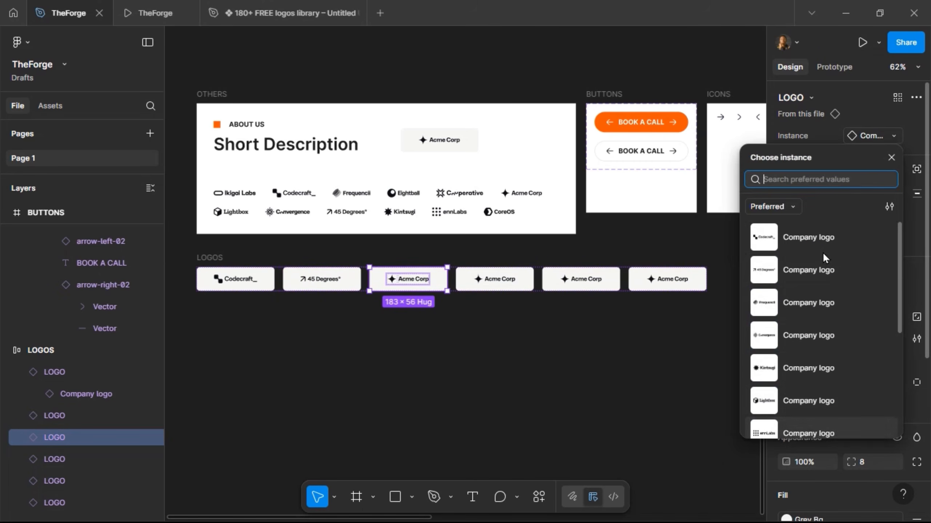
pyautogui.click(808, 306)
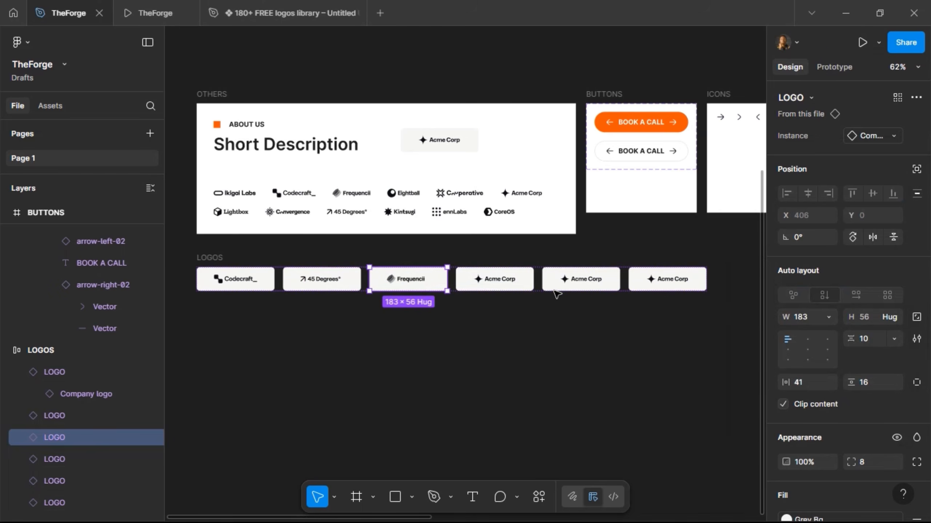
pyautogui.click(527, 286)
pyautogui.click(874, 135)
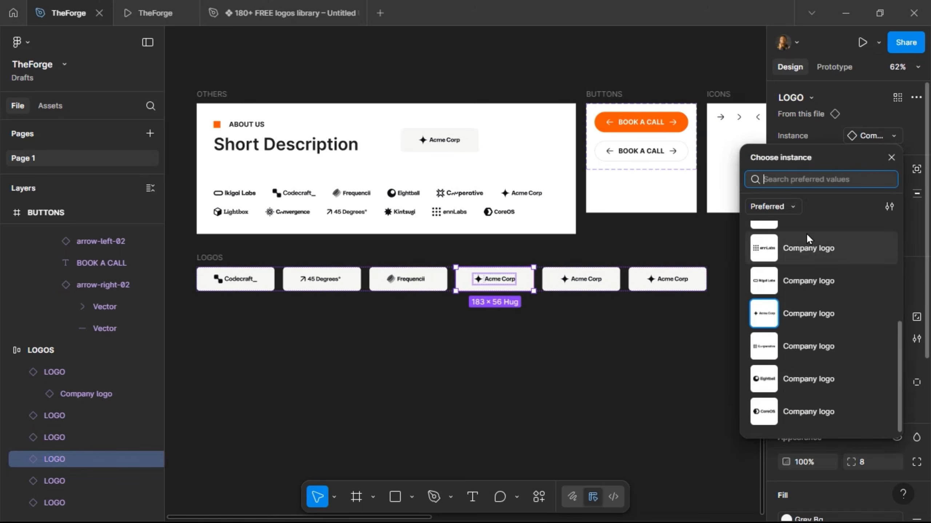
pyautogui.scroll(5, 807, 249)
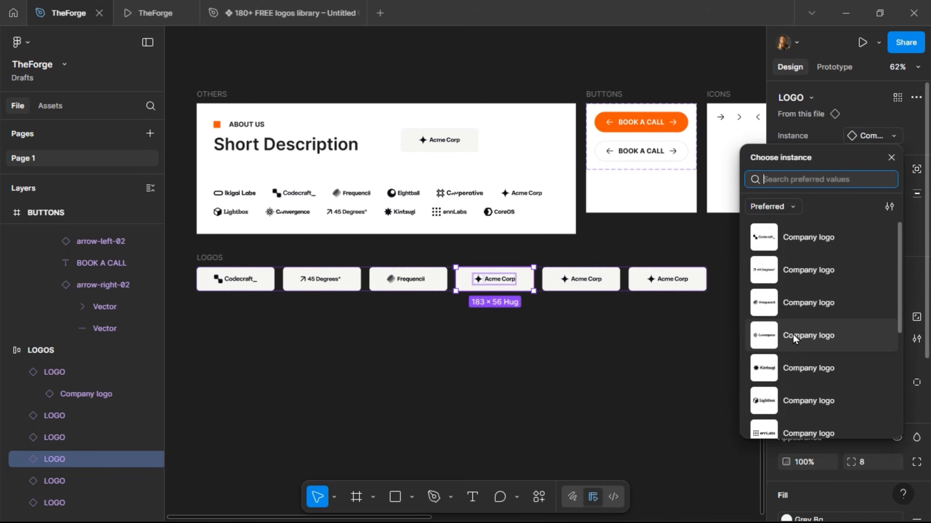
pyautogui.click(792, 333)
# Step: Swap the fifth and sixth tiles in the LOGOS row to the Co-operative and Kintsugi logos
pyautogui.click(579, 288)
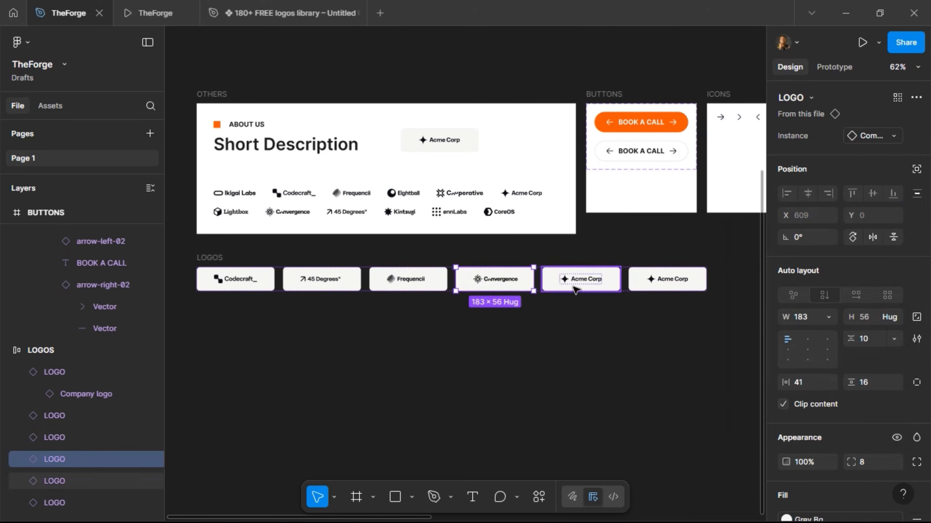
pyautogui.click(872, 141)
pyautogui.click(810, 335)
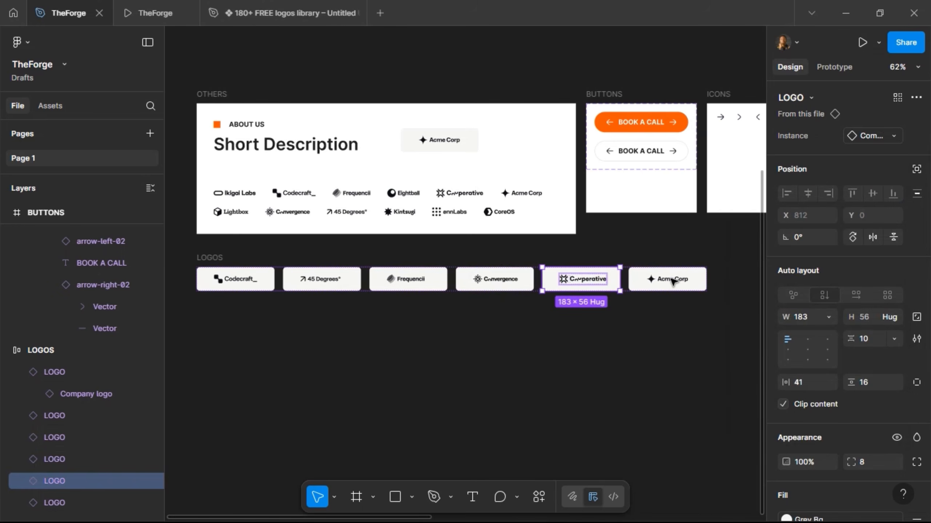
pyautogui.click(672, 281)
pyautogui.click(890, 131)
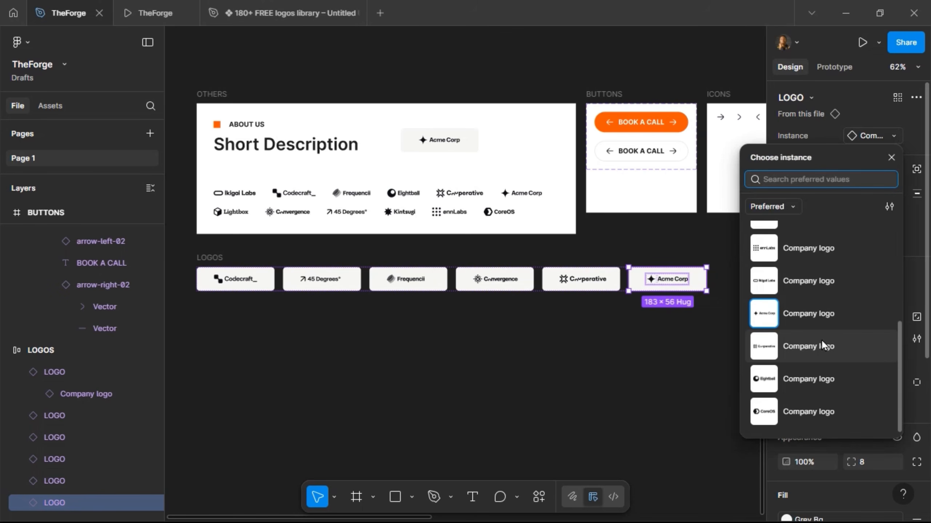
pyautogui.scroll(4, 822, 264)
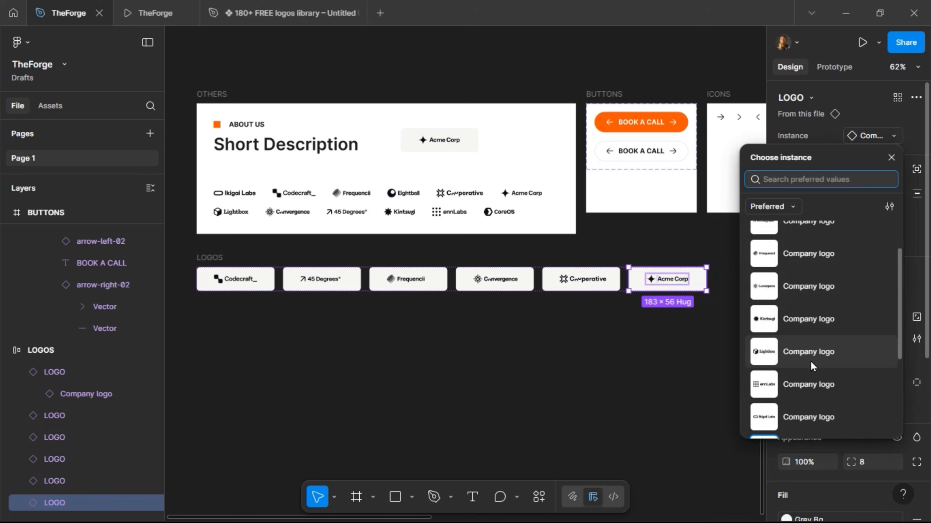
pyautogui.click(816, 317)
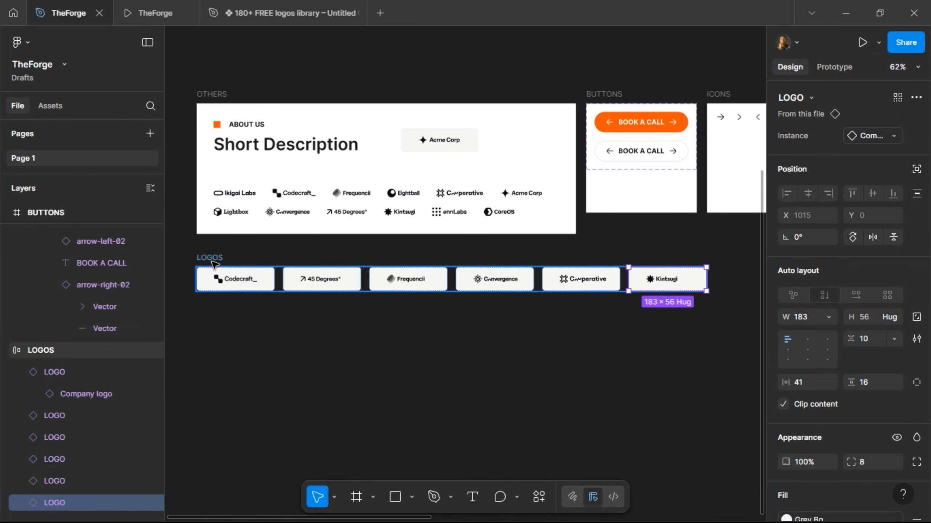
# Step: Move the LOGOS row further left of the OTHERS frame and centre the auto layout alignment of the main LOGO component
pyautogui.moveTo(219, 259); pyautogui.dragTo(246, 267)
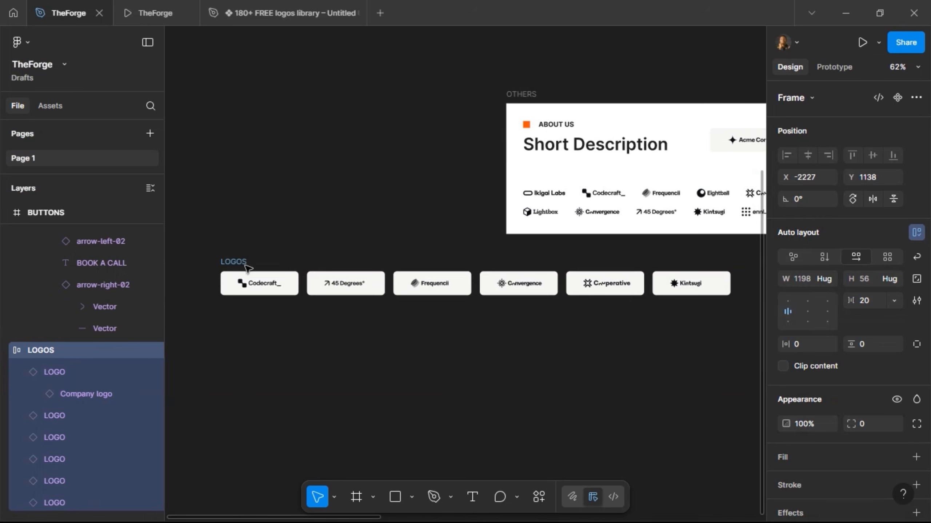
pyautogui.click(710, 287)
pyautogui.click(738, 148)
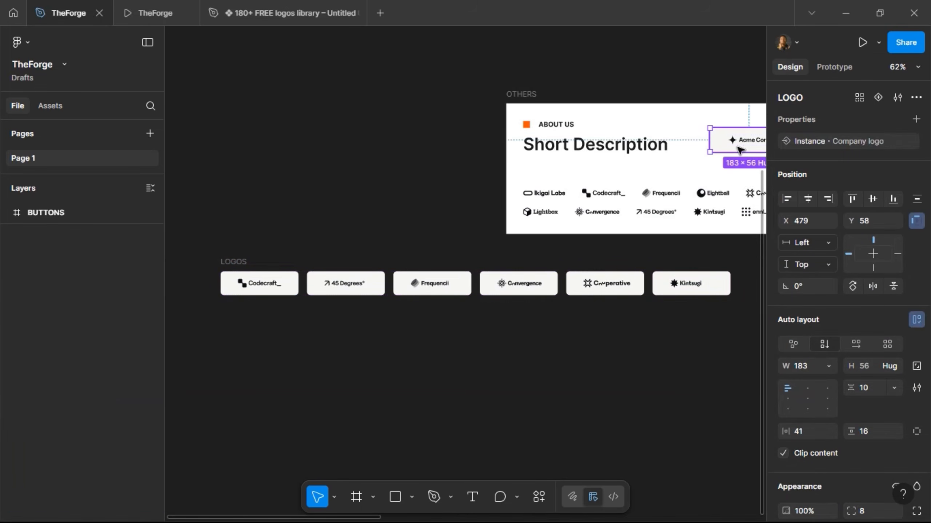
pyautogui.click(806, 396)
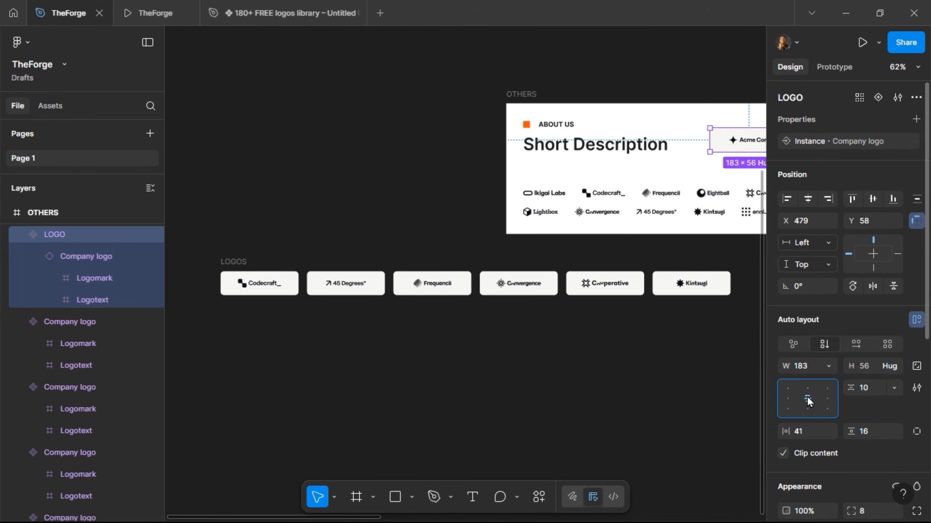
# Step: Duplicate the Kintsugi tile at the end of the LOGOS row five times
pyautogui.click(690, 287)
pyautogui.hscroll(5, 586, 290)
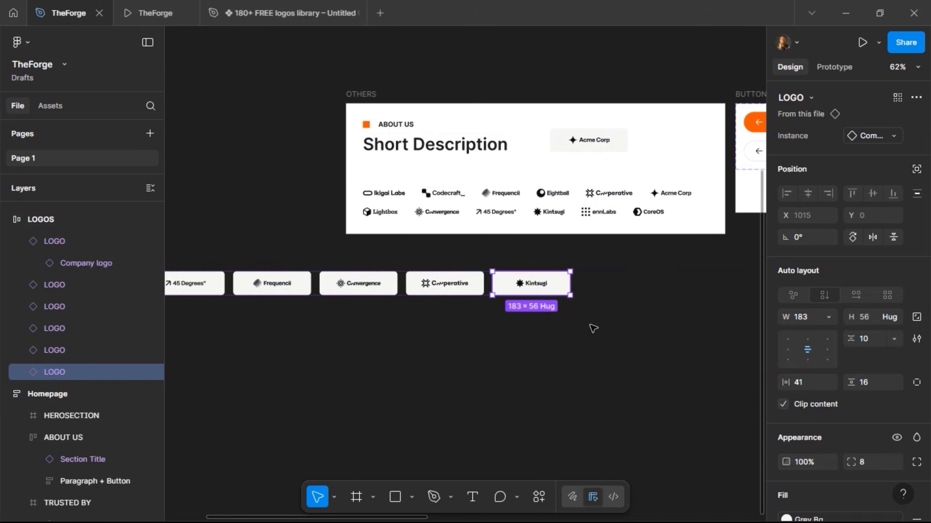
pyautogui.hotkey('ctrl', 'd')
pyautogui.hotkey('ctrl', 'd')
pyautogui.hotkey('ctrl', 'd')
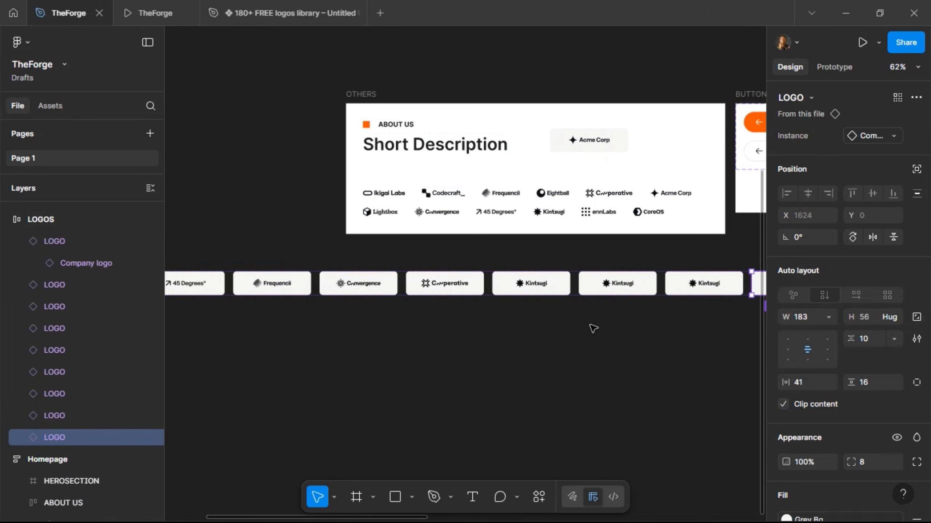
pyautogui.hscroll(8, 592, 329)
pyautogui.hotkey('ctrl', 'd')
pyautogui.hotkey('ctrl', 'd')
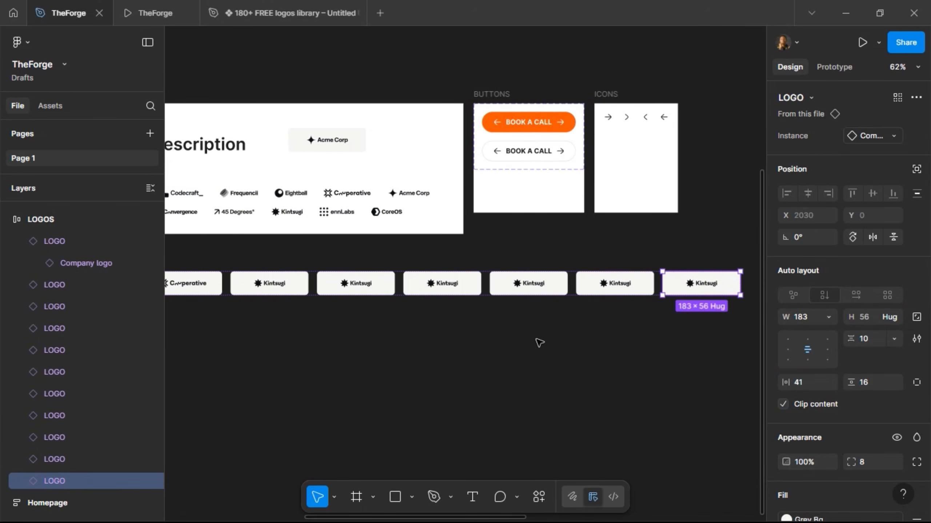
# Step: Swap the first two duplicated Kintsugi tiles in the LOGOS row to the Lightbox and ennLabs logos
pyautogui.hscroll(-10, 538, 342)
pyautogui.hscroll(8, 538, 344)
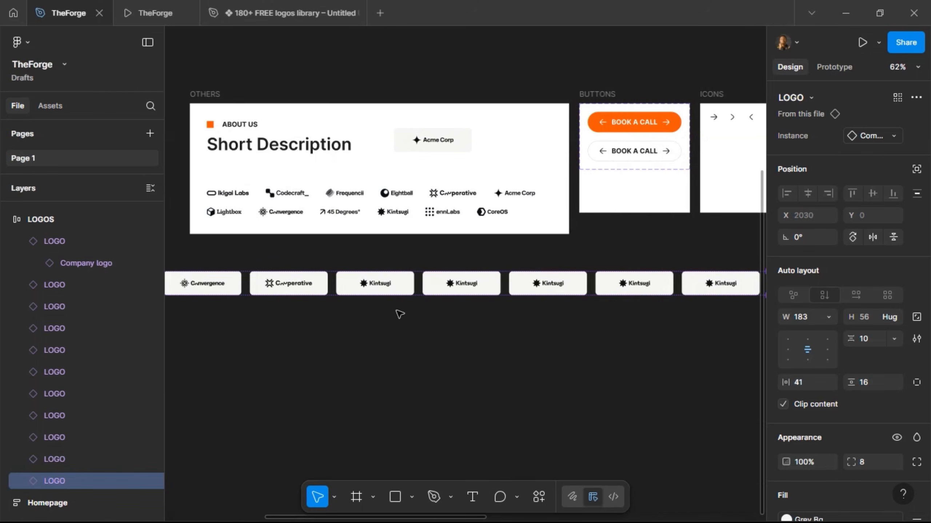
pyautogui.click(436, 285)
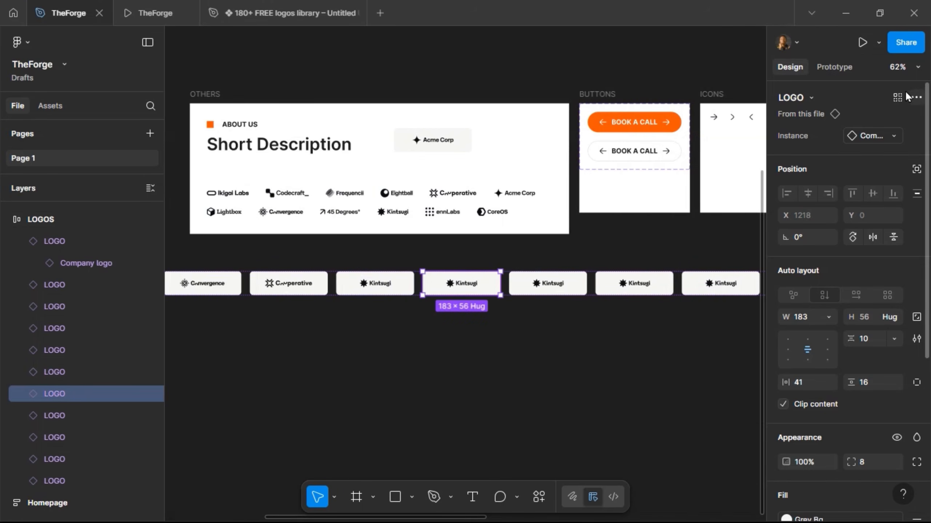
pyautogui.click(874, 136)
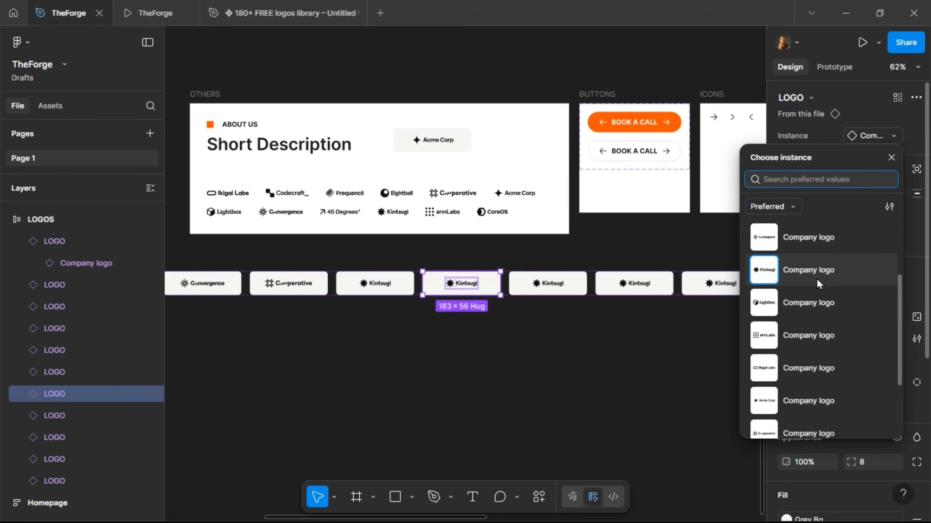
pyautogui.click(807, 402)
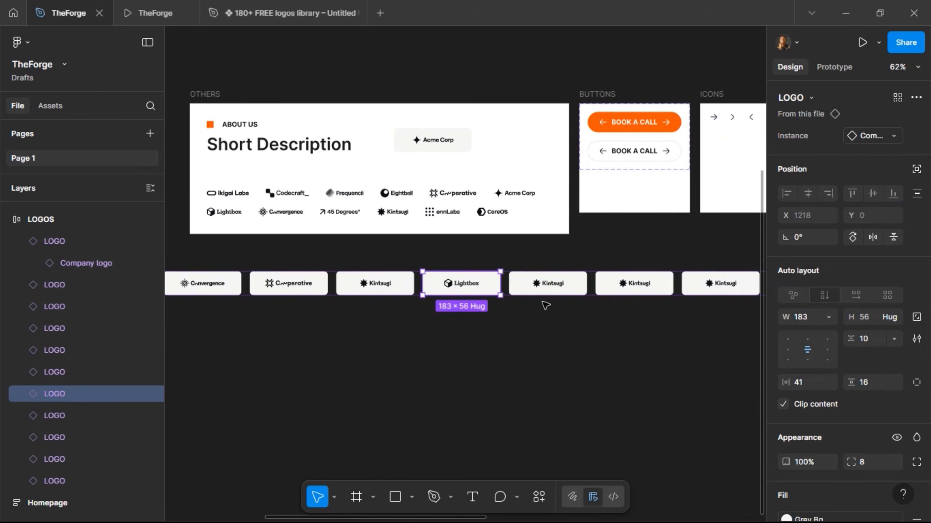
pyautogui.click(563, 292)
pyautogui.click(872, 137)
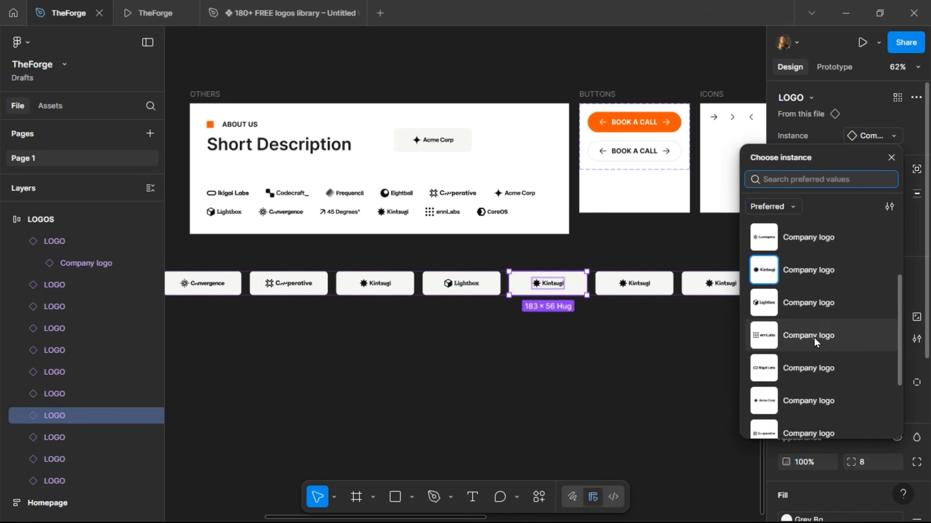
pyautogui.click(799, 332)
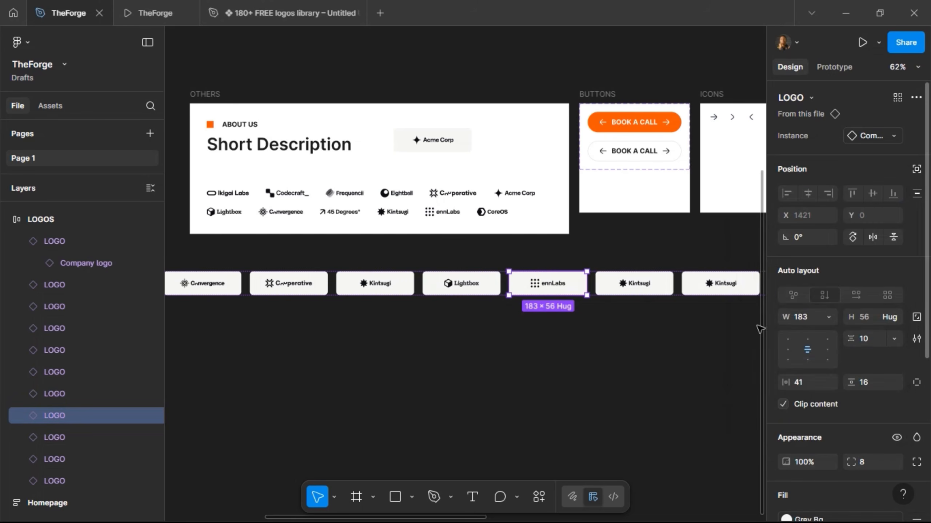
# Step: Swap the next two Kintsugi tiles after ennLabs in the LOGOS row to the Ikigai Labs and Acme Corp logos
pyautogui.click(658, 289)
pyautogui.click(859, 137)
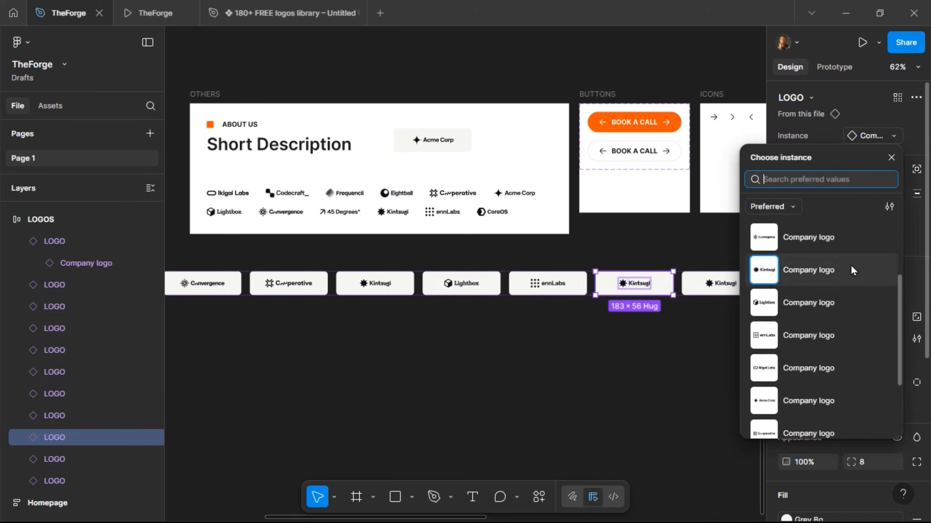
pyautogui.click(826, 364)
pyautogui.press('Tab')
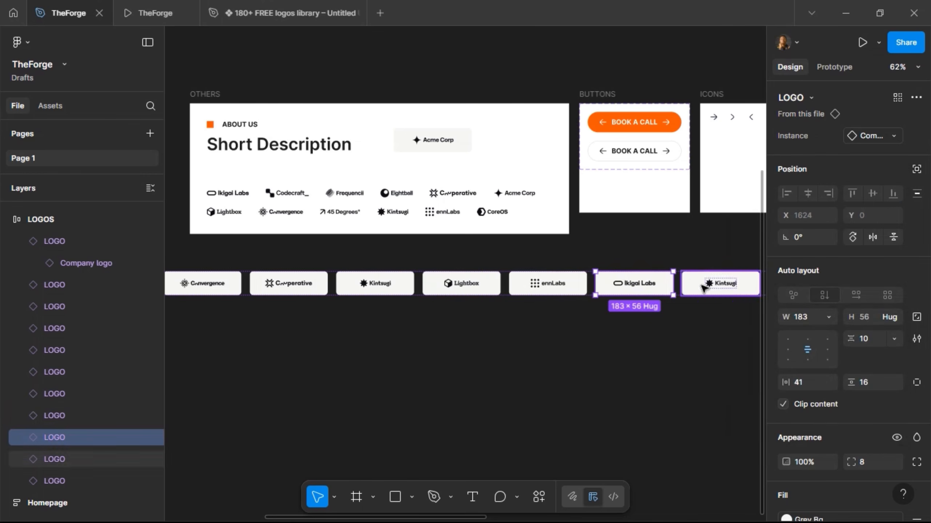
pyautogui.click(849, 134)
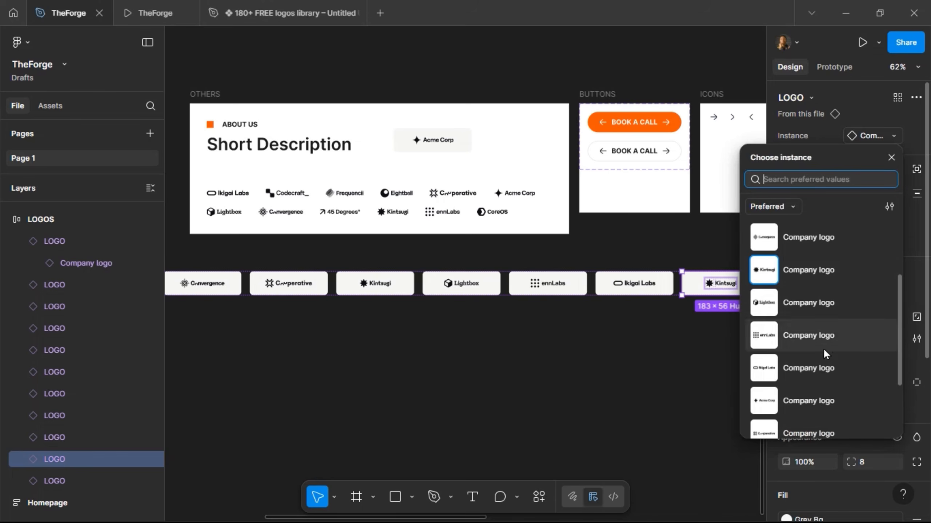
pyautogui.click(820, 400)
# Step: Swap the last Kintsugi tile in the LOGOS row to the Co-operative logo
pyautogui.hscroll(4, 633, 359)
pyautogui.hscroll(2, 632, 358)
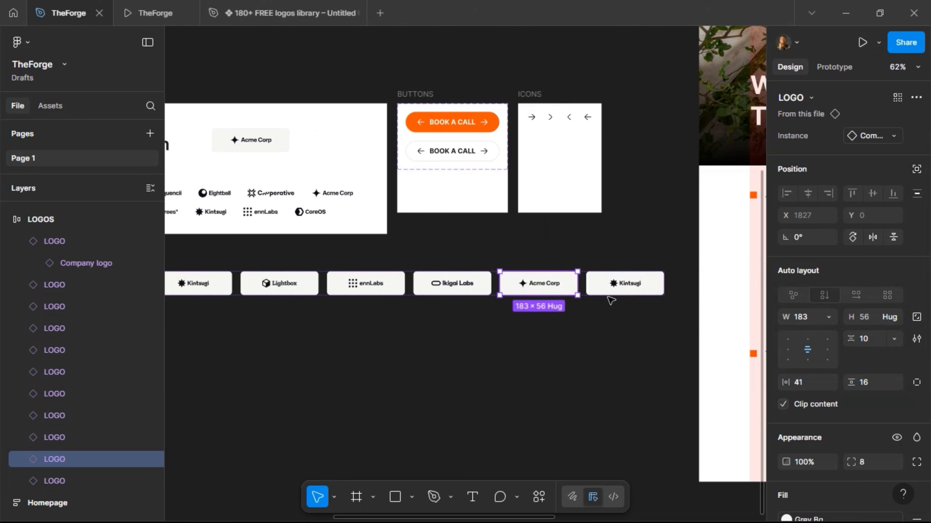
pyautogui.press('Tab')
pyautogui.click(866, 136)
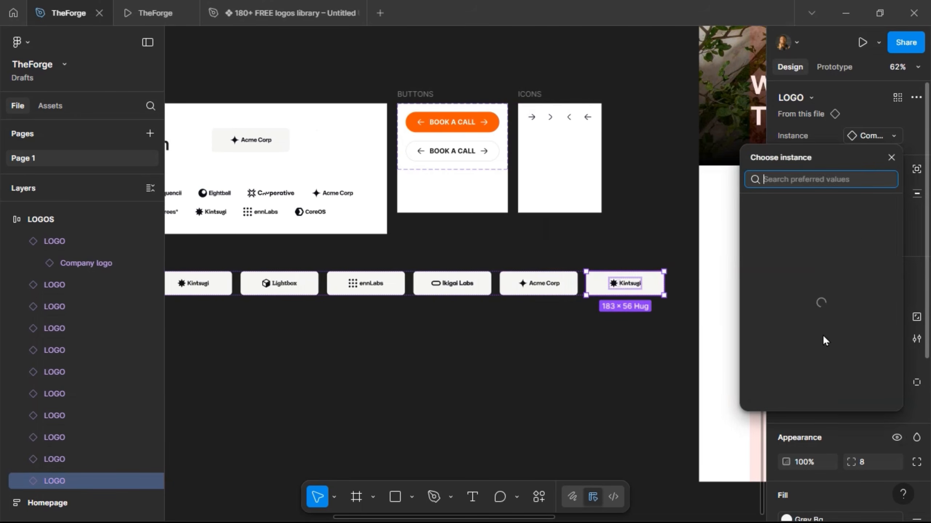
pyautogui.scroll(-2, 823, 337)
pyautogui.scroll(-1, 822, 344)
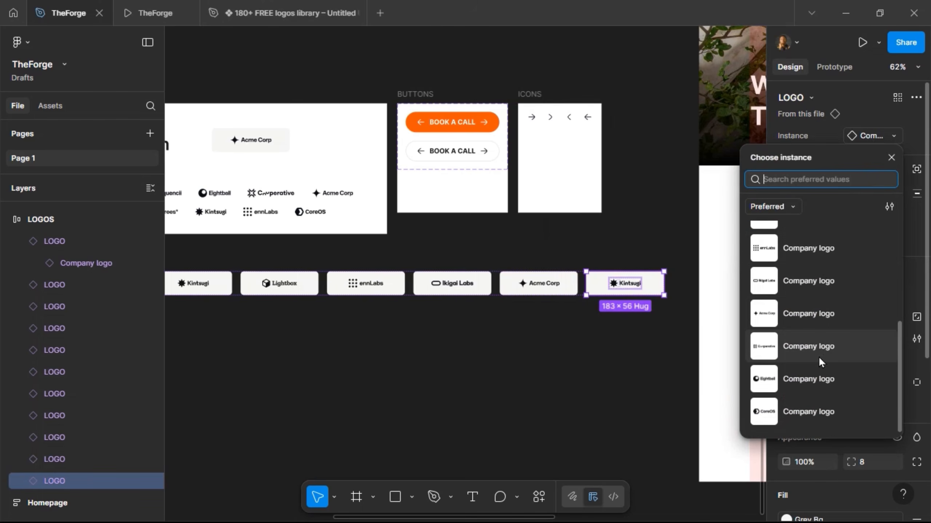
pyautogui.click(812, 350)
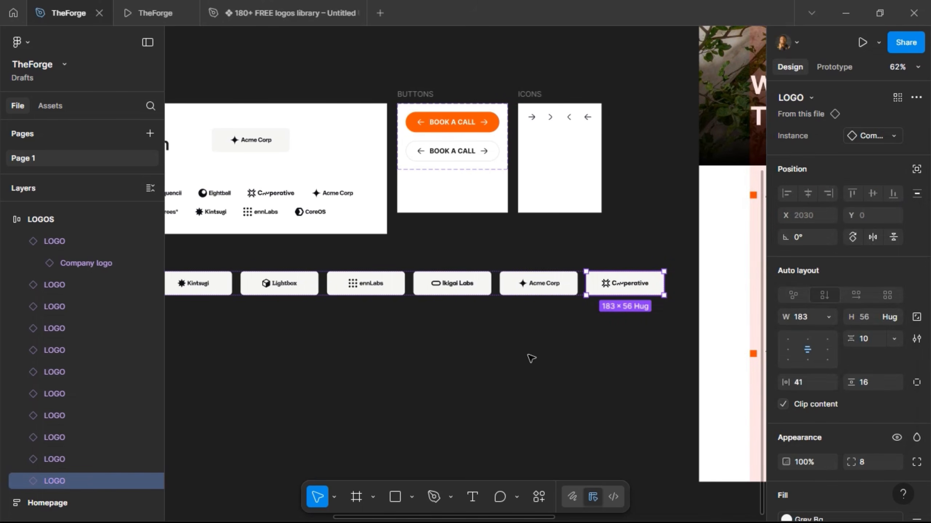
# Step: Move the LOGOS row further left and slightly down, and duplicate the Co-operative tile at its end twice
pyautogui.hscroll(-15, 531, 358)
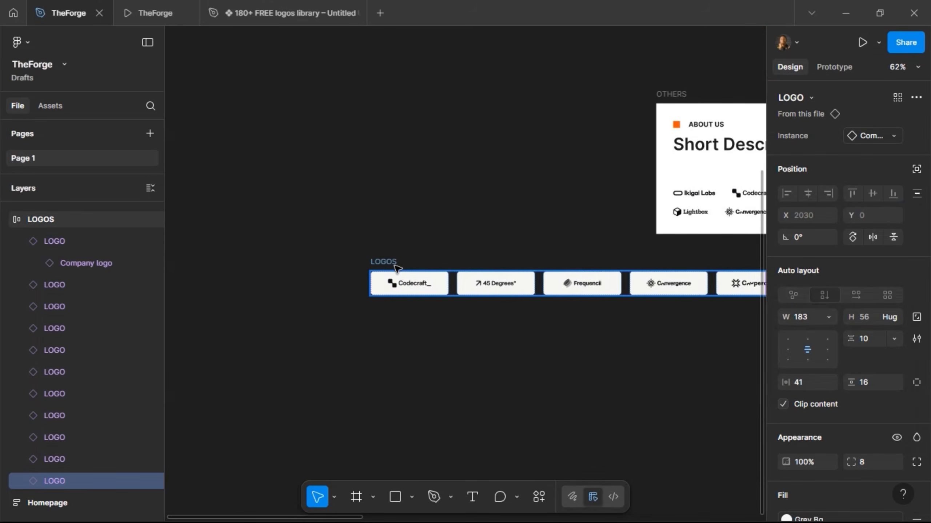
pyautogui.moveTo(397, 263); pyautogui.dragTo(246, 283)
pyautogui.hscroll(15, 245, 283)
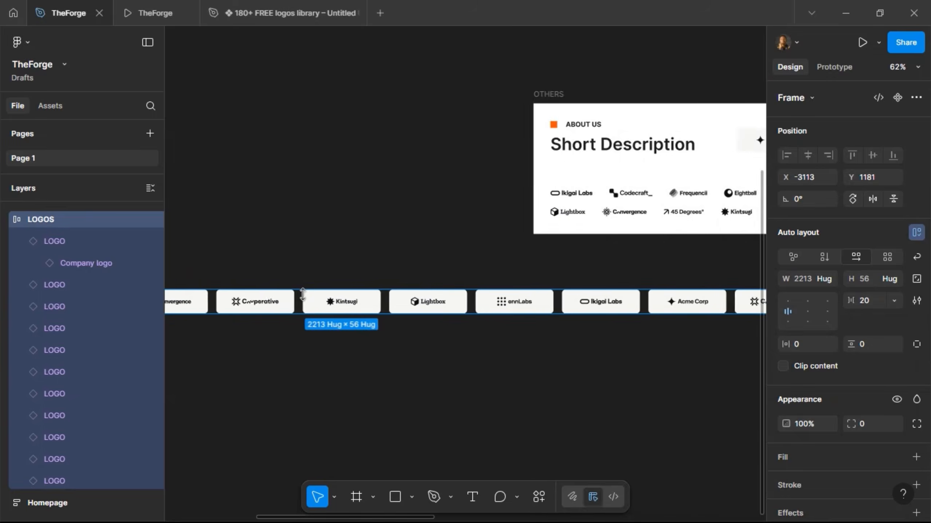
pyautogui.hscroll(5, 472, 319)
pyautogui.click(341, 299)
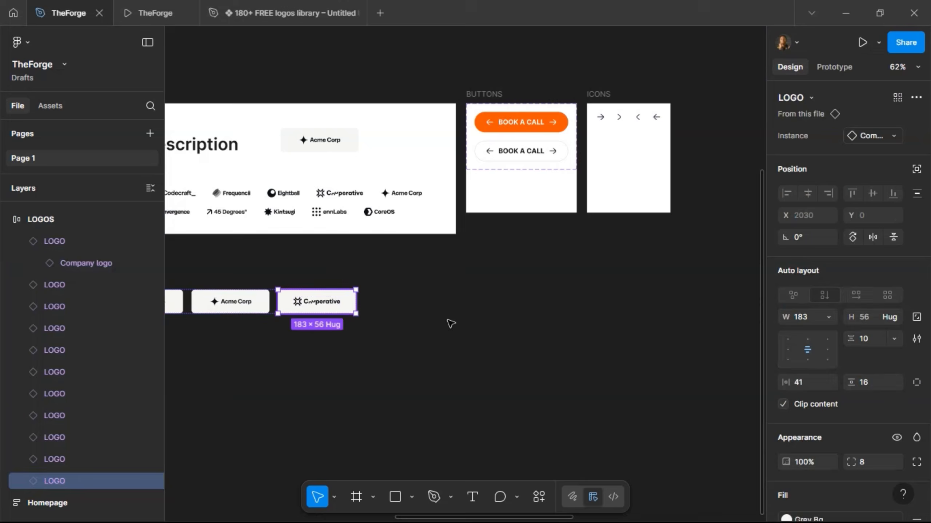
pyautogui.hotkey('ctrl', 'd')
pyautogui.hotkey('ctrl', 'd')
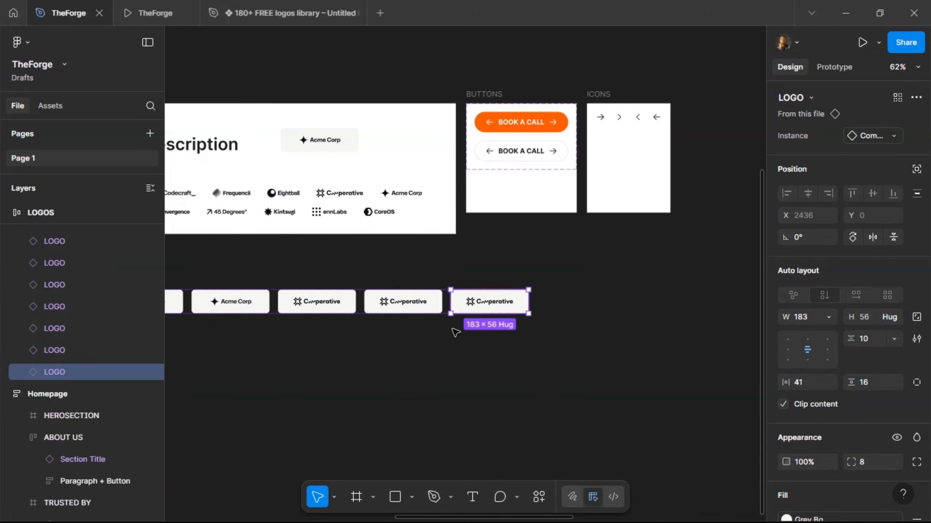
# Step: Swap the two duplicated Co-operative tiles at the end of the LOGOS row to the Eightball and CoreOS logos
pyautogui.click(418, 305)
pyautogui.click(880, 135)
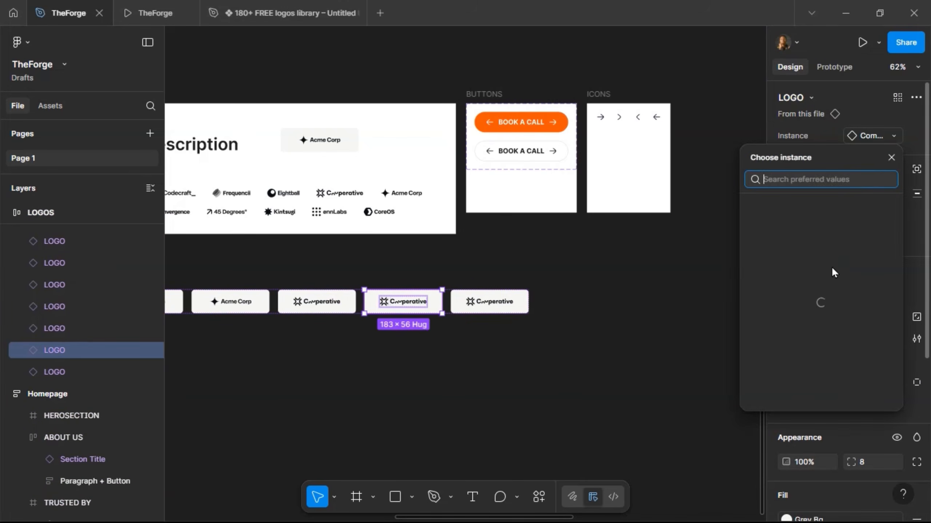
pyautogui.click(810, 373)
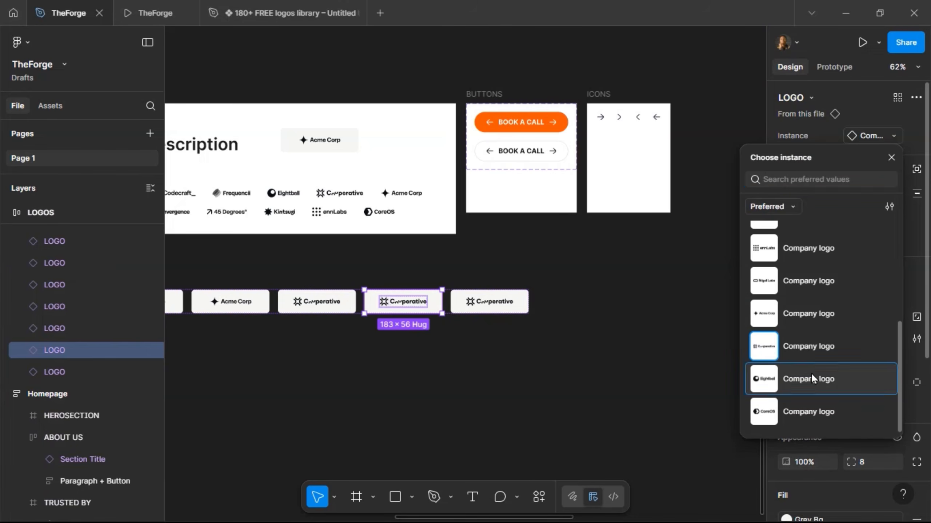
pyautogui.click(492, 303)
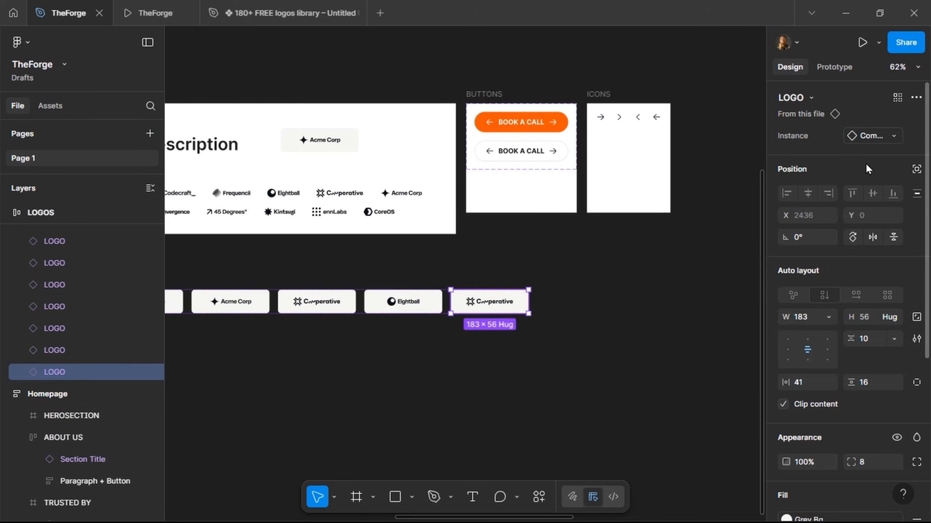
pyautogui.click(869, 135)
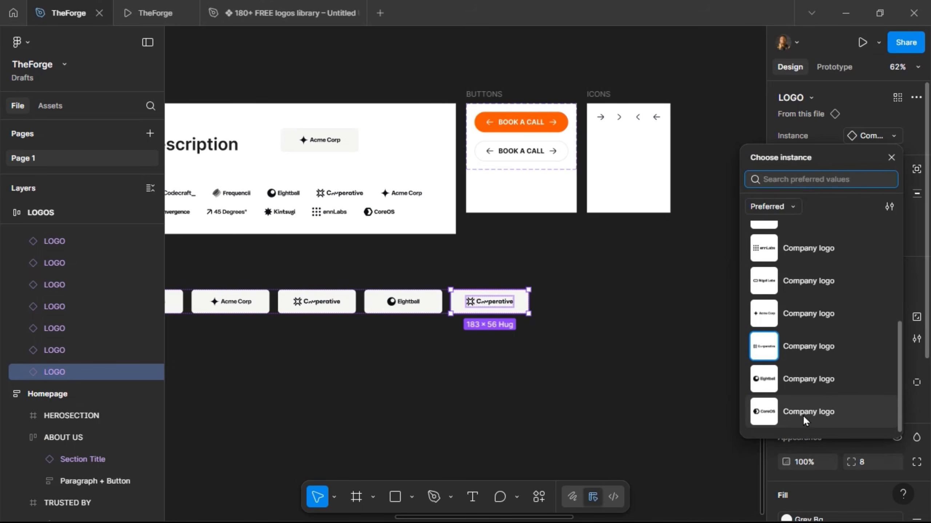
pyautogui.click(809, 405)
pyautogui.click(478, 407)
# Step: Draw a frame about 2071 × 166 starting at the LOGOS row's left end and move it just below the row
pyautogui.hscroll(-5, 480, 398)
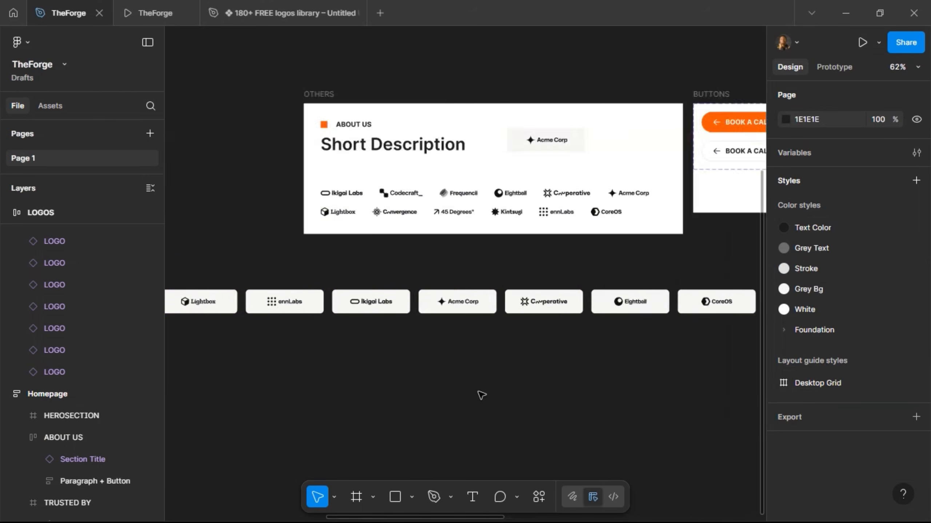
pyautogui.hscroll(-3, 480, 391)
pyautogui.scroll(-5, 515, 384)
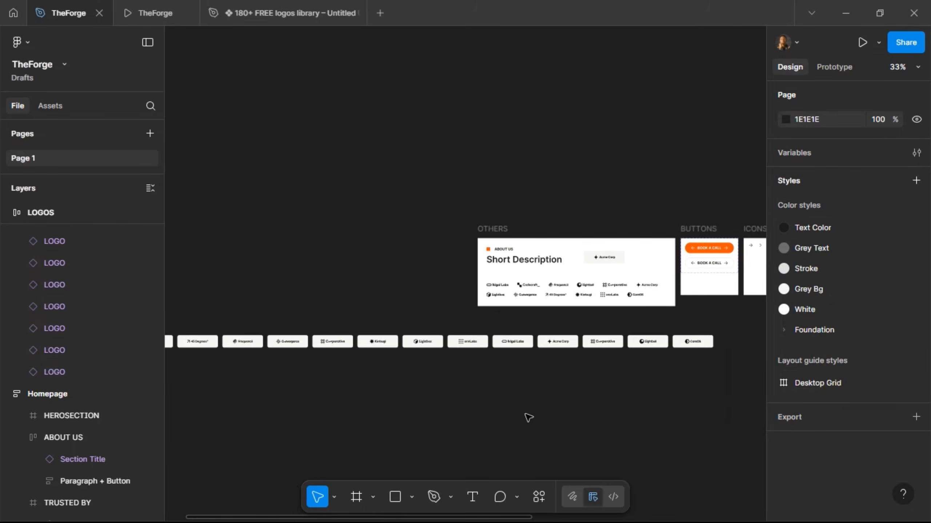
pyautogui.hscroll(-4, 528, 418)
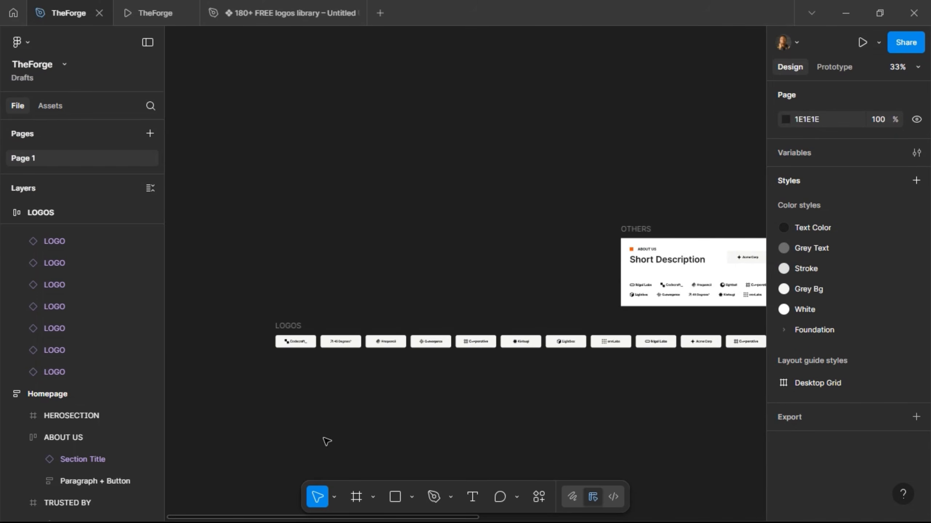
pyautogui.click(299, 346)
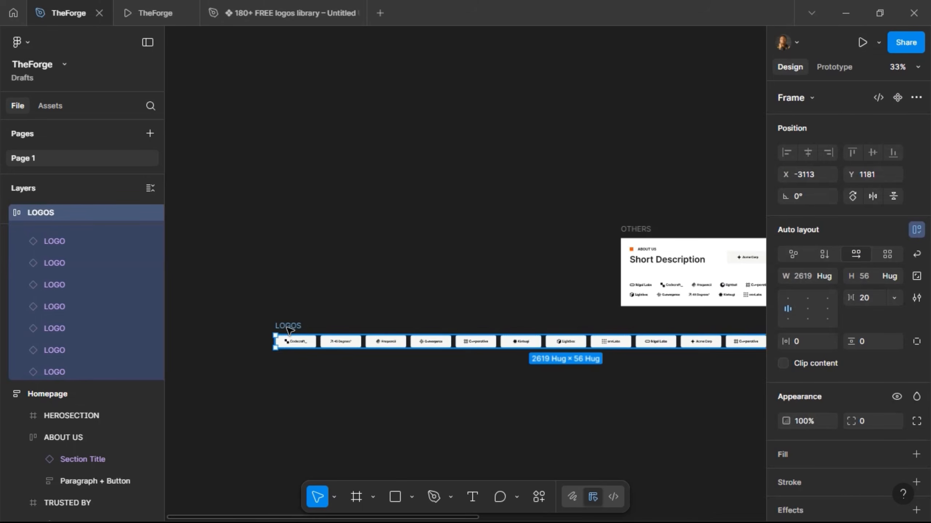
pyautogui.click(307, 343)
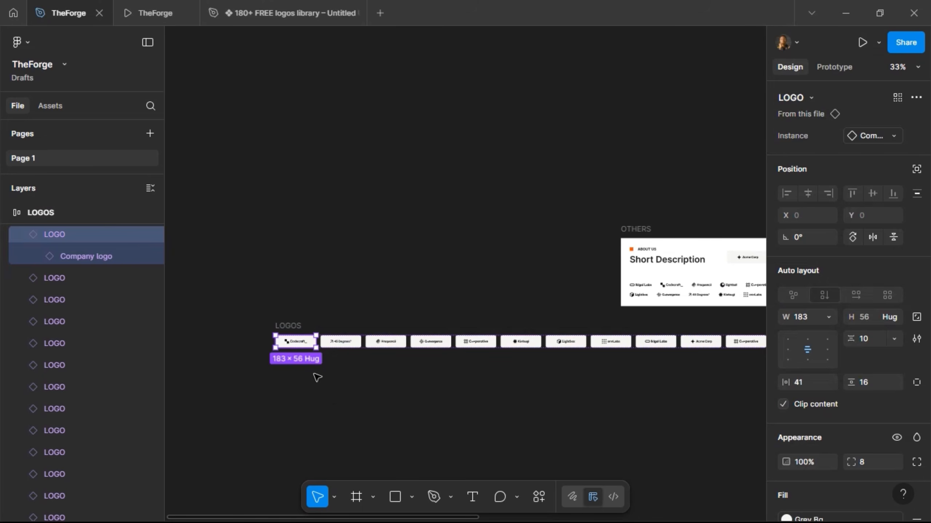
pyautogui.click(361, 499)
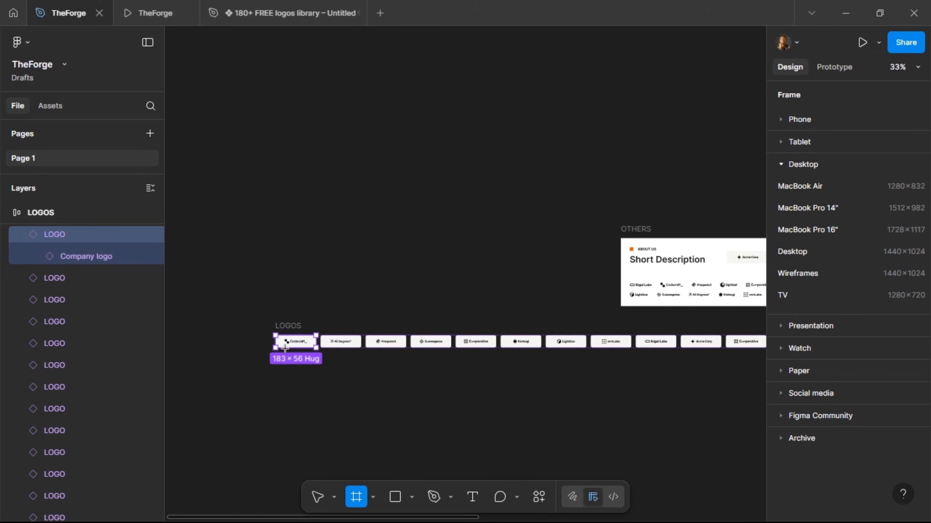
pyautogui.moveTo(275, 319); pyautogui.dragTo(734, 356)
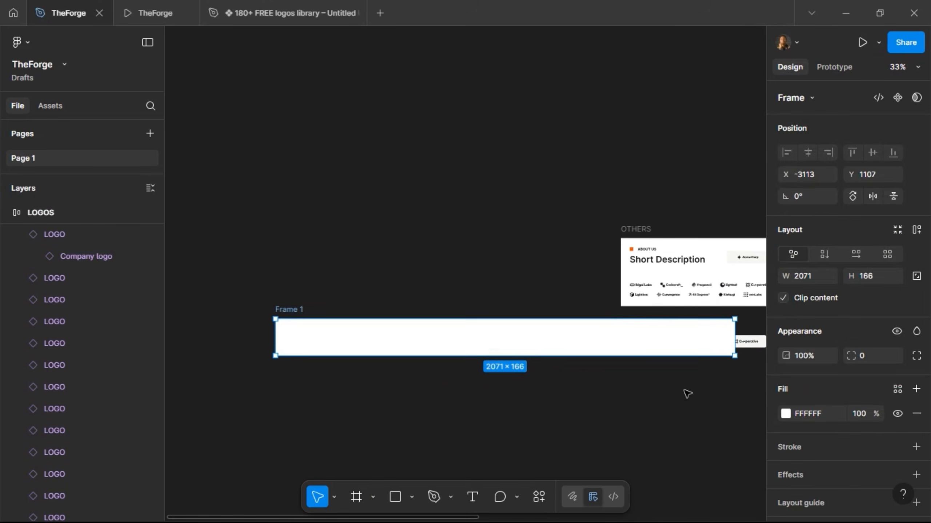
pyautogui.moveTo(292, 318); pyautogui.dragTo(305, 364)
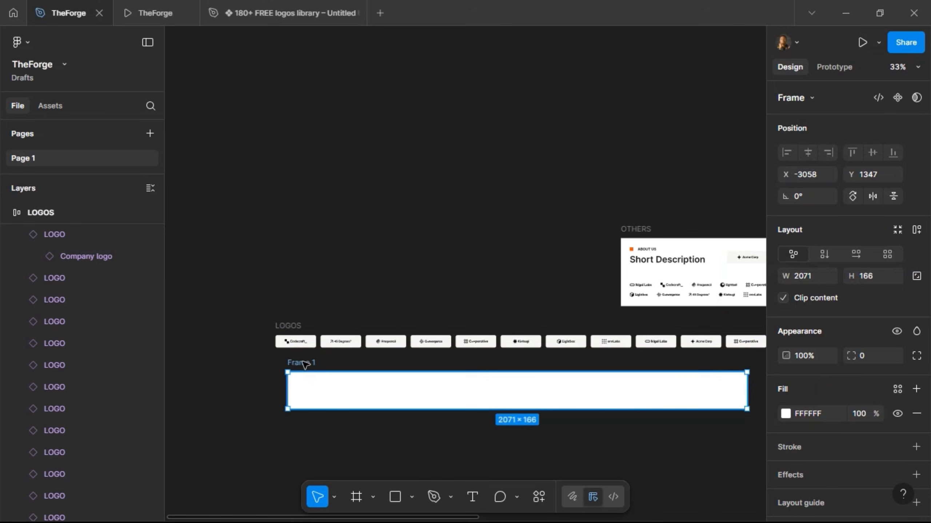
# Step: Rename the new white frame below the LOGOS row as Infinite Scroll
pyautogui.hotkey('ctrl', 'r')
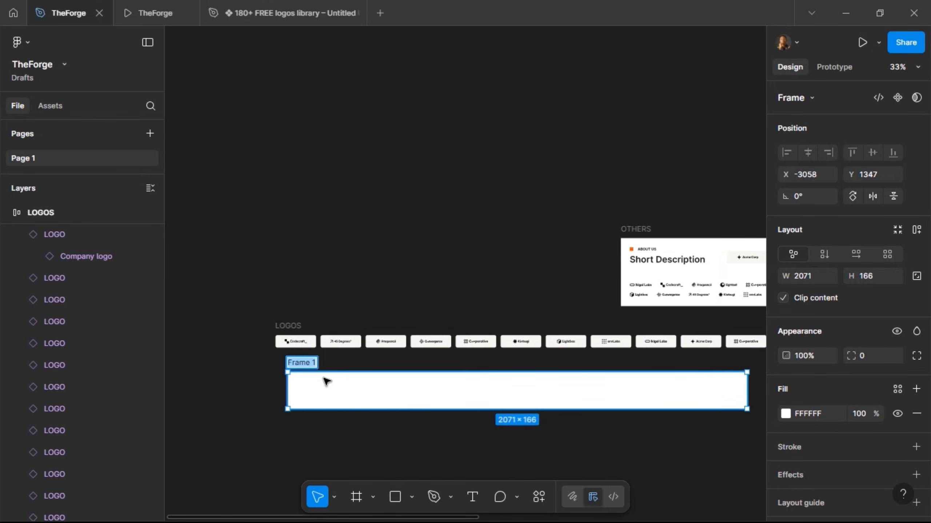
pyautogui.write('Infinite Scroll')
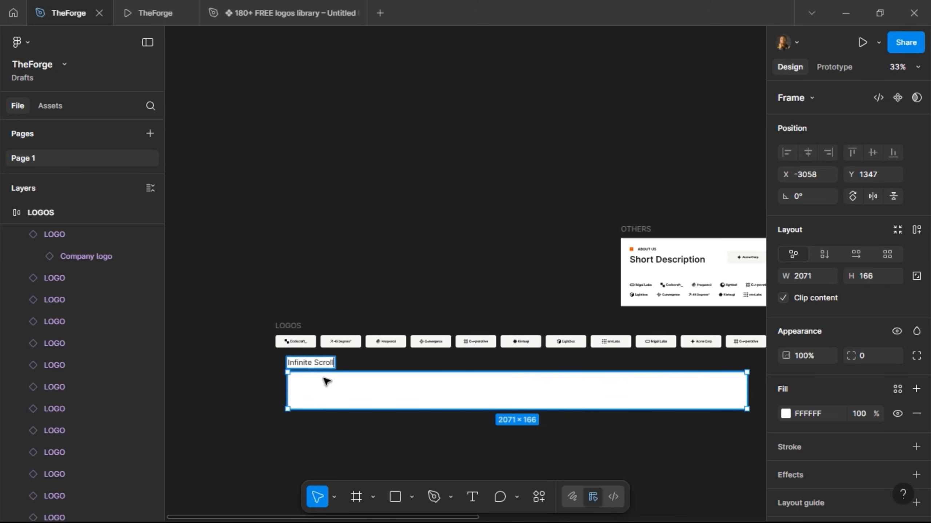
pyautogui.press('Return')
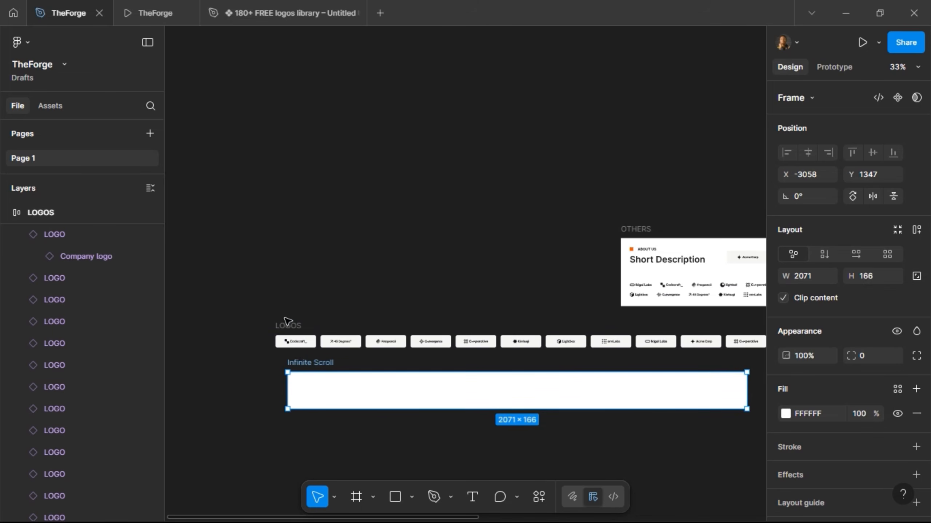
# Step: Place the LOGOS row inside the Infinite Scroll frame, aligned to its left edge and centred vertically
pyautogui.moveTo(291, 326); pyautogui.dragTo(311, 385)
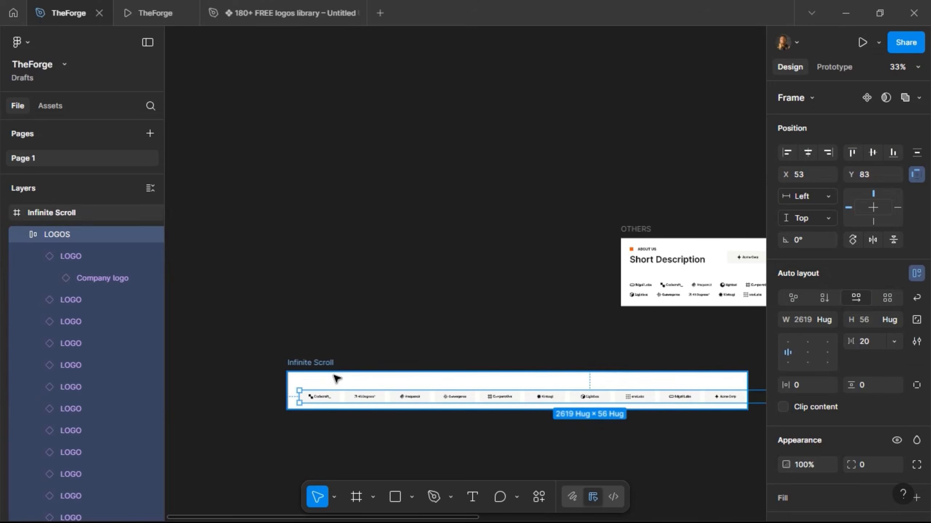
pyautogui.click(787, 152)
pyautogui.click(872, 153)
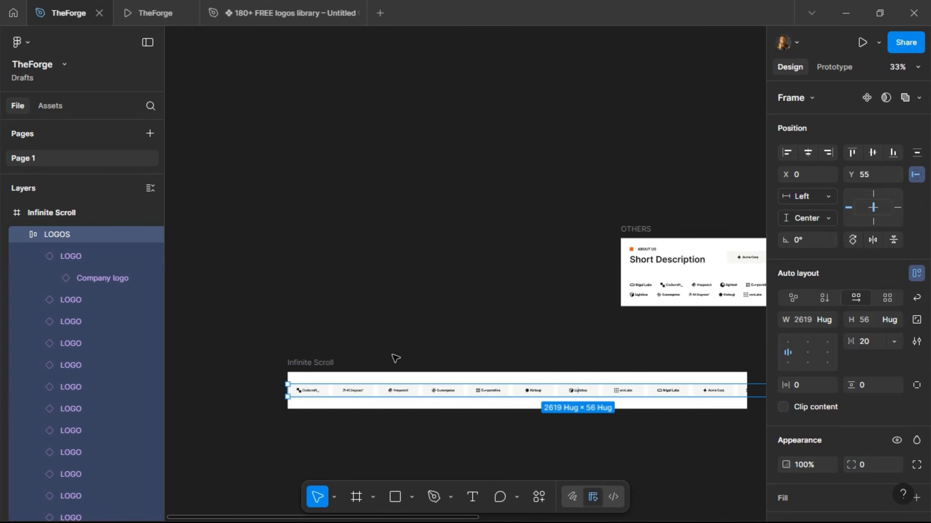
# Step: Shrink the Infinite Scroll frame from its top edge and set its height to 60
pyautogui.scroll(4, 407, 449)
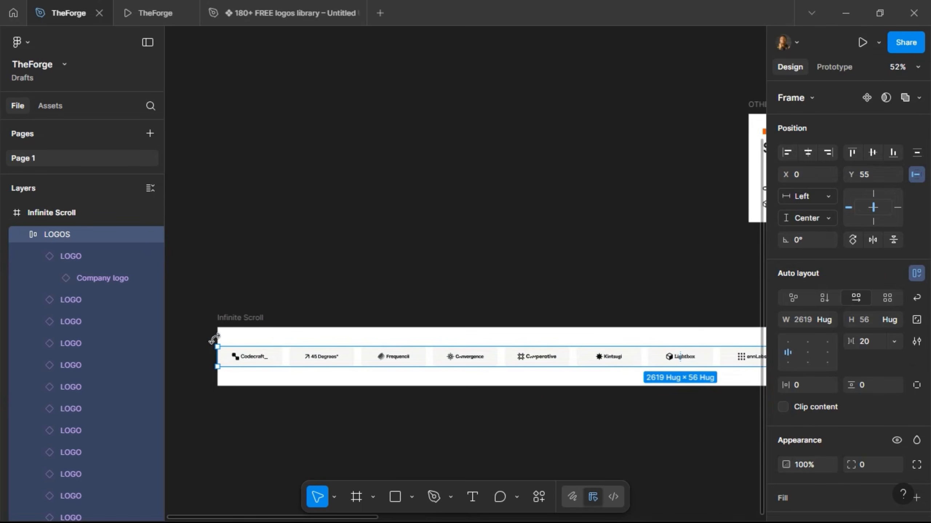
pyautogui.click(246, 320)
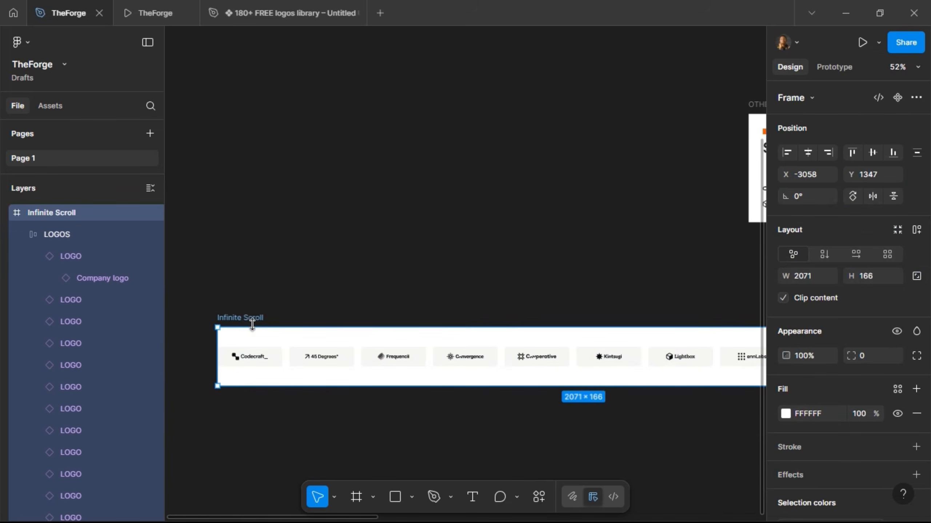
pyautogui.moveTo(246, 327); pyautogui.dragTo(246, 361)
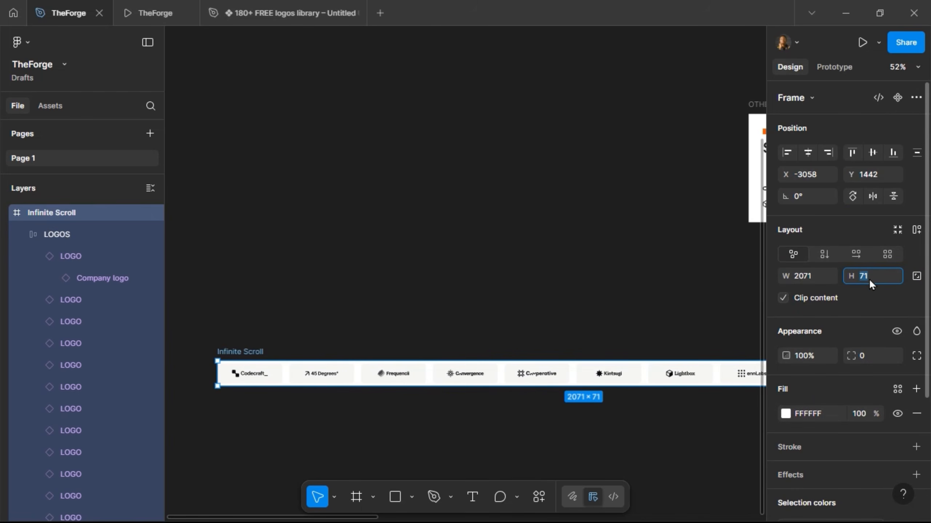
pyautogui.click(513, 380)
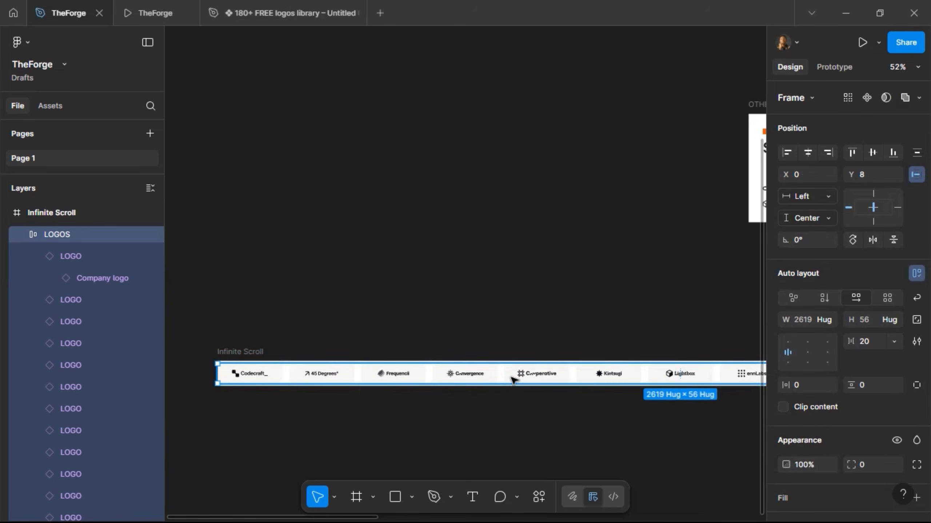
pyautogui.click(238, 353)
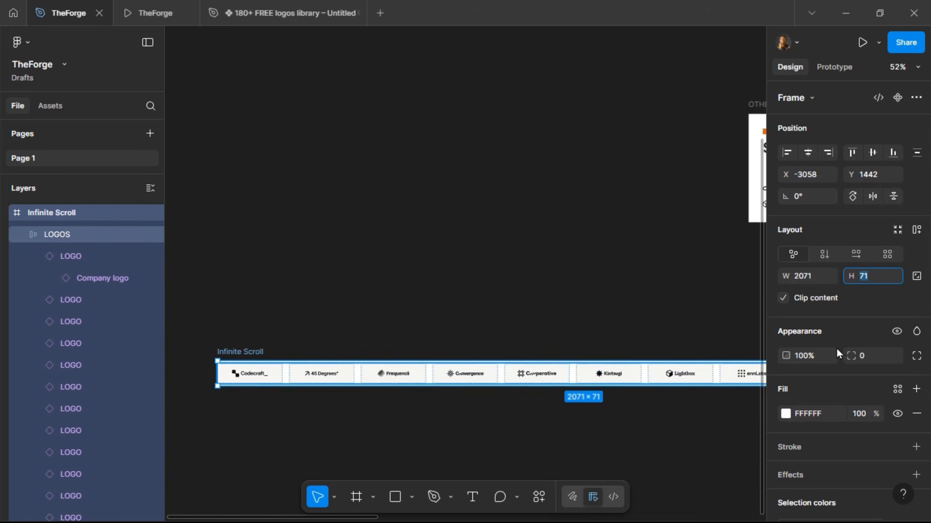
pyautogui.write('60')
pyautogui.press('Return')
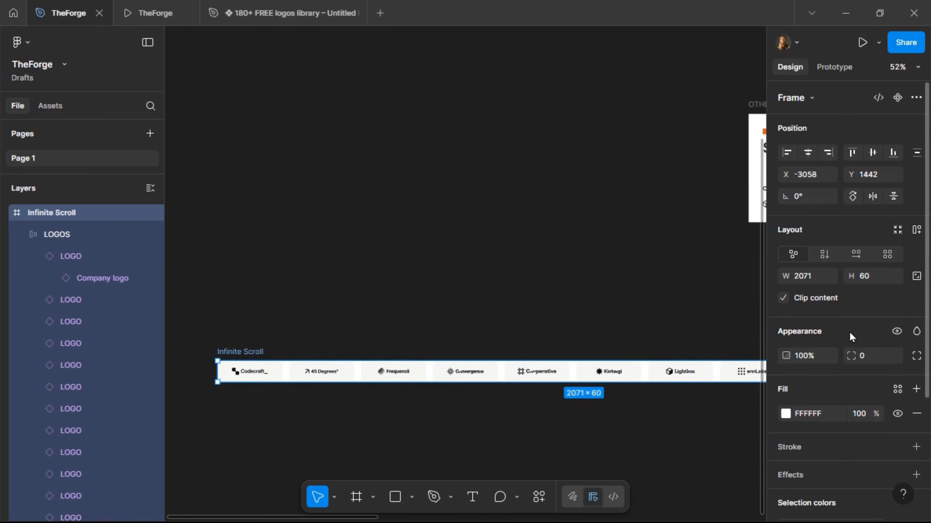
pyautogui.scroll(-5, 311, 430)
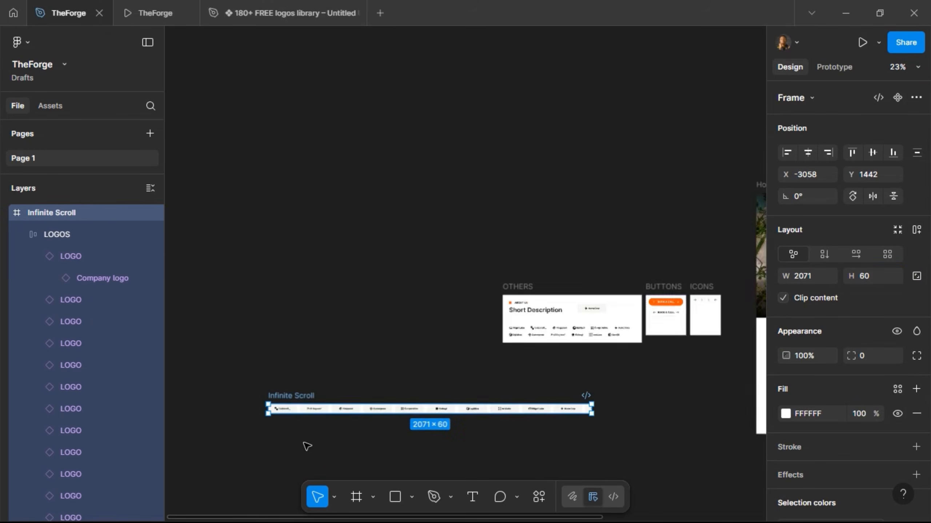
# Step: Resize the Infinite Scroll frame from its right edge to a width of 1218, fitting the first six logo tiles
pyautogui.moveTo(591, 407); pyautogui.dragTo(427, 406)
pyautogui.scroll(4, 330, 439)
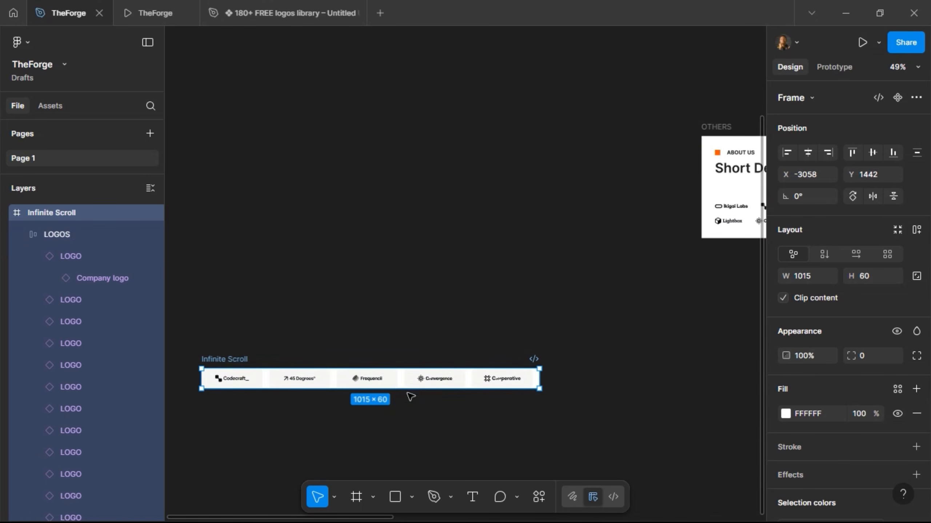
pyautogui.moveTo(549, 382); pyautogui.dragTo(606, 385)
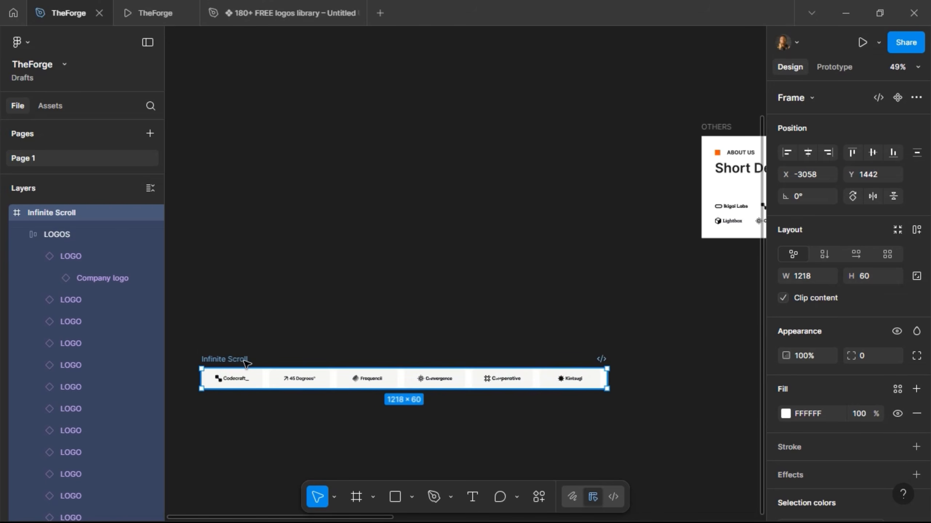
# Step: Paste a copy of the Infinite Scroll frame below the TRUSTED BY title at X 120, Y 110, and narrow it to 1198
pyautogui.hscroll(10, 527, 328)
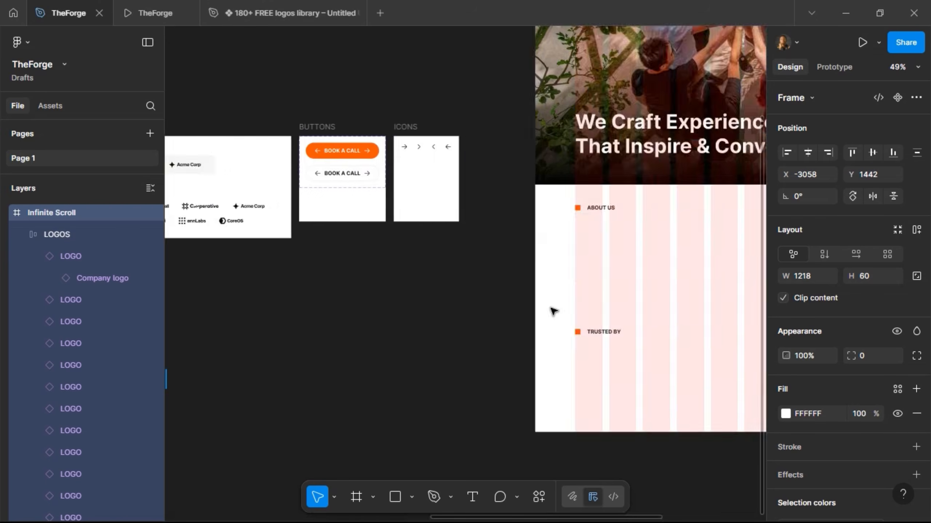
pyautogui.hscroll(4, 553, 311)
pyautogui.click(473, 335)
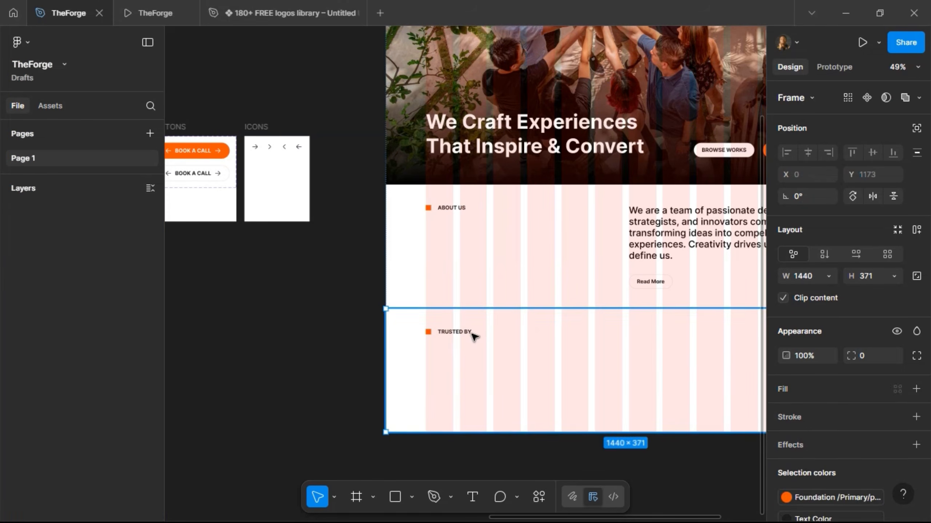
pyautogui.click(472, 334)
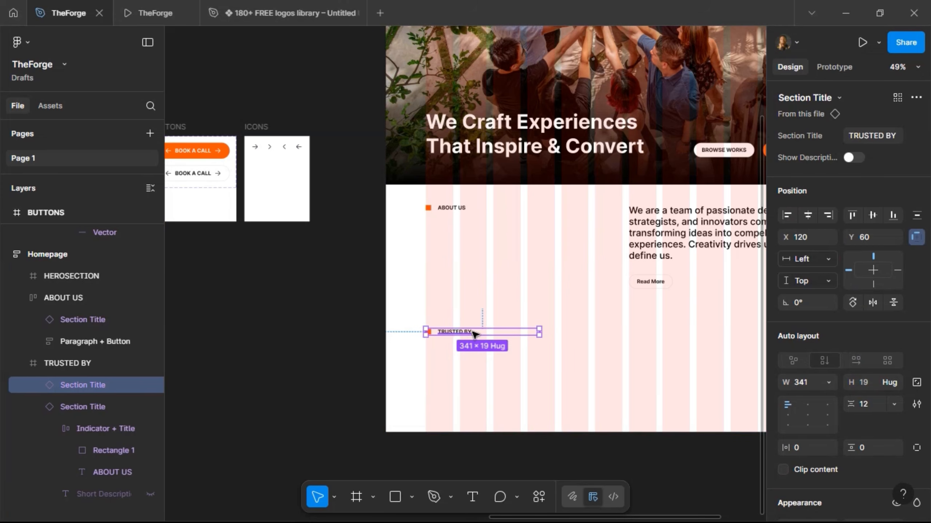
pyautogui.hotkey('ctrl', 'v')
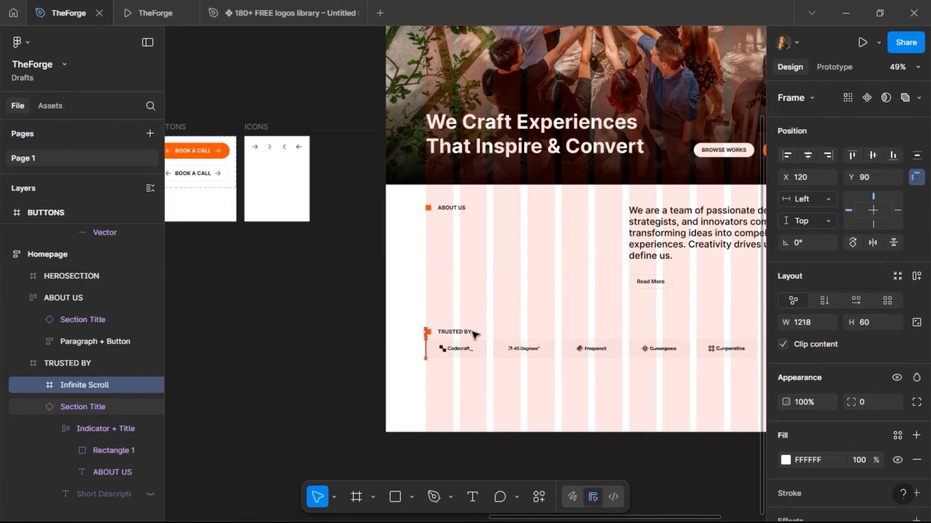
pyautogui.hscroll(5, 443, 386)
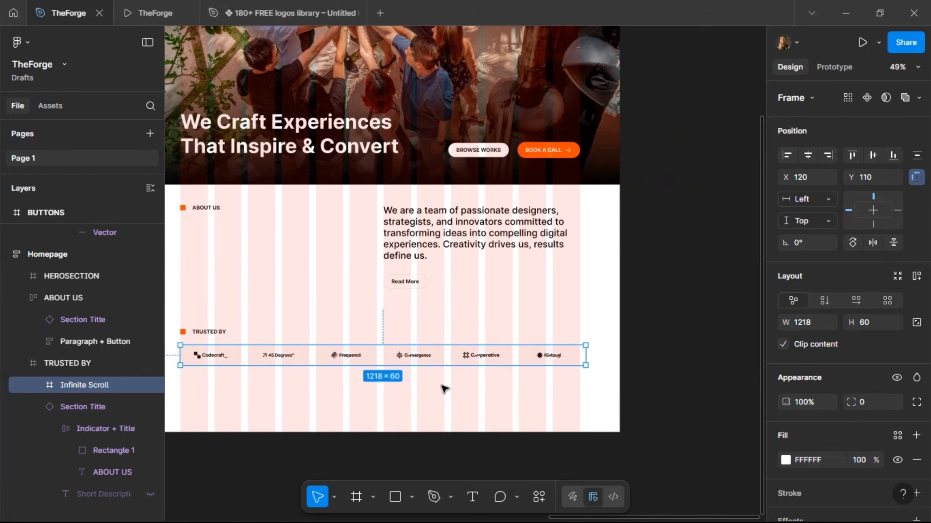
pyautogui.scroll(5, 561, 357)
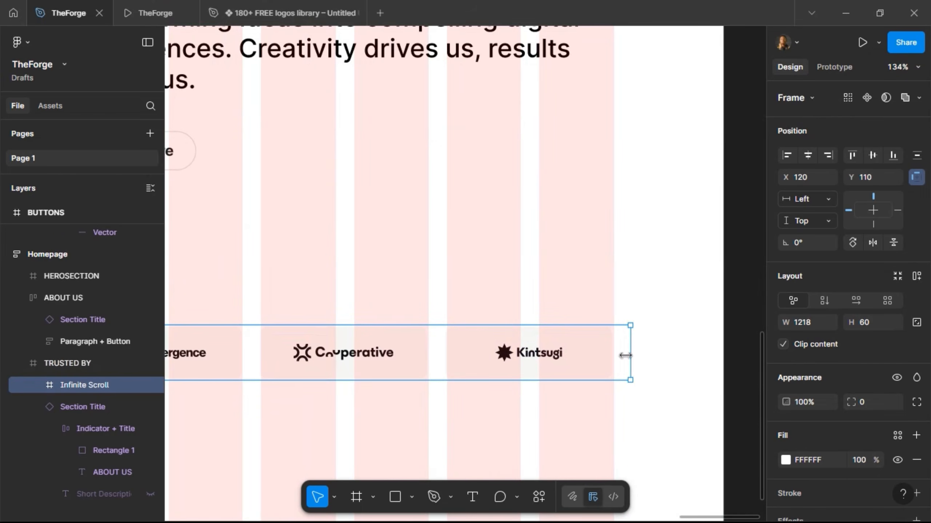
pyautogui.moveTo(625, 356); pyautogui.dragTo(615, 355)
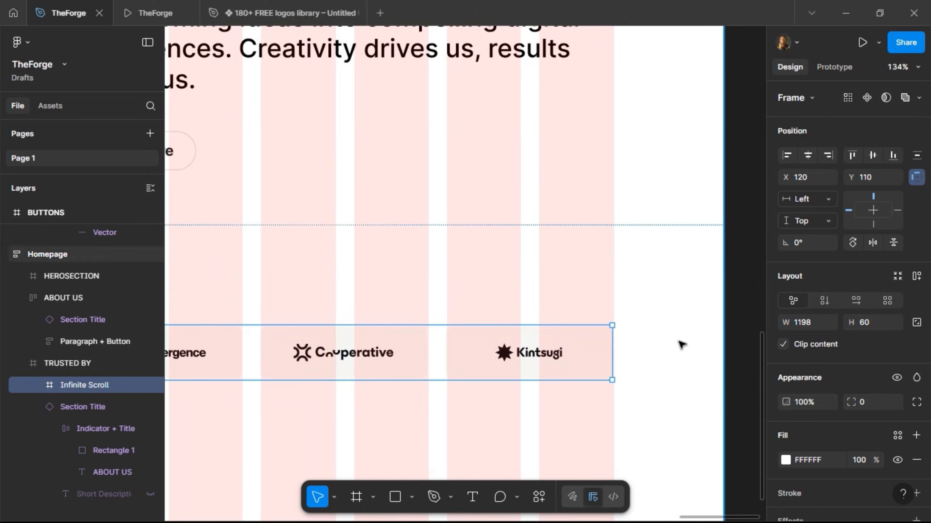
# Step: Add auto layout to the TRUSTED BY frame on the homepage
pyautogui.scroll(-5, 623, 343)
pyautogui.click(486, 311)
pyautogui.hotkey('shift', 'a')
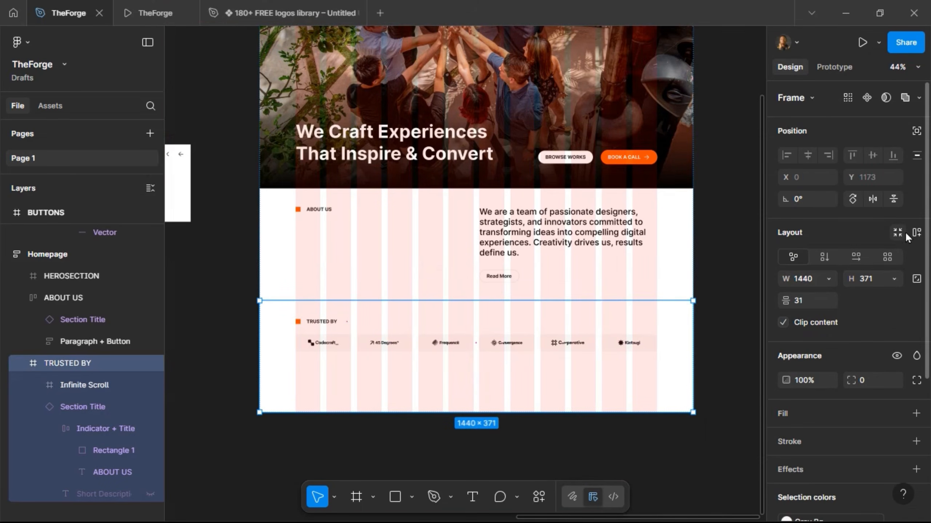
pyautogui.click(917, 232)
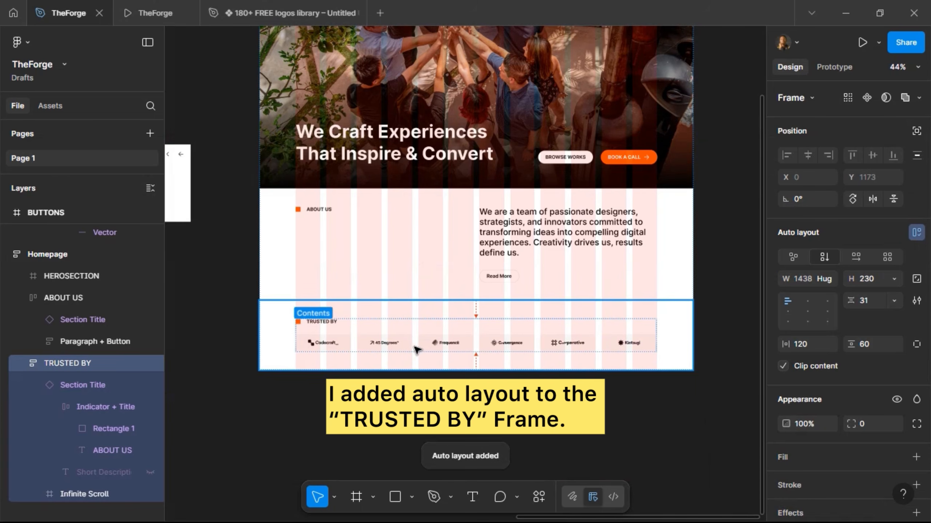
# Step: Set the width of the Infinite Scroll frame in the TRUSTED BY section to 1200
pyautogui.click(515, 341)
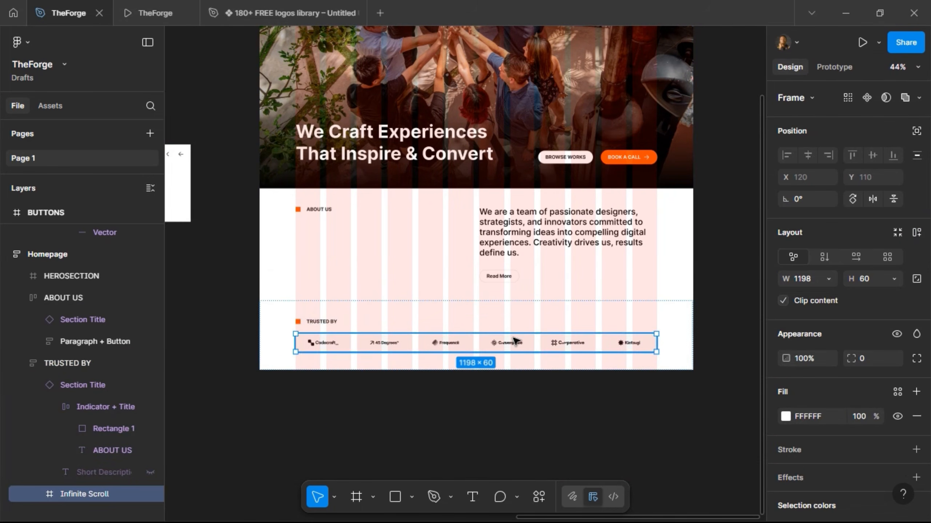
pyautogui.click(829, 280)
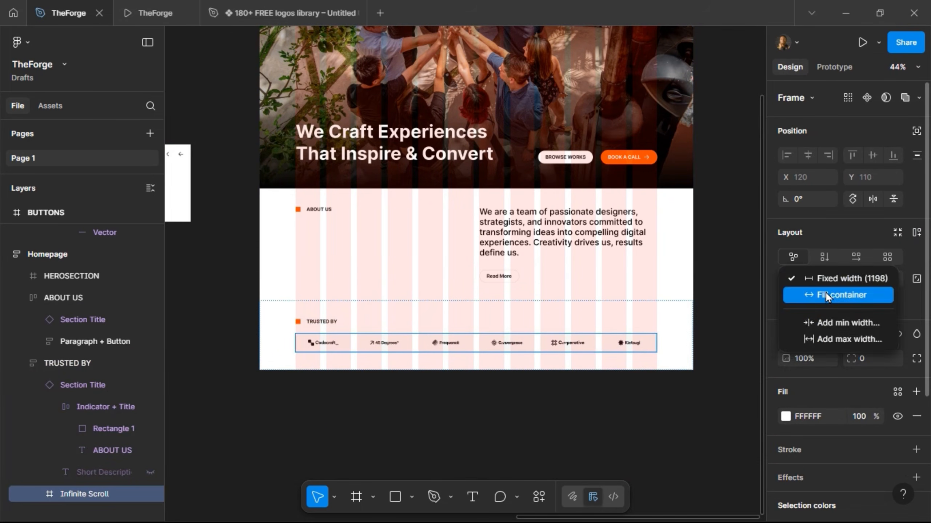
pyautogui.click(826, 293)
pyautogui.hotkey('ctrl', 'z')
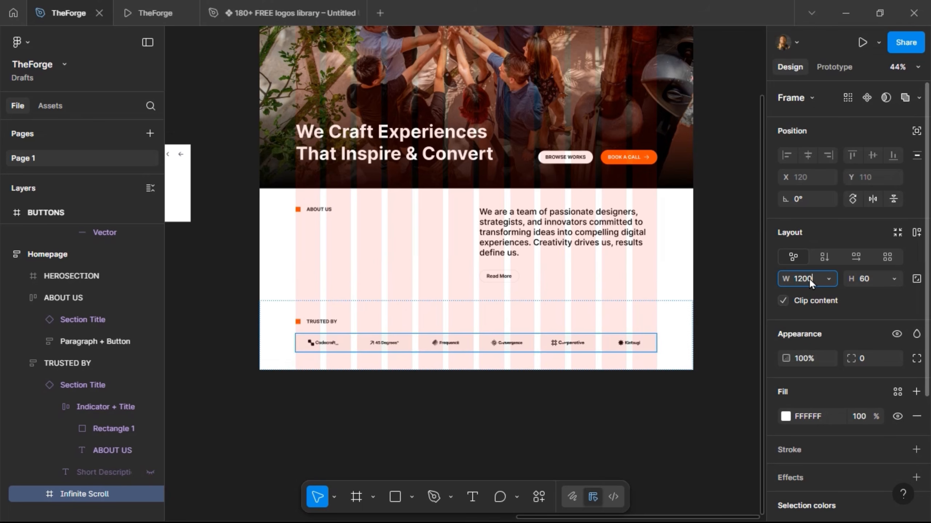
pyautogui.press('Return')
pyautogui.scroll(3, 506, 364)
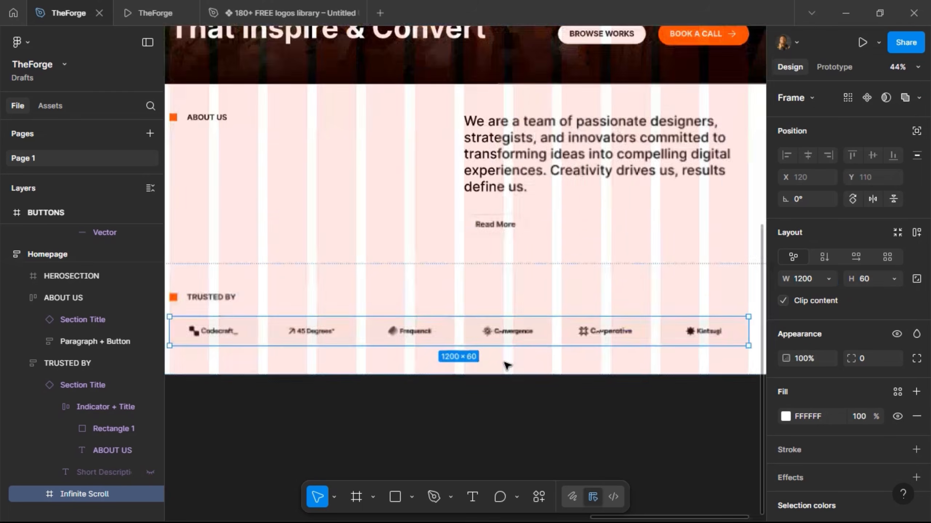
pyautogui.scroll(2, 506, 365)
pyautogui.scroll(-5, 502, 366)
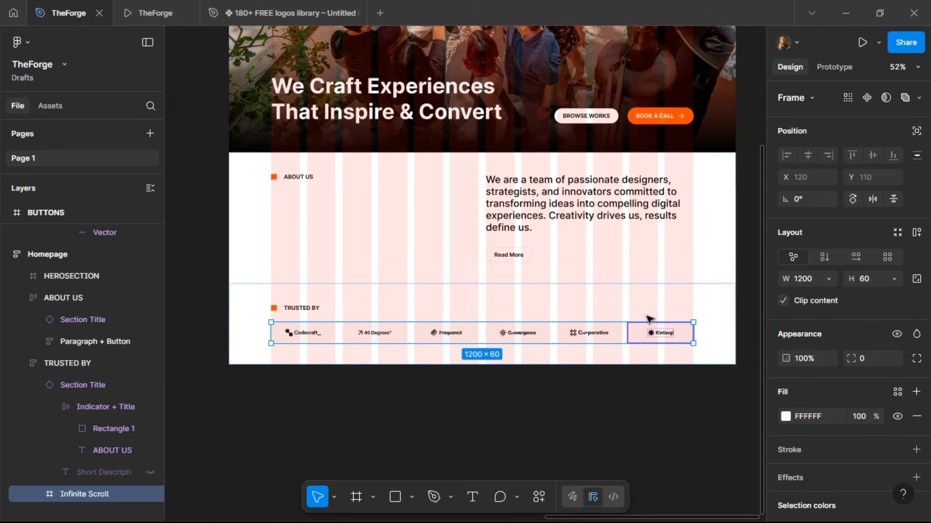
# Step: Move the standalone Infinite Scroll frame just below the OTHERS frame, left edges aligned, and set its width to 1200
pyautogui.hscroll(-5, 461, 321)
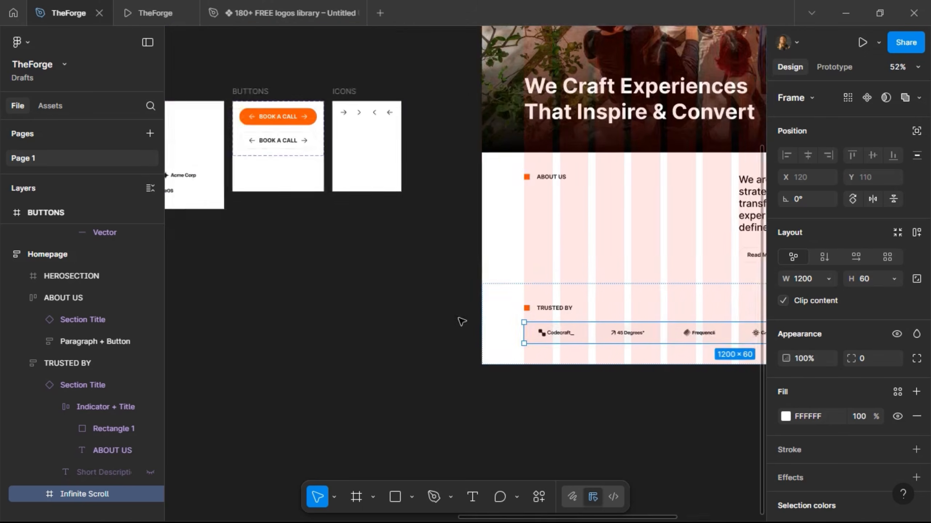
pyautogui.hscroll(-10, 461, 321)
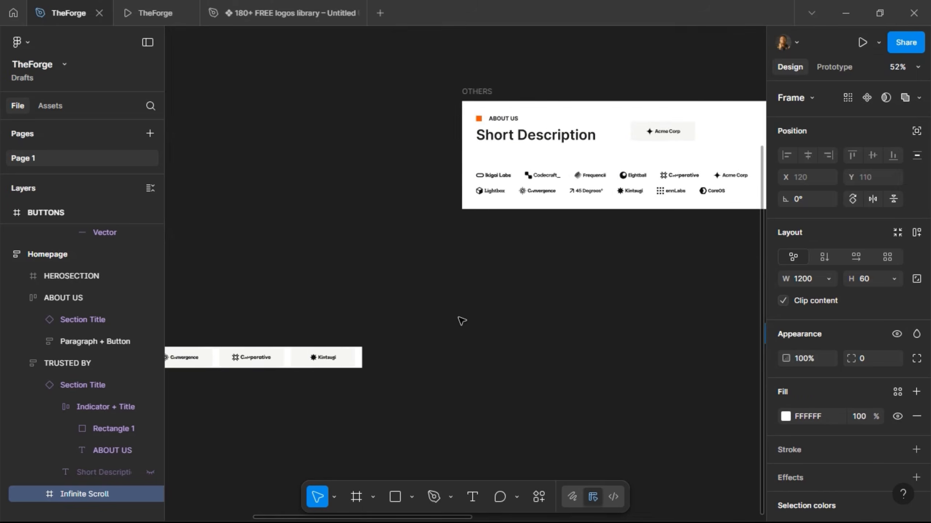
pyautogui.hscroll(-4, 462, 321)
pyautogui.click(194, 336)
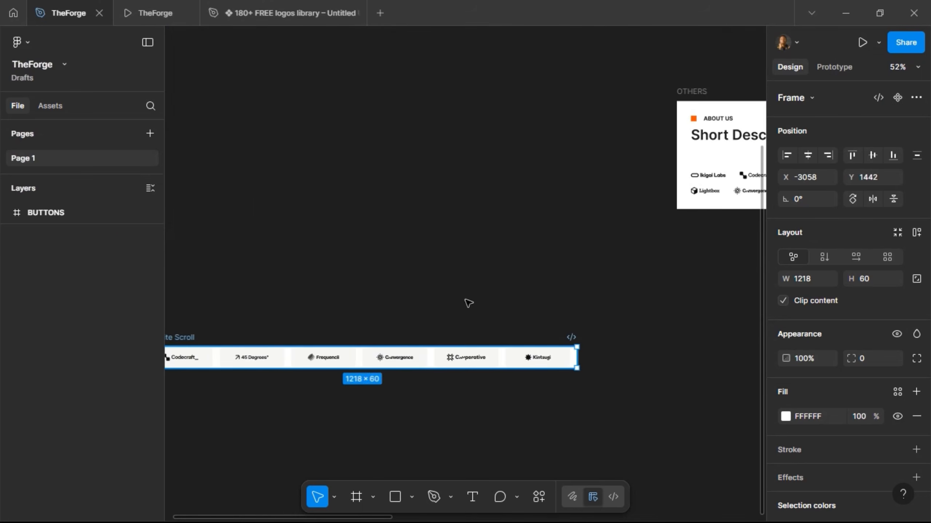
pyautogui.moveTo(465, 300); pyautogui.dragTo(505, 238)
pyautogui.hscroll(6, 505, 238)
pyautogui.hscroll(-2, 504, 239)
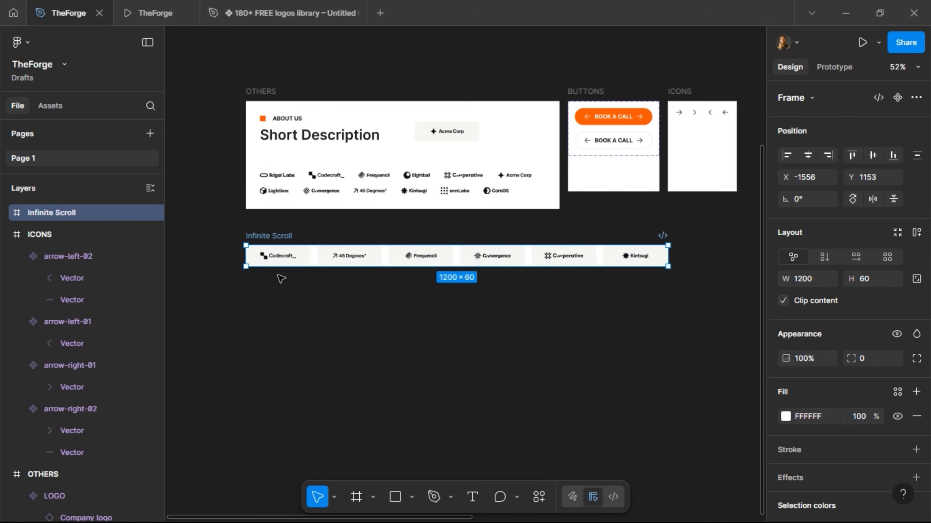
# Step: Convert the standalone Infinite Scroll frame into a component and add two more variants below it
pyautogui.click(898, 97)
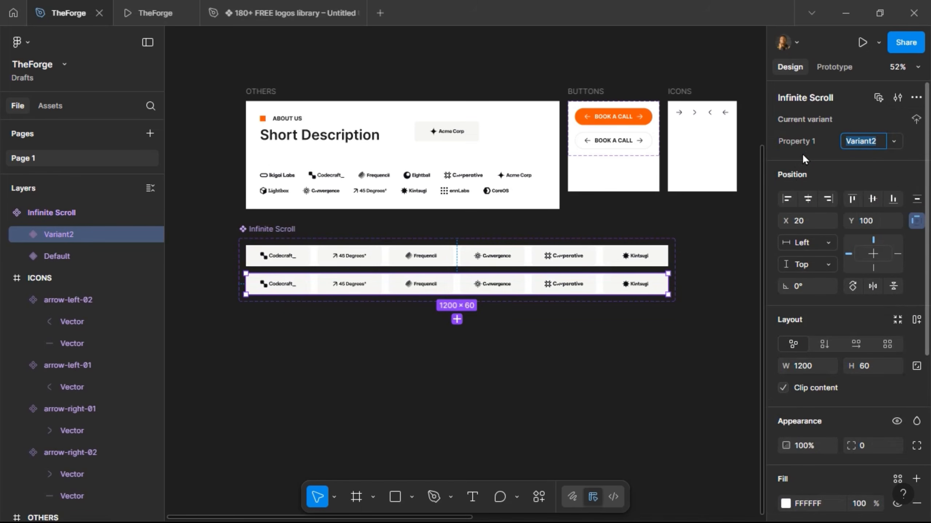
pyautogui.click(457, 321)
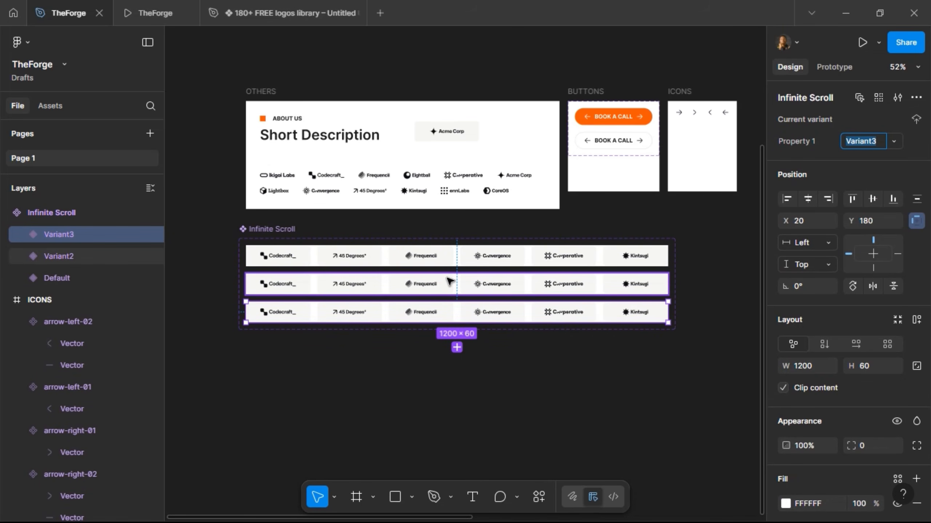
# Step: Rename the Infinite Scroll variant property as State and the first variant's value as Start
pyautogui.click(457, 258)
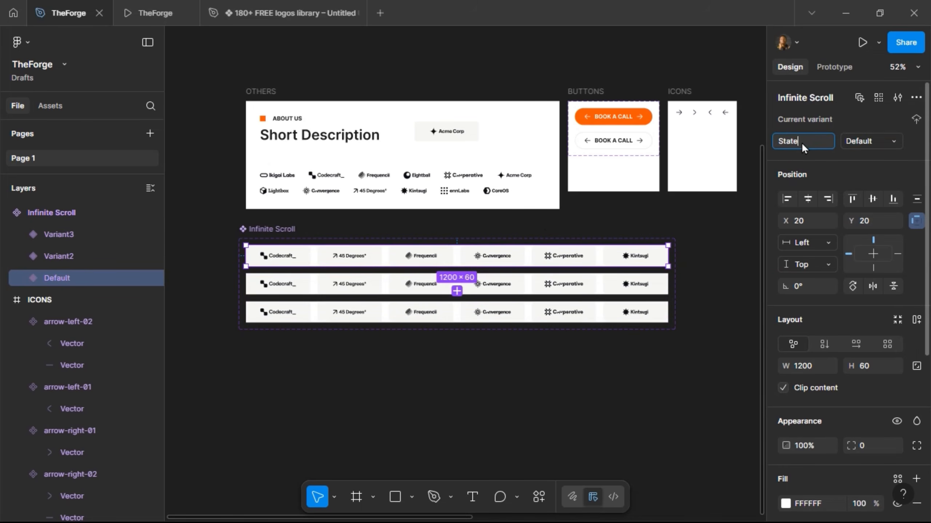
pyautogui.press('Return')
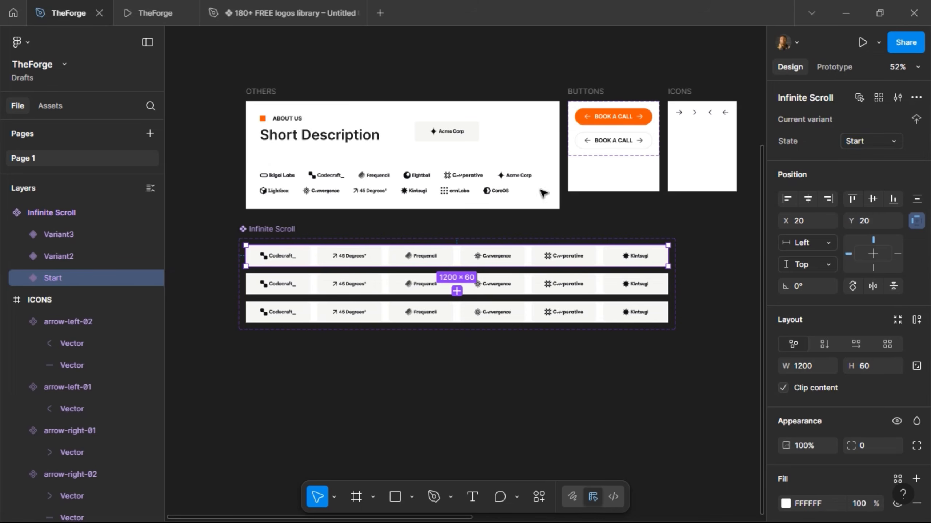
# Step: Nudge the Start variant's LOGOS row right to X 140 and align it back to the variant's left edge
pyautogui.click(336, 264)
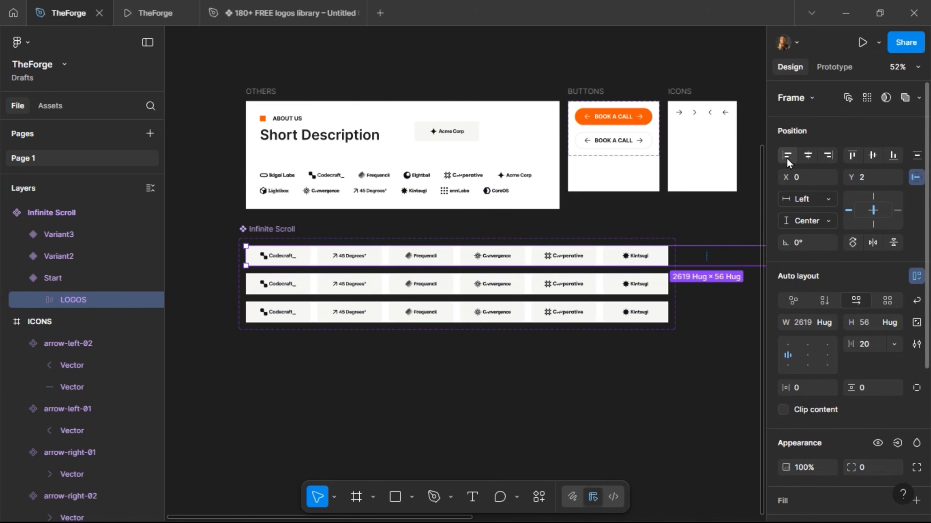
pyautogui.hotkey('shift', 'Right')
pyautogui.hotkey('shift', 'Right')
pyautogui.hotkey('shift', 'Right')
pyautogui.hotkey('shift', 'Right')
pyautogui.hotkey('shift', 'Right')
pyautogui.hotkey('shift', 'Right')
pyautogui.hotkey('shift', 'Right')
pyautogui.hotkey('shift', 'Right')
pyautogui.hotkey('shift', 'Right')
pyautogui.hotkey('shift', 'Right')
pyautogui.hotkey('shift', 'Right')
pyautogui.hotkey('shift', 'Right')
pyautogui.hotkey('shift', 'Right')
pyautogui.hotkey('shift', 'Right')
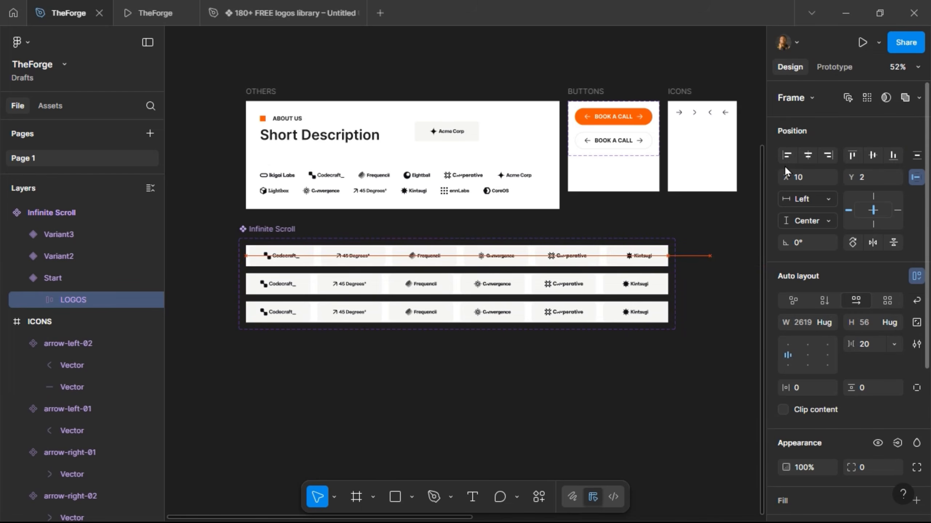
pyautogui.scroll(3, 330, 307)
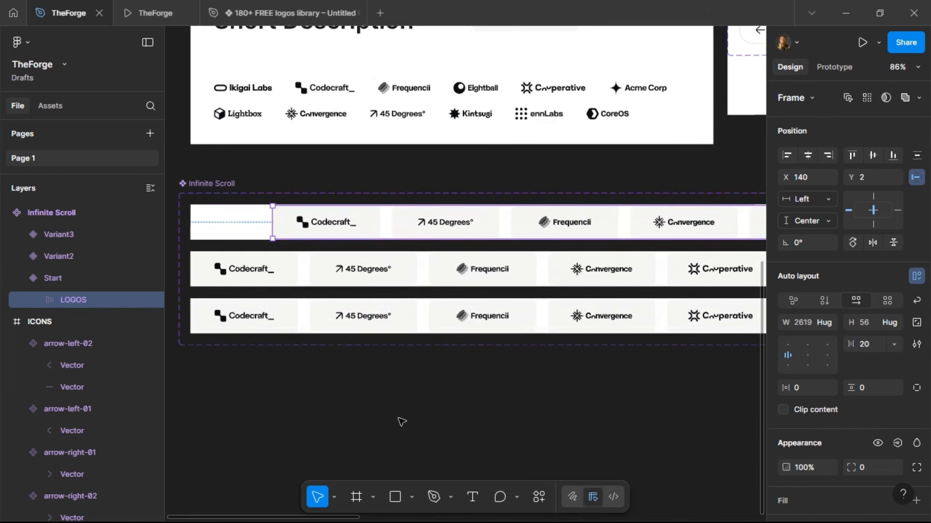
pyautogui.click(788, 158)
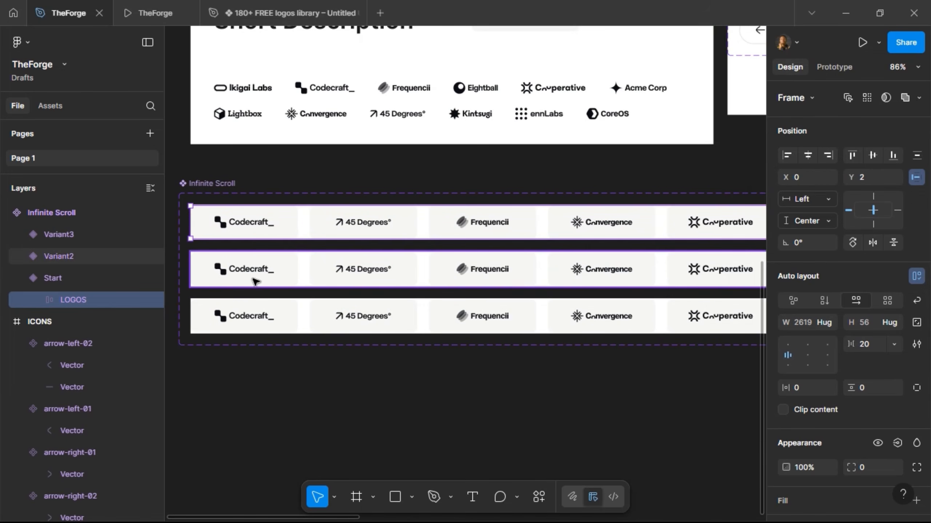
# Step: Centre the LOGOS row horizontally within the second Infinite Scroll variant
pyautogui.click(262, 269)
pyautogui.click(279, 280)
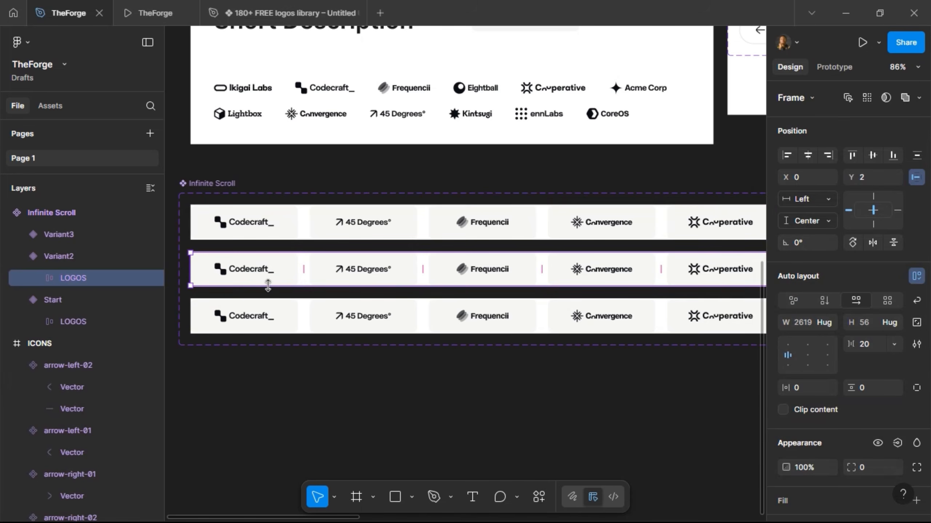
pyautogui.click(810, 154)
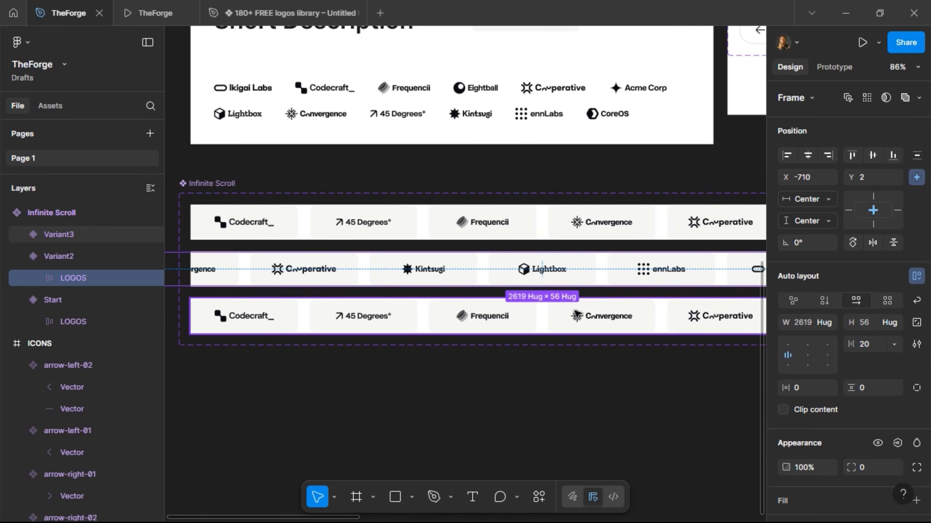
# Step: Align the LOGOS row to the right edge of the third Infinite Scroll variant
pyautogui.click(577, 314)
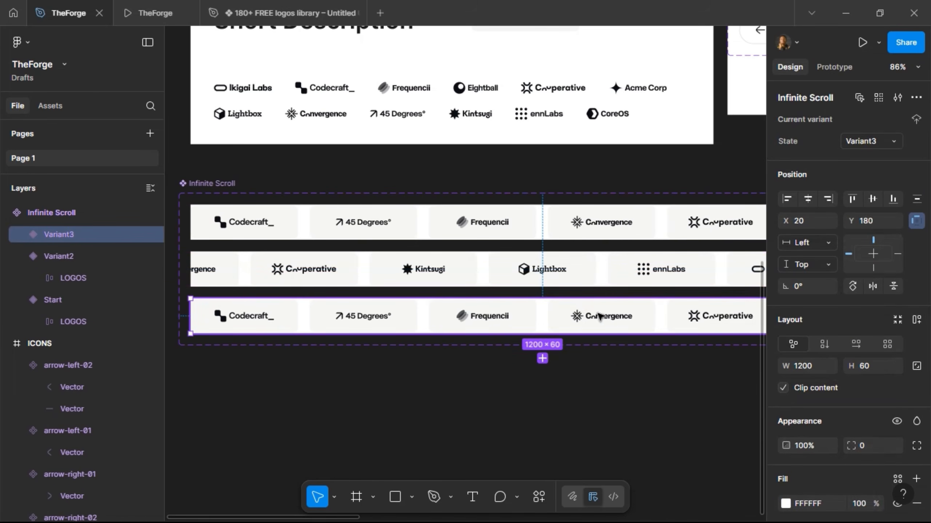
pyautogui.doubleClick(655, 324)
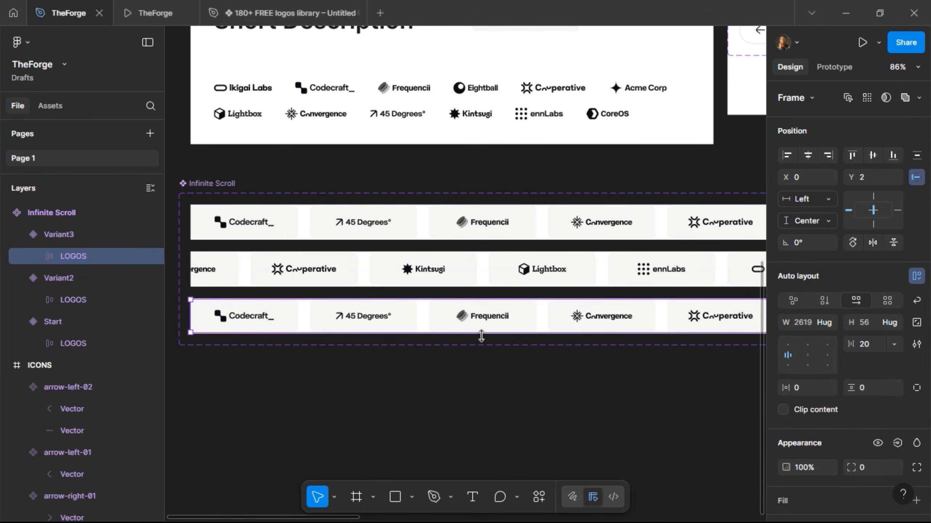
pyautogui.click(827, 156)
pyautogui.hscroll(5, 536, 411)
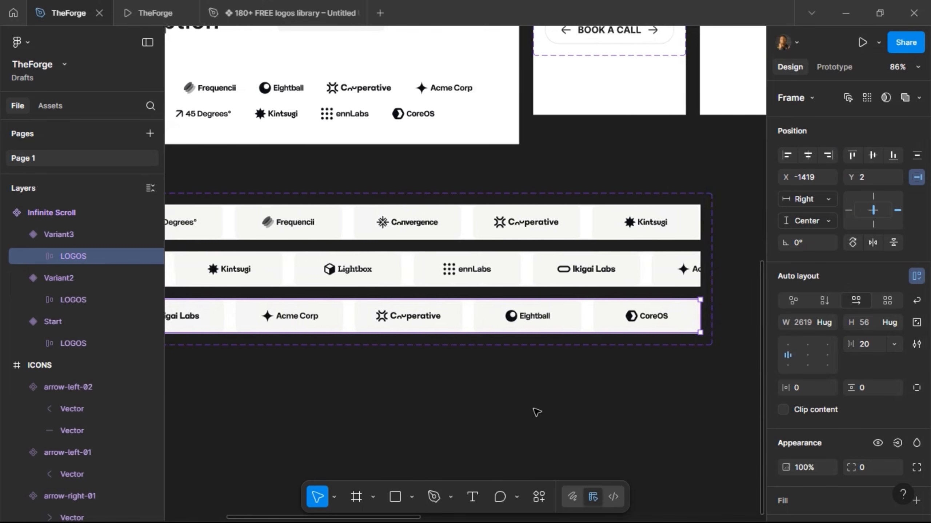
# Step: Nudge the third variant's LOGOS row to the left and align it back to the variant's right edge
pyautogui.hotkey('shift', 'Left')
pyautogui.hotkey('shift', 'Left')
pyautogui.hotkey('shift', 'Left')
pyautogui.hotkey('shift', 'Left')
pyautogui.hotkey('shift', 'Left')
pyautogui.hotkey('shift', 'Left')
pyautogui.hotkey('shift', 'Left')
pyautogui.hotkey('shift', 'Left')
pyautogui.hotkey('shift', 'Left')
pyautogui.hotkey('shift', 'Left')
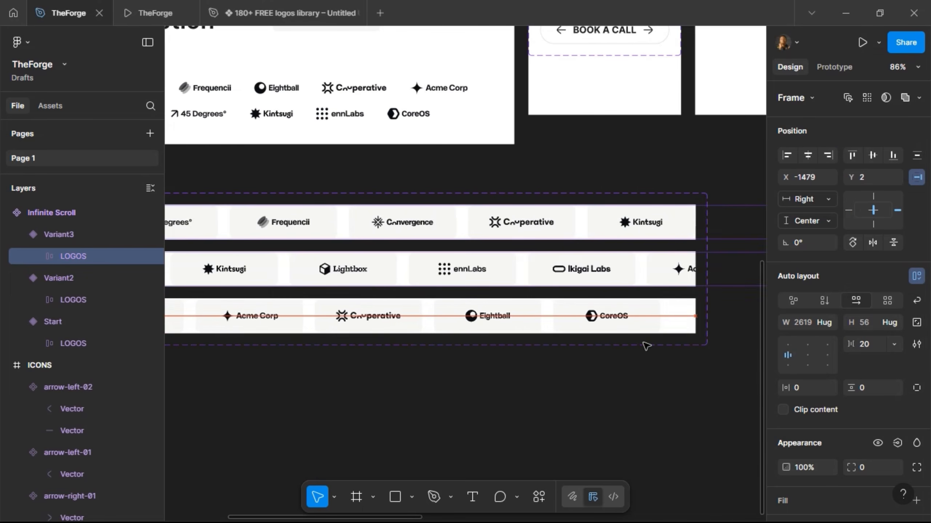
pyautogui.click(825, 158)
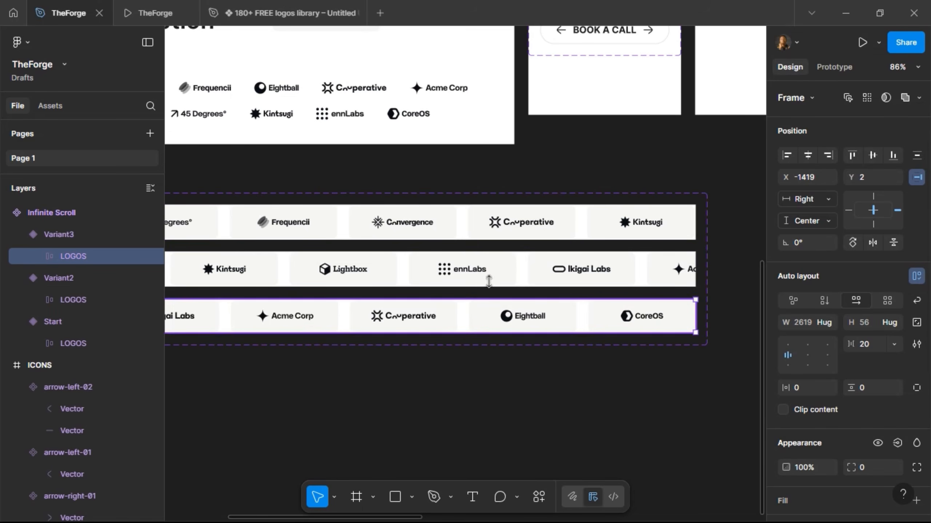
# Step: Set the State of the second Infinite Scroll variant to Middle and that of the third variant to End
pyautogui.scroll(-3, 529, 270)
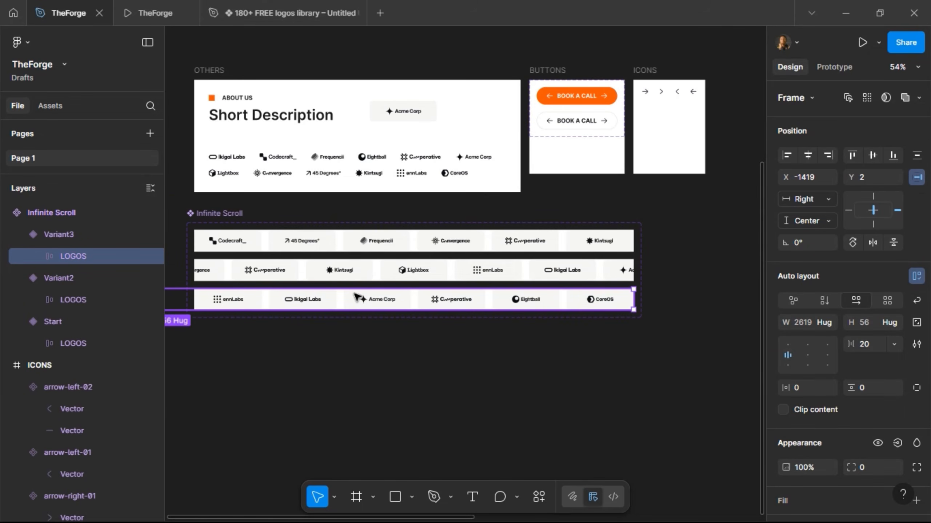
pyautogui.scroll(2, 191, 235)
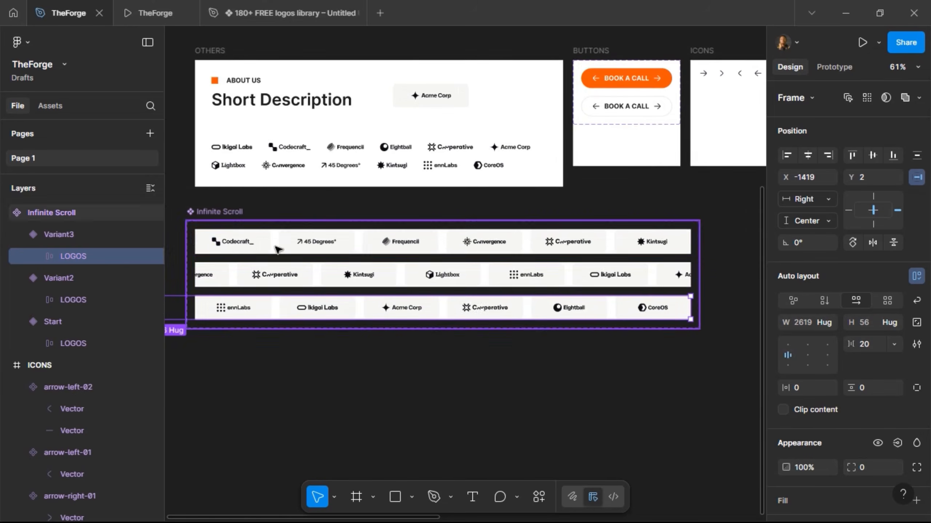
pyautogui.click(317, 243)
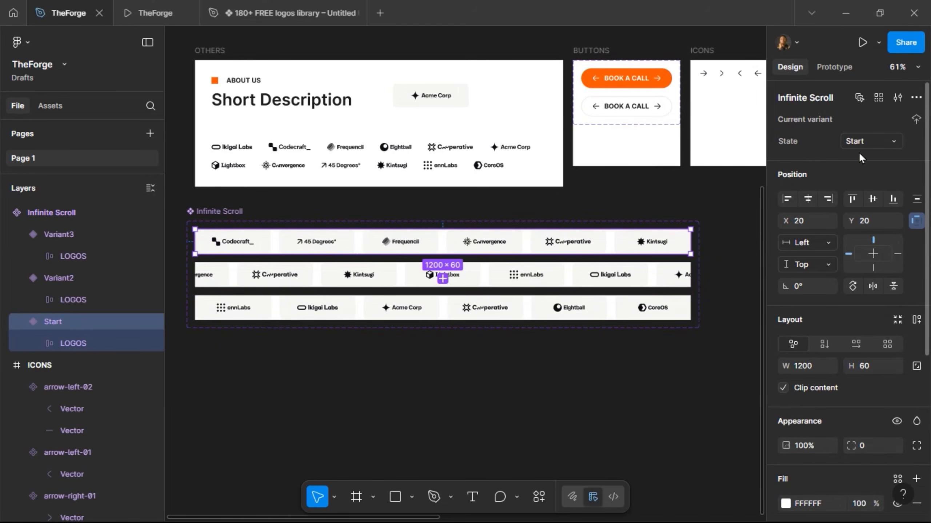
pyautogui.click(646, 273)
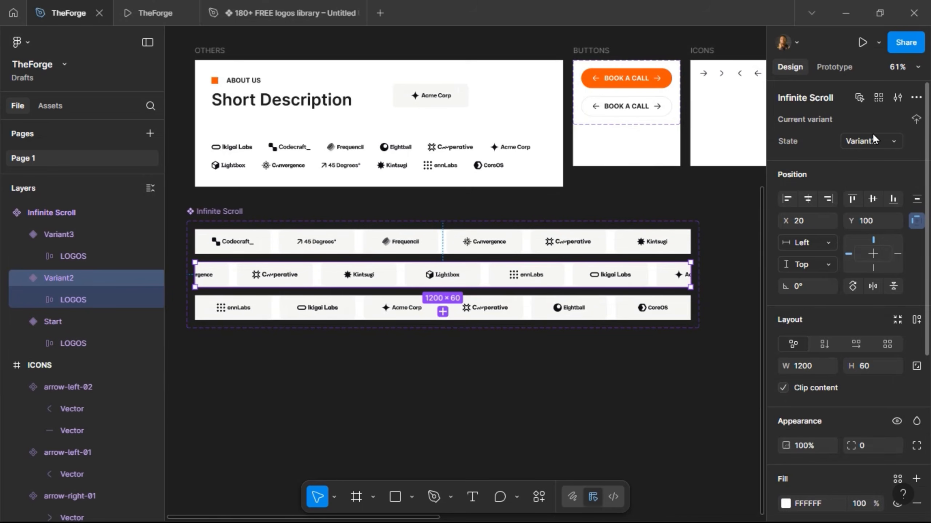
pyautogui.click(877, 141)
pyautogui.write('Middle')
pyautogui.press('Return')
pyautogui.click(593, 316)
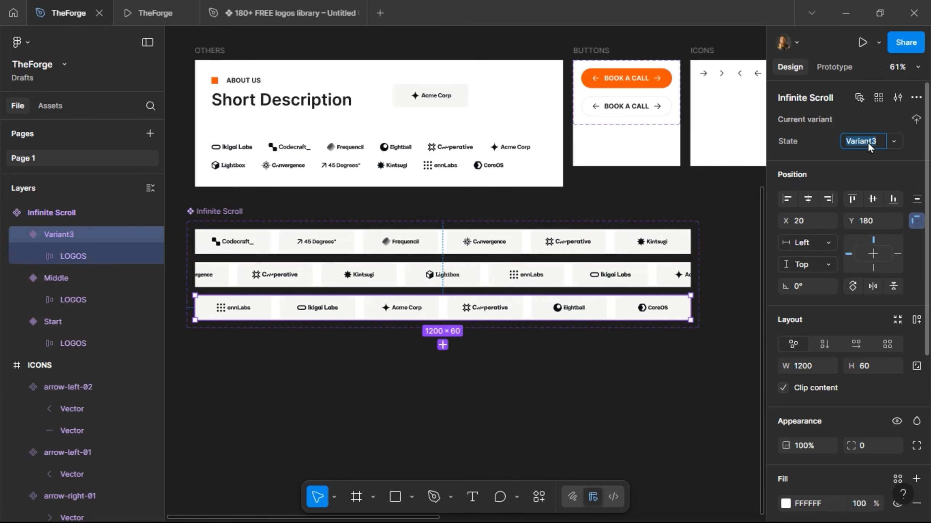
pyautogui.press('Return')
# Step: Select the Start variant and show its prototype interaction settings
pyautogui.click(483, 247)
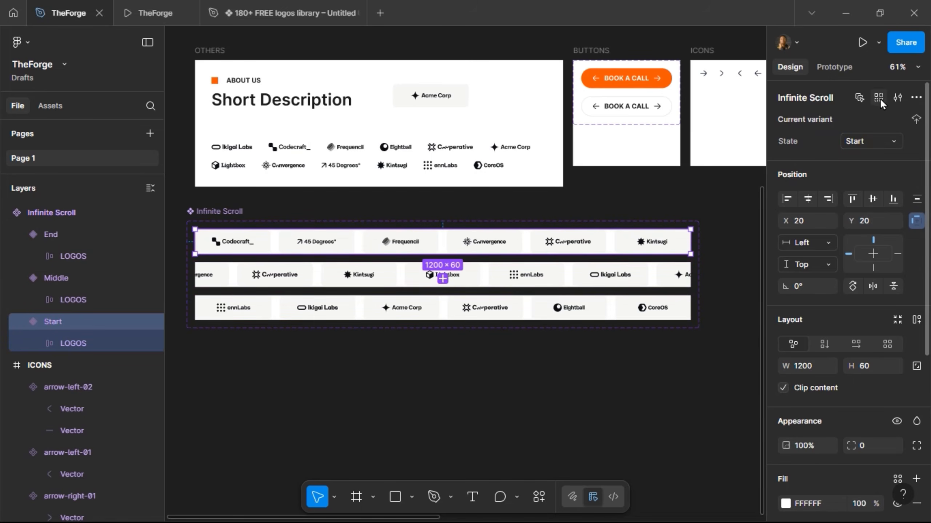
pyautogui.click(848, 71)
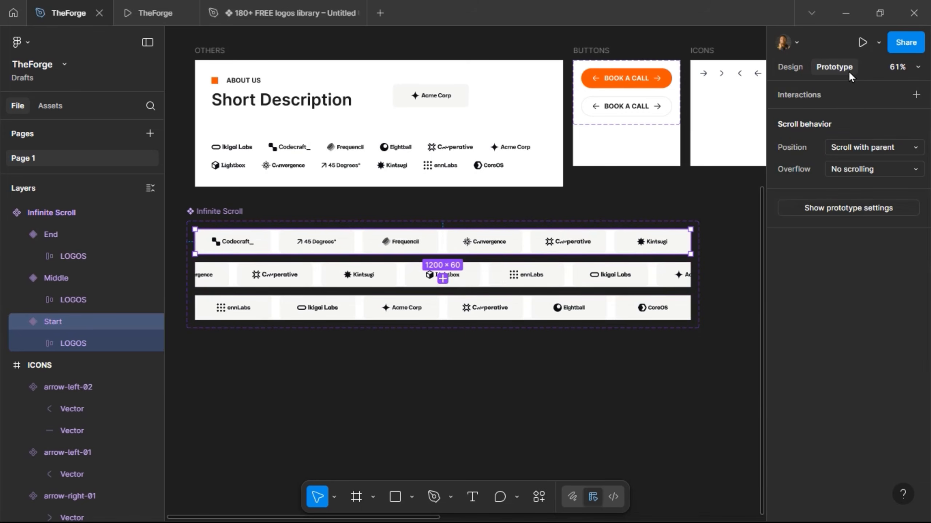
pyautogui.scroll(2, 444, 249)
pyautogui.moveTo(440, 251); pyautogui.dragTo(440, 277)
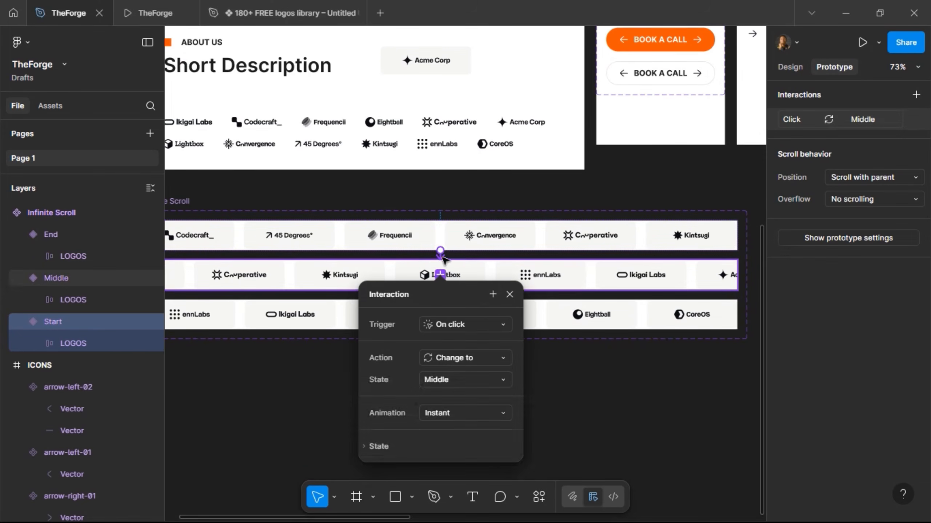
pyautogui.click(509, 295)
pyautogui.scroll(5, 450, 282)
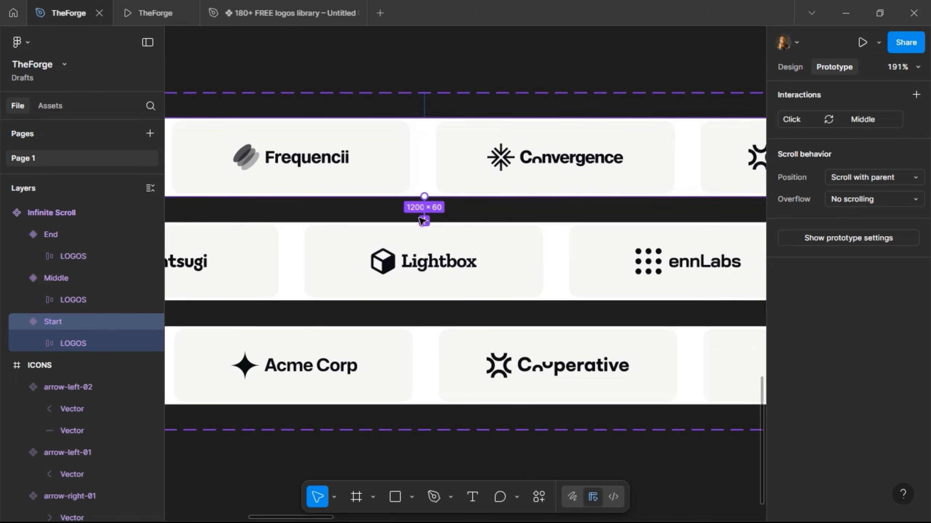
pyautogui.hotkey('ctrl', 'z')
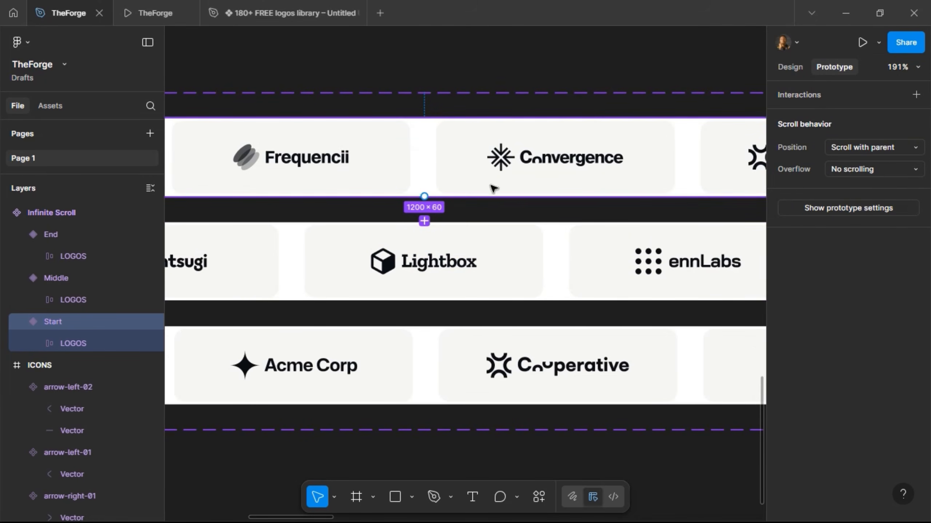
# Step: Connect the Start variant to the Middle variant with an After delay trigger of 1 ms
pyautogui.moveTo(425, 196)
pyautogui.moveTo(424, 197); pyautogui.dragTo(440, 208)
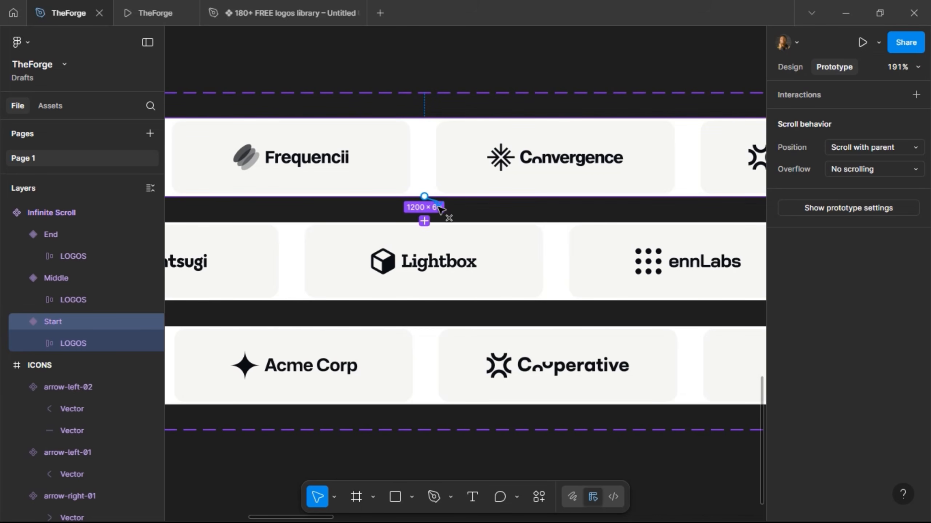
pyautogui.moveTo(440, 208); pyautogui.dragTo(439, 238)
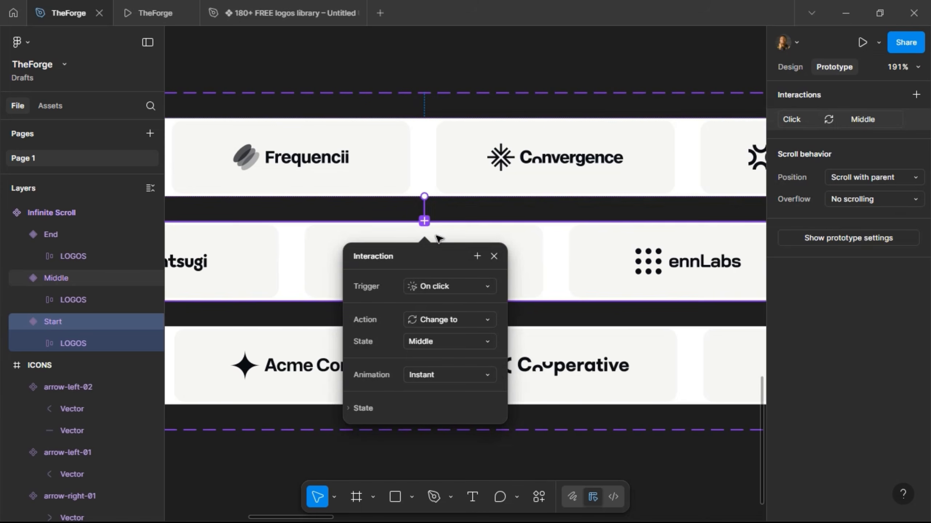
pyautogui.click(445, 288)
pyautogui.click(449, 260)
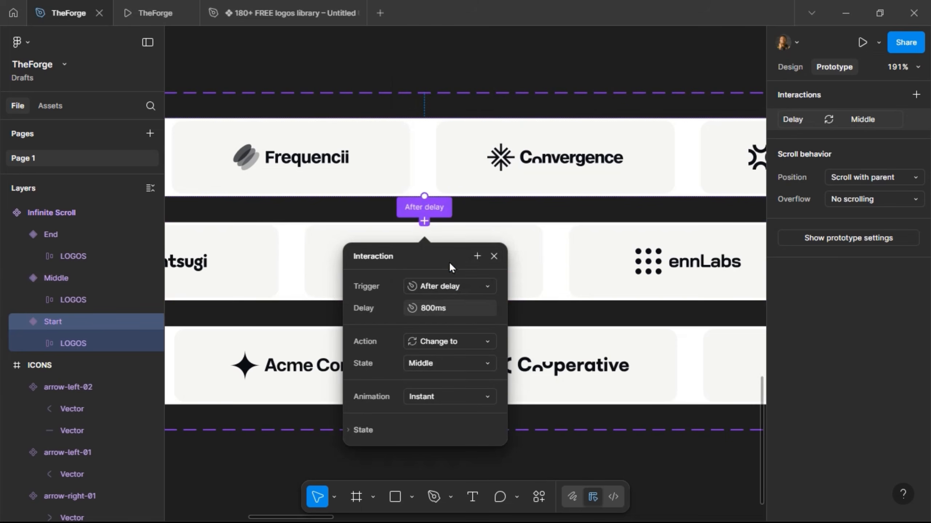
pyautogui.click(446, 313)
pyautogui.write('1')
pyautogui.press('Return')
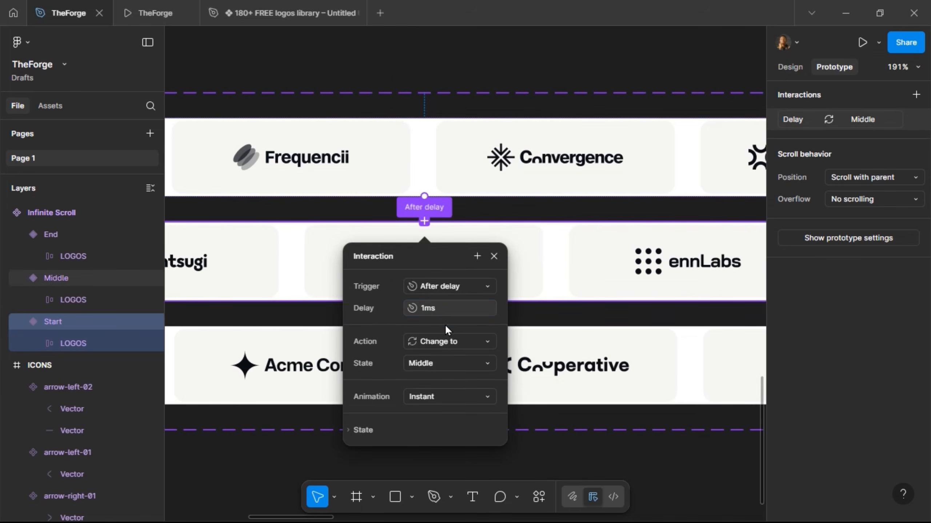
# Step: Give the Start-to-Middle interaction a Smart animate animation with a Linear curve and a duration of 6000 ms
pyautogui.click(437, 400)
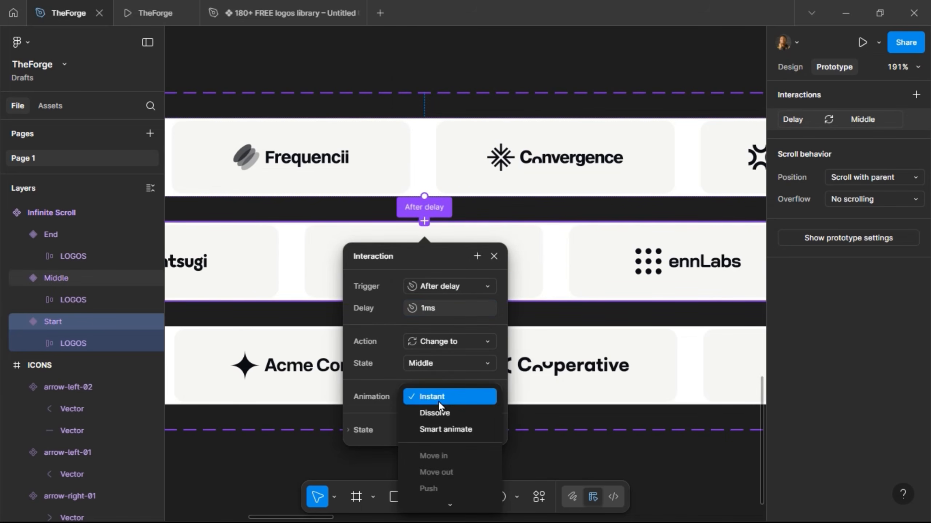
pyautogui.click(449, 430)
pyautogui.moveTo(450, 246); pyautogui.dragTo(597, 87)
pyautogui.click(595, 261)
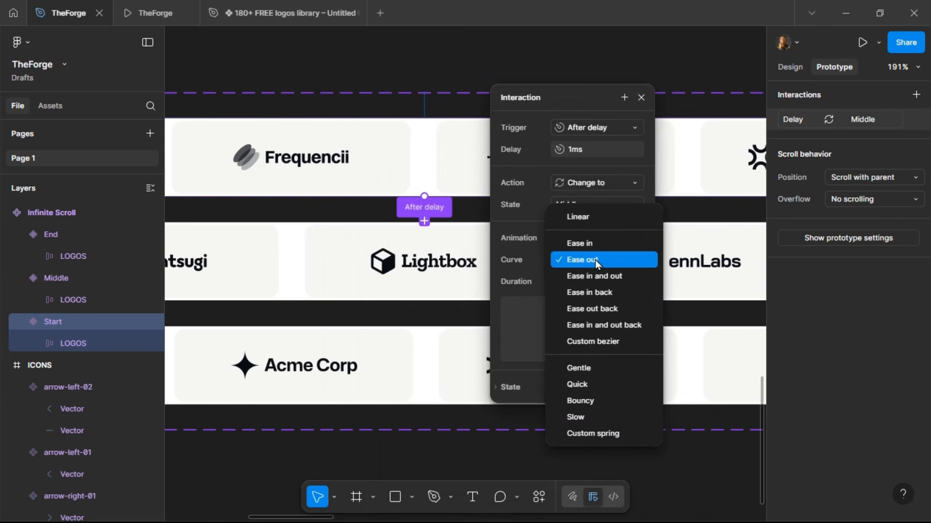
pyautogui.click(608, 217)
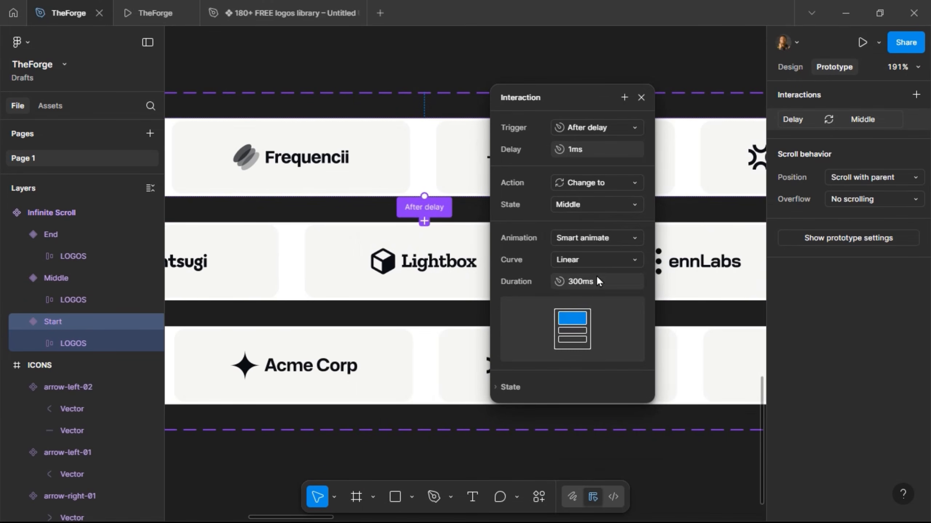
pyautogui.click(601, 287)
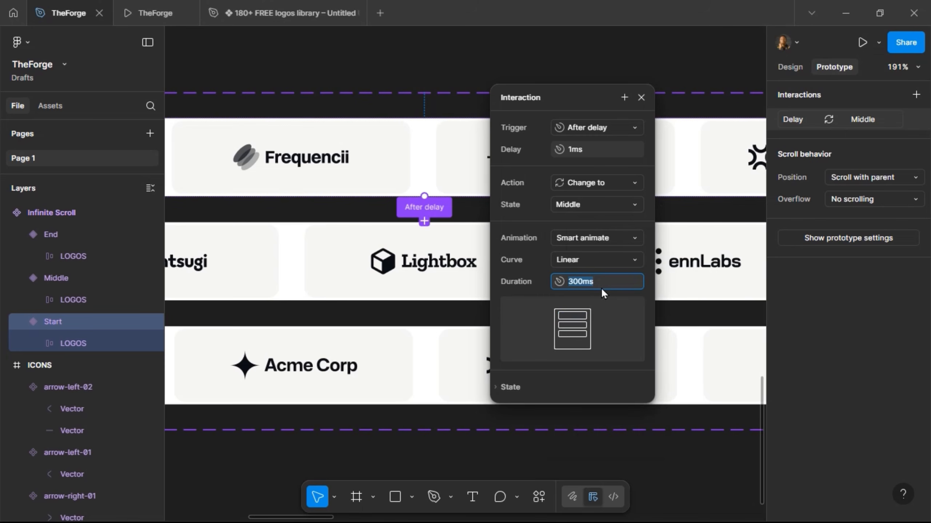
pyautogui.write('6000')
pyautogui.press('Return')
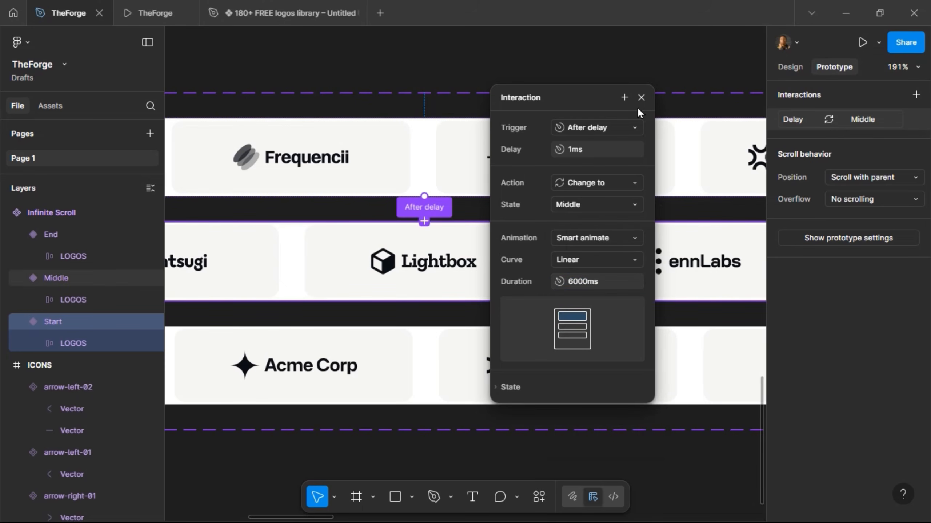
pyautogui.click(641, 98)
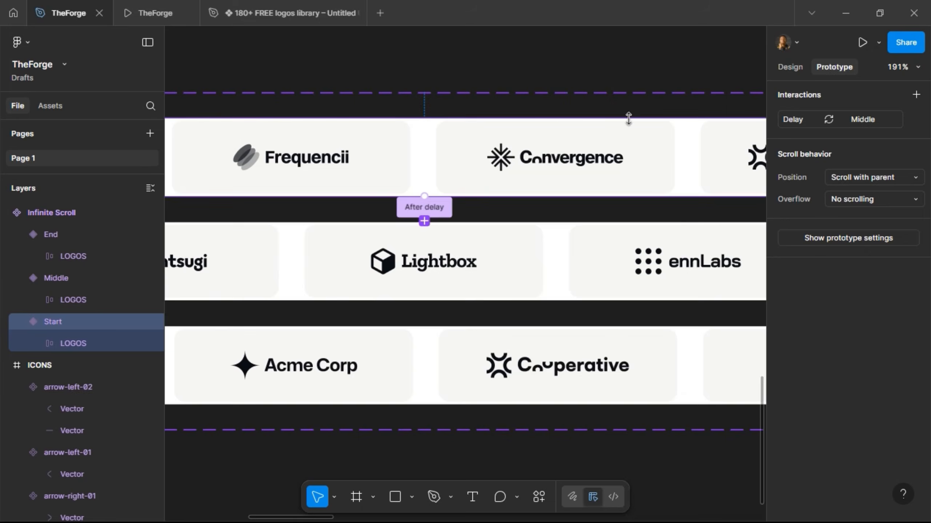
# Step: Connect the Middle variant to the End variant with an After delay trigger of 1 ms
pyautogui.click(517, 266)
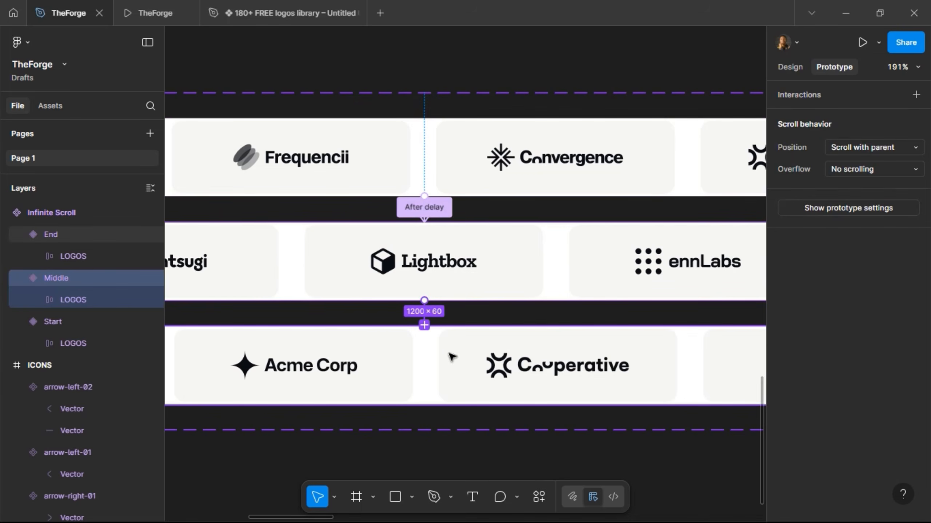
pyautogui.moveTo(449, 354); pyautogui.dragTo(577, 93)
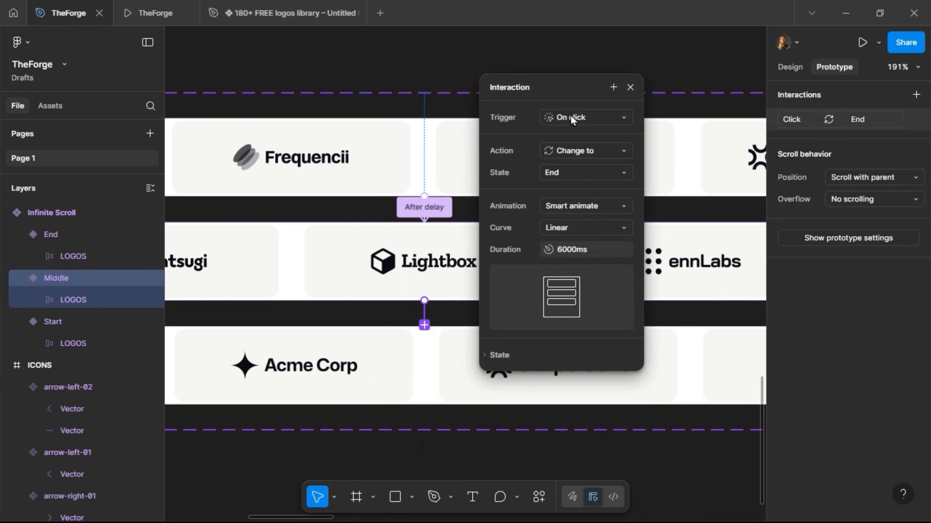
pyautogui.click(579, 119)
pyautogui.click(598, 334)
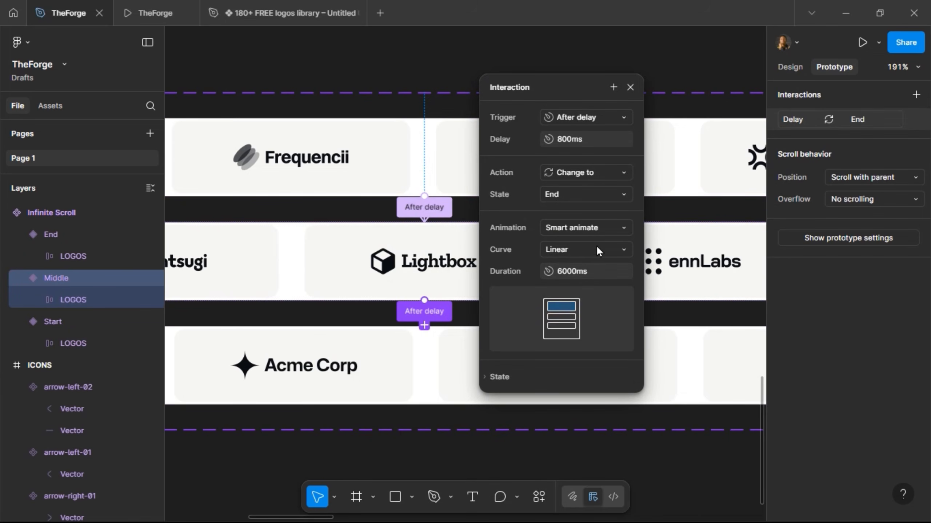
pyautogui.click(585, 142)
pyautogui.write('1')
pyautogui.press('Return')
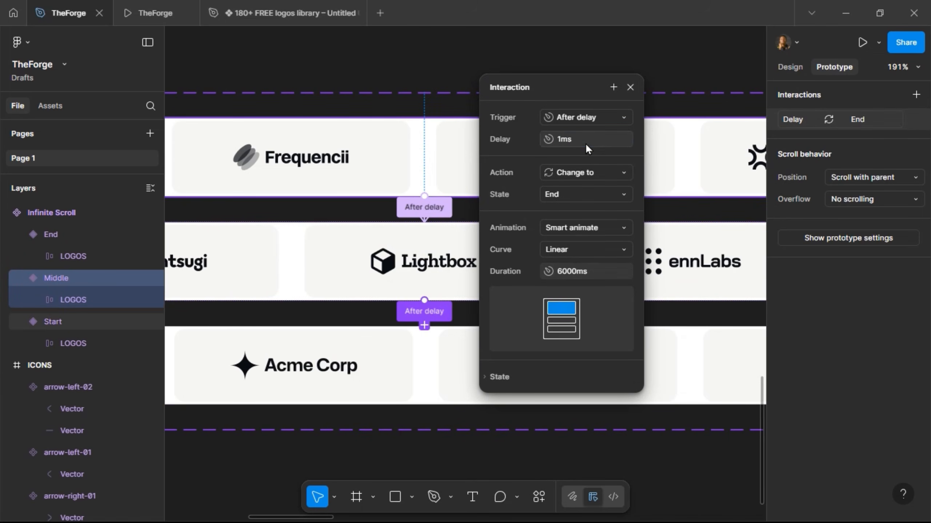
pyautogui.click(633, 87)
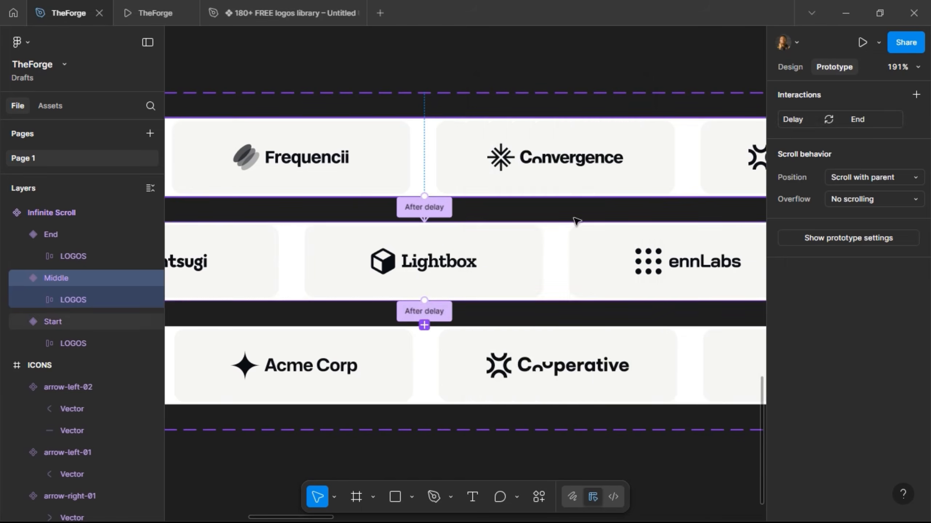
# Step: Connect the End variant back to the Start variant with an After delay trigger of 1 ms and Instant animation
pyautogui.click(433, 395)
pyautogui.moveTo(425, 404); pyautogui.dragTo(386, 158)
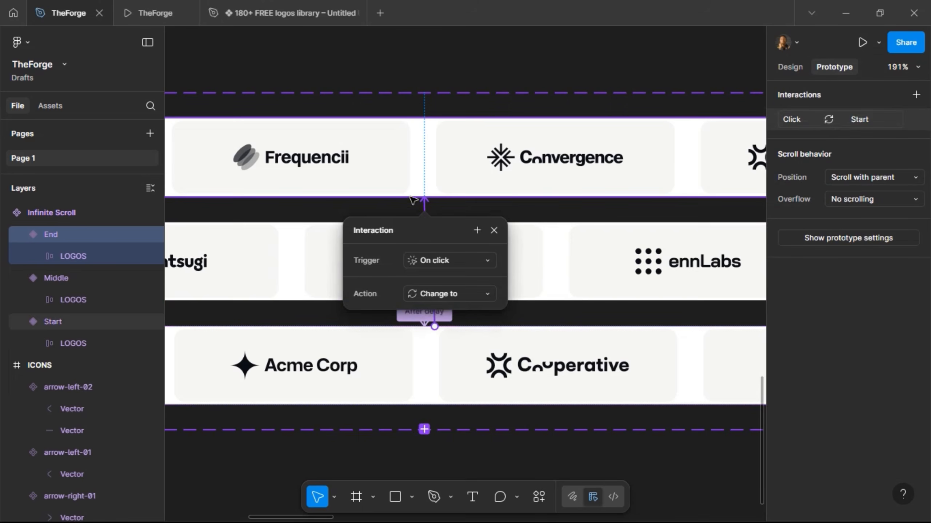
pyautogui.click(453, 259)
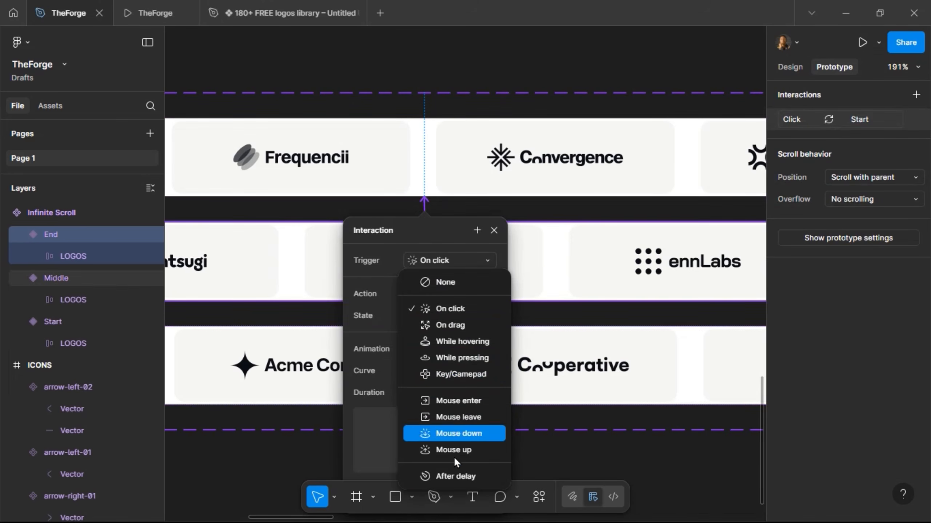
pyautogui.click(458, 475)
pyautogui.click(461, 285)
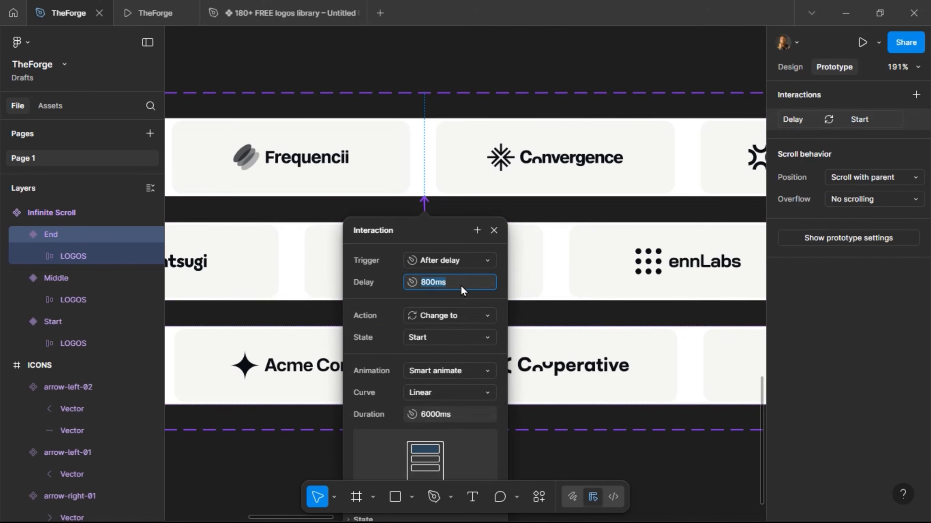
pyautogui.write('1')
pyautogui.press('Return')
pyautogui.click(453, 371)
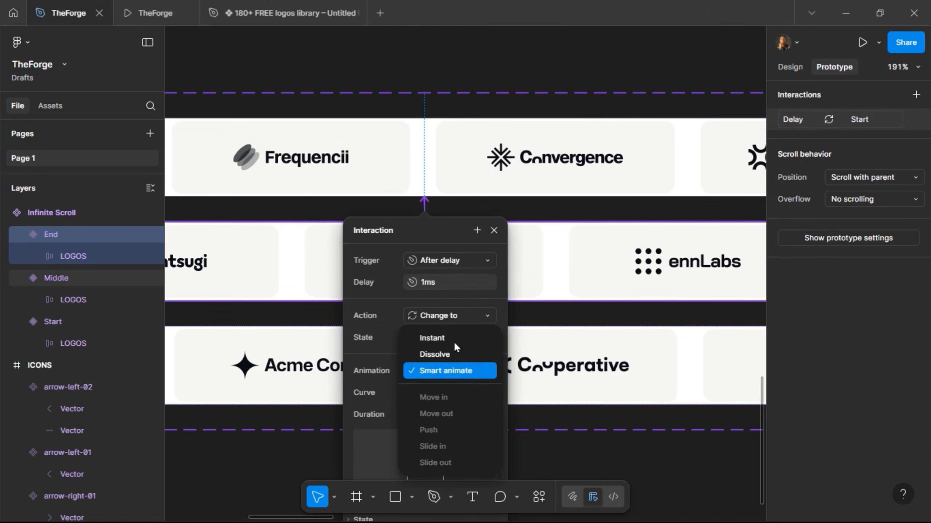
pyautogui.click(452, 343)
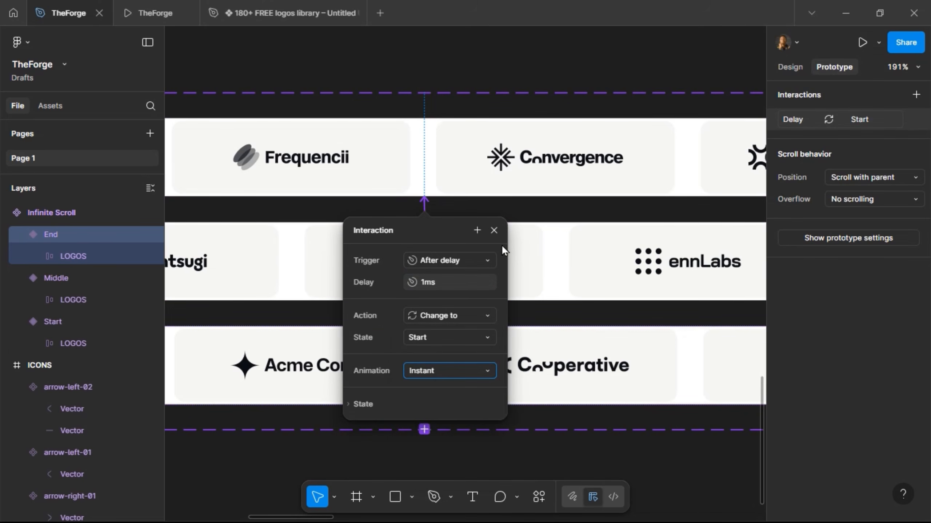
pyautogui.click(493, 235)
# Step: Replace the Infinite Scroll frame in the homepage's TRUSTED BY section with a copy of the component's Start variant
pyautogui.scroll(-10, 459, 333)
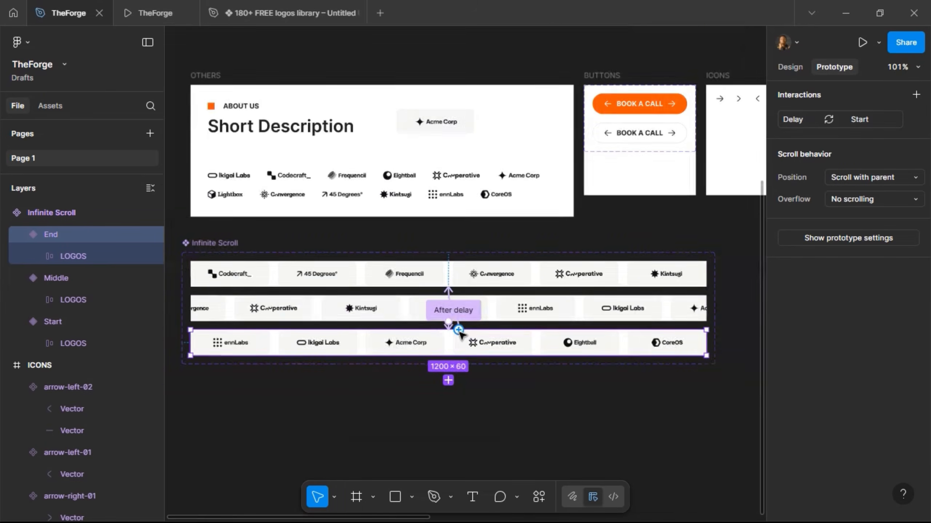
pyautogui.click(789, 67)
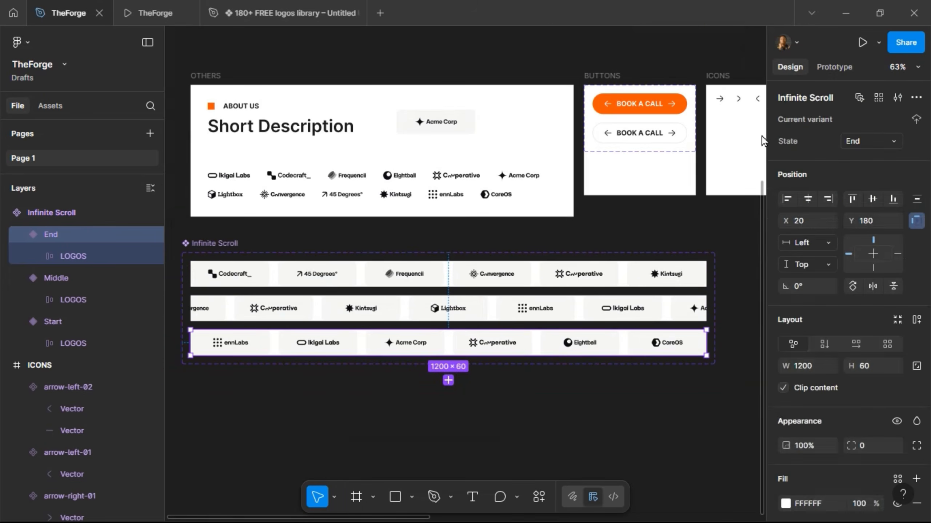
pyautogui.click(432, 273)
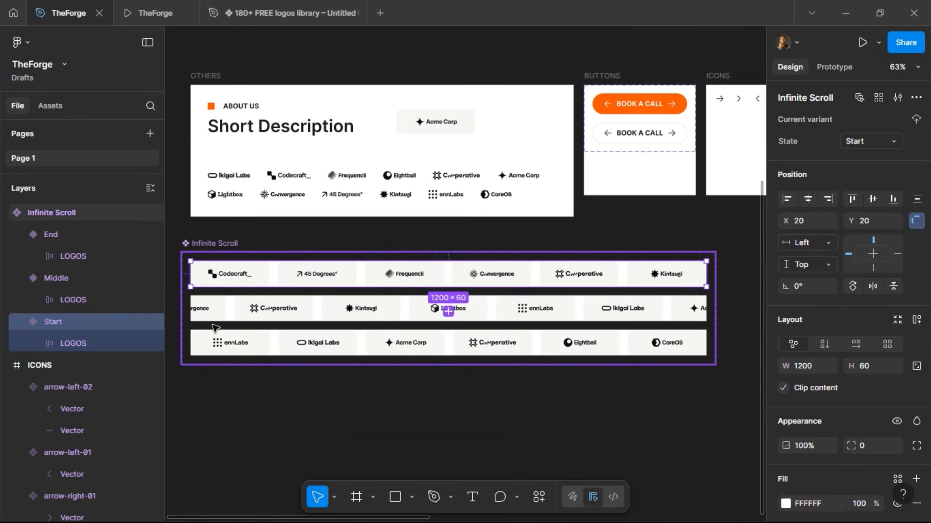
pyautogui.scroll(-3, 317, 331)
pyautogui.hscroll(8, 531, 356)
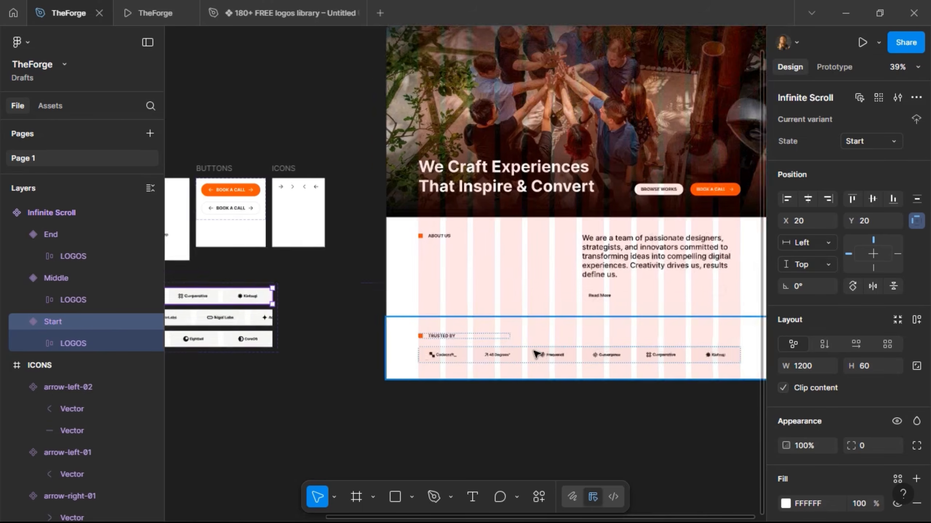
pyautogui.hscroll(1, 536, 355)
pyautogui.click(530, 355)
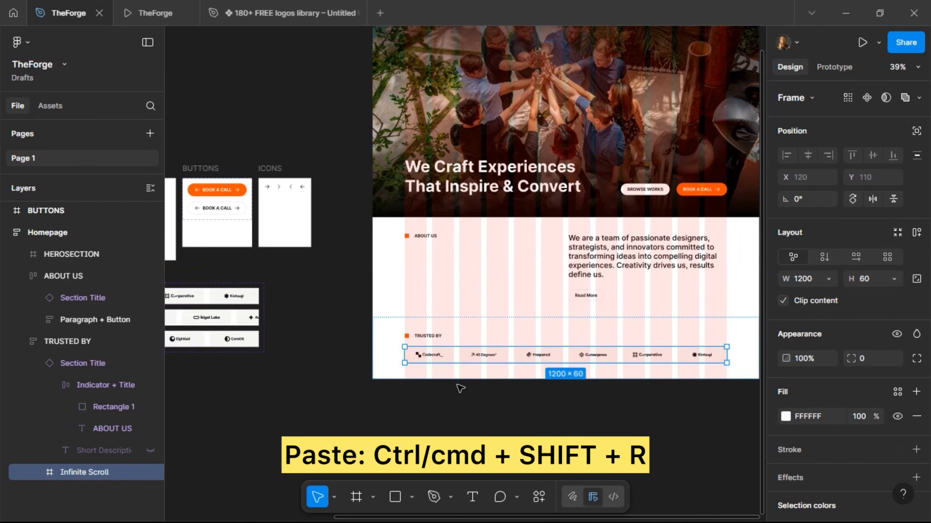
pyautogui.hotkey('ctrl', 'shift', 'r')
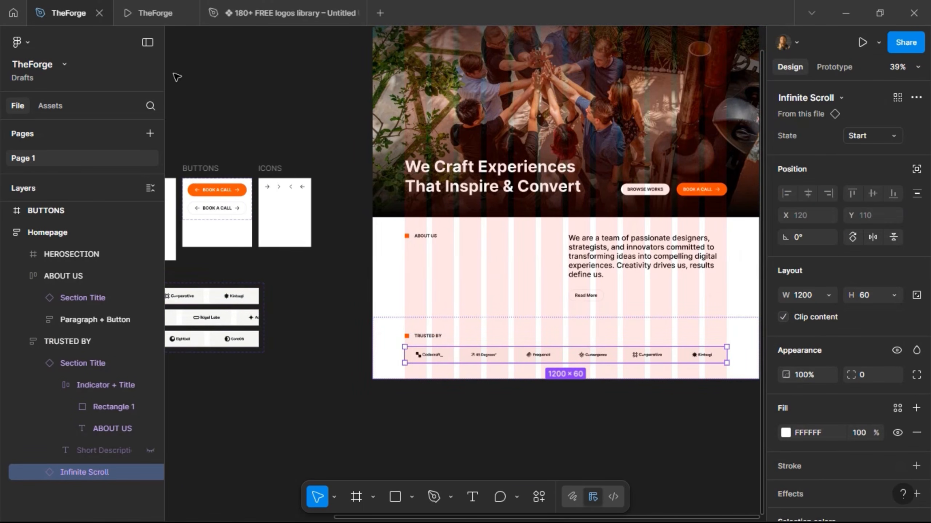
# Step: Check the logo animation in the prototype preview and duplicate the Infinite Scroll instance inside the TRUSTED BY section
pyautogui.click(140, 20)
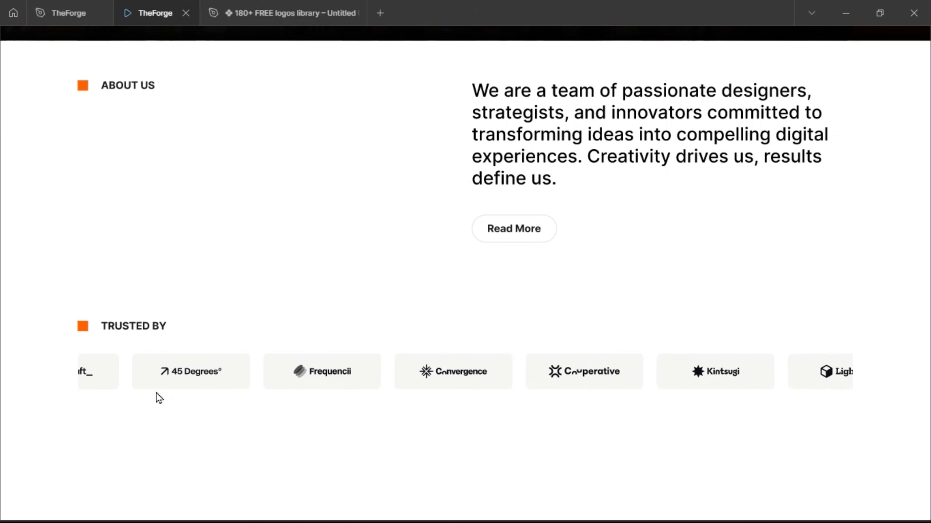
pyautogui.click(60, 13)
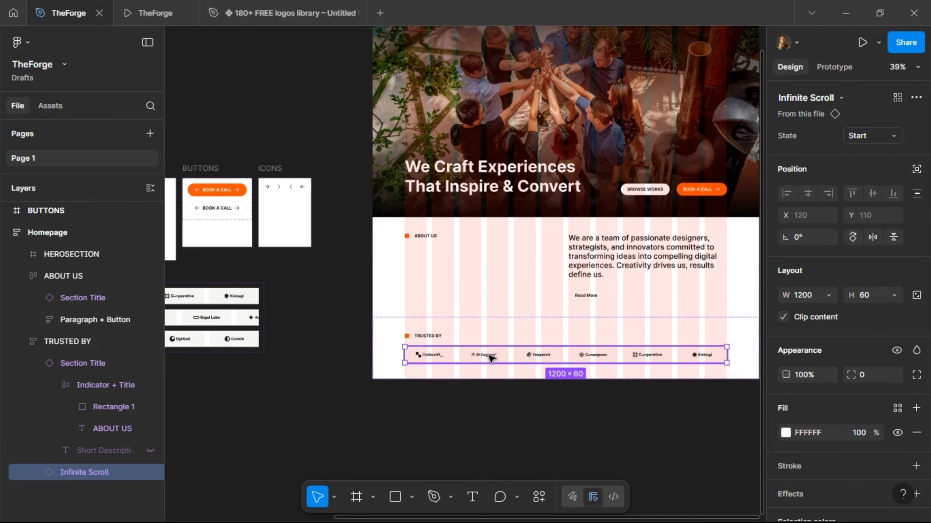
pyautogui.hotkey('ctrl', 'd')
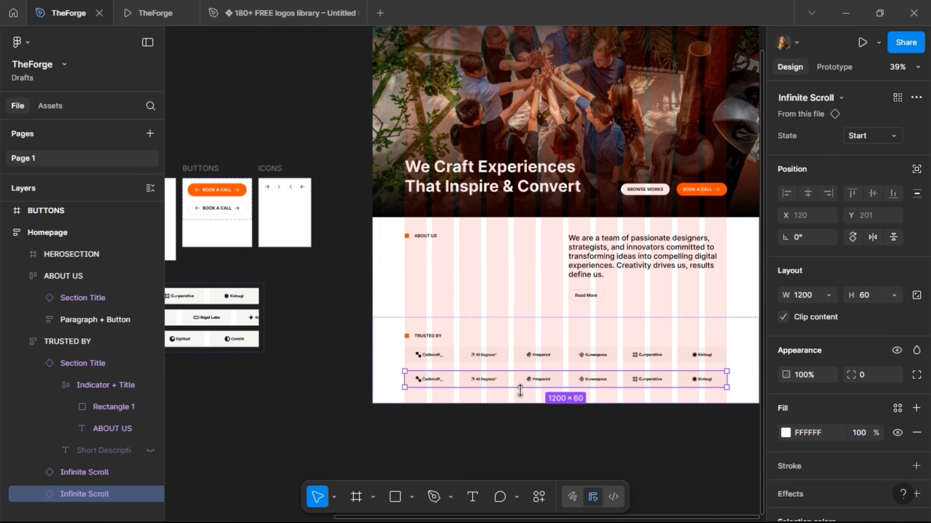
pyautogui.click(128, 6)
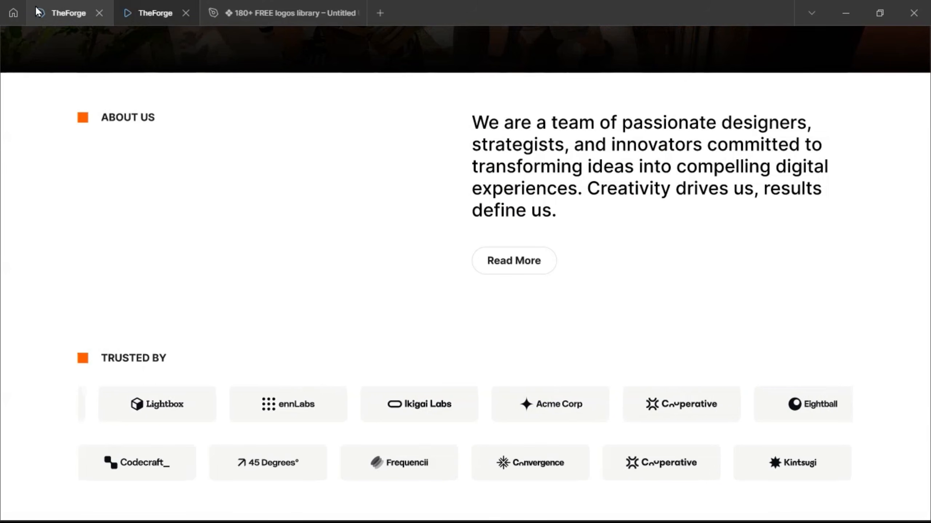
# Step: Wrap both Infinite Scroll instances in a vertical auto layout frame with a gap of 20
pyautogui.click(68, 13)
pyautogui.keyDown('shift'); pyautogui.click(453, 363); pyautogui.keyUp('shift')
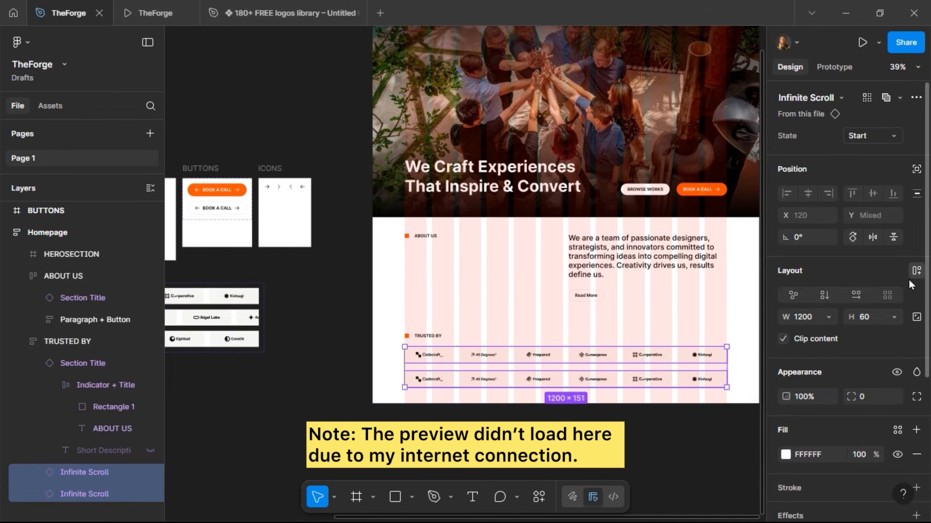
pyautogui.click(917, 271)
pyautogui.click(864, 304)
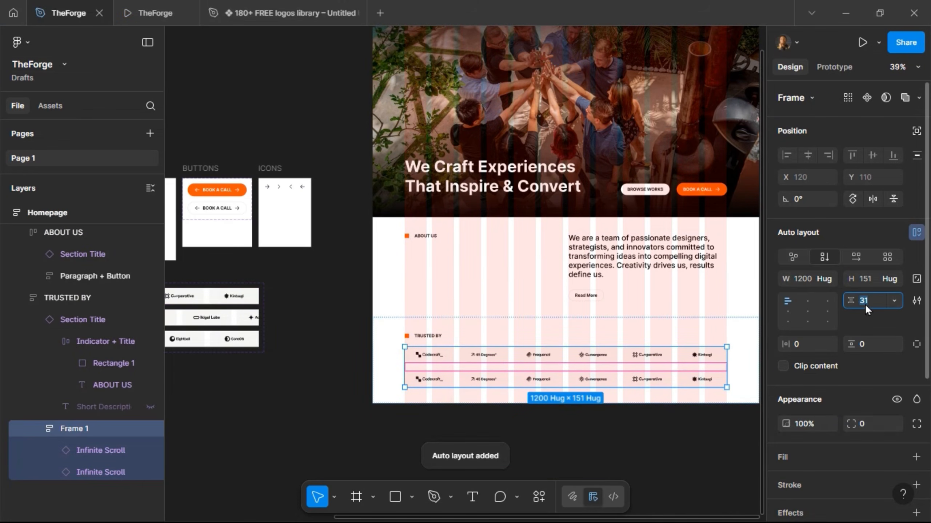
pyautogui.write('20')
pyautogui.press('Return')
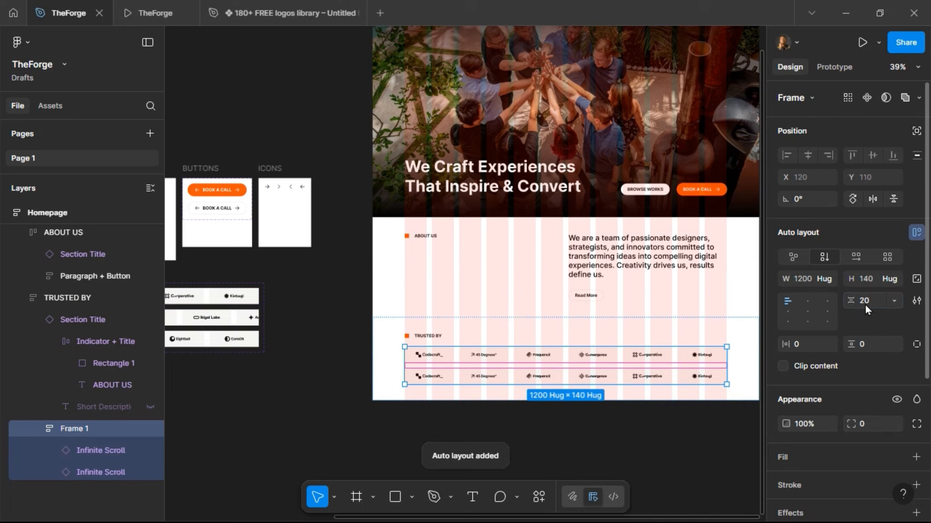
# Step: Rename the new frame holding the two logo rows as Scroll Animate
pyautogui.doubleClick(76, 430)
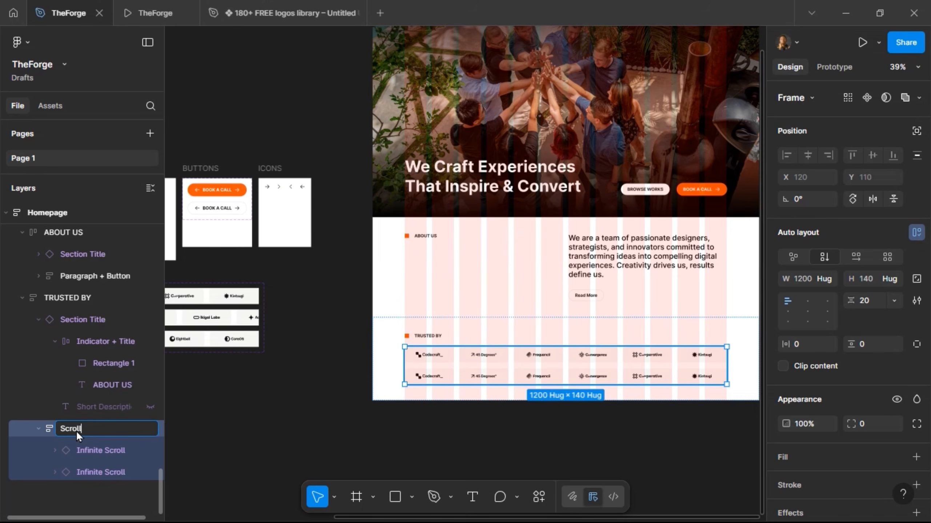
pyautogui.write('Scroll Animate')
pyautogui.press('Return')
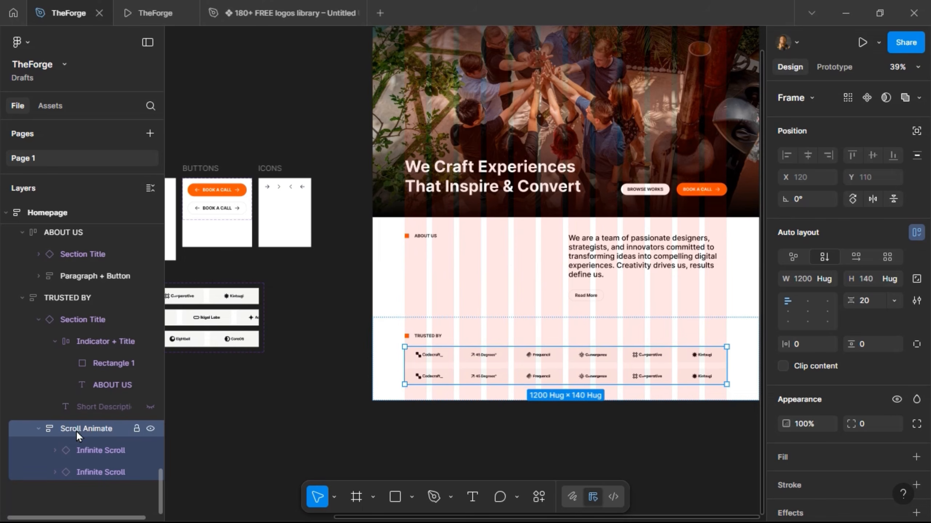
# Step: Check how both TRUSTED BY logo rows animate in the prototype preview and inspect the second Infinite Scroll instance
pyautogui.click(145, 15)
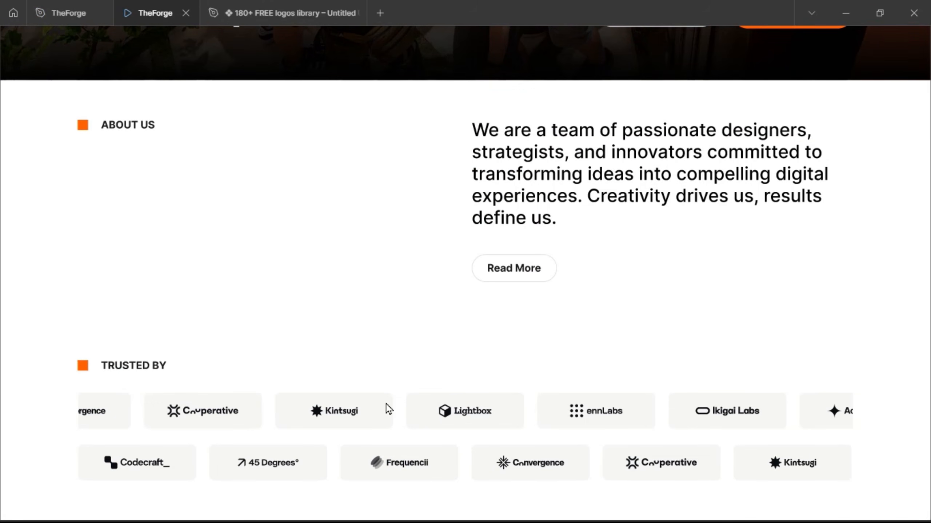
pyautogui.scroll(6, 385, 412)
pyautogui.scroll(-6, 384, 413)
pyautogui.moveTo(67, 15)
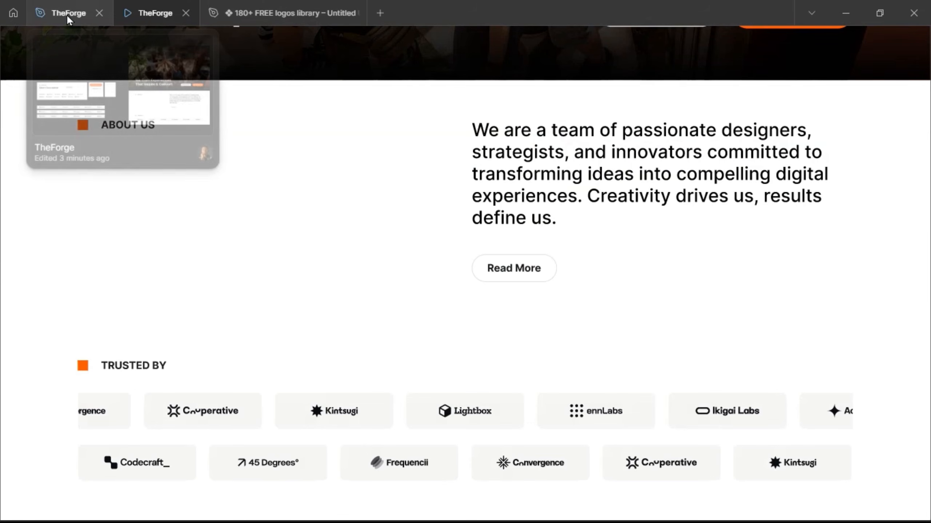
pyautogui.click(67, 15)
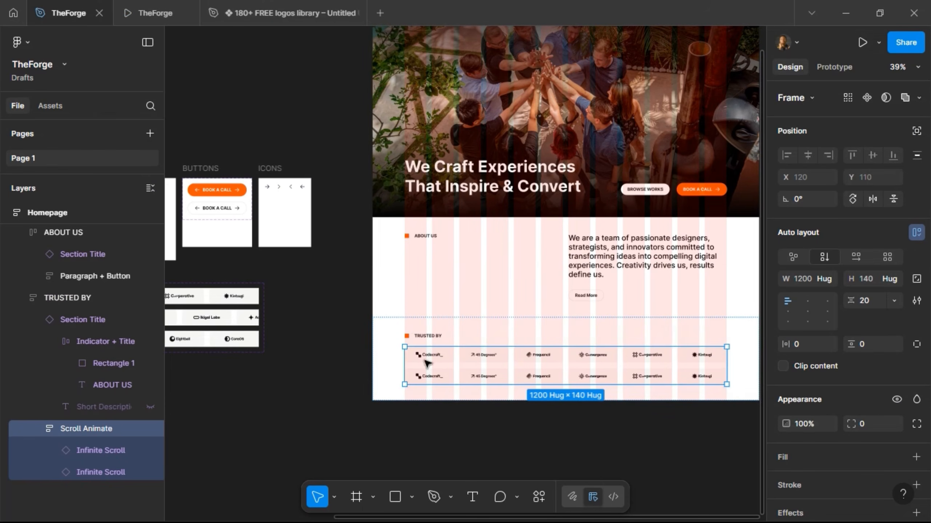
pyautogui.doubleClick(525, 379)
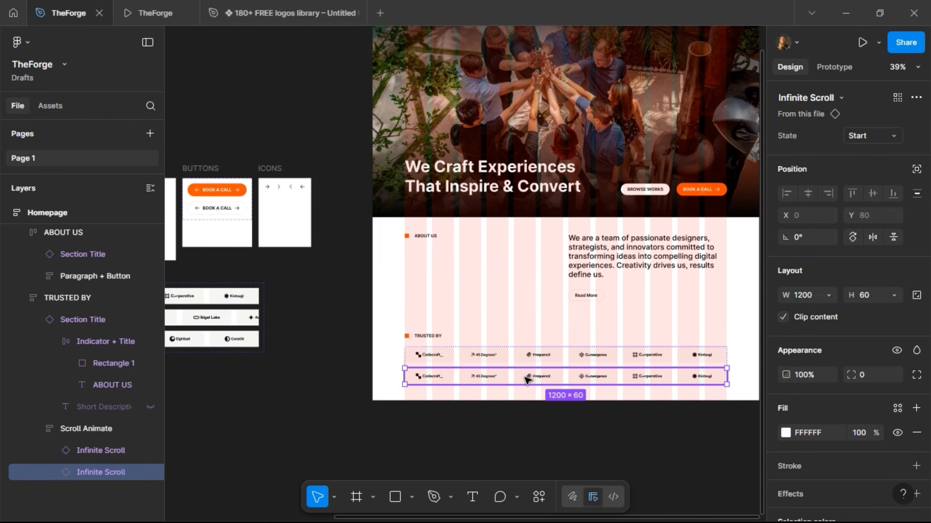
pyautogui.click(153, 22)
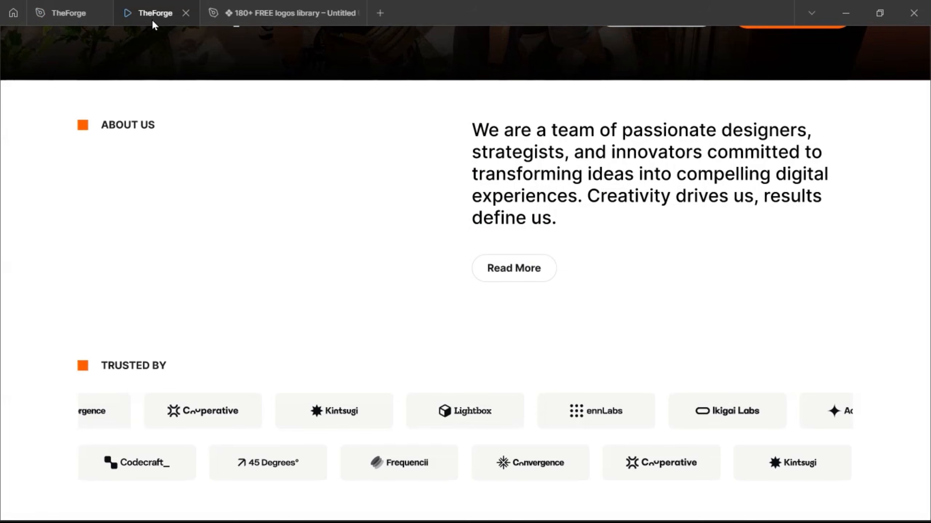
pyautogui.click(74, 14)
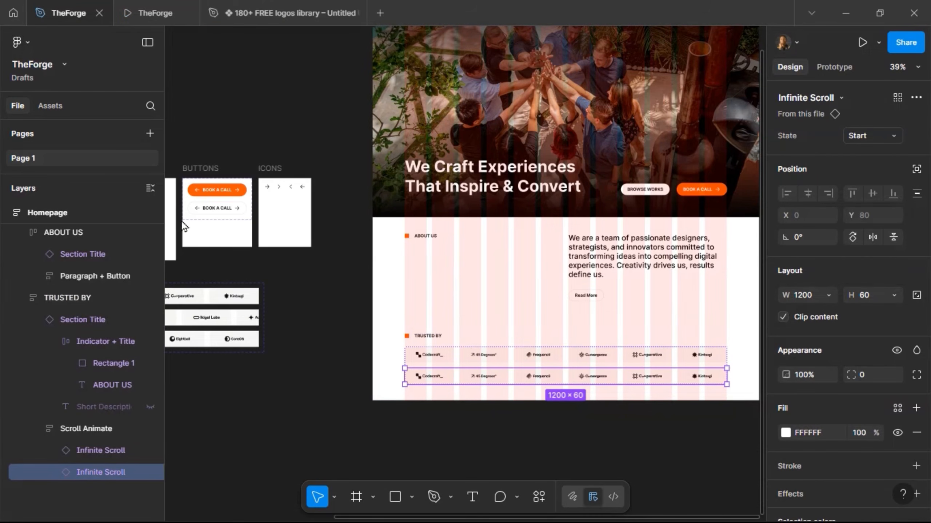
# Step: Remove auto layout from the Scroll Animate frame and check the logo rows in the prototype preview
pyautogui.click(449, 339)
pyautogui.click(451, 372)
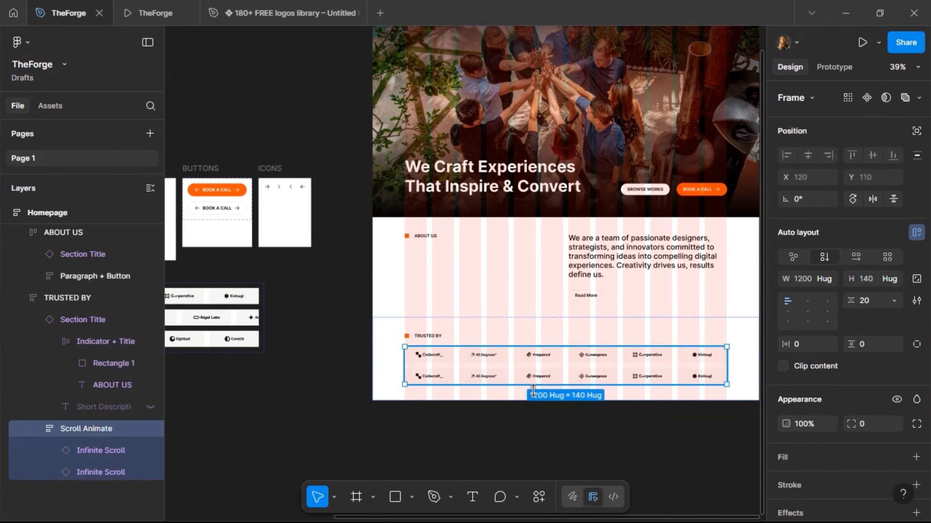
pyautogui.click(915, 233)
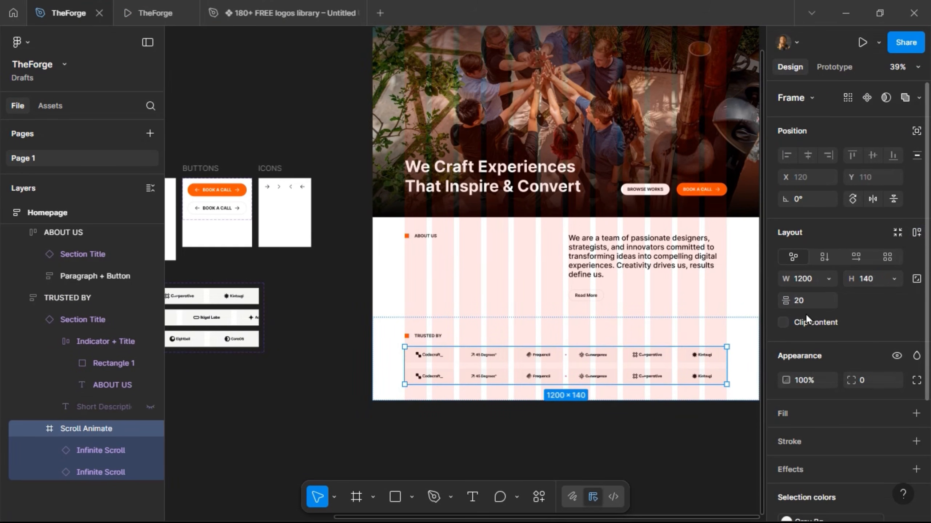
pyautogui.click(142, 13)
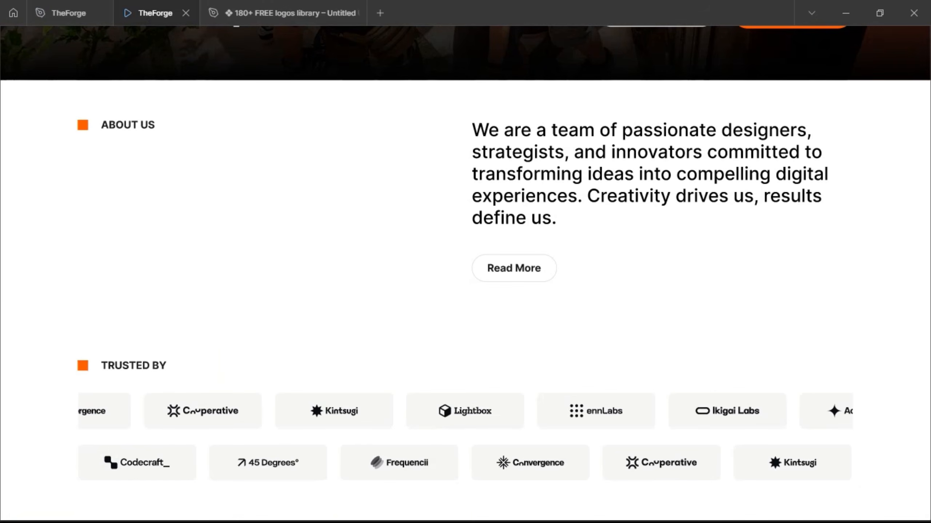
pyautogui.click(68, 13)
# Step: Duplicate the Infinite Scroll component set below the original
pyautogui.hscroll(-5, 472, 355)
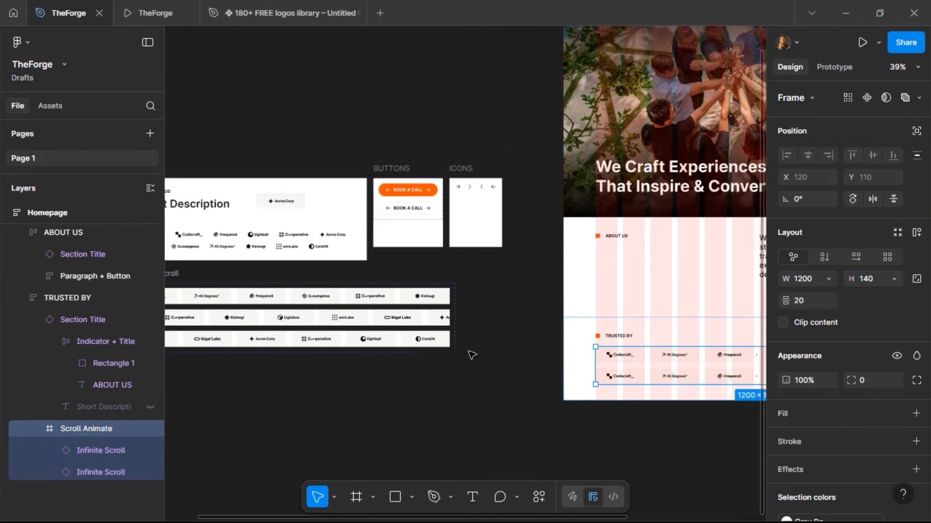
pyautogui.hscroll(-5, 470, 354)
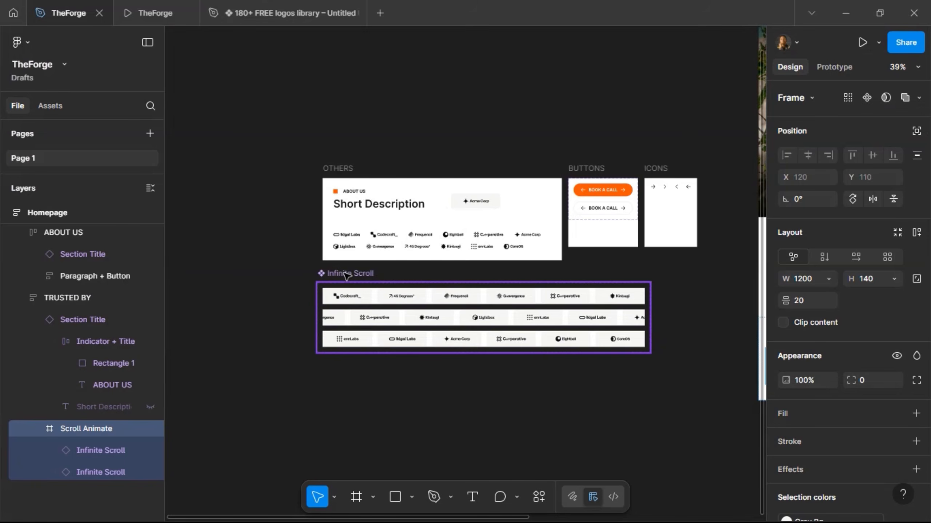
pyautogui.hotkey('ctrl', 'd')
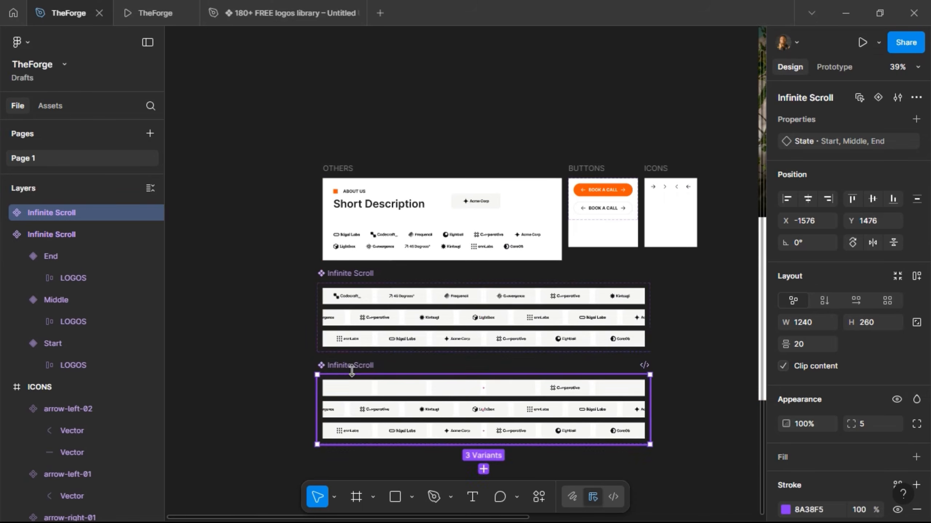
# Step: Rename the duplicated component set as Infinite Scroll :: Inverse and move it up close beneath the original
pyautogui.scroll(5, 346, 365)
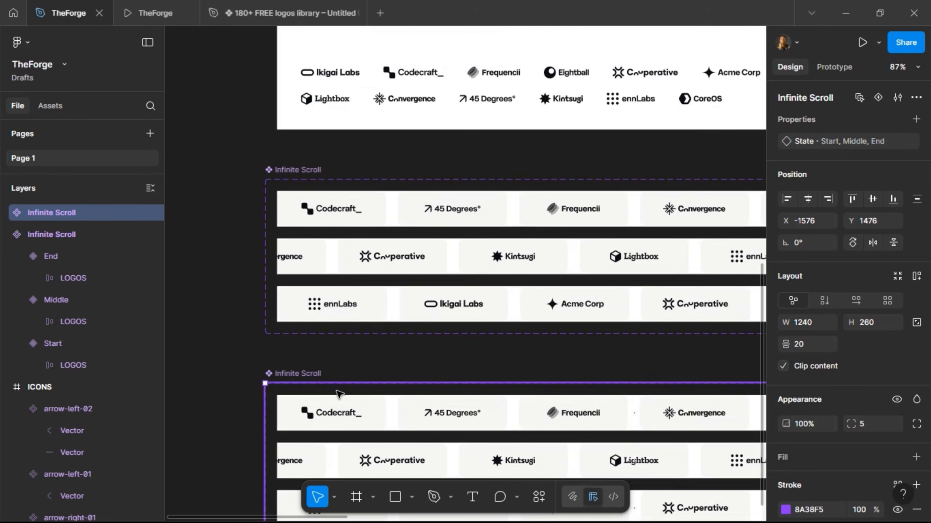
pyautogui.hotkey('ctrl', 'r')
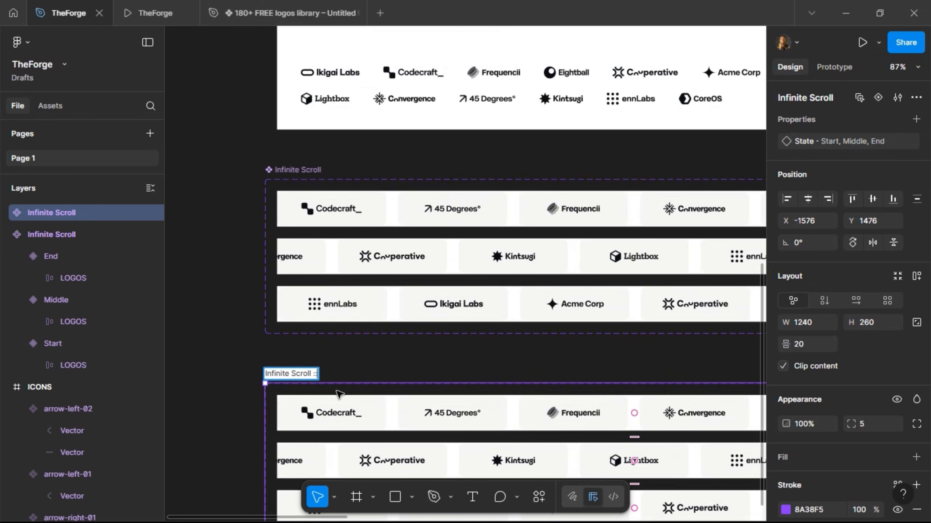
pyautogui.write(':: Inverse')
pyautogui.press('Return')
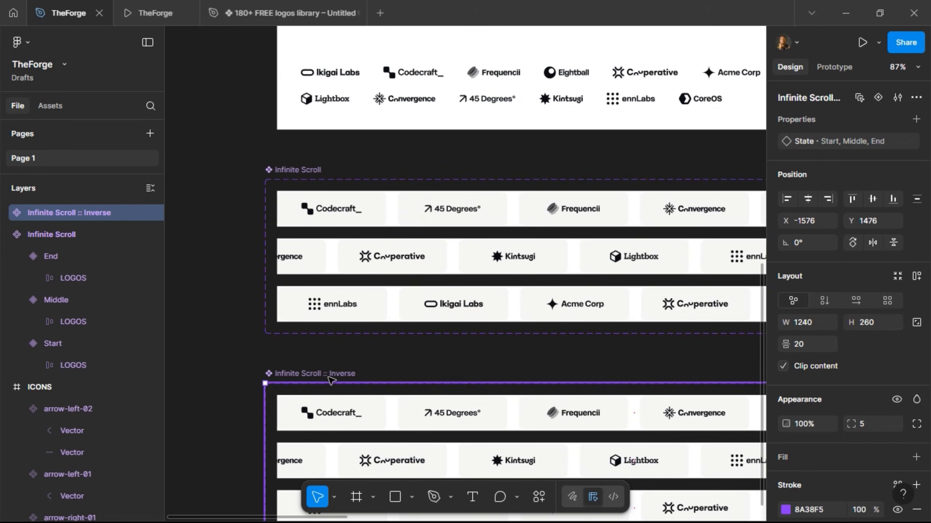
pyautogui.moveTo(329, 375); pyautogui.dragTo(326, 348)
pyautogui.scroll(-5, 326, 349)
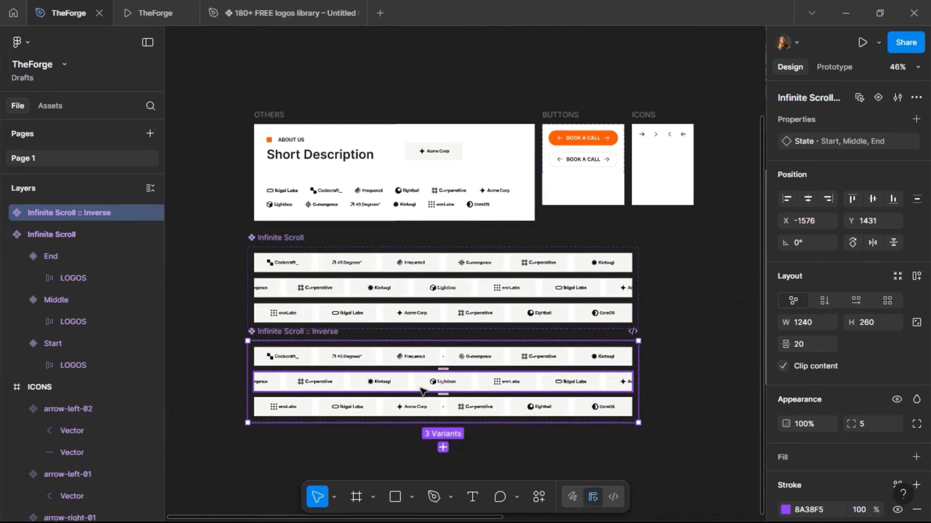
# Step: Reorder the variant layers of Infinite Scroll :: Inverse so Start comes first, followed by Middle and End
pyautogui.click(394, 356)
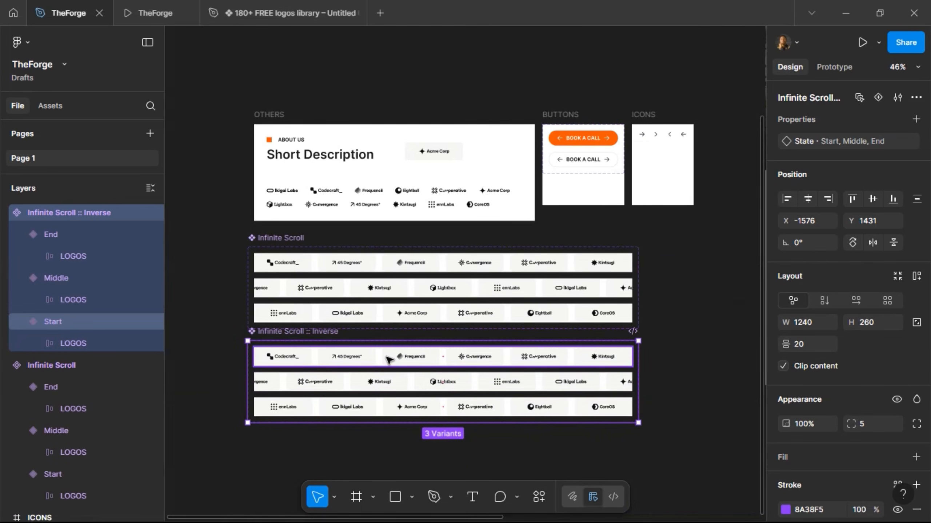
pyautogui.click(77, 344)
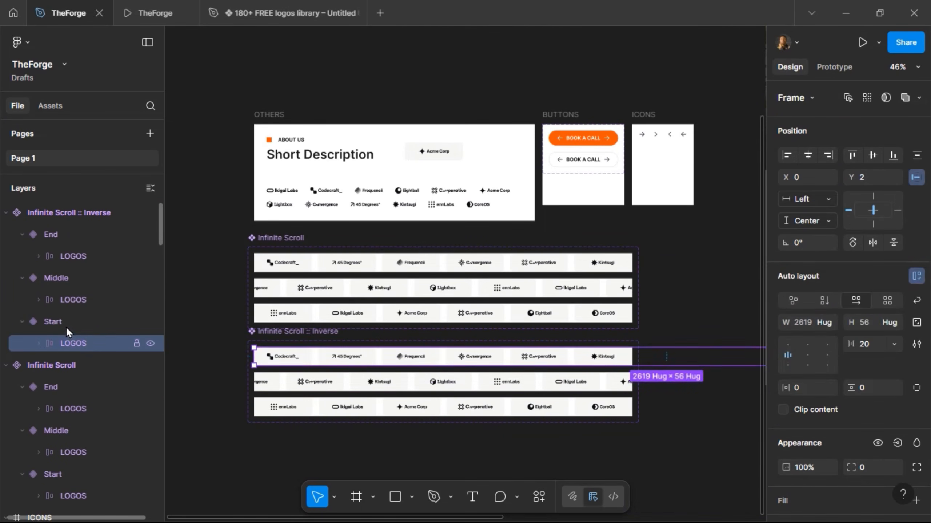
pyautogui.click(59, 321)
pyautogui.moveTo(59, 322); pyautogui.dragTo(69, 226)
pyautogui.moveTo(64, 321); pyautogui.dragTo(62, 265)
pyautogui.click(47, 322)
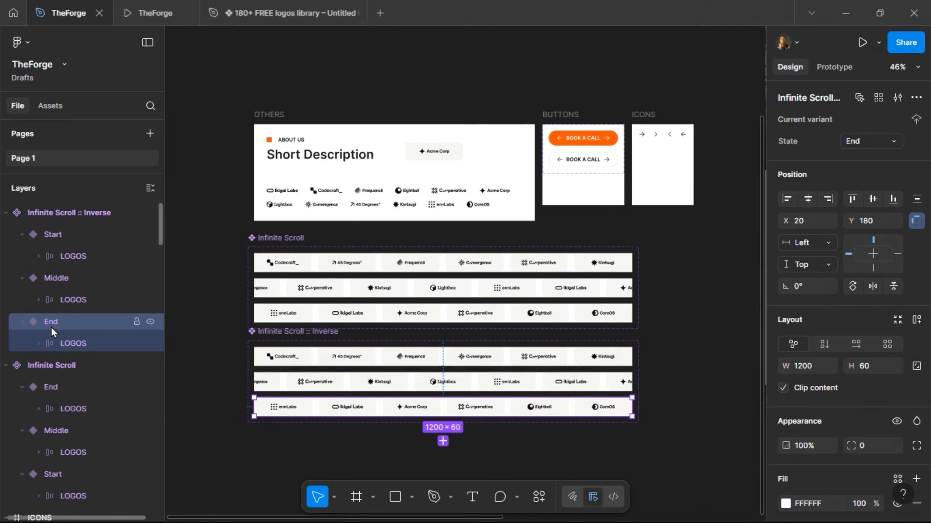
pyautogui.click(62, 477)
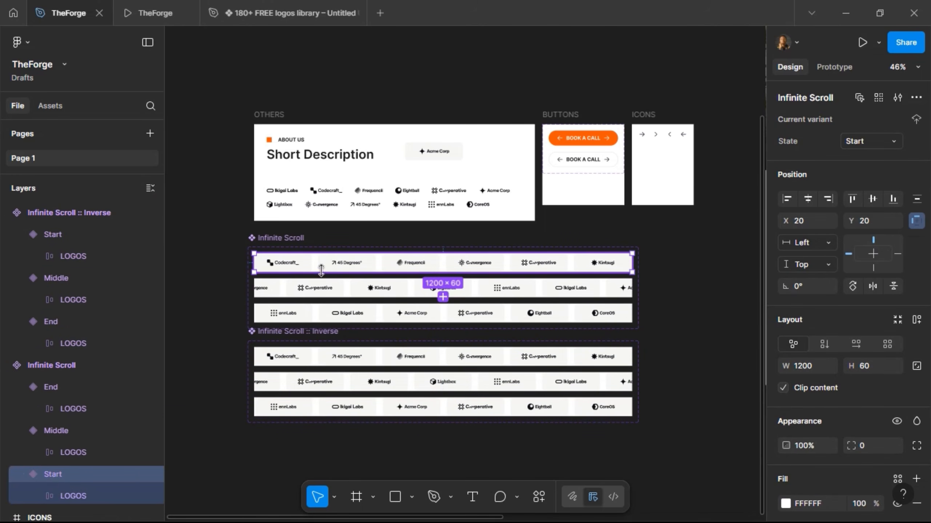
# Step: Reorder the variant layers of the original Infinite Scroll component set into Start, Middle, End and collapse the set
pyautogui.moveTo(62, 482); pyautogui.dragTo(61, 383)
pyautogui.moveTo(65, 471); pyautogui.dragTo(30, 389)
pyautogui.click(6, 365)
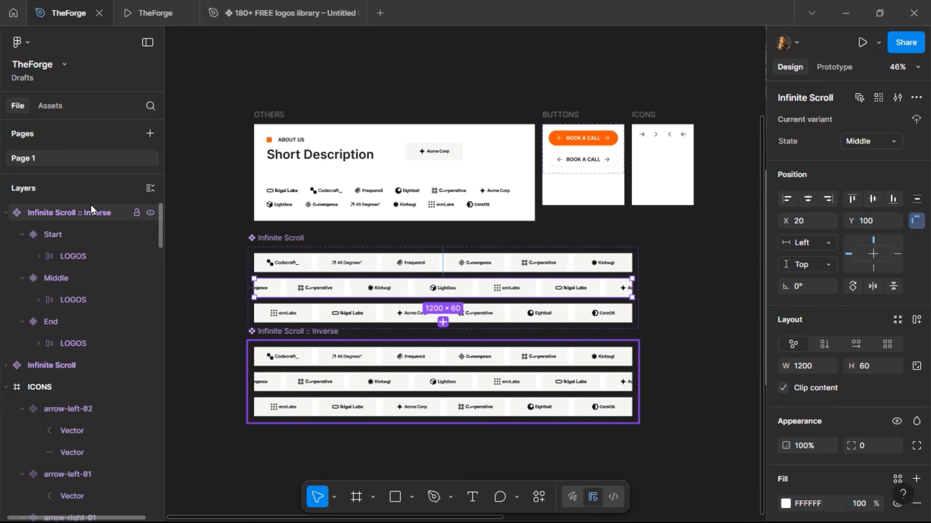
# Step: Align the LOGOS frame inside the Start variant of Infinite Scroll :: Inverse to the variant's right edge
pyautogui.click(58, 235)
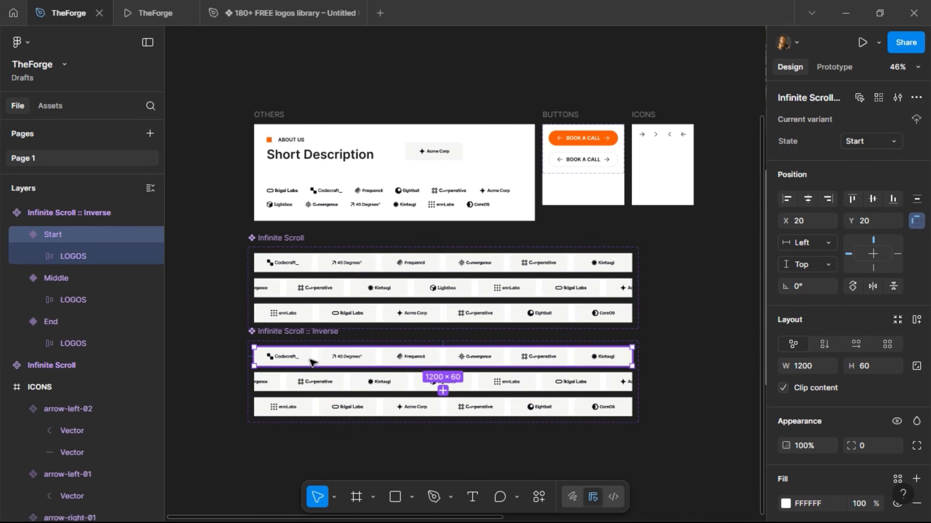
pyautogui.click(60, 253)
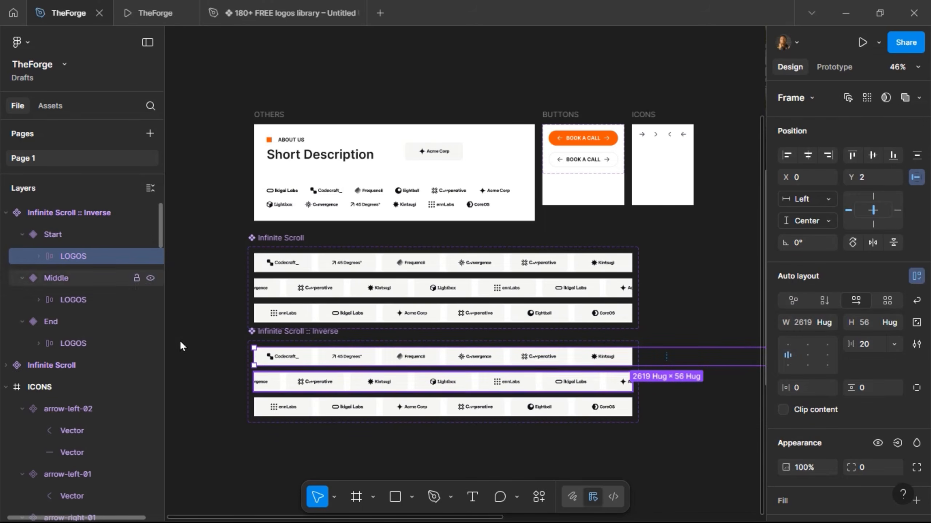
pyautogui.hscroll(5, 686, 385)
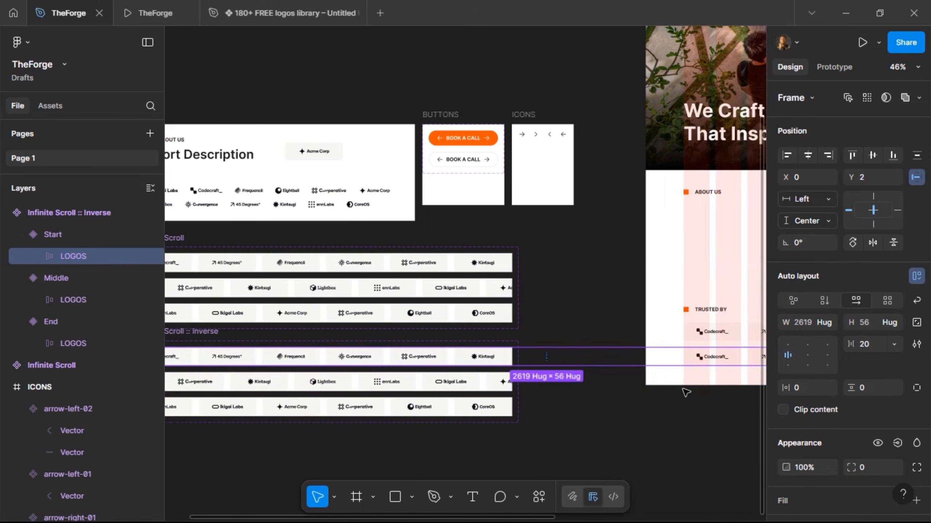
pyautogui.hscroll(-5, 453, 378)
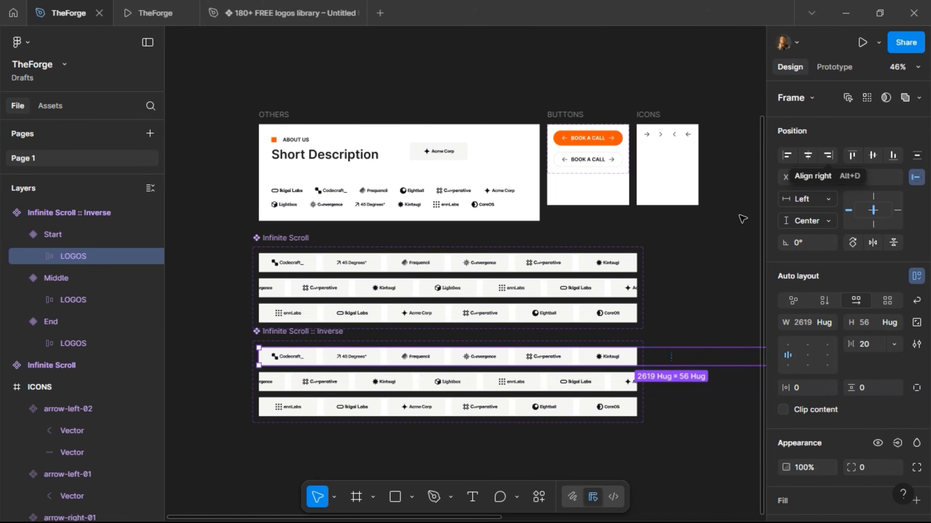
pyautogui.click(827, 156)
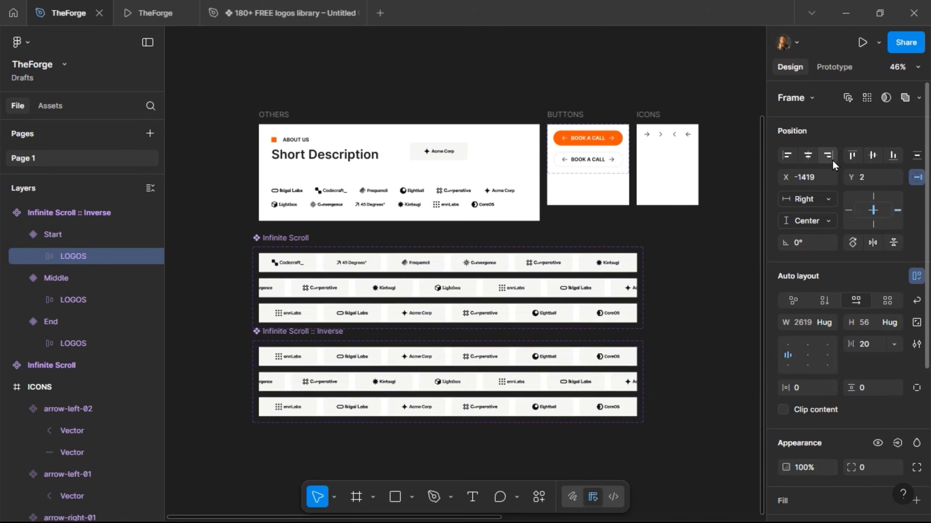
# Step: Align the LOGOS frame inside the End variant of Infinite Scroll :: Inverse to the left edge and compare it with the original End variant
pyautogui.click(614, 412)
pyautogui.click(612, 411)
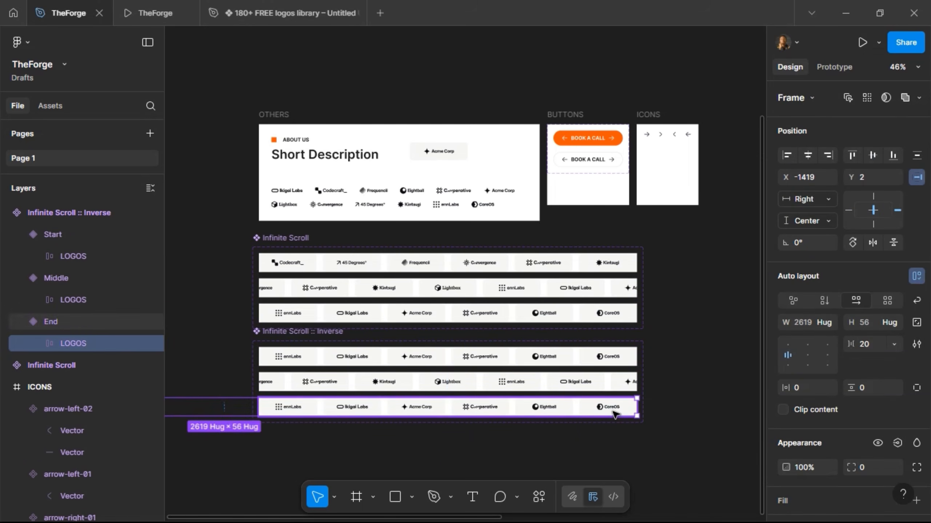
pyautogui.click(612, 410)
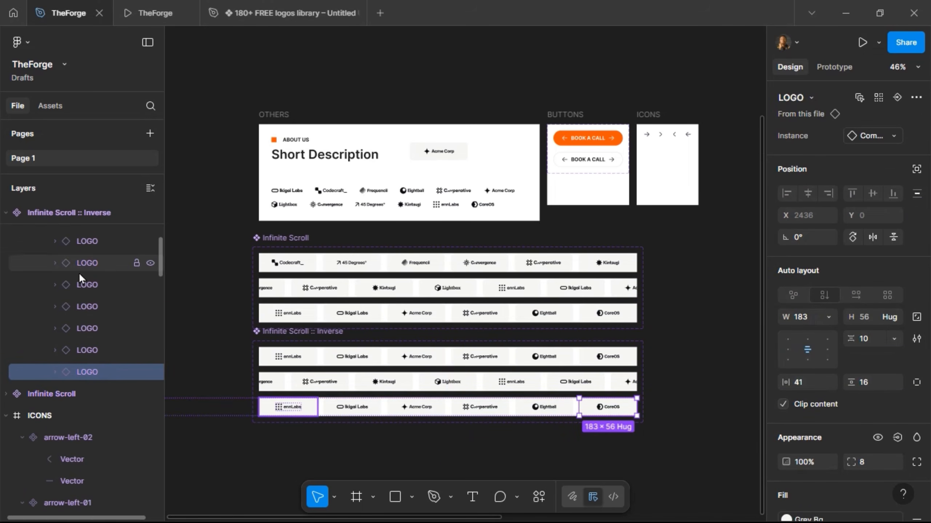
pyautogui.scroll(5, 78, 273)
pyautogui.scroll(3, 75, 266)
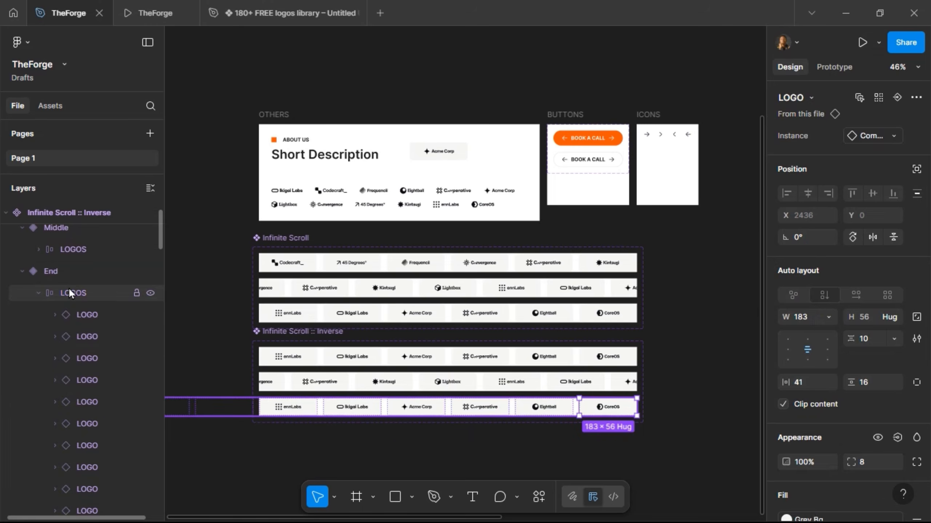
pyautogui.click(68, 292)
pyautogui.click(36, 292)
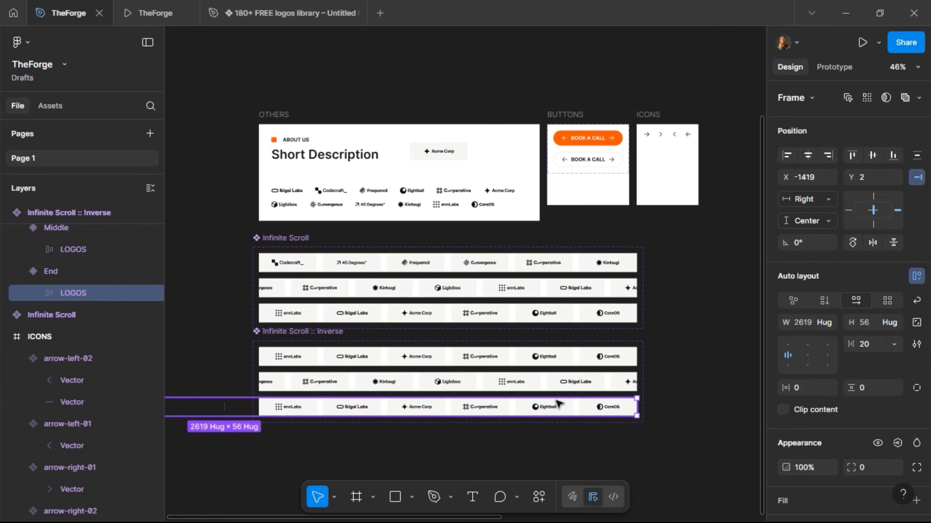
pyautogui.click(786, 155)
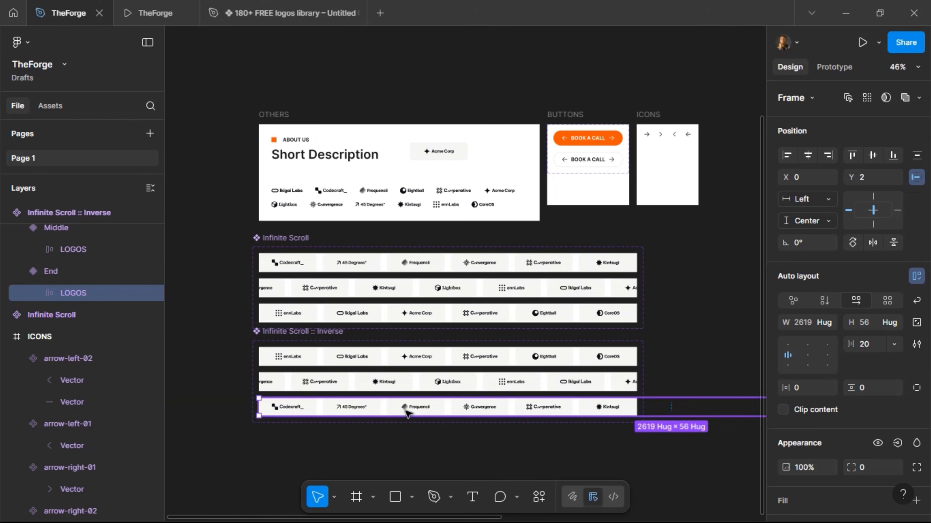
pyautogui.click(408, 315)
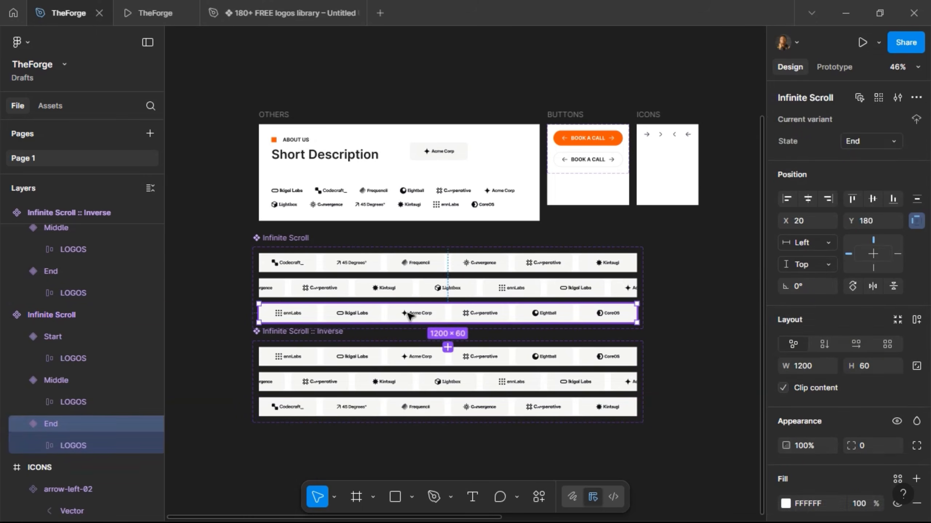
pyautogui.doubleClick(408, 315)
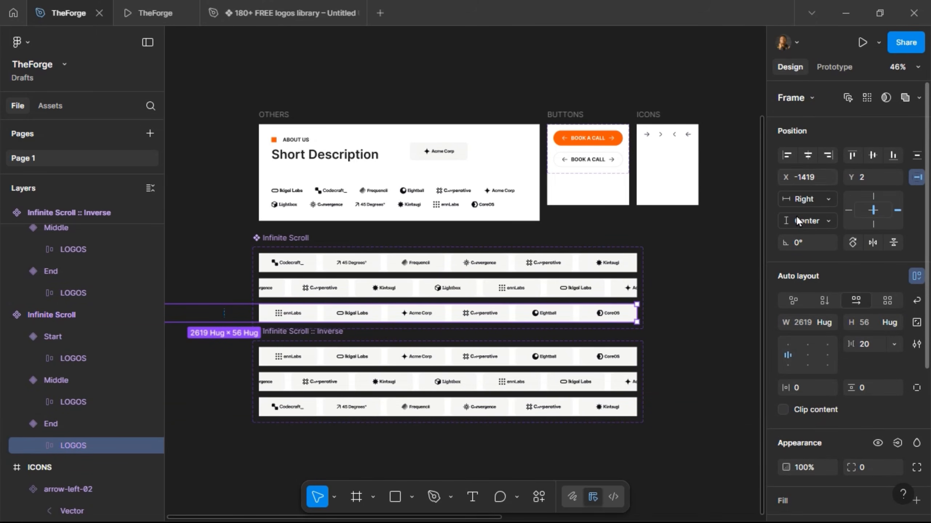
pyautogui.click(563, 406)
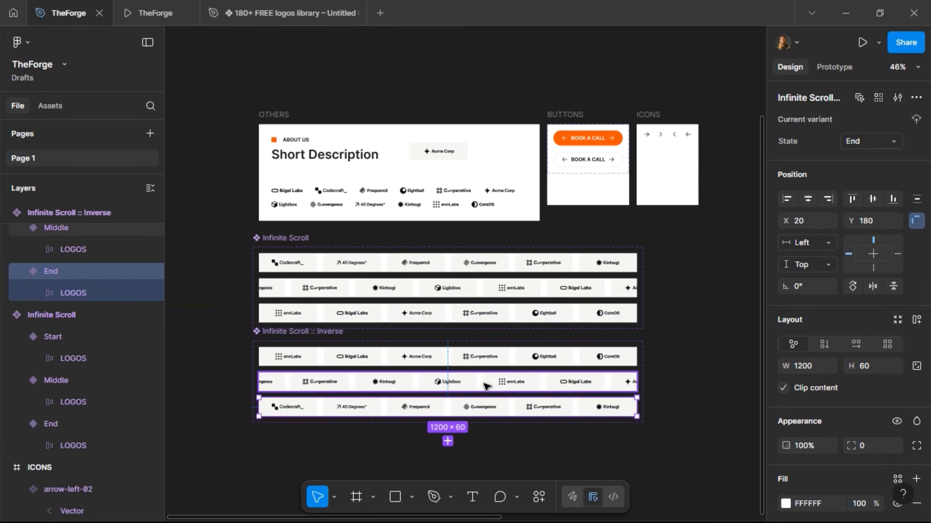
# Step: Replace the second logo row in the homepage's Scroll Animate frame with the Start variant of Infinite Scroll :: Inverse
pyautogui.hscroll(5, 485, 385)
pyautogui.click(421, 359)
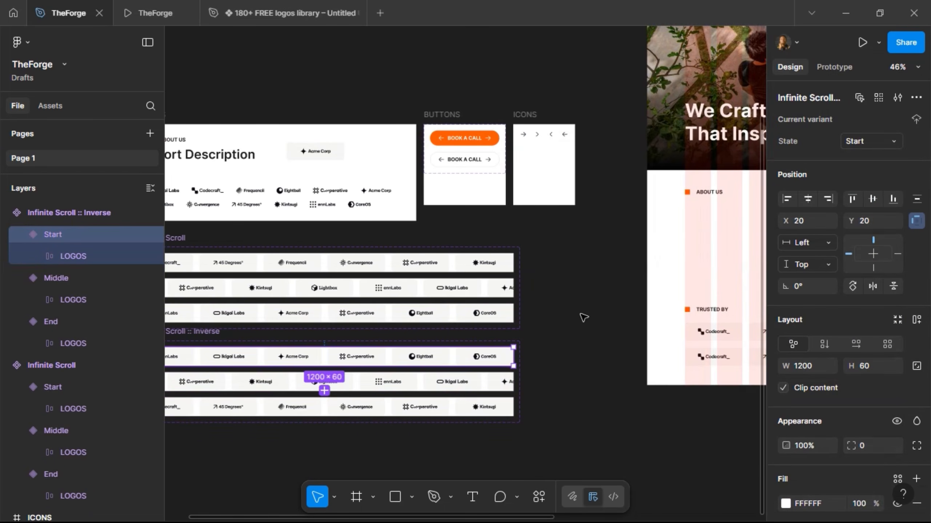
pyautogui.hscroll(10, 587, 314)
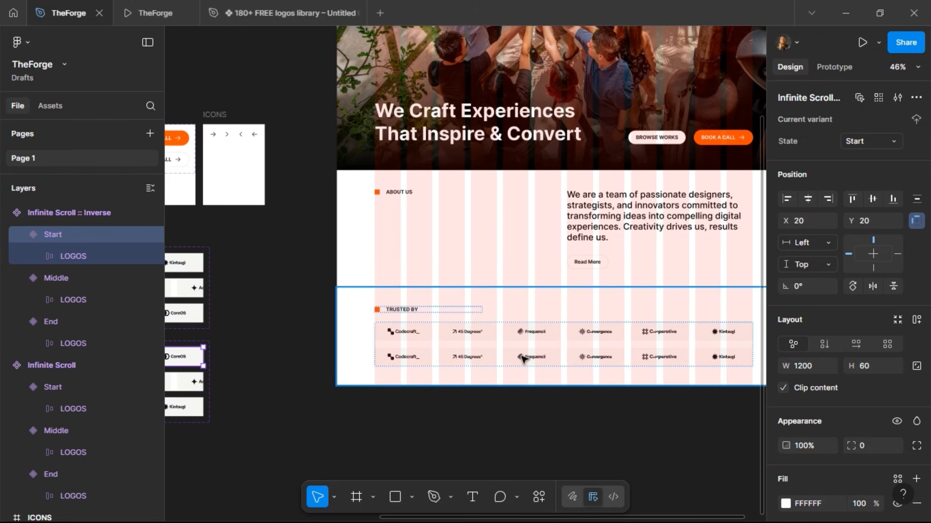
pyautogui.click(522, 358)
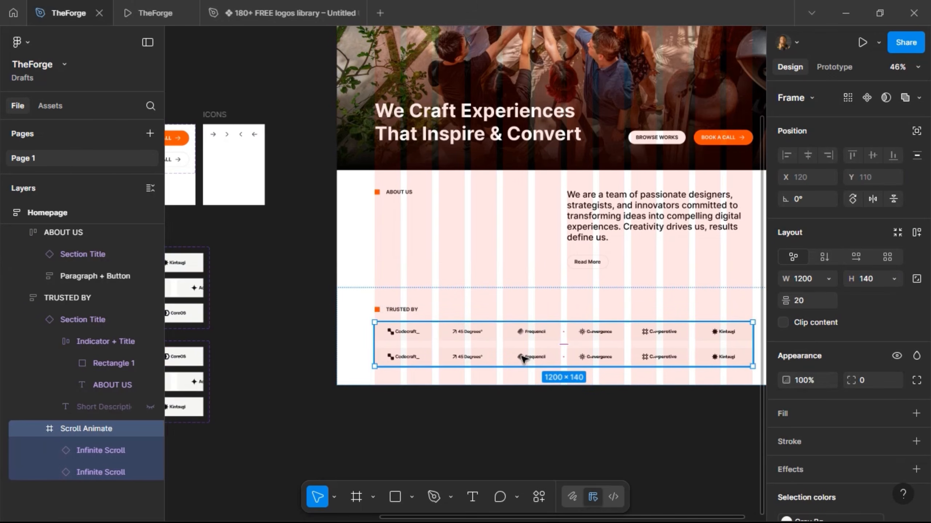
pyautogui.click(522, 358)
pyautogui.hotkey('ctrl', 'shift', 'r')
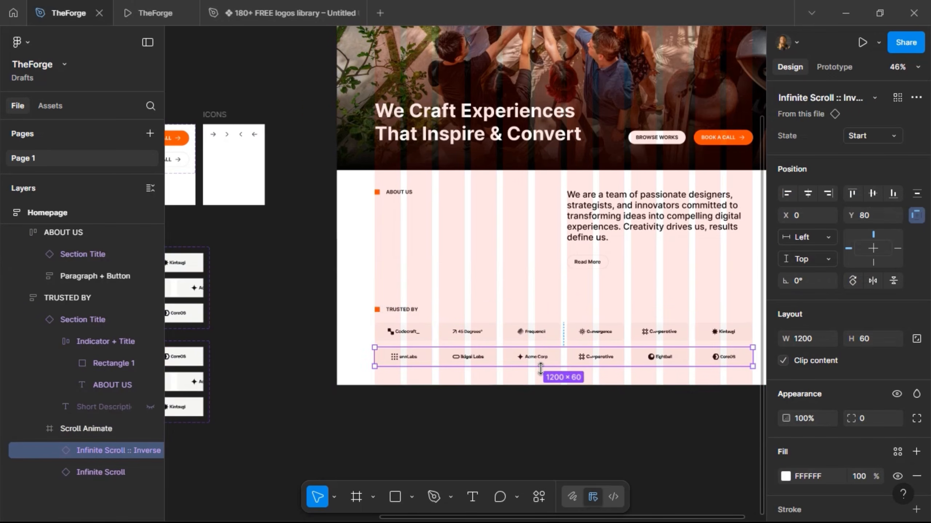
# Step: Inspect the replaced second row in the TRUSTED BY section and check both logo rows in the prototype preview
pyautogui.hscroll(2, 541, 369)
pyautogui.scroll(3, 677, 371)
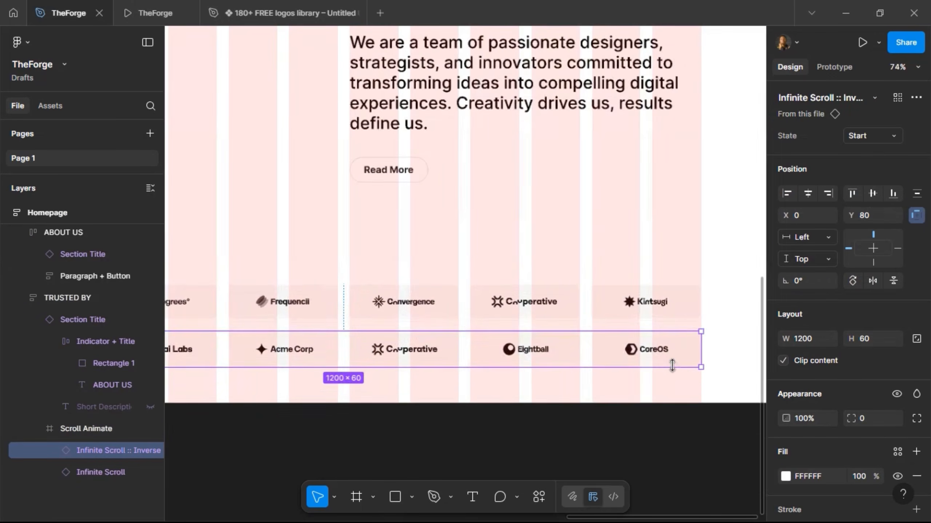
pyautogui.scroll(-3, 665, 353)
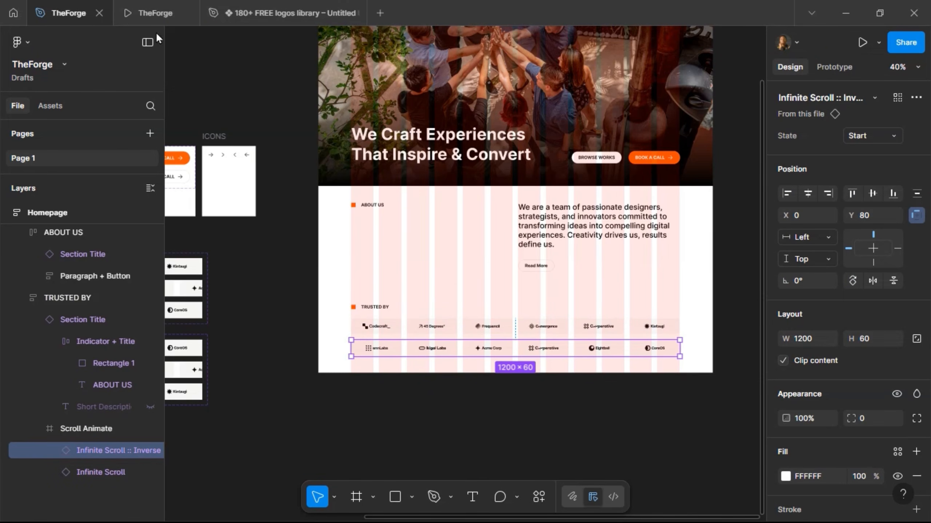
pyautogui.click(154, 13)
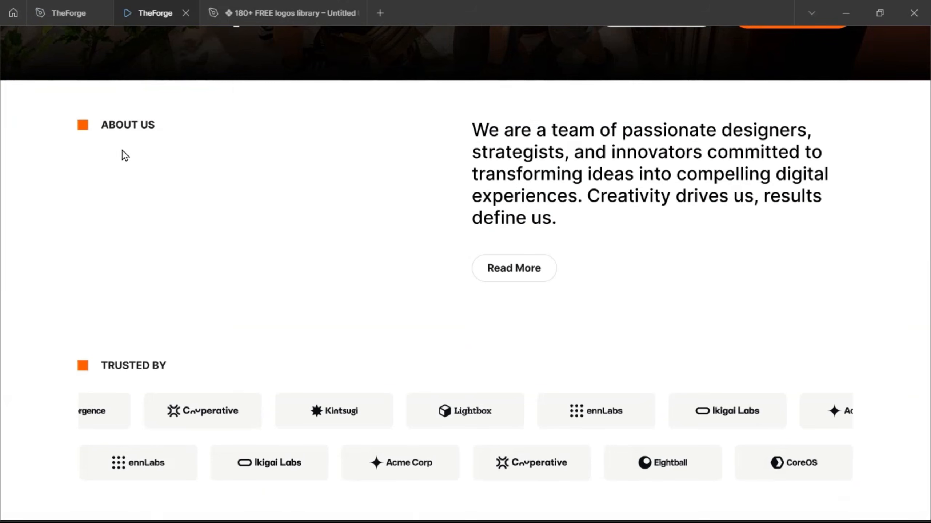
pyautogui.click(69, 22)
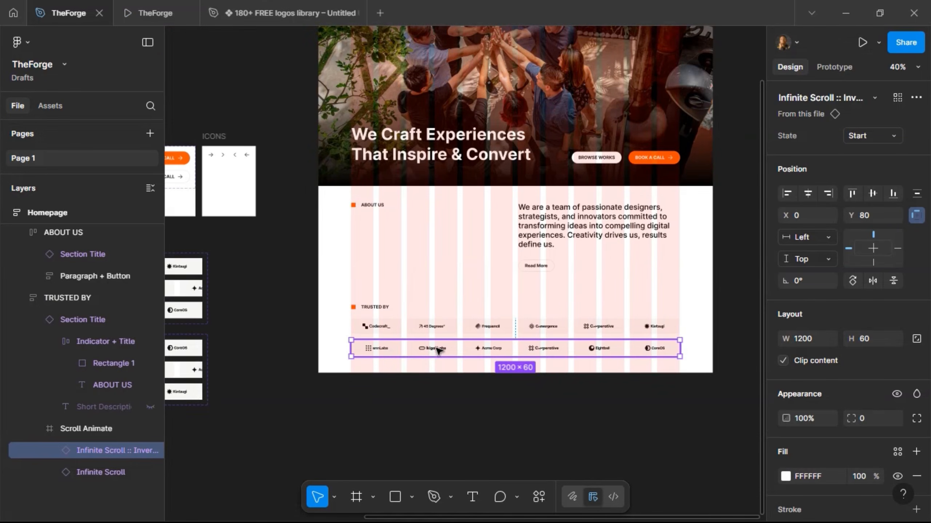
# Step: Ungroup the Scroll Animate frame so both Infinite Scroll rows sit directly in the TRUSTED BY section
pyautogui.scroll(1, 438, 350)
pyautogui.click(426, 322)
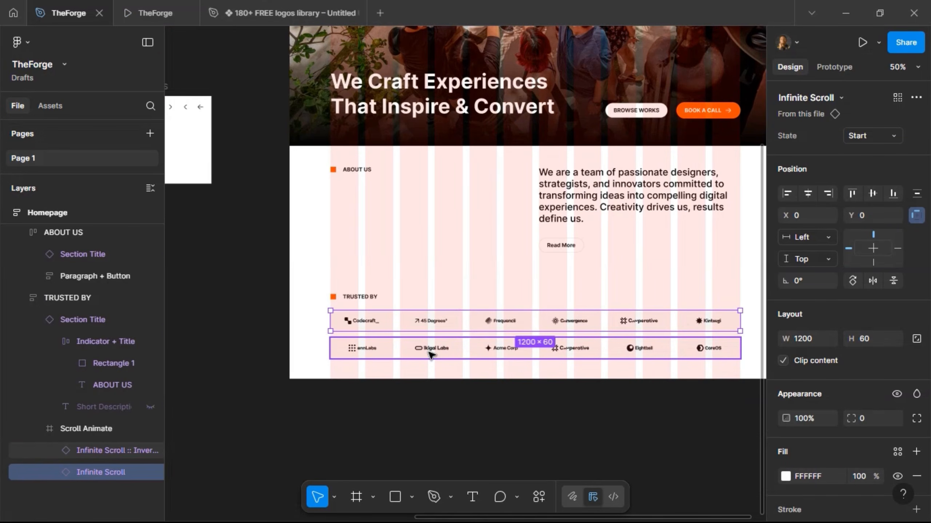
pyautogui.hotkey('ctrl', 'a')
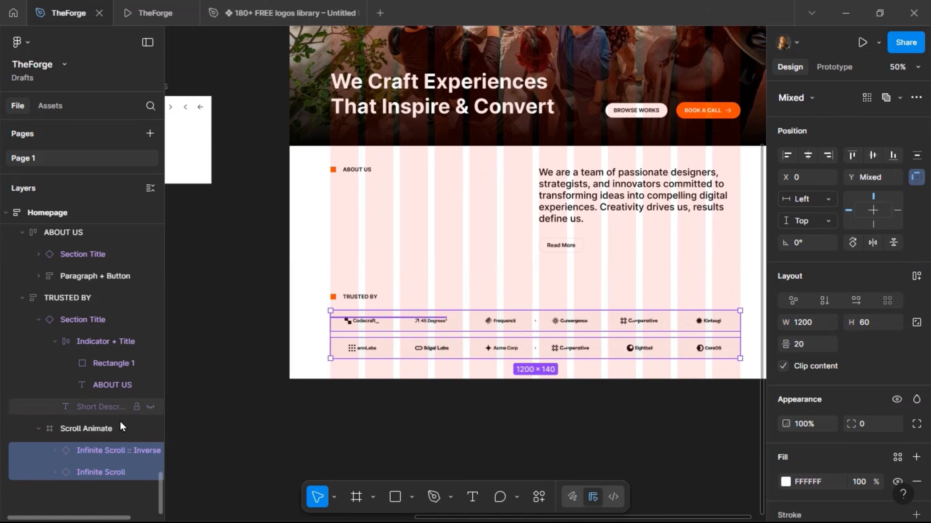
pyautogui.click(96, 427)
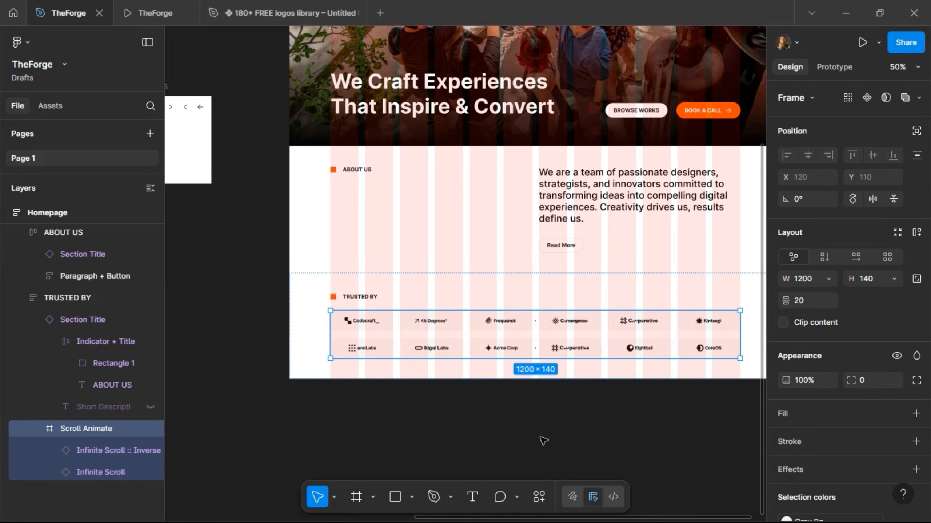
pyautogui.hotkey('ctrl', 'shift', 'g')
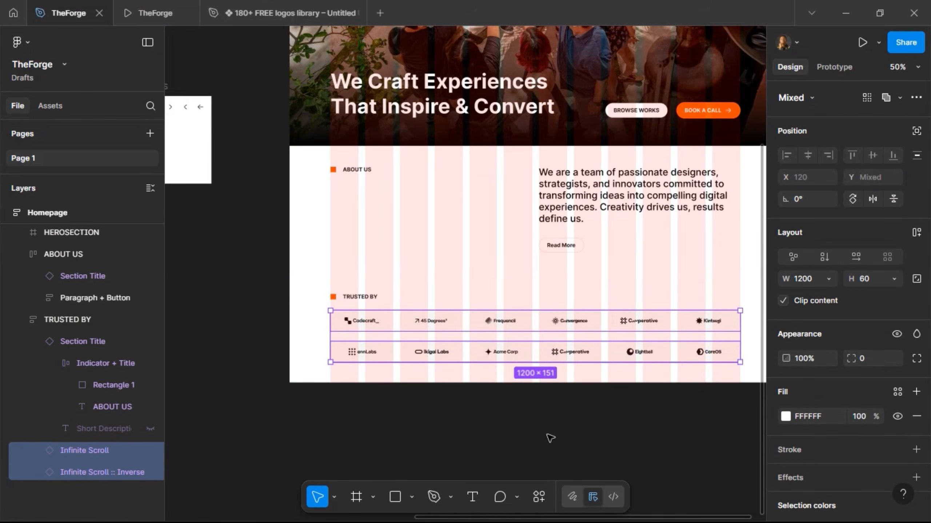
# Step: Check the motion of the ungrouped TRUSTED BY logo rows in the prototype preview and return to the design file
pyautogui.click(136, 19)
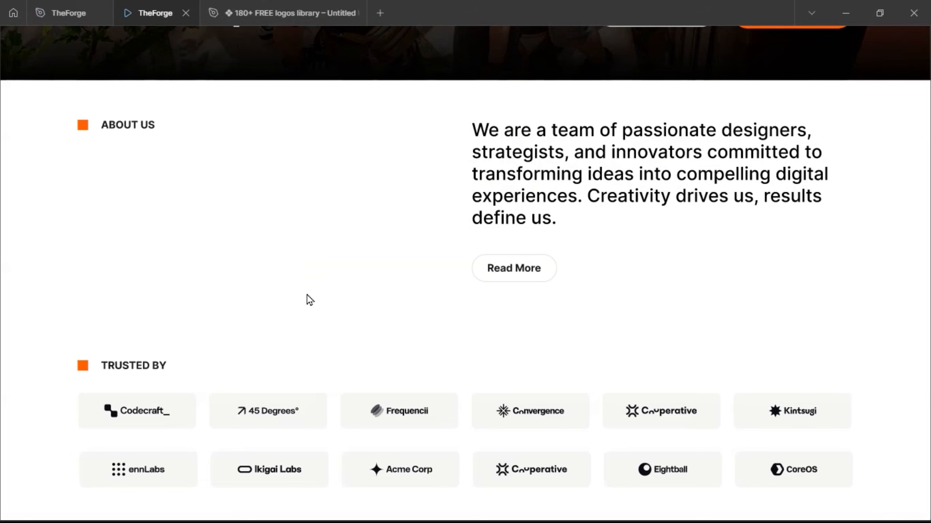
pyautogui.scroll(-1, 307, 295)
pyautogui.scroll(6, 307, 295)
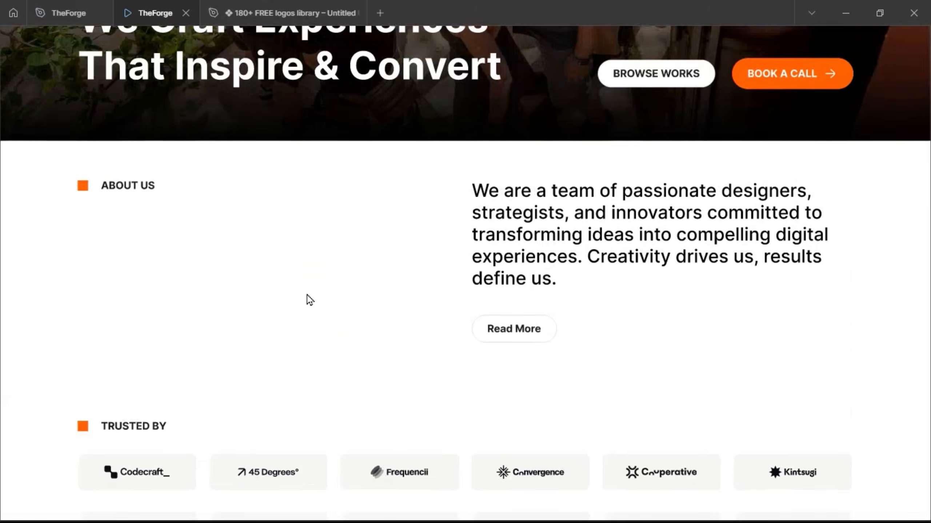
pyautogui.scroll(-6, 307, 300)
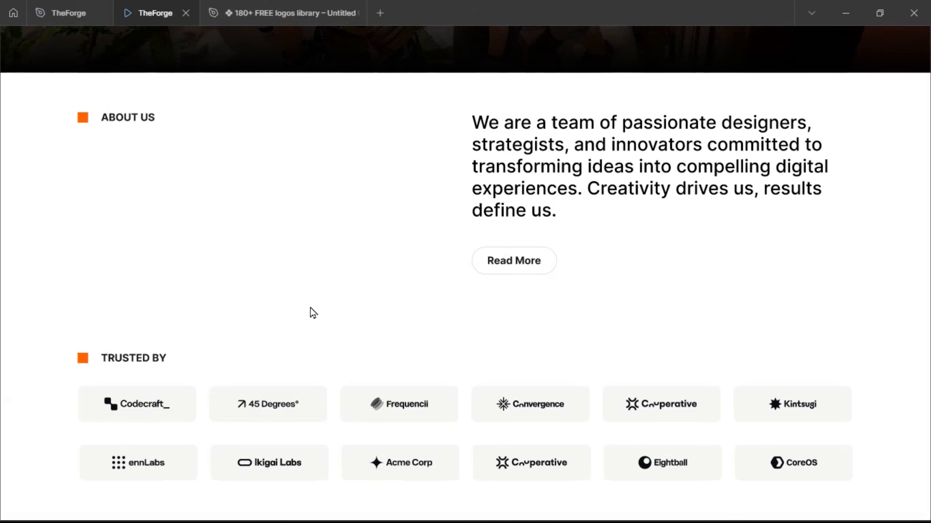
pyautogui.click(69, 13)
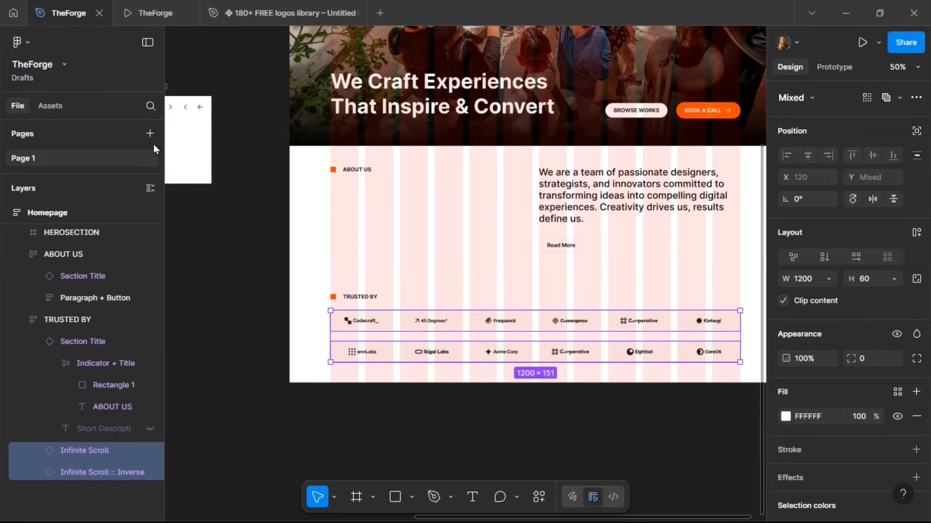
# Step: Wrap the two Infinite Scroll rows in a vertical auto layout frame with a gap of 20
pyautogui.click(916, 233)
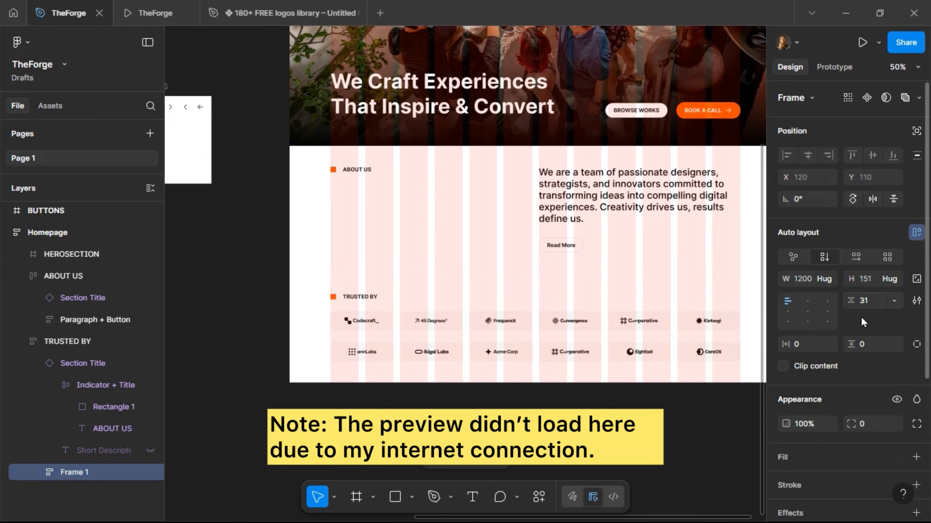
pyautogui.click(871, 302)
pyautogui.write('20')
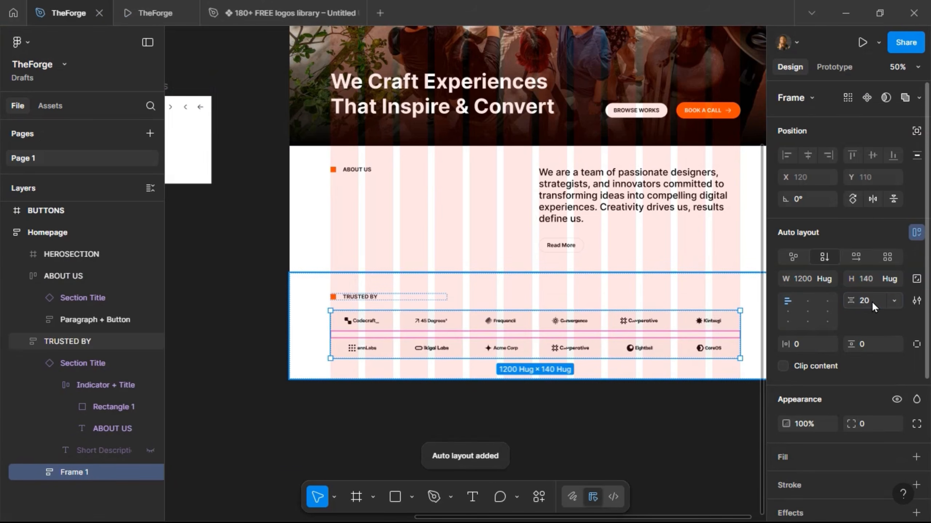
pyautogui.press('Return')
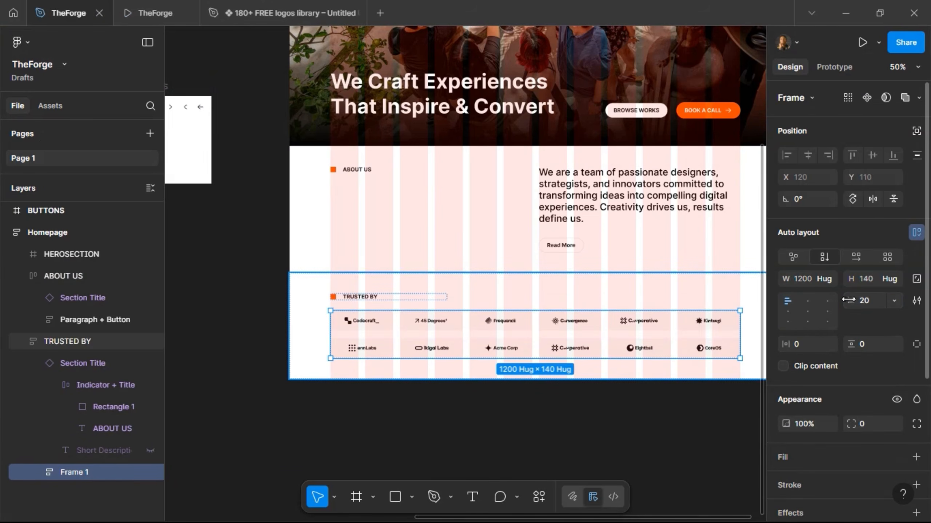
# Step: Rename the new auto layout frame holding the two logo rows as Scroll Animation
pyautogui.doubleClick(82, 477)
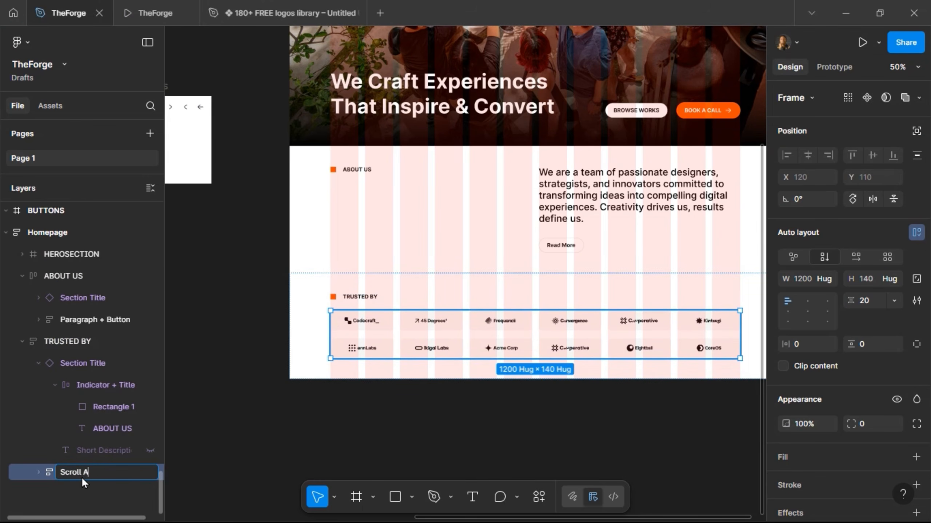
pyautogui.write('Scroll Animation')
pyautogui.press('Return')
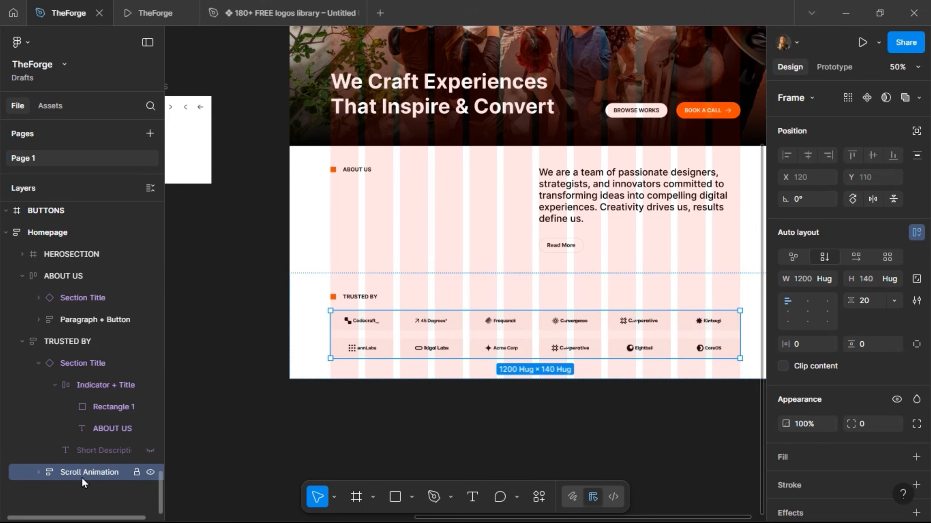
# Step: Collapse the Section Title, TRUSTED BY and ABOUT US layers in the Homepage layer tree and clear the selection
pyautogui.click(34, 368)
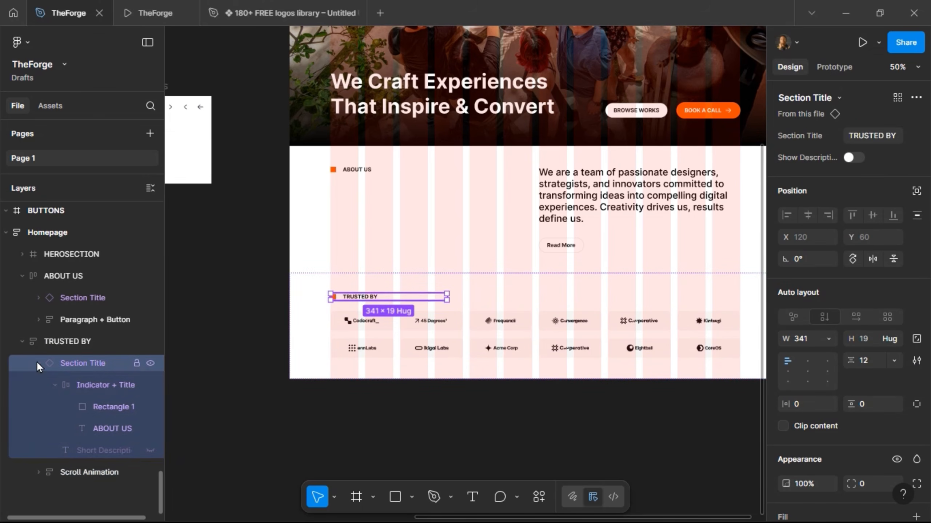
pyautogui.click(38, 362)
pyautogui.click(43, 339)
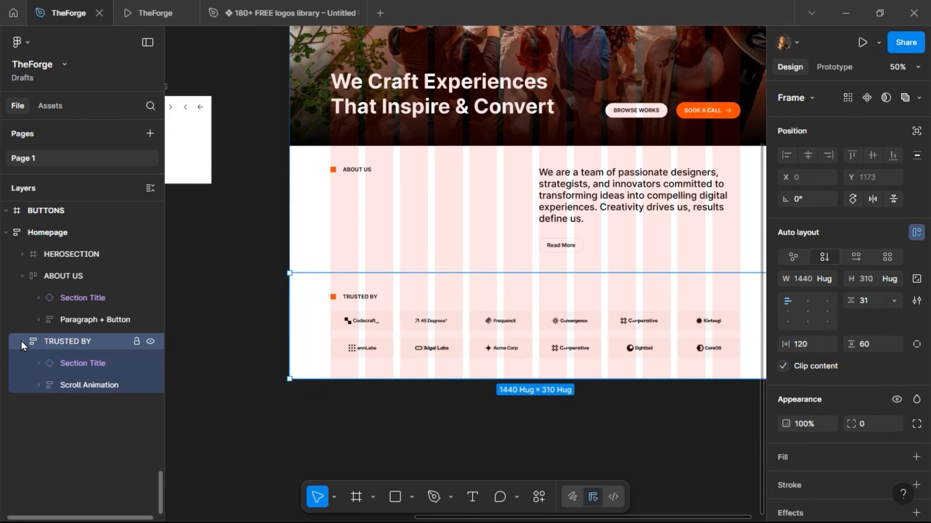
pyautogui.click(21, 342)
pyautogui.click(22, 276)
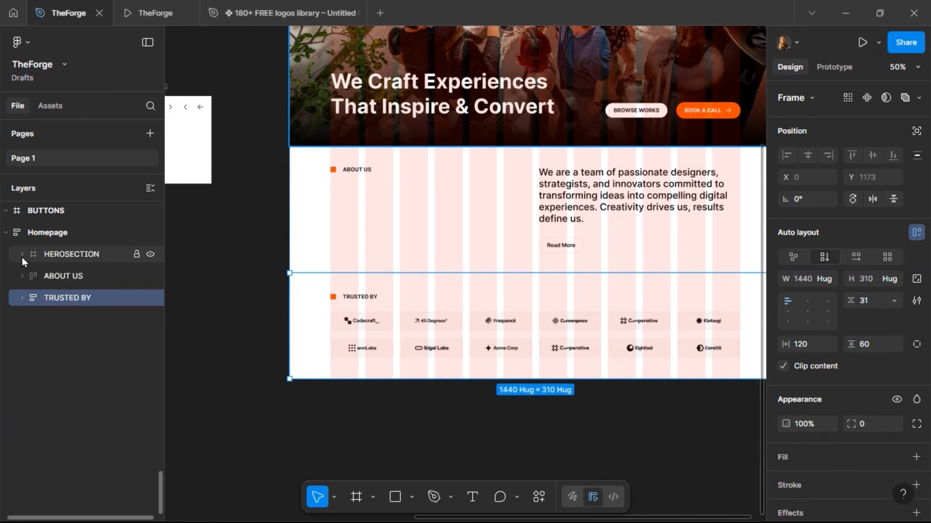
pyautogui.click(233, 420)
# Step: Duplicate the TRUSTED BY section so that the copy sits directly below it in the Homepage frame
pyautogui.scroll(-2, 249, 444)
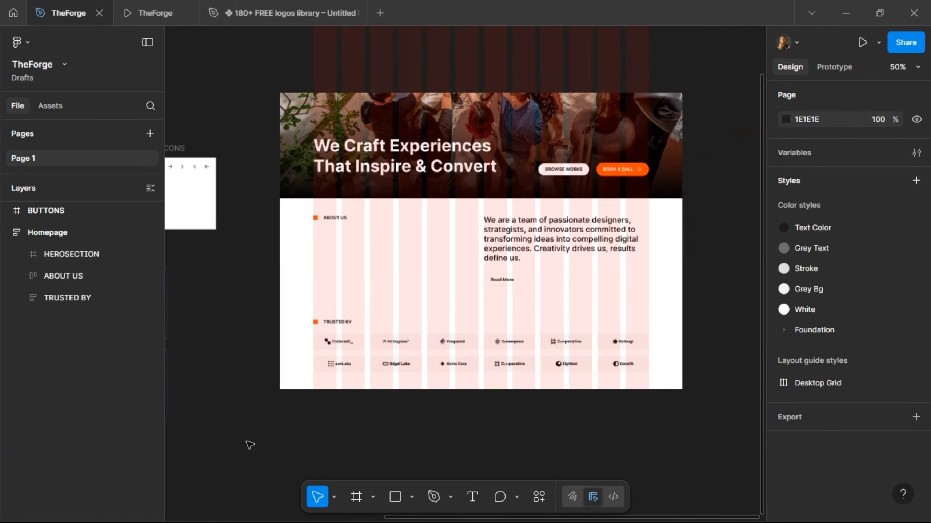
pyautogui.scroll(-2, 249, 445)
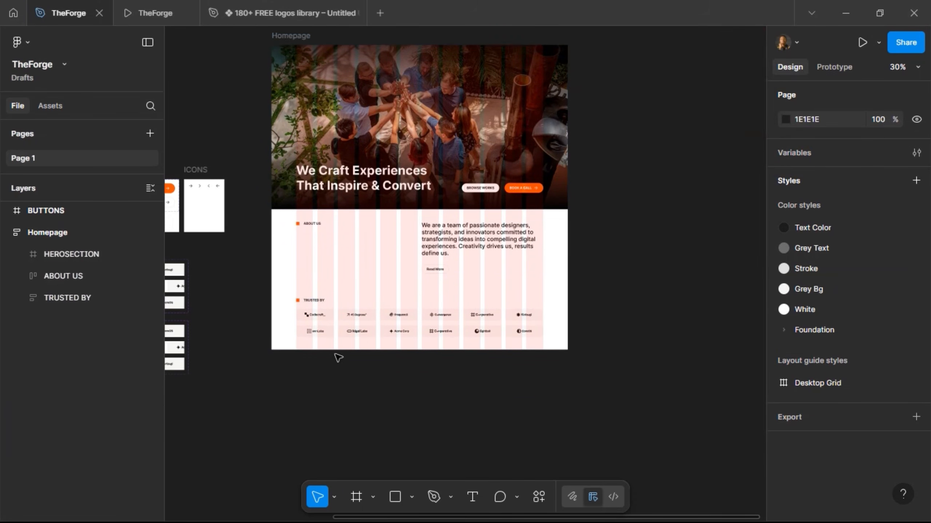
pyautogui.scroll(1, 338, 357)
pyautogui.click(371, 343)
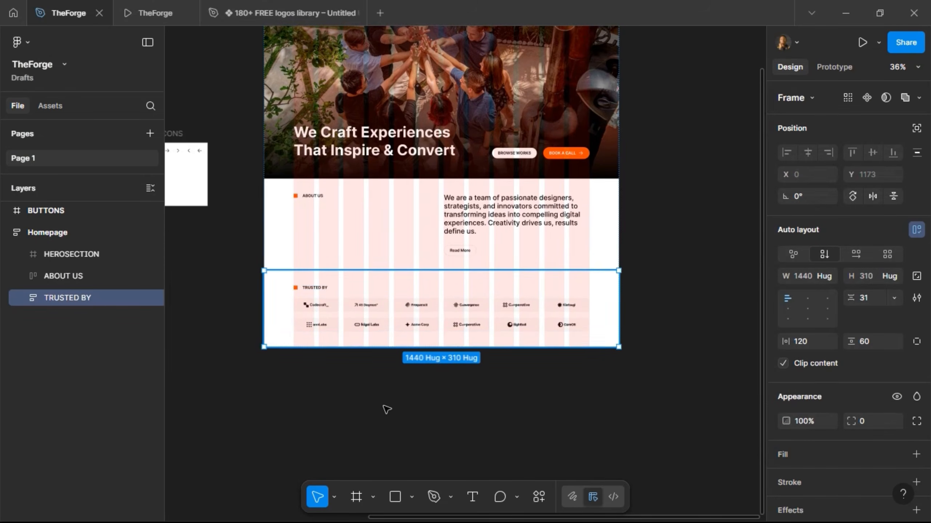
pyautogui.hotkey('ctrl', 'd')
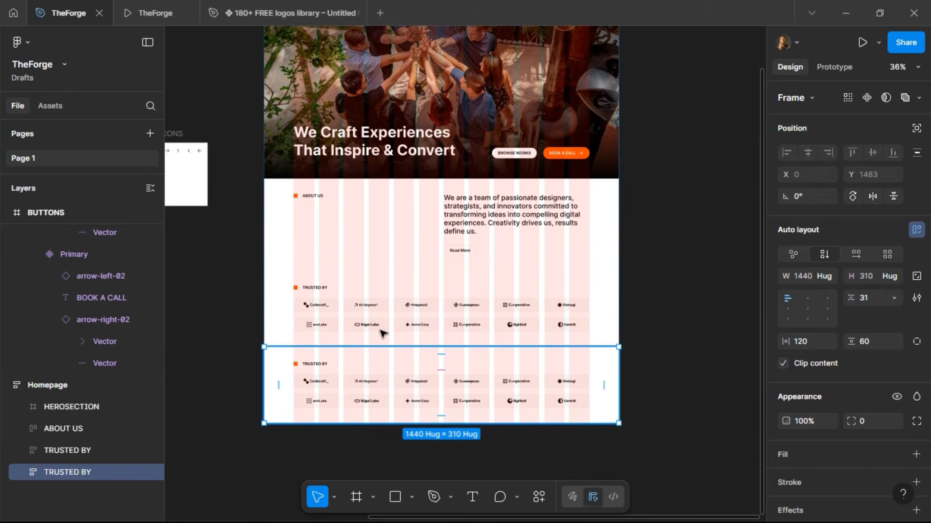
# Step: Change the section title text of the duplicated TRUSTED BY section to BENEFITS
pyautogui.scroll(-4, 380, 330)
pyautogui.scroll(3, 376, 297)
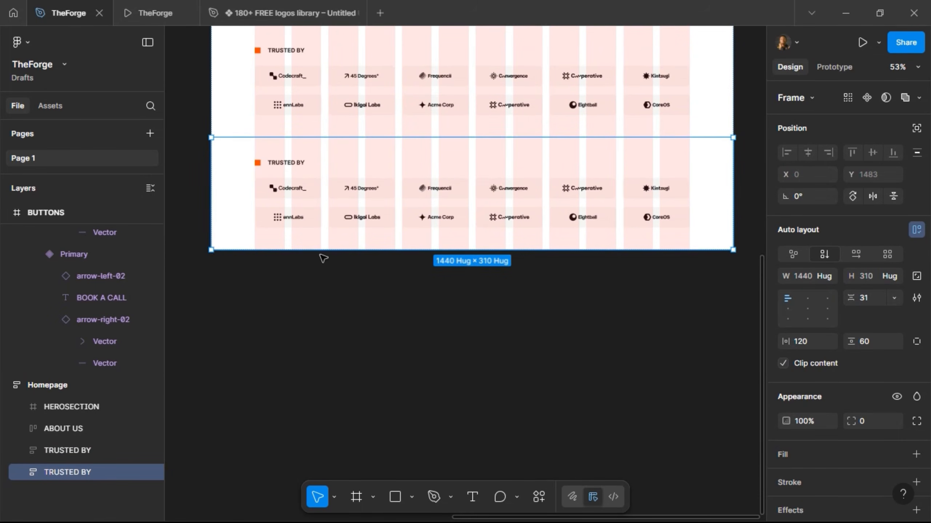
pyautogui.doubleClick(279, 163)
pyautogui.doubleClick(279, 163)
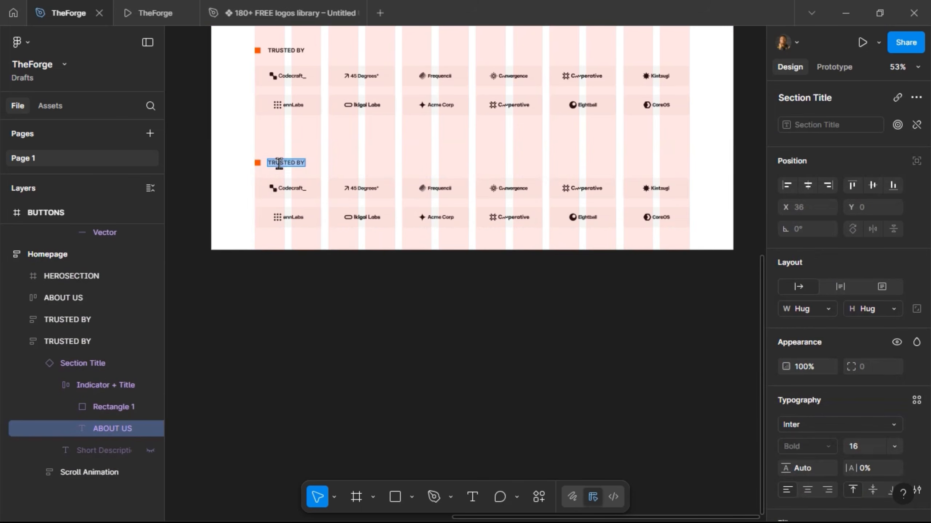
pyautogui.write('BENEFITS')
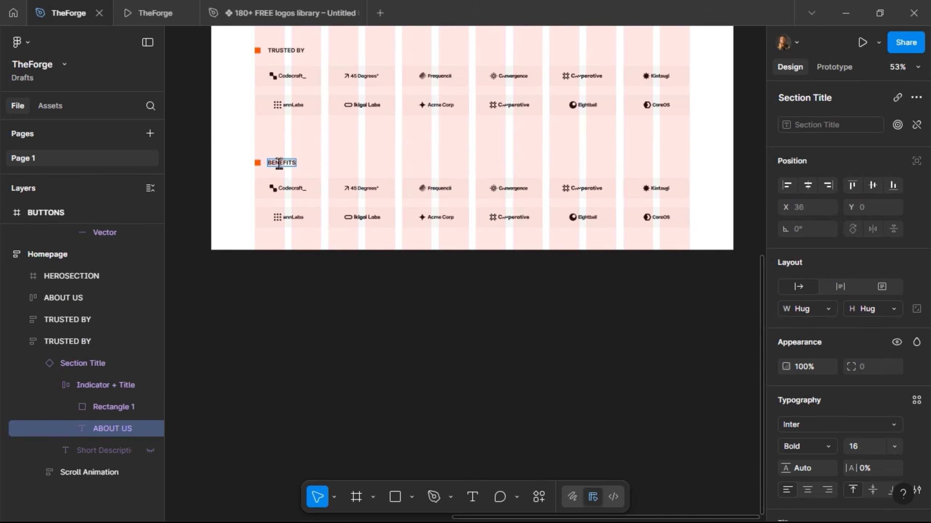
pyautogui.click(322, 164)
# Step: Show the description on the BENEFITS section title and set it to "Your Vision, Scaled For Growth"
pyautogui.click(324, 167)
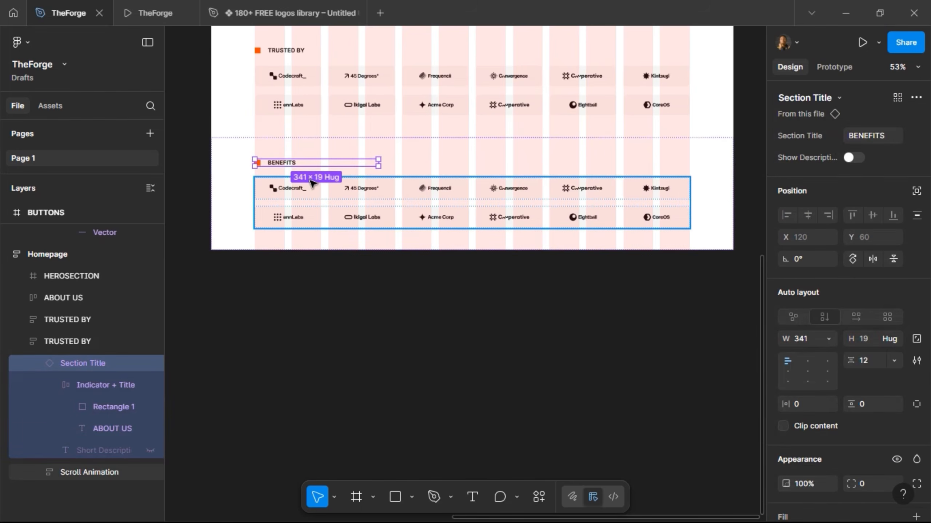
pyautogui.click(851, 158)
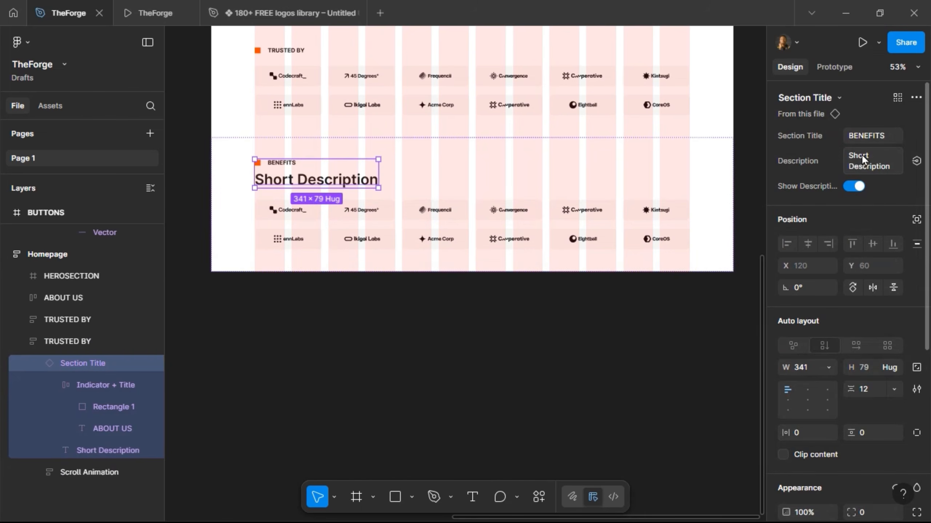
pyautogui.click(870, 162)
pyautogui.write('Your')
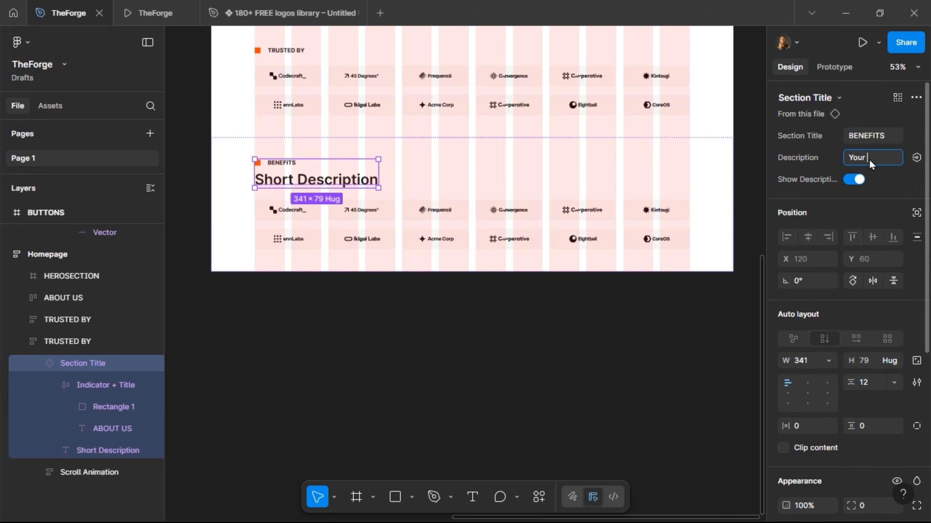
pyautogui.write(' Vision, Sc')
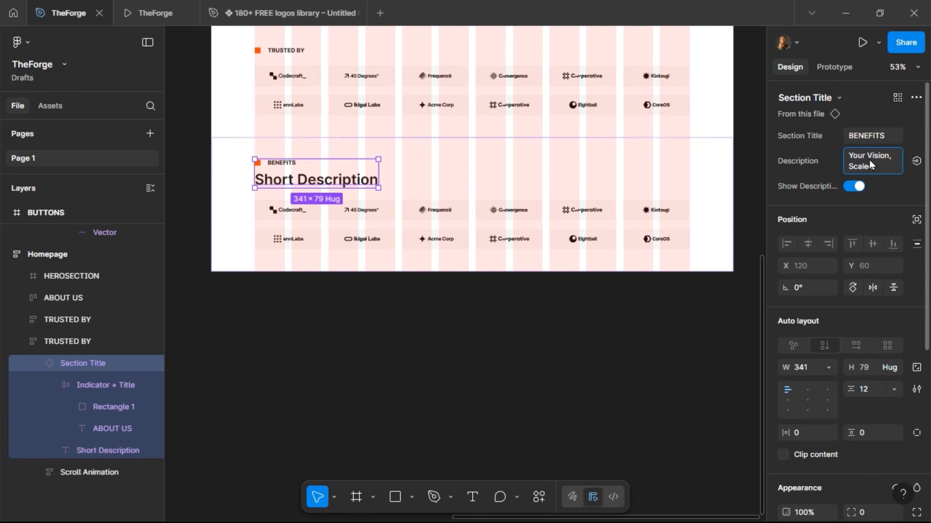
pyautogui.write('ale For Growth')
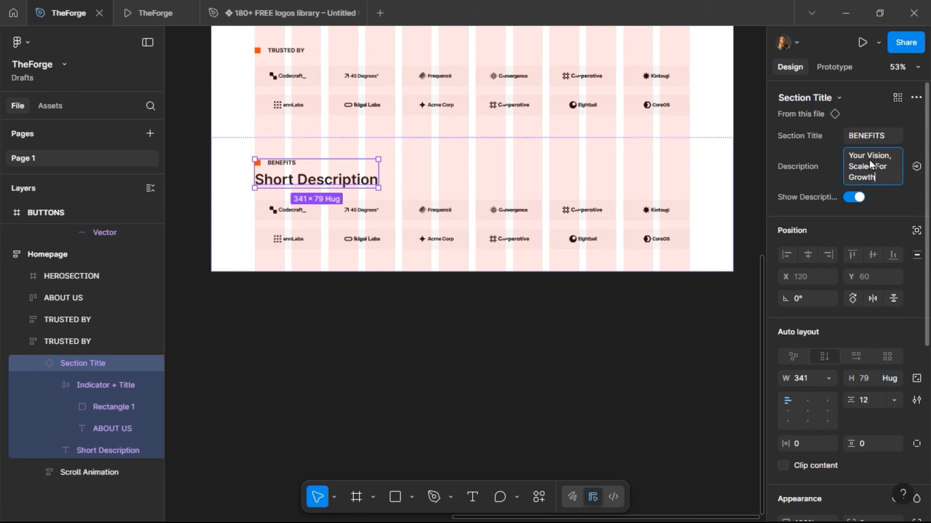
pyautogui.press('Return')
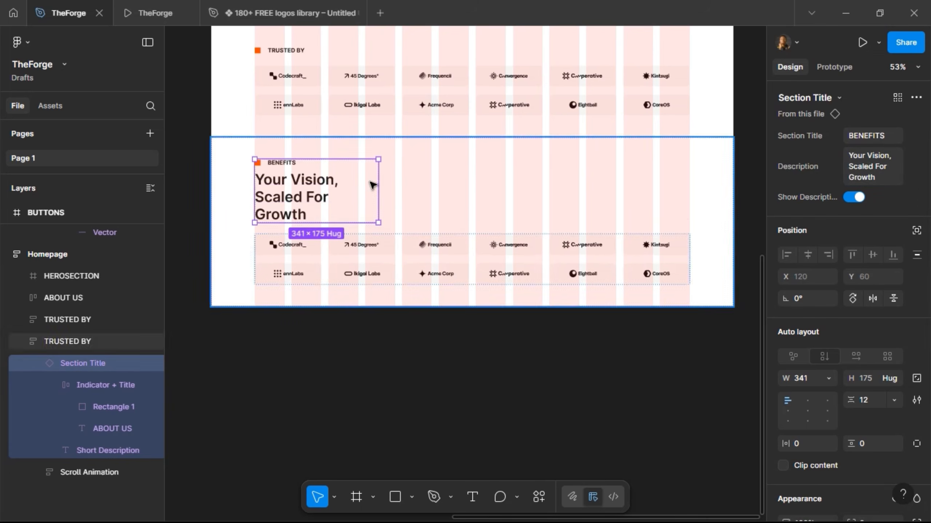
# Step: Set the width of the BENEFITS Section Title instance to Fill container
pyautogui.scroll(-5, 861, 279)
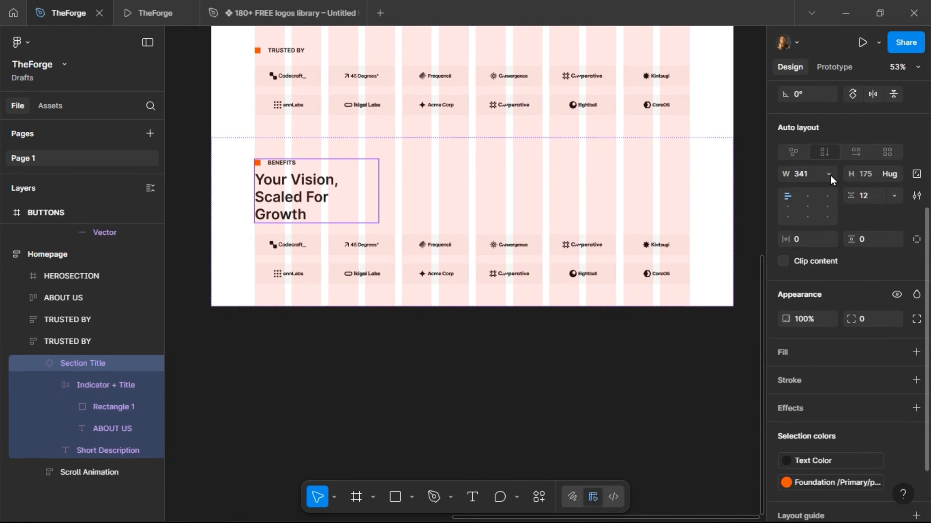
pyautogui.click(829, 174)
pyautogui.click(830, 209)
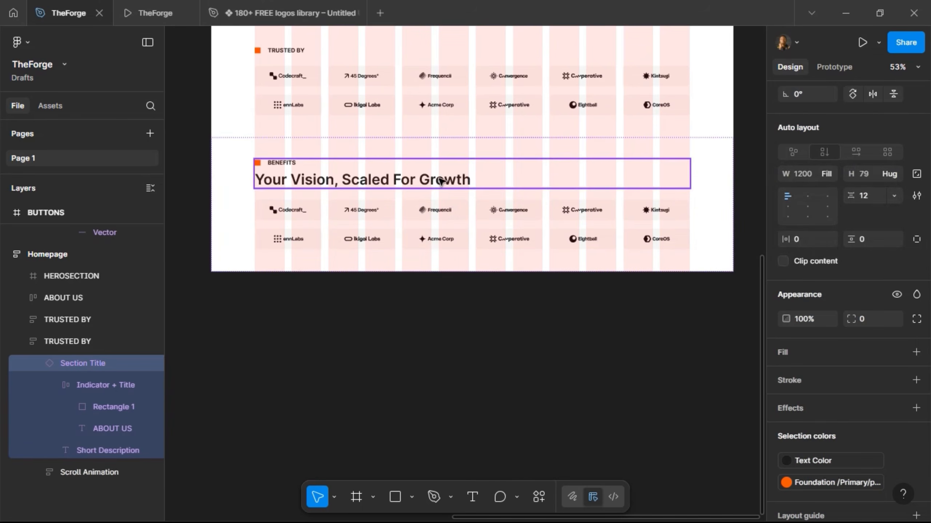
pyautogui.scroll(3, 425, 245)
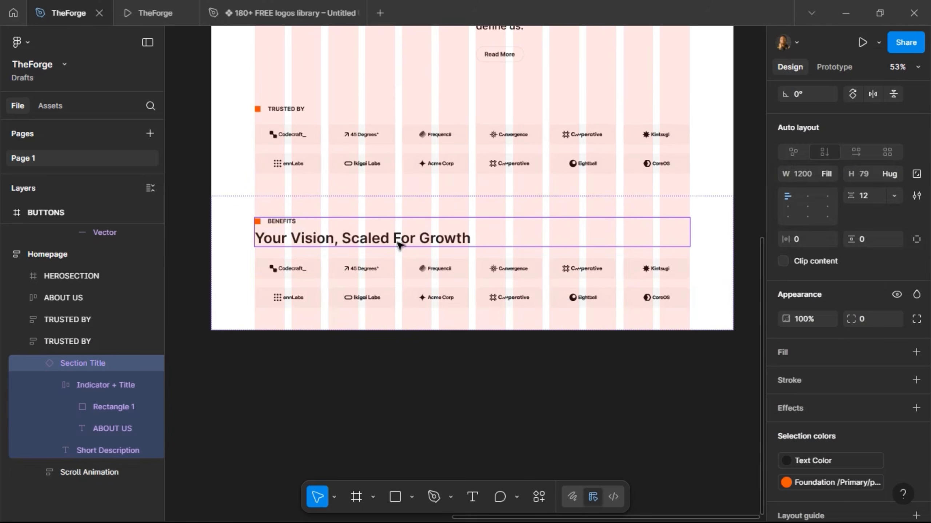
# Step: Delete the Scroll Animation frame from the duplicated section, and size the section to Fill container width and a height of 600
pyautogui.click(344, 284)
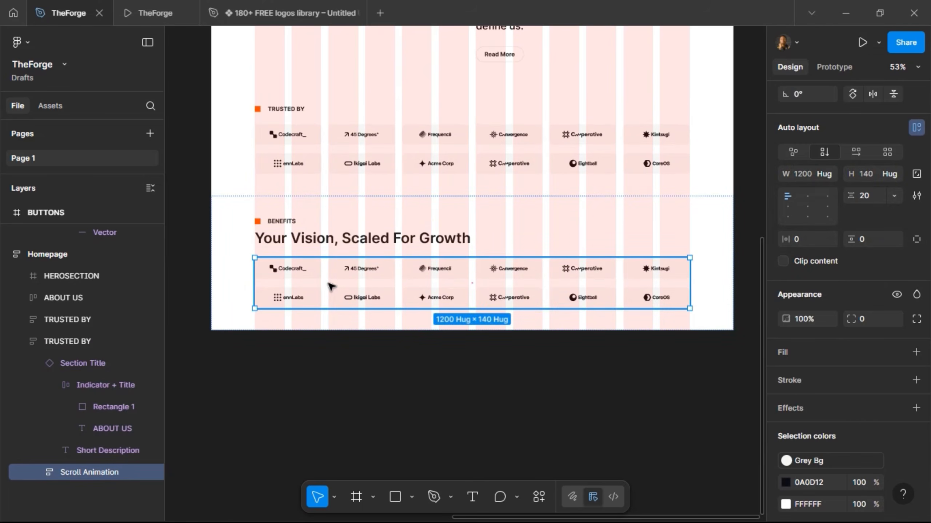
pyautogui.press('Delete')
pyautogui.click(312, 256)
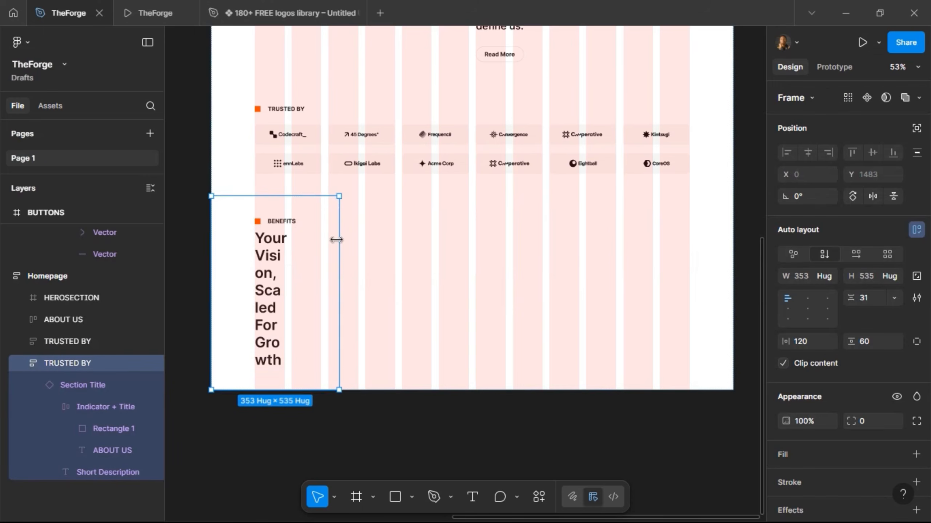
pyautogui.click(825, 276)
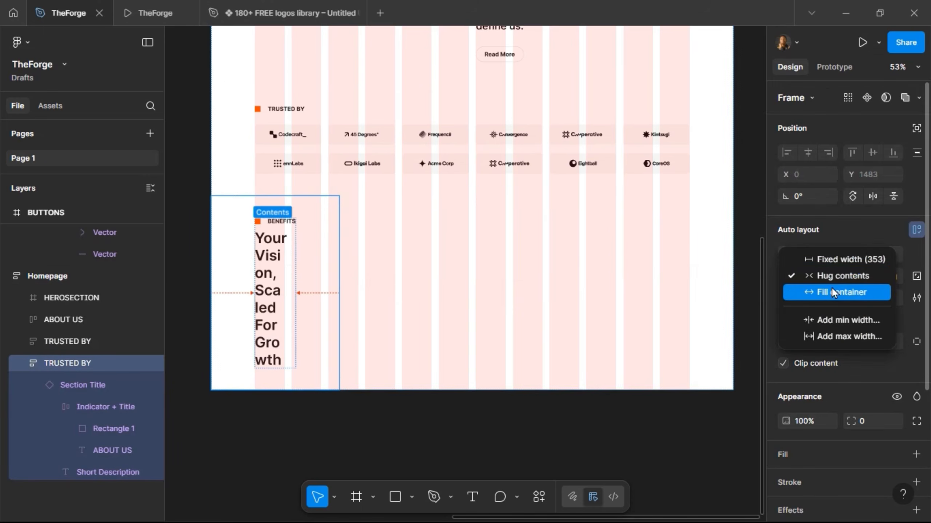
pyautogui.click(832, 291)
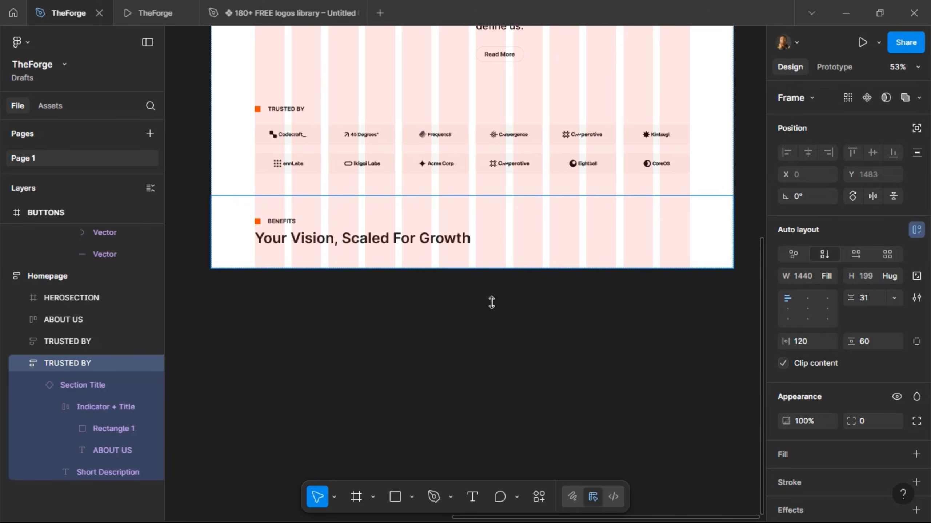
pyautogui.moveTo(491, 303); pyautogui.dragTo(482, 415)
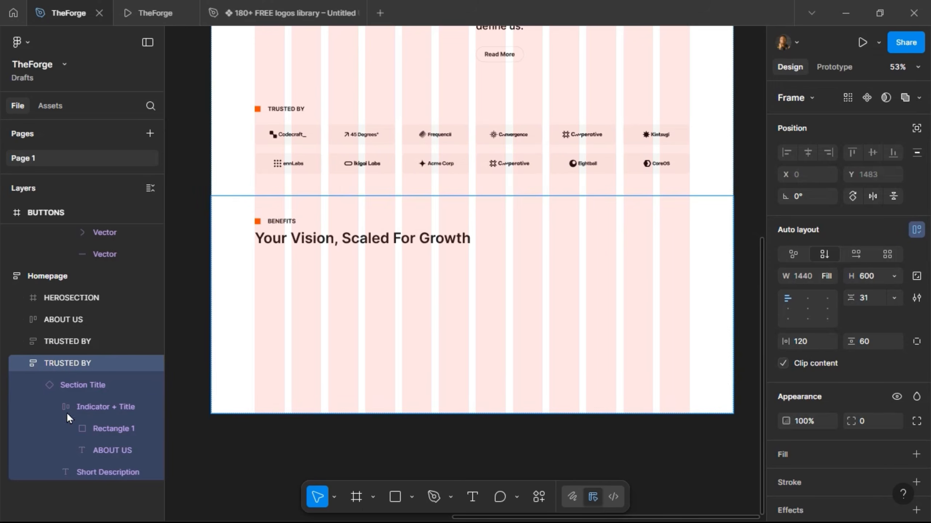
# Step: Rename the duplicated TRUSTED BY section layer as BENEFITS and collapse its Section Title layer
pyautogui.doubleClick(67, 364)
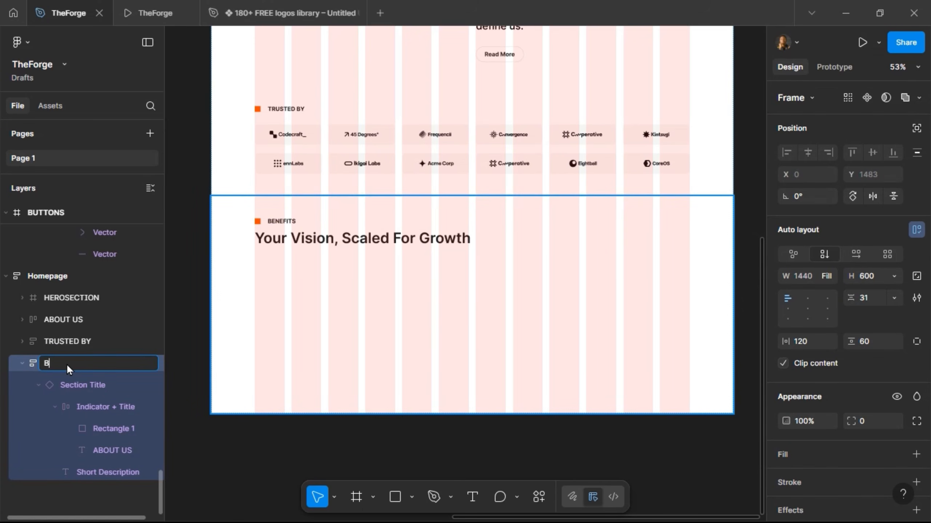
pyautogui.write('BENEFITS')
pyautogui.press('Return')
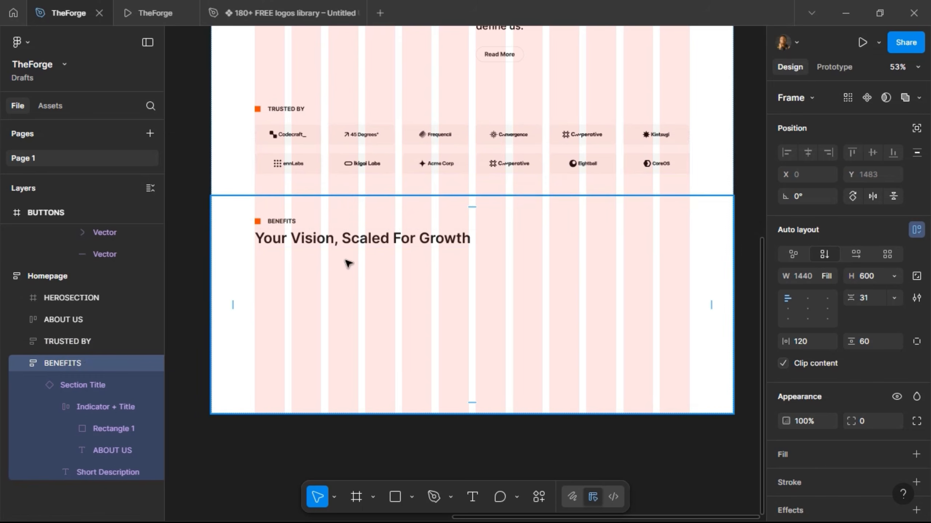
pyautogui.click(41, 386)
pyautogui.click(41, 386)
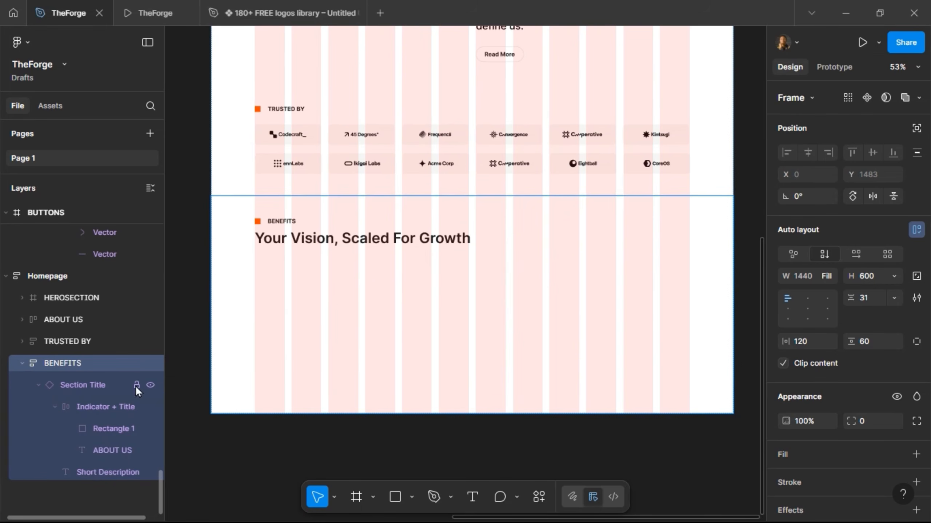
pyautogui.click(41, 386)
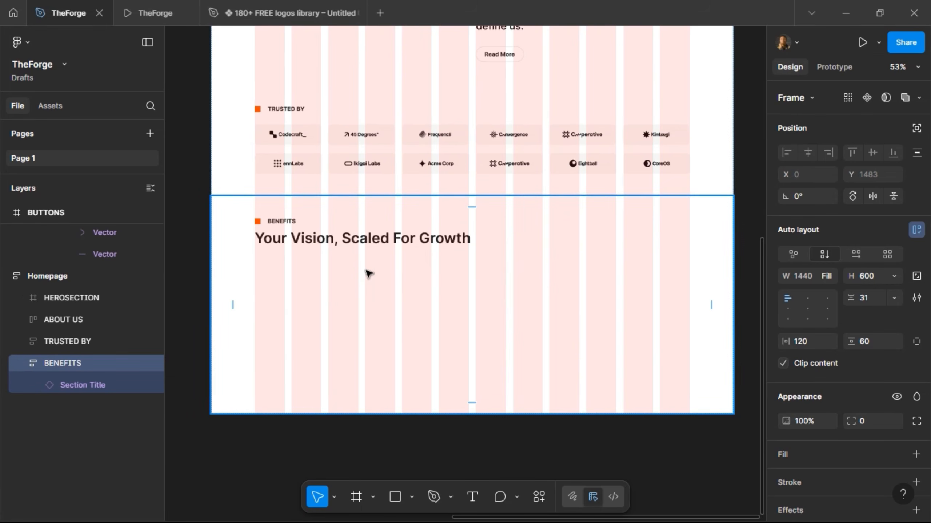
# Step: Examine the ABOUT US, TRUSTED BY and BENEFITS sections in the prototype preview, including the logo rows' motion
pyautogui.click(165, 12)
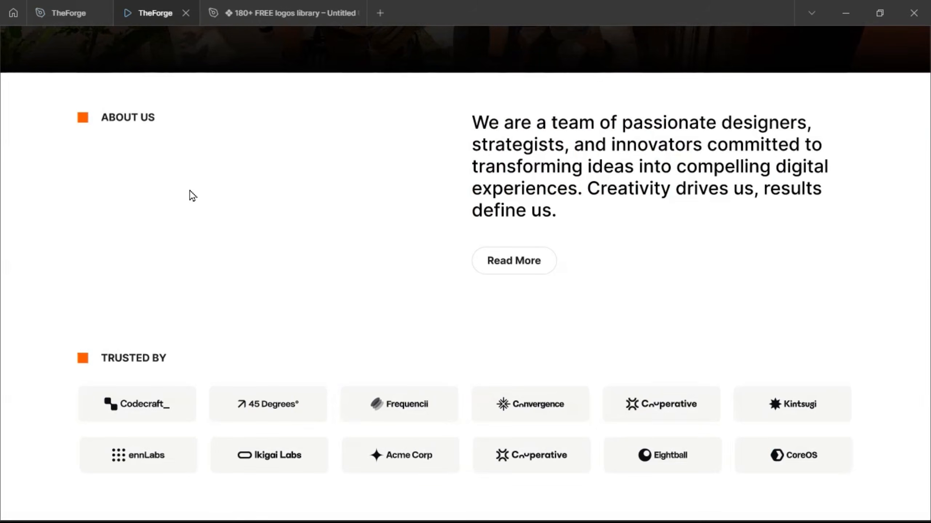
pyautogui.scroll(-2, 239, 217)
pyautogui.scroll(-2, 240, 217)
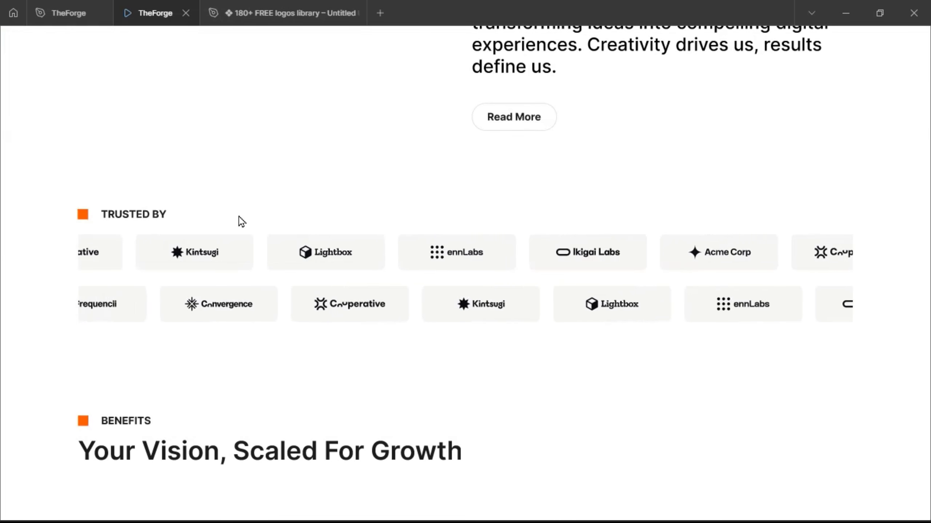
pyautogui.scroll(-2, 242, 219)
pyautogui.scroll(-2, 238, 220)
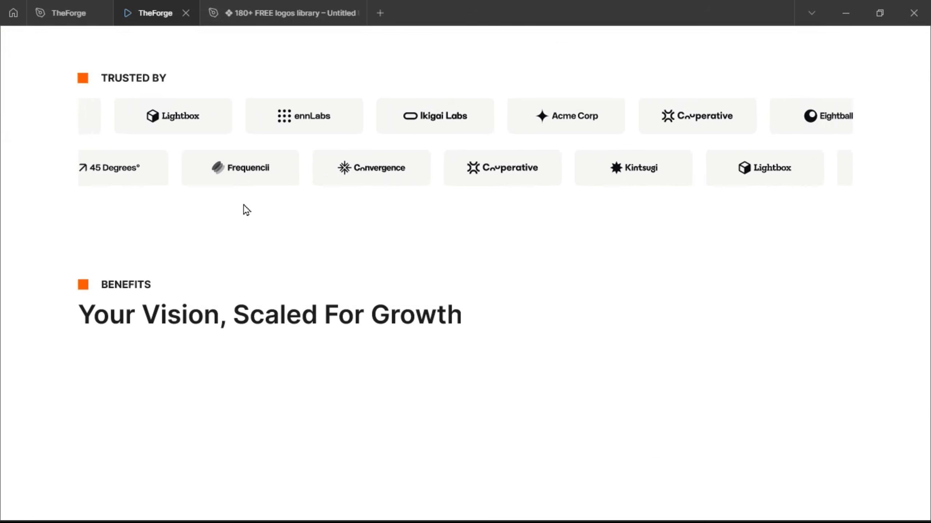
pyautogui.scroll(-3, 252, 190)
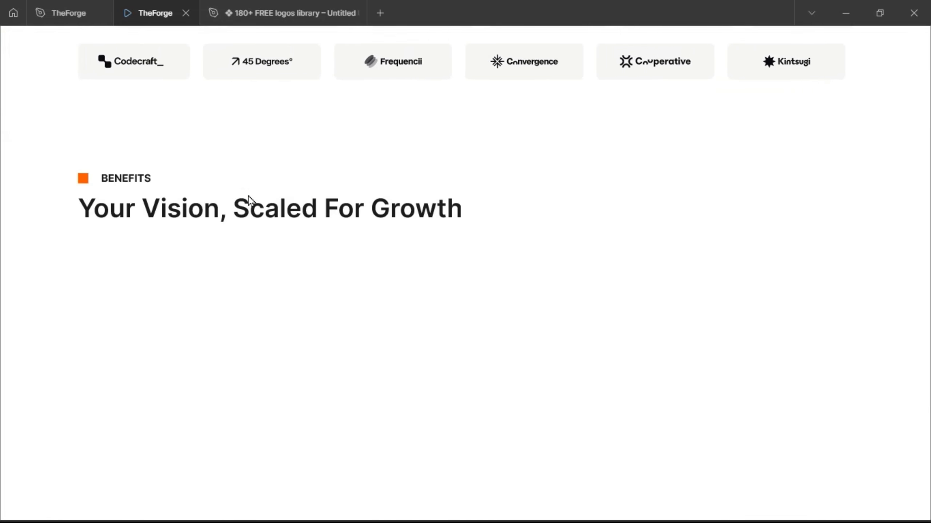
pyautogui.scroll(10, 248, 198)
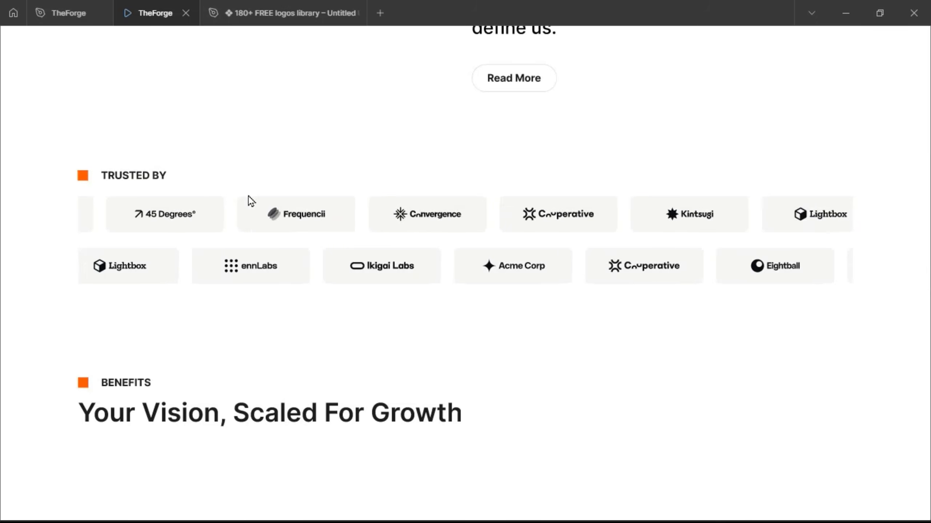
pyautogui.scroll(2, 244, 196)
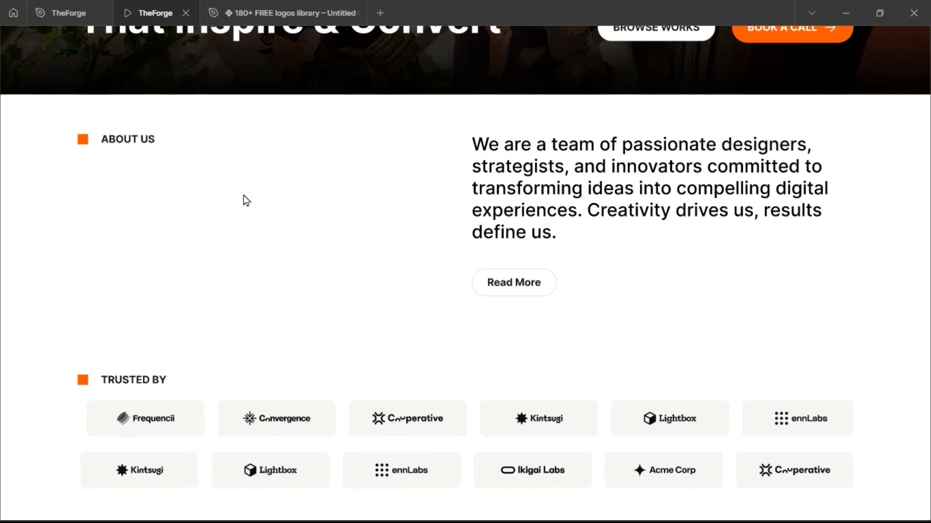
pyautogui.scroll(2, 243, 196)
pyautogui.scroll(-6, 244, 196)
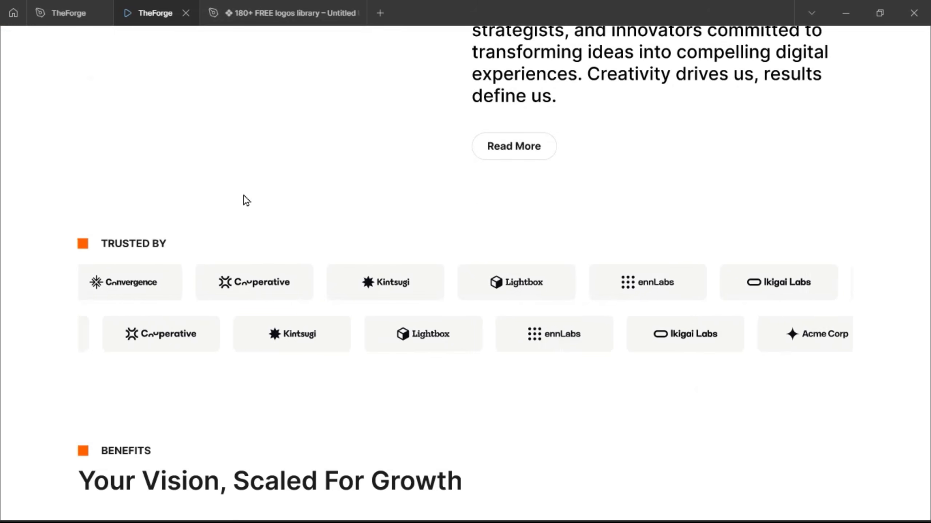
# Step: Draw a frame about 386 × 290 below the BENEFITS heading, and apply the Stroke color style to its stroke
pyautogui.click(69, 15)
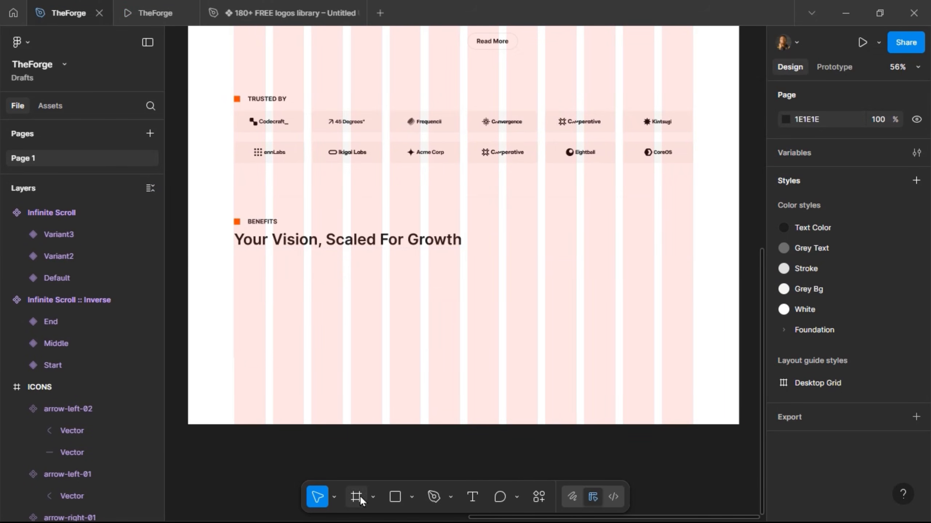
pyautogui.press('f')
pyautogui.moveTo(233, 260); pyautogui.dragTo(381, 374)
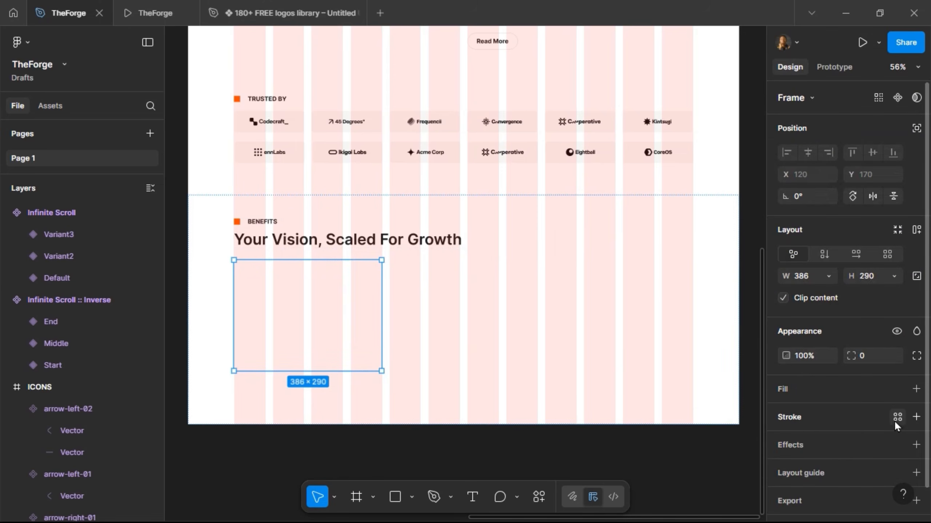
pyautogui.click(896, 418)
pyautogui.click(690, 368)
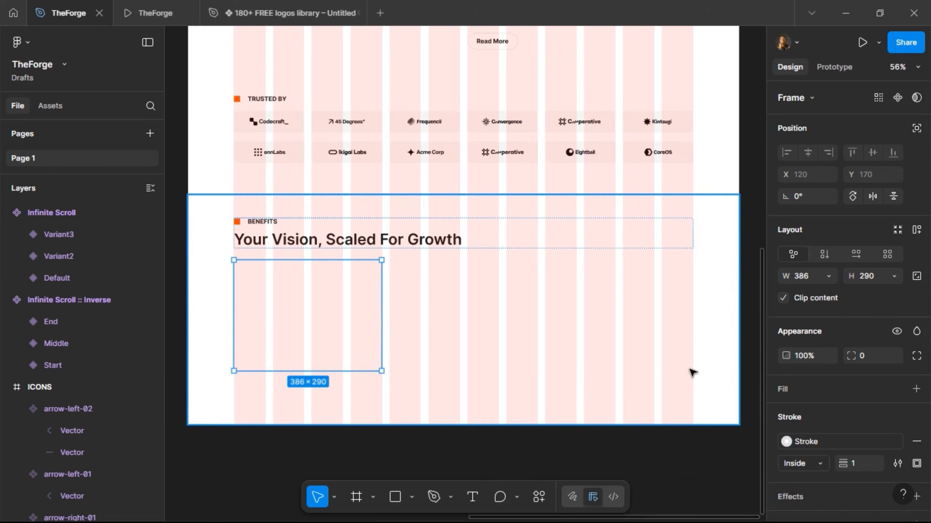
pyautogui.click(154, 12)
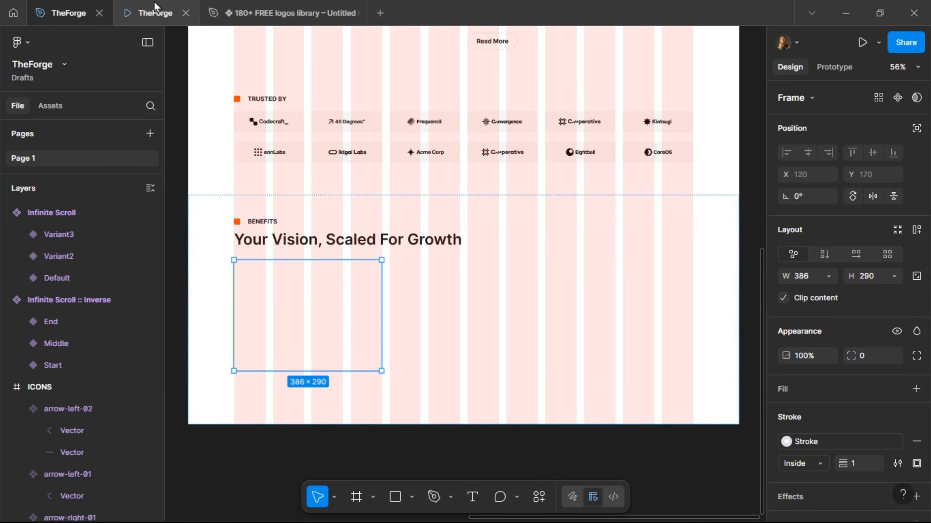
pyautogui.scroll(-5, 177, 143)
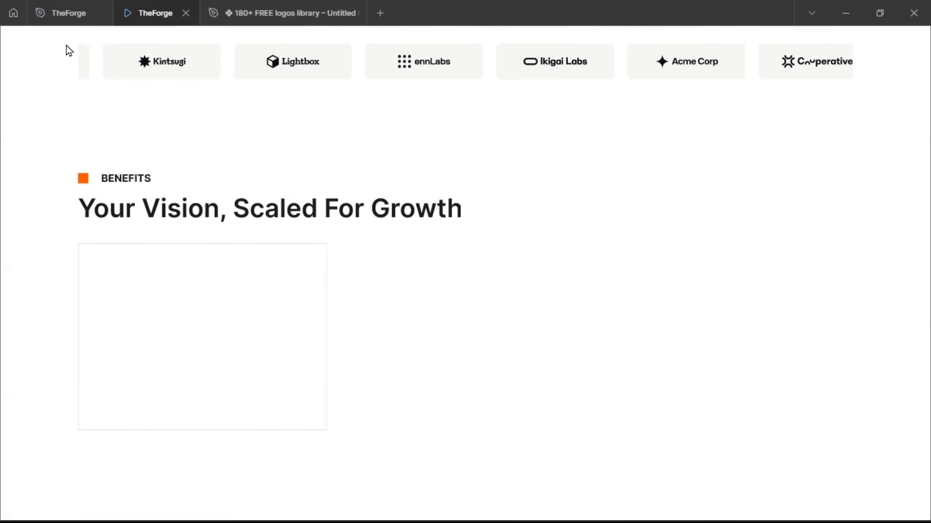
# Step: Set the BENEFITS card frame's corner radius to 12 and check the rounded card in the prototype preview
pyautogui.click(67, 13)
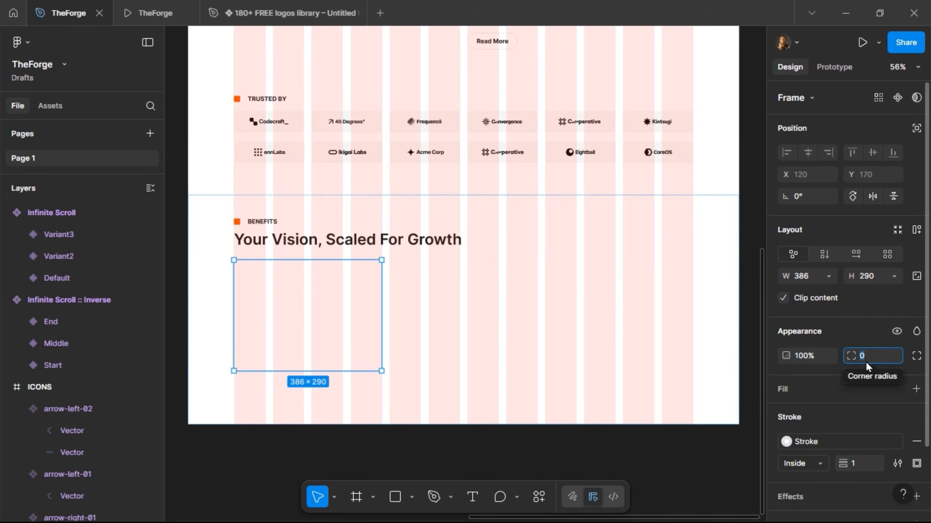
pyautogui.write('12')
pyautogui.press('Return')
pyautogui.click(128, 15)
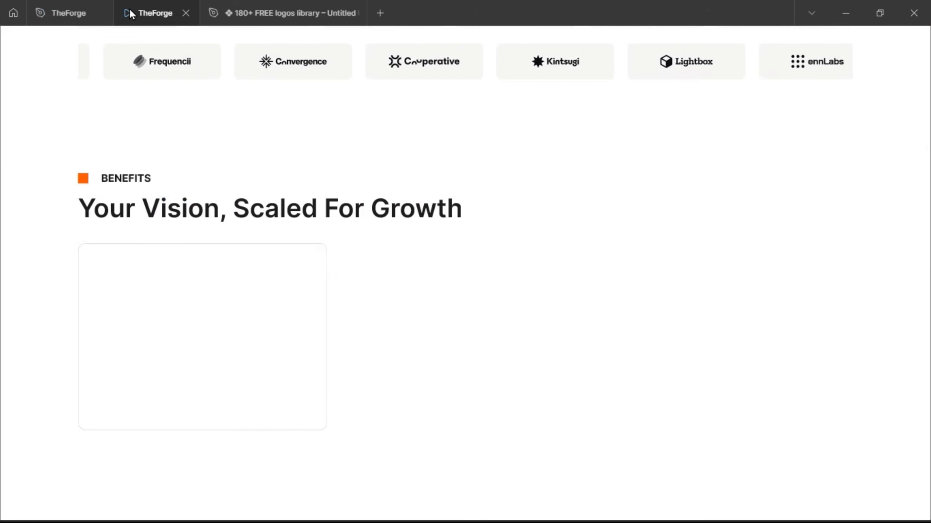
pyautogui.click(66, 11)
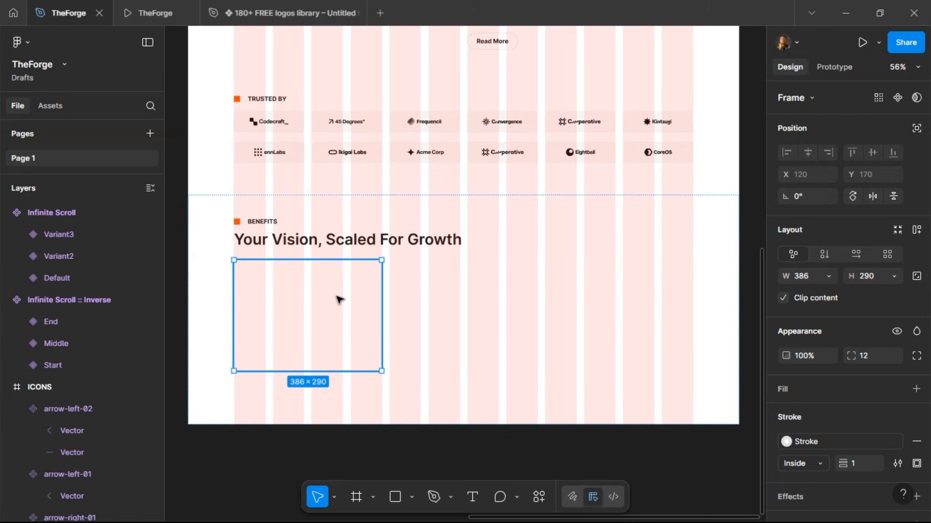
# Step: Remove auto layout from the BENEFITS section so its contents can be positioned freely
pyautogui.click(421, 310)
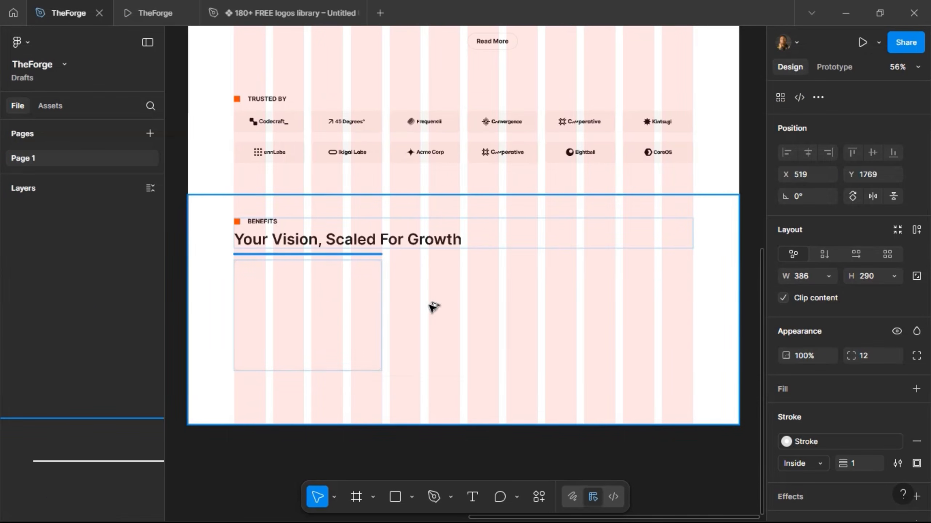
pyautogui.click(298, 347)
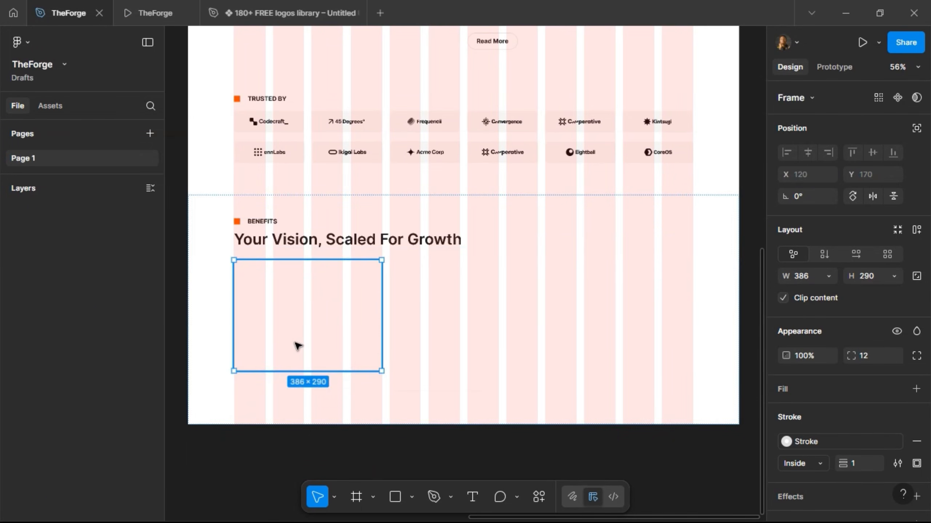
pyautogui.click(460, 305)
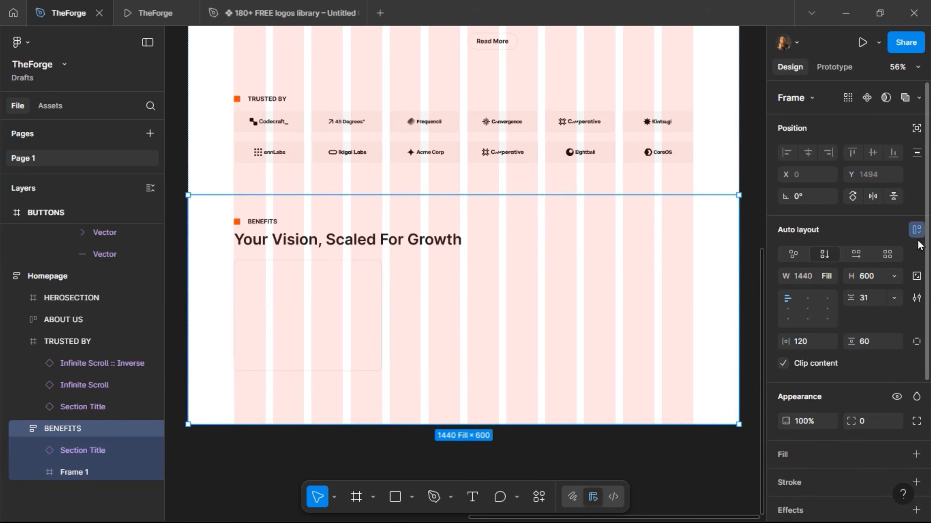
pyautogui.click(916, 230)
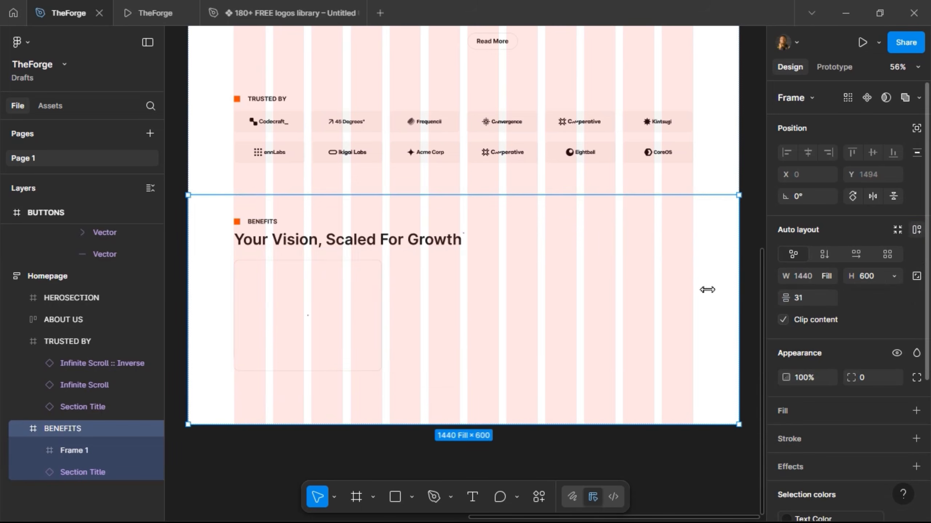
pyautogui.click(337, 305)
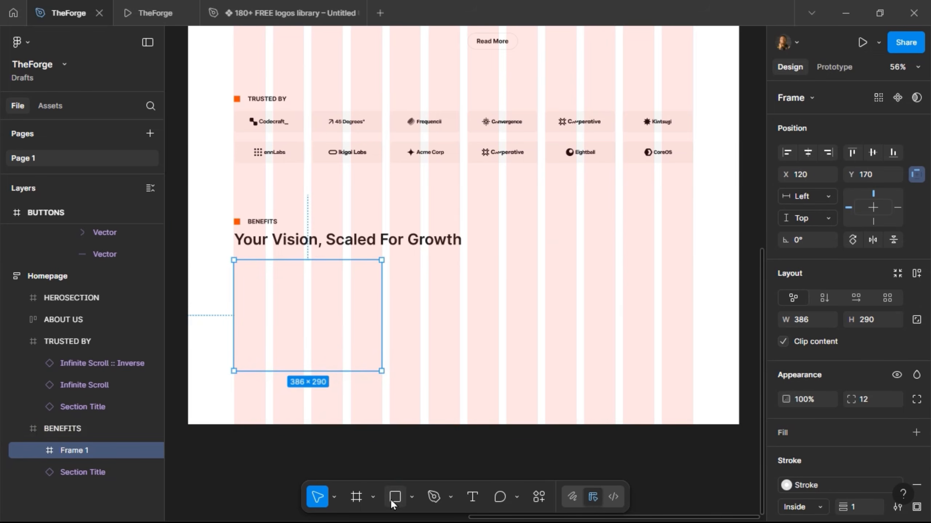
pyautogui.moveTo(388, 261); pyautogui.dragTo(454, 330)
pyautogui.moveTo(396, 423); pyautogui.dragTo(281, 270)
pyautogui.hscroll(-5, 281, 270)
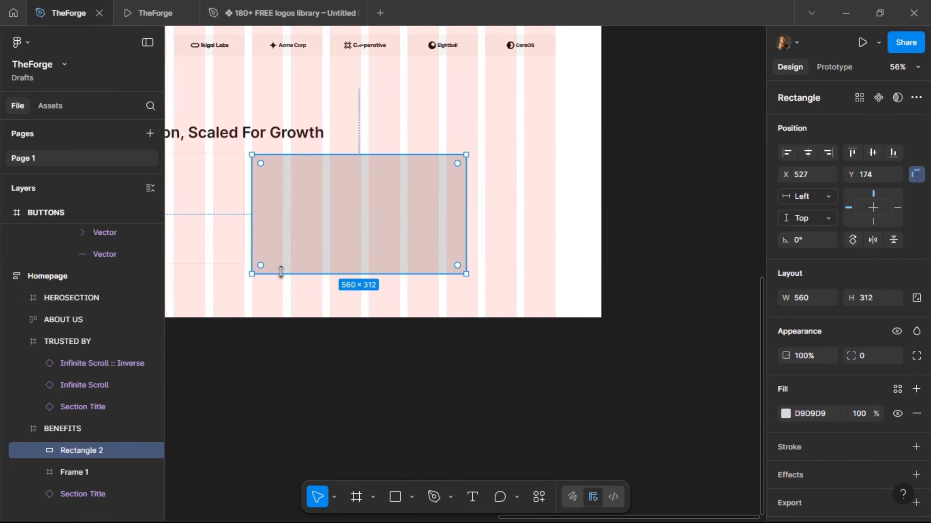
pyautogui.press('Delete')
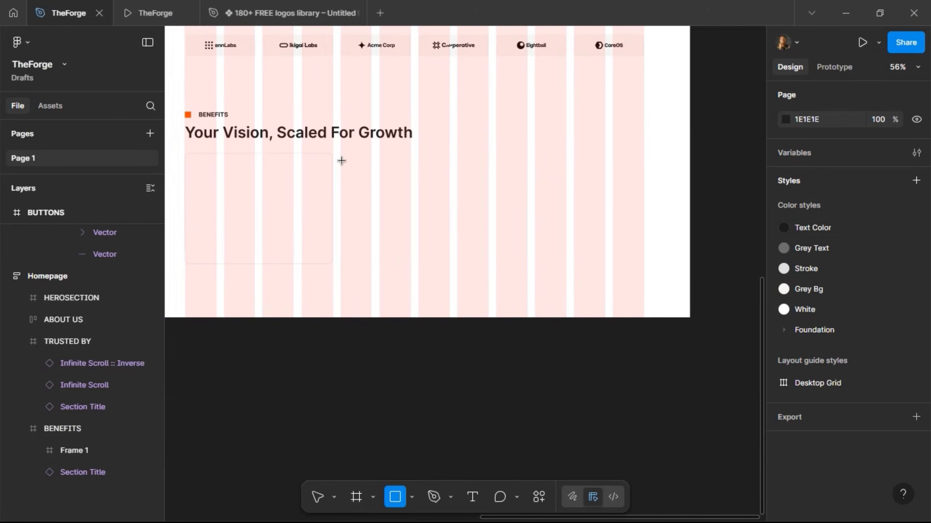
# Step: Draw a rectangle about 488 × 270 to the right of the bordered card, and place a copy of the card on the rectangle's right
pyautogui.moveTo(340, 161); pyautogui.dragTo(527, 263)
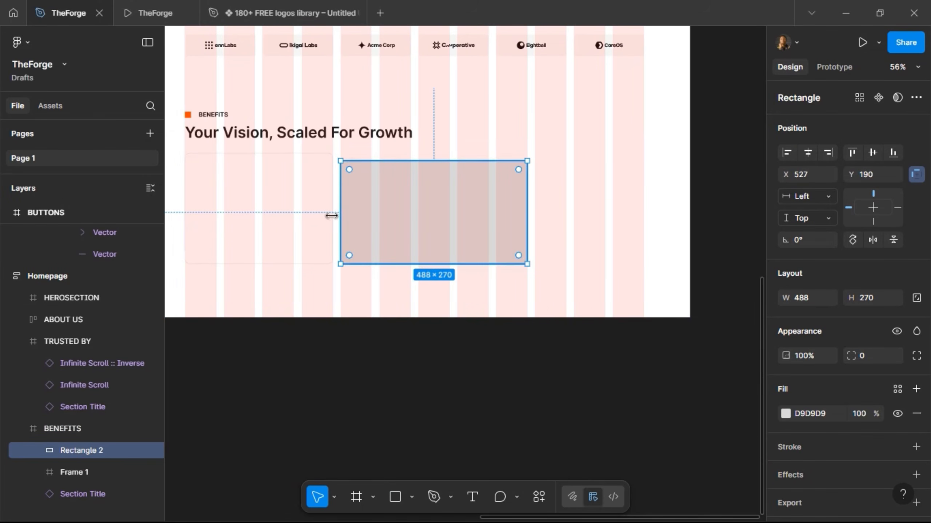
pyautogui.moveTo(284, 212); pyautogui.dragTo(632, 198)
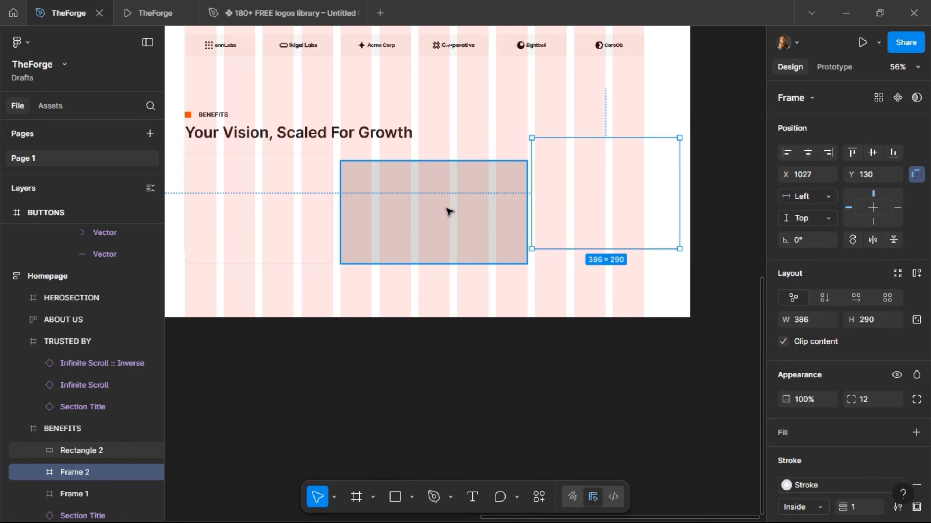
pyautogui.click(390, 212)
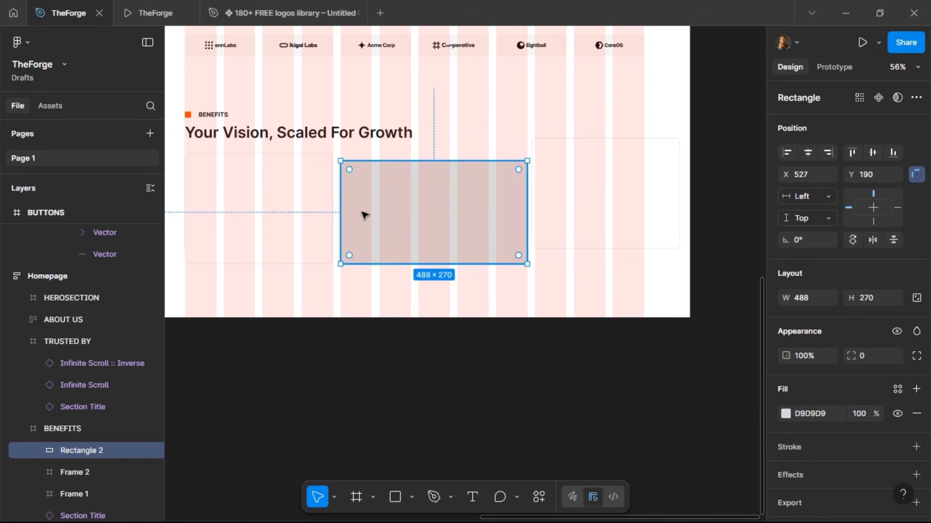
pyautogui.keyDown('shift'); pyautogui.click(301, 202); pyautogui.keyUp('shift')
pyautogui.keyDown('shift'); pyautogui.click(579, 218); pyautogui.keyUp('shift')
pyautogui.click(461, 224)
pyautogui.scroll(5, 615, 177)
pyautogui.click(490, 200)
pyautogui.moveTo(490, 200); pyautogui.dragTo(494, 257)
# Step: Resize the copied card to span the last three grid columns, 285 wide, with a height of 200
pyautogui.hscroll(5, 491, 264)
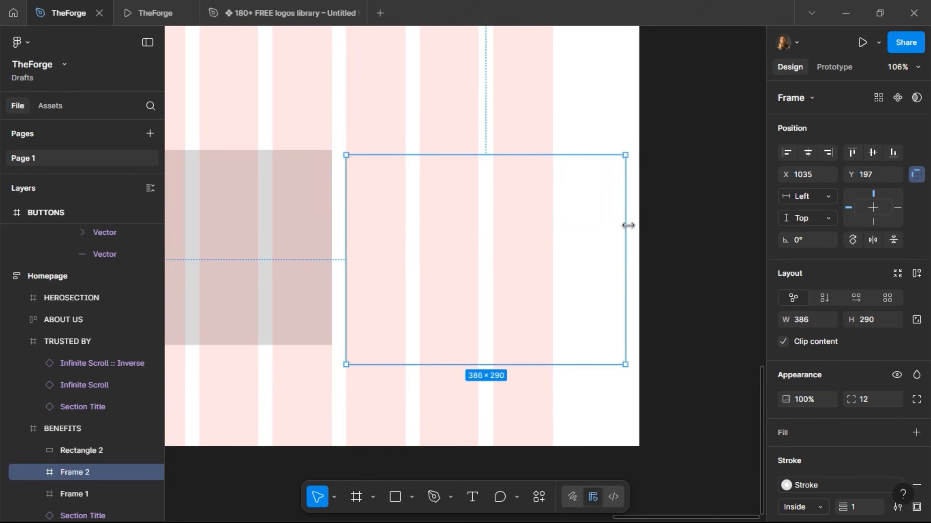
pyautogui.moveTo(585, 234); pyautogui.dragTo(552, 235)
pyautogui.scroll(1, 563, 236)
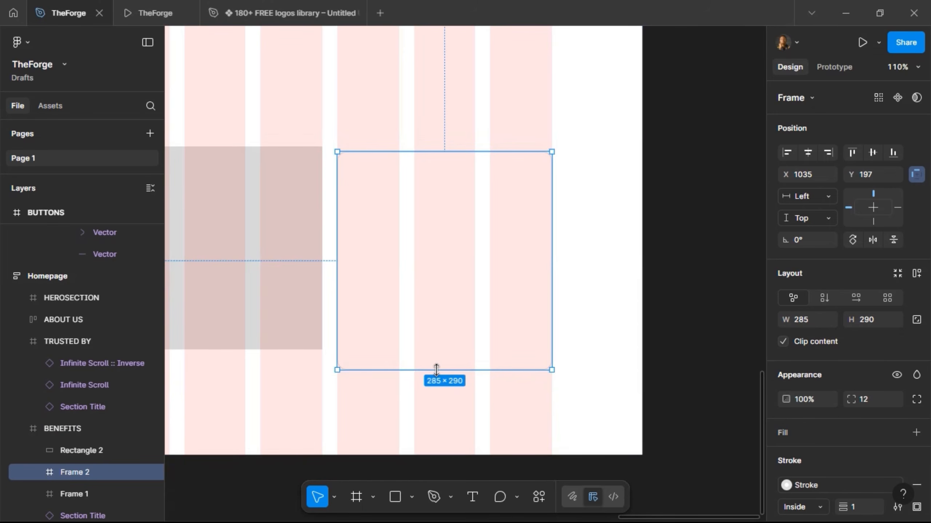
pyautogui.moveTo(435, 369); pyautogui.dragTo(444, 280)
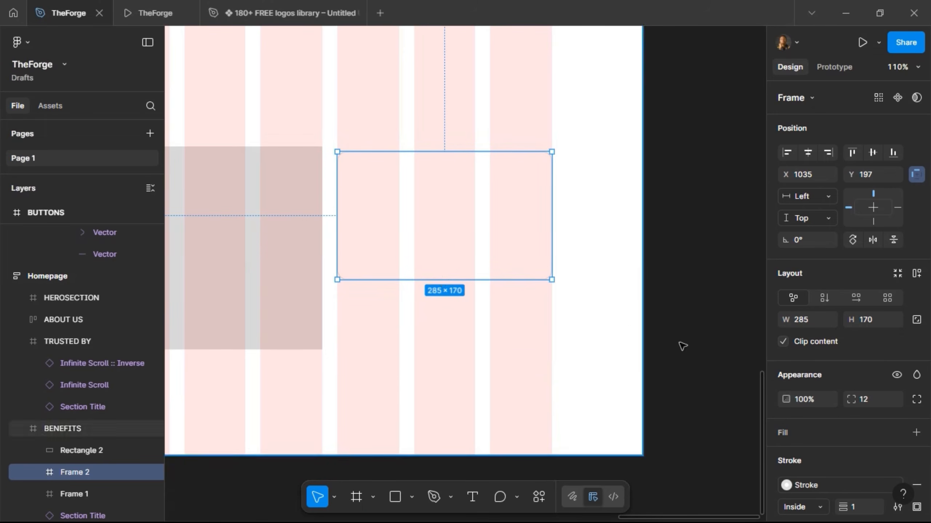
pyautogui.click(867, 326)
pyautogui.write('200')
pyautogui.press('Return')
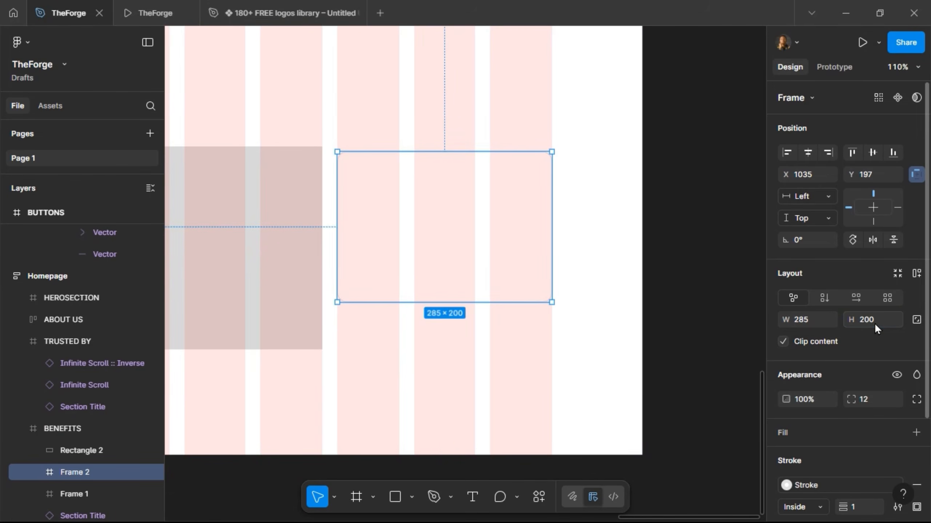
# Step: Duplicate the 285 × 200 card directly below itself with a gap of 20, and wrap both cards in a vertical auto layout
pyautogui.scroll(-1, 673, 278)
pyautogui.scroll(-5, 672, 278)
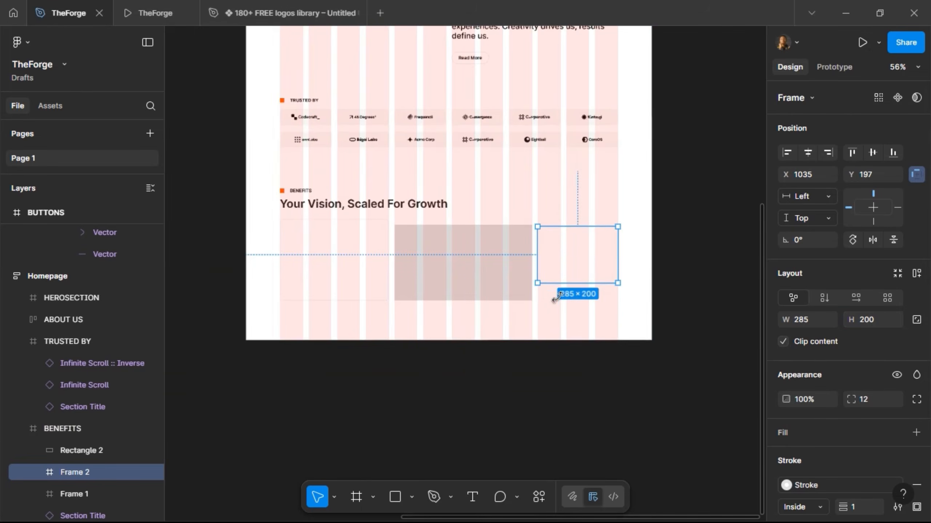
pyautogui.moveTo(581, 264); pyautogui.dragTo(575, 310)
pyautogui.moveTo(577, 270); pyautogui.dragTo(575, 271)
pyautogui.keyDown('shift'); pyautogui.click(576, 272); pyautogui.keyUp('shift')
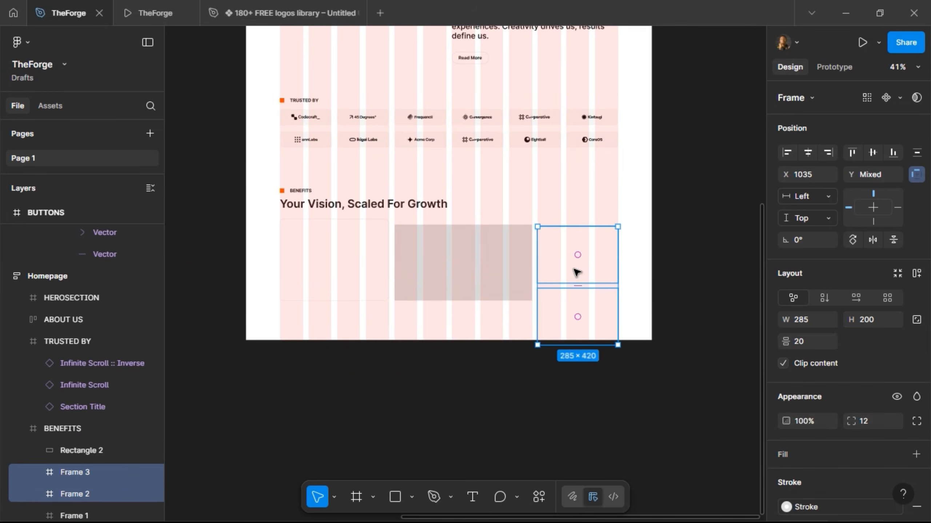
pyautogui.click(917, 274)
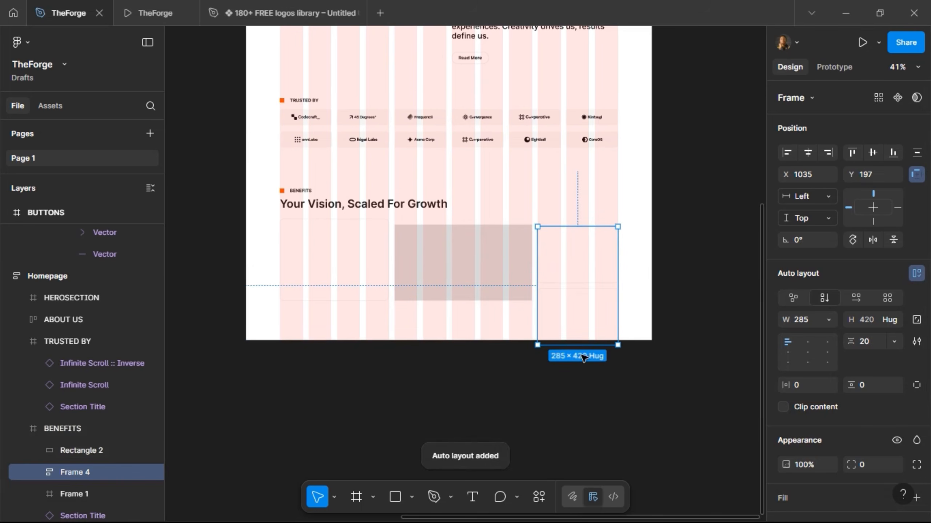
# Step: Set the height of the grey rectangle and the first bordered card to 420
pyautogui.click(509, 285)
pyautogui.keyDown('shift'); pyautogui.click(362, 266); pyautogui.keyUp('shift')
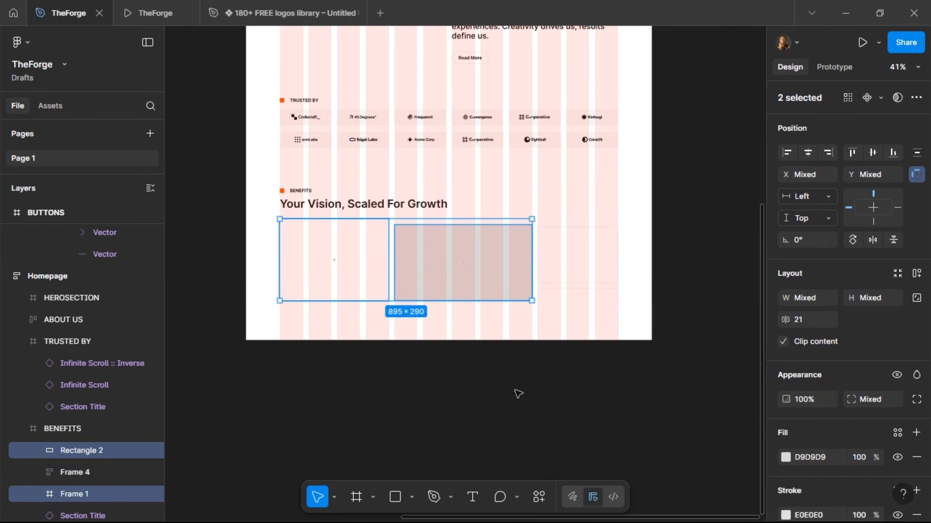
pyautogui.click(872, 302)
pyautogui.write('420')
pyautogui.press('Return')
# Step: Wrap the first bordered card, the grey rectangle and the stacked cards together in a horizontal auto layout
pyautogui.click(539, 259)
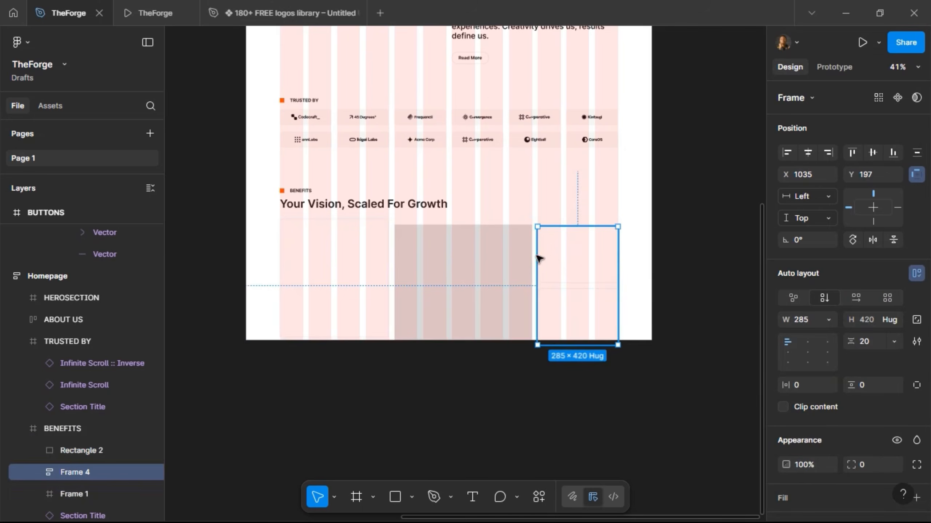
pyautogui.keyDown('shift'); pyautogui.click(465, 264); pyautogui.keyUp('shift')
pyautogui.keyDown('shift'); pyautogui.click(358, 266); pyautogui.keyUp('shift')
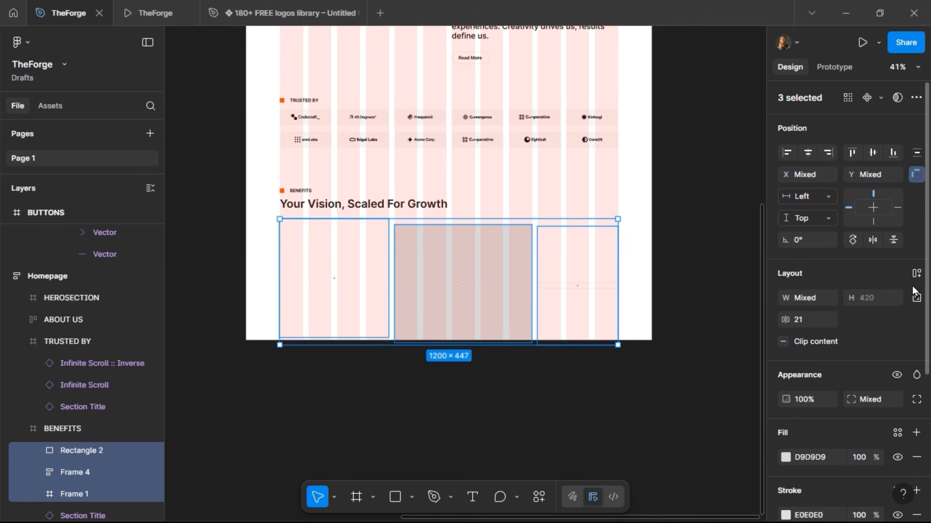
pyautogui.click(917, 273)
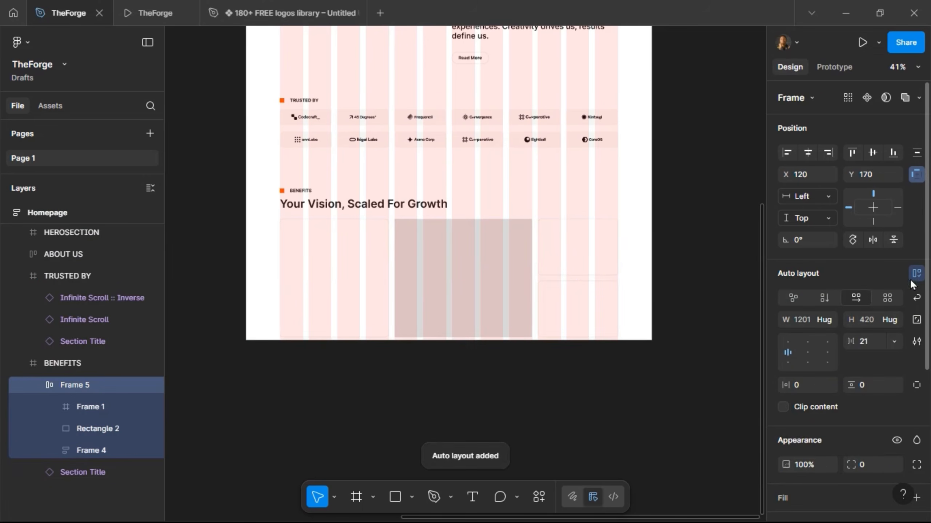
# Step: Set the grey rectangle's corner radius to 12
pyautogui.click(491, 279)
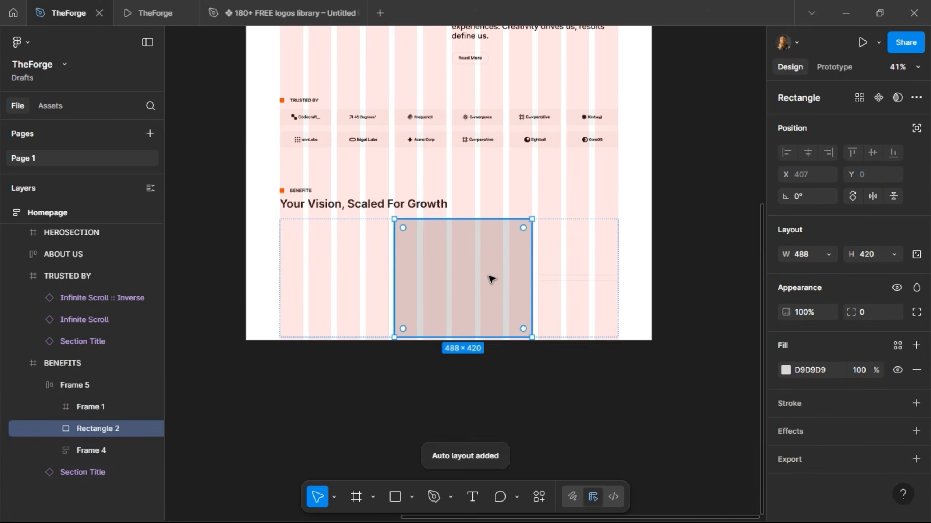
pyautogui.click(865, 312)
pyautogui.write('12')
pyautogui.press('Return')
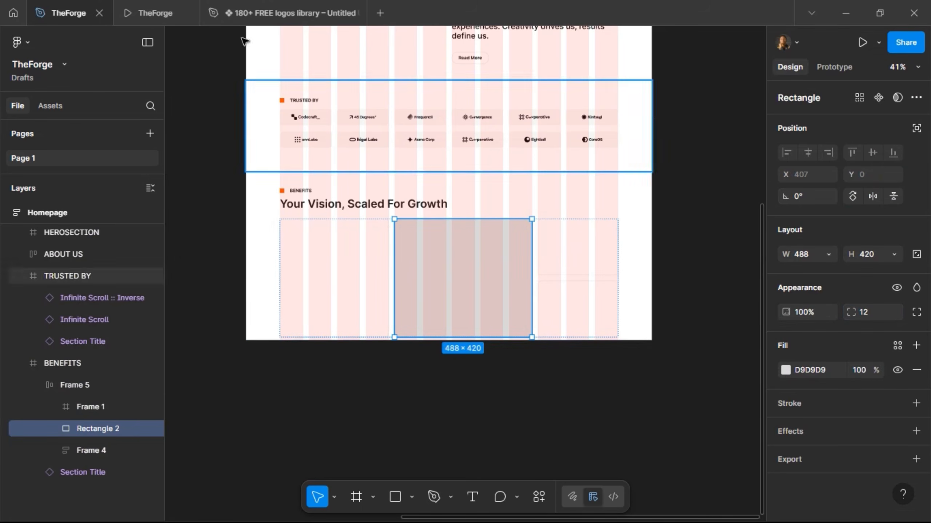
# Step: Examine the BENEFITS card layout and the TRUSTED BY logo rows above it in the prototype preview
pyautogui.click(150, 12)
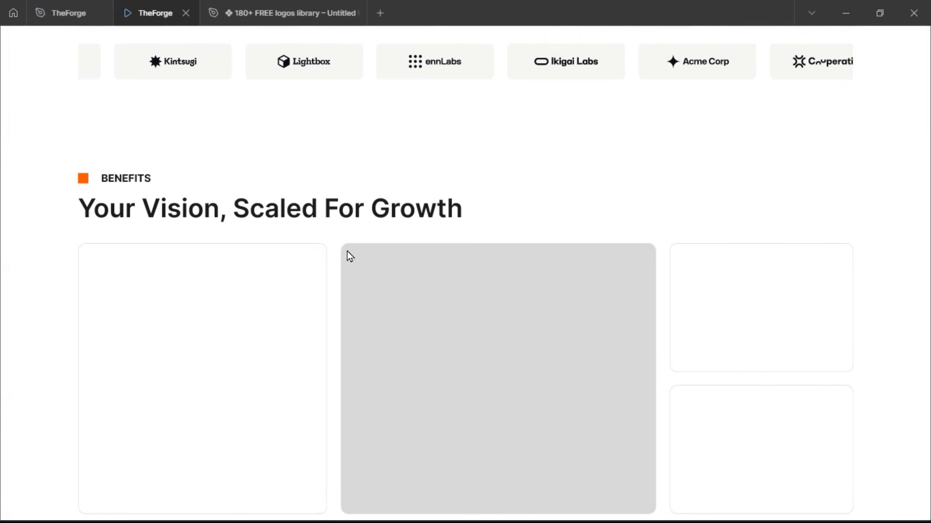
pyautogui.scroll(2, 362, 267)
pyautogui.scroll(-2, 365, 266)
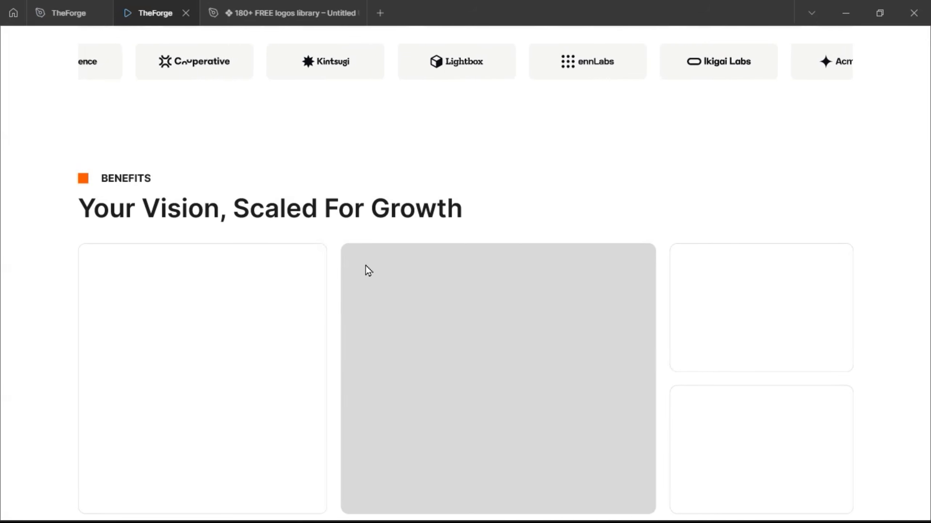
pyautogui.scroll(2, 365, 266)
pyautogui.scroll(-2, 365, 269)
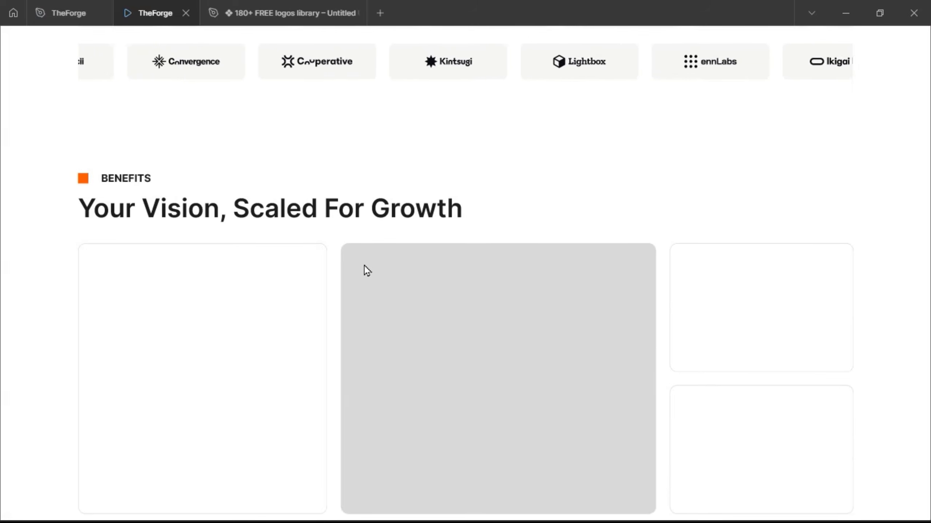
pyautogui.scroll(6, 365, 268)
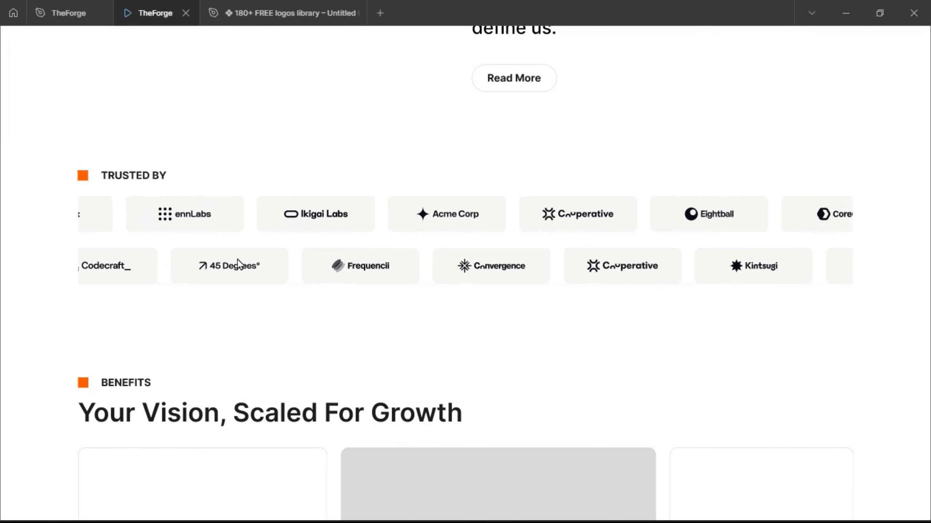
# Step: Back in the design file, set the transition duration of the Infinite Scroll component's Default variant to 10000 ms
pyautogui.click(65, 17)
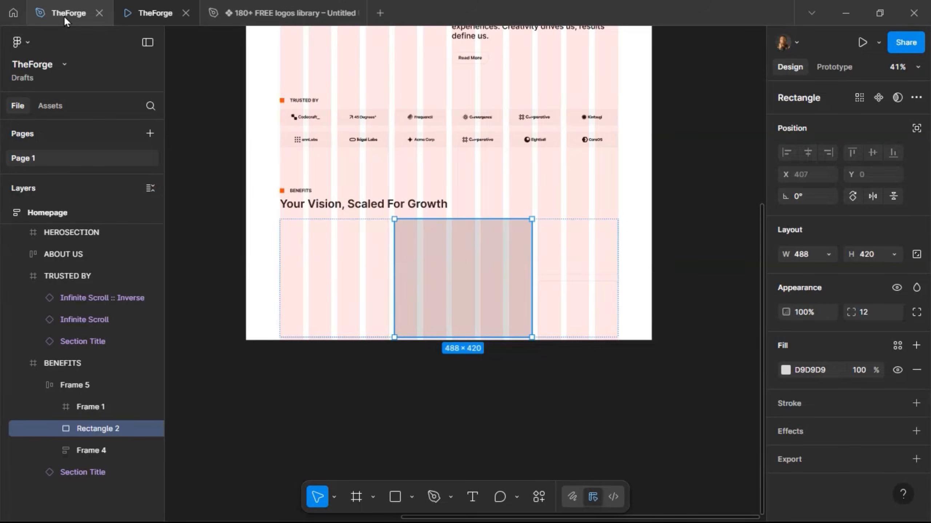
pyautogui.click(351, 138)
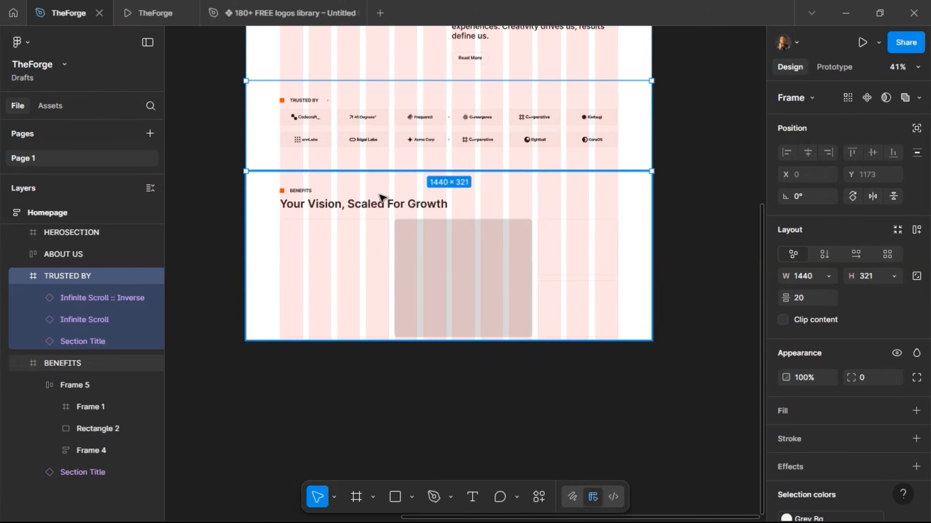
pyautogui.hscroll(-10, 382, 199)
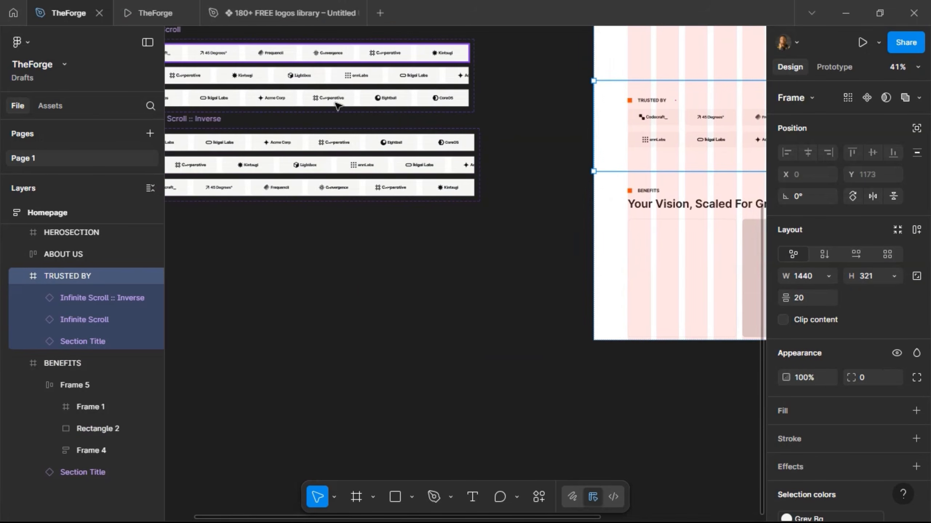
pyautogui.click(396, 54)
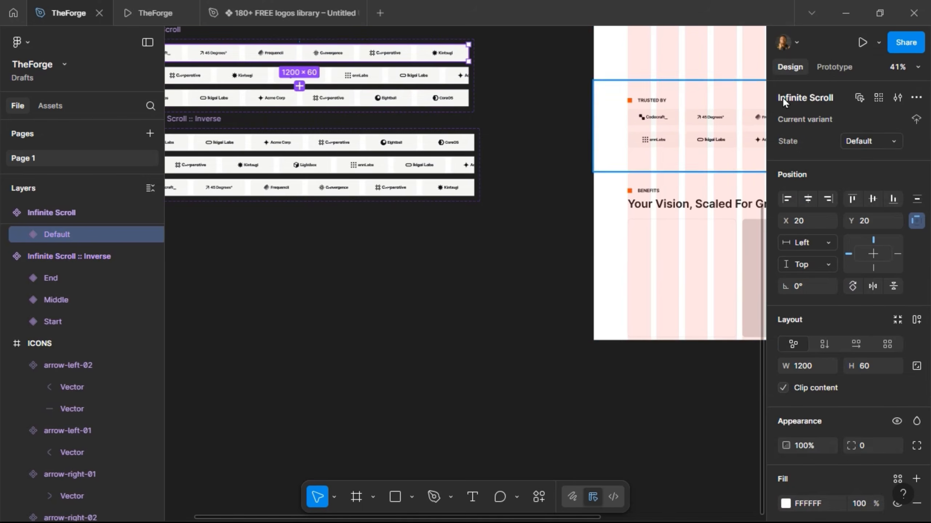
pyautogui.click(834, 67)
pyautogui.click(836, 120)
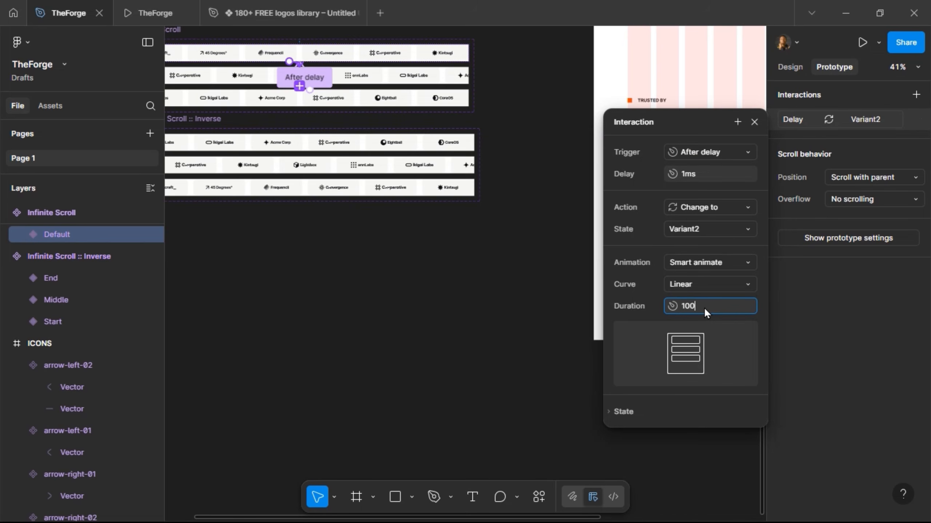
pyautogui.press('Return')
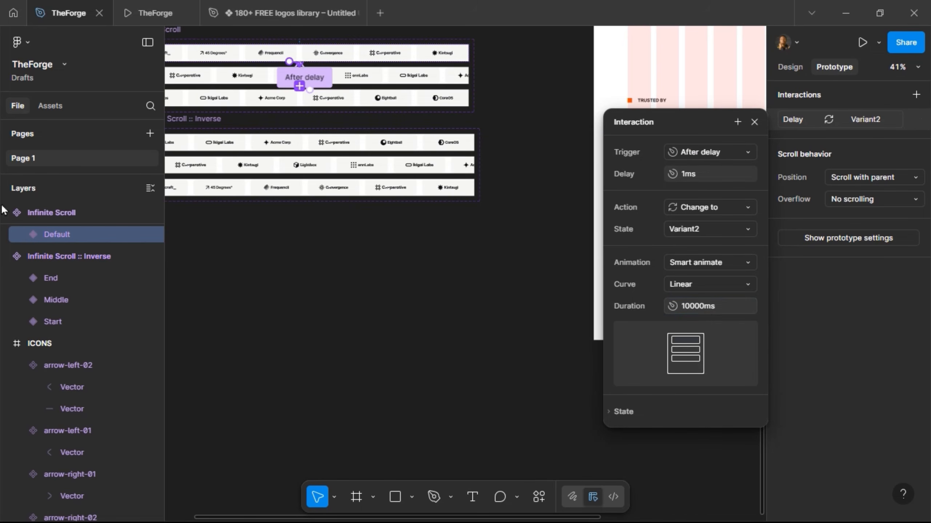
# Step: Set the duration of the Infinite Scroll component's Variant2 to Variant3 transition to 10000 ms
pyautogui.hotkey('ctrl', 'd')
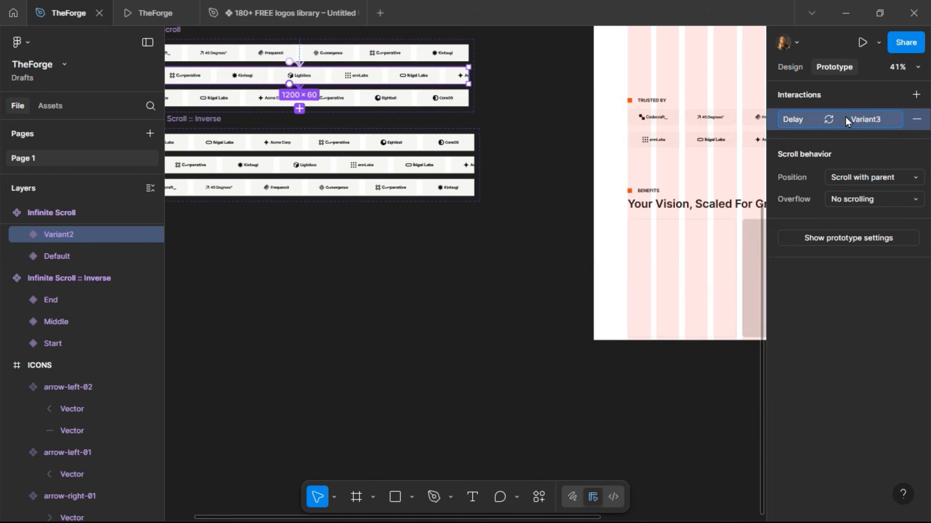
pyautogui.click(845, 117)
pyautogui.click(708, 307)
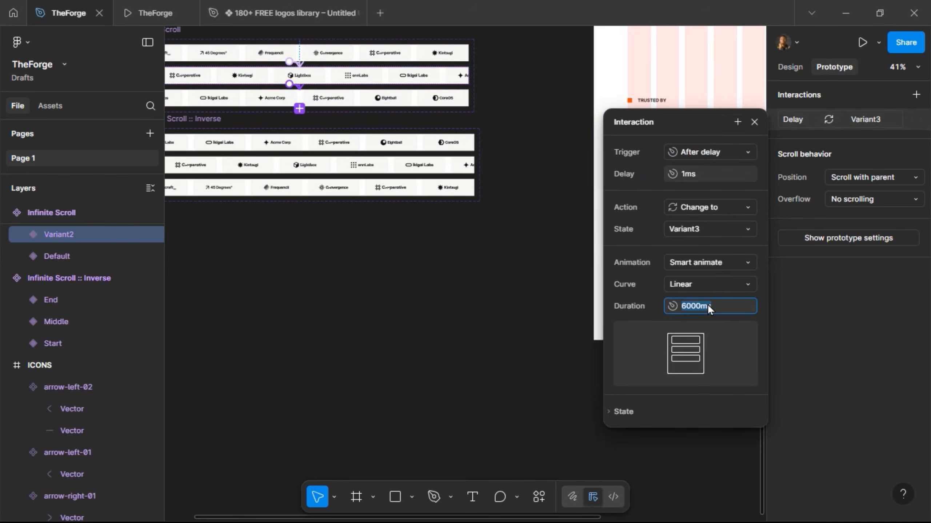
pyautogui.write('10000')
pyautogui.press('Return')
# Step: Set the duration of the Start to Middle transition in Infinite Scroll :: Inverse to 10000 ms
pyautogui.click(423, 152)
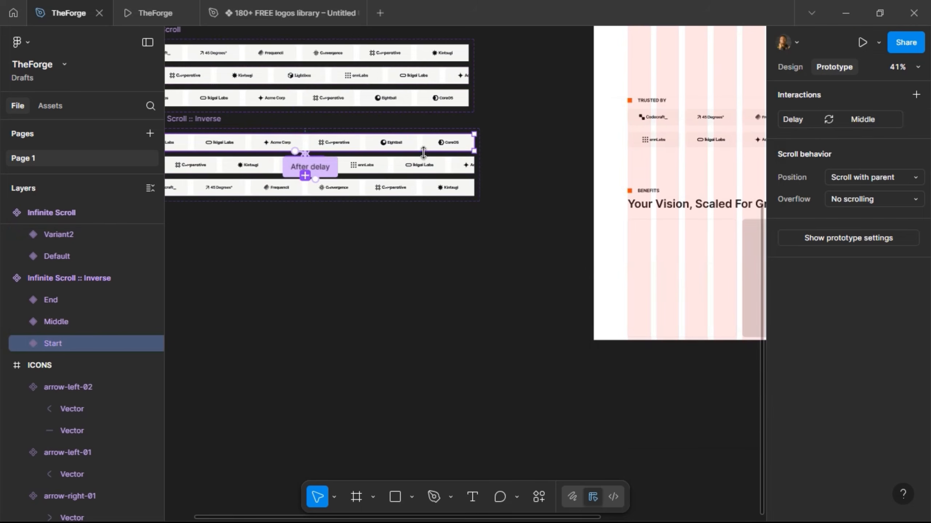
pyautogui.click(863, 122)
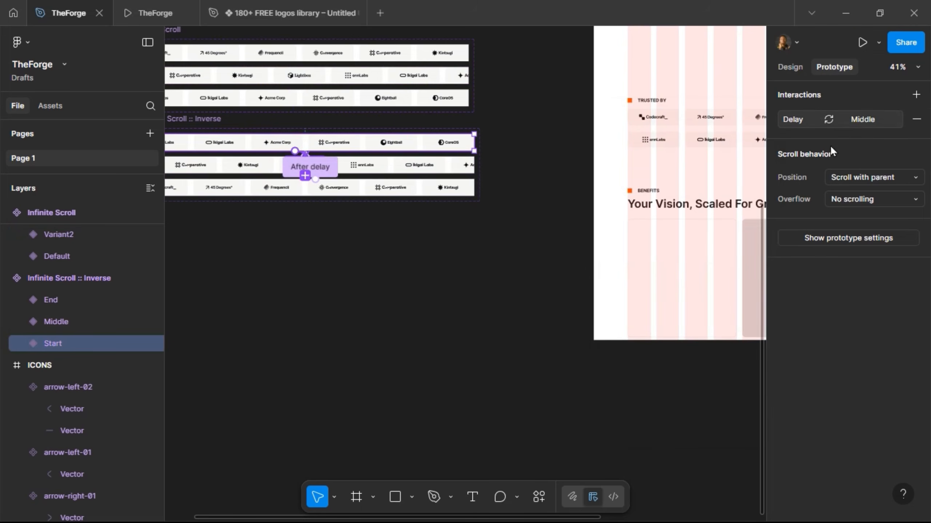
pyautogui.click(721, 308)
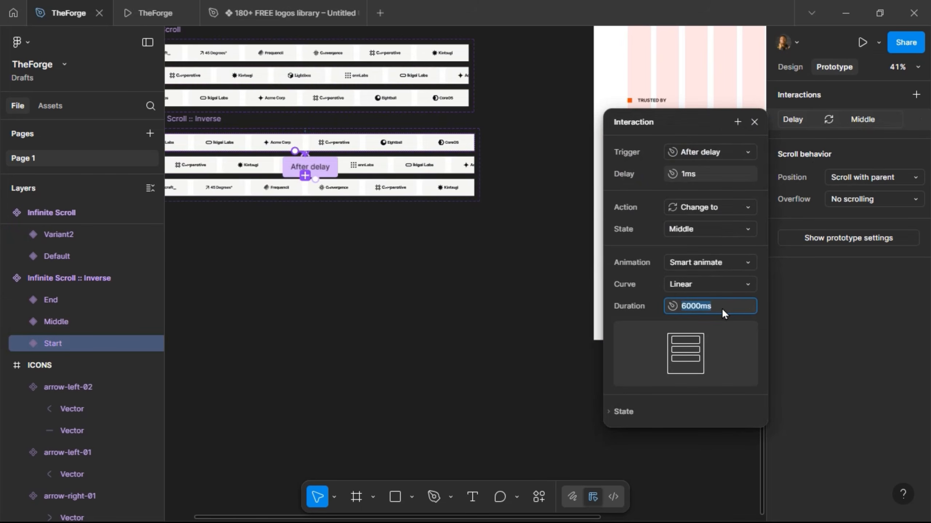
pyautogui.write('10000')
pyautogui.press('Return')
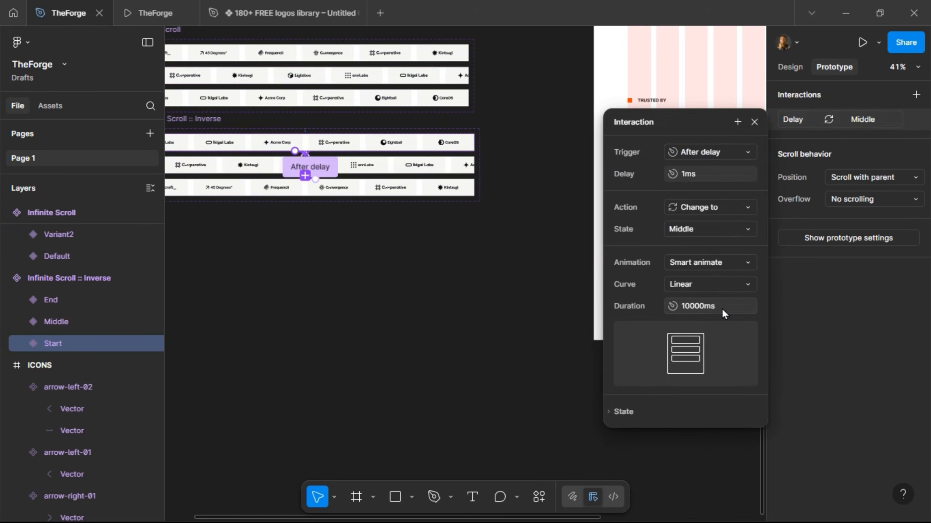
# Step: Set the duration of the Middle to End transition in Infinite Scroll :: Inverse to 10000 ms and close the interaction settings
pyautogui.click(420, 164)
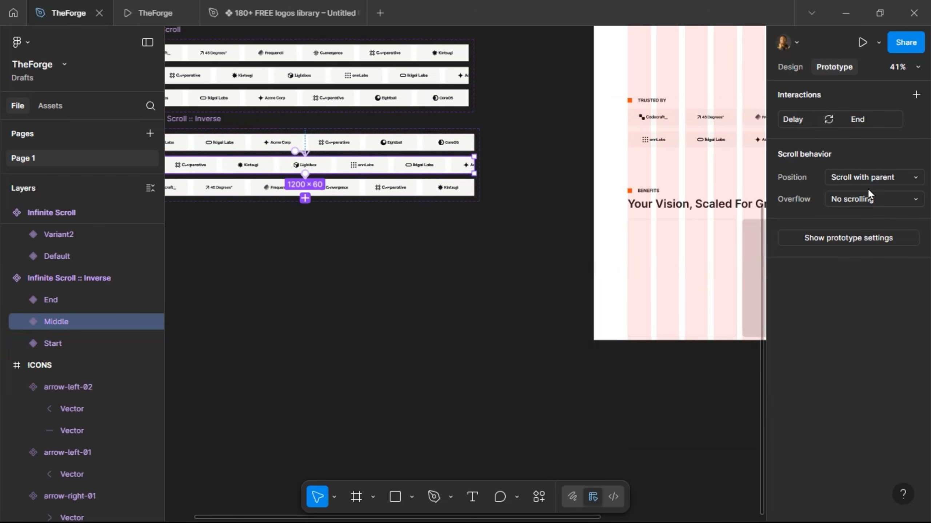
pyautogui.click(842, 120)
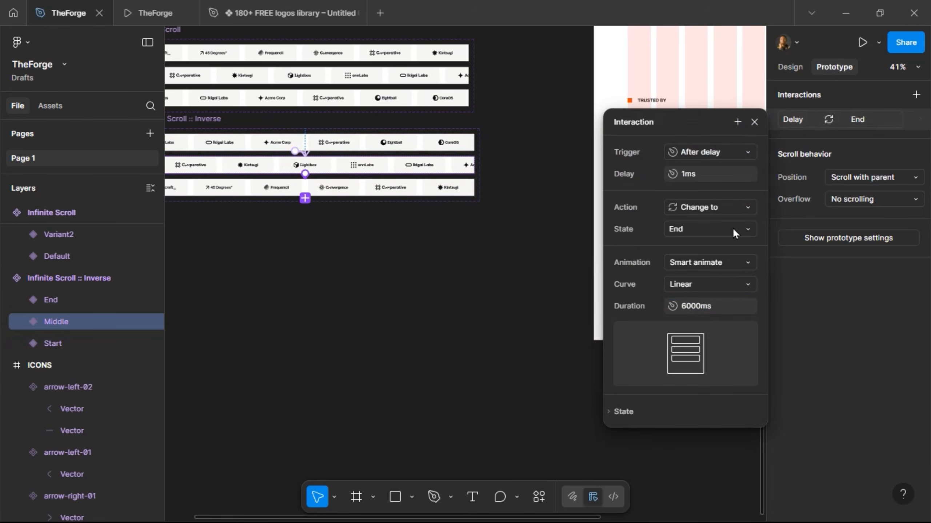
pyautogui.click(713, 311)
pyautogui.write('10000')
pyautogui.press('Return')
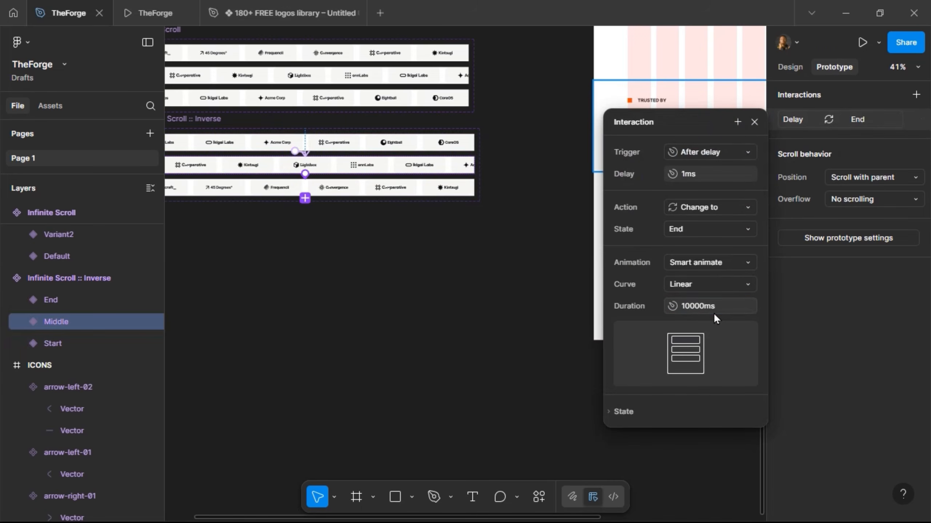
pyautogui.click(754, 122)
# Step: Check the scrolling speed of the TRUSTED BY logo rows and the BENEFITS cards in the prototype preview
pyautogui.click(134, 13)
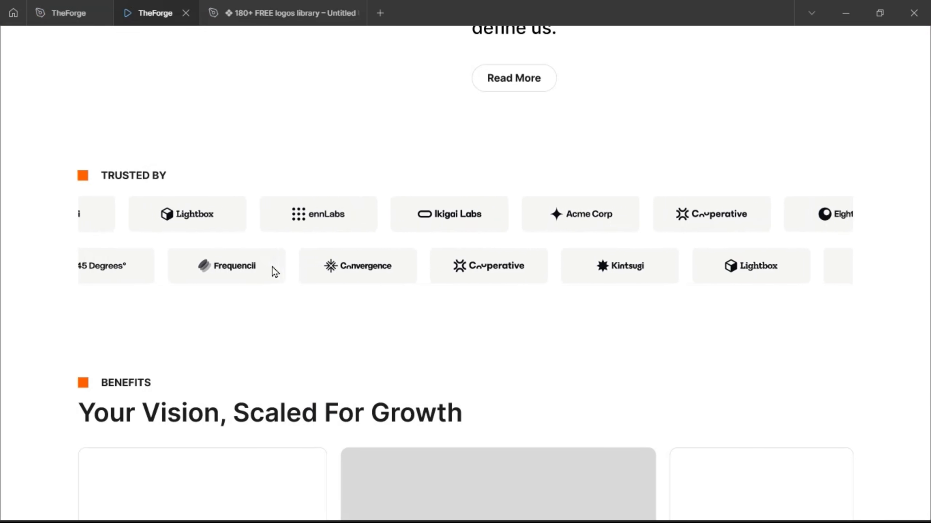
pyautogui.scroll(-5, 271, 272)
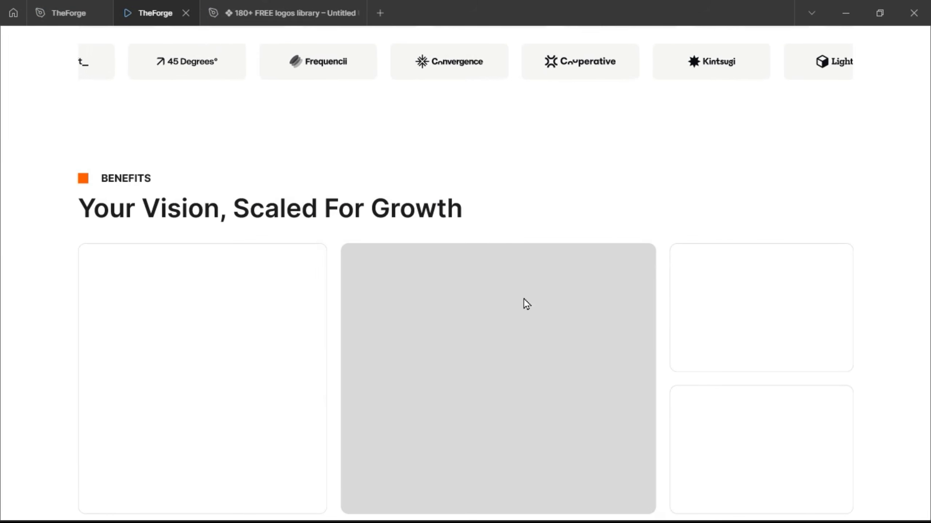
pyautogui.click(91, 16)
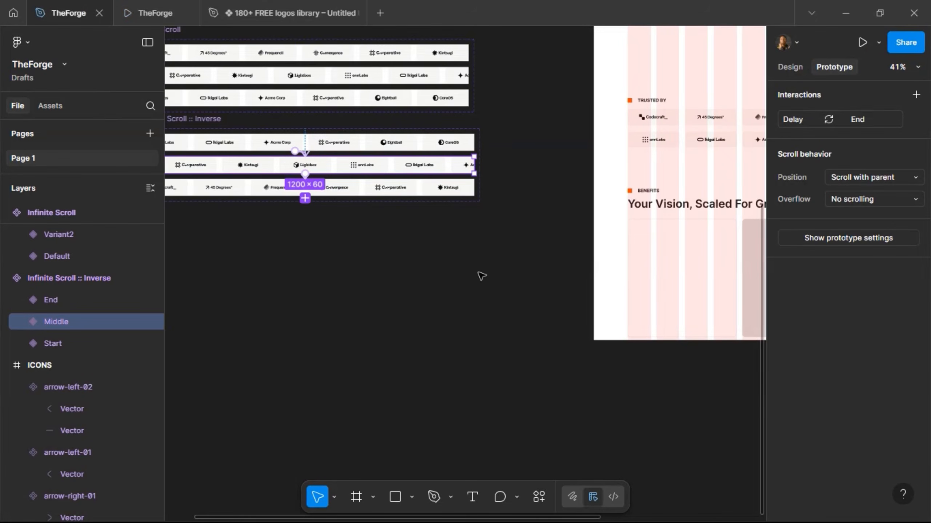
# Step: Extend the BENEFITS section downward to a height of 650 and add vertical auto layout to it
pyautogui.hscroll(10, 482, 276)
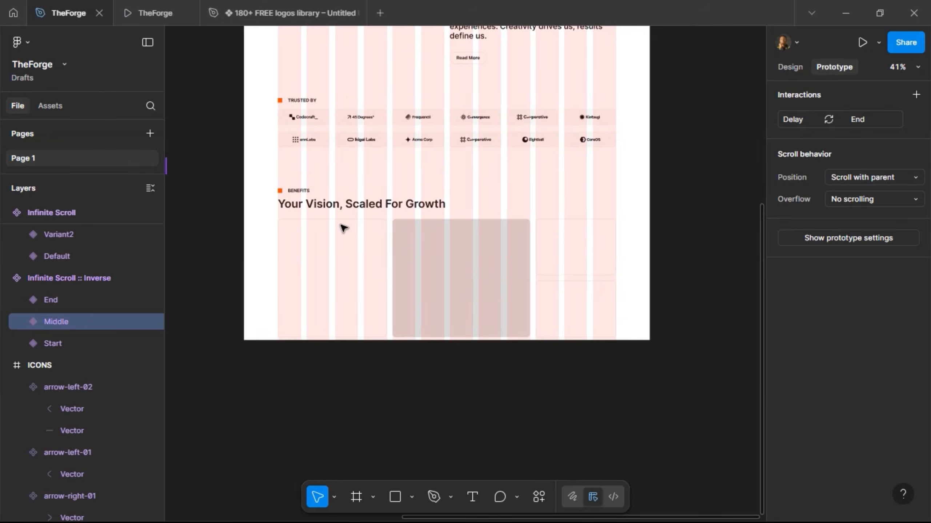
pyautogui.click(343, 228)
pyautogui.moveTo(365, 341)
pyautogui.mouseDown()
pyautogui.moveTo(364, 368)
pyautogui.moveTo(366, 357)
pyautogui.mouseUp()
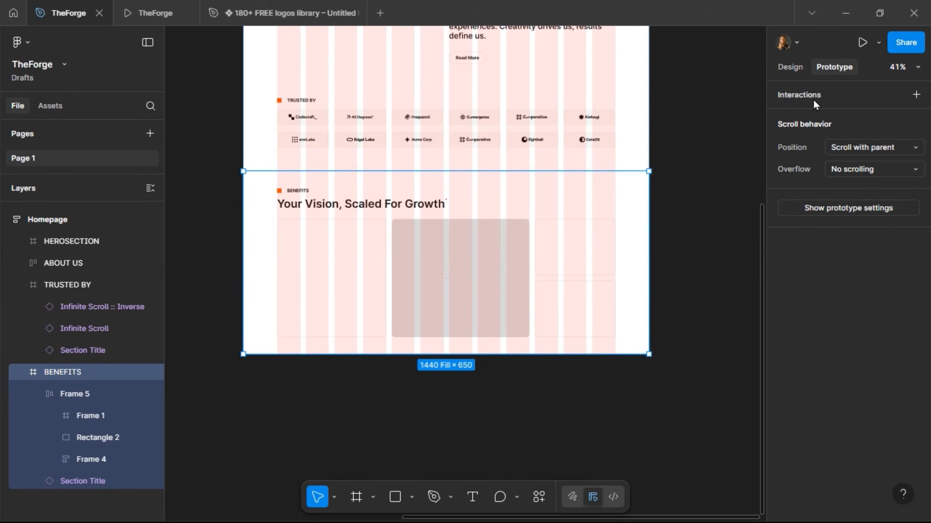
pyautogui.click(790, 68)
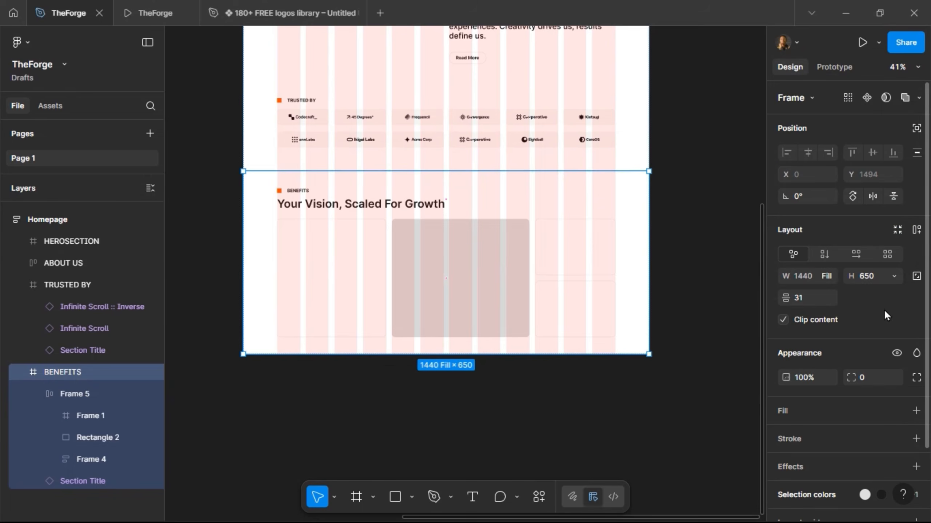
pyautogui.click(915, 231)
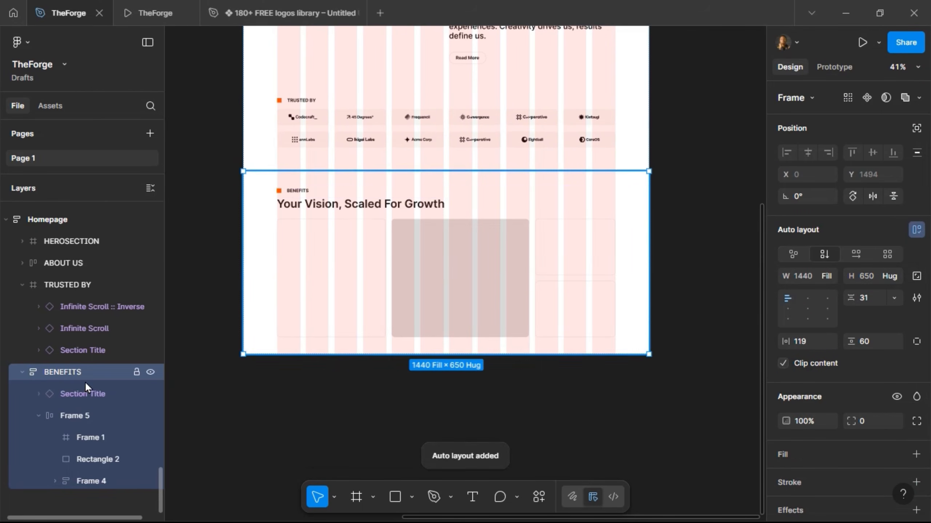
# Step: Rename the BENEFITS card row Content and its first bordered card Rapid Turn Around
pyautogui.click(86, 423)
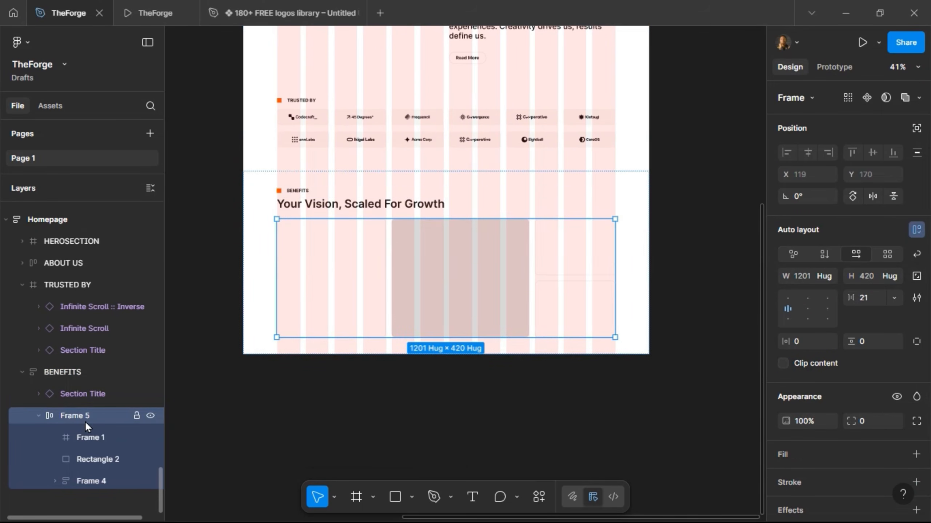
pyautogui.doubleClick(80, 415)
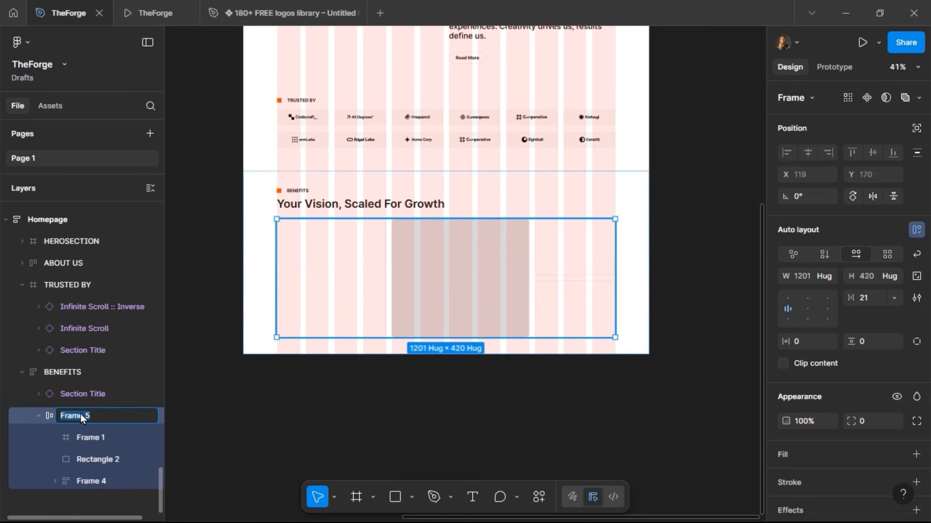
pyautogui.press('Return')
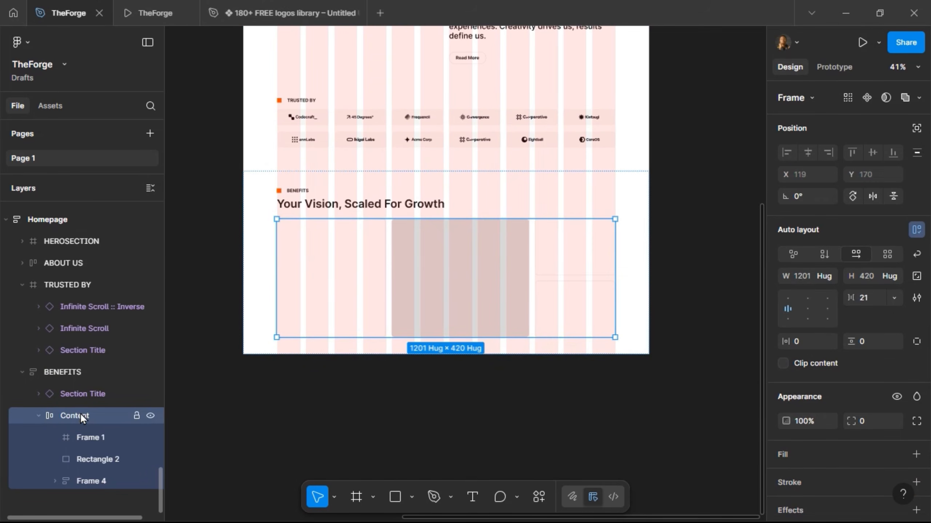
pyautogui.click(86, 438)
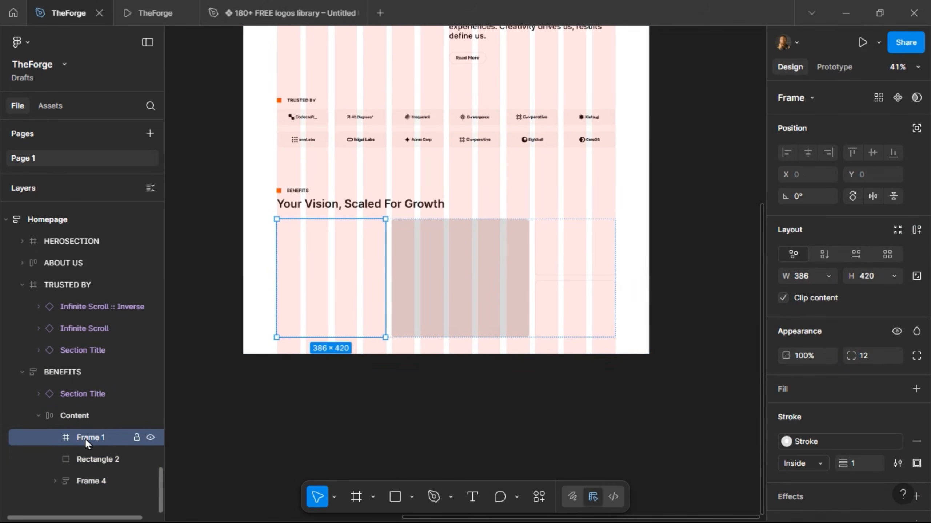
pyautogui.doubleClick(85, 440)
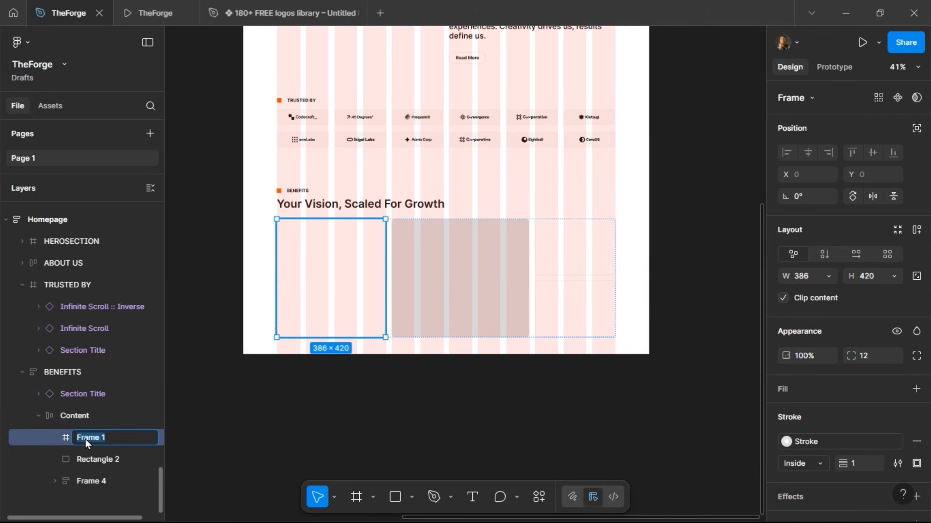
pyautogui.write('Rapid Turn Around')
pyautogui.press('Return')
# Step: Rename the grey rectangle Img and the frame holding the two stacked cards Stats
pyautogui.click(99, 462)
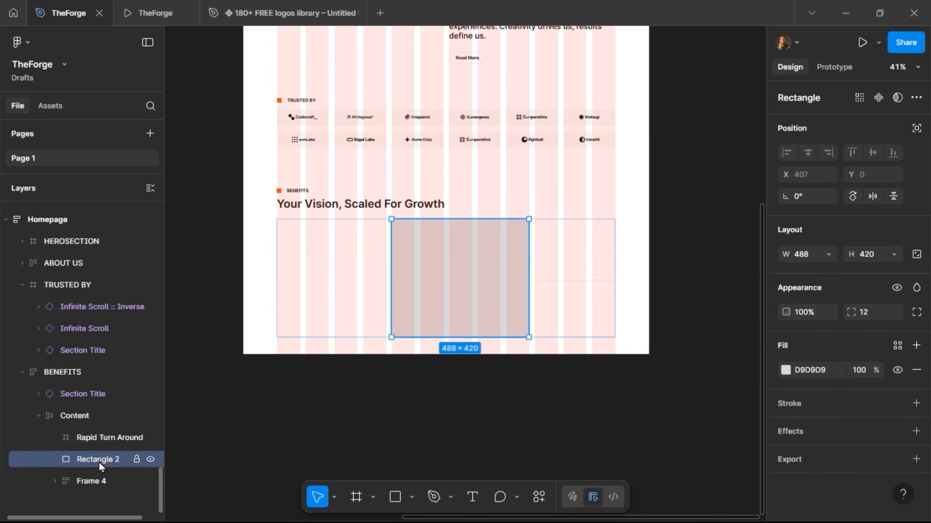
pyautogui.doubleClick(99, 462)
pyautogui.write('Img')
pyautogui.press('Return')
pyautogui.click(85, 478)
pyautogui.doubleClick(84, 477)
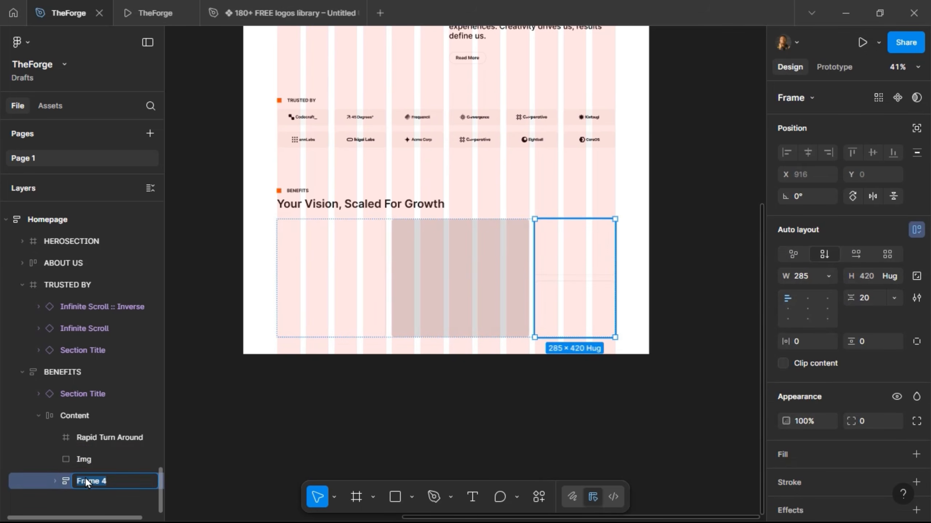
pyautogui.press('Return')
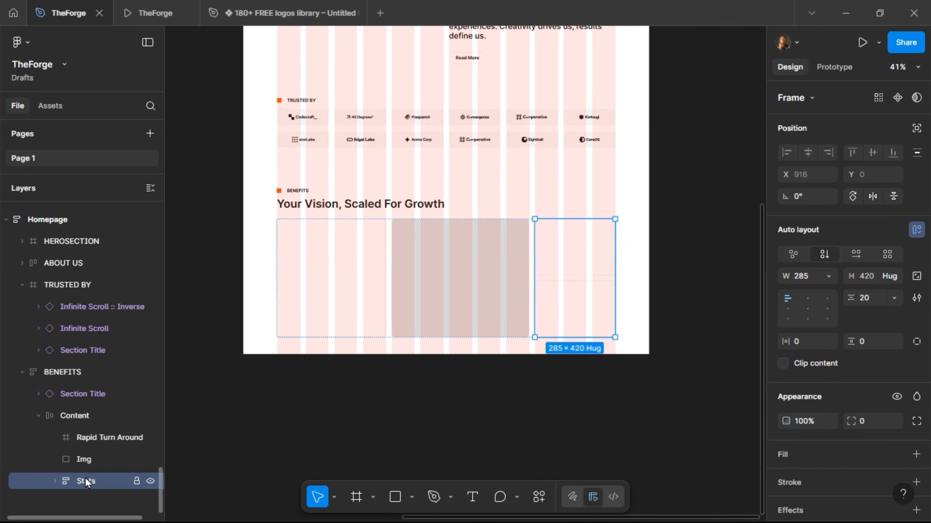
# Step: Open the Unsplash plugin for the Img rectangle in the BENEFITS section and search for "team" photos
pyautogui.click(97, 419)
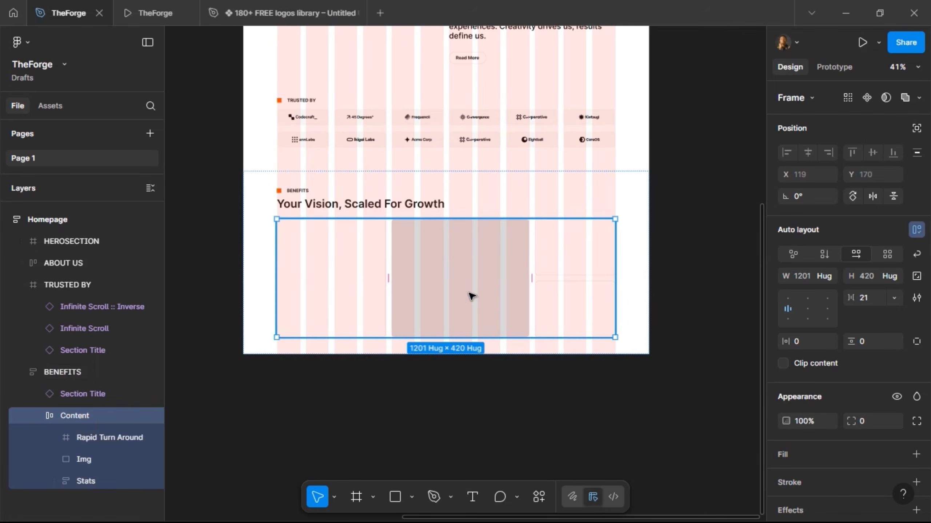
pyautogui.scroll(1, 458, 301)
pyautogui.scroll(1, 460, 302)
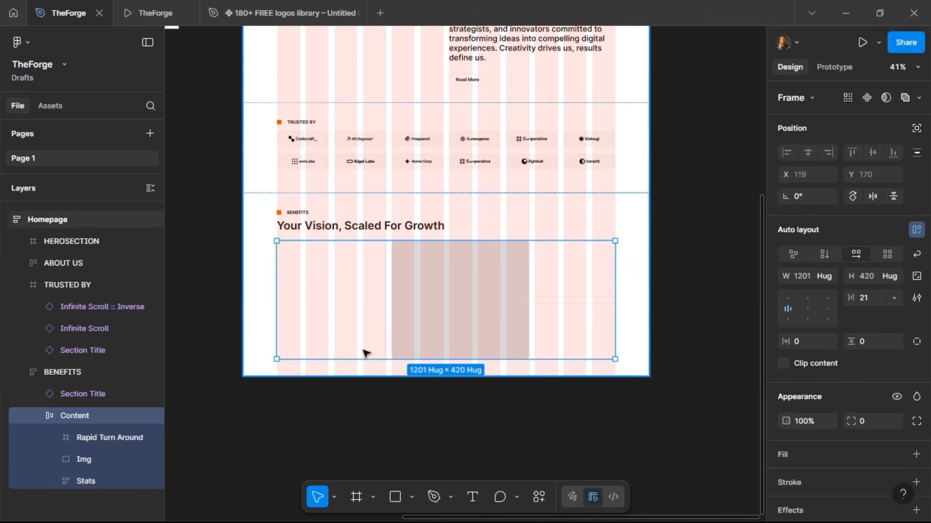
pyautogui.scroll(5, 365, 352)
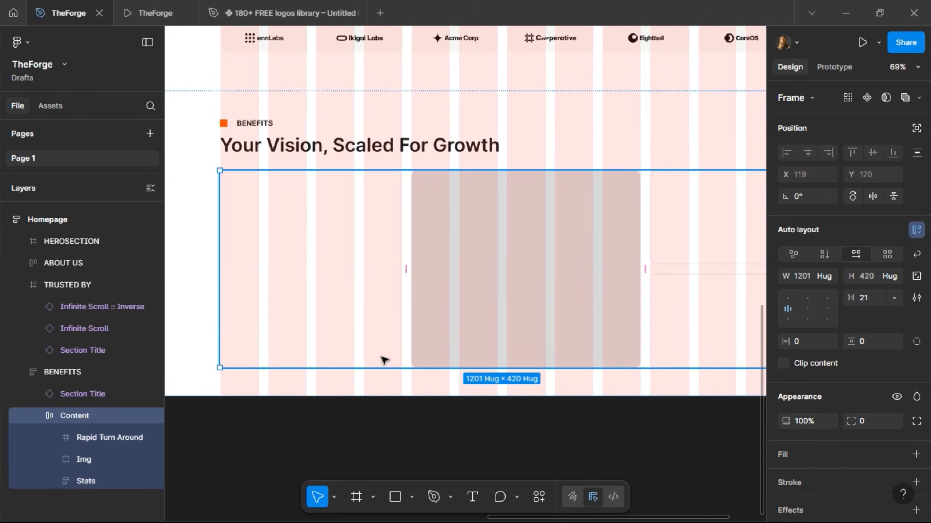
pyautogui.hscroll(5, 384, 360)
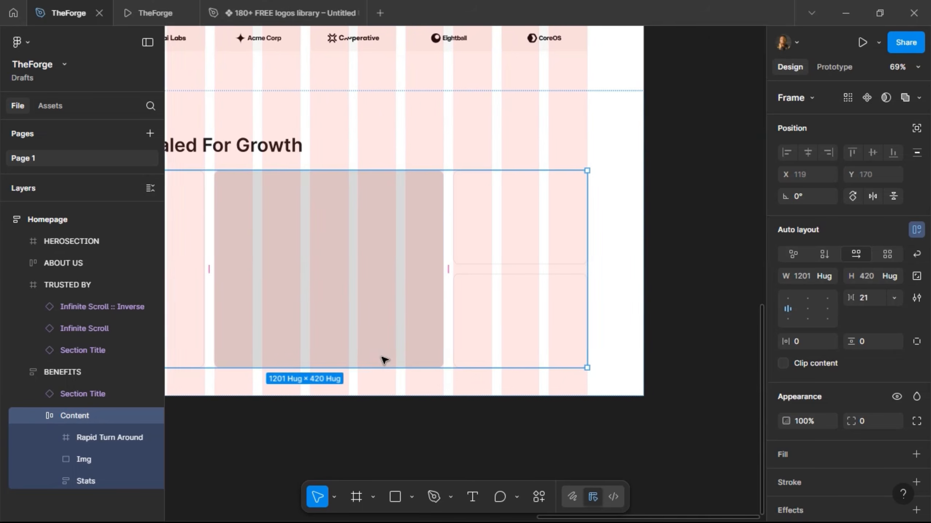
pyautogui.click(311, 260)
pyautogui.rightClick(310, 259)
pyautogui.moveTo(404, 357)
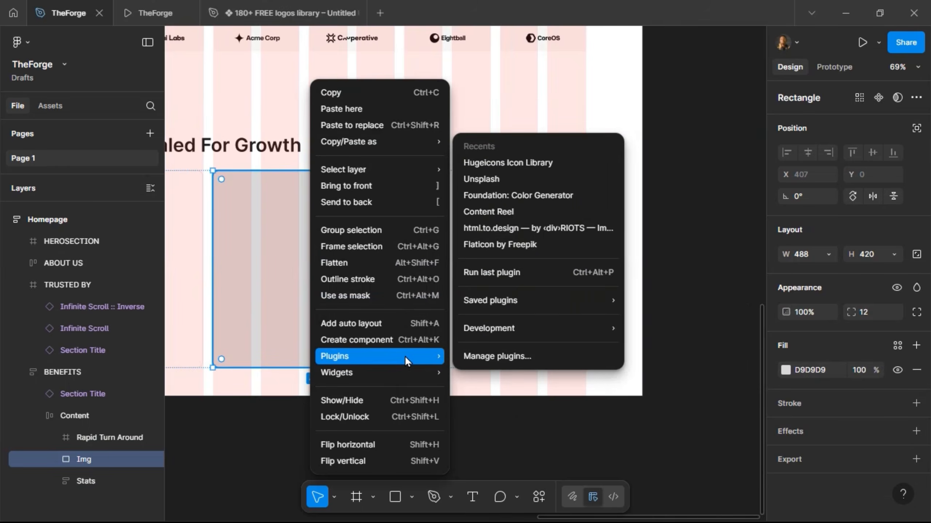
pyautogui.click(497, 173)
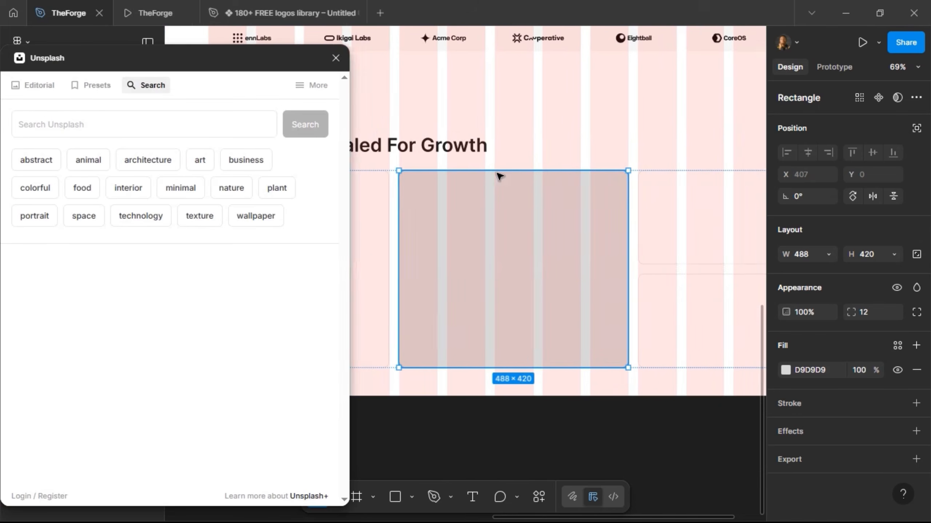
pyautogui.click(86, 119)
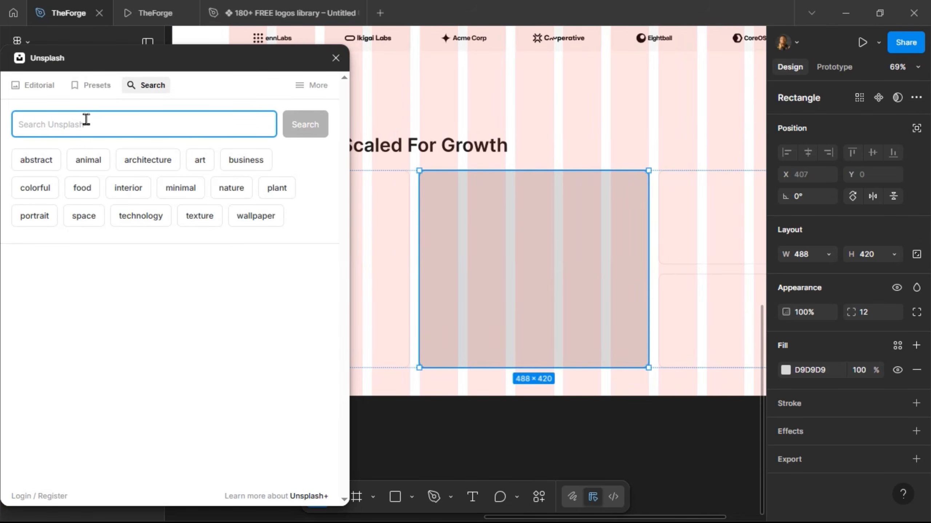
pyautogui.write('team')
pyautogui.press('Return')
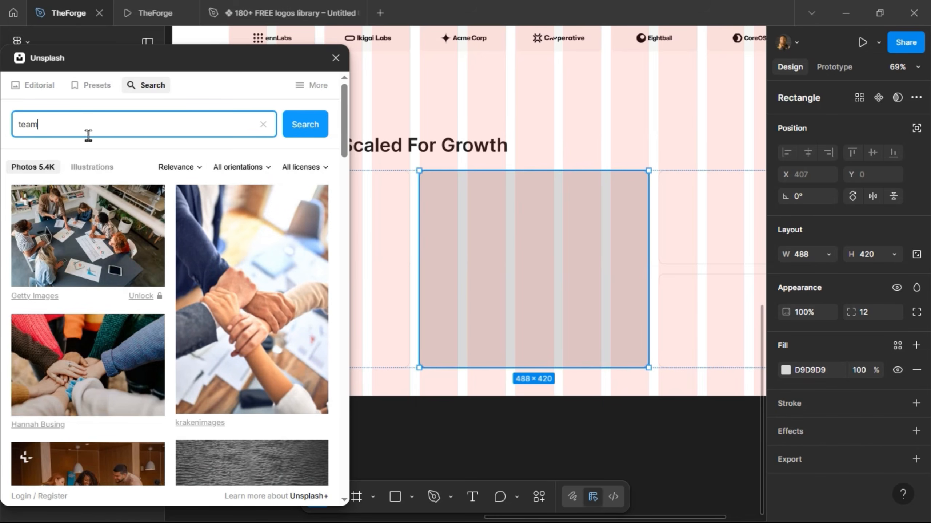
# Step: Fill the Img rectangle with the photo of two women talking on a pink sofa and close the Unsplash plugin
pyautogui.scroll(-10, 131, 224)
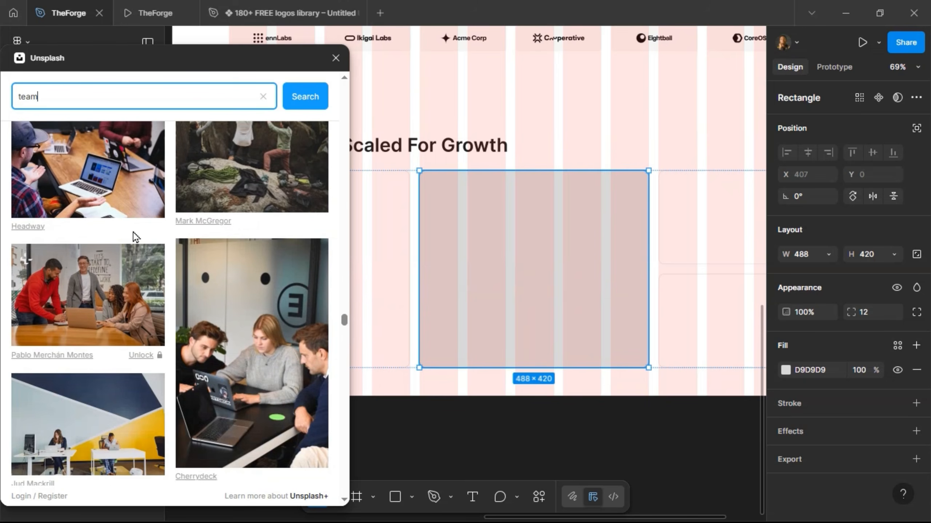
pyautogui.scroll(1, 133, 237)
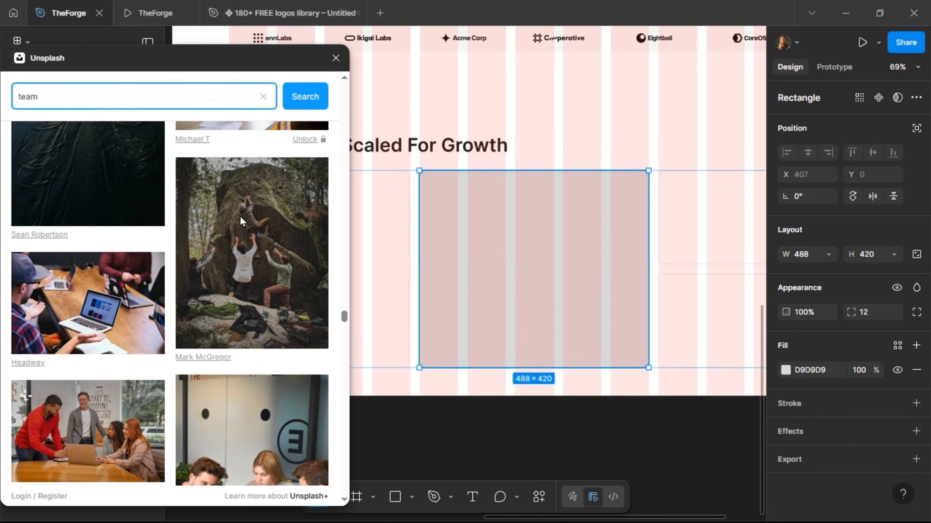
pyautogui.scroll(-7, 220, 229)
pyautogui.scroll(-7, 197, 243)
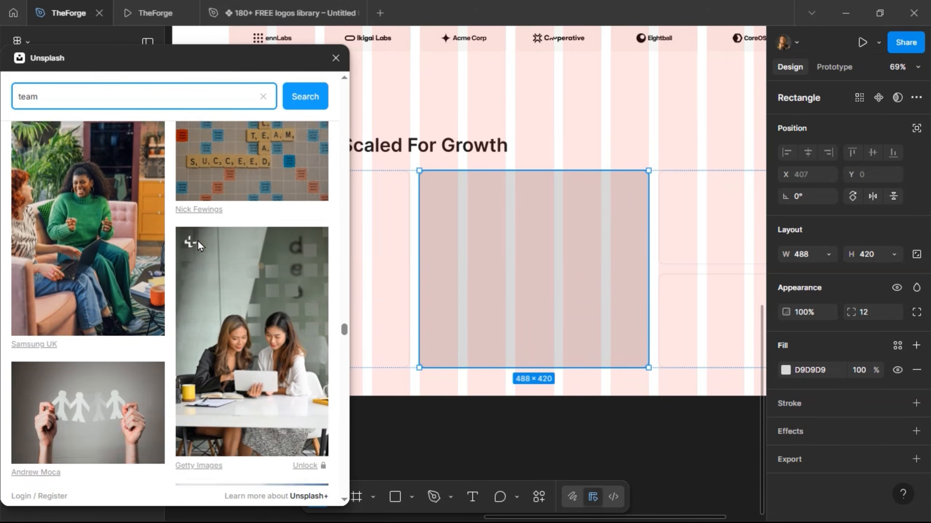
pyautogui.scroll(3, 198, 247)
pyautogui.scroll(-7, 198, 245)
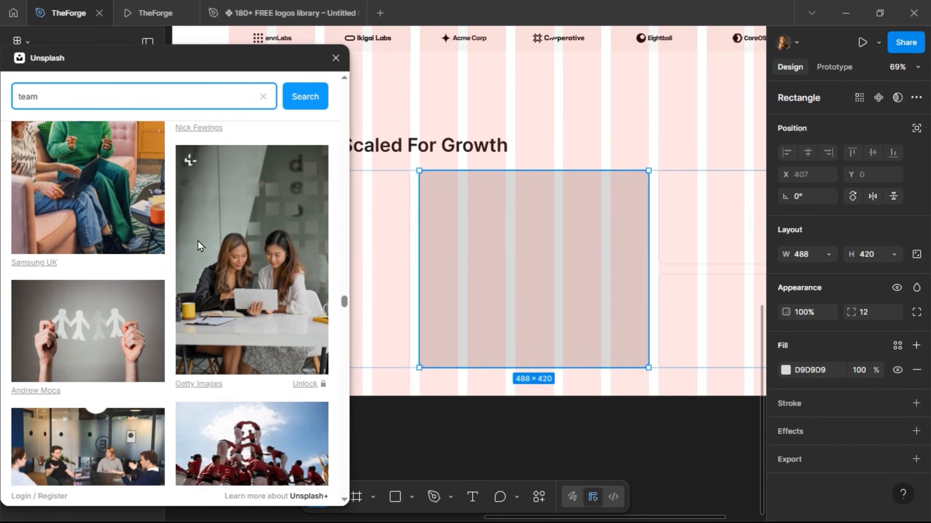
pyautogui.scroll(-2, 197, 244)
pyautogui.scroll(4, 220, 279)
pyautogui.scroll(3, 226, 273)
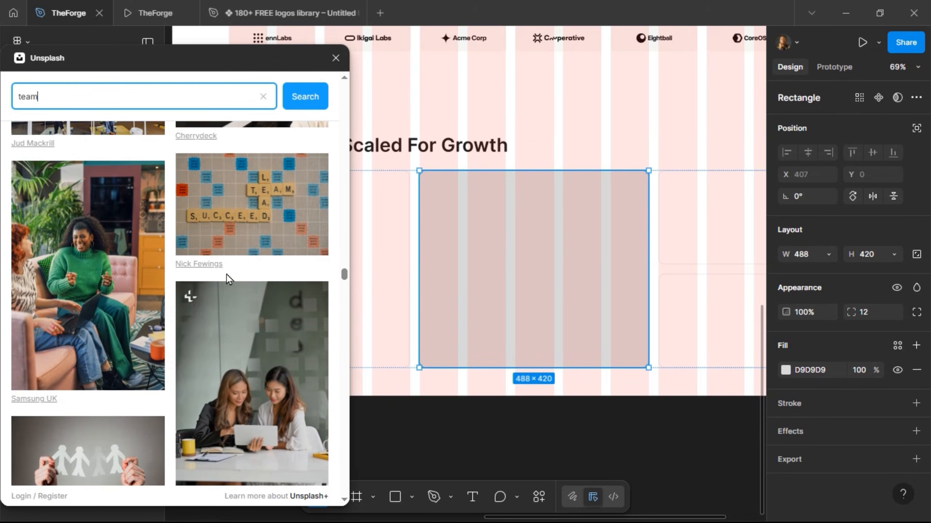
pyautogui.scroll(1, 217, 334)
pyautogui.scroll(2, 217, 337)
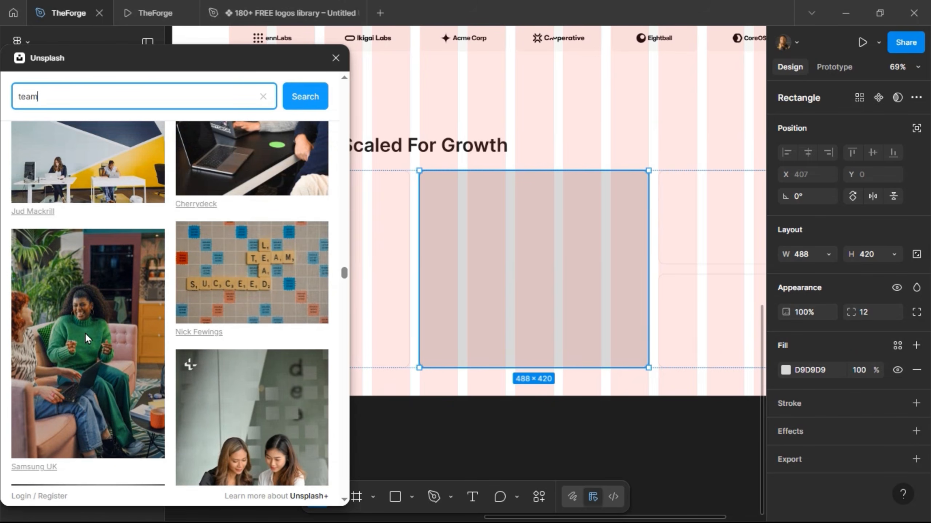
pyautogui.click(85, 332)
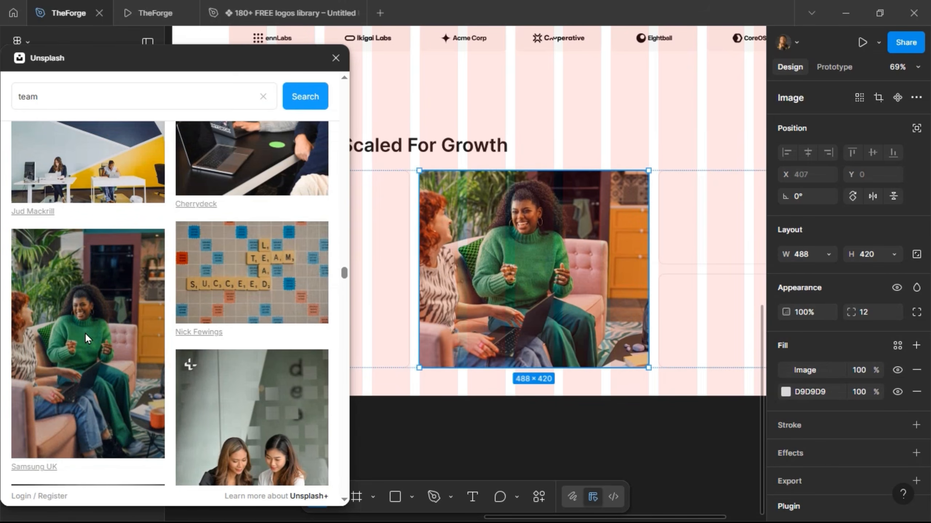
pyautogui.scroll(-5, 84, 333)
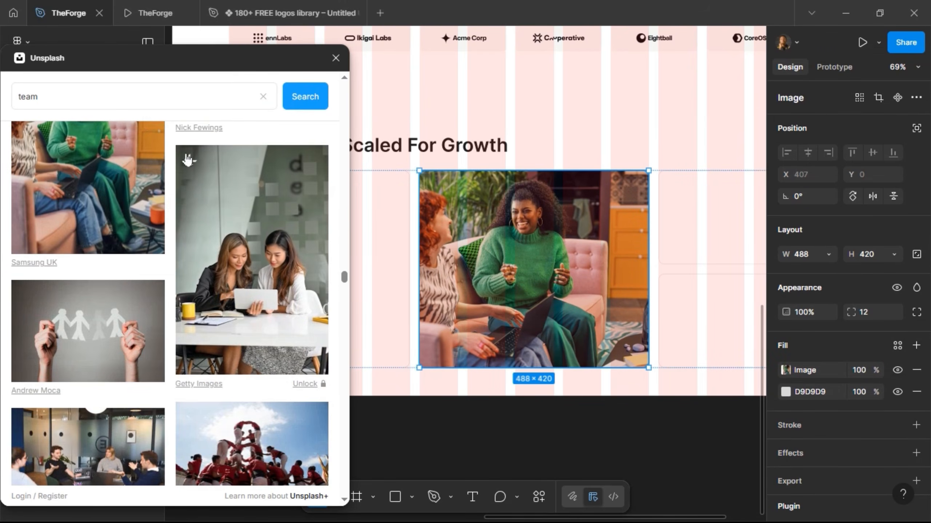
pyautogui.click(336, 58)
# Step: Check the new BENEFITS image and the rest of the homepage in the prototype preview
pyautogui.click(157, 12)
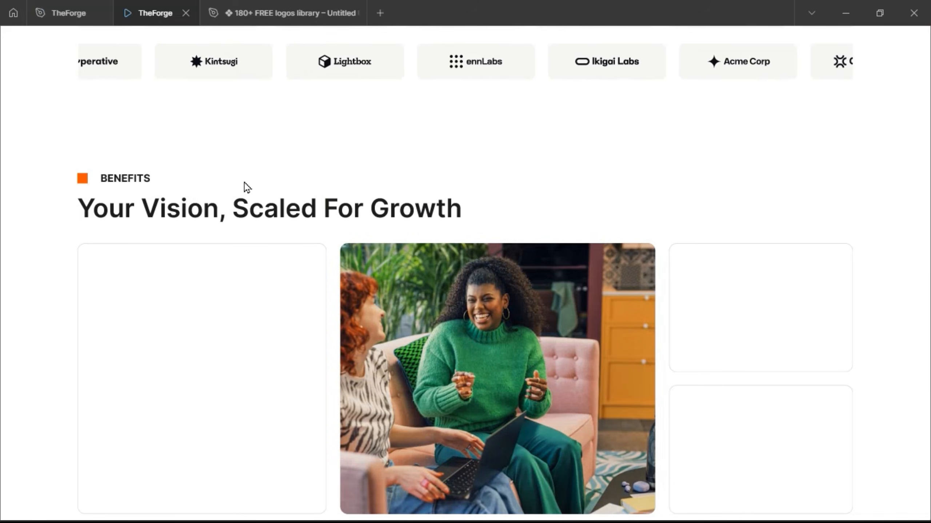
pyautogui.scroll(-1, 244, 183)
pyautogui.scroll(15, 245, 183)
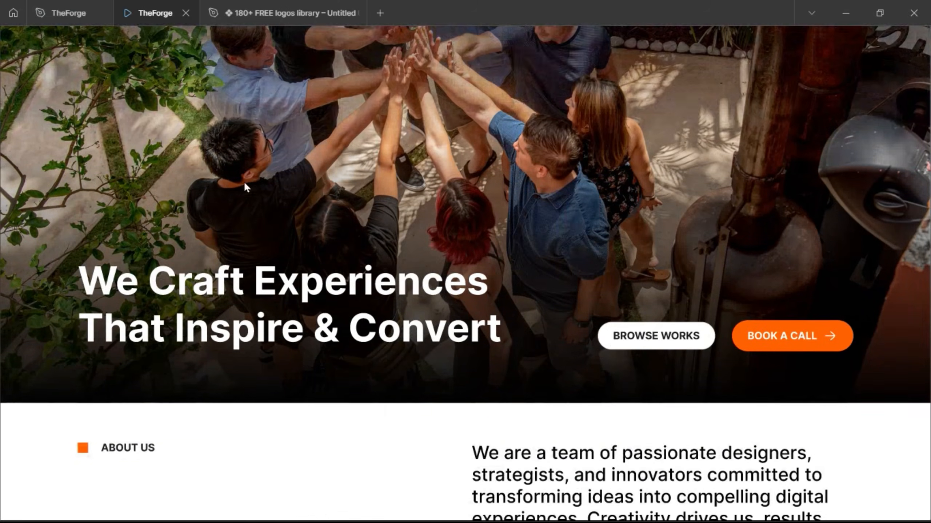
pyautogui.scroll(-15, 248, 184)
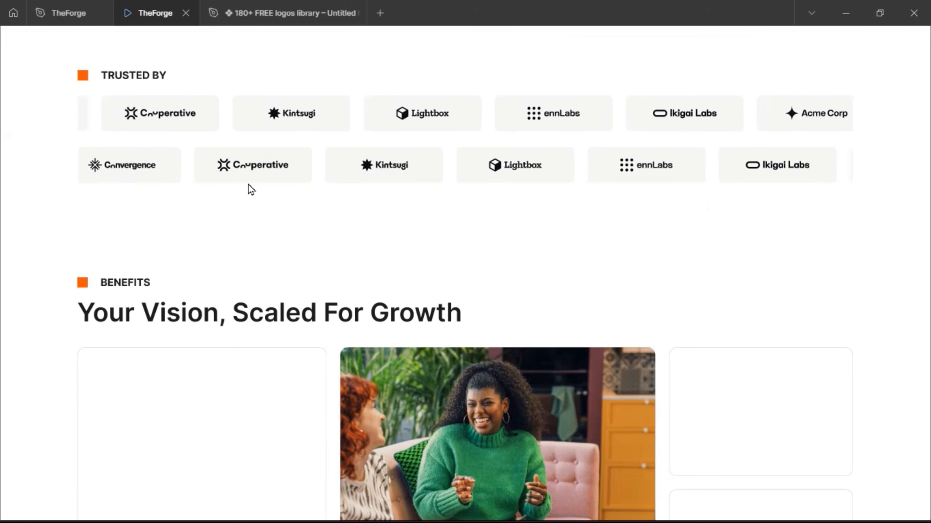
pyautogui.scroll(-4, 249, 184)
pyautogui.scroll(6, 249, 185)
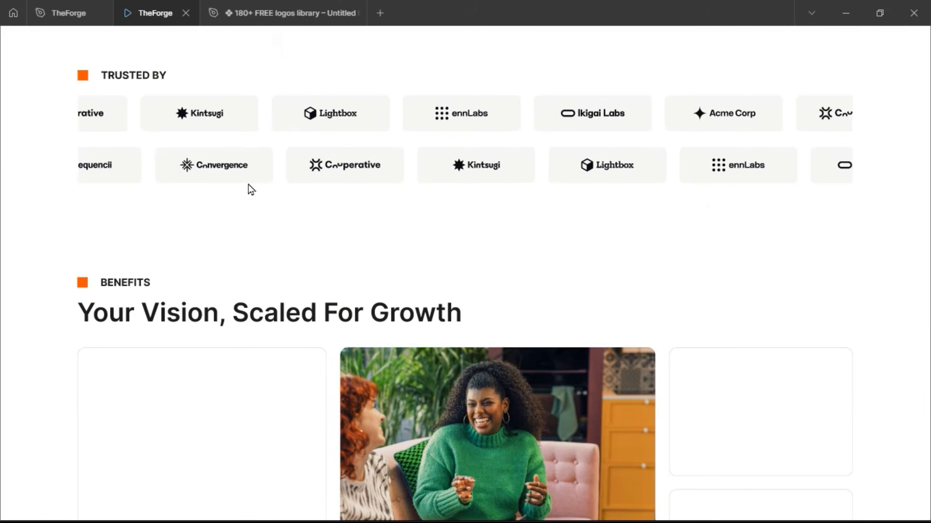
pyautogui.scroll(-5, 249, 184)
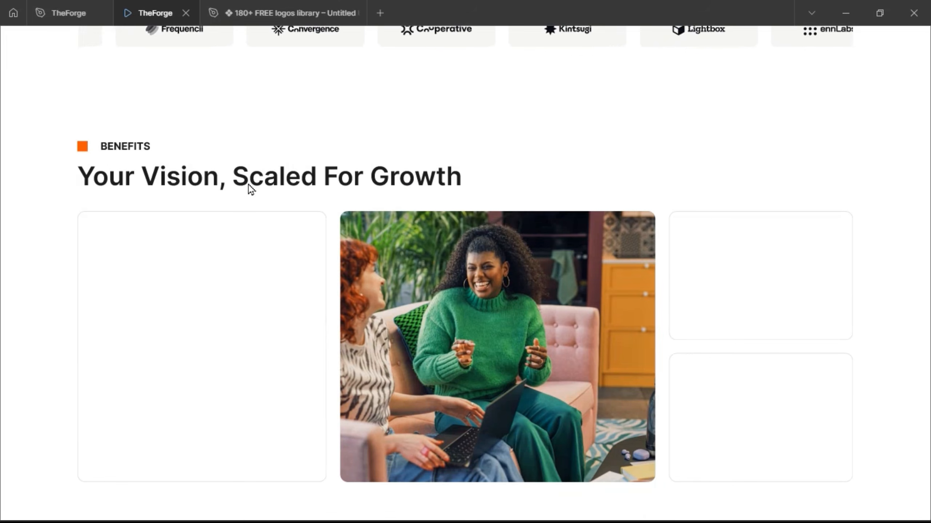
# Step: Return to the design file and add the text "Client Satisfaction Rate" inside the upper Stats card
pyautogui.click(58, 17)
pyautogui.hscroll(8, 519, 244)
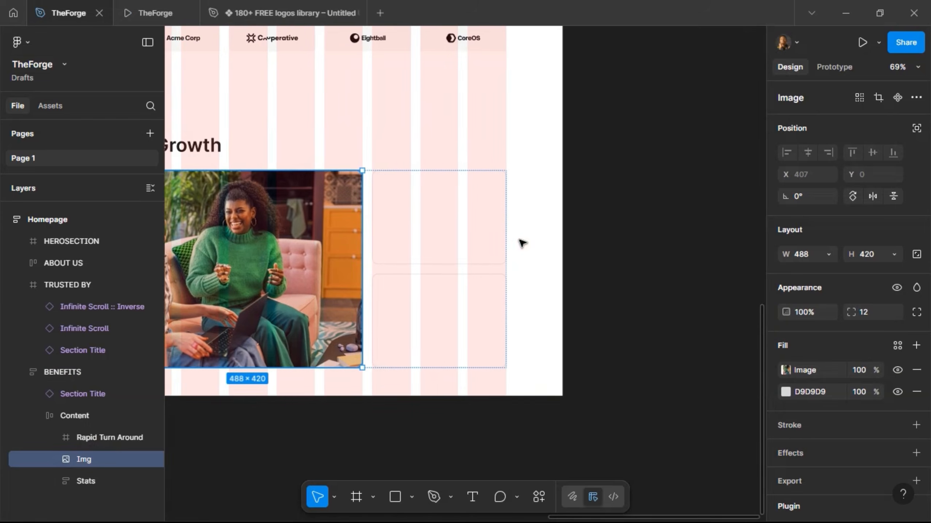
pyautogui.scroll(5, 453, 217)
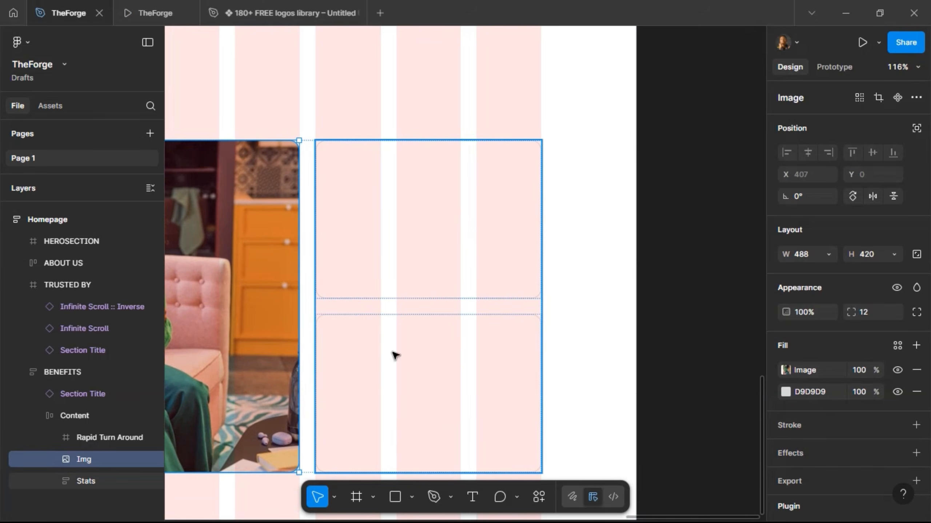
pyautogui.click(472, 497)
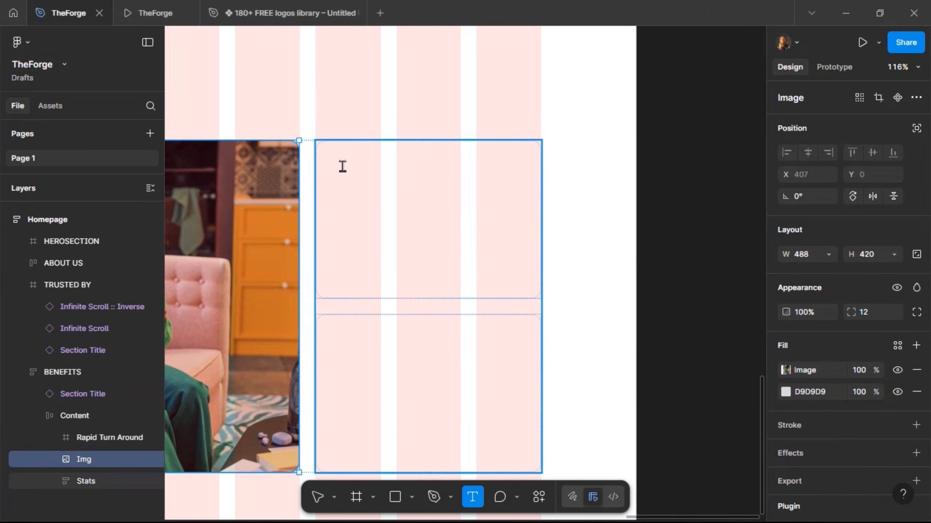
pyautogui.click(449, 196)
pyautogui.write('Cl')
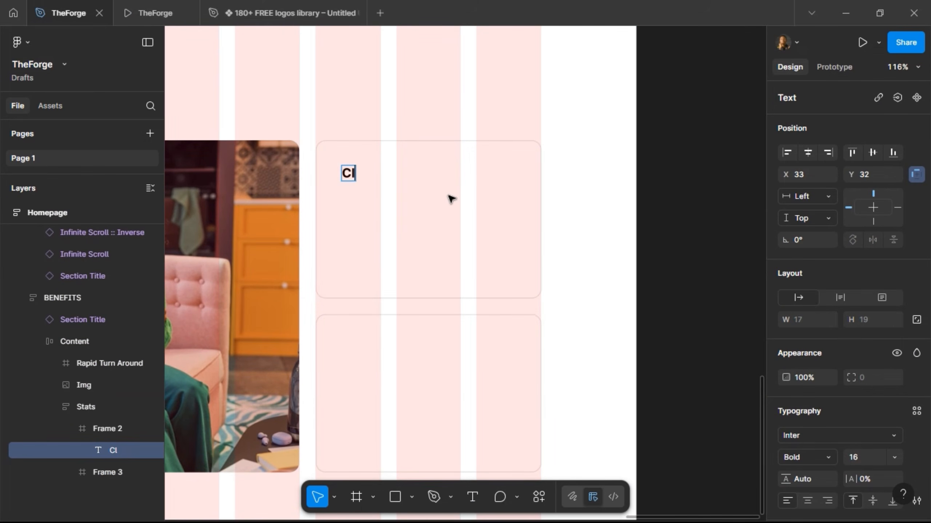
pyautogui.write('ient Sa')
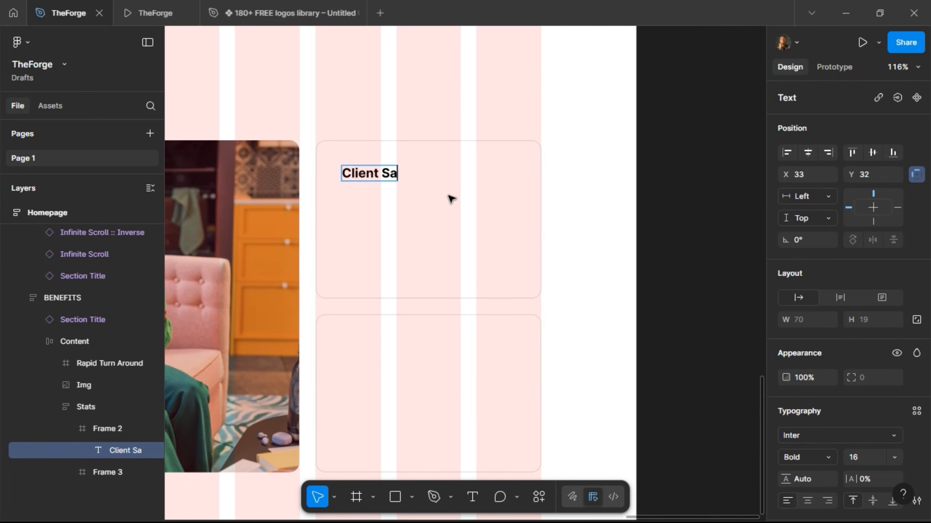
pyautogui.write('tisfaction')
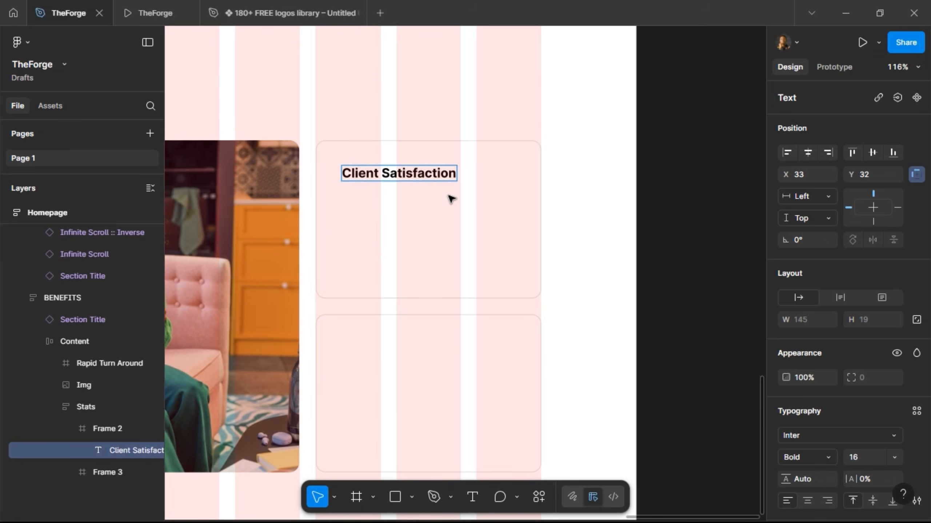
pyautogui.write(' Rate')
pyautogui.press('Escape')
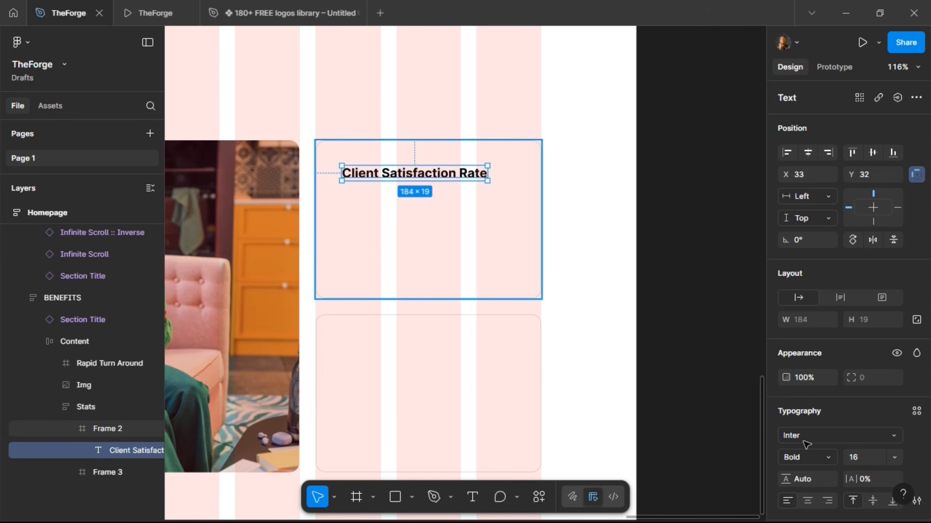
# Step: Set the Client Satisfaction Rate text to Semi Bold and apply the Text Color style to its fill
pyautogui.click(827, 459)
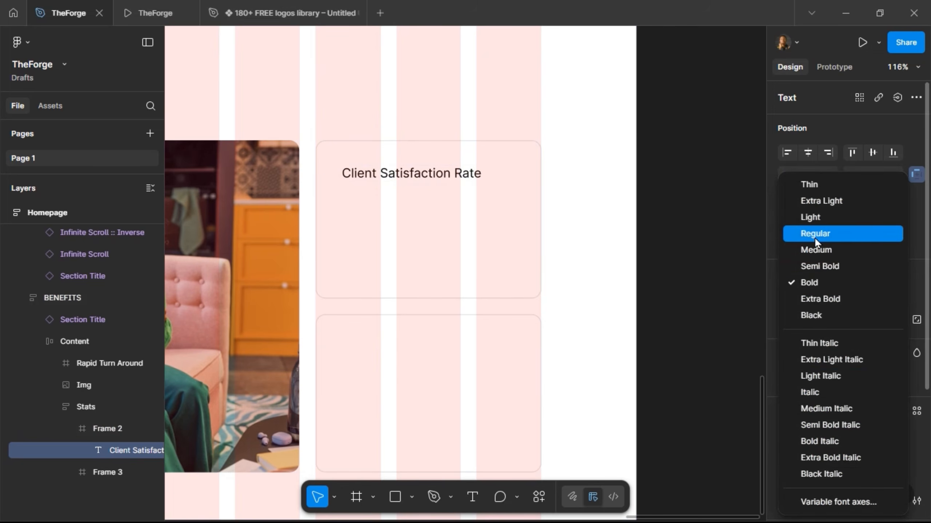
pyautogui.click(815, 265)
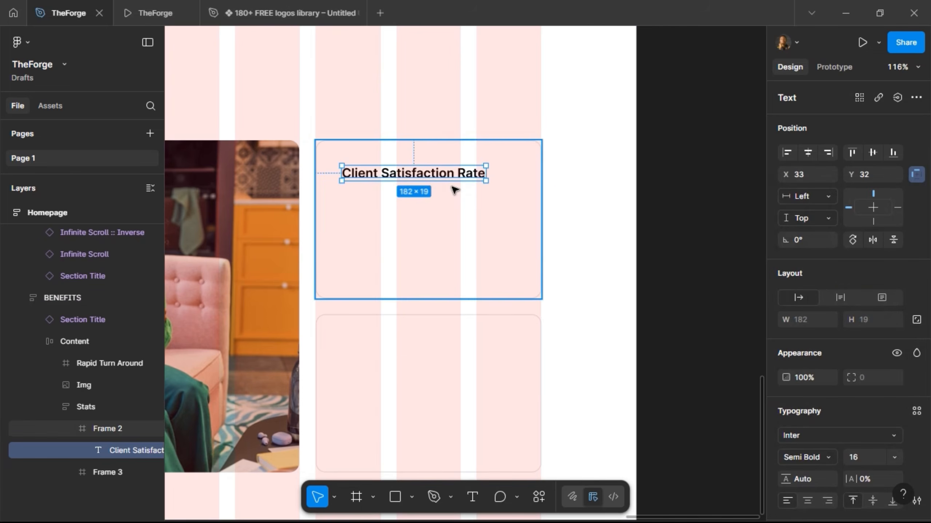
pyautogui.scroll(-5, 846, 444)
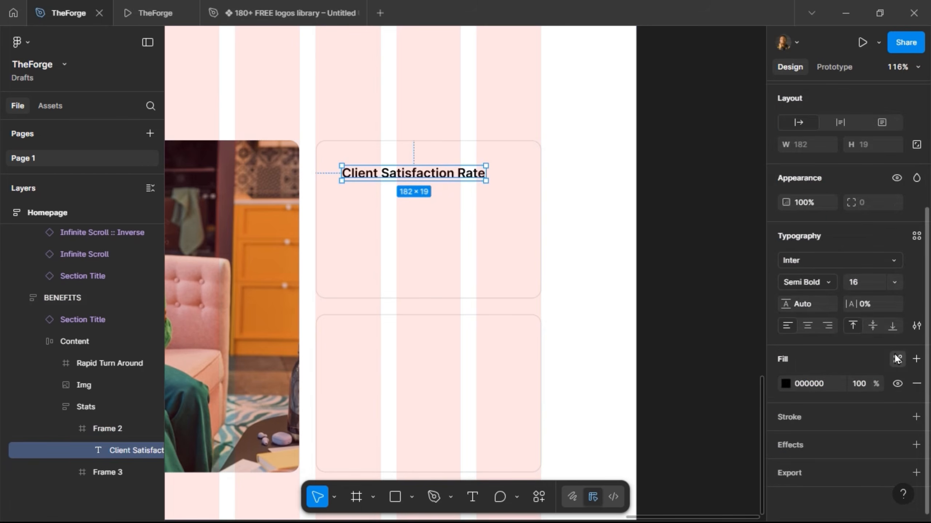
pyautogui.click(897, 359)
pyautogui.click(647, 322)
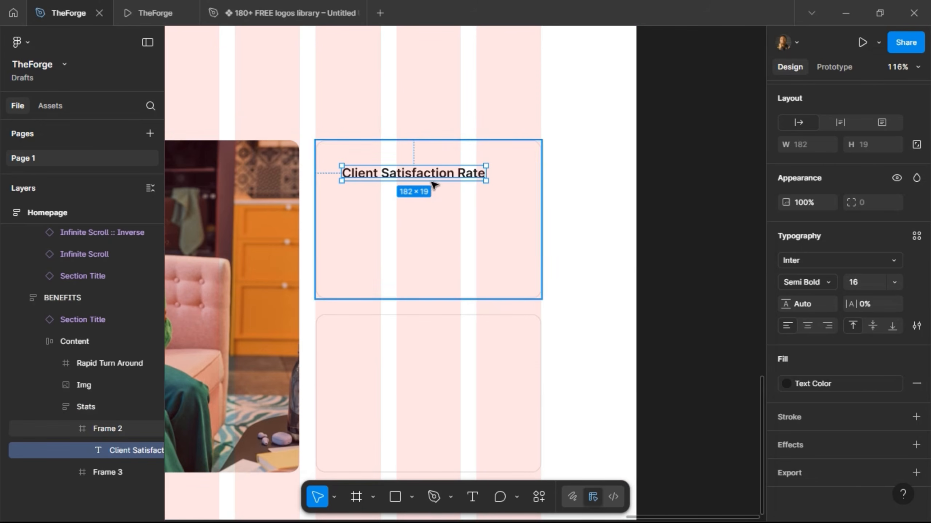
# Step: Nudge the Client Satisfaction Rate text to 20 px from the left and top edges of its card
pyautogui.press('alt')
pyautogui.press('Left')
pyautogui.press('Left')
pyautogui.press('Left')
pyautogui.press('alt')
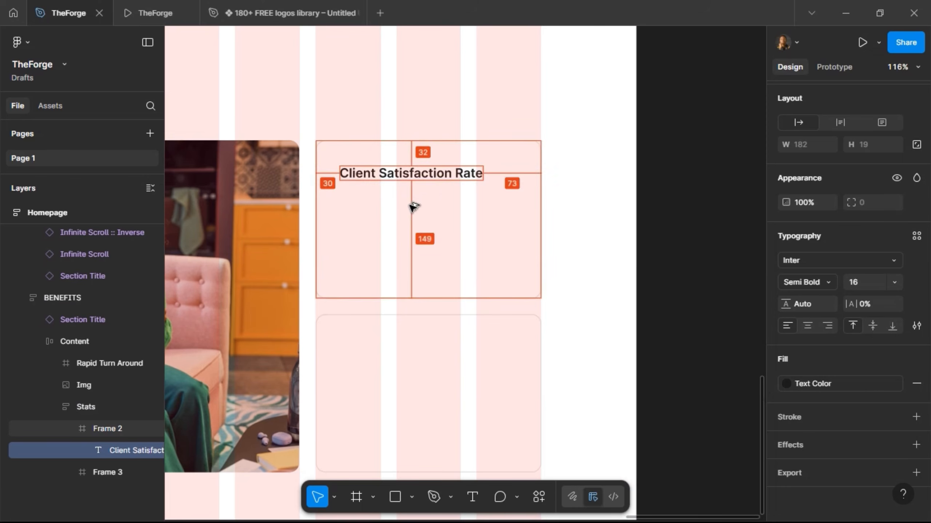
pyautogui.hotkey('shift', 'Left')
pyautogui.press('alt')
pyautogui.press('Up')
pyautogui.press('Up')
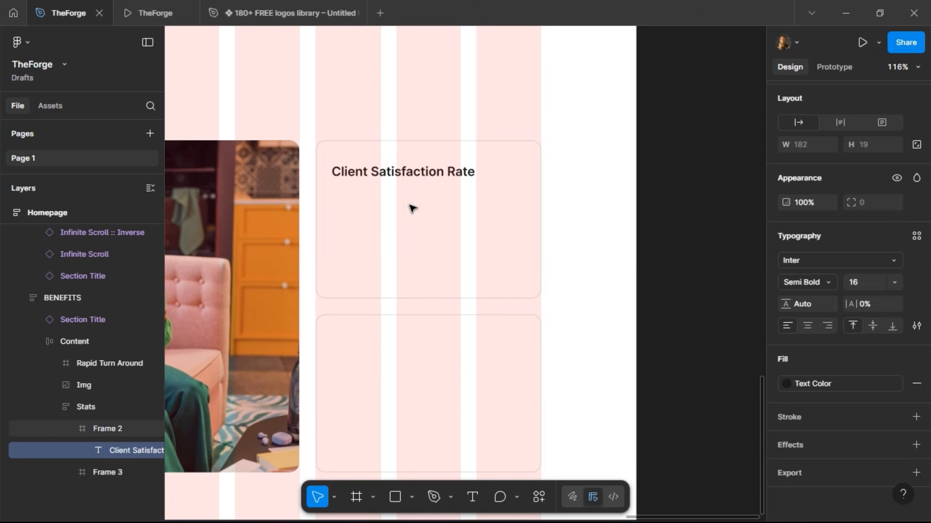
pyautogui.hotkey('shift', 'Up')
pyautogui.press('alt')
# Step: Set the Client Satisfaction Rate text to Medium weight and place a duplicate of it below inside the card
pyautogui.click(815, 276)
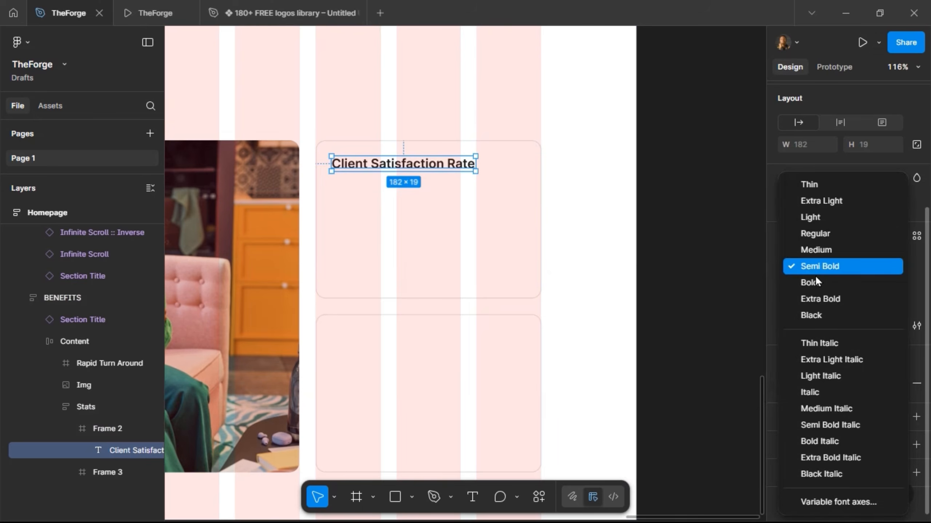
pyautogui.click(810, 250)
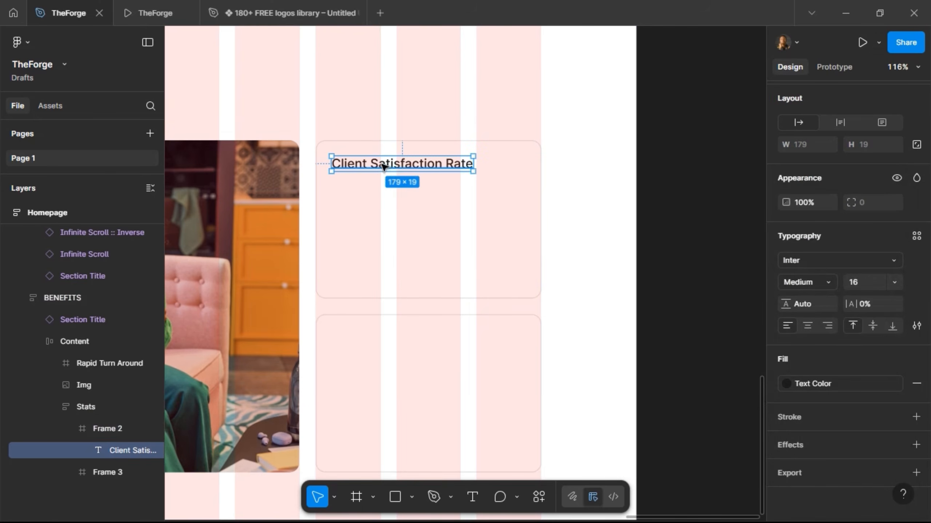
pyautogui.moveTo(385, 208); pyautogui.dragTo(385, 211)
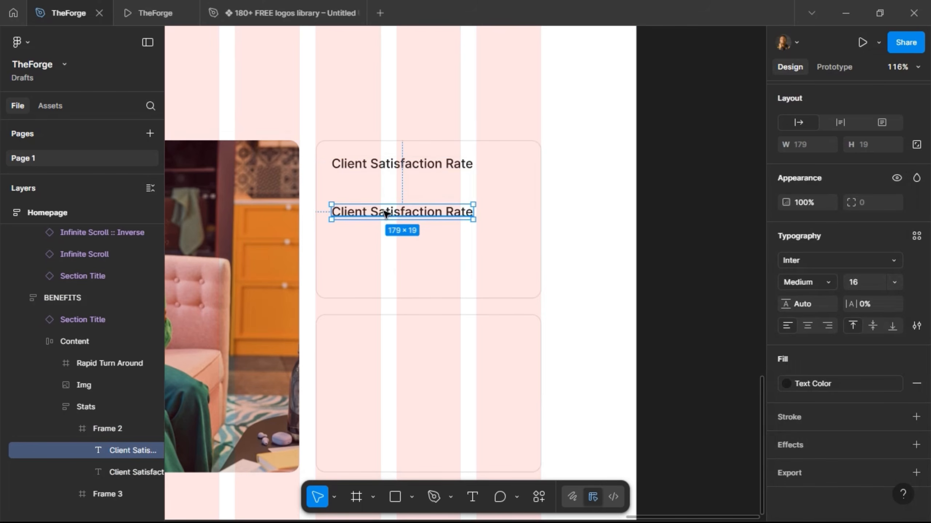
# Step: Change the duplicated text to "98%" and set its font size to 40
pyautogui.doubleClick(384, 212)
pyautogui.write('98')
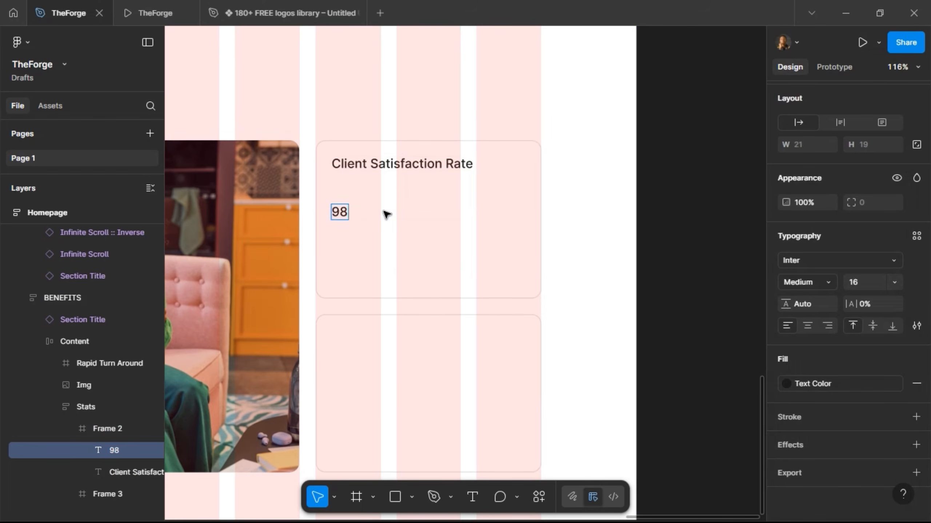
pyautogui.write('%')
pyautogui.press('Escape')
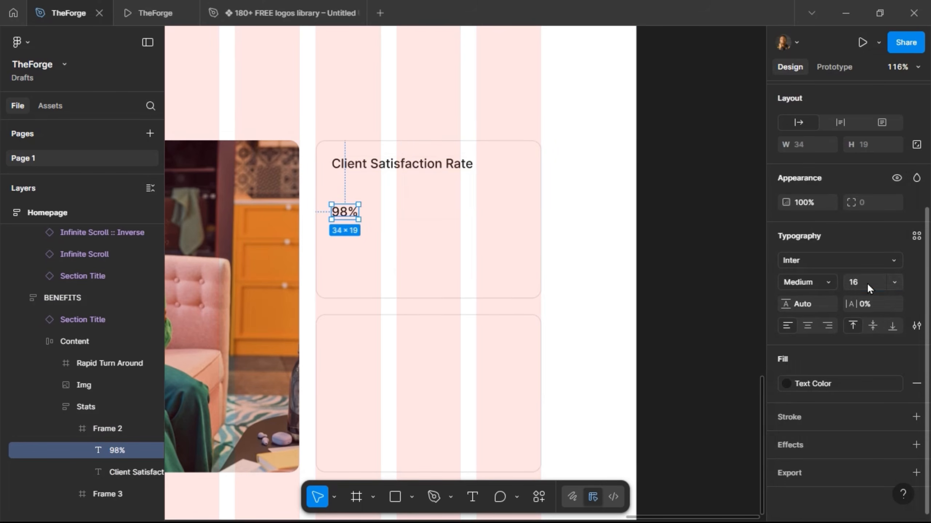
pyautogui.write('40')
pyautogui.press('Return')
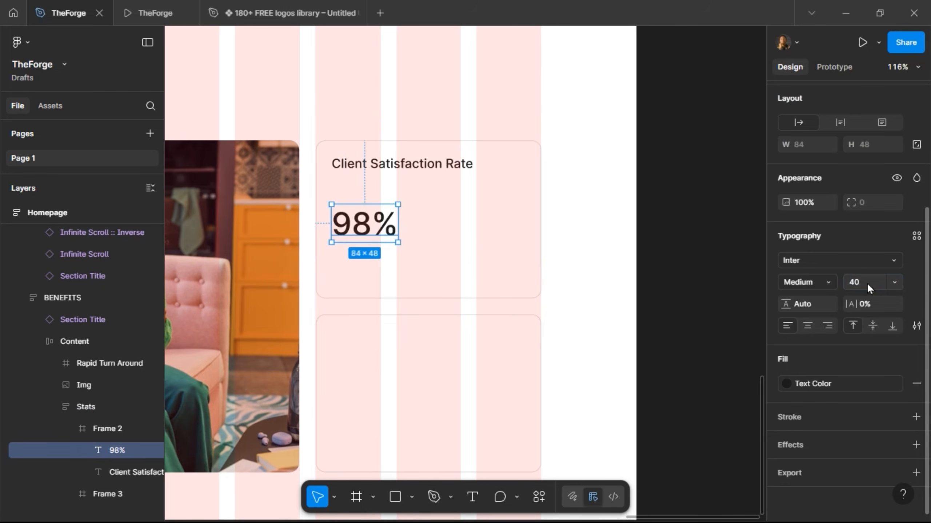
# Step: Duplicate the Client Satisfaction Rate text below the 98% and rewrite the copy as "From Lead to Loyal Customer, We Design Journeys That Convert"
pyautogui.click(371, 167)
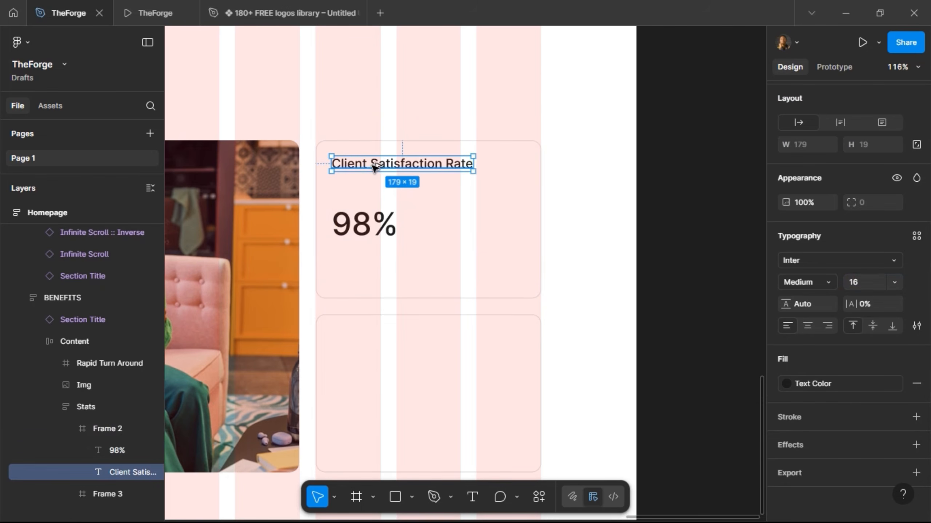
pyautogui.moveTo(370, 167); pyautogui.dragTo(370, 260)
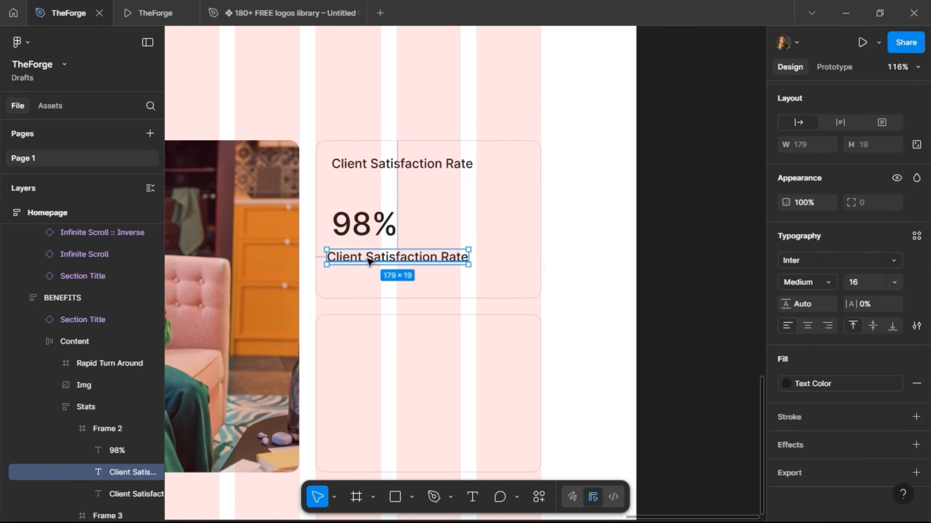
pyautogui.doubleClick(369, 260)
pyautogui.write('From')
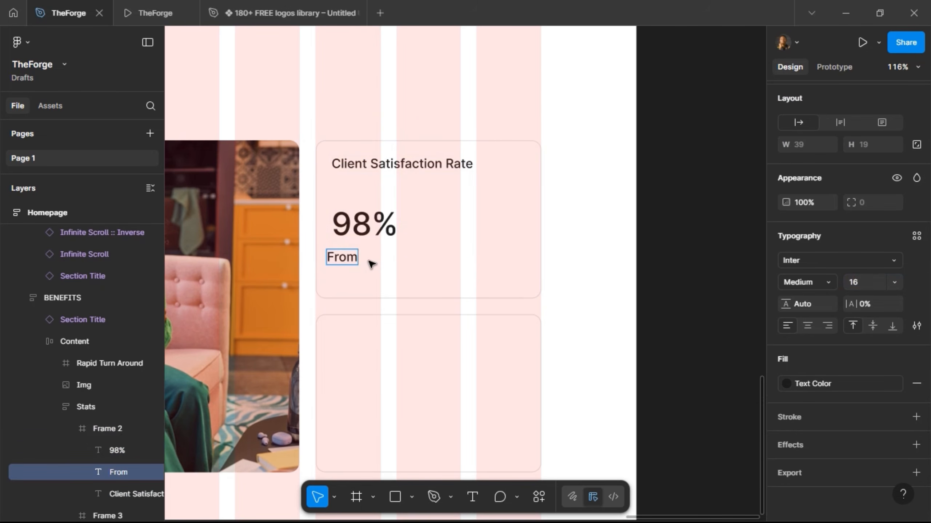
pyautogui.write(' Lead to Loyal ')
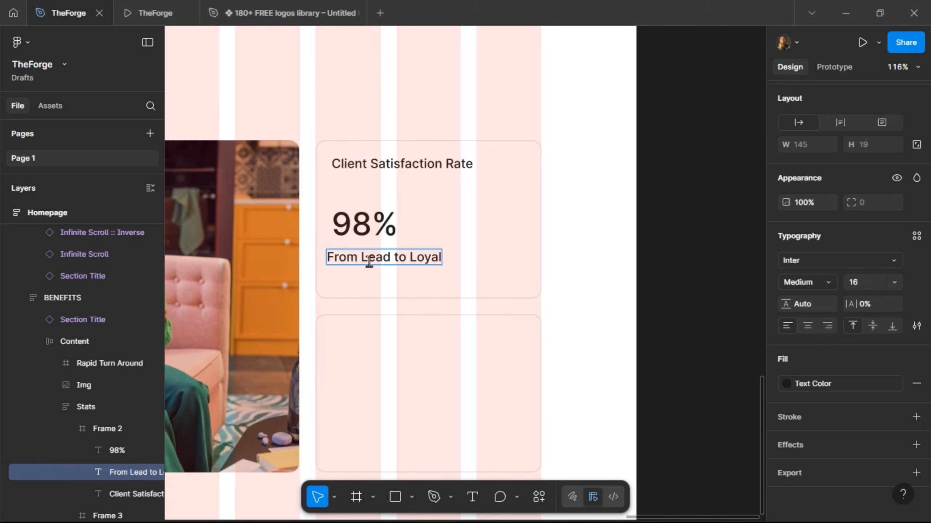
pyautogui.write('Customer')
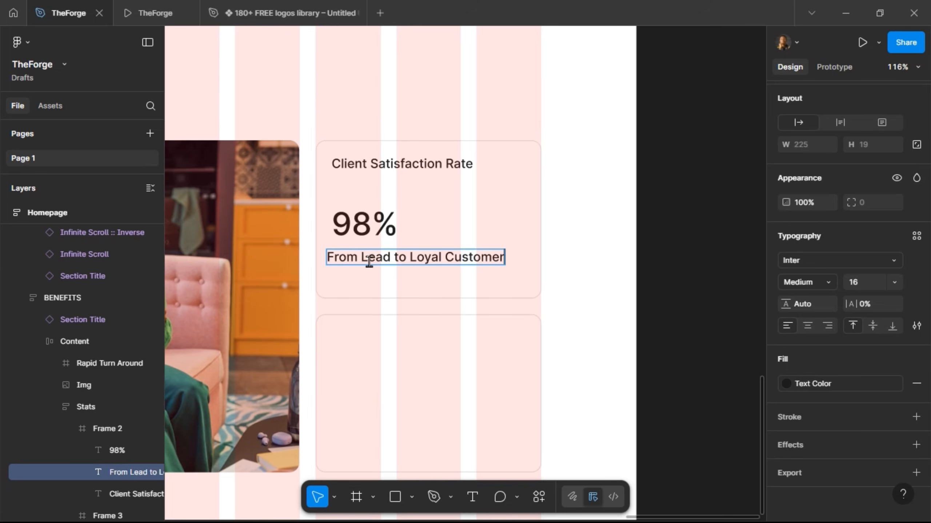
pyautogui.write(', Ww')
pyautogui.press('BackSpace')
pyautogui.write('e D')
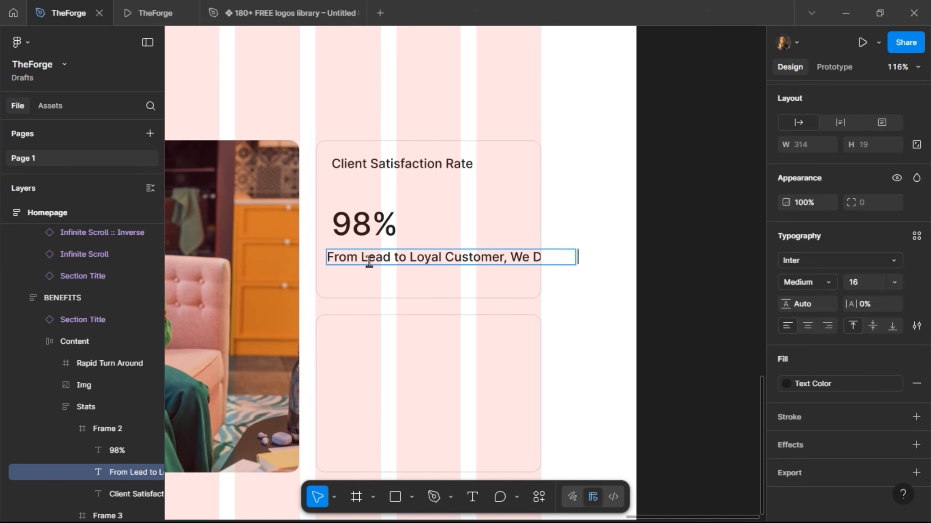
pyautogui.write(' Exc')
pyautogui.write('atne')
pyautogui.write('s')
pyautogui.write('s Thr')
pyautogui.write('ough Ex')
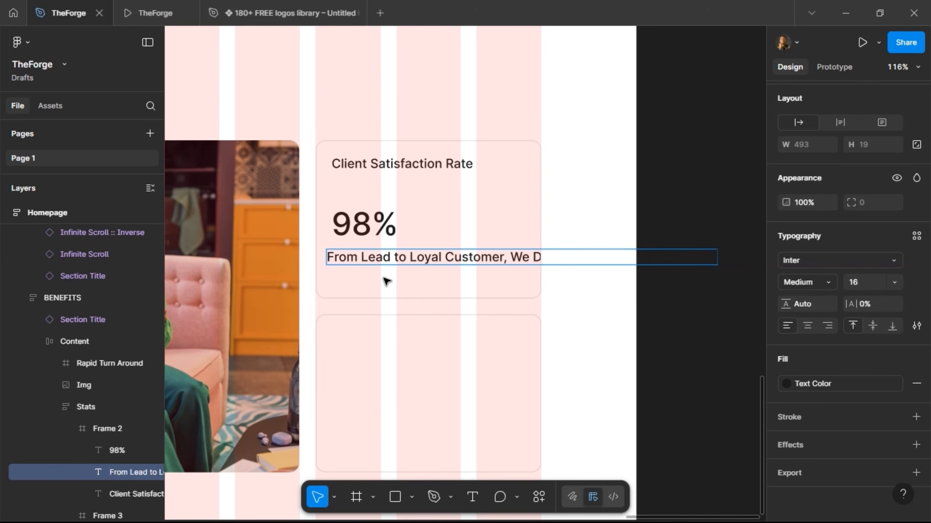
pyautogui.press('Escape')
# Step: Narrow the description text box to about 246 px wide so it wraps inside the card, and set its font size to 14
pyautogui.moveTo(720, 252); pyautogui.dragTo(521, 252)
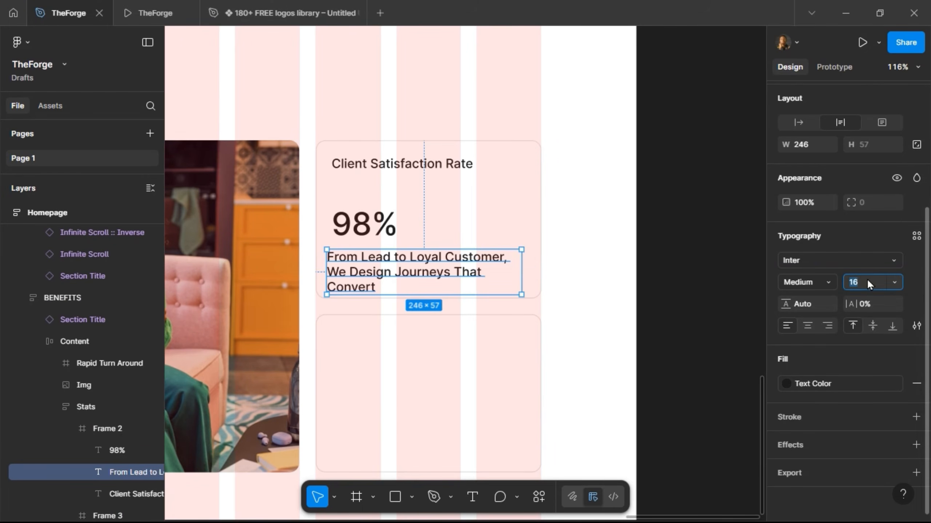
pyautogui.write('14')
pyautogui.press('Return')
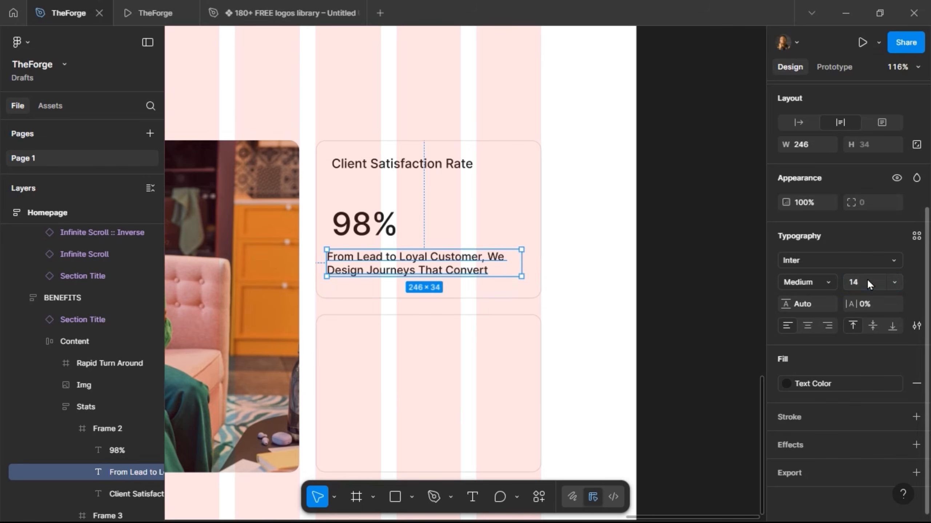
# Step: Add vertical auto layout to the upper Stats card and set its horizontal padding to 20
pyautogui.click(499, 229)
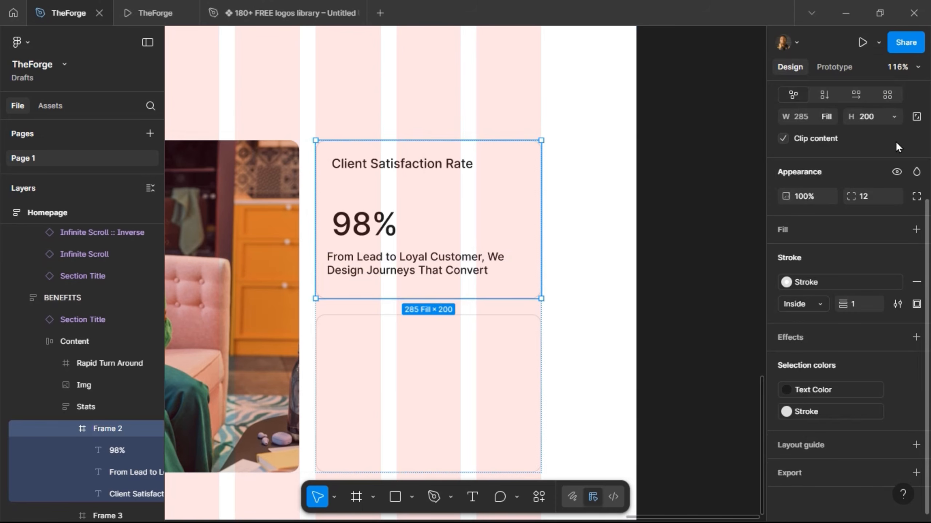
pyautogui.scroll(2, 895, 141)
pyautogui.click(915, 138)
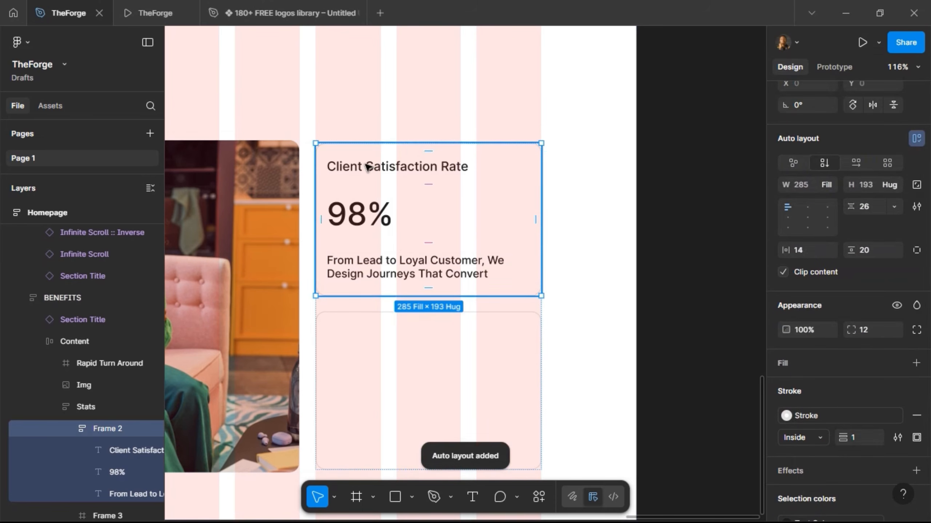
pyautogui.click(809, 255)
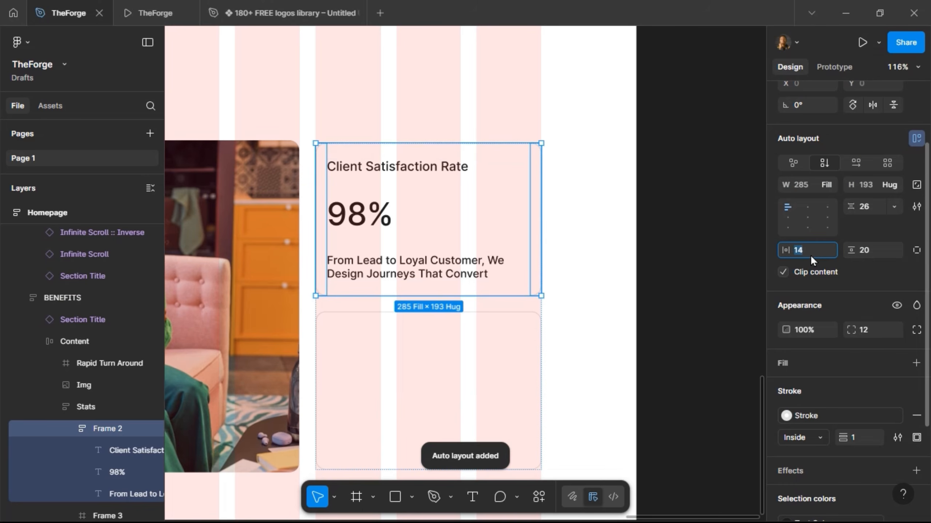
pyautogui.write('20')
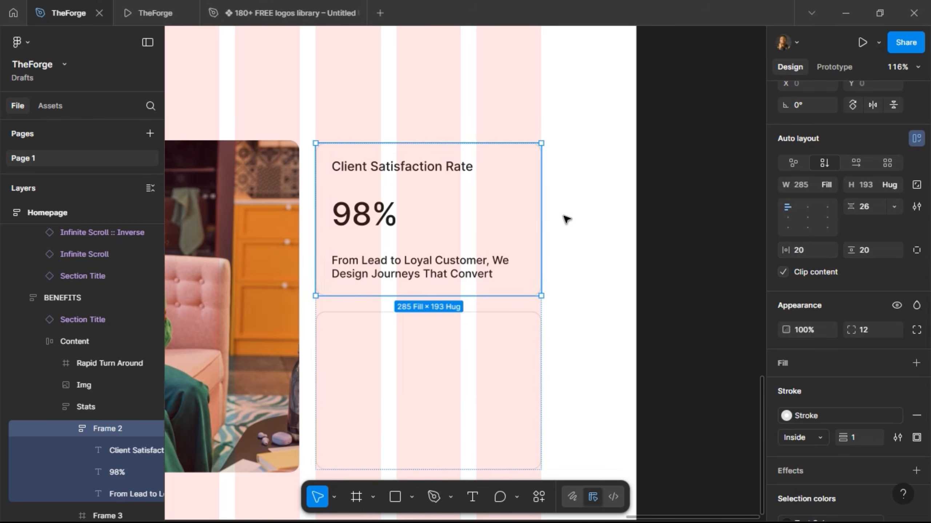
# Step: Wrap the 98% and the description text in their own auto layout frame with a vertical gap of 12
pyautogui.click(362, 212)
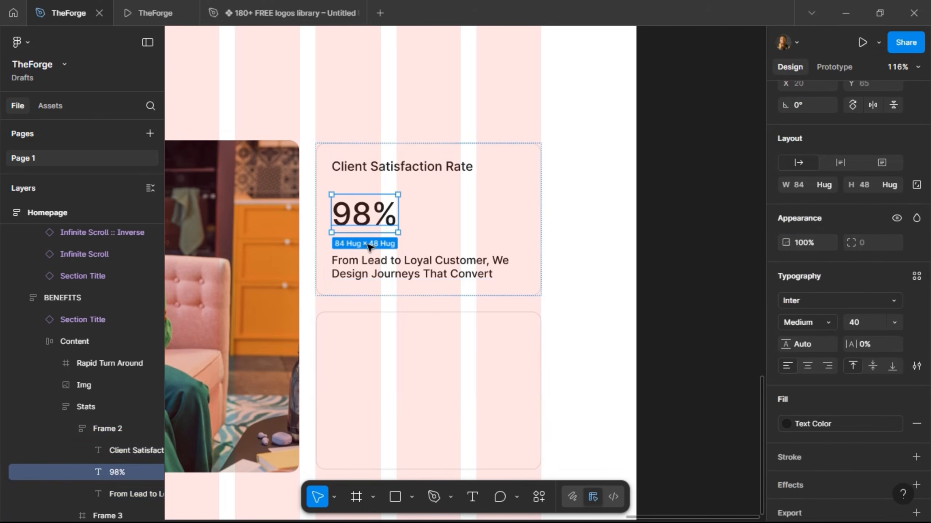
pyautogui.keyDown('shift'); pyautogui.click(368, 270); pyautogui.keyUp('shift')
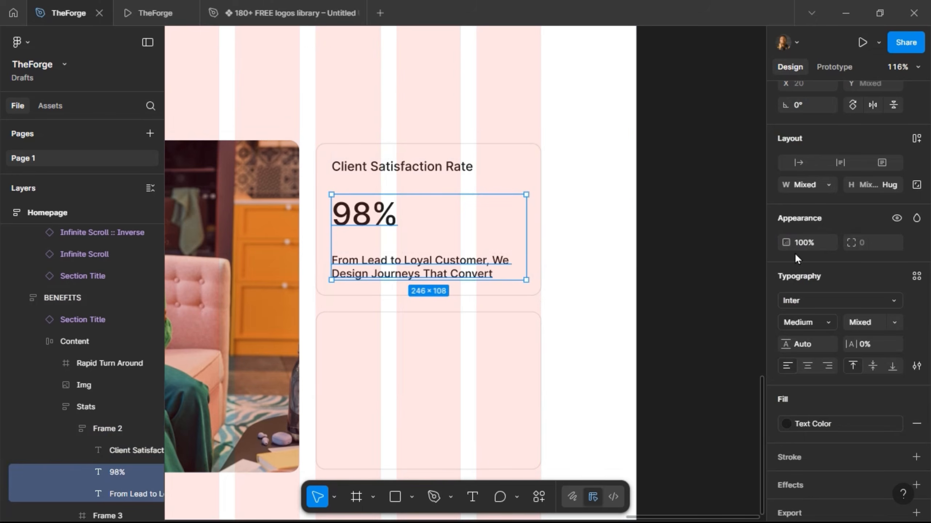
pyautogui.click(917, 138)
pyautogui.click(877, 207)
pyautogui.write('20')
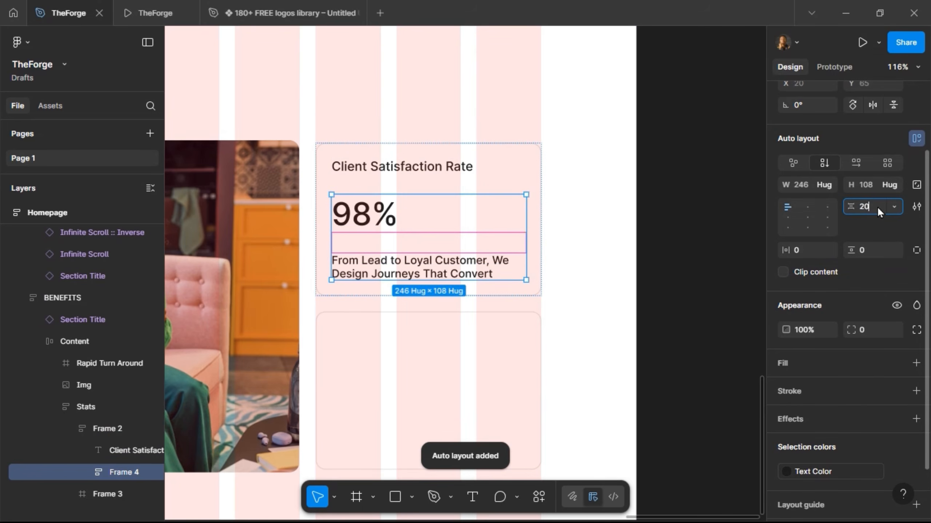
pyautogui.press('Return')
pyautogui.click(877, 207)
pyautogui.write('12')
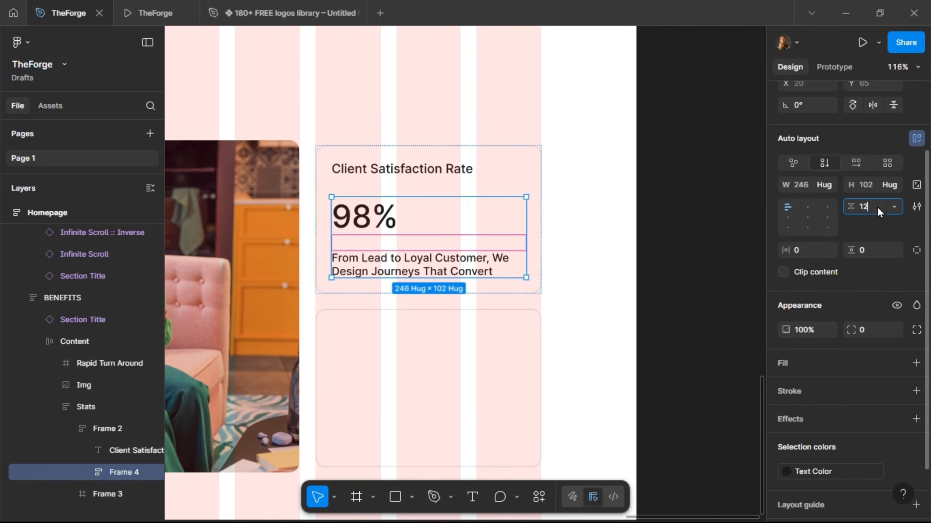
pyautogui.press('Return')
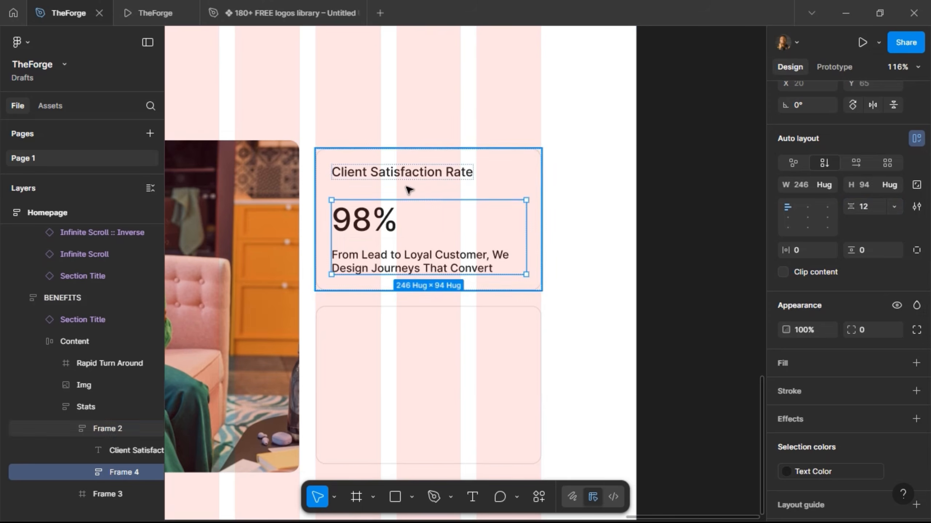
# Step: Set the upper Stats card's vertical gap between its title and the 98% group to 40
pyautogui.click(405, 191)
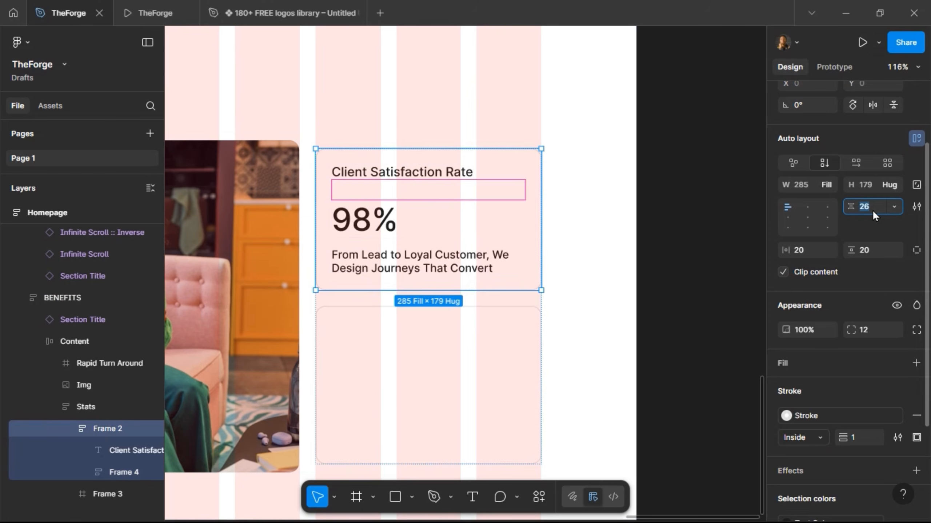
pyautogui.write('40')
pyautogui.press('Return')
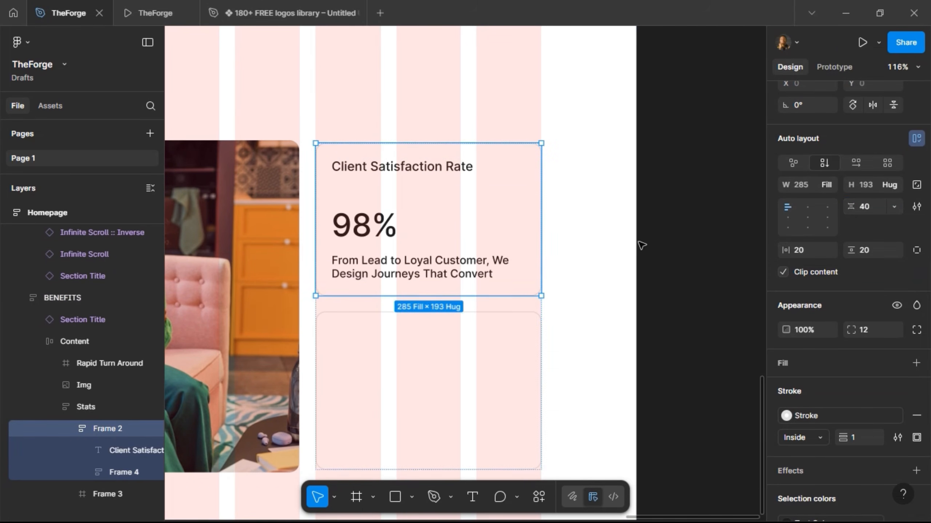
# Step: Apply the primary-500 color style to the 98% text's fill
pyautogui.click(372, 232)
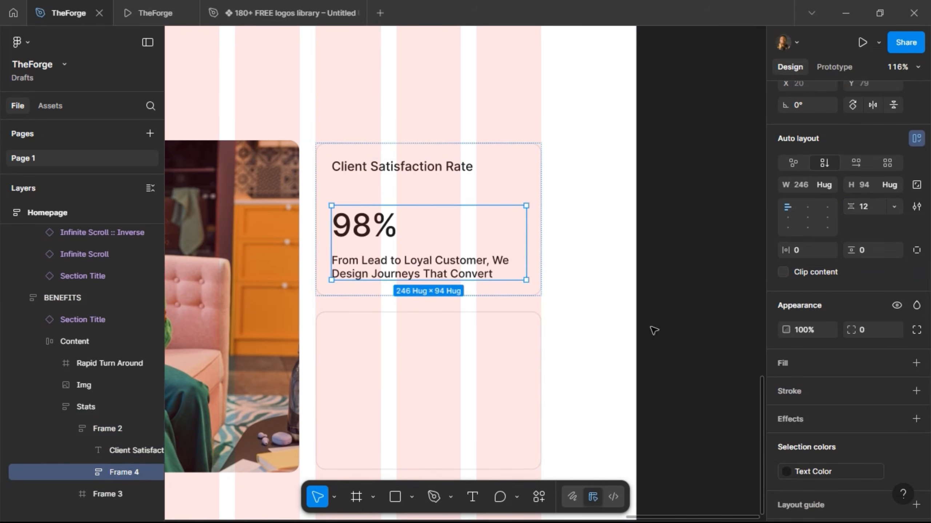
pyautogui.click(366, 232)
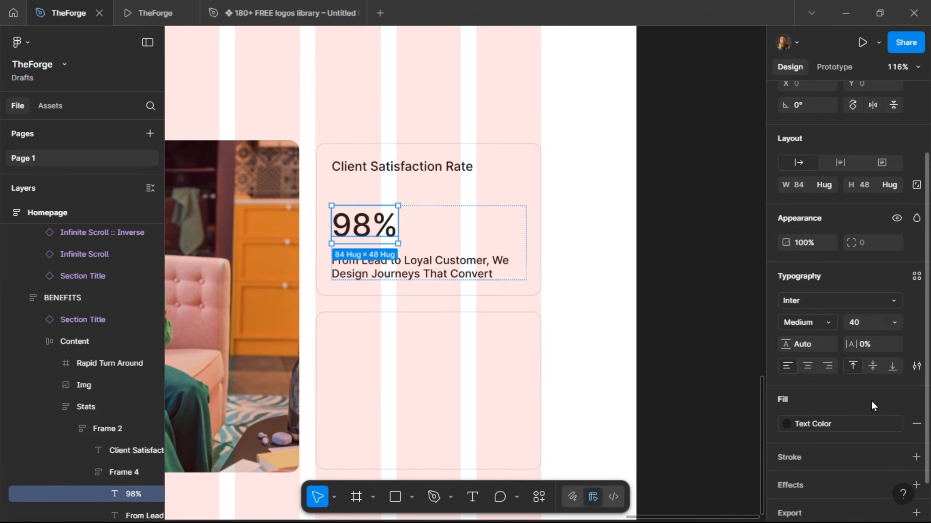
pyautogui.click(873, 424)
pyautogui.scroll(-4, 640, 409)
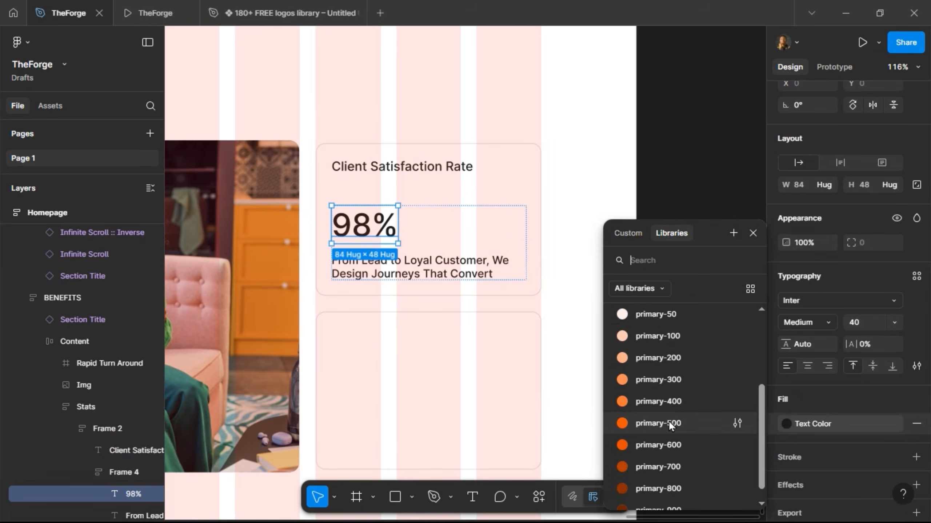
pyautogui.click(671, 425)
pyautogui.click(451, 240)
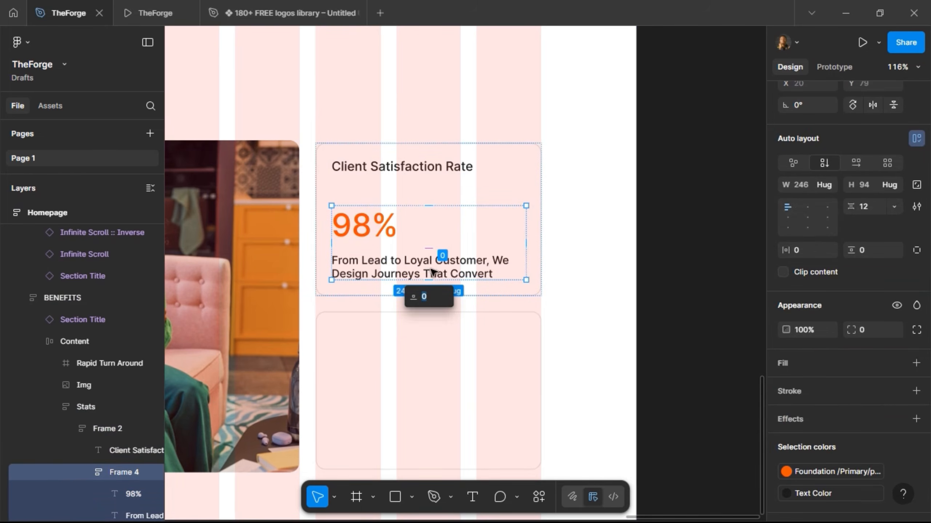
# Step: Apply the Grey Text color style to the description below the 98%
pyautogui.click(439, 272)
pyautogui.click(839, 425)
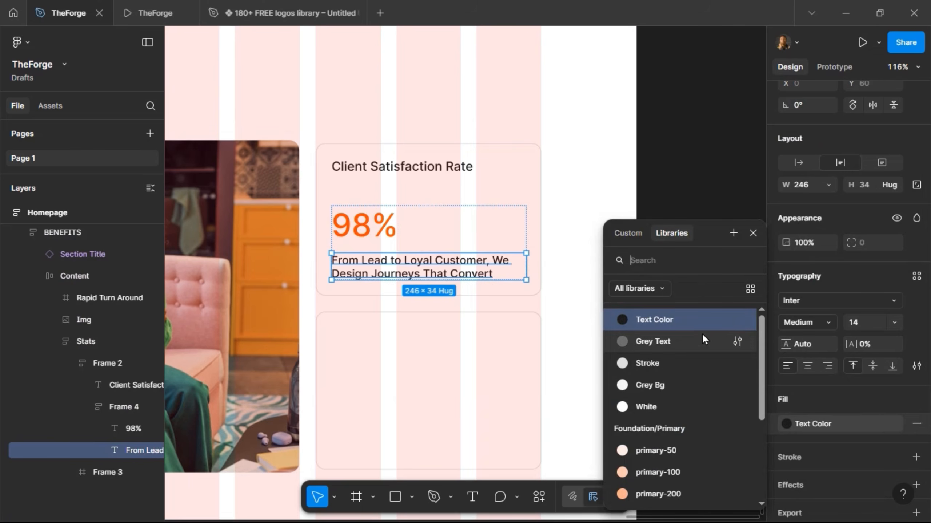
pyautogui.click(678, 343)
pyautogui.click(438, 224)
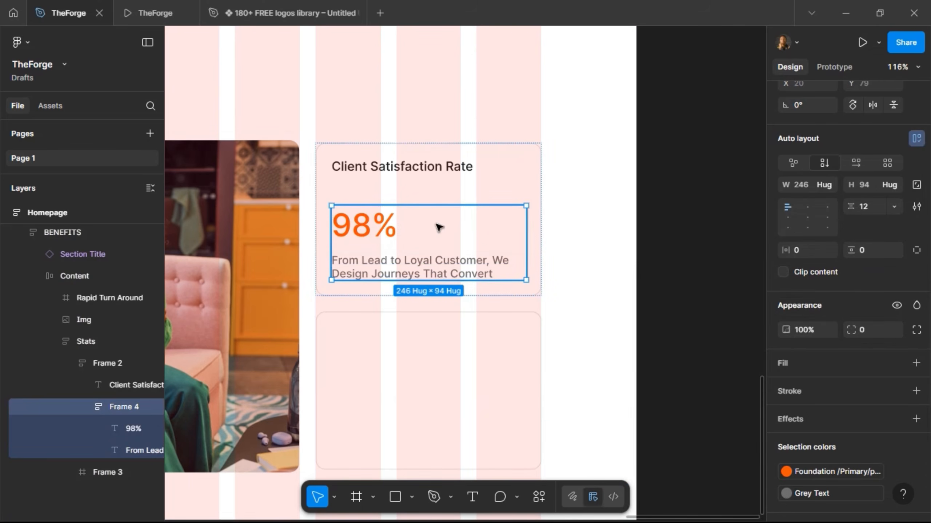
# Step: Check the upper Stats card in the prototype preview, return to the design file and set the description's font size to 12
pyautogui.click(154, 12)
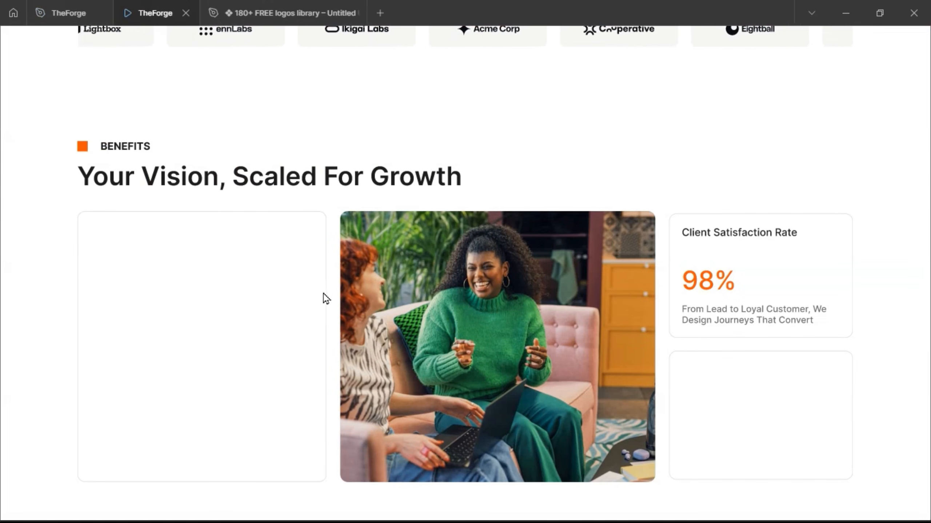
pyautogui.click(62, 7)
pyautogui.click(392, 273)
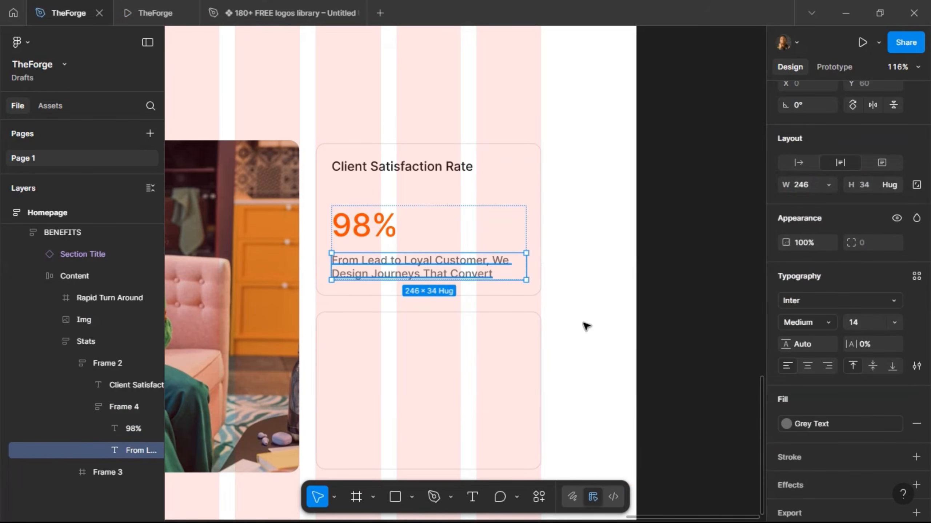
pyautogui.click(861, 323)
pyautogui.write('12')
pyautogui.press('Return')
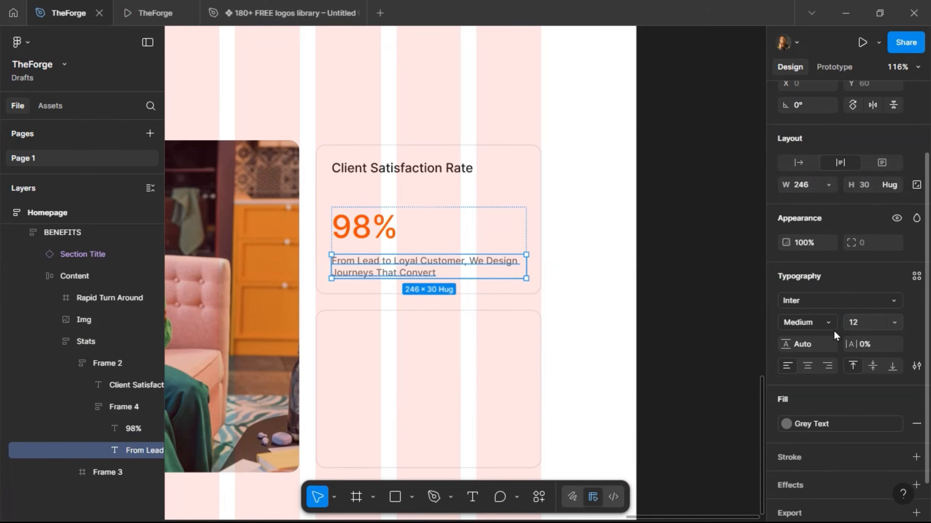
# Step: Compare the Grey Text and Text Color styles on the description below the 98% in the prototype preview, then restore Grey Text
pyautogui.click(151, 14)
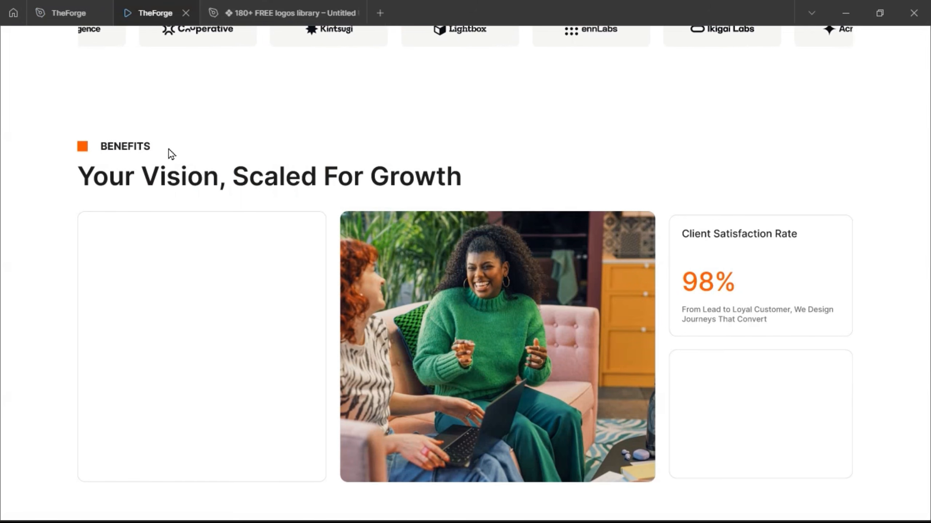
pyautogui.click(68, 12)
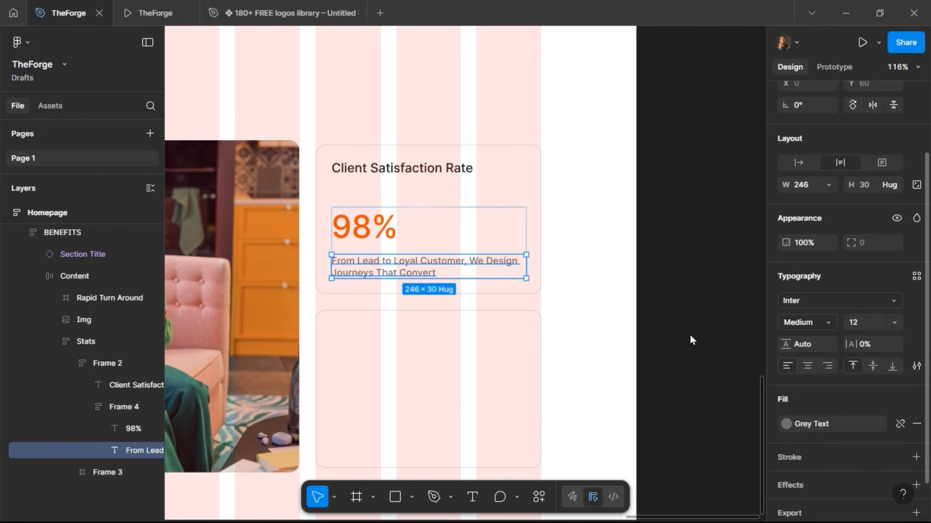
pyautogui.click(659, 316)
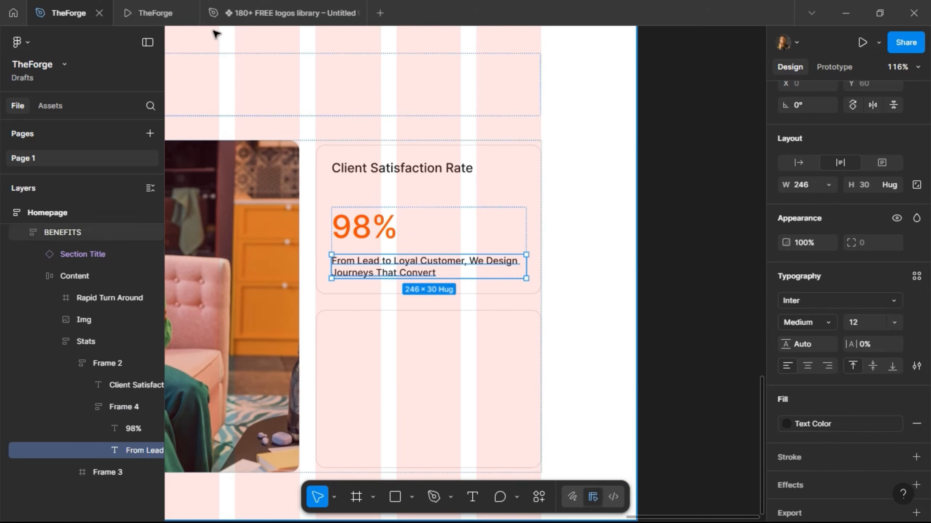
pyautogui.click(143, 7)
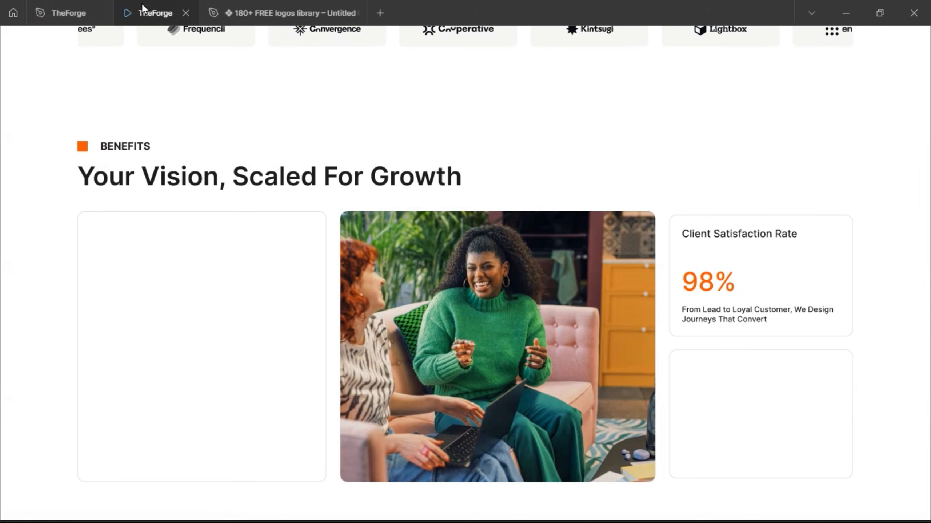
pyautogui.click(61, 22)
pyautogui.hotkey('ctrl', 'z')
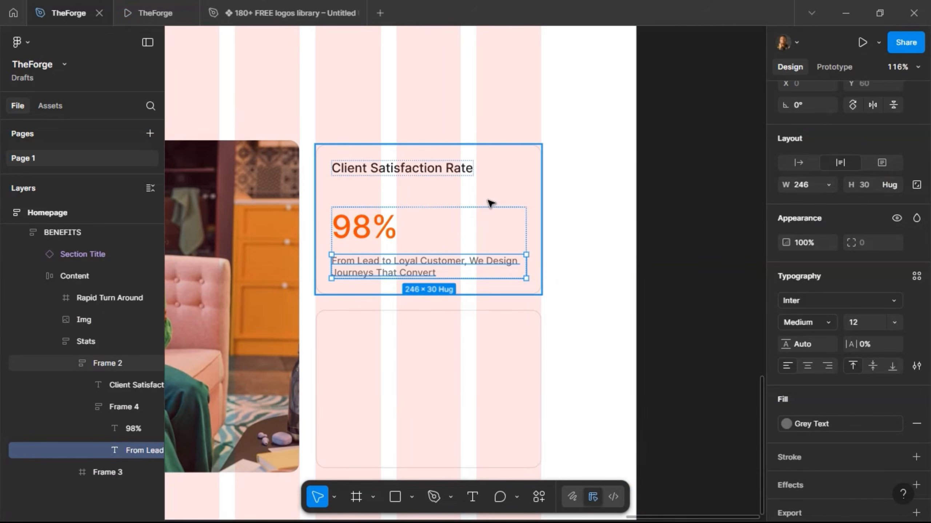
# Step: Select the Client Satisfaction Rate title inside the upper Stats card
pyautogui.click(491, 203)
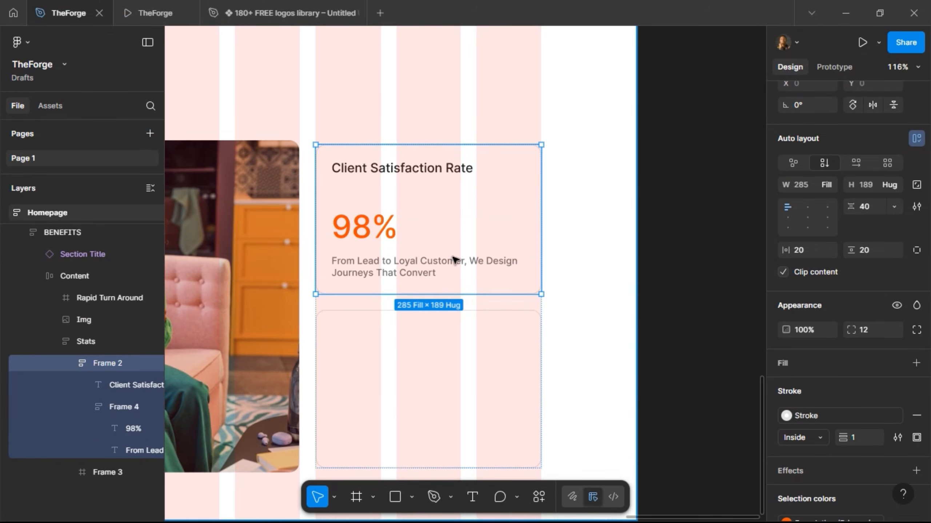
pyautogui.click(400, 171)
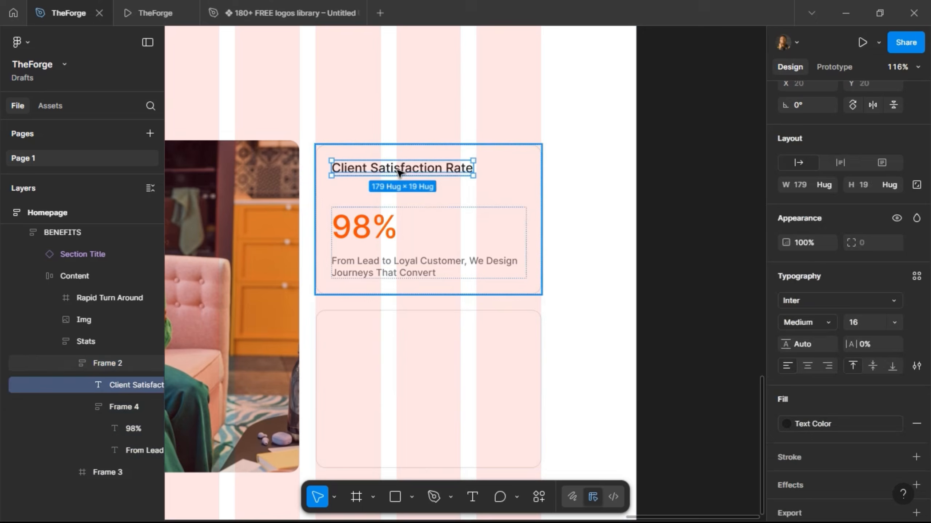
# Step: Rename the first stat card's frame as "Client Satisfaction"
pyautogui.doubleClick(104, 359)
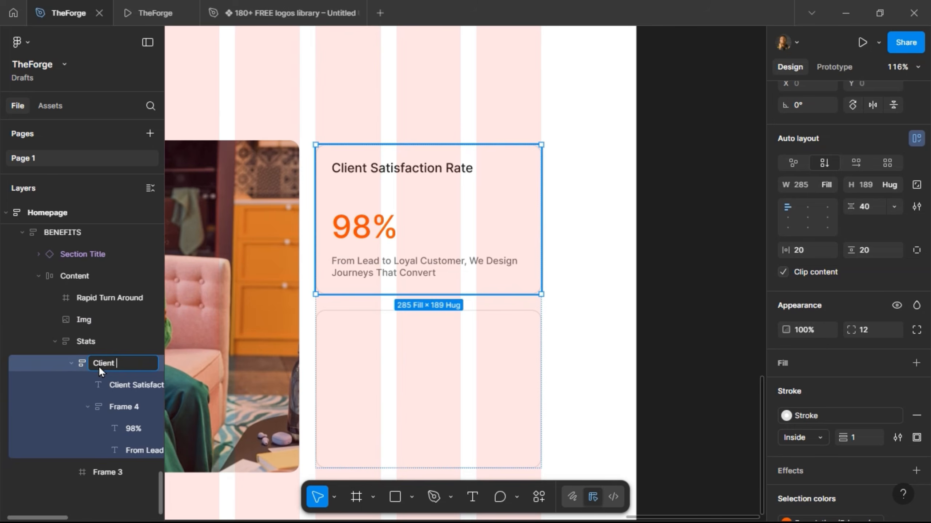
pyautogui.write('Client Satisfaction')
pyautogui.press('Return')
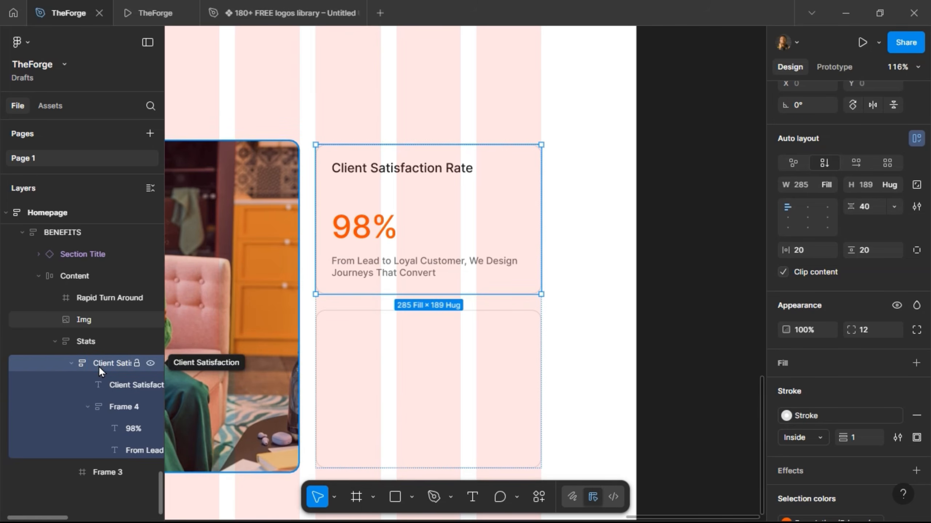
pyautogui.click(71, 364)
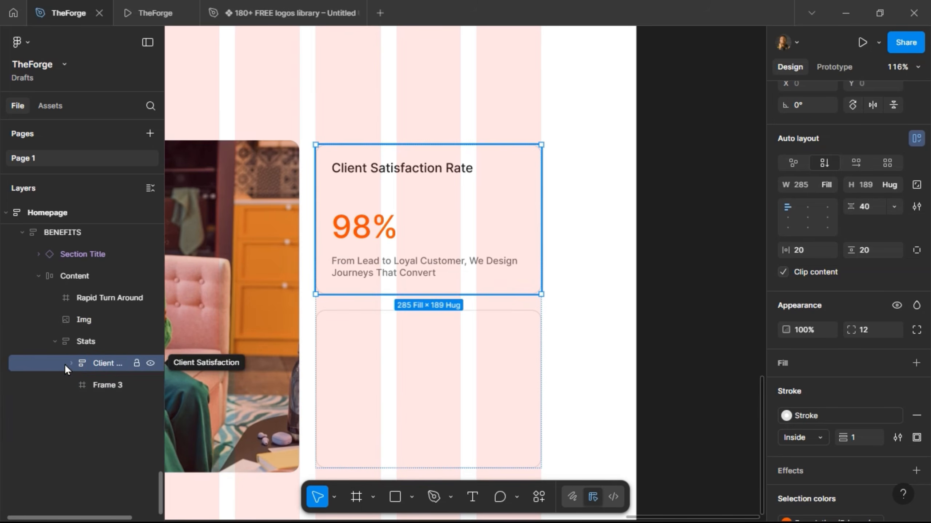
pyautogui.click(71, 364)
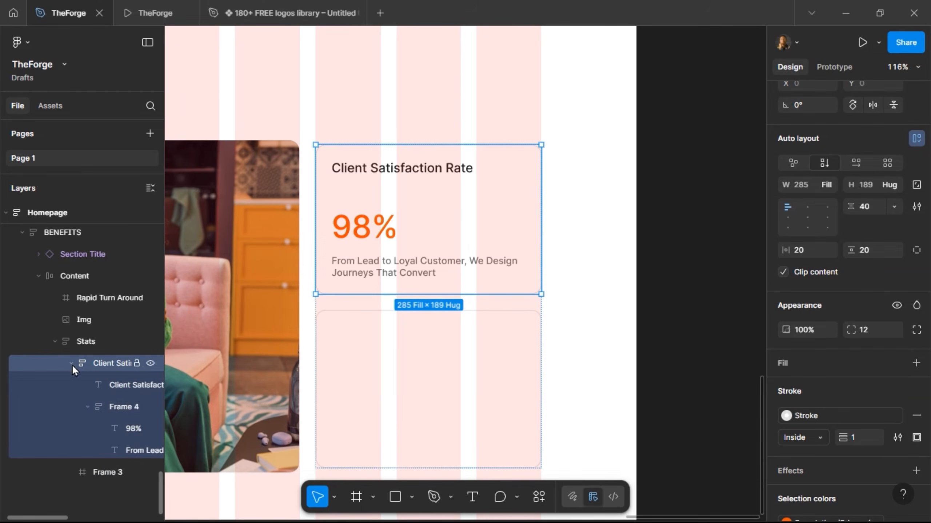
# Step: Rename the inner frame holding the 98% figure and its description as "Stats", and collapse the parent Stats group
pyautogui.click(117, 414)
pyautogui.doubleClick(118, 415)
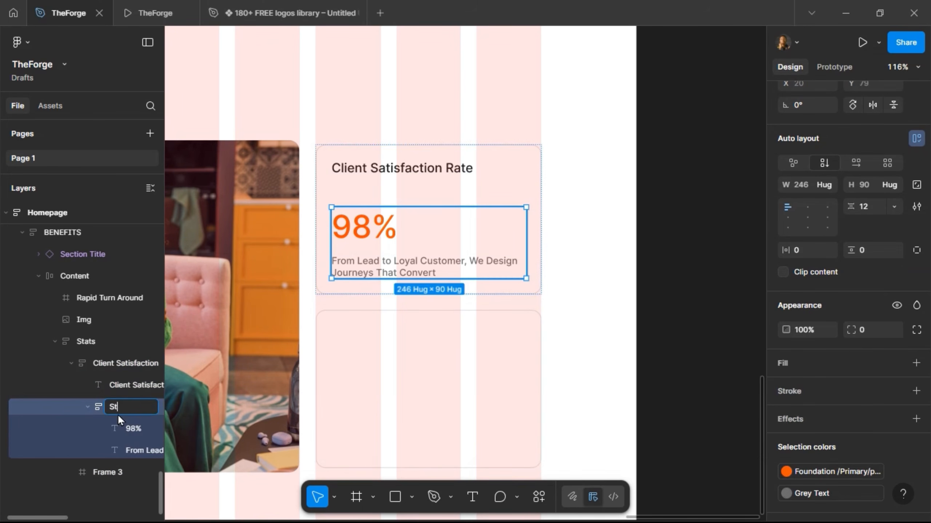
pyautogui.press('Return')
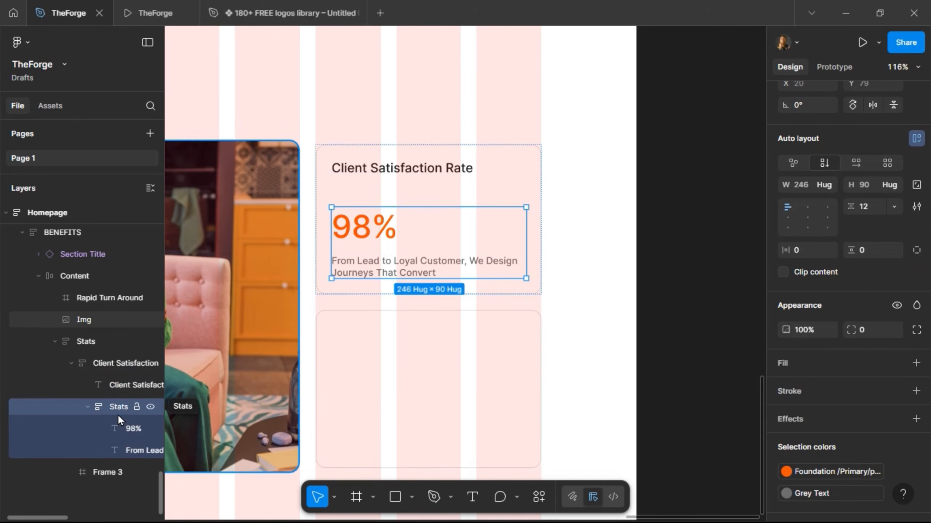
pyautogui.click(56, 341)
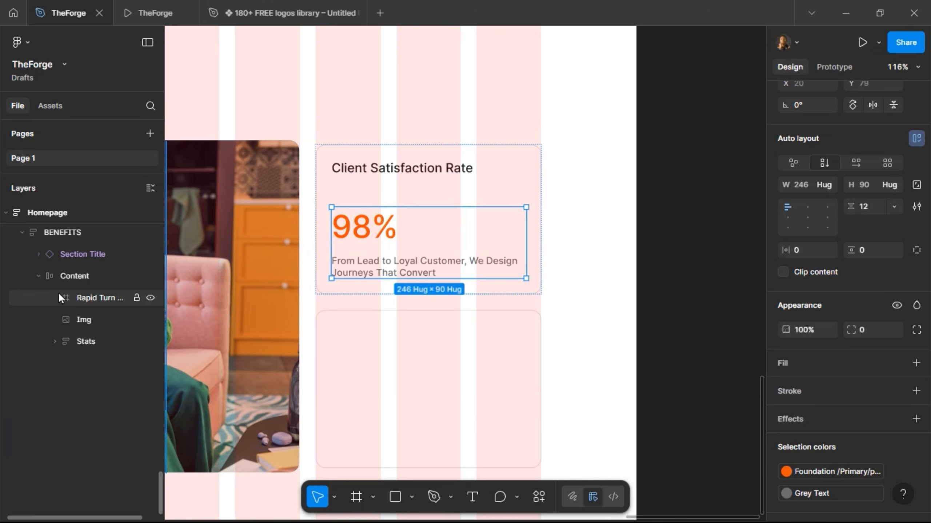
# Step: Replace the empty card below the Client Satisfaction card with a copy of that card
pyautogui.click(434, 187)
pyautogui.click(412, 368)
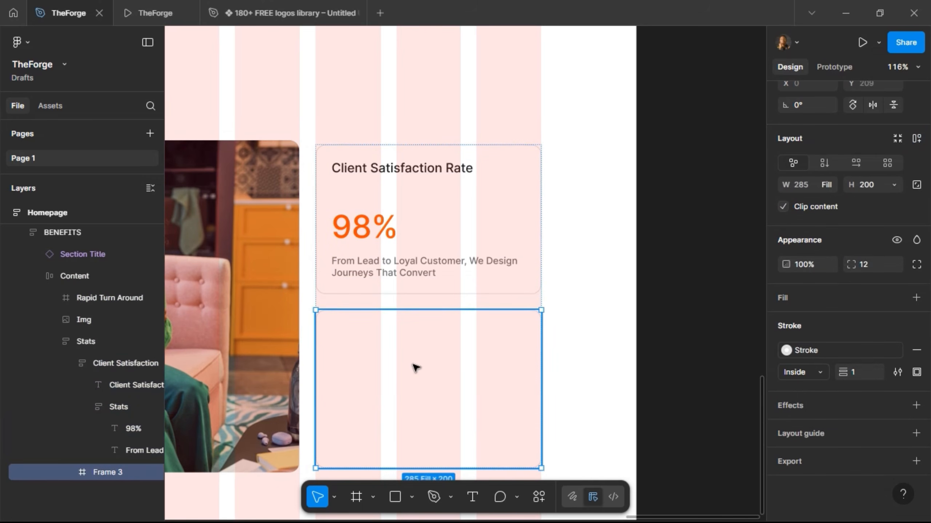
pyautogui.scroll(-1, 414, 380)
pyautogui.click(423, 212)
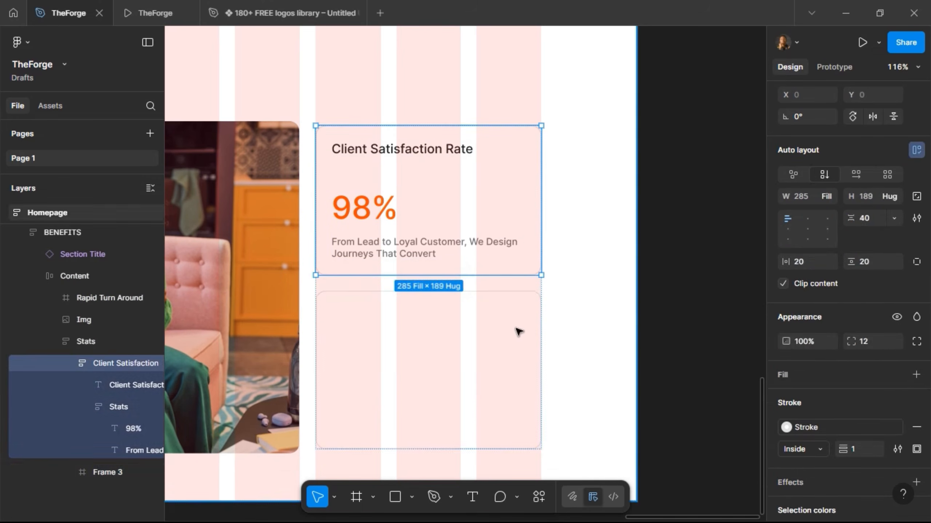
pyautogui.click(465, 361)
pyautogui.hotkey('ctrl', 'shift', 'r')
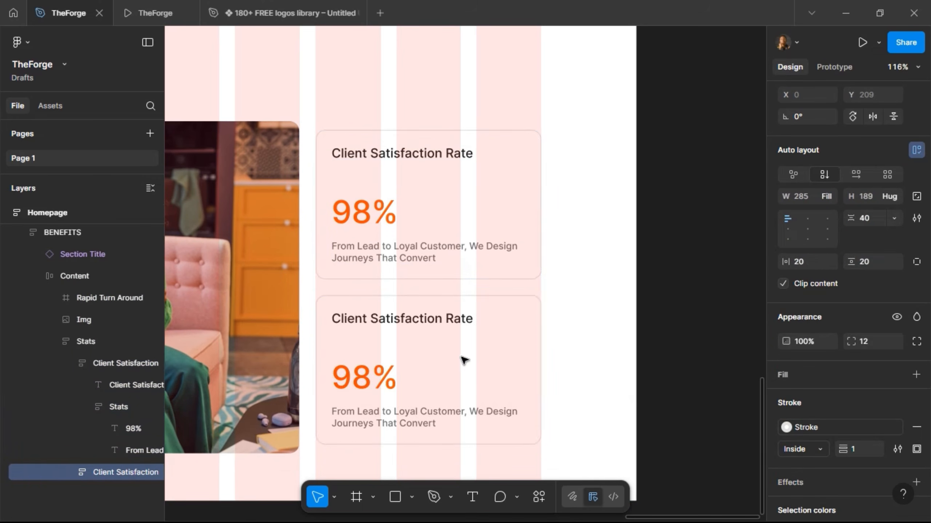
pyautogui.click(444, 218)
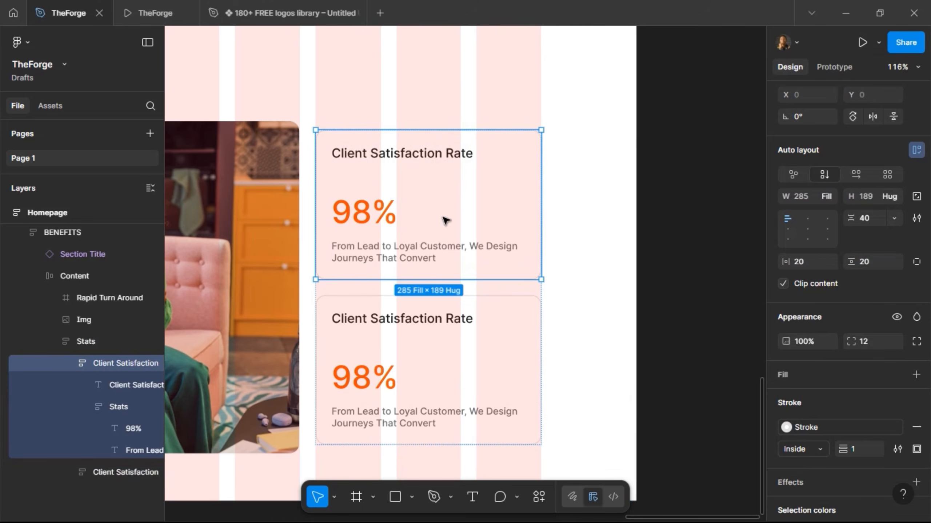
pyautogui.click(428, 361)
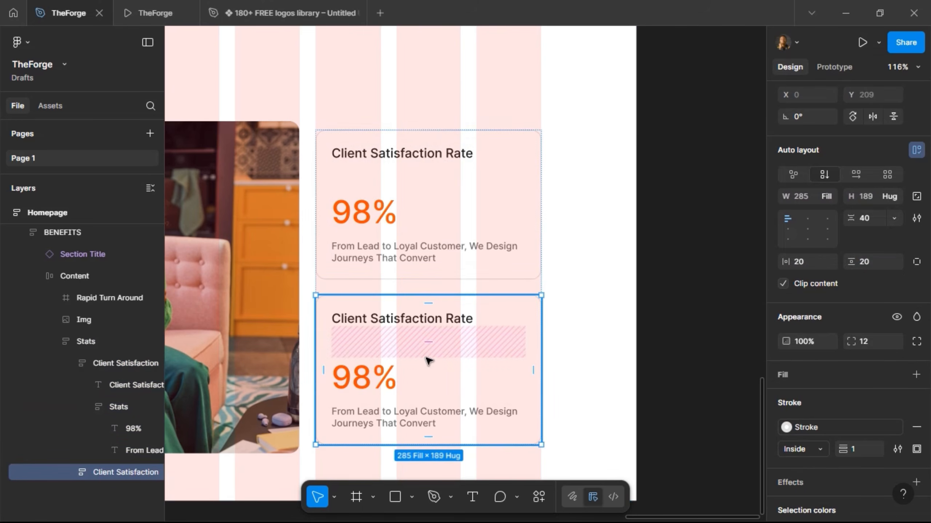
pyautogui.hotkey('ctrl', 'c')
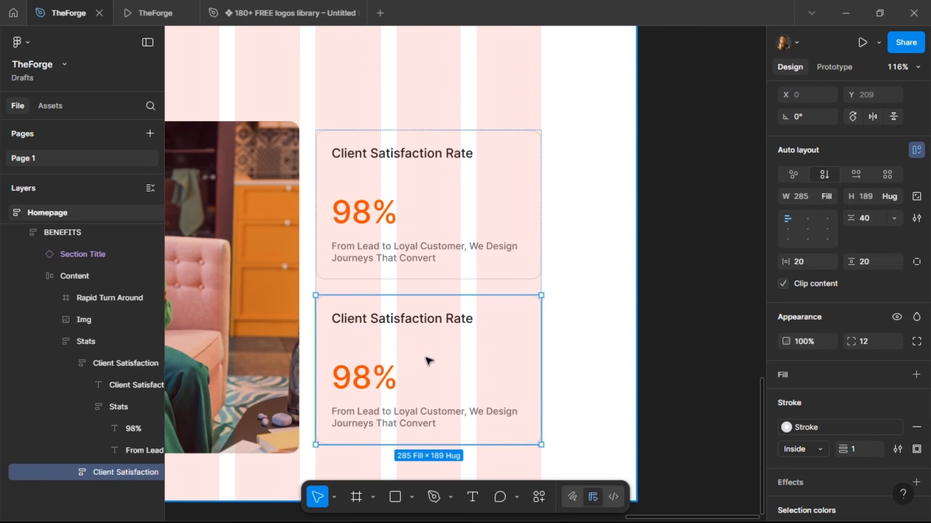
pyautogui.hotkey('ctrl', 'v')
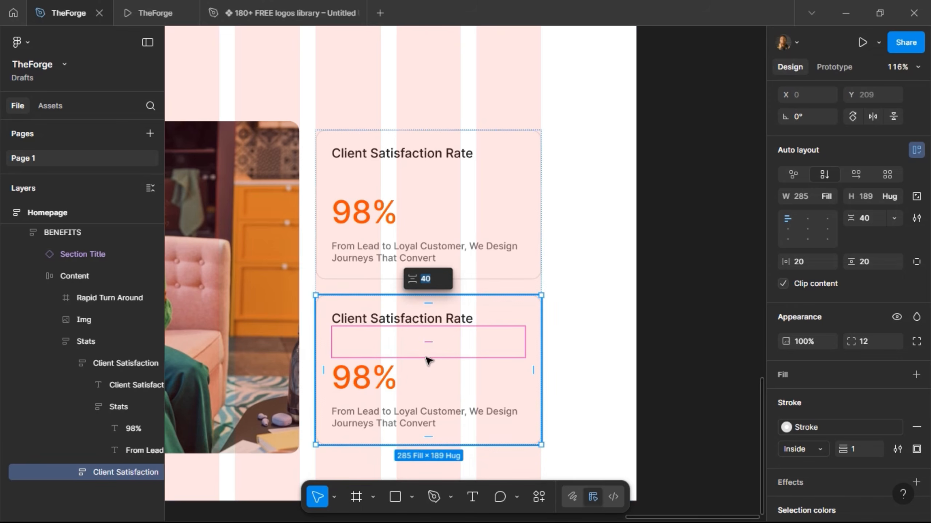
# Step: Change the lower card's title to "Trusted Worldwide"
pyautogui.doubleClick(398, 322)
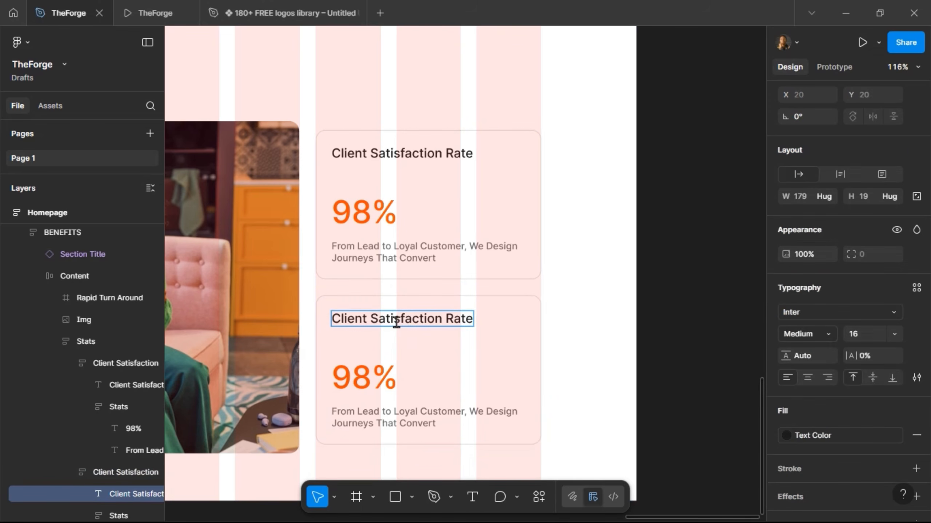
pyautogui.hotkey('ctrl', 'a')
pyautogui.write('Trusted')
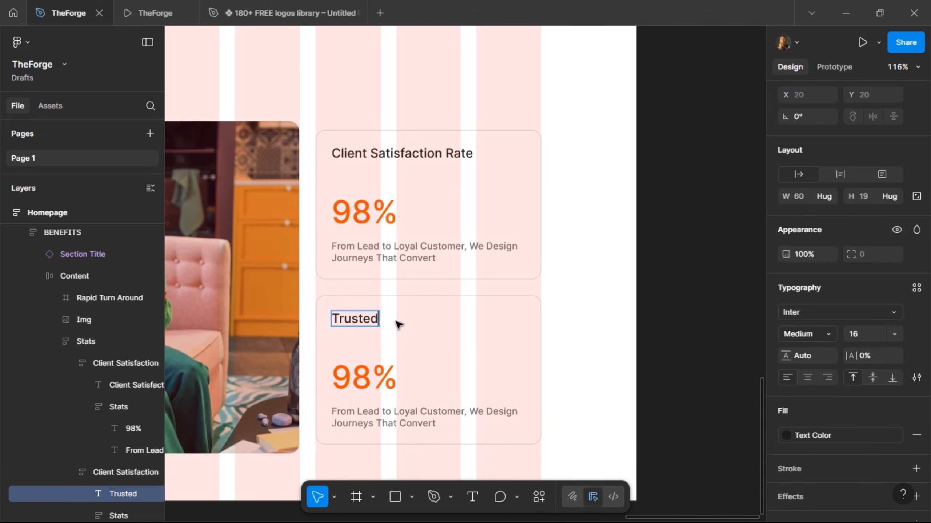
pyautogui.write(' W')
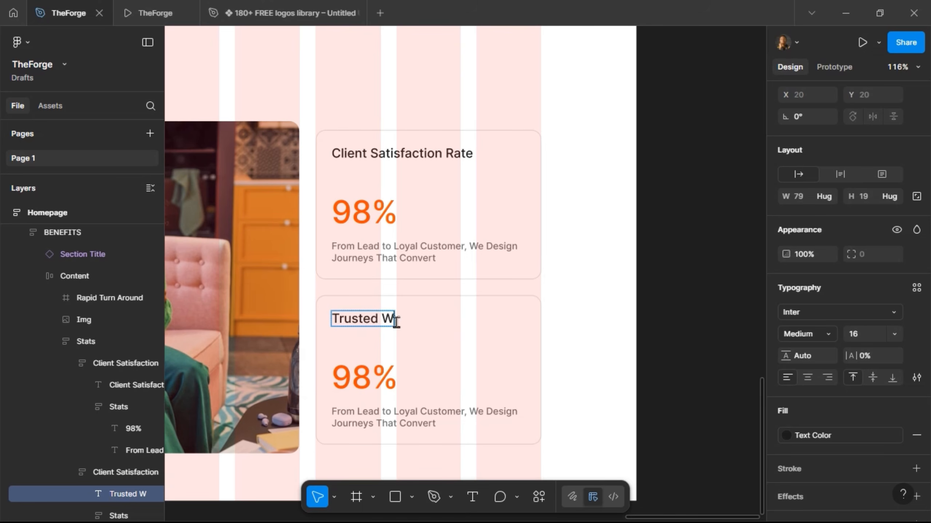
pyautogui.write('orldwide')
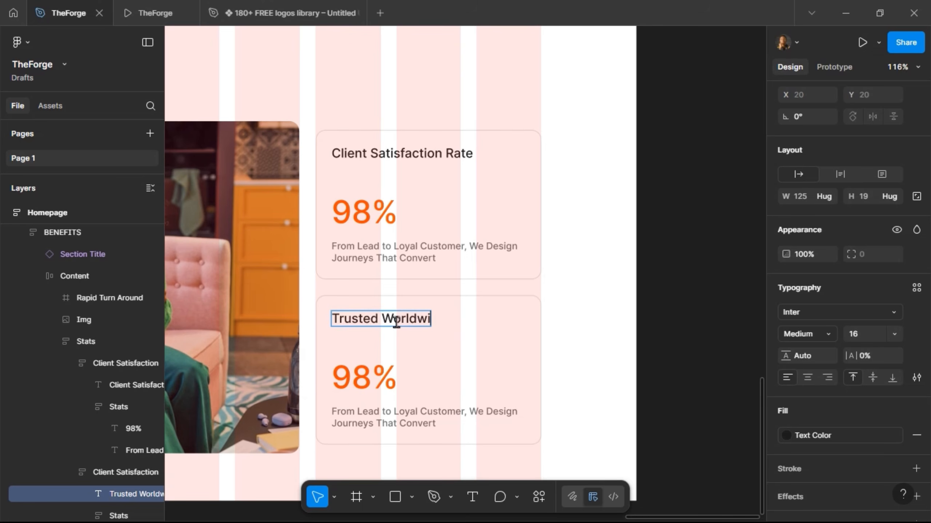
# Step: Replace the lower card's description with "Building Creative Solutions for Clients in 20+ Countries"
pyautogui.doubleClick(392, 424)
pyautogui.write('Build')
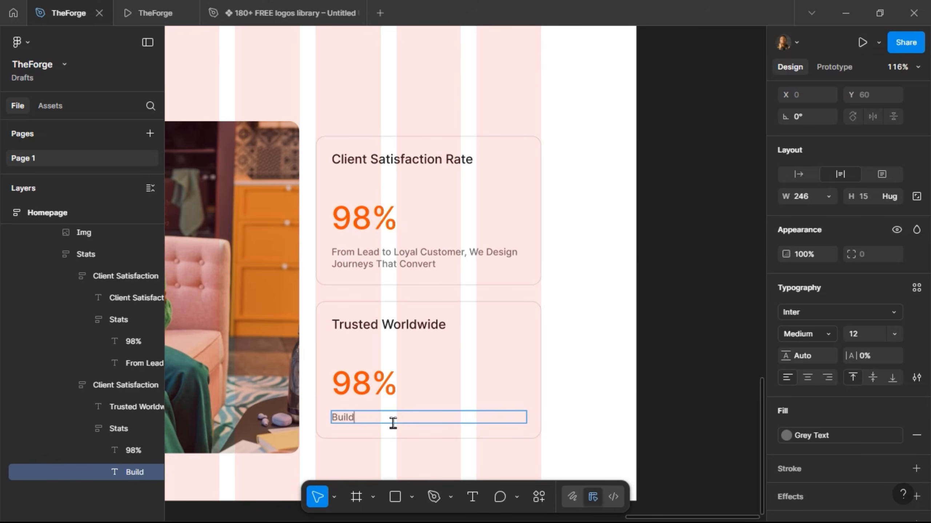
pyautogui.write('ing Creatievs')
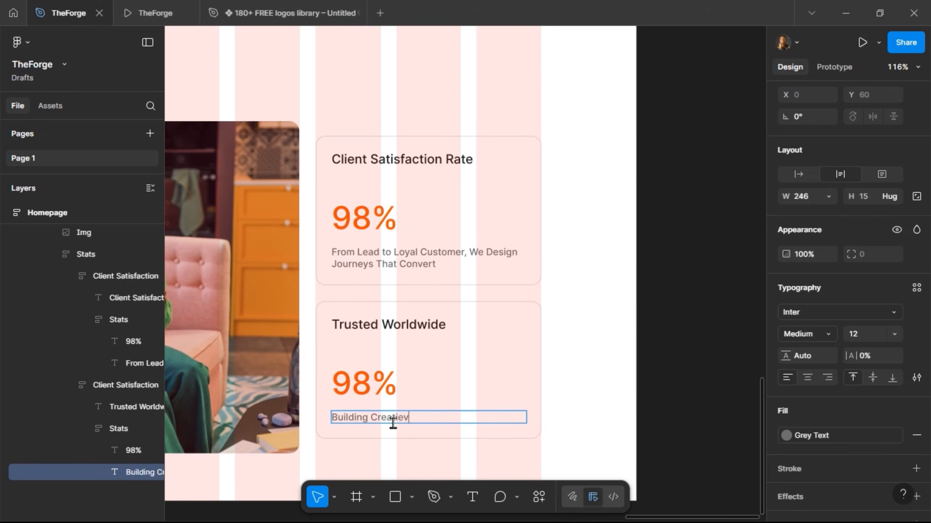
pyautogui.press('BackSpace')
pyautogui.press('BackSpace')
pyautogui.press('BackSpace')
pyautogui.write('ive Solutions for')
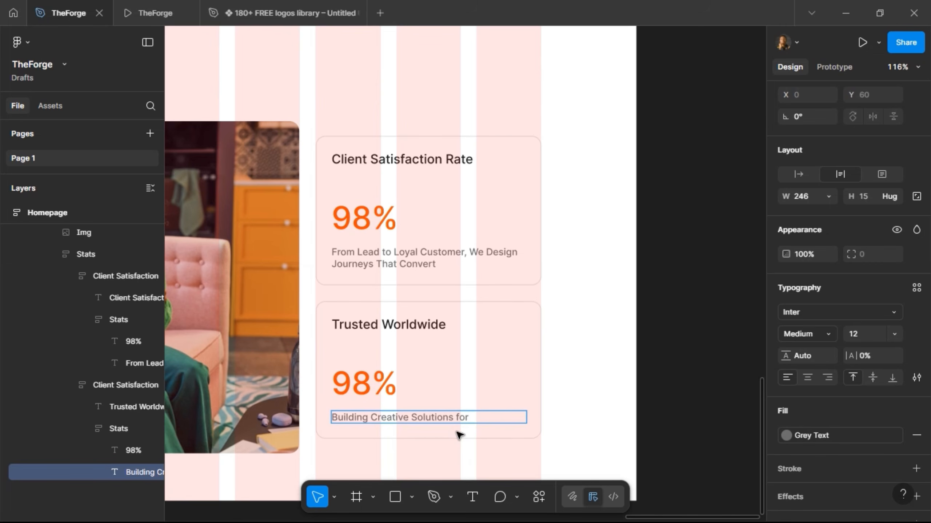
pyautogui.write(' Clients in 20+')
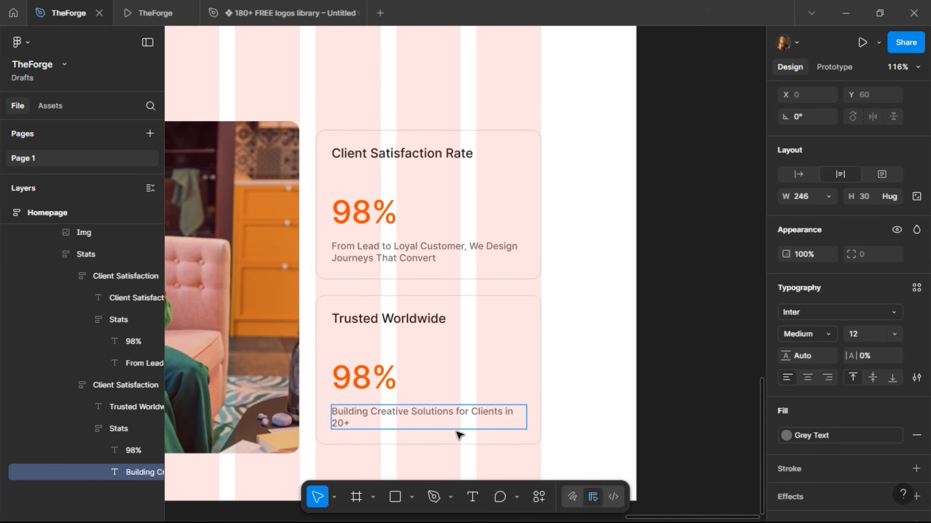
pyautogui.write(' Countries')
pyautogui.press('Escape')
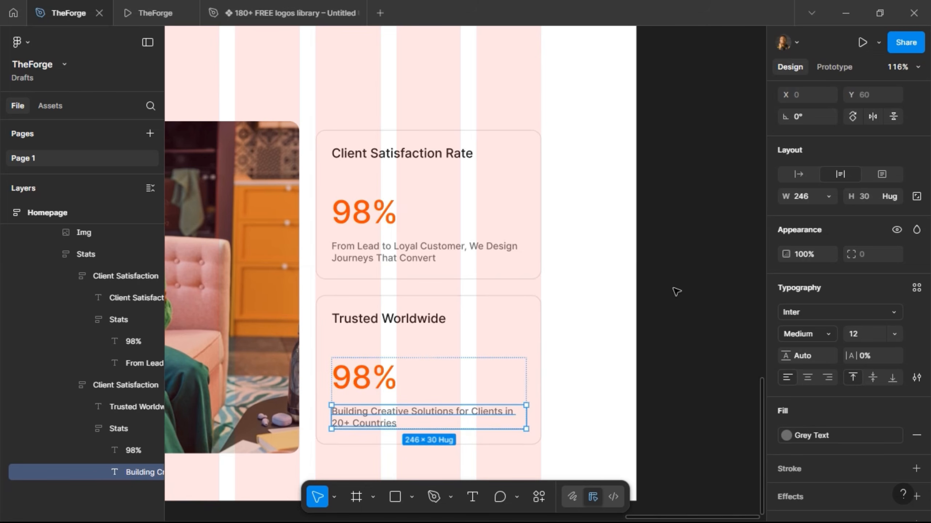
# Step: Draw a circle about 30 × 30 inside the Trusted Worldwide card, above its 98% figure
pyautogui.click(379, 376)
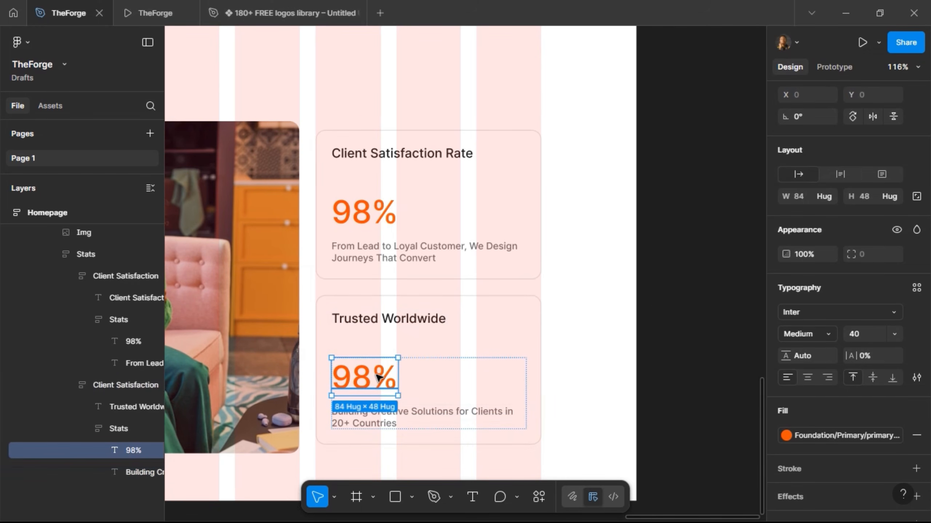
pyautogui.click(411, 497)
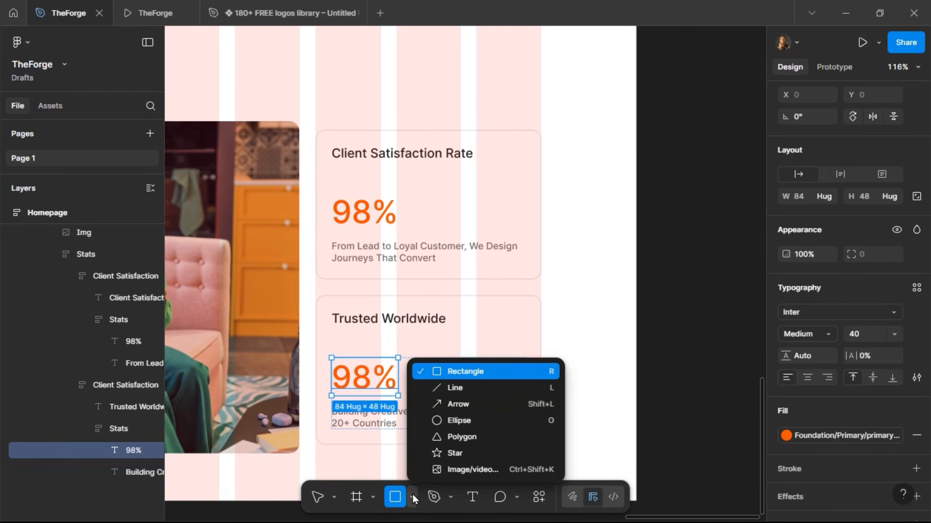
pyautogui.click(433, 424)
pyautogui.click(424, 372)
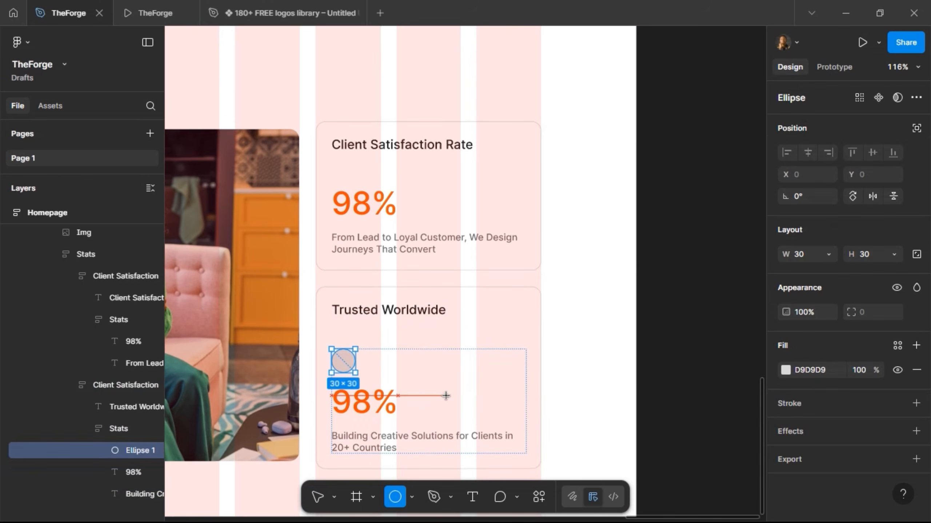
pyautogui.press('v')
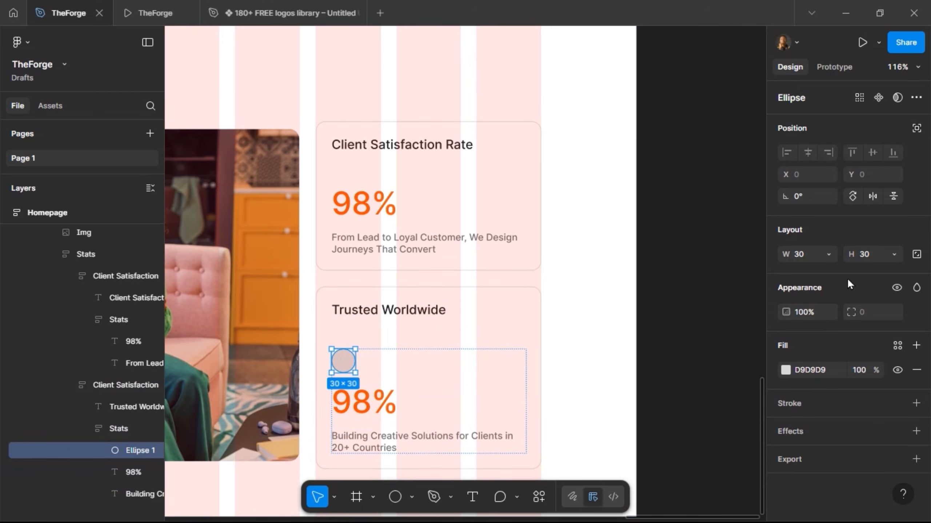
# Step: Lock the circle's aspect ratio and set its size to 40 × 40
pyautogui.click(916, 254)
pyautogui.click(876, 256)
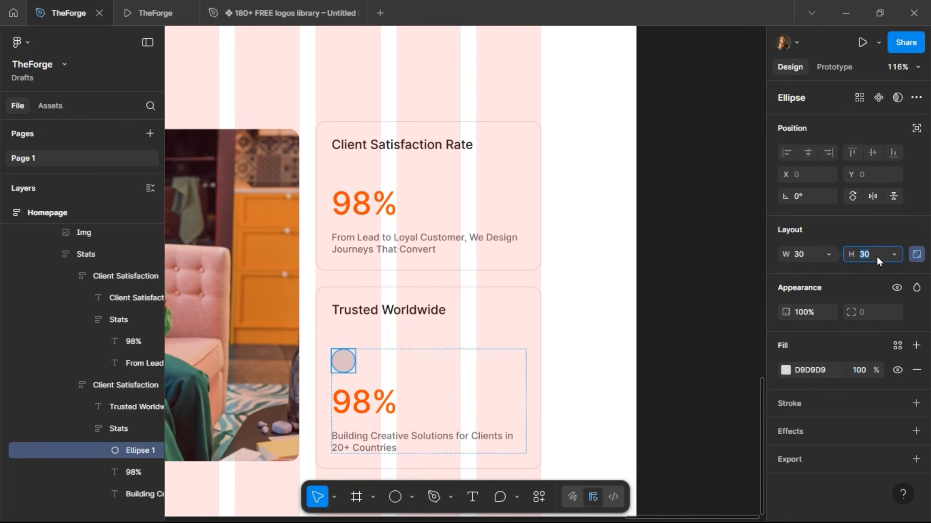
pyautogui.write('40')
pyautogui.press('Return')
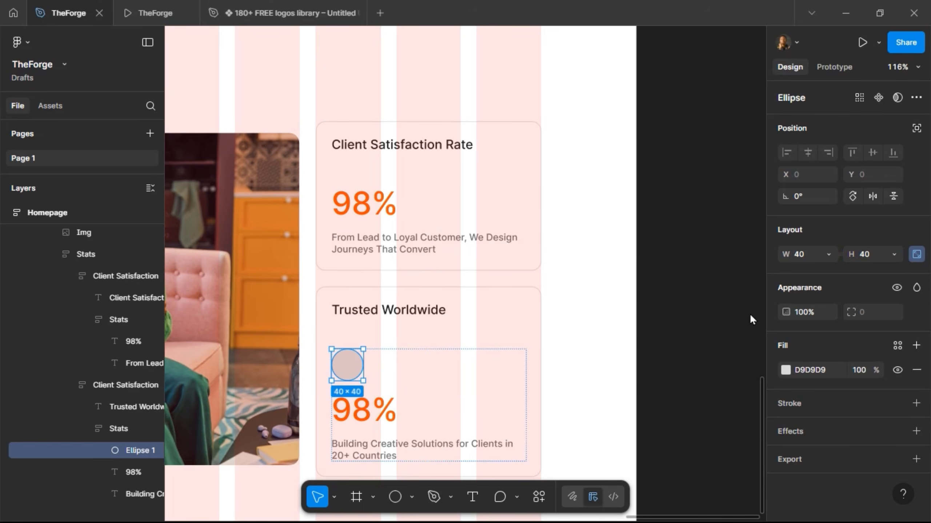
# Step: Delete the 98% figure from the Trusted Worldwide card
pyautogui.click(359, 412)
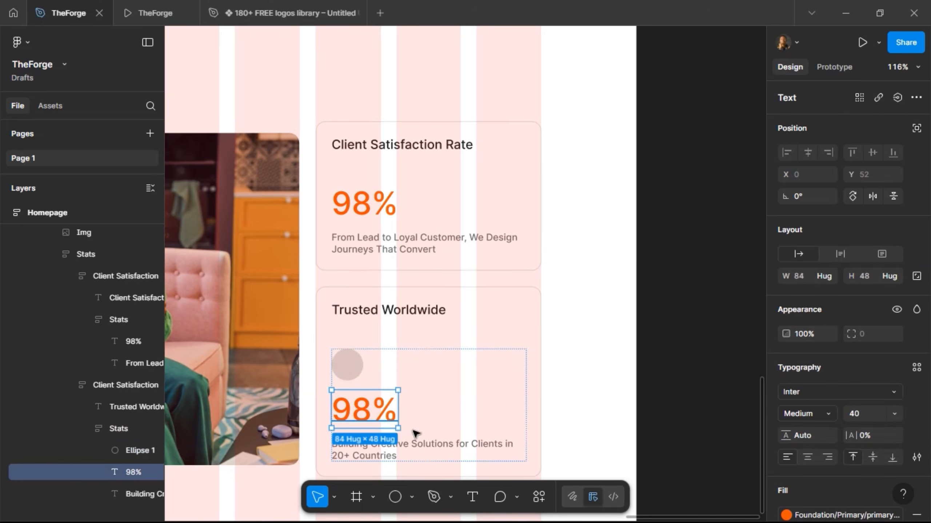
pyautogui.press('Delete')
# Step: Duplicate the grey circle in the Trusted Worldwide card and wrap both circles in an auto layout frame
pyautogui.click(353, 376)
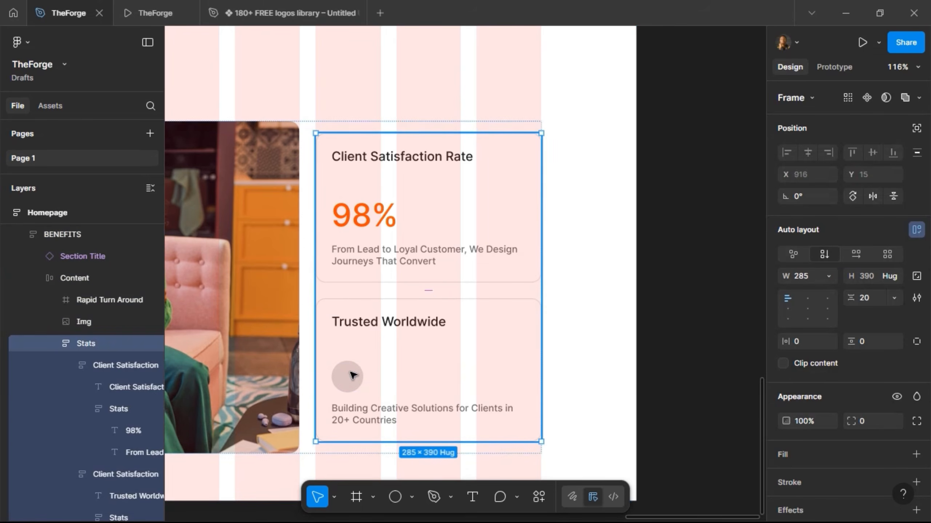
pyautogui.doubleClick(353, 376)
pyautogui.doubleClick(353, 375)
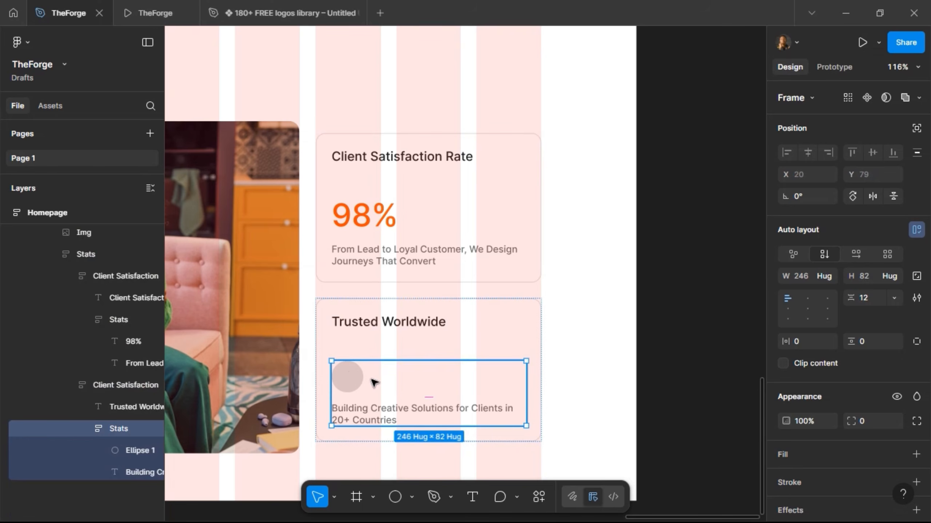
pyautogui.click(351, 390)
pyautogui.hotkey('ctrl', 'd')
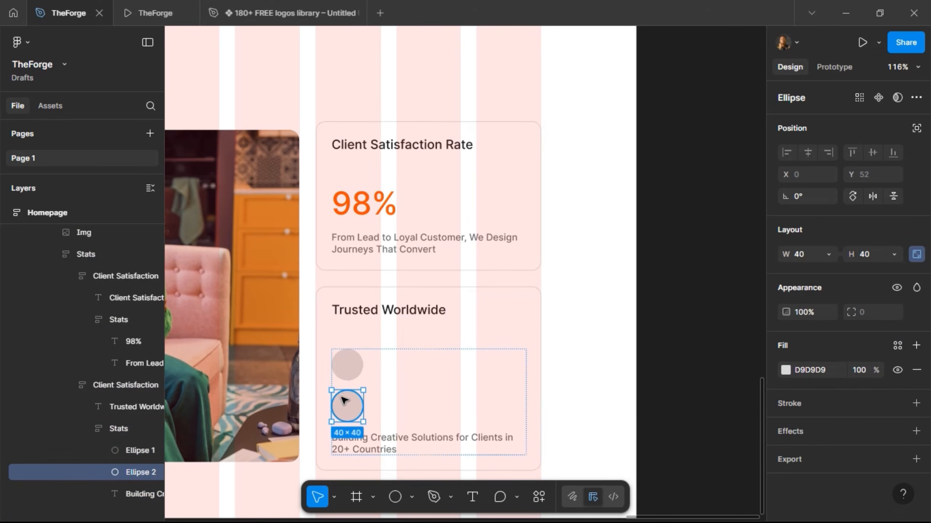
pyautogui.keyDown('shift'); pyautogui.click(345, 364); pyautogui.keyUp('shift')
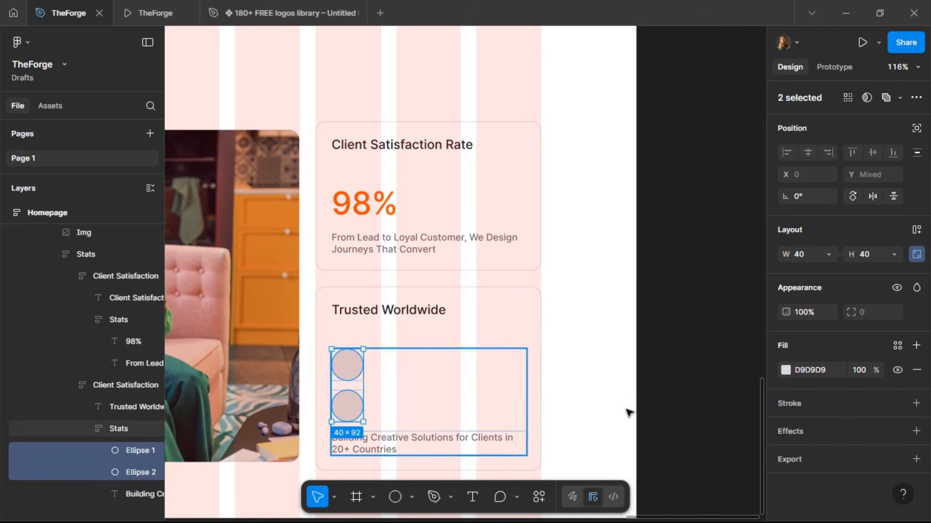
pyautogui.click(916, 230)
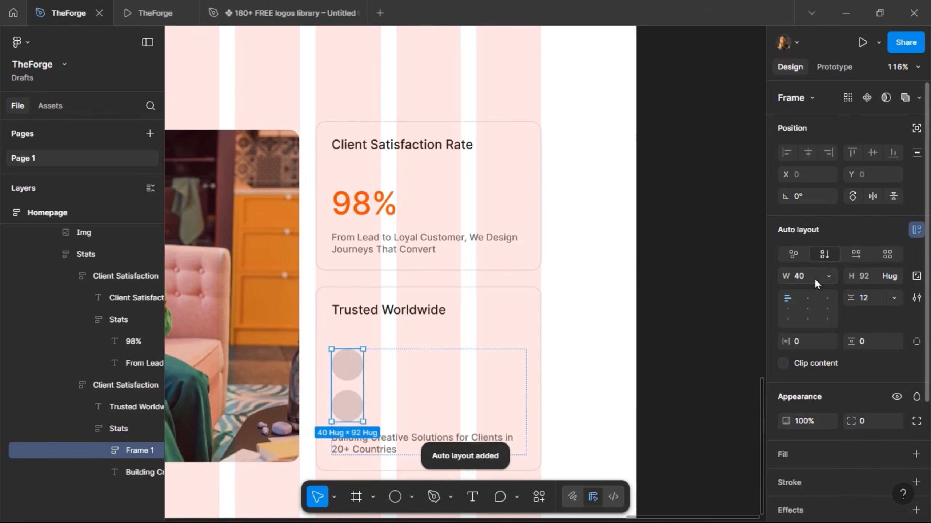
# Step: Arrange the two circles in the Trusted Worldwide card horizontally with a gap of -12 so they overlap
pyautogui.click(856, 252)
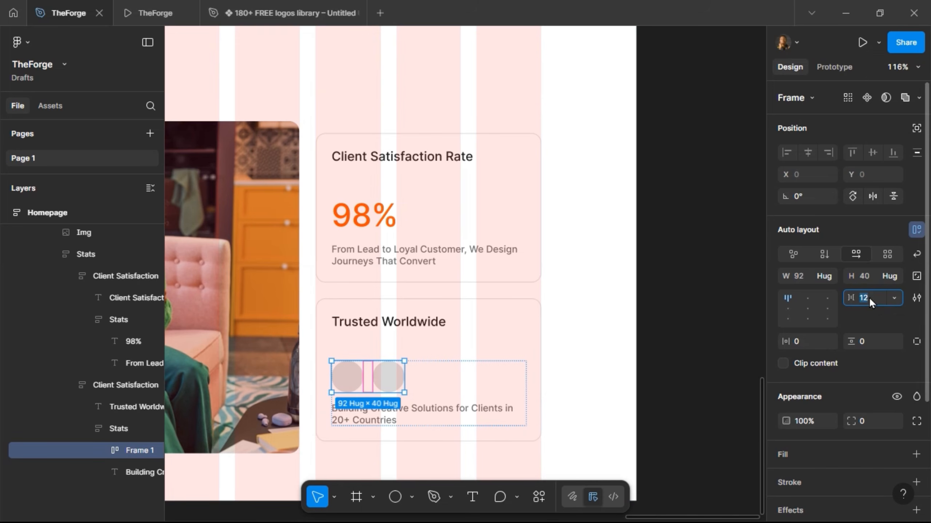
pyautogui.write('-12')
pyautogui.press('Return')
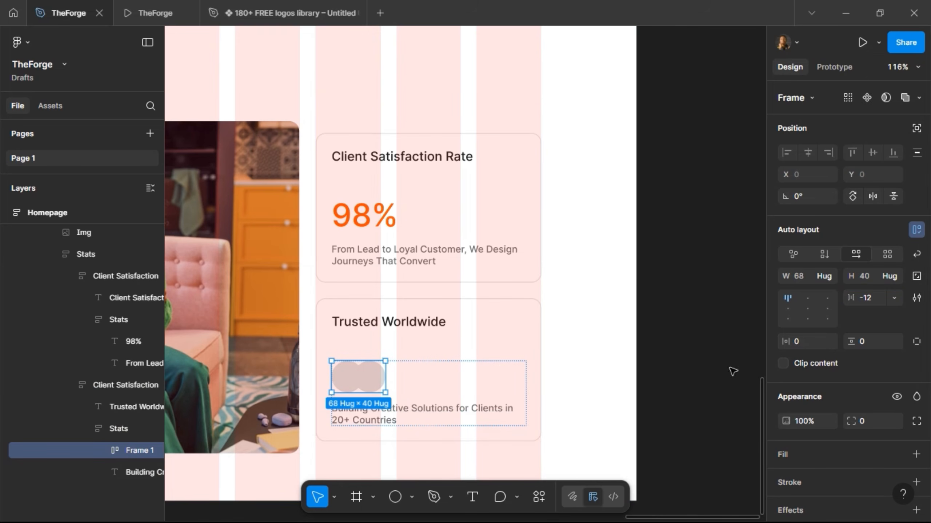
# Step: Give both circles an inside stroke in the White library colour with a weight of 2
pyautogui.press('Return')
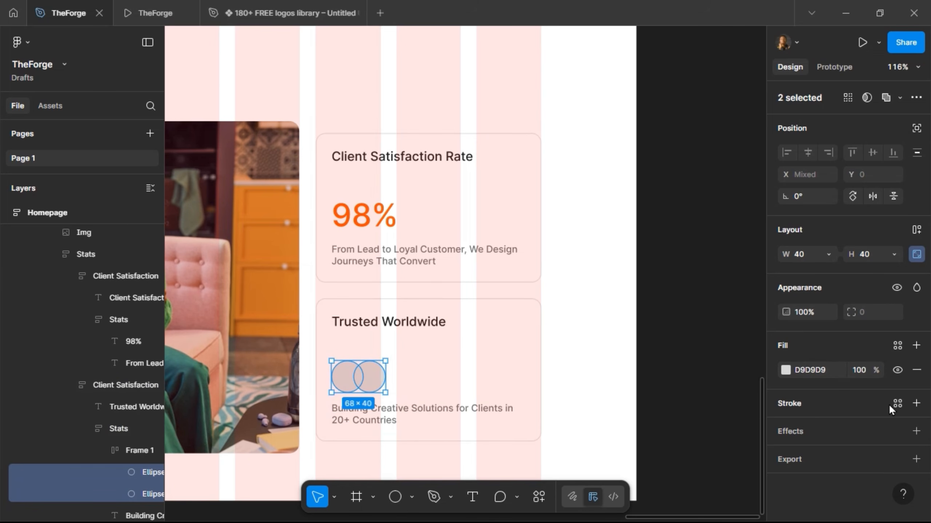
pyautogui.click(894, 406)
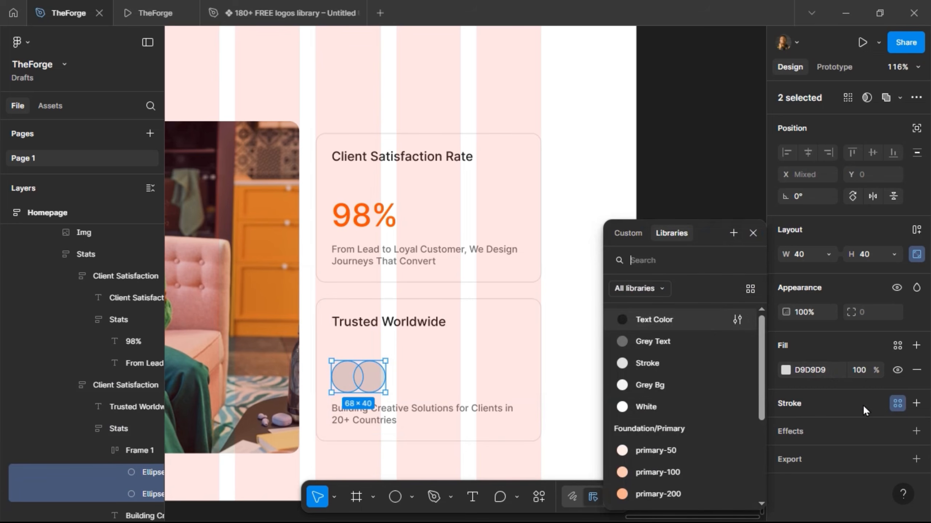
pyautogui.click(676, 416)
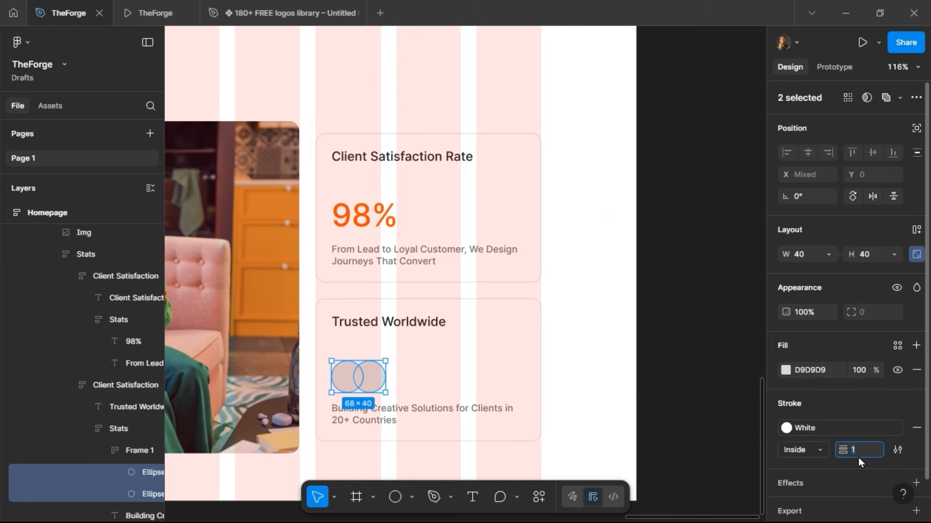
pyautogui.write('2')
pyautogui.press('Return')
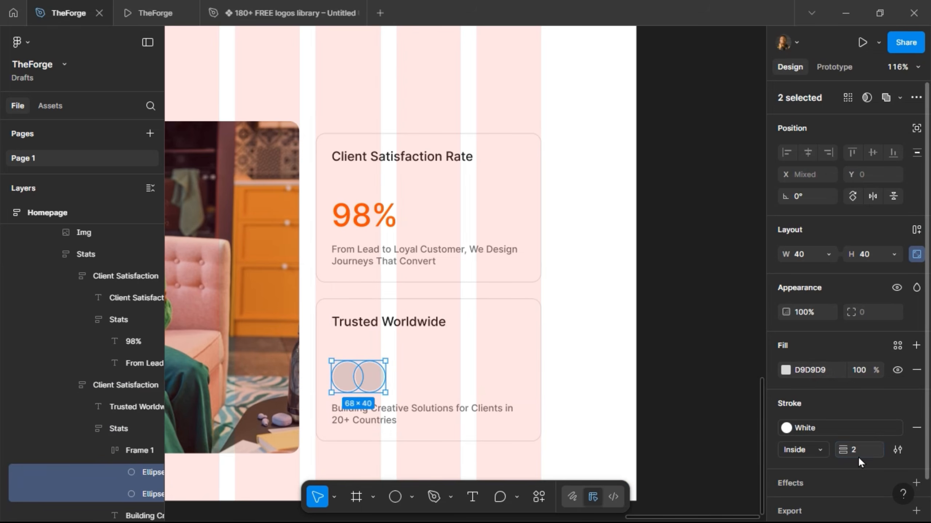
# Step: Duplicate the second circle three times to make an overlapping row of five circles
pyautogui.click(369, 380)
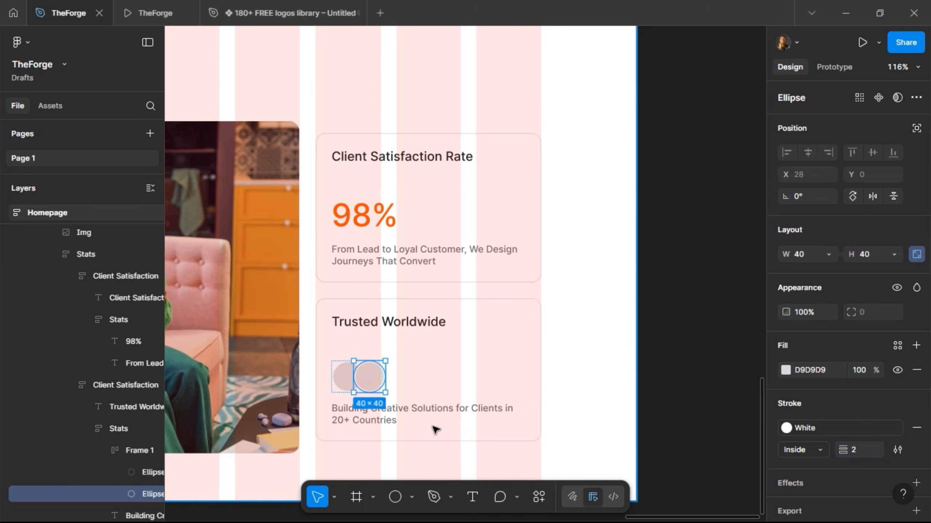
pyautogui.hotkey('ctrl', 'd')
pyautogui.hotkey('ctrl', 'd')
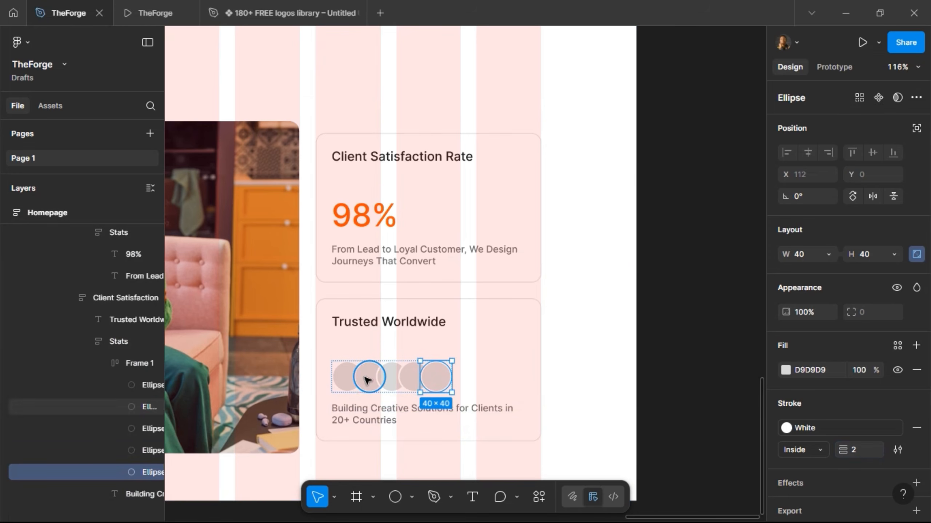
pyautogui.hotkey('ctrl', 'd')
pyautogui.click(396, 410)
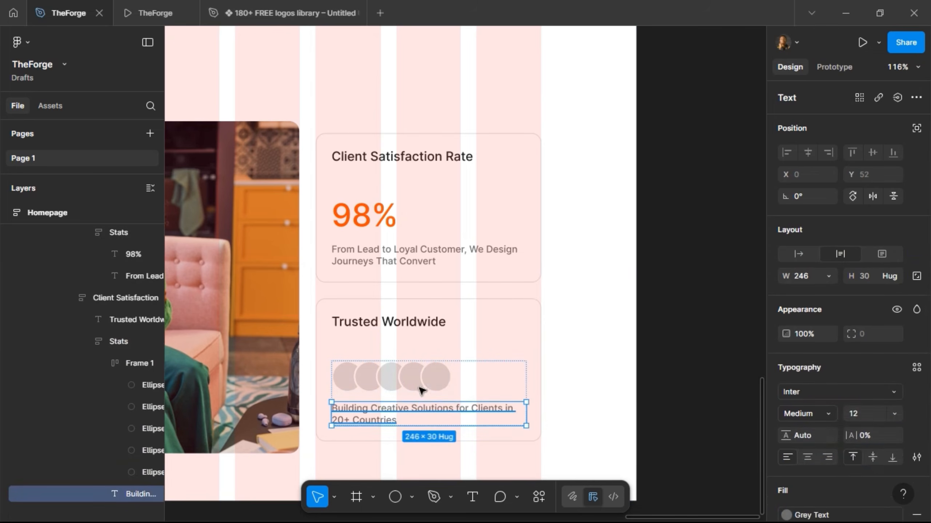
# Step: Fill all five circles with random images from the Content Reel plugin's general Avatars set and close the plugin
pyautogui.click(396, 378)
pyautogui.press('Return')
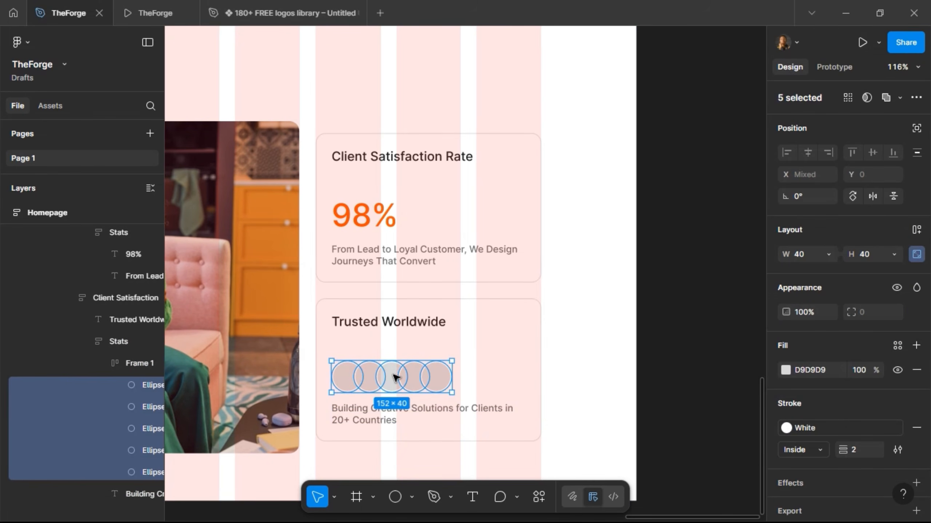
pyautogui.rightClick(394, 378)
pyautogui.moveTo(461, 368)
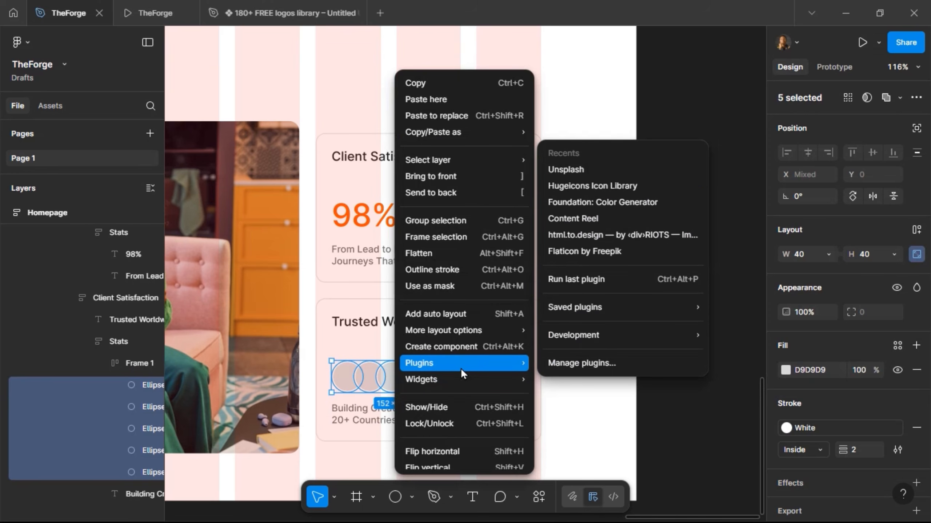
pyautogui.click(575, 219)
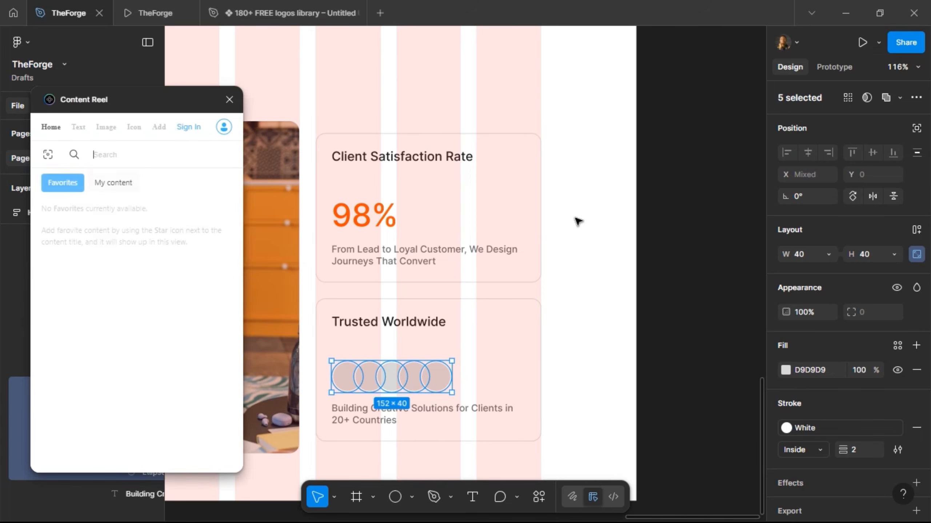
pyautogui.click(110, 127)
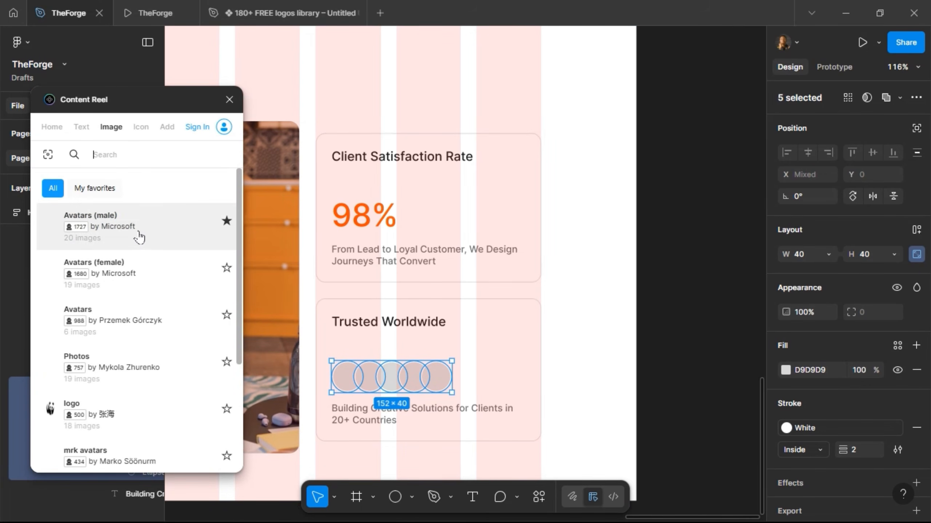
pyautogui.click(153, 327)
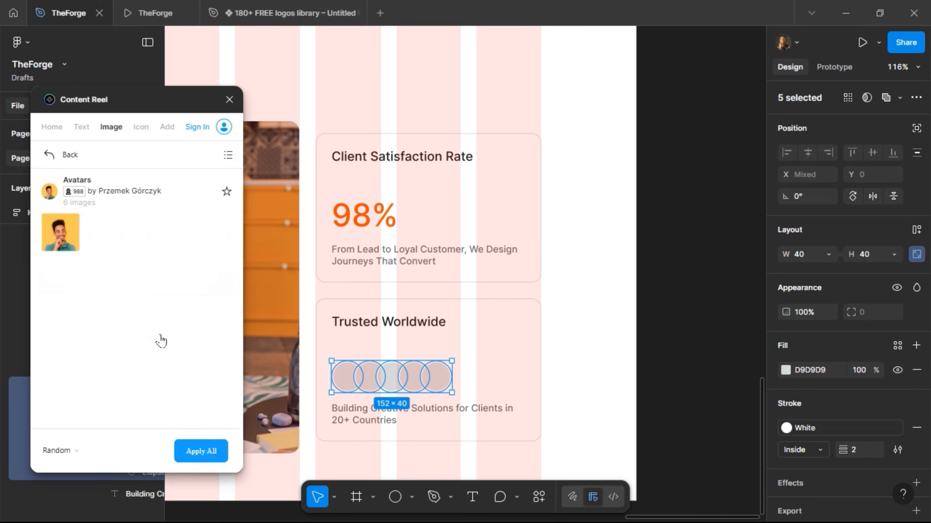
pyautogui.click(200, 454)
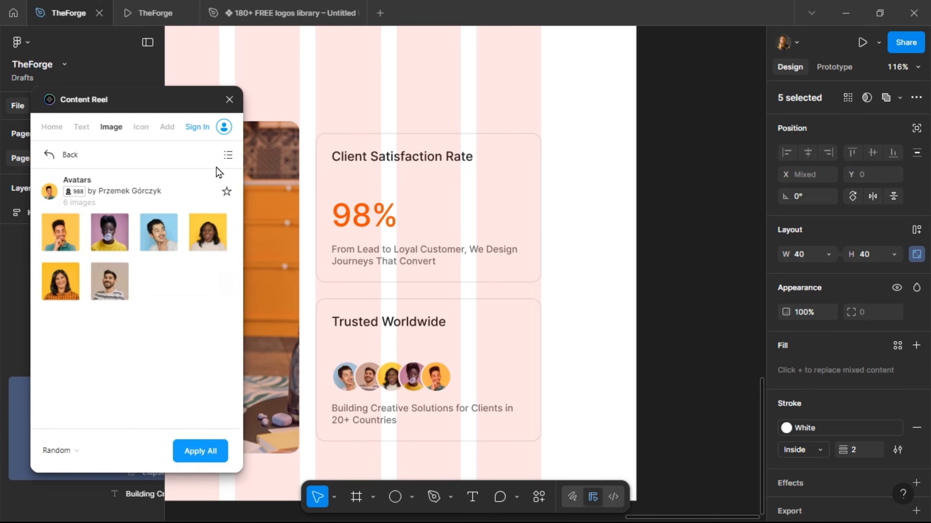
pyautogui.click(230, 99)
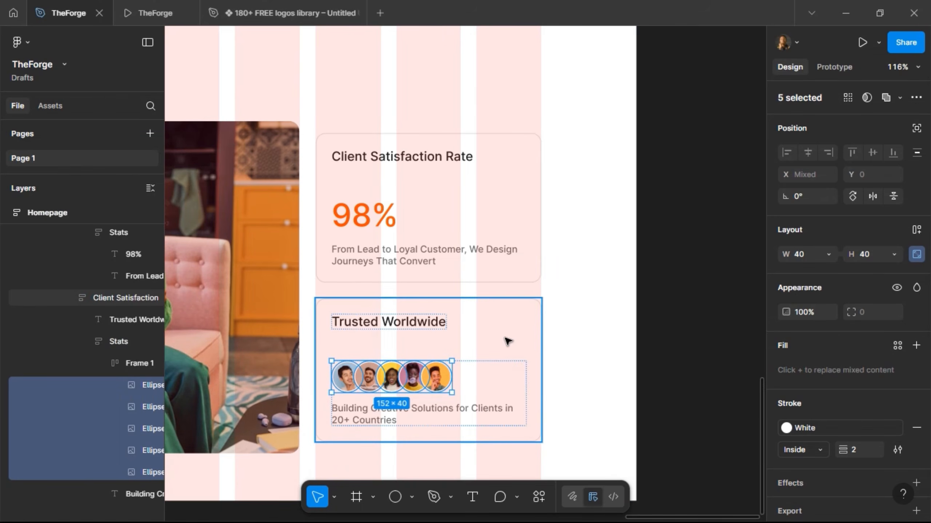
# Step: Set the height of both the Client Satisfaction Rate and Trusted Worldwide cards to Fill container
pyautogui.click(519, 338)
pyautogui.keyDown('ctrl'); pyautogui.scroll(-5, 651, 281); pyautogui.keyUp('ctrl')
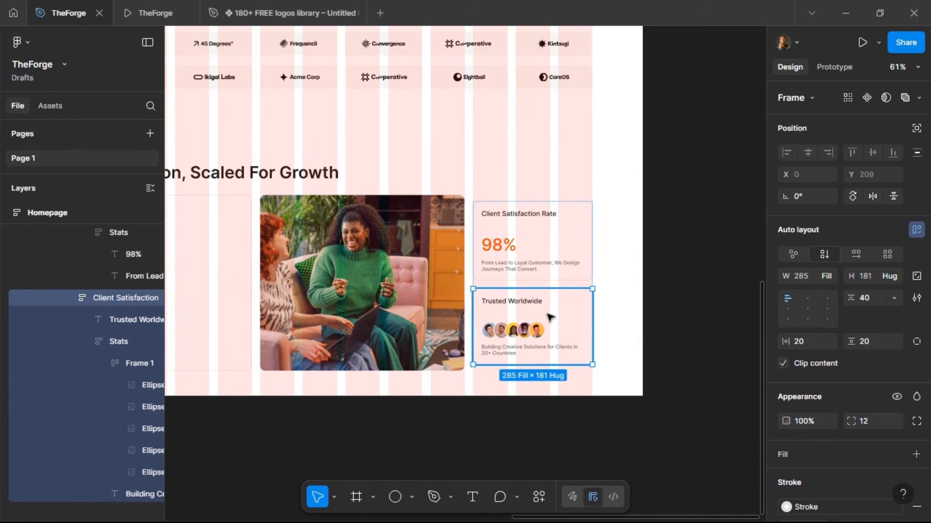
pyautogui.hotkey('shift', 'Tab')
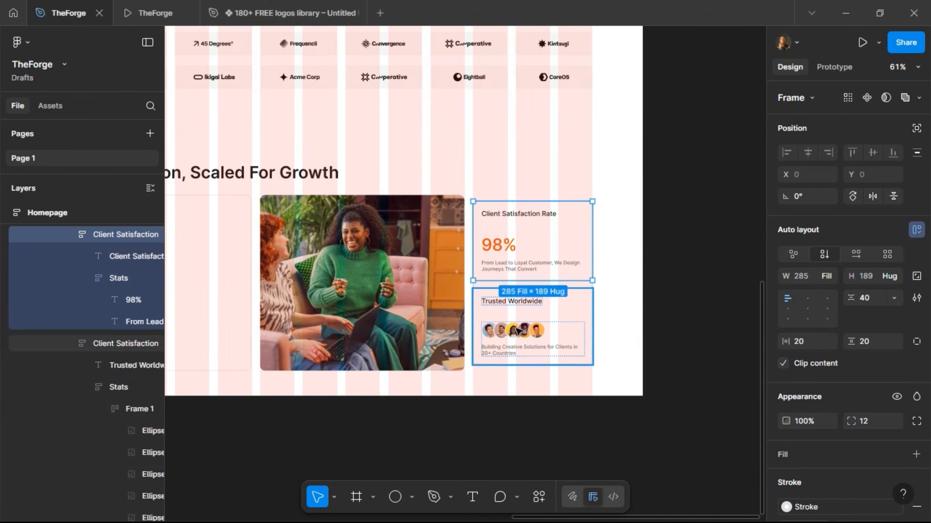
pyautogui.keyDown('shift'); pyautogui.click(517, 330); pyautogui.keyUp('shift')
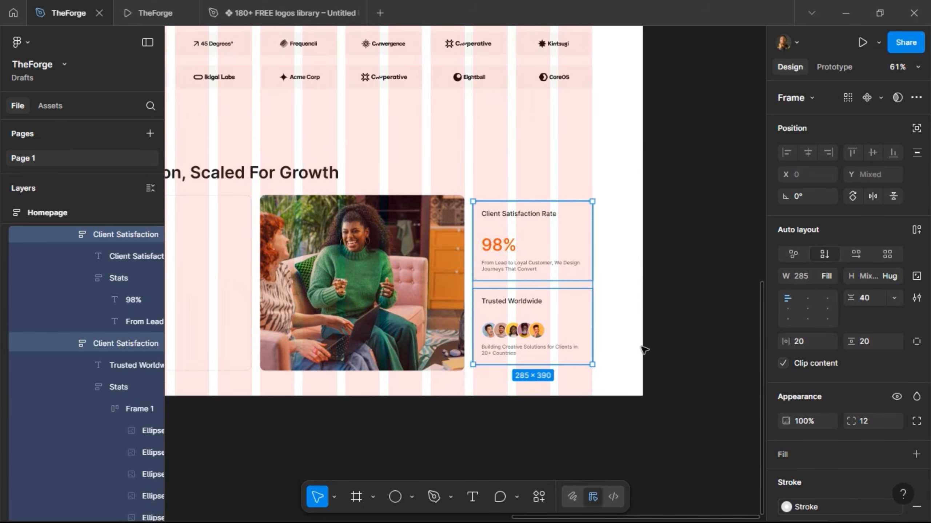
pyautogui.click(895, 276)
pyautogui.click(877, 292)
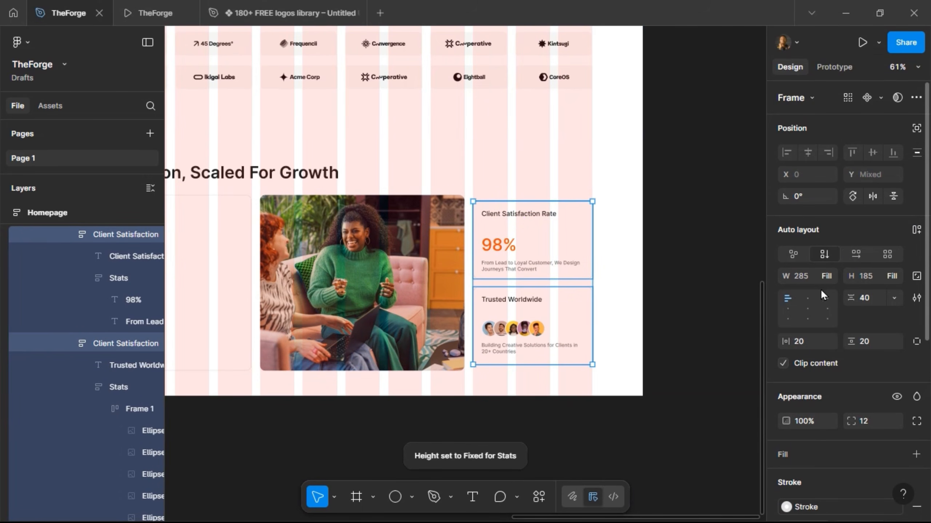
# Step: Set the height of the Stats frame that holds both cards to Fill container
pyautogui.click(424, 303)
pyautogui.hscroll(-5, 614, 292)
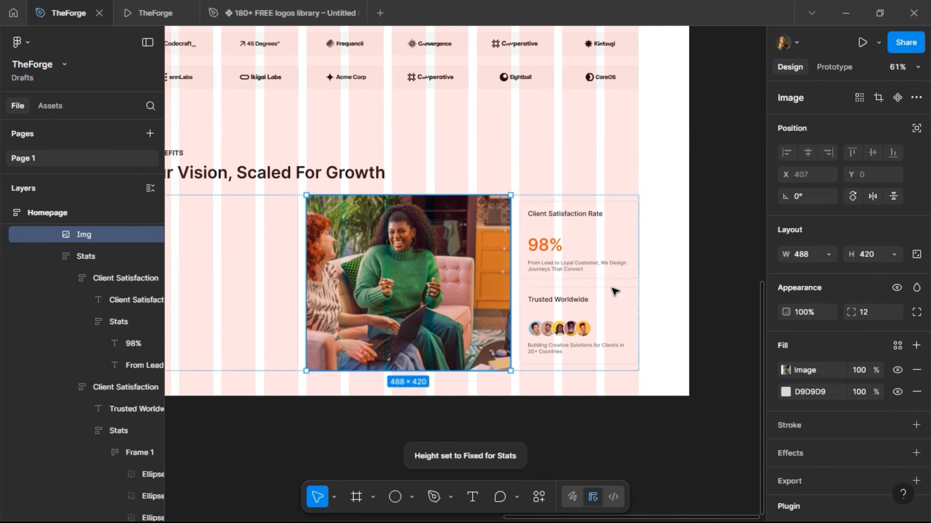
pyautogui.click(652, 257)
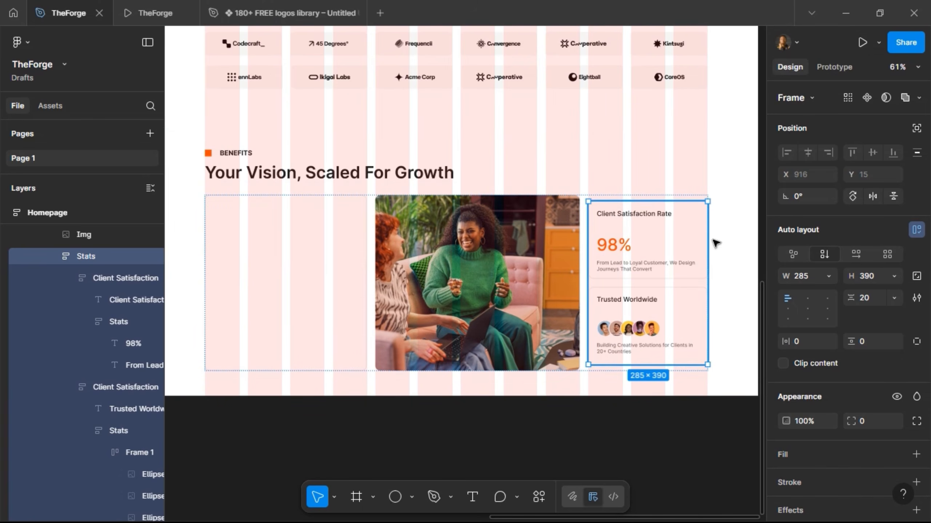
pyautogui.click(893, 277)
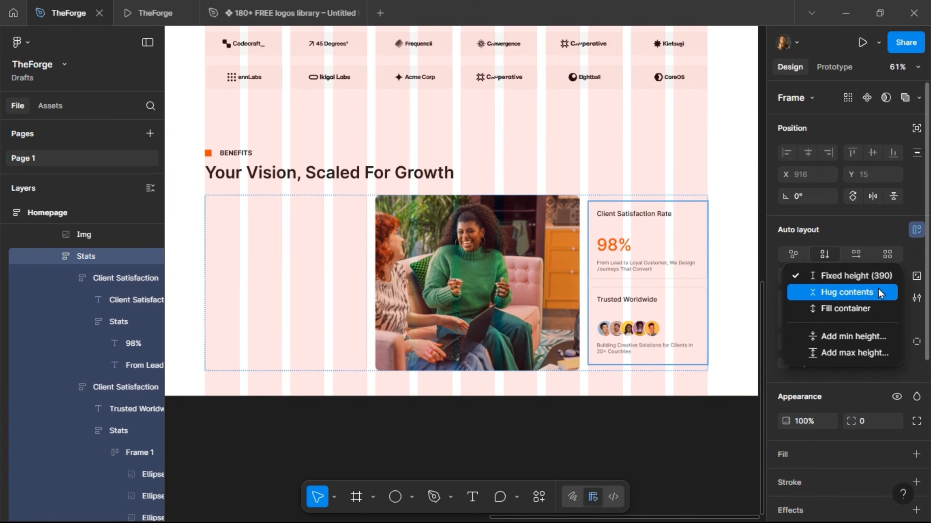
pyautogui.click(871, 306)
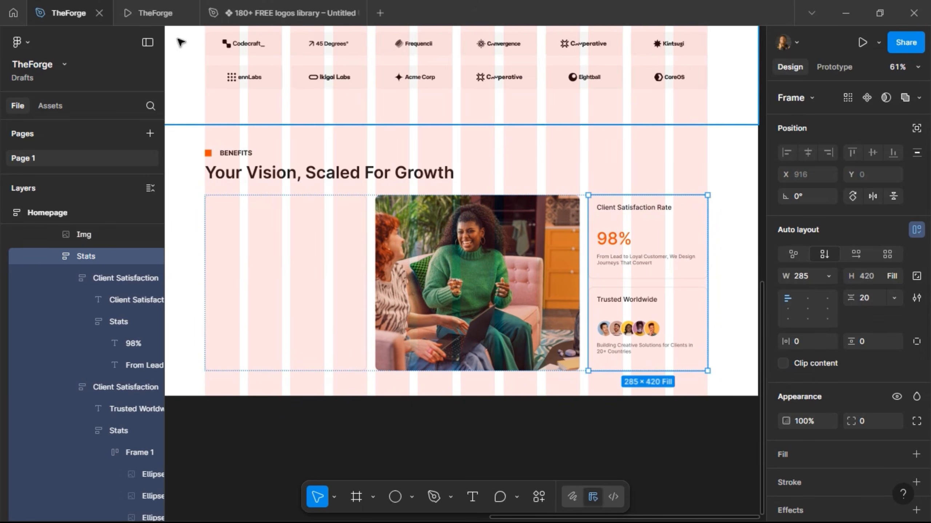
# Step: Compare the Benefits section in the prototype preview with the design, checking the card heights and spacing
pyautogui.click(155, 13)
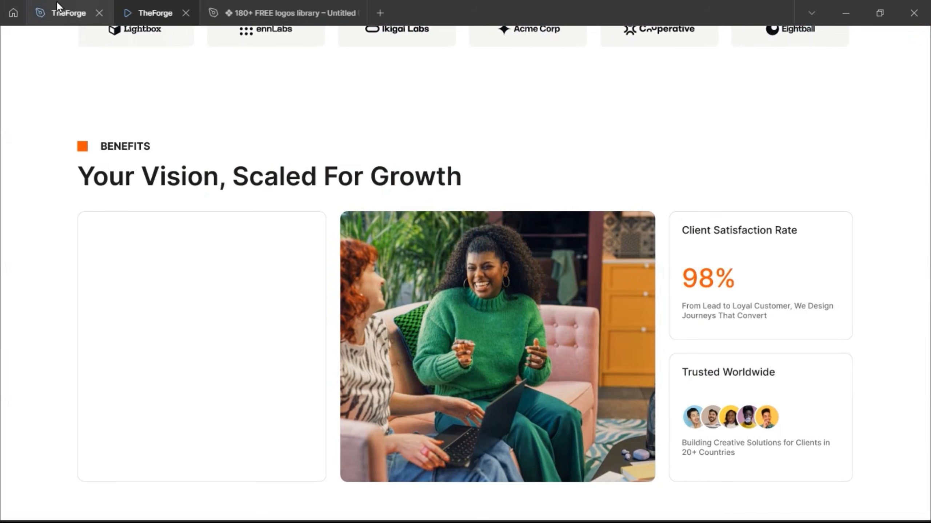
pyautogui.click(69, 13)
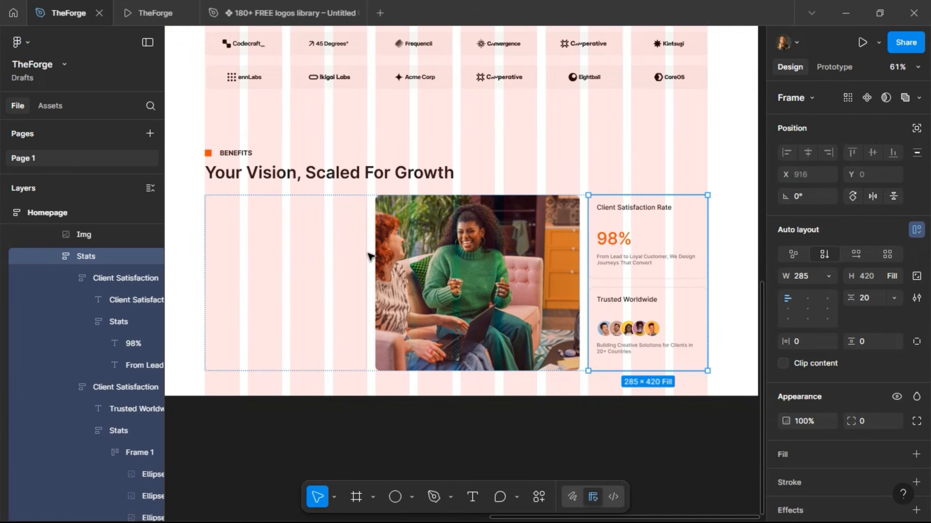
pyautogui.click(650, 277)
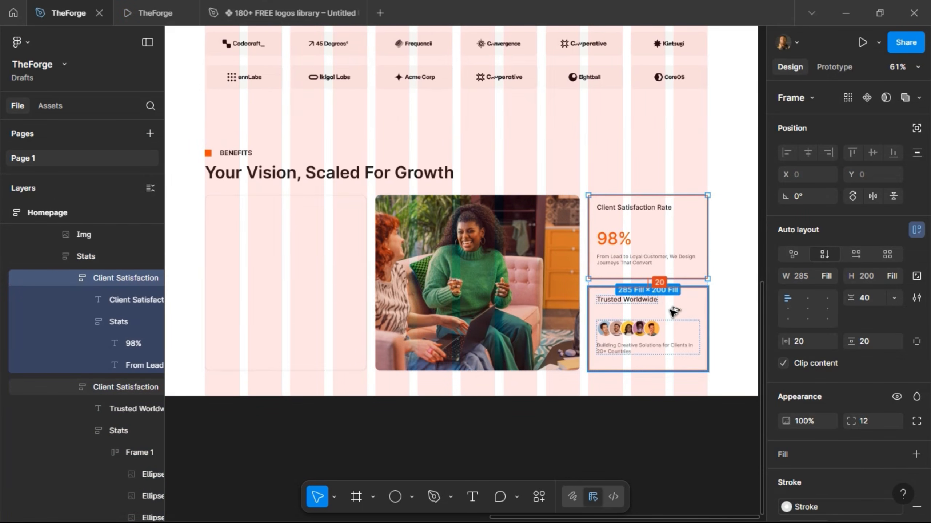
pyautogui.click(515, 326)
pyautogui.click(155, 4)
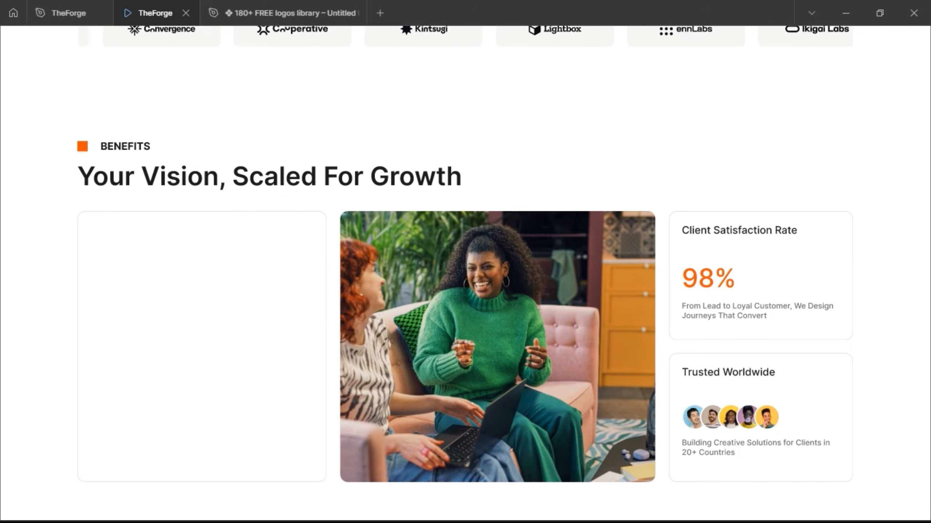
pyautogui.click(68, 12)
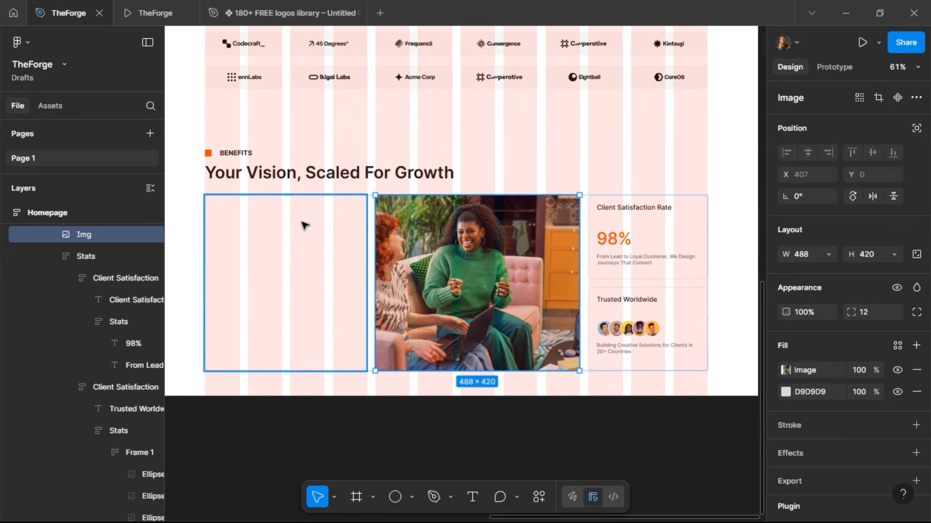
# Step: Draw a frame about 324 × 74 near the top of the empty Rapid Turn Around card
pyautogui.hscroll(-3, 284, 216)
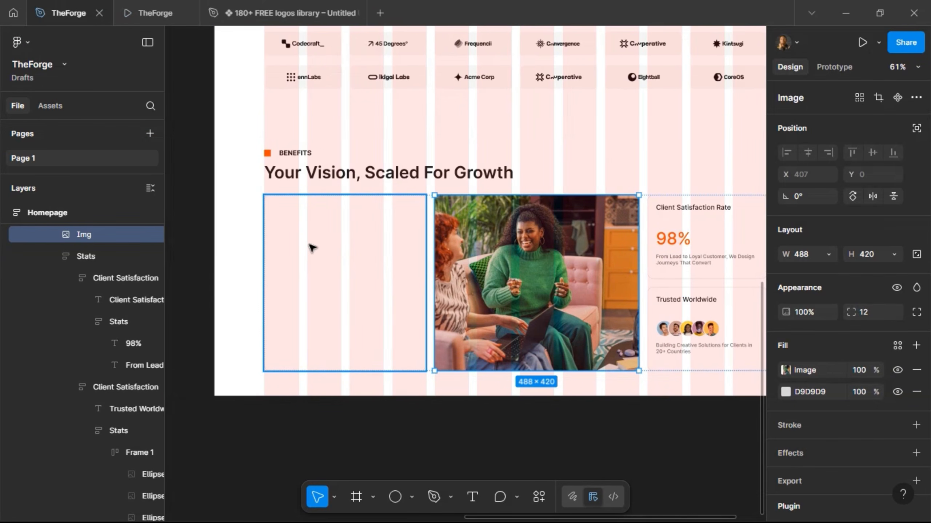
pyautogui.click(312, 249)
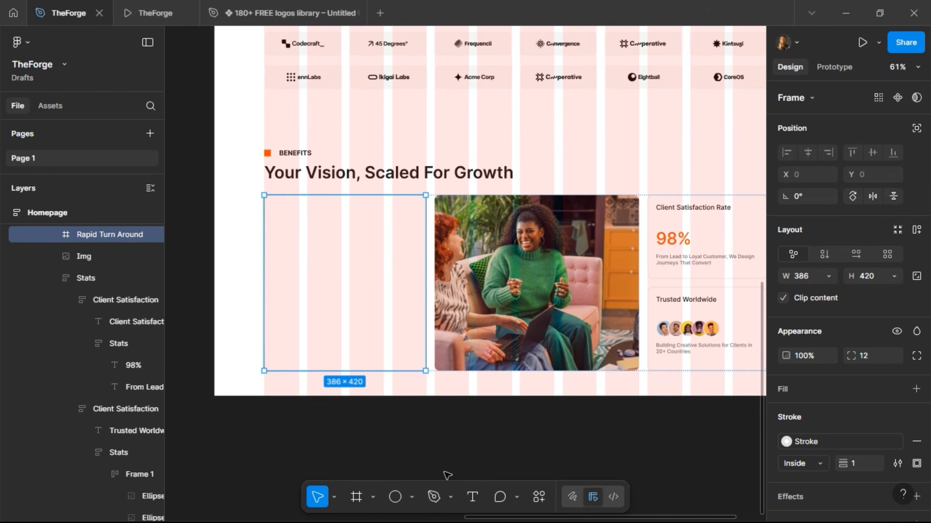
pyautogui.press('f')
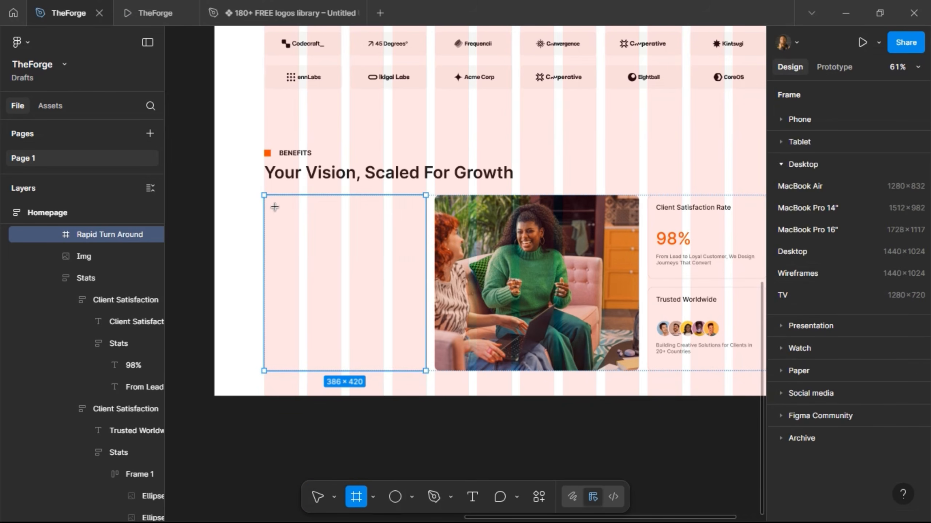
pyautogui.moveTo(275, 205); pyautogui.dragTo(385, 241)
pyautogui.scroll(3, 312, 235)
# Step: Draw a circle inside the new frame, lock its aspect ratio and set its size to 40 × 40
pyautogui.press('o')
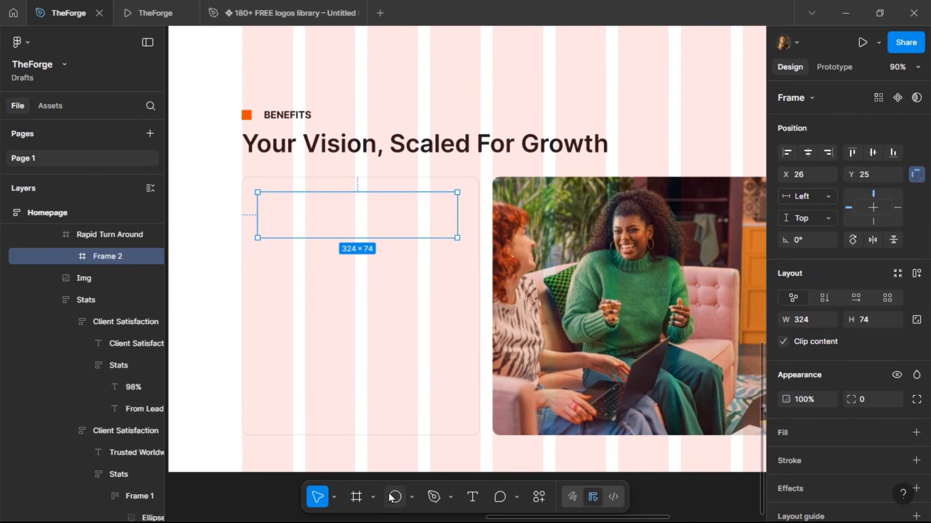
pyautogui.moveTo(272, 204); pyautogui.dragTo(299, 231)
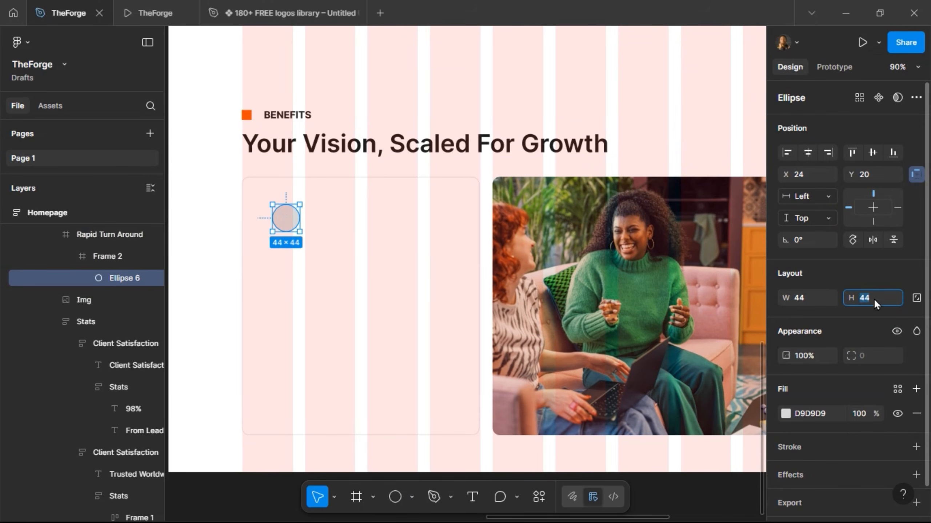
pyautogui.click(916, 298)
pyautogui.click(880, 301)
pyautogui.write('40')
pyautogui.press('Return')
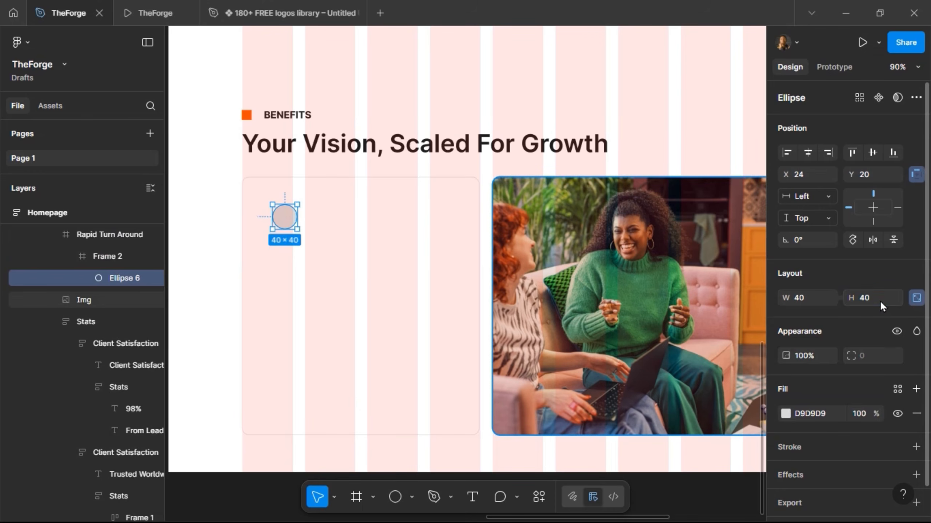
# Step: Give the frame around the circle a stroke with the Stroke colour style and a fill with the White style
pyautogui.click(385, 225)
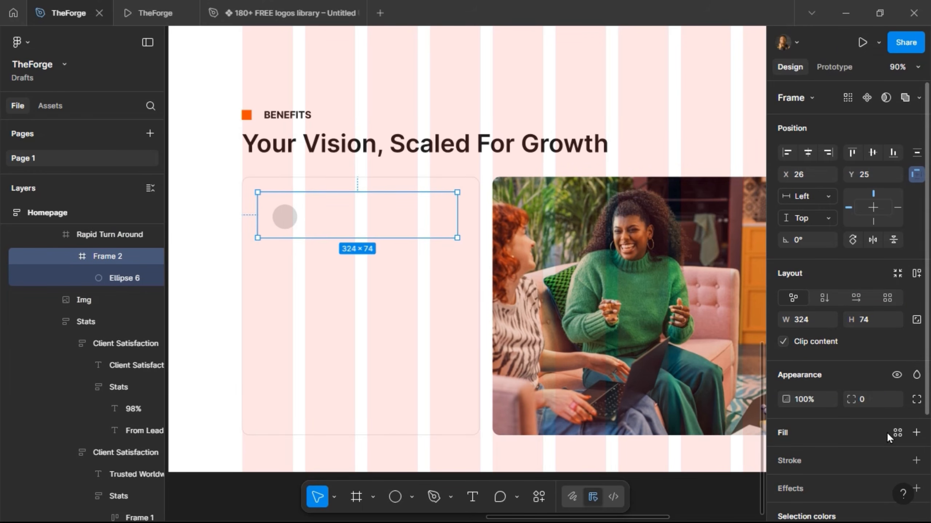
pyautogui.click(896, 462)
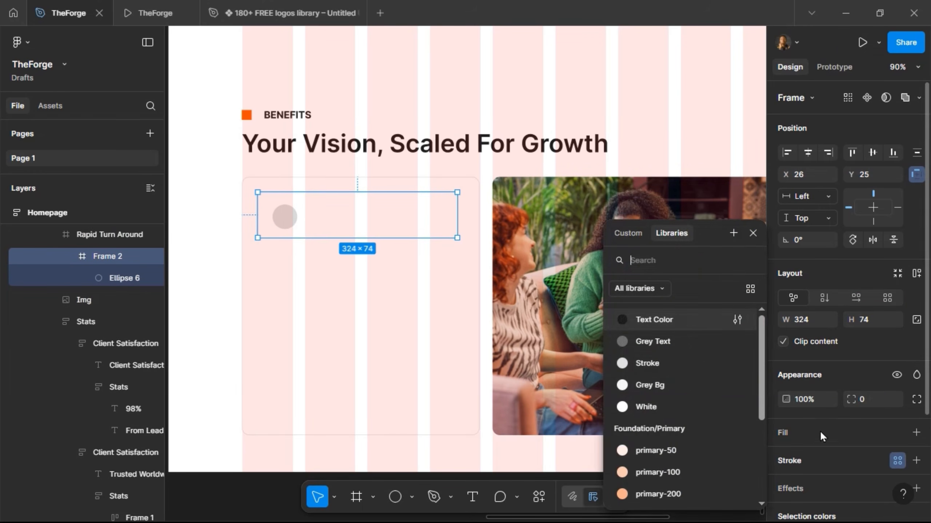
pyautogui.click(664, 367)
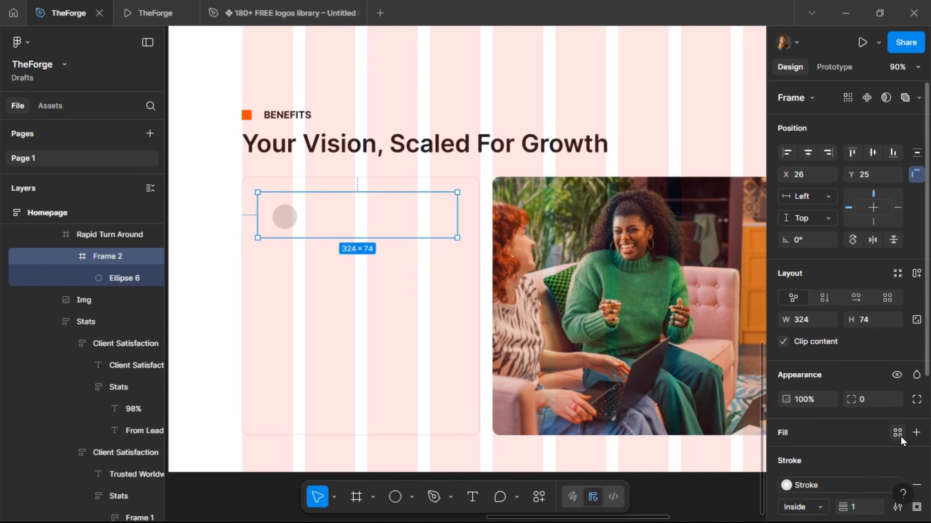
pyautogui.click(897, 433)
pyautogui.click(664, 401)
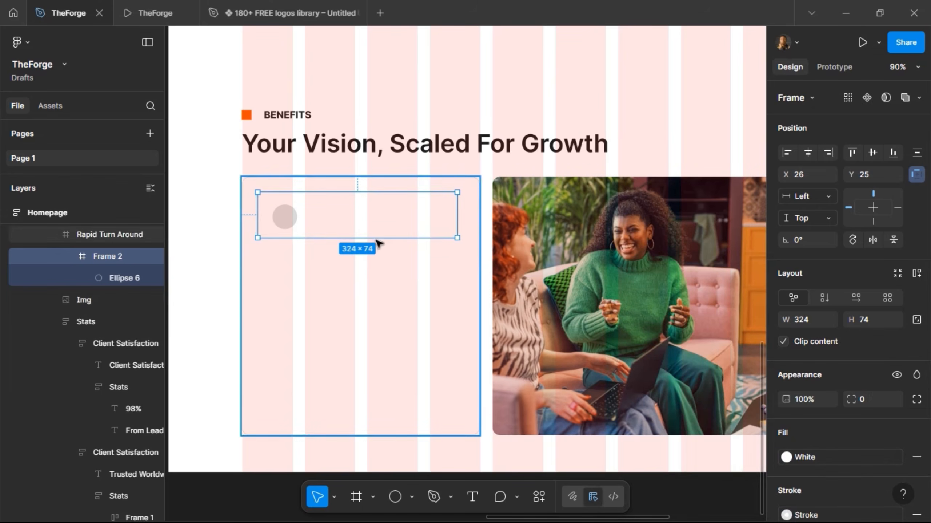
# Step: Check the new frame in the prototype preview and set its corner radius to 8
pyautogui.click(154, 13)
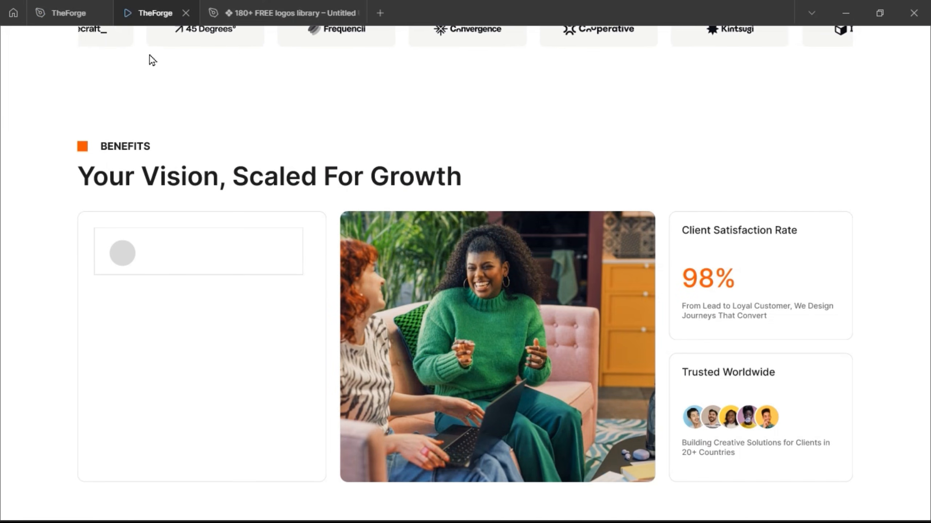
pyautogui.click(71, 3)
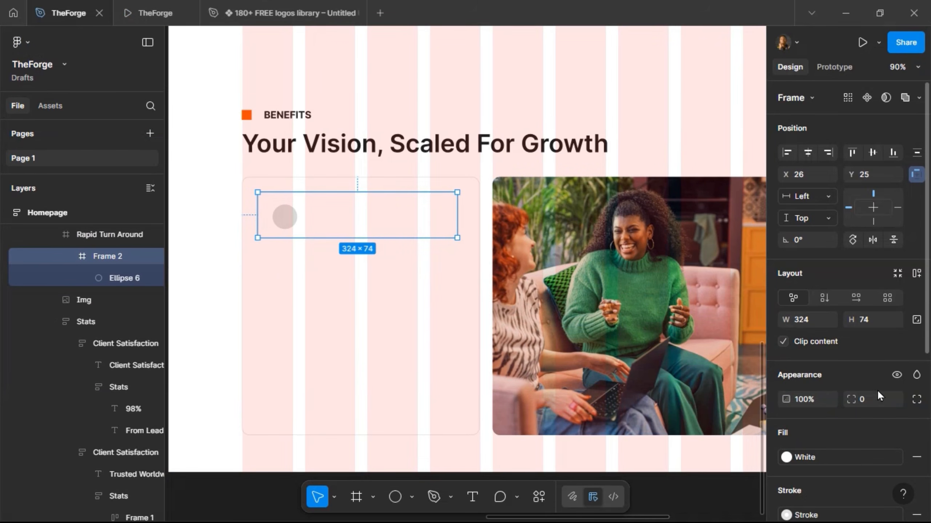
pyautogui.click(868, 400)
pyautogui.write('8')
pyautogui.press('Return')
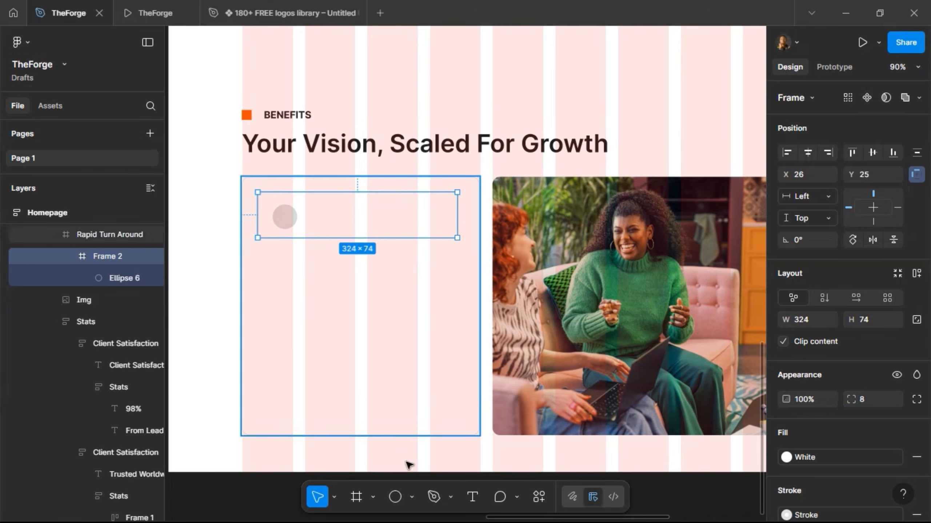
# Step: Add the text "Brand Identity" beside the circle inside the frame and set its font size to 16
pyautogui.click(471, 498)
pyautogui.click(317, 221)
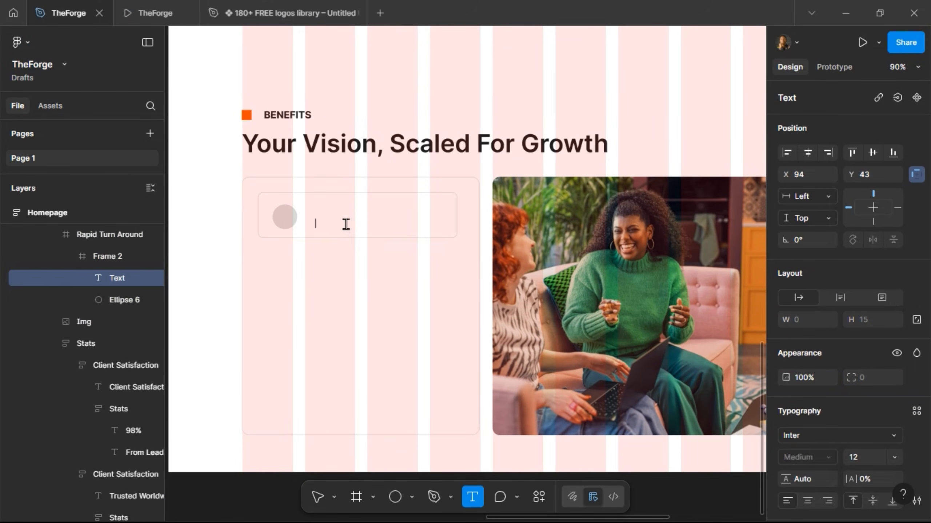
pyautogui.write('Bra')
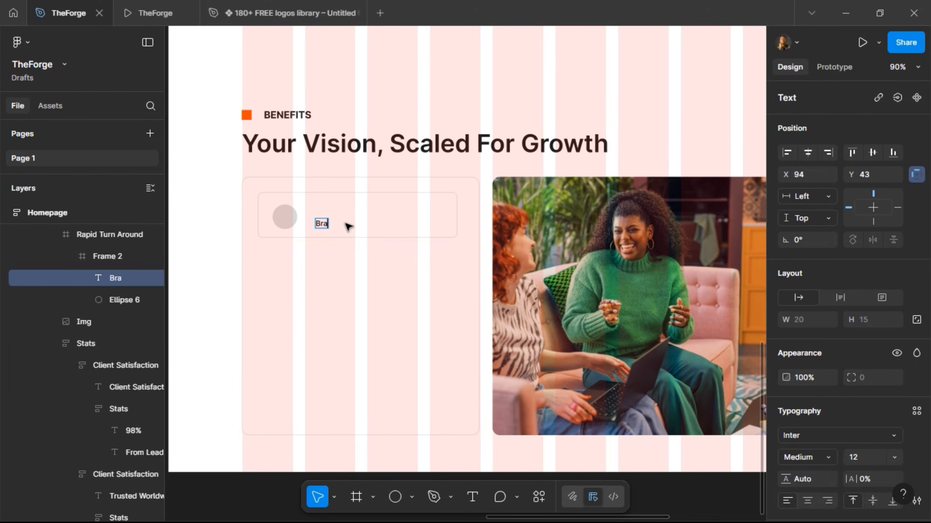
pyautogui.write('nd Identity')
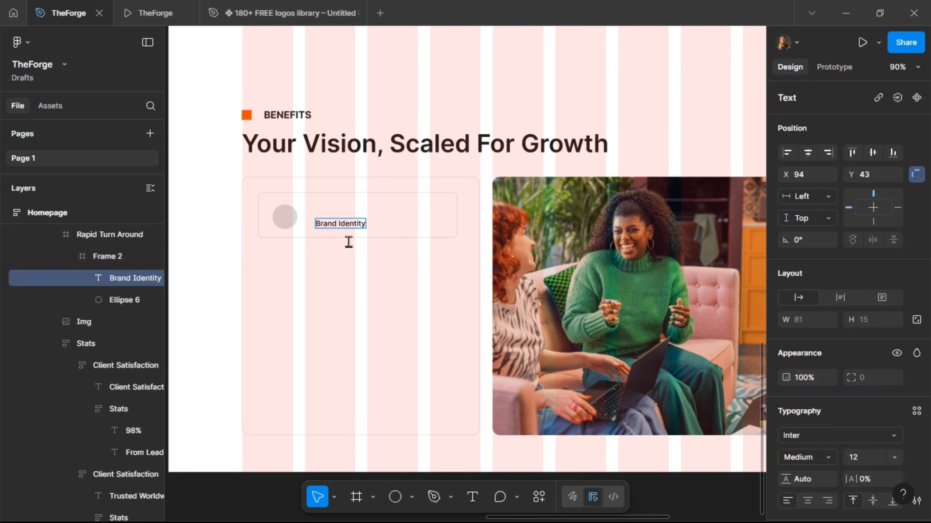
pyautogui.press('Escape')
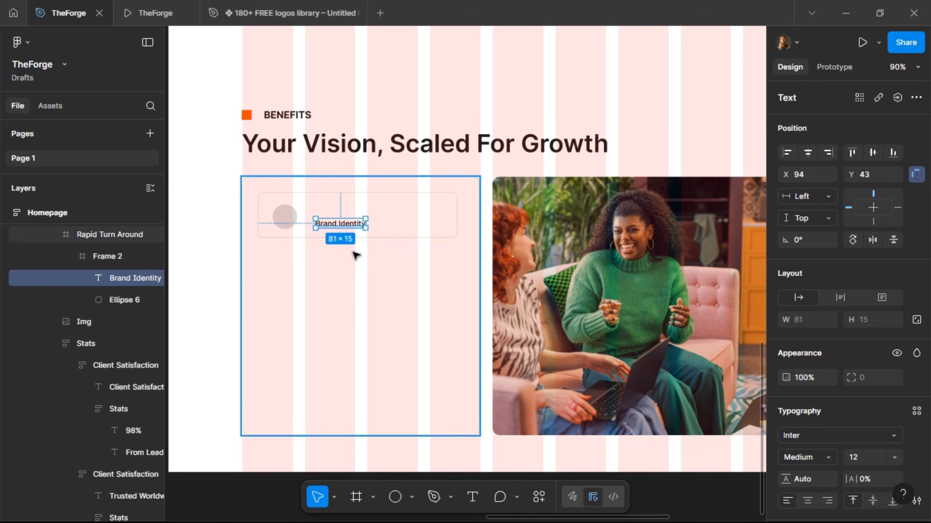
pyautogui.click(871, 456)
pyautogui.write('1')
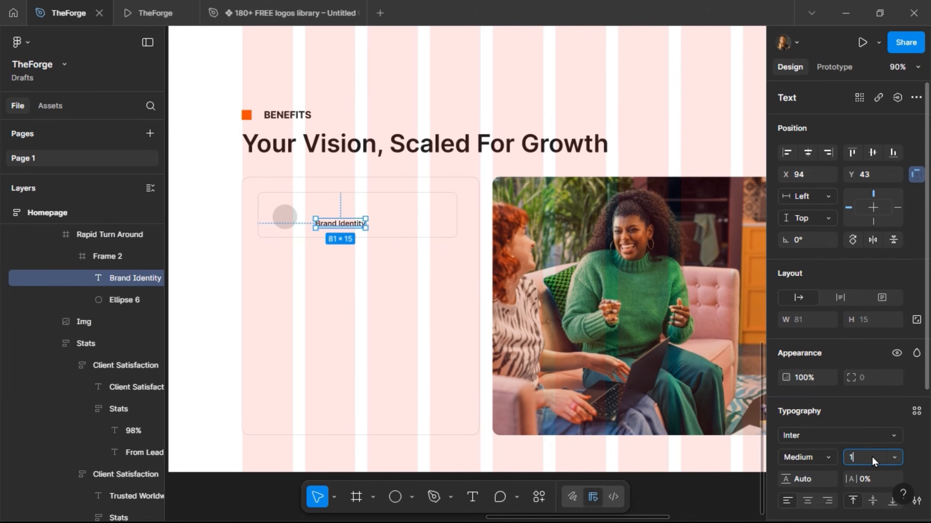
pyautogui.write('6')
pyautogui.press('Return')
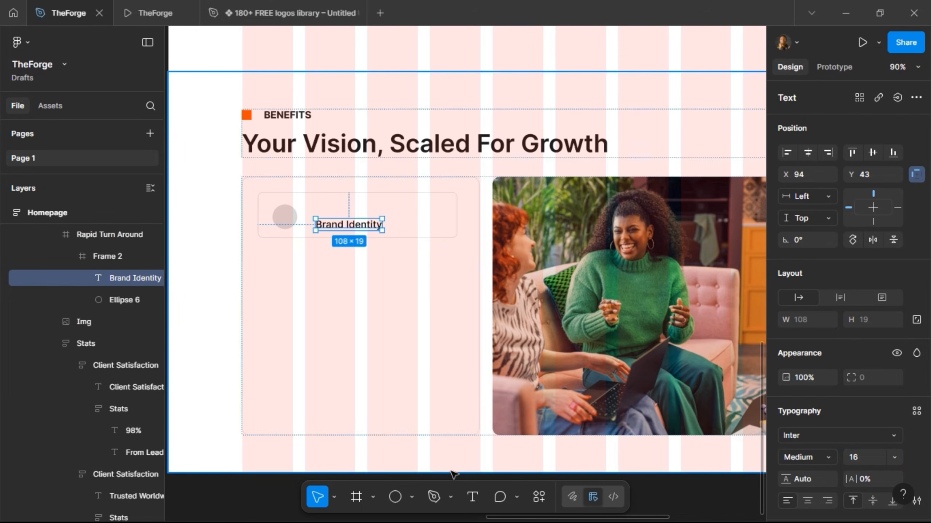
# Step: Add the text "Completed" after Brand Identity inside the frame and set its font size to 12
pyautogui.click(472, 499)
pyautogui.click(409, 220)
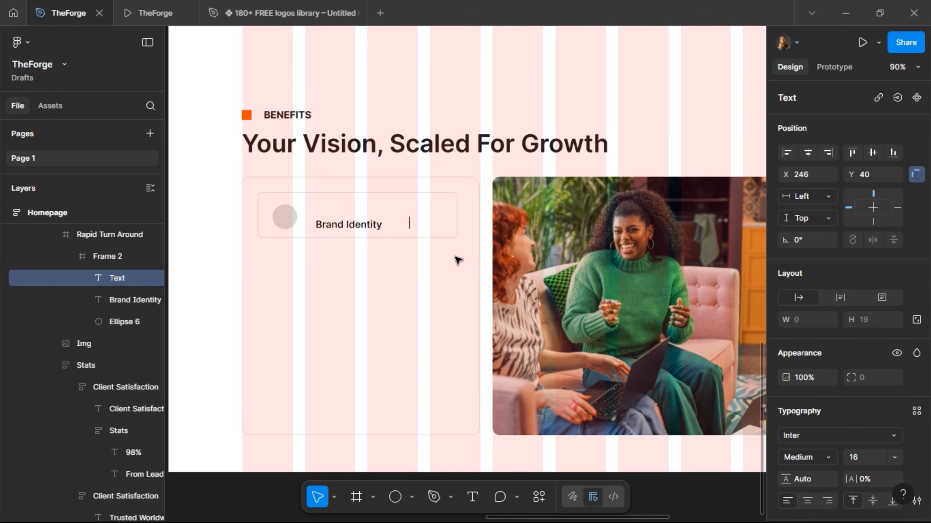
pyautogui.write('Compl')
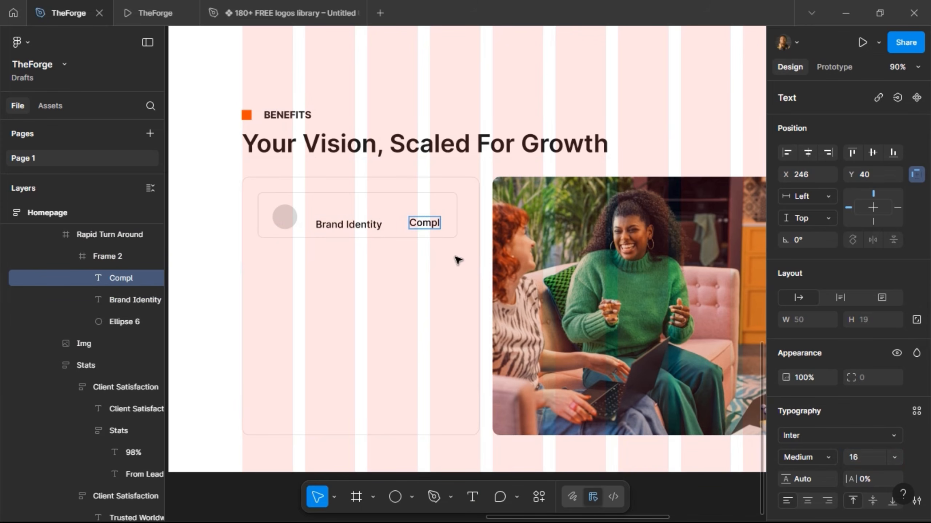
pyautogui.write('eted')
pyautogui.press('Escape')
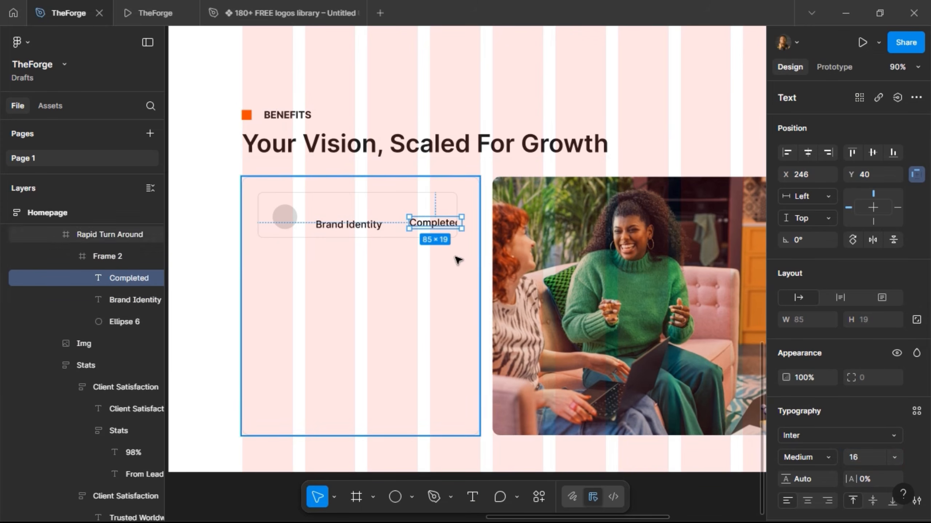
pyautogui.click(869, 456)
pyautogui.write('12')
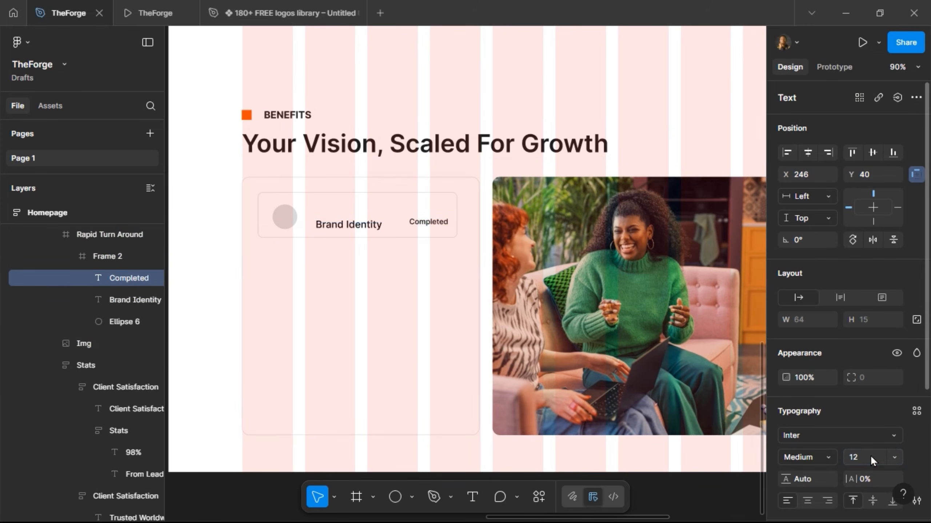
pyautogui.press('Return')
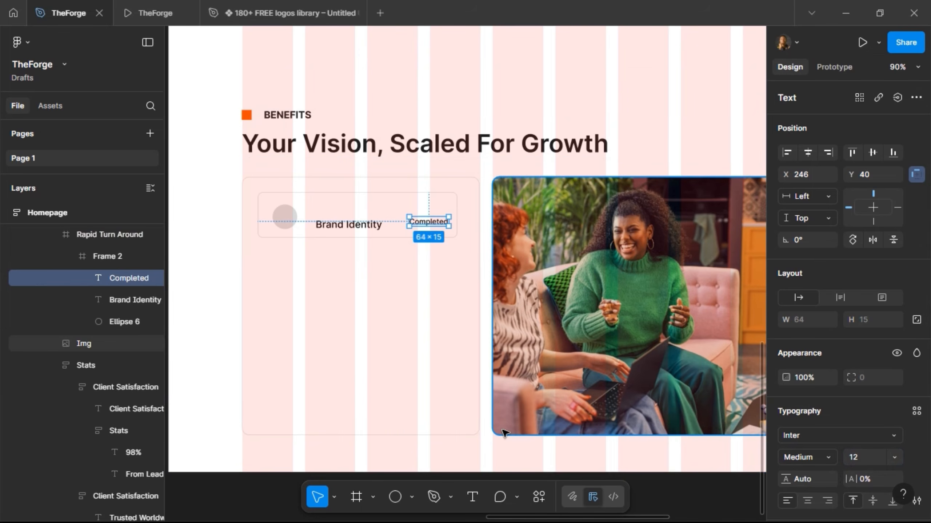
# Step: Wrap the Completed text in an auto layout frame with 8 horizontal and 4 vertical padding
pyautogui.hotkey('shift', 'a')
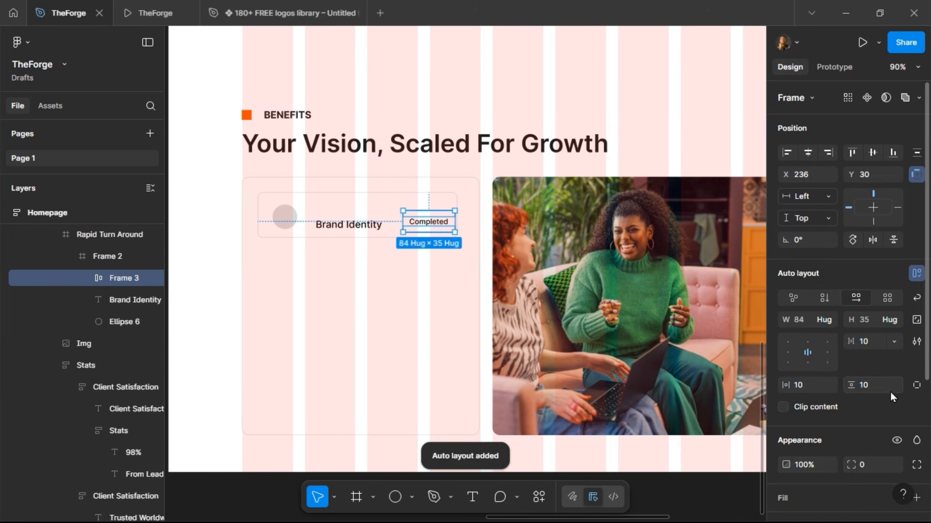
pyautogui.click(885, 388)
pyautogui.write('8')
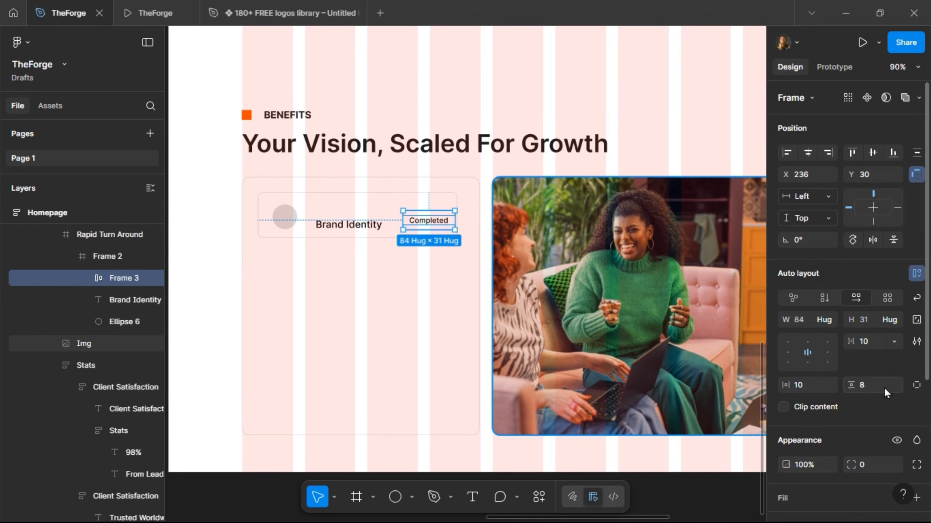
pyautogui.click(813, 388)
pyautogui.write('1')
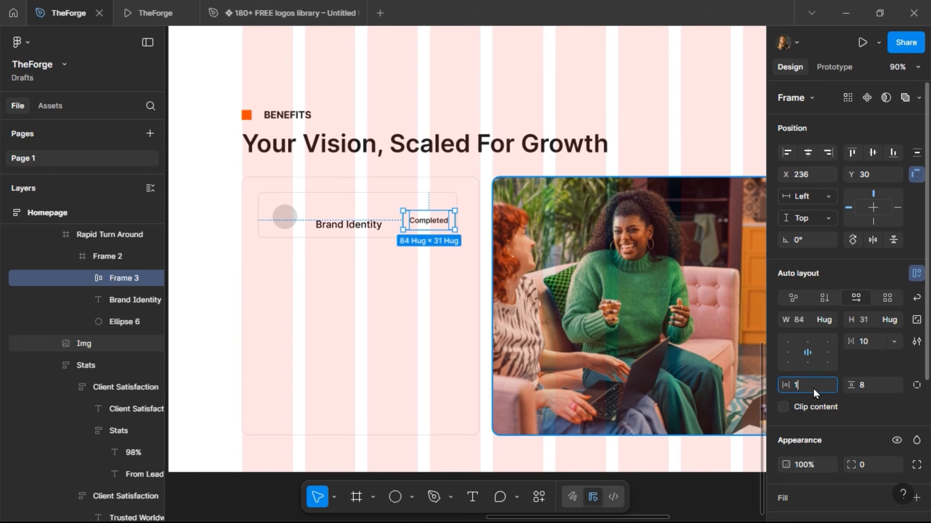
pyautogui.write('6')
pyautogui.press('Return')
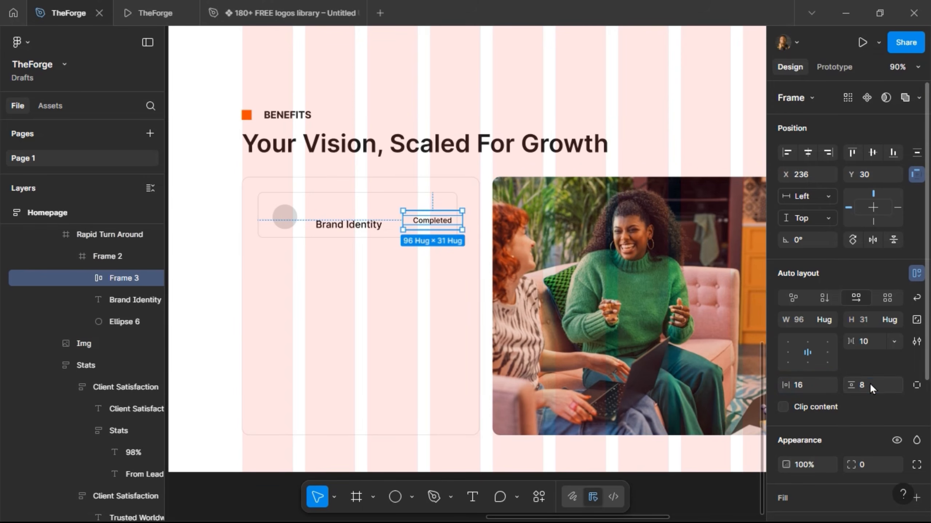
pyautogui.write('4')
pyautogui.press('Return')
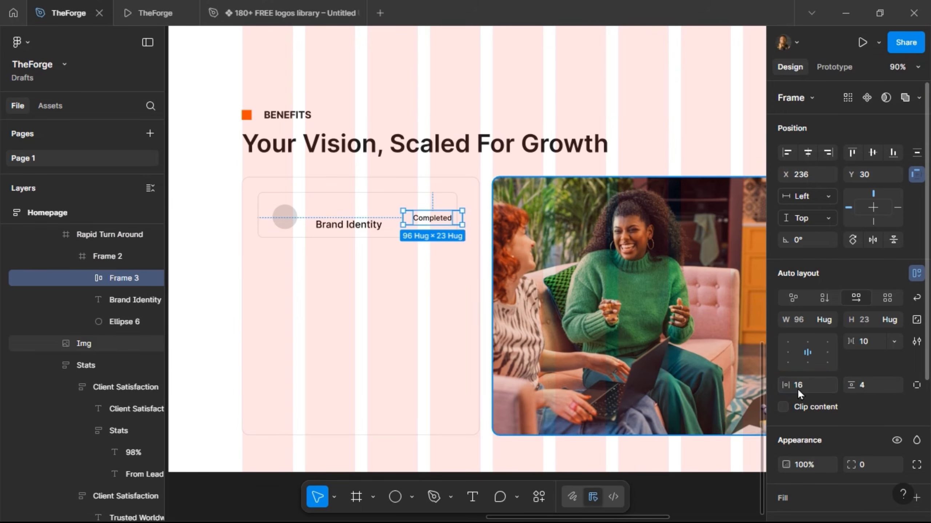
pyautogui.write('8')
pyautogui.press('Return')
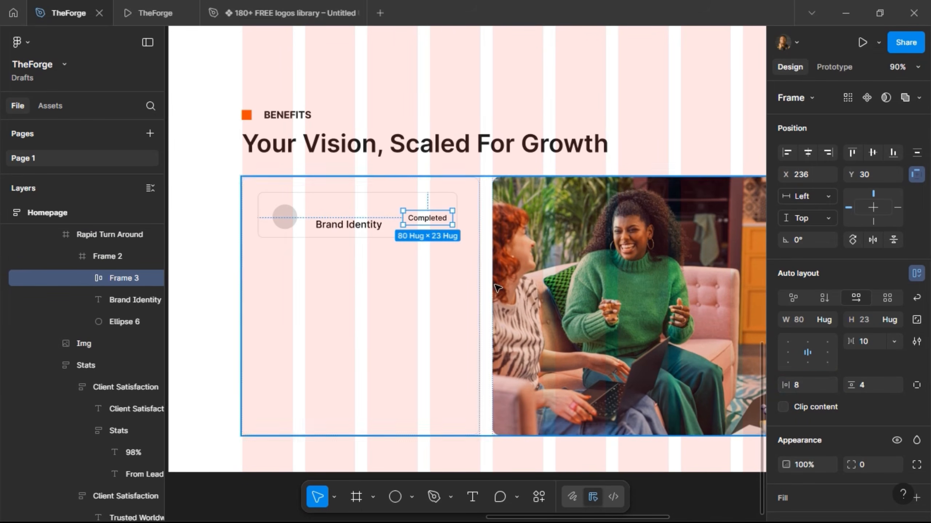
# Step: Fill the auto layout frame around Completed with light green DDFFDD
pyautogui.scroll(-2, 847, 422)
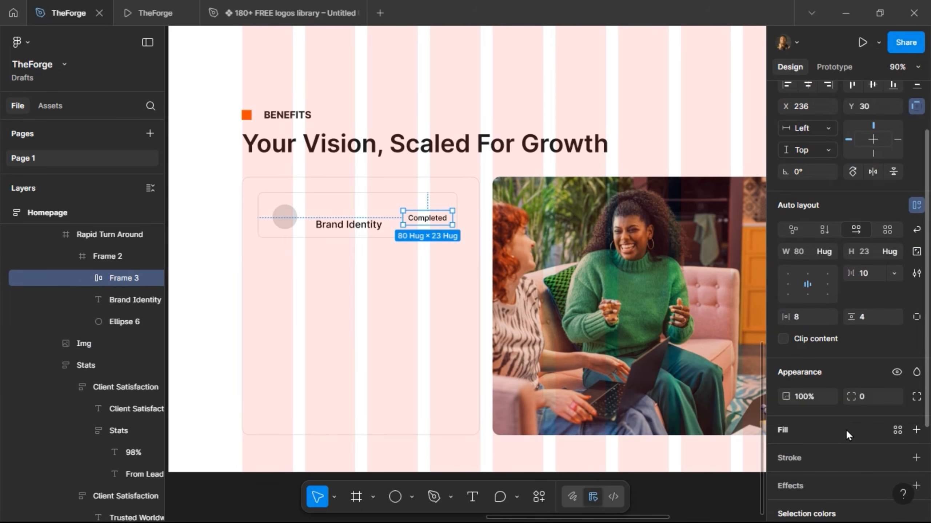
pyautogui.click(845, 430)
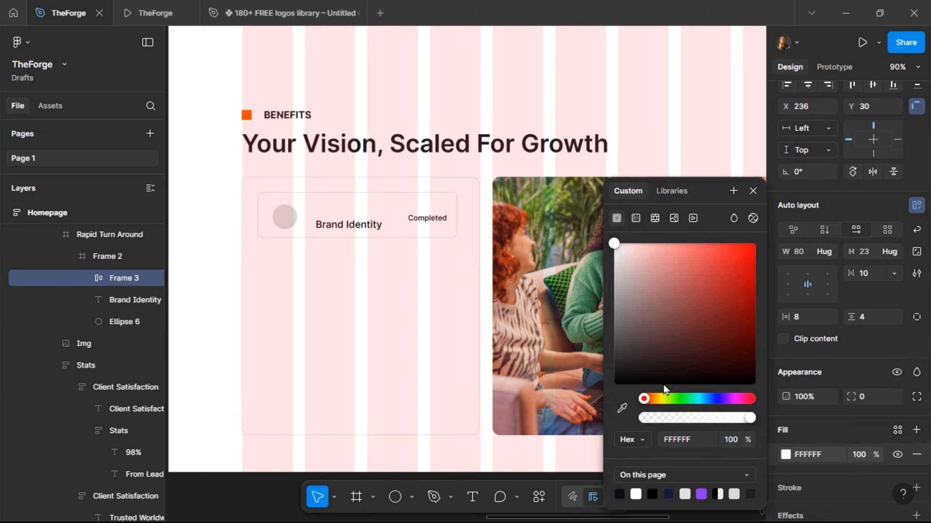
pyautogui.moveTo(645, 400); pyautogui.dragTo(679, 399)
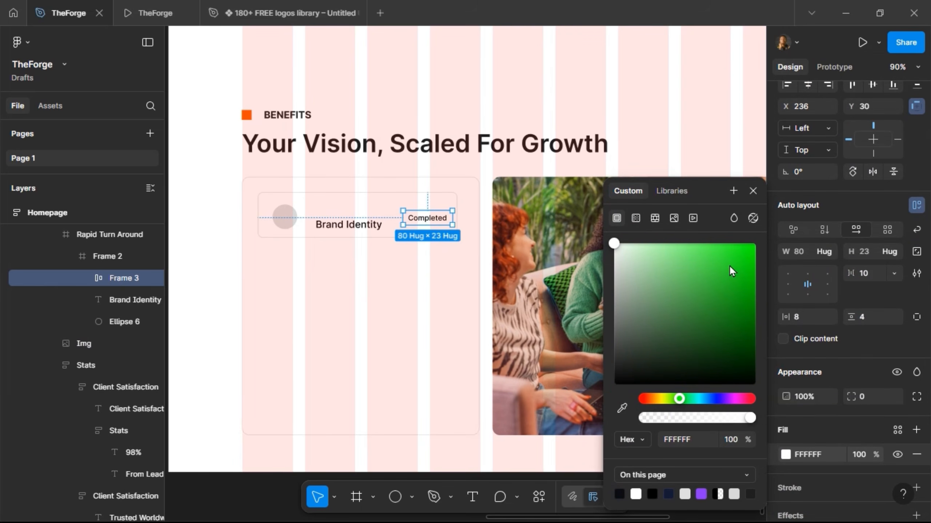
pyautogui.moveTo(729, 265); pyautogui.dragTo(633, 243)
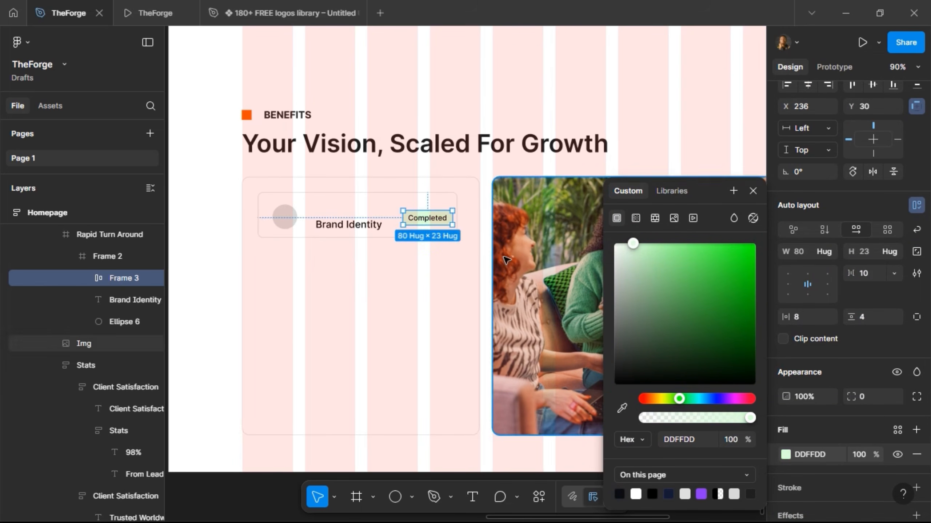
# Step: Change the colour of the Completed text to dark green 296C0A
pyautogui.click(442, 222)
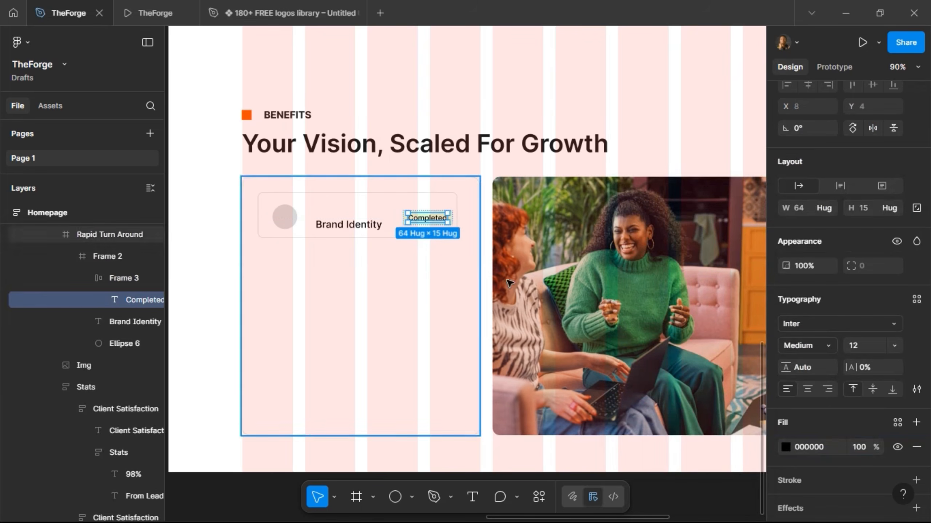
pyautogui.click(784, 448)
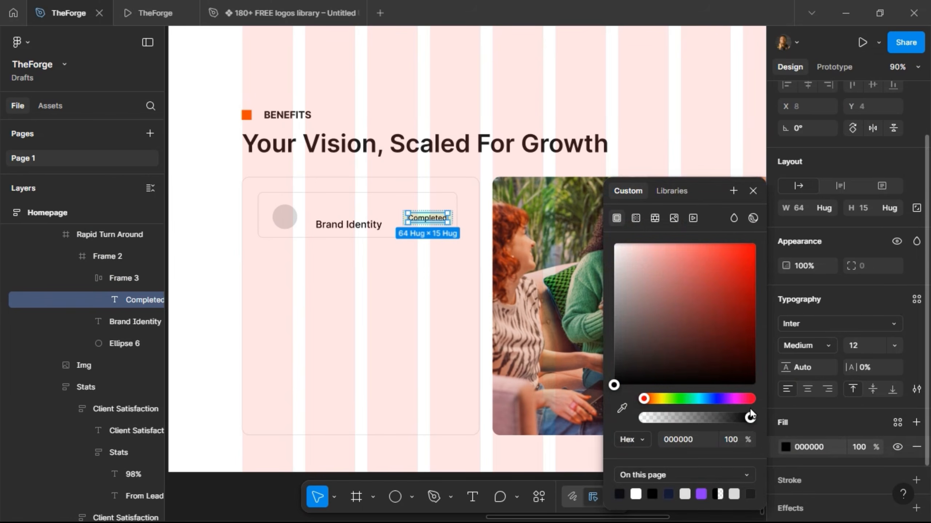
pyautogui.click(672, 399)
pyautogui.moveTo(729, 322)
pyautogui.mouseDown()
pyautogui.moveTo(734, 317)
pyautogui.moveTo(743, 333)
pyautogui.mouseUp()
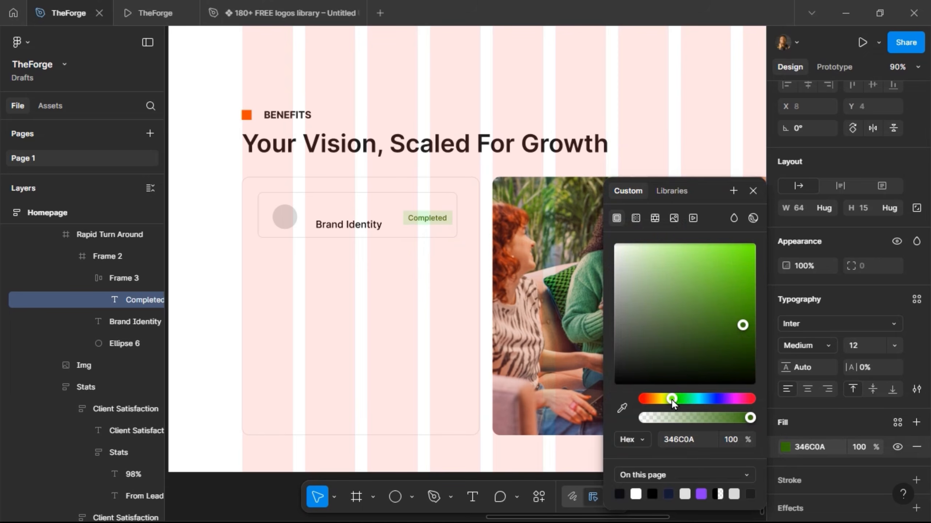
pyautogui.moveTo(671, 399); pyautogui.dragTo(674, 399)
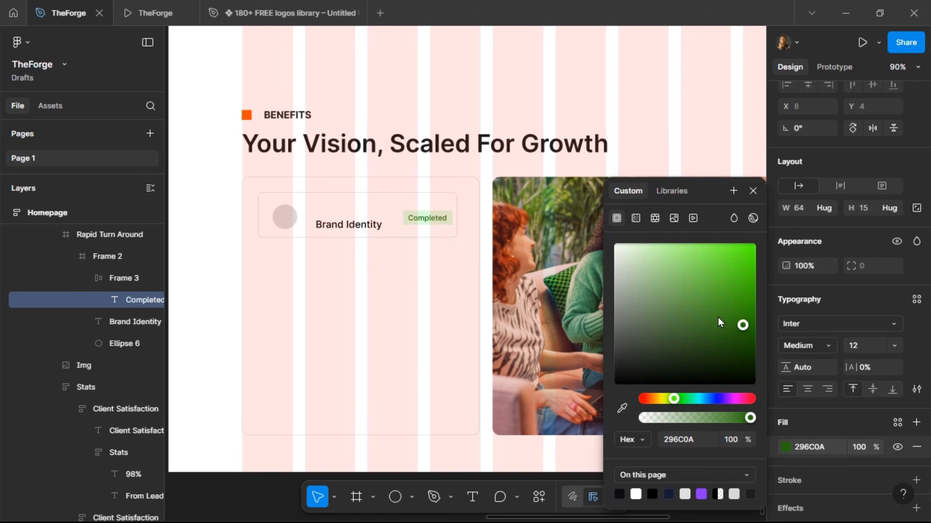
pyautogui.click(758, 192)
# Step: Round the Completed tag into a pill with a corner radius of 100 and select the frame that contains it
pyautogui.click(372, 222)
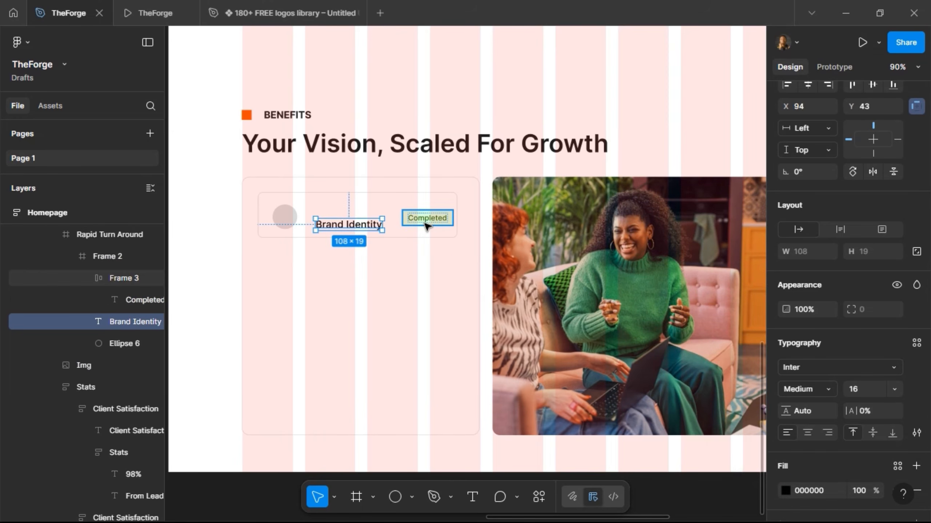
pyautogui.click(426, 225)
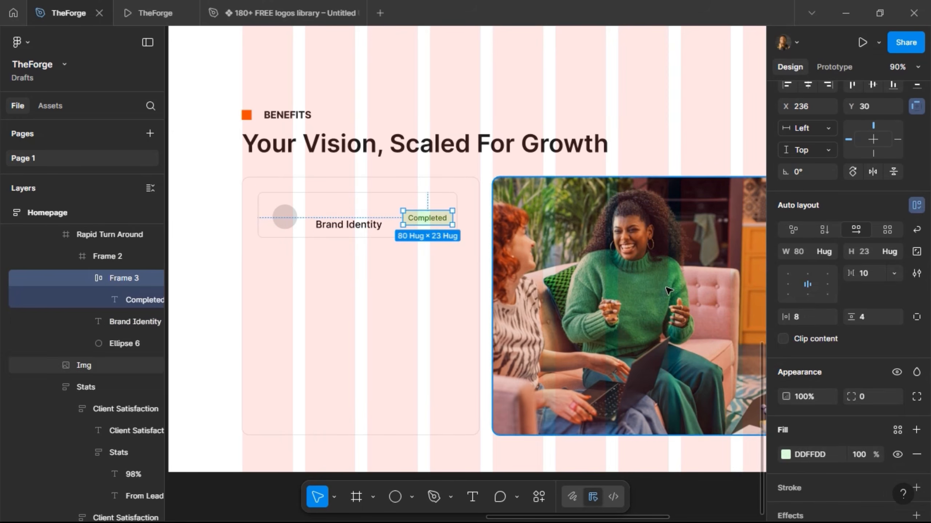
pyautogui.click(867, 399)
pyautogui.write('100')
pyautogui.press('Return')
pyautogui.click(323, 205)
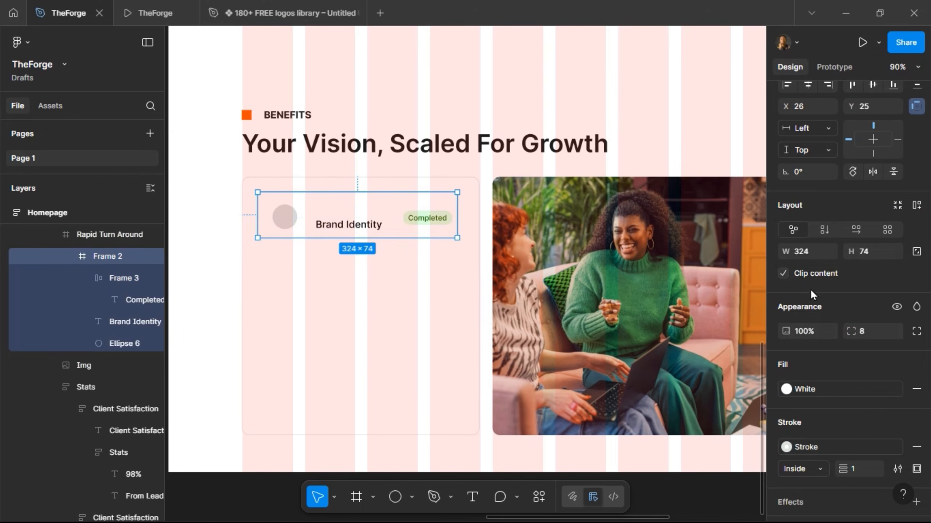
# Step: Rename the row's frame as Card and the frame around the Completed text as Status
pyautogui.doubleClick(108, 256)
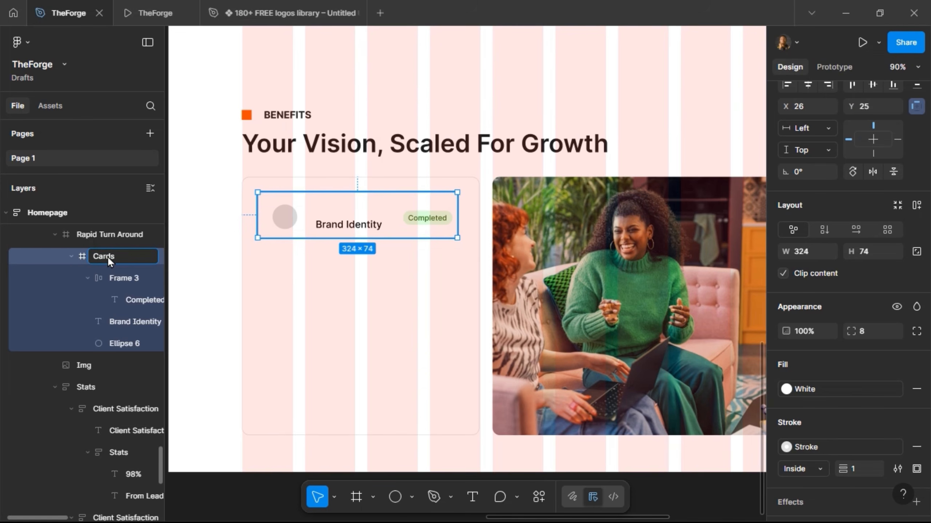
pyautogui.write('Cards')
pyautogui.press('BackSpace')
pyautogui.press('Return')
pyautogui.click(119, 278)
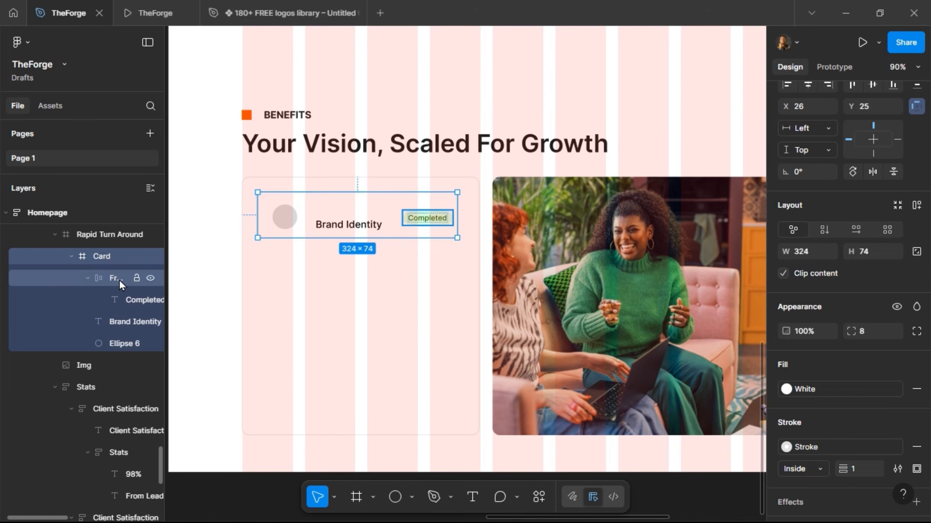
pyautogui.doubleClick(117, 278)
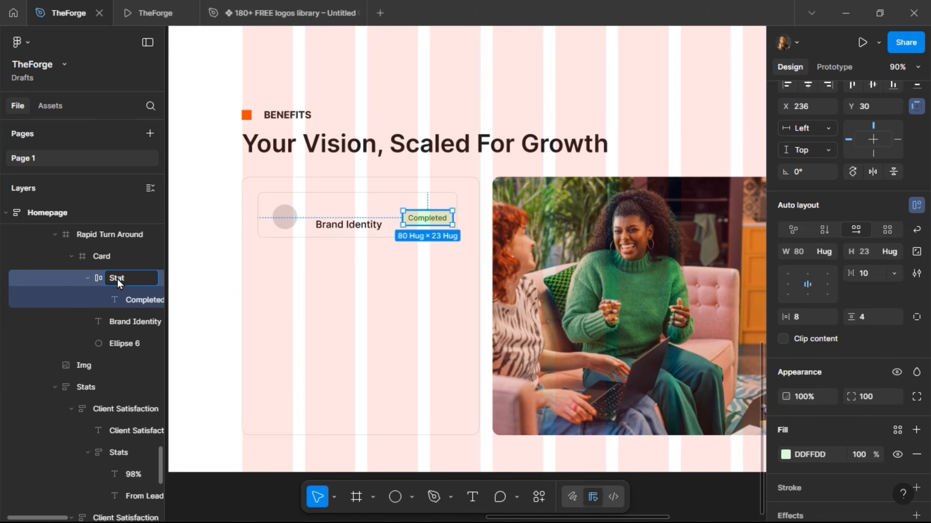
pyautogui.press('Return')
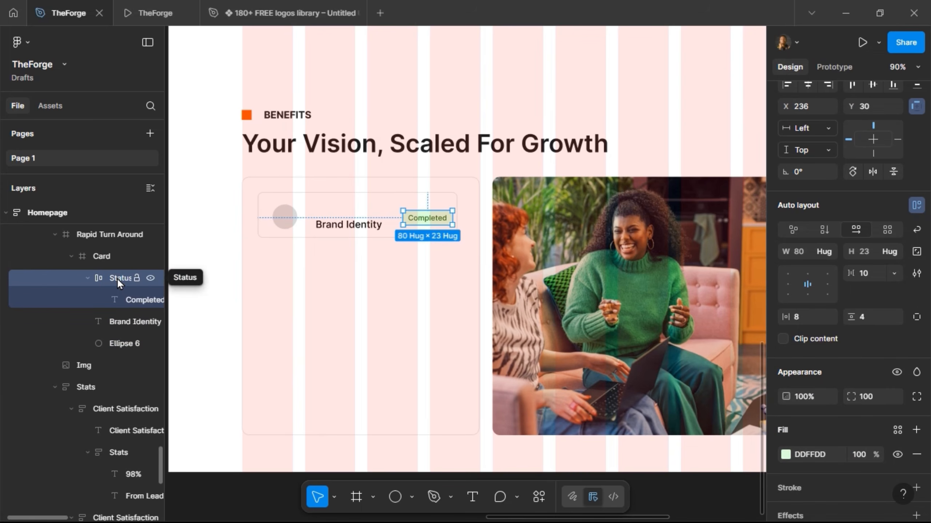
# Step: Rename the grey circle layer in the Card as Image
pyautogui.click(110, 342)
pyautogui.doubleClick(113, 343)
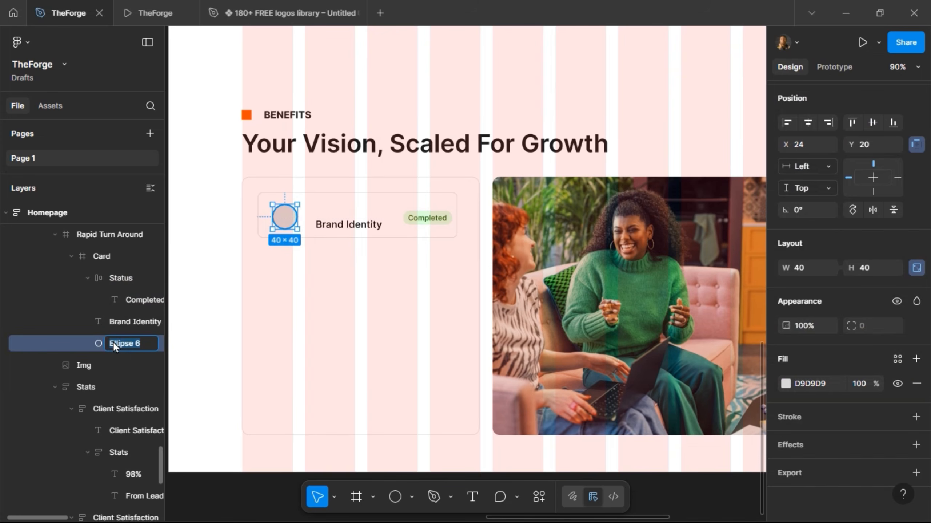
pyautogui.press('Return')
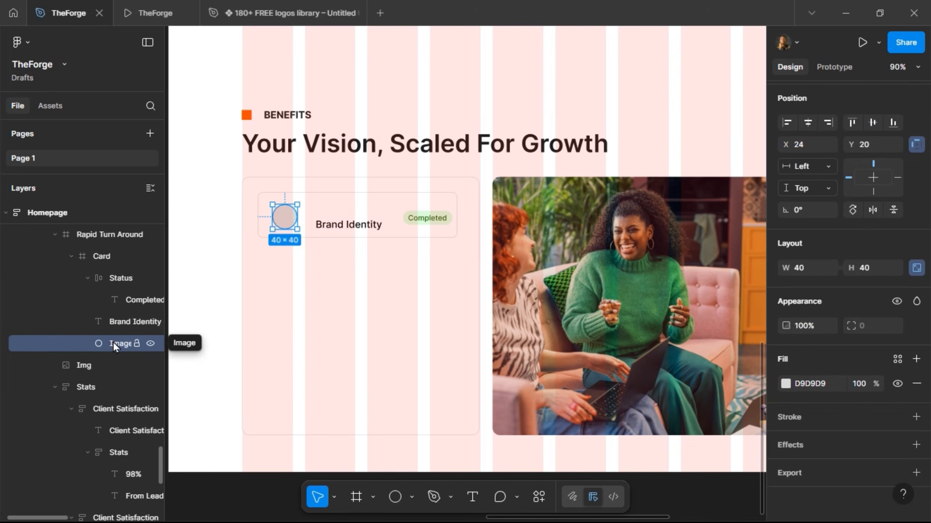
# Step: Apply auto layout to the Card frame inside Rapid Turn Around
pyautogui.click(94, 245)
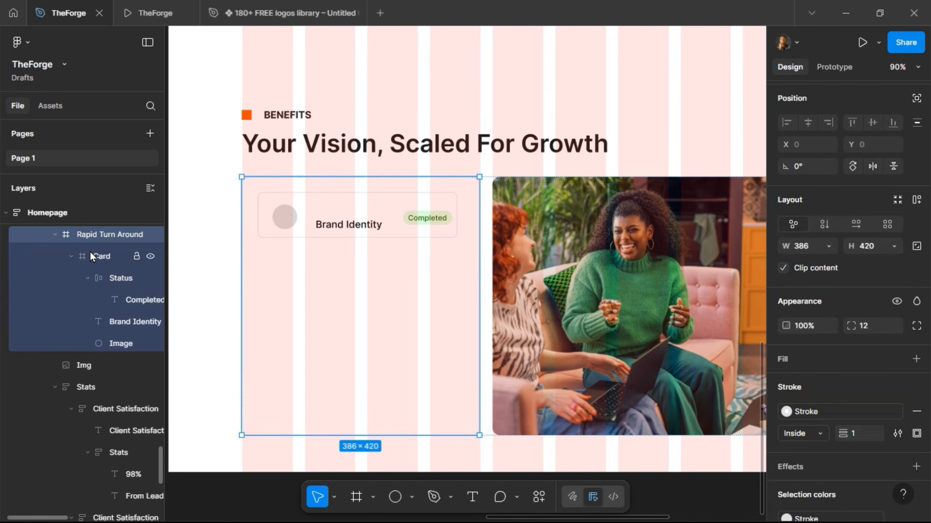
pyautogui.click(92, 253)
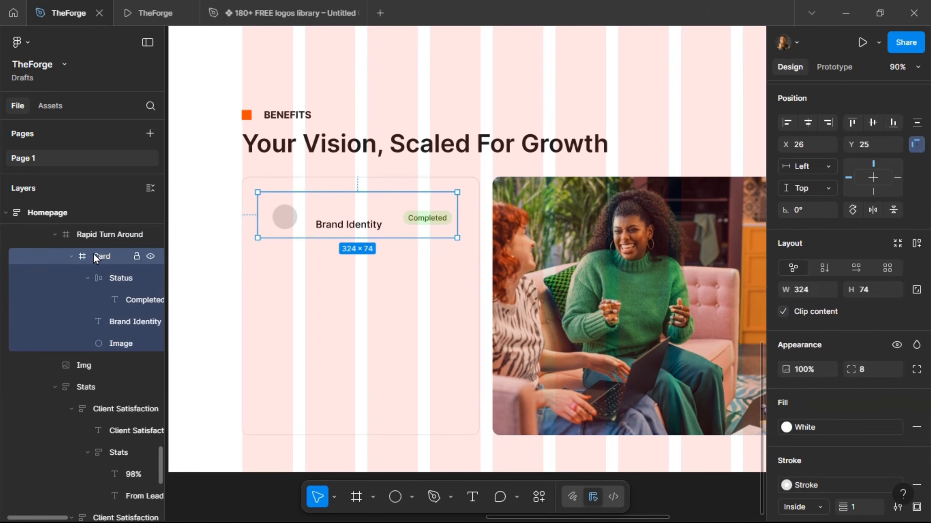
pyautogui.click(917, 244)
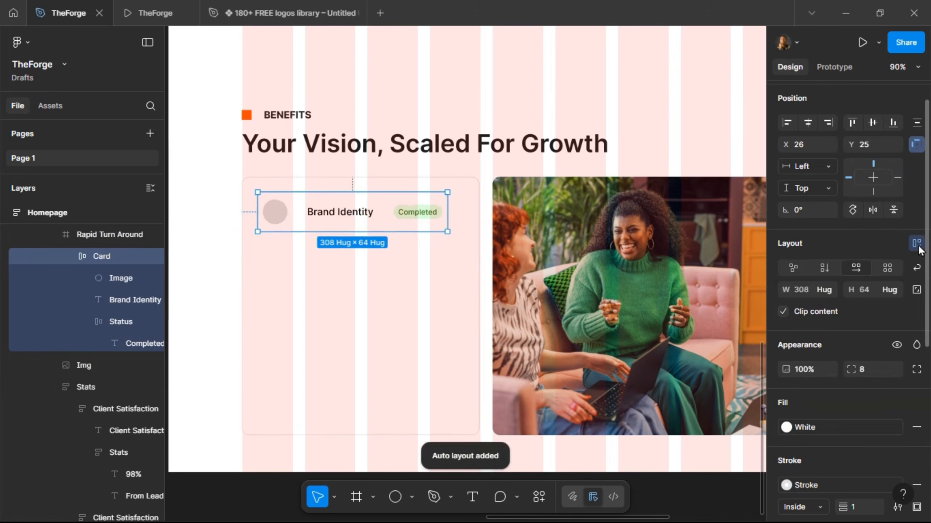
# Step: Group the circle and the Brand Identity text in an auto layout frame with a gap of 12
pyautogui.click(341, 217)
pyautogui.keyDown('shift'); pyautogui.click(274, 212); pyautogui.keyUp('shift')
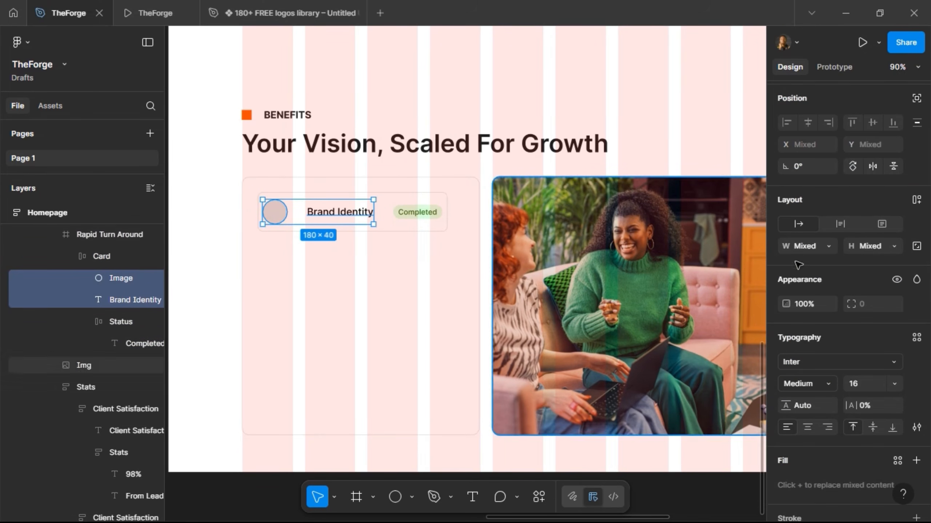
pyautogui.click(916, 200)
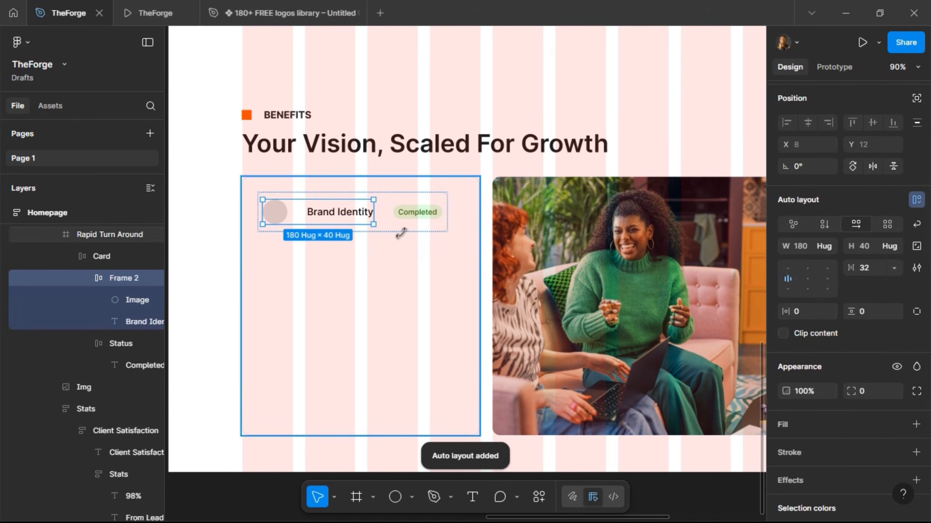
pyautogui.write('12')
pyautogui.press('Return')
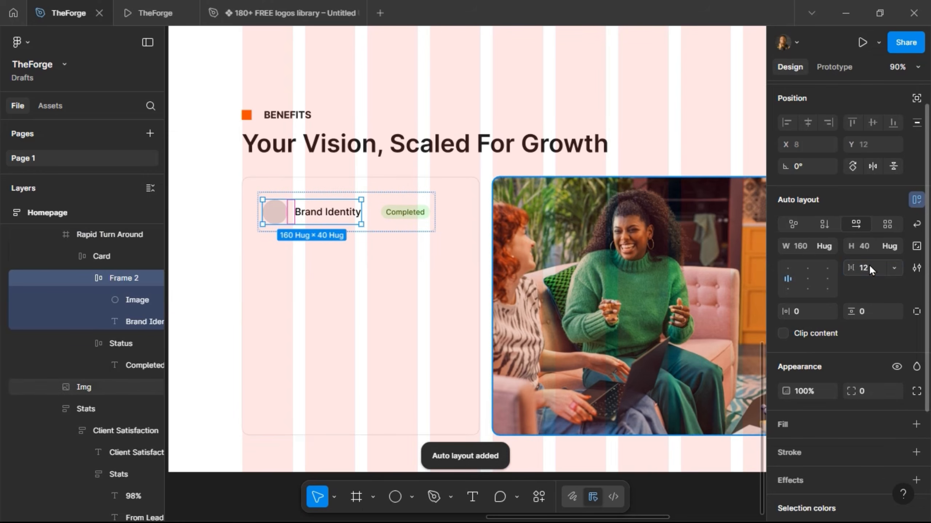
# Step: Set the Card's item gap to Auto and widen the Card to about 331
pyautogui.press('Escape')
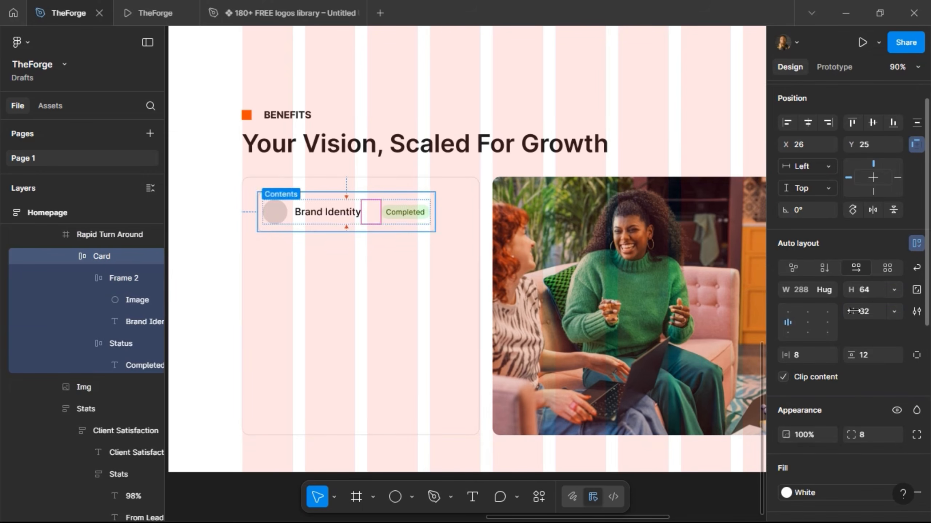
pyautogui.click(875, 311)
pyautogui.write('aut')
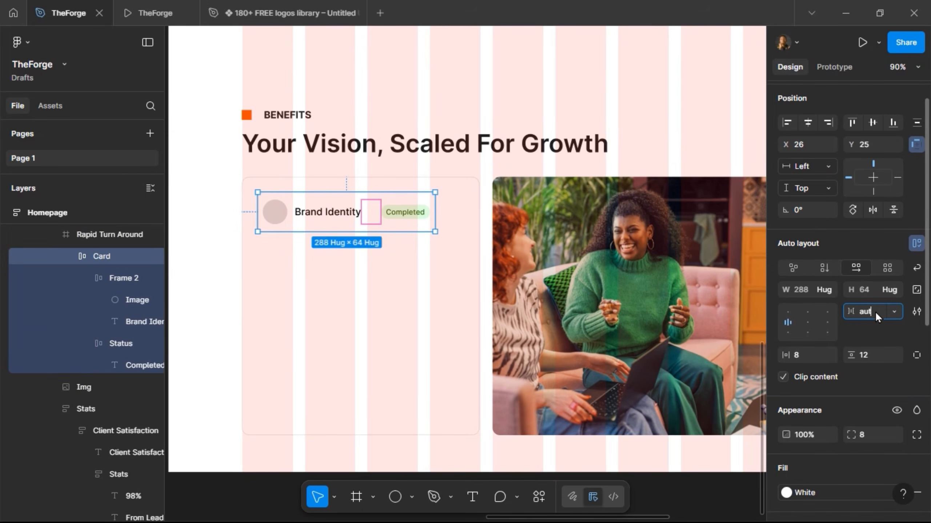
pyautogui.write('o')
pyautogui.press('Return')
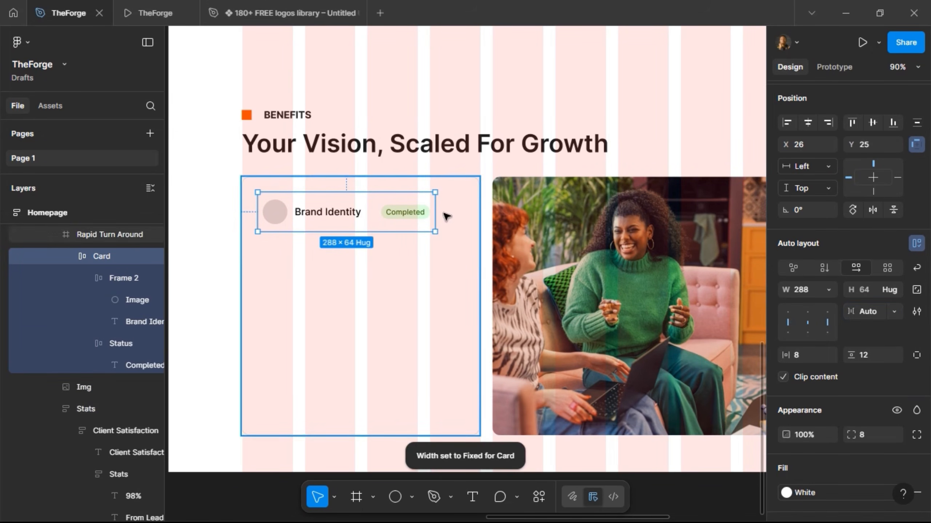
pyautogui.moveTo(435, 217); pyautogui.dragTo(462, 216)
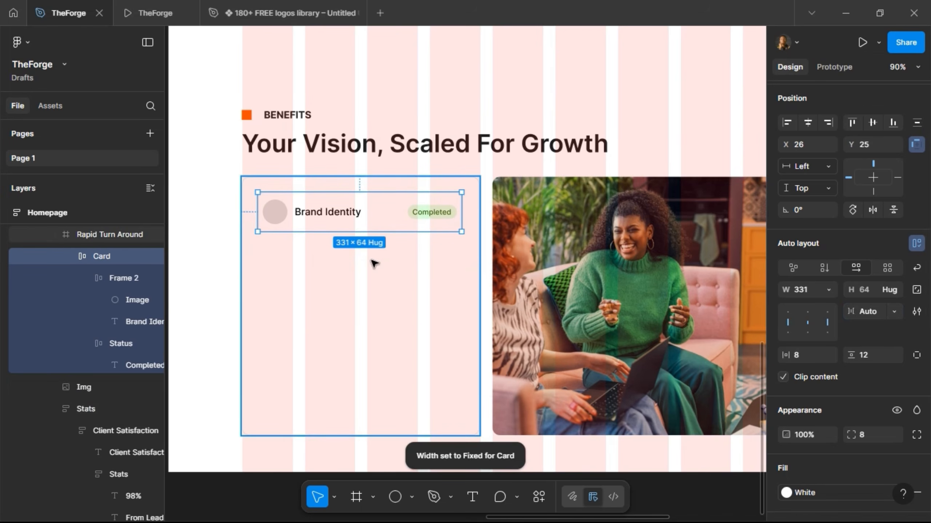
# Step: Nudge the Card to X 20, Y 40 inside the Rapid Turn Around frame
pyautogui.press('alt')
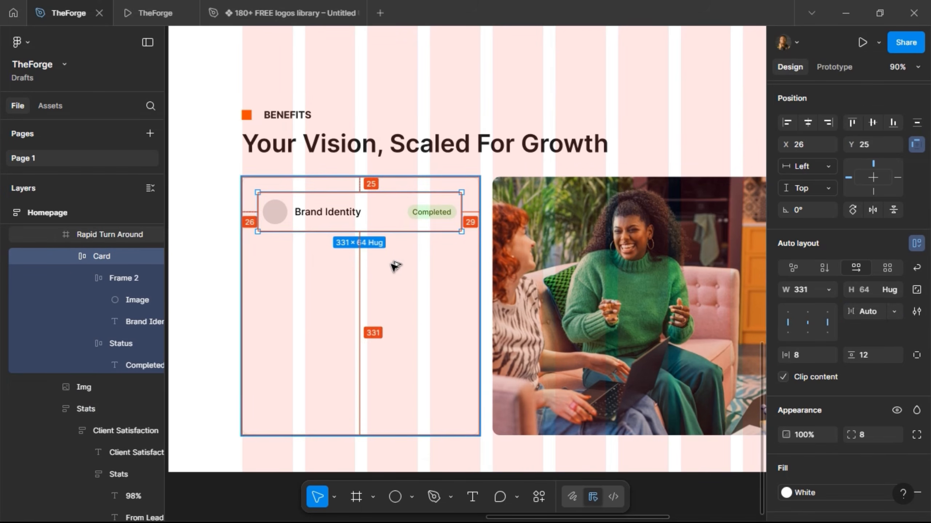
pyautogui.press('Down')
pyautogui.press('Down')
pyautogui.press('Down')
pyautogui.press('Down')
pyautogui.press('Down')
pyautogui.press('Down')
pyautogui.press('Down')
pyautogui.press('Down')
pyautogui.press('Down')
pyautogui.press('Down')
pyautogui.press('Down')
pyautogui.press('Down')
pyautogui.press('Down')
pyautogui.press('Down')
pyautogui.press('Down')
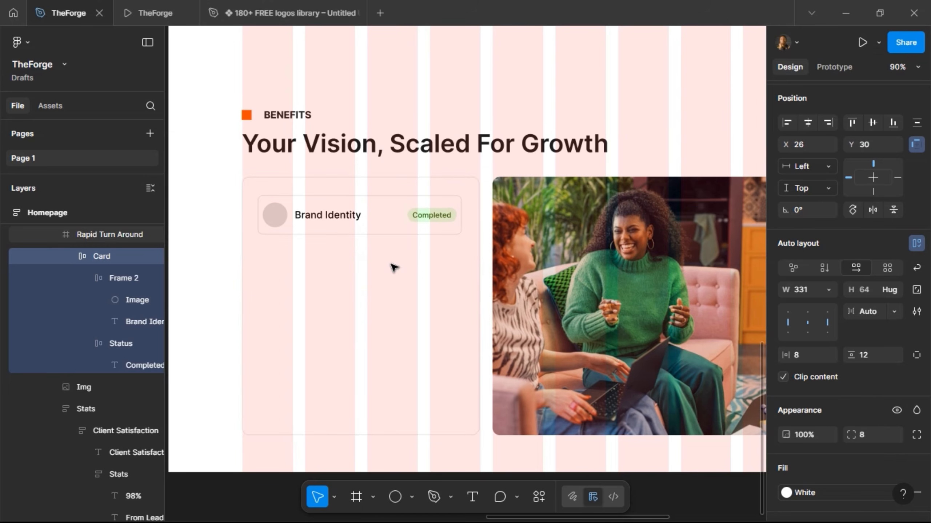
pyautogui.press('Left')
pyautogui.press('Left')
pyautogui.press('Left')
pyautogui.press('Left')
pyautogui.press('Left')
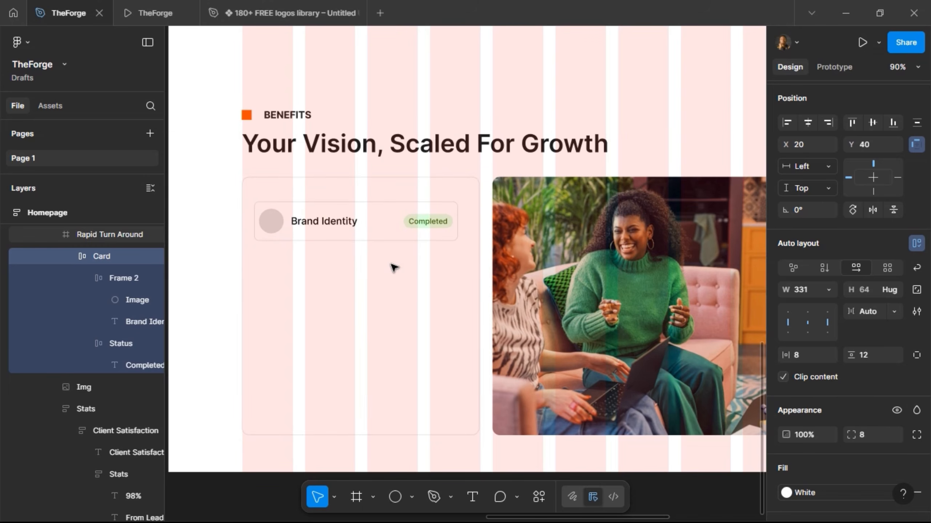
pyautogui.press('Left')
# Step: Set the Card's width to 346 and check its spacing within the Rapid Turn Around frame
pyautogui.moveTo(465, 226); pyautogui.dragTo(475, 228)
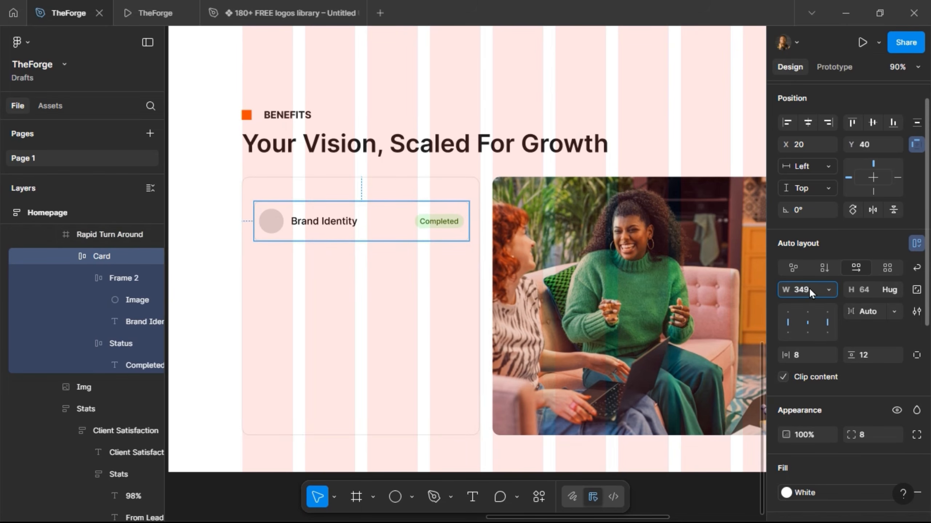
pyautogui.press('BackSpace')
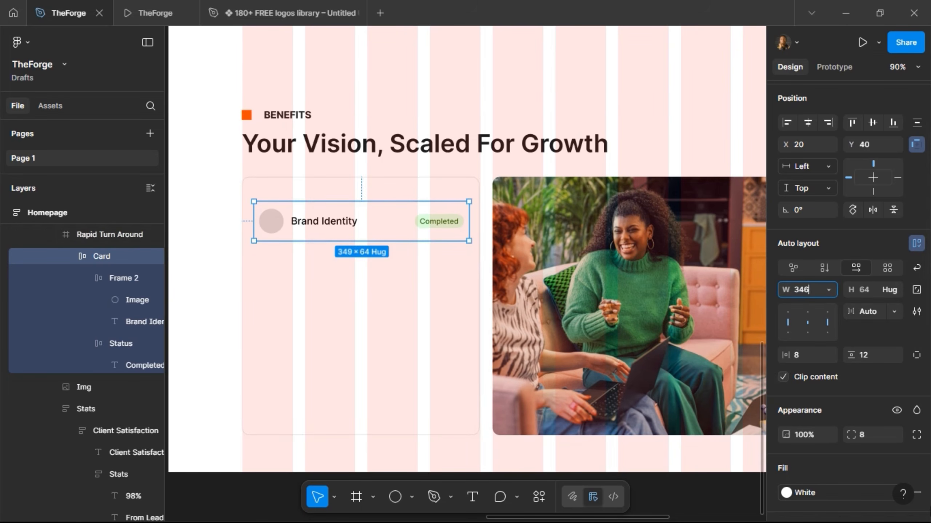
pyautogui.press('Return')
pyautogui.press('alt')
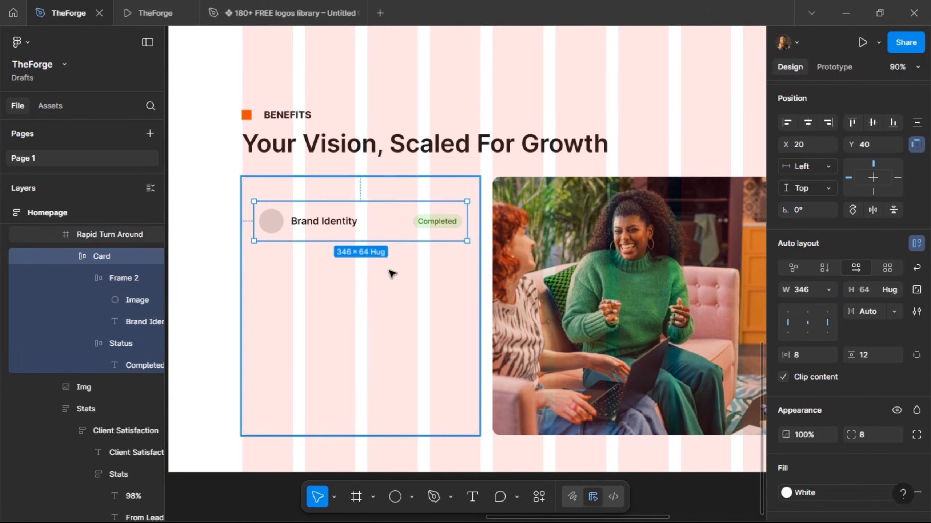
# Step: Add a drop shadow to the Card with a vertical offset of 12
pyautogui.scroll(-5, 843, 427)
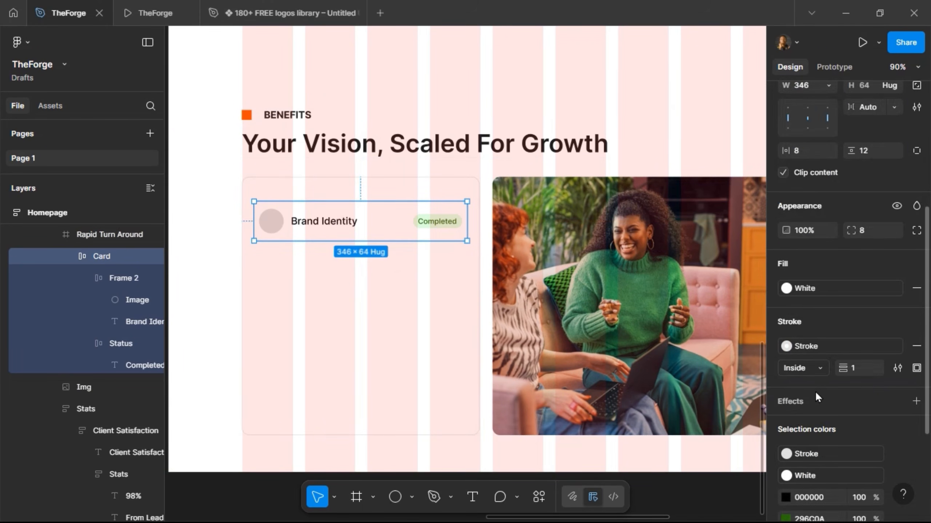
pyautogui.scroll(-2, 815, 424)
pyautogui.click(836, 340)
pyautogui.click(787, 358)
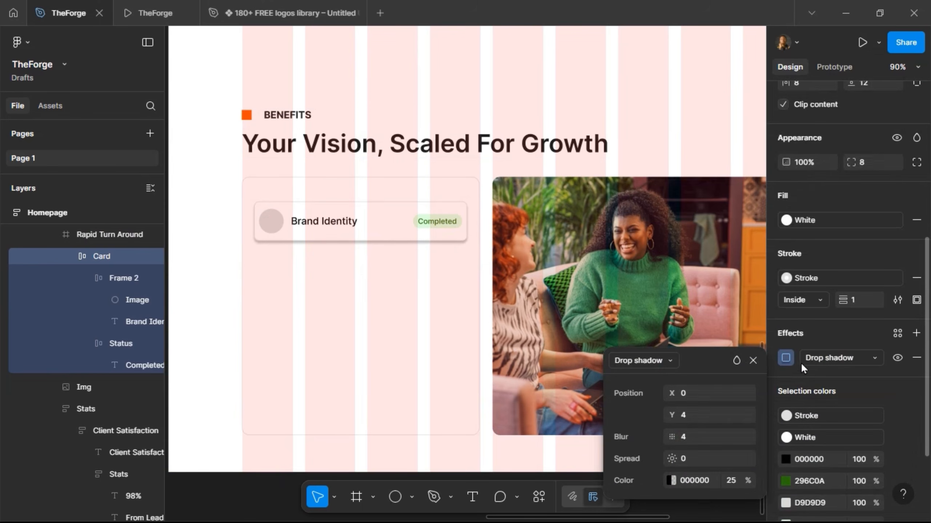
pyautogui.click(699, 420)
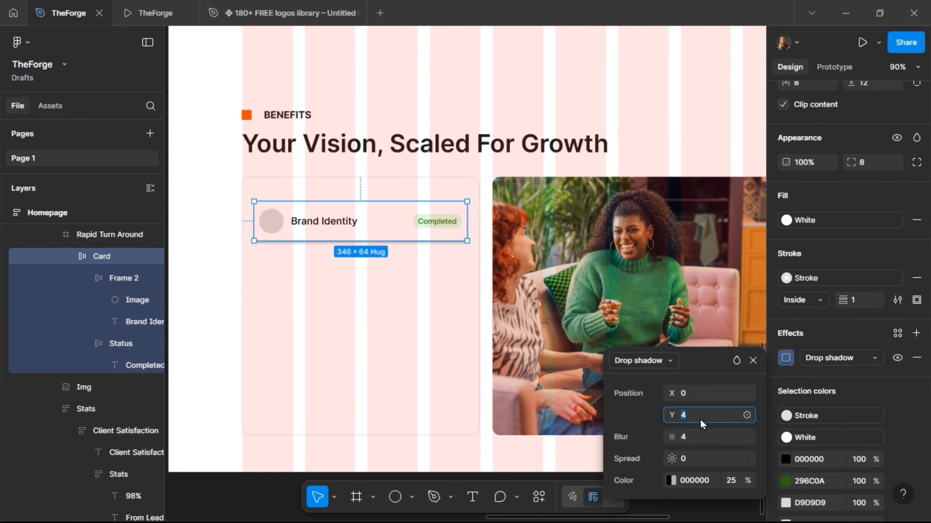
pyautogui.write('12')
pyautogui.press('Return')
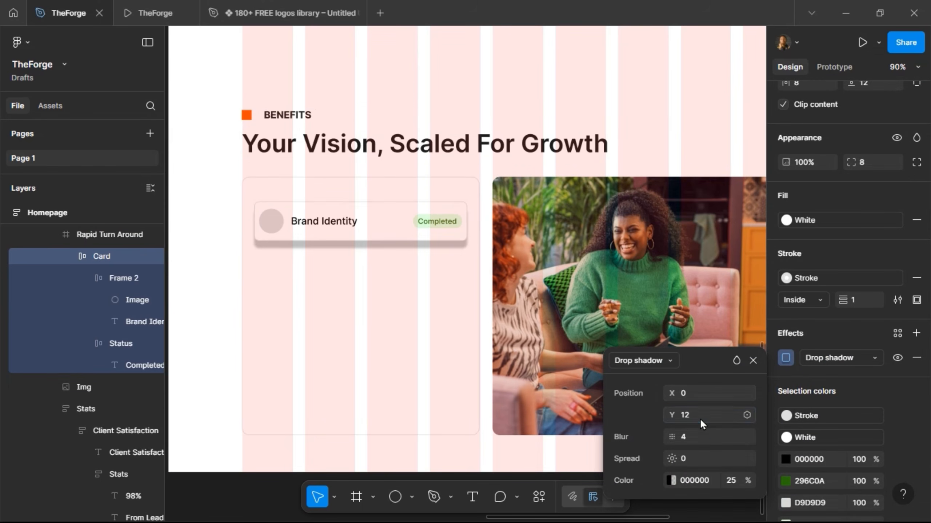
# Step: Set the Card's drop shadow blur to 40 and its vertical offset to 8
pyautogui.click(705, 439)
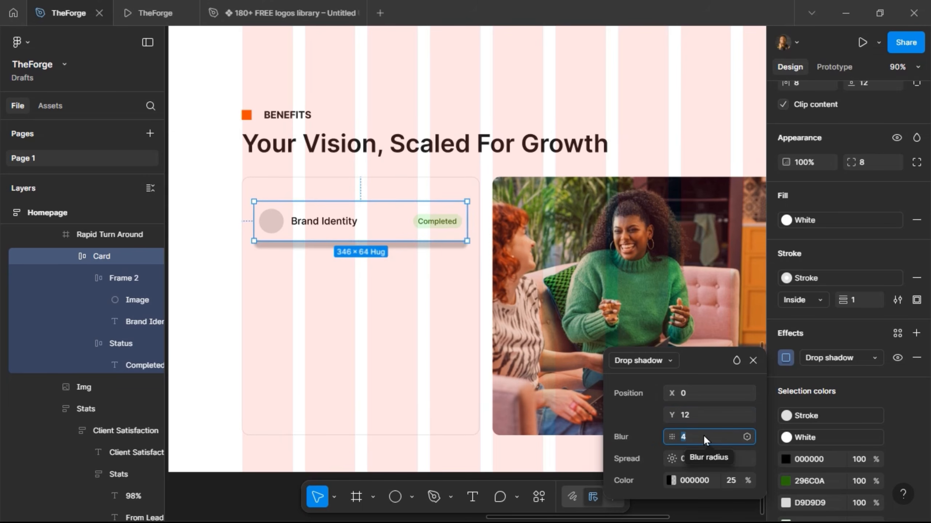
pyautogui.write('40')
pyautogui.press('Return')
pyautogui.click(703, 416)
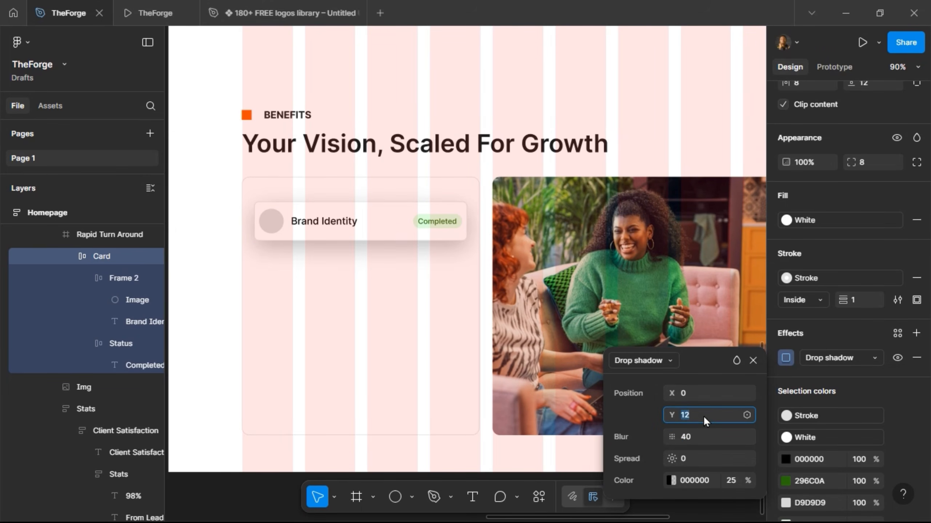
pyautogui.write('8')
pyautogui.press('Return')
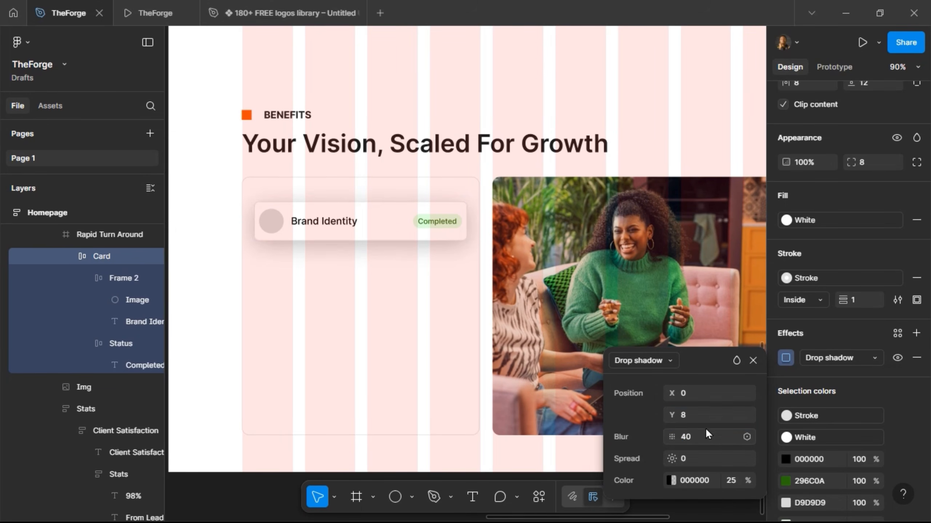
# Step: Set the drop shadow's vertical offset to 12 and its colour opacity to 12%
pyautogui.click(703, 419)
pyautogui.write('12')
pyautogui.press('Return')
pyautogui.click(735, 478)
pyautogui.write('12')
pyautogui.press('Return')
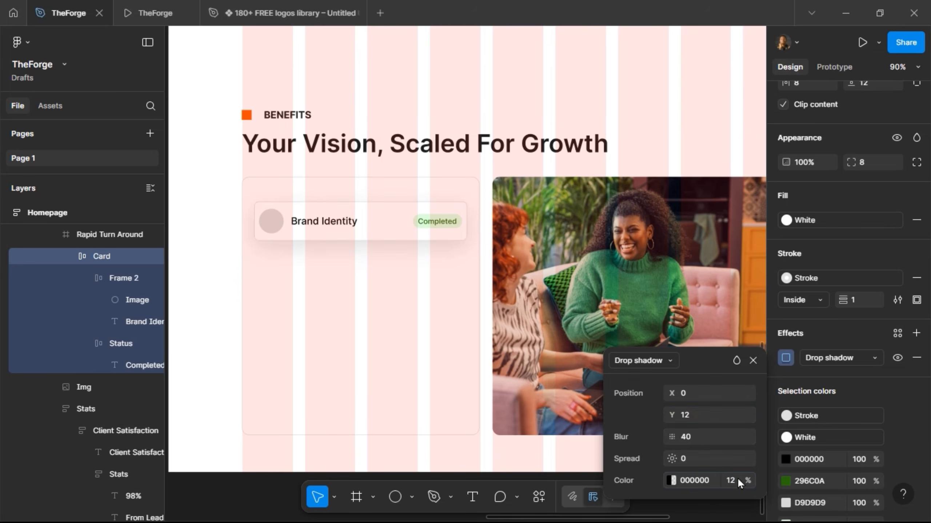
# Step: Set the drop shadow's blur to 36 and close the shadow settings
pyautogui.click(709, 438)
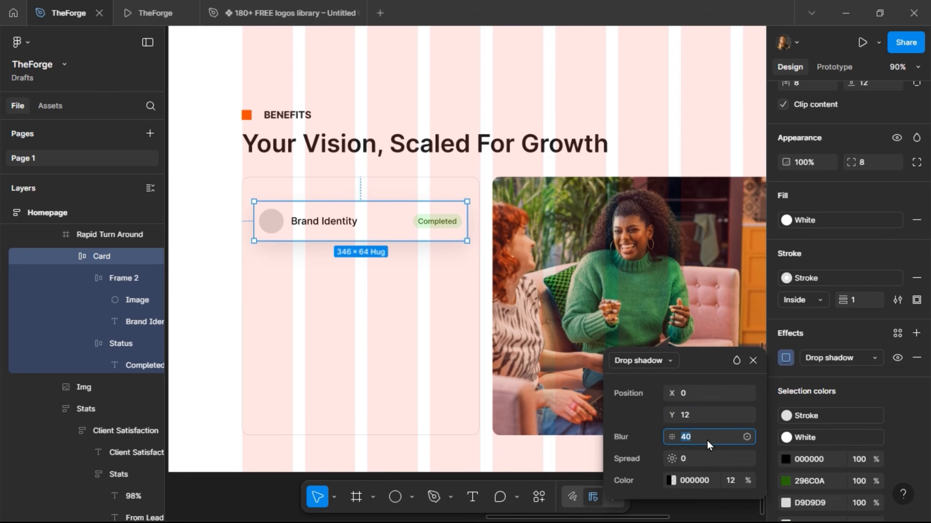
pyautogui.write('33')
pyautogui.press('BackSpace')
pyautogui.write('6')
pyautogui.press('Return')
pyautogui.click(753, 360)
# Step: Duplicate the Card onto the empty canvas beside the Homepage frame and turn the copy into a component
pyautogui.scroll(-5, 541, 261)
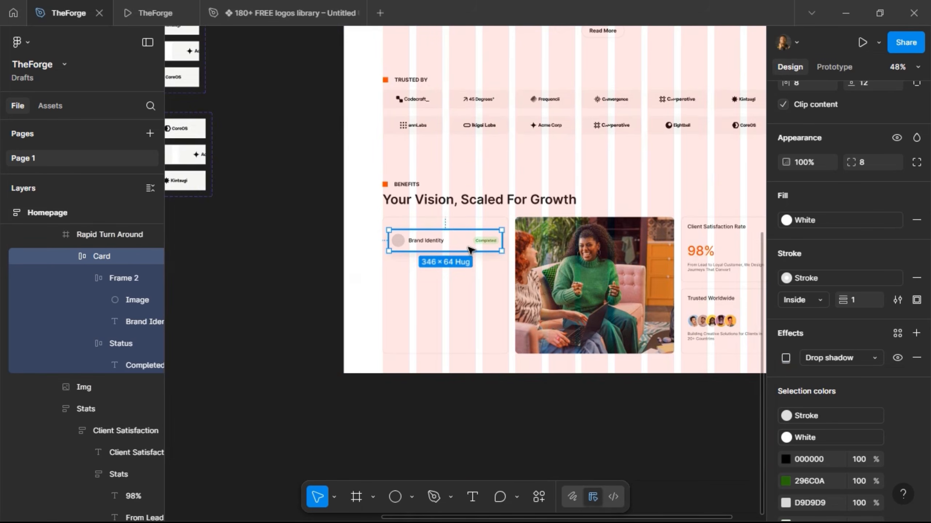
pyautogui.moveTo(473, 242); pyautogui.dragTo(262, 272)
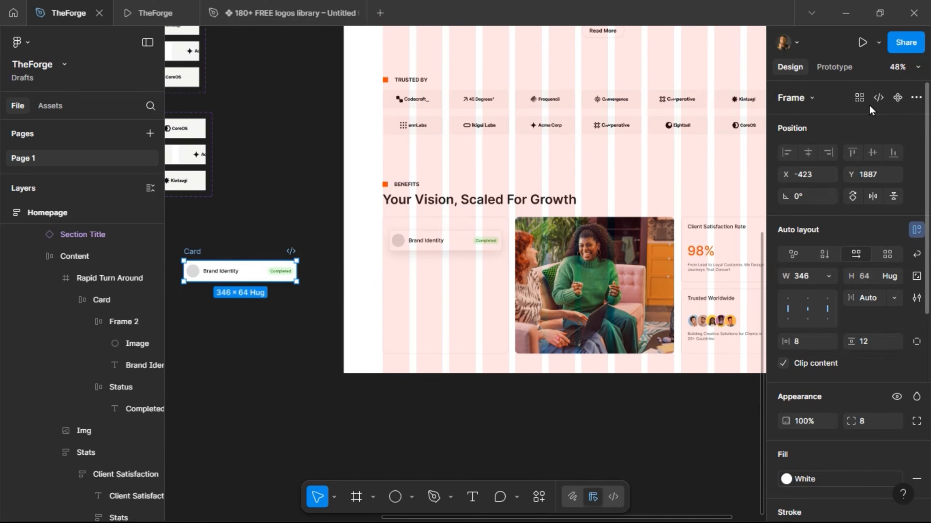
pyautogui.click(894, 97)
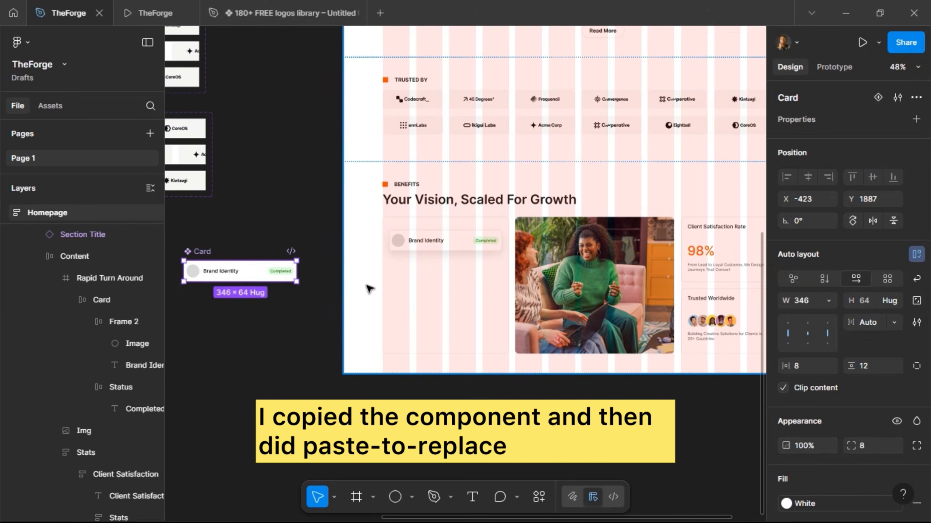
# Step: Replace the Brand Identity card inside the Rapid Turn Around frame with an instance of the Card component
pyautogui.click(445, 246)
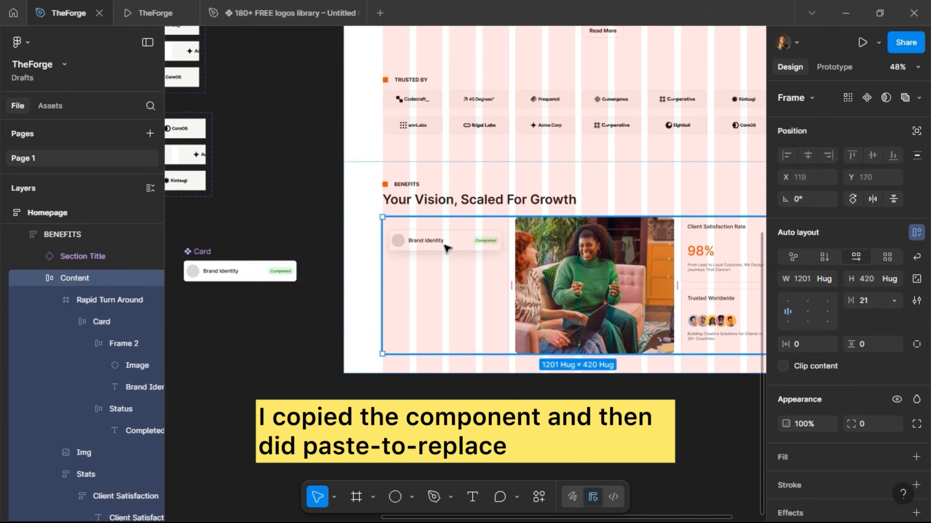
pyautogui.click(444, 247)
pyautogui.press('Return')
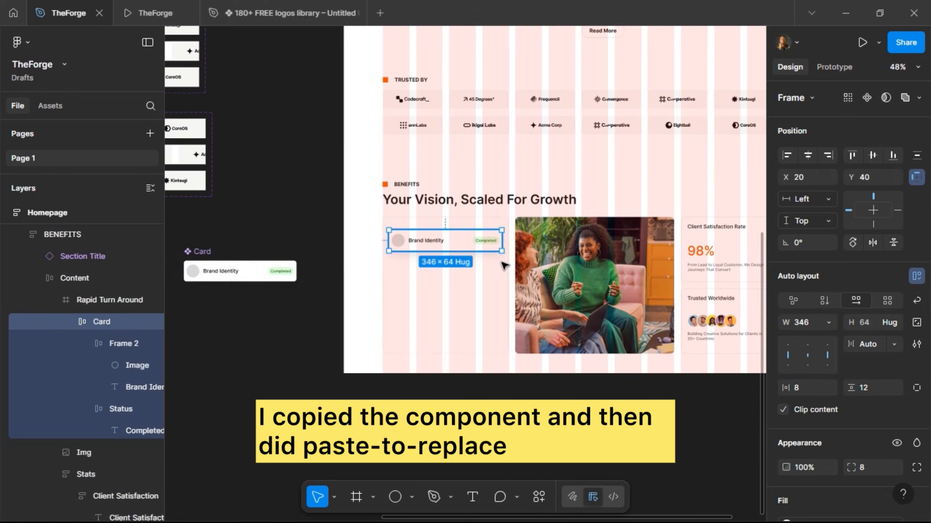
pyautogui.scroll(5, 473, 278)
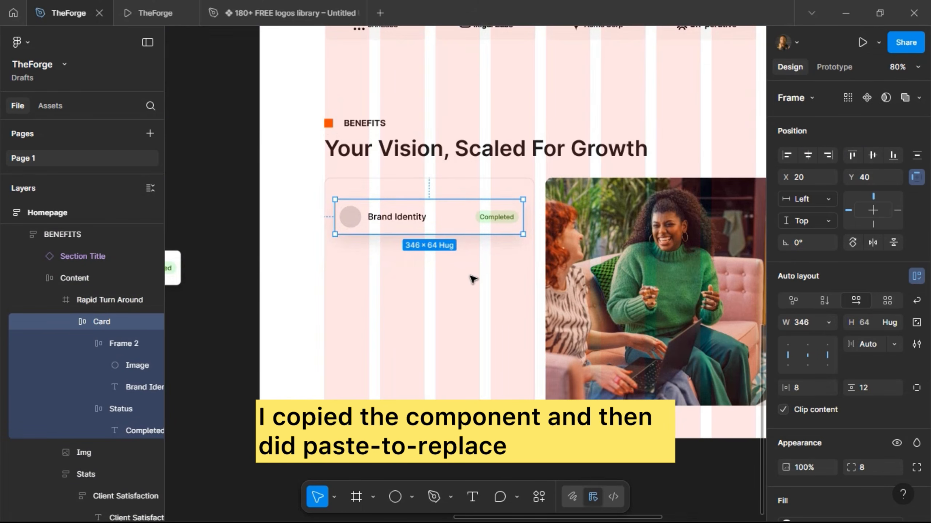
pyautogui.hotkey('ctrl', 'shift', 'r')
# Step: Set the horizontal padding of the main Card component beside the Homepage frame to 16
pyautogui.hscroll(-5, 425, 238)
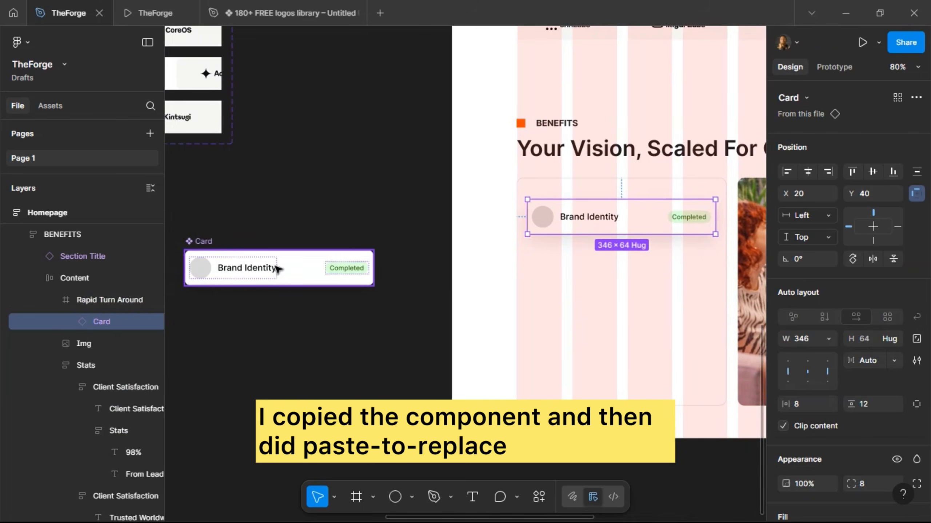
pyautogui.click(225, 268)
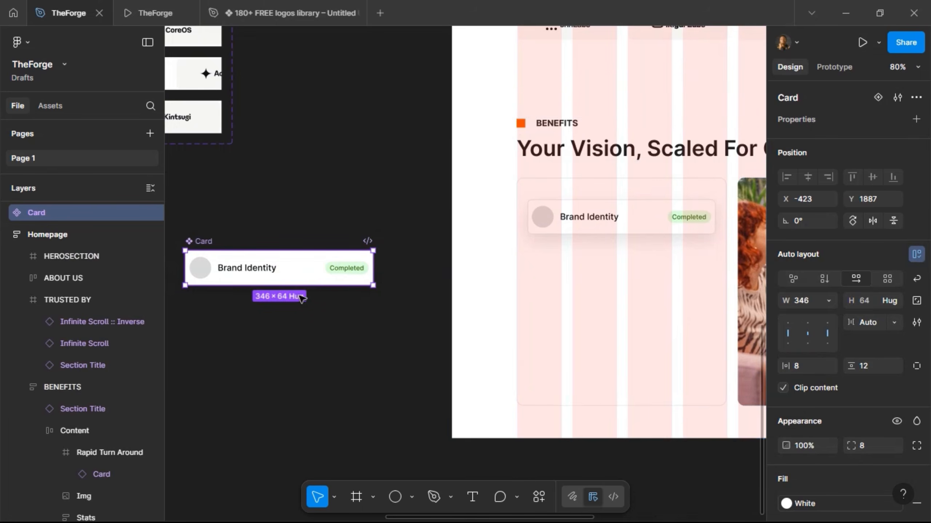
pyautogui.click(802, 367)
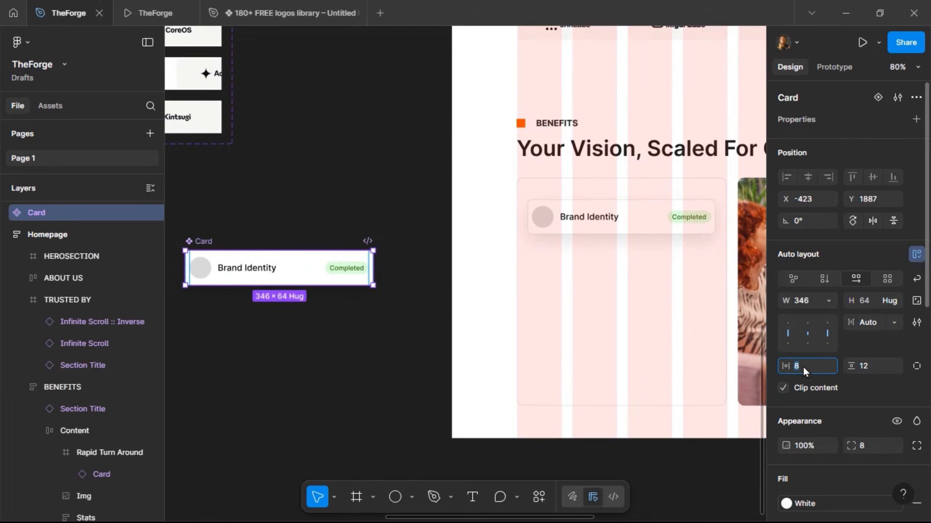
pyautogui.write('16')
pyautogui.press('Return')
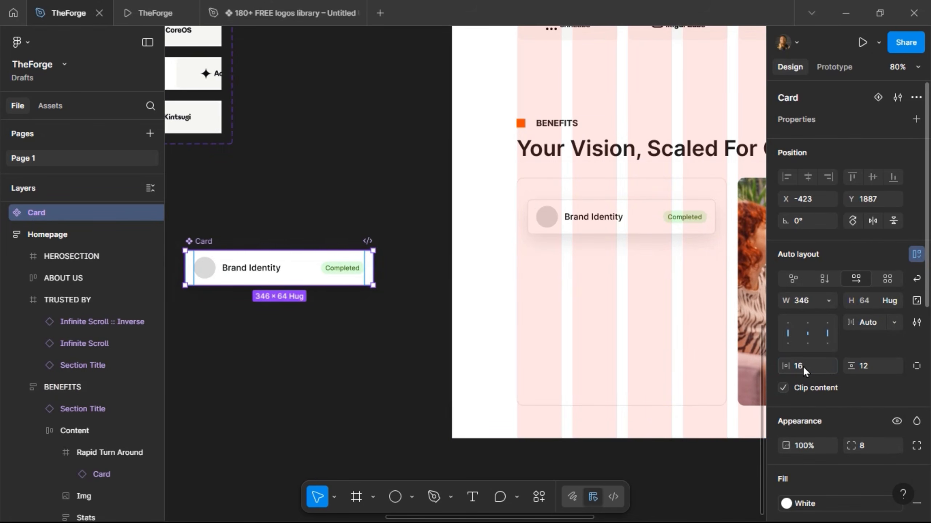
# Step: Try a vertical padding of 8 on the main Card component, and set it back to 12
pyautogui.click(871, 367)
pyautogui.write('8')
pyautogui.press('Return')
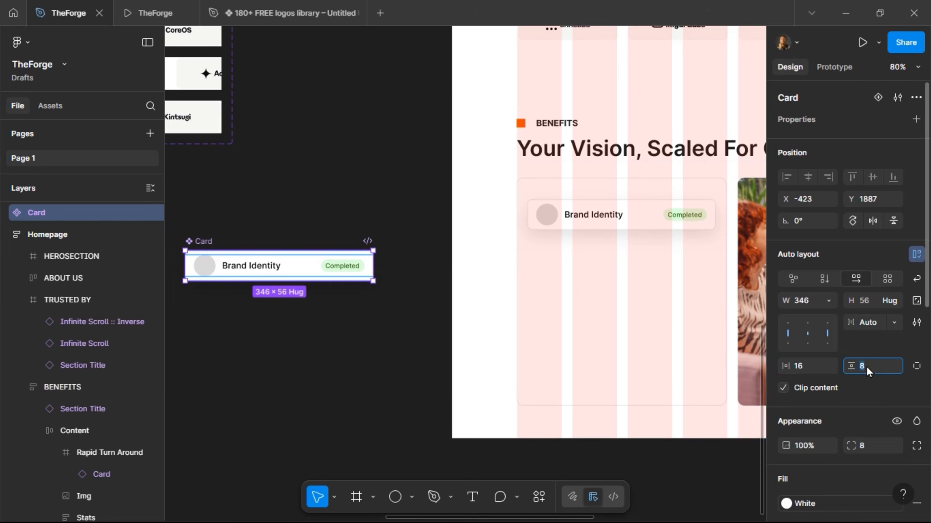
pyautogui.write('12')
pyautogui.press('Return')
# Step: Try a horizontal padding of 24 on the main Card component, and set it back to 16
pyautogui.click(804, 373)
pyautogui.write('2')
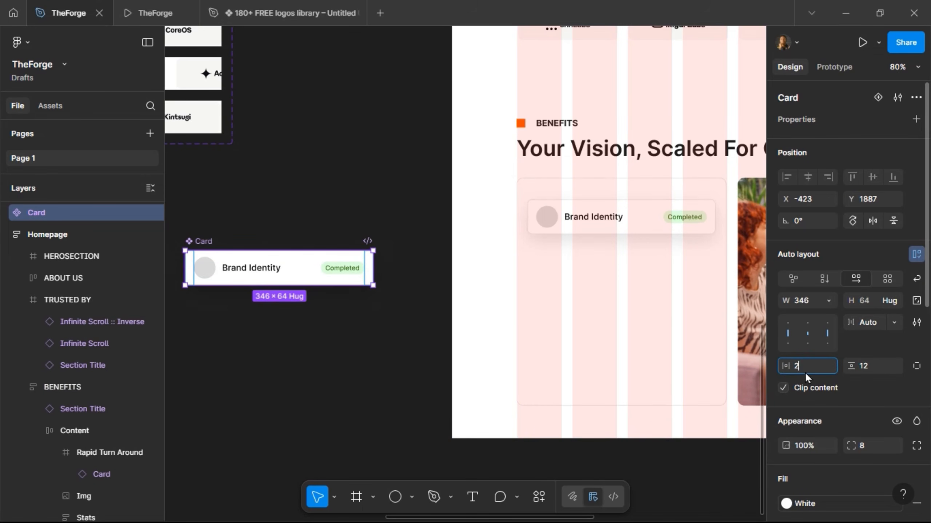
pyautogui.write('4')
pyautogui.press('Return')
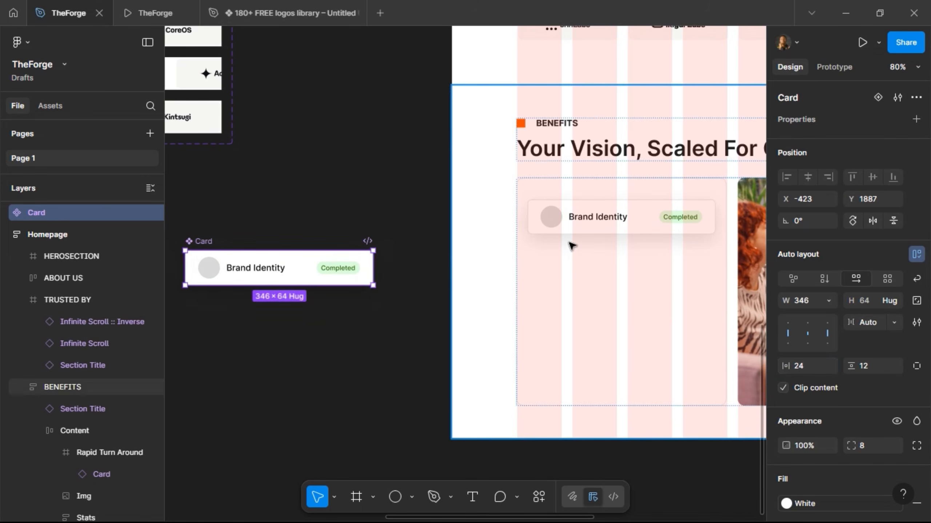
pyautogui.click(807, 367)
pyautogui.write('1')
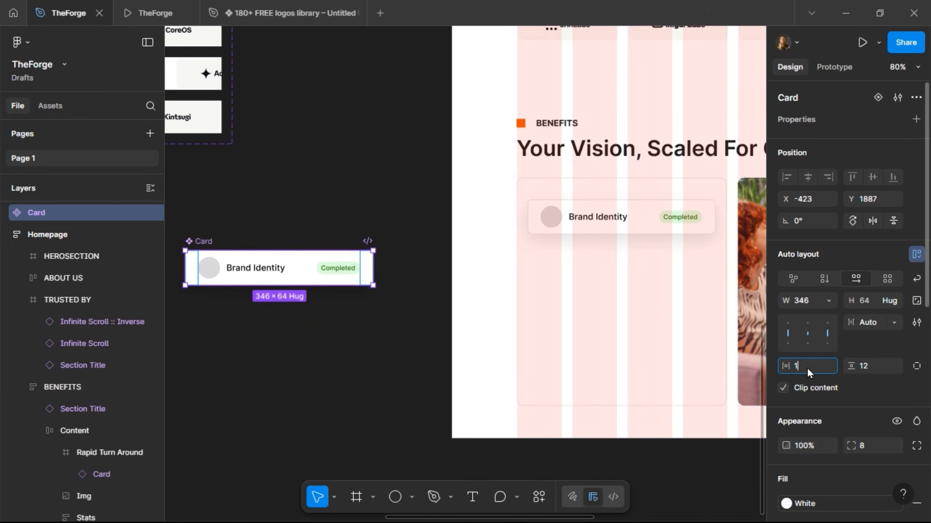
pyautogui.write('6')
pyautogui.press('Return')
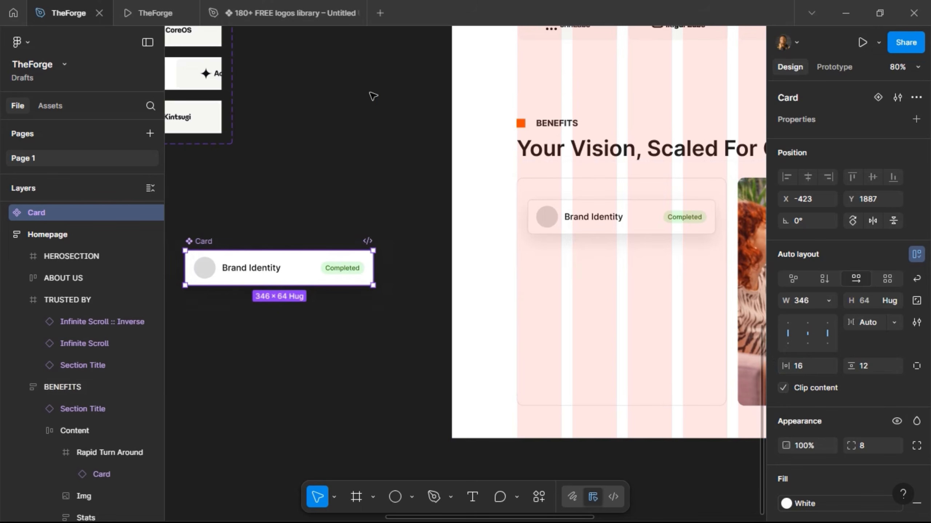
# Step: Check the Brand Identity row in the prototype preview and examine the effects of its Card instance in Rapid Turn Around
pyautogui.click(150, 3)
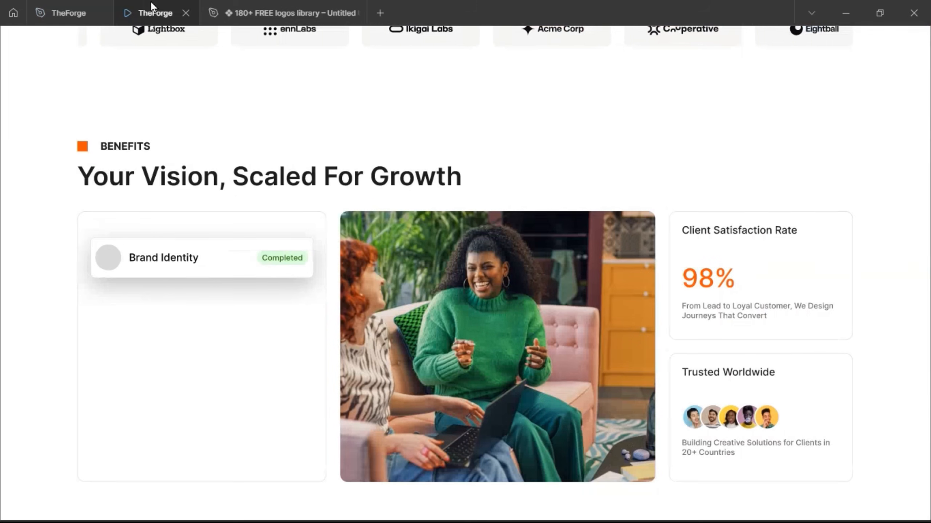
pyautogui.click(63, 6)
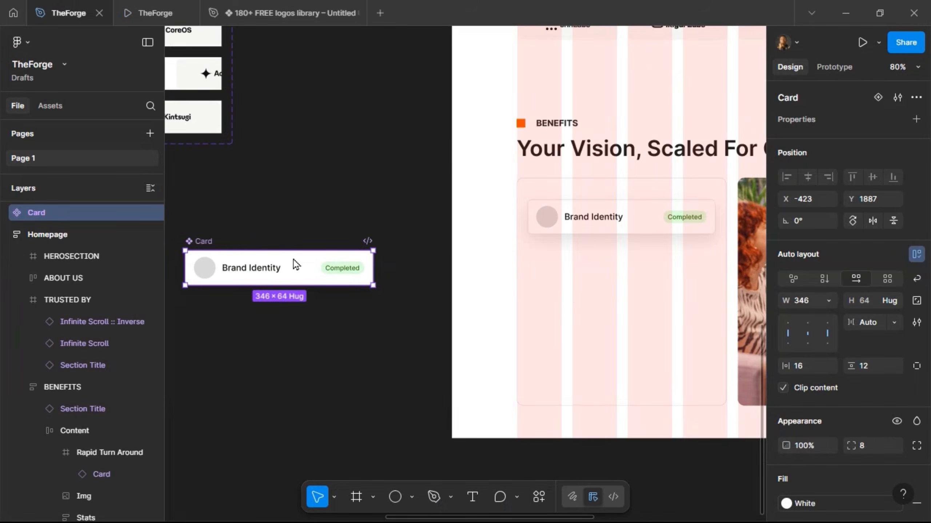
pyautogui.click(615, 228)
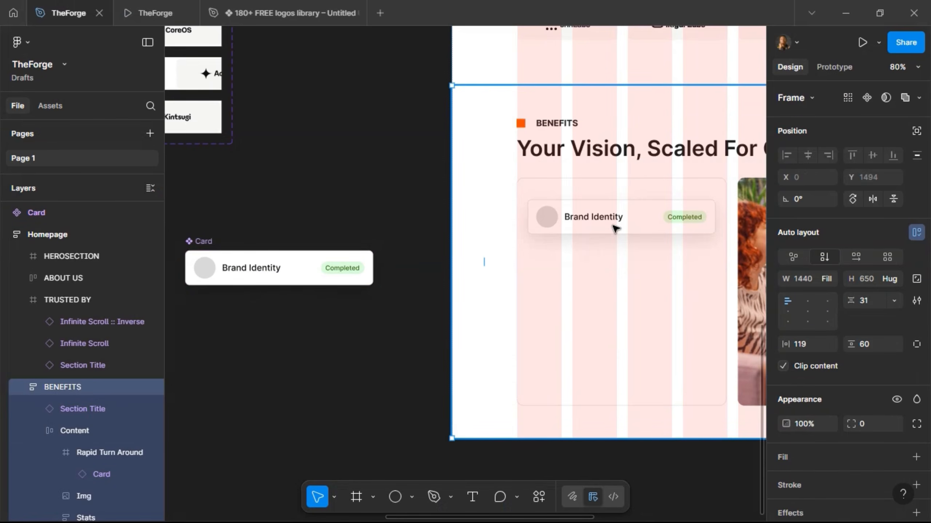
pyautogui.doubleClick(614, 228)
pyautogui.doubleClick(615, 228)
pyautogui.doubleClick(615, 228)
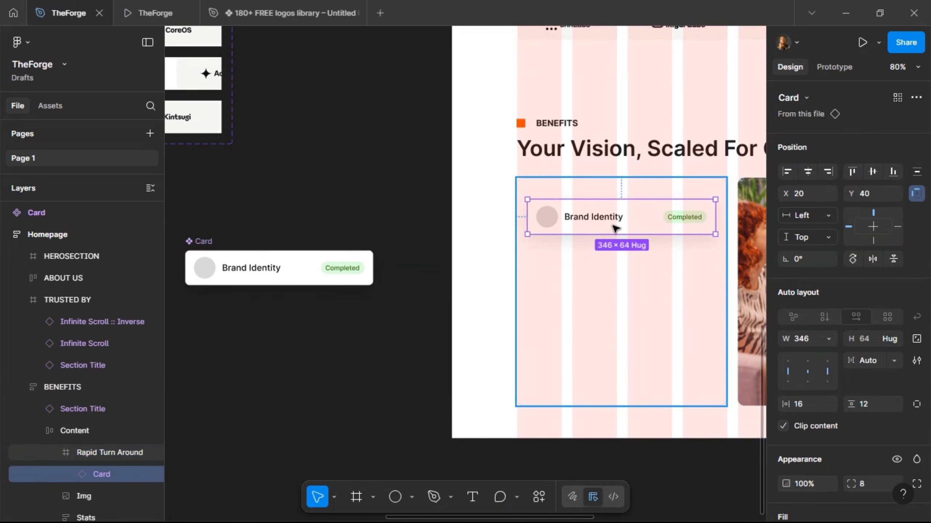
pyautogui.scroll(-5, 810, 407)
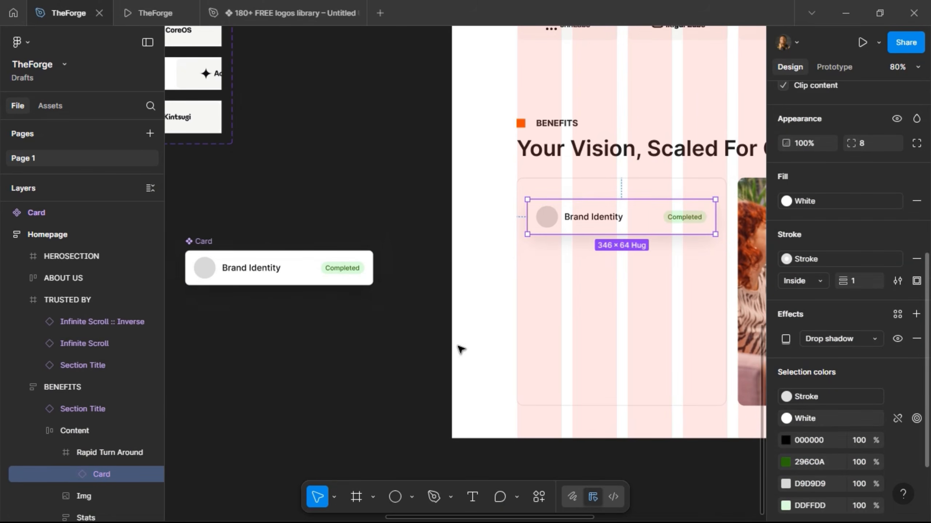
# Step: Set the main Card component's drop shadow blur to 24 and its colour opacity to 8%
pyautogui.click(198, 242)
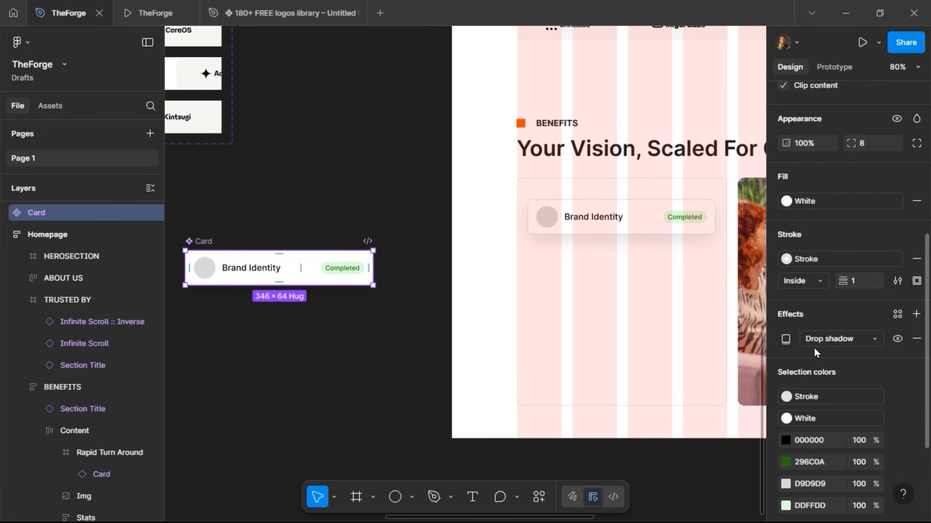
pyautogui.click(788, 340)
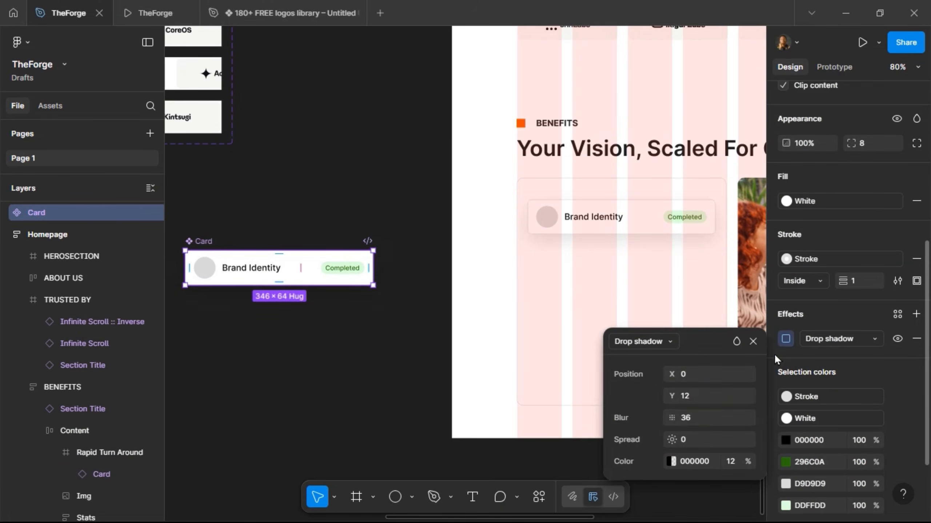
pyautogui.click(700, 416)
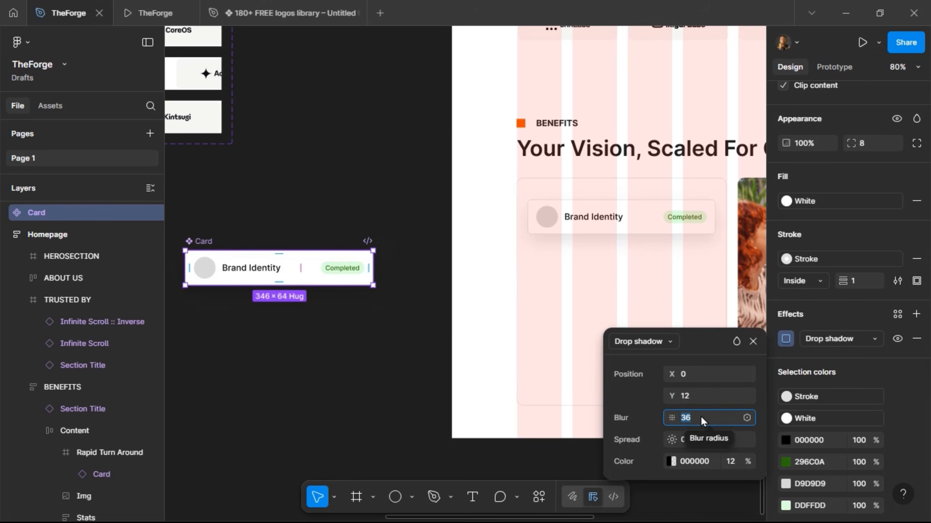
pyautogui.write('24')
pyautogui.press('Return')
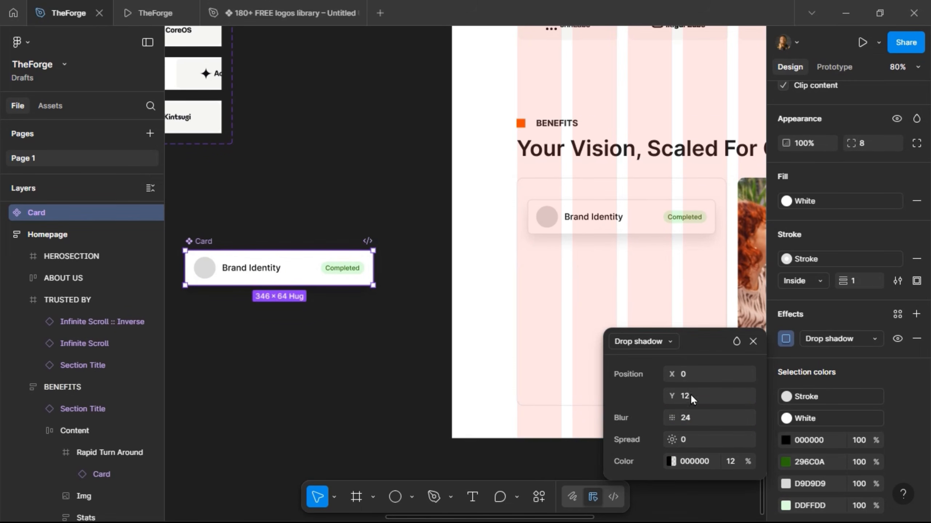
pyautogui.click(735, 465)
pyautogui.write('8')
pyautogui.press('Return')
# Step: Set the Card component's drop shadow blur to 12 and its vertical offset to 8
pyautogui.click(708, 421)
pyautogui.write('12')
pyautogui.press('Return')
pyautogui.click(701, 398)
pyautogui.write('8')
pyautogui.press('Return')
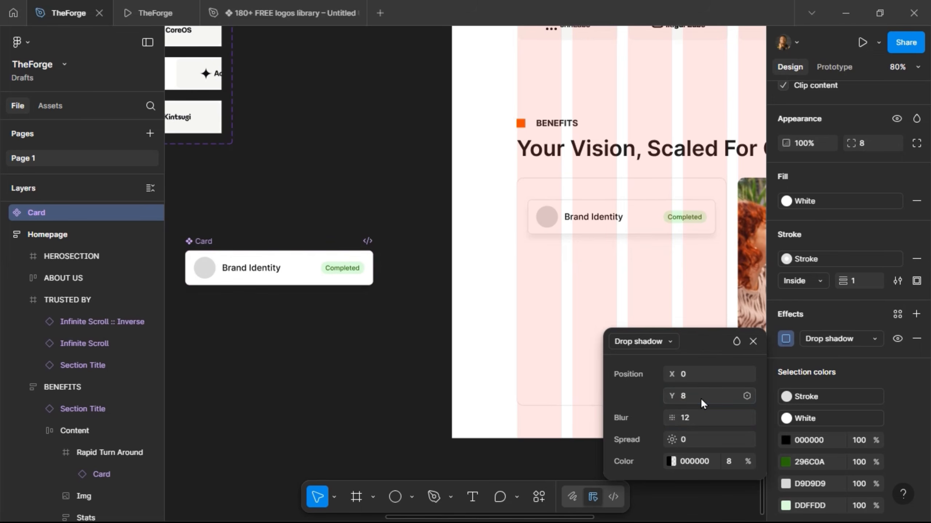
# Step: Set the Card component's drop shadow blur to 16 and check the result in the prototype preview
pyautogui.click(701, 418)
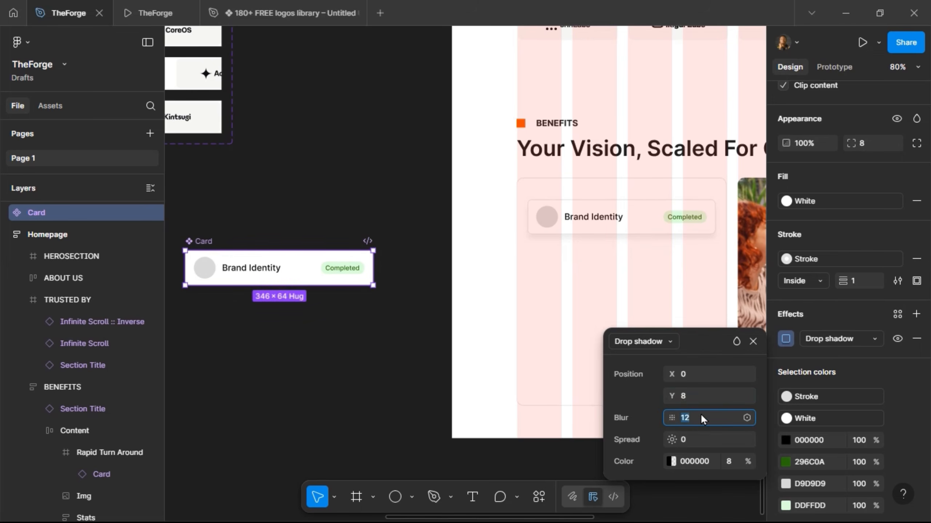
pyautogui.write('16')
pyautogui.press('Return')
pyautogui.click(160, 22)
pyautogui.click(67, 15)
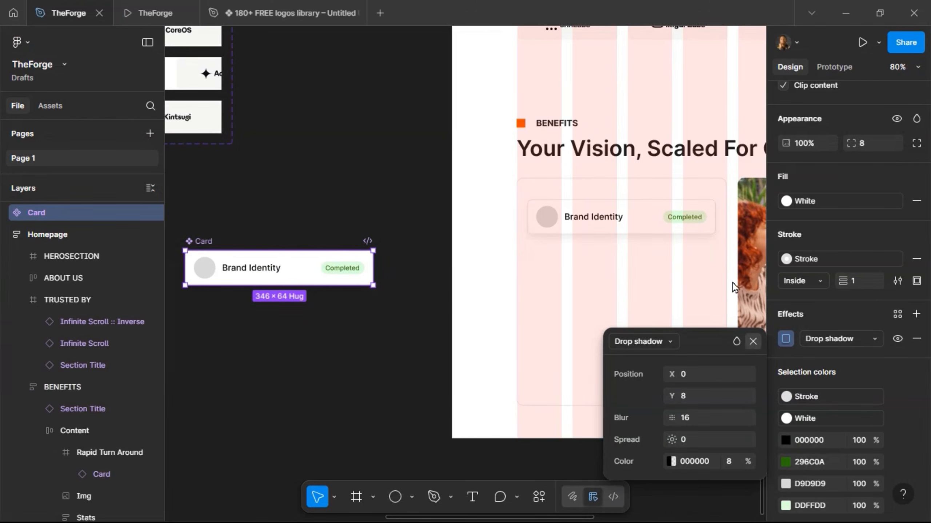
pyautogui.click(753, 341)
# Step: Duplicate the Card instance below itself in Rapid Turn Around, with the copy tilted slightly counterclockwise and moved down a little
pyautogui.click(700, 217)
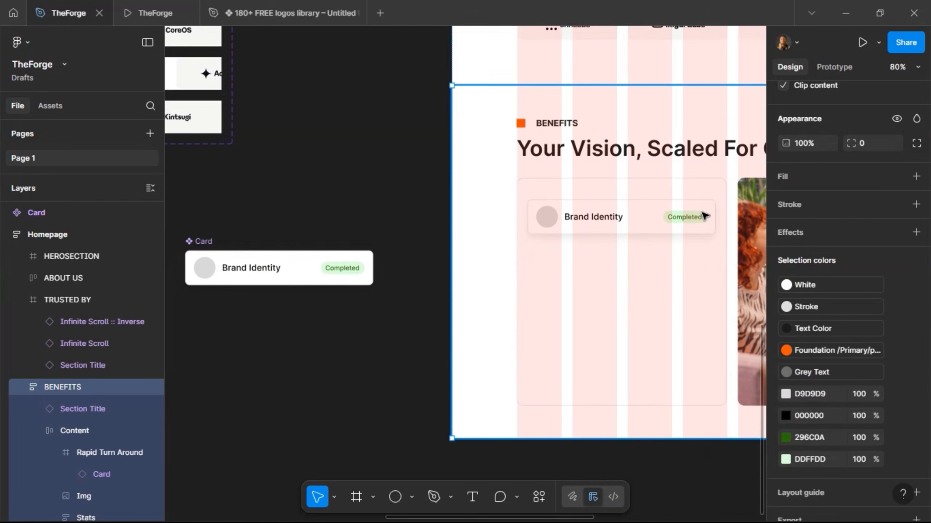
pyautogui.click(715, 213)
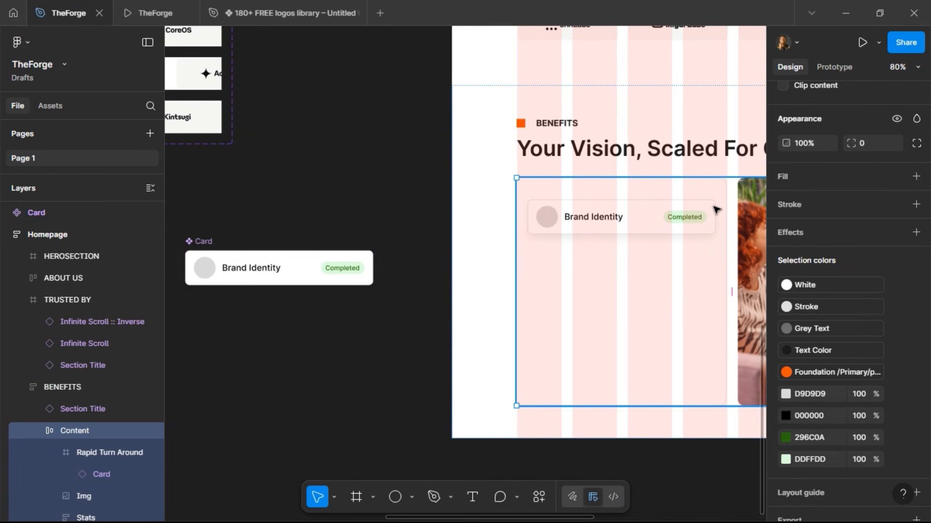
pyautogui.click(712, 211)
pyautogui.click(712, 212)
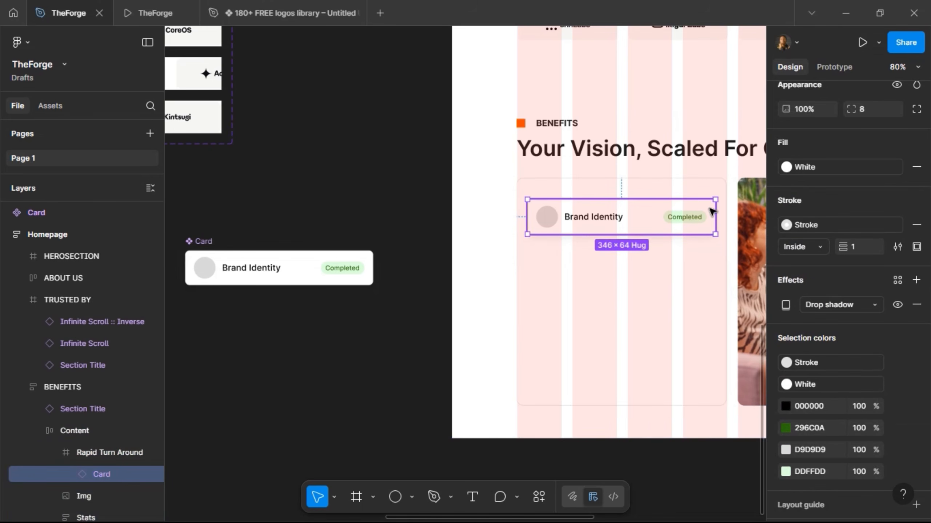
pyautogui.hotkey('ctrl', 'd')
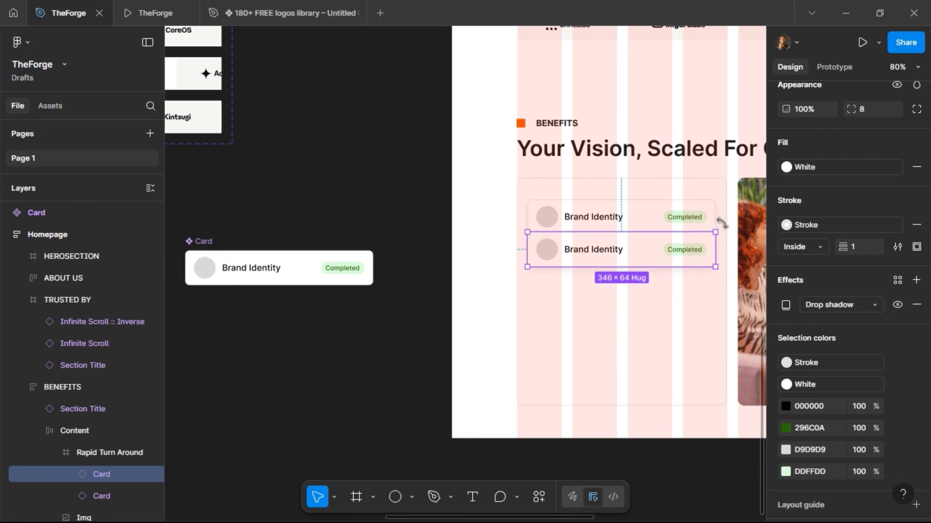
pyautogui.moveTo(721, 224); pyautogui.dragTo(723, 218)
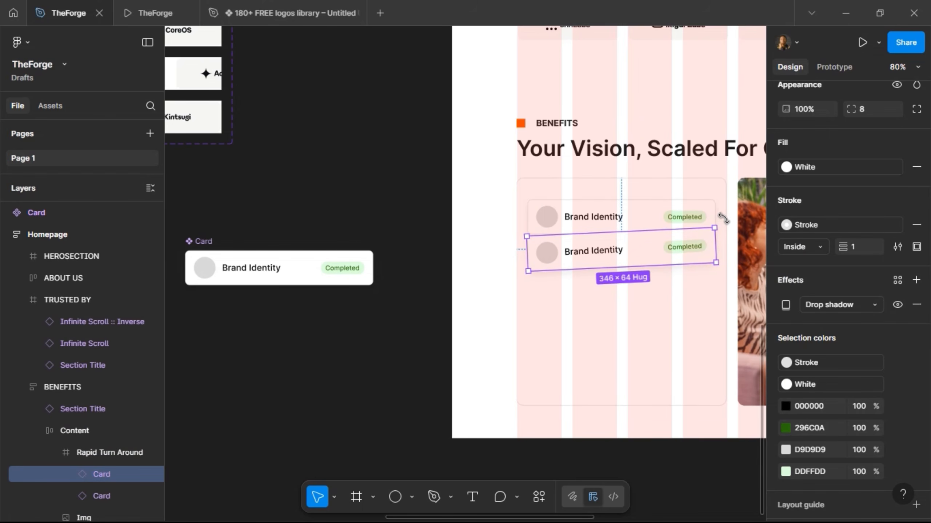
pyautogui.hotkey('shift', 'Down')
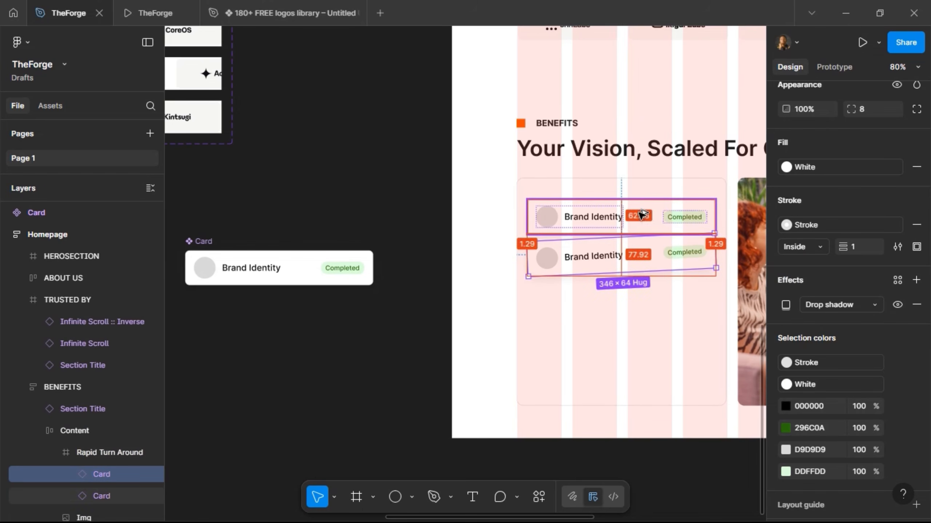
# Step: Duplicate the tilted card as a third row, rotate the copy back to level and check the stack in the prototype preview
pyautogui.hotkey('ctrl', 'd')
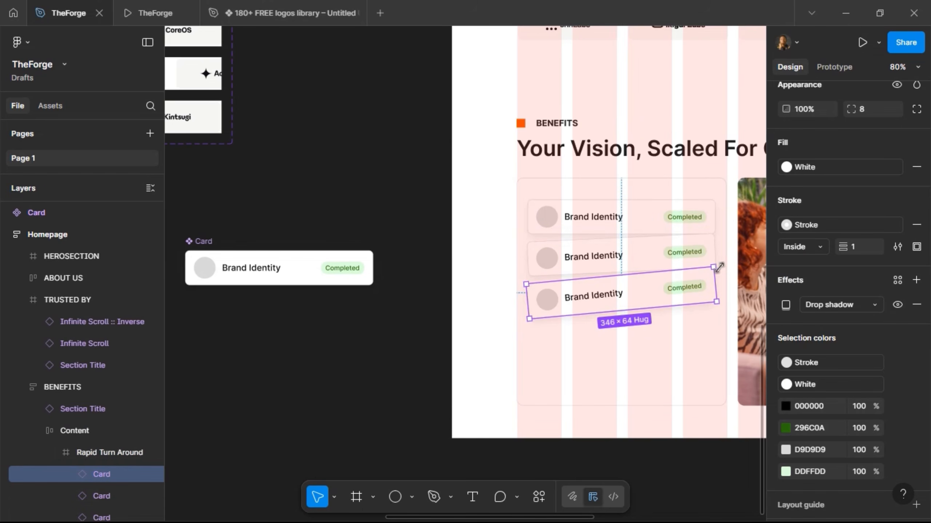
pyautogui.moveTo(718, 266); pyautogui.dragTo(743, 271)
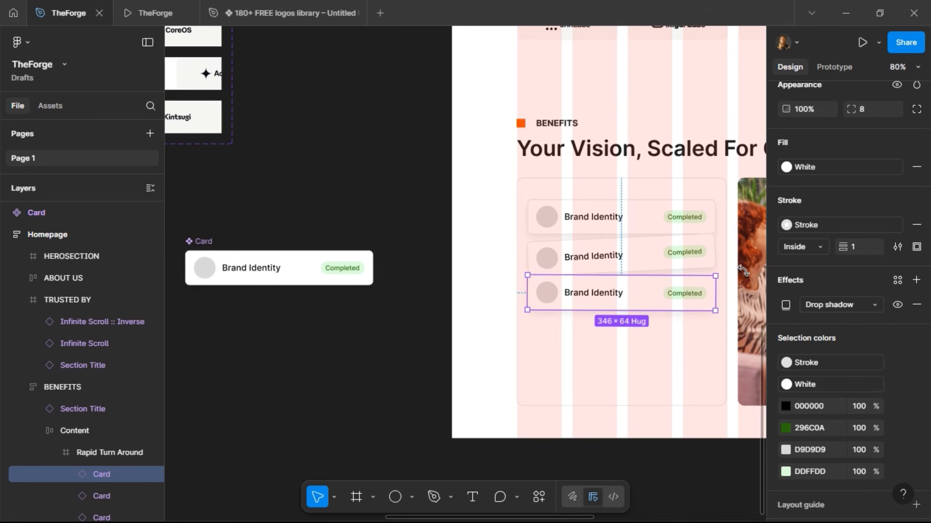
pyautogui.moveTo(730, 308); pyautogui.dragTo(637, 309)
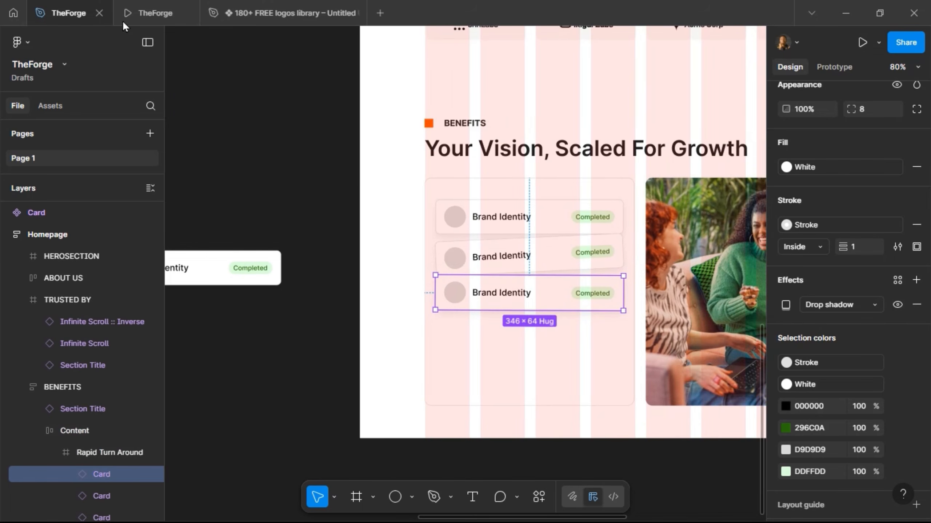
pyautogui.click(142, 12)
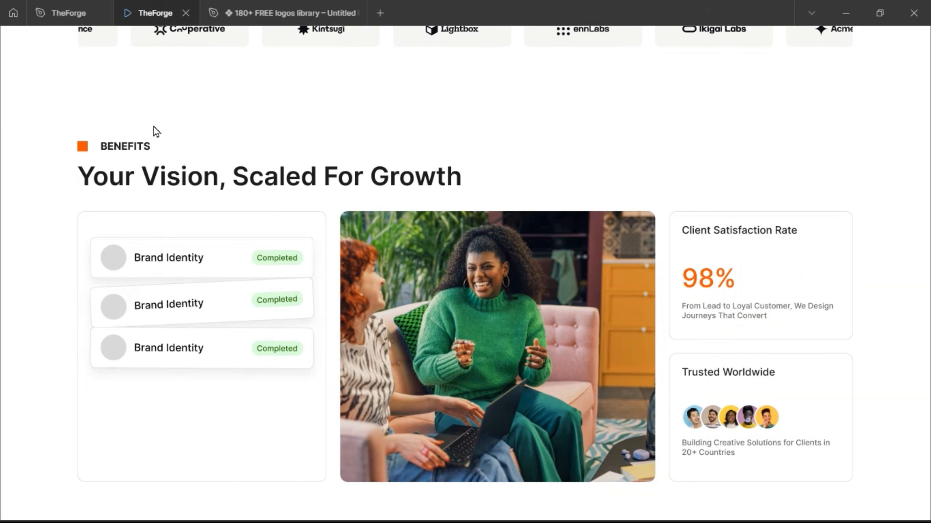
pyautogui.click(73, 14)
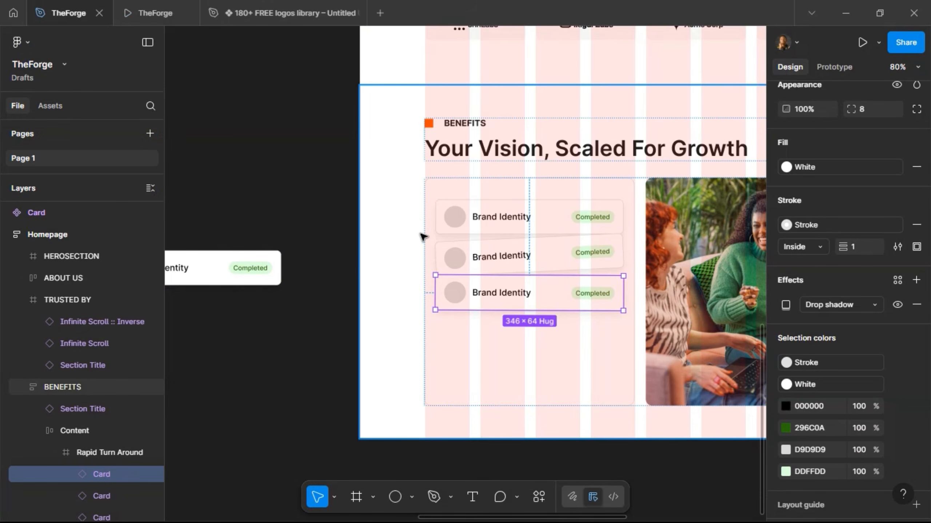
# Step: Set the main Card component's width to 340
pyautogui.keyDown('shift'); pyautogui.click(449, 248); pyautogui.keyUp('shift')
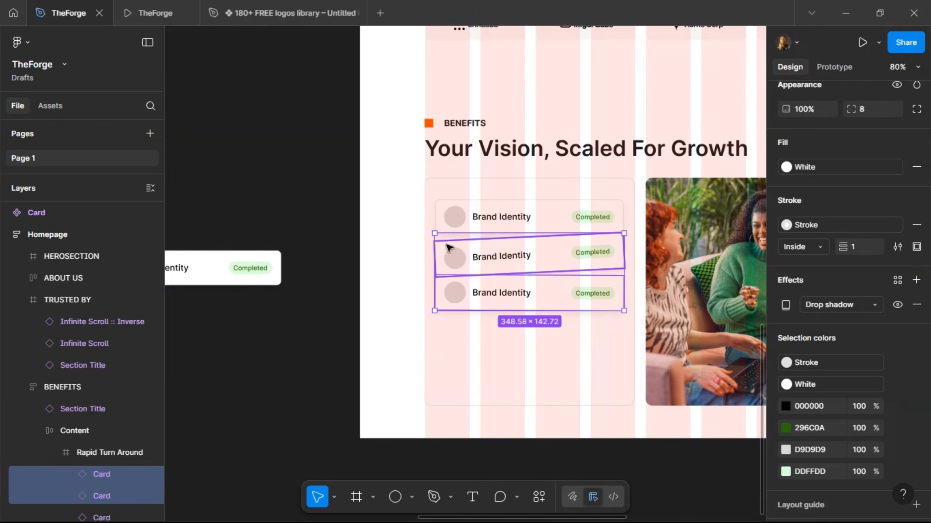
pyautogui.hscroll(-4, 217, 253)
pyautogui.click(255, 241)
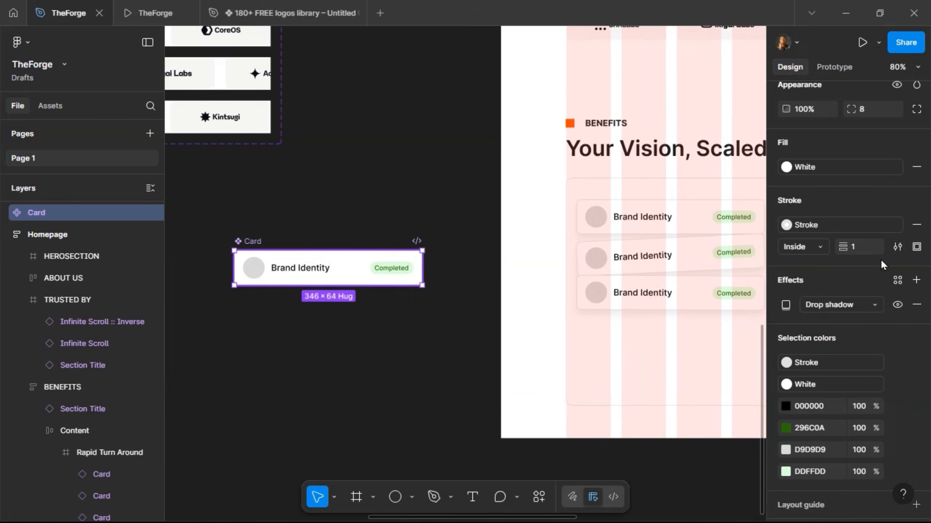
pyautogui.scroll(5, 832, 249)
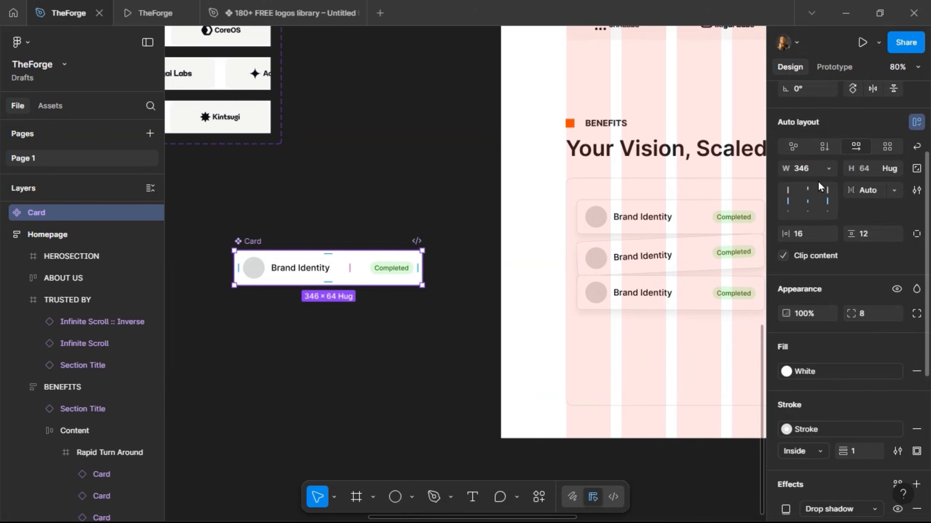
pyautogui.click(815, 169)
pyautogui.write('34')
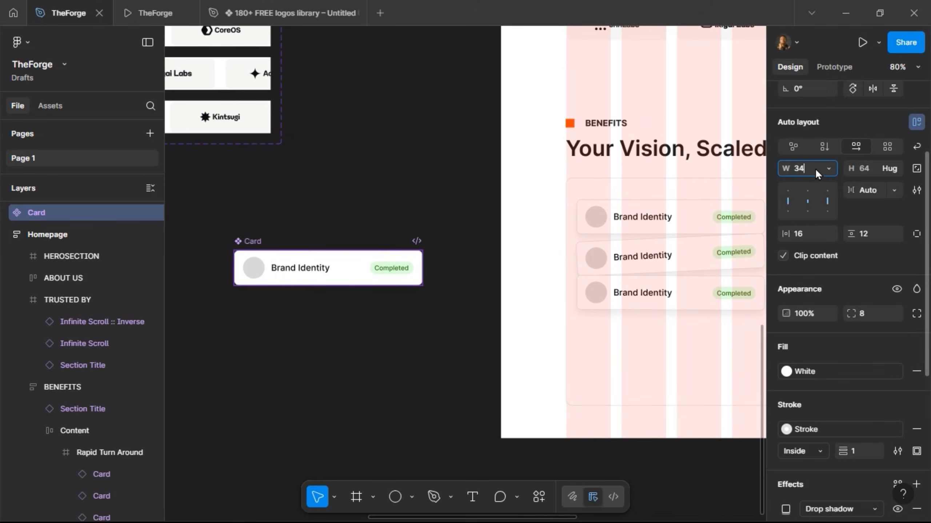
pyautogui.write('0')
pyautogui.press('Return')
# Step: Center the three Card rows horizontally inside the Rapid Turn Around frame
pyautogui.hscroll(2, 702, 261)
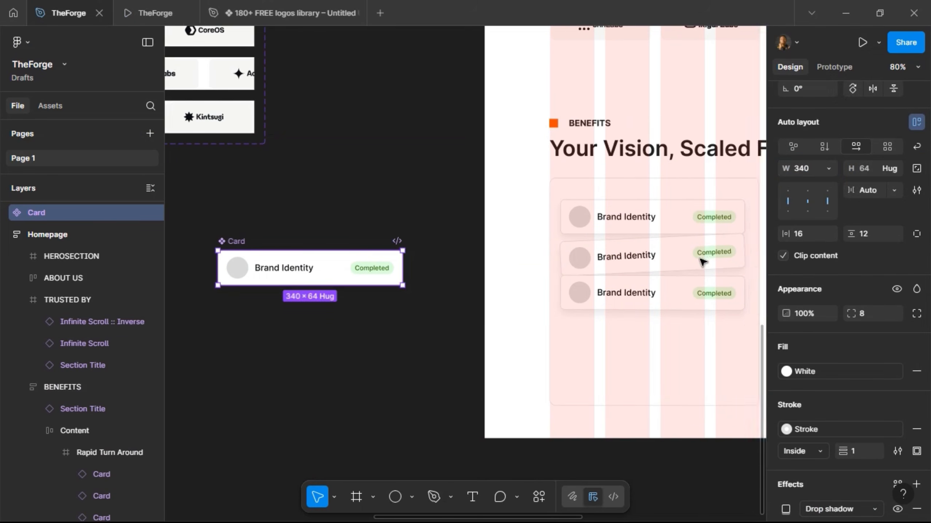
pyautogui.hscroll(3, 701, 261)
pyautogui.click(576, 254)
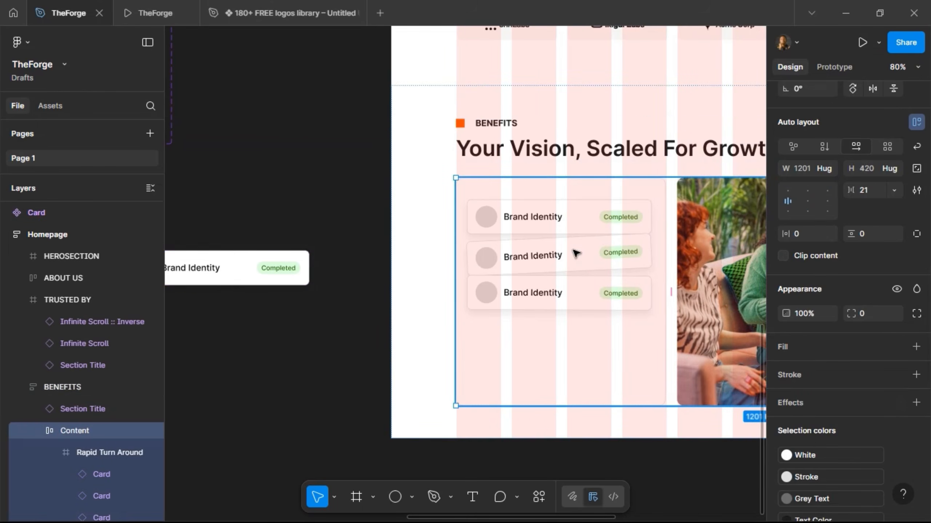
pyautogui.click(576, 254)
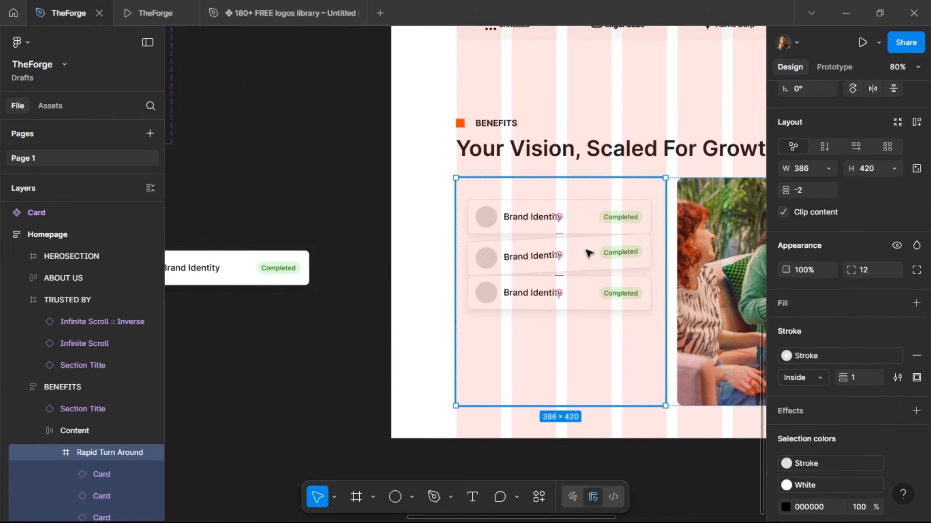
pyautogui.click(589, 253)
pyautogui.scroll(3, 802, 147)
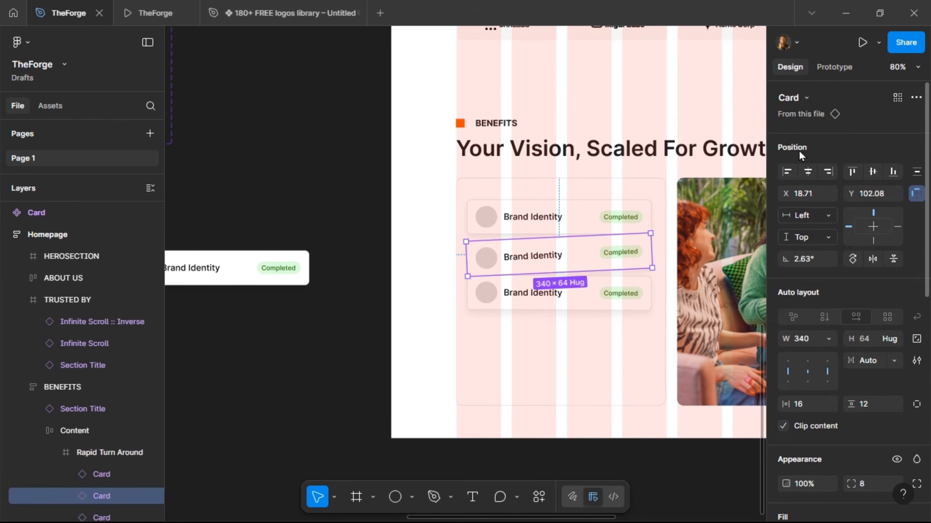
pyautogui.click(813, 167)
pyautogui.click(603, 211)
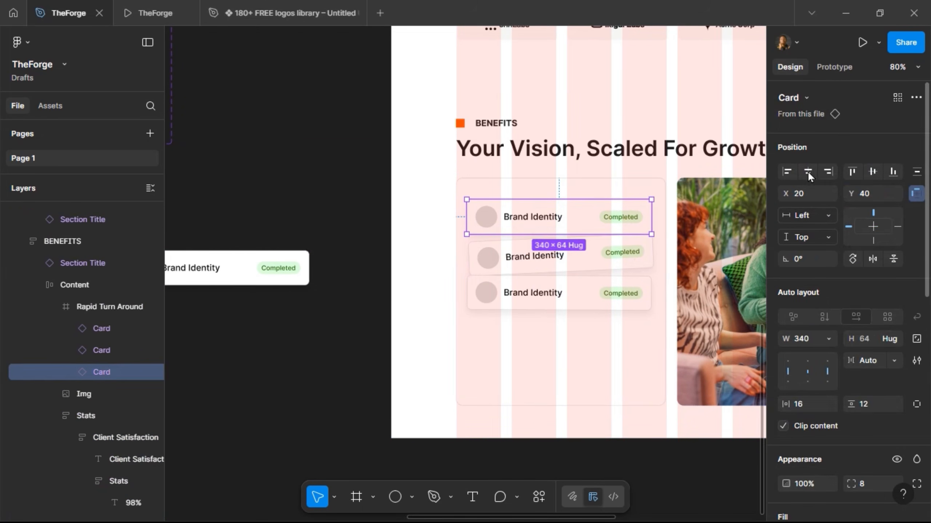
pyautogui.click(608, 301)
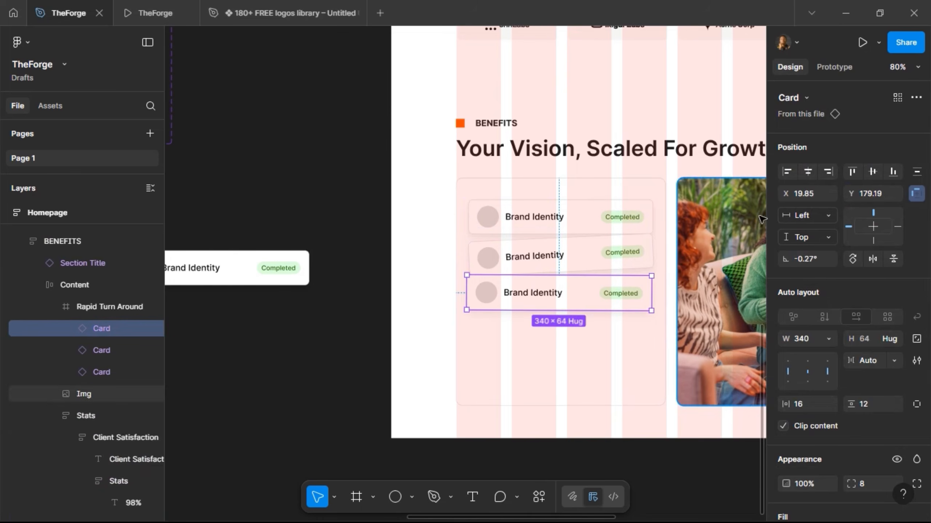
pyautogui.click(807, 171)
# Step: Add a text layer reading "Rapid Turnaround" below the three rows in the Rapid Turn Around frame
pyautogui.hscroll(3, 555, 343)
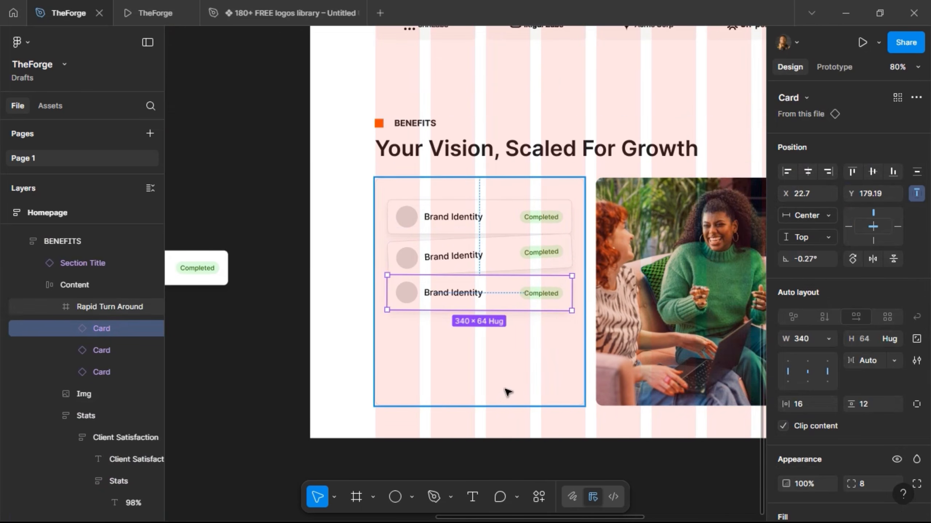
pyautogui.click(472, 498)
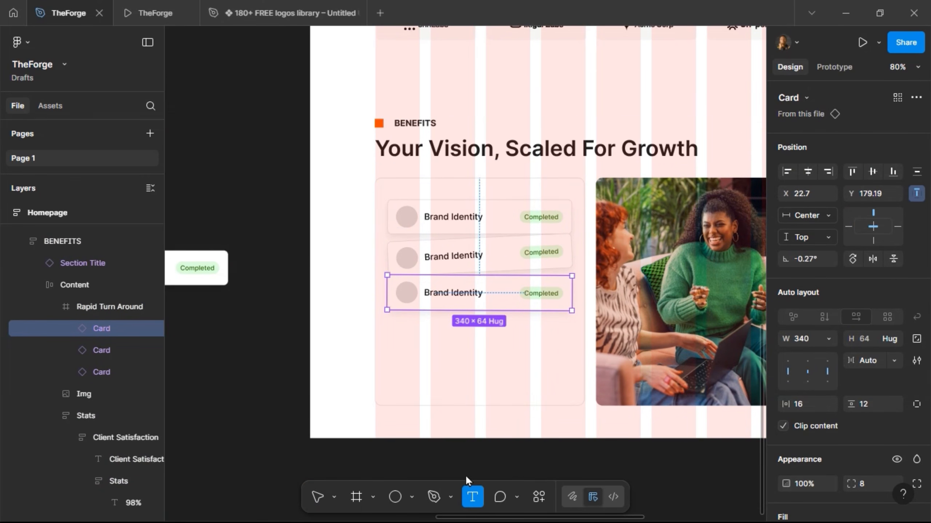
pyautogui.click(392, 341)
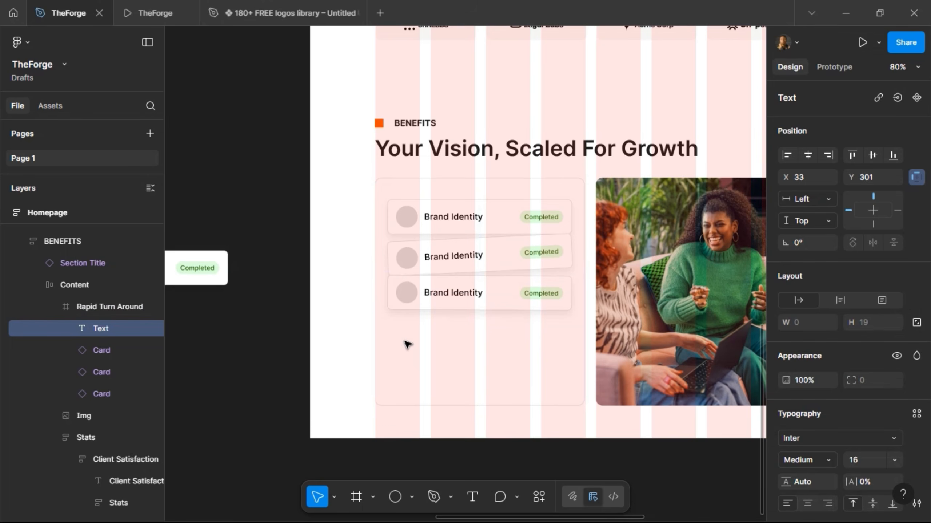
pyautogui.write('Rapid Turn')
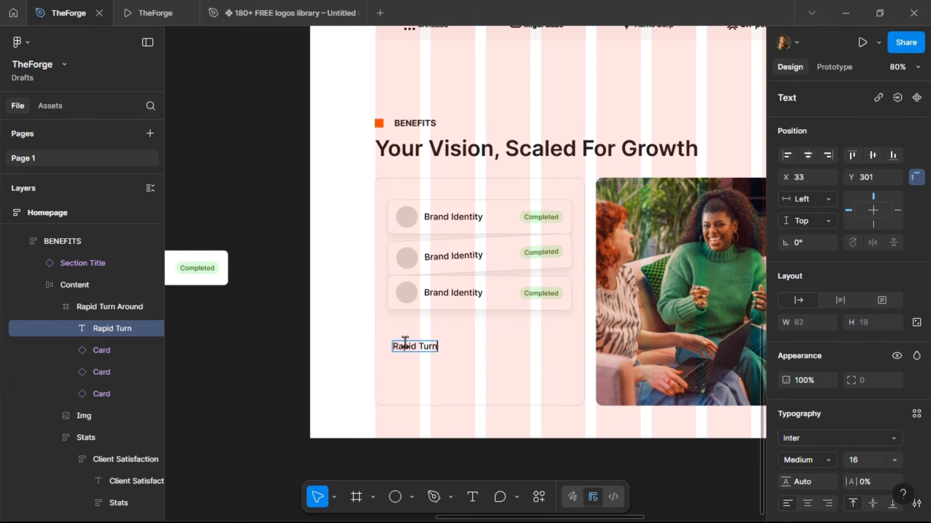
pyautogui.write('around')
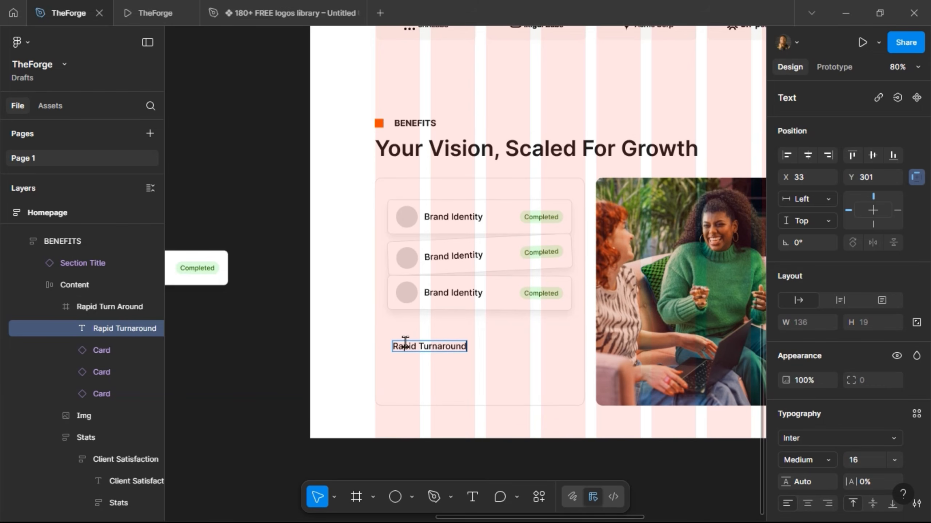
pyautogui.press('Escape')
# Step: Set the Rapid Turnaround heading to size 24 and Semi Bold weight, and place it at X 20 in its frame
pyautogui.click(862, 460)
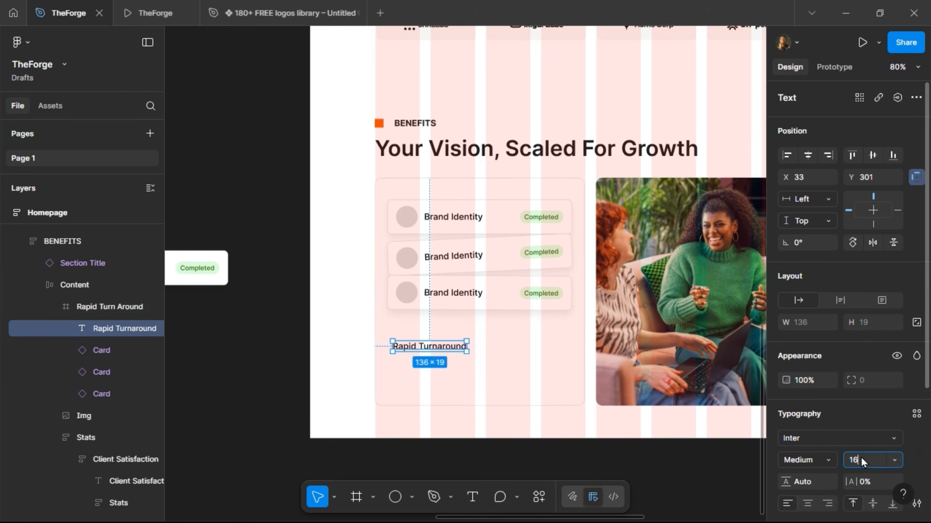
pyautogui.write('24')
pyautogui.press('Return')
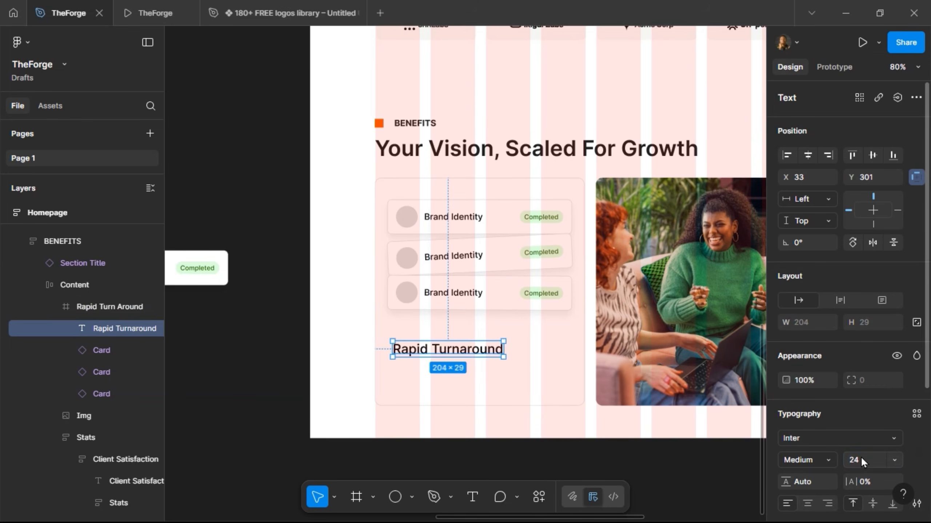
pyautogui.click(826, 459)
pyautogui.click(826, 263)
pyautogui.press('alt')
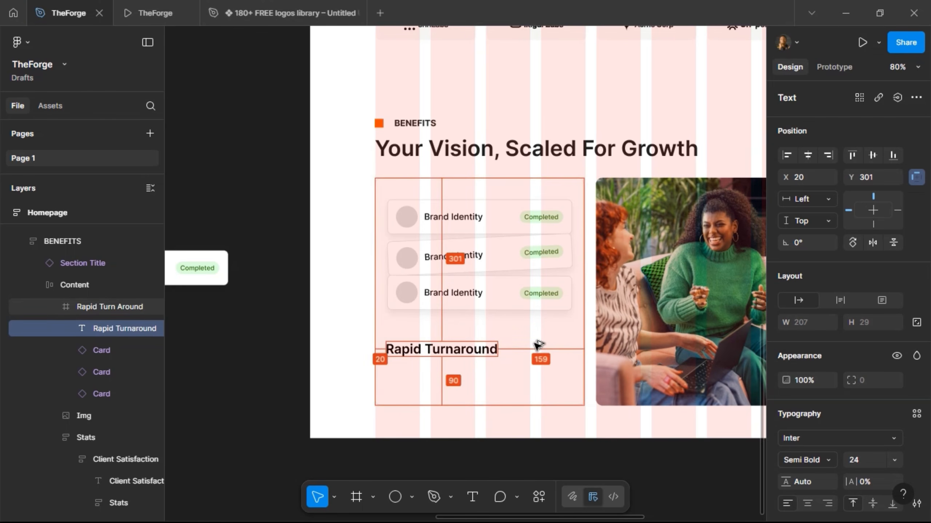
# Step: Duplicate the Rapid Turnaround heading just below itself, at about X 39, Y 330
pyautogui.moveTo(501, 350); pyautogui.dragTo(475, 362)
pyautogui.hscroll(5, 475, 366)
pyautogui.hscroll(1, 475, 366)
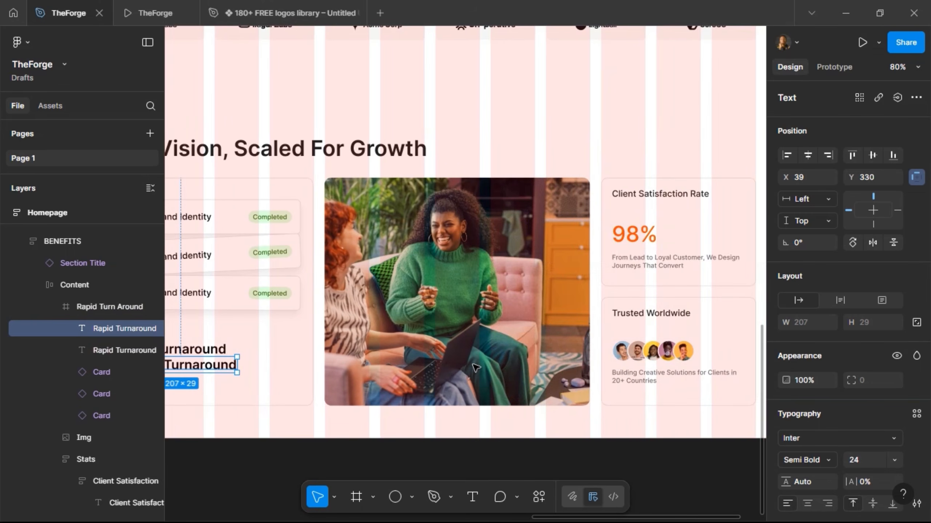
pyautogui.hscroll(-6, 485, 376)
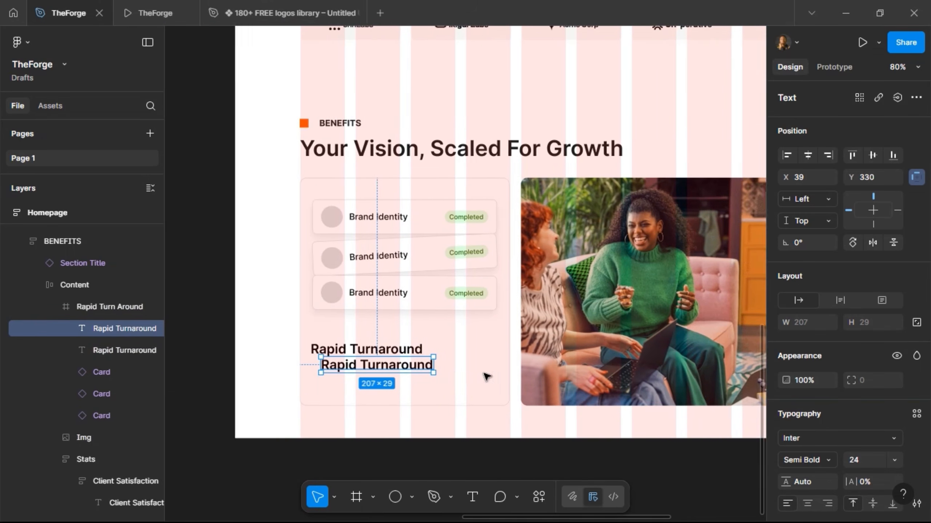
pyautogui.hscroll(5, 486, 376)
# Step: Copy the Stats group with avatars and description from the Trusted Worldwide card and replace the duplicate heading with it
pyautogui.click(668, 384)
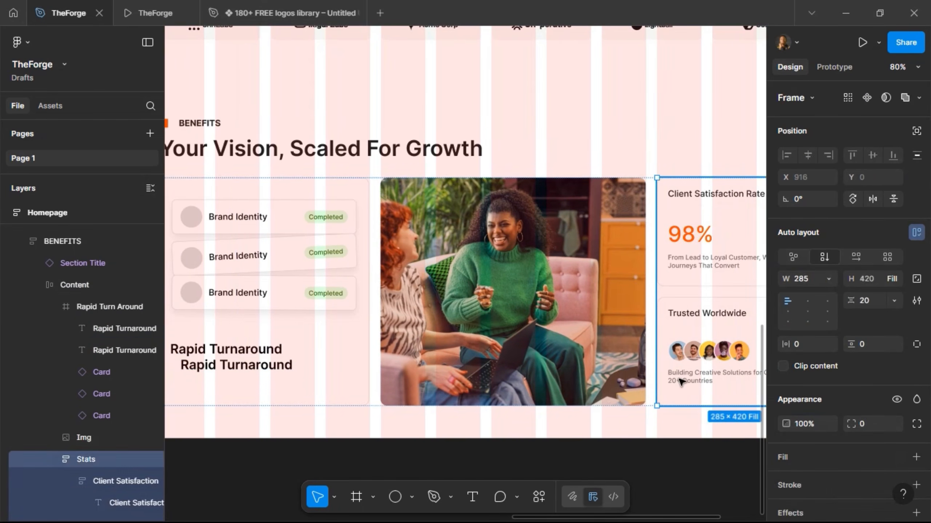
pyautogui.click(676, 381)
pyautogui.click(680, 381)
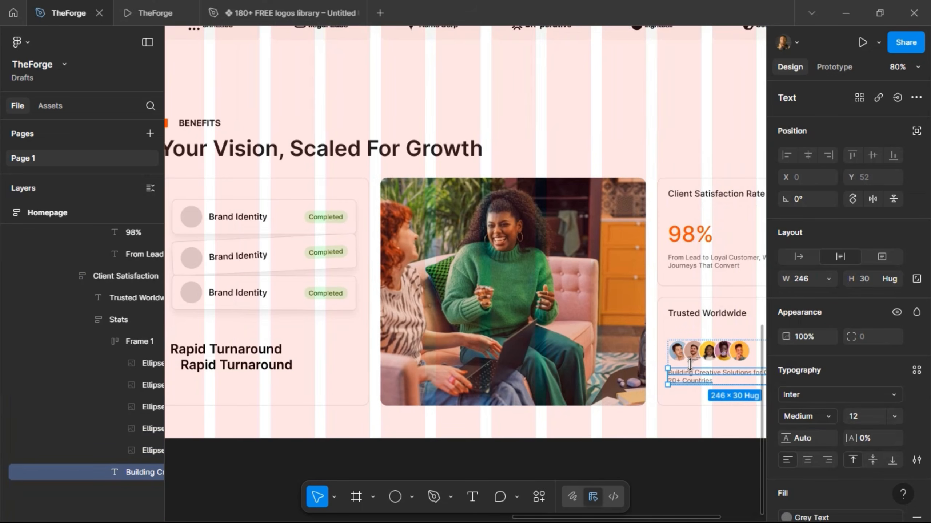
pyautogui.hscroll(4, 690, 365)
pyautogui.click(642, 362)
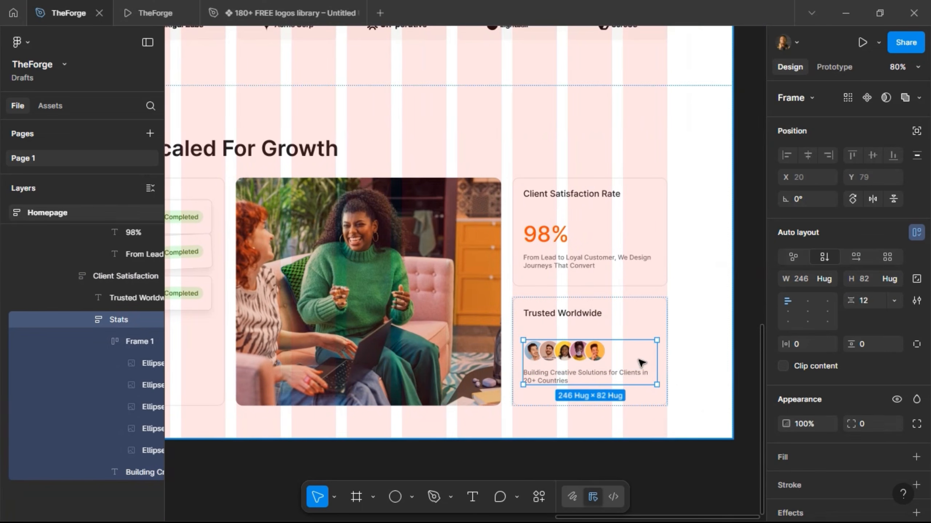
pyautogui.hscroll(-10, 513, 382)
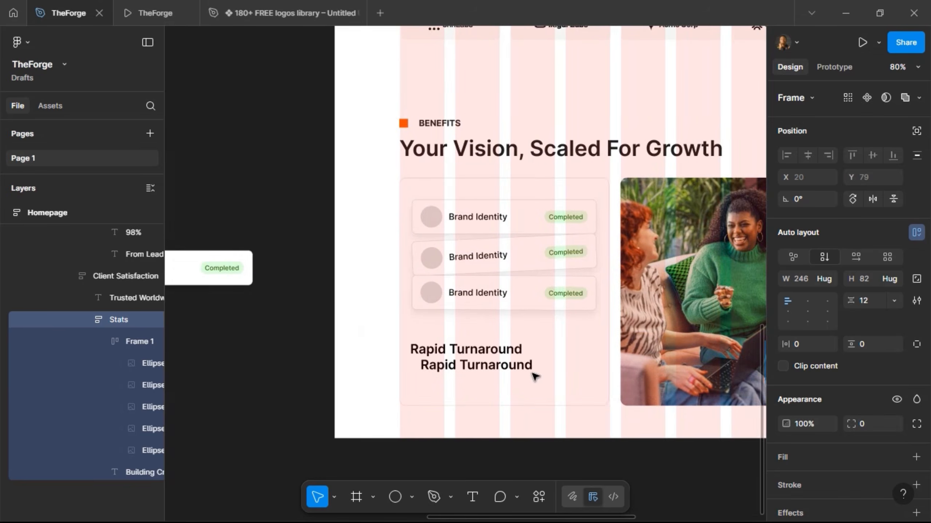
pyautogui.click(524, 367)
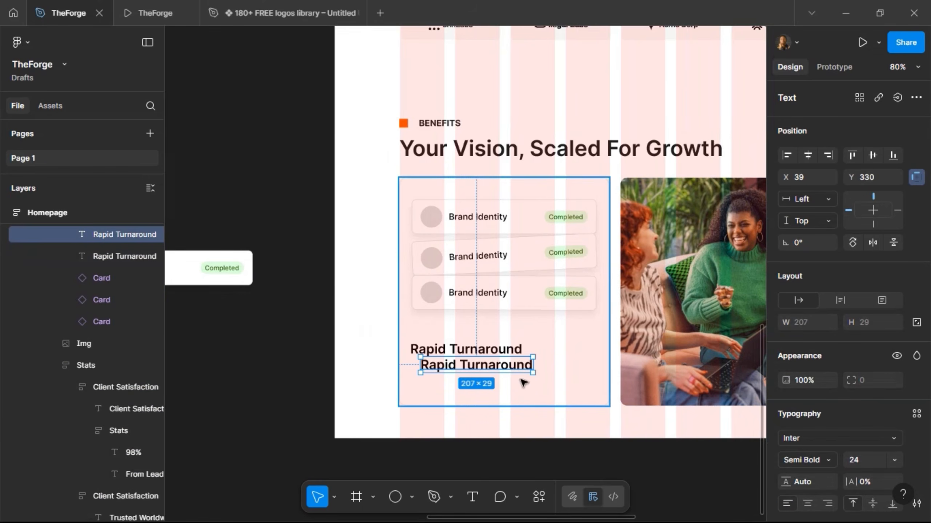
pyautogui.hotkey('ctrl', 'z')
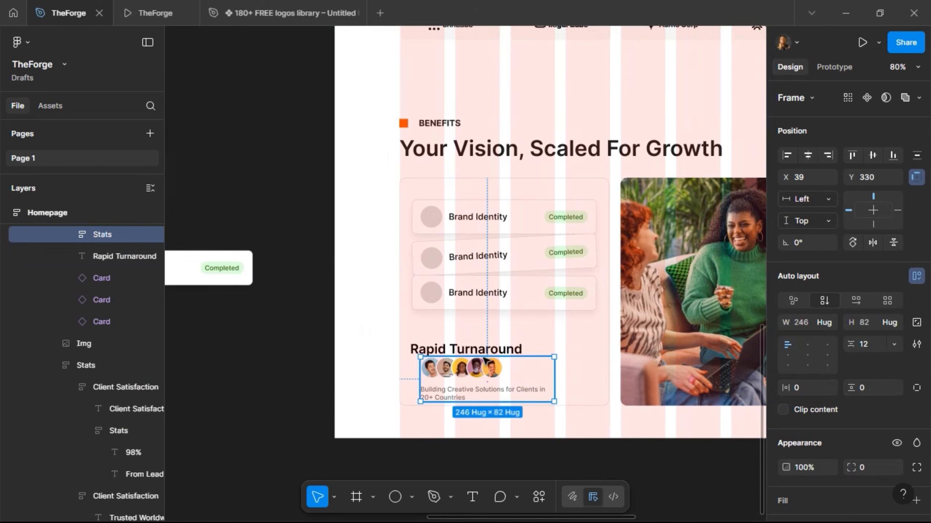
# Step: Move the Rapid Turnaround heading into the copied Stats group in place of its avatar row, and reposition the group to about X 21, Y 284
pyautogui.click(515, 345)
pyautogui.press('Delete')
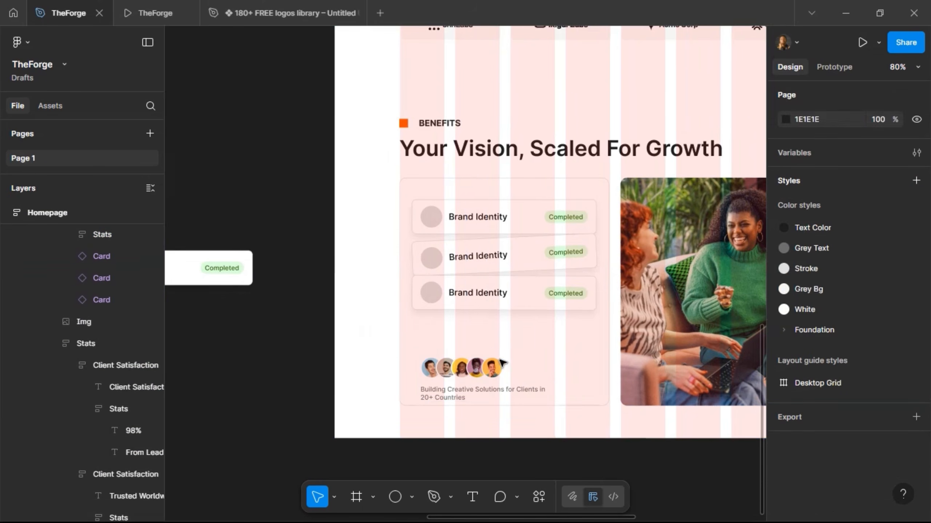
pyautogui.click(470, 366)
pyautogui.doubleClick(471, 366)
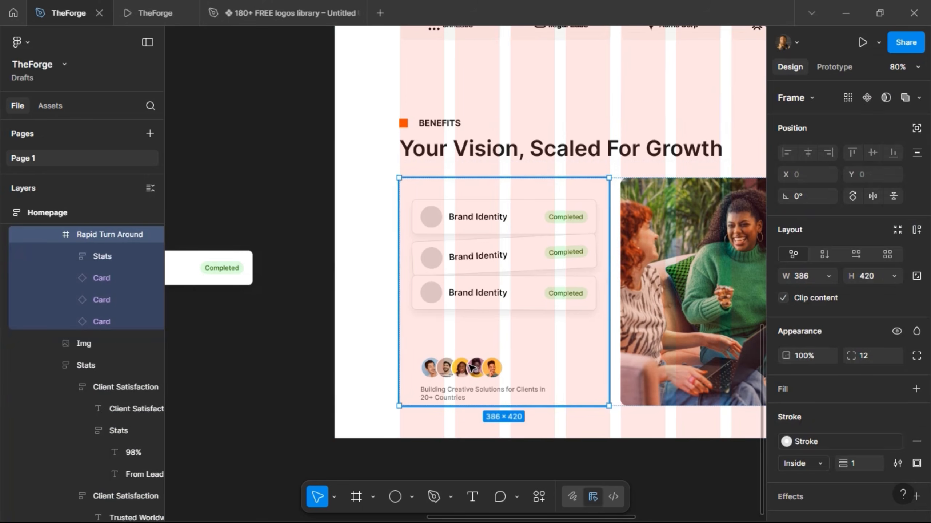
pyautogui.doubleClick(471, 366)
pyautogui.doubleClick(471, 366)
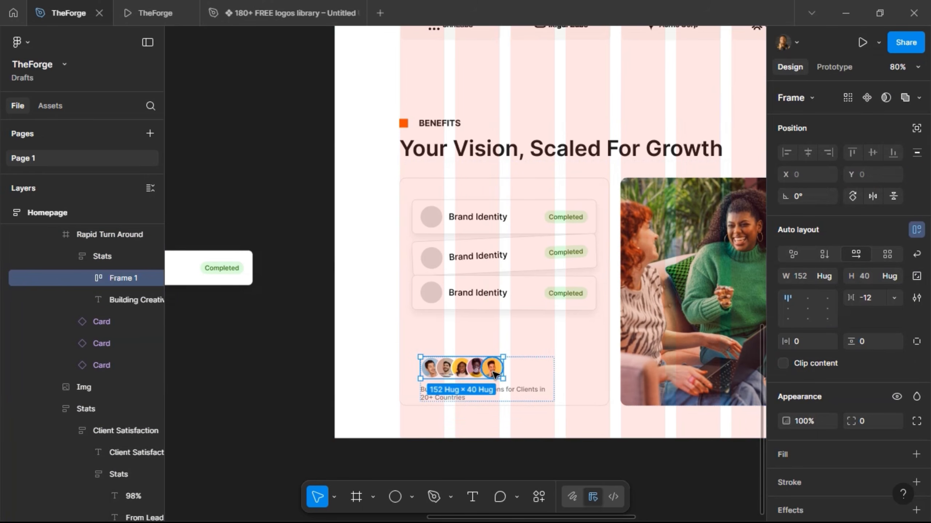
pyautogui.hotkey('ctrl', 'shift', 'r')
pyautogui.moveTo(548, 368); pyautogui.dragTo(538, 343)
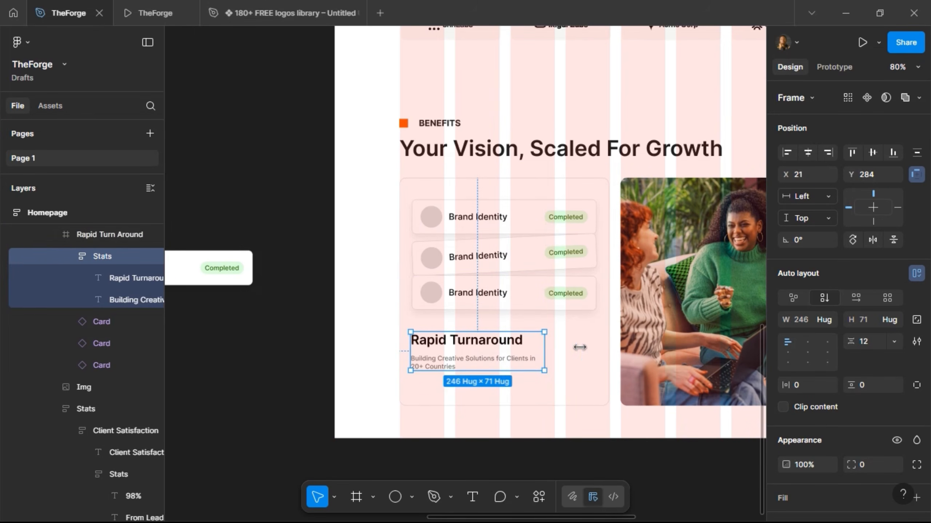
# Step: Rewrite the Rapid Turnaround description as "Experience rapid delivery with precision and uncompromised quality" and set its width to fill the container
pyautogui.click(477, 361)
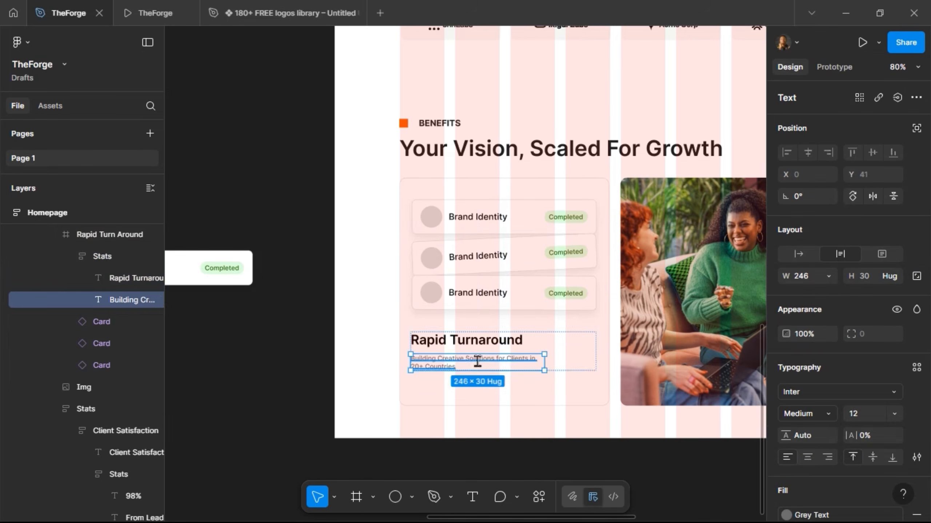
pyautogui.doubleClick(481, 364)
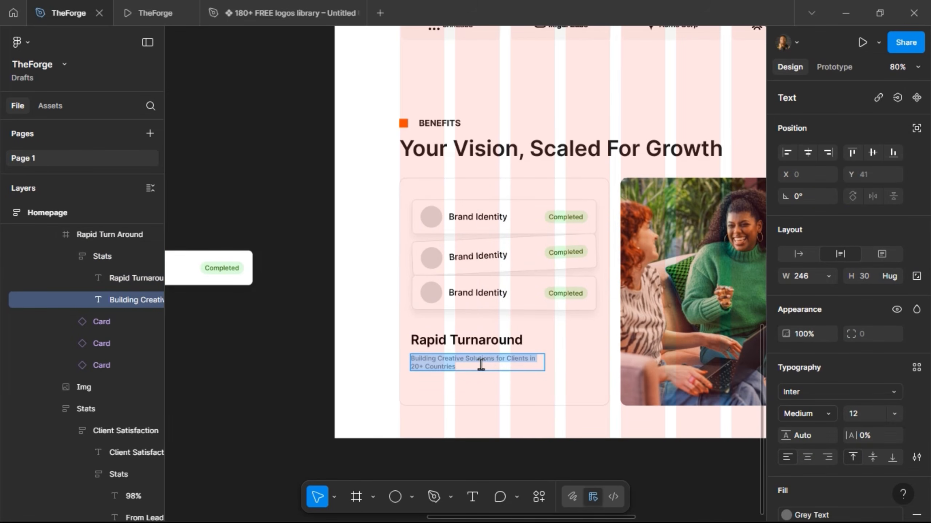
pyautogui.write('Exper')
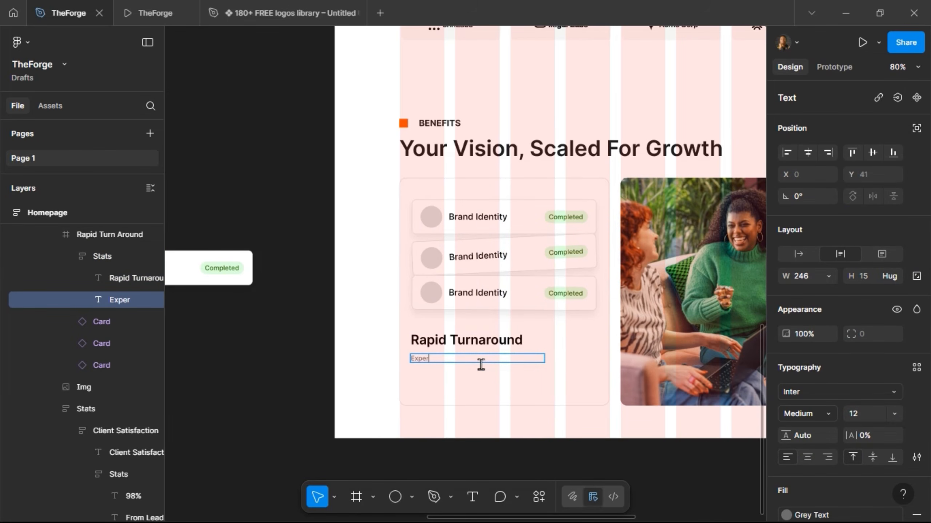
pyautogui.write('ience rapid delivery w')
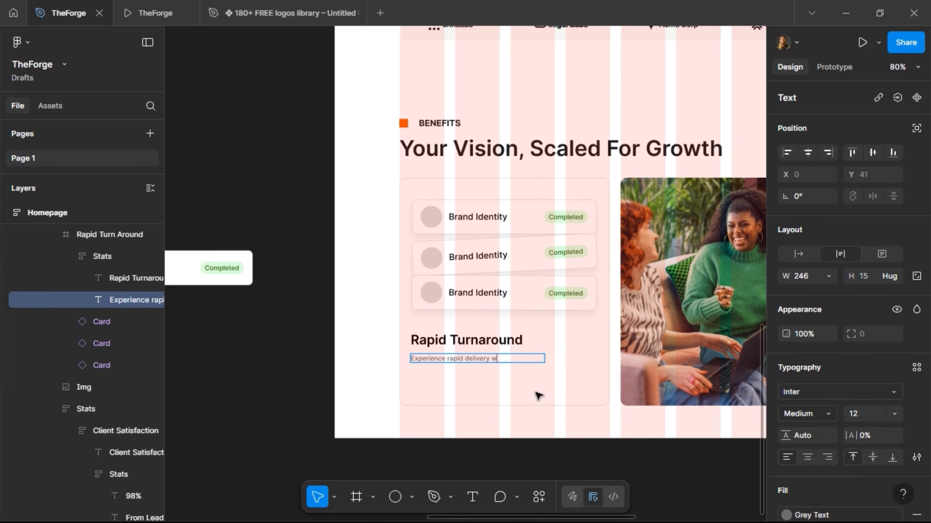
pyautogui.write('ith precision and uncomp')
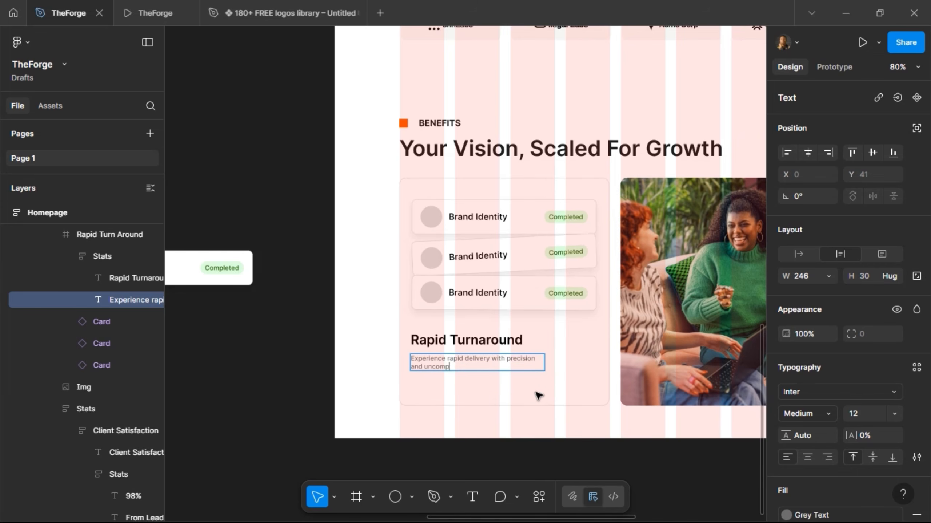
pyautogui.write('romised quality')
pyautogui.press('Escape')
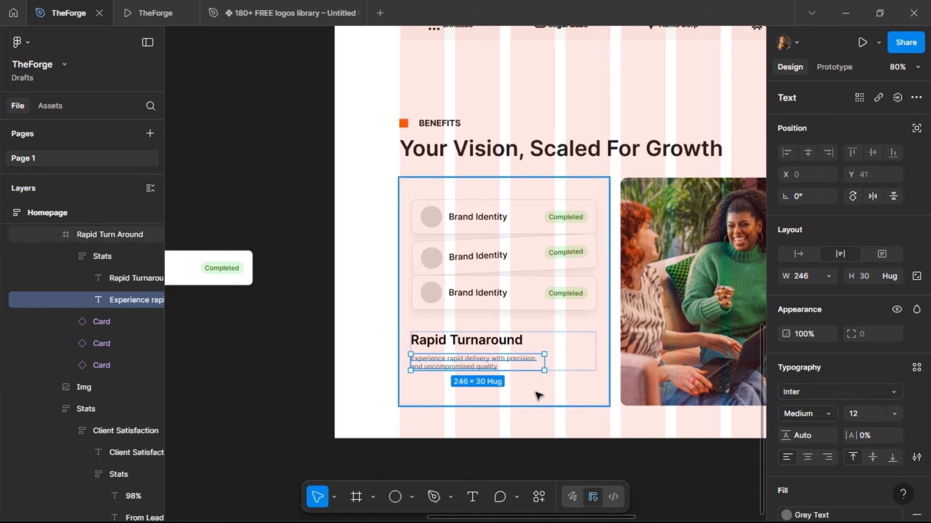
pyautogui.click(828, 276)
pyautogui.click(824, 308)
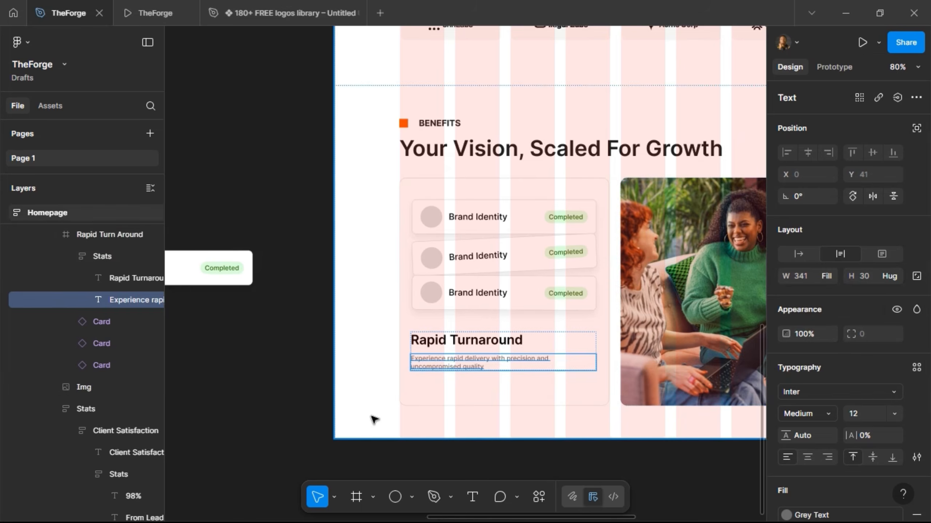
# Step: Copy the Read More button from the About Us section and paste it into the Rapid Turn Around frame
pyautogui.scroll(-5, 352, 391)
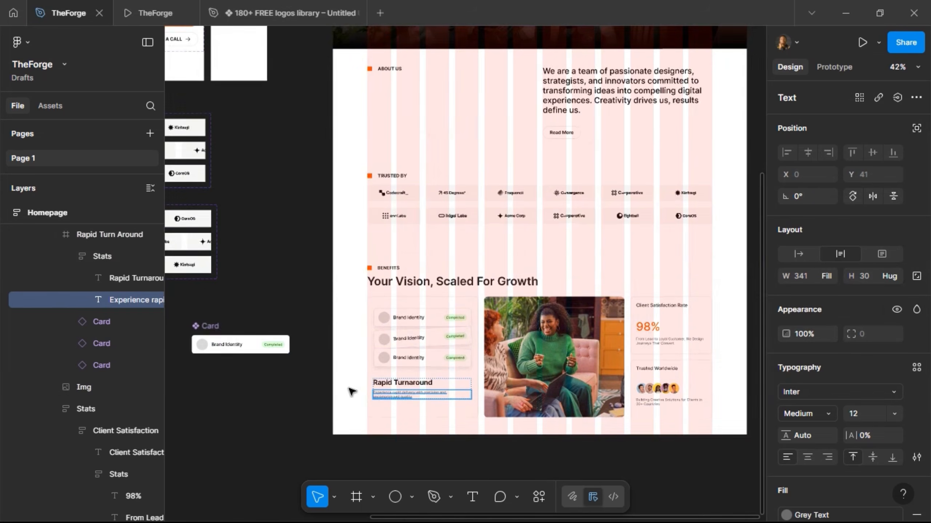
pyautogui.click(574, 132)
pyautogui.doubleClick(573, 132)
pyautogui.doubleClick(574, 132)
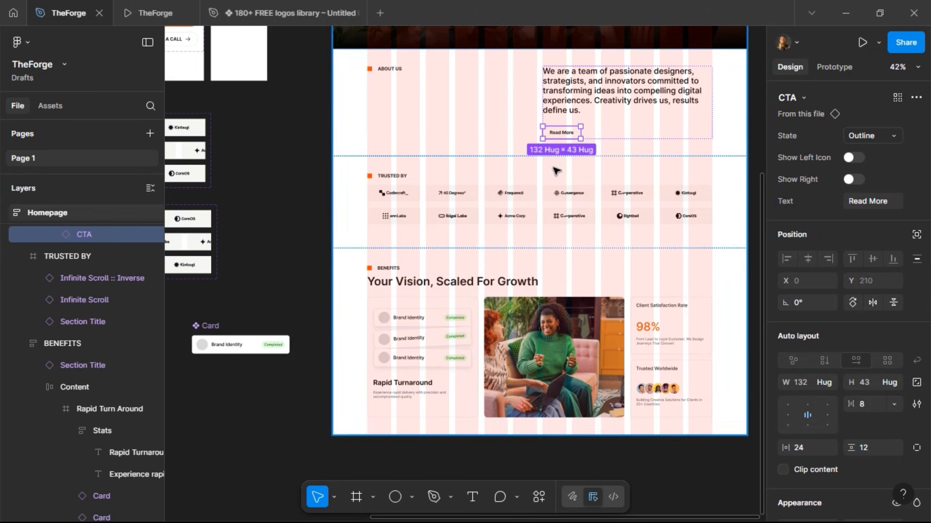
pyautogui.click(446, 406)
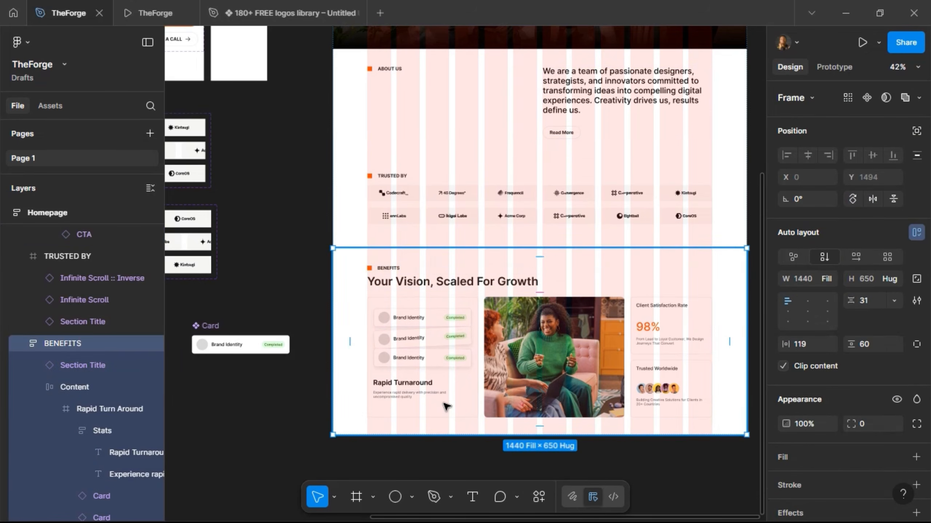
pyautogui.doubleClick(446, 406)
pyautogui.doubleClick(475, 409)
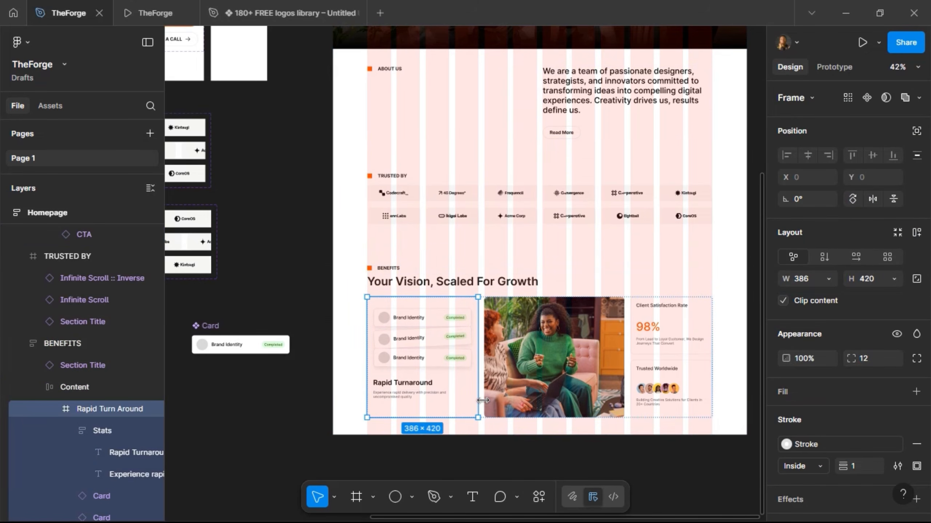
pyautogui.hotkey('ctrl', 'v')
pyautogui.scroll(-2, 407, 408)
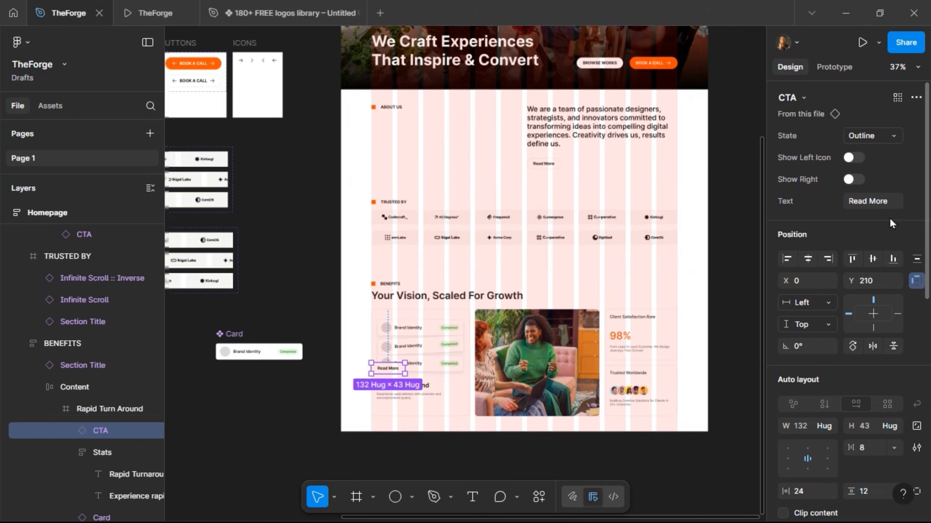
# Step: Anchor the pasted Read More button to the bottom of its frame and offset it to X 20, Y 357
pyautogui.click(893, 259)
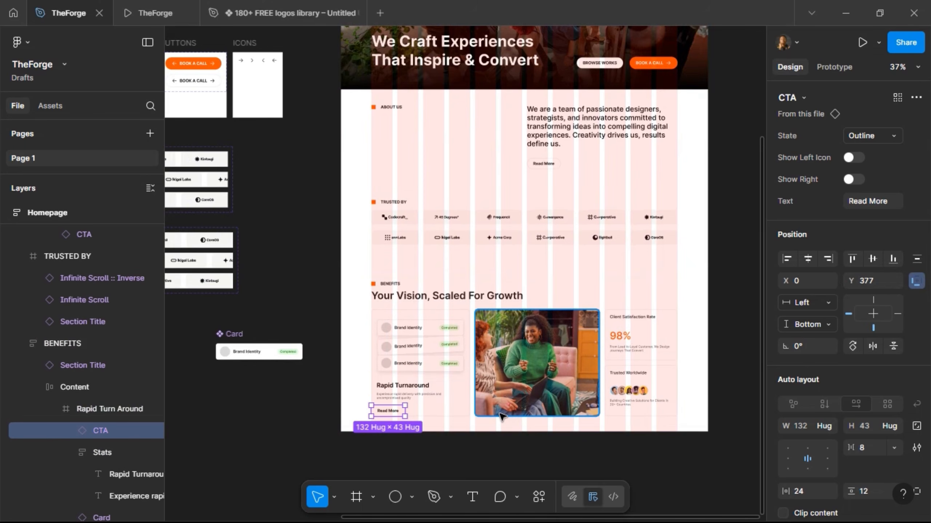
pyautogui.hotkey('shift', 'Right')
pyautogui.hotkey('shift', 'Right')
pyautogui.hotkey('shift', 'Right')
pyautogui.scroll(5, 382, 422)
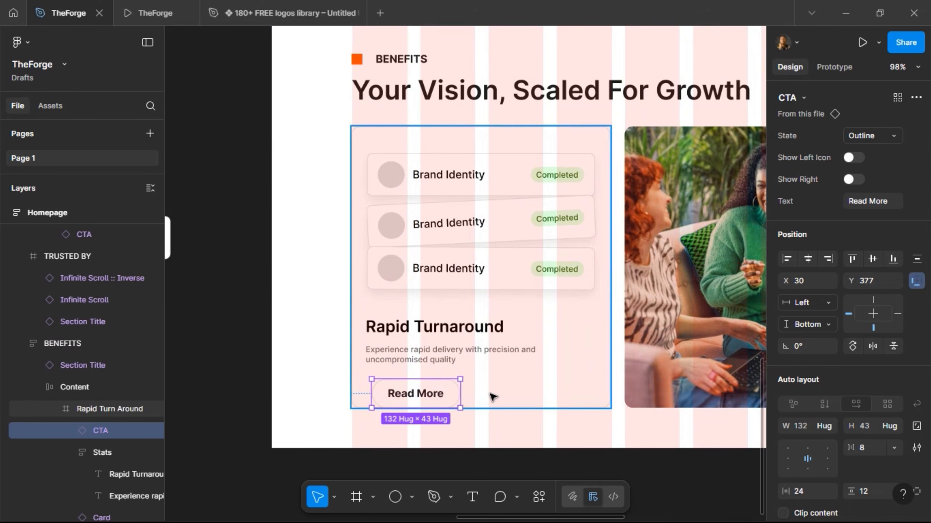
pyautogui.hotkey('shift', 'Left')
pyautogui.hotkey('shift', 'Up')
pyautogui.hotkey('shift', 'Up')
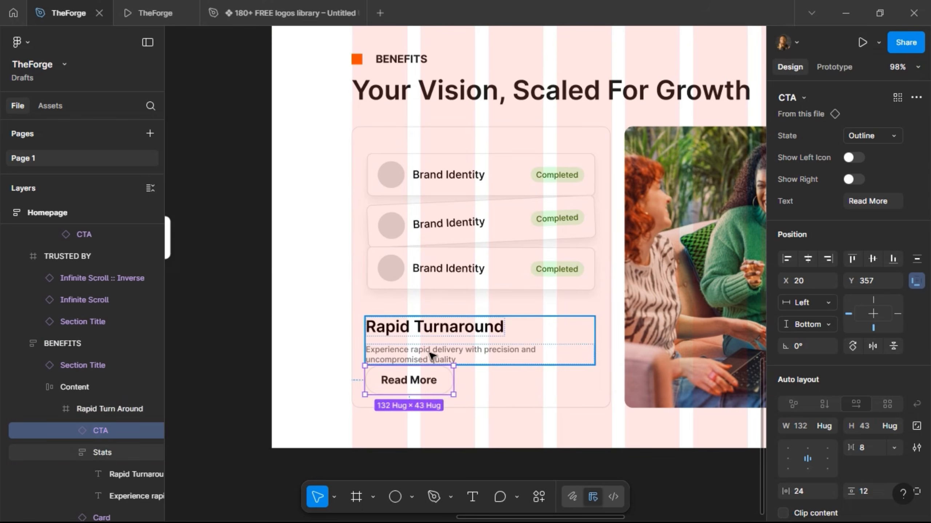
# Step: Move the Stats group with heading and description to X 20, Y 266, leaving a 20 px gap above the Read More button
pyautogui.click(432, 355)
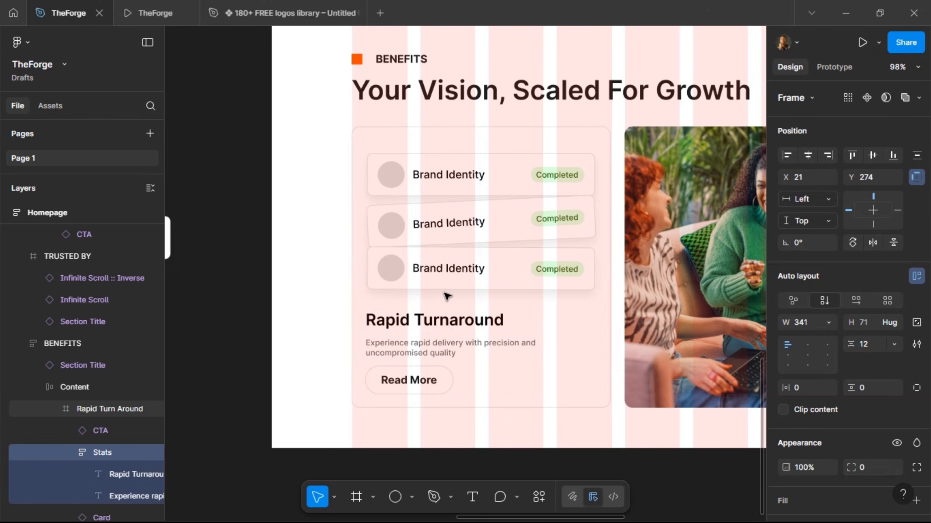
pyautogui.press('alt')
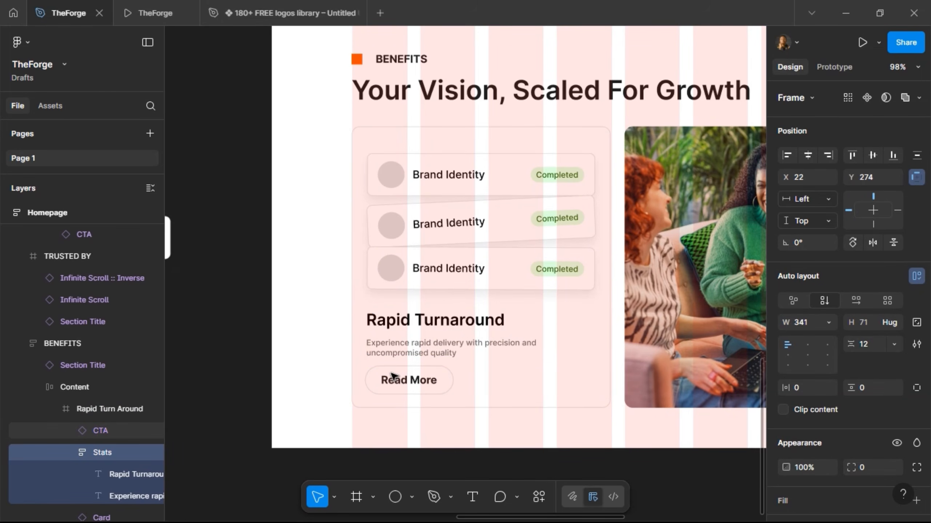
pyautogui.press('Left')
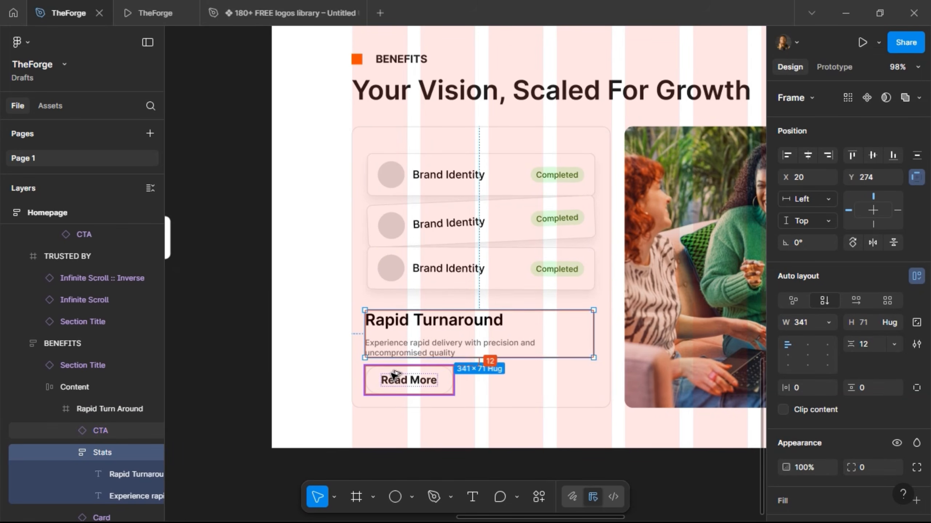
pyautogui.press('Up')
pyautogui.press('Up')
pyautogui.press('Up')
pyautogui.press('Up')
pyautogui.press('Up')
pyautogui.press('Up')
pyautogui.press('Up')
pyautogui.press('Up')
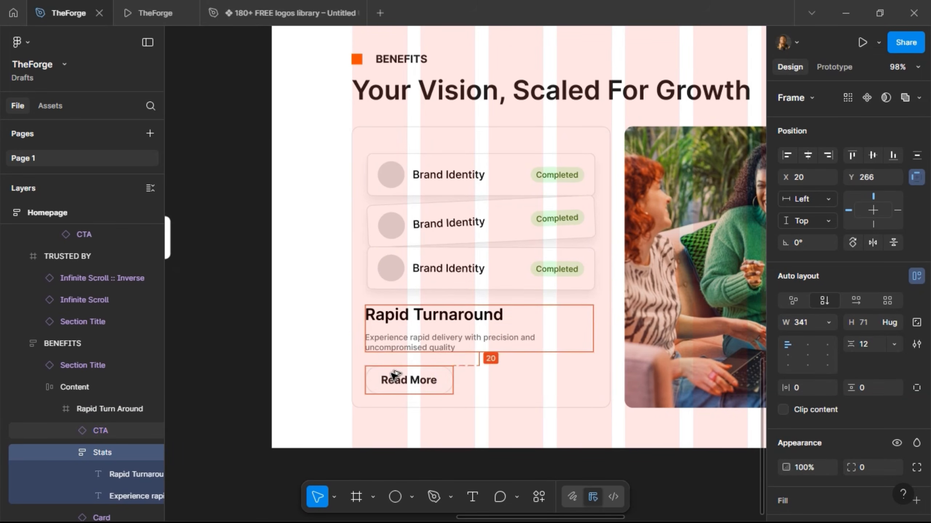
# Step: Try moving the three Brand Identity status cards slightly higher as a group inside the Rapid Turn Around frame
pyautogui.moveTo(471, 258); pyautogui.dragTo(481, 140)
pyautogui.hotkey('shift', 'Up')
pyautogui.hotkey('shift', 'Up')
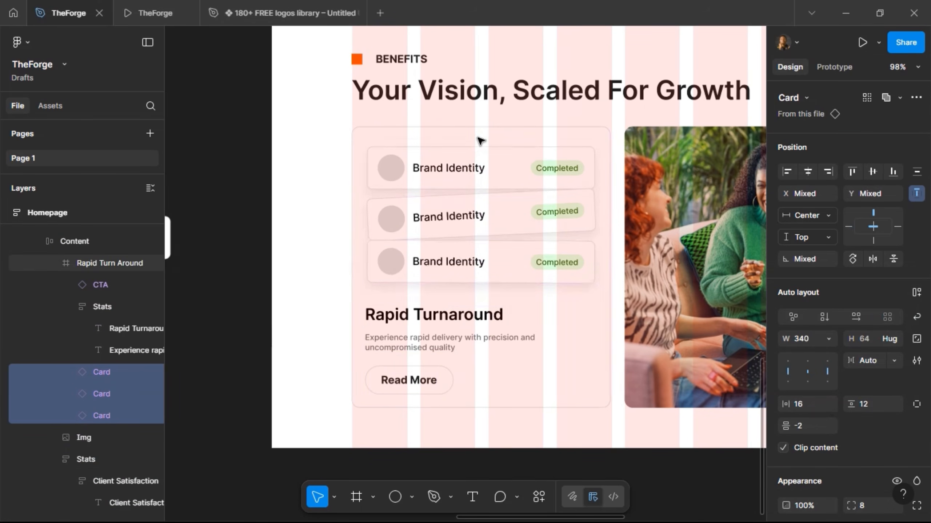
pyautogui.hotkey('shift', 'Down')
pyautogui.hotkey('shift', 'Down')
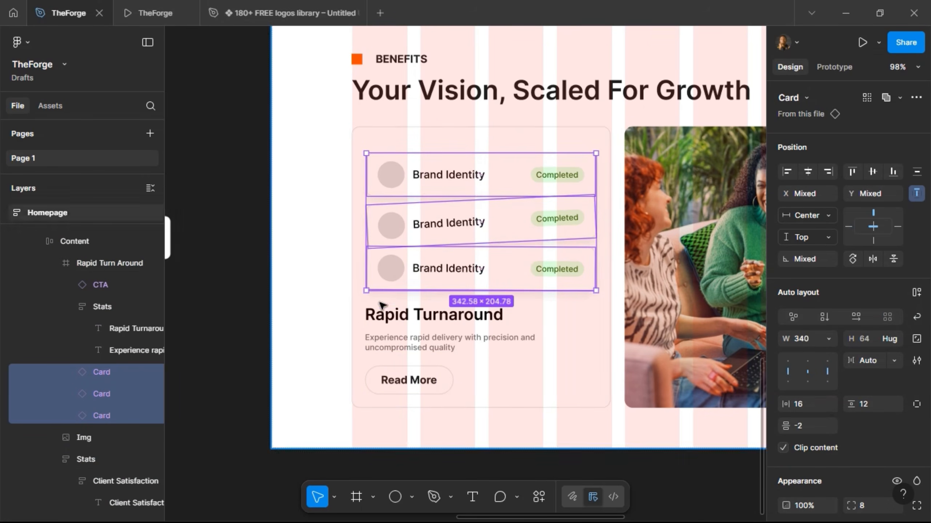
# Step: Resize the grey image circle in the main Card component to 24 × 24
pyautogui.scroll(-2, 381, 305)
pyautogui.scroll(-2, 380, 306)
pyautogui.hscroll(-5, 363, 303)
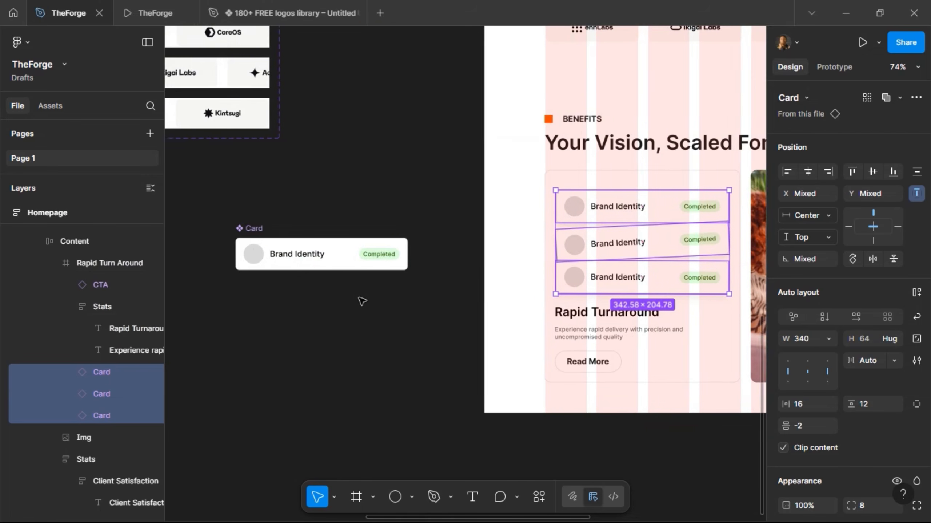
pyautogui.click(258, 239)
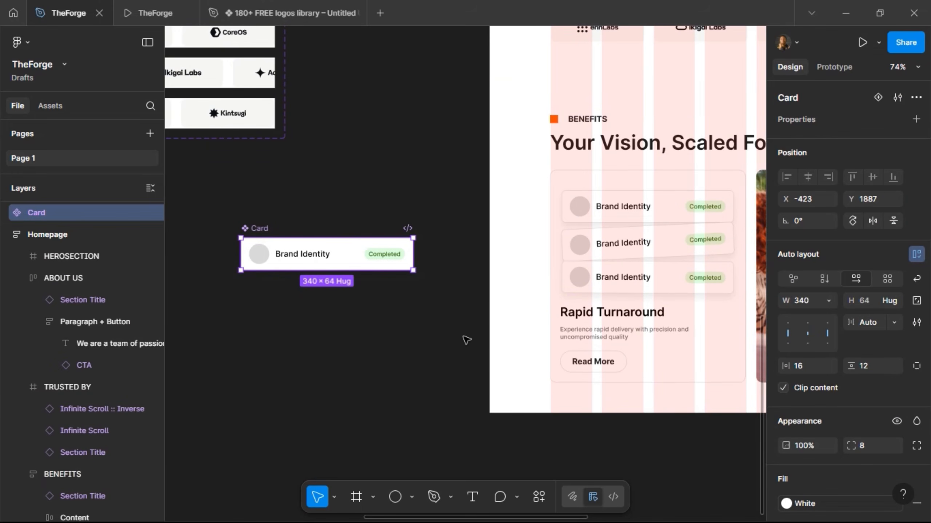
pyautogui.hscroll(2, 463, 339)
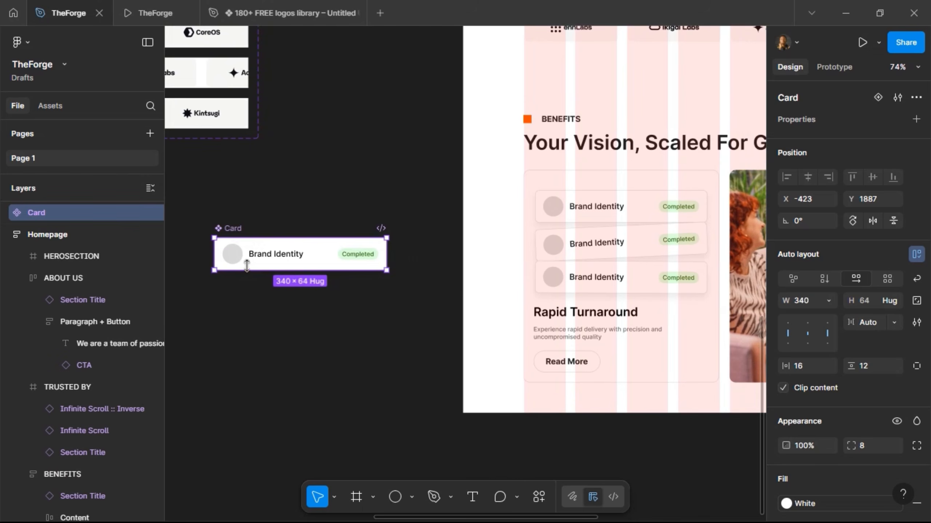
pyautogui.click(237, 258)
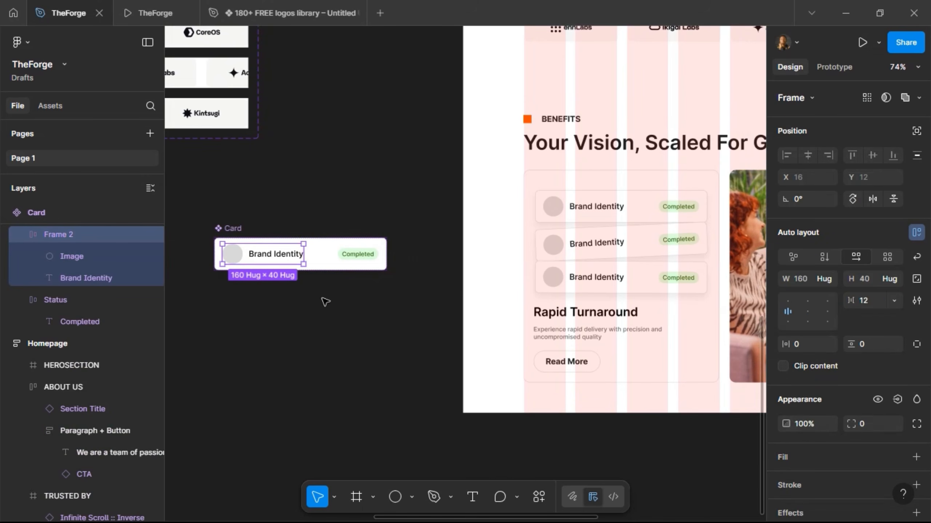
pyautogui.click(238, 261)
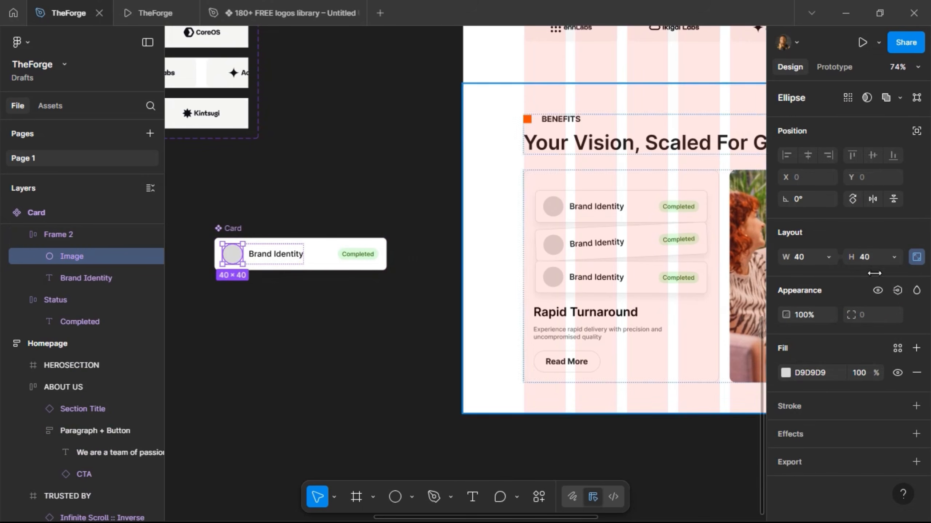
pyautogui.click(876, 260)
pyautogui.write('24')
pyautogui.press('Return')
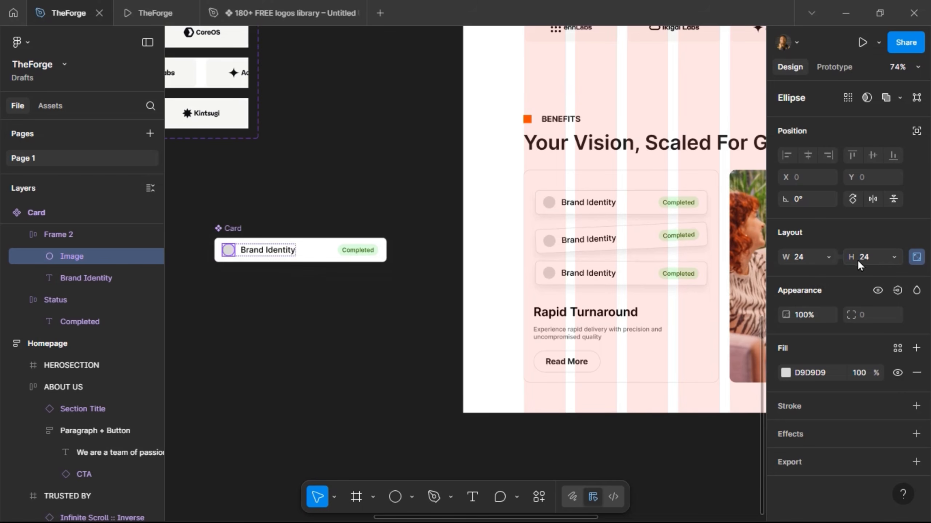
# Step: Set the image circle in the main Card component to 32 × 32
pyautogui.click(239, 229)
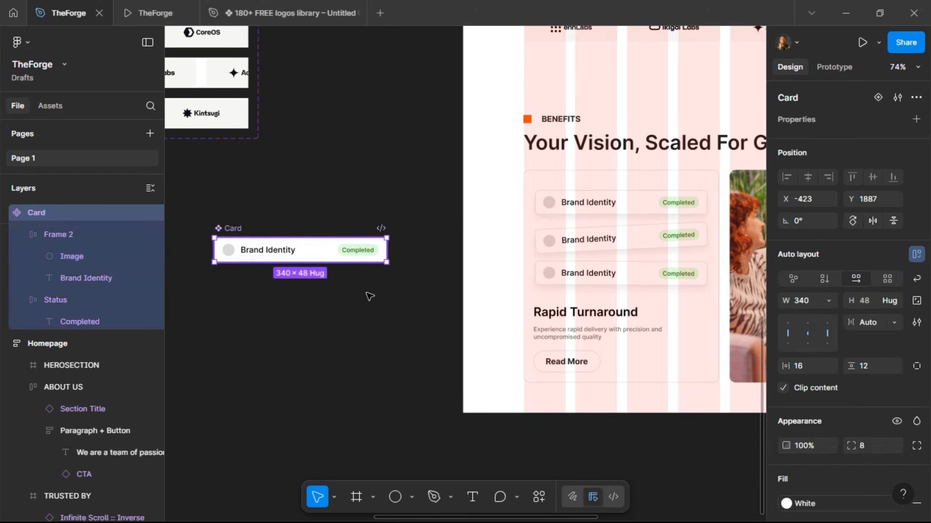
pyautogui.doubleClick(230, 253)
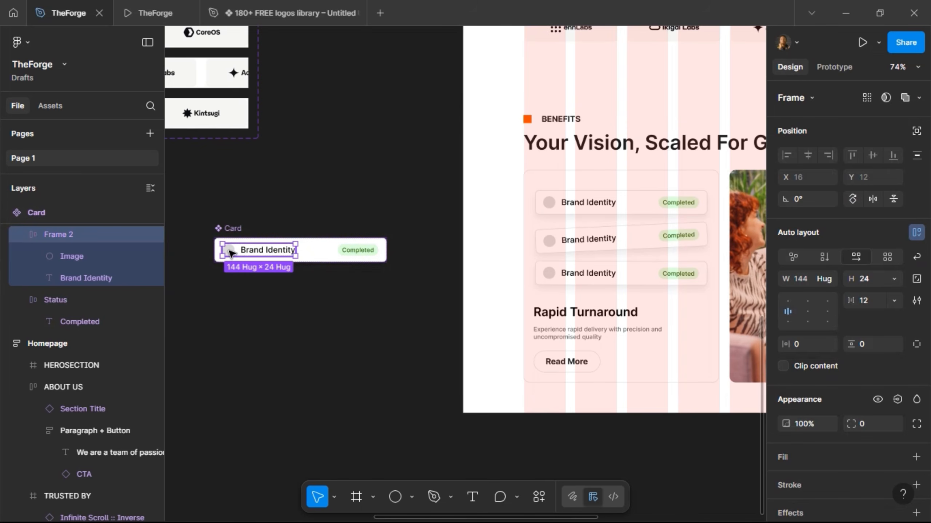
pyautogui.doubleClick(229, 252)
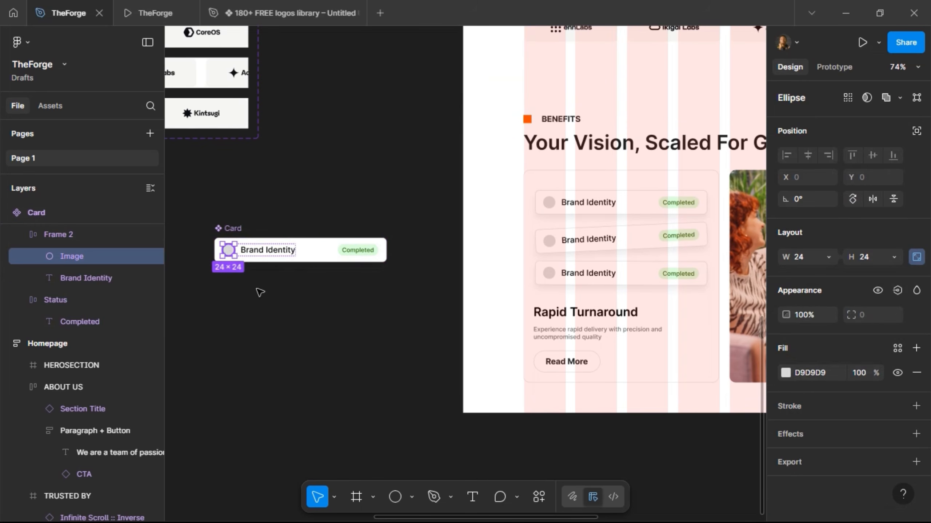
pyautogui.click(885, 254)
pyautogui.write('32')
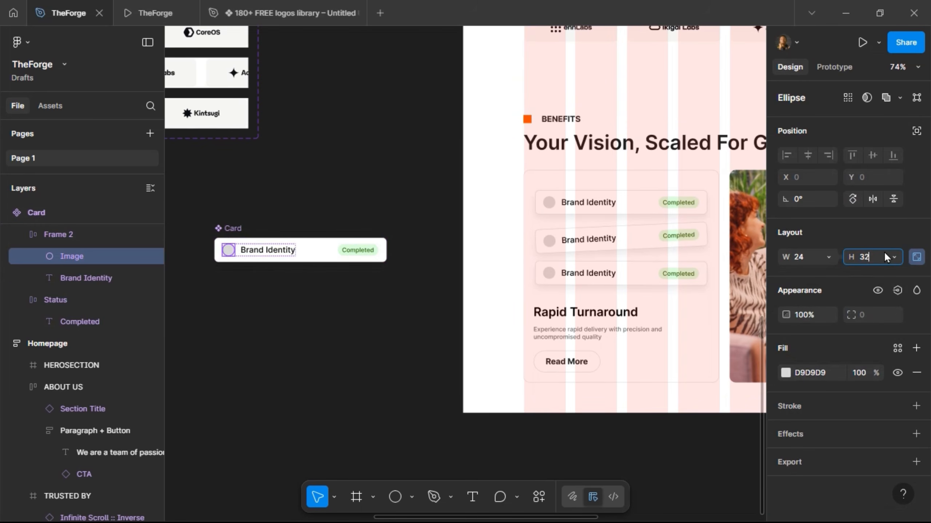
pyautogui.press('Return')
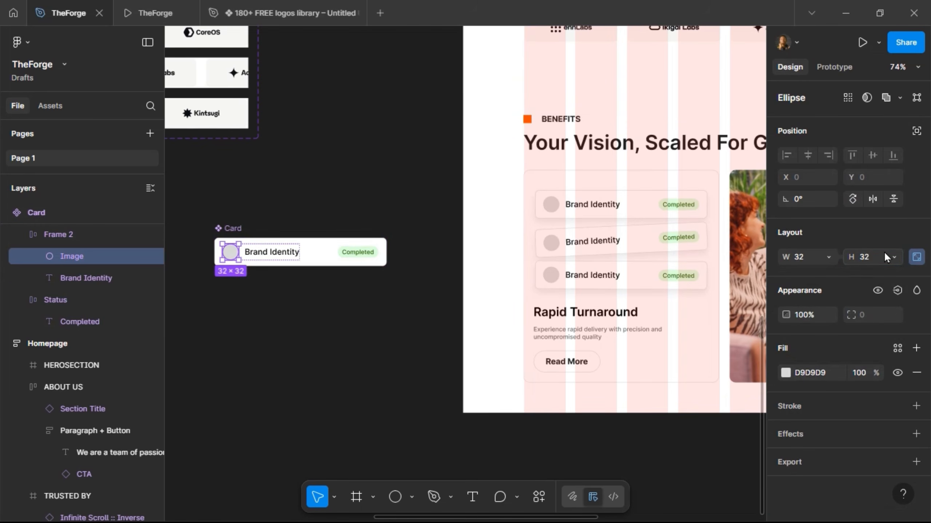
# Step: Move the third Brand Identity status card up closer to the tilted middle card, at about Y 174
pyautogui.click(633, 282)
pyautogui.doubleClick(634, 277)
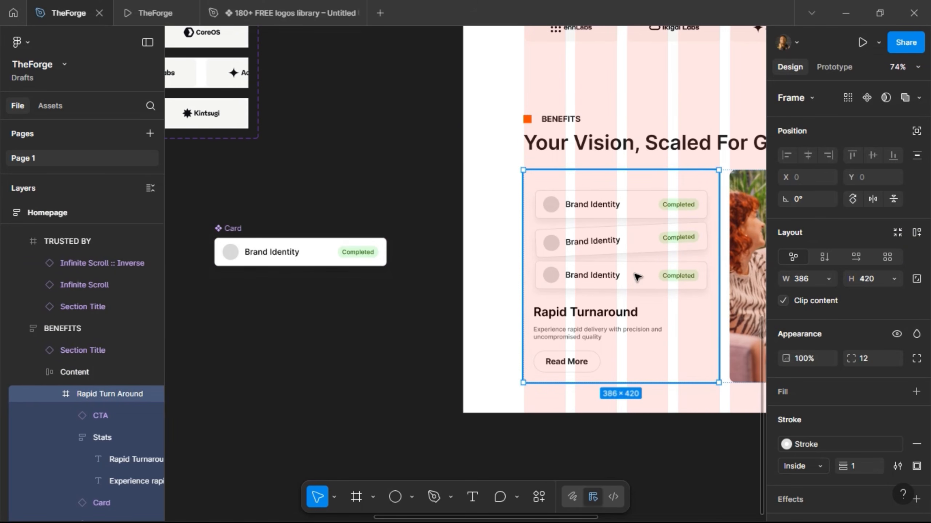
pyautogui.moveTo(640, 273); pyautogui.dragTo(649, 241)
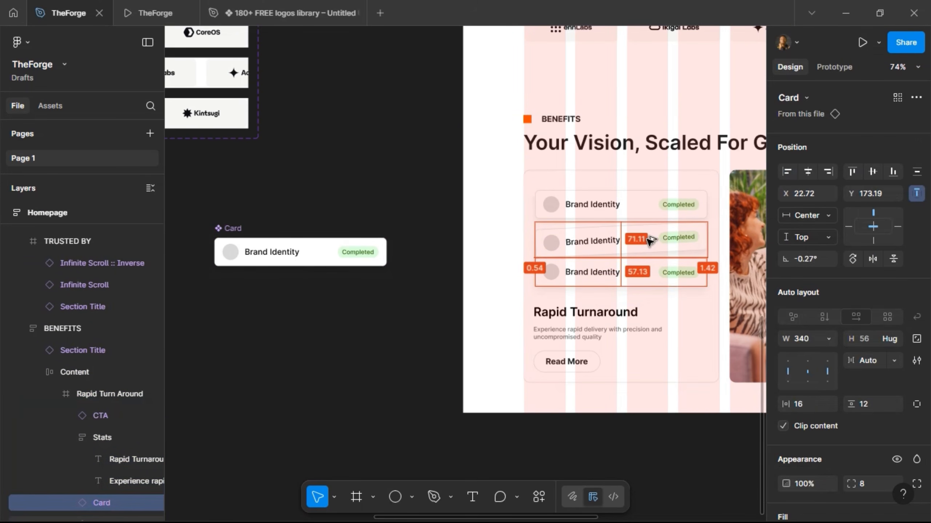
pyautogui.press('Down')
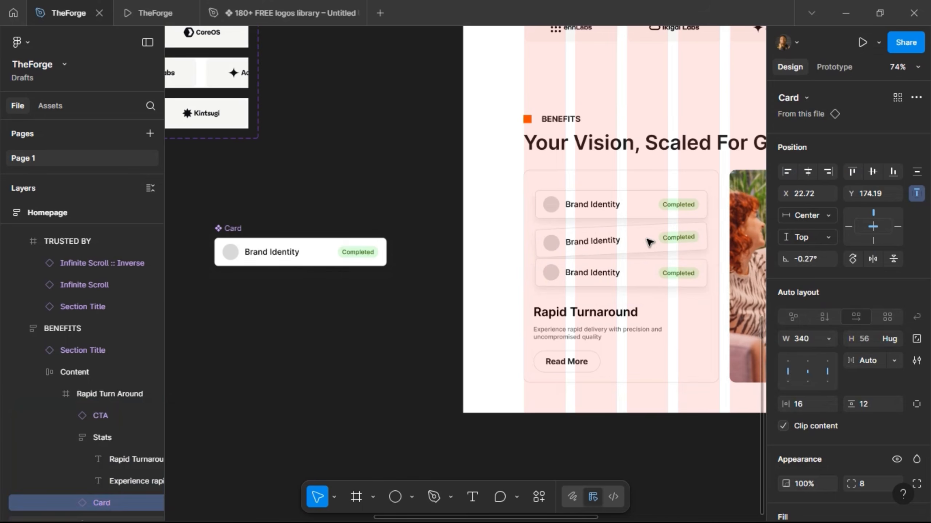
# Step: Move the middle and third Brand Identity status cards up together, bringing the third card to about Y 158
pyautogui.keyDown('shift'); pyautogui.click(648, 242); pyautogui.keyUp('shift')
pyautogui.press('alt')
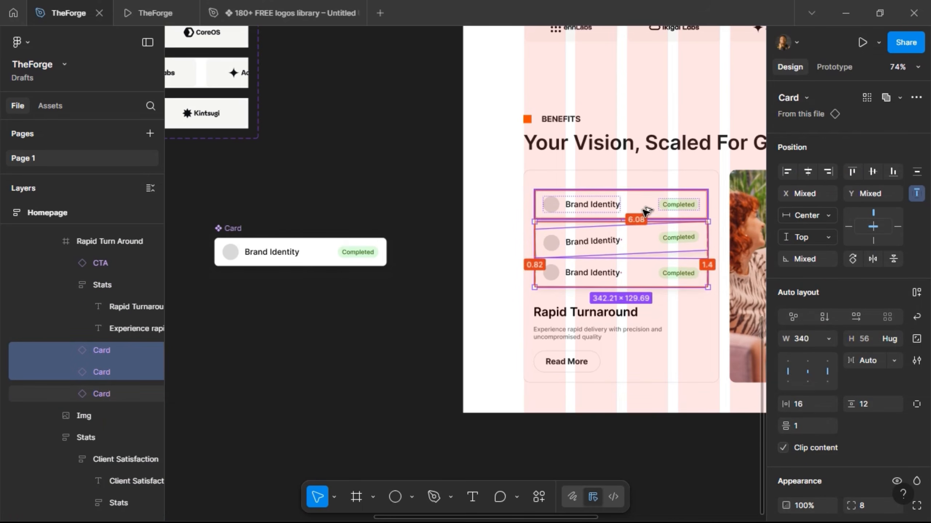
pyautogui.press('Down')
pyautogui.press('Down')
pyautogui.press('Down')
pyautogui.press('Down')
pyautogui.hotkey('shift', 'Up')
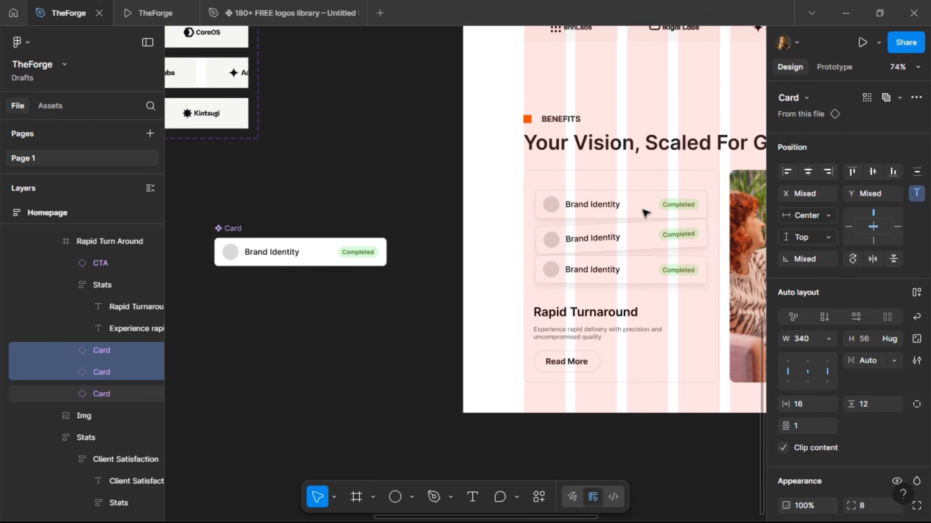
pyautogui.hotkey('shift', 'Up')
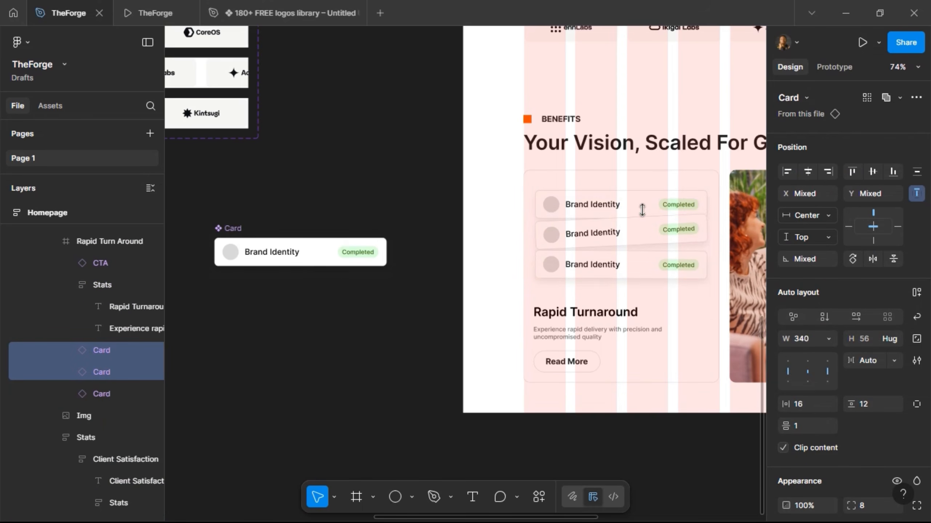
# Step: Move the third Brand Identity status card up to about Y 148 and check the spacing of all three cards
pyautogui.click(636, 236)
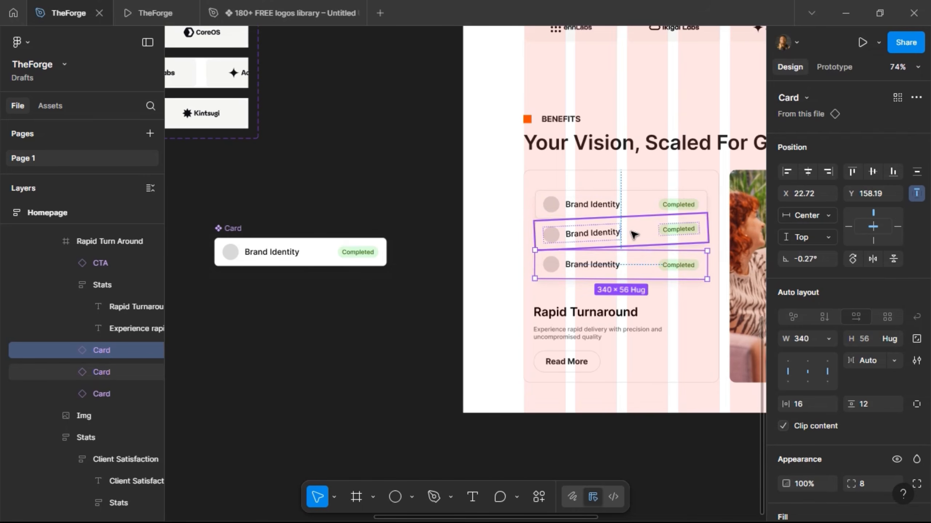
pyautogui.hotkey('shift', 'Up')
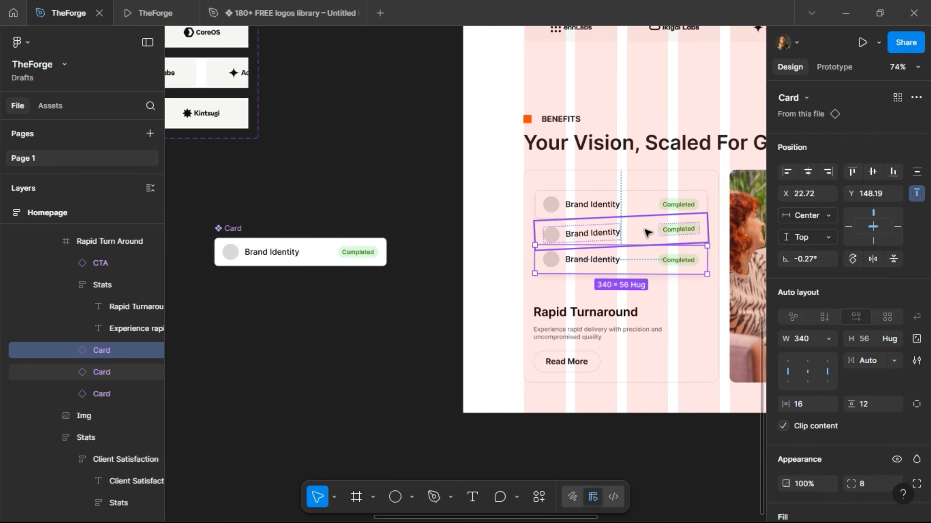
pyautogui.keyDown('shift'); pyautogui.click(647, 232); pyautogui.keyUp('shift')
pyautogui.keyDown('shift'); pyautogui.click(650, 205); pyautogui.keyUp('shift')
pyautogui.press('alt')
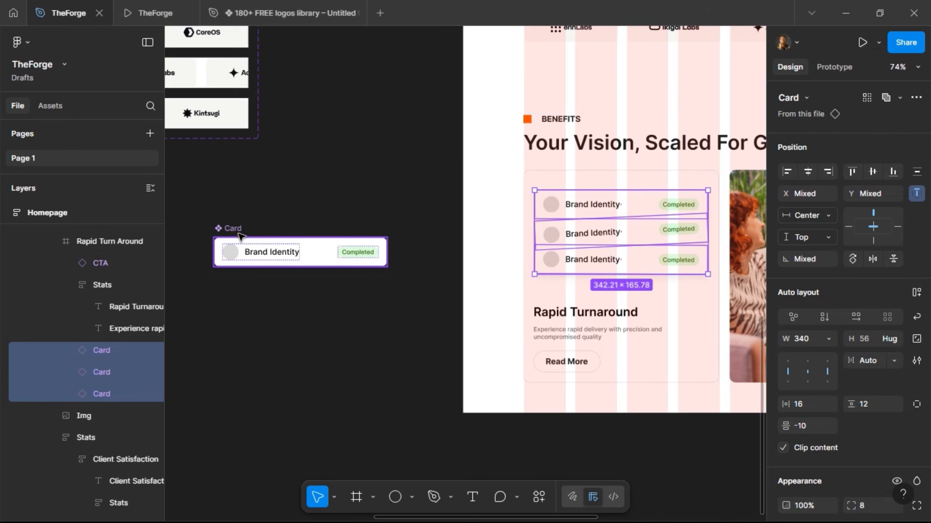
# Step: Set the grey image circle in the main Card component to 40 × 40
pyautogui.doubleClick(238, 254)
pyautogui.click(238, 254)
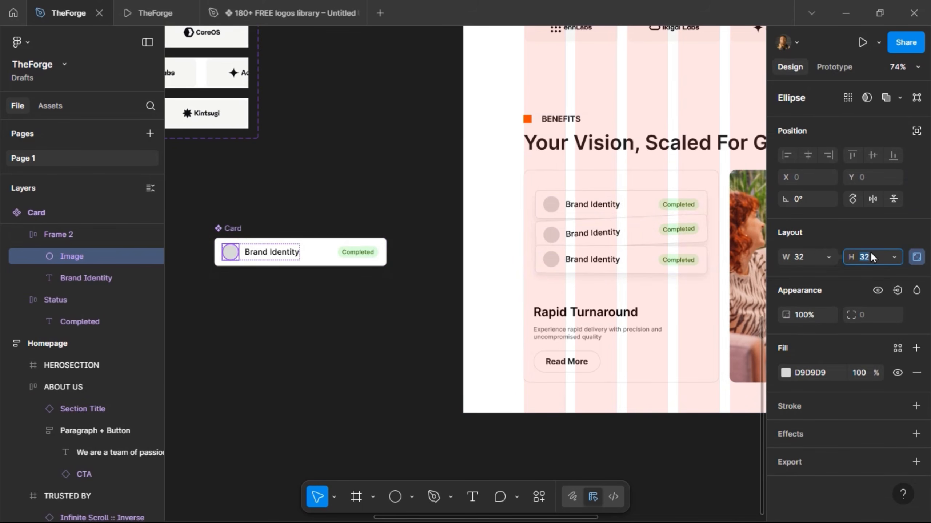
pyautogui.press('Return')
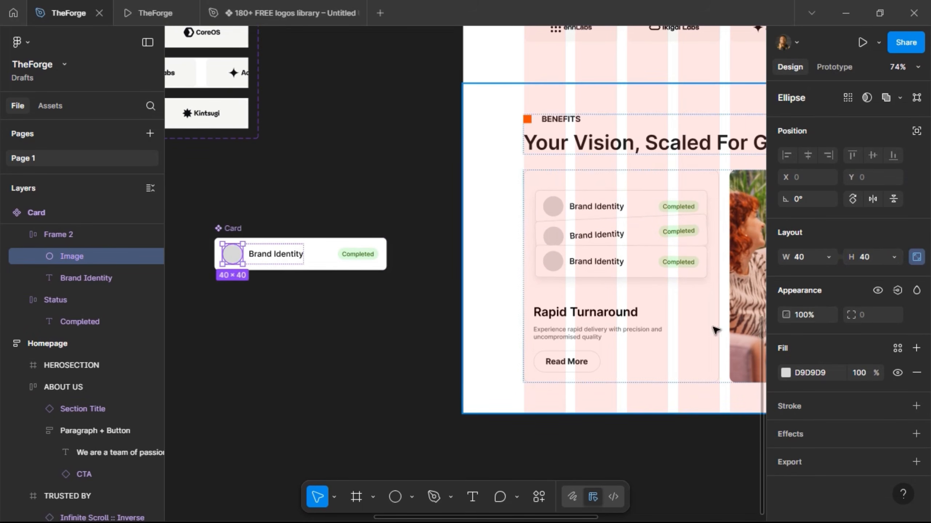
# Step: Move the tilted middle card and the third card down to respace the stack, with the third card at about Y 168
pyautogui.click(647, 261)
pyautogui.doubleClick(647, 262)
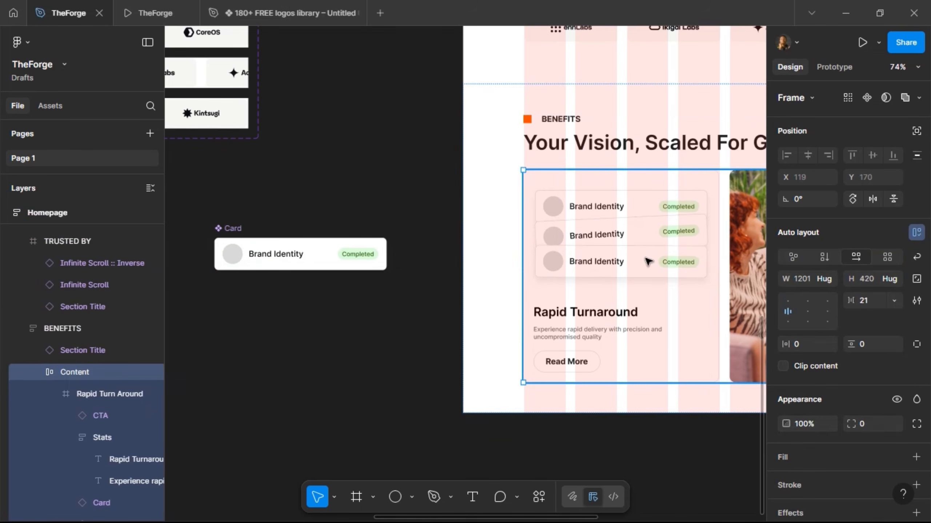
pyautogui.doubleClick(648, 262)
pyautogui.click(648, 262)
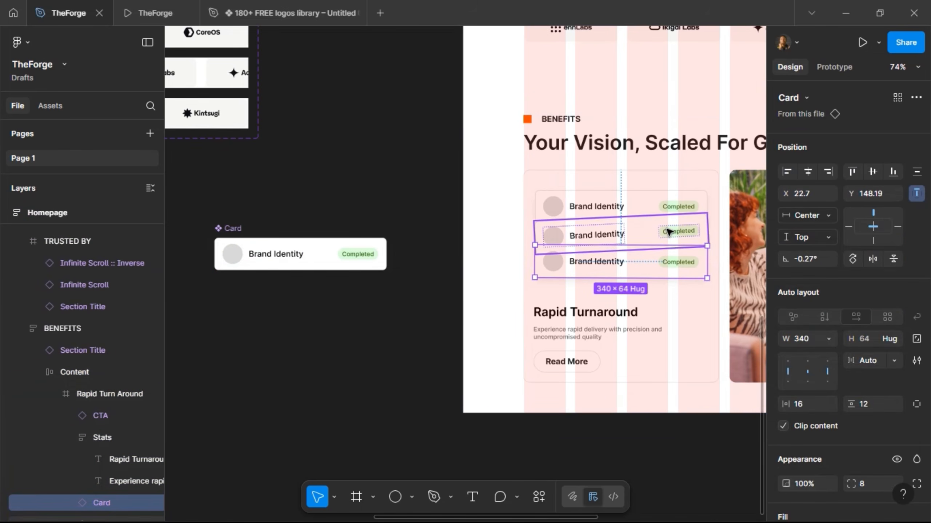
pyautogui.keyDown('shift'); pyautogui.click(664, 231); pyautogui.keyUp('shift')
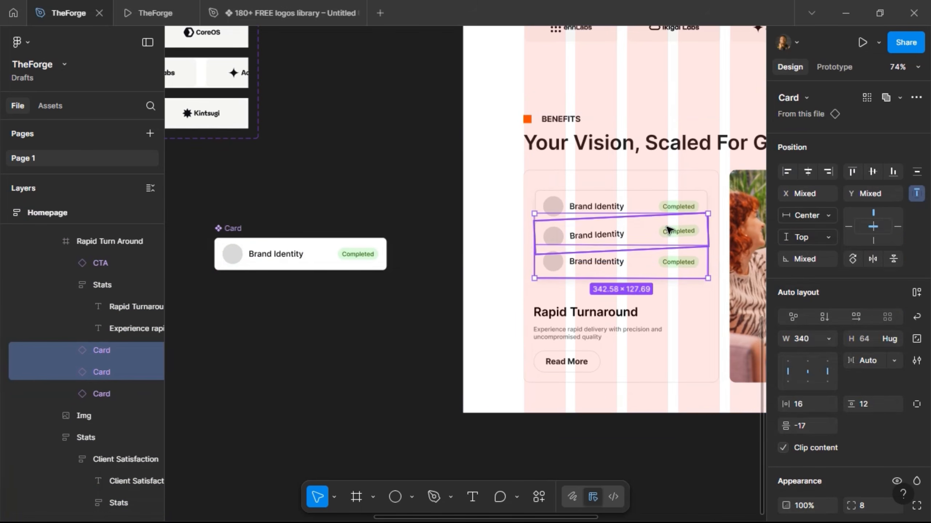
pyautogui.click(644, 272)
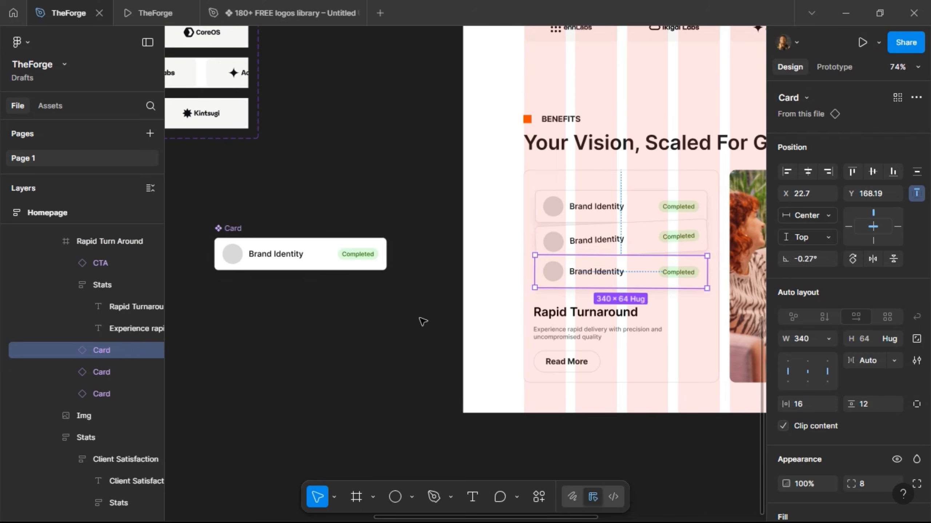
pyautogui.click(368, 320)
# Step: Change the label of the tilted middle status card to "Website Redesign"
pyautogui.hscroll(5, 368, 320)
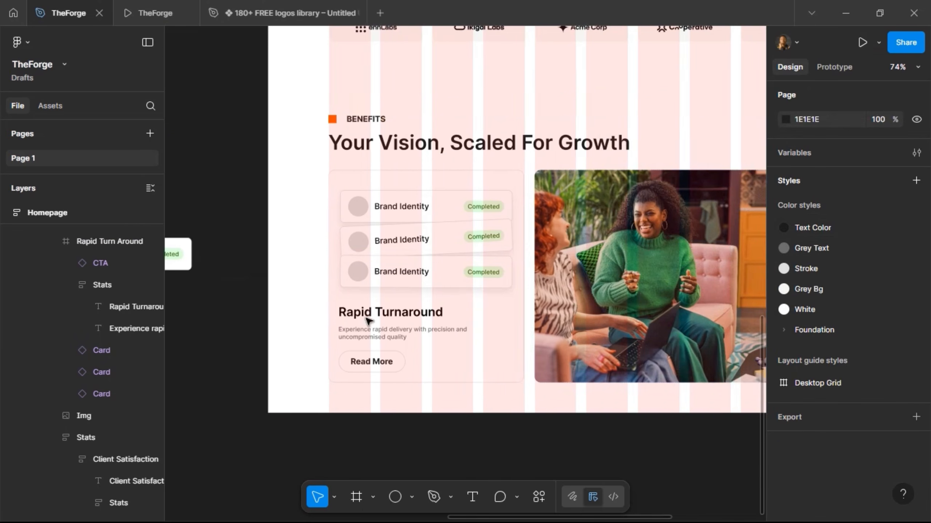
pyautogui.click(393, 243)
pyautogui.doubleClick(393, 244)
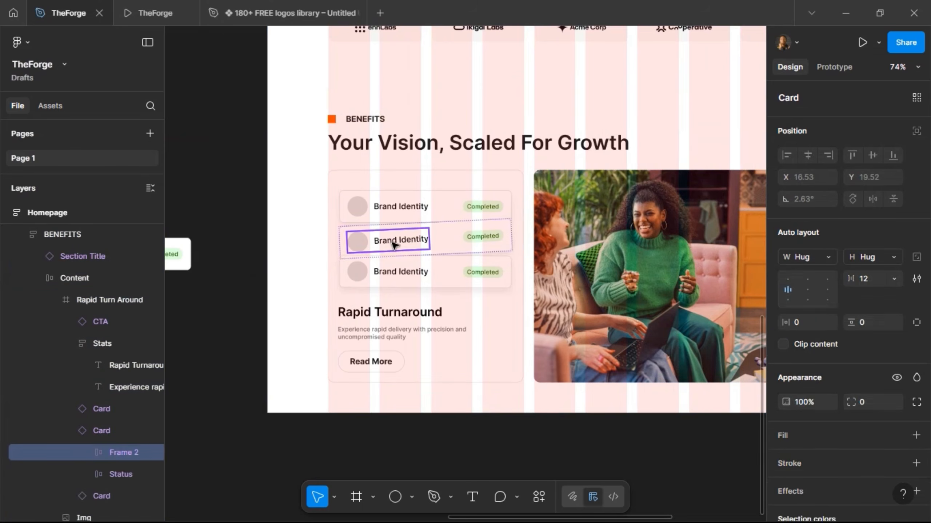
pyautogui.doubleClick(392, 243)
pyautogui.click(392, 244)
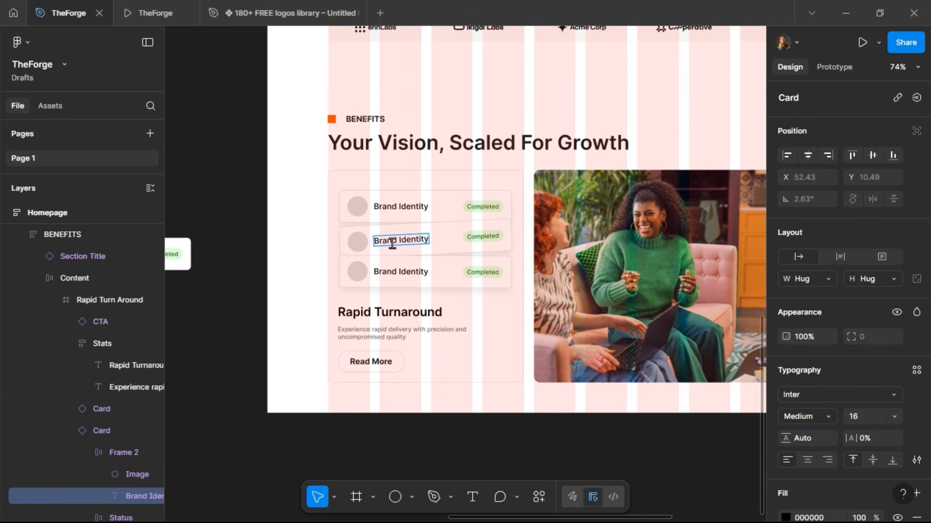
pyautogui.write('Website')
pyautogui.hotkey('ctrl', 'a')
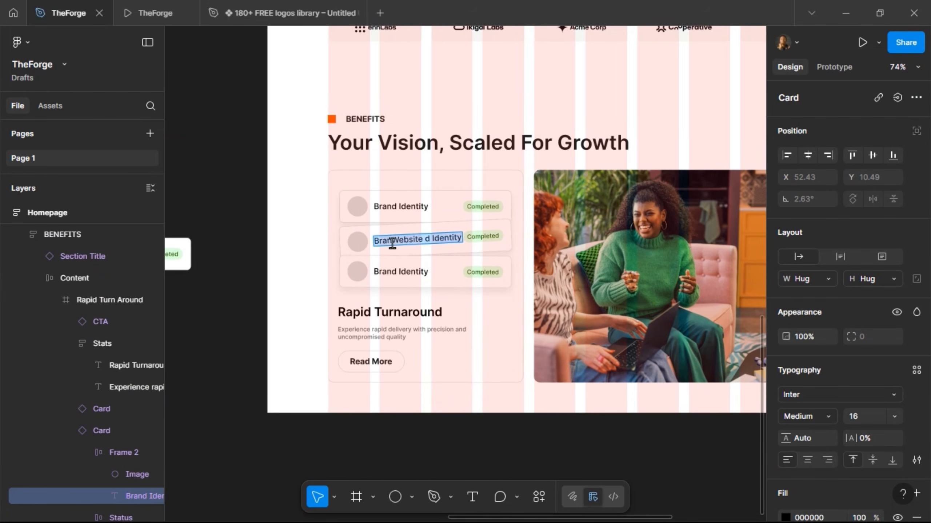
pyautogui.write('Website')
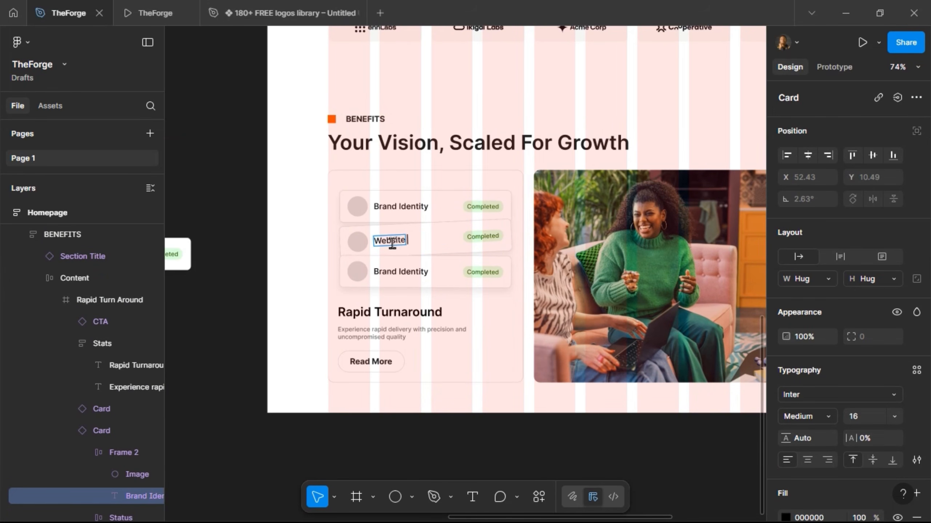
pyautogui.write(' Redesign')
# Step: Change the label of the third status card to "Wireframe Design"
pyautogui.doubleClick(401, 272)
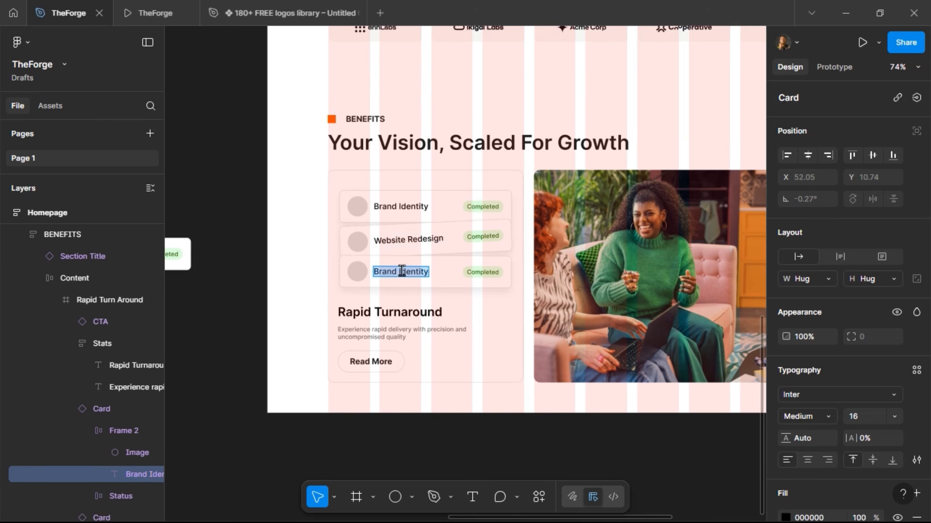
pyautogui.write('Wire')
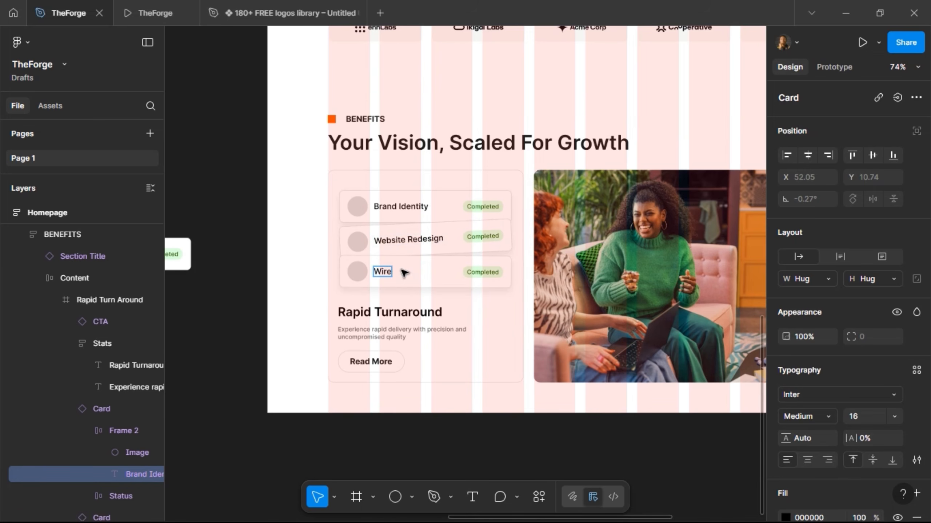
pyautogui.write('frame Design')
pyautogui.press('Escape')
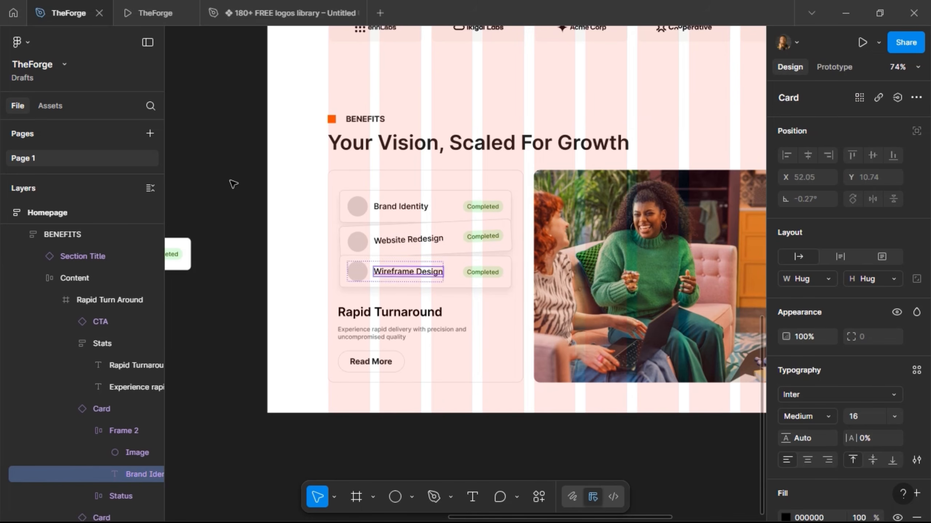
pyautogui.click(235, 183)
# Step: Run the Content Reel plugin on the first status card's image circle and show its image collections
pyautogui.doubleClick(352, 214)
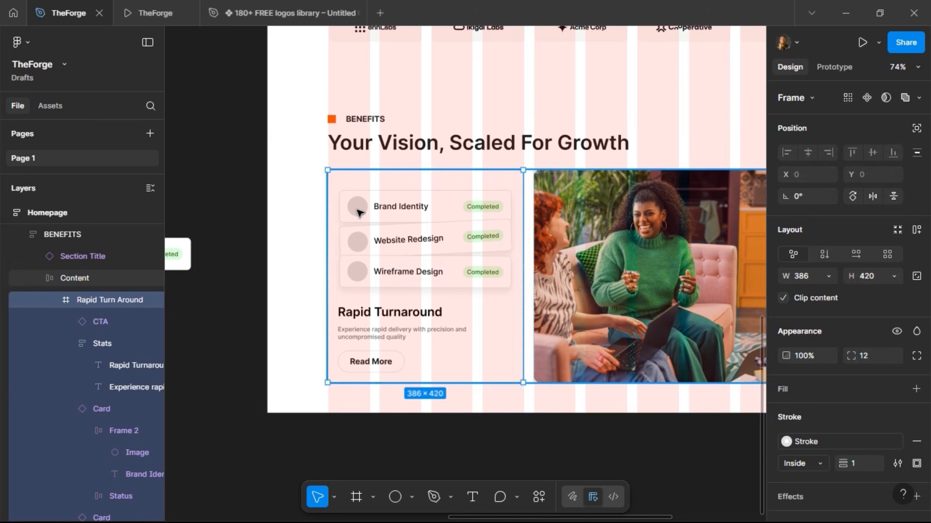
pyautogui.keyDown('ctrl'); pyautogui.click(358, 205); pyautogui.keyUp('ctrl')
pyautogui.rightClick(342, 190)
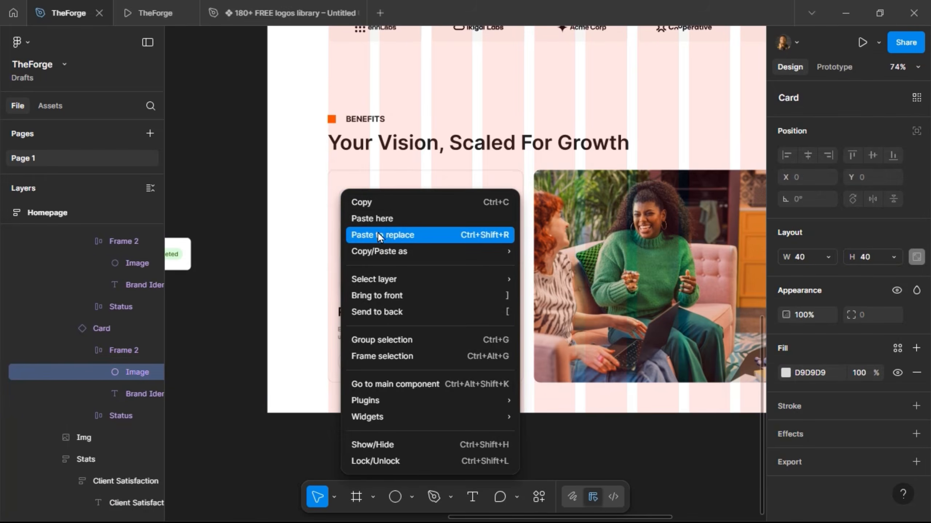
pyautogui.moveTo(426, 401)
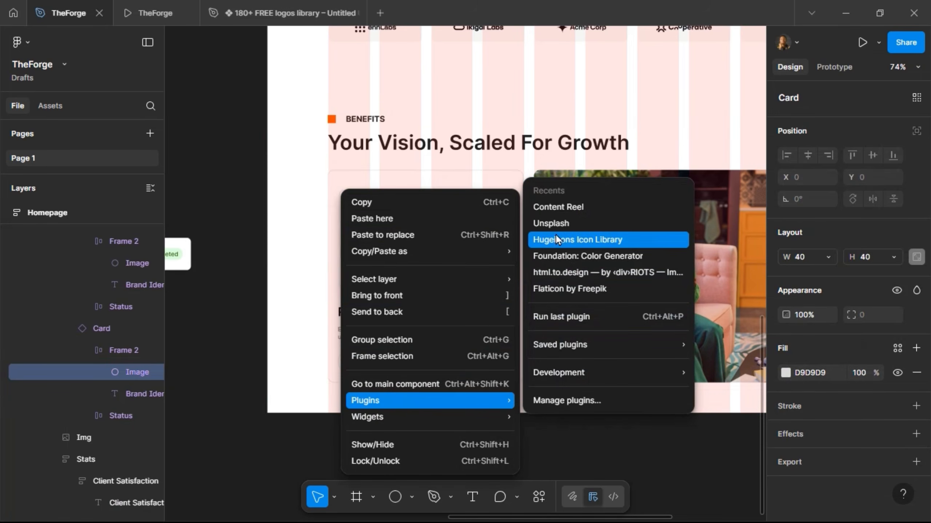
pyautogui.click(560, 210)
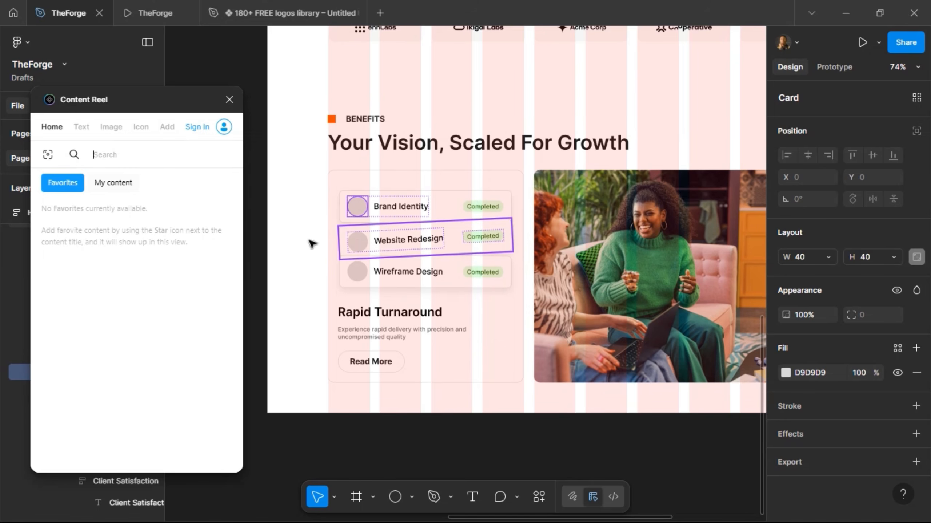
pyautogui.click(114, 127)
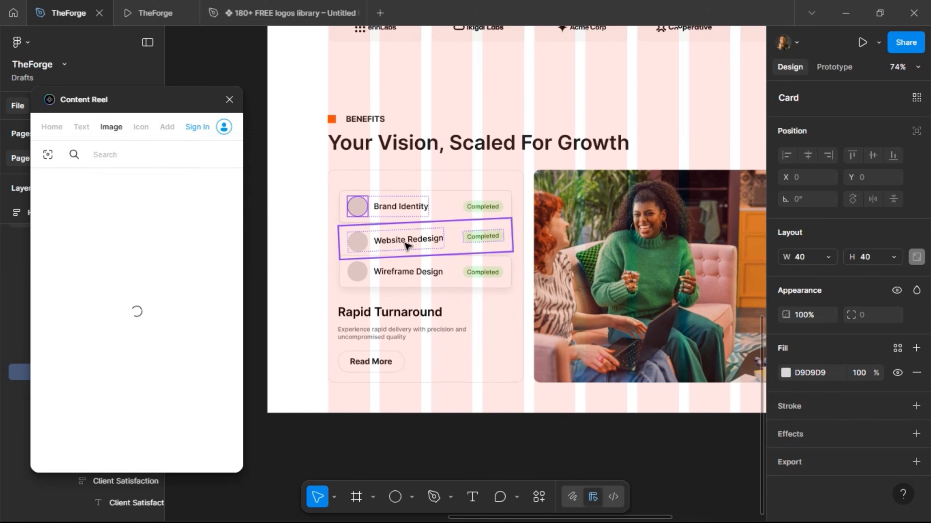
# Step: Fill the image circles of all three status cards with portraits from Content Reel's Photos collection and close the plugin
pyautogui.click(363, 245)
pyautogui.click(362, 245)
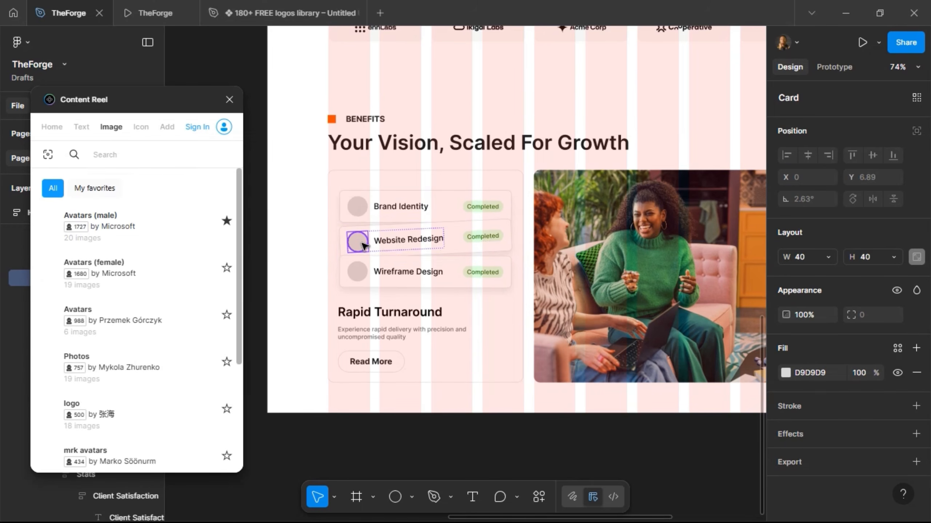
pyautogui.keyDown('shift'); pyautogui.click(357, 207); pyautogui.keyUp('shift')
pyautogui.keyDown('shift'); pyautogui.click(361, 275); pyautogui.keyUp('shift')
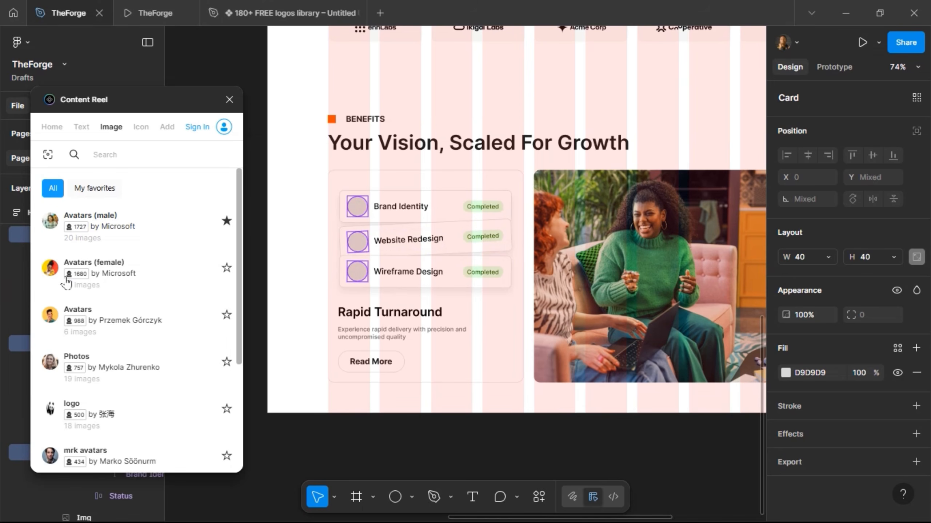
pyautogui.click(149, 375)
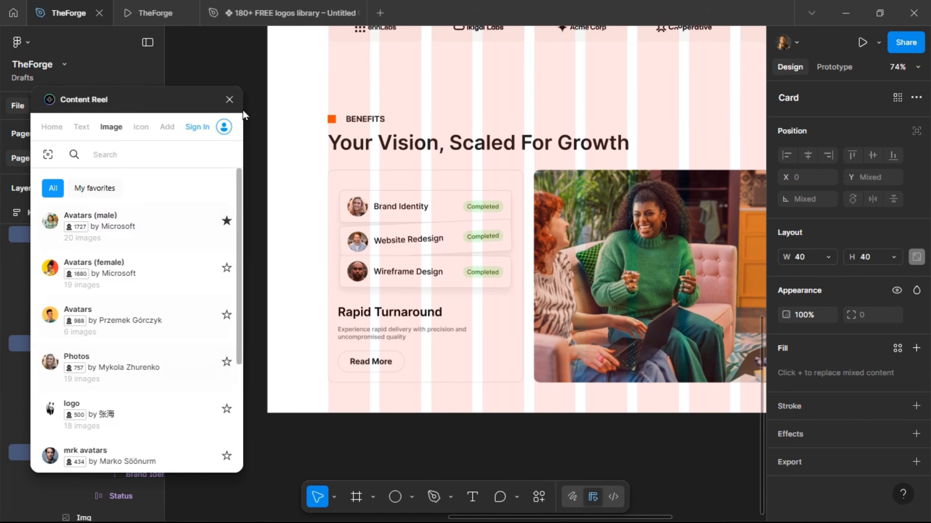
pyautogui.click(229, 99)
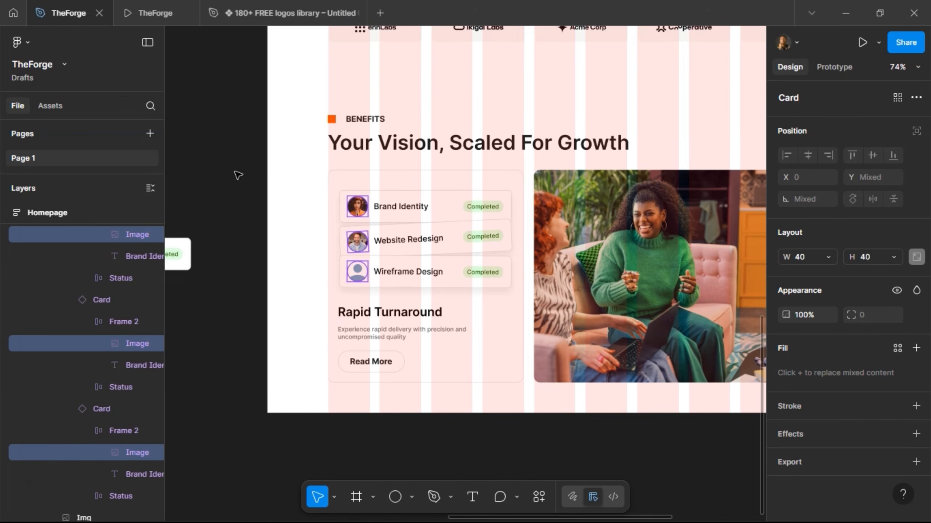
# Step: Replace the placeholder avatar on the Wireframe Design card with a portrait from Content Reel's Photos collection
pyautogui.click(361, 264)
pyautogui.rightClick(361, 265)
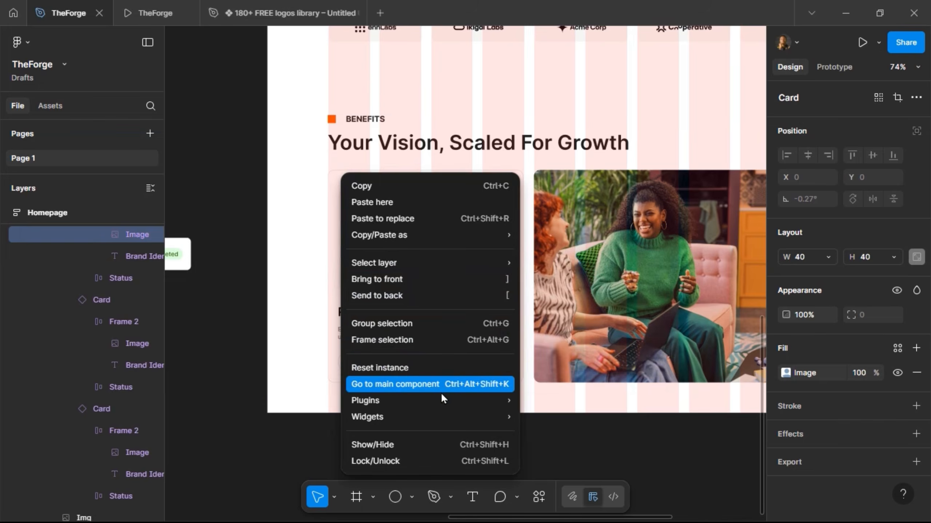
pyautogui.moveTo(444, 400)
pyautogui.click(583, 209)
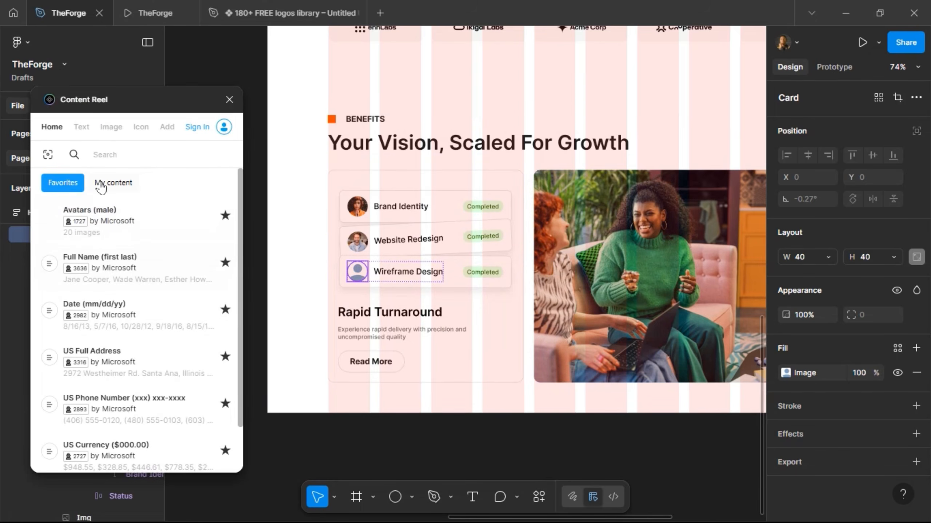
pyautogui.click(110, 128)
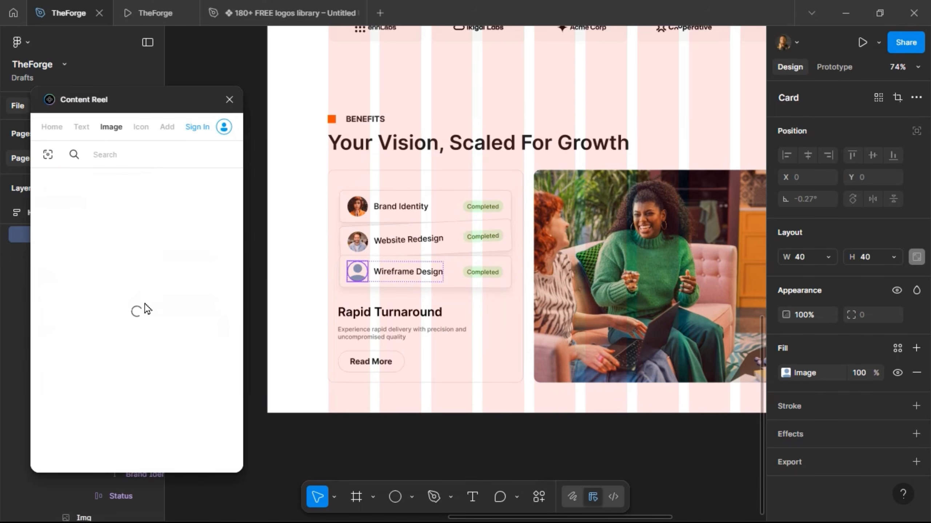
pyautogui.click(129, 324)
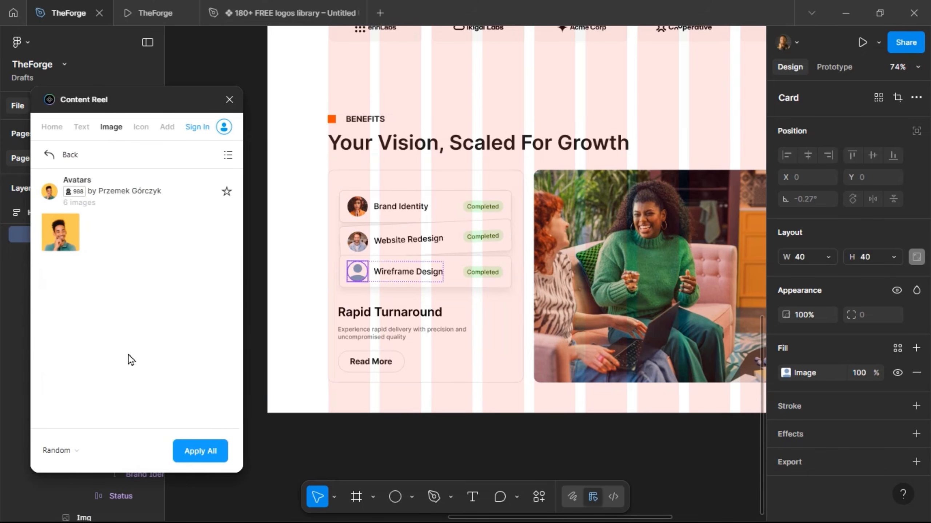
pyautogui.click(48, 154)
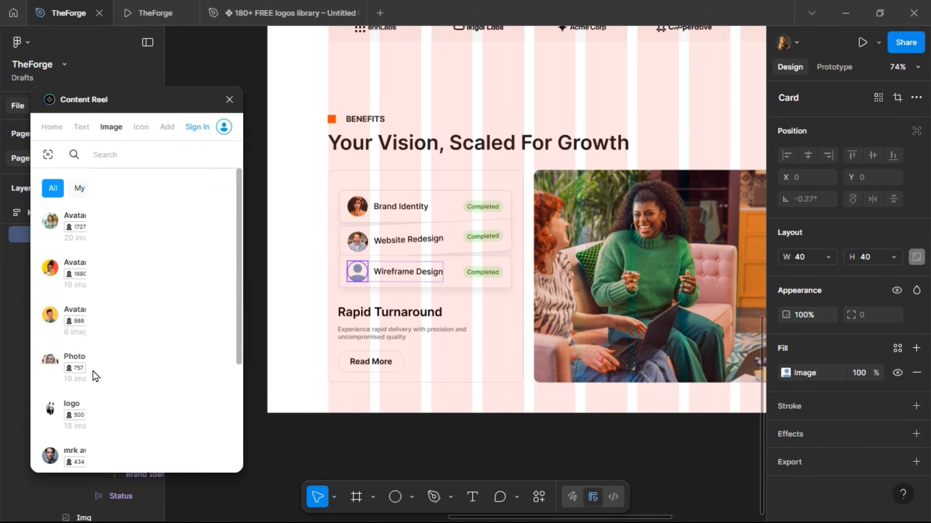
pyautogui.click(105, 372)
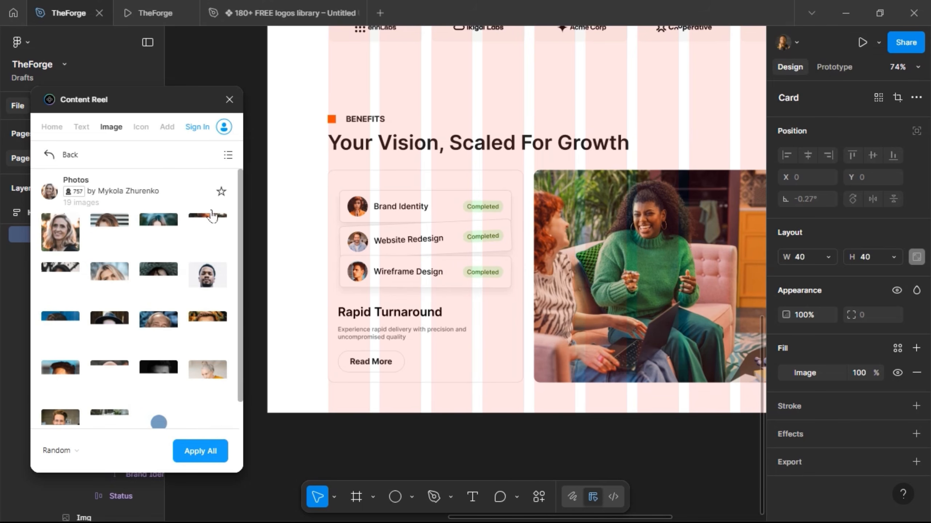
# Step: Close the Content Reel plugin and clear the selection on the canvas
pyautogui.click(230, 100)
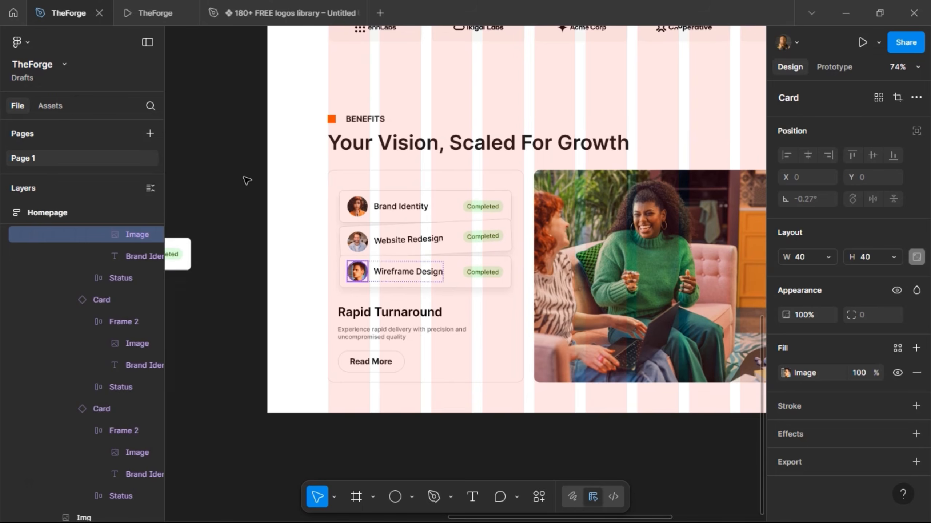
pyautogui.click(247, 181)
pyautogui.hscroll(3, 247, 181)
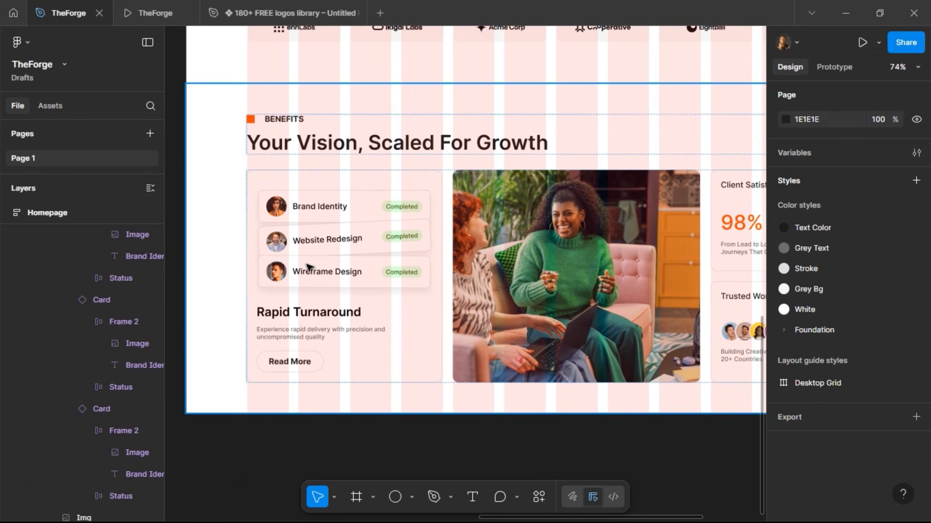
# Step: Set the width of the Stats frame holding the Rapid Turnaround heading and description to 346
pyautogui.click(308, 266)
pyautogui.click(307, 266)
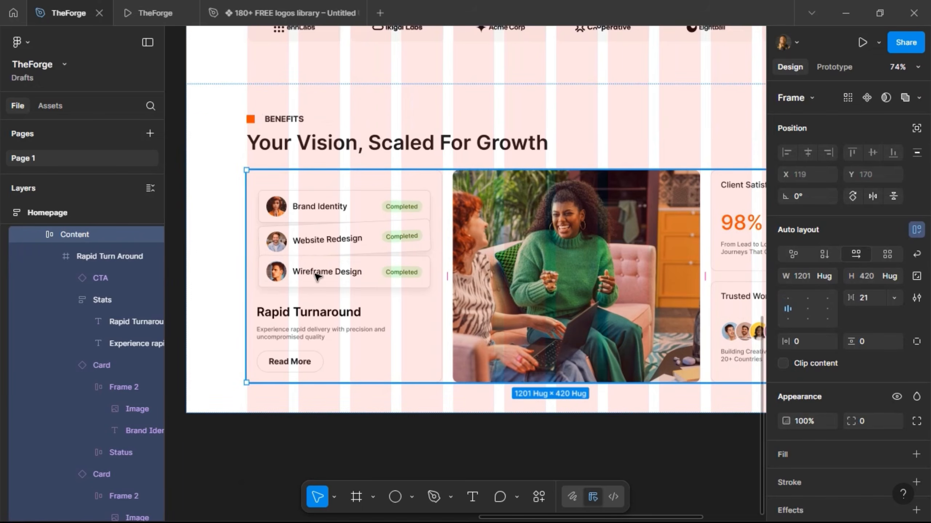
pyautogui.click(324, 264)
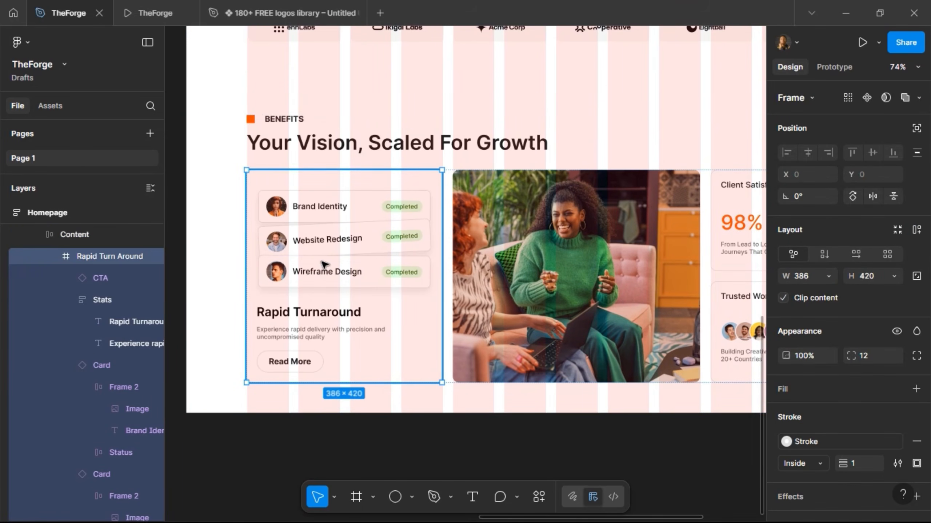
pyautogui.click(324, 263)
pyautogui.click(309, 330)
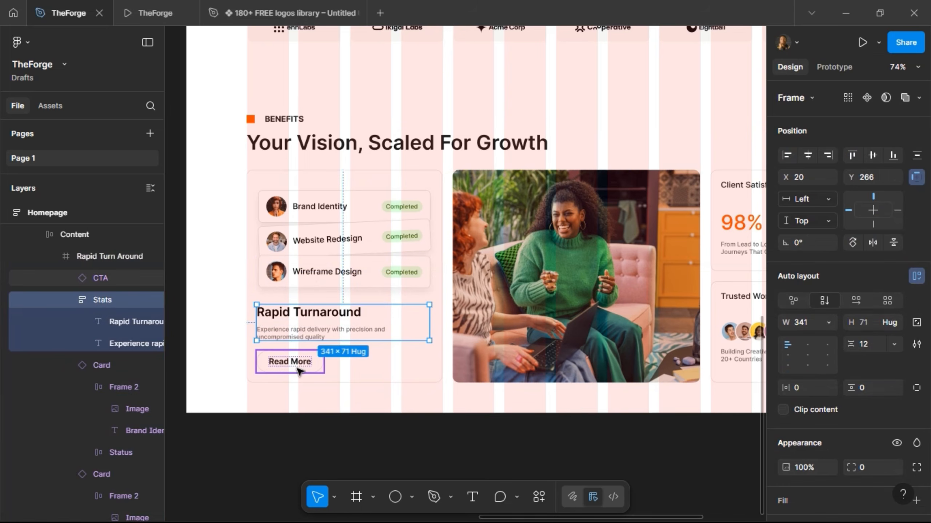
pyautogui.keyDown('shift'); pyautogui.click(299, 371); pyautogui.keyUp('shift')
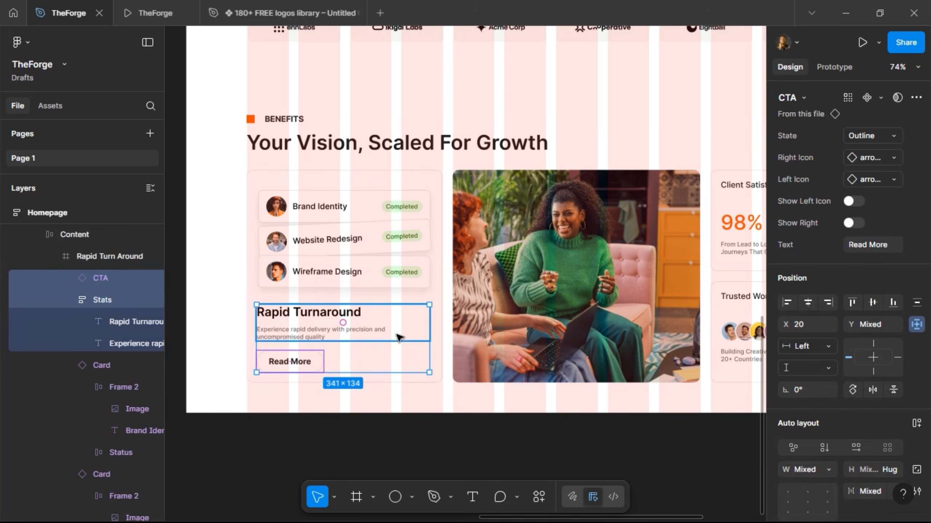
pyautogui.hotkey('ctrl', 'z')
pyautogui.press('alt')
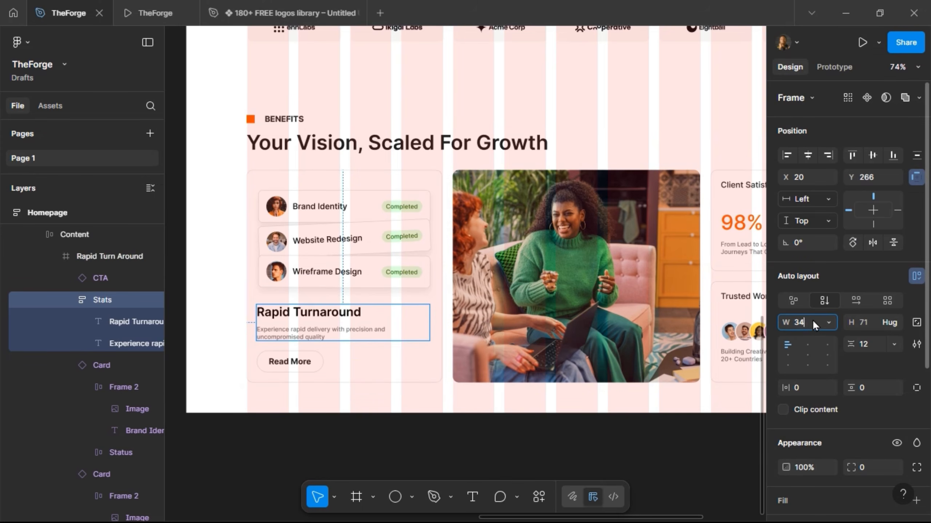
pyautogui.write('6')
pyautogui.press('Return')
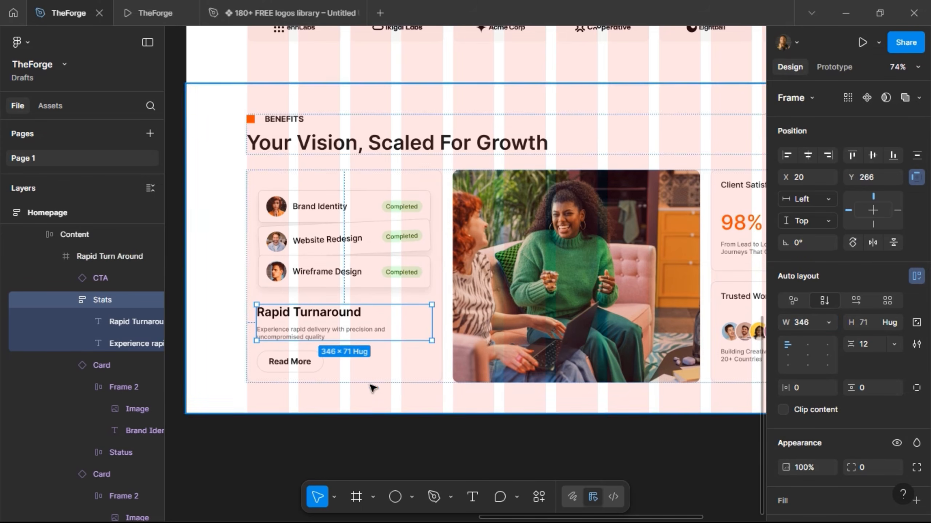
pyautogui.click(314, 366)
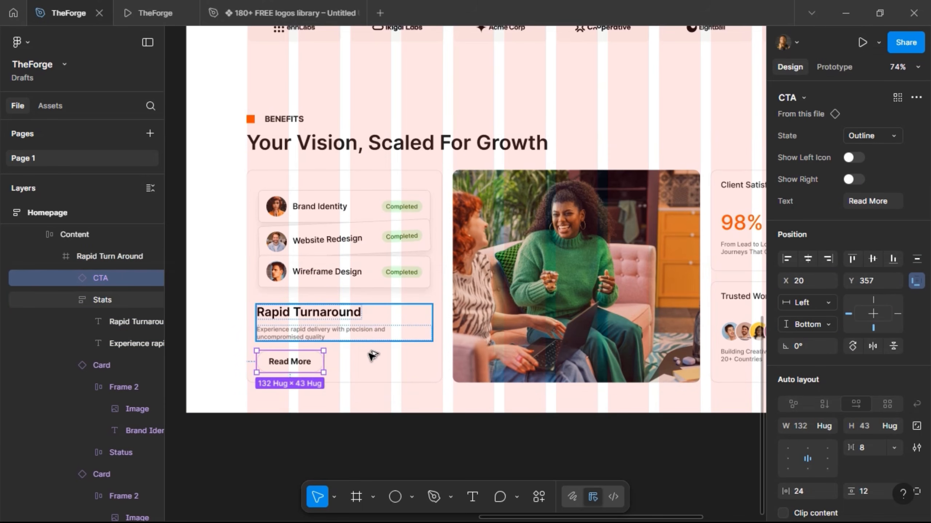
# Step: Review the Benefits section and the rest of the homepage in the prototype preview
pyautogui.click(147, 13)
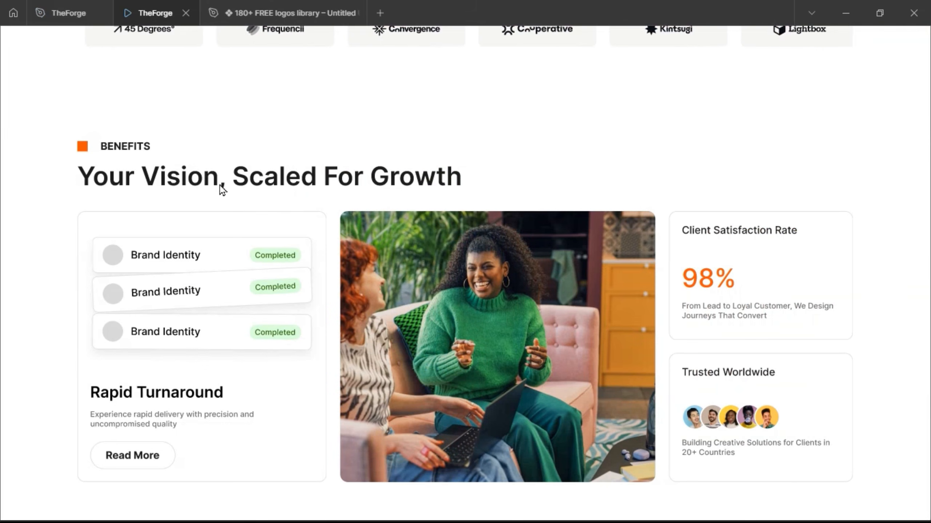
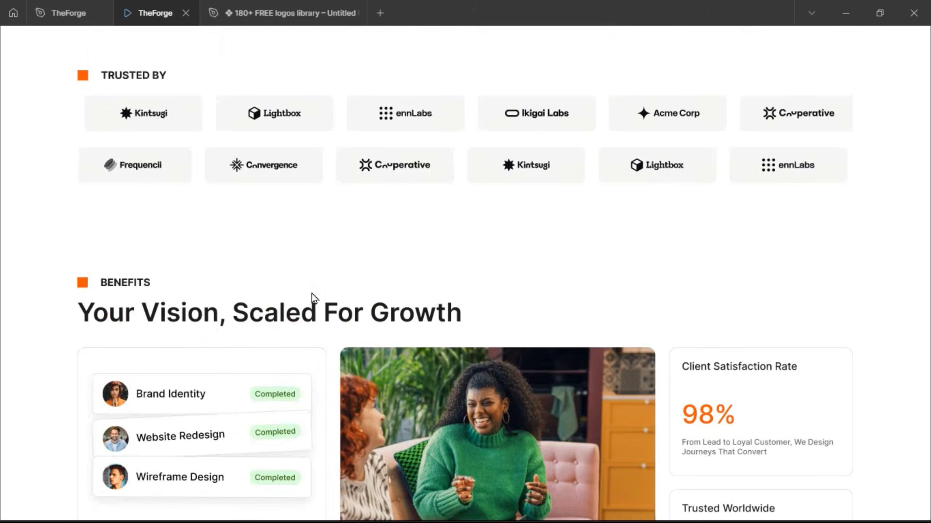
pyautogui.scroll(5, 311, 294)
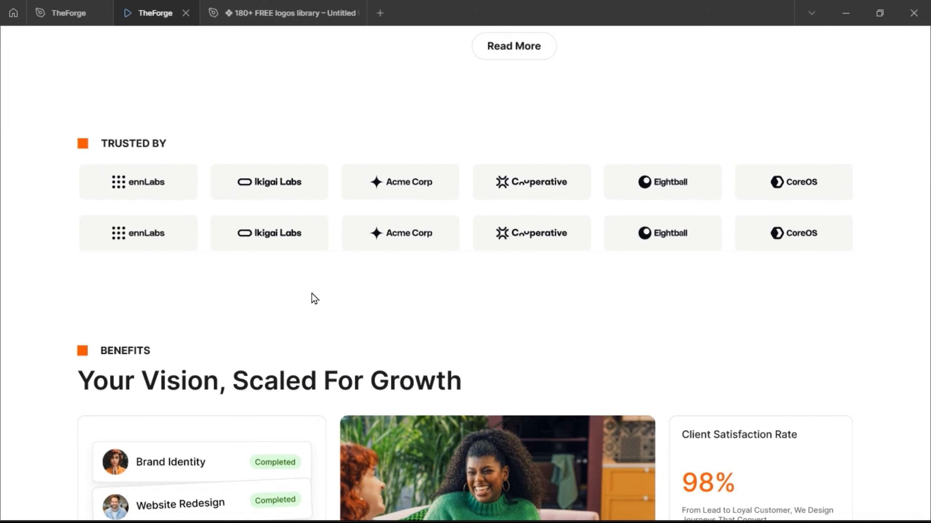
pyautogui.scroll(-5, 311, 294)
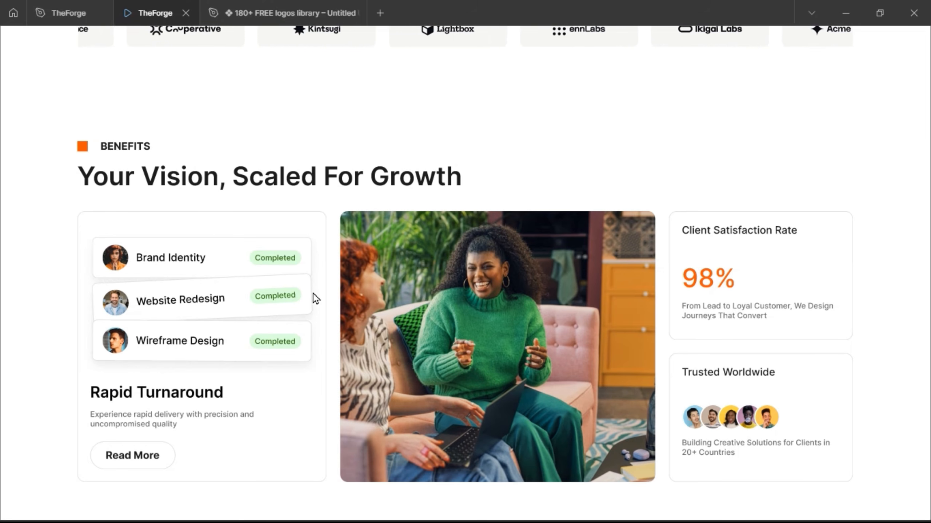
pyautogui.scroll(6, 316, 299)
pyautogui.scroll(14, 314, 298)
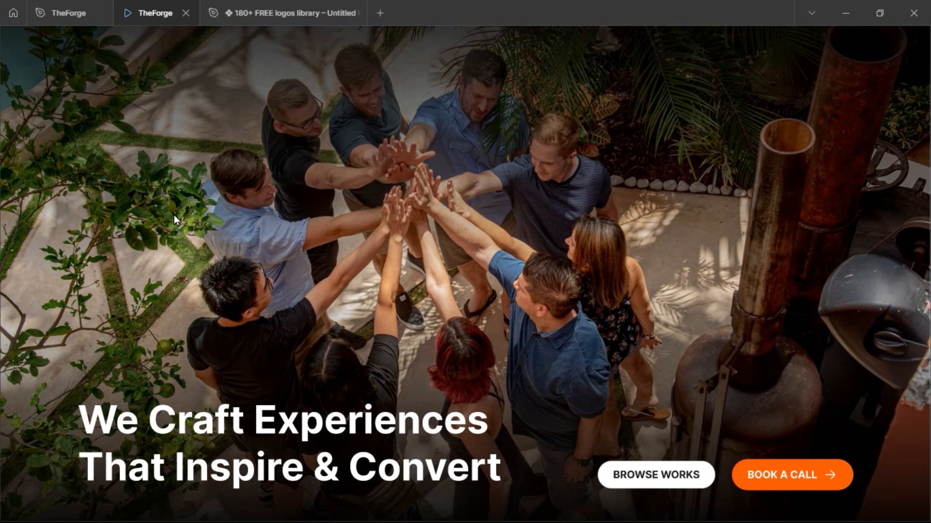
# Step: Return to the design file and place the main Card component directly beneath the Infinite Scroll :: Inverse component
pyautogui.click(68, 13)
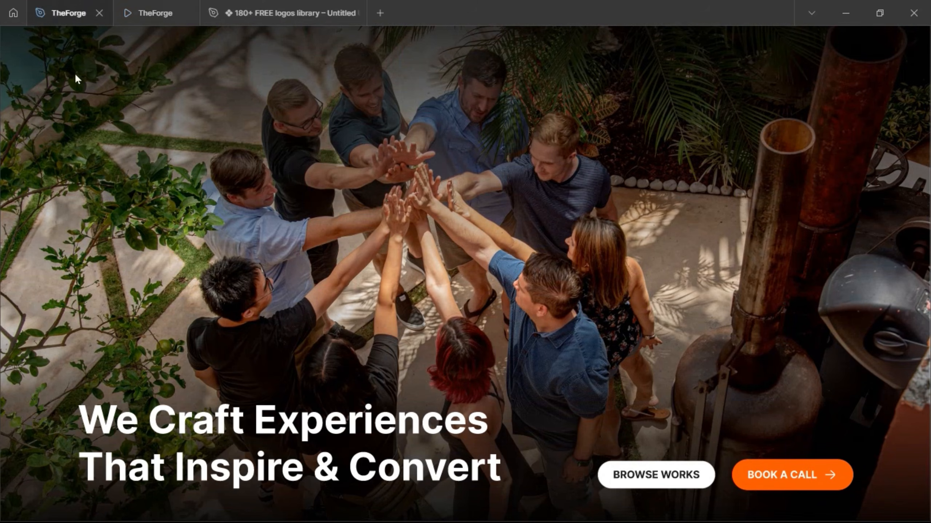
pyautogui.scroll(-5, 299, 383)
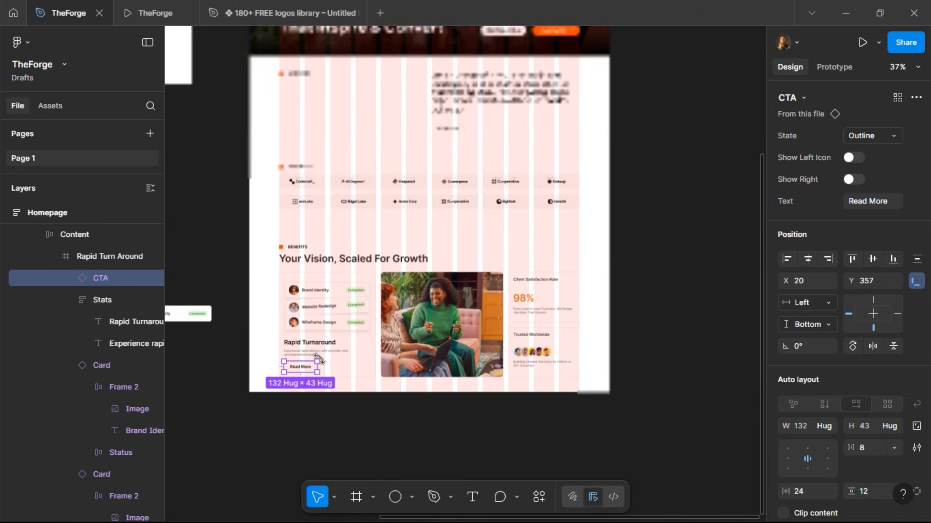
pyautogui.click(229, 267)
pyautogui.hscroll(-5, 228, 268)
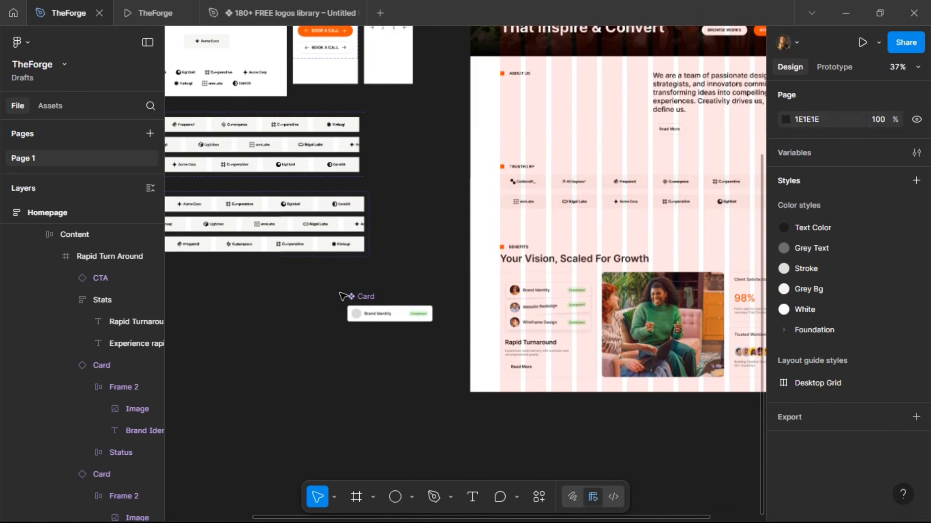
pyautogui.hscroll(-6, 435, 295)
pyautogui.click(646, 297)
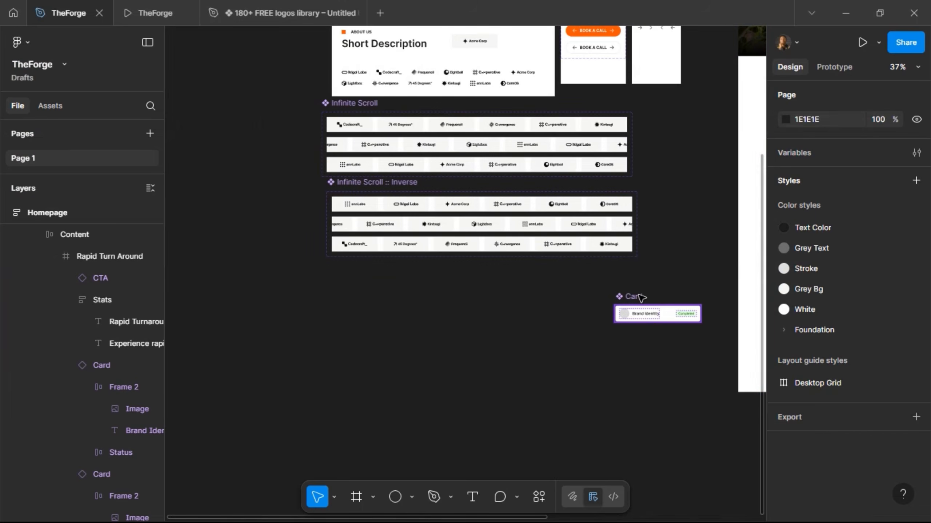
pyautogui.moveTo(393, 271); pyautogui.dragTo(351, 269)
# Step: Rename the Card component's Frame 2 layer as "Img + Service"
pyautogui.click(61, 239)
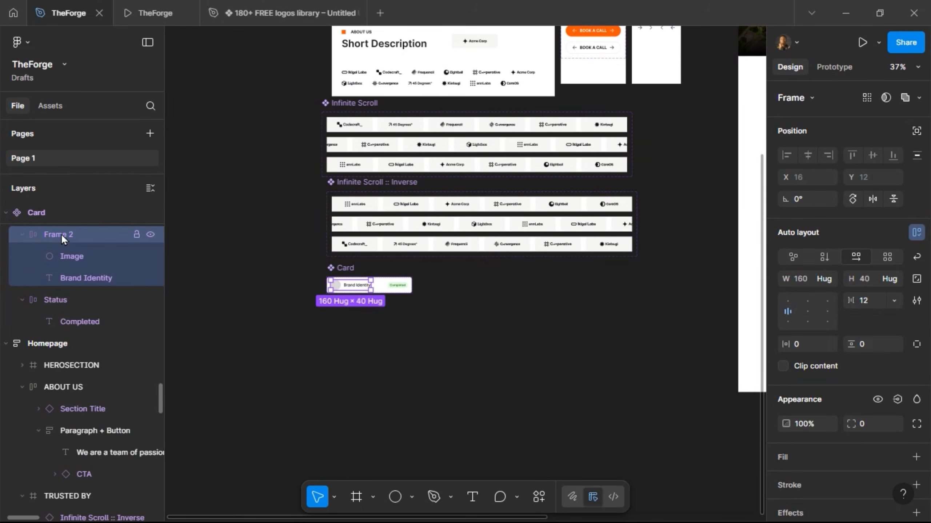
pyautogui.doubleClick(61, 234)
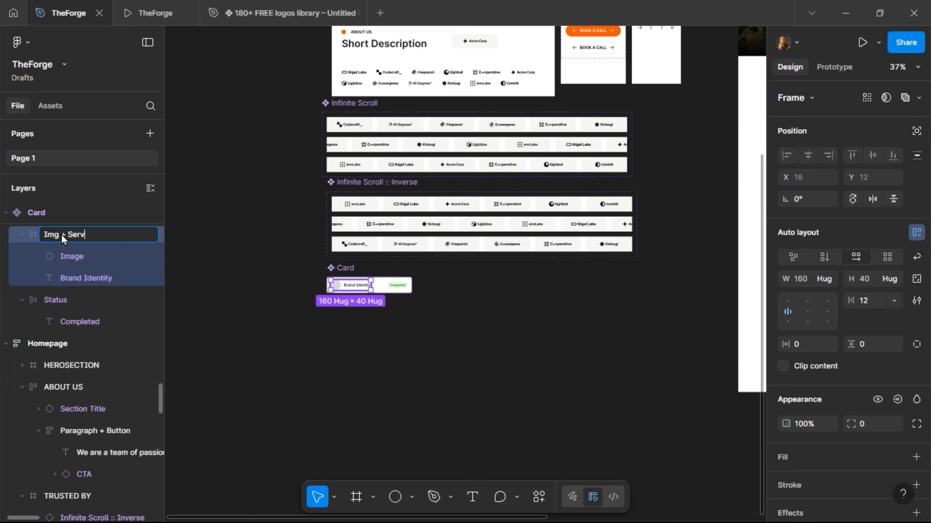
pyautogui.write('ice')
pyautogui.press('Return')
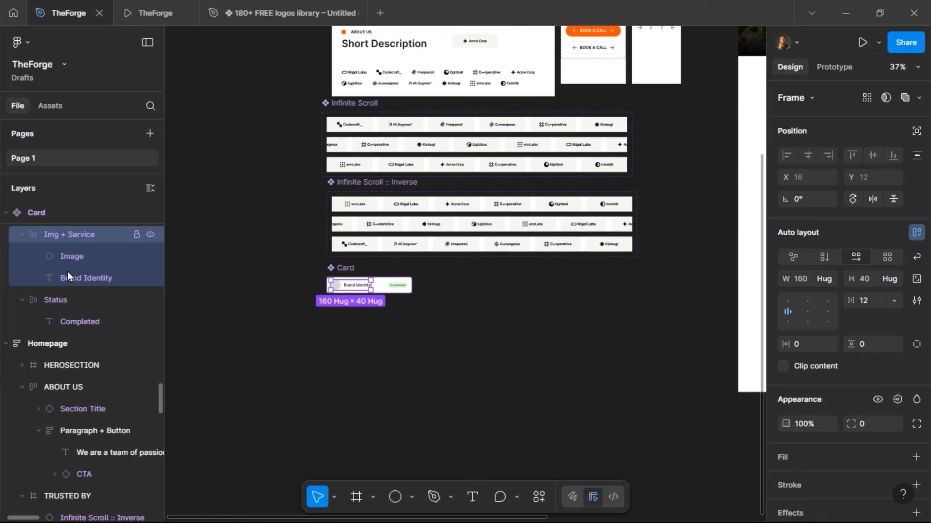
# Step: Collapse the Status and Img + Service layers of the Card component and clear the selection
pyautogui.click(22, 299)
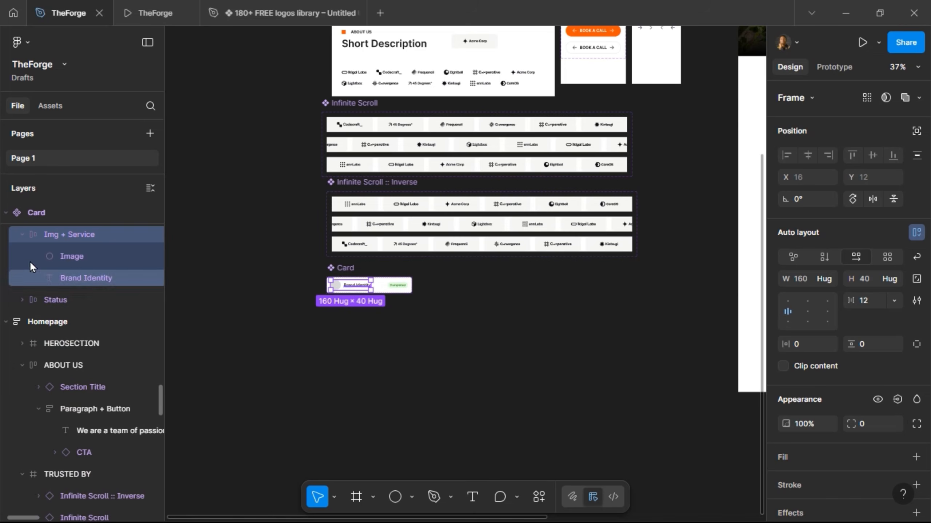
pyautogui.click(22, 234)
pyautogui.click(10, 214)
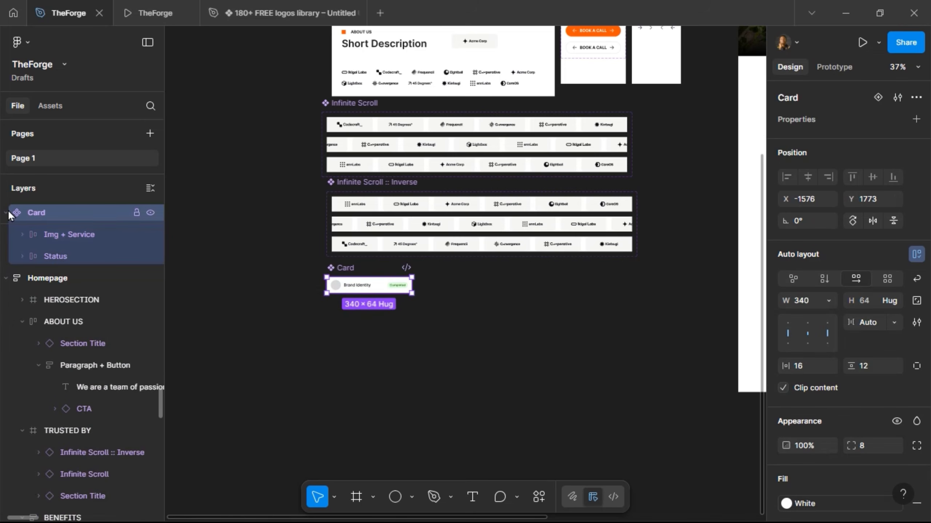
pyautogui.click(517, 374)
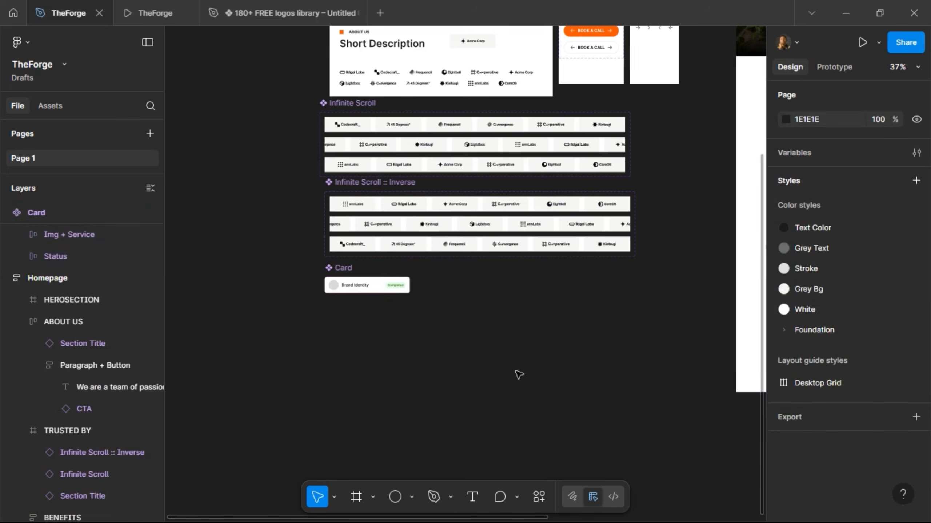
# Step: Draw a 1440 × 89 frame just above the Homepage frame, matching its width
pyautogui.hscroll(10, 513, 374)
pyautogui.scroll(3, 350, 317)
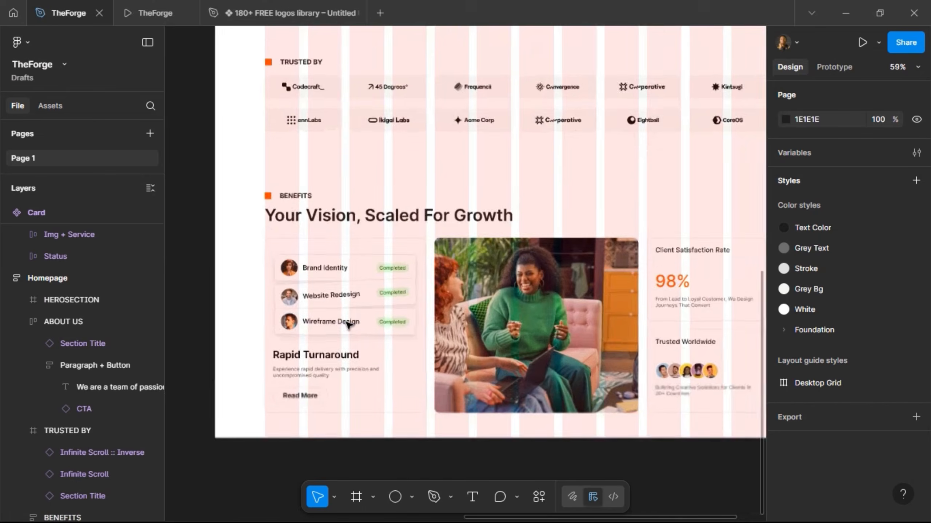
pyautogui.scroll(-5, 350, 319)
pyautogui.scroll(5, 420, 264)
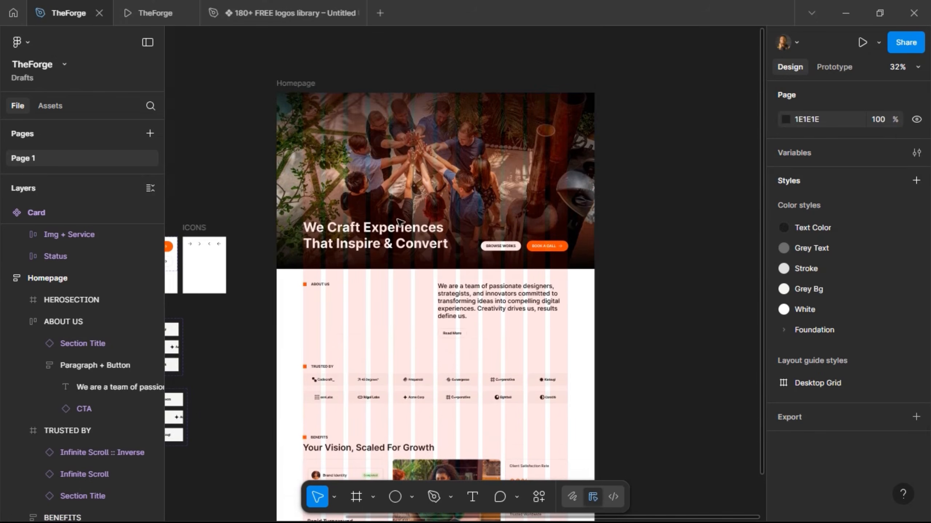
pyautogui.scroll(3, 365, 89)
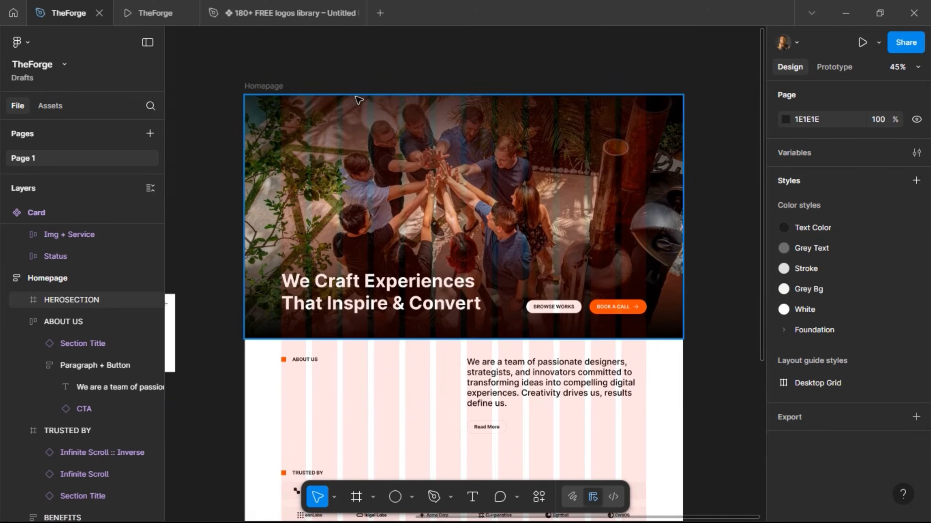
pyautogui.scroll(3, 356, 106)
pyautogui.scroll(2, 354, 122)
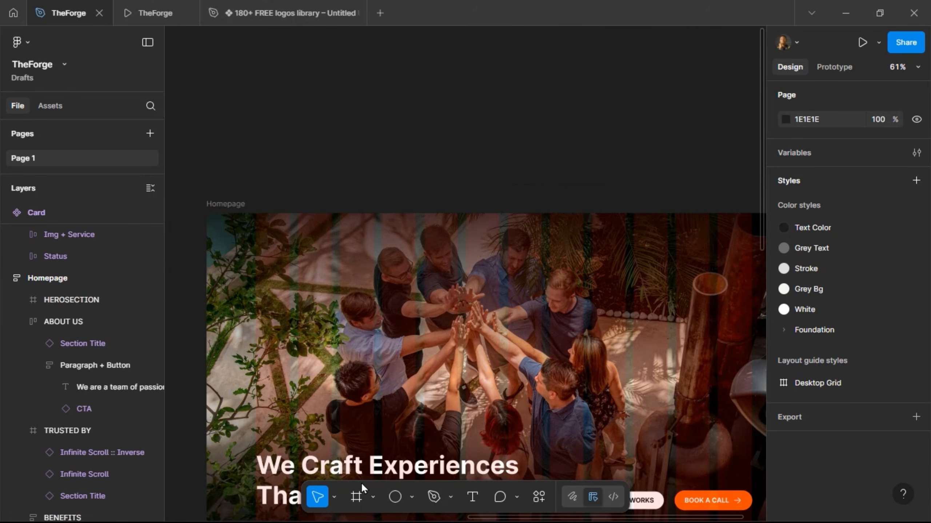
pyautogui.click(356, 497)
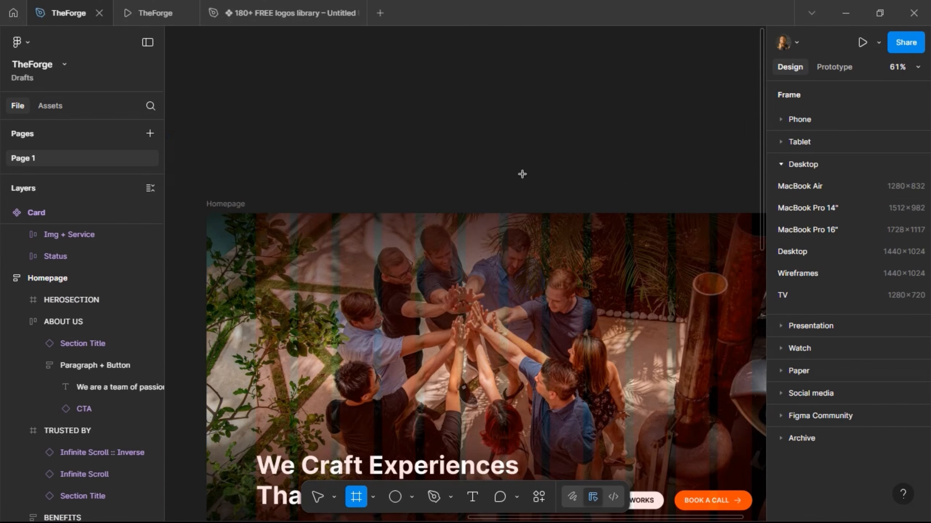
pyautogui.moveTo(206, 147)
pyautogui.mouseDown()
pyautogui.moveTo(783, 183)
pyautogui.moveTo(597, 183)
pyautogui.mouseUp()
pyautogui.hscroll(-4, 591, 181)
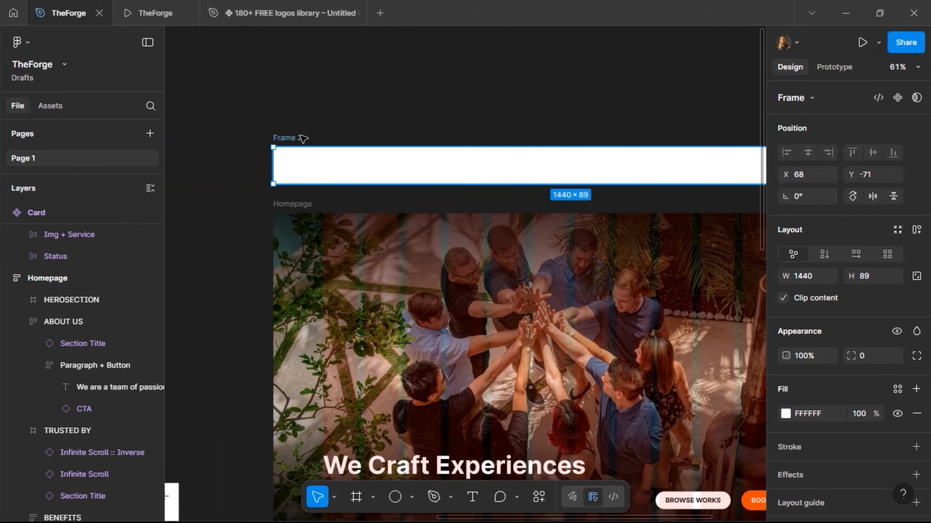
# Step: Rename the new frame above the homepage as "Nav Bar"
pyautogui.doubleClick(303, 138)
pyautogui.write('Nav')
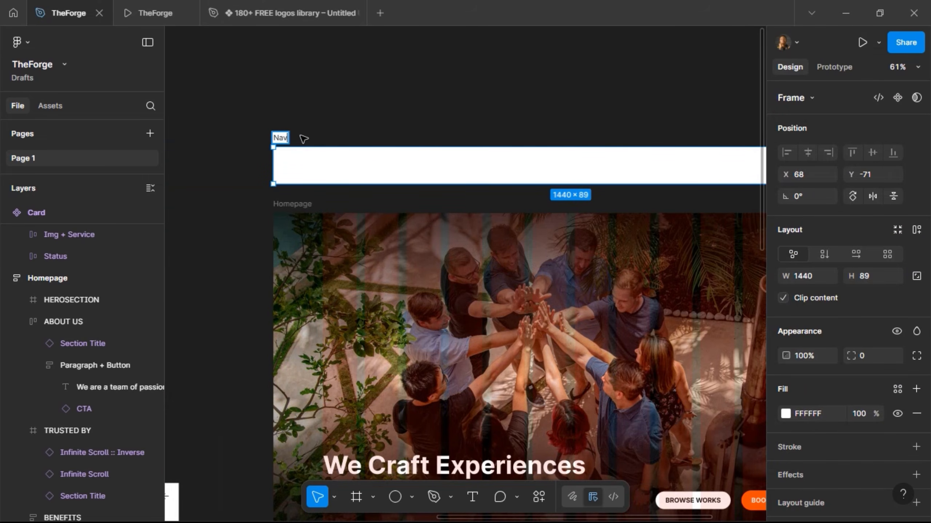
pyautogui.write(' Bar')
pyautogui.press('Return')
# Step: Cut the Nav Bar frame and paste it into the Homepage frame
pyautogui.moveTo(303, 138)
pyautogui.mouseDown()
pyautogui.moveTo(308, 174)
pyautogui.moveTo(292, 130)
pyautogui.mouseUp()
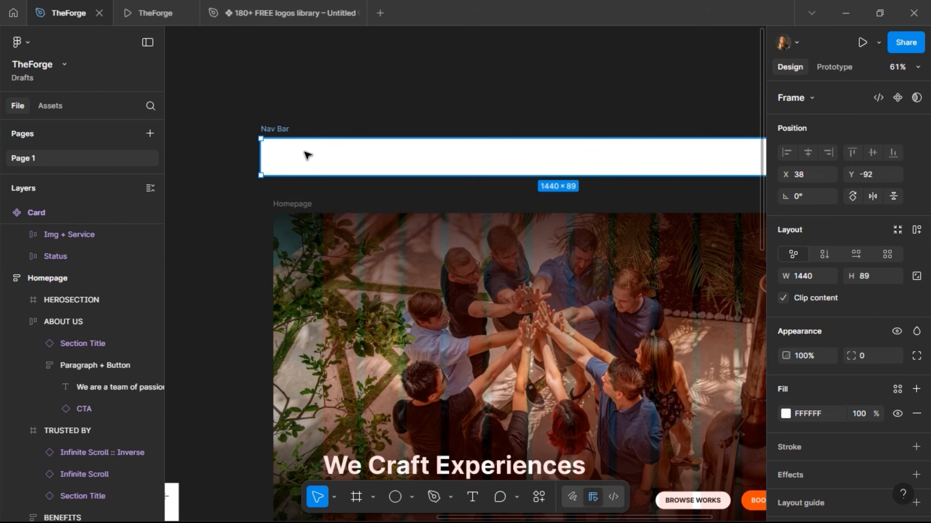
pyautogui.press('Delete')
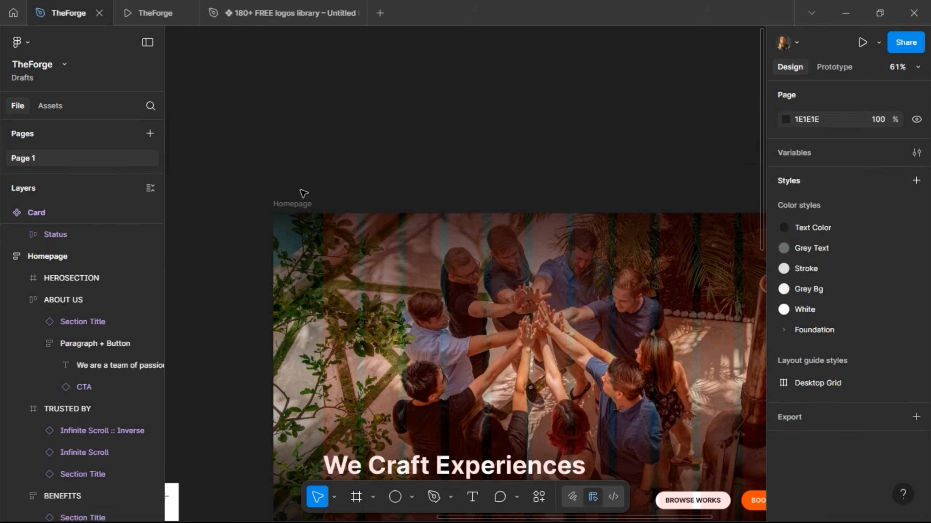
pyautogui.click(293, 204)
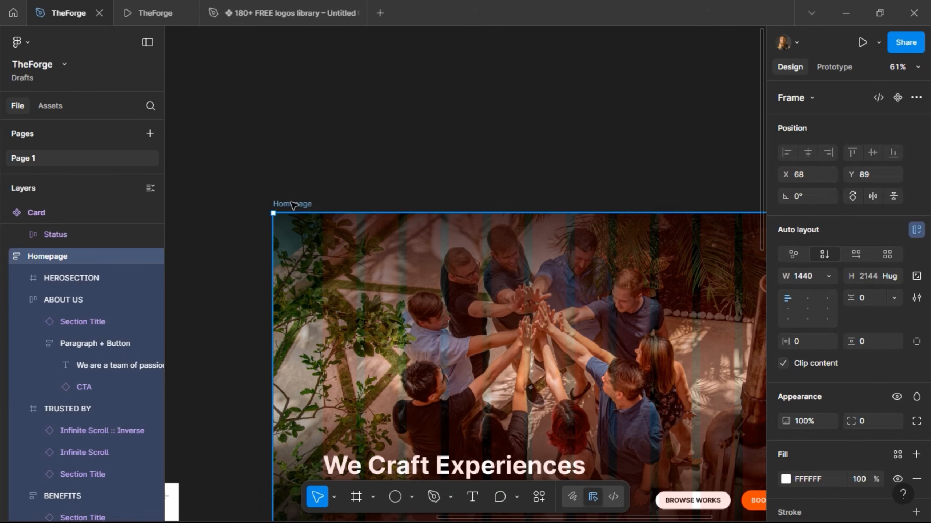
pyautogui.hotkey('ctrl', 'v')
pyautogui.scroll(-5, 287, 367)
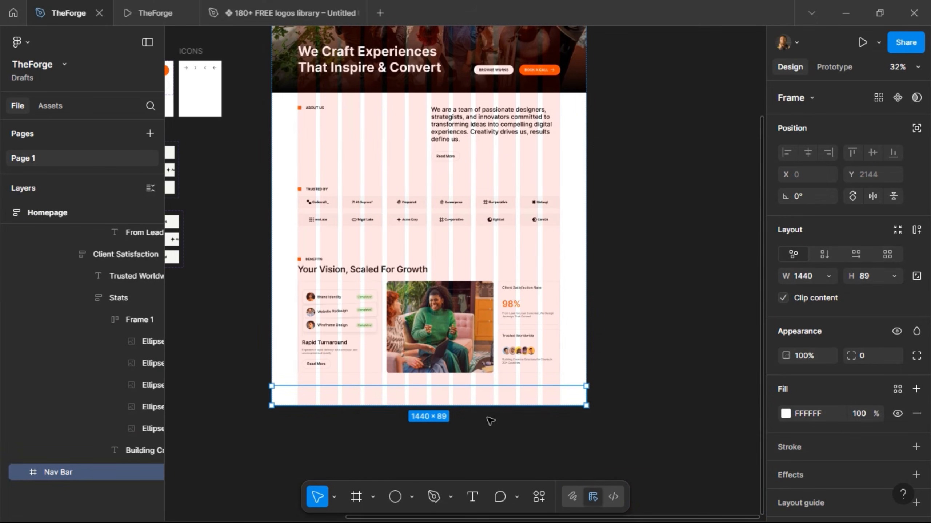
# Step: Exclude the Nav Bar frame from the Homepage's auto layout and align it to the top of the page
pyautogui.click(37, 213)
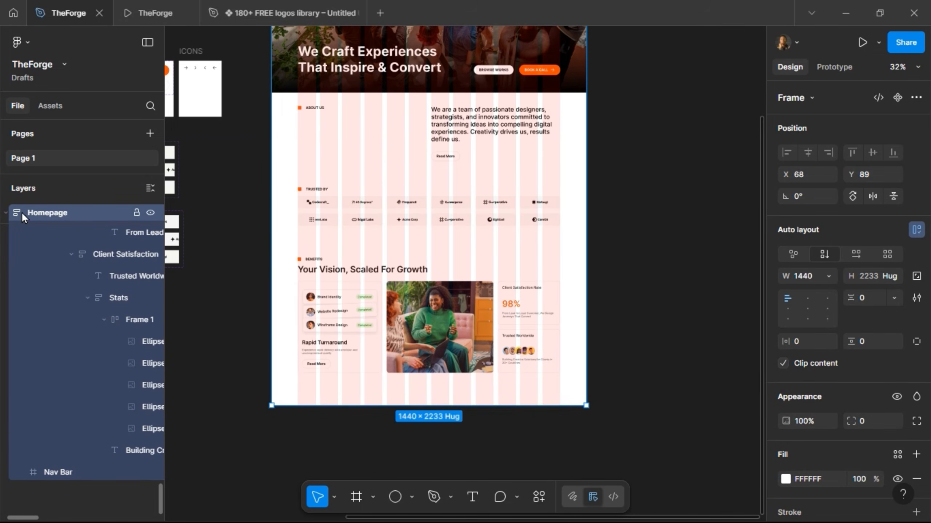
pyautogui.click(348, 401)
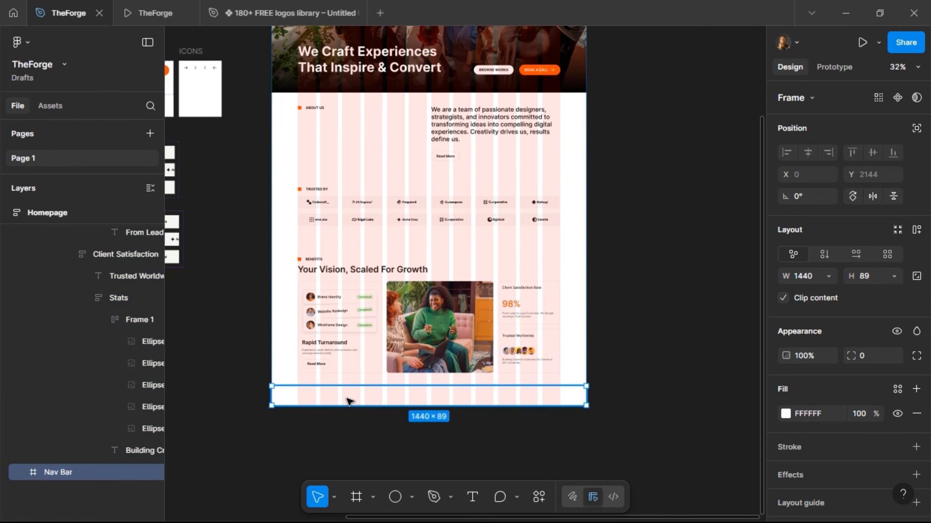
pyautogui.click(917, 129)
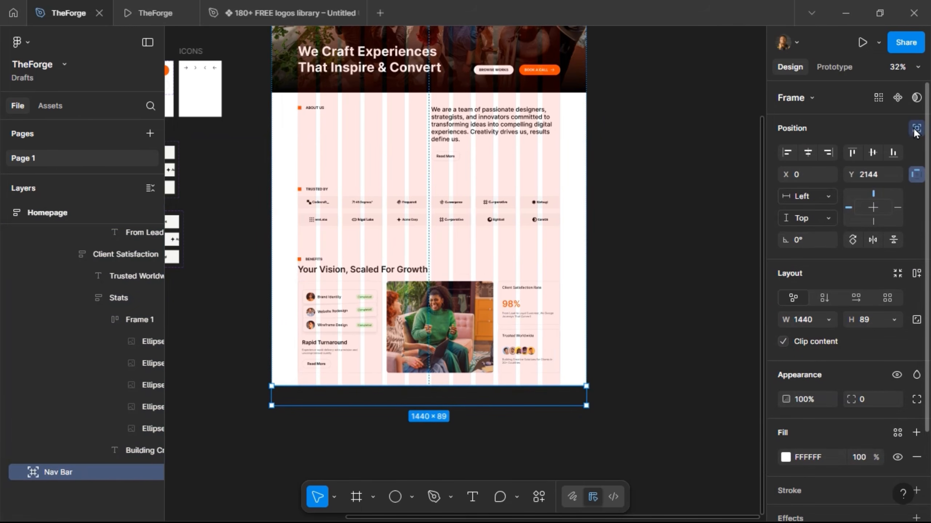
pyautogui.click(852, 152)
pyautogui.scroll(7, 649, 270)
pyautogui.scroll(-1, 623, 275)
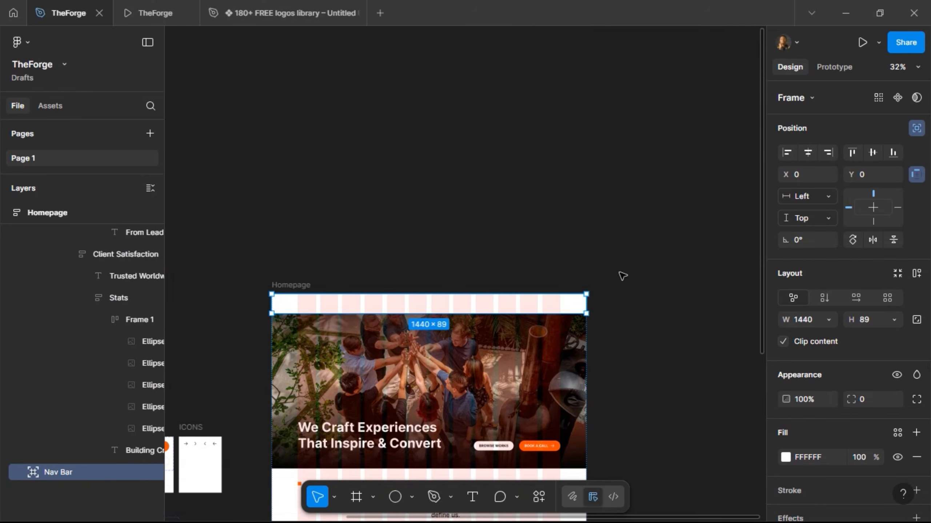
# Step: Set the opacity of the Nav Bar's white FFFFFF fill to 20%
pyautogui.scroll(5, 327, 324)
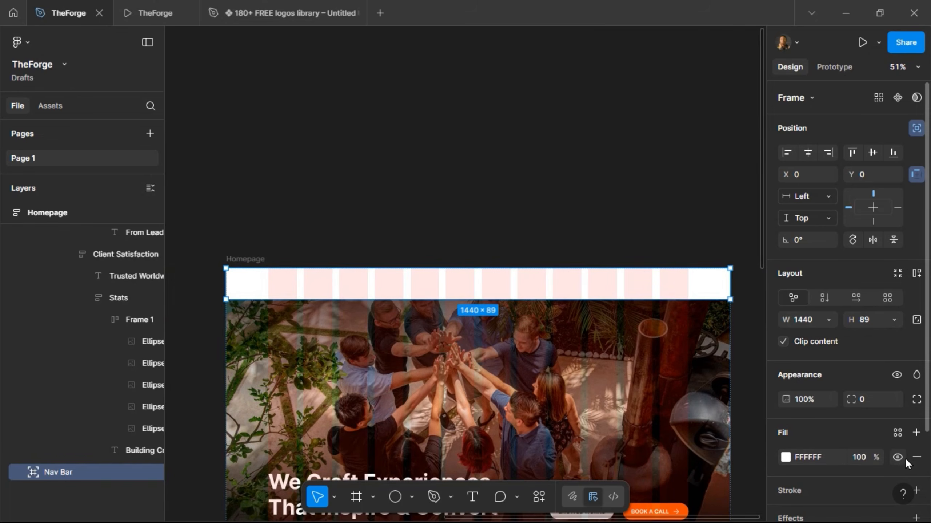
pyautogui.click(916, 457)
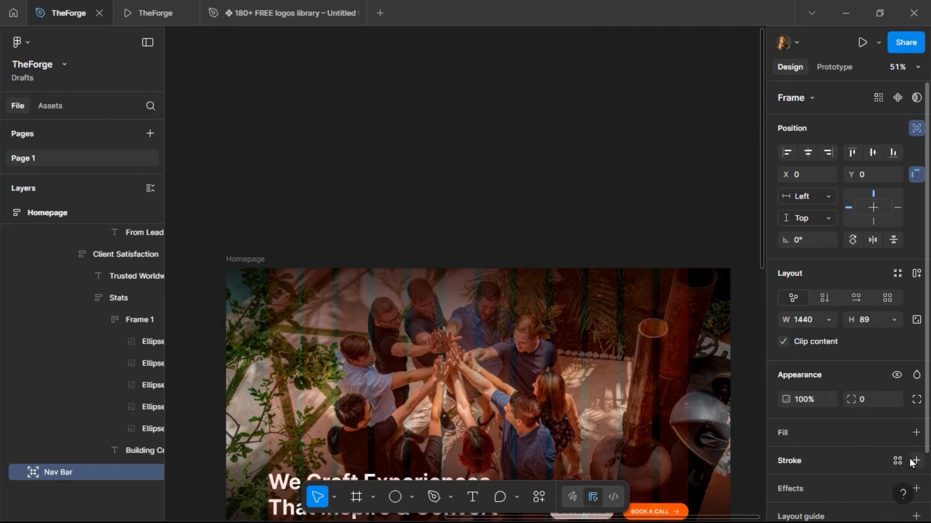
pyautogui.click(817, 434)
pyautogui.click(857, 459)
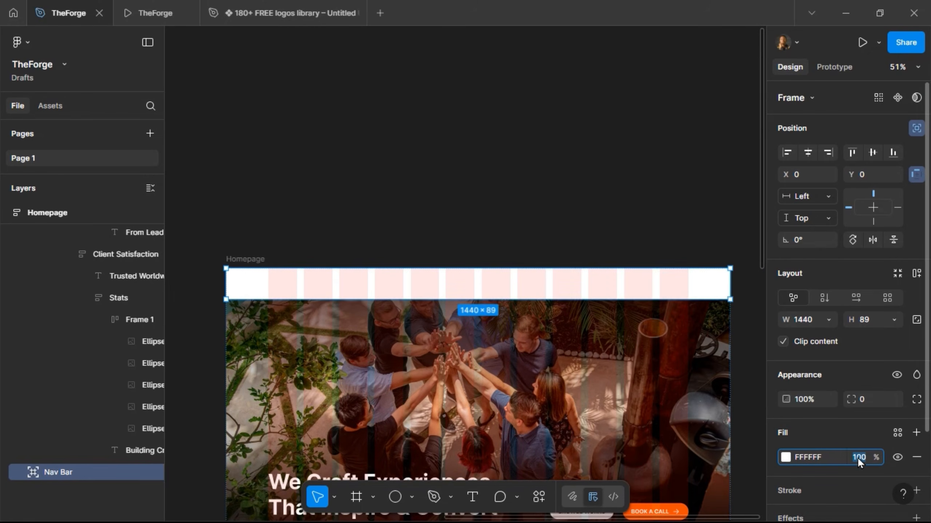
pyautogui.write('20')
pyautogui.press('Return')
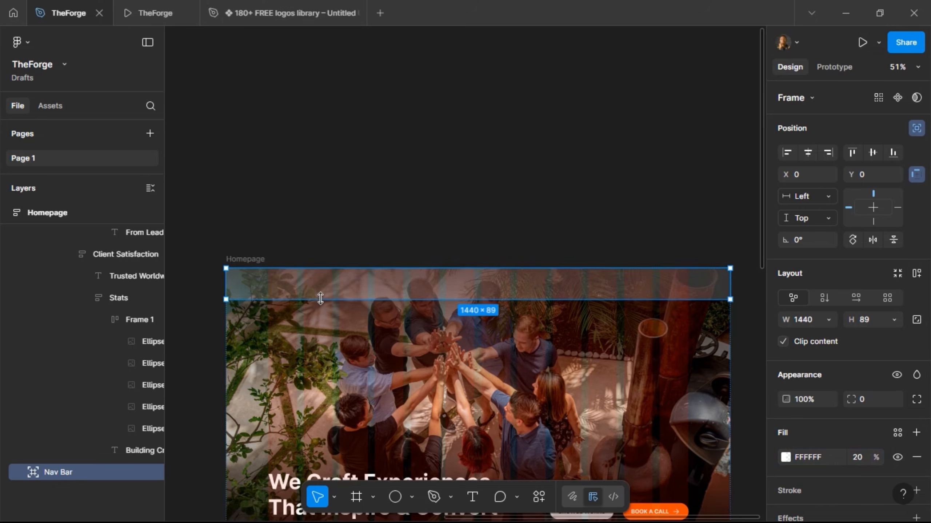
# Step: Add the text "TheForge" inside the Nav Bar near its left end
pyautogui.scroll(3, 320, 299)
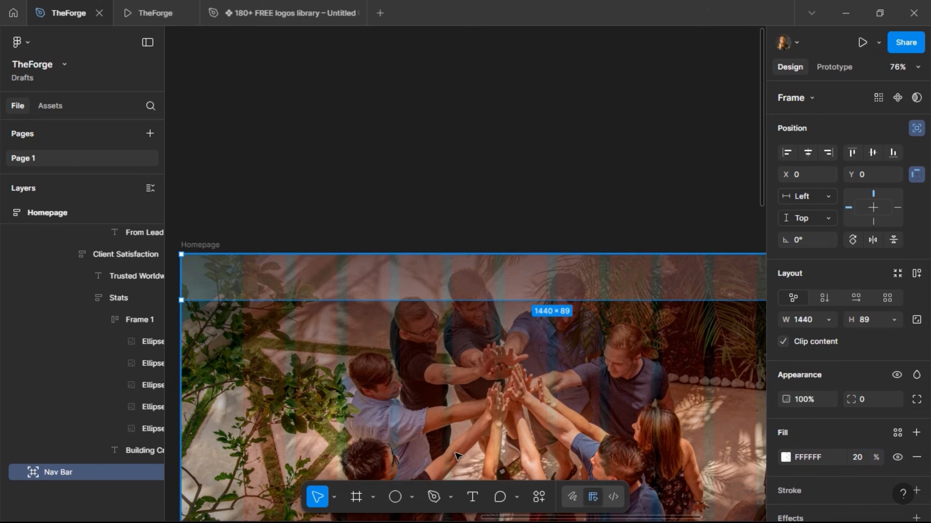
pyautogui.click(472, 497)
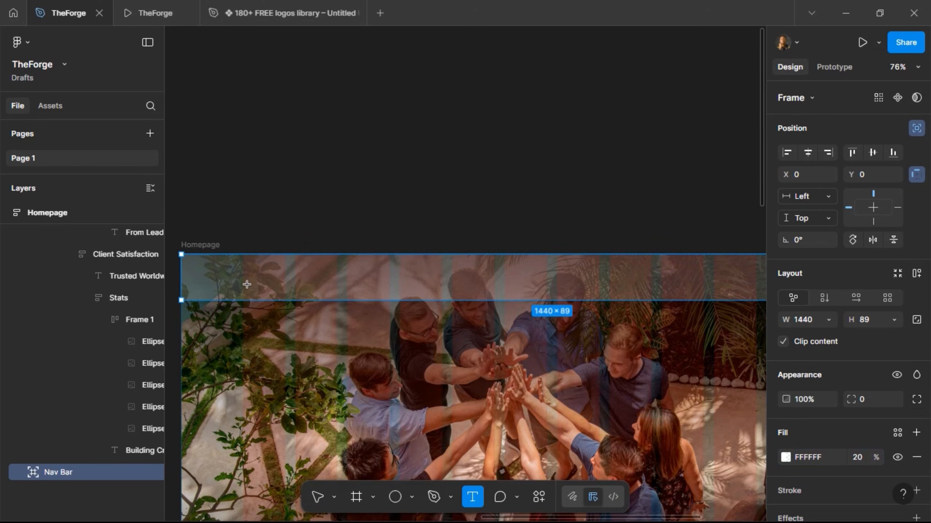
pyautogui.click(356, 290)
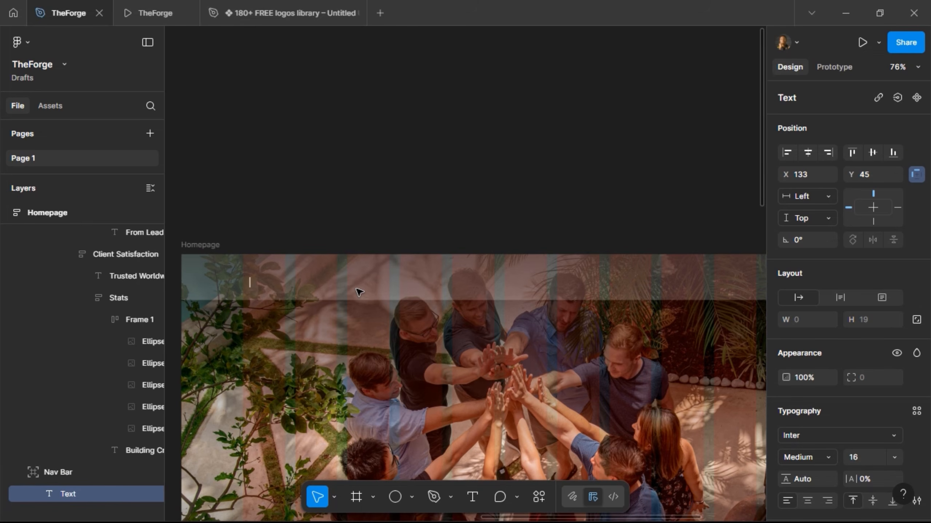
pyautogui.write('TheForge')
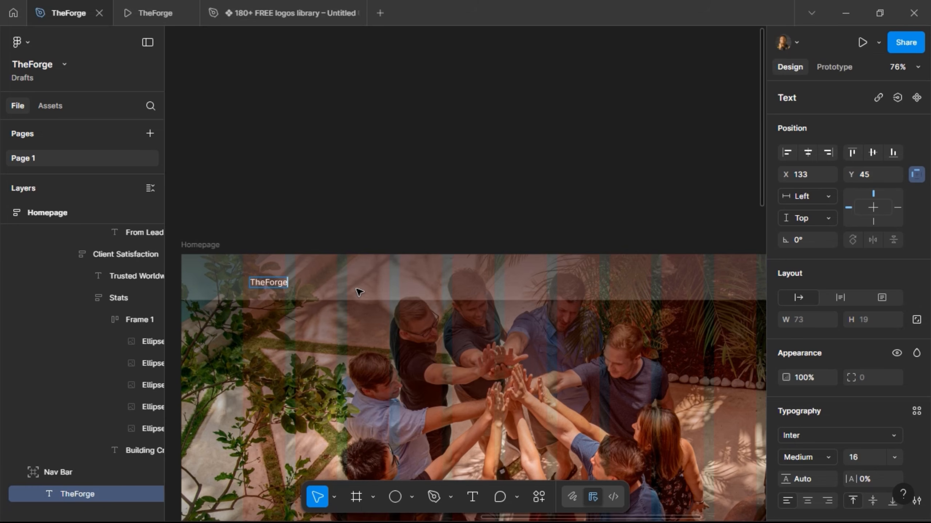
pyautogui.press('Escape')
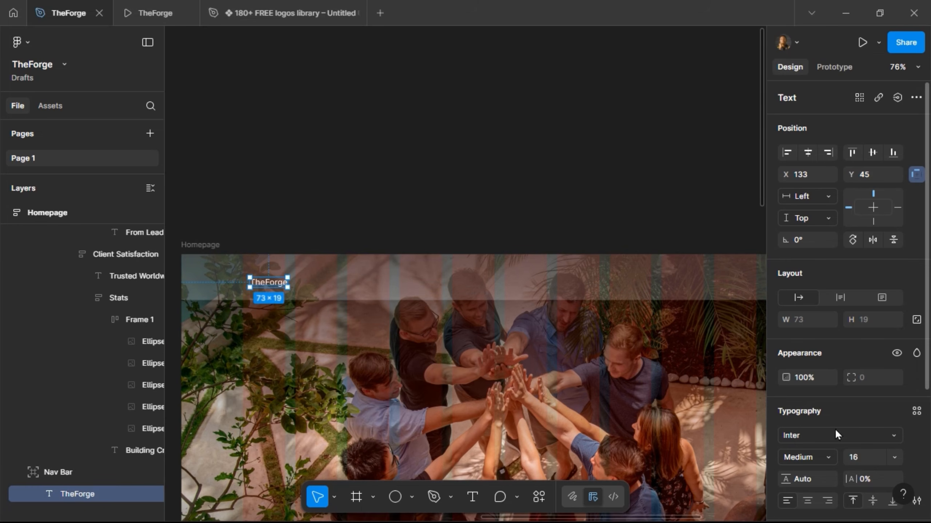
# Step: Format the TheForge text as 24 px Bold and move it to about X 124, Y 30 in the Nav Bar
pyautogui.click(860, 453)
pyautogui.press('Return')
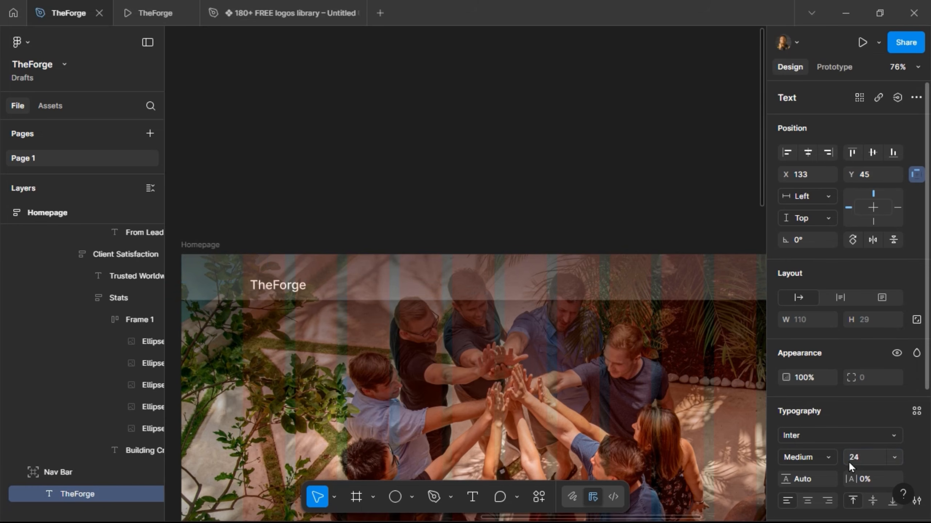
pyautogui.click(828, 458)
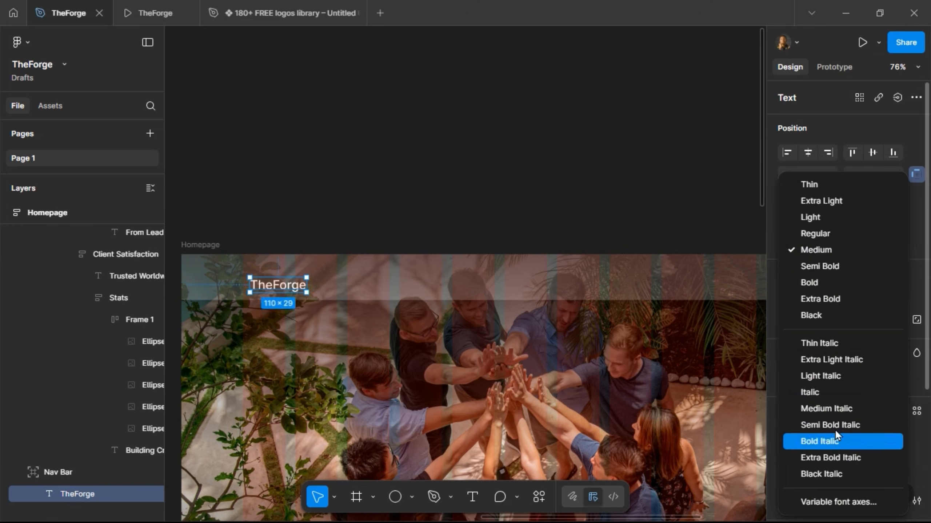
pyautogui.click(828, 279)
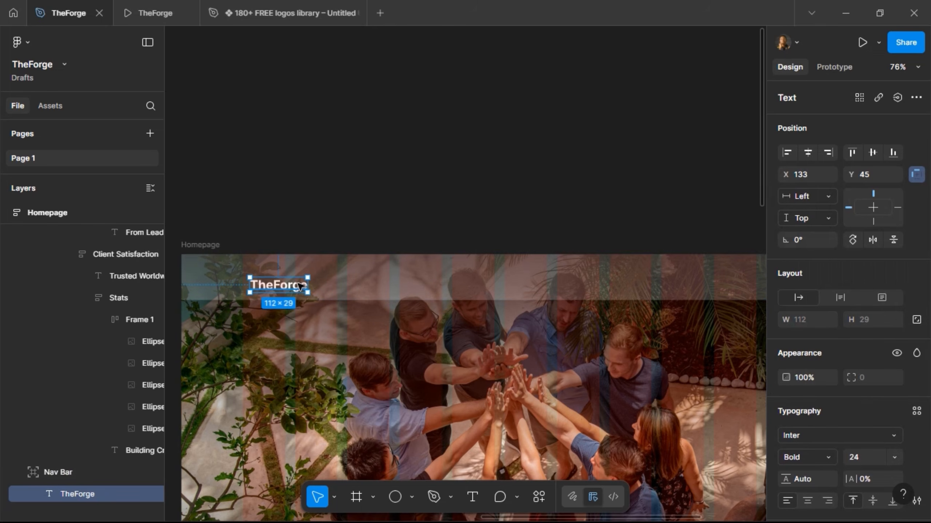
pyautogui.moveTo(300, 286); pyautogui.dragTo(295, 278)
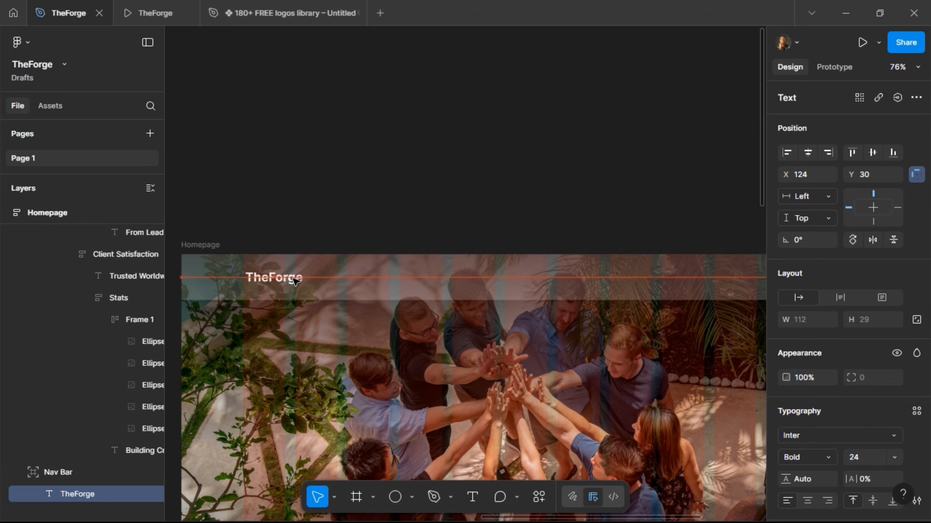
# Step: Set the Nav Bar frame's height to 80
pyautogui.press('alt')
pyautogui.click(350, 278)
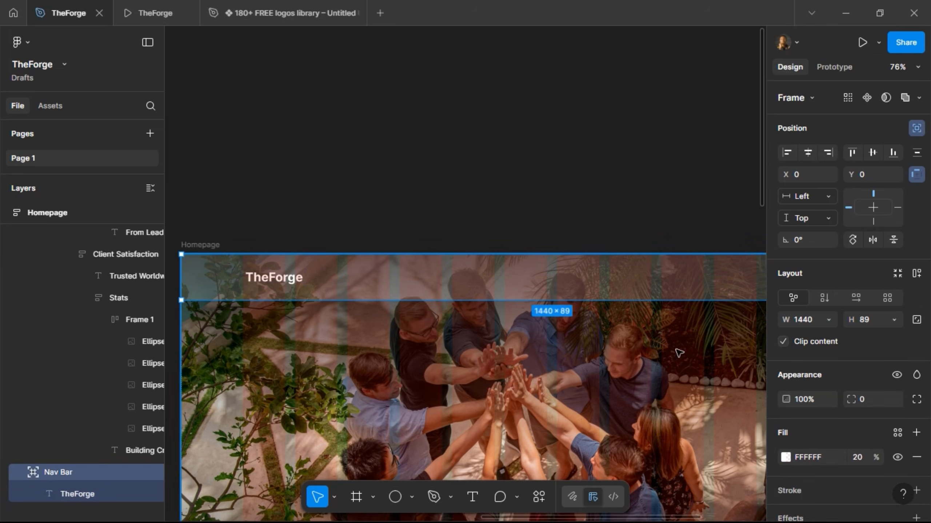
pyautogui.click(875, 323)
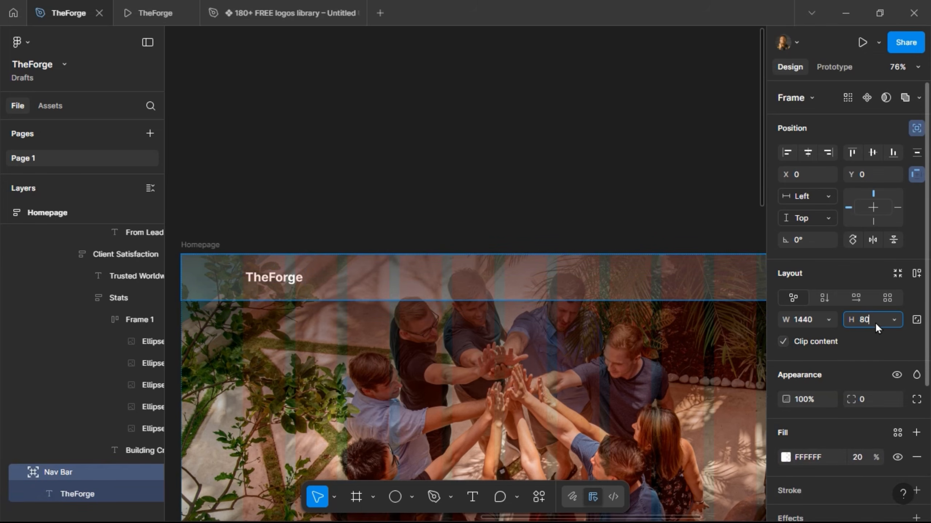
pyautogui.press('Return')
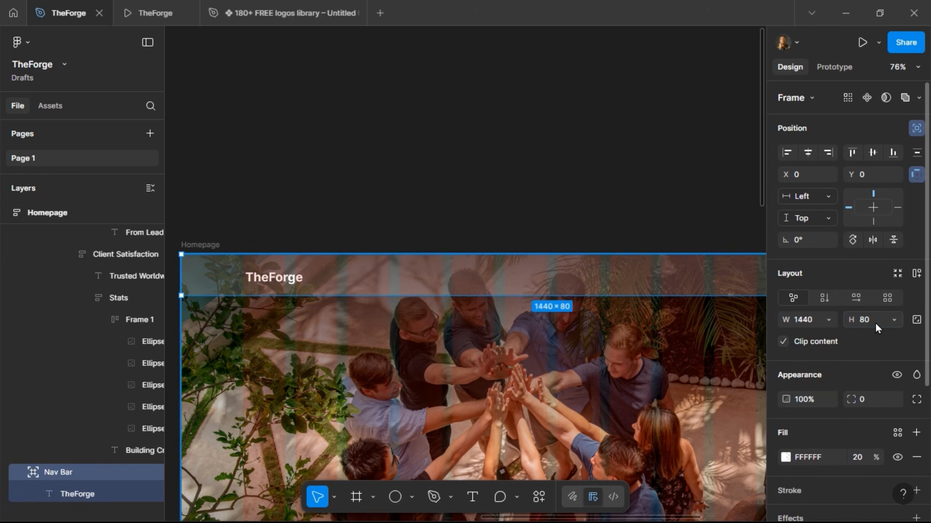
# Step: Center the TheForge text vertically in the Nav Bar and nudge it left to X 120
pyautogui.click(270, 284)
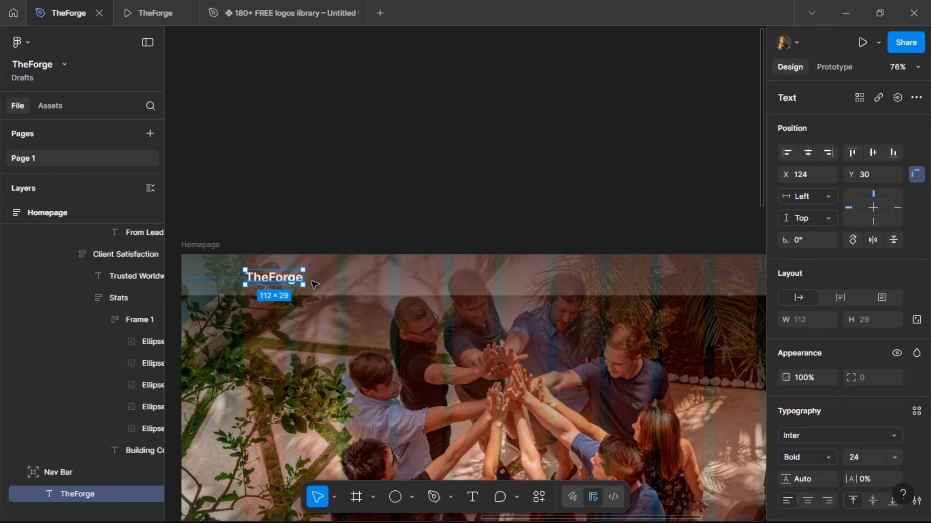
pyautogui.click(874, 153)
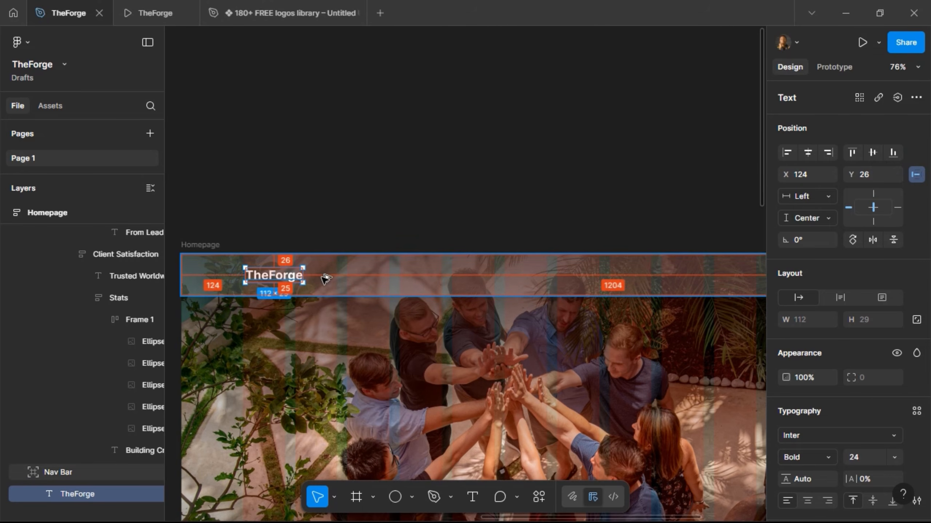
pyautogui.press('Left')
pyautogui.press('Left')
pyautogui.press('Left')
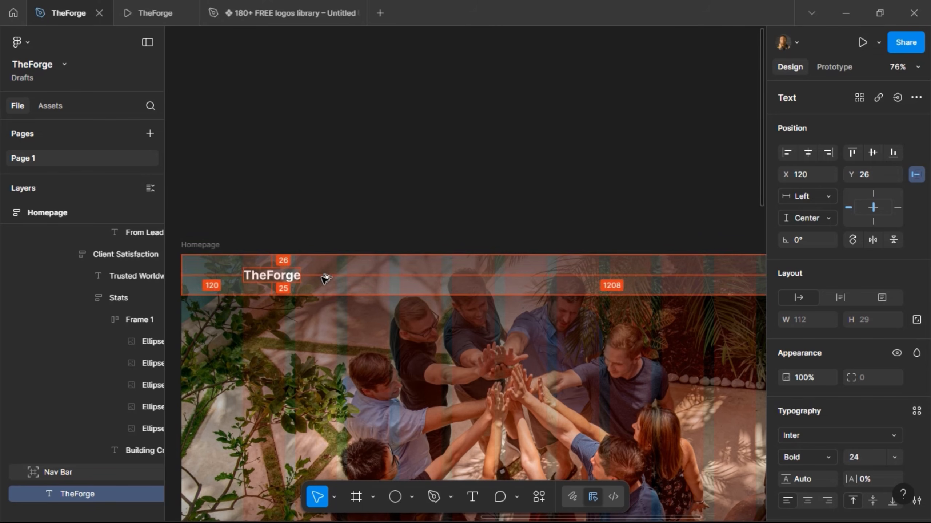
pyautogui.press('Left')
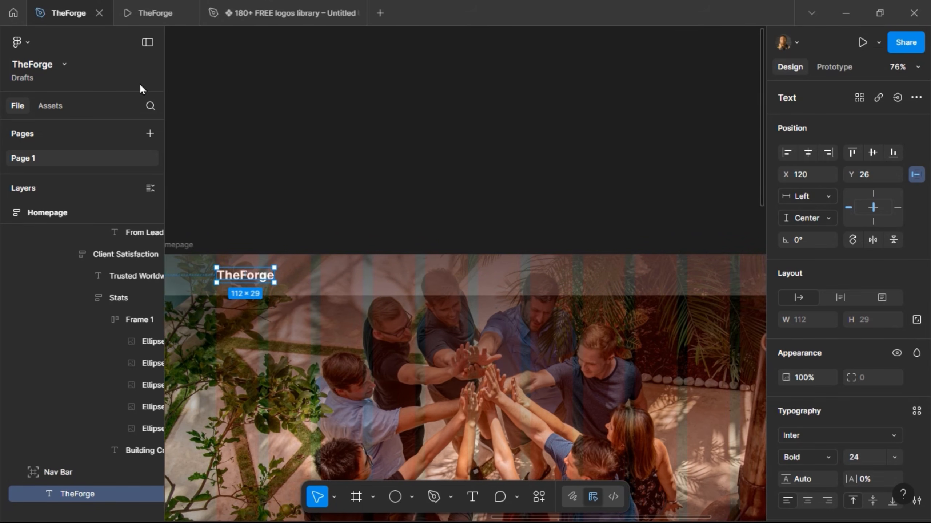
# Step: Check the new nav bar in the running homepage preview, scrolling down and back up, and return to the design file
pyautogui.click(148, 20)
pyautogui.scroll(-5, 200, 137)
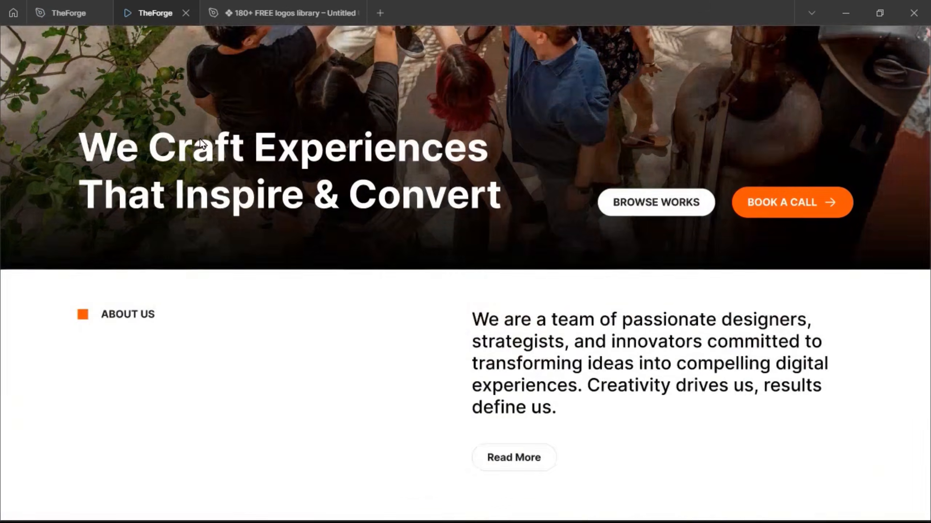
pyautogui.scroll(5, 200, 137)
pyautogui.click(83, 5)
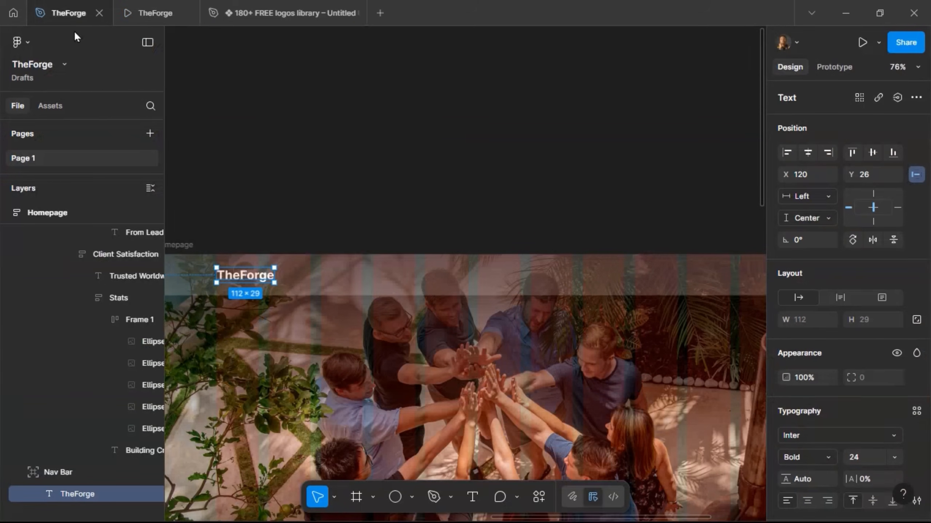
# Step: Duplicate the TheForge text to about X 455, Y 32 in the Nav Bar and change the copy's wording to "Home"
pyautogui.moveTo(357, 283); pyautogui.dragTo(414, 282)
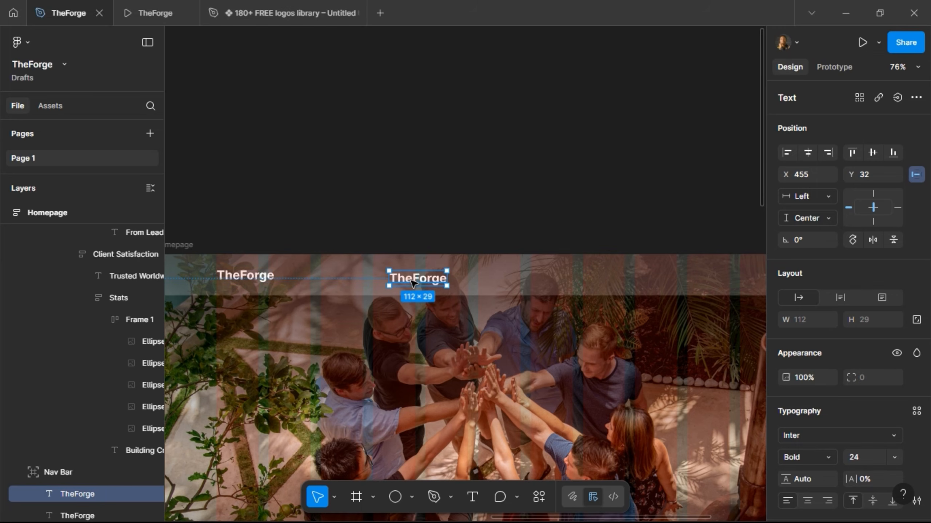
pyautogui.doubleClick(412, 282)
pyautogui.write('Hm')
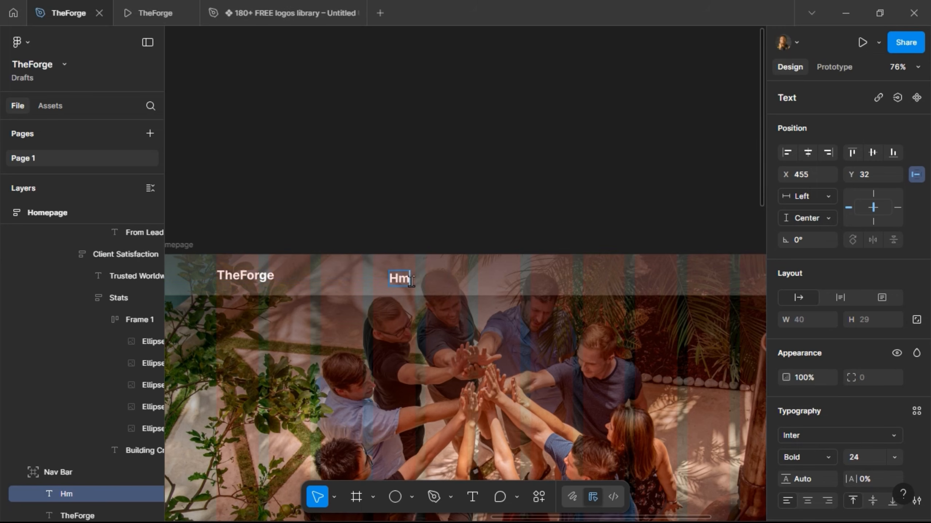
pyautogui.press('BackSpace')
pyautogui.write('ome')
pyautogui.press('Escape')
# Step: Format the Home link text as 16 px Semi Bold and check it in the homepage preview
pyautogui.click(864, 457)
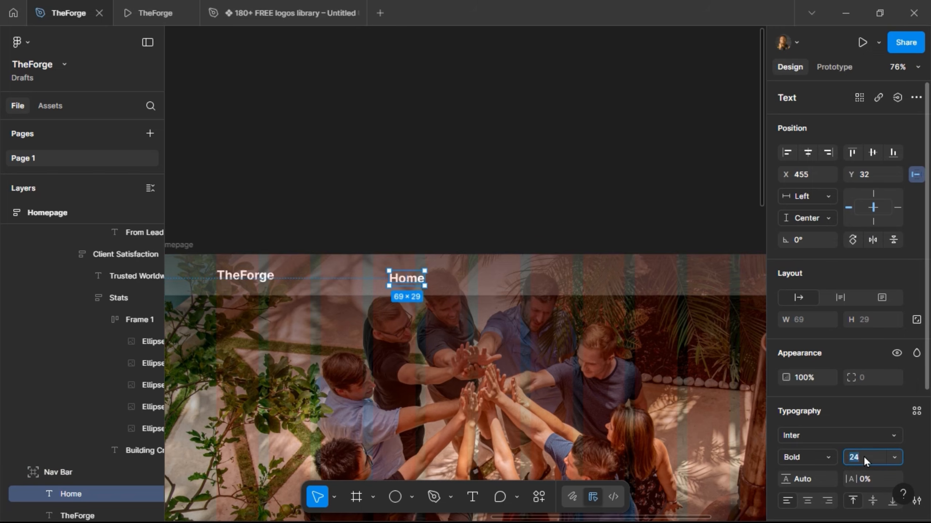
pyautogui.write('16')
pyautogui.press('Return')
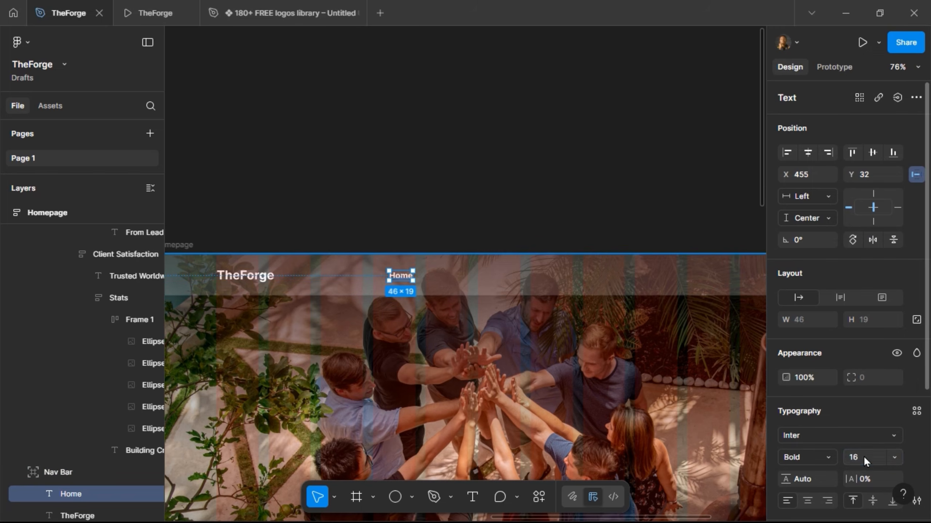
pyautogui.click(829, 459)
pyautogui.click(821, 233)
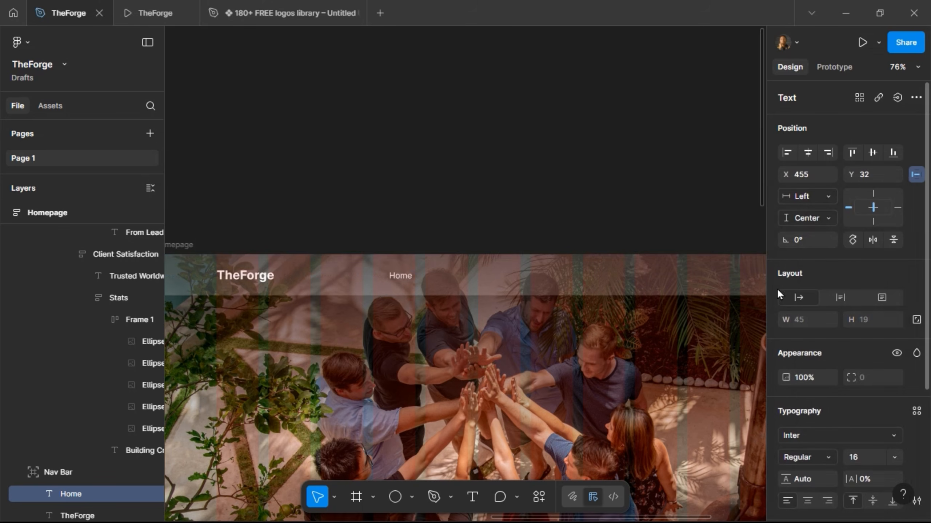
pyautogui.click(832, 457)
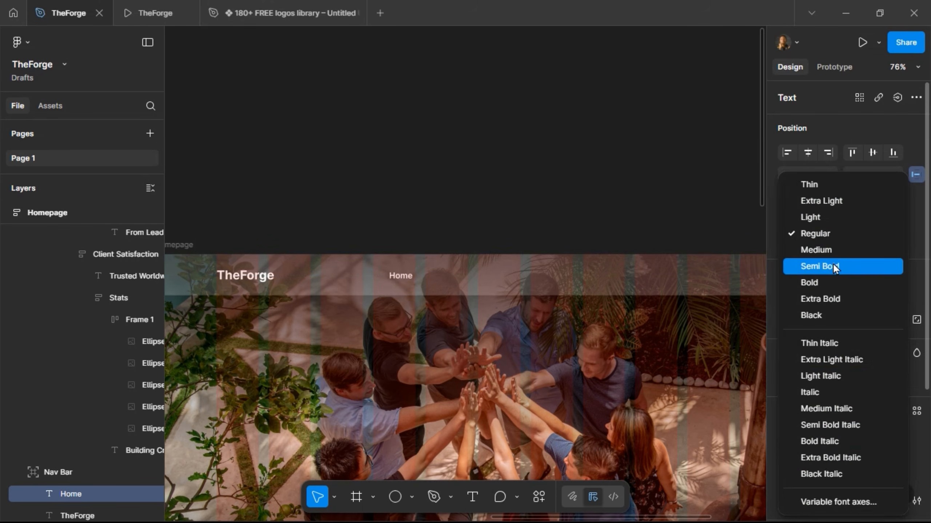
pyautogui.click(833, 266)
pyautogui.click(139, 14)
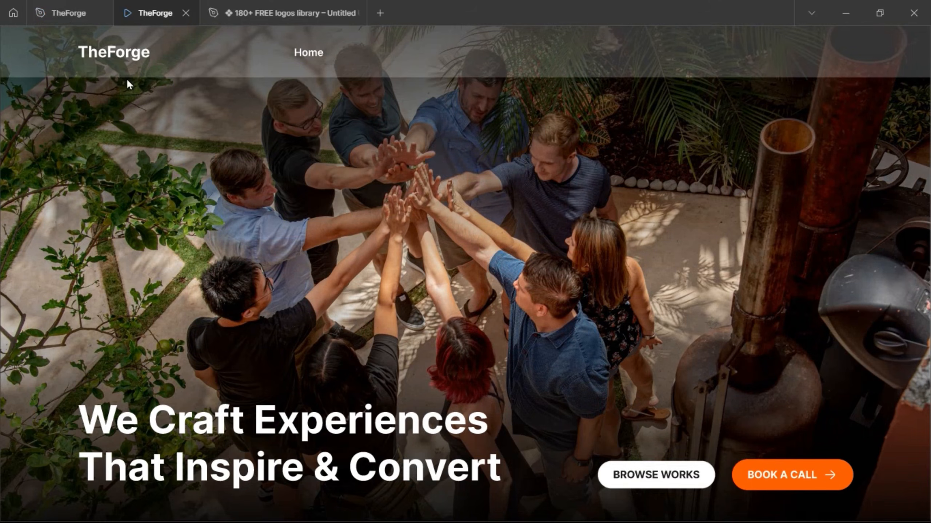
pyautogui.click(69, 13)
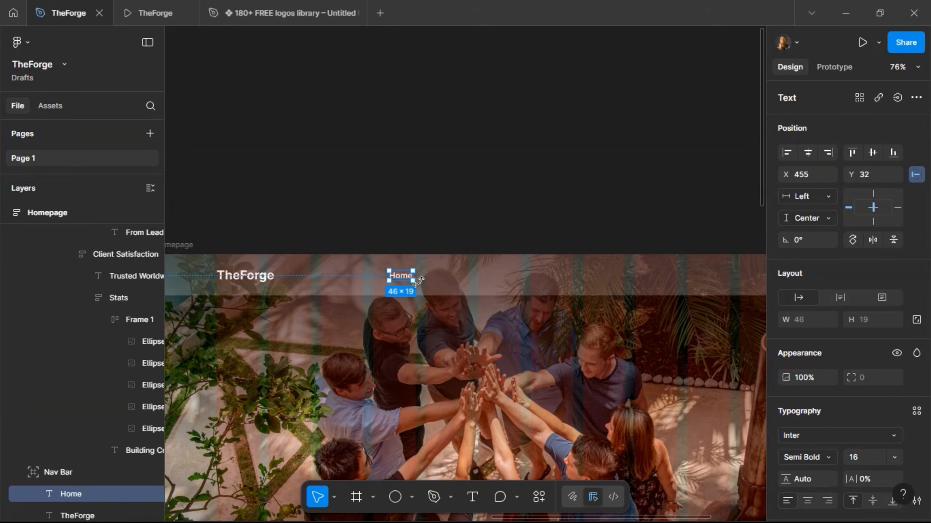
# Step: Duplicate the Home link and shift the copy 80 px right to X 535
pyautogui.hotkey('ctrl', 'd')
pyautogui.hotkey('shift', 'Right')
pyautogui.hotkey('shift', 'Right')
pyautogui.hotkey('shift', 'Right')
pyautogui.hotkey('shift', 'Right')
pyautogui.hotkey('shift', 'Right')
pyautogui.hotkey('shift', 'Right')
pyautogui.hotkey('shift', 'Right')
pyautogui.hotkey('shift', 'Right')
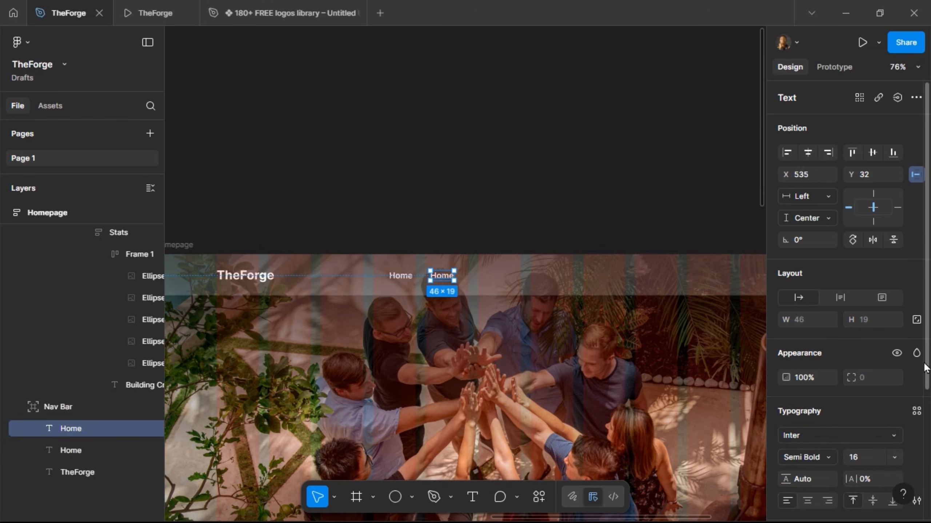
# Step: Wrap the two Home links in the Nav Bar in a horizontal auto layout with a 40 px gap
pyautogui.keyDown('shift'); pyautogui.click(396, 275); pyautogui.keyUp('shift')
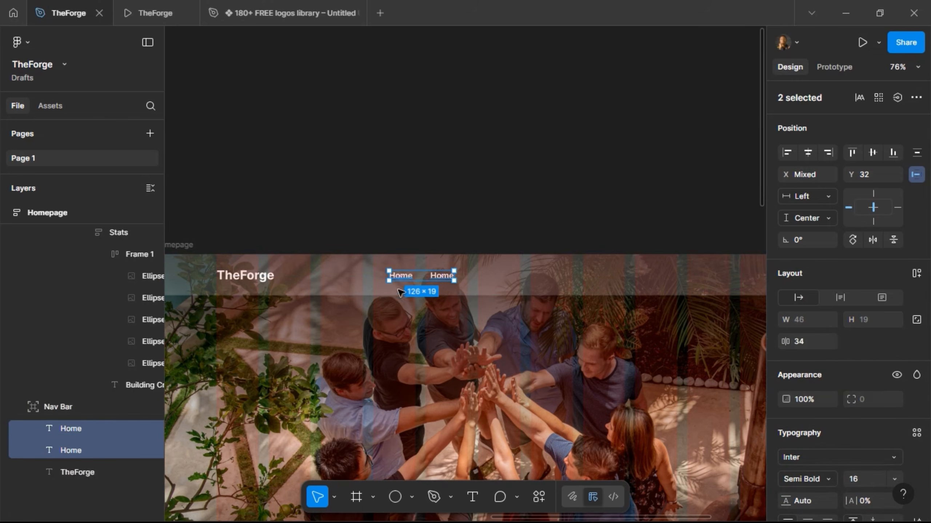
pyautogui.click(918, 279)
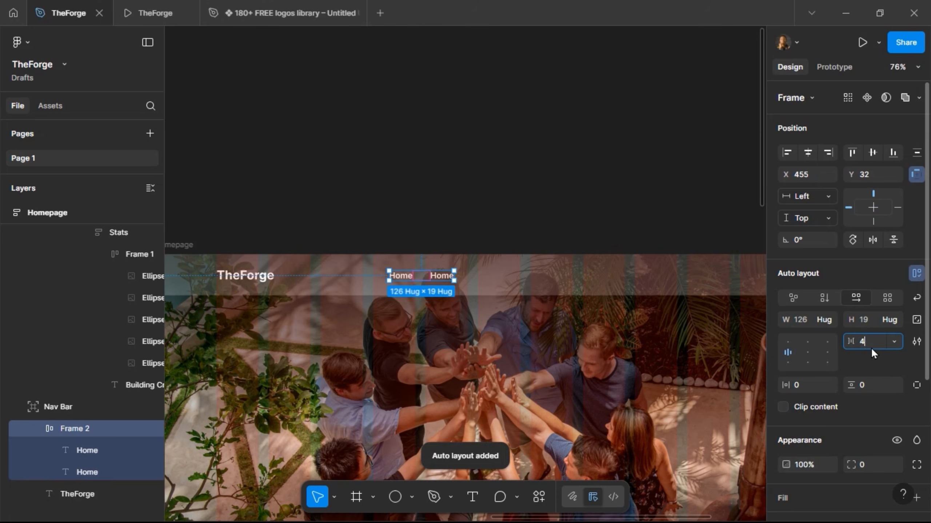
pyautogui.write('0')
pyautogui.press('Return')
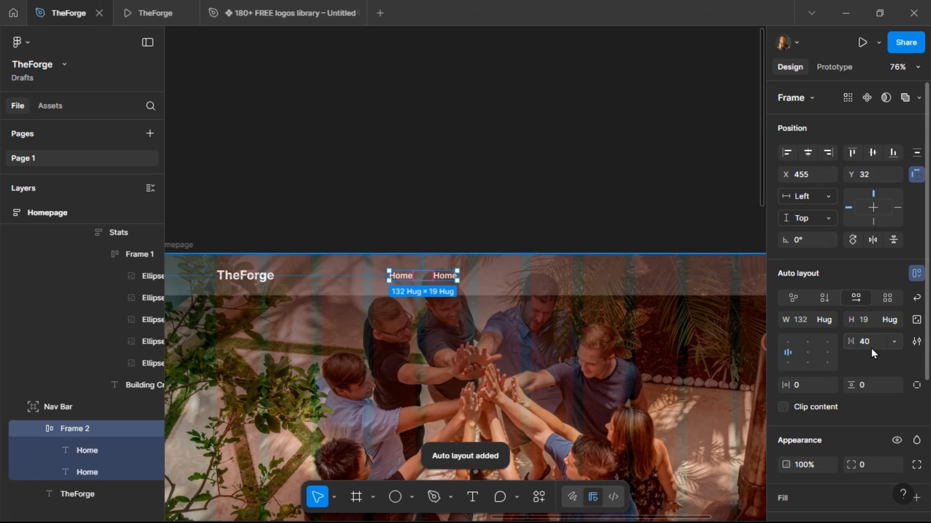
# Step: Change the second Home link's wording to "About" and duplicate it twice within the menu row
pyautogui.click(443, 279)
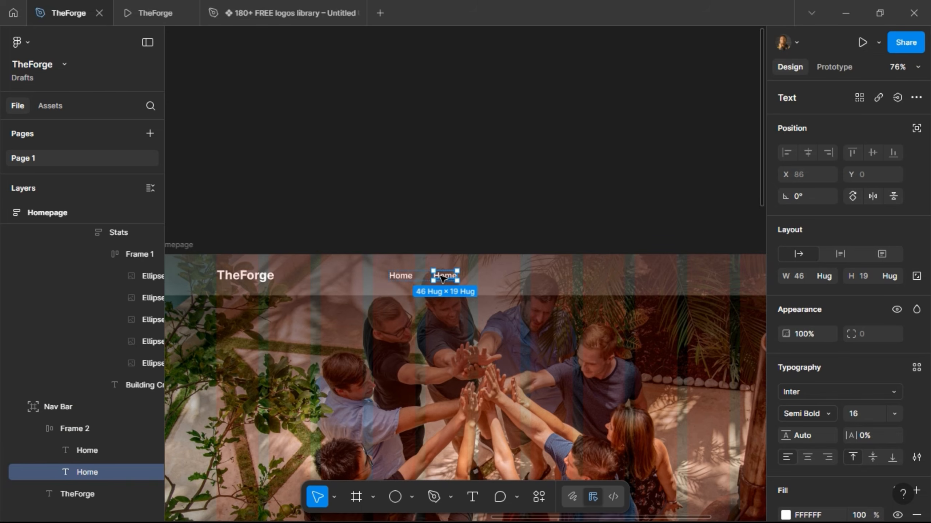
pyautogui.doubleClick(443, 277)
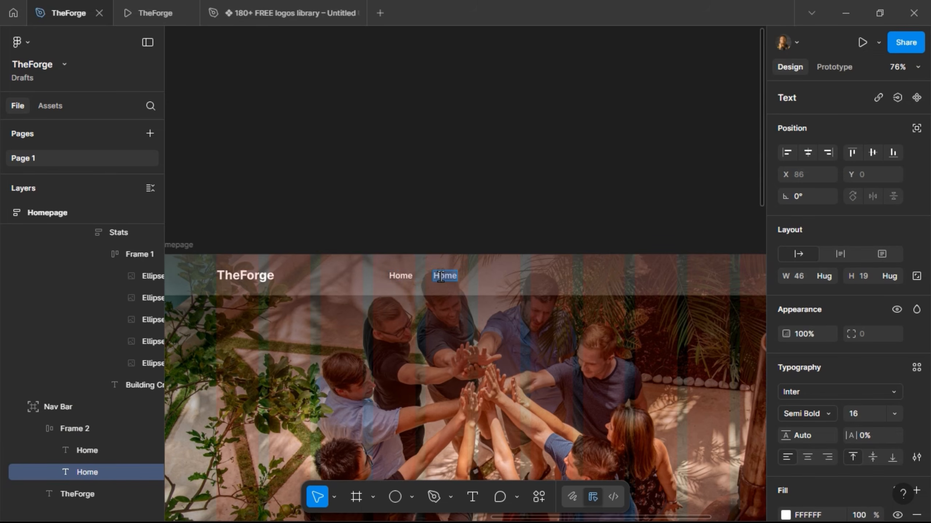
pyautogui.write('About')
pyautogui.press('Escape')
pyautogui.hotkey('ctrl', 'd')
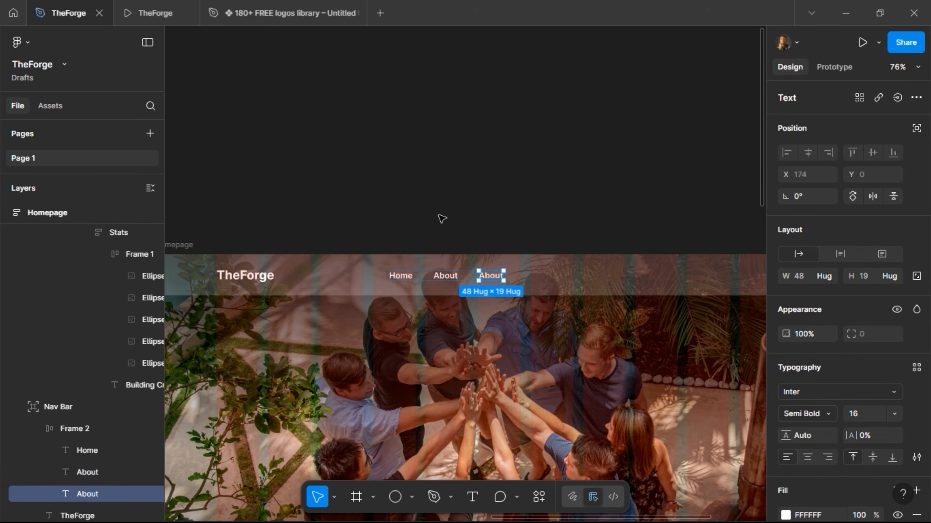
pyautogui.hotkey('ctrl', 'd')
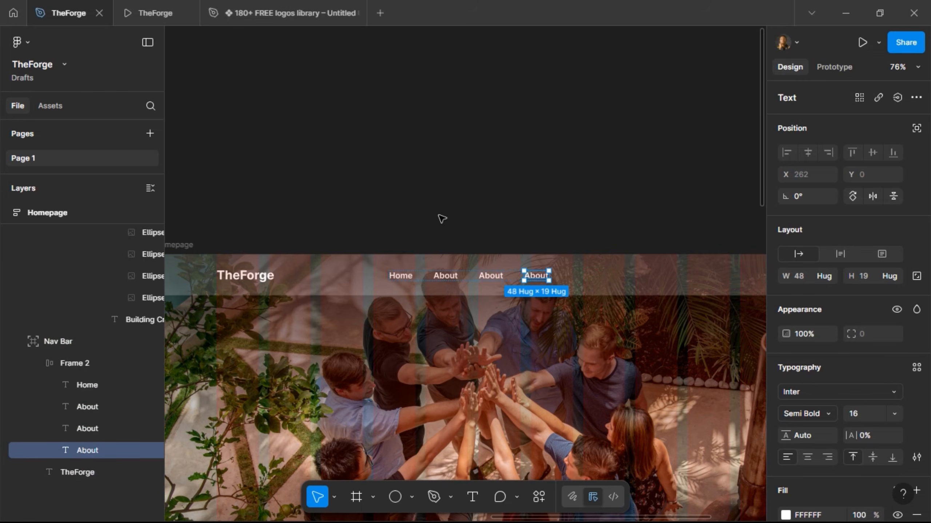
# Step: Change the two duplicated About links to "Works" and "Blog"
pyautogui.doubleClick(490, 277)
pyautogui.write('Wo')
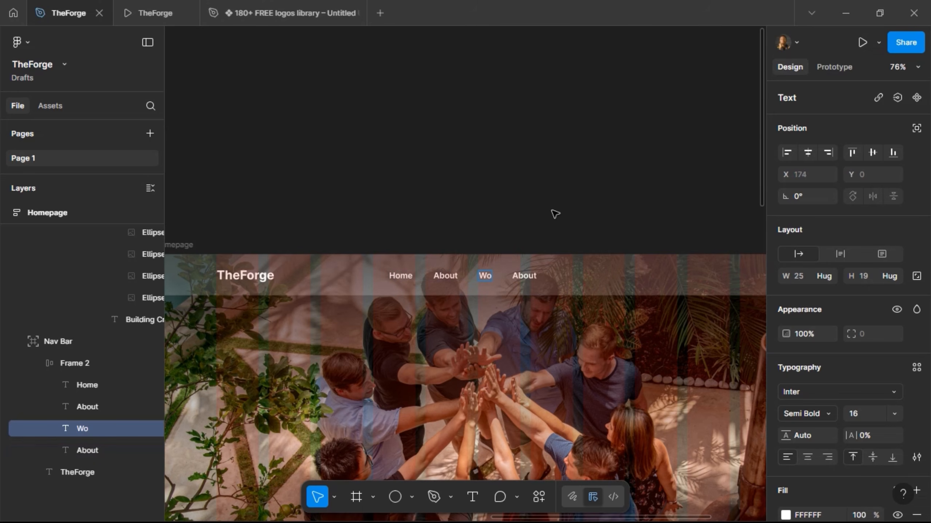
pyautogui.write('rks')
pyautogui.click(542, 275)
pyautogui.write('Blog')
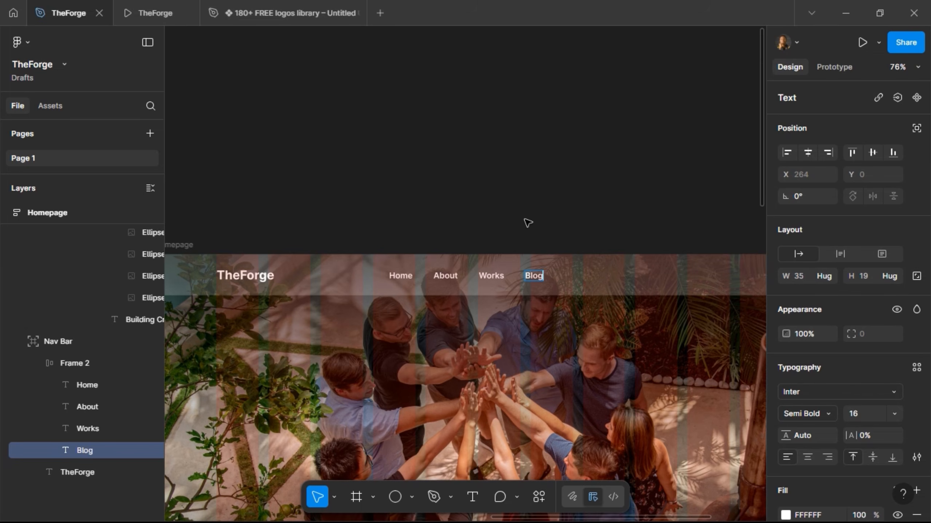
pyautogui.press('Escape')
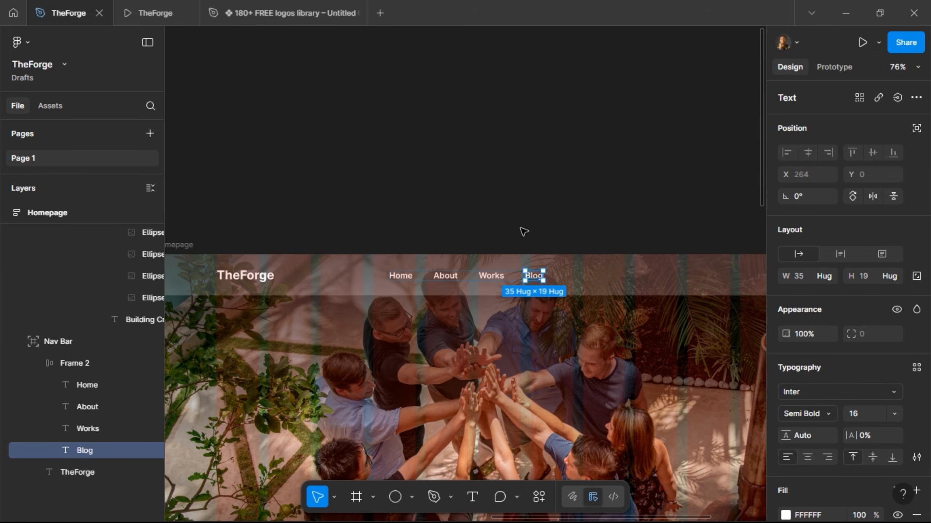
# Step: Center the menu links frame horizontally and vertically in the Nav Bar and check it in the homepage preview
pyautogui.click(524, 231)
pyautogui.doubleClick(489, 277)
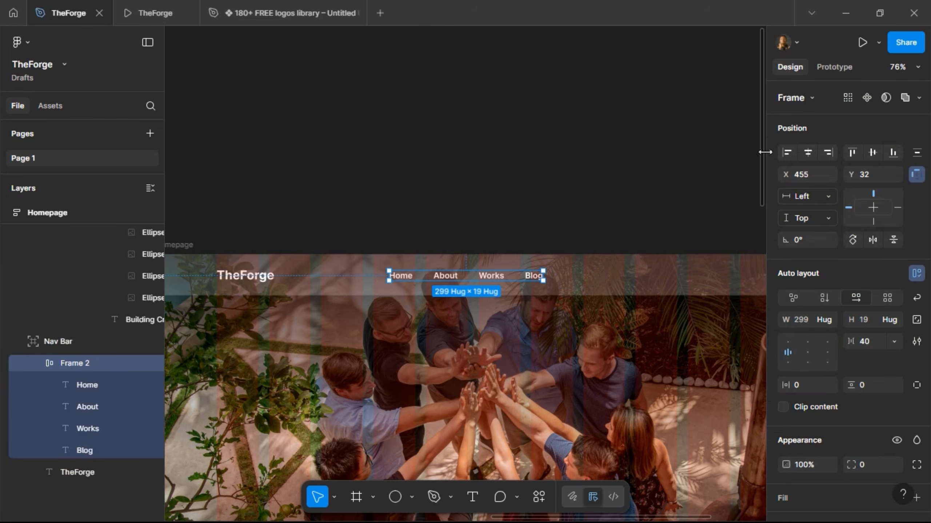
pyautogui.click(808, 152)
pyautogui.click(873, 155)
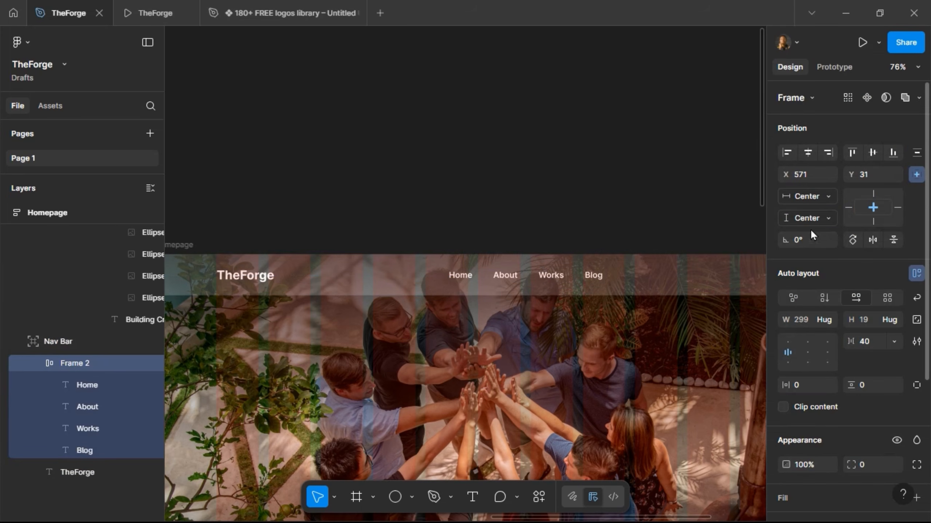
pyautogui.click(135, 5)
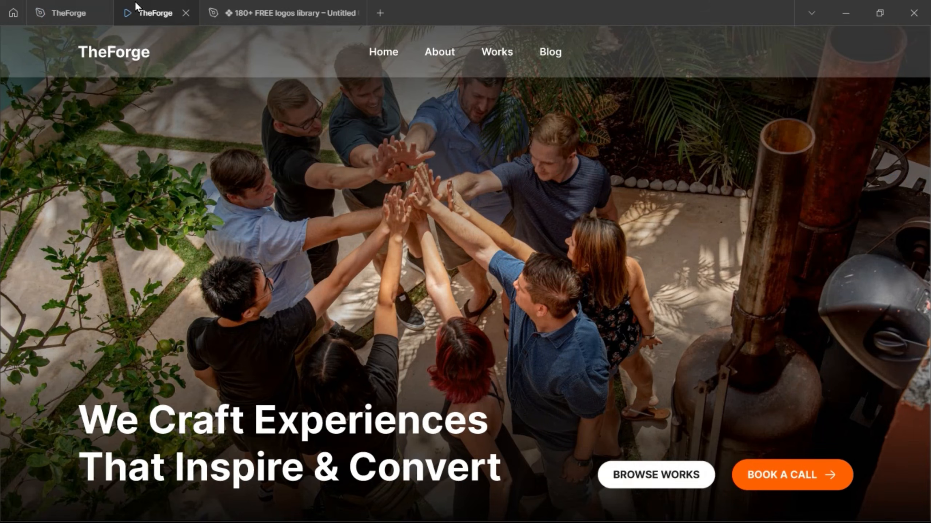
pyautogui.click(69, 12)
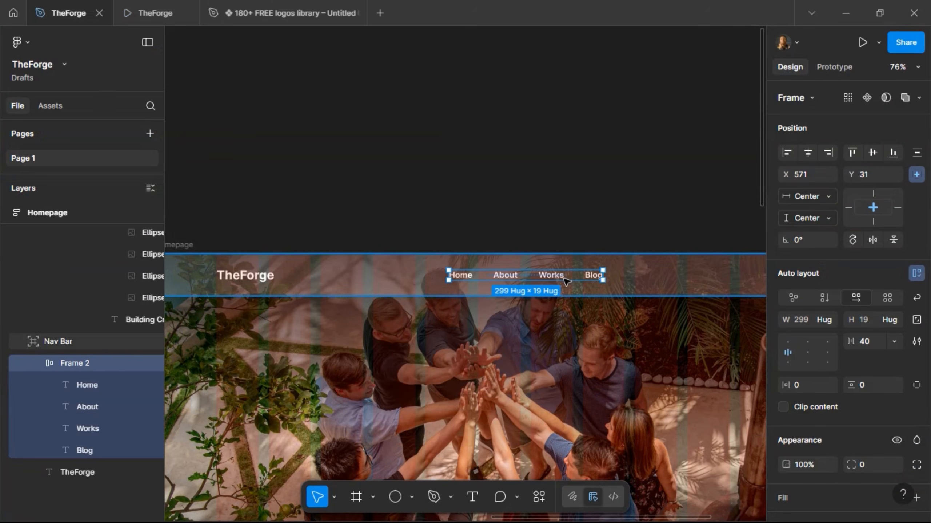
# Step: Copy the hero section's BROWSE WORKS button and paste it into the Nav Bar frame
pyautogui.hscroll(8, 556, 289)
pyautogui.scroll(-5, 512, 285)
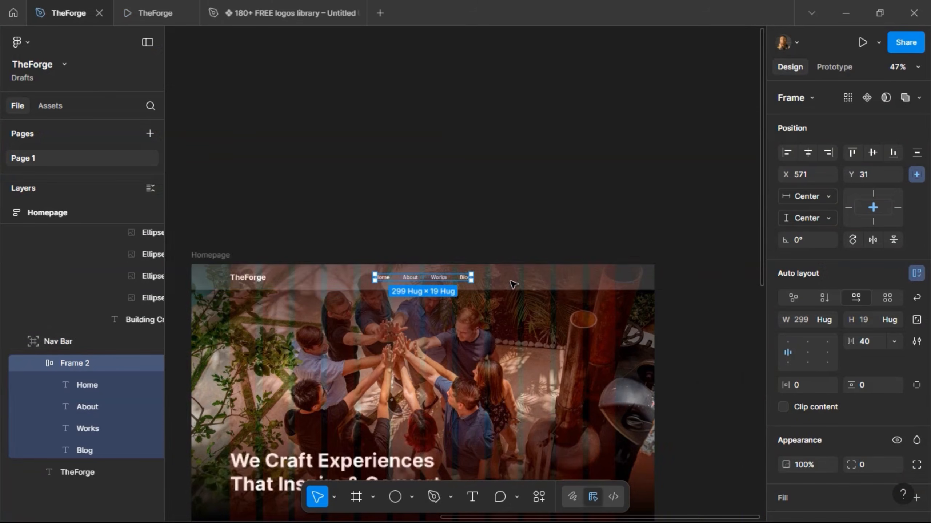
pyautogui.scroll(-2, 550, 367)
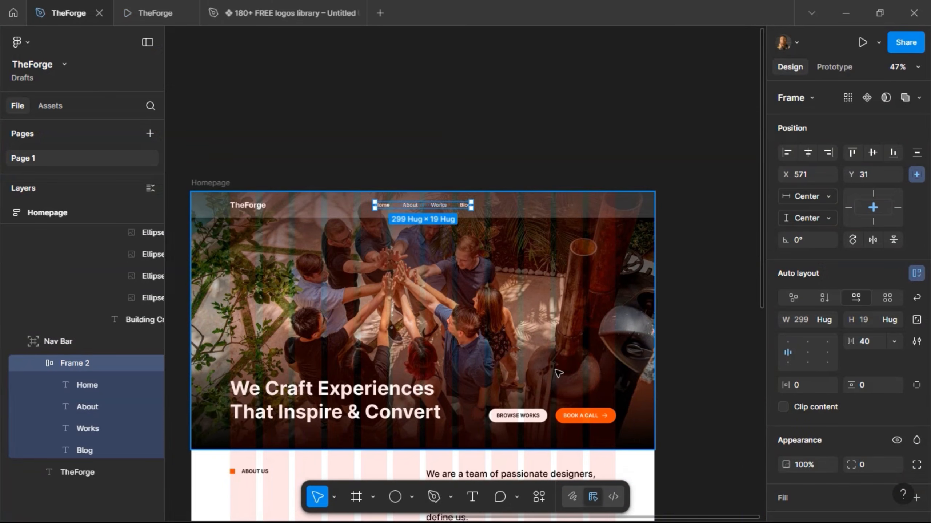
pyautogui.click(516, 419)
pyautogui.click(516, 418)
pyautogui.click(516, 418)
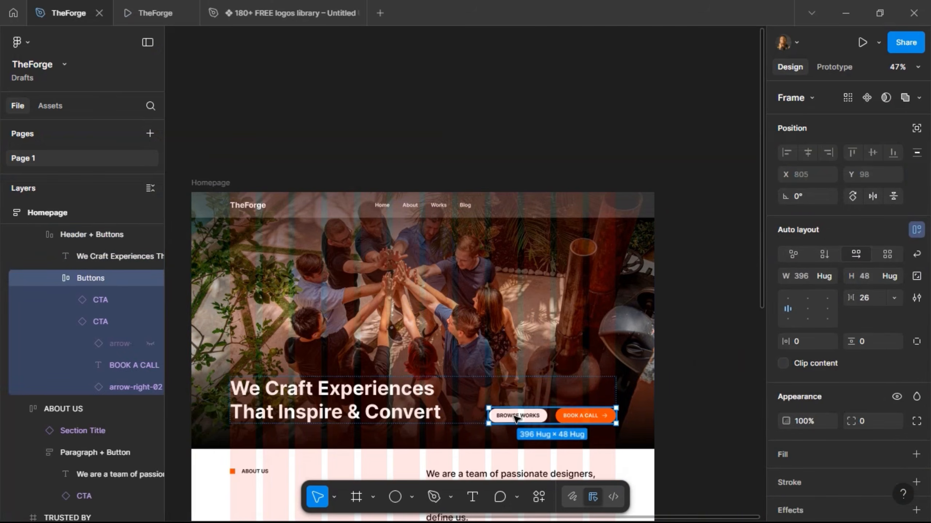
pyautogui.click(515, 418)
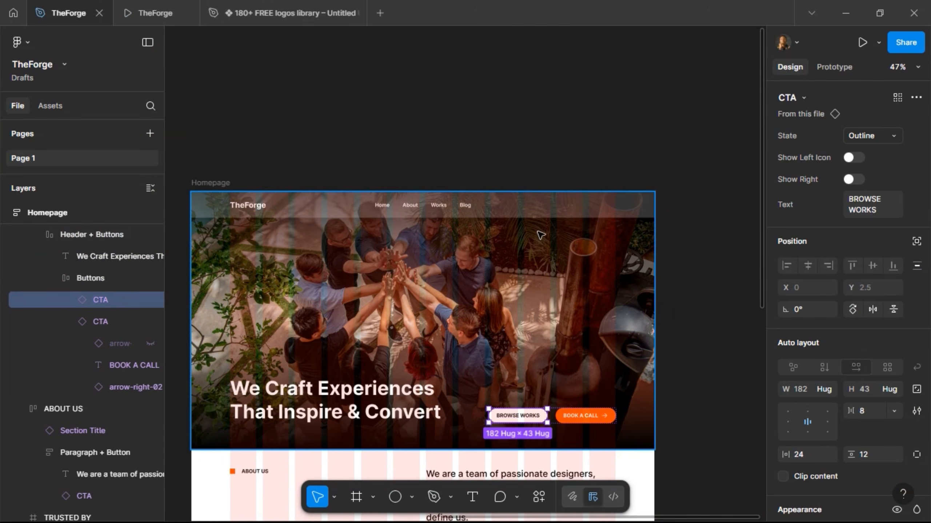
pyautogui.click(542, 216)
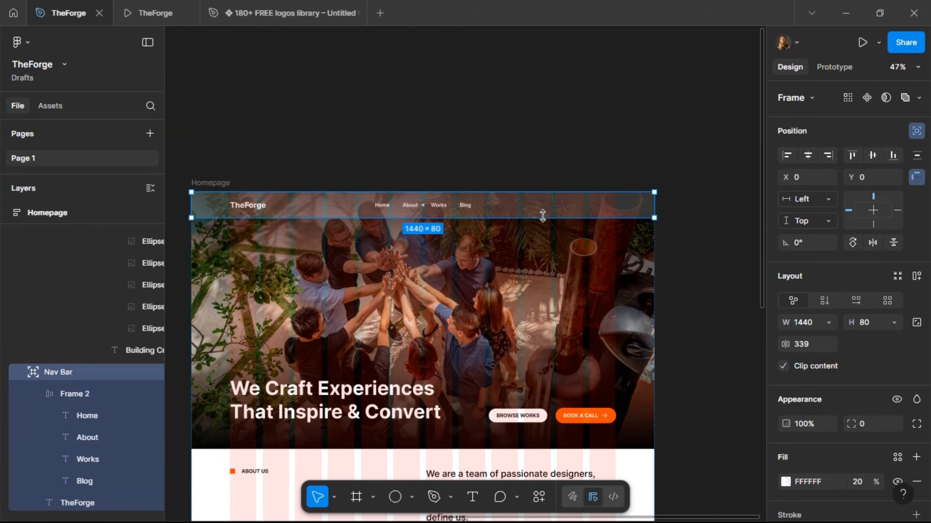
pyautogui.hotkey('ctrl', 'v')
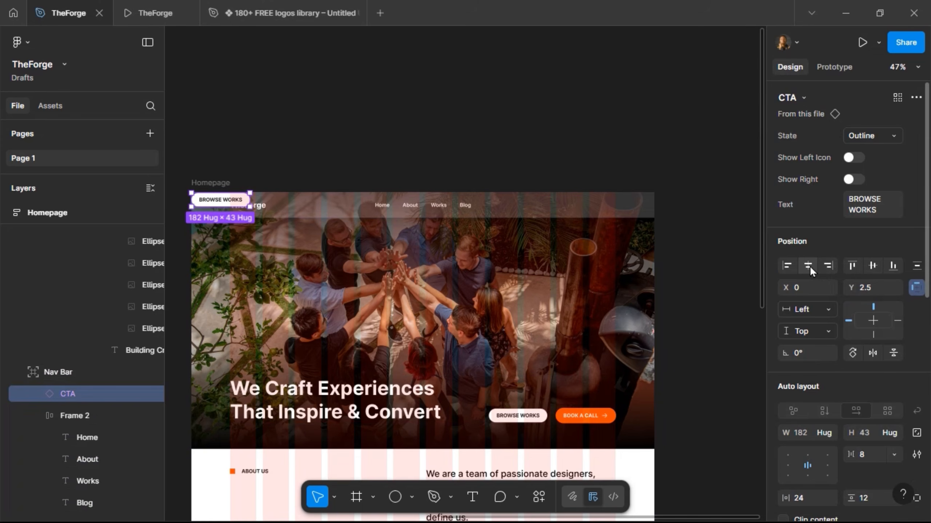
# Step: Align the pasted button to the Nav Bar's right edge and vertical center, then shift it 120 px left to X 1138
pyautogui.click(826, 266)
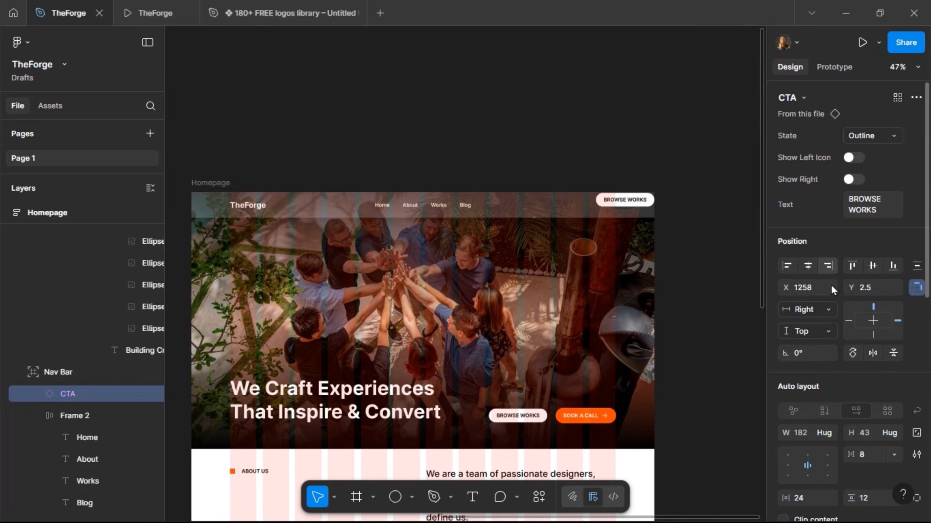
pyautogui.click(879, 266)
pyautogui.hotkey('shift', 'Left')
pyautogui.hotkey('shift', 'Left')
pyautogui.hotkey('shift', 'Left')
pyautogui.hotkey('shift', 'Left')
pyautogui.hotkey('shift', 'Left')
pyautogui.hotkey('shift', 'Left')
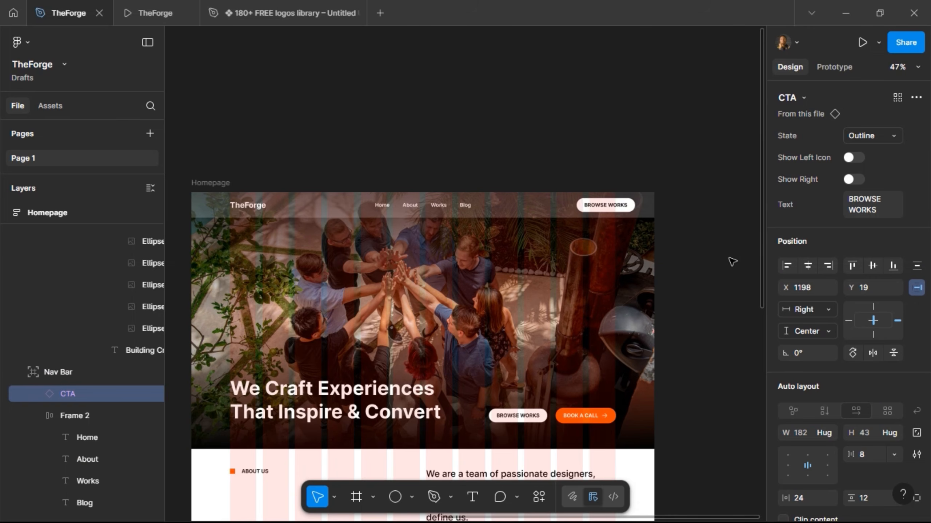
pyautogui.hotkey('shift', 'Left')
pyautogui.hotkey('shift', 'Left')
pyautogui.hotkey('shift', 'Left')
pyautogui.hotkey('shift', 'Left')
pyautogui.hotkey('shift', 'Left')
pyautogui.hotkey('shift', 'Left')
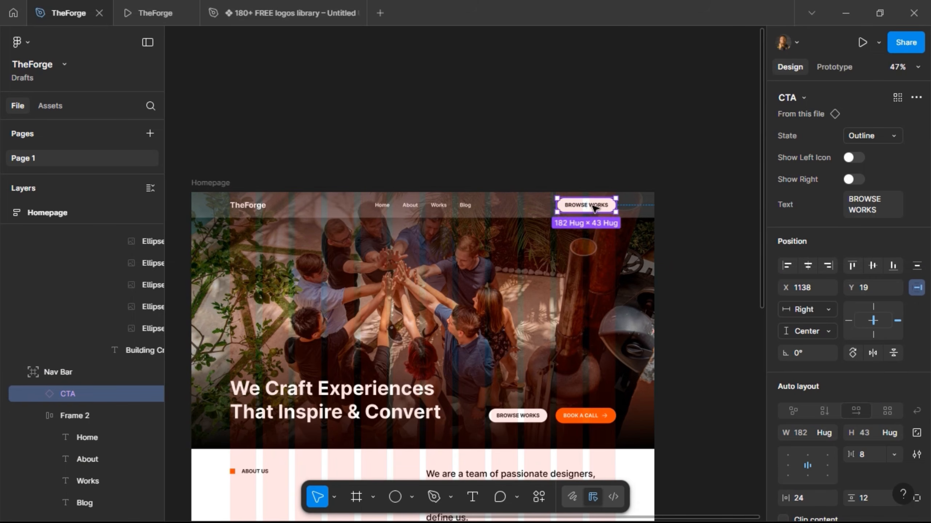
# Step: Set the Nav Bar button's text to "CONTACT US" and check it in the homepage preview
pyautogui.click(867, 201)
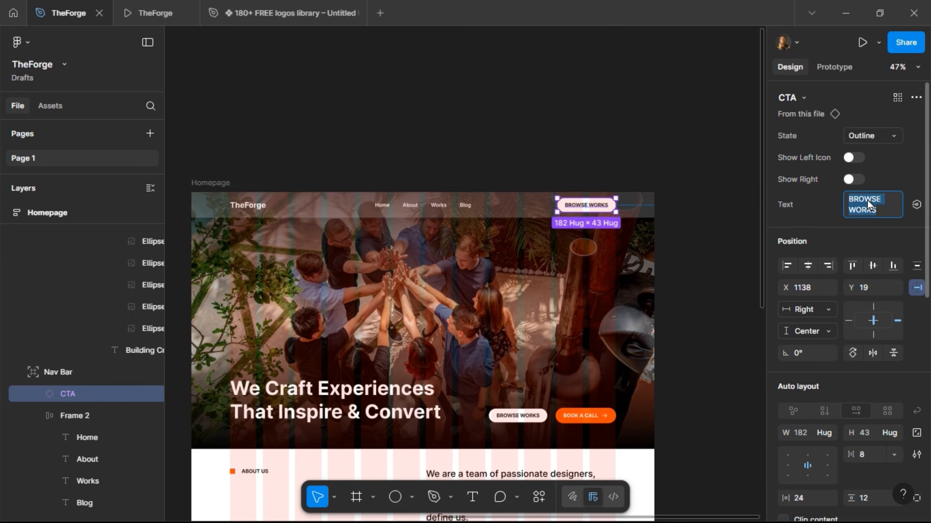
pyautogui.write('CO')
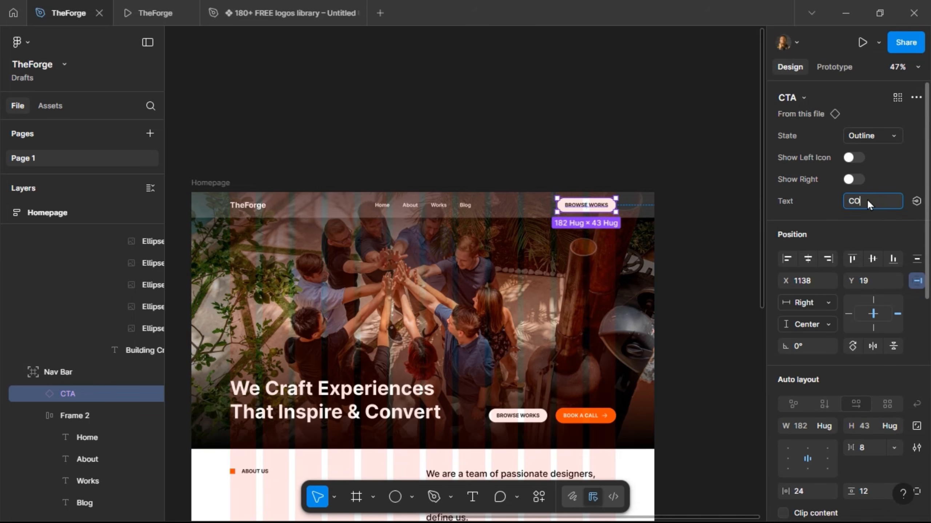
pyautogui.write('NTACT US')
pyautogui.press('Return')
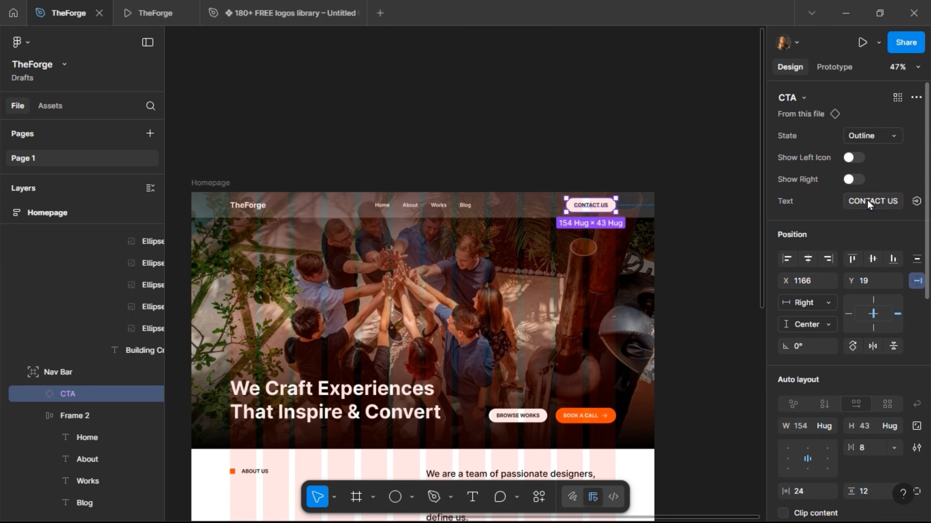
pyautogui.press('alt')
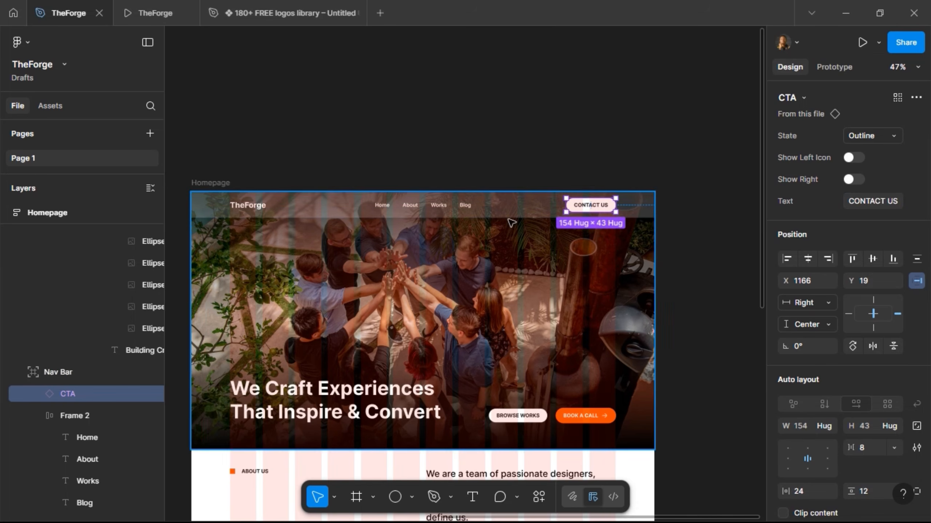
pyautogui.click(169, 8)
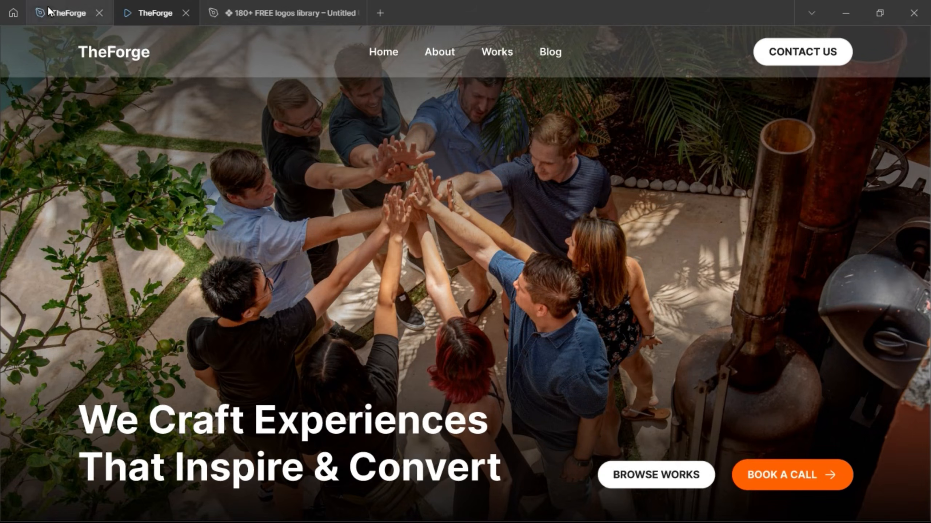
pyautogui.click(58, 13)
# Step: Remove the white fill from the Nav Bar frame and switch to the homepage preview
pyautogui.click(491, 208)
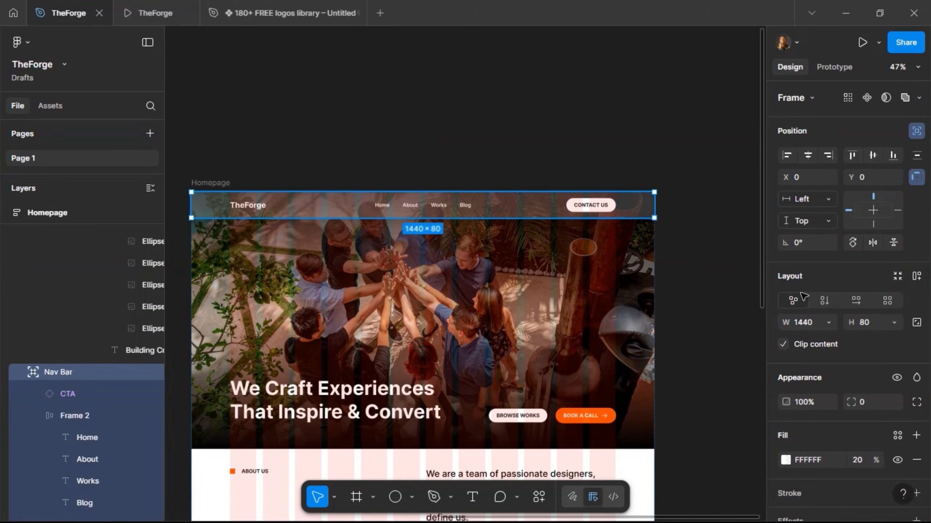
pyautogui.click(916, 460)
pyautogui.click(149, 13)
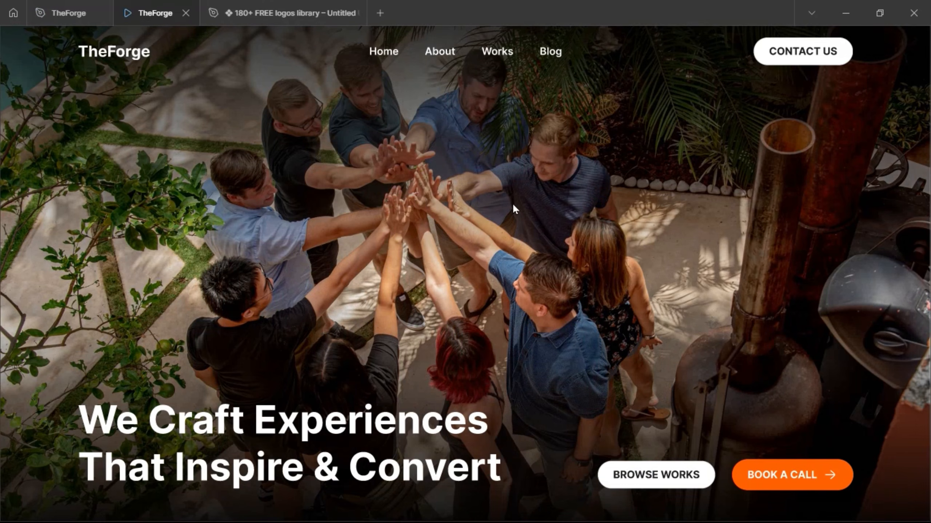
# Step: Review the running homepage preview from the hero down to the Benefits section and return to the page's start
pyautogui.scroll(-8, 304, 374)
pyautogui.scroll(-4, 303, 377)
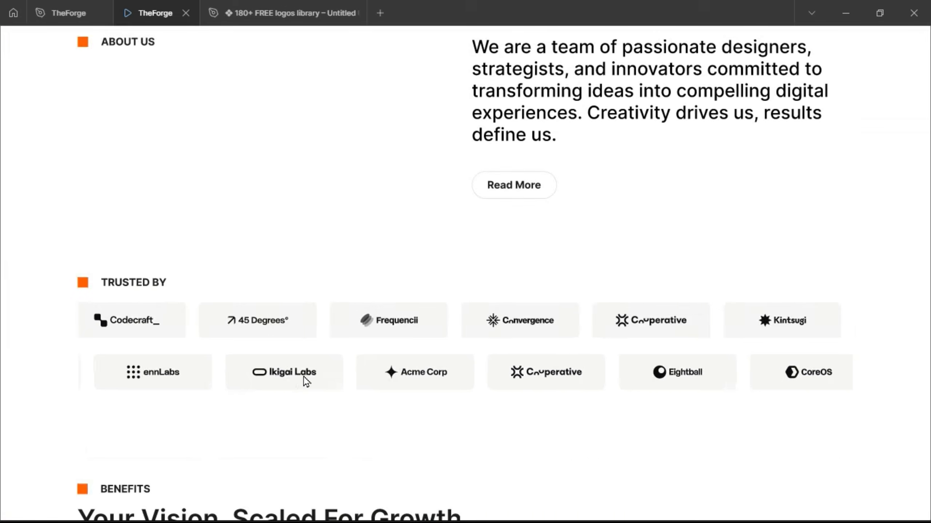
pyautogui.scroll(-4, 304, 377)
pyautogui.scroll(-4, 304, 377)
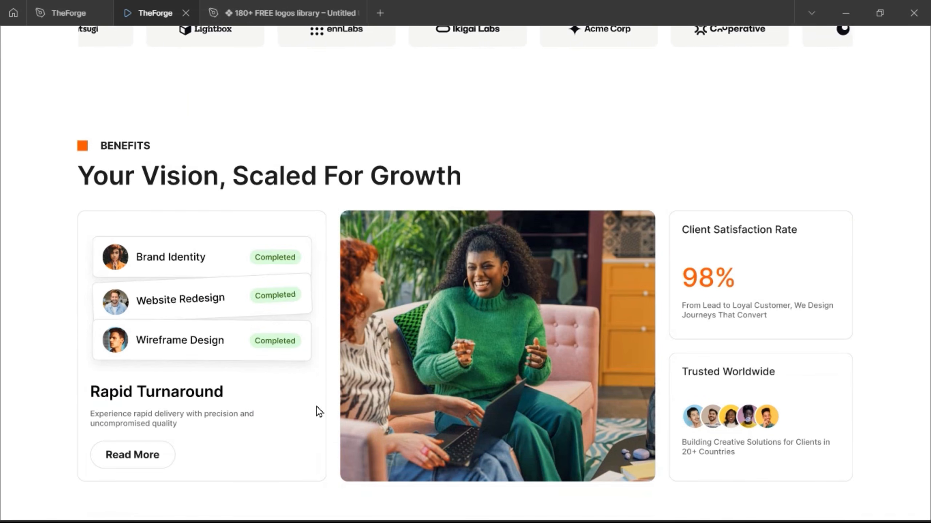
pyautogui.scroll(3, 316, 406)
pyautogui.scroll(-3, 317, 406)
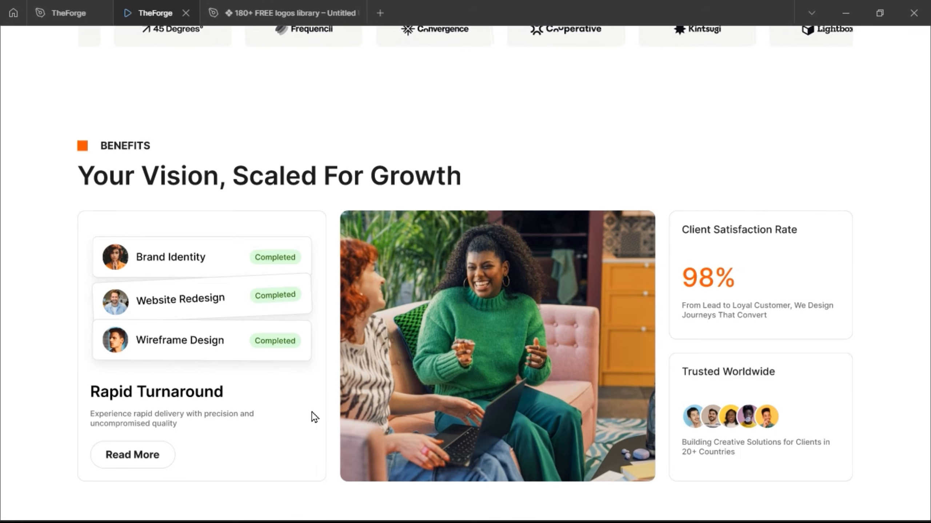
pyautogui.scroll(15, 312, 413)
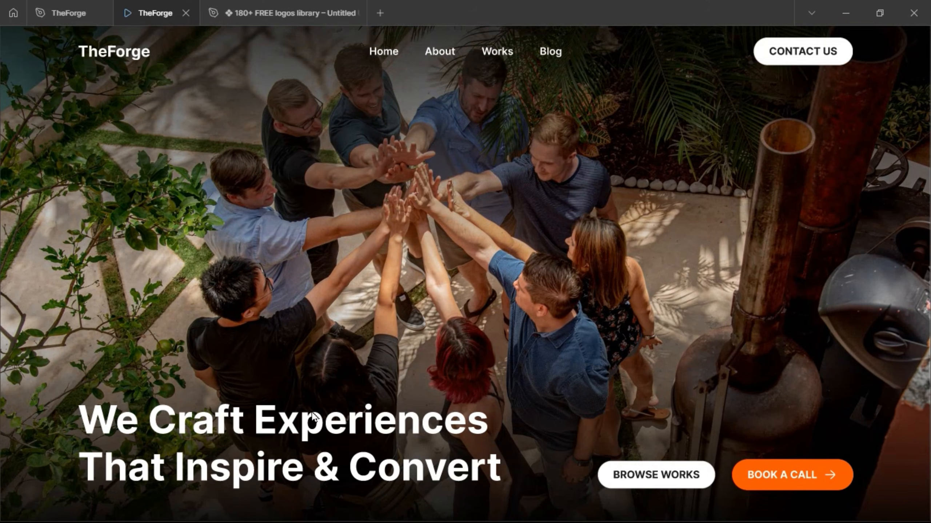